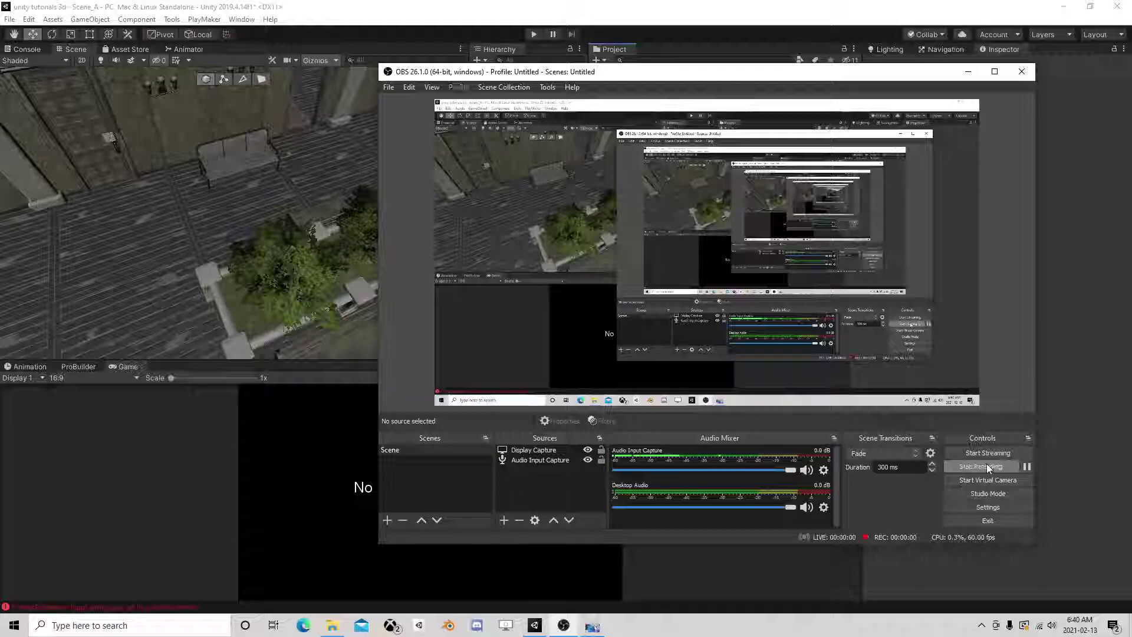
Drag the Zombie1 prefab from the Project panel into the courtyard scene
click(651, 3)
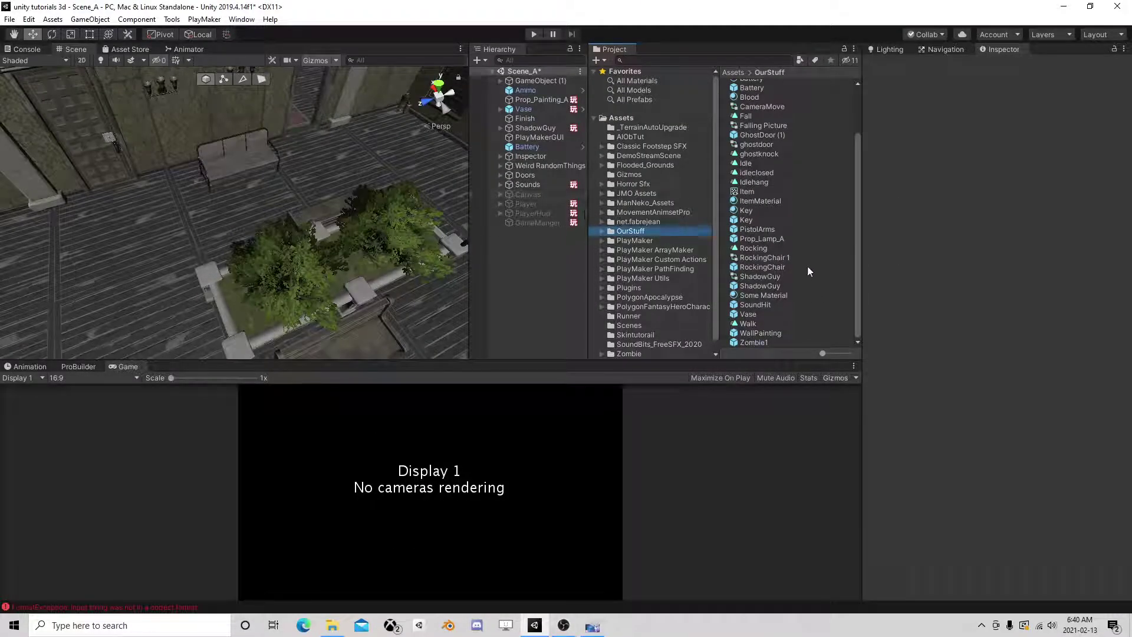
drag(763, 343, 121, 192)
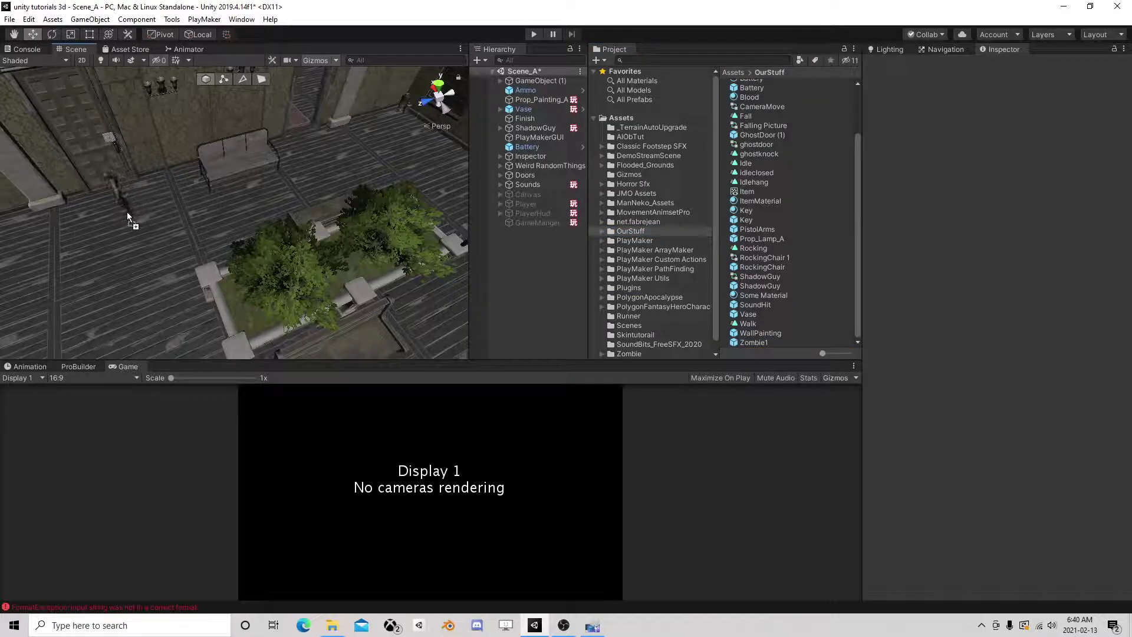
drag(36, 247, 345, 156)
Rotate Zombie1 to -148.05 on Y and open its IdleToAttack PlayMakerFSM for editing
click(52, 34)
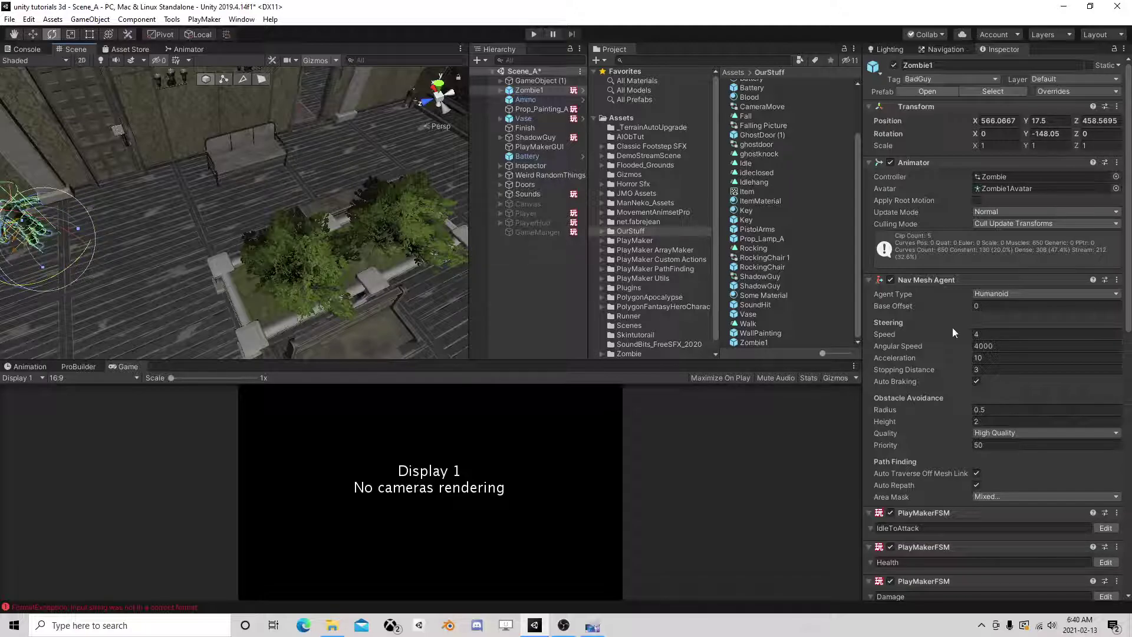
scroll(1055, 474, down, 10)
scroll(1057, 354, up, 3)
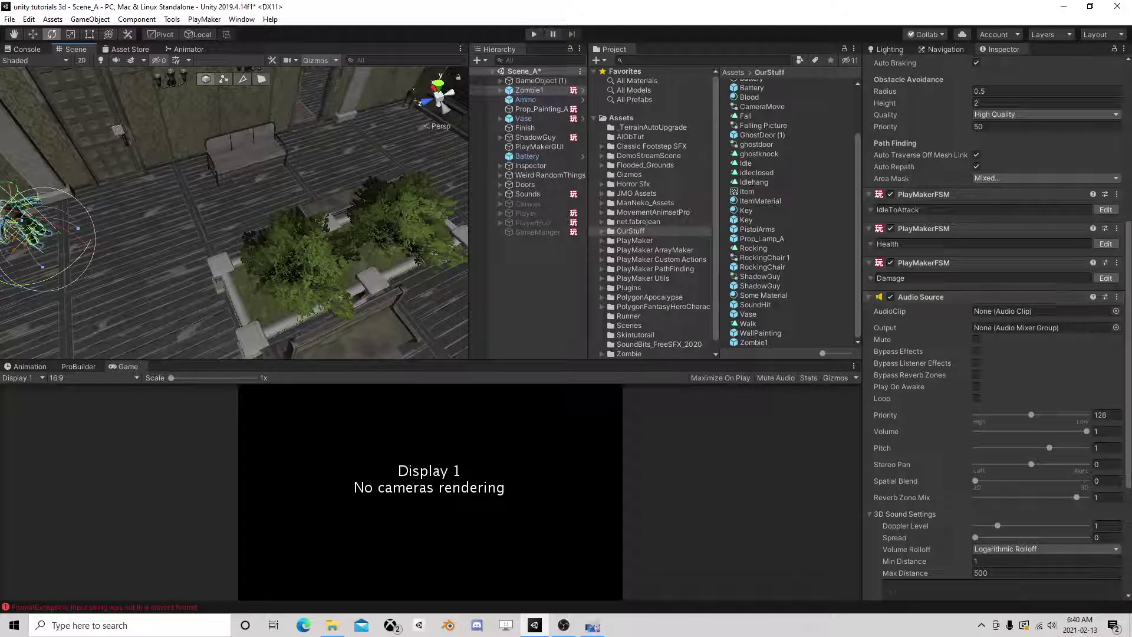
click(1106, 211)
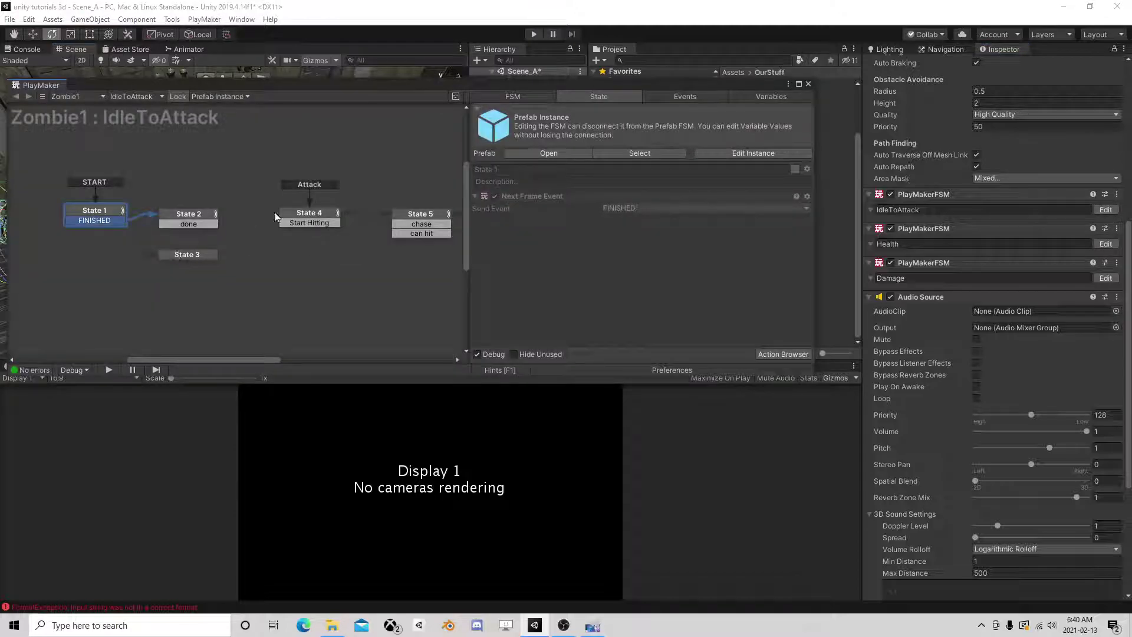
Enable instance editing on Zombie1's IdleToAttack graph, review States 3 and 4, then close the editor
click(767, 153)
click(193, 255)
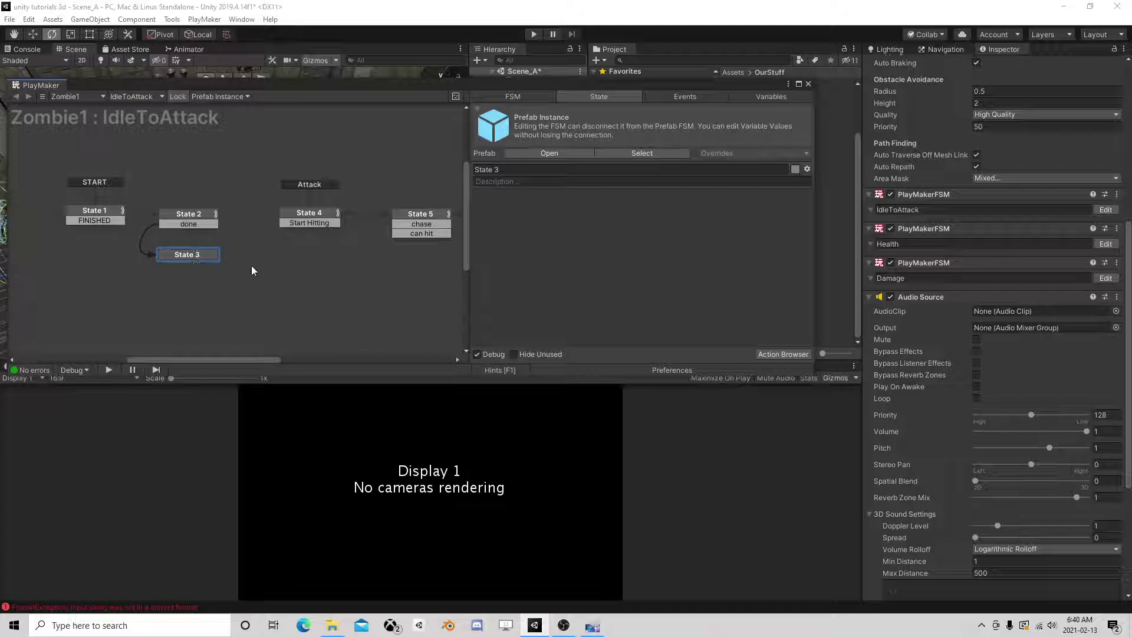
click(305, 221)
click(172, 256)
click(808, 83)
mouse_move(242, 203)
right_down()
mouse_move(485, 208)
mouse_move(250, 174)
mouse_move(331, 177)
right_up()
Create a new 3D Cube from the GameObject menu
click(98, 19)
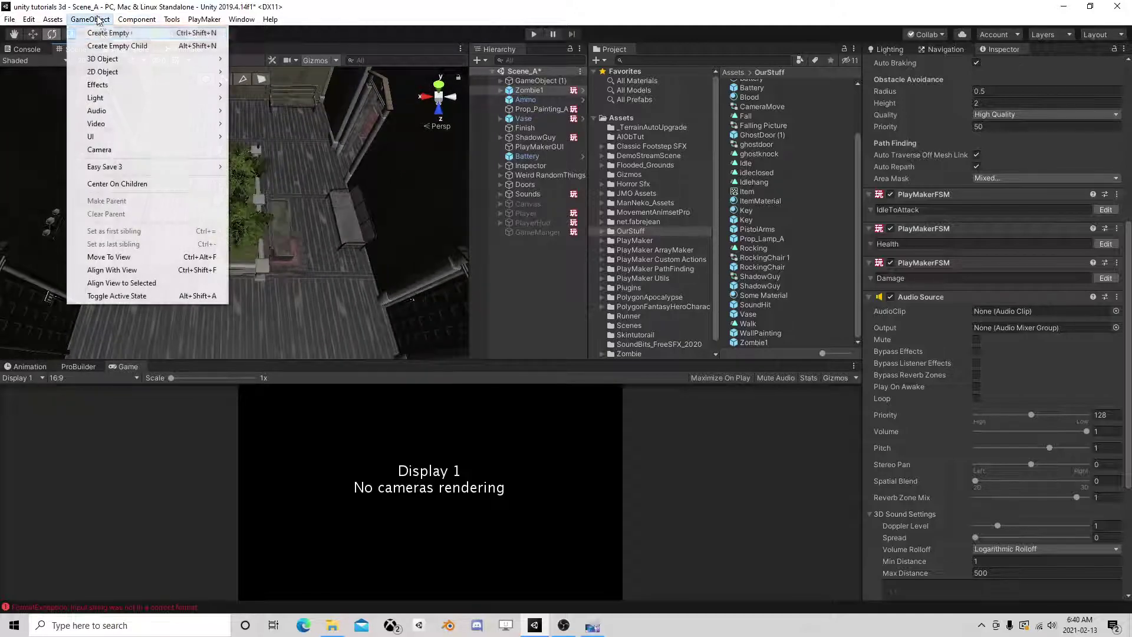
mouse_move(118, 58)
click(240, 58)
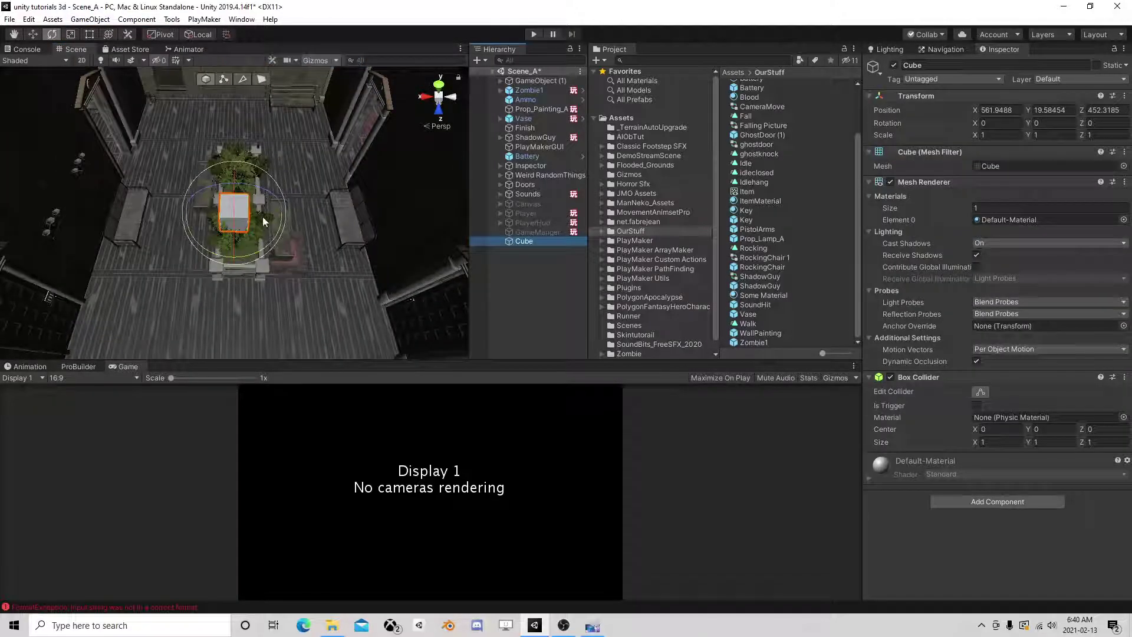
Set the cube's scale to 10.82 × 3.54 × 11.41
click(997, 134)
text(11.28)
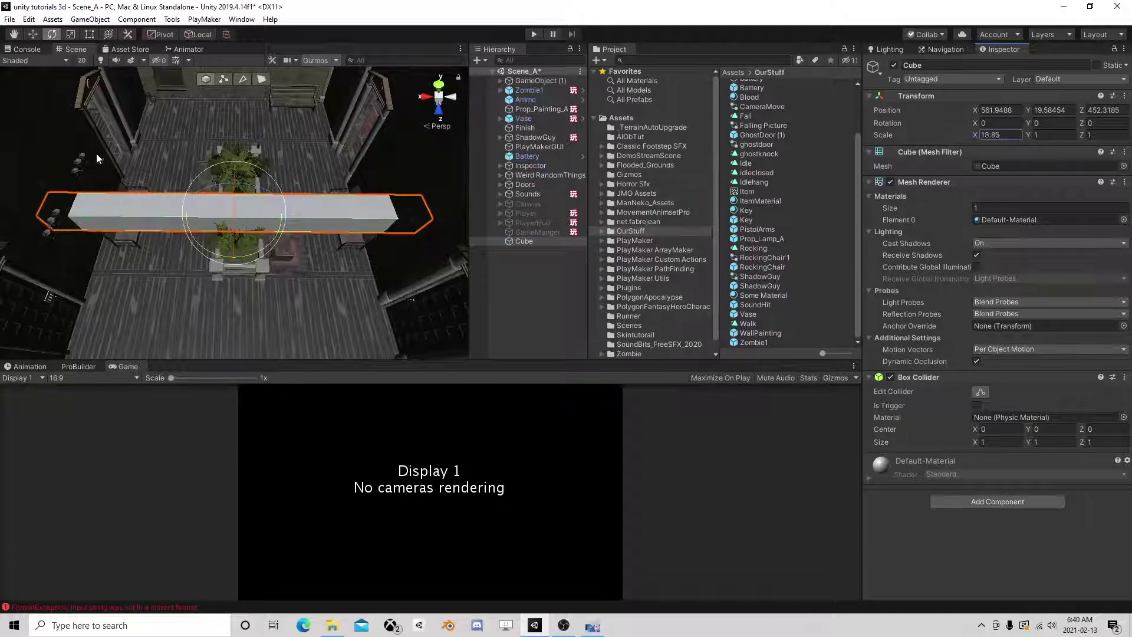
drag(57, 154, 48, 156)
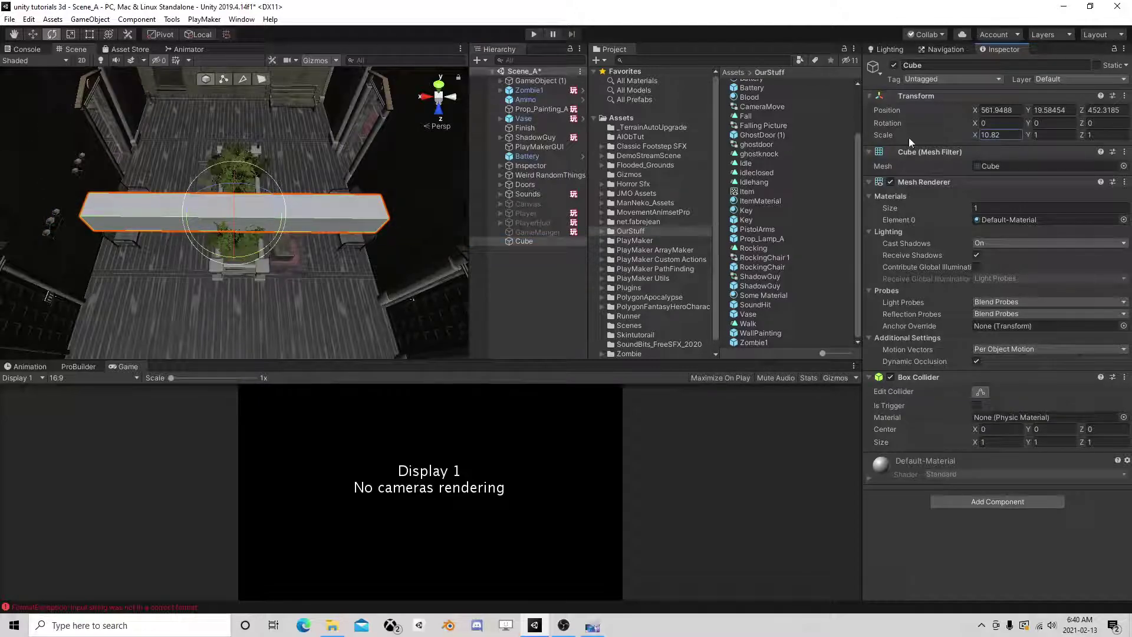
click(1029, 134)
text(3.54)
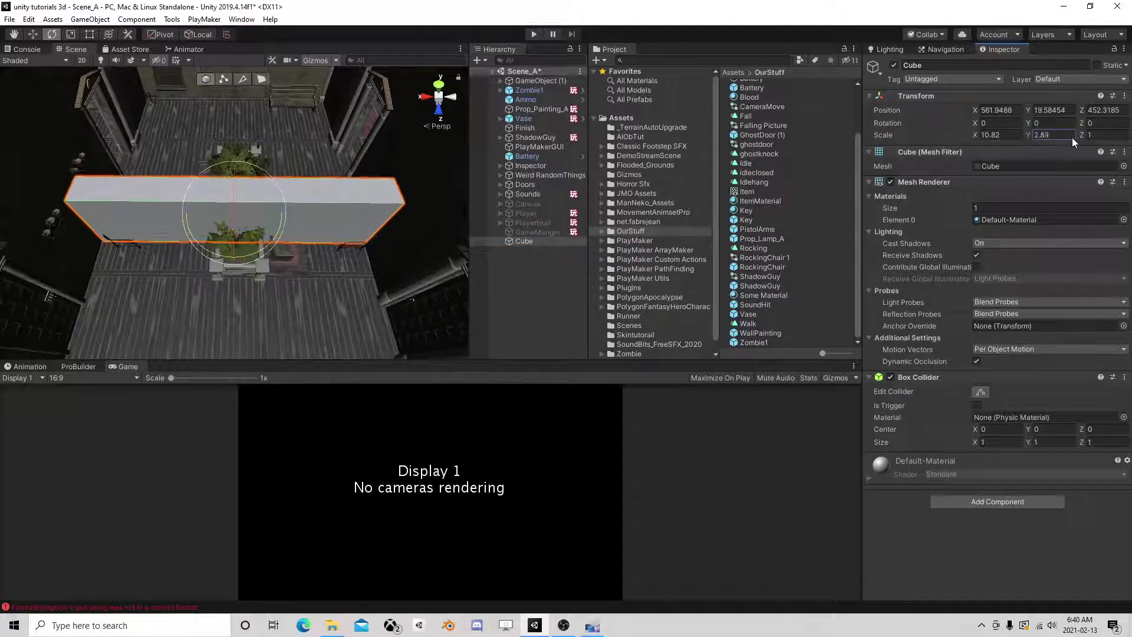
click(1085, 134)
text(3.25)
key(BackSpace)
key(BackSpace)
key(BackSpace)
text(11.41)
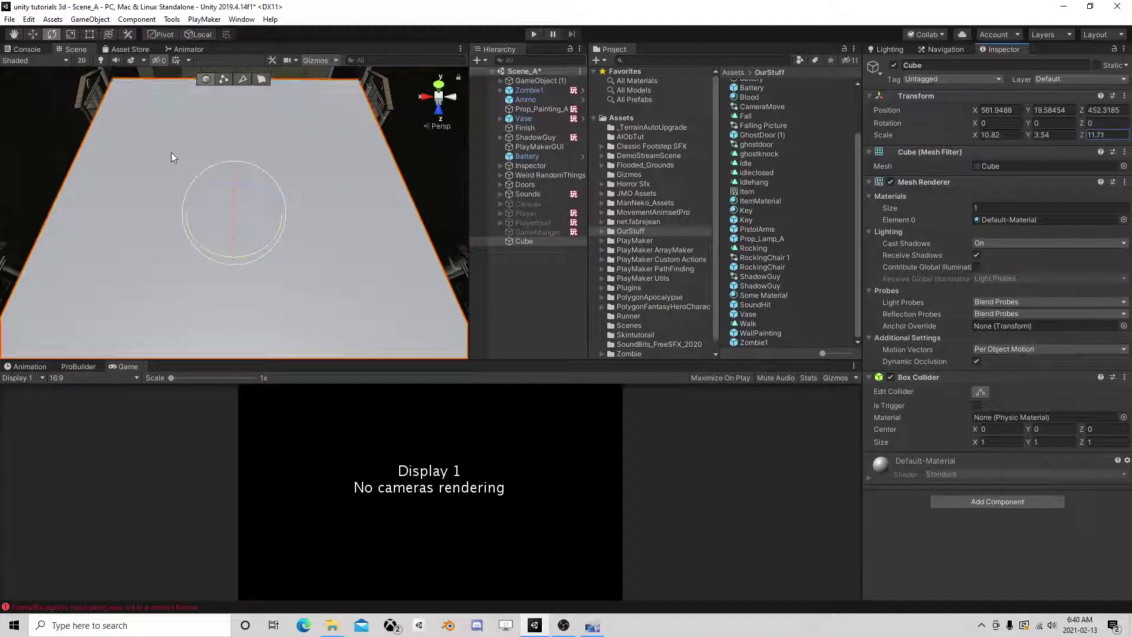
Remove the cube's Mesh Renderer and Mesh Filter, leaving only the Box Collider
right_click(931, 184)
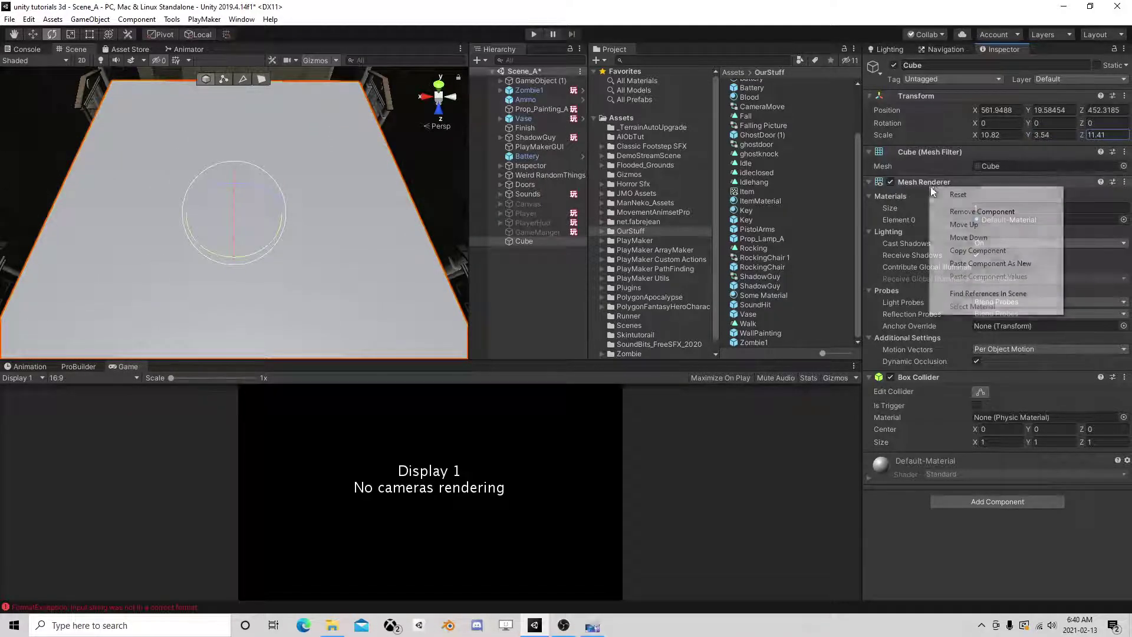
click(973, 210)
right_click(932, 155)
click(956, 177)
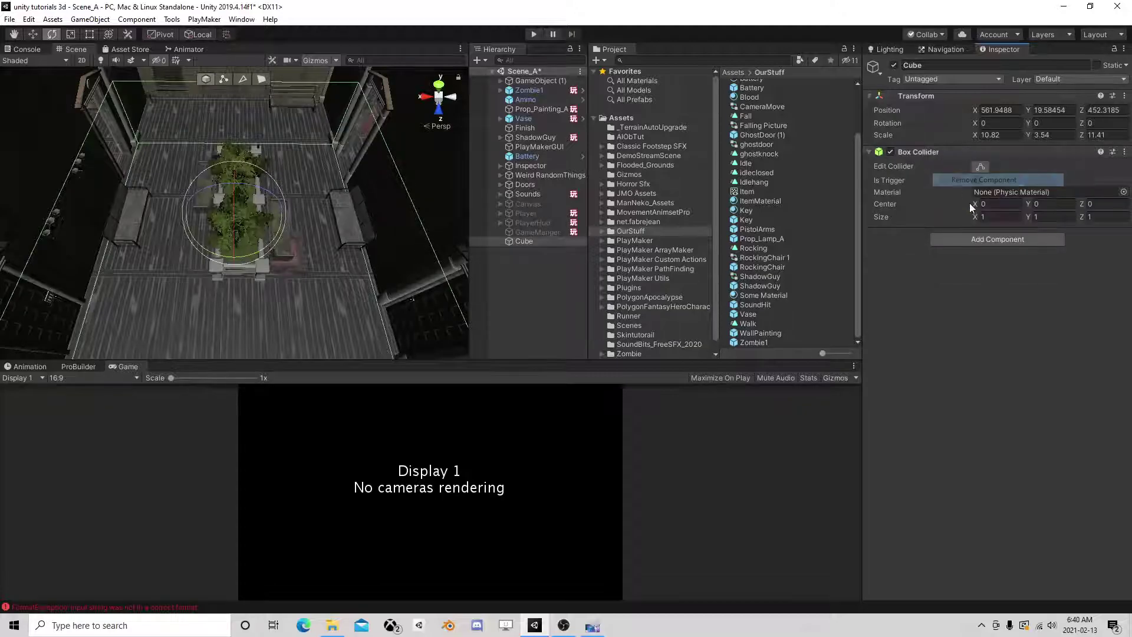
Add a PlayMakerFSM component to the cube and open it for editing
click(983, 240)
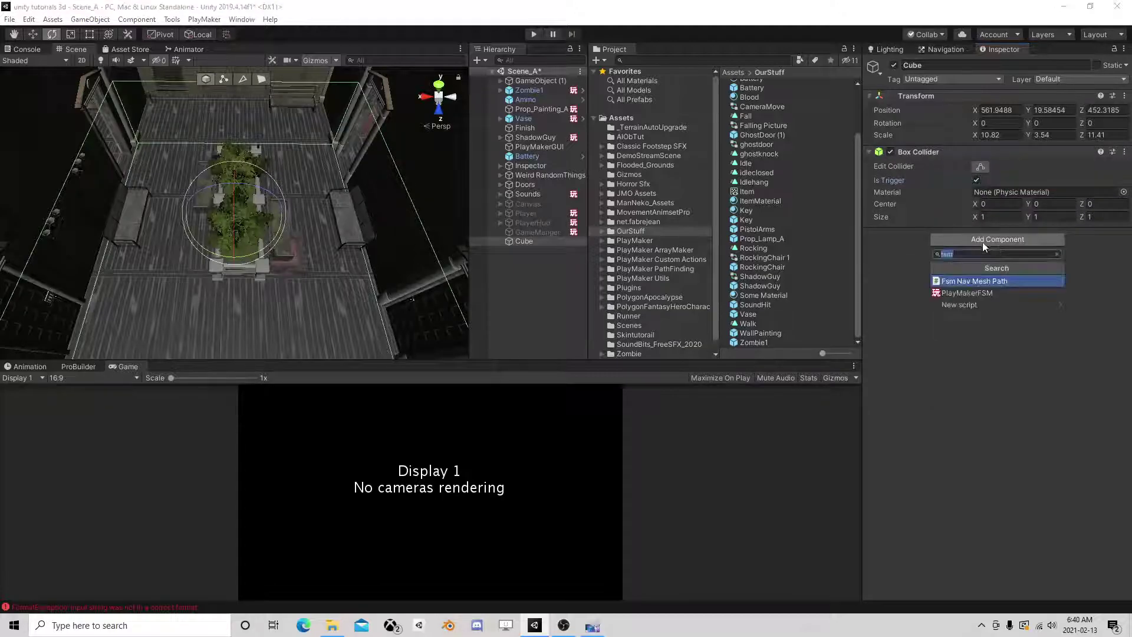
click(967, 293)
click(1114, 249)
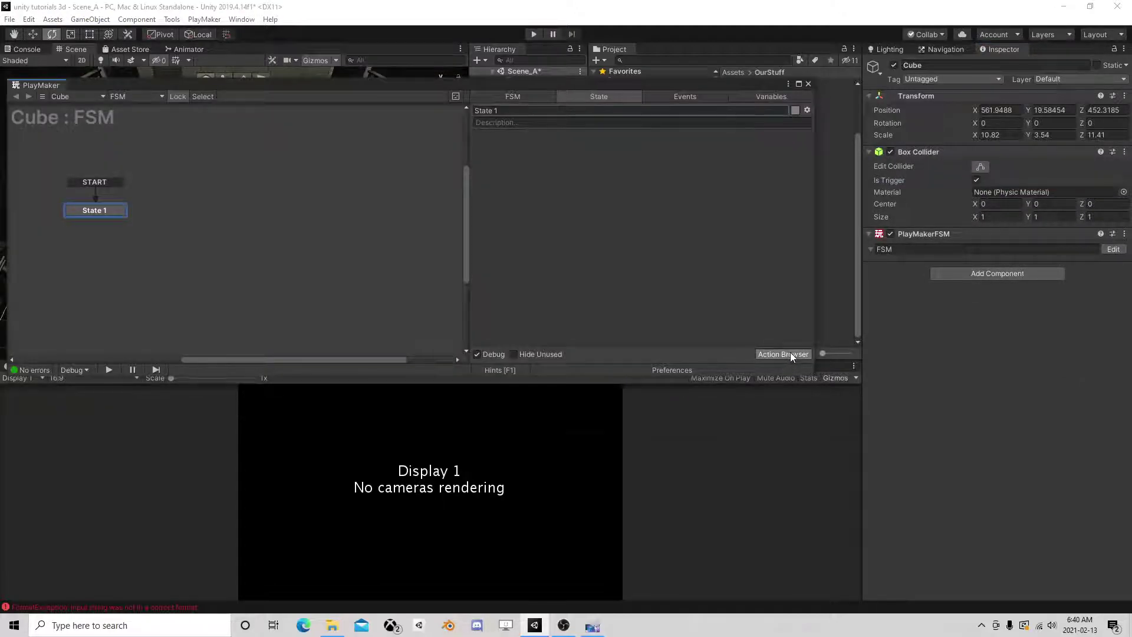
Add a Trigger Event action to State 1 with Collide Tag Player, sending a new 'go' event
click(787, 354)
text(trigger)
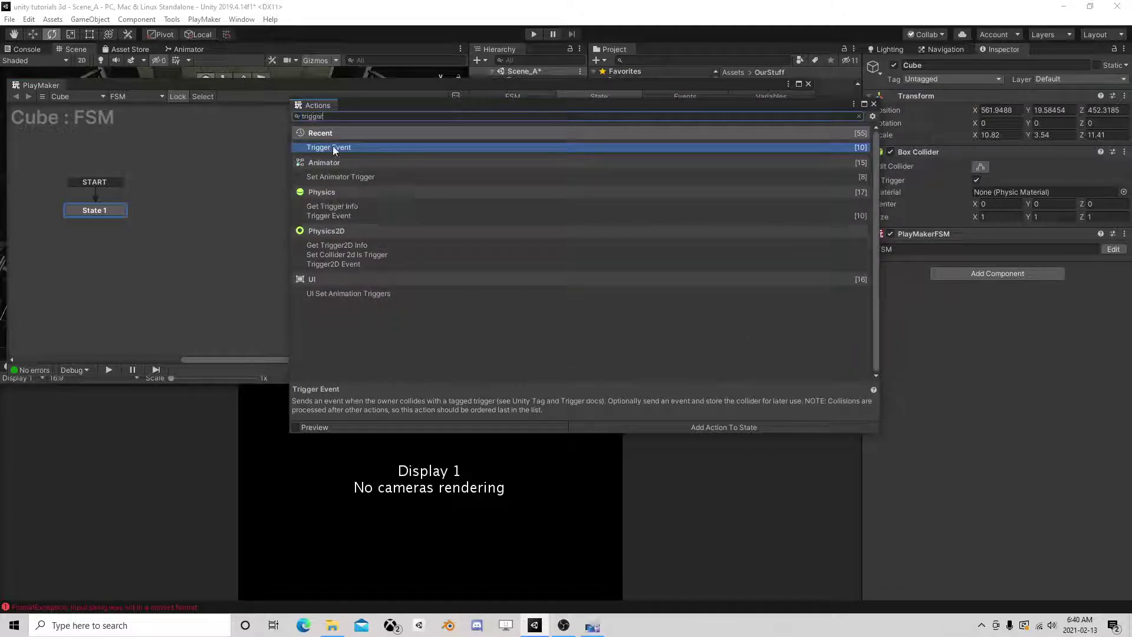
click(873, 105)
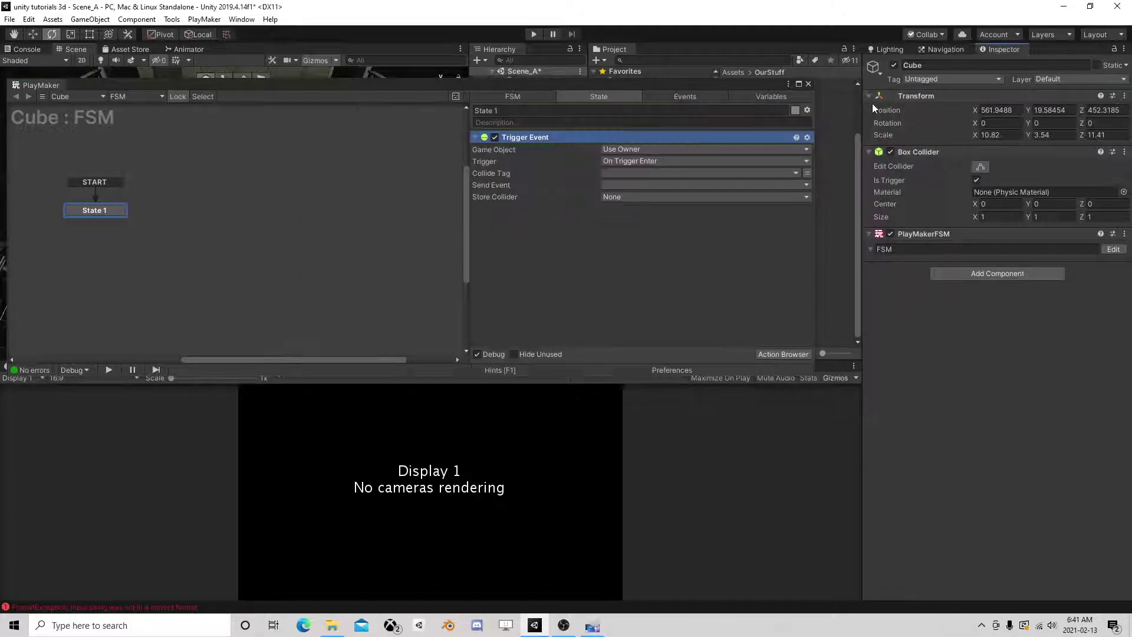
click(616, 173)
click(649, 260)
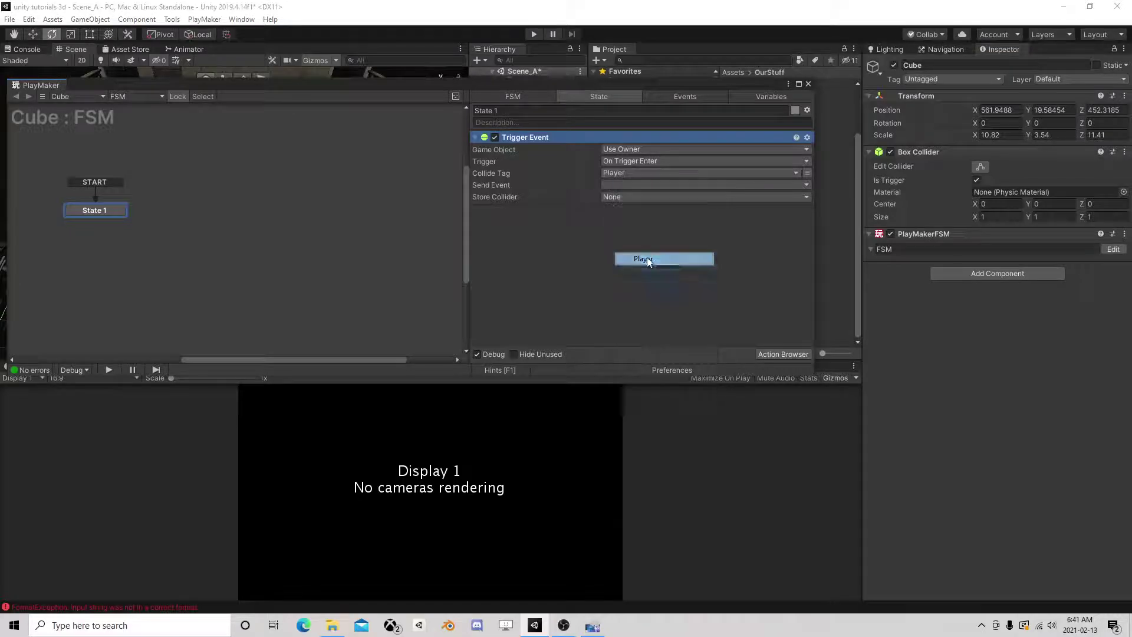
click(625, 187)
click(644, 255)
text(go)
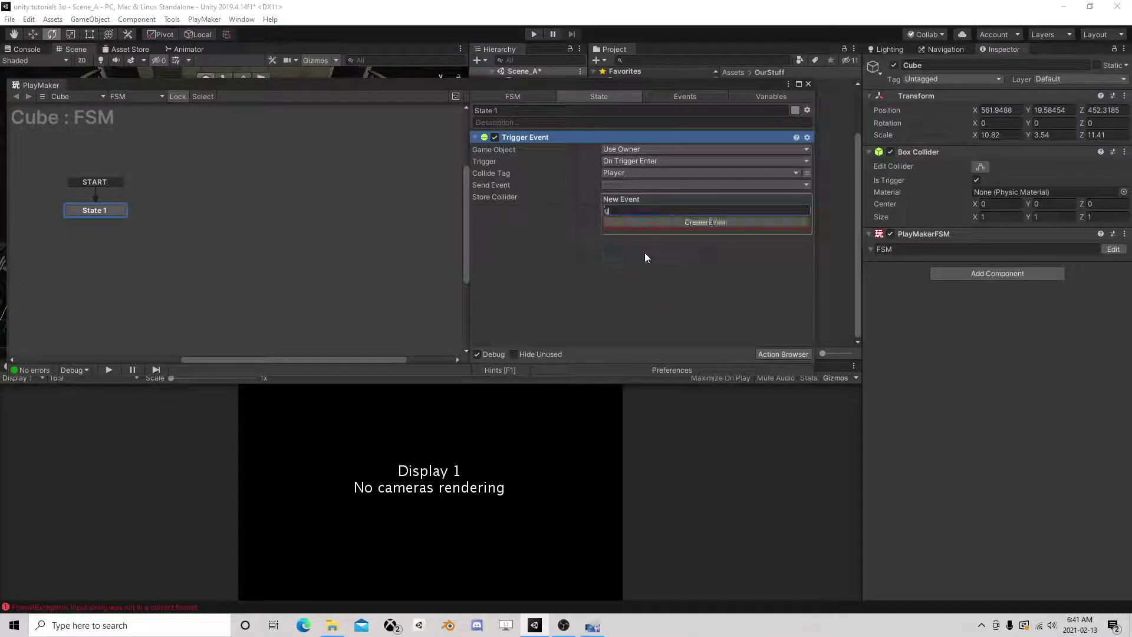
key(Return)
Give State 1 a 'go' transition leading to a new State 2
drag(81, 215, 96, 224)
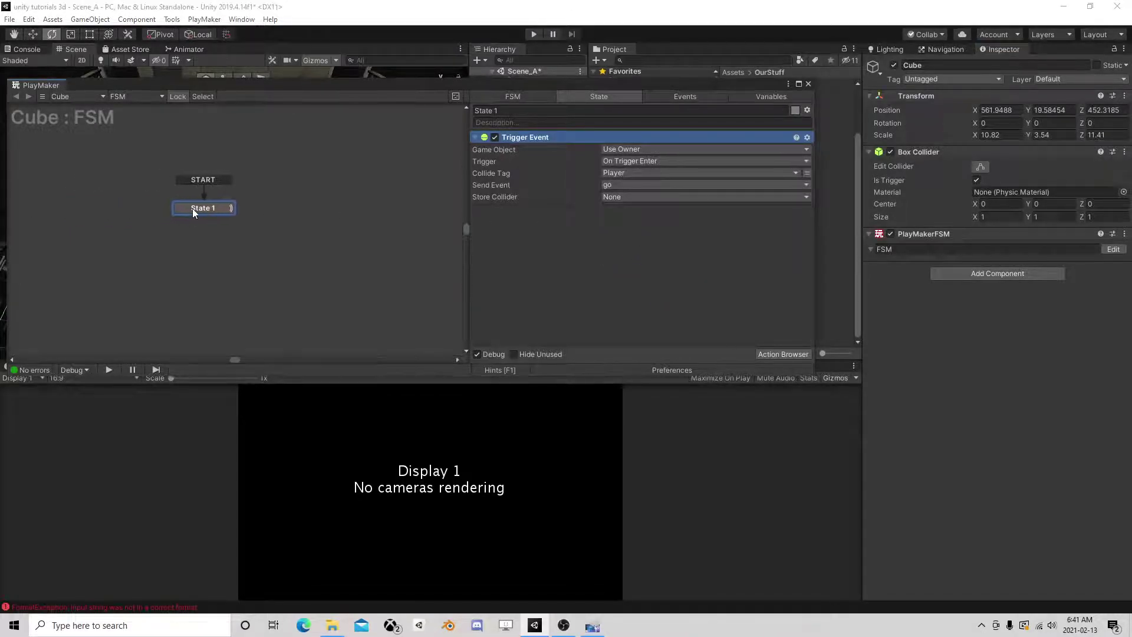
right_click(103, 219)
mouse_move(177, 228)
click(277, 229)
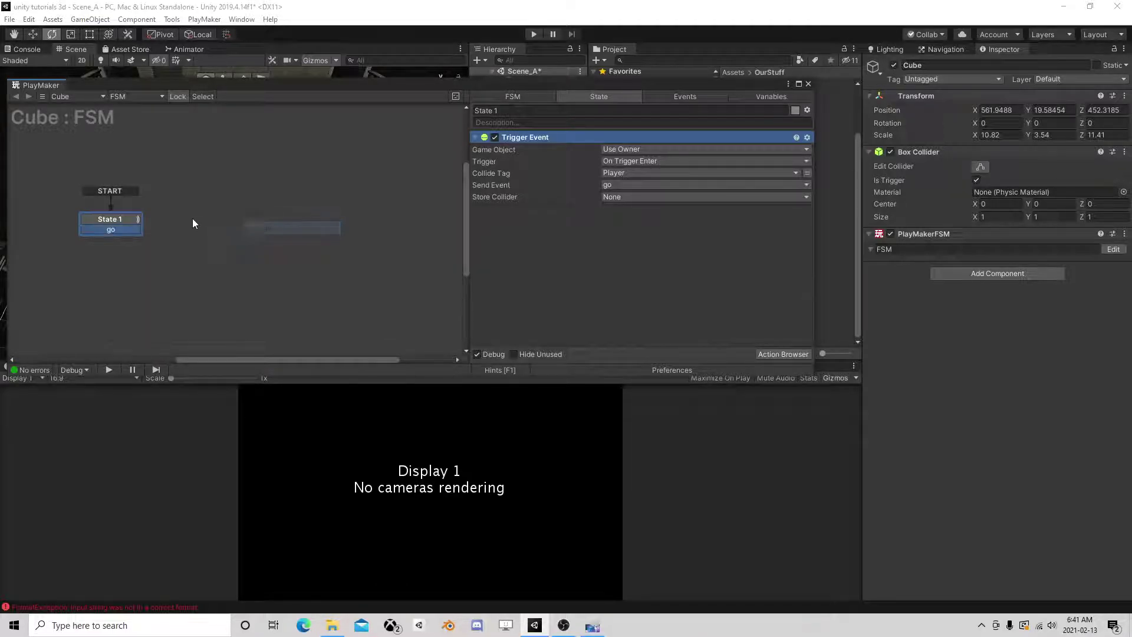
right_click(192, 219)
click(129, 227)
drag(129, 230, 239, 217)
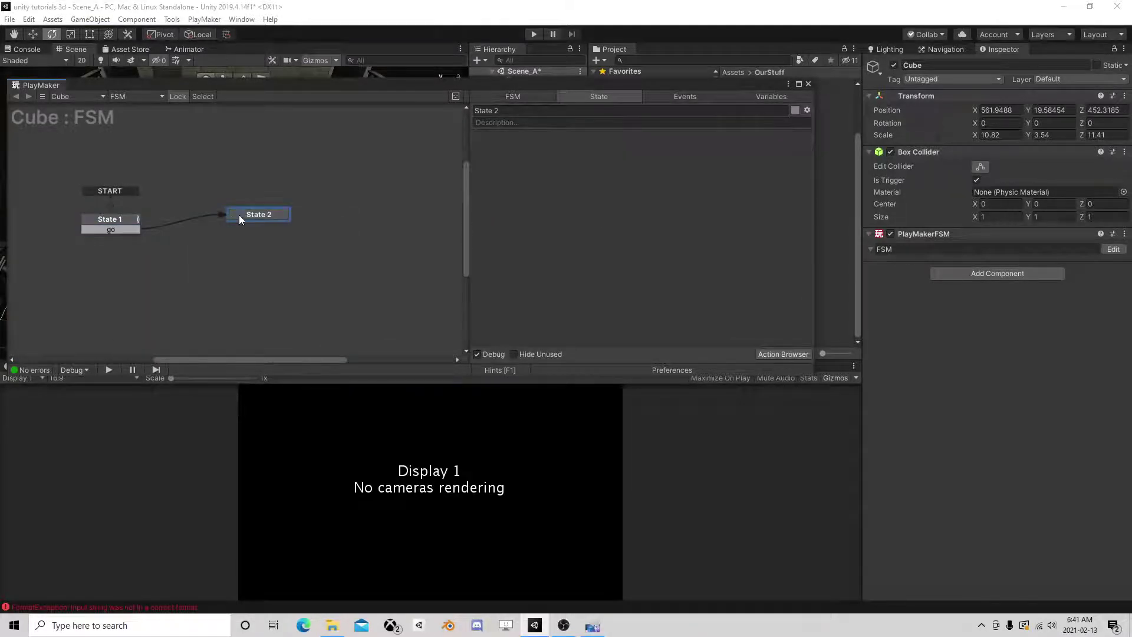
Add a Send Event action to State 2
click(783, 354)
text(send)
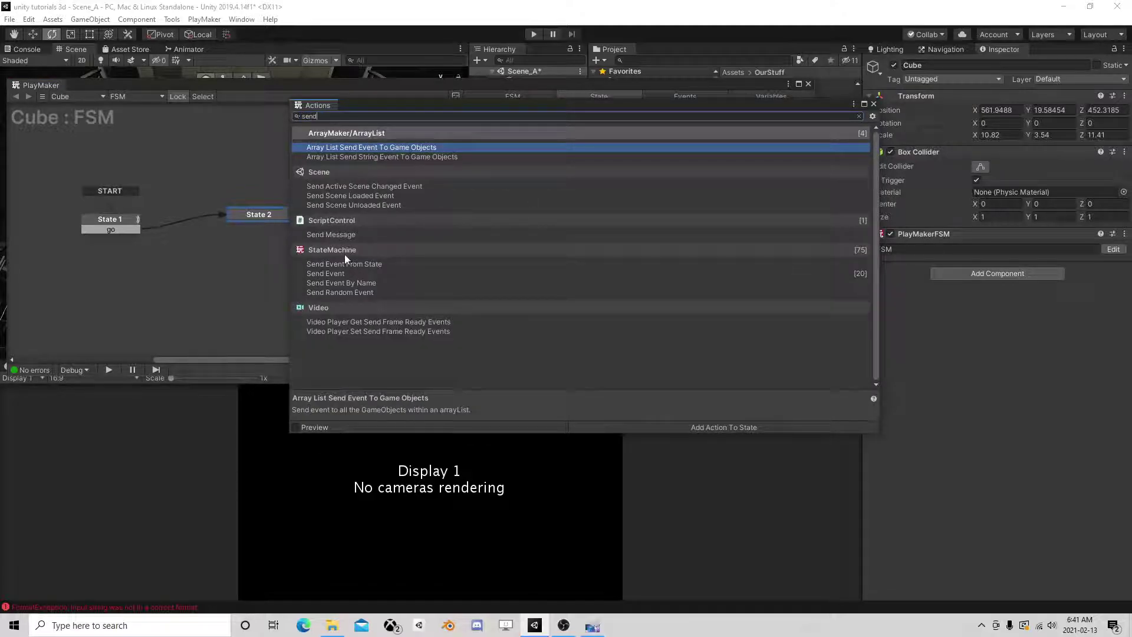
double_click(342, 273)
click(874, 104)
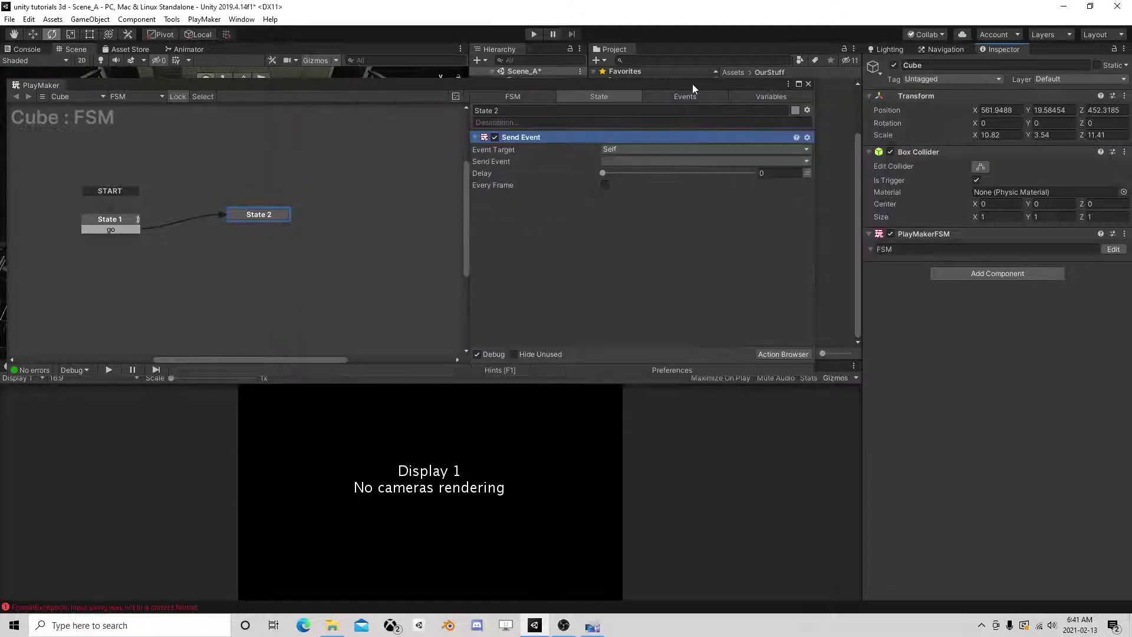
Target the Send Event at Zombie1's IdleToAttack FSM and send the Attack event
click(295, 160)
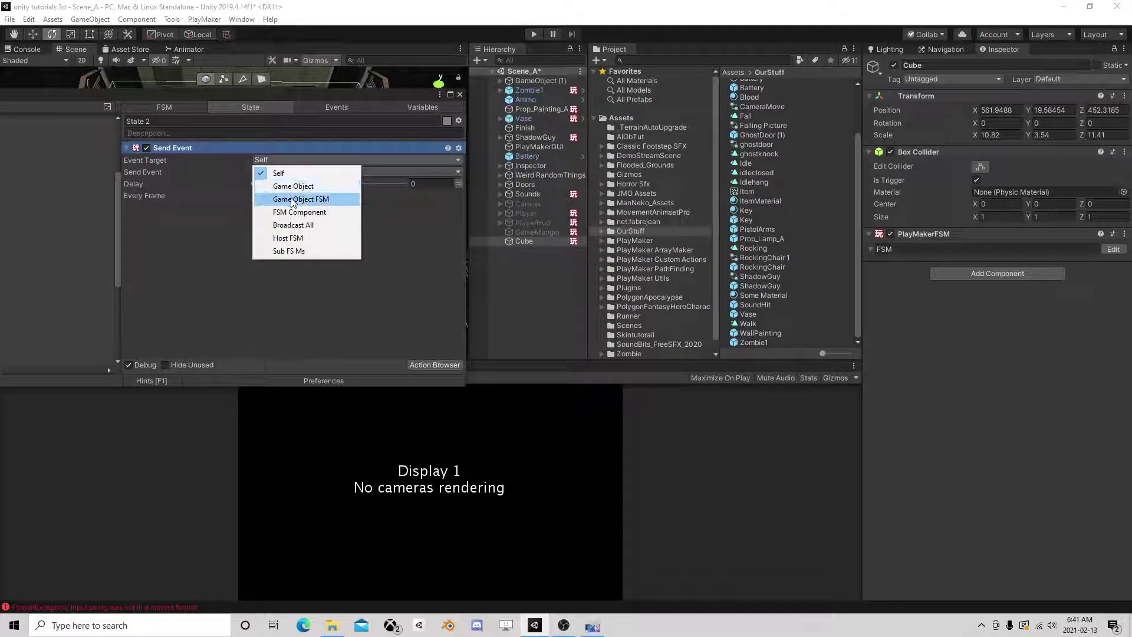
click(301, 200)
click(369, 173)
click(331, 198)
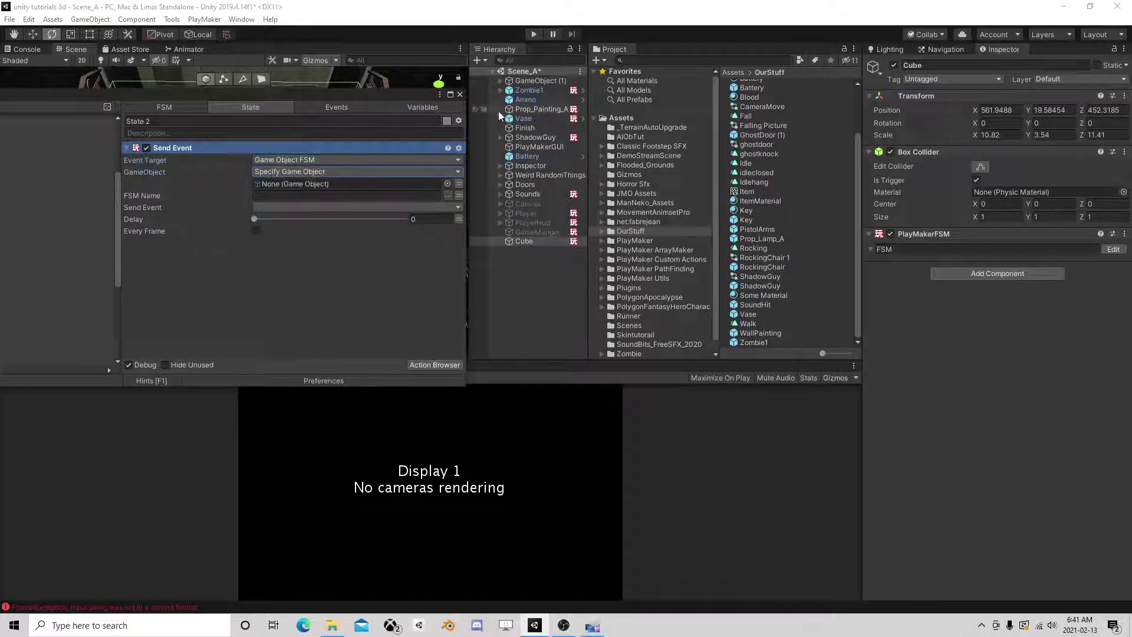
drag(540, 91, 356, 184)
click(456, 203)
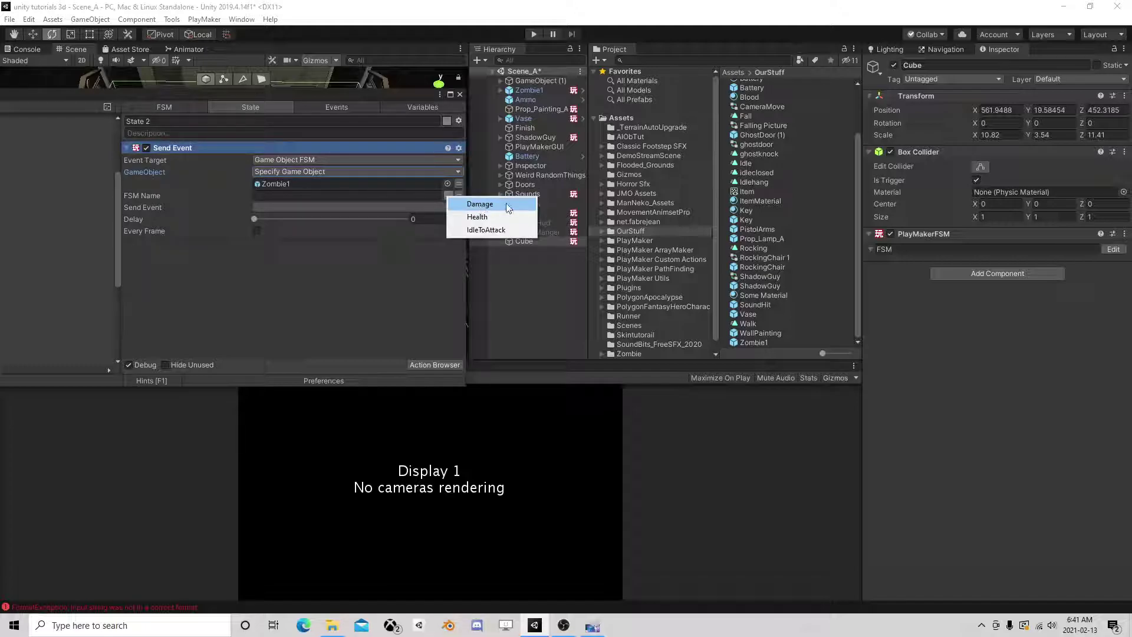
click(486, 230)
click(333, 210)
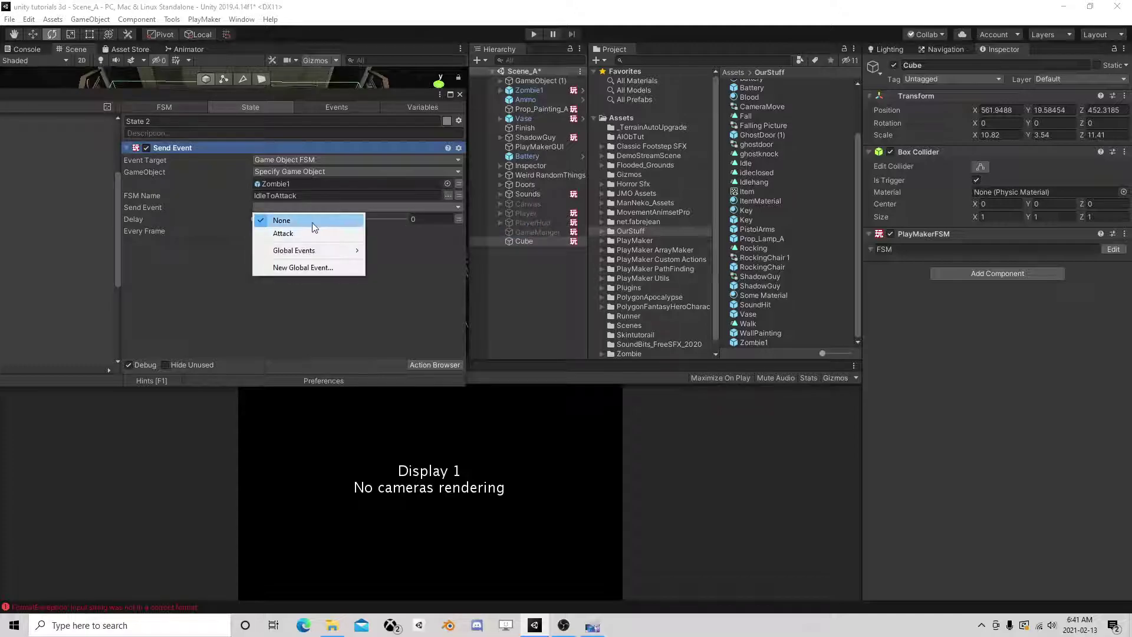
click(353, 232)
Close the PlayMaker editor and navigate the Scene view to the door keypad
click(460, 95)
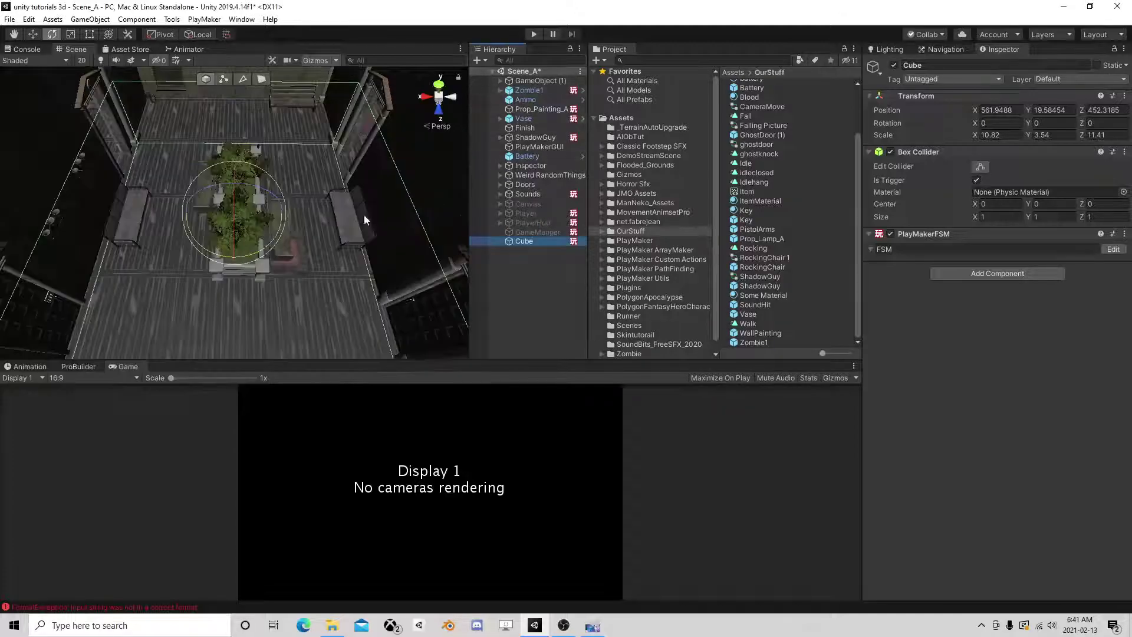
alt+drag(363, 214, 292, 231)
scroll(292, 231, up, 3)
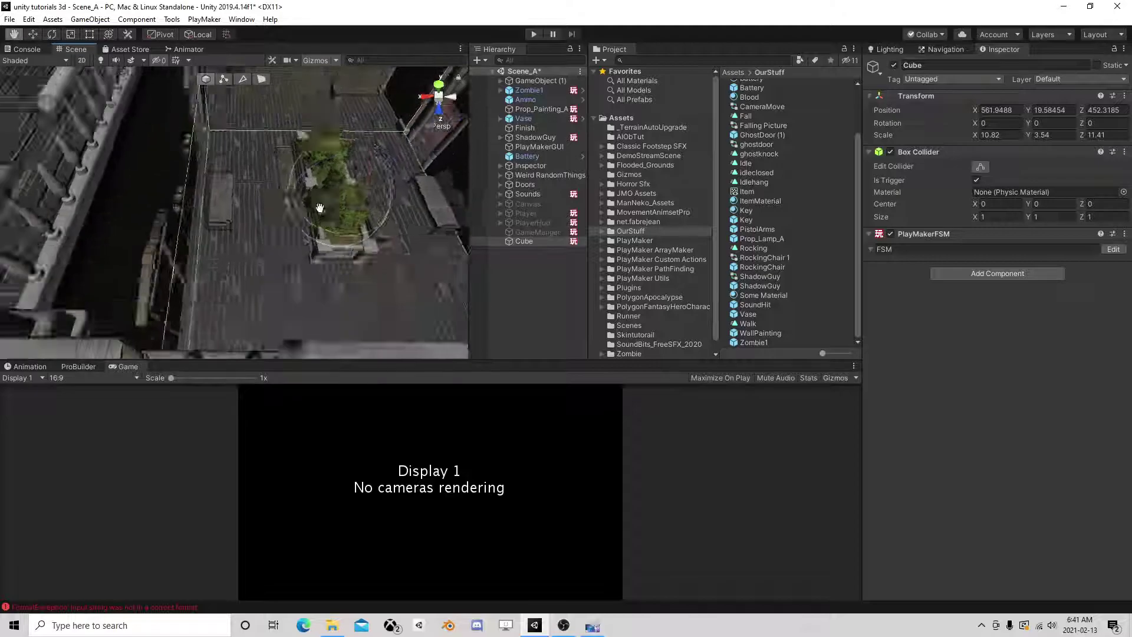
alt+drag(377, 193, 307, 250)
mouse_move(307, 251)
middle_down()
mouse_move(239, 207)
mouse_move(118, 258)
middle_up()
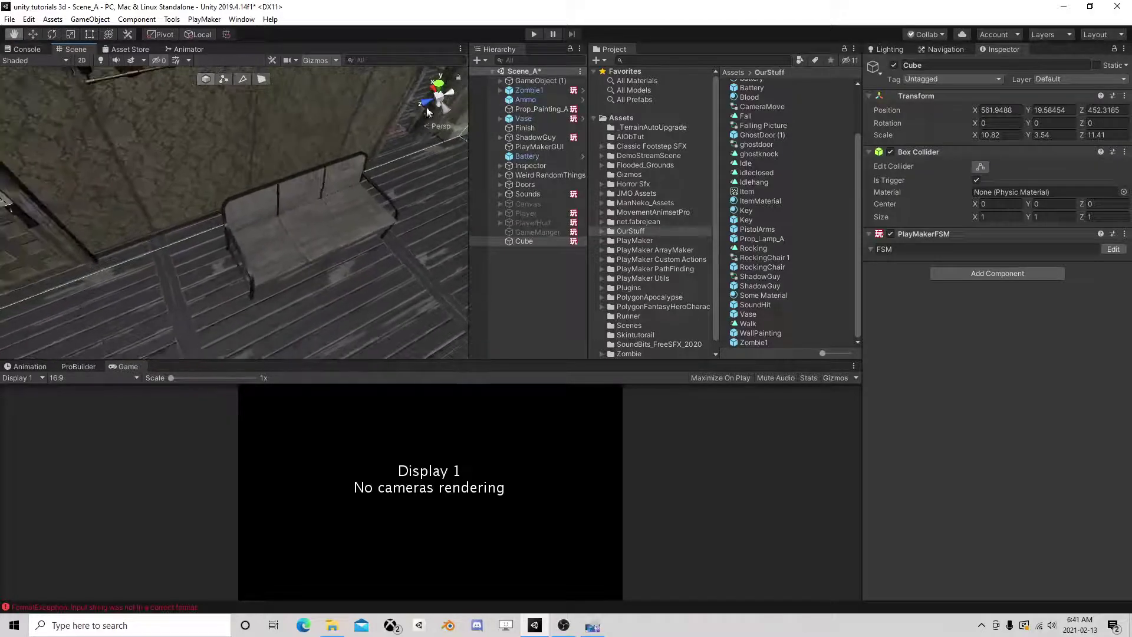
alt+drag(118, 258, 306, 228)
scroll(292, 241, up, 3)
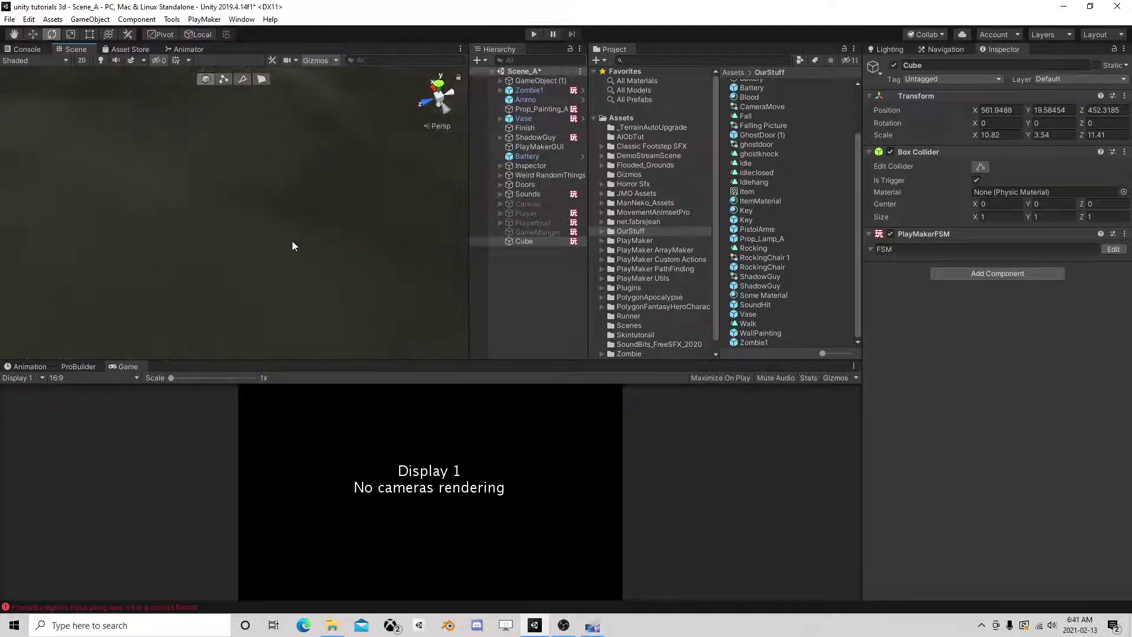
scroll(292, 241, down, 3)
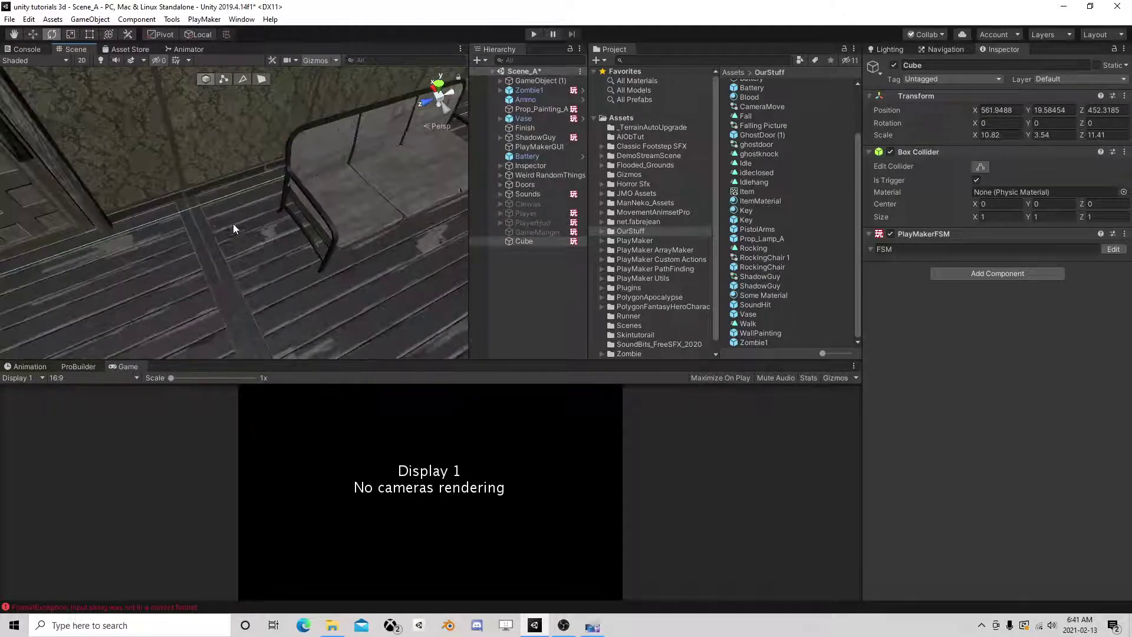
alt+drag(232, 224, 130, 221)
middle_drag(129, 221, 159, 238)
scroll(160, 239, up, 5)
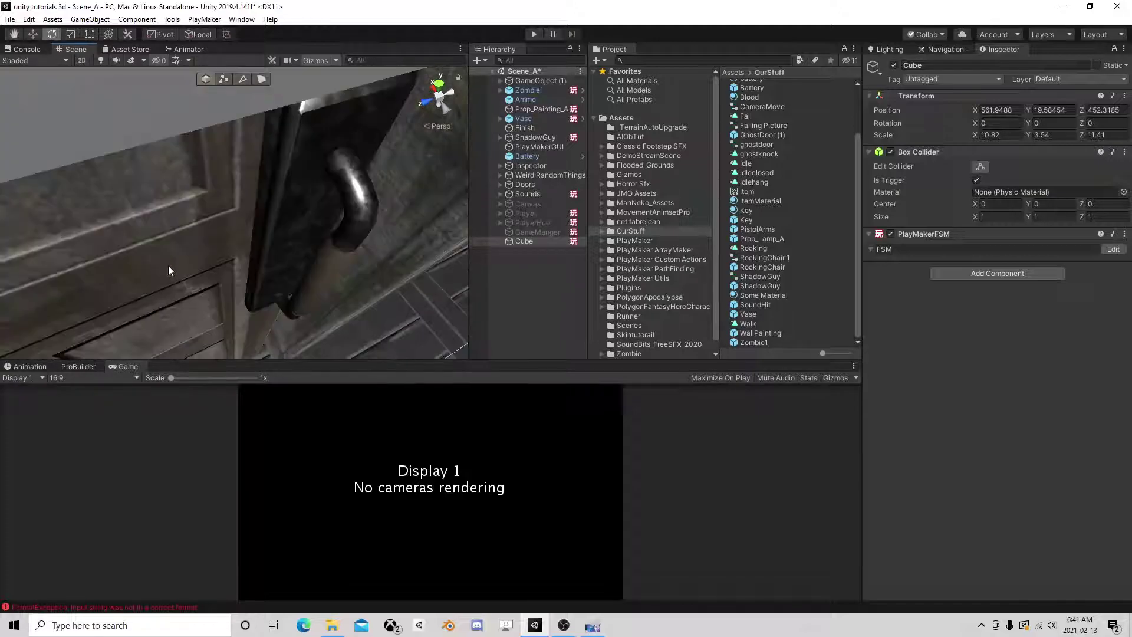
alt+drag(168, 264, 192, 201)
mouse_move(193, 201)
middle_down()
mouse_move(216, 248)
mouse_move(242, 219)
mouse_move(273, 118)
middle_up()
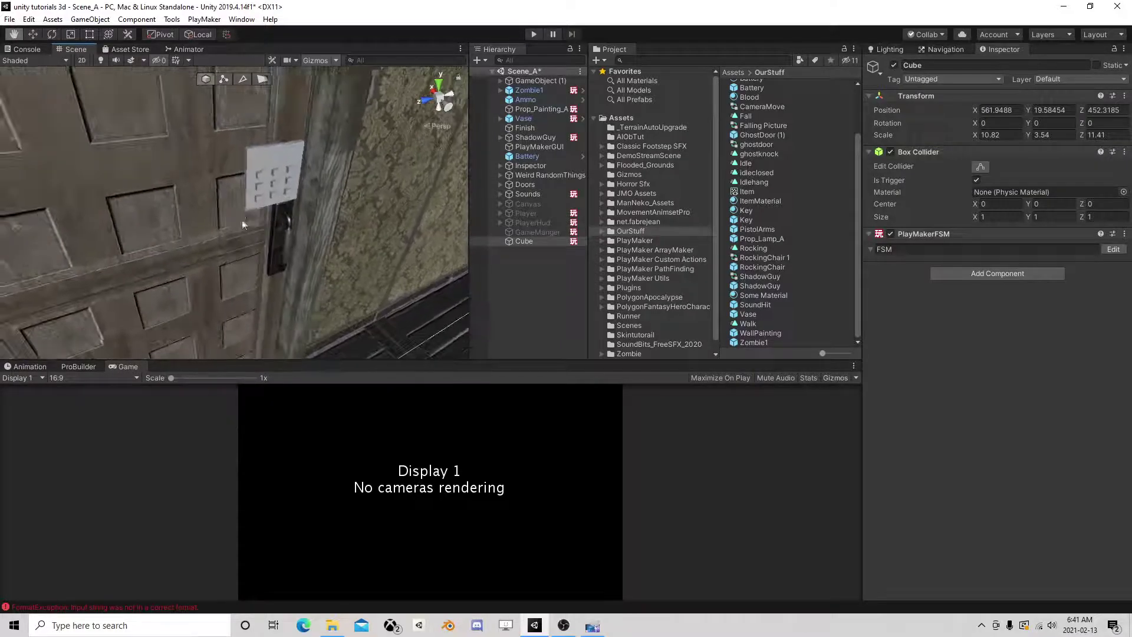
Select the keypad cube on the door and expand it in the Hierarchy
click(281, 104)
scroll(549, 288, down, 3)
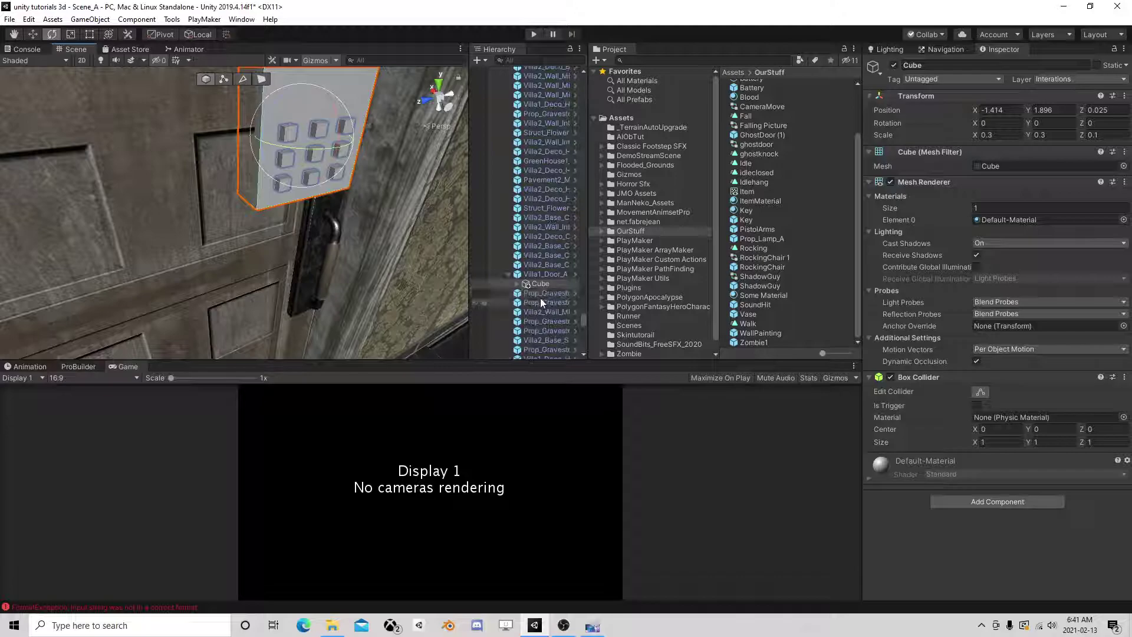
click(516, 284)
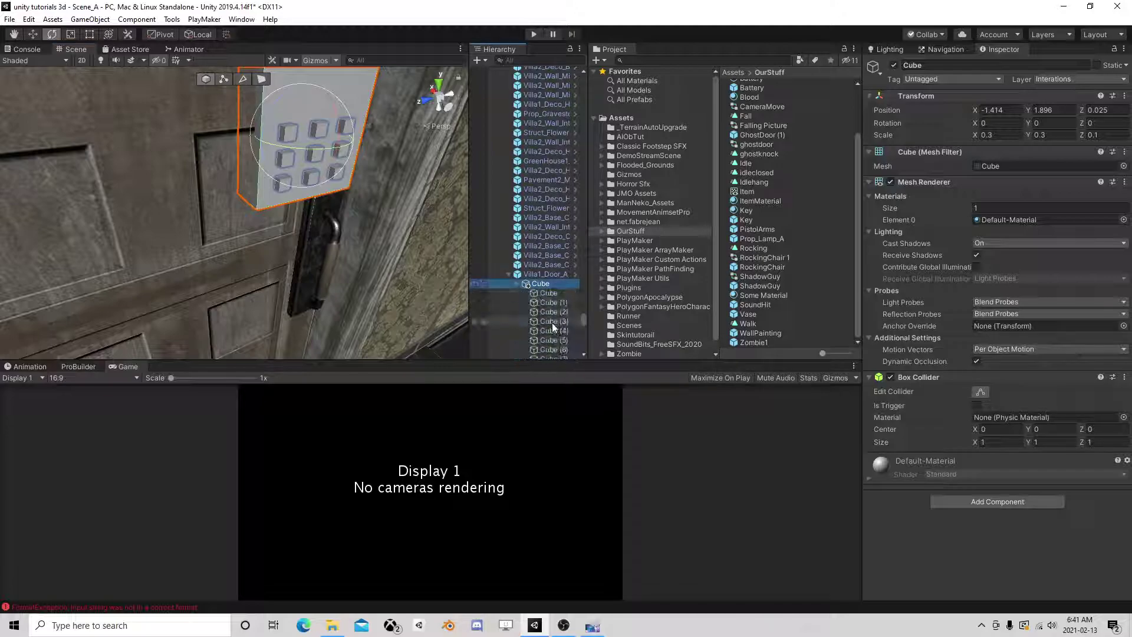
Select Villa1_Door_A, frame it, and rotate it closed to Y -87.984
click(515, 284)
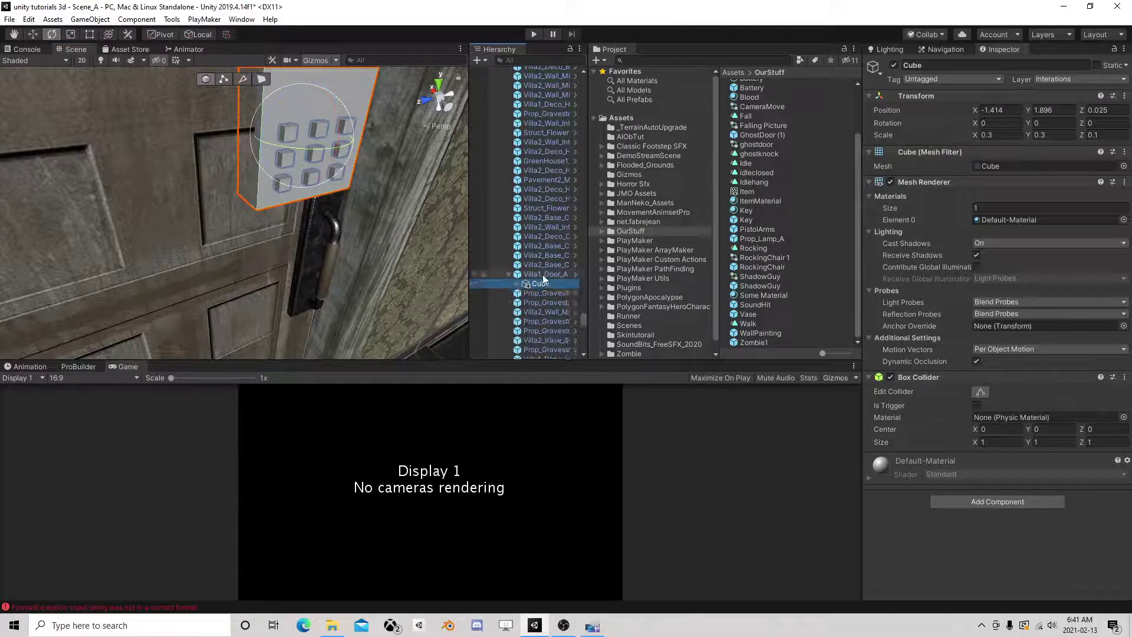
click(544, 275)
key(f)
mouse_move(201, 333)
mouse_down()
mouse_move(231, 349)
mouse_move(219, 355)
mouse_up()
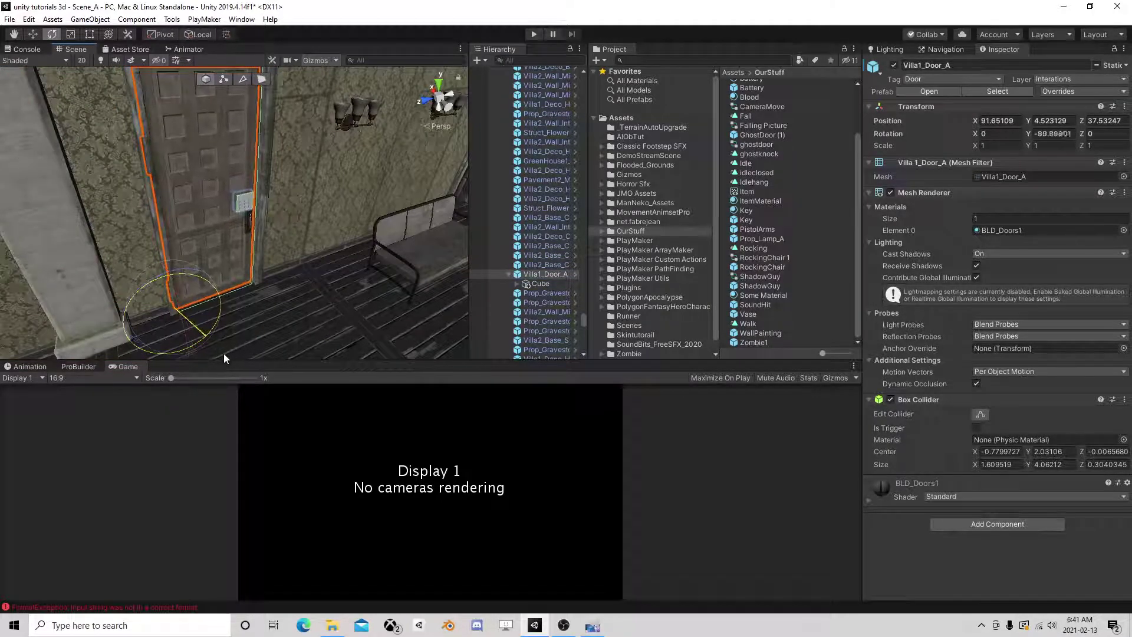
scroll(252, 252, up, 5)
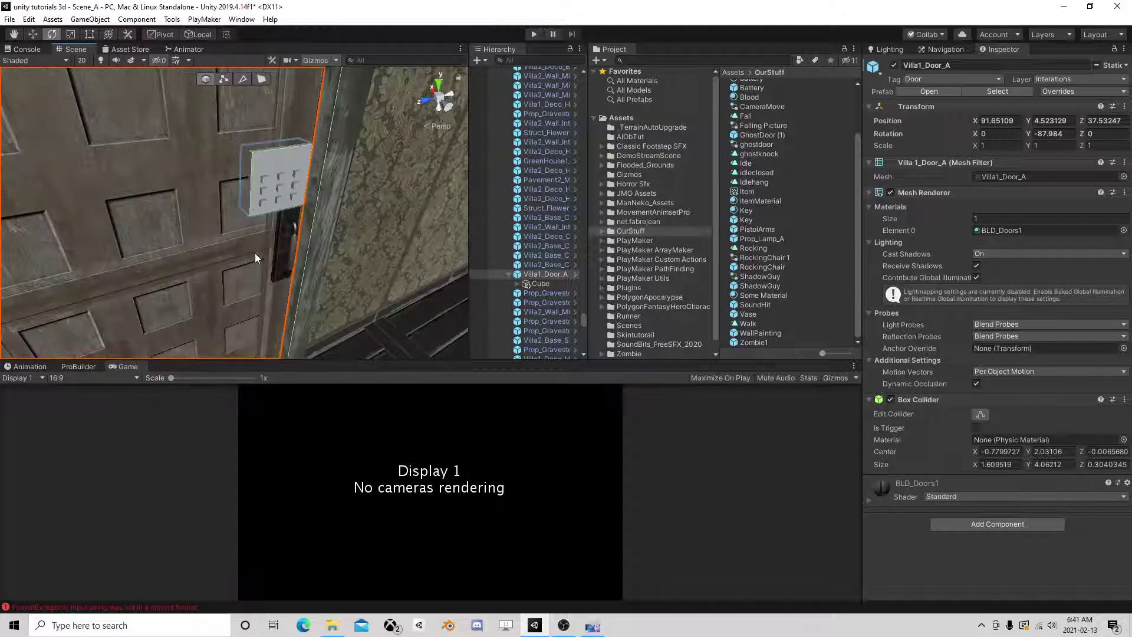
Reselect the 0.3 × 0.3 × 0.1 keypad cube on the door to view its properties
click(536, 284)
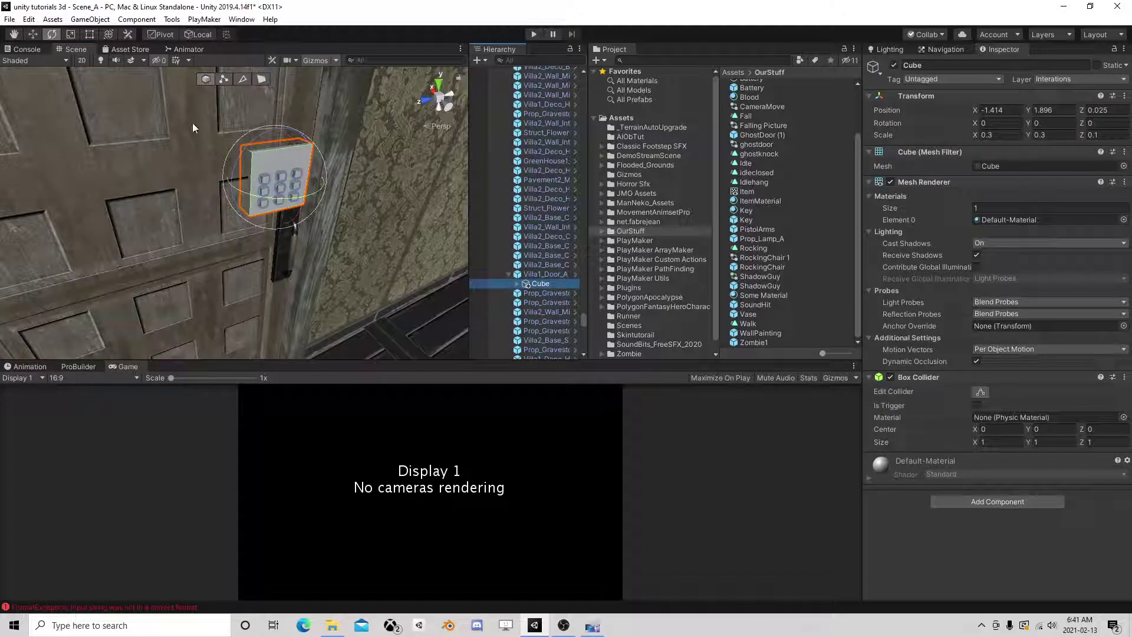
scroll(359, 185, up, 3)
mouse_move(160, 216)
right_down()
mouse_move(215, 218)
mouse_move(136, 213)
right_up()
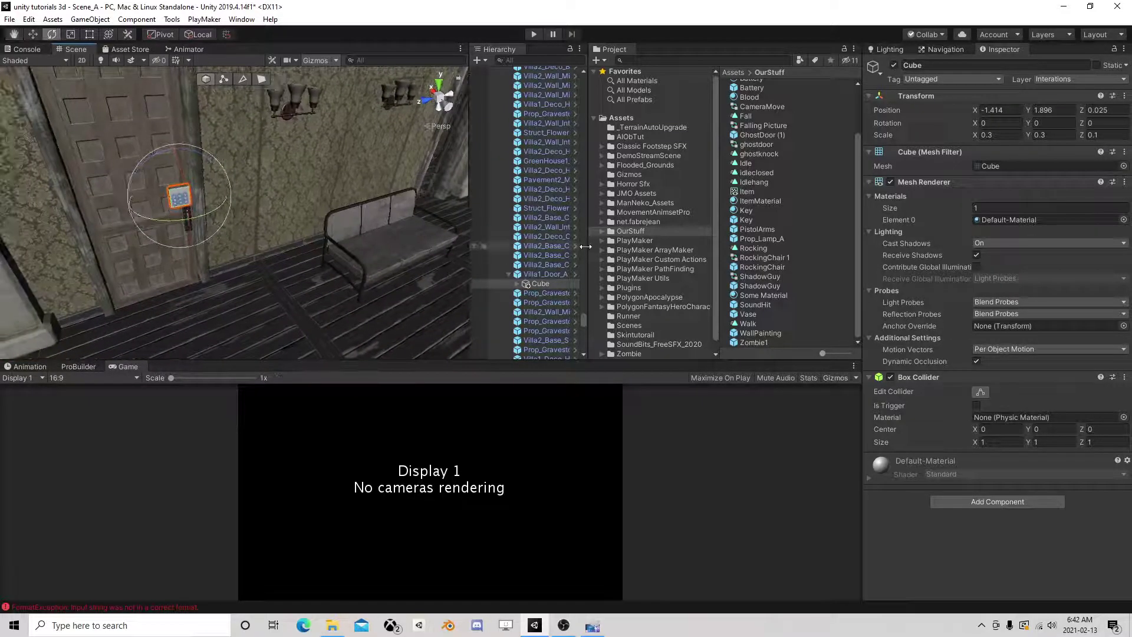
drag(584, 321, 594, 65)
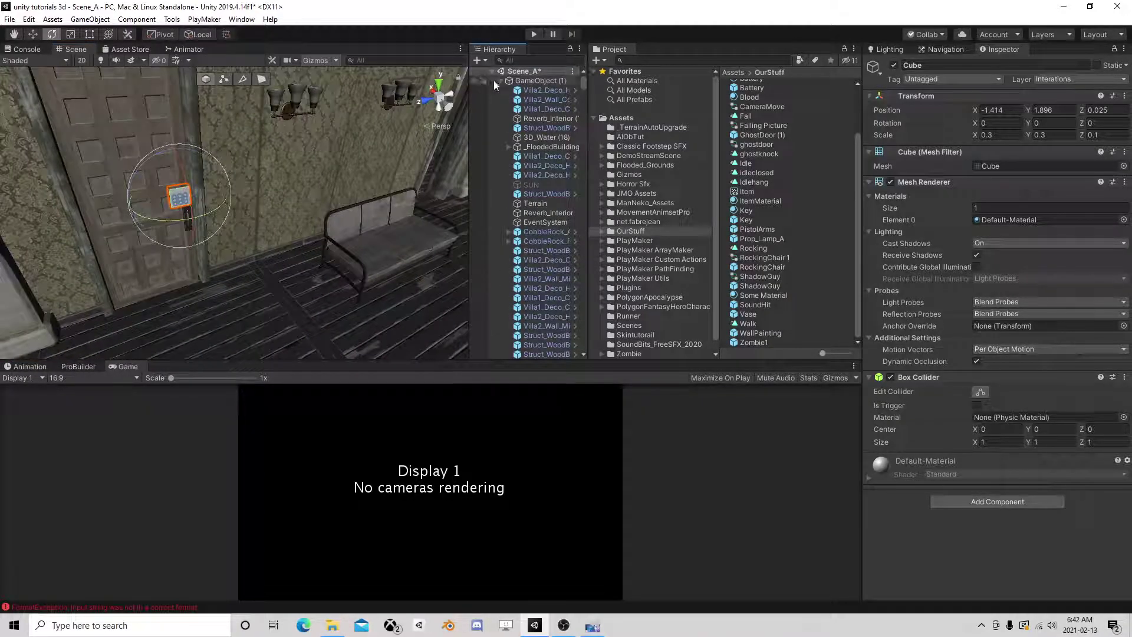
Activate the PlayerHud and Player objects
click(501, 80)
click(534, 296)
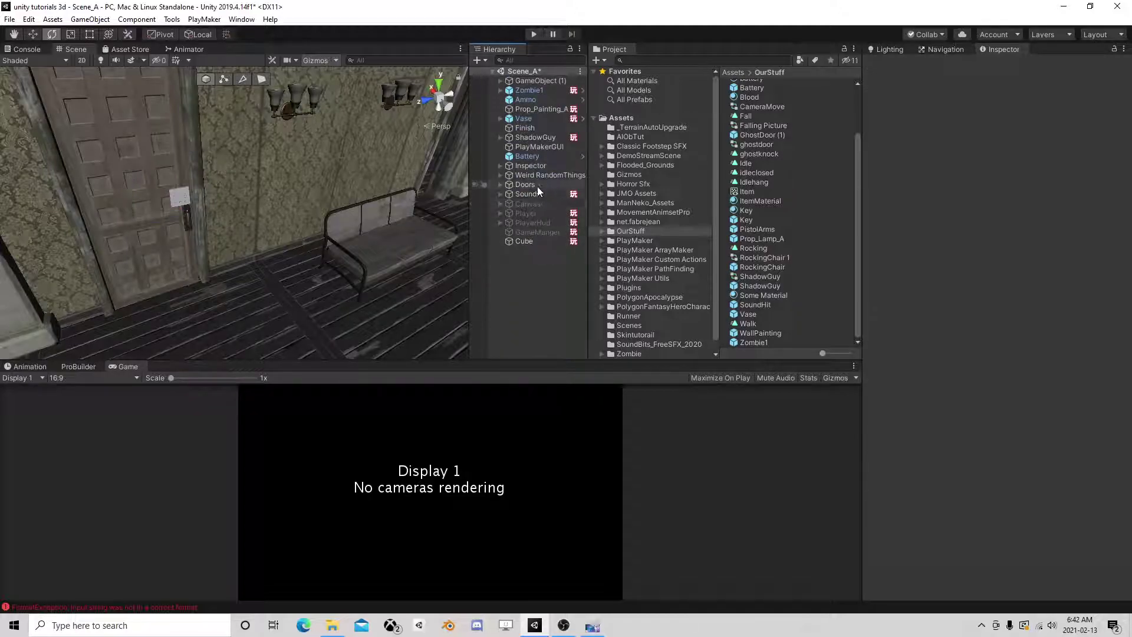
click(538, 233)
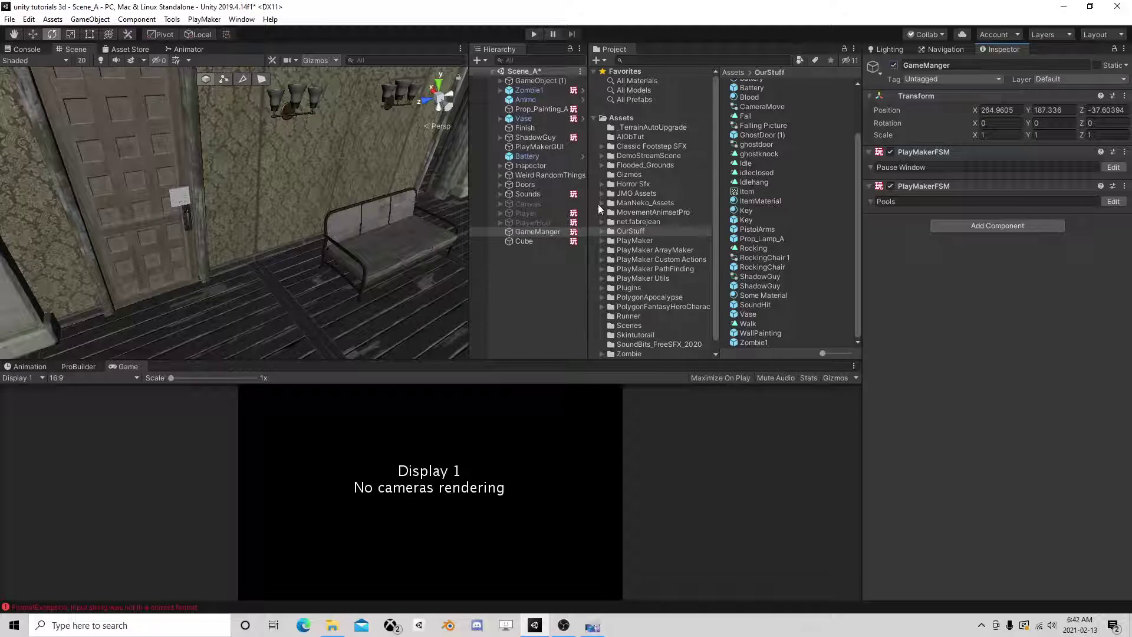
click(534, 222)
click(894, 66)
click(547, 214)
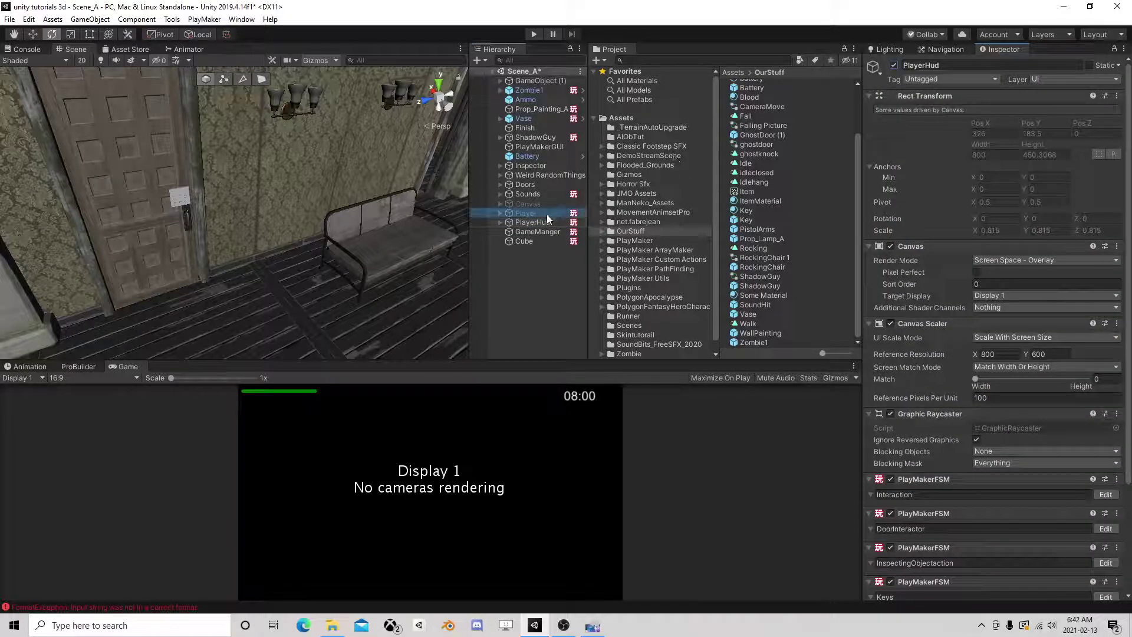
click(894, 65)
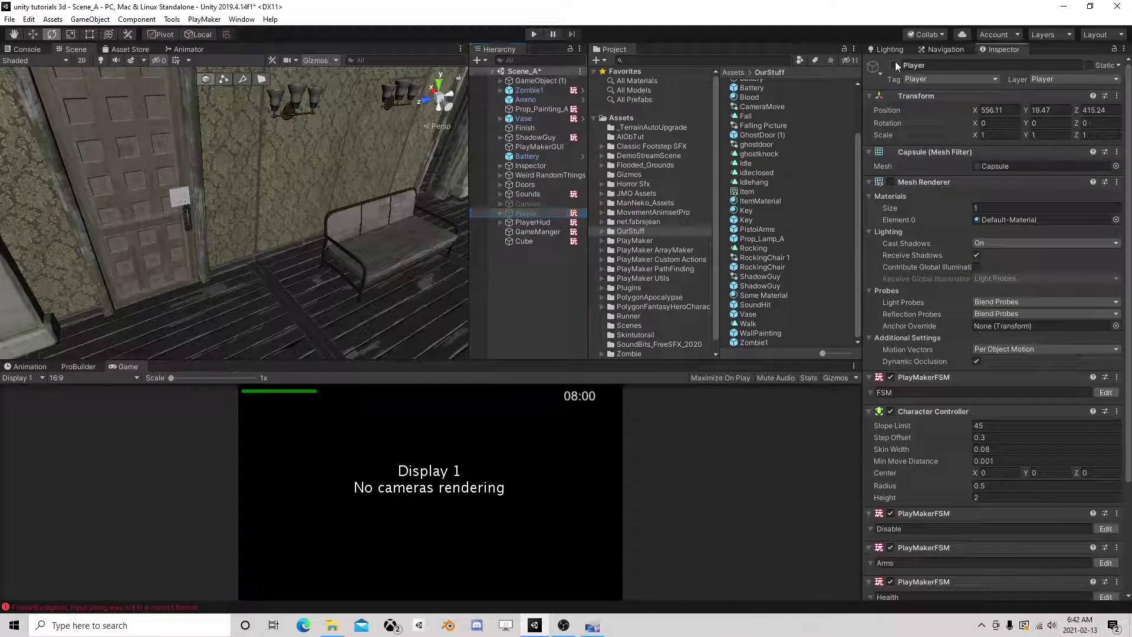
Review GameManger's Pools and Pause Window state machines in the PlayMaker editor
click(541, 233)
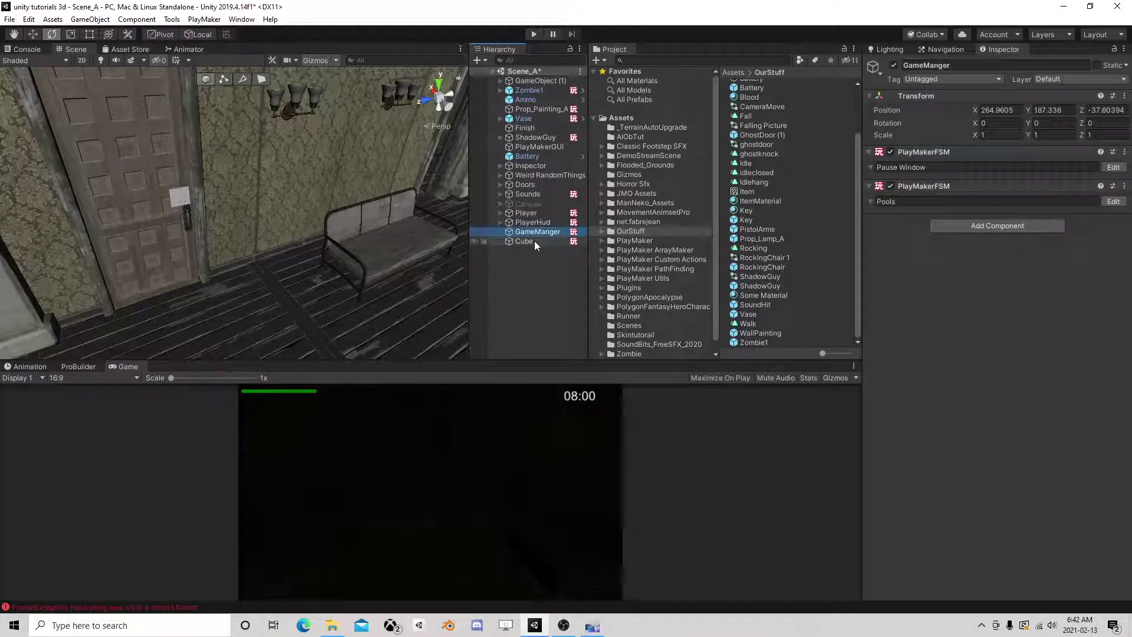
click(1113, 202)
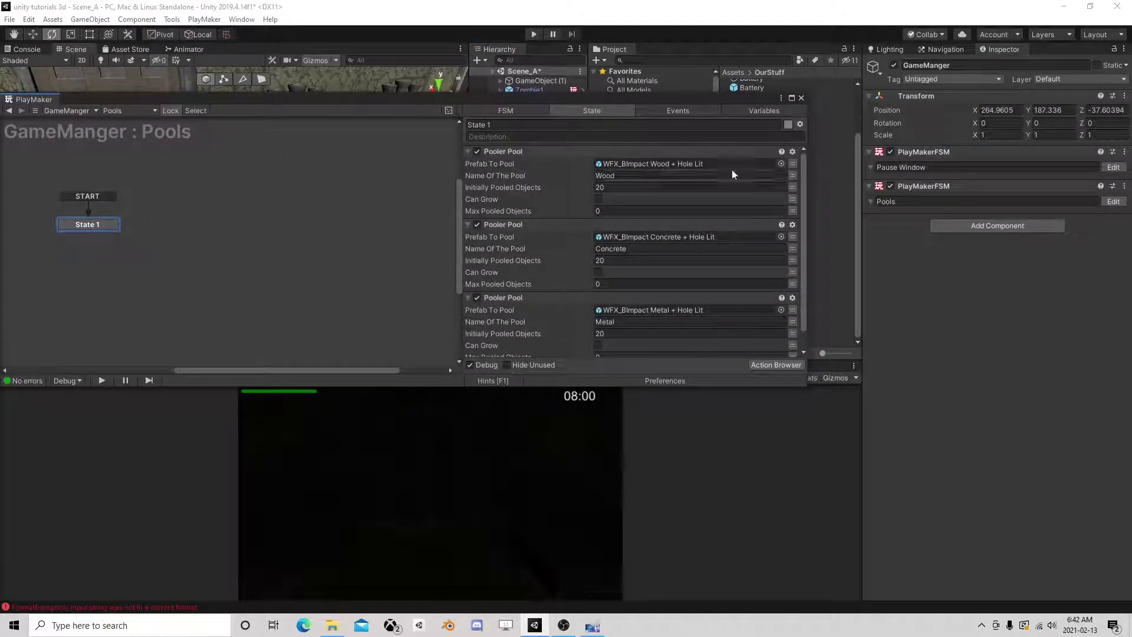
click(801, 98)
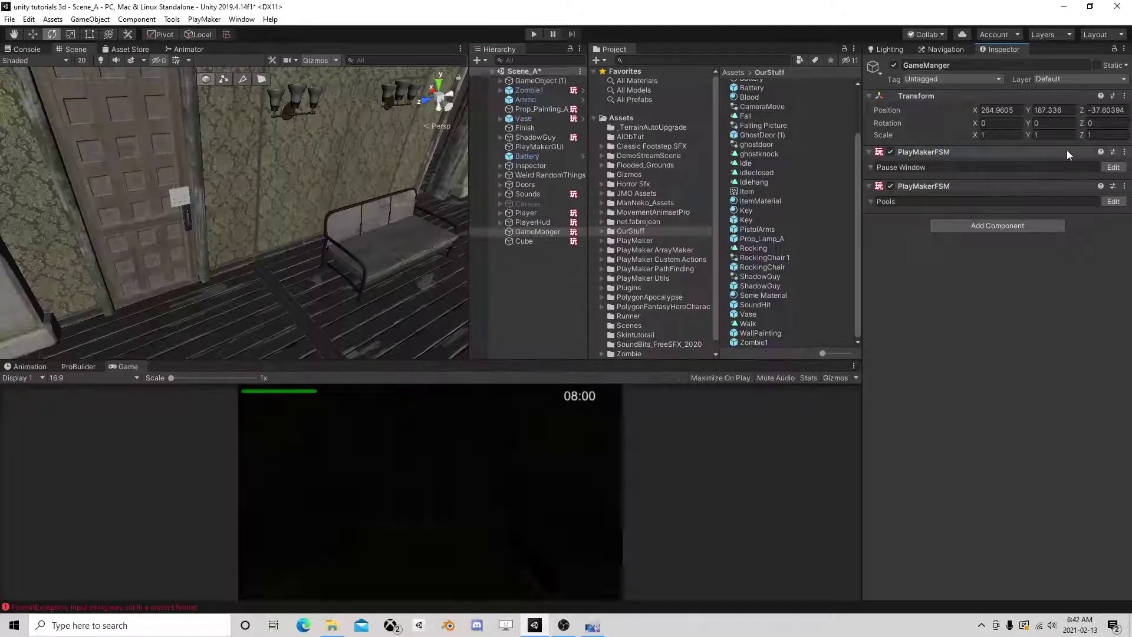
click(1114, 168)
click(802, 98)
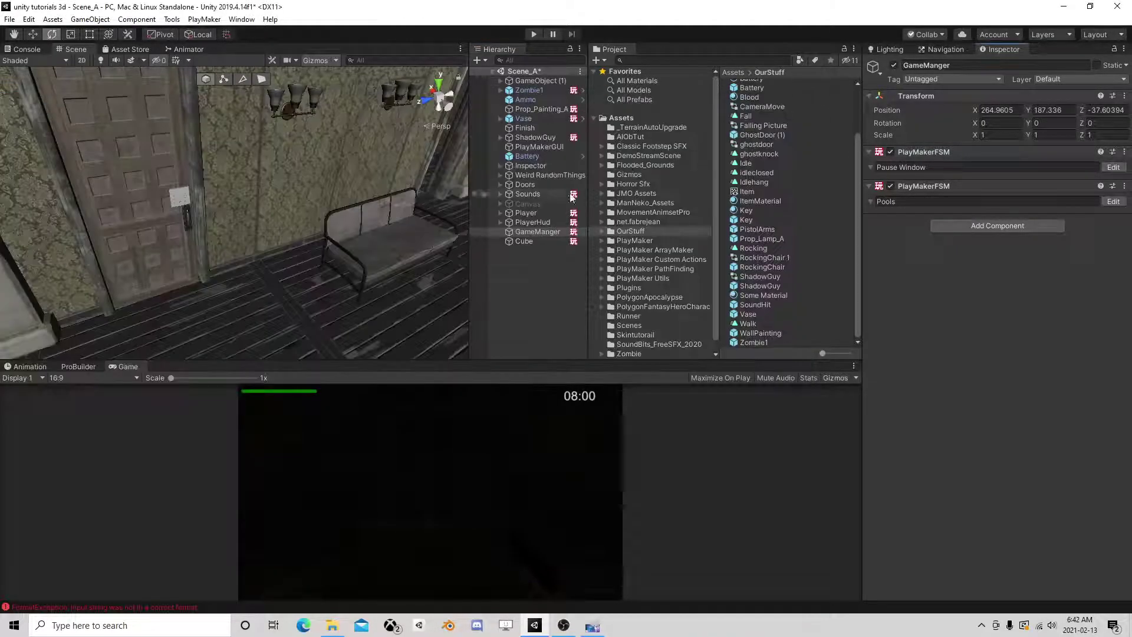
Move the large trigger Cube under GameObject (1) in the Hierarchy
click(522, 241)
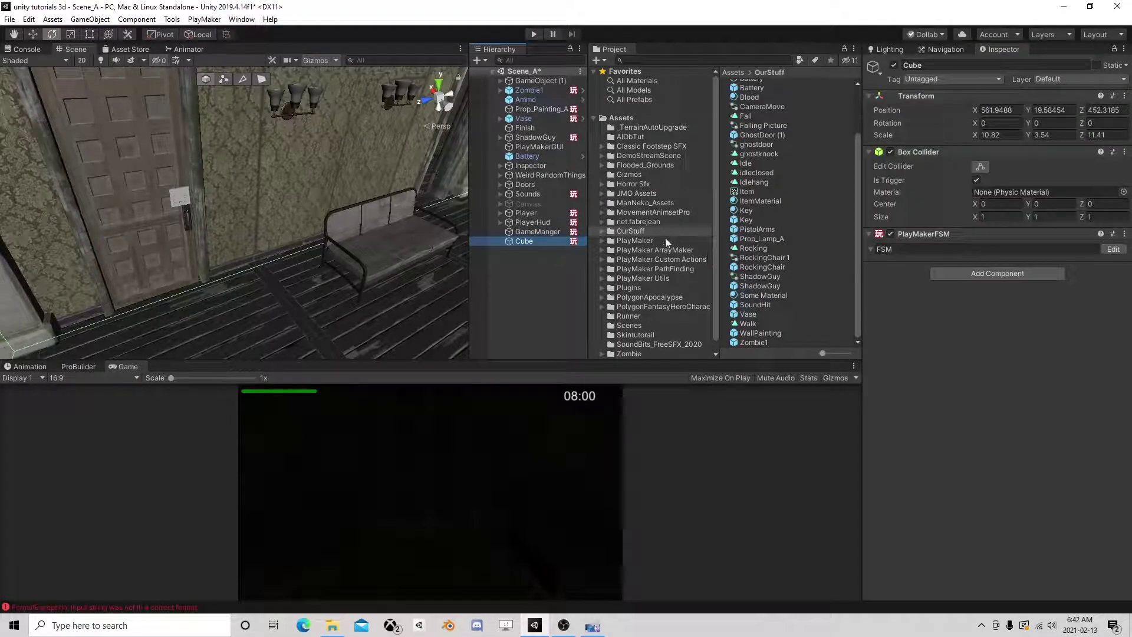
right_drag(448, 250, 404, 249)
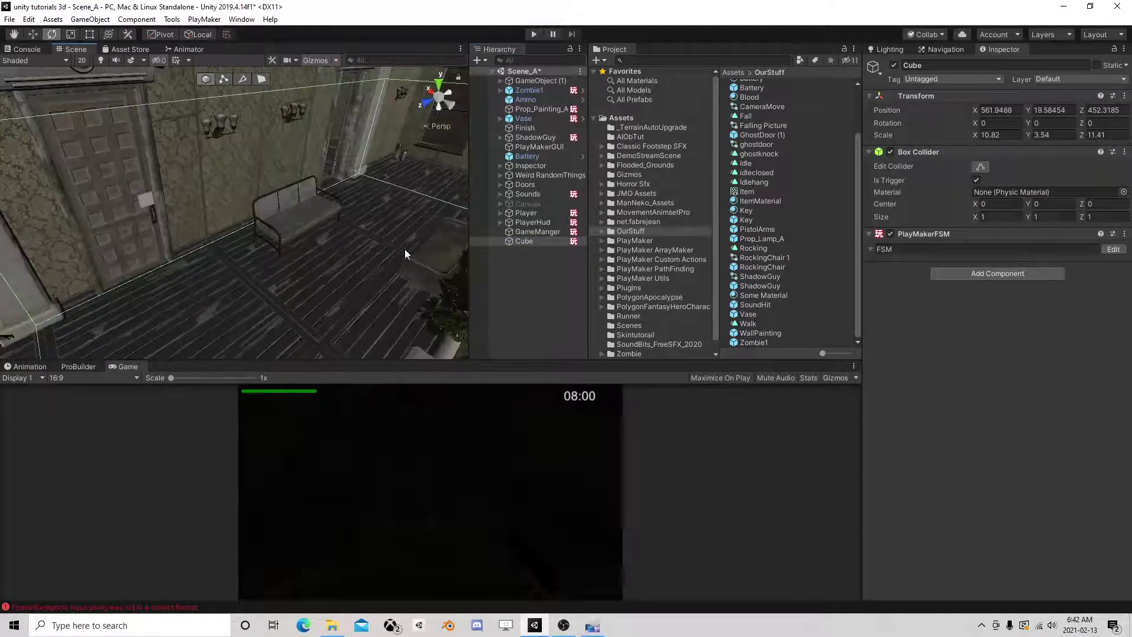
drag(539, 241, 569, 204)
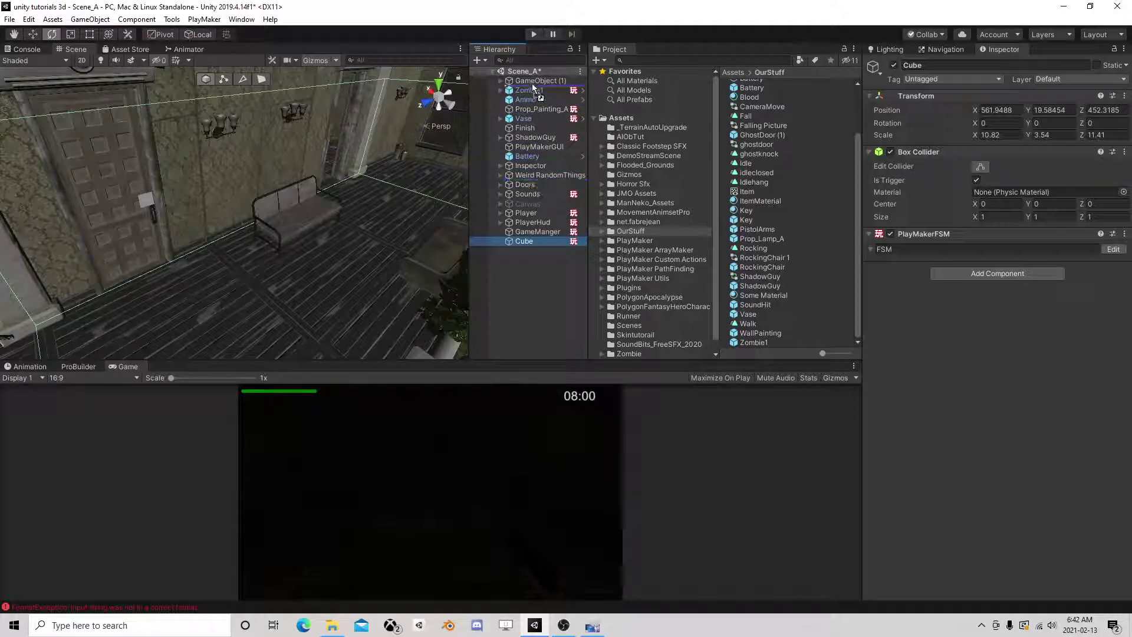
drag(539, 91, 536, 81)
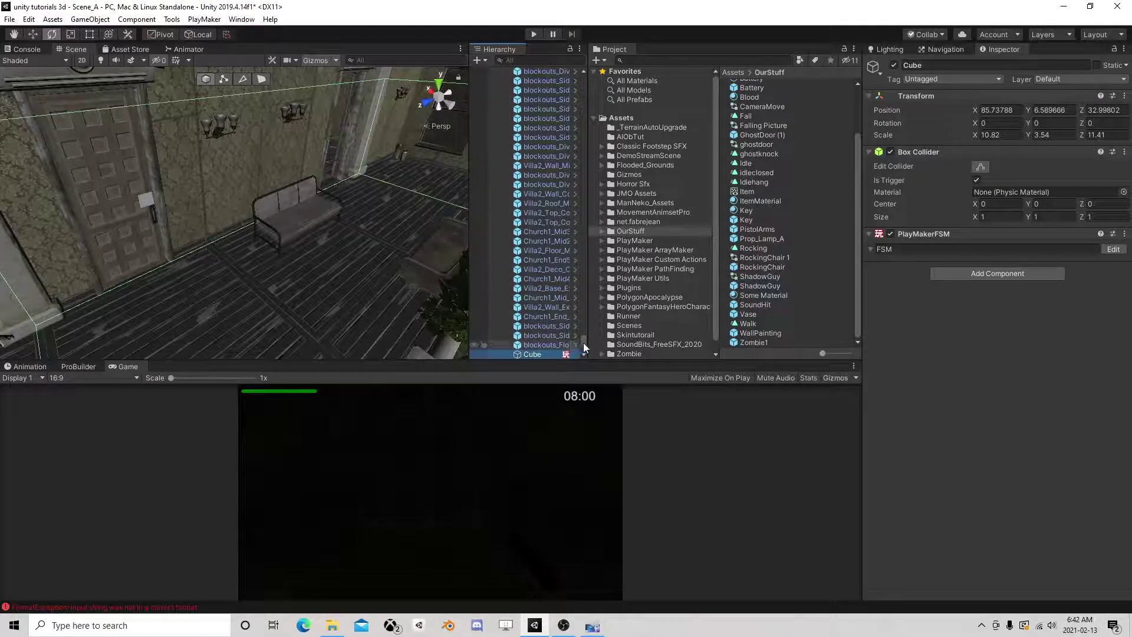
drag(583, 343, 582, 77)
Add a PlayMakerFSM component to the PlayerHud object
click(501, 80)
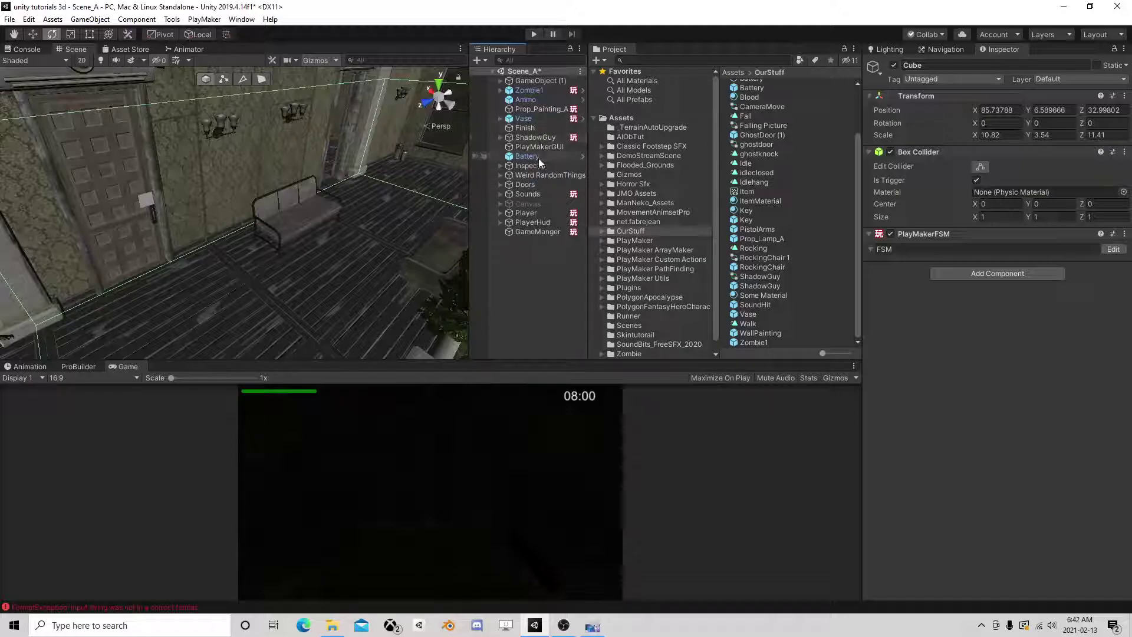
click(530, 204)
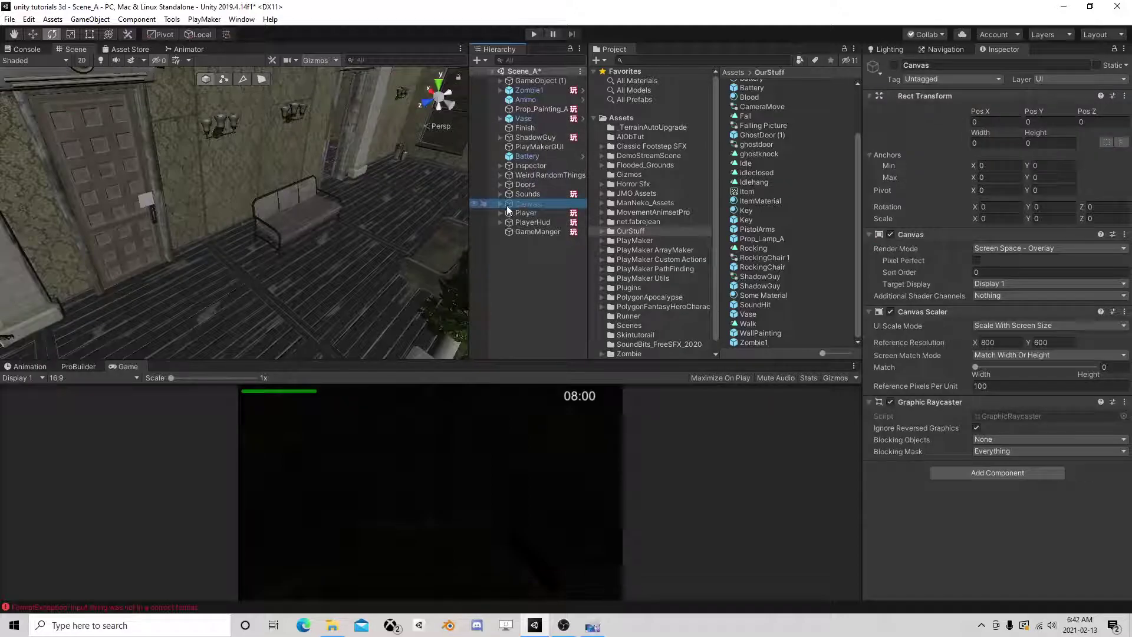
click(529, 222)
scroll(1003, 472, down, 5)
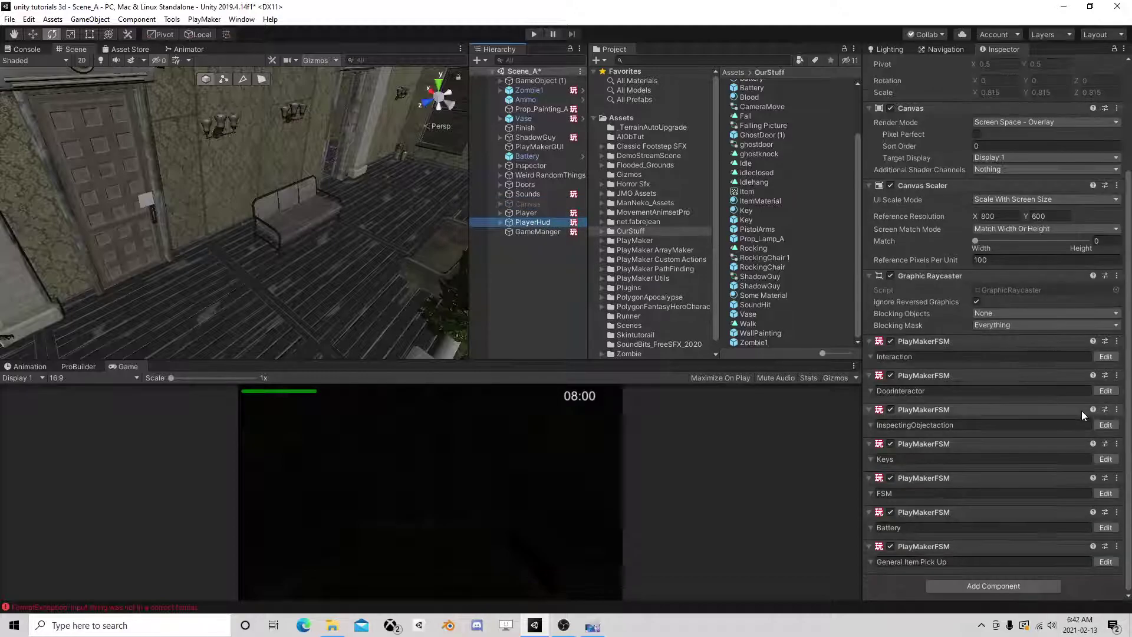
click(987, 586)
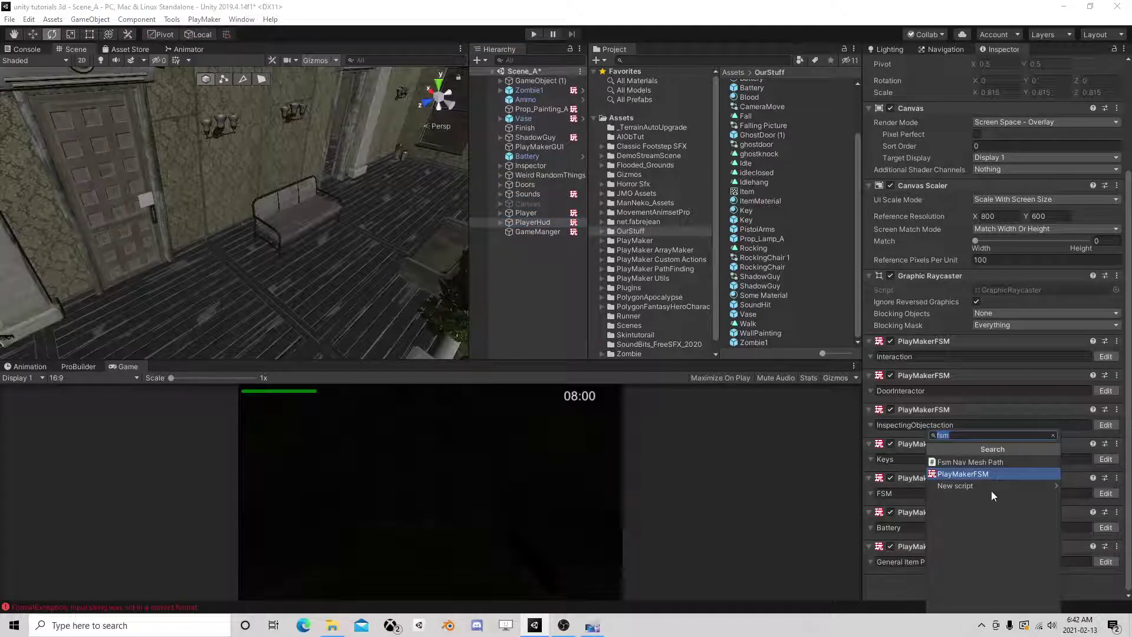
click(985, 475)
Rename the new FSM to 'Access Code' and open it in the PlayMaker editor
scroll(954, 536, down, 2)
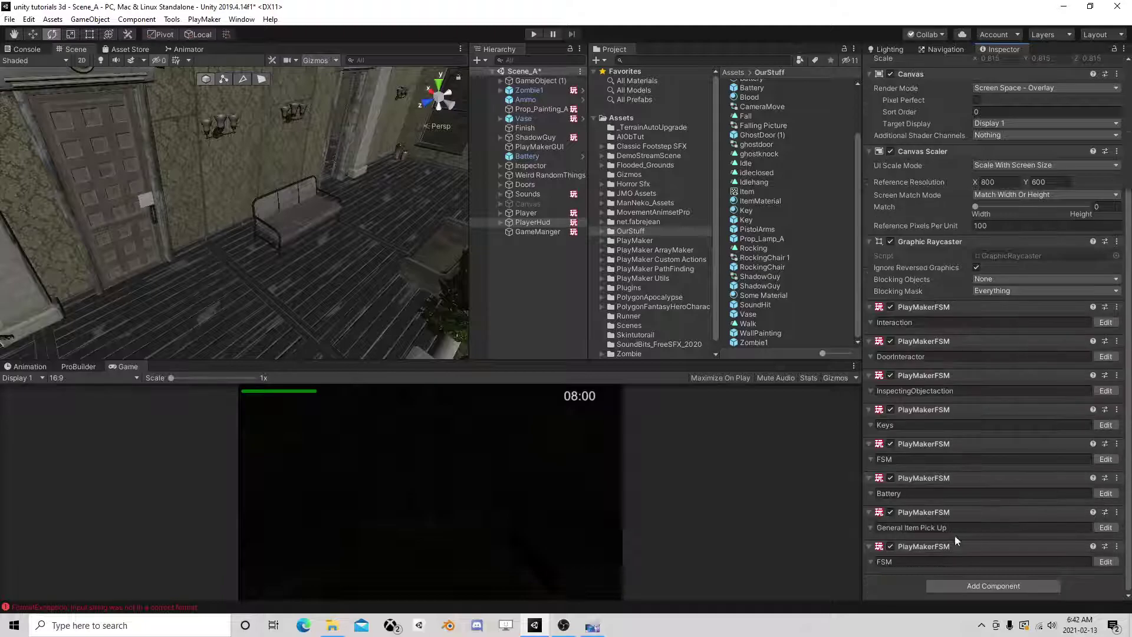
click(943, 562)
text(Acc)
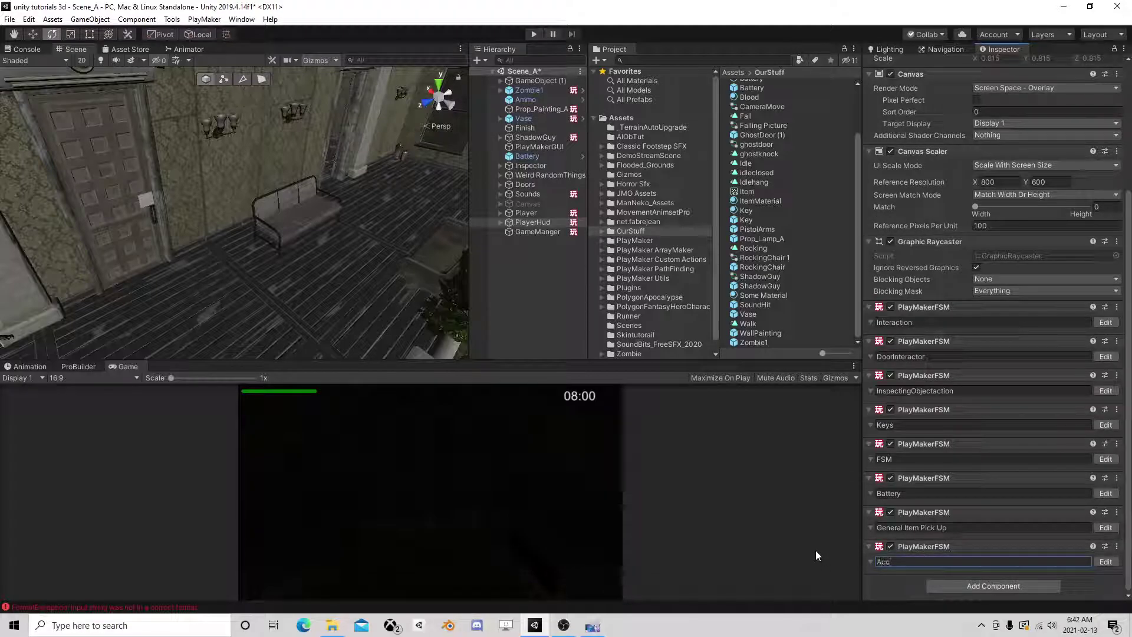
text(ess Code)
click(1106, 561)
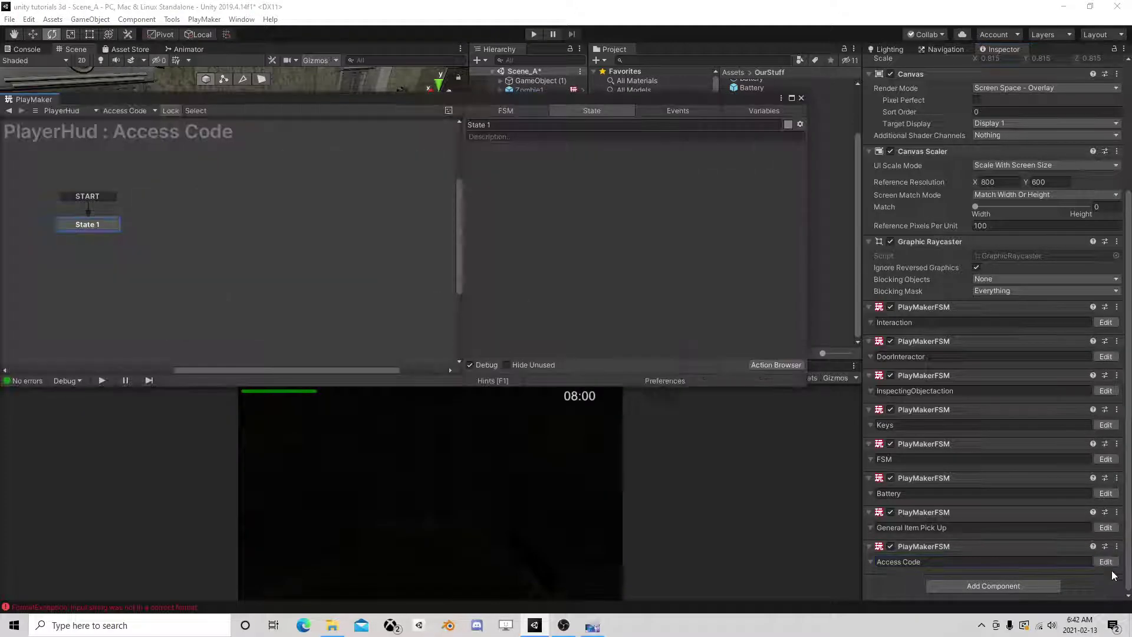
Add an Int variable named 'access Code' in the FSM's Variables tab
click(766, 369)
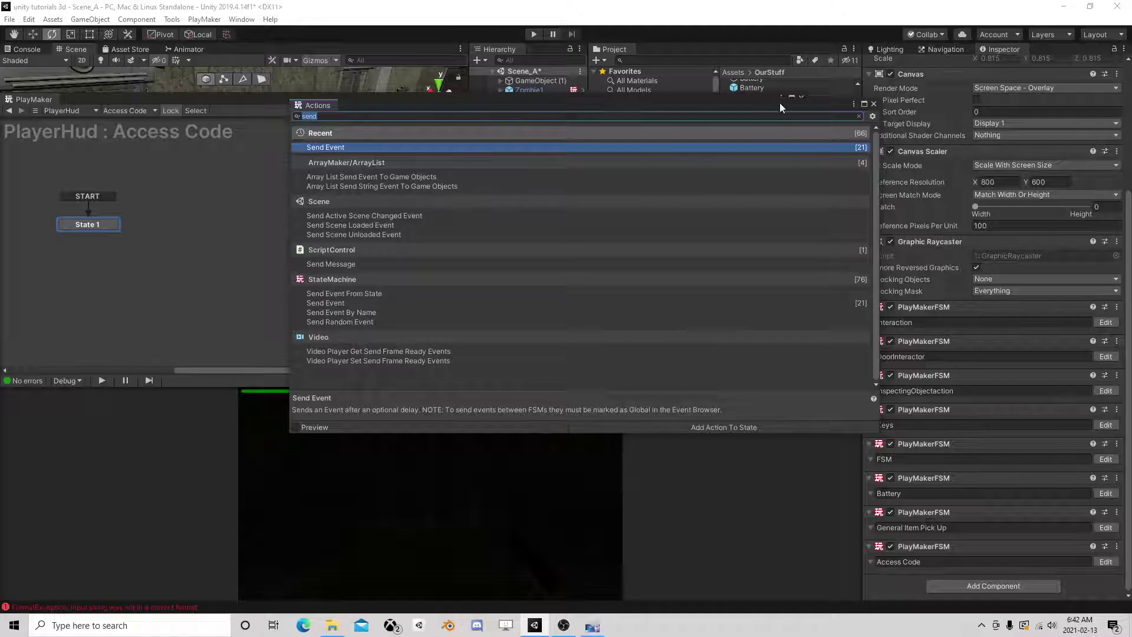
click(873, 103)
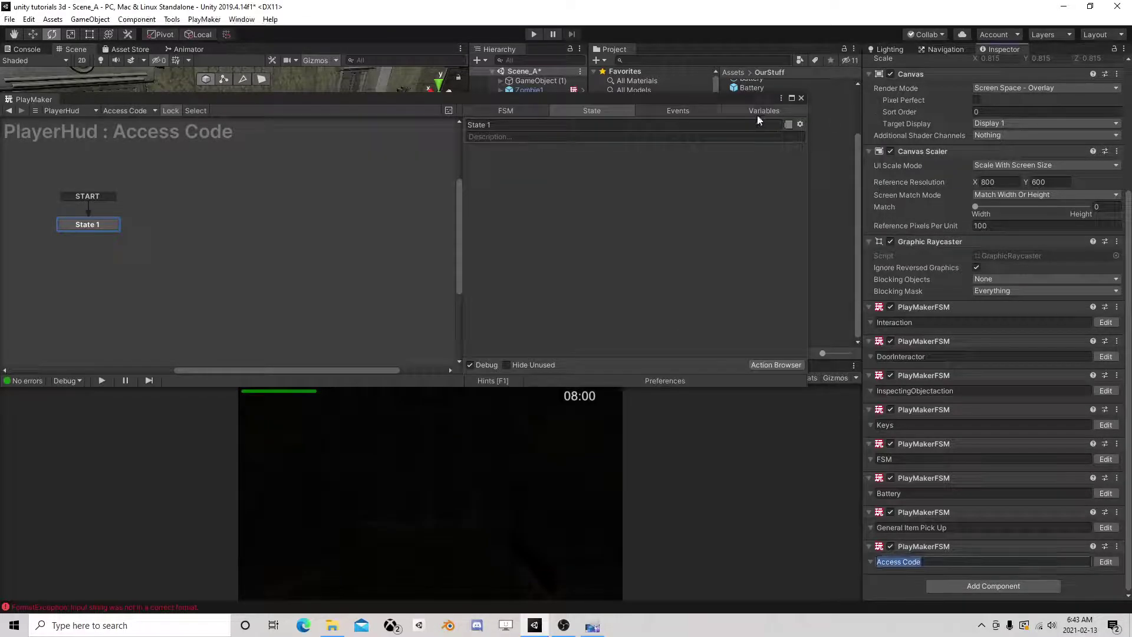
click(758, 110)
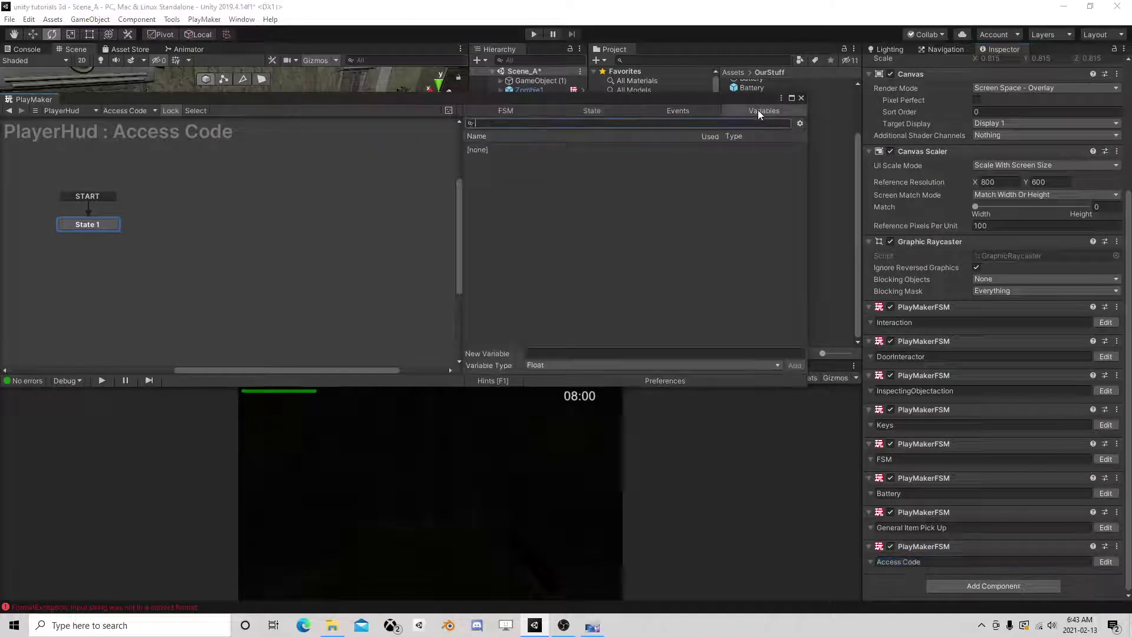
click(554, 366)
click(552, 394)
click(556, 354)
text(access Code)
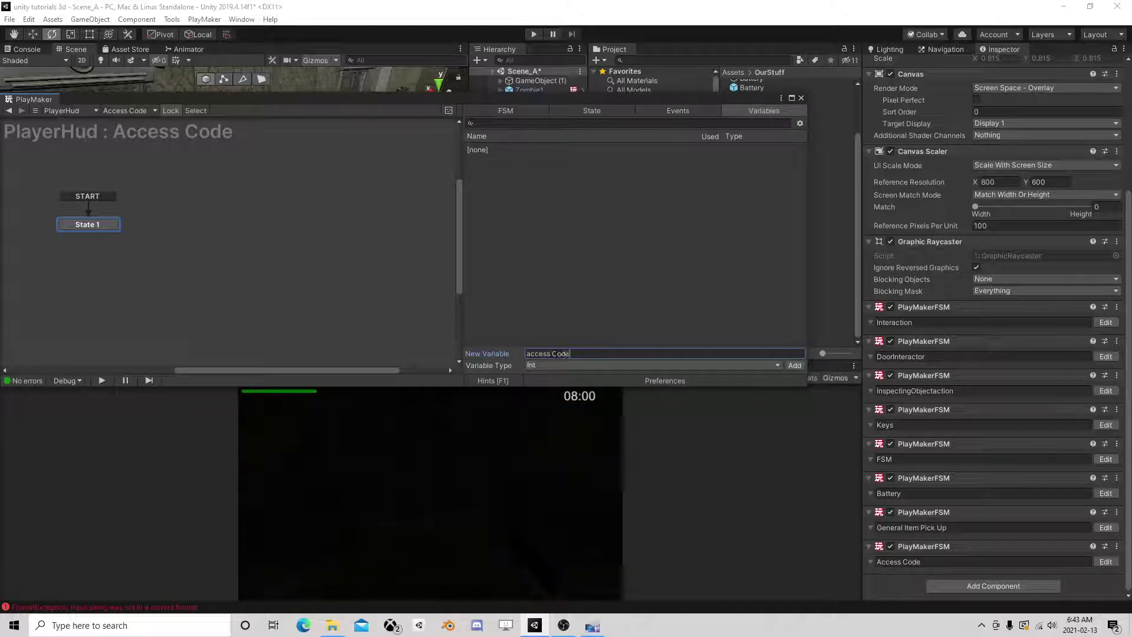
key(Return)
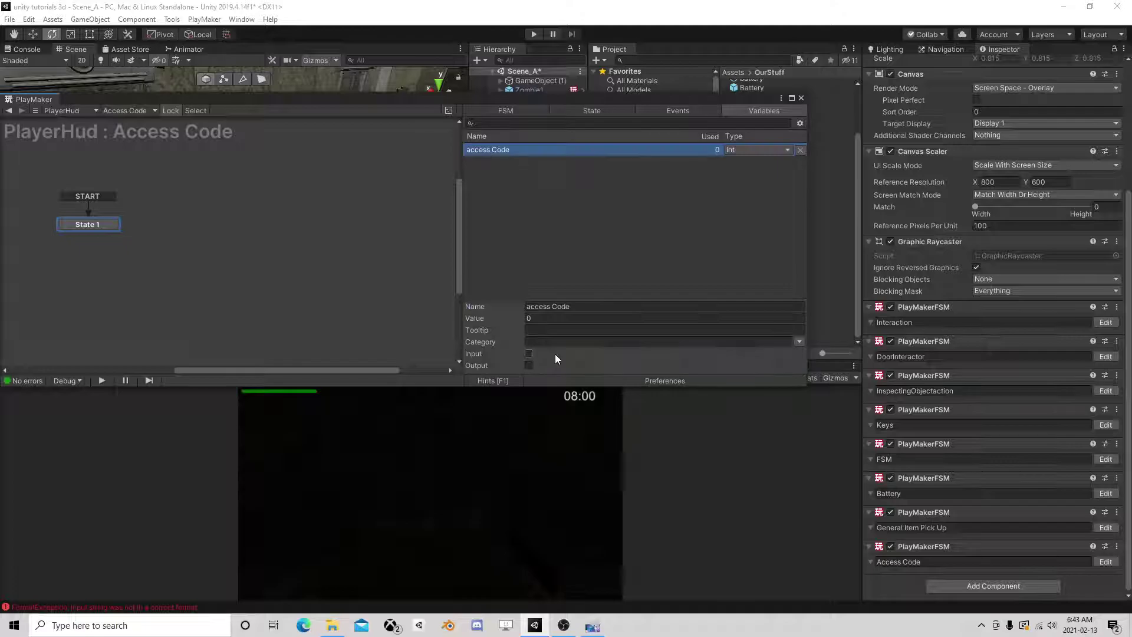
Rename the variable to AccessCode and return to State 1
click(529, 307)
text(A)
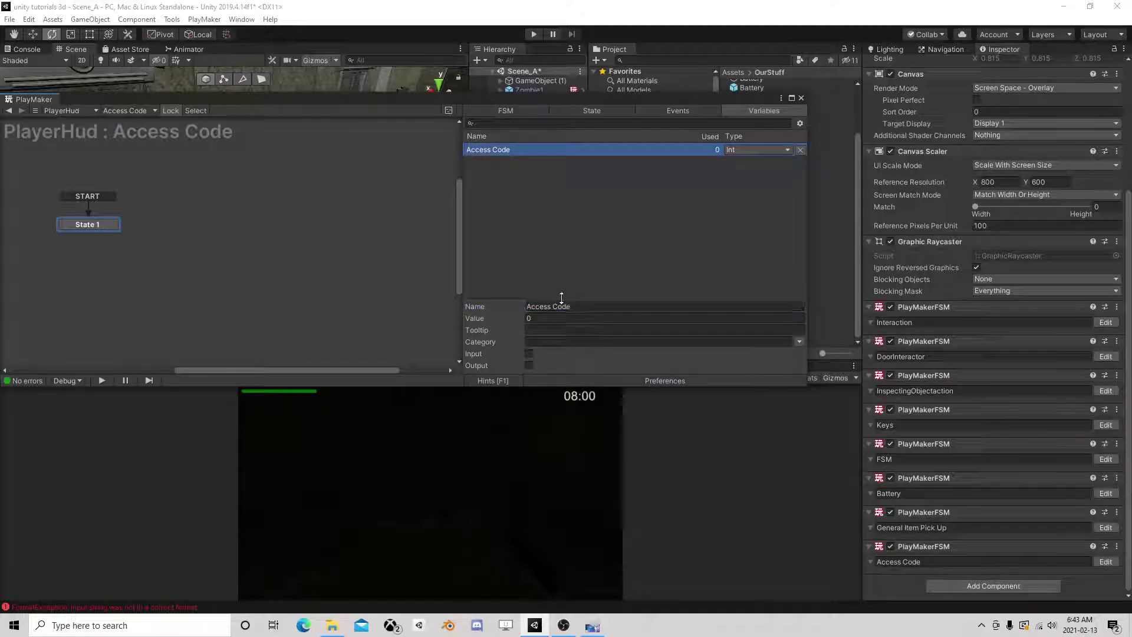
click(555, 306)
click(553, 306)
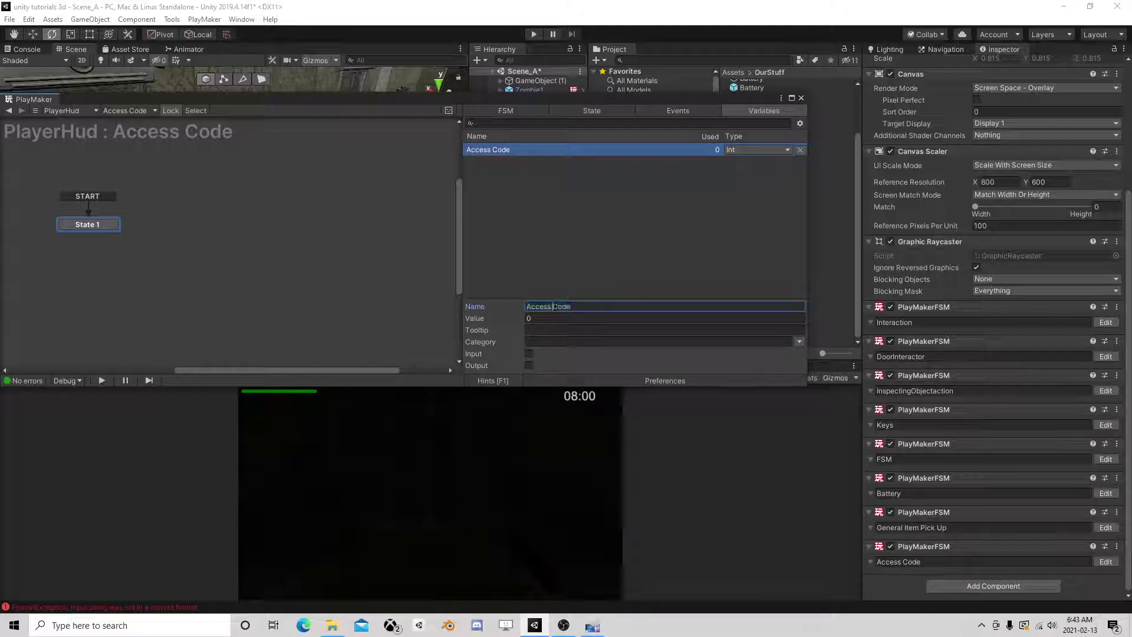
key(BackSpace)
key(Return)
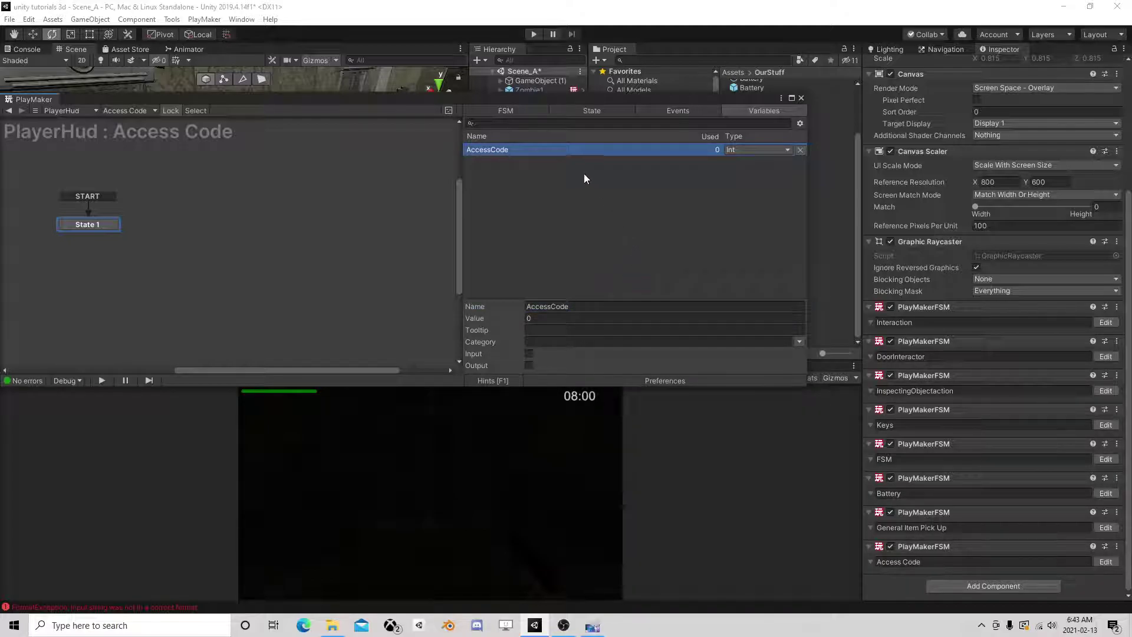
click(583, 111)
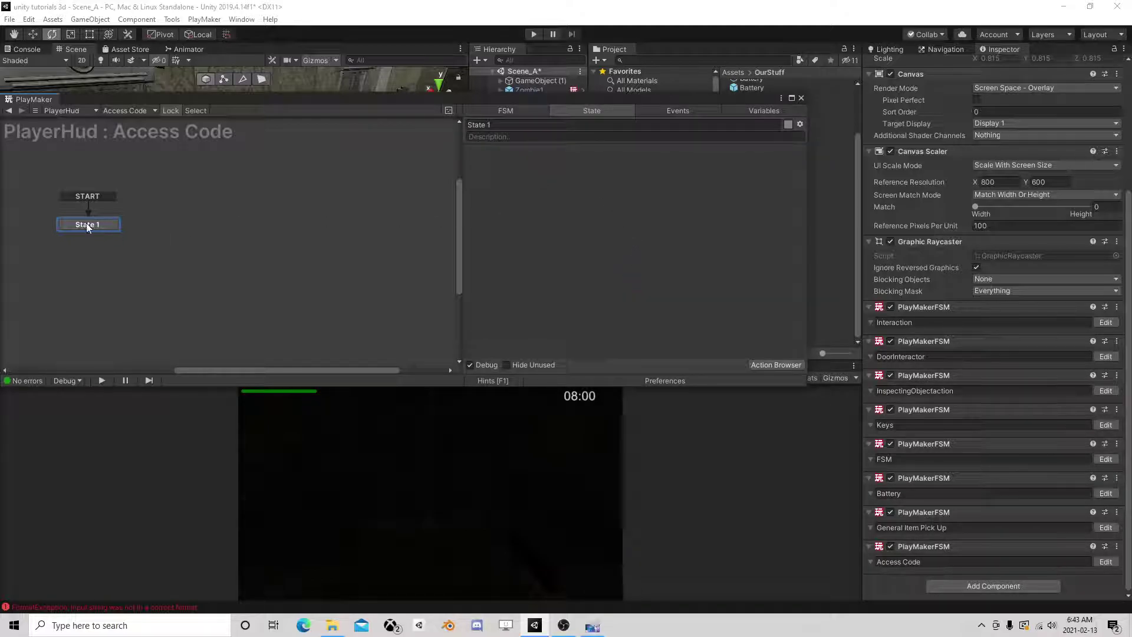
Add a Random Int action to State 1 with inclusive max 9, stored in new variable 1
click(791, 364)
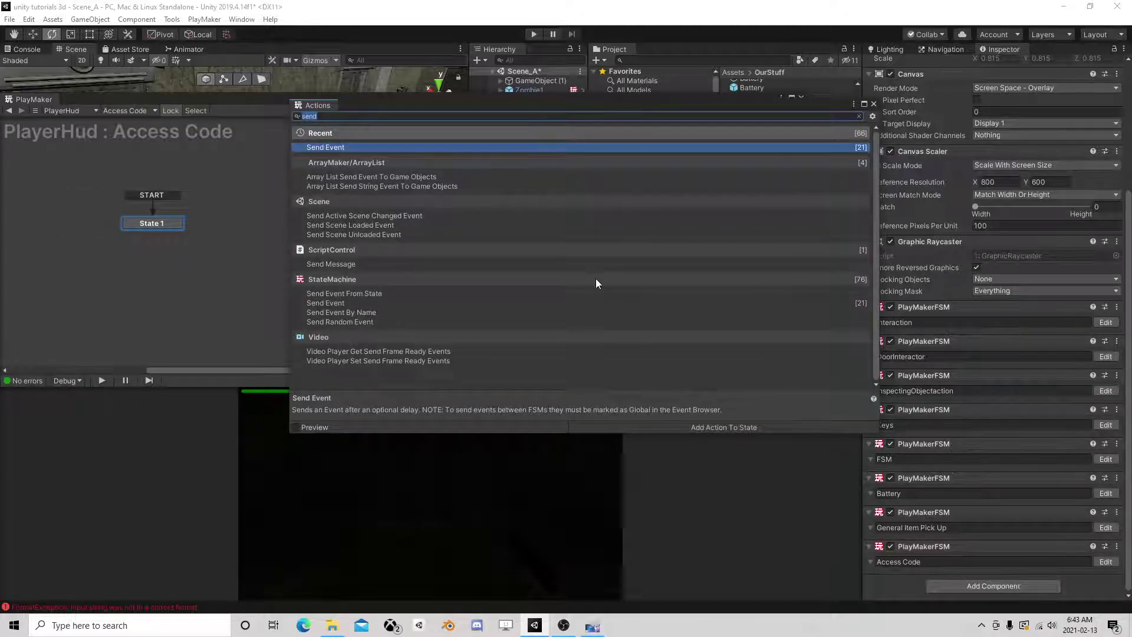
text(random int)
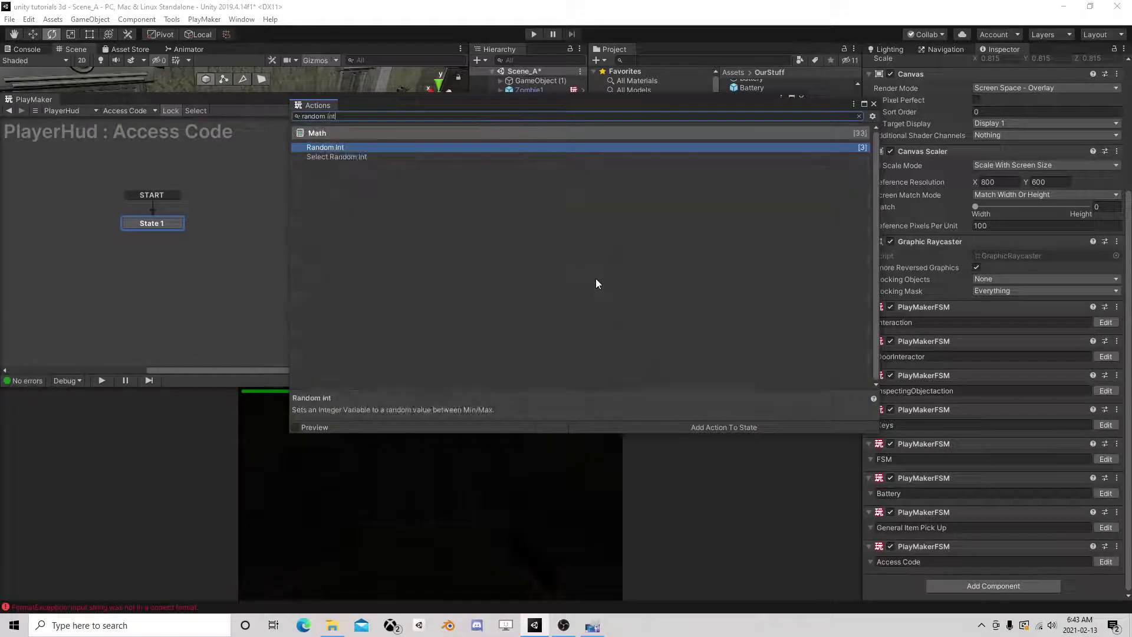
double_click(333, 151)
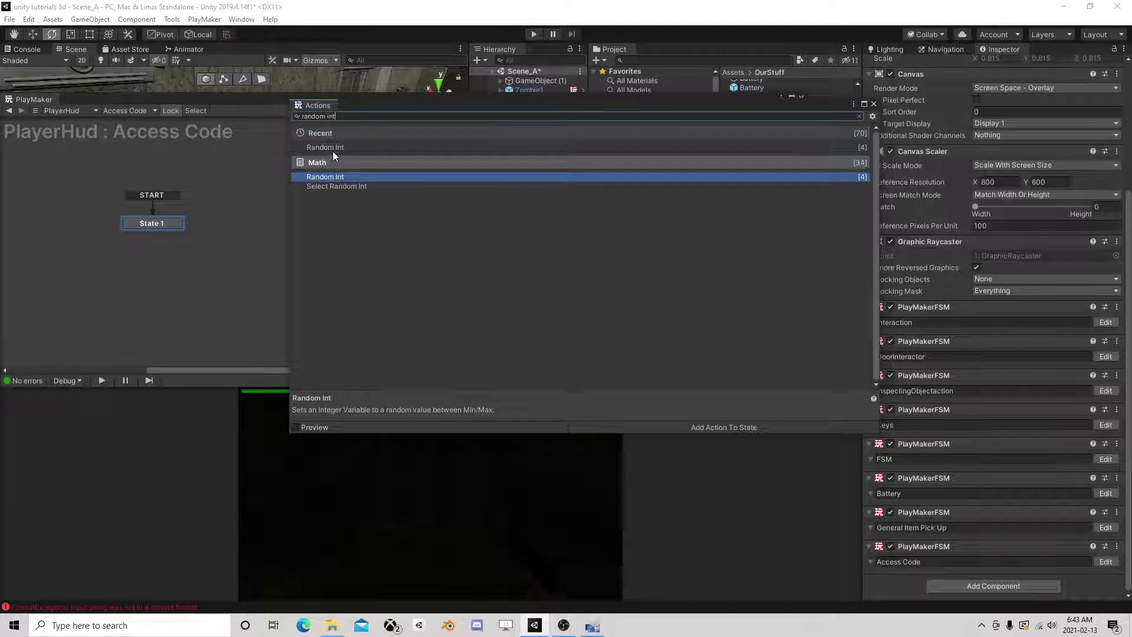
click(649, 172)
text(9)
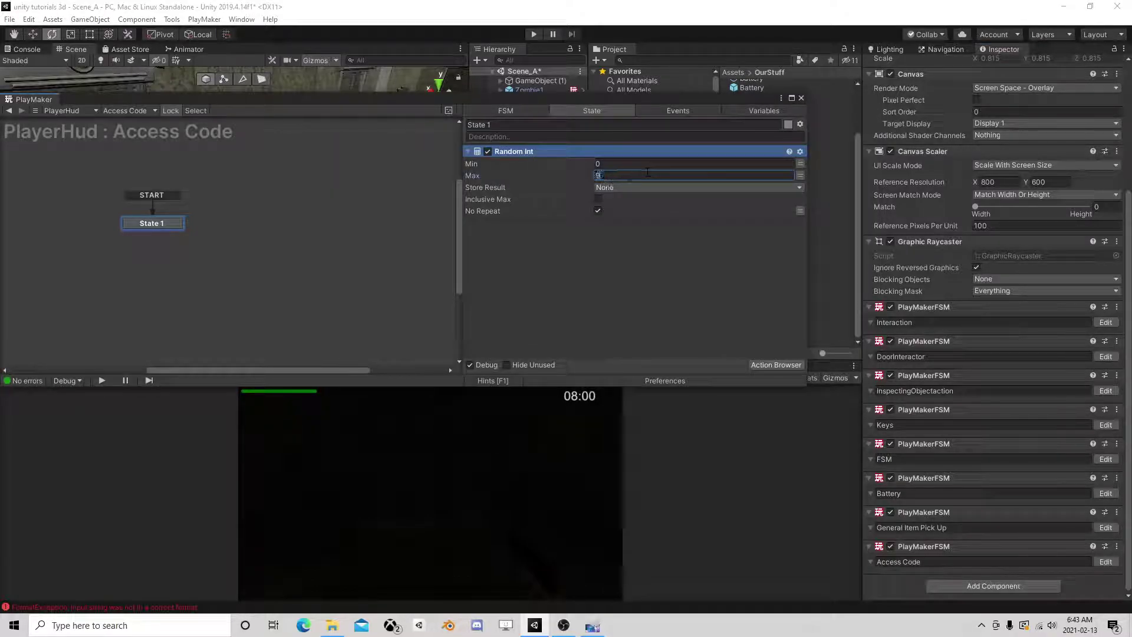
click(598, 199)
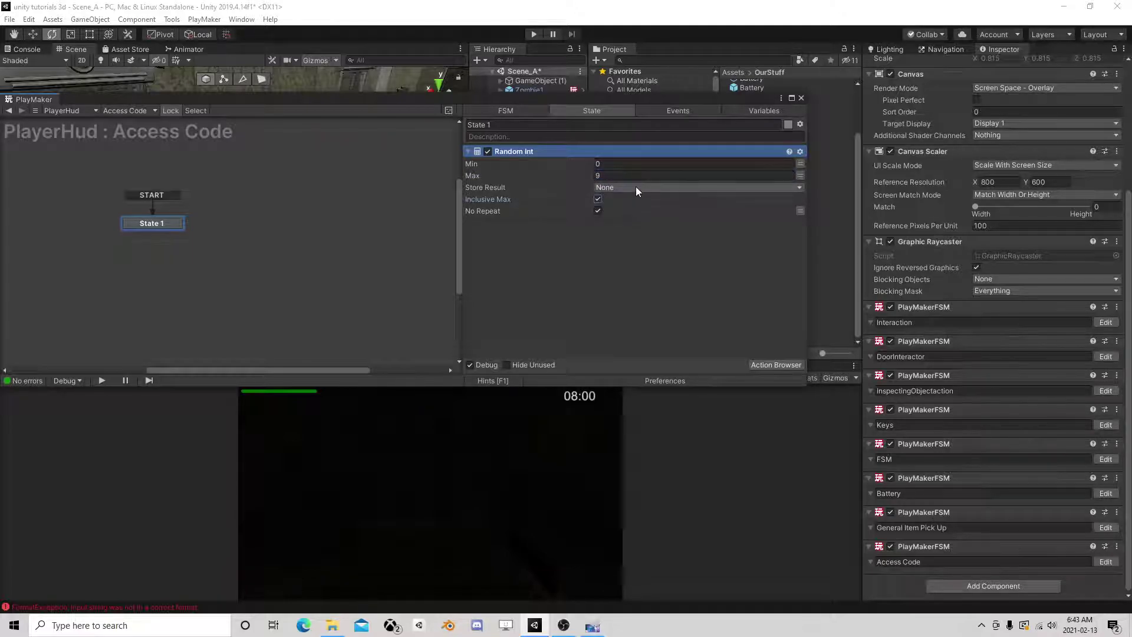
click(636, 186)
click(672, 229)
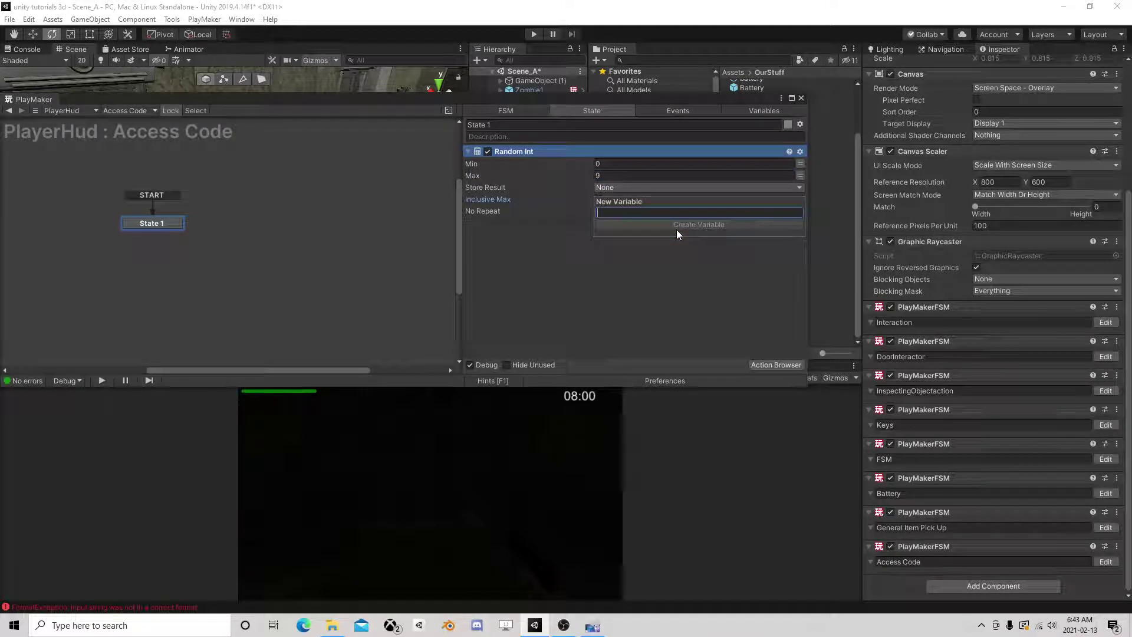
text(1)
click(677, 230)
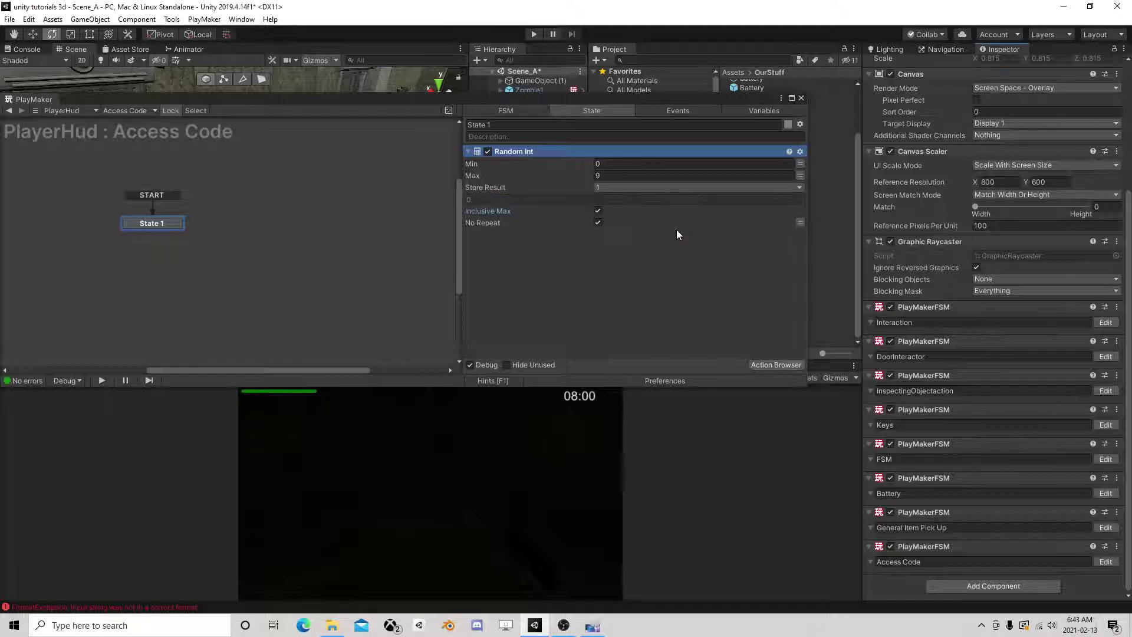
click(598, 223)
click(598, 222)
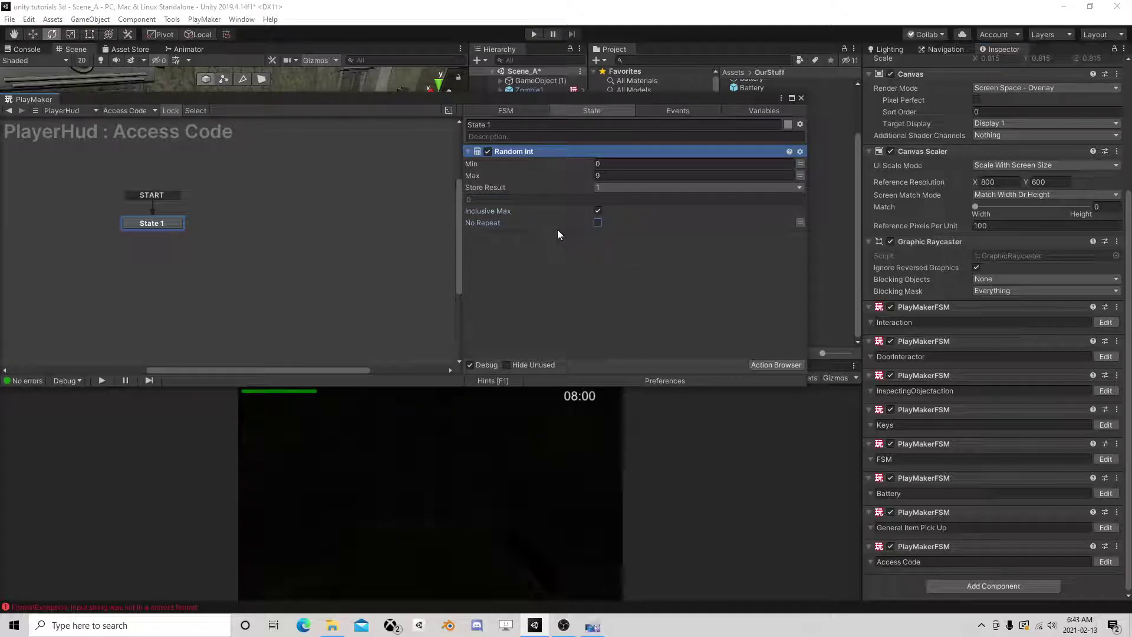
Copy the Random Int action and paste three duplicates below it
right_click(537, 159)
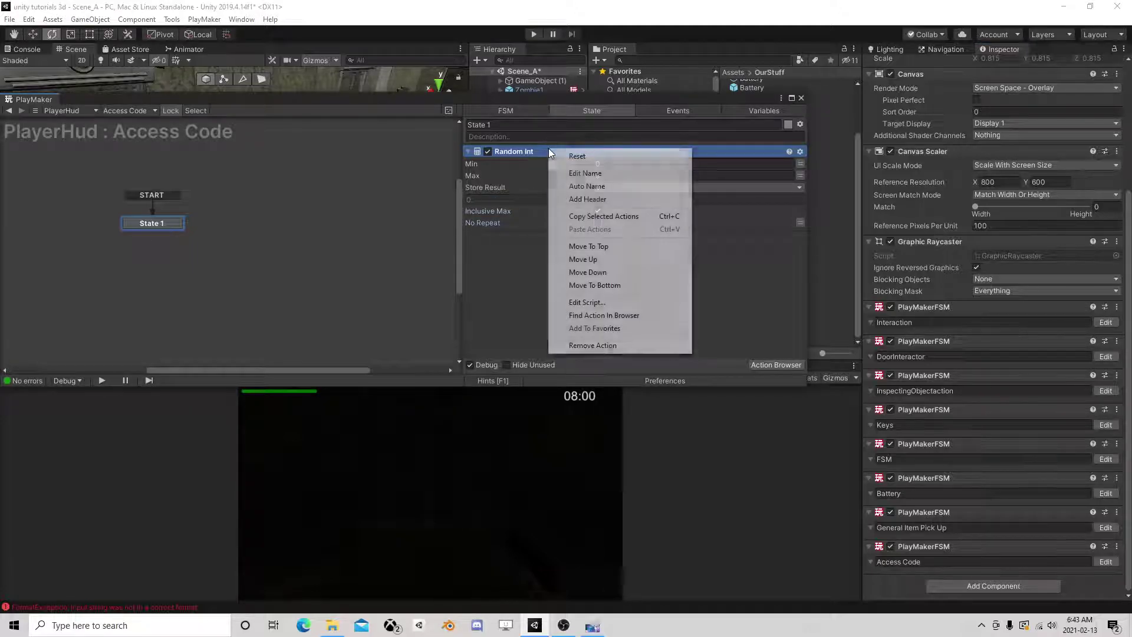
click(597, 216)
right_click(537, 245)
click(540, 356)
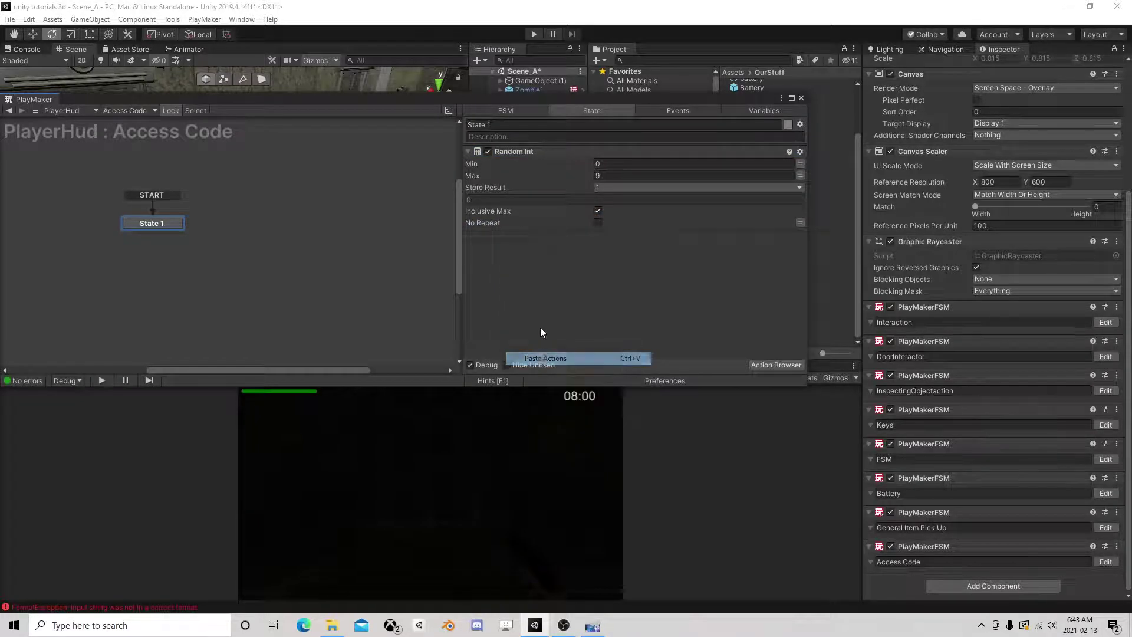
right_click(511, 332)
click(531, 433)
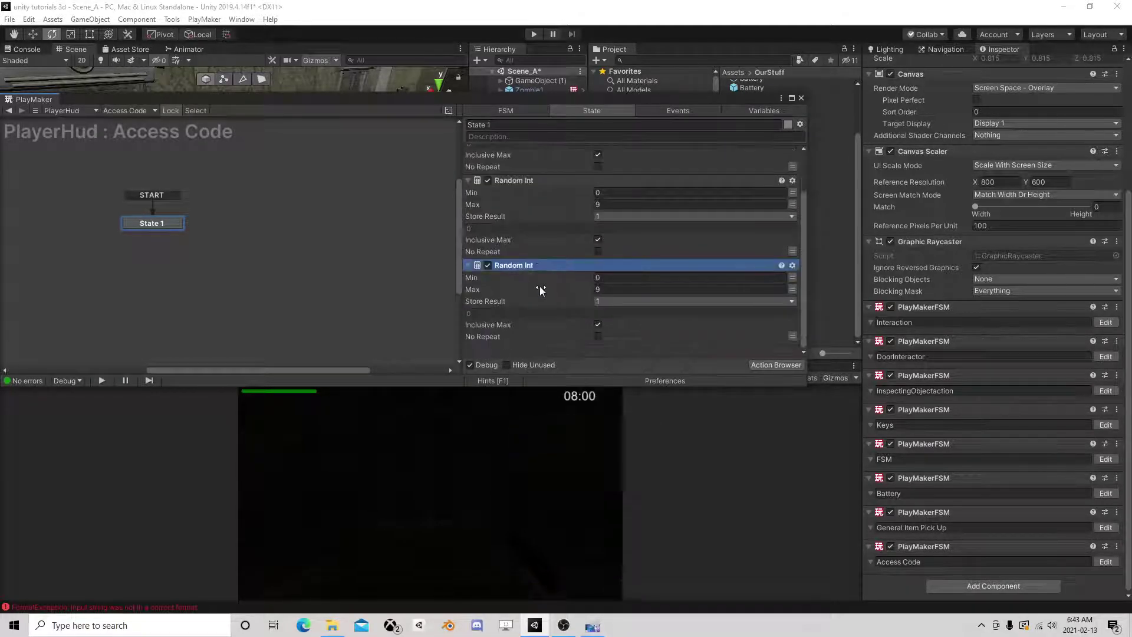
right_click(528, 353)
click(548, 455)
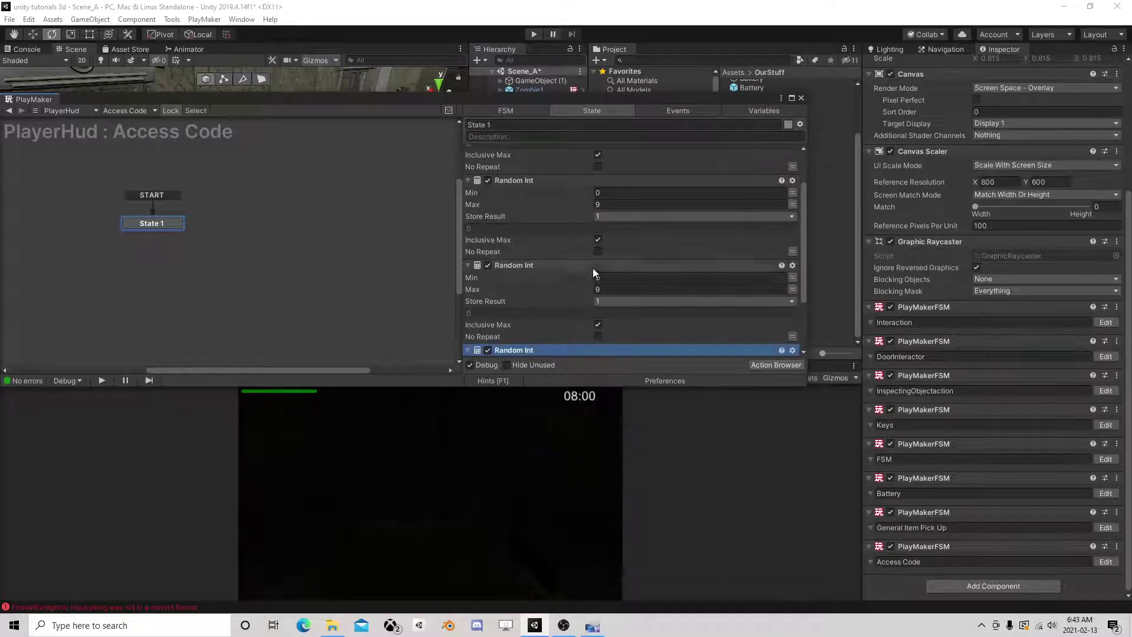
Store the three duplicate Random Int results in new variables 2, 3 and 4
click(621, 272)
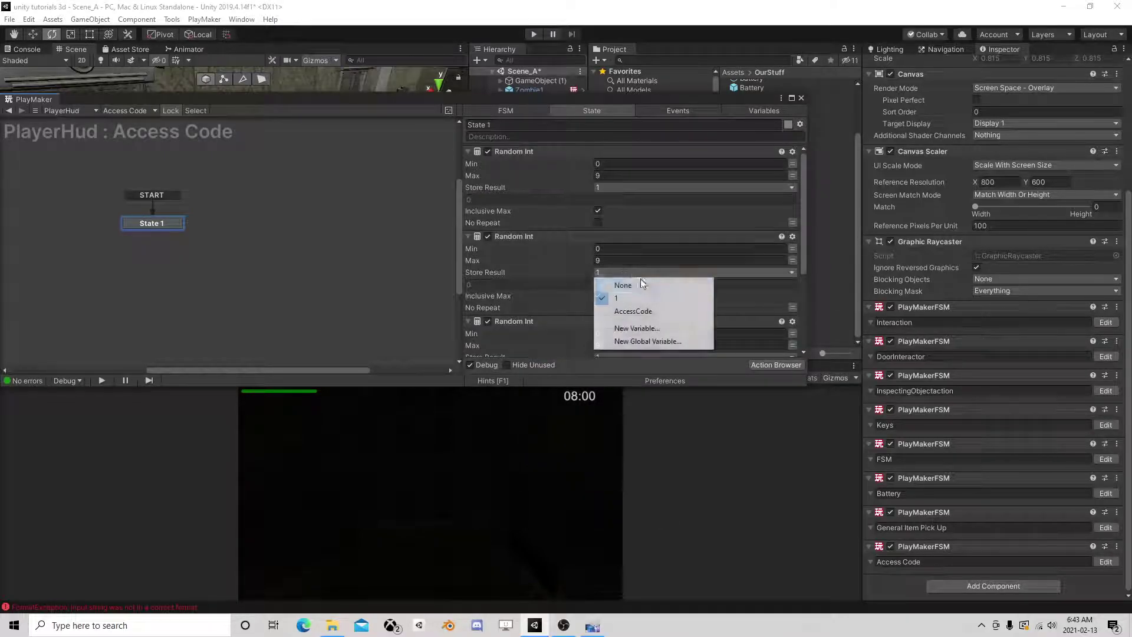
click(643, 328)
text(2)
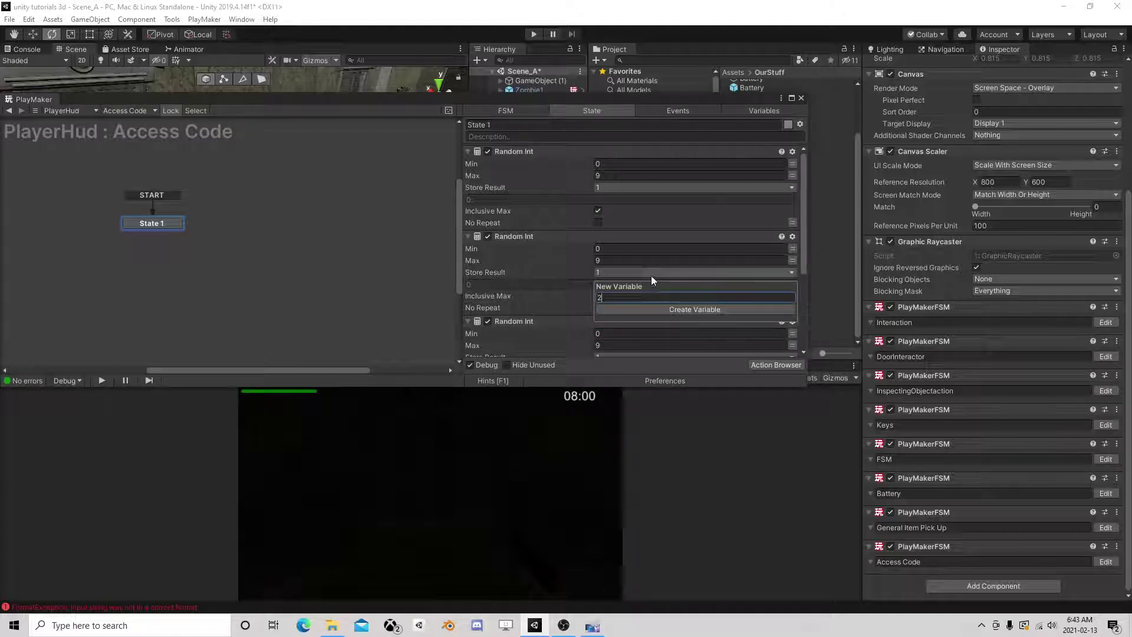
click(651, 275)
scroll(634, 283, down, 1)
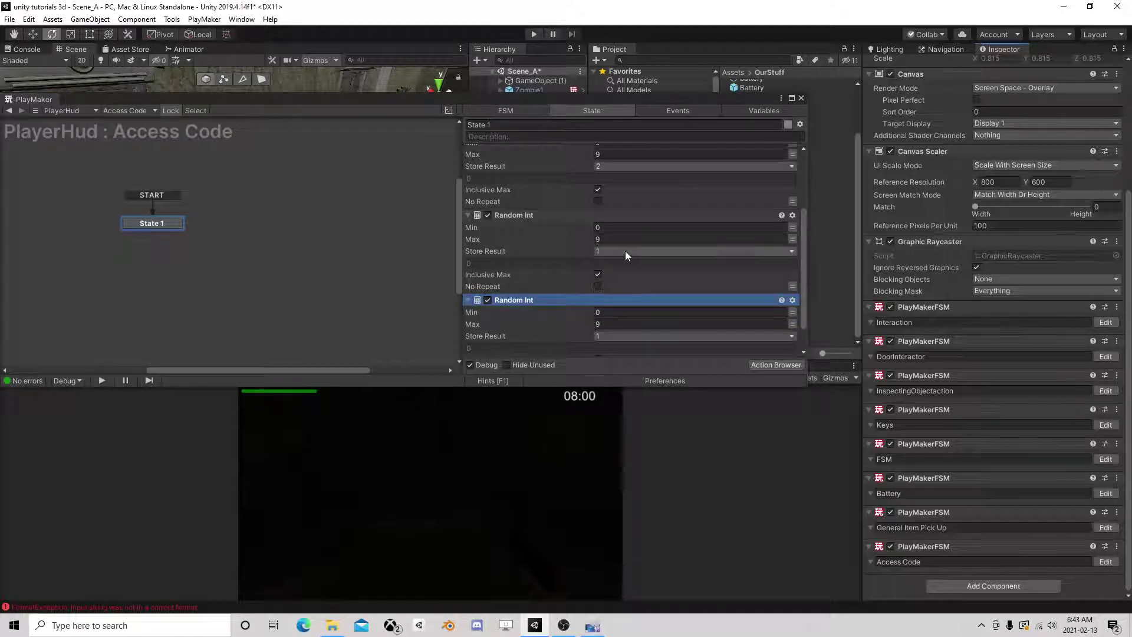
click(625, 251)
click(620, 299)
scroll(636, 313, down, 2)
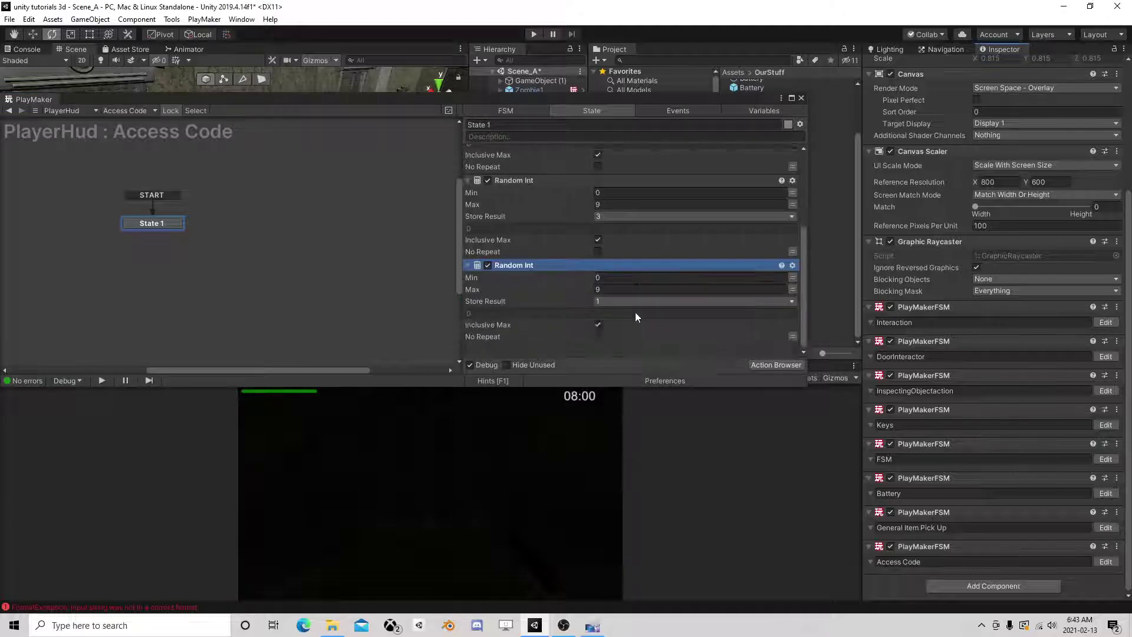
click(632, 301)
click(628, 383)
key(Escape)
Collapse all four Random Int actions
scroll(631, 268, down, 5)
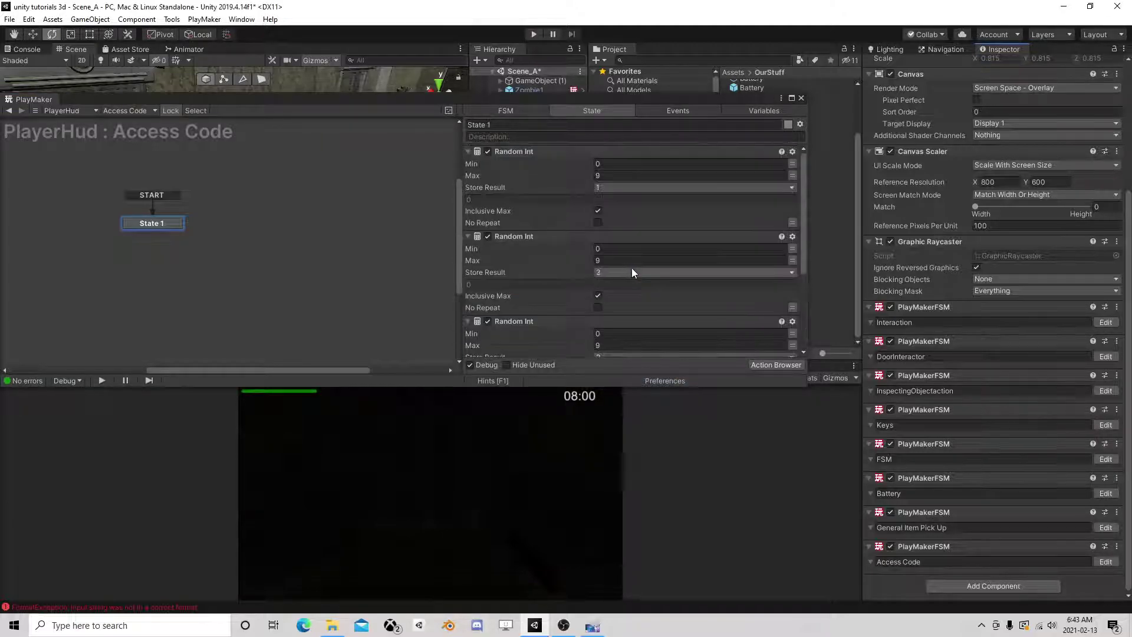
click(467, 151)
click(467, 165)
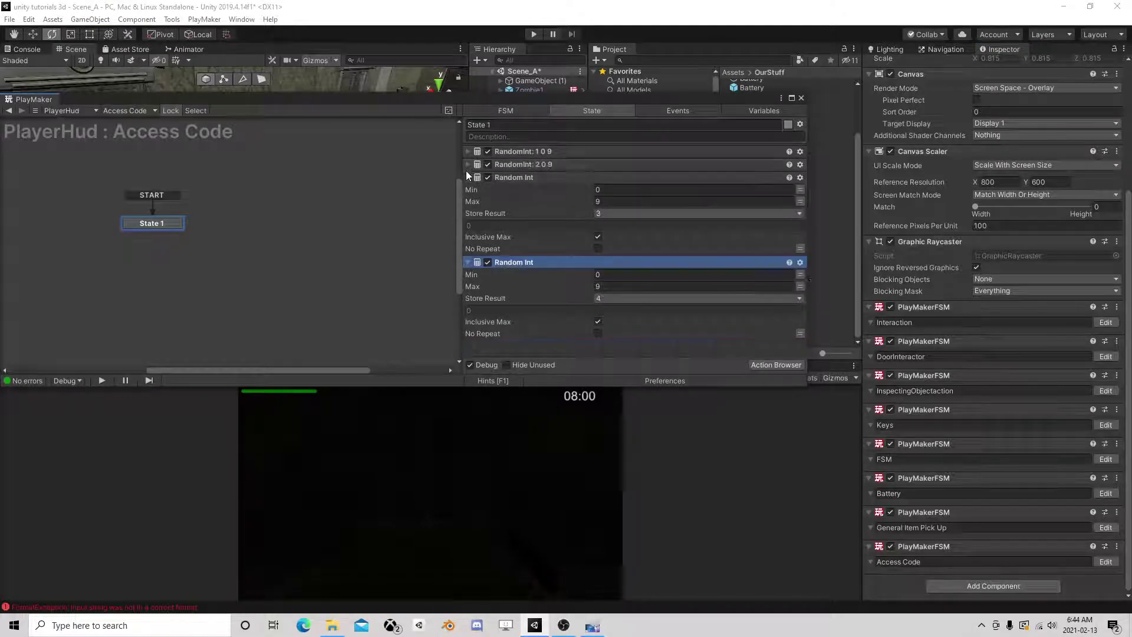
click(467, 177)
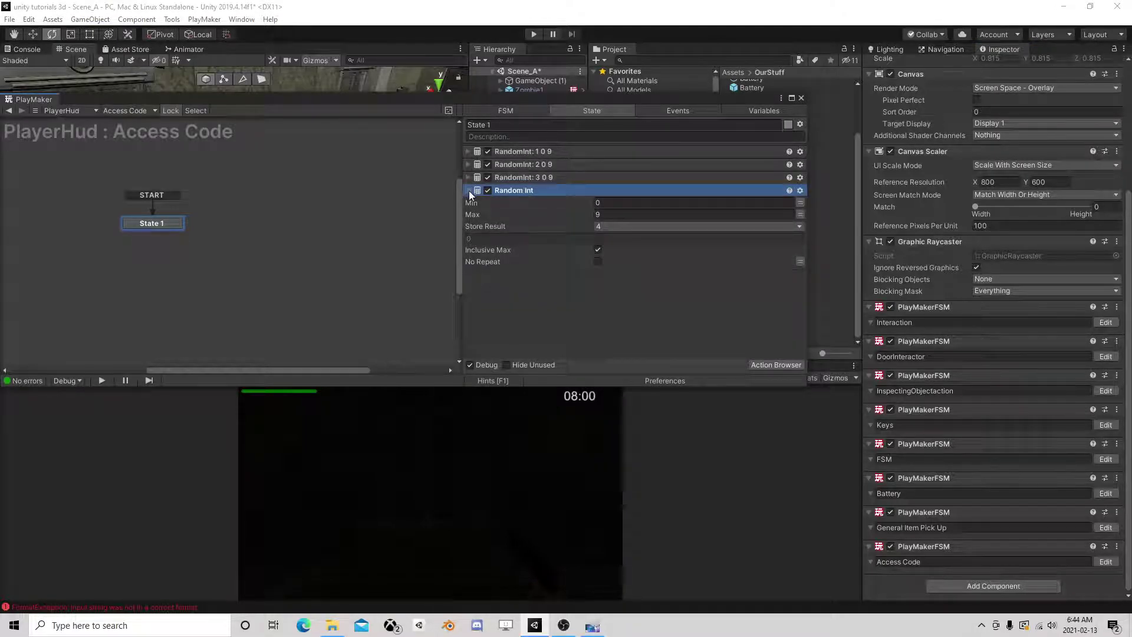
click(468, 190)
Add an Int Operator that multiplies variable 2 by 10 and stores the result in variable 2
click(767, 364)
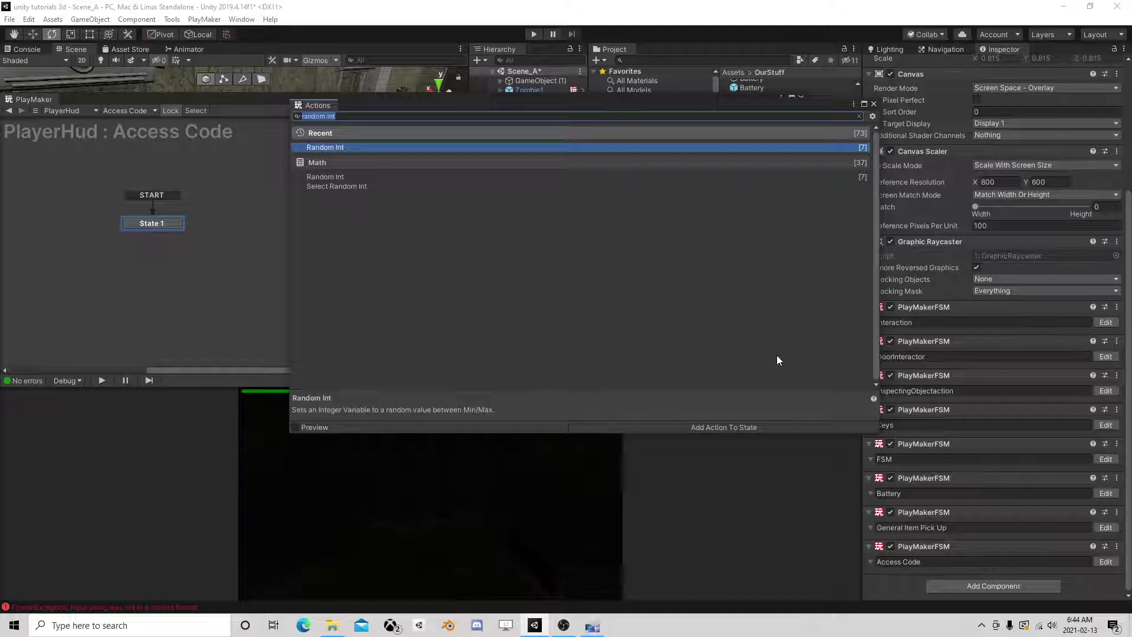
text(intoper)
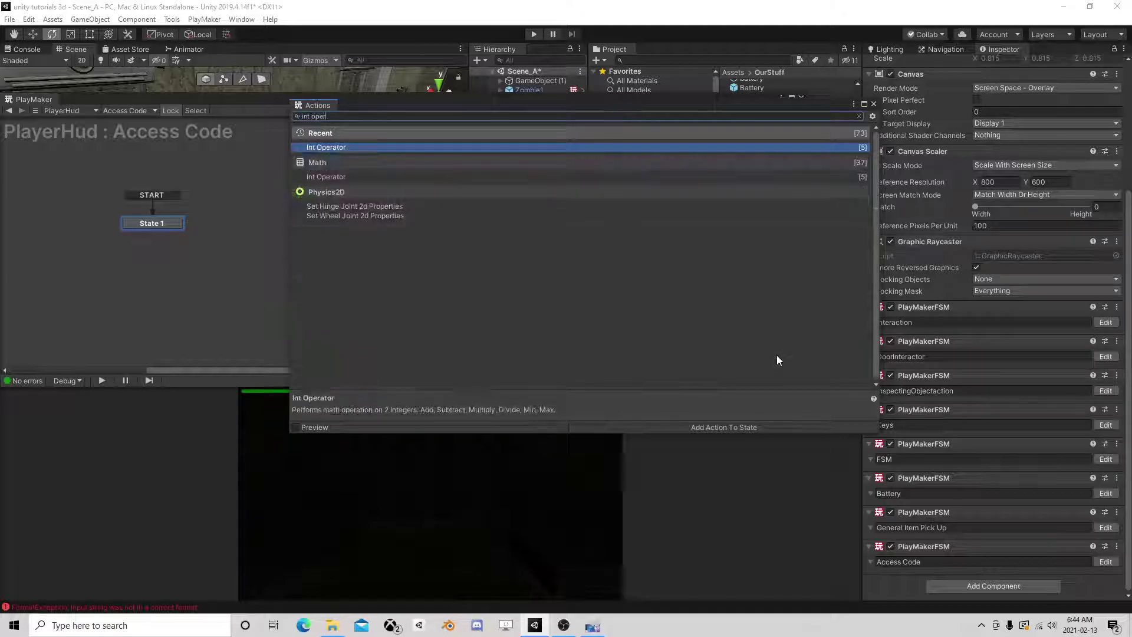
double_click(349, 149)
click(873, 104)
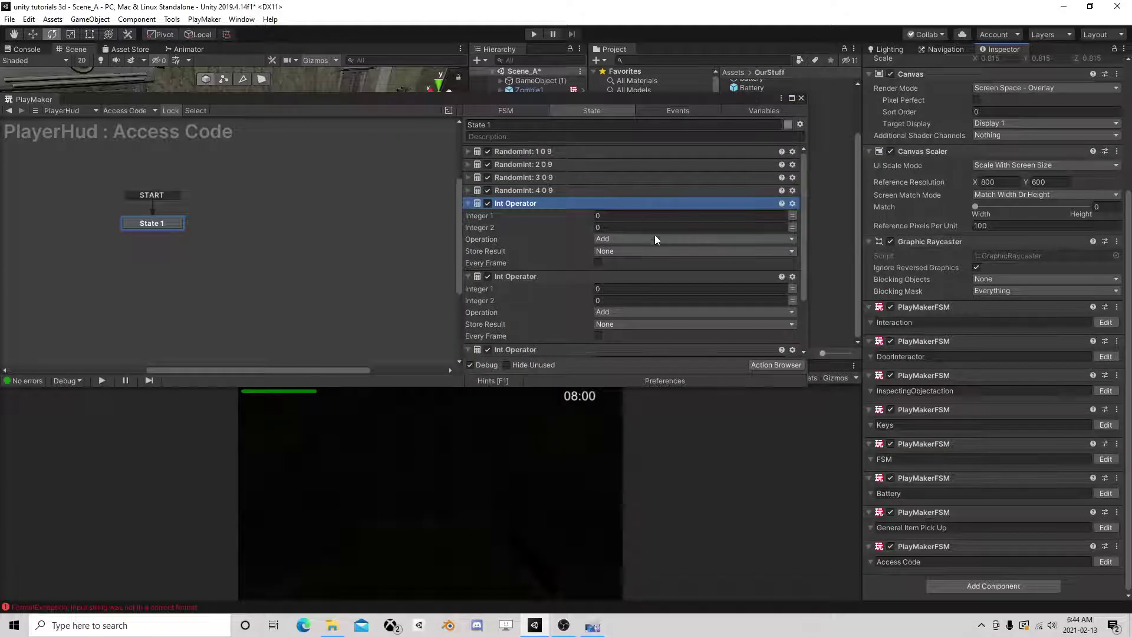
click(793, 215)
click(756, 217)
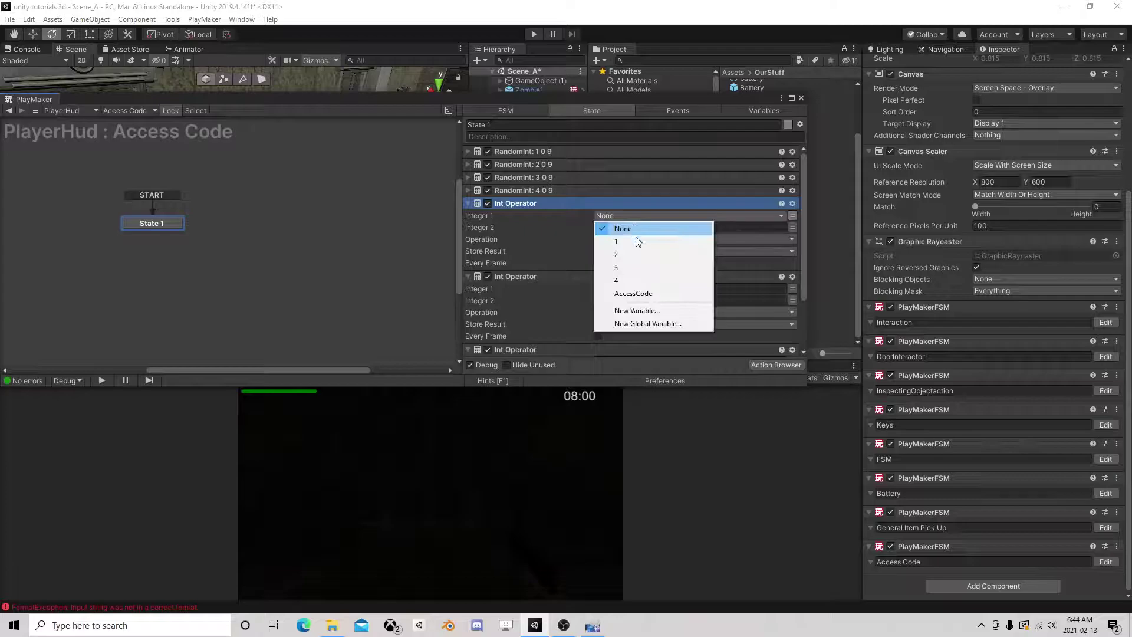
click(625, 257)
click(598, 239)
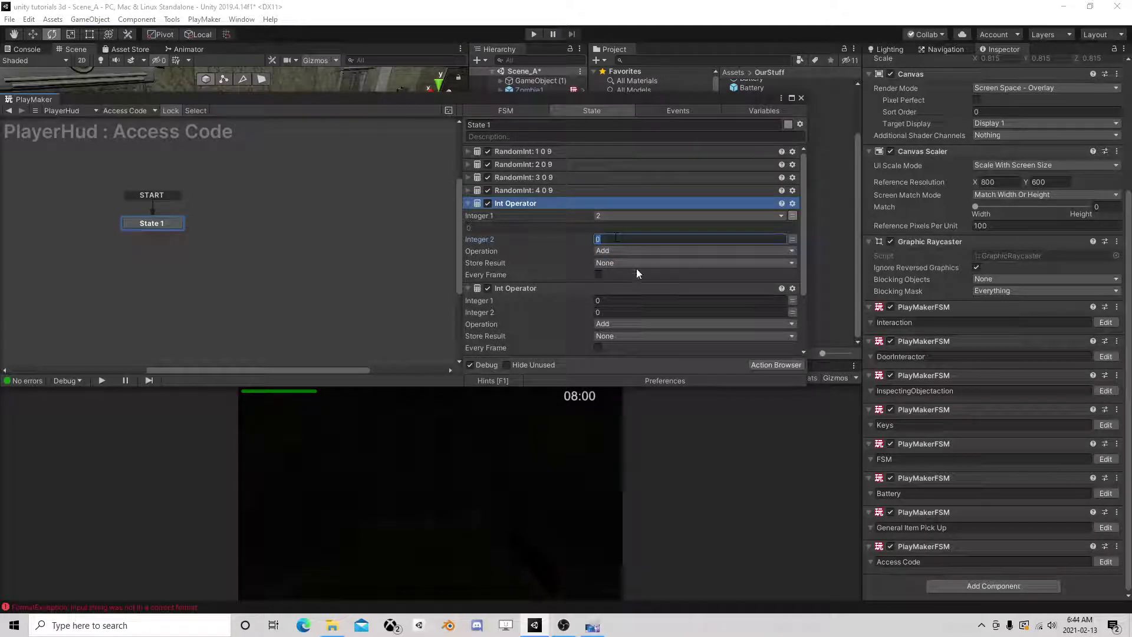
text(10)
click(610, 250)
click(639, 289)
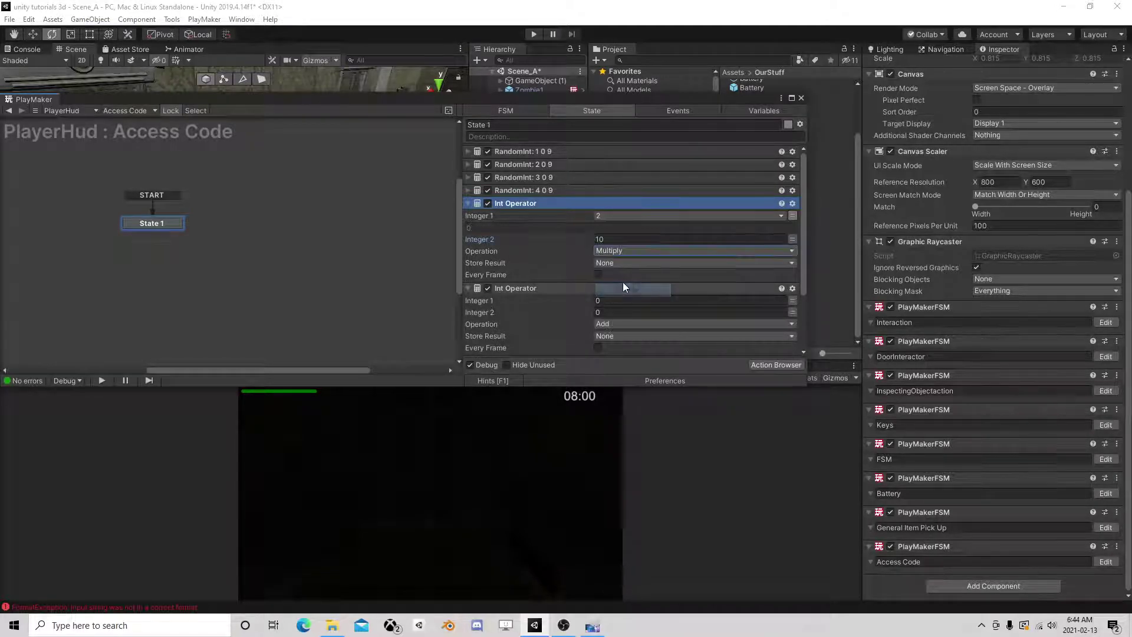
click(612, 263)
click(619, 300)
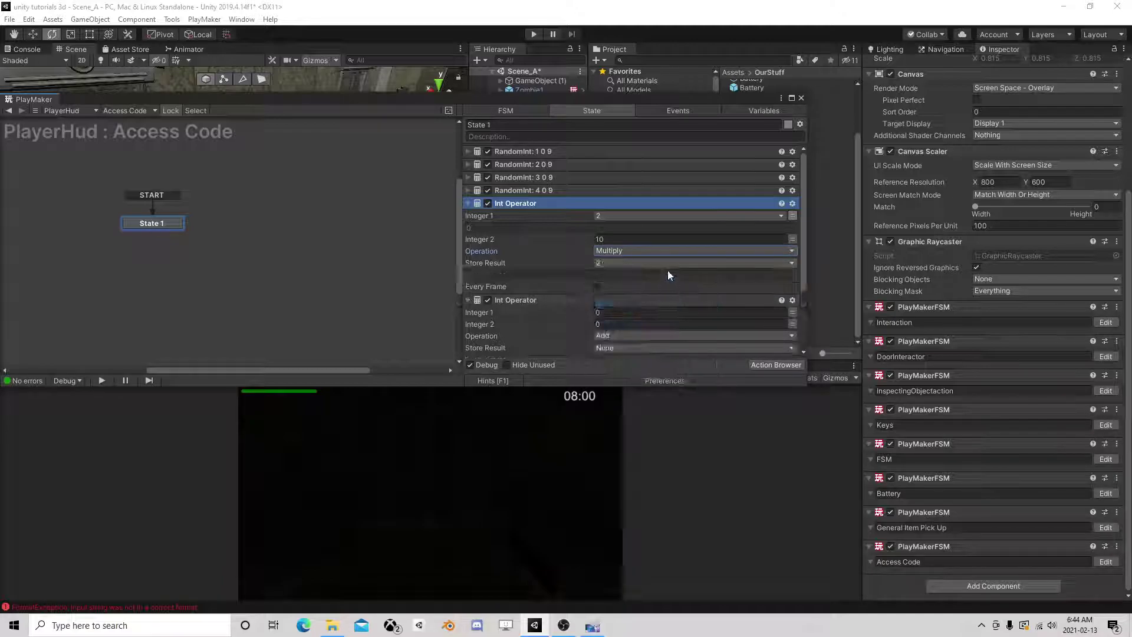
Set the second Int Operator to multiply variable 3 by 100, storing into variable 3
scroll(631, 275, down, 2)
click(793, 241)
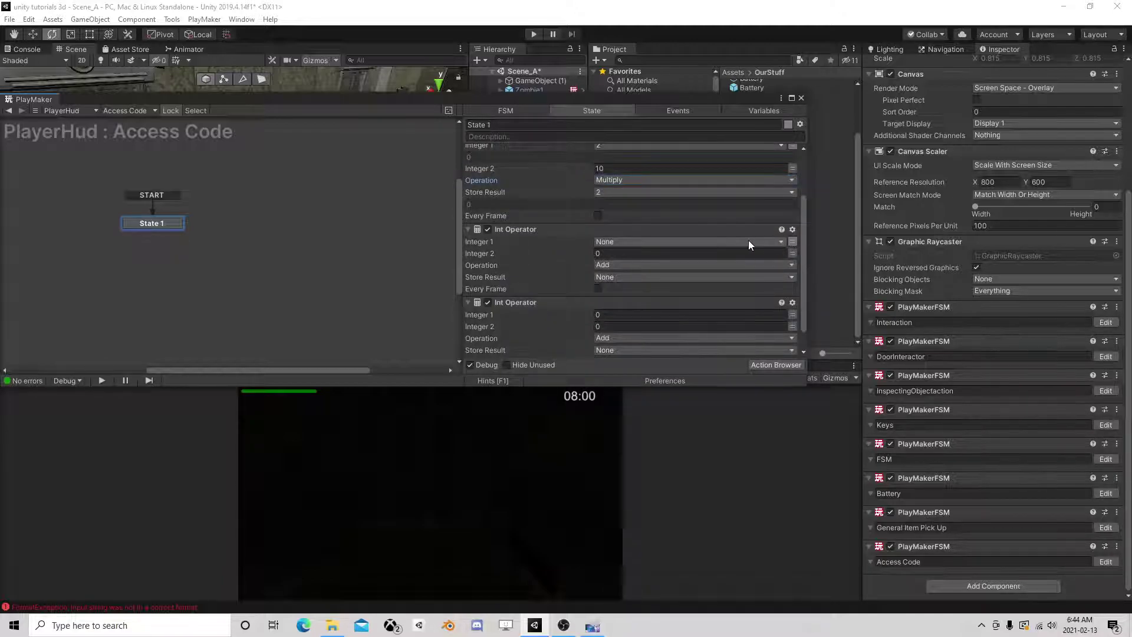
click(748, 241)
click(616, 293)
click(611, 264)
text(10)
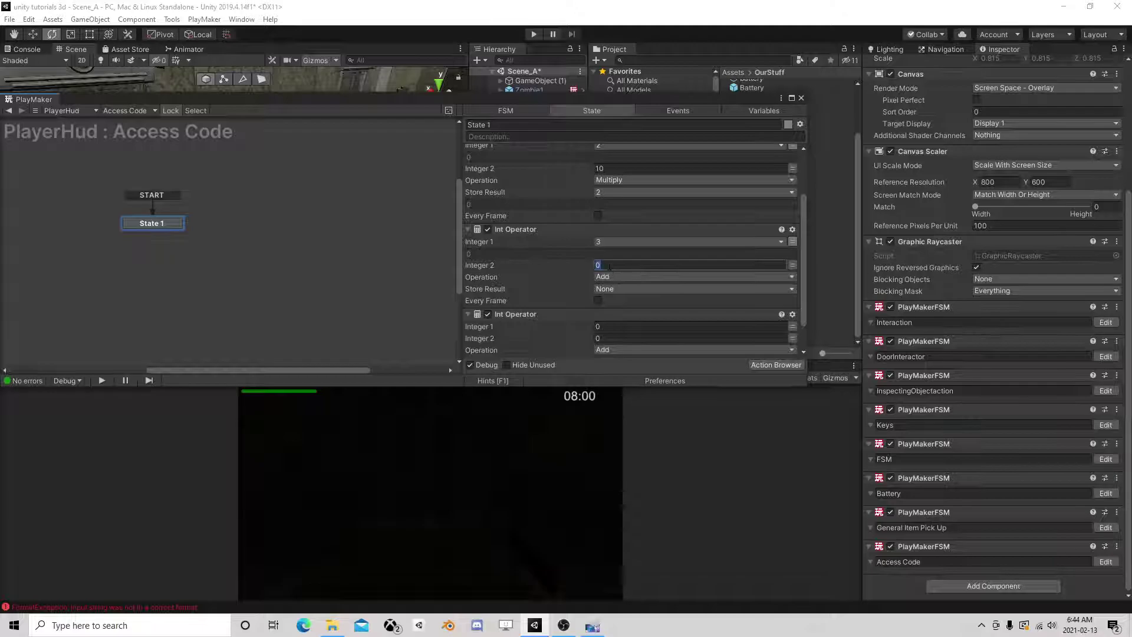
text(0)
click(614, 276)
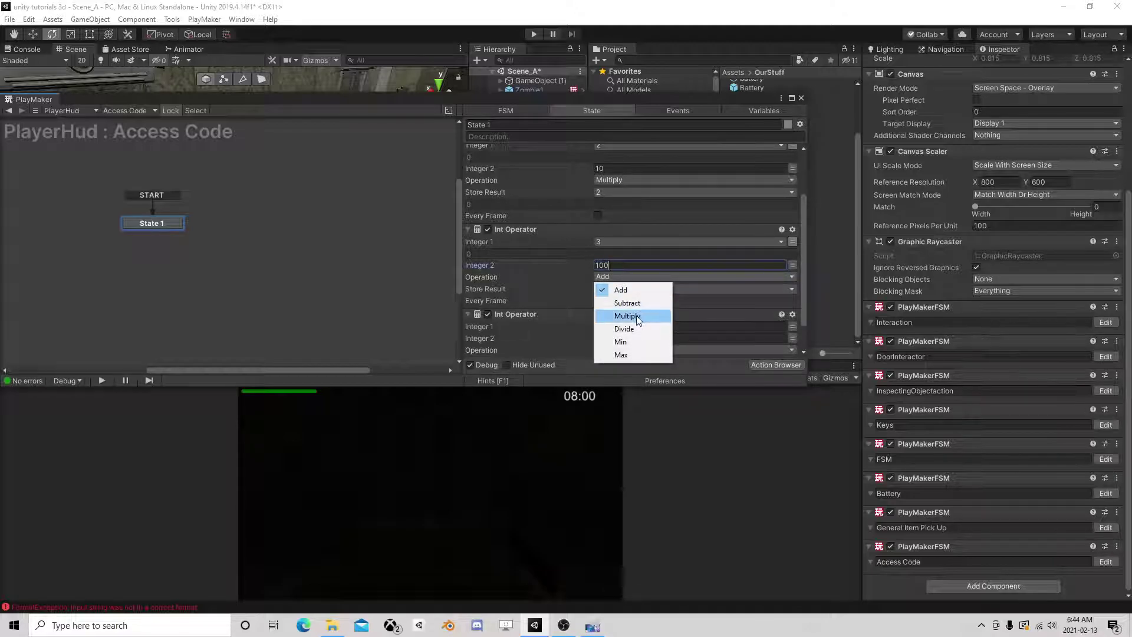
click(634, 317)
click(620, 289)
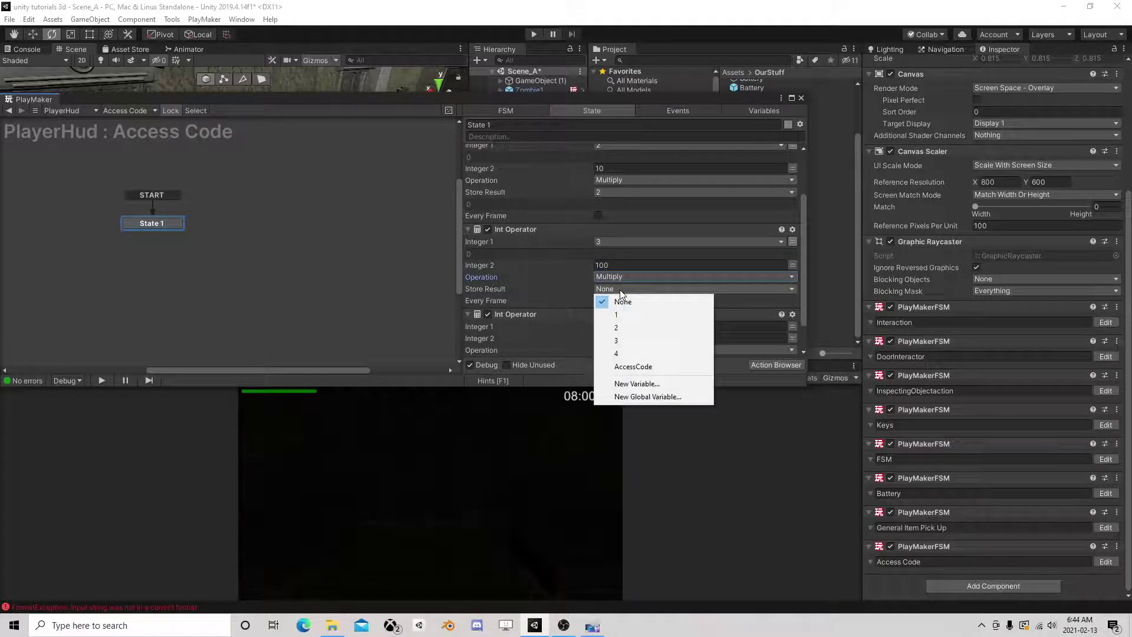
click(621, 338)
Set the third Int Operator to multiply variable 4 by 1000, storing into variable 4
scroll(610, 292, down, 2)
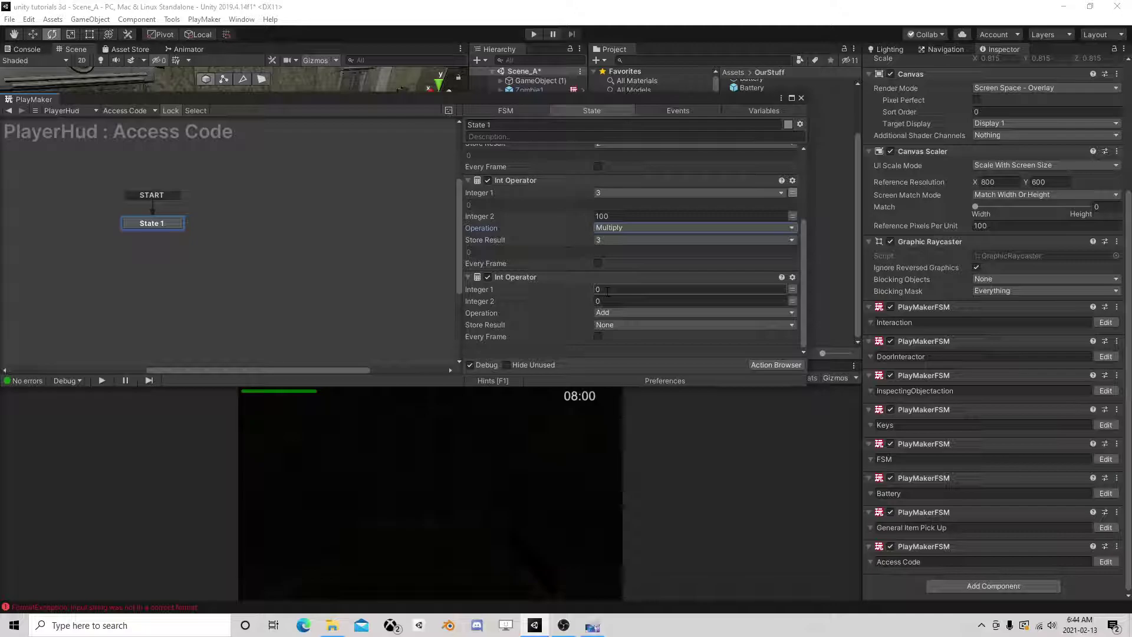
click(793, 289)
click(743, 289)
click(649, 349)
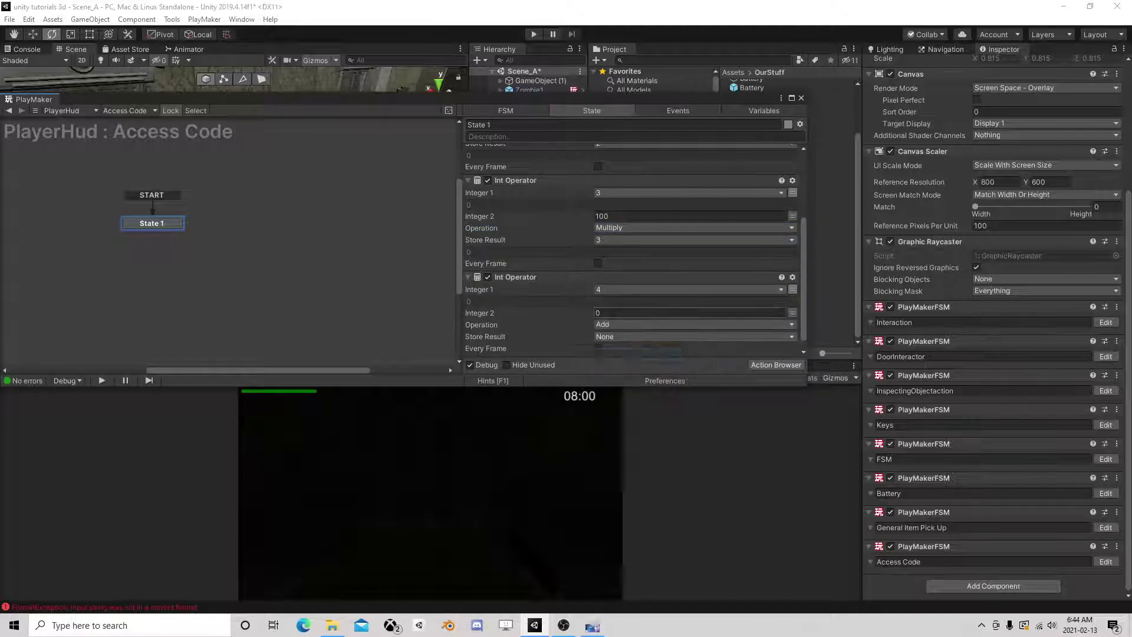
text(1000)
click(628, 324)
click(626, 363)
click(616, 337)
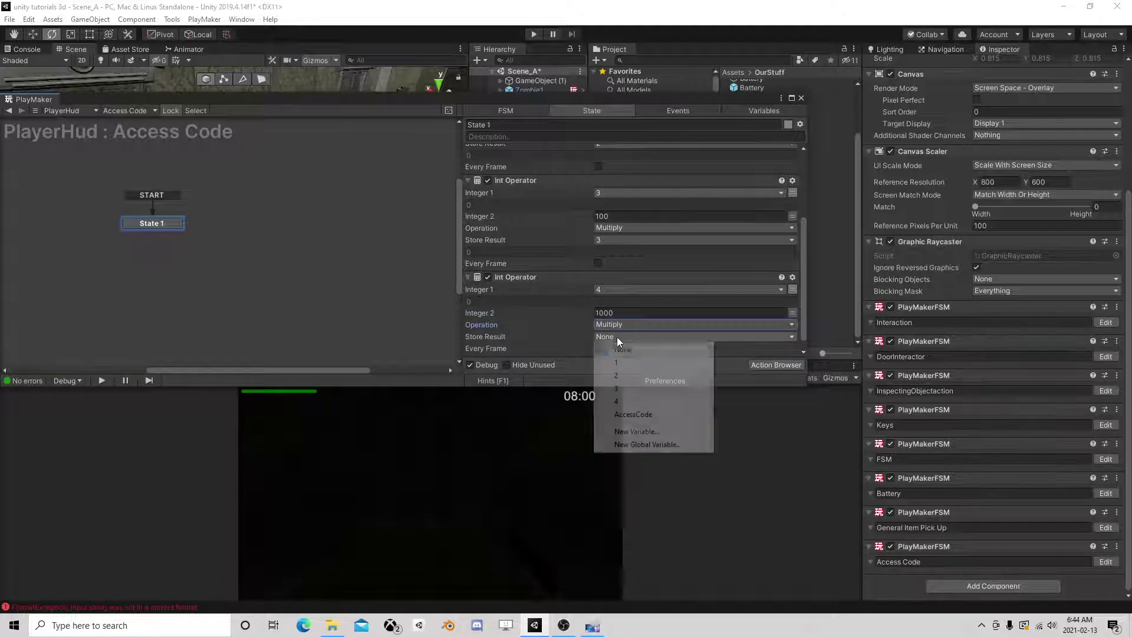
click(616, 401)
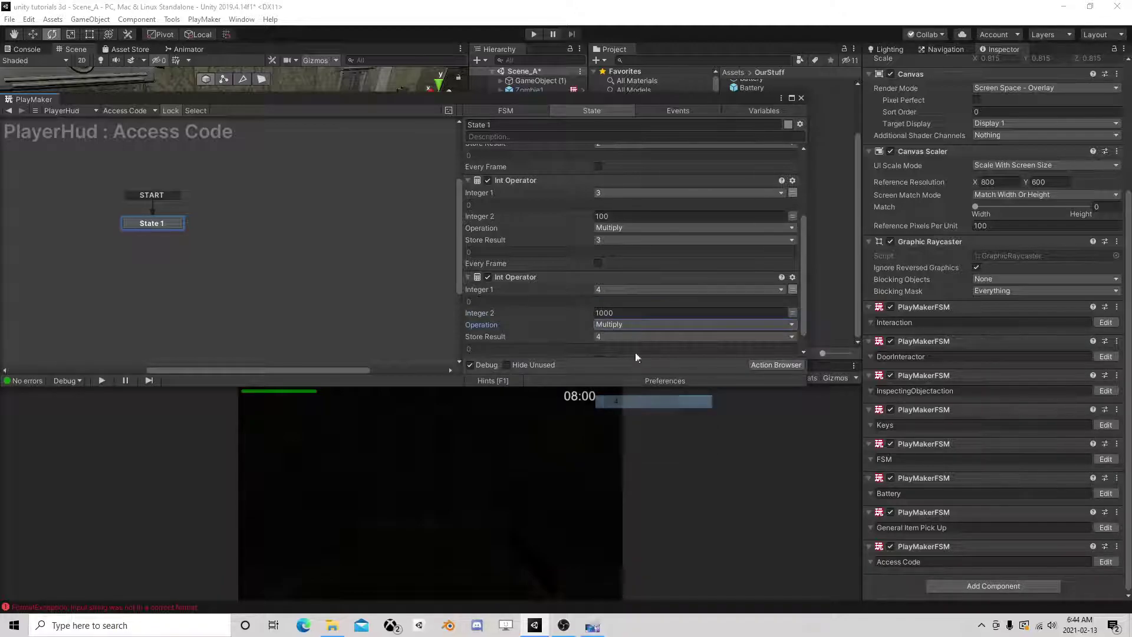
click(759, 365)
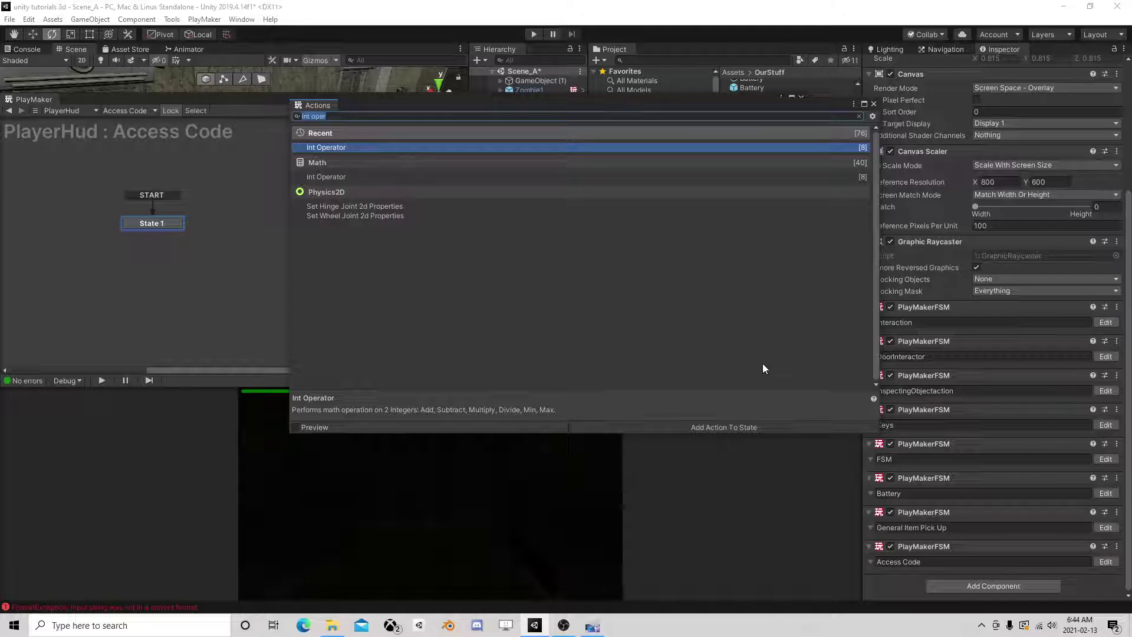
Add an Int Add action and move it to the end of State 1's list
text(int ad)
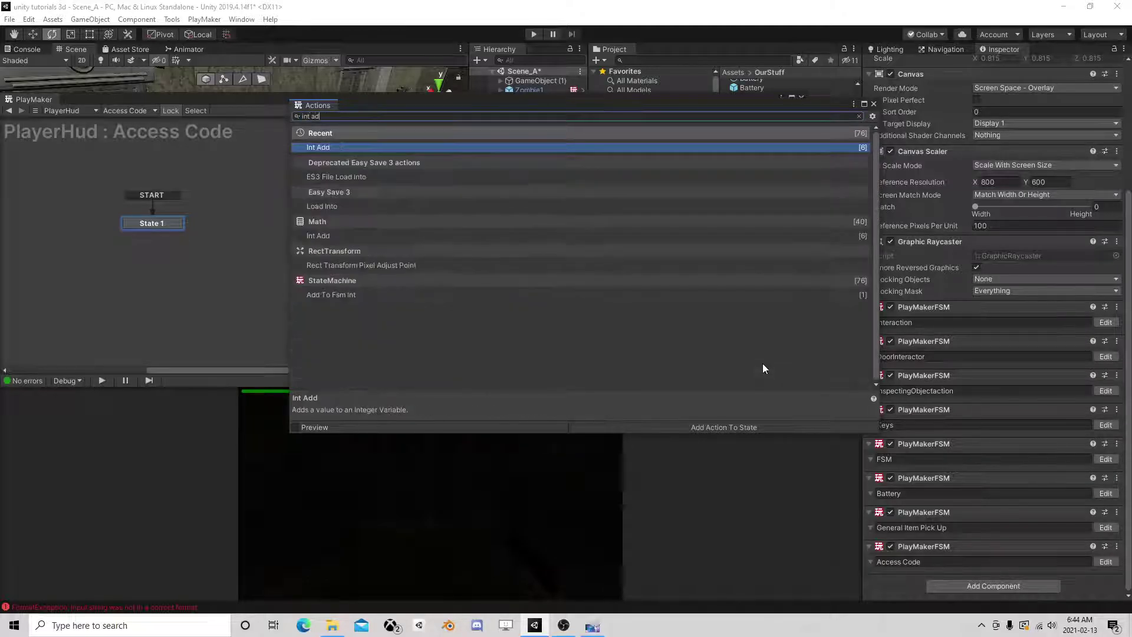
text(d)
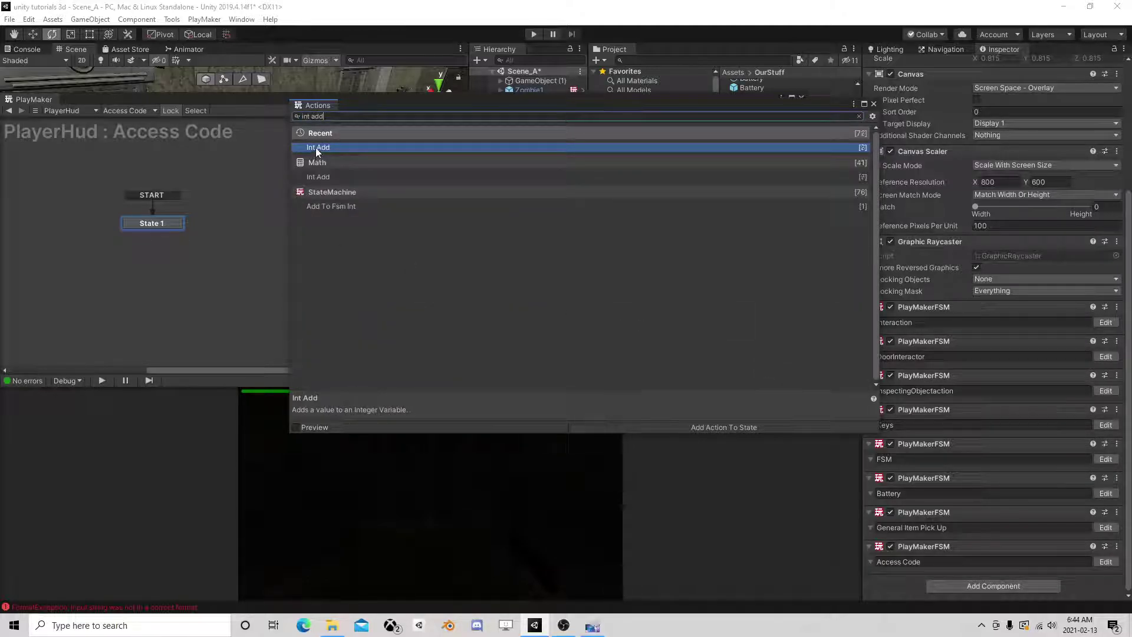
key(Return)
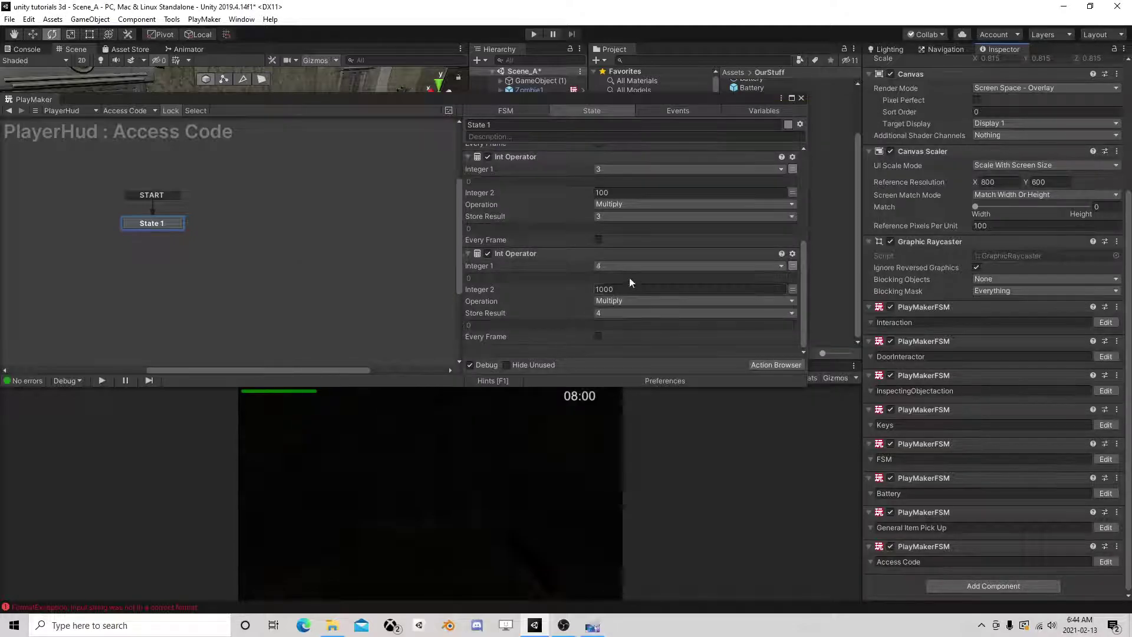
right_click(518, 206)
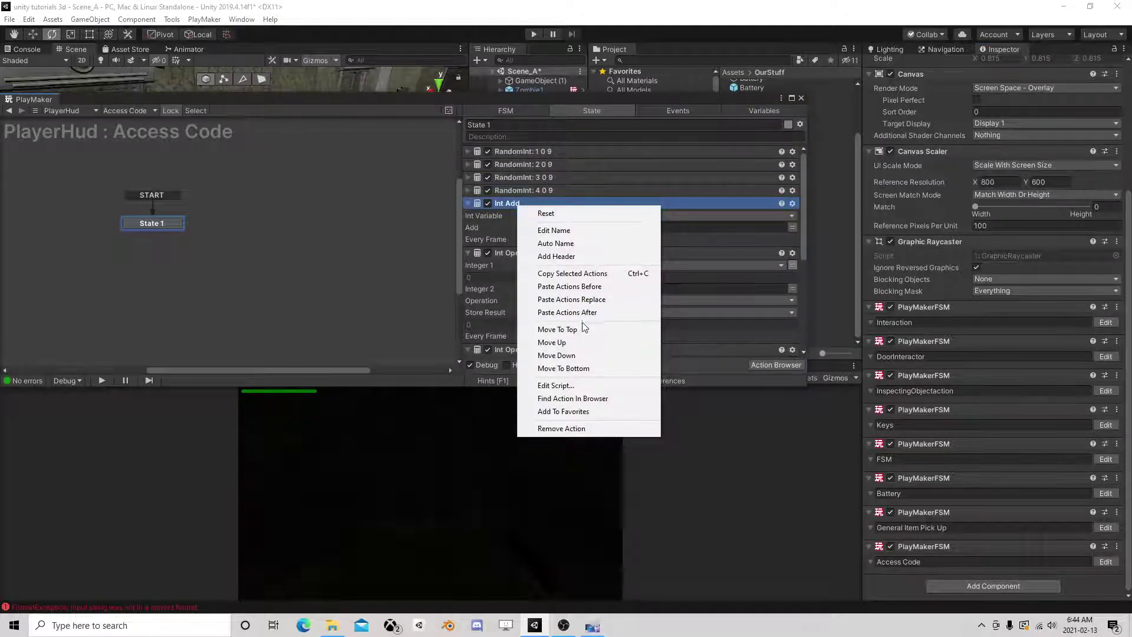
click(563, 369)
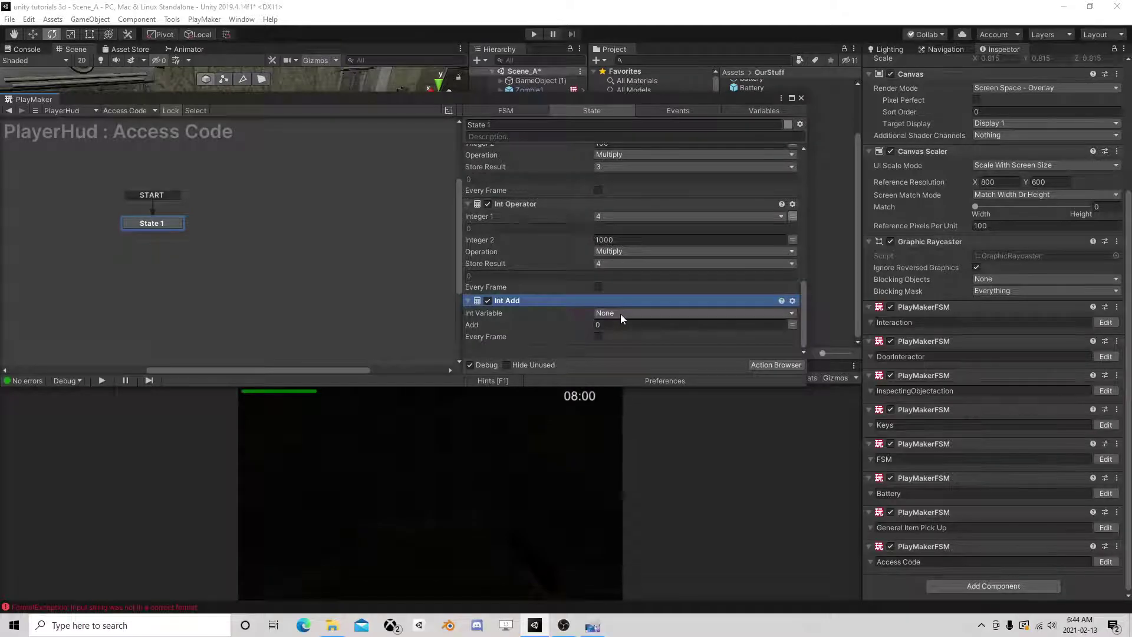
Configure the Int Add to add variable 1 into variable 4
click(621, 314)
click(625, 339)
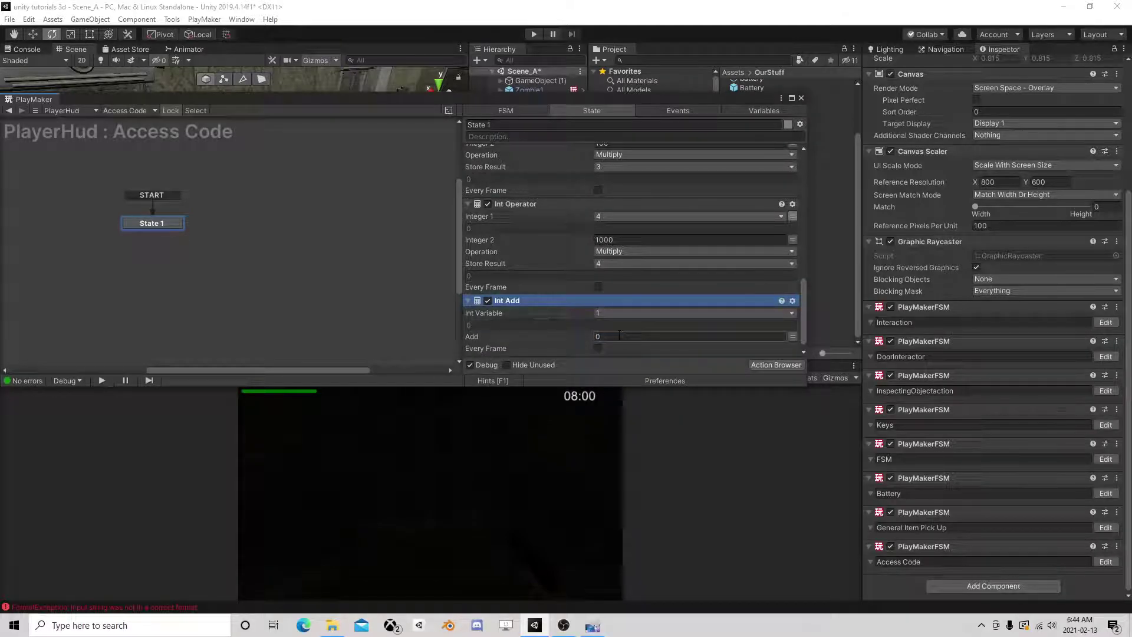
click(793, 336)
click(716, 335)
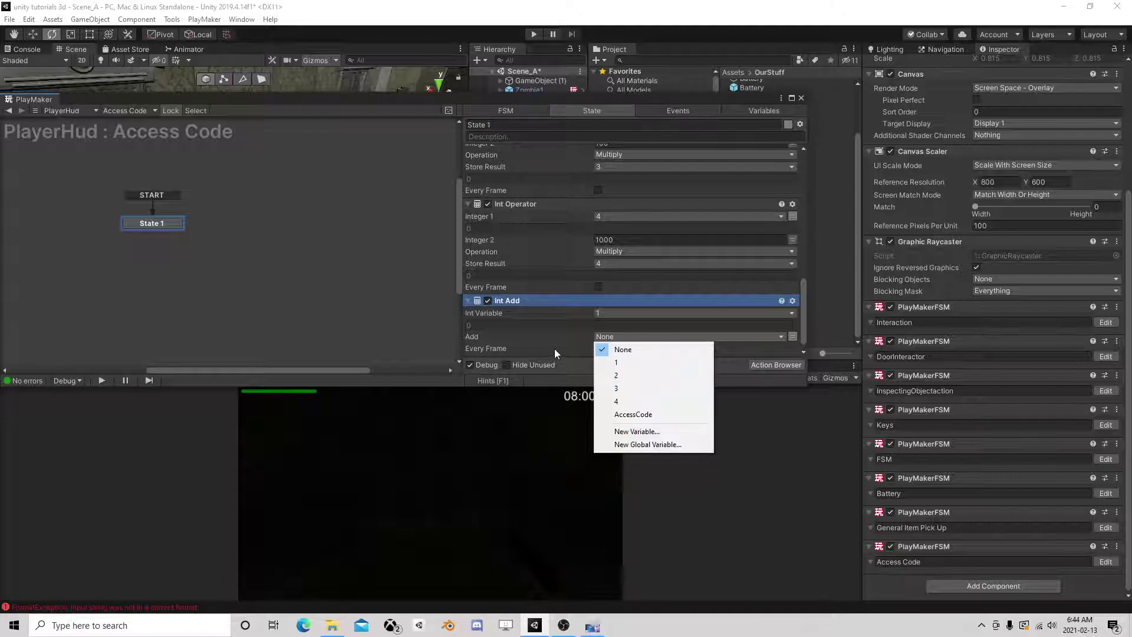
click(627, 406)
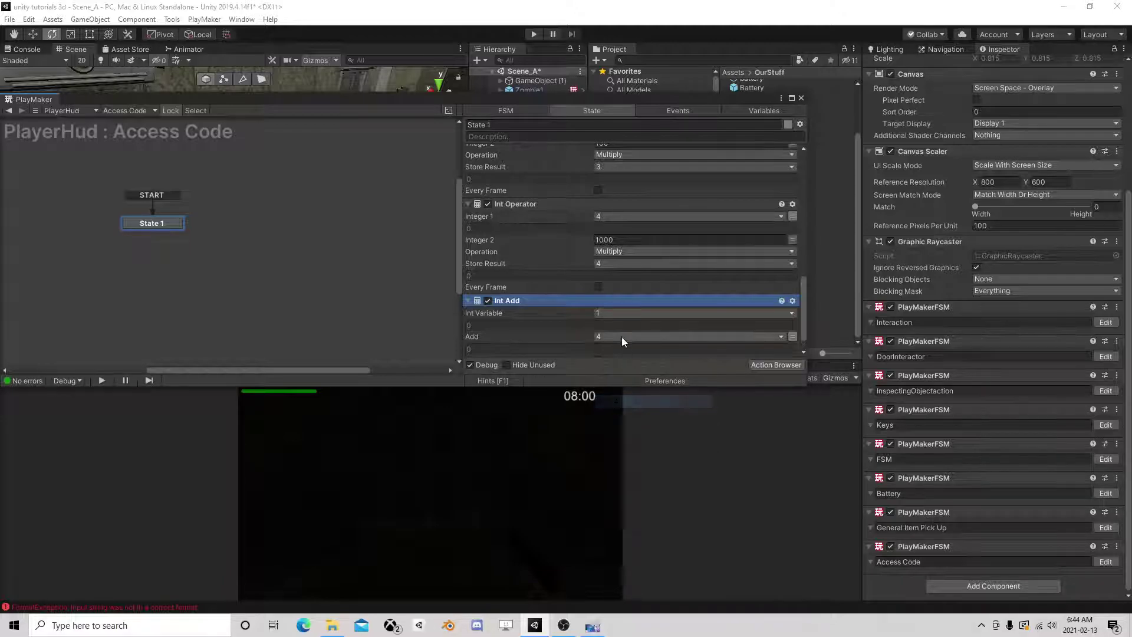
click(604, 312)
click(620, 377)
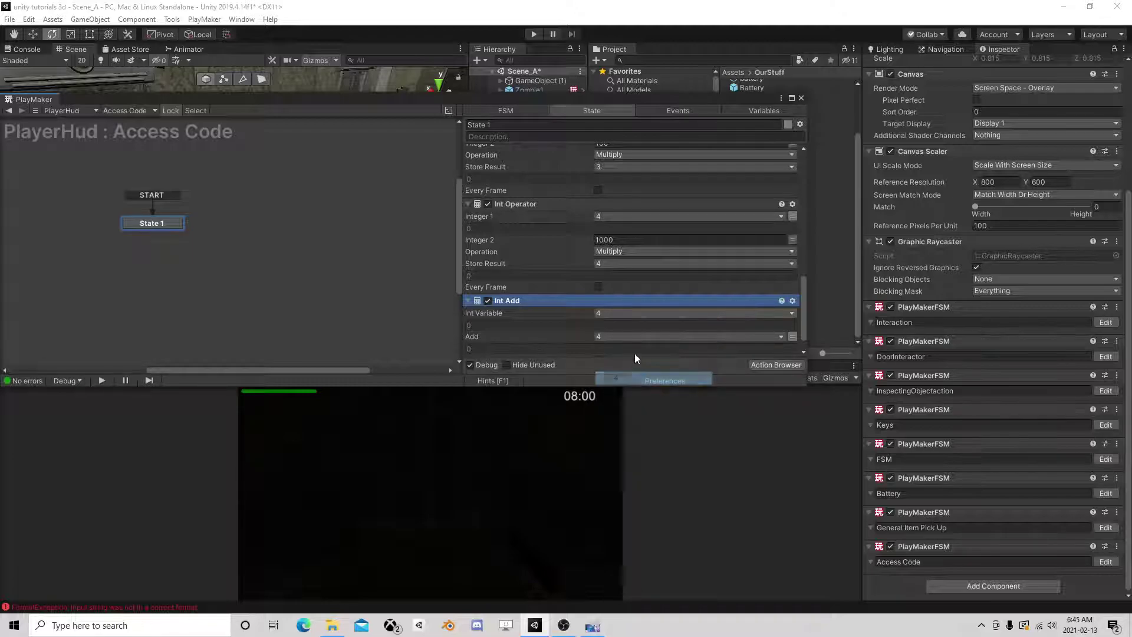
click(622, 337)
click(621, 374)
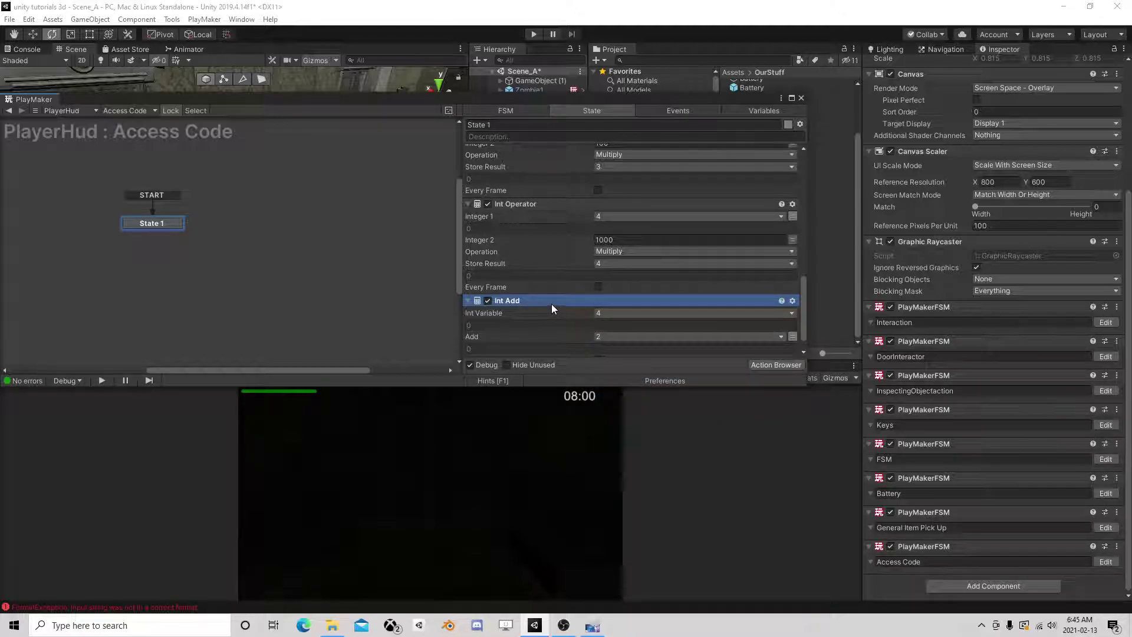
click(607, 337)
click(622, 366)
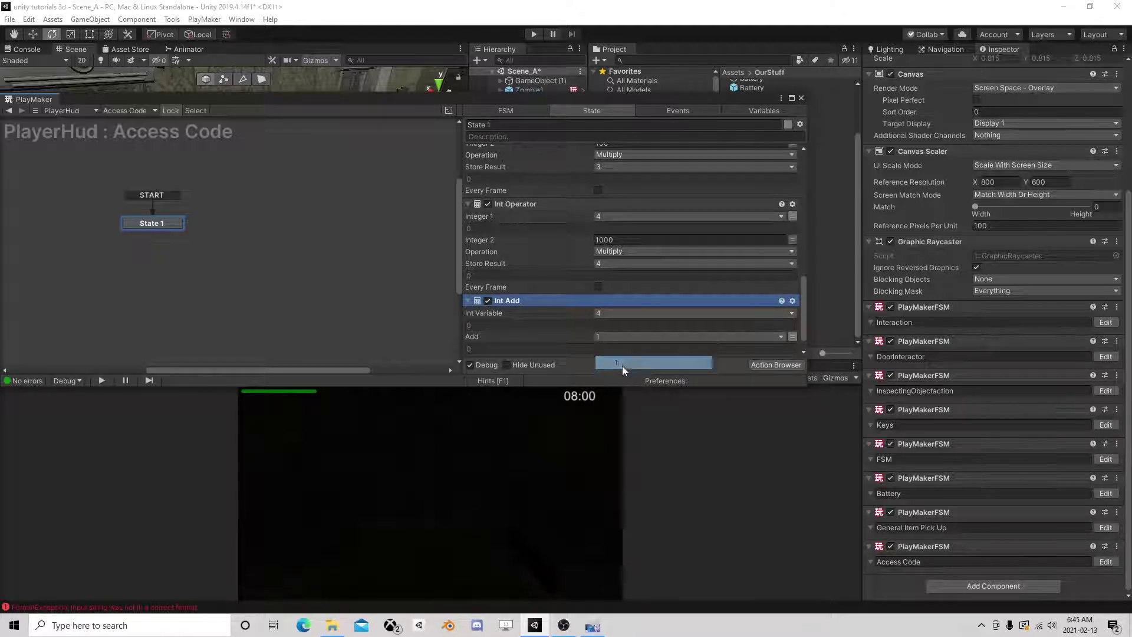
Duplicate the Int Add and make the copy add variable 2 into variable 4
right_click(542, 299)
click(584, 369)
right_click(529, 300)
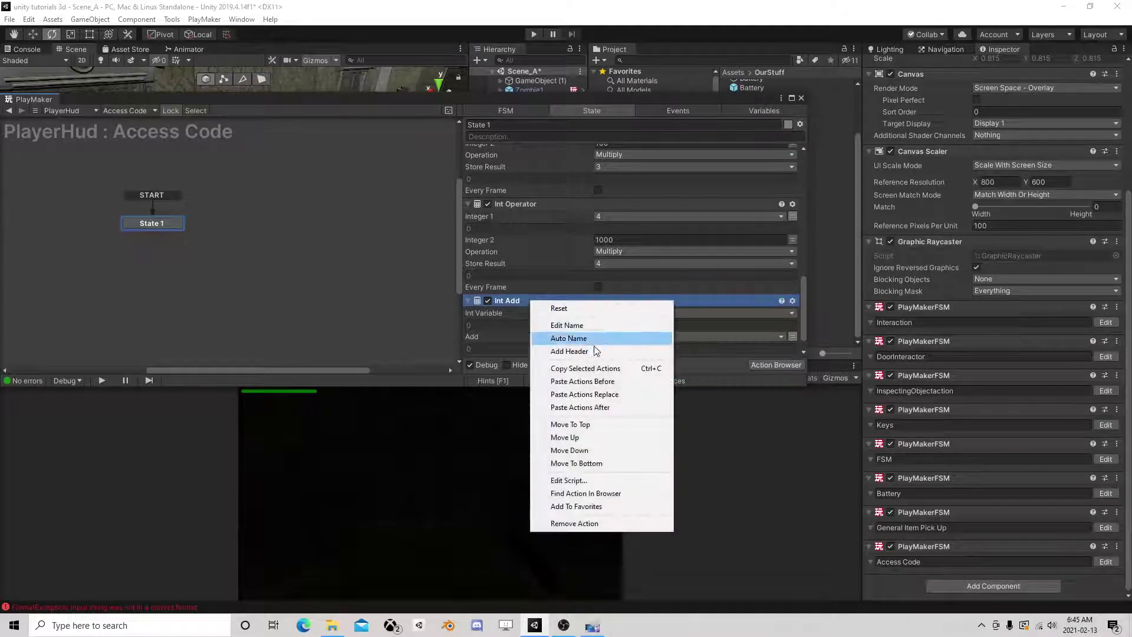
click(590, 386)
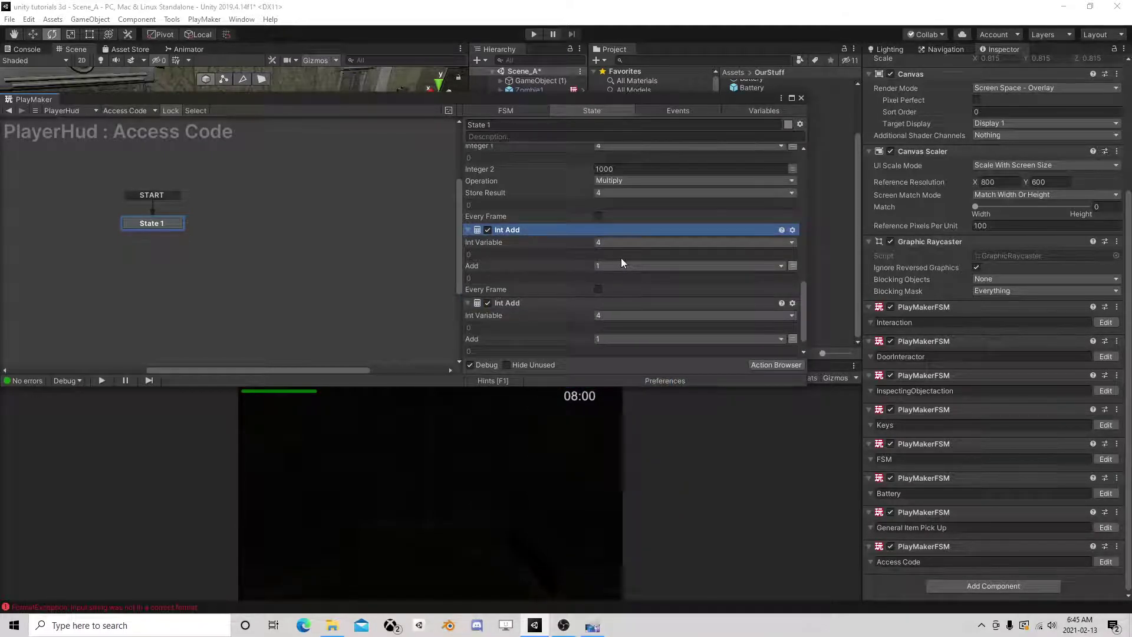
click(603, 338)
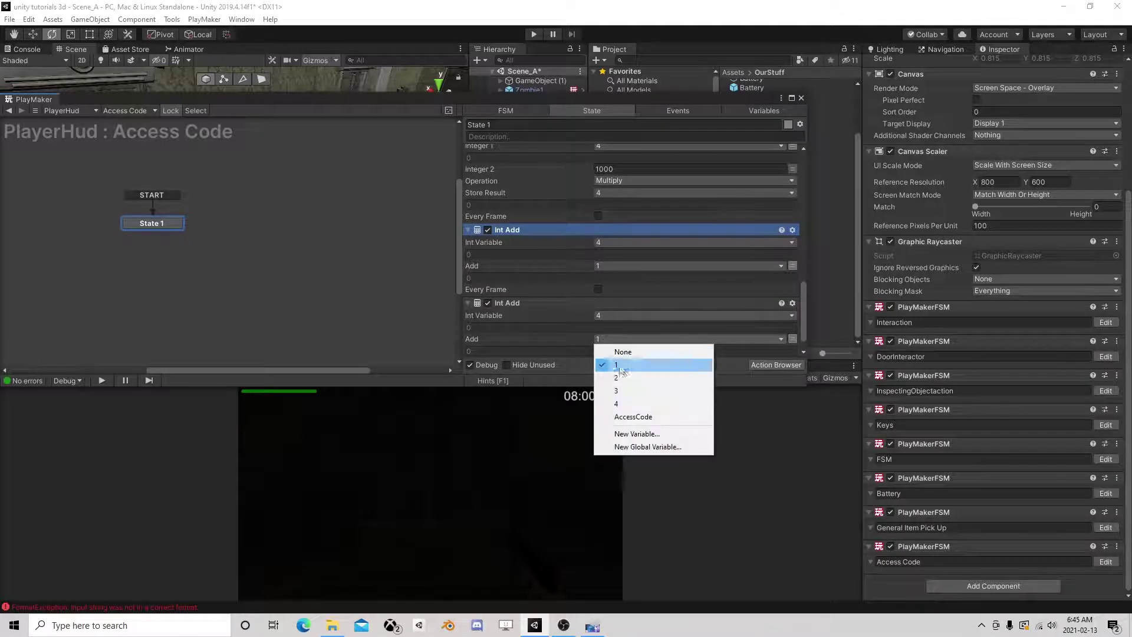
click(619, 378)
Move the Add 2 action above Add 1 and make the third Int Add add variable 3
scroll(531, 298, down, 1)
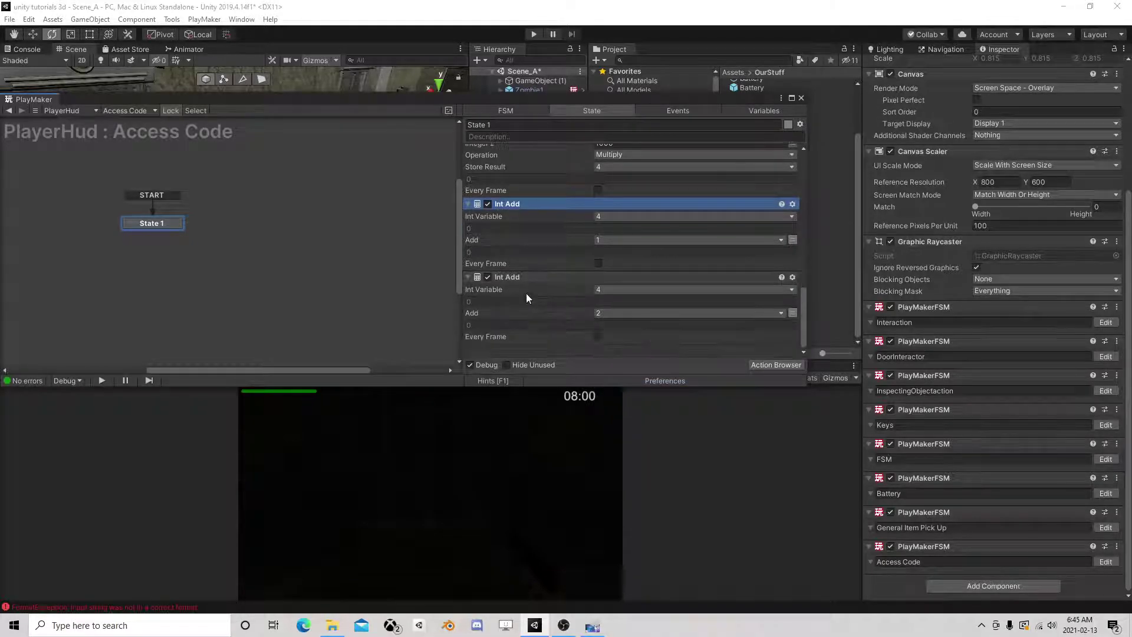
right_click(525, 350)
click(566, 455)
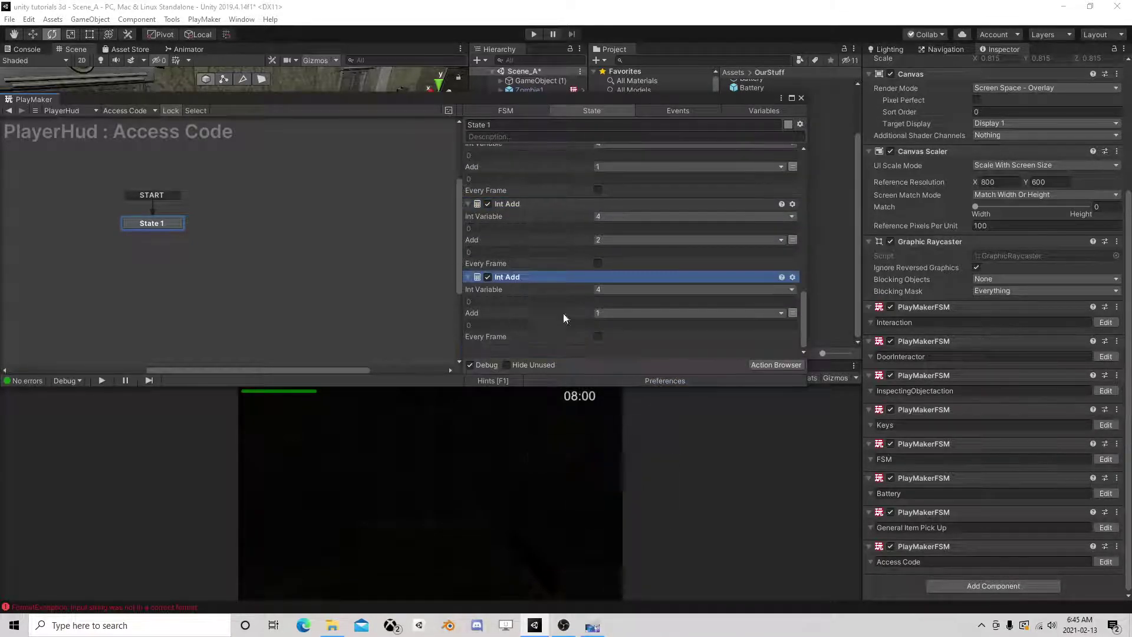
click(610, 313)
click(639, 365)
scroll(648, 247, up, 1)
scroll(655, 246, up, 3)
scroll(656, 245, down, 5)
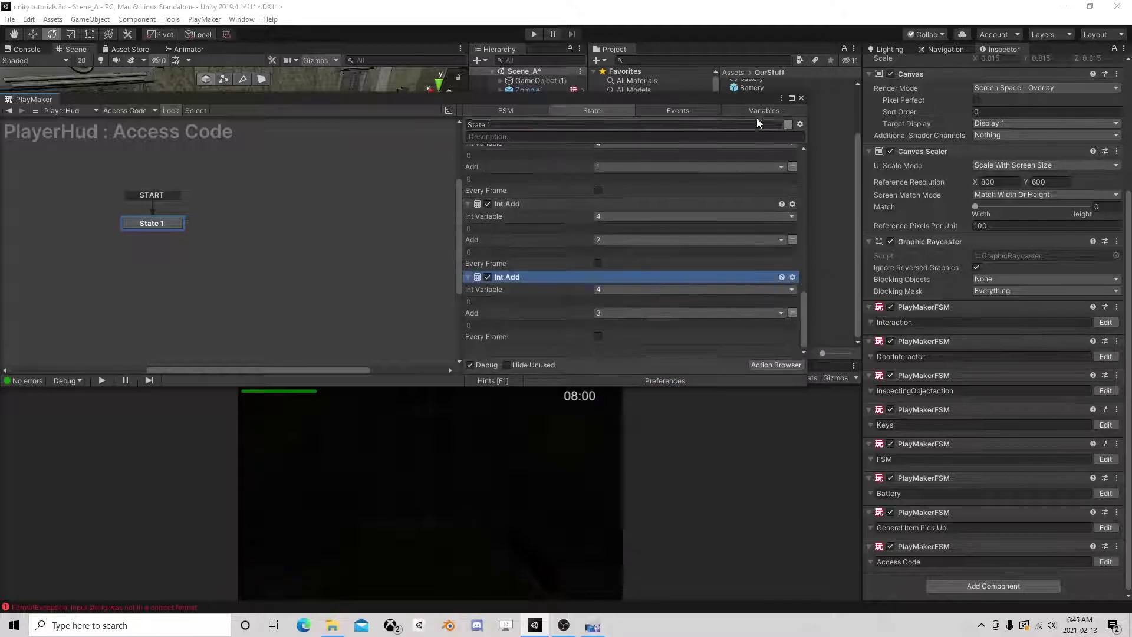
Tick Input on the AccessCode variable in the Variables list and close the PlayMaker editor
scroll(575, 213, up, 3)
scroll(576, 213, up, 3)
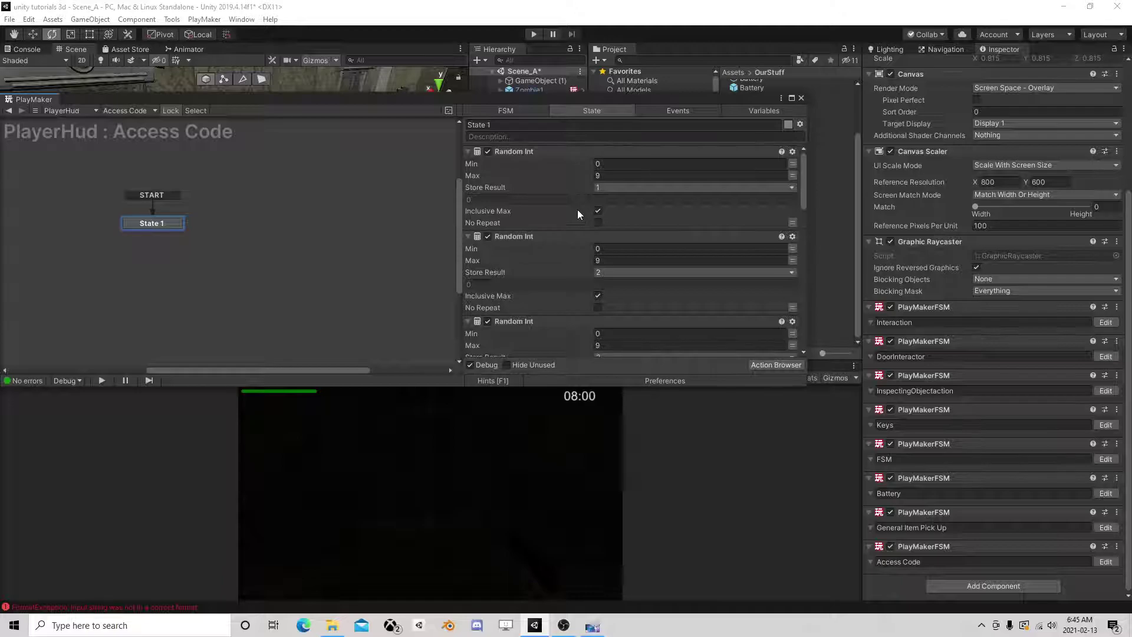
click(731, 111)
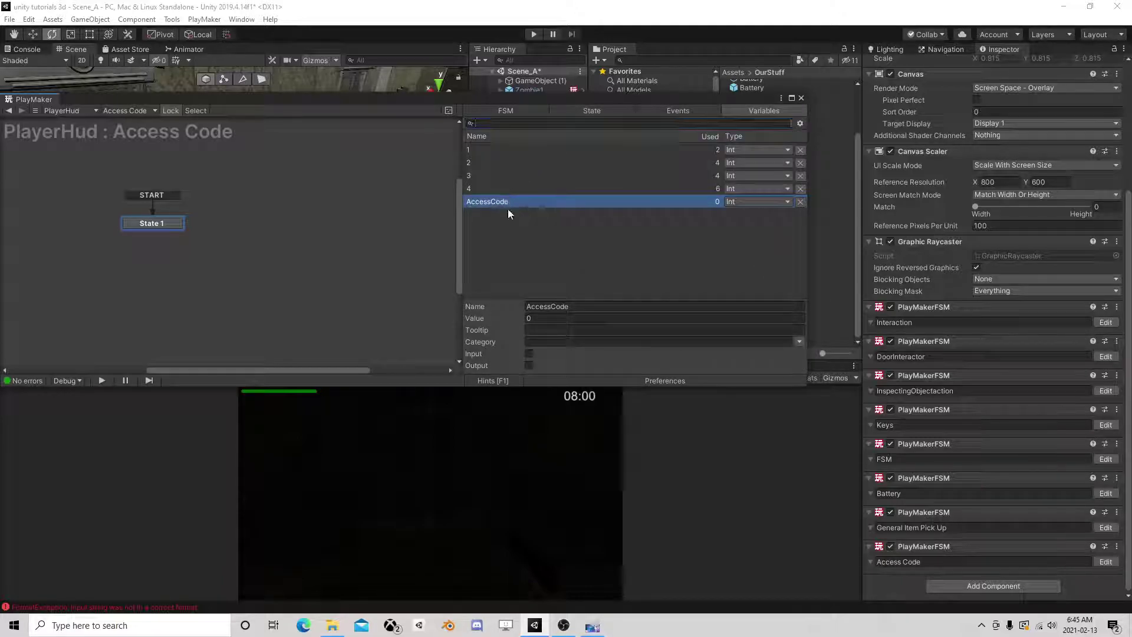
click(528, 354)
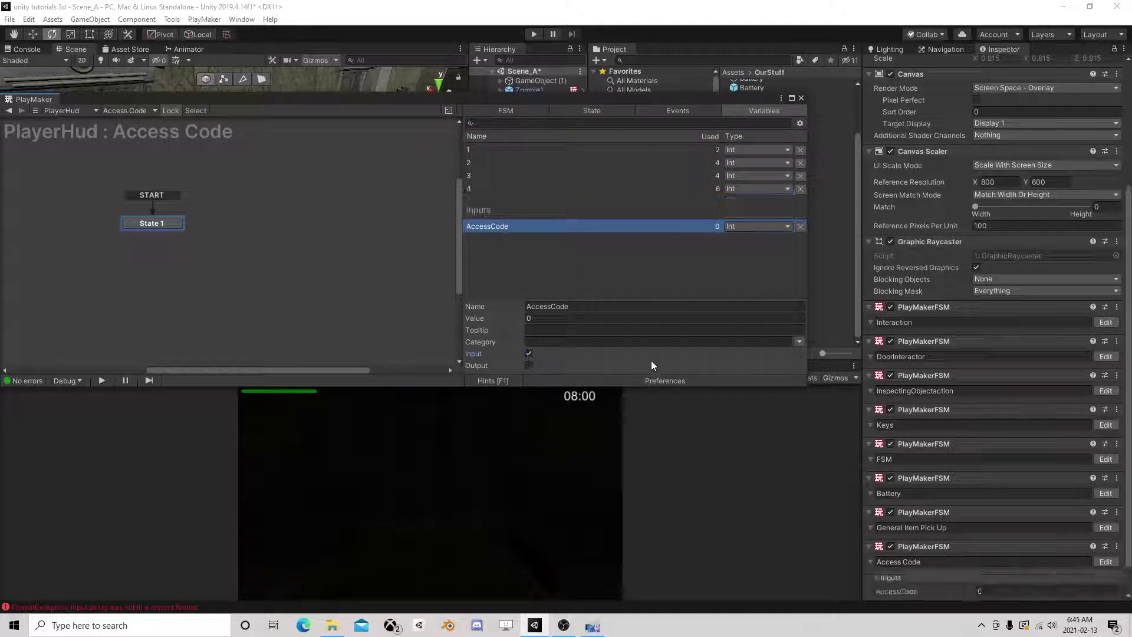
click(800, 98)
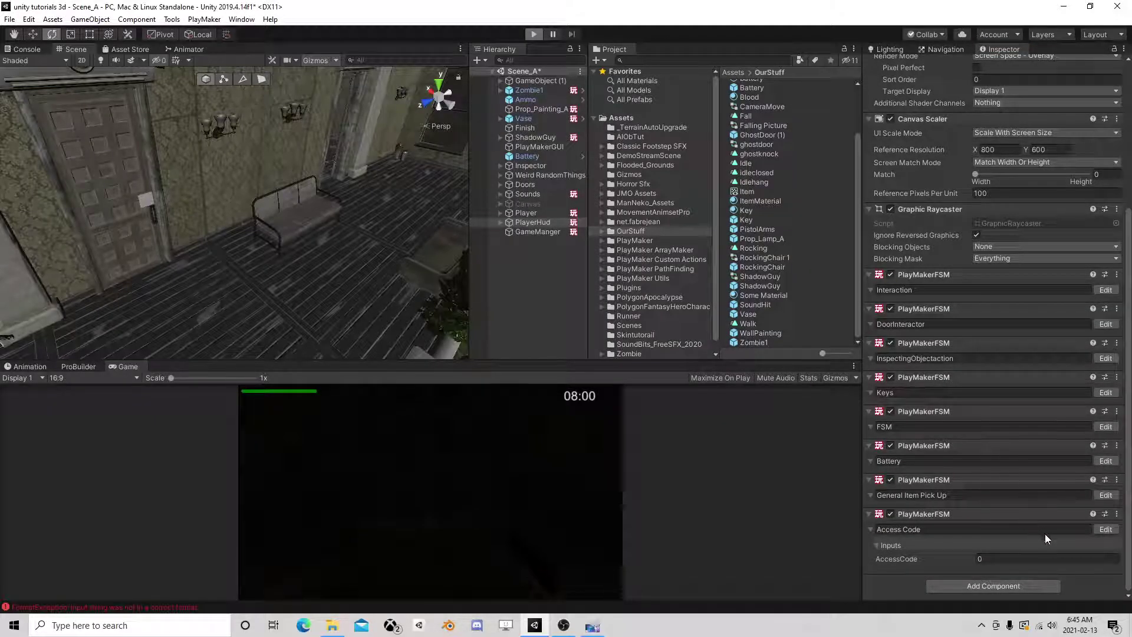
Play and pause the game, then review State 1's actions in the Access Code FSM
key(ctrl+p)
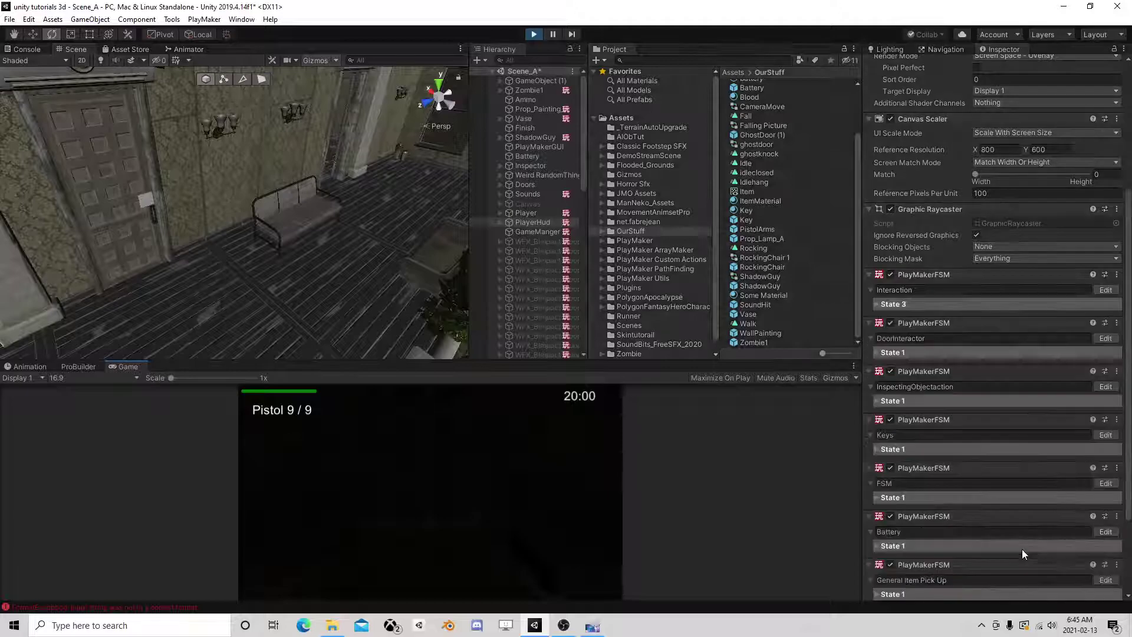
key(Escape)
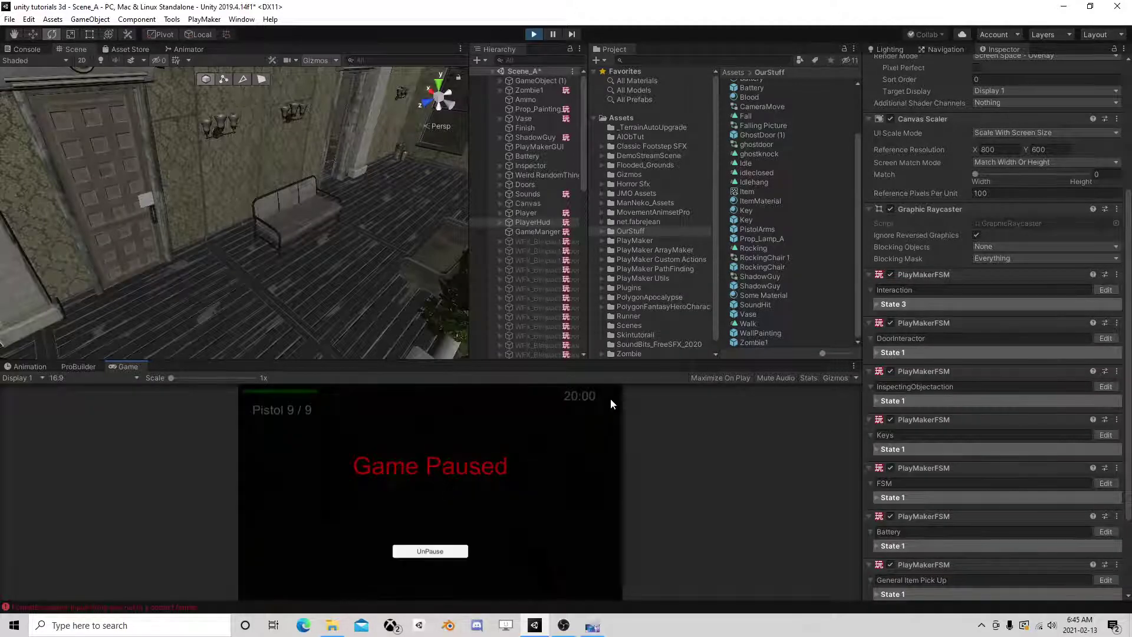
scroll(942, 458, down, 5)
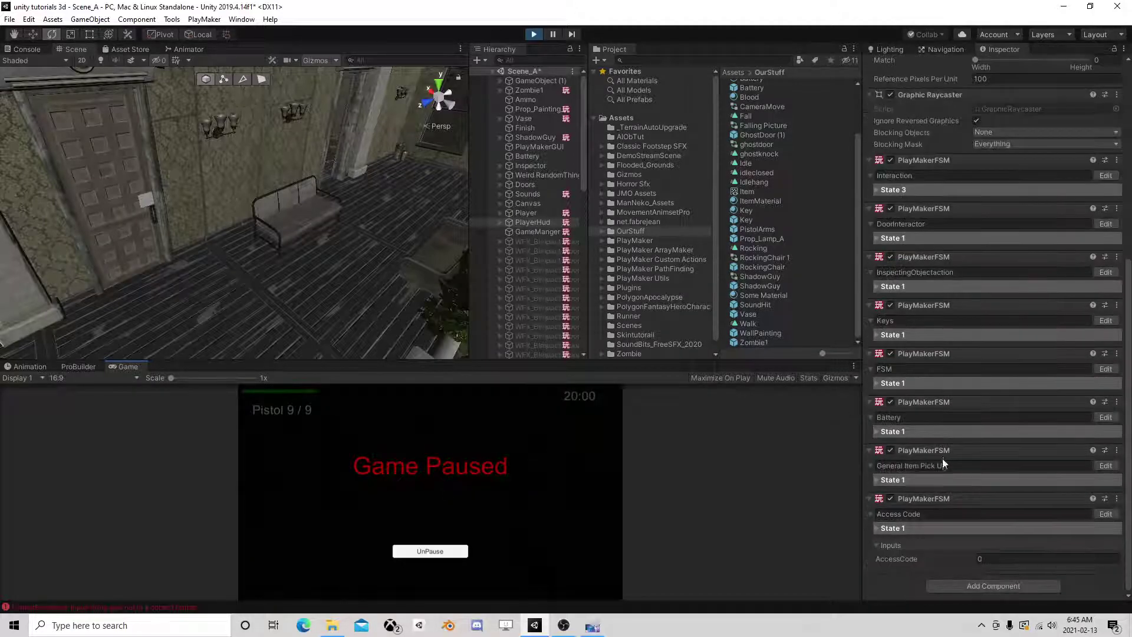
click(1106, 514)
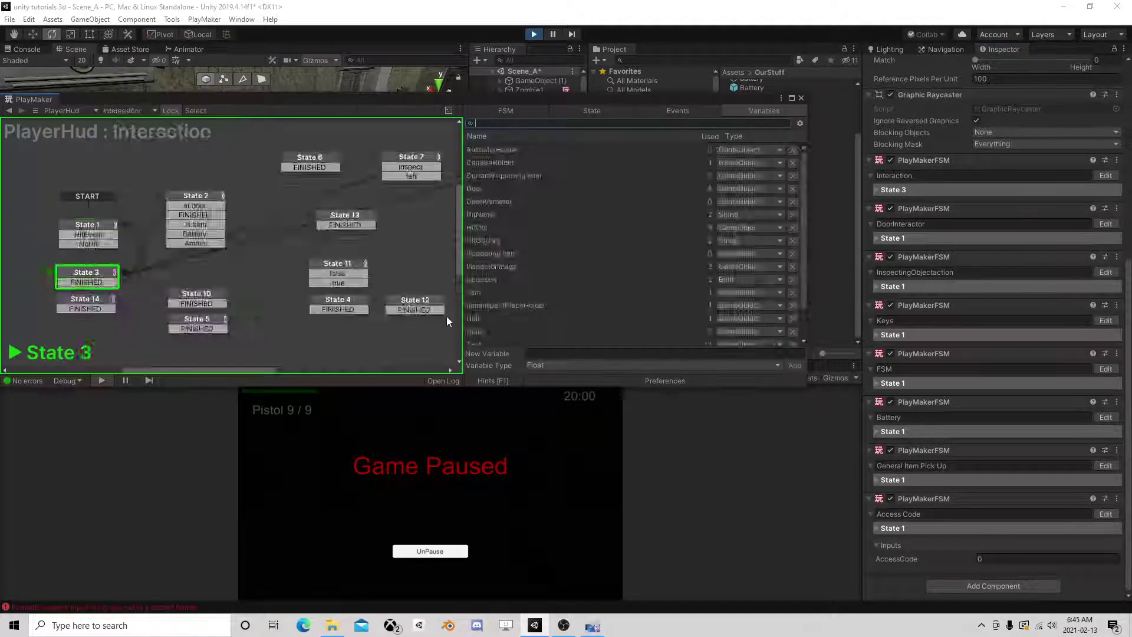
click(575, 112)
scroll(550, 193, down, 1)
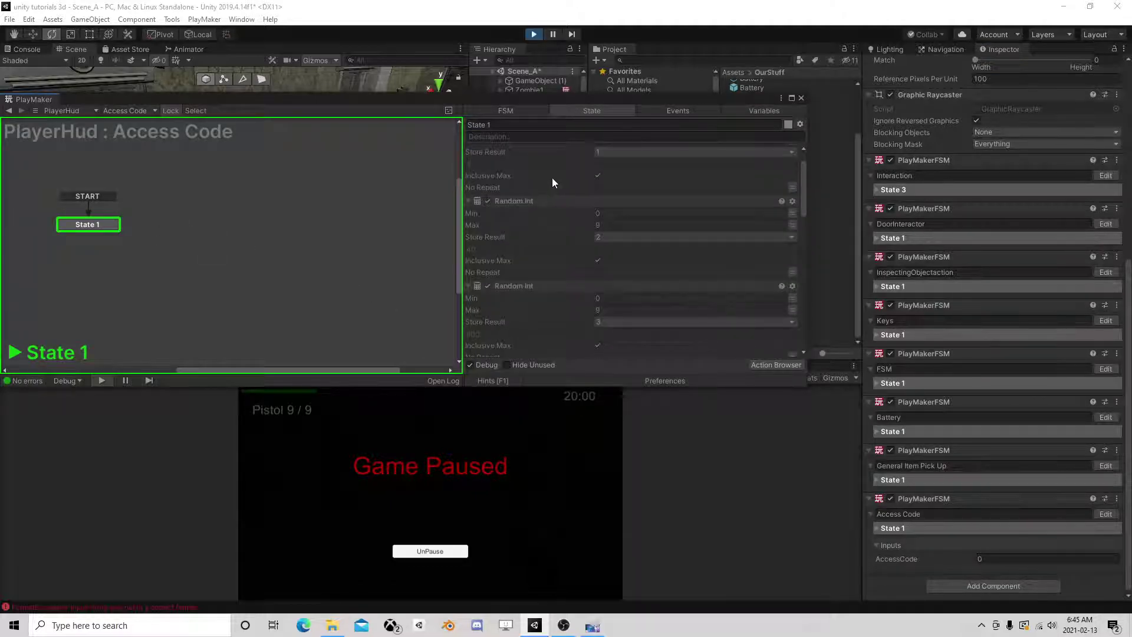
scroll(551, 177, down, 1)
scroll(536, 197, down, 1)
scroll(534, 203, down, 1)
scroll(531, 211, down, 1)
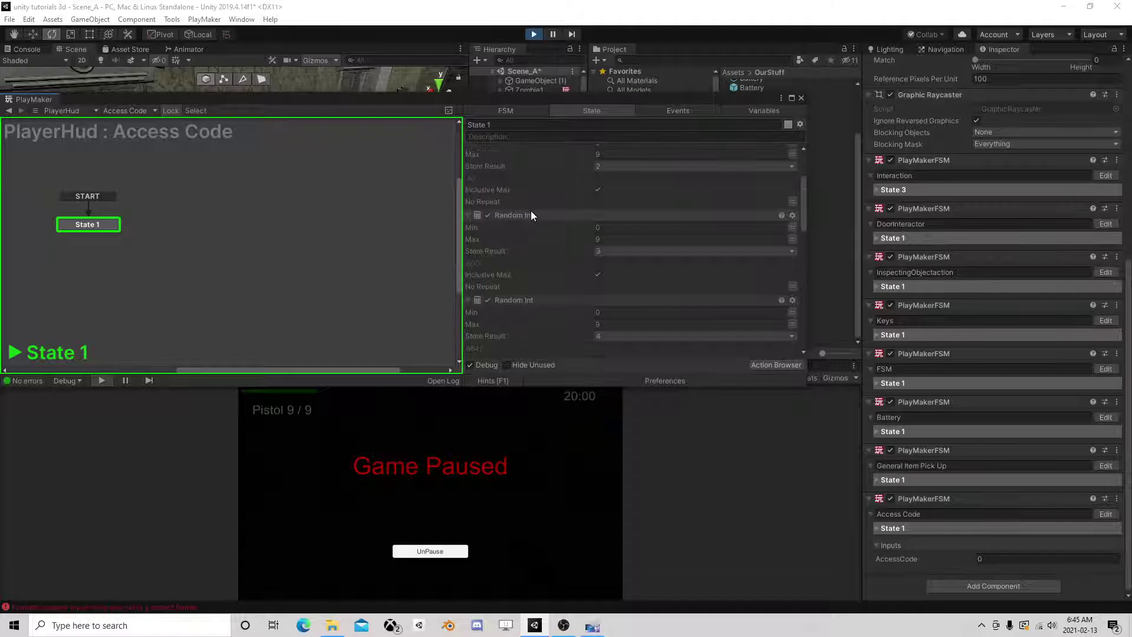
scroll(529, 224, down, 1)
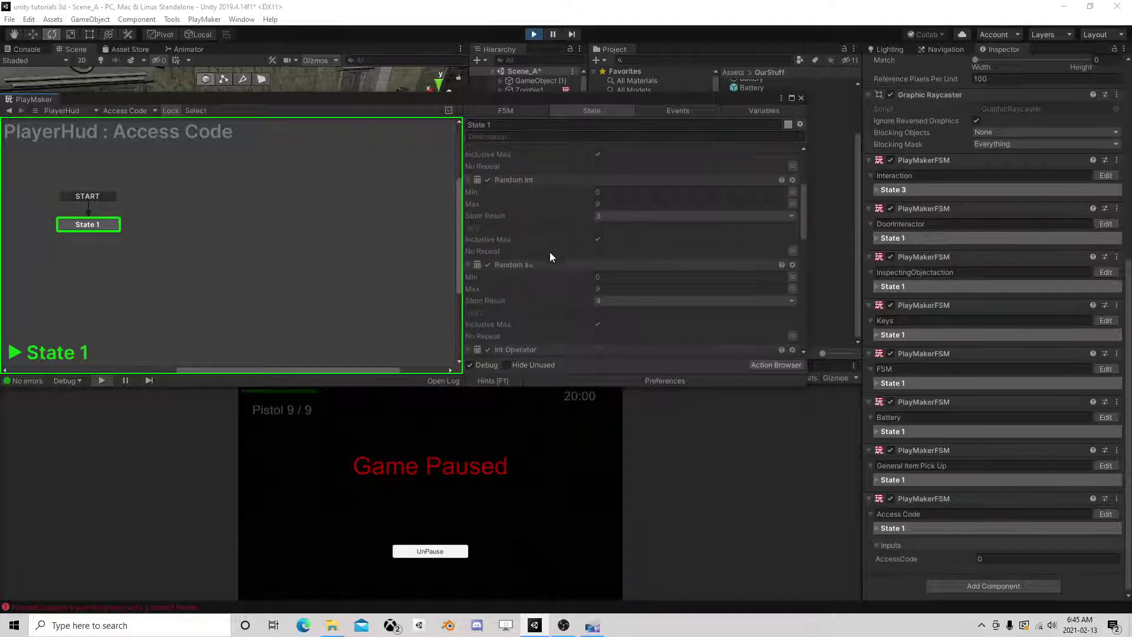
scroll(549, 260, down, 1)
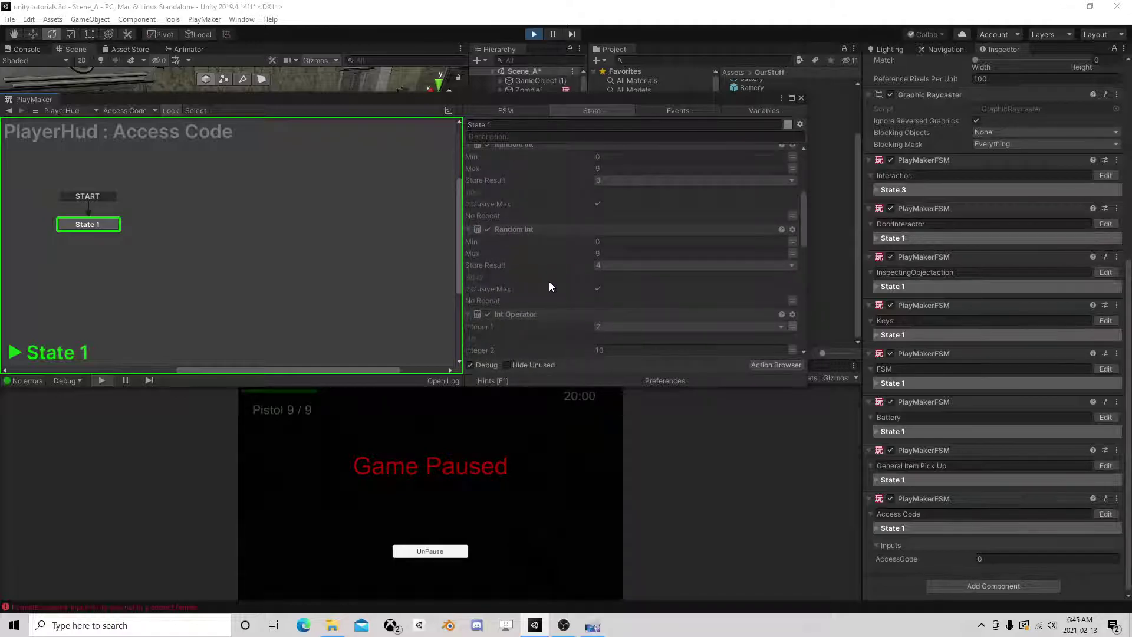
scroll(545, 285, down, 1)
scroll(544, 284, down, 2)
scroll(543, 284, down, 2)
scroll(544, 284, down, 2)
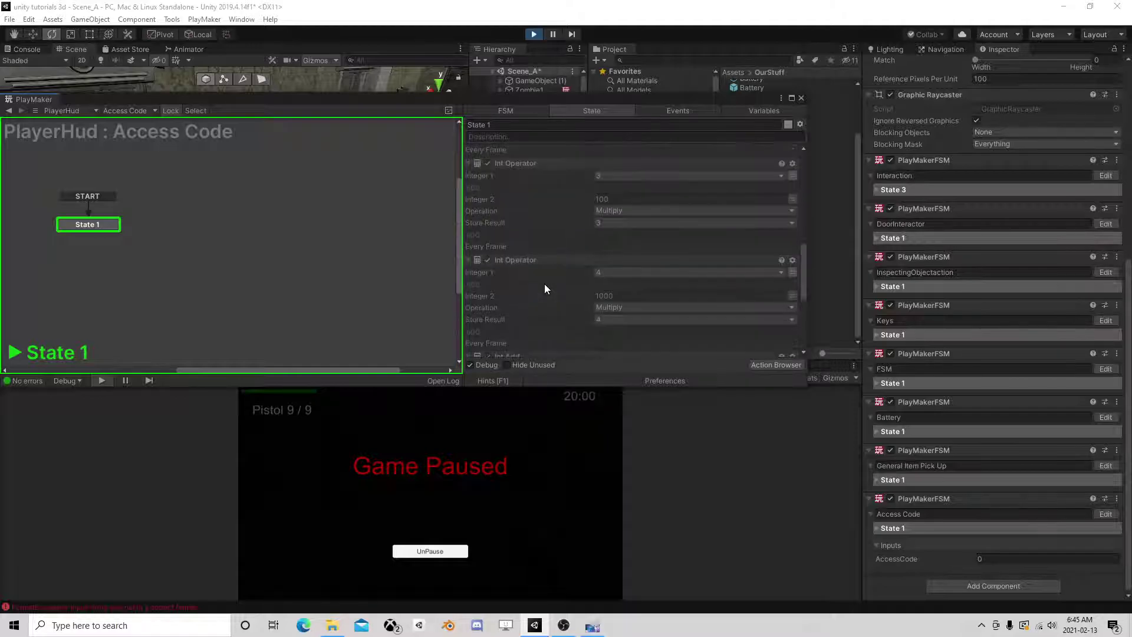
scroll(543, 284, down, 2)
scroll(544, 284, down, 2)
scroll(544, 283, down, 1)
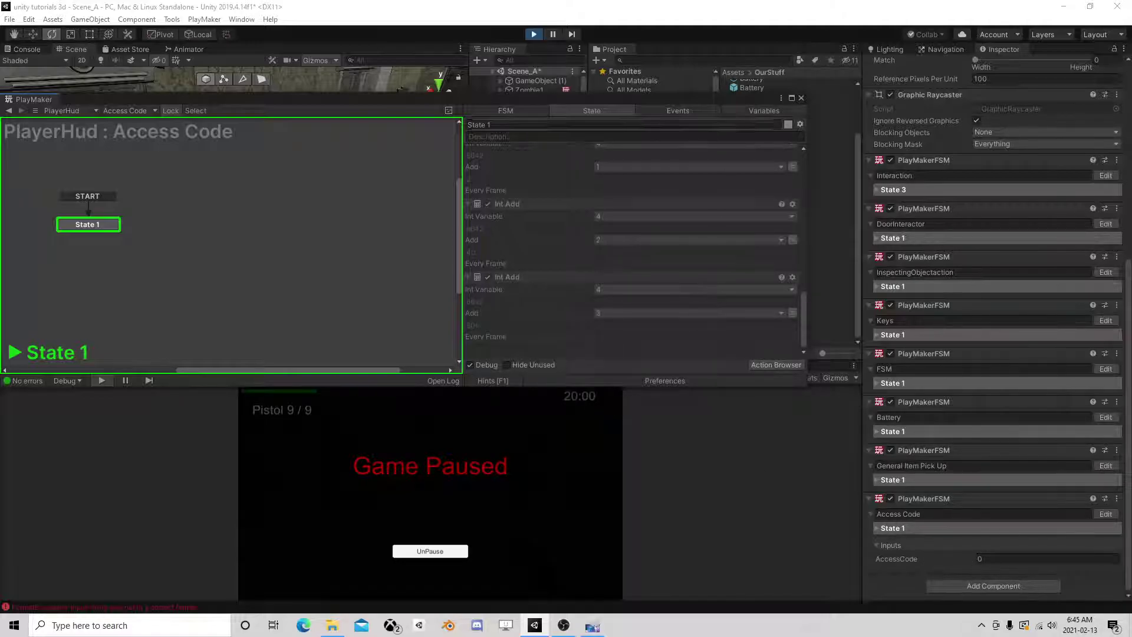
Confirm variable 4 holds 6642, mark it as an input, and stop play mode
click(758, 112)
click(519, 191)
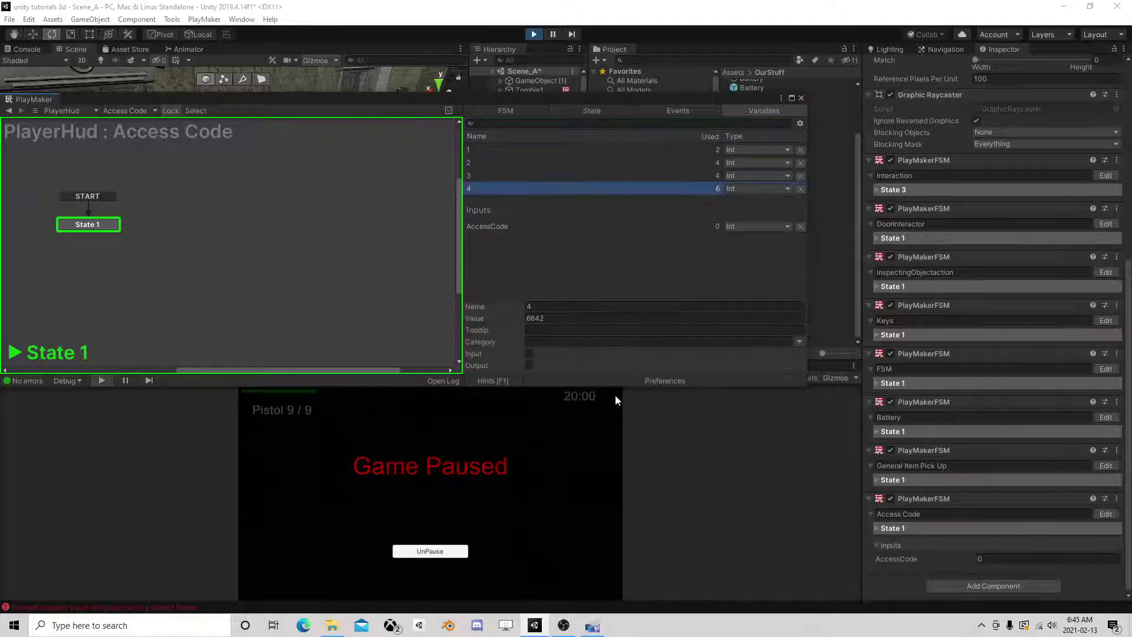
click(528, 354)
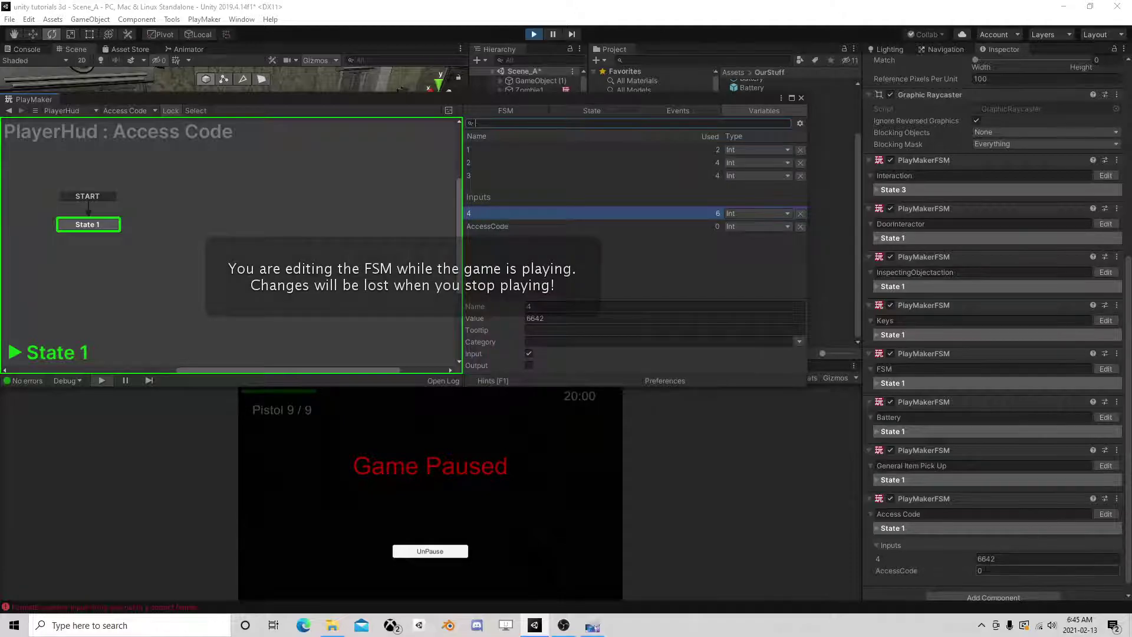
click(533, 35)
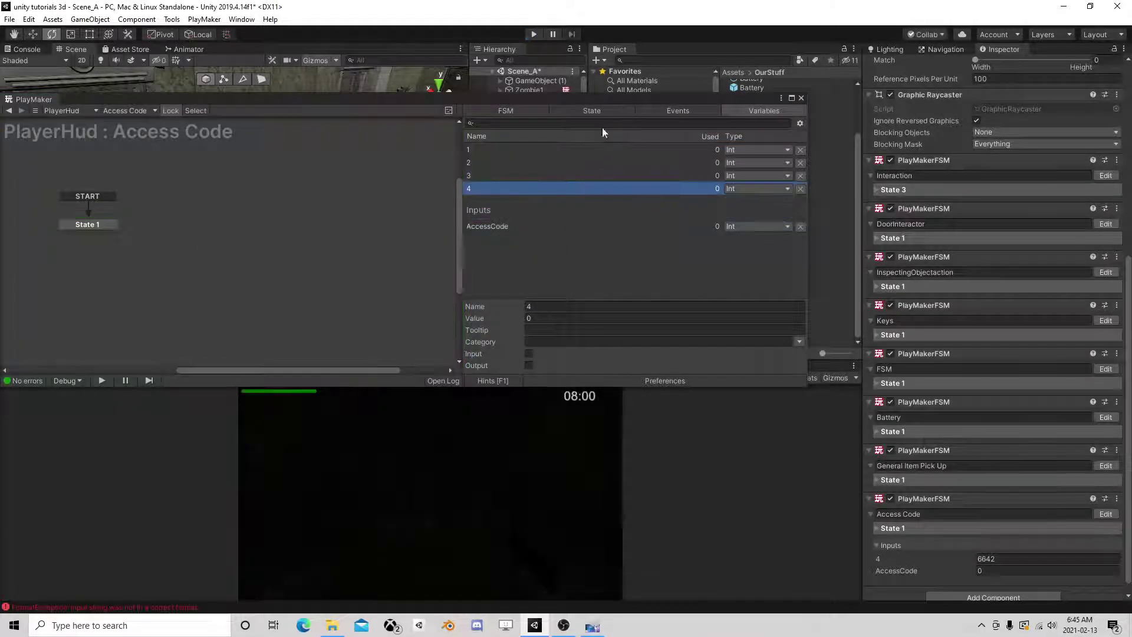
Append a Set Int Value action writing variable 4 into AccessCode, then close PlayMaker
click(592, 111)
scroll(653, 253, down, 3)
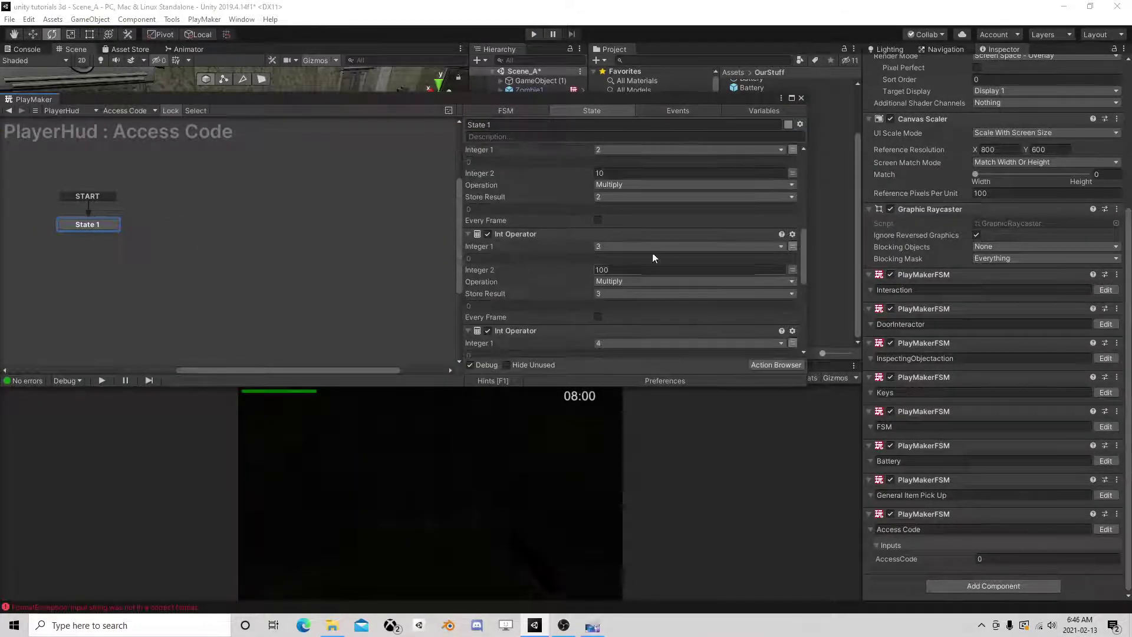
scroll(667, 327, down, 3)
click(787, 363)
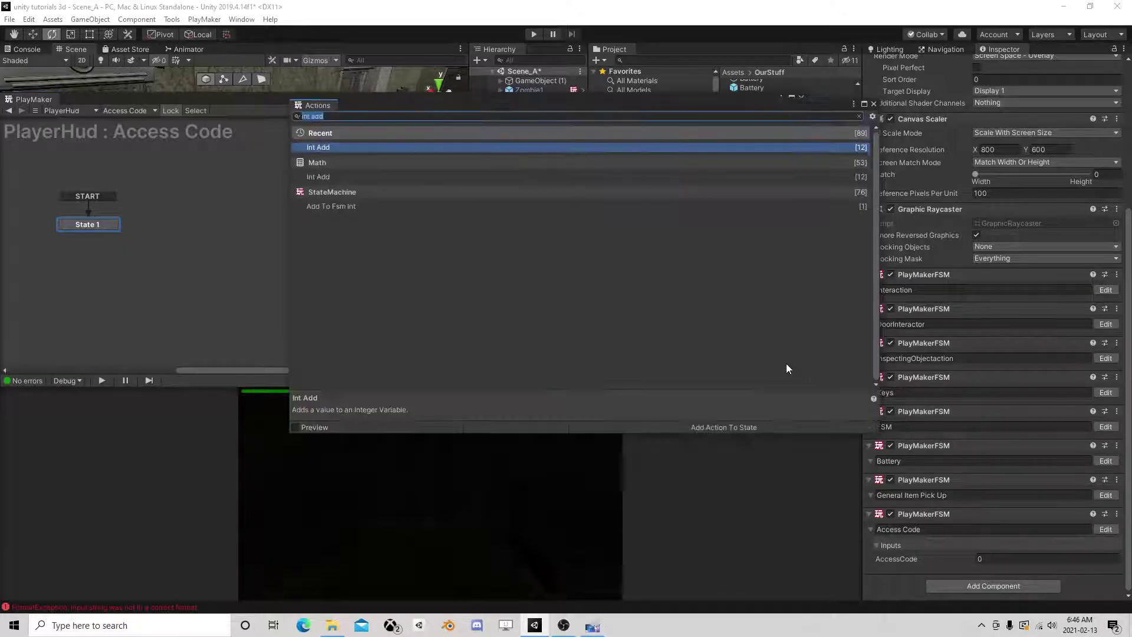
text(set int )
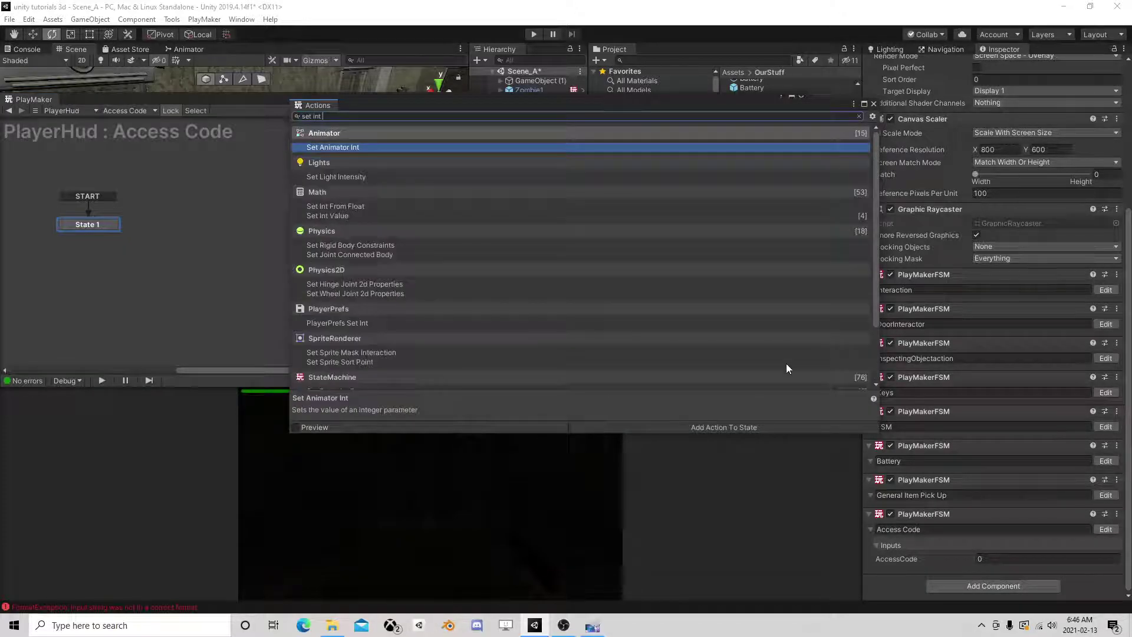
text(val)
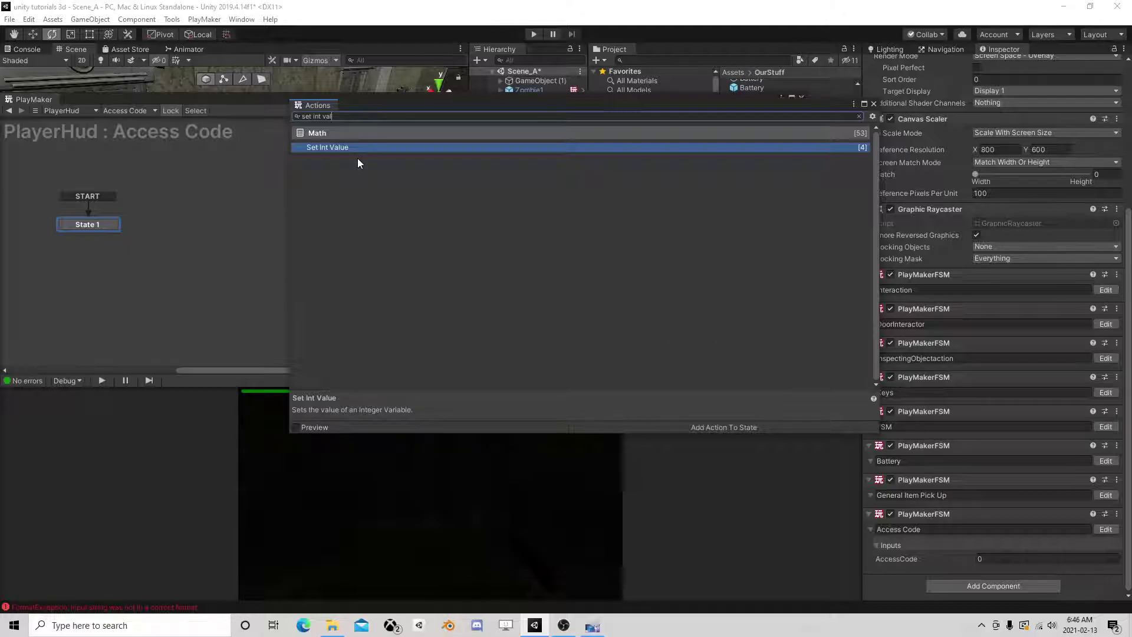
double_click(354, 149)
click(874, 104)
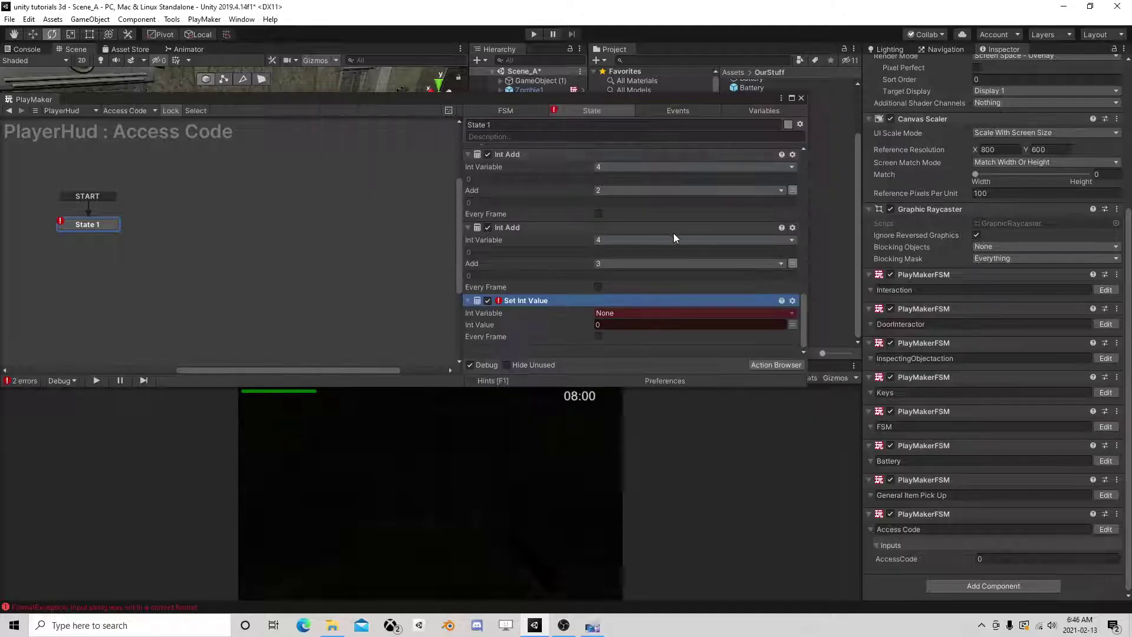
click(642, 313)
click(633, 390)
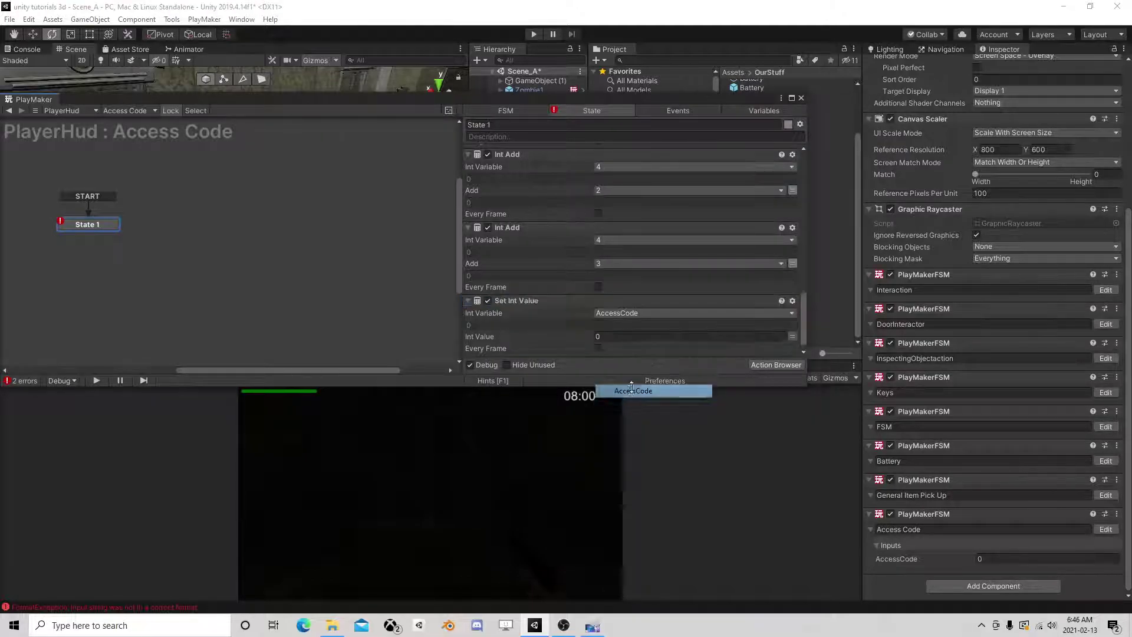
click(792, 337)
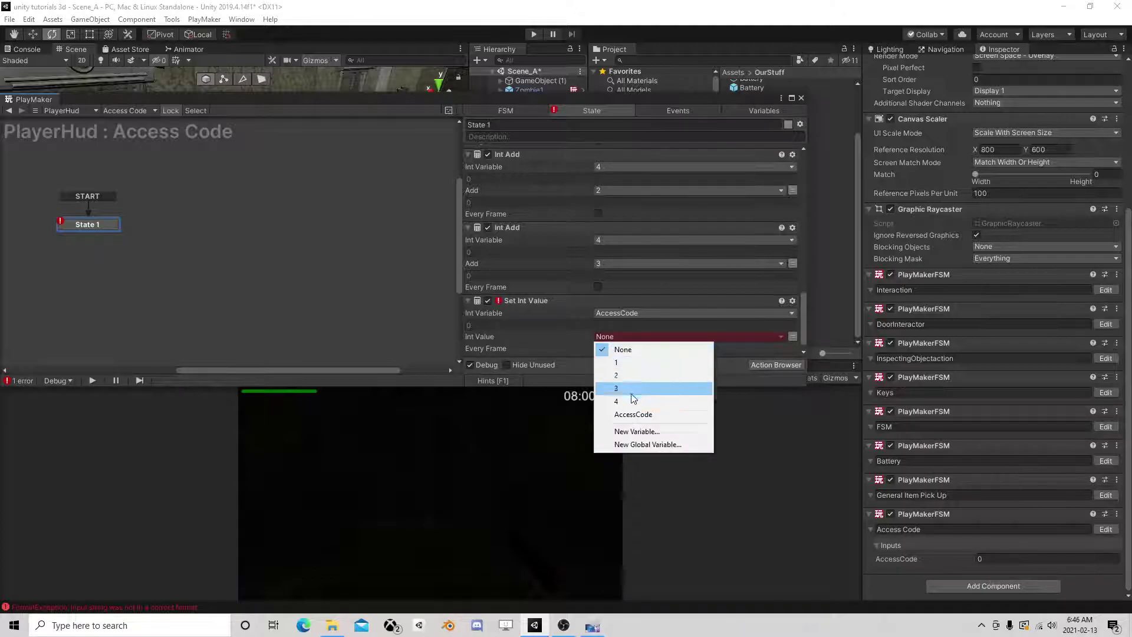
click(655, 399)
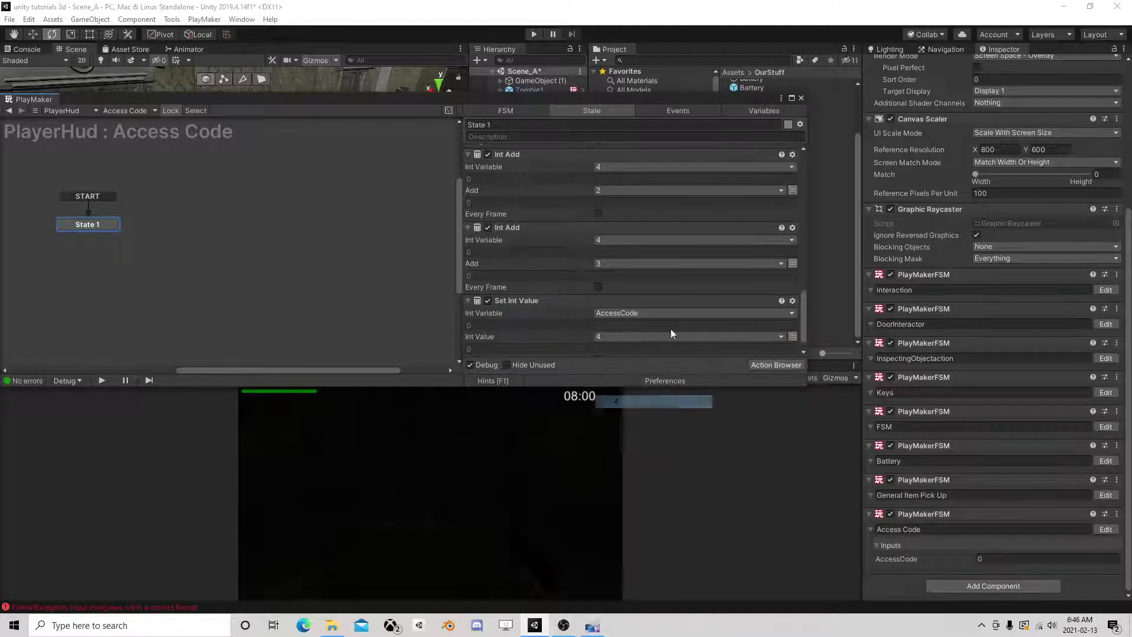
click(802, 98)
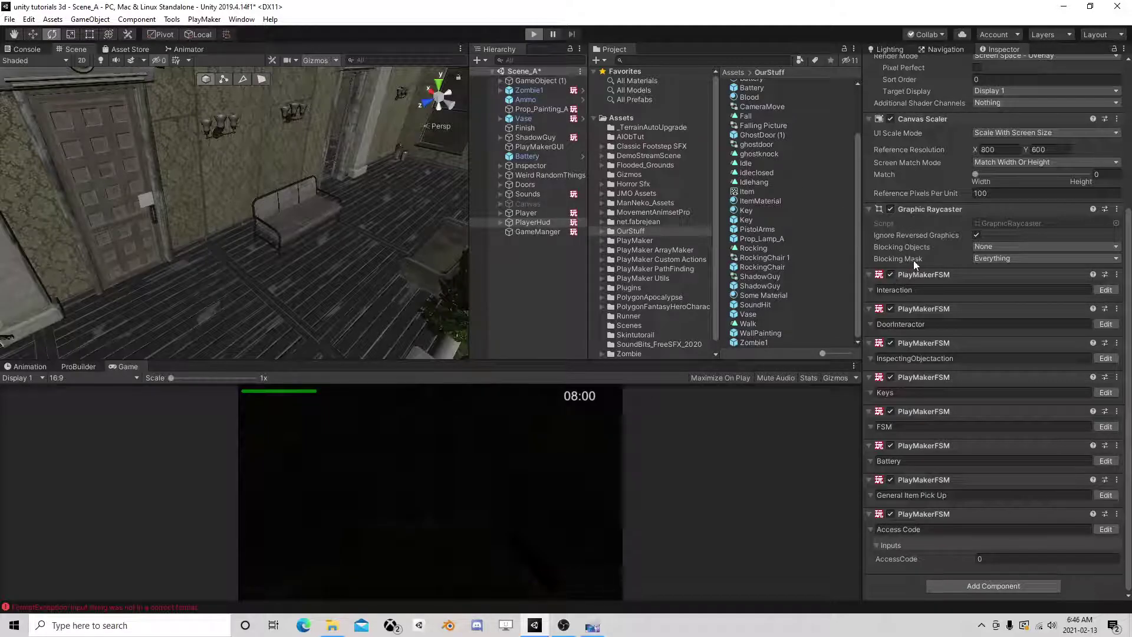
Pause and exit Play mode, then orbit the Scene view toward the floor
key(Escape)
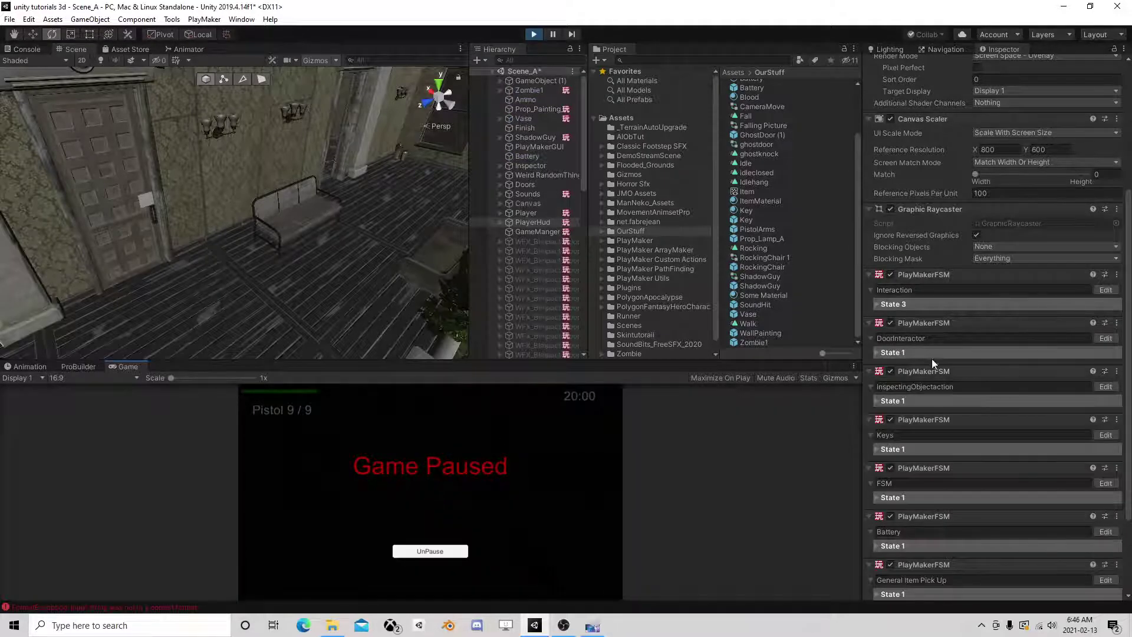
scroll(932, 358, down, 3)
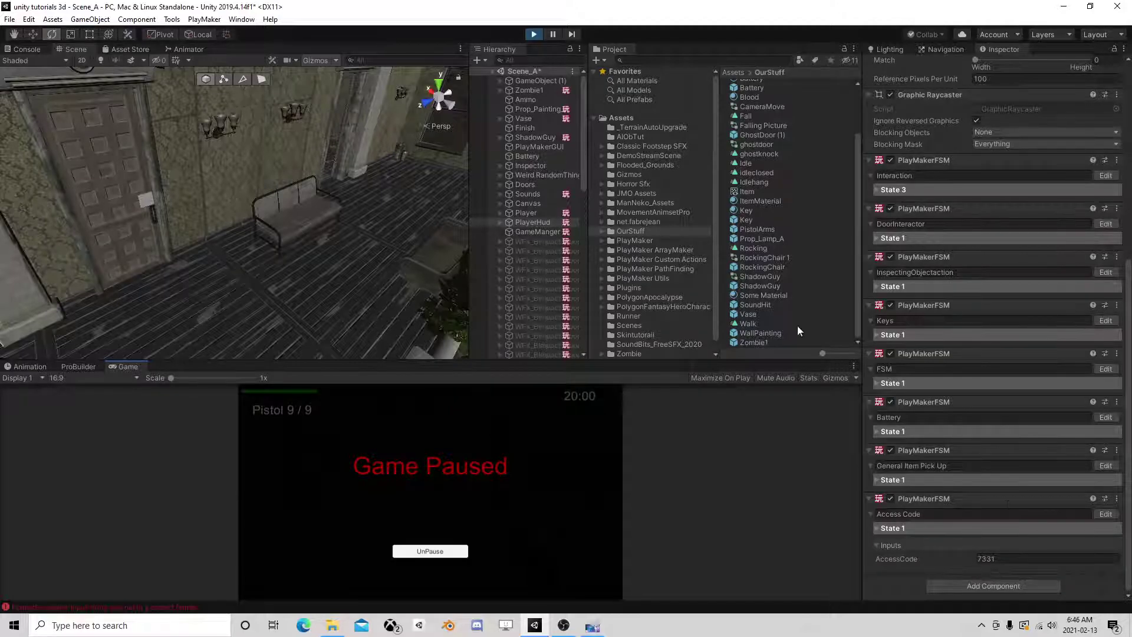
click(533, 33)
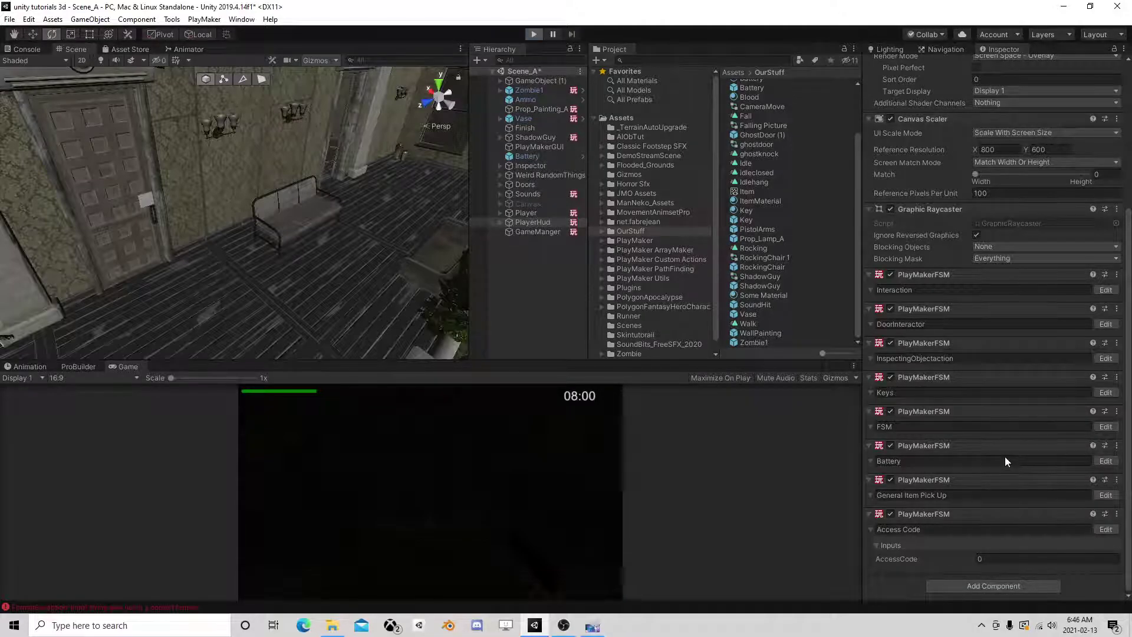
key(Escape)
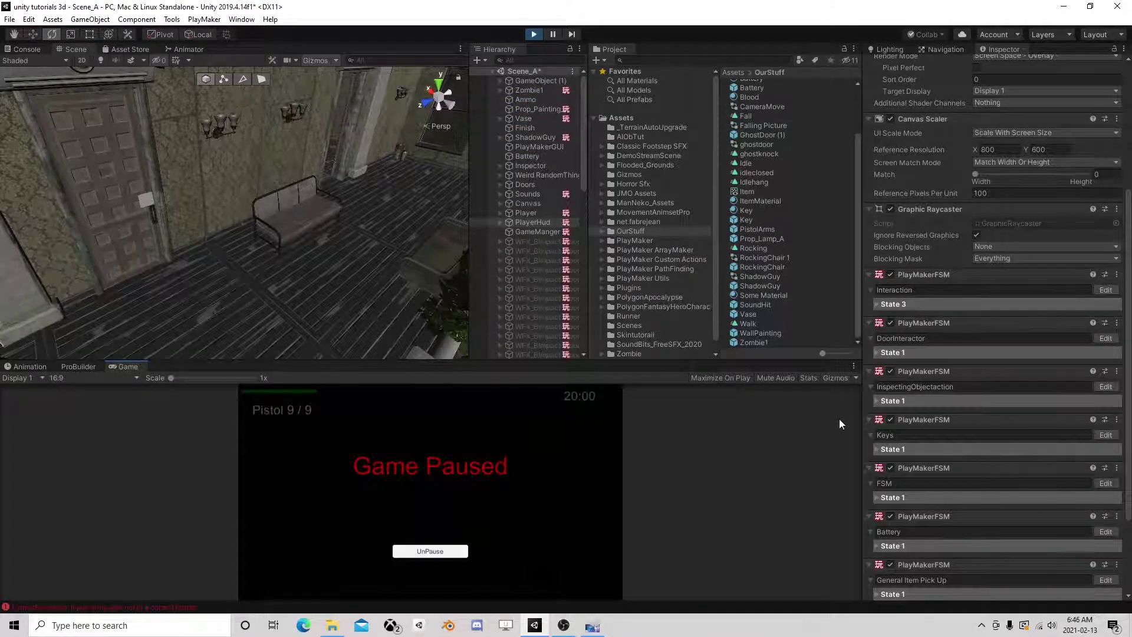
scroll(920, 431, down, 3)
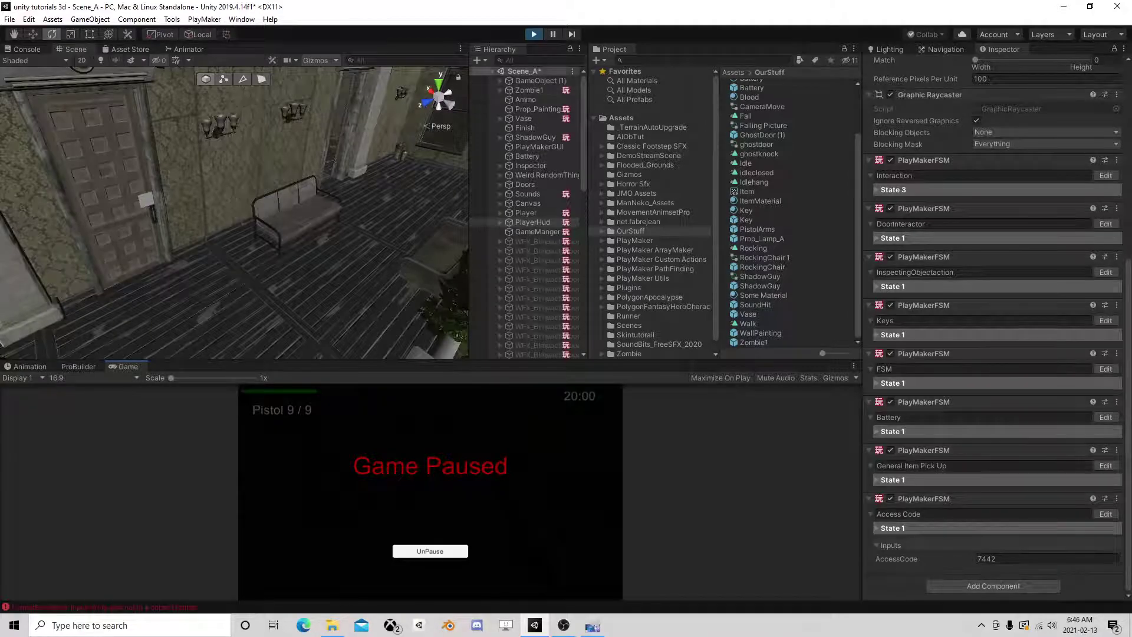
click(535, 35)
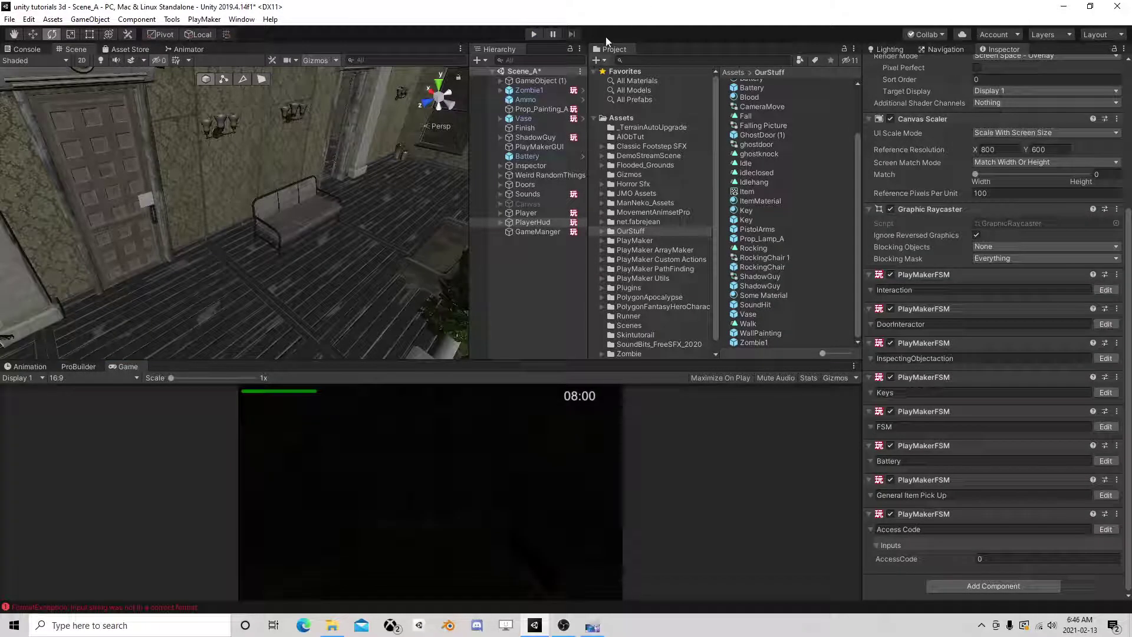
right_drag(157, 202, 306, 221)
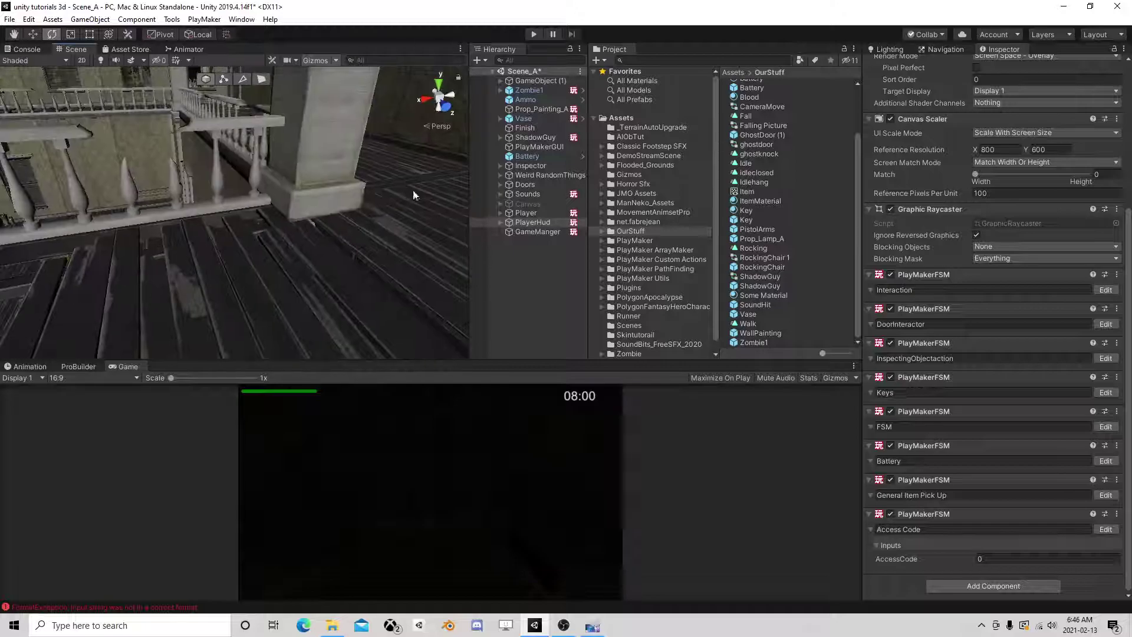
Open PlayerHud's FSM state machine in PlayMaker, via Interaction and DoorInteractor
right_drag(305, 221, 215, 210)
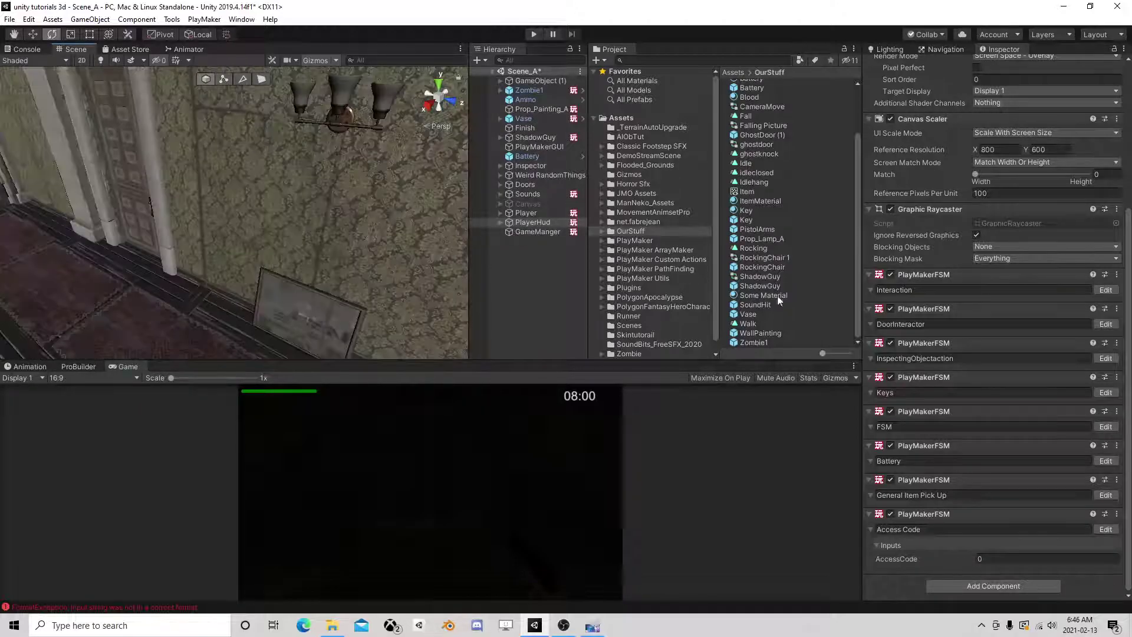
click(1105, 290)
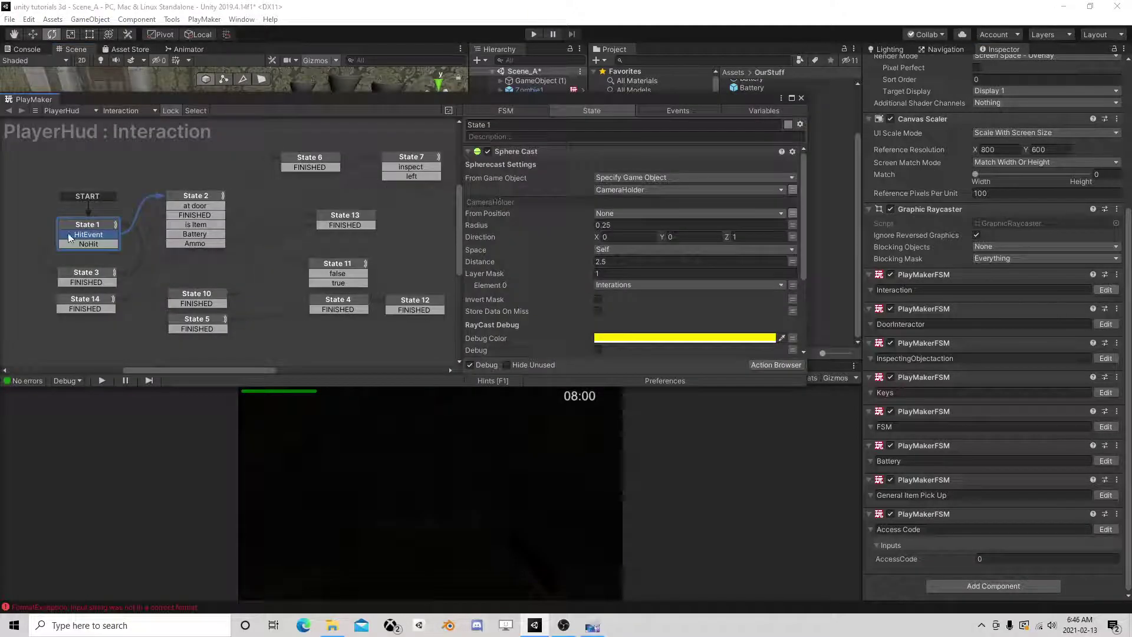
scroll(566, 257, down, 5)
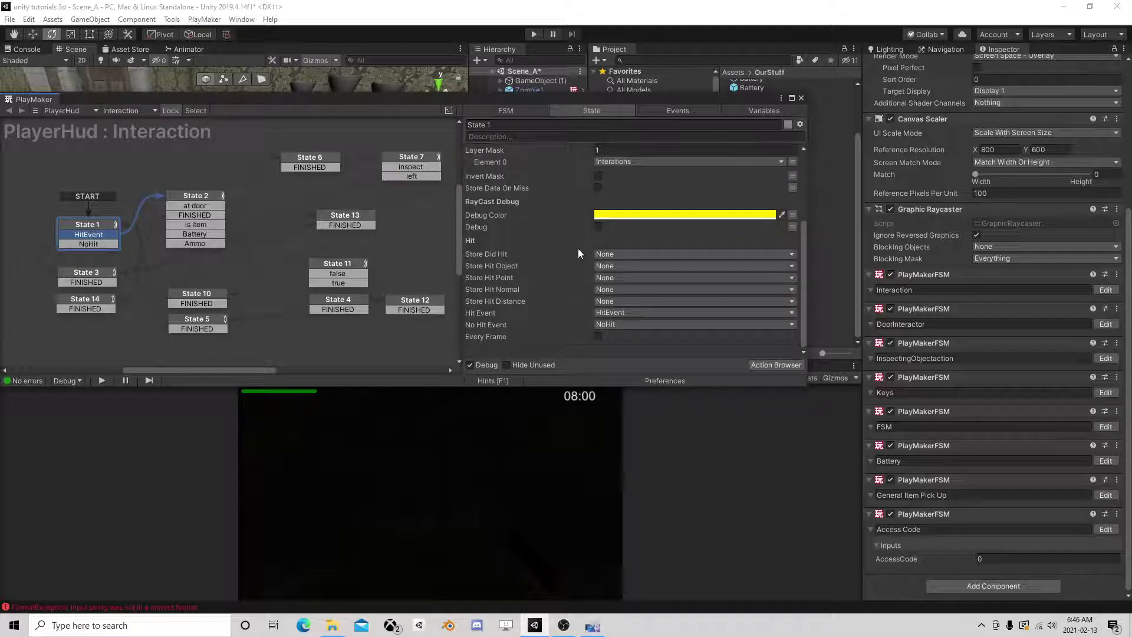
click(1105, 325)
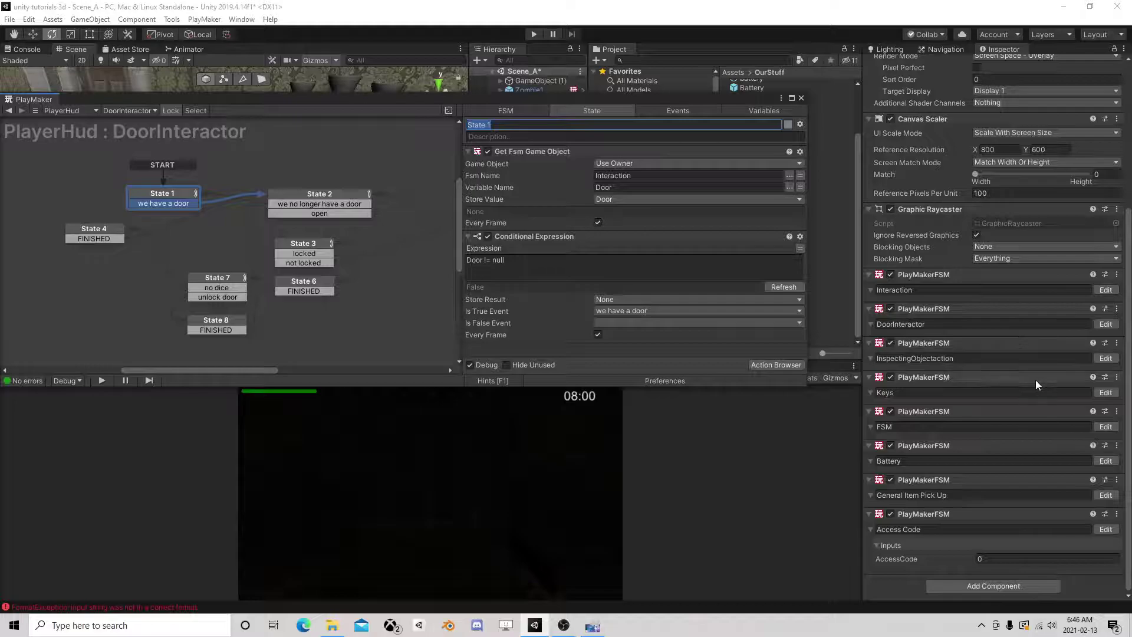
click(1105, 426)
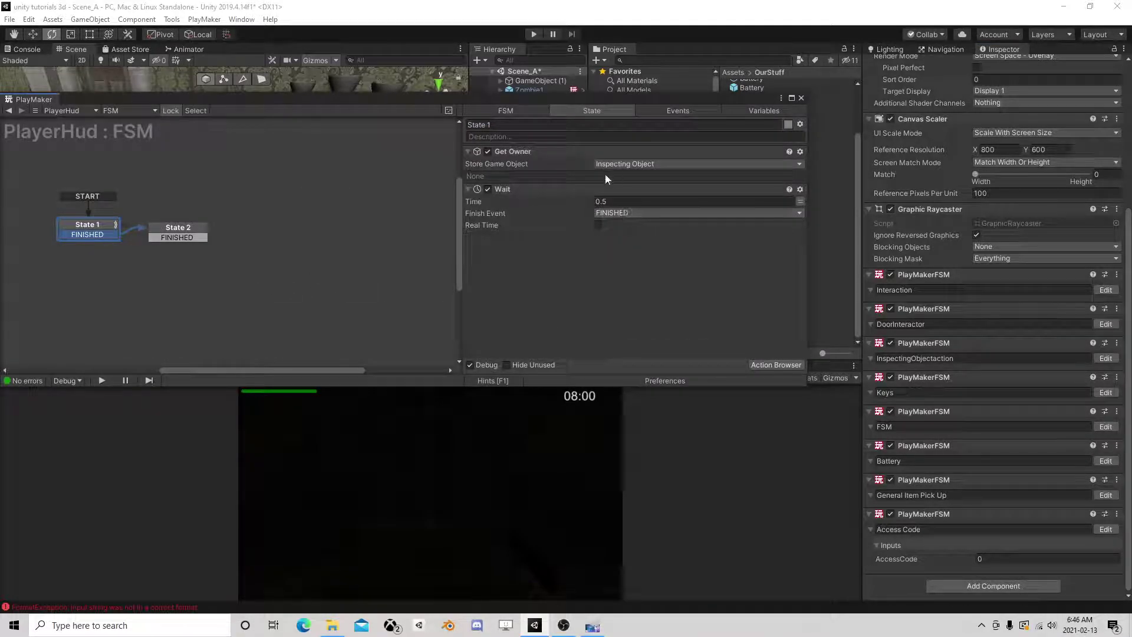
Review States 2 and 1 and the FSM's Inspecting Object variable
click(175, 232)
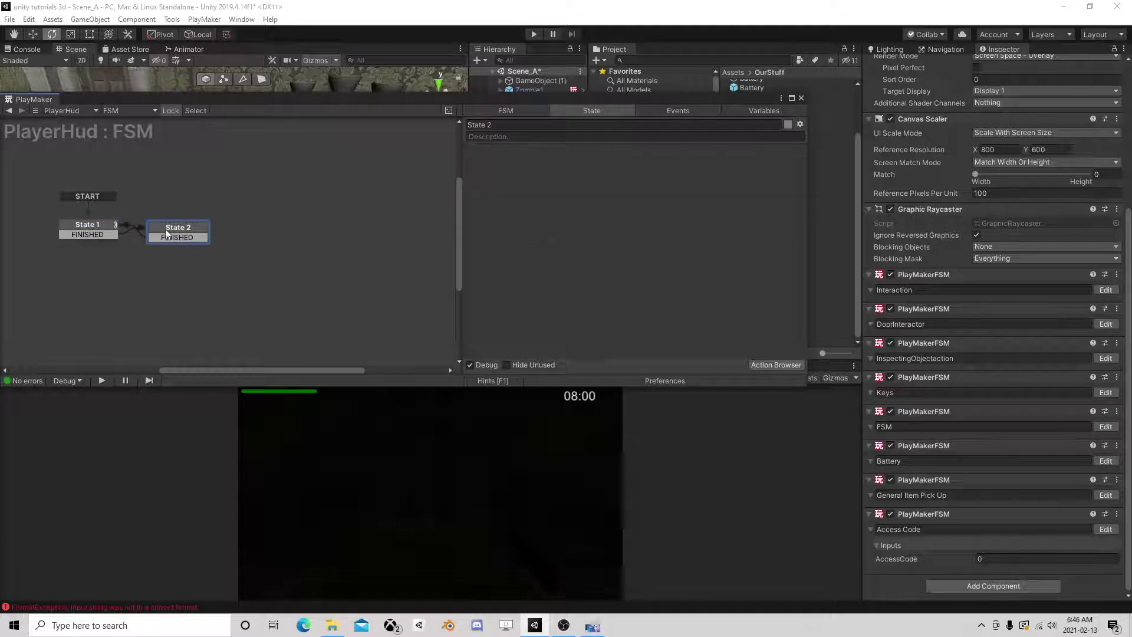
click(80, 227)
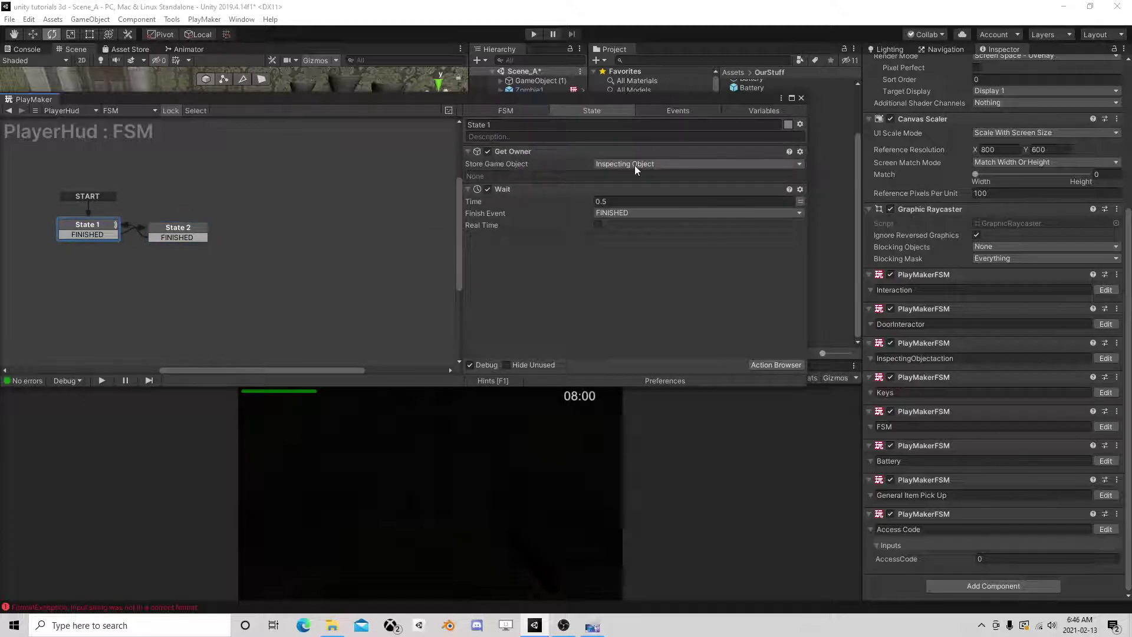
click(747, 114)
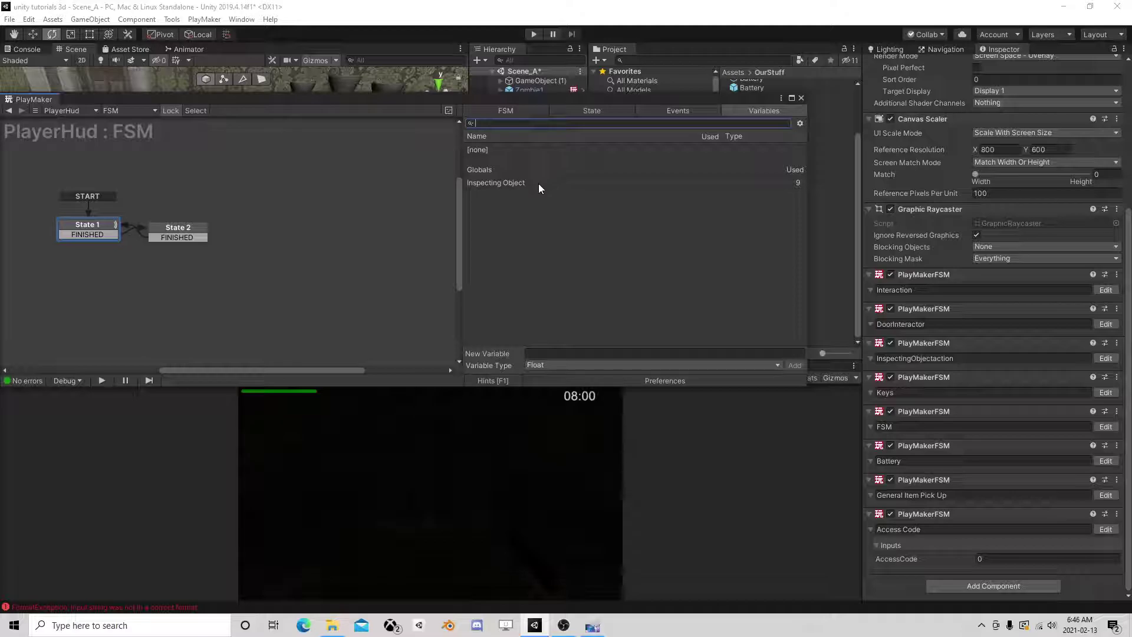
Close PlayMaker, select PlayerHud, and orbit down to the plank floor beside the chair
click(800, 98)
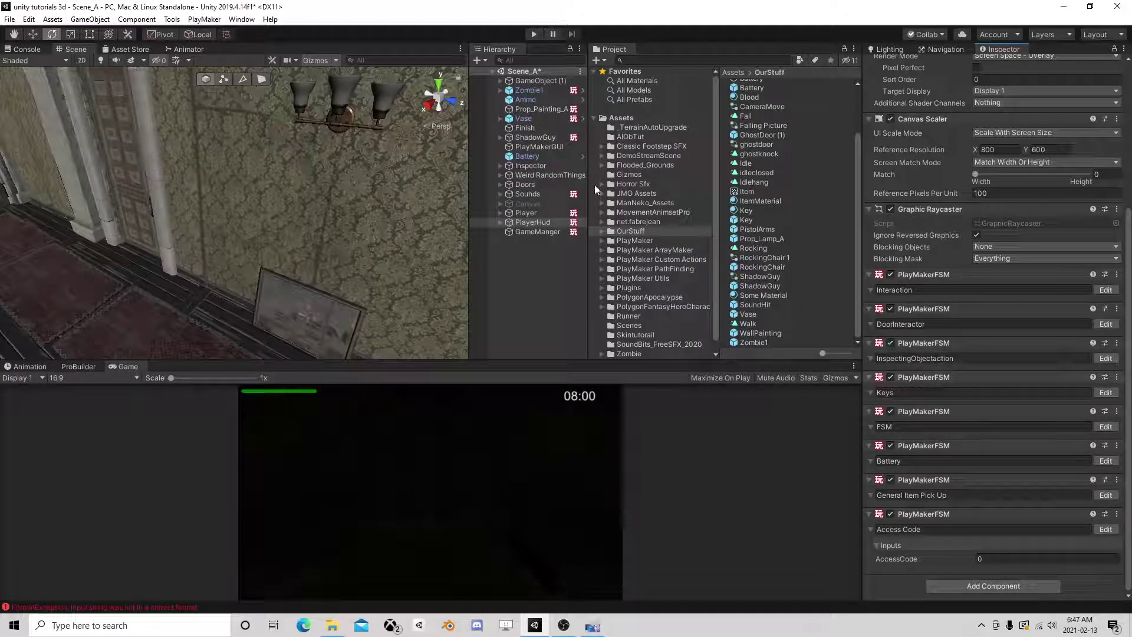
click(529, 222)
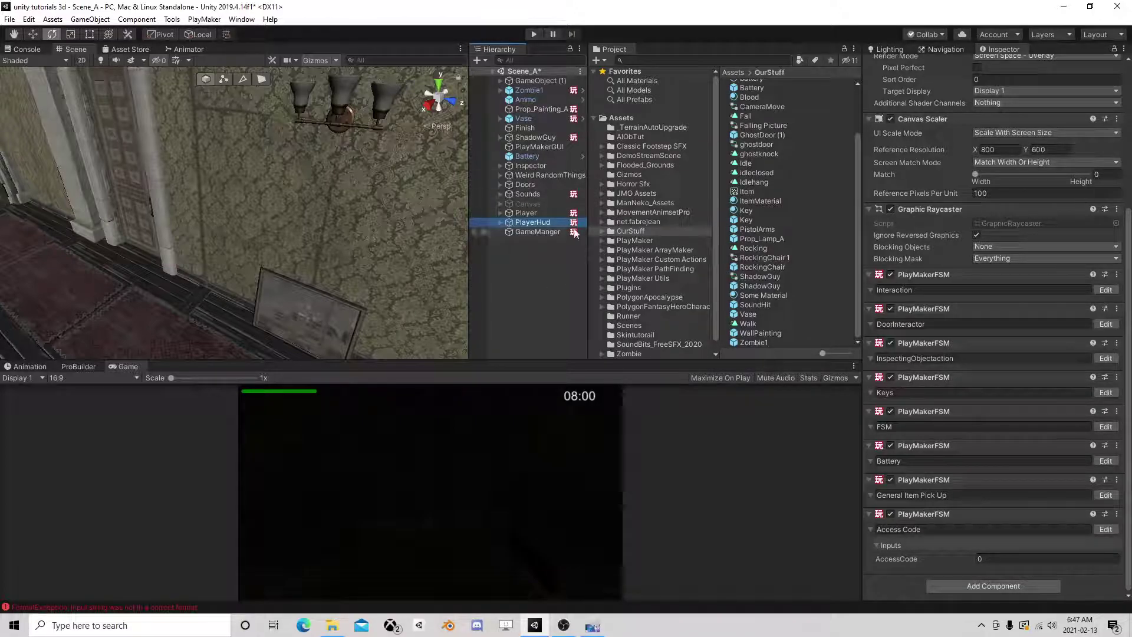
right_drag(319, 201, 191, 249)
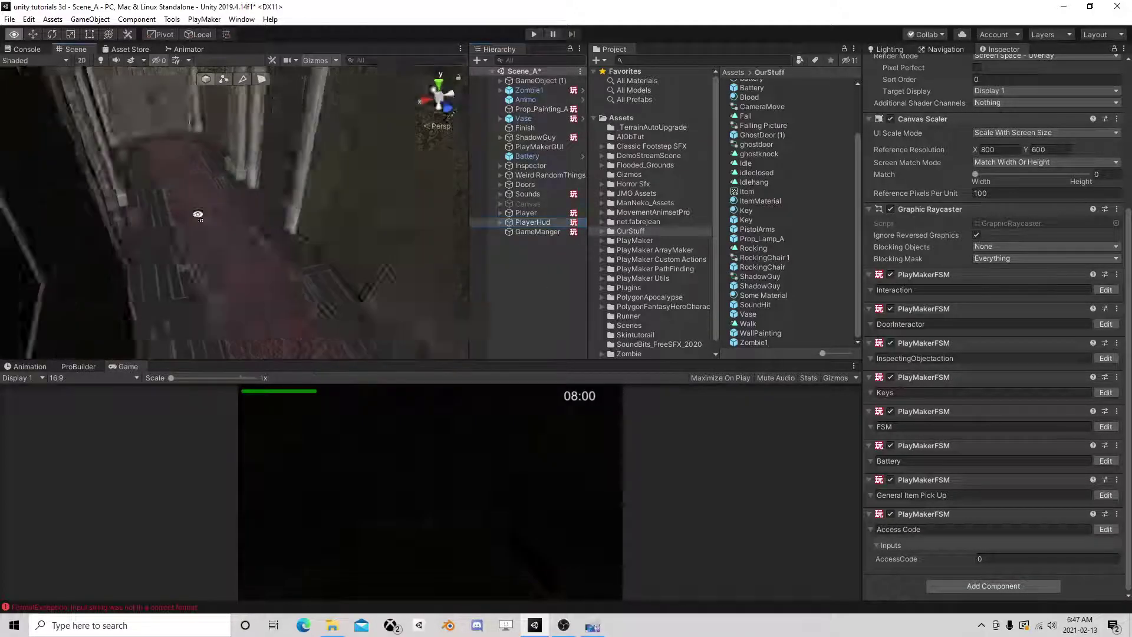
drag(191, 249, 267, 329)
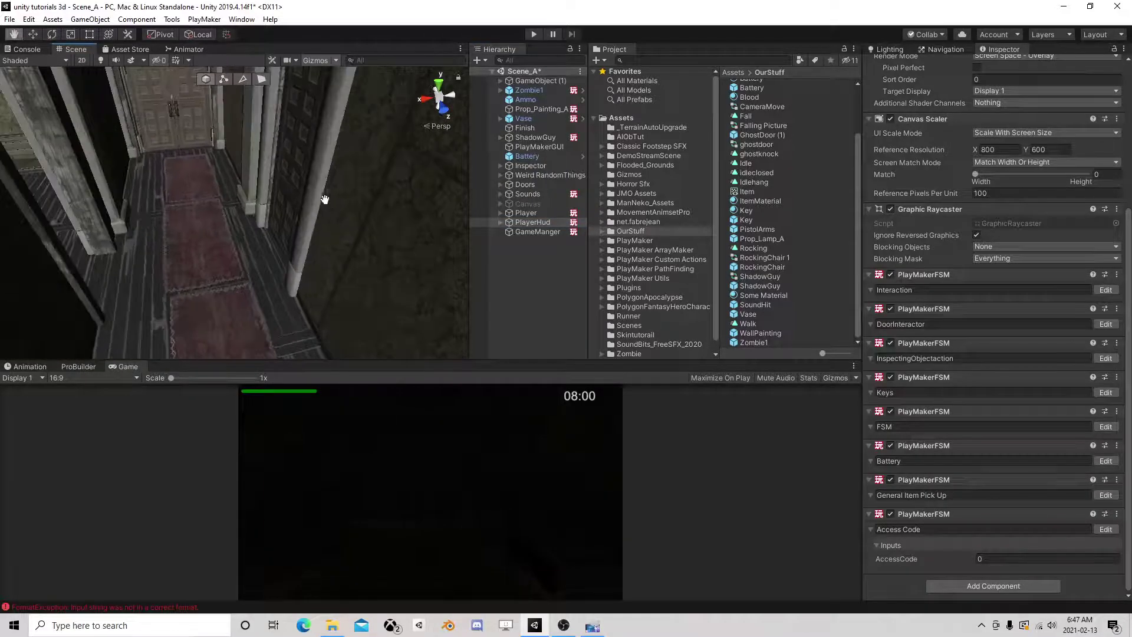
mouse_move(267, 329)
right_down()
mouse_move(138, 204)
mouse_move(171, 176)
right_up()
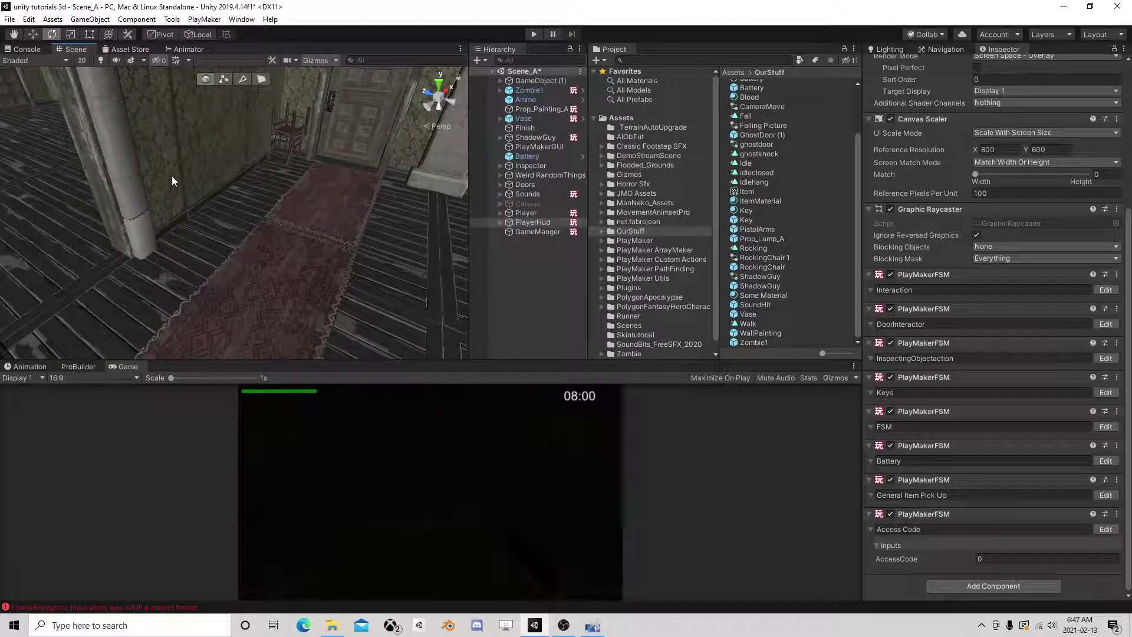
right_drag(204, 219, 324, 228)
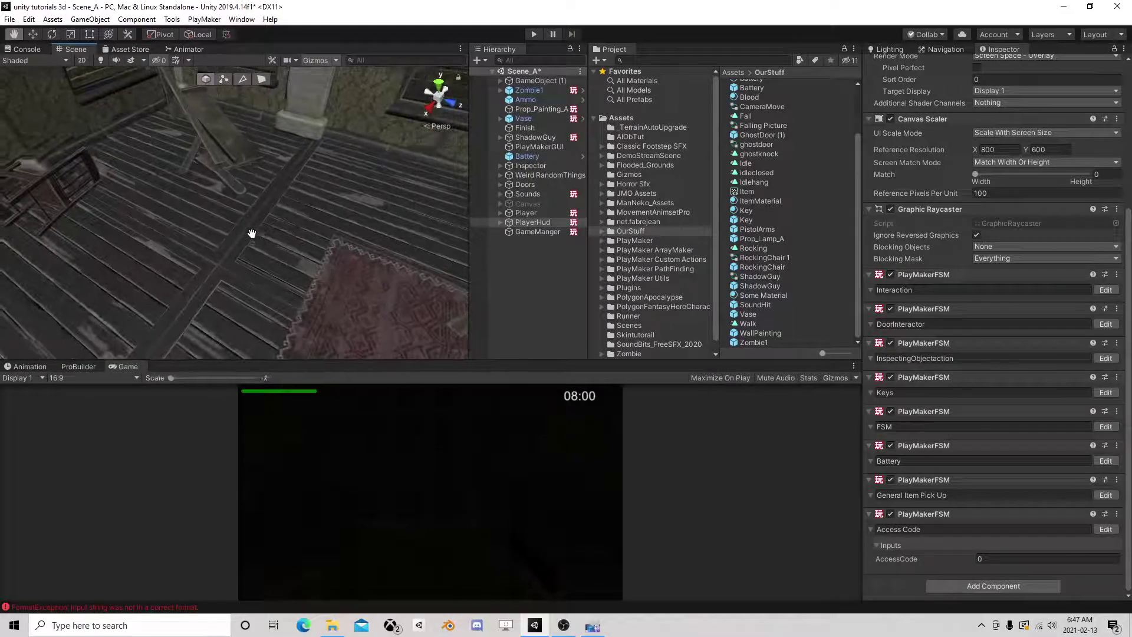
Create a new 3D Cube and raise it with the Move tool
click(90, 19)
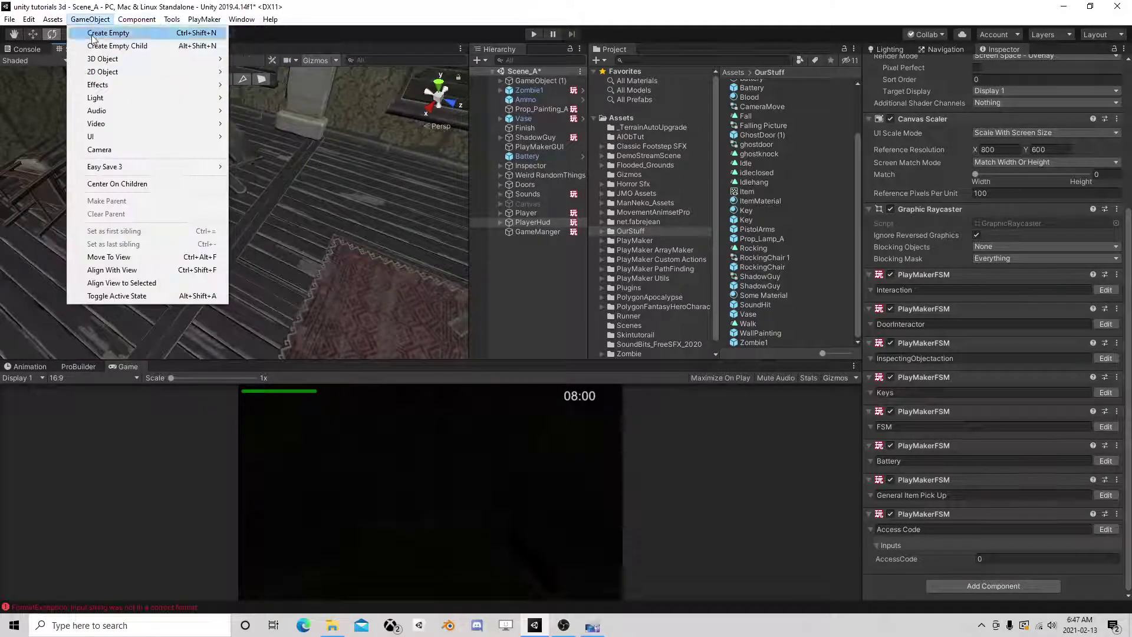
mouse_move(103, 59)
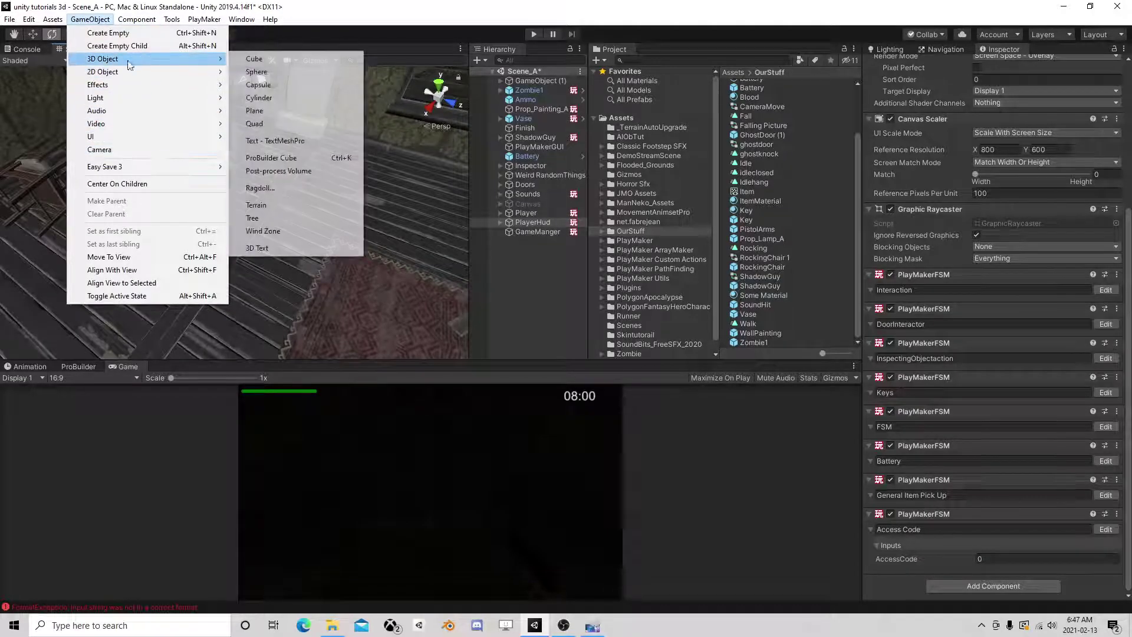
click(253, 59)
click(34, 33)
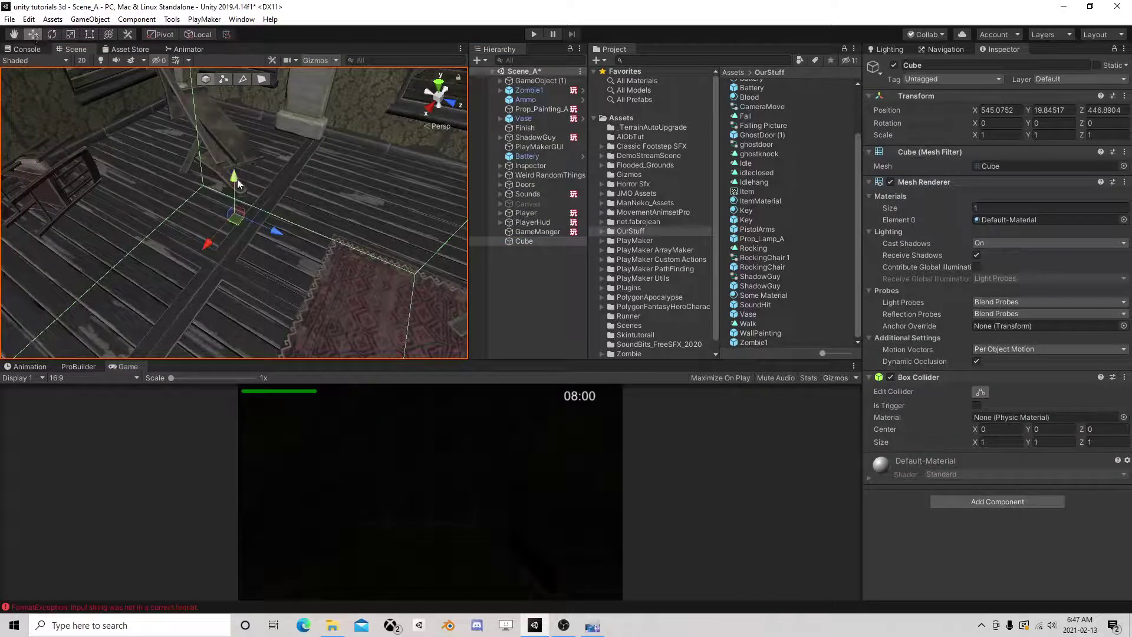
mouse_move(236, 178)
mouse_down()
mouse_move(232, 129)
mouse_move(228, 245)
mouse_up()
Scale the cube to 0.3 × 0.05 × 0.3 and slide the slab onto the floor
click(993, 134)
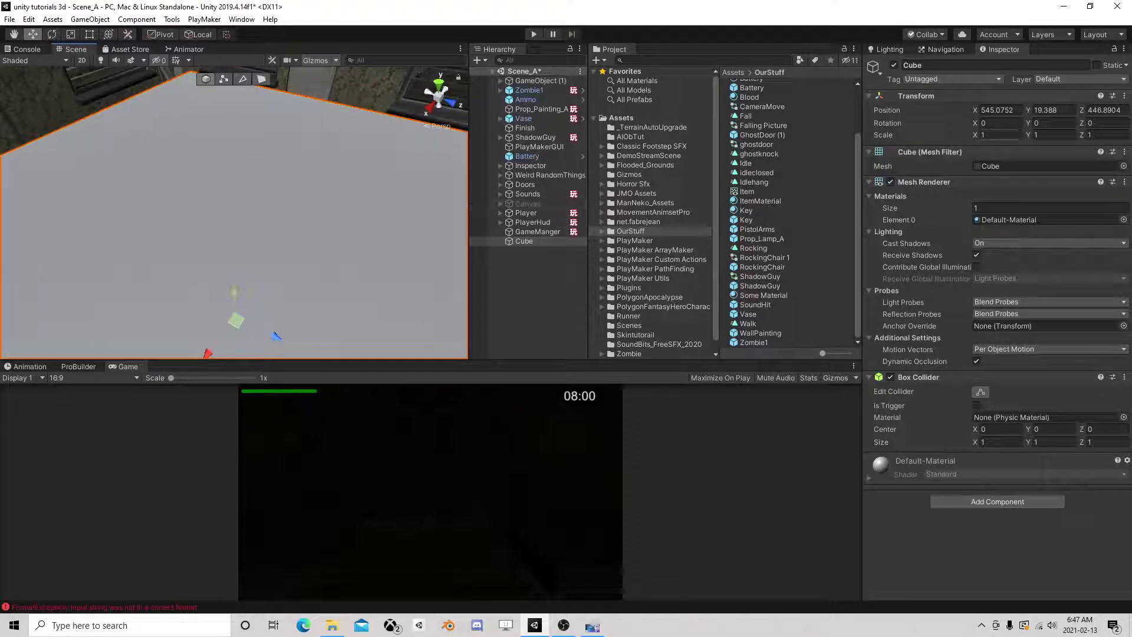
text(0.3)
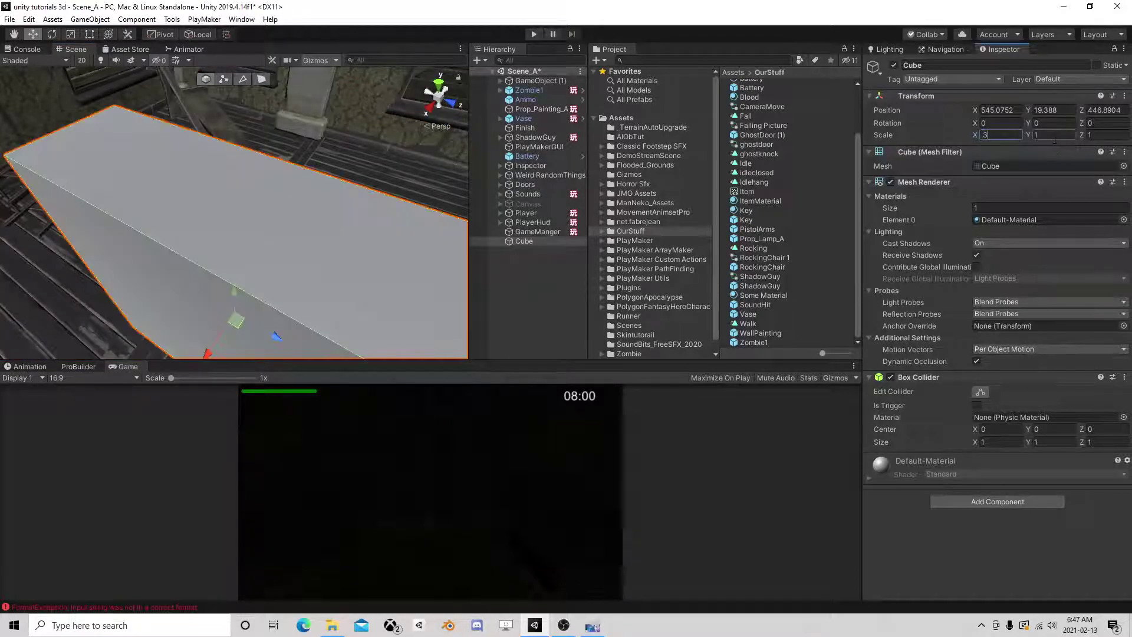
click(1054, 135)
text(0.1)
key(Tab)
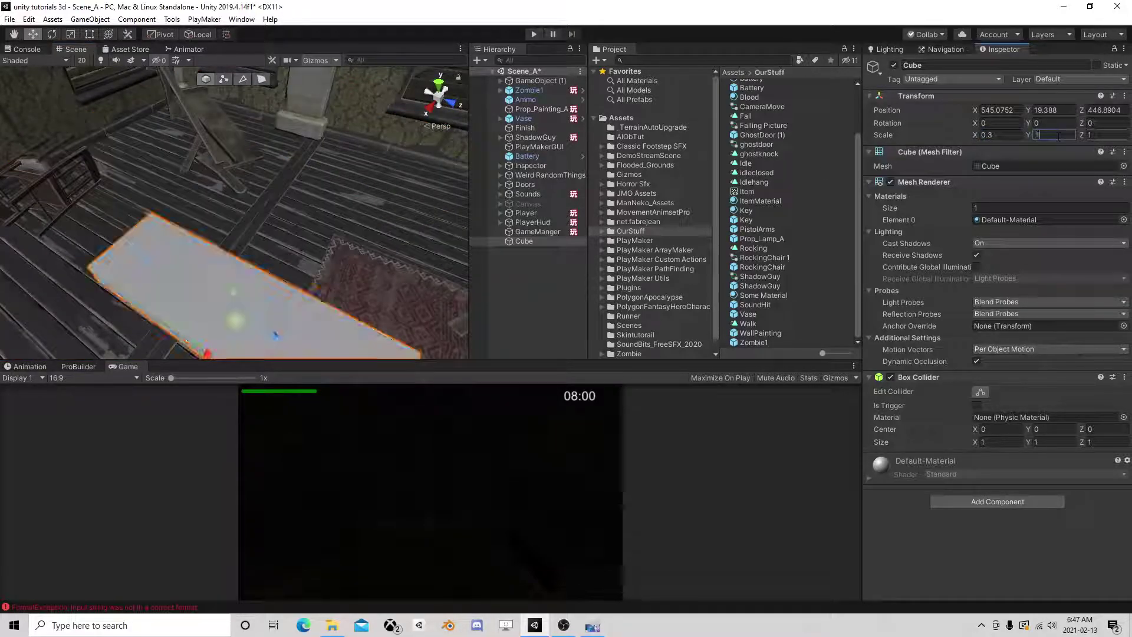
text(0.3)
drag(236, 320, 164, 202)
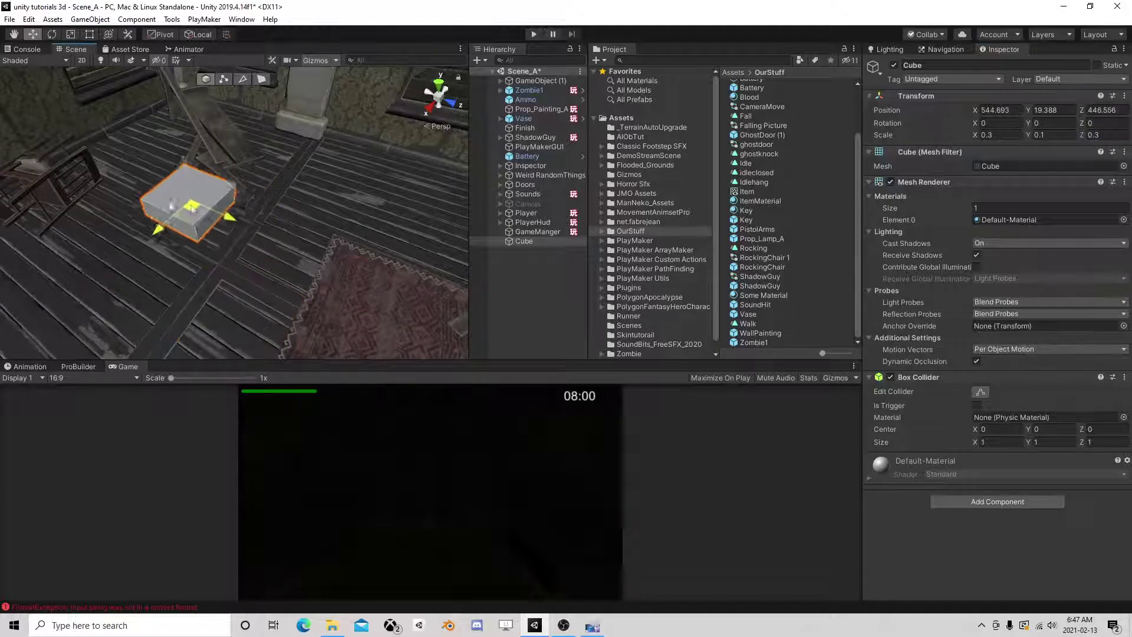
click(1054, 135)
text(.05)
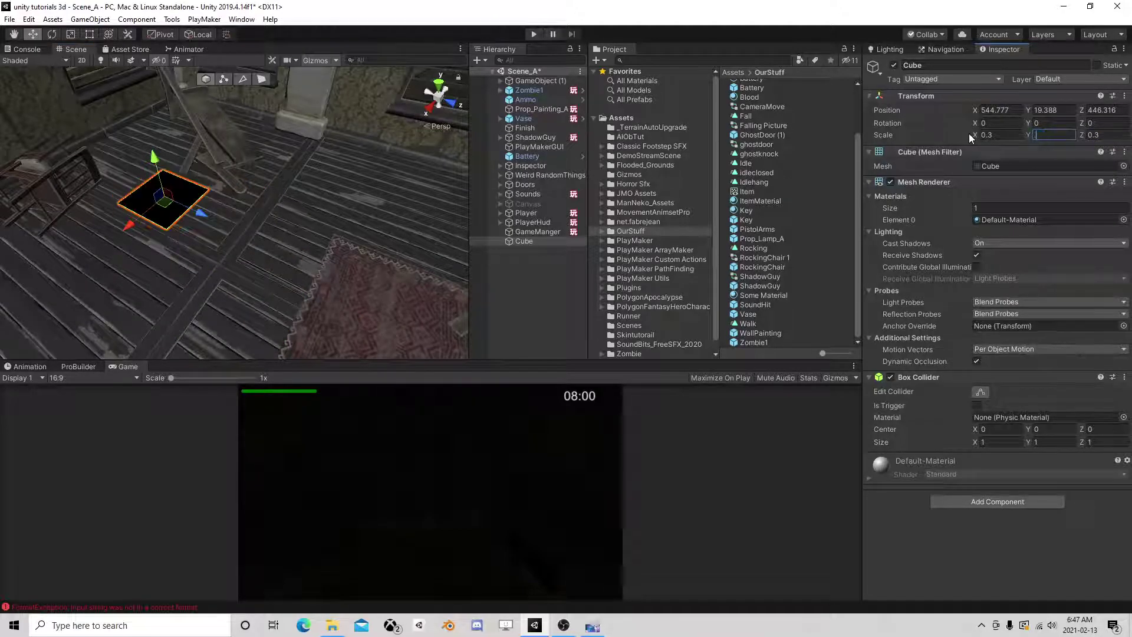
drag(165, 203, 241, 197)
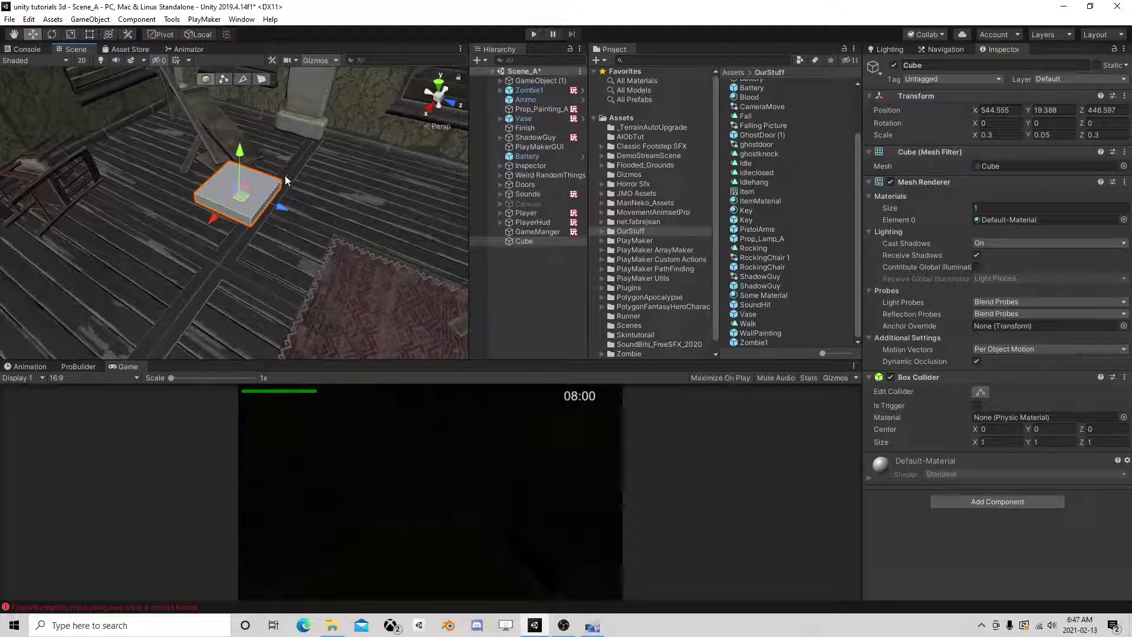
Duplicate the slab, tilt and raise the copy, and parent Cube (1) under Cube
key(ctrl+d)
mouse_move(282, 207)
mouse_down()
mouse_move(342, 231)
mouse_move(287, 173)
mouse_up()
key(e)
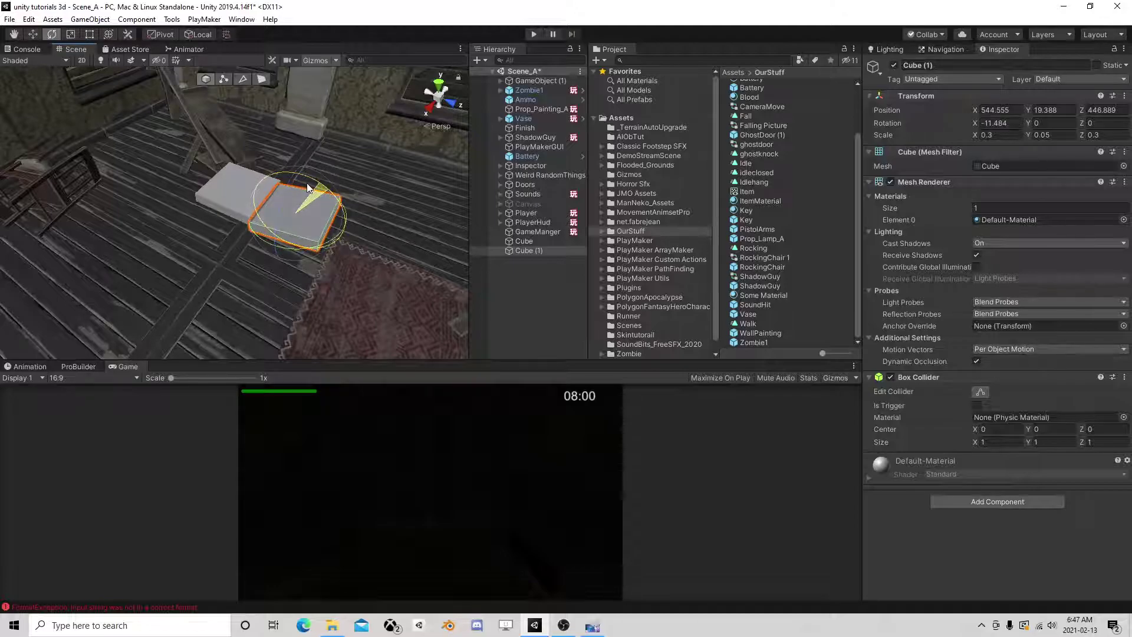
click(32, 34)
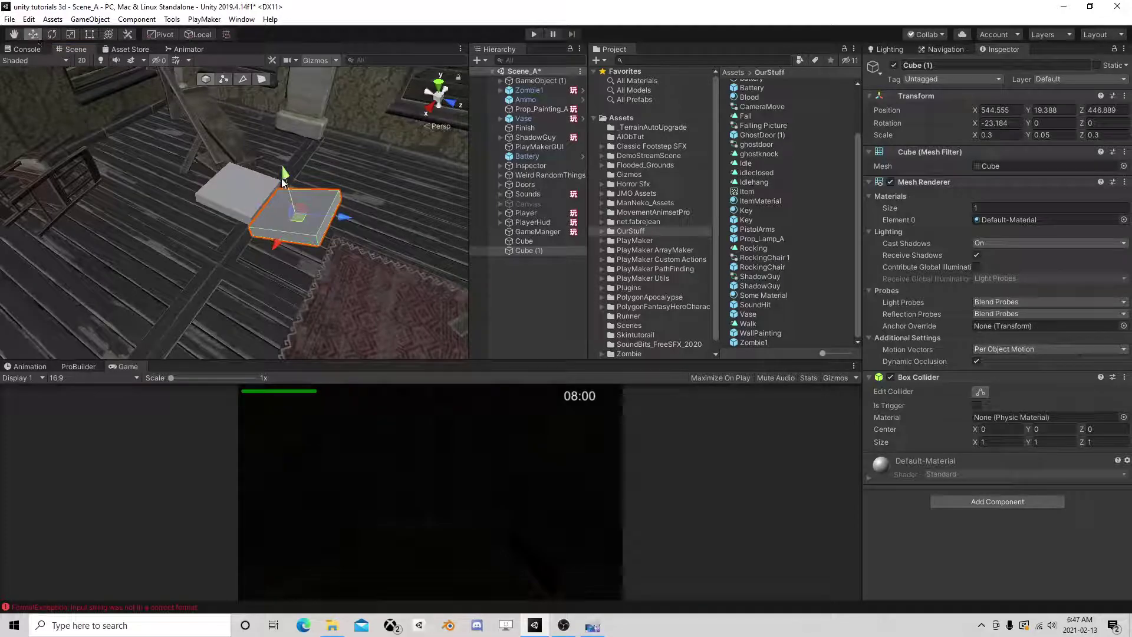
drag(285, 180, 283, 174)
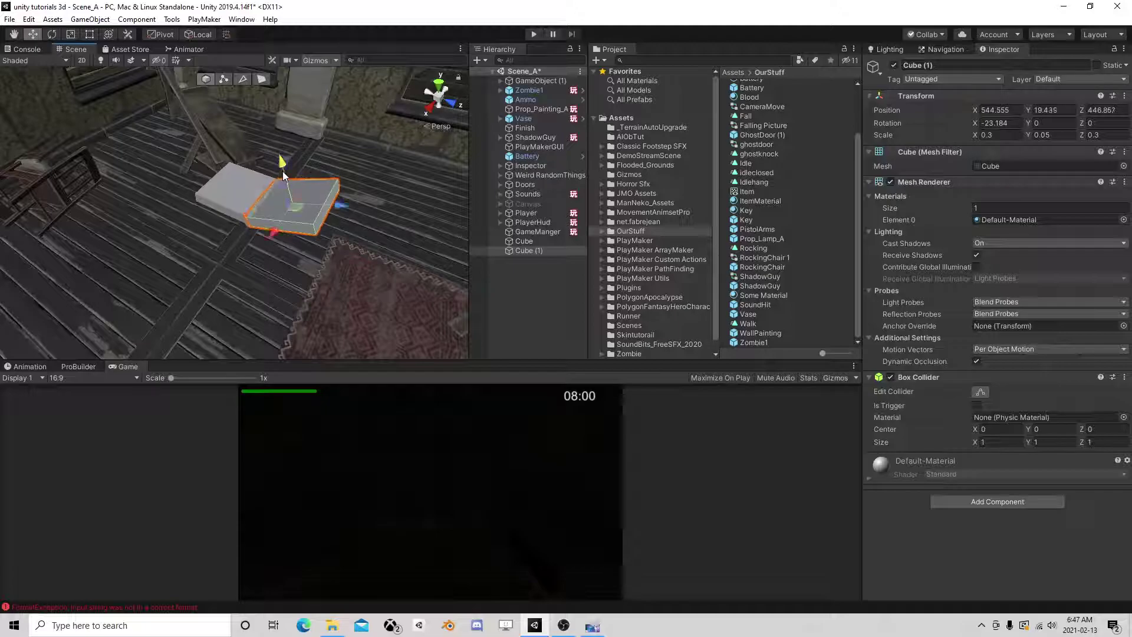
drag(526, 243, 526, 242)
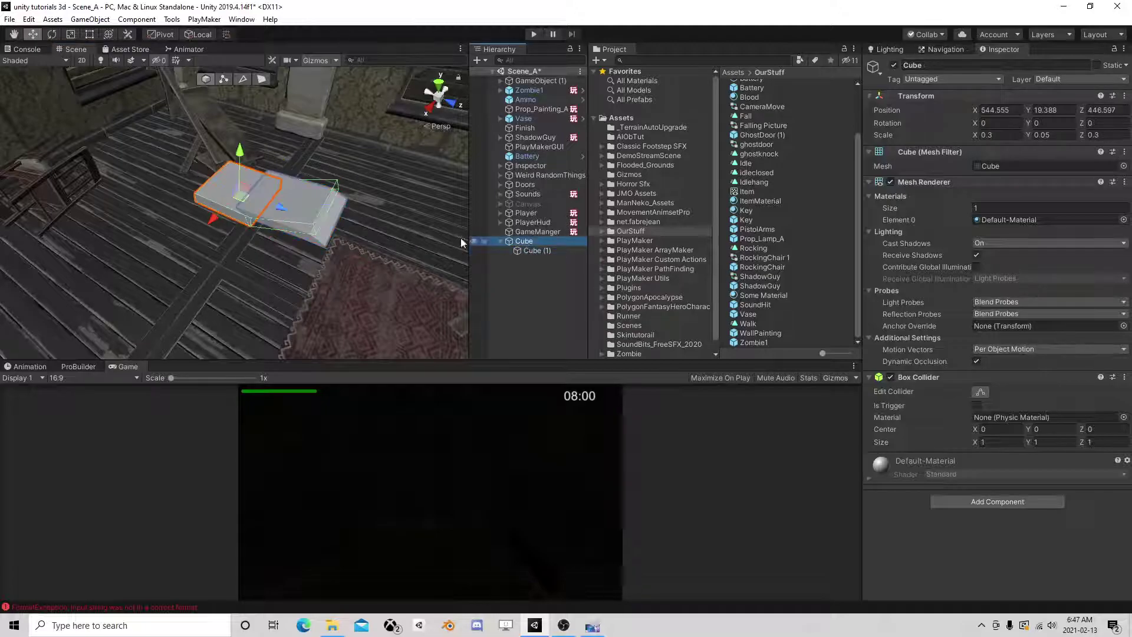
Undo the accidental cube moves and the parenting of Cube (1) under Cube
drag(246, 199, 166, 173)
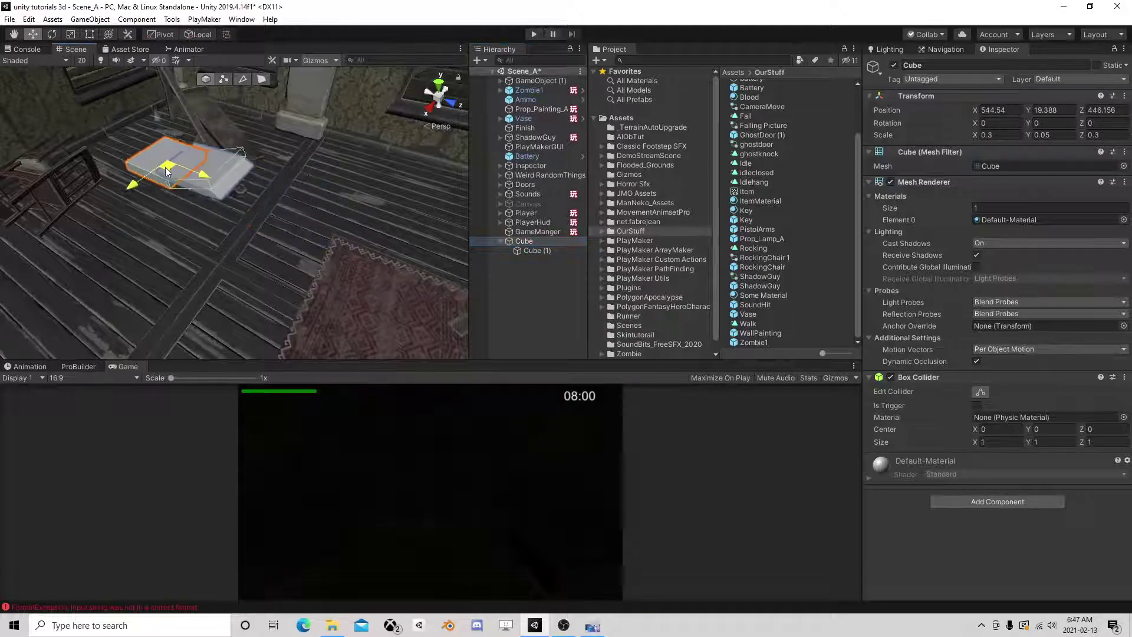
click(28, 19)
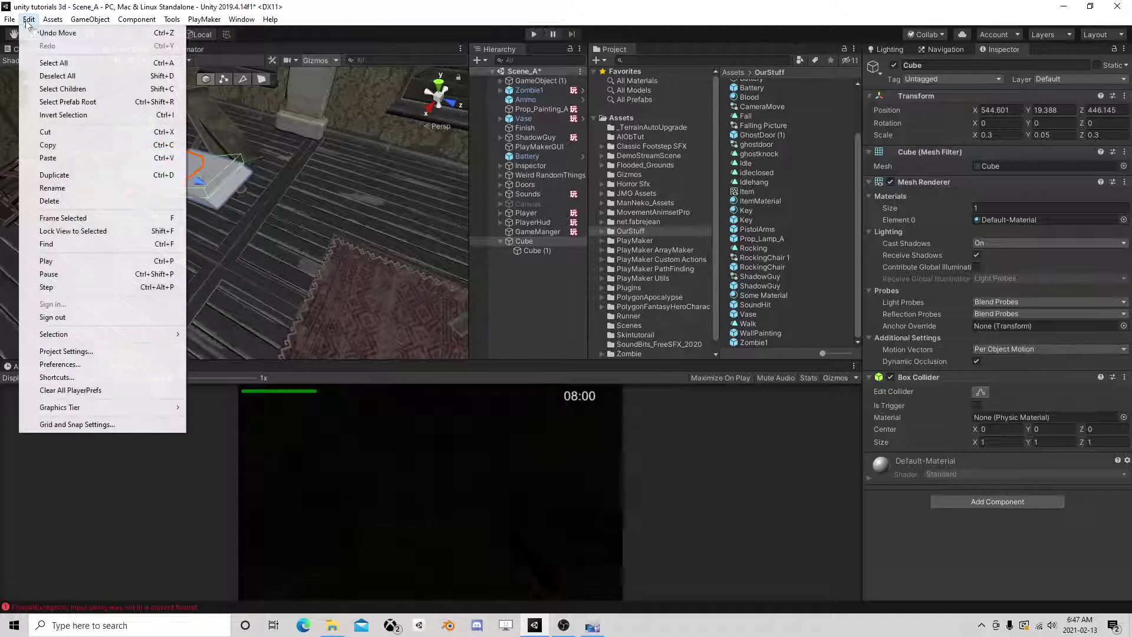
click(65, 33)
click(28, 19)
click(38, 37)
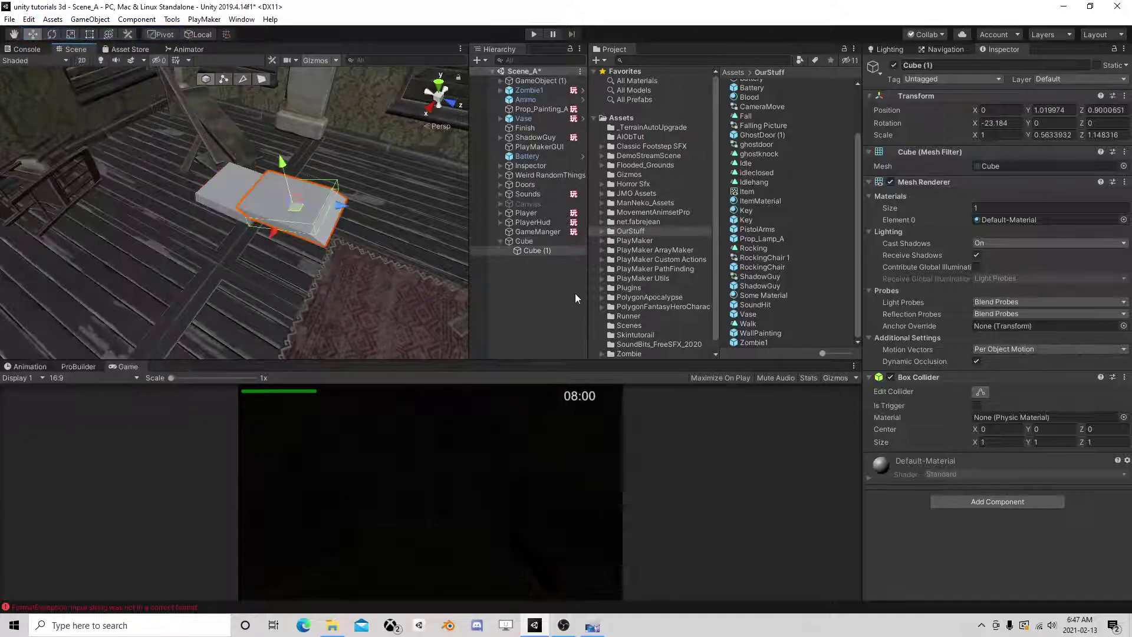
click(28, 19)
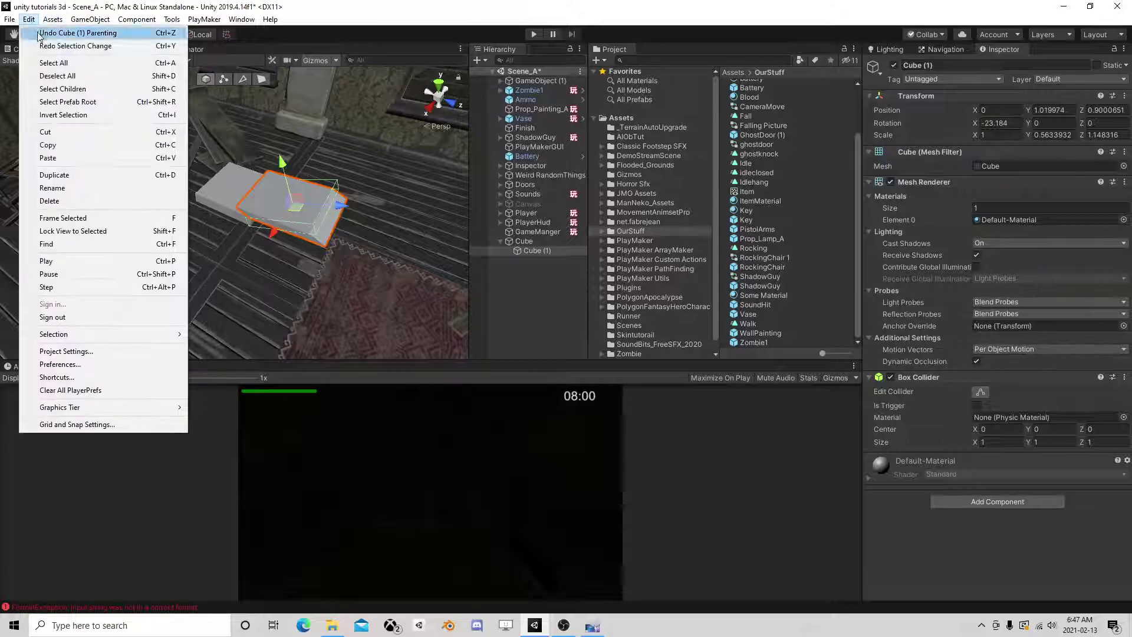
click(41, 33)
Create an empty GameObject and group Cube and Cube (1) inside it
right_click(525, 259)
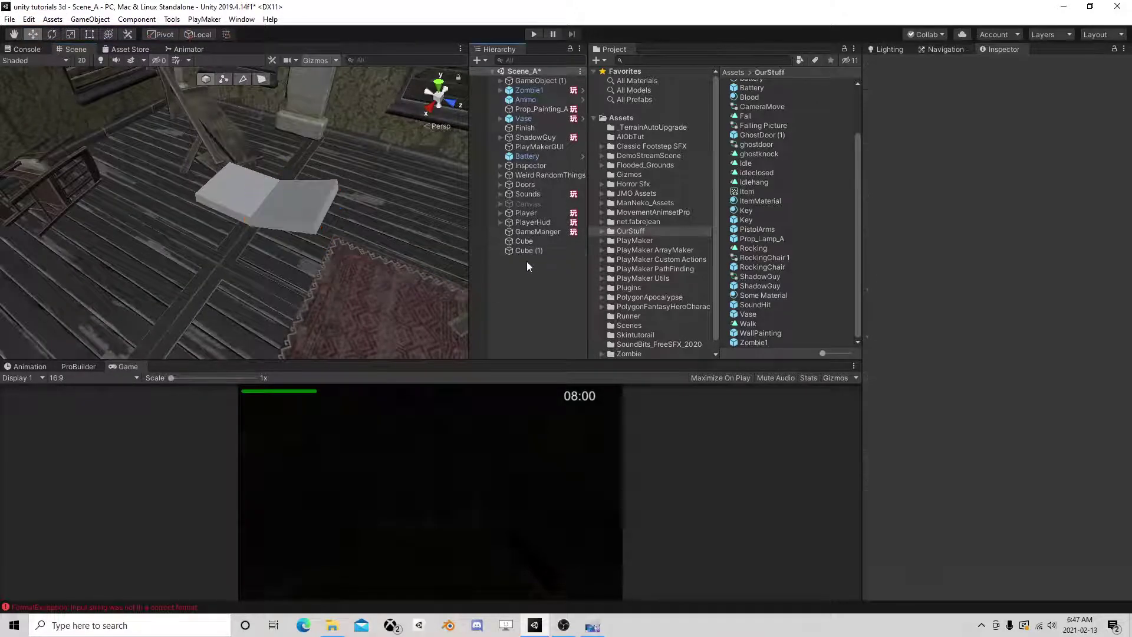
click(548, 363)
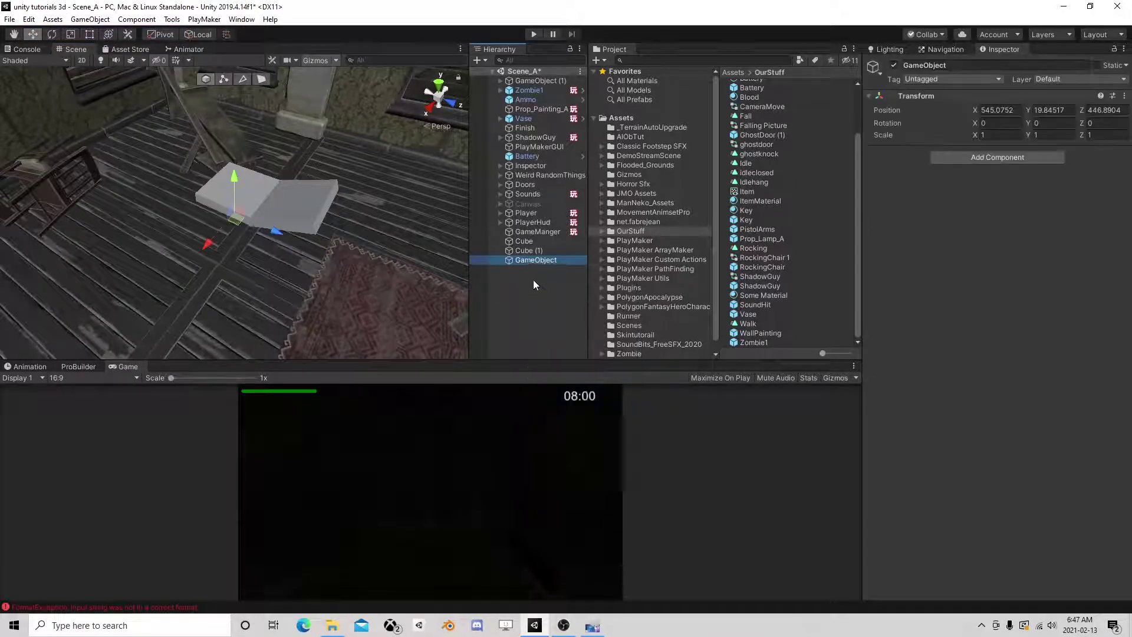
click(528, 250)
ctrl+click(529, 242)
mouse_move(529, 243)
mouse_down()
mouse_move(545, 257)
mouse_move(535, 251)
mouse_up()
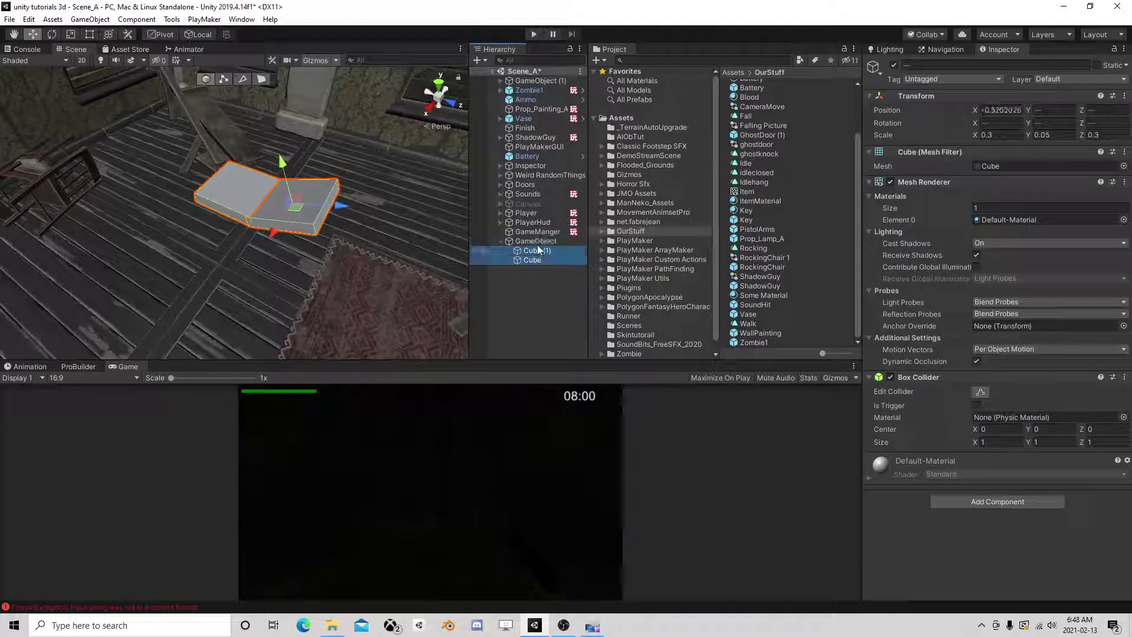
click(504, 243)
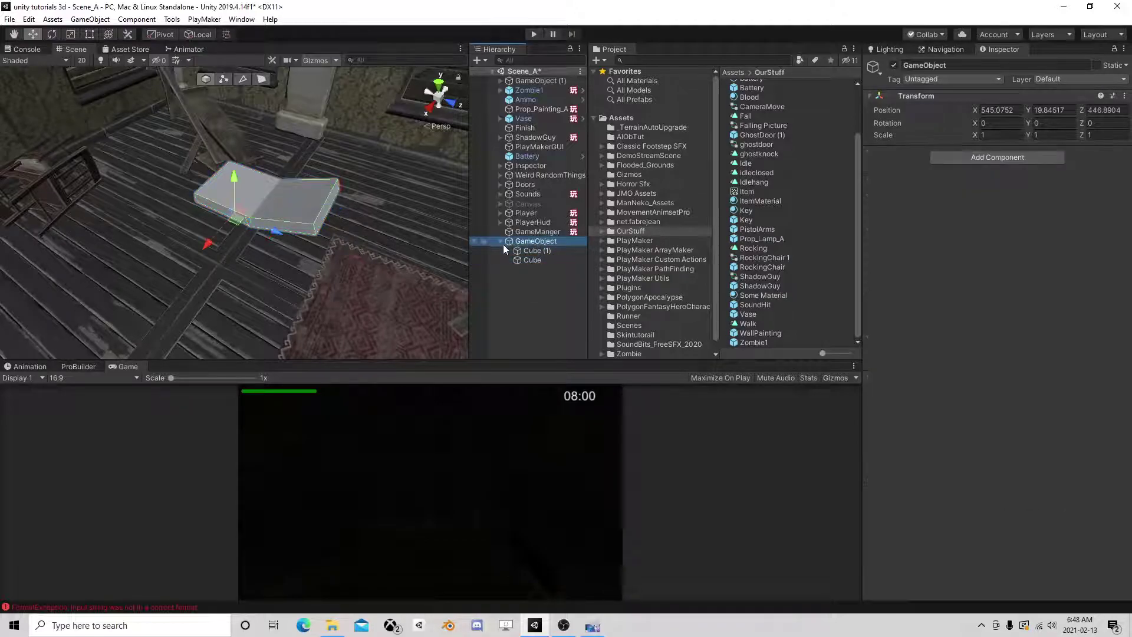
Rotate the group to 9.559 X, -4.418 Z and move it beside the chair
click(52, 34)
mouse_move(274, 236)
mouse_down()
mouse_move(268, 204)
mouse_move(231, 201)
mouse_move(212, 297)
mouse_move(219, 345)
mouse_up()
click(33, 34)
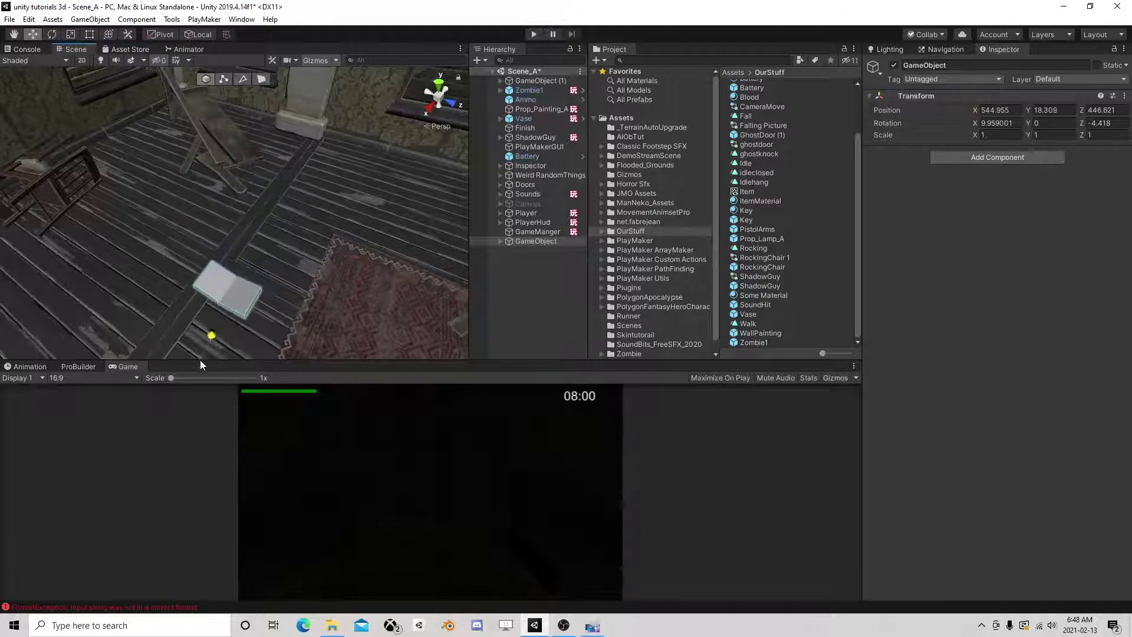
middle_drag(213, 349, 246, 254)
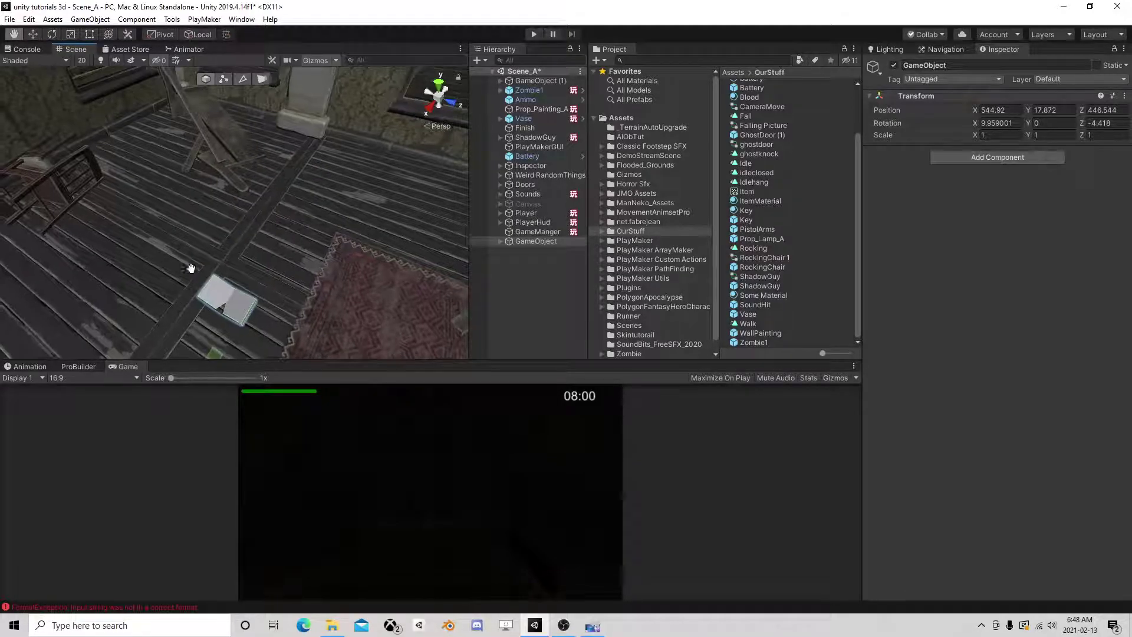
drag(246, 254, 131, 196)
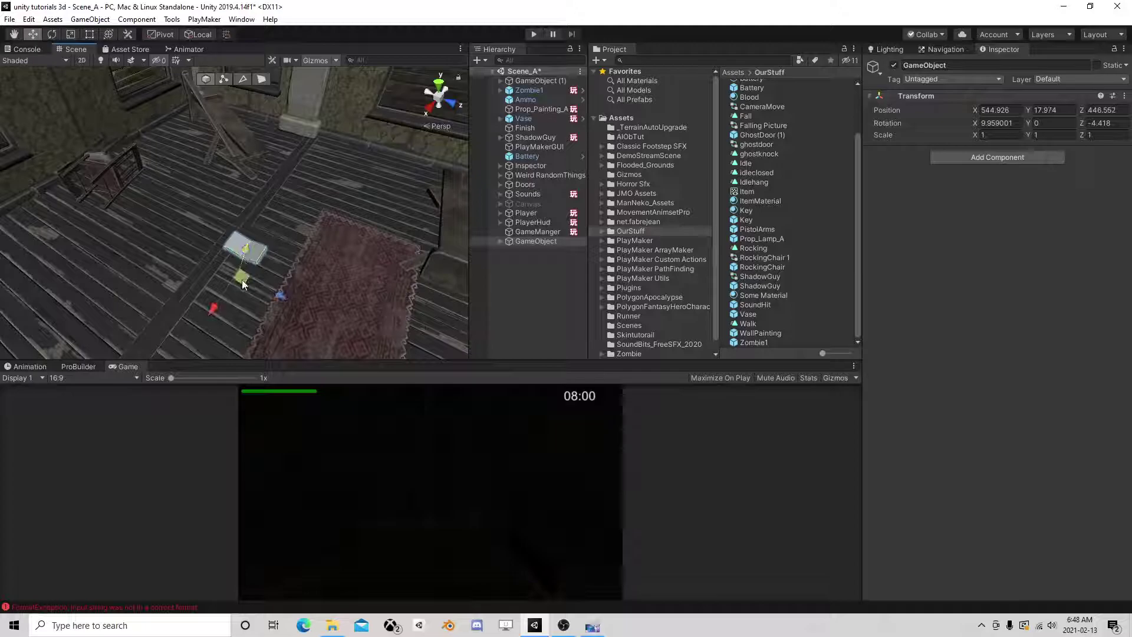
Tilt the grouped prop to rotation 5.618, -35.165, -9.34 and nudge it right
click(52, 33)
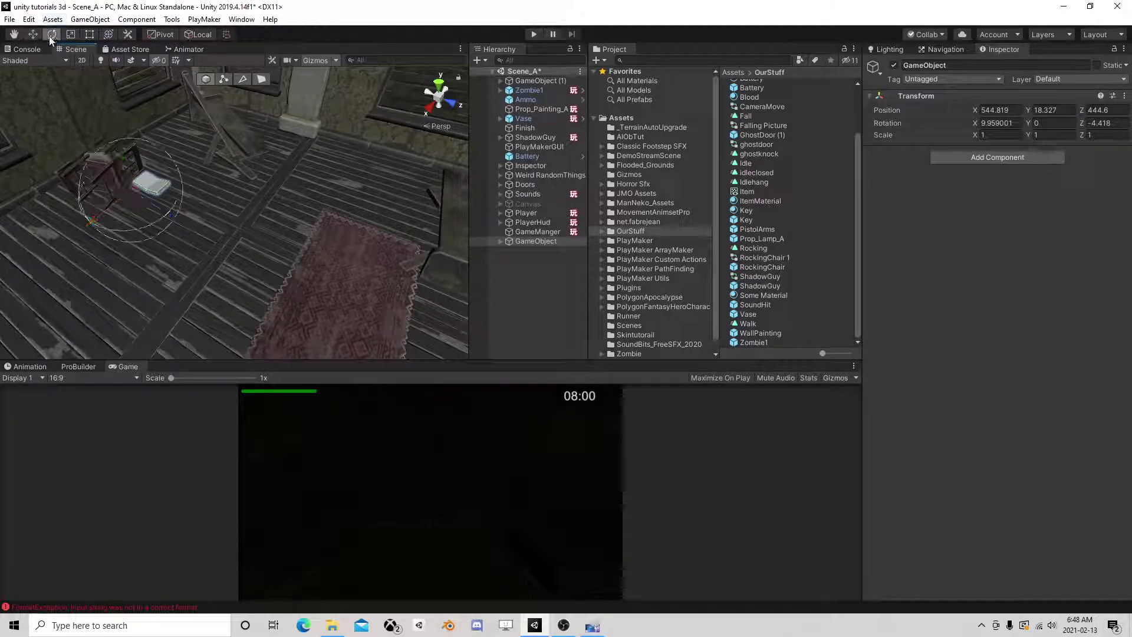
drag(138, 221, 212, 236)
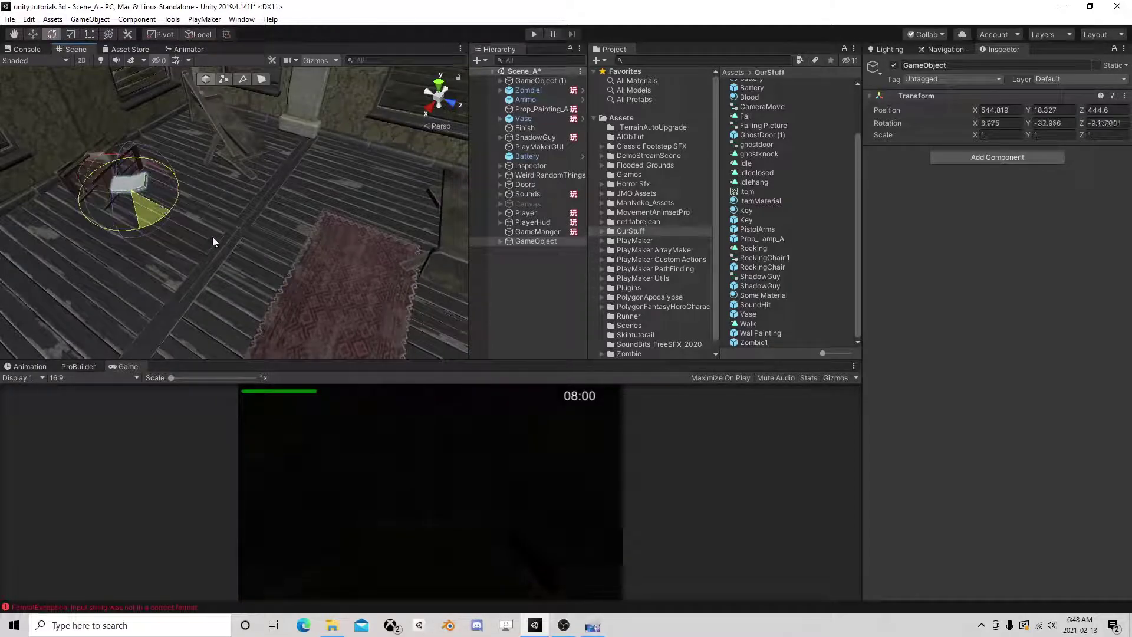
click(32, 33)
drag(132, 201, 147, 203)
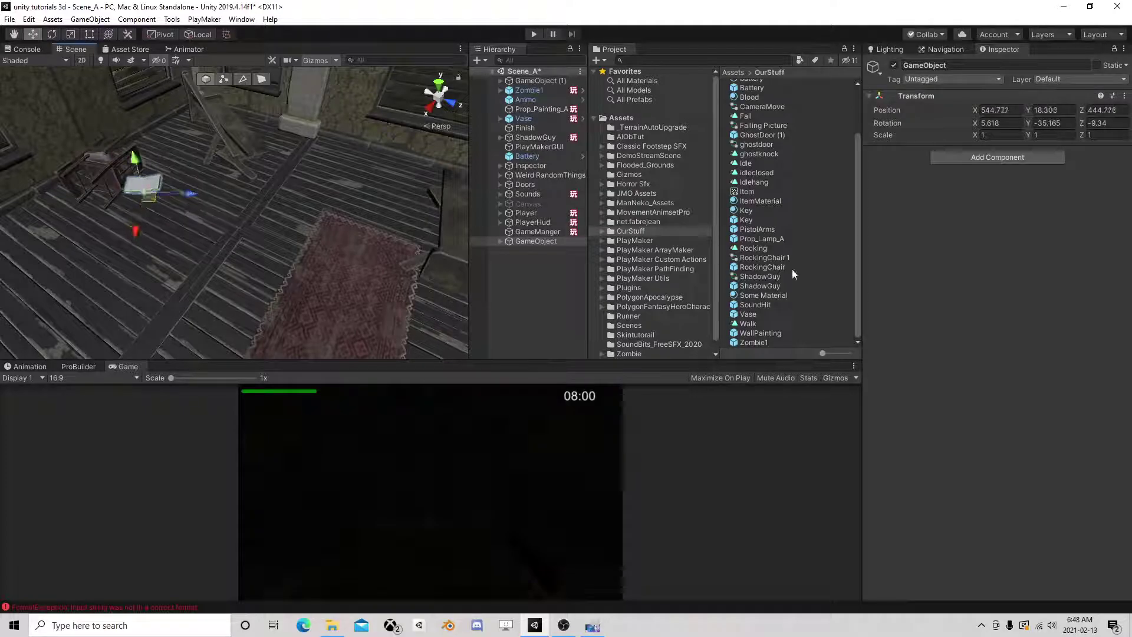
Add a PlayMakerFSM component named FSM to the grouped GameObject
click(537, 241)
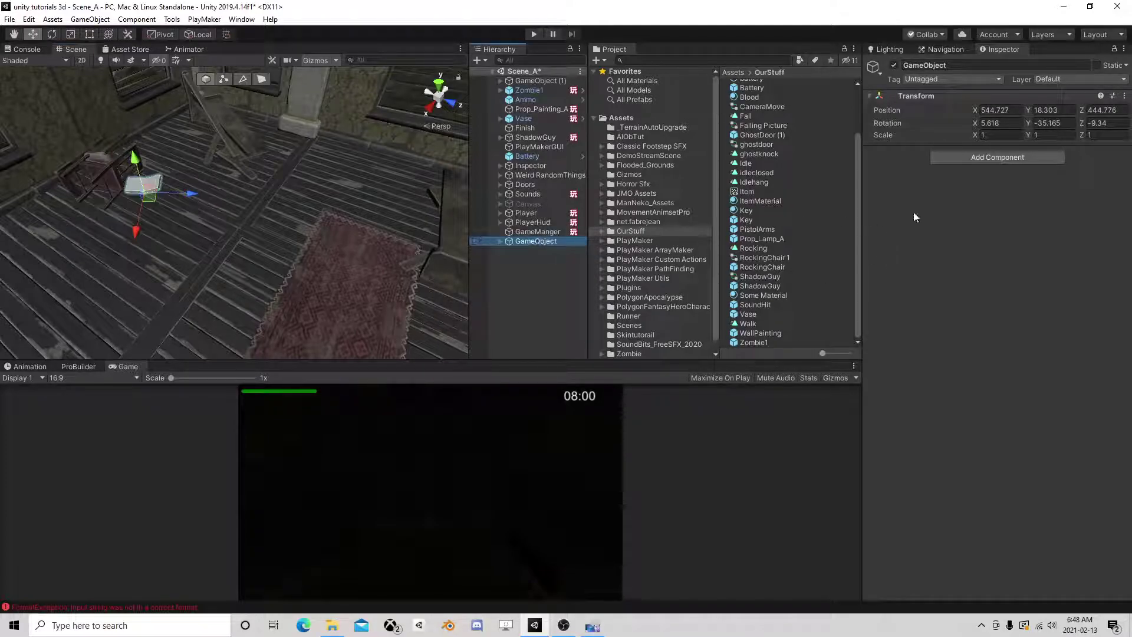
click(1004, 157)
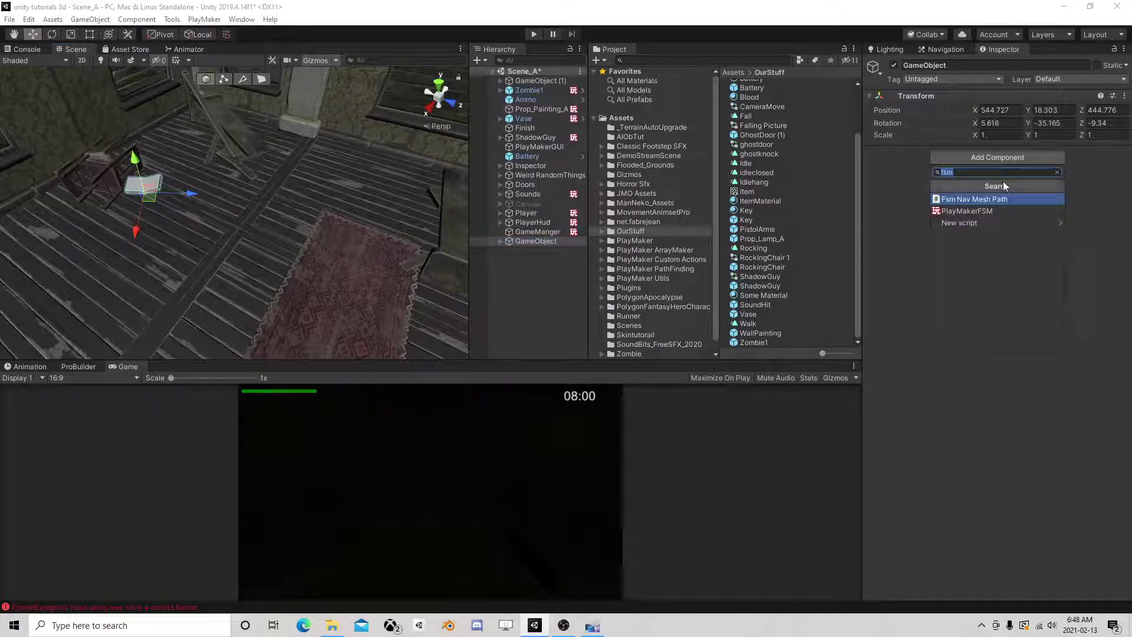
click(985, 204)
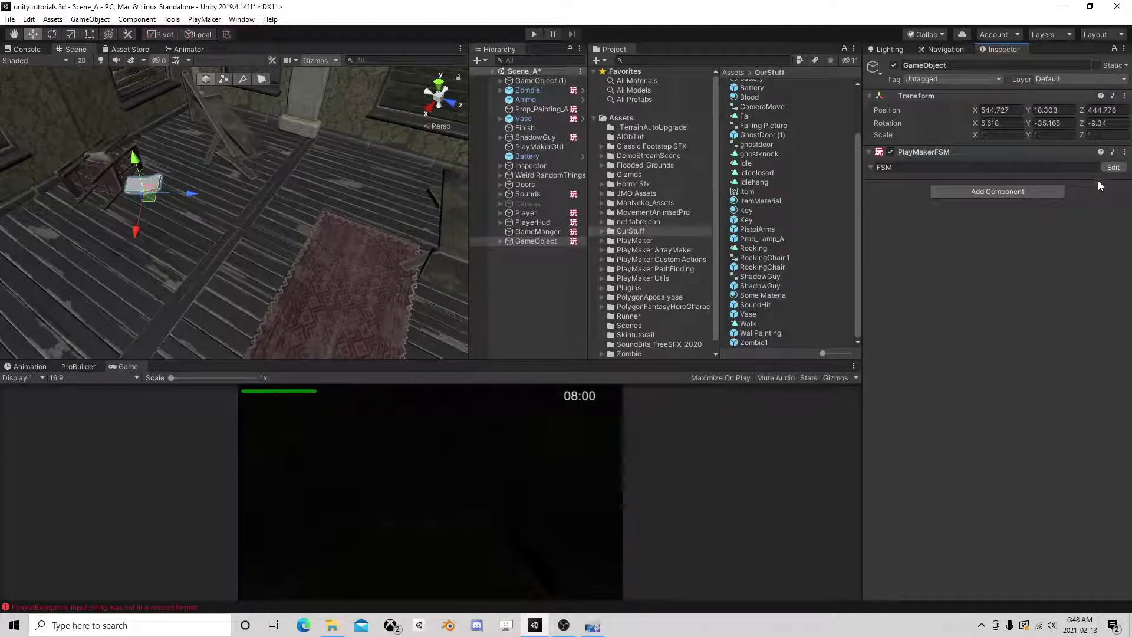
mouse_move(249, 203)
right_down()
mouse_move(174, 198)
mouse_move(117, 248)
mouse_move(223, 173)
right_up()
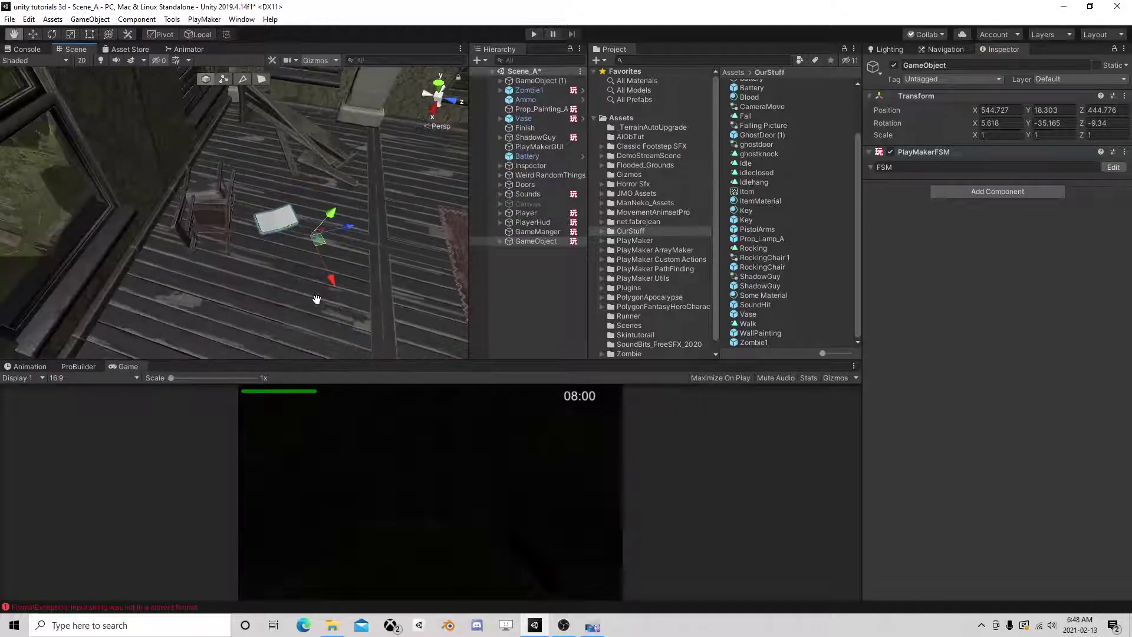
Add Book as Tag 15 in the Tags & Layers settings
key(f)
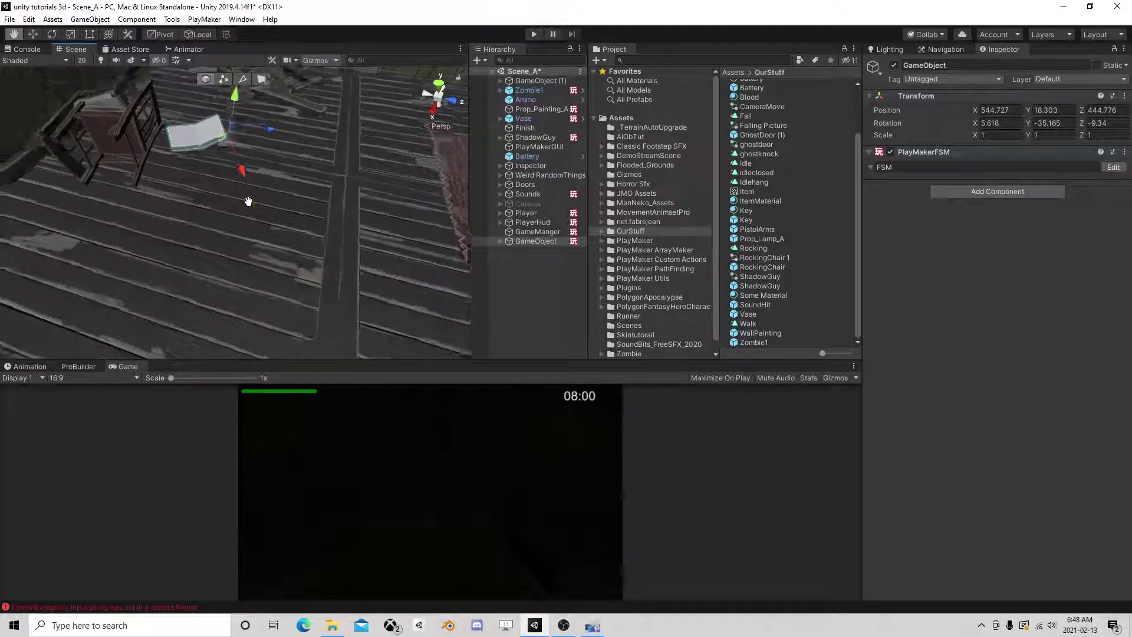
click(923, 80)
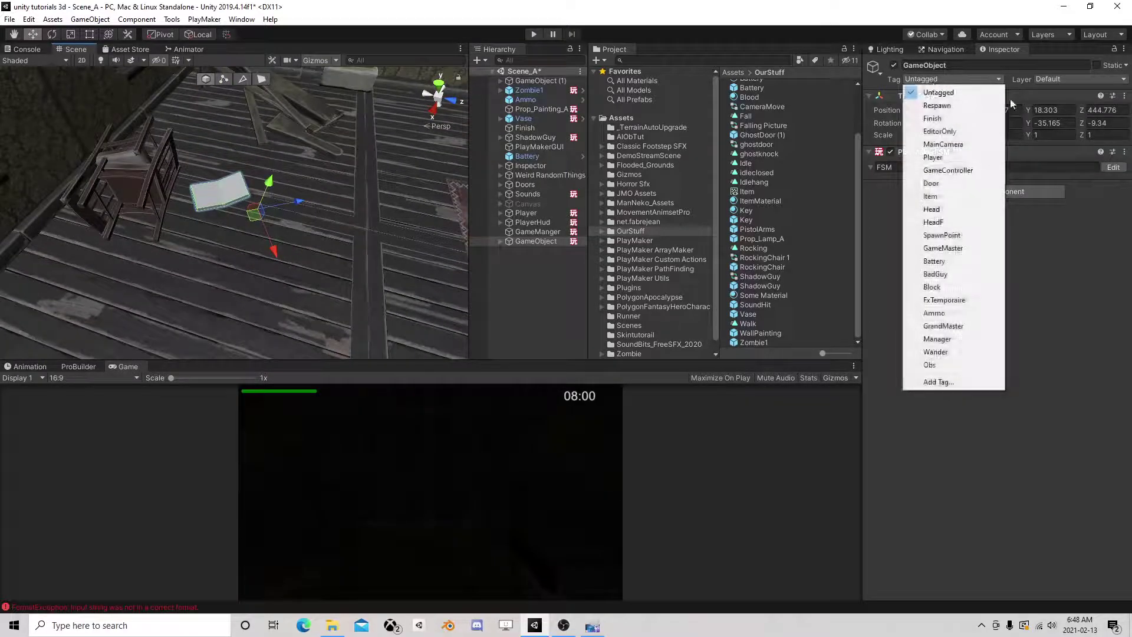
click(957, 383)
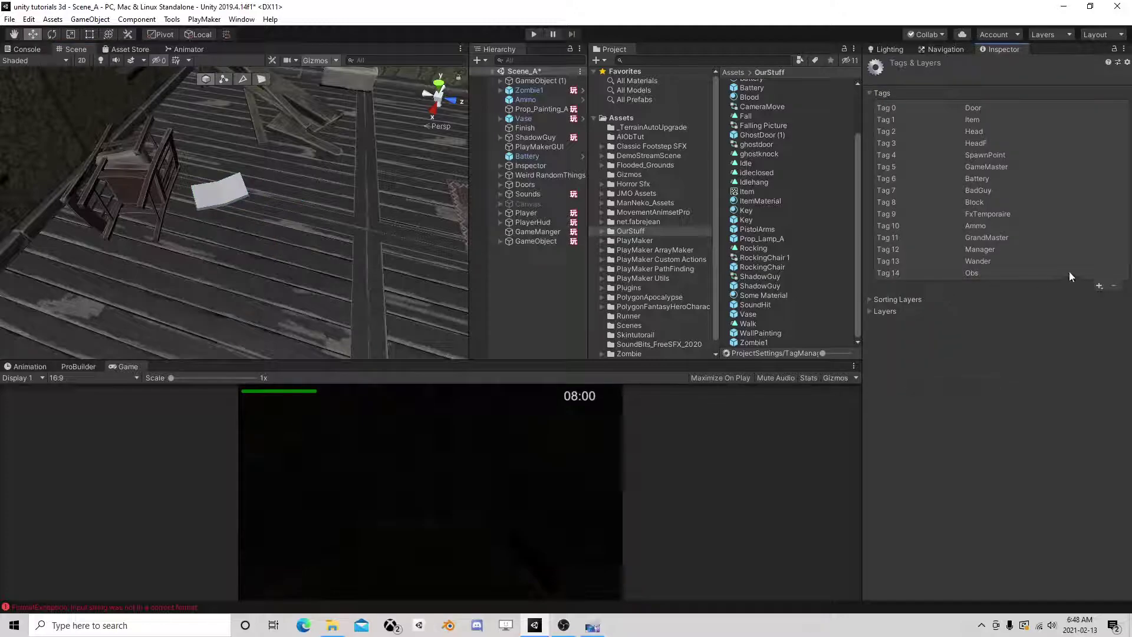
click(1100, 288)
text(B)
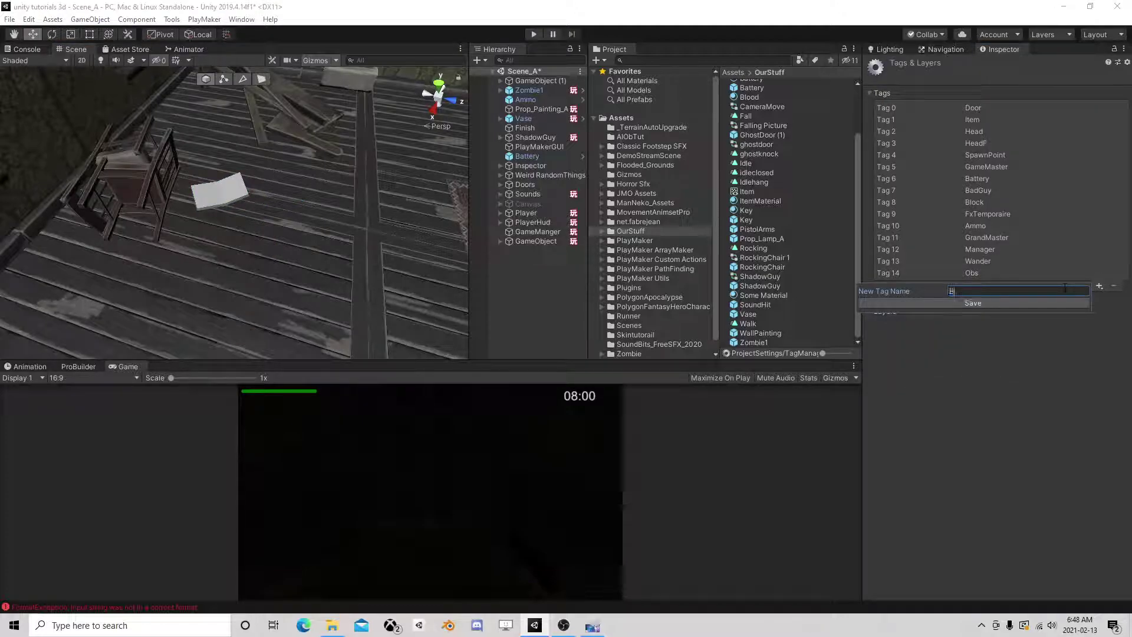
text(ok)
key(Return)
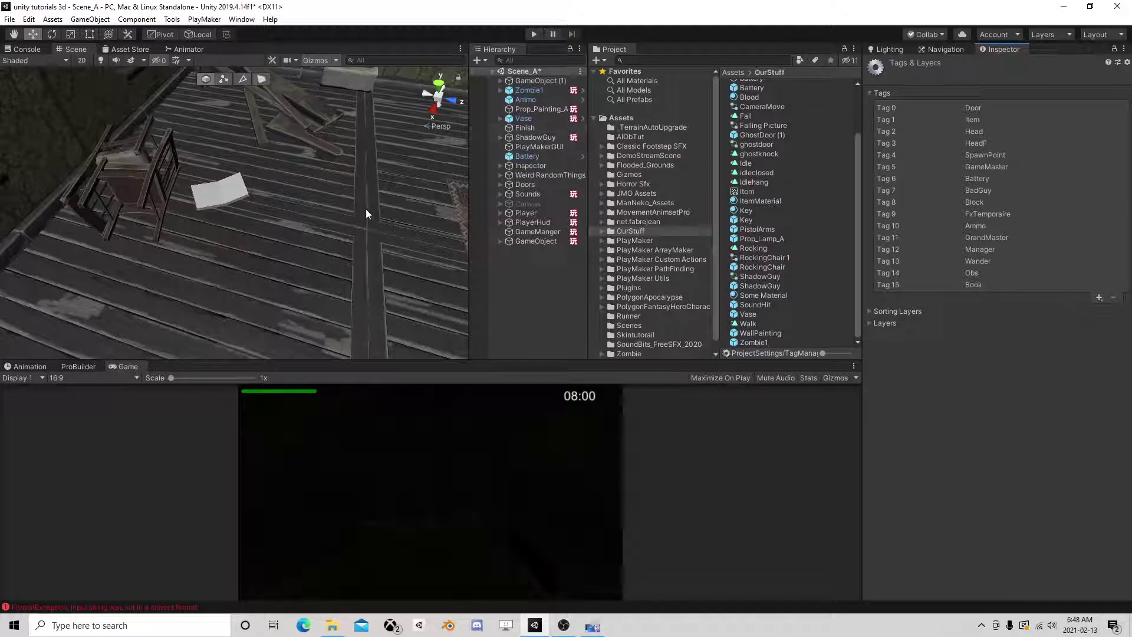
right_drag(366, 214, 379, 184)
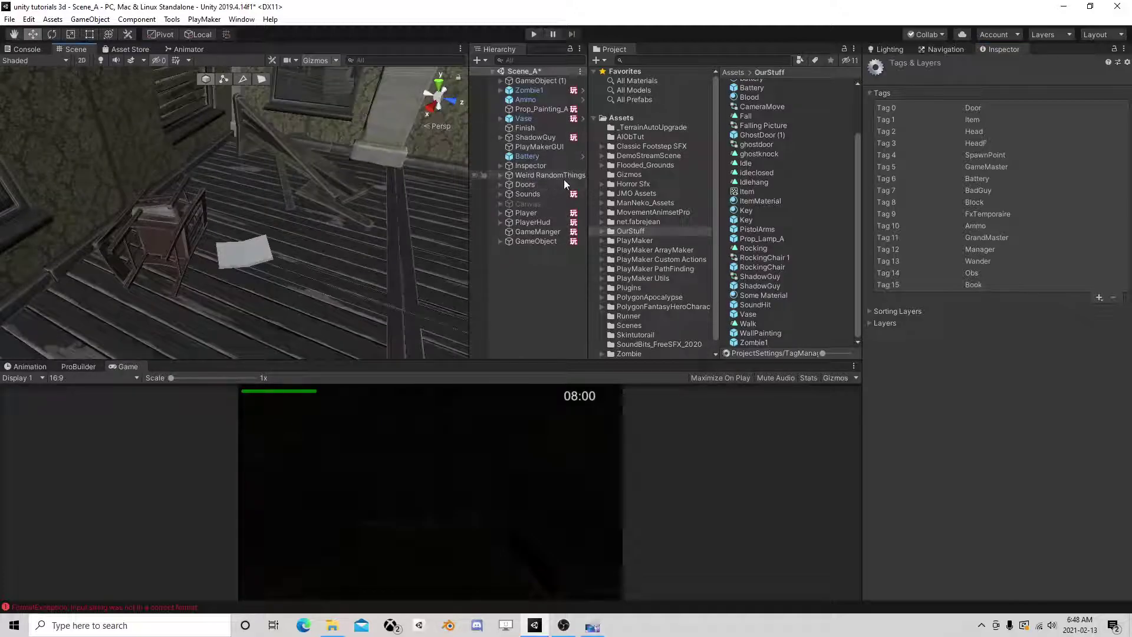
Select PlayerHud and open its Interaction FSM in PlayMaker
click(521, 204)
click(520, 222)
click(501, 223)
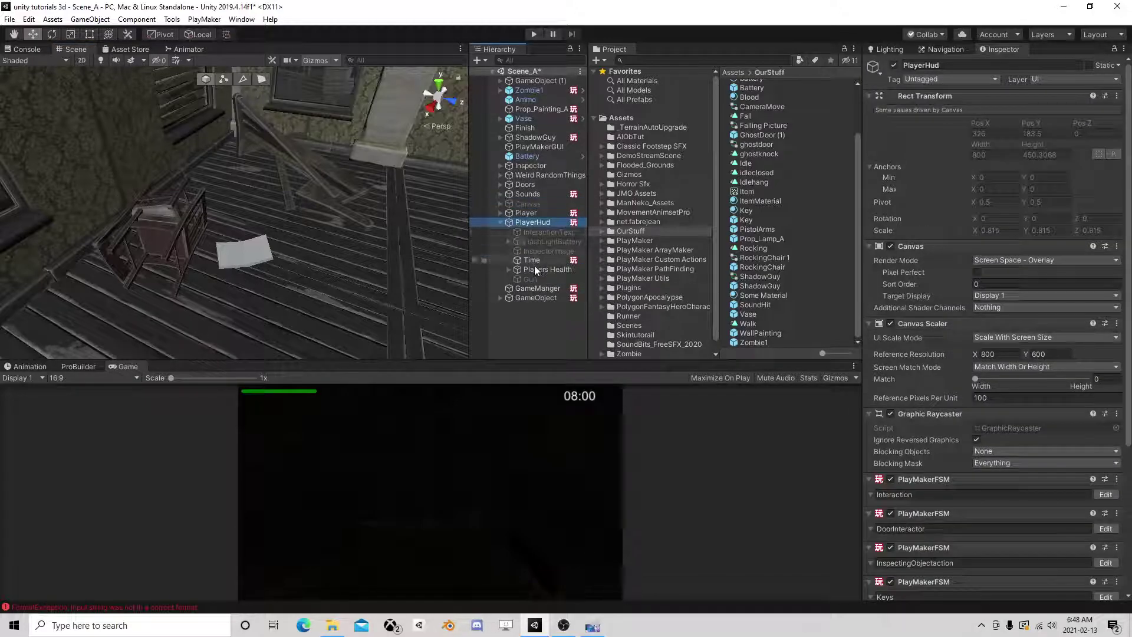
click(529, 215)
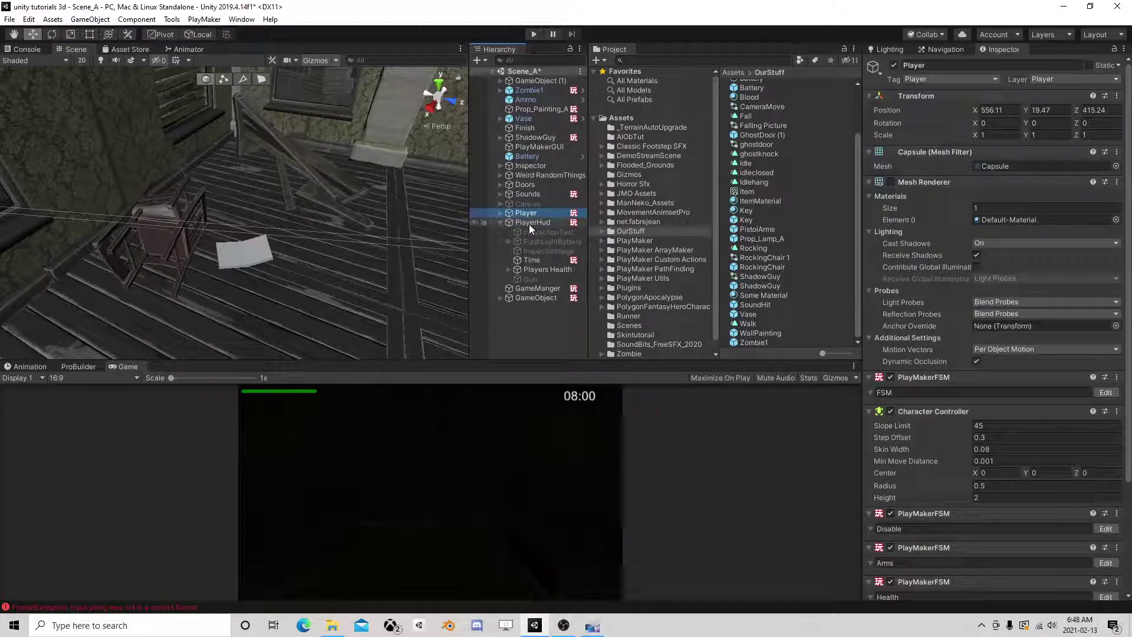
click(529, 223)
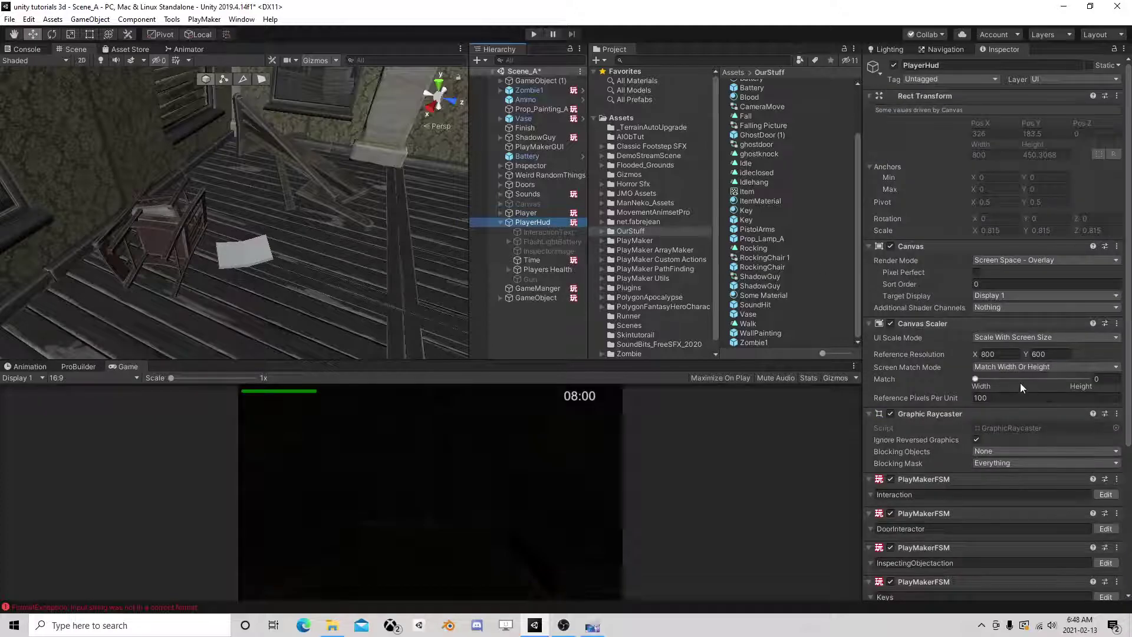
scroll(1029, 381, down, 5)
click(1106, 290)
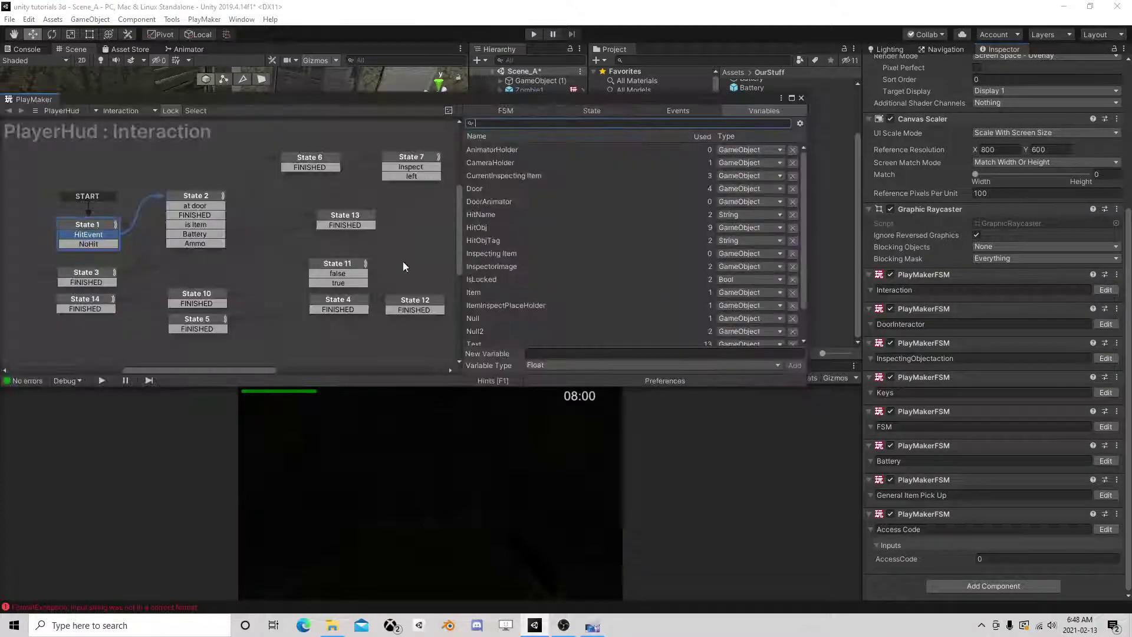
Set State 2's String Switches to 5, with the Book case sending a new 'book' event
click(213, 207)
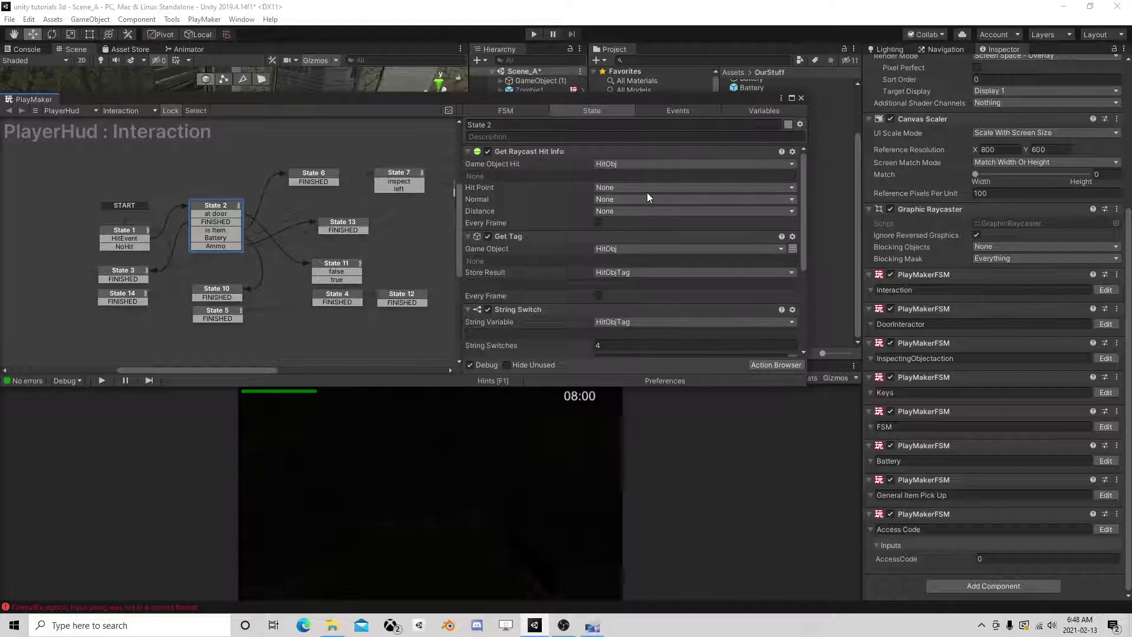
scroll(647, 192, down, 5)
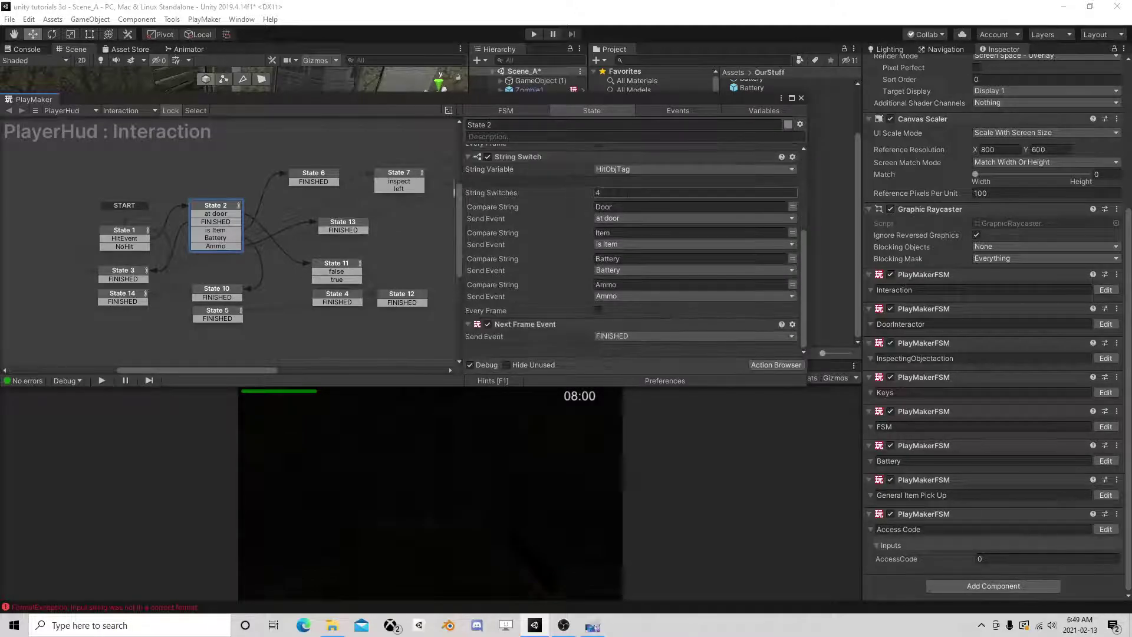
text(5)
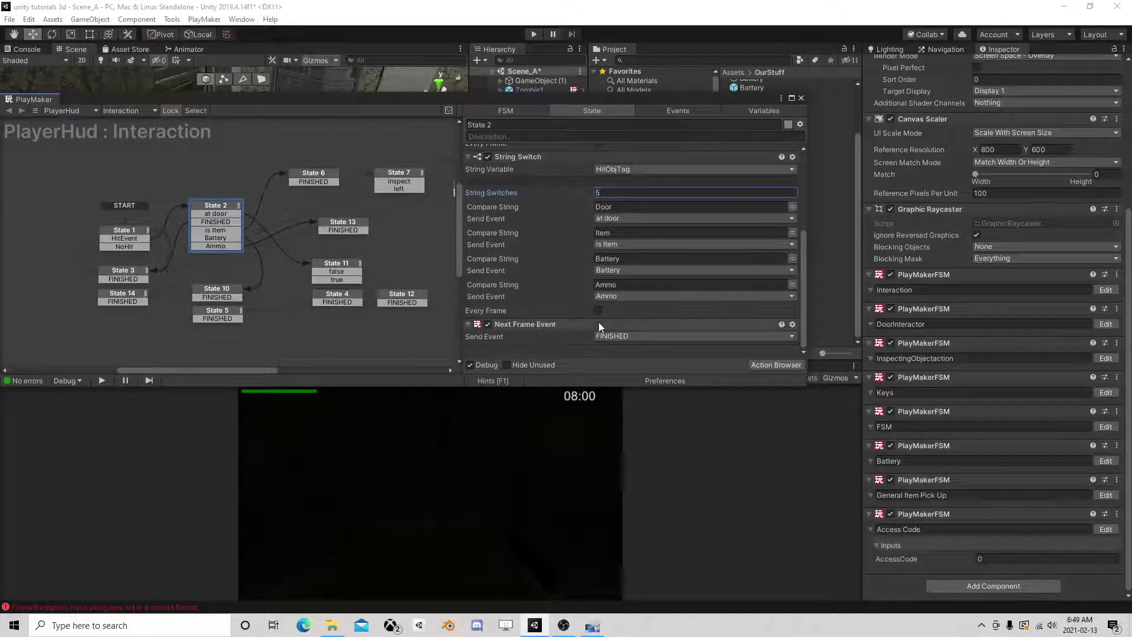
scroll(595, 350, up, 3)
scroll(592, 351, down, 3)
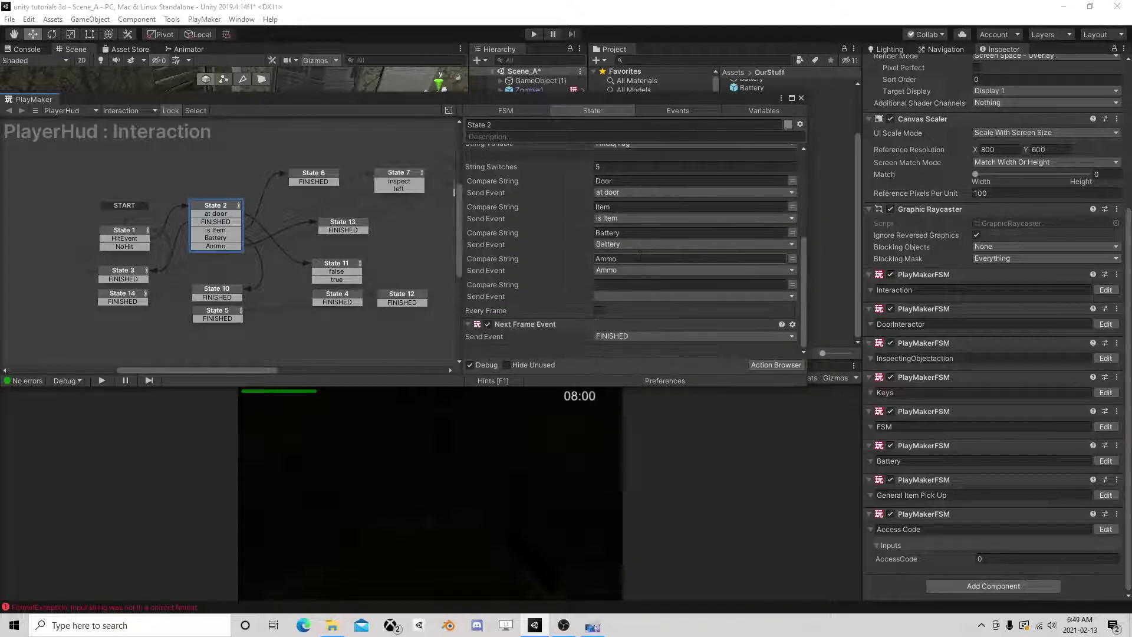
click(614, 295)
click(637, 554)
text(book)
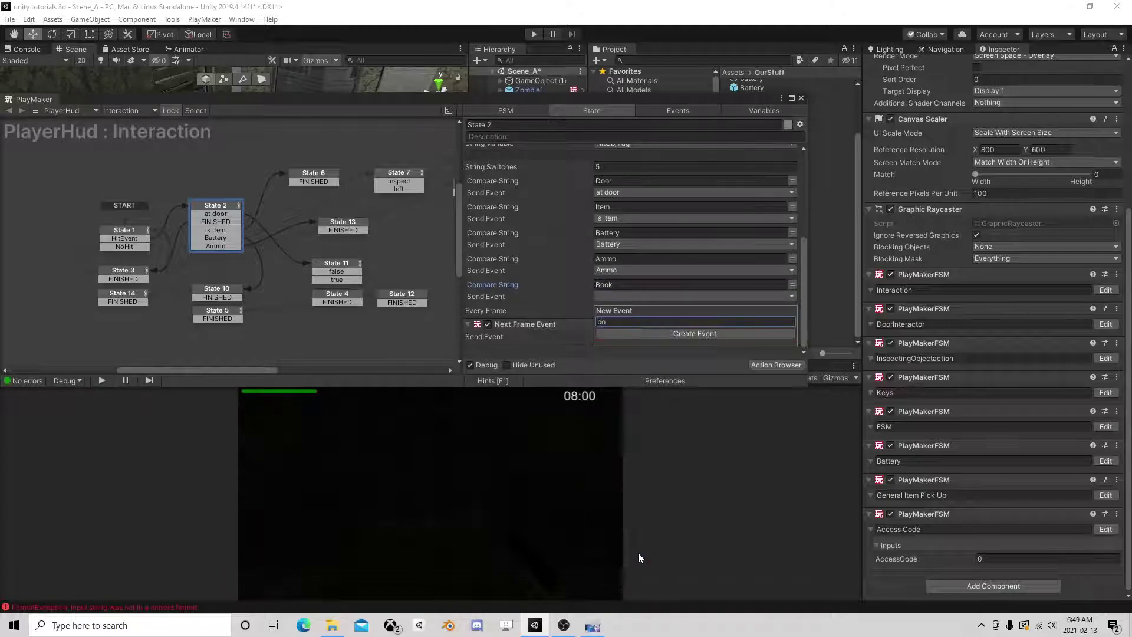
key(Return)
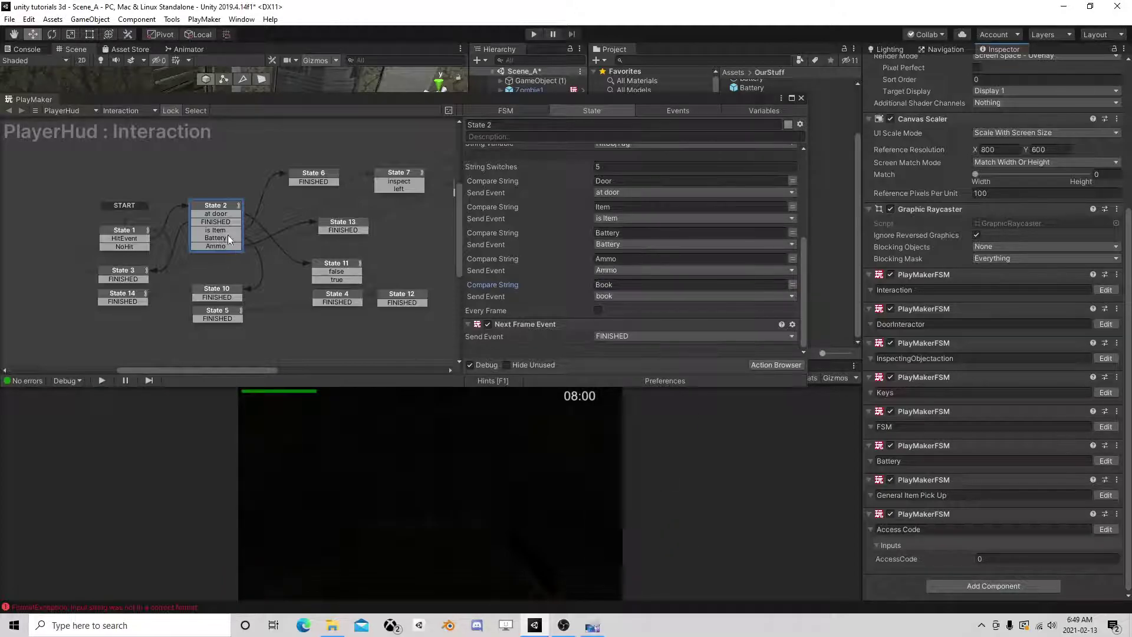
Rearrange the graph and give State 2 a 'book' transition linked to State 13
drag(334, 232, 345, 247)
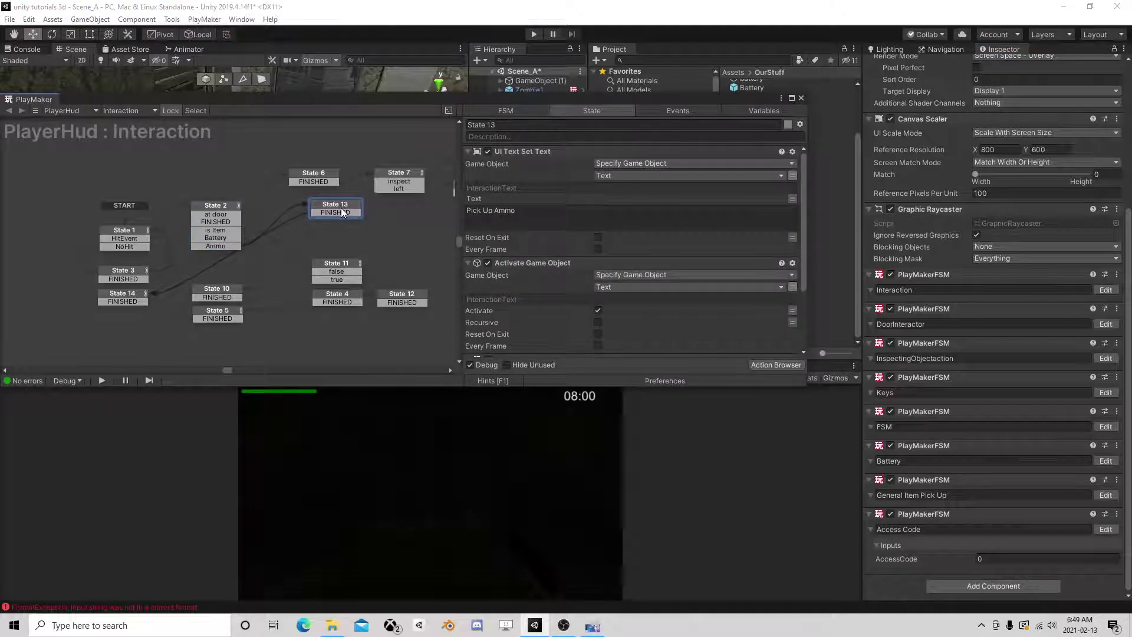
drag(237, 213, 236, 194)
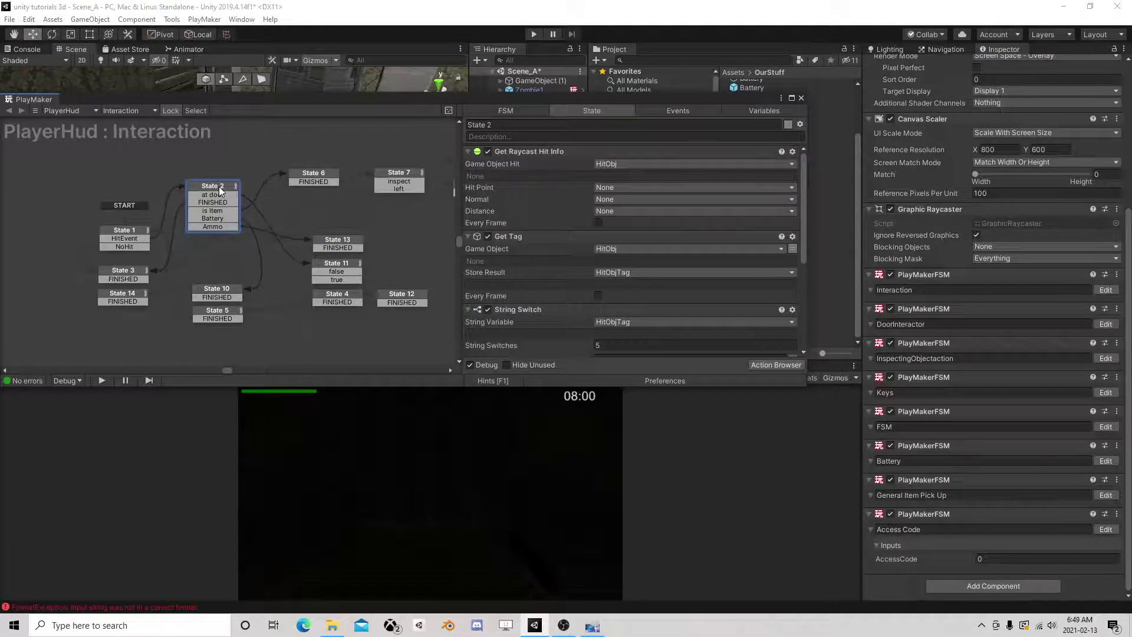
right_click(227, 177)
click(247, 192)
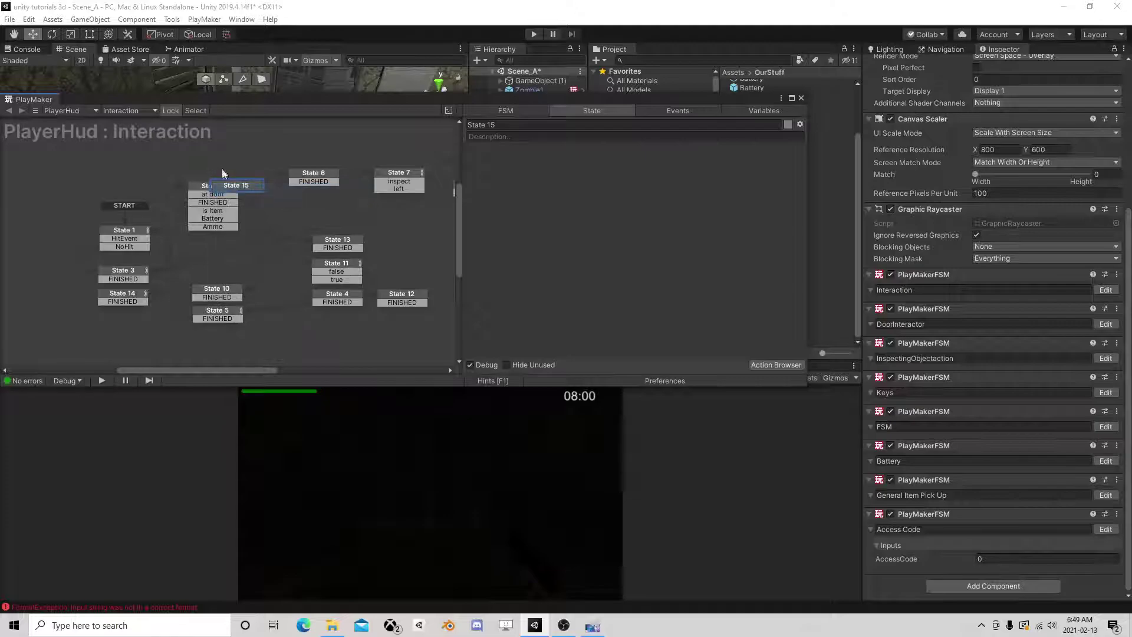
key(Delete)
click(214, 185)
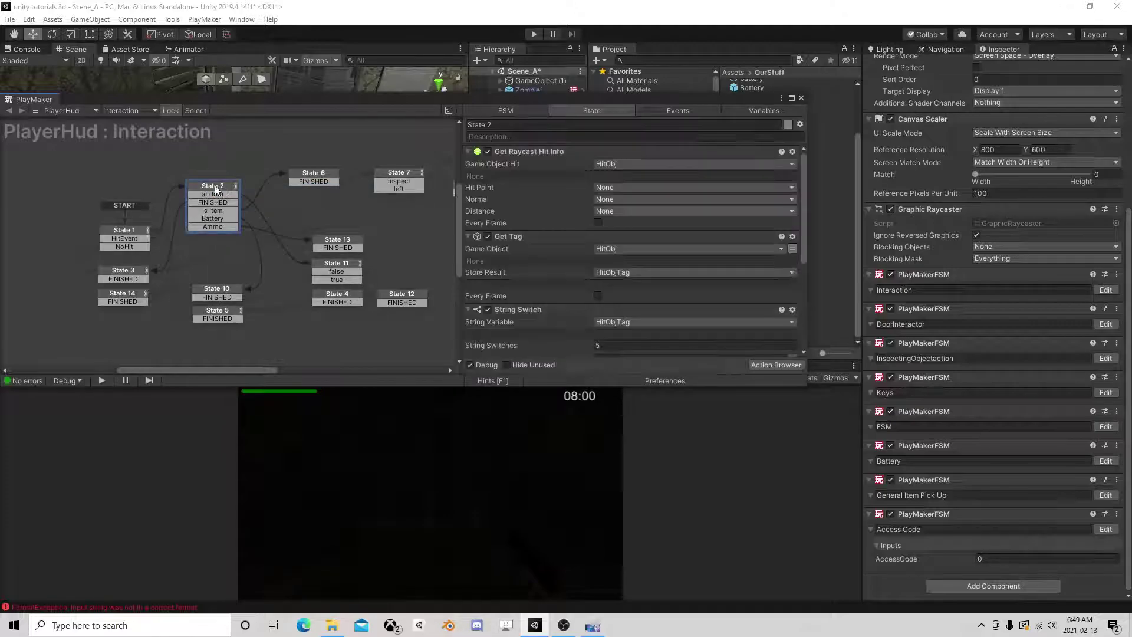
right_click(215, 186)
mouse_move(263, 199)
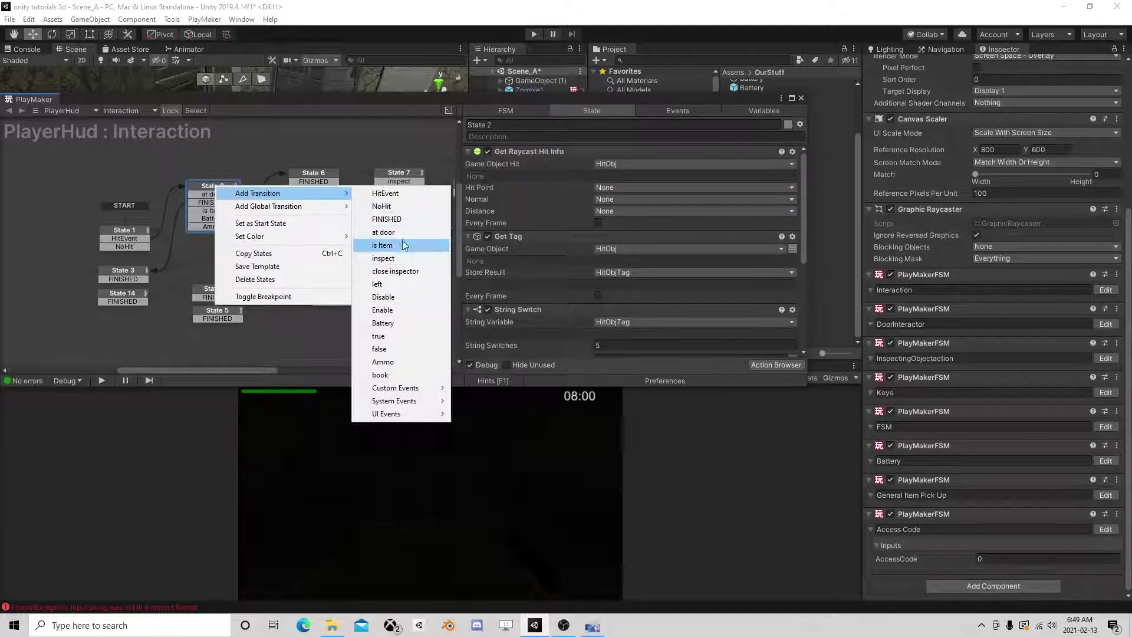
click(403, 378)
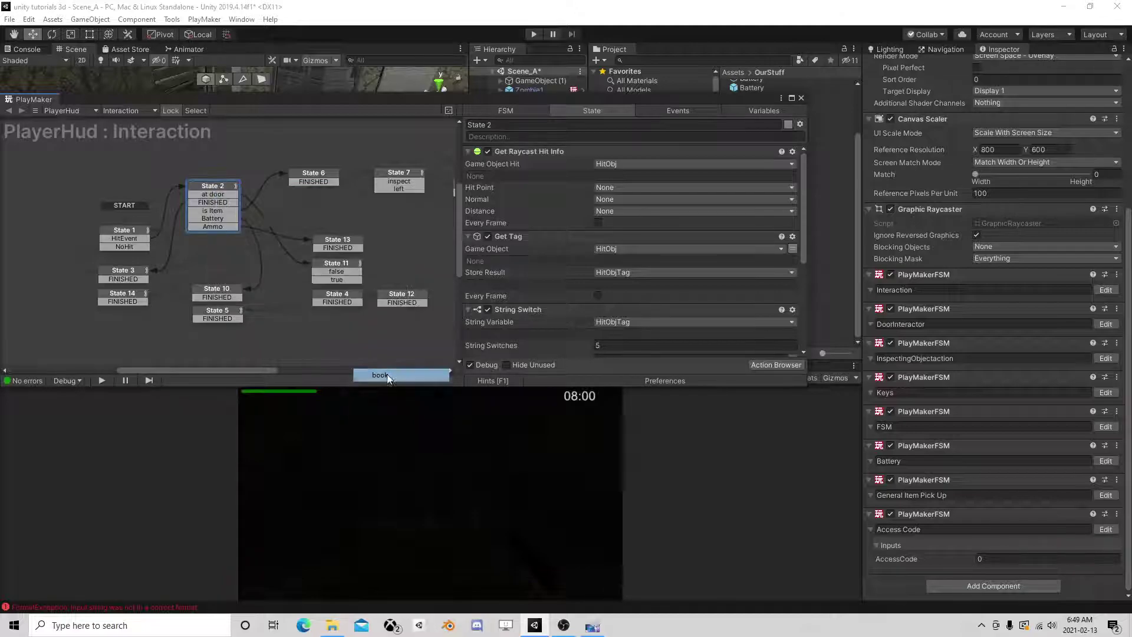
drag(226, 233, 338, 243)
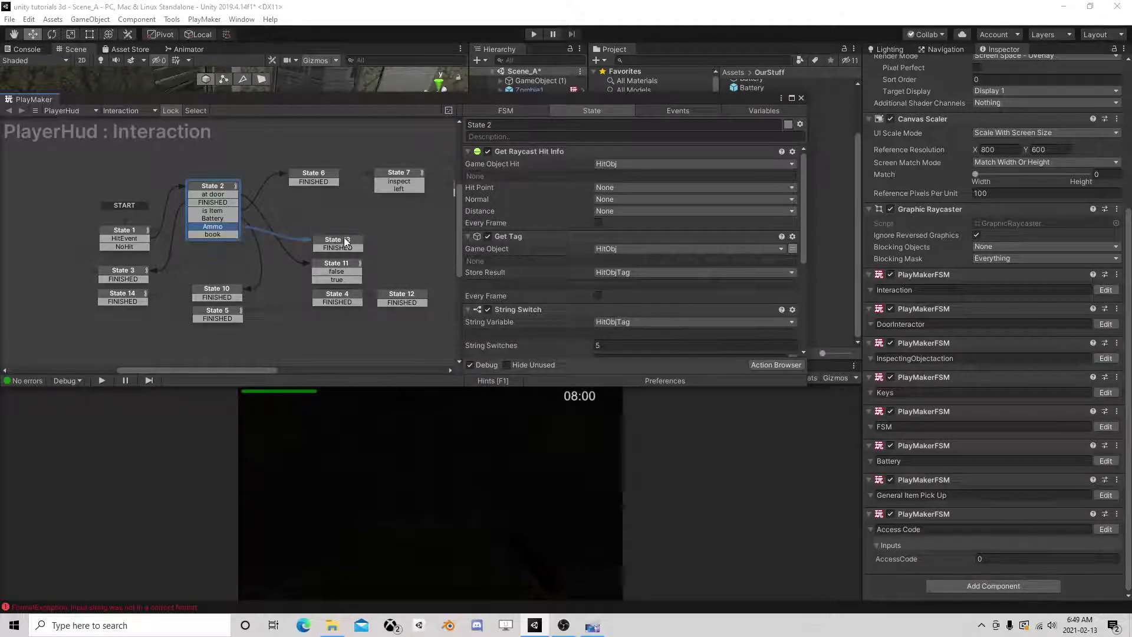
Copy State 13 and paste it as State 15
click(337, 242)
scroll(611, 238, down, 3)
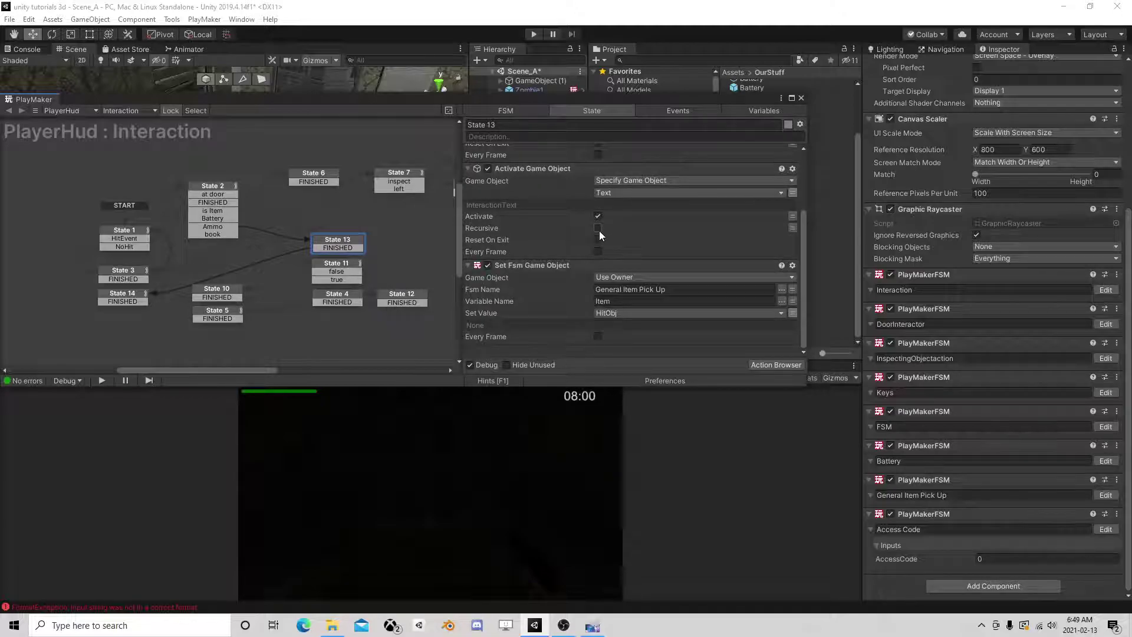
scroll(601, 234, up, 3)
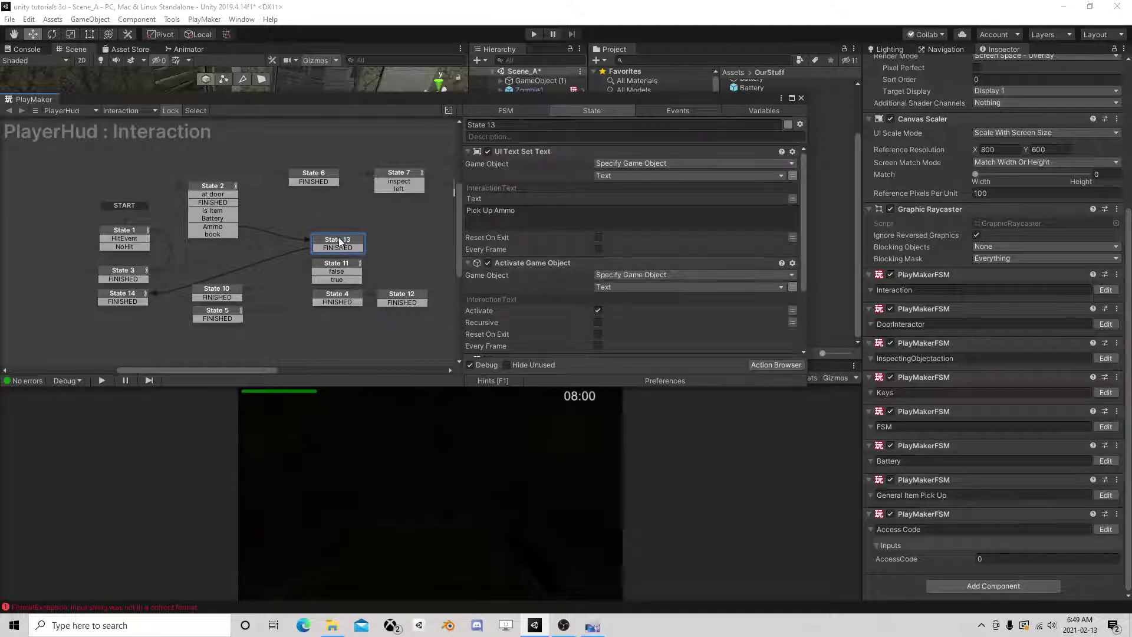
right_click(339, 240)
click(377, 306)
right_click(319, 202)
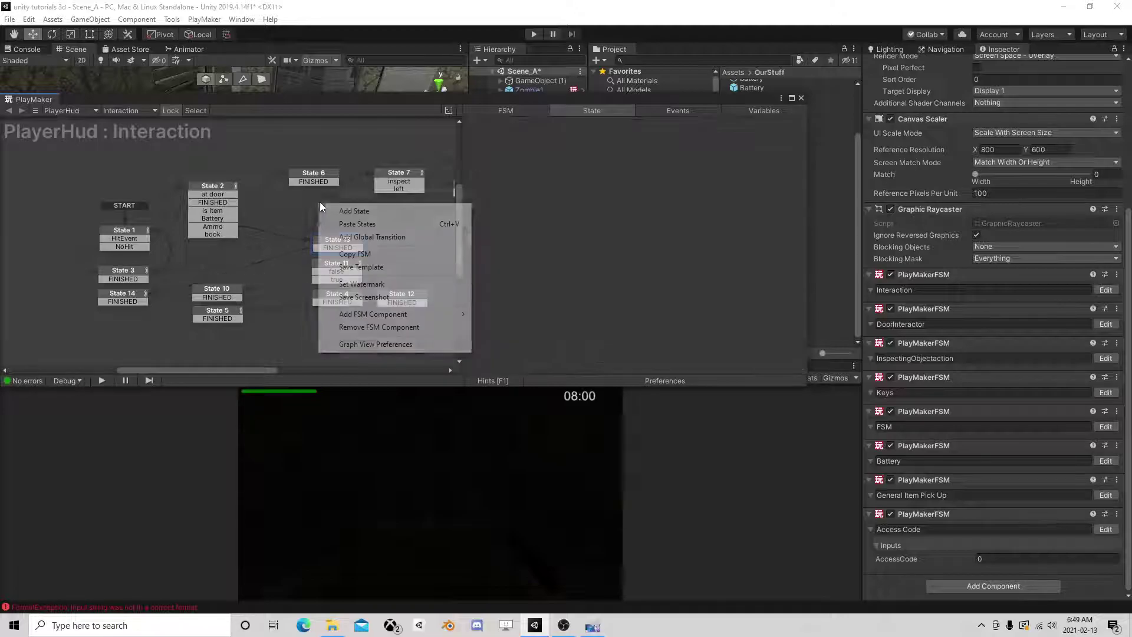
click(346, 224)
Place State 15 above State 13 and reconnect the book transition to it
click(233, 236)
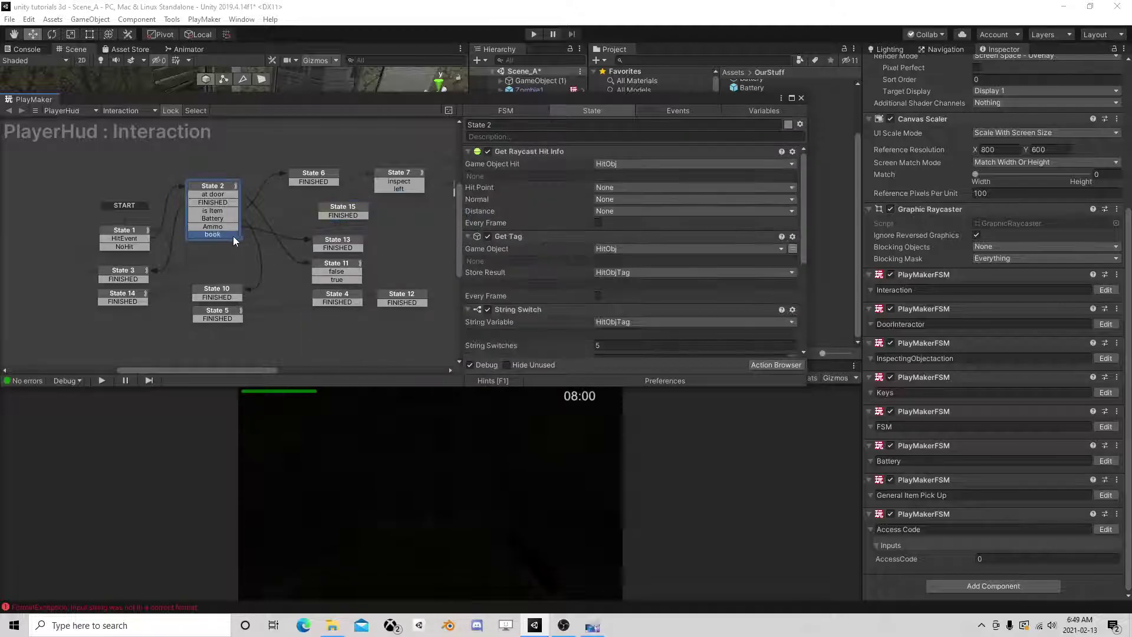
click(344, 212)
drag(344, 213, 323, 211)
click(341, 244)
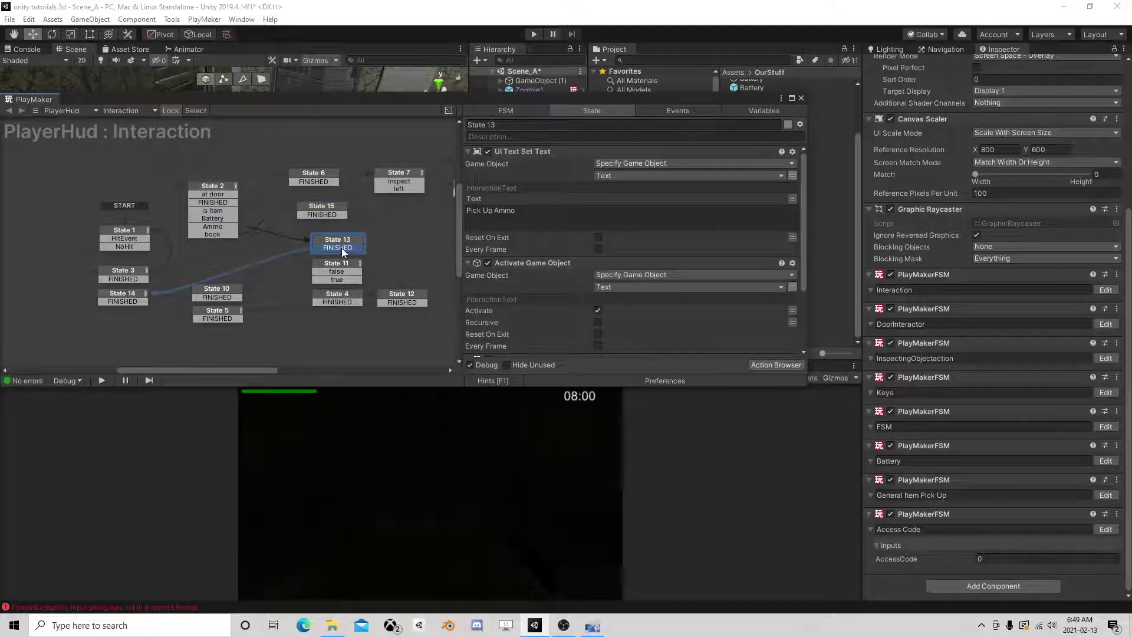
drag(293, 247, 319, 213)
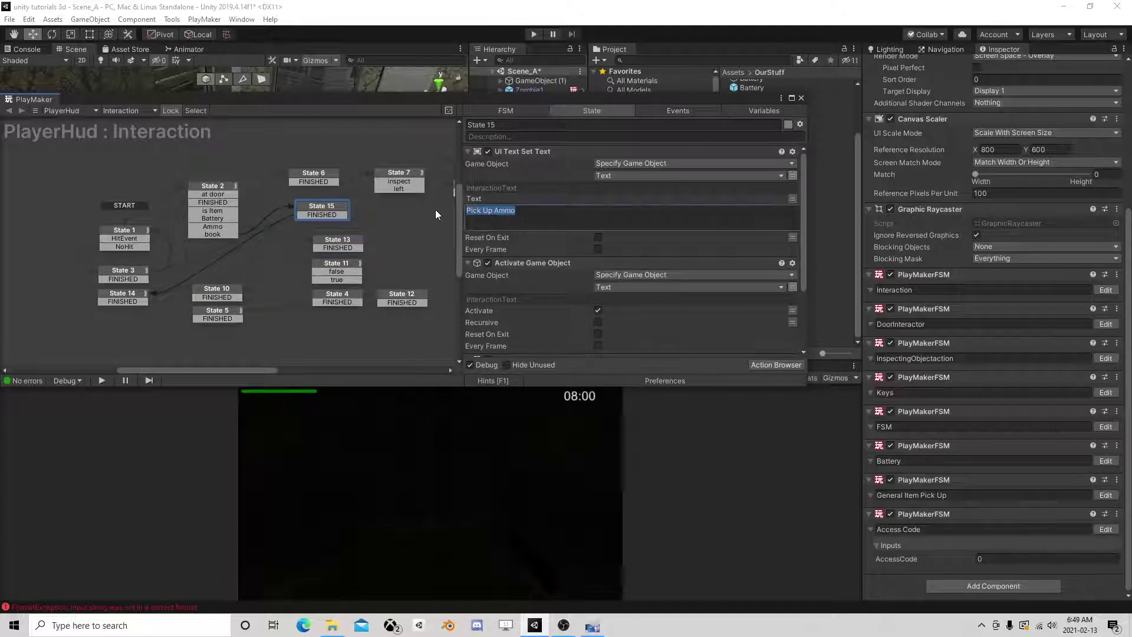
Set State 15's text to 'Read Book' and close the FSM editor
text(Rea)
text(d Book)
scroll(607, 253, down, 2)
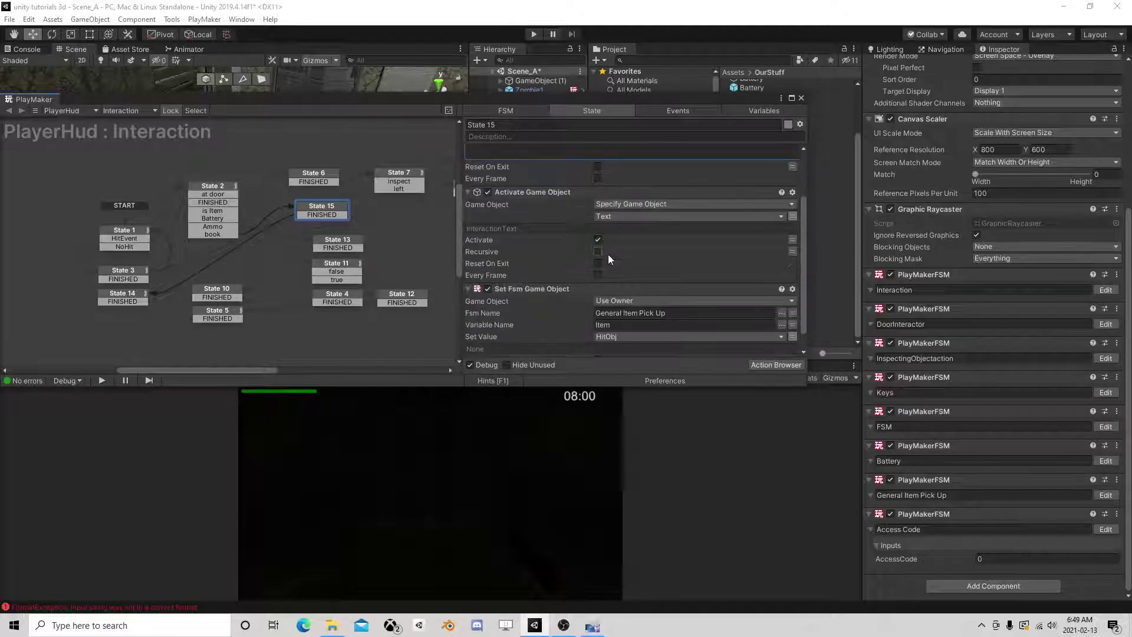
scroll(607, 260, down, 2)
click(557, 265)
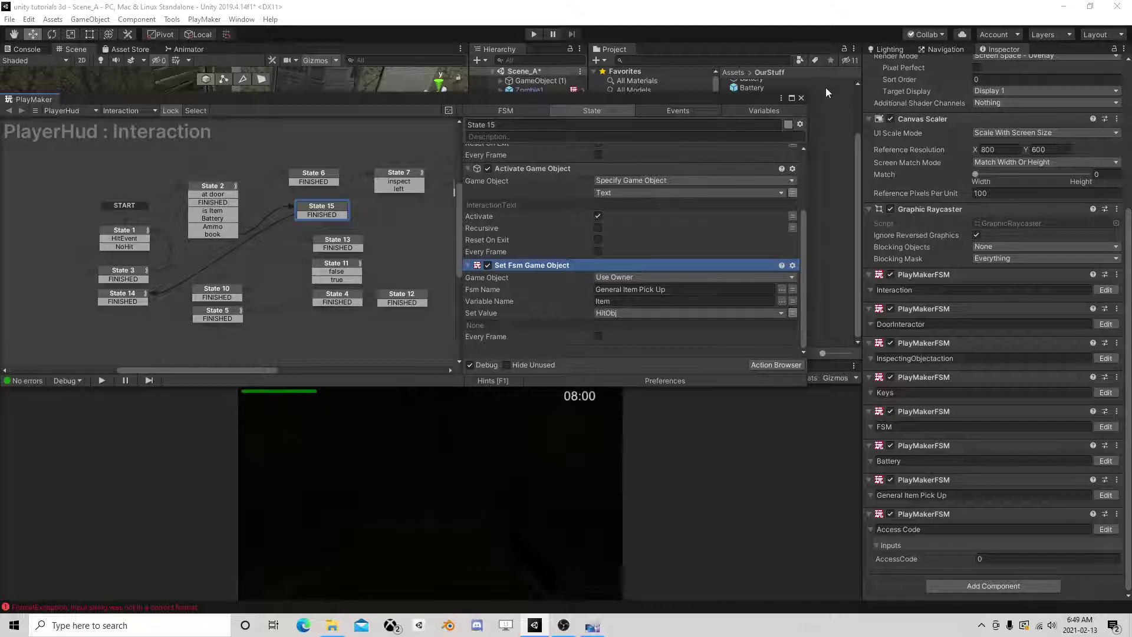
click(801, 98)
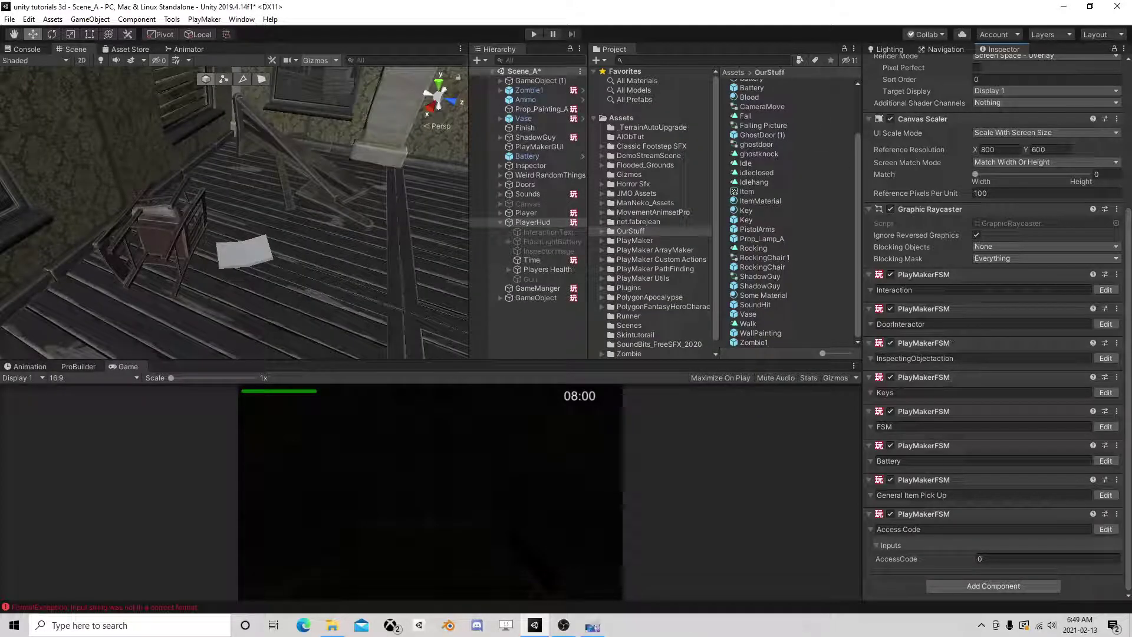
Raise the General Item Pick Up FSM State 3's String Switches from 1 to 2
click(1106, 495)
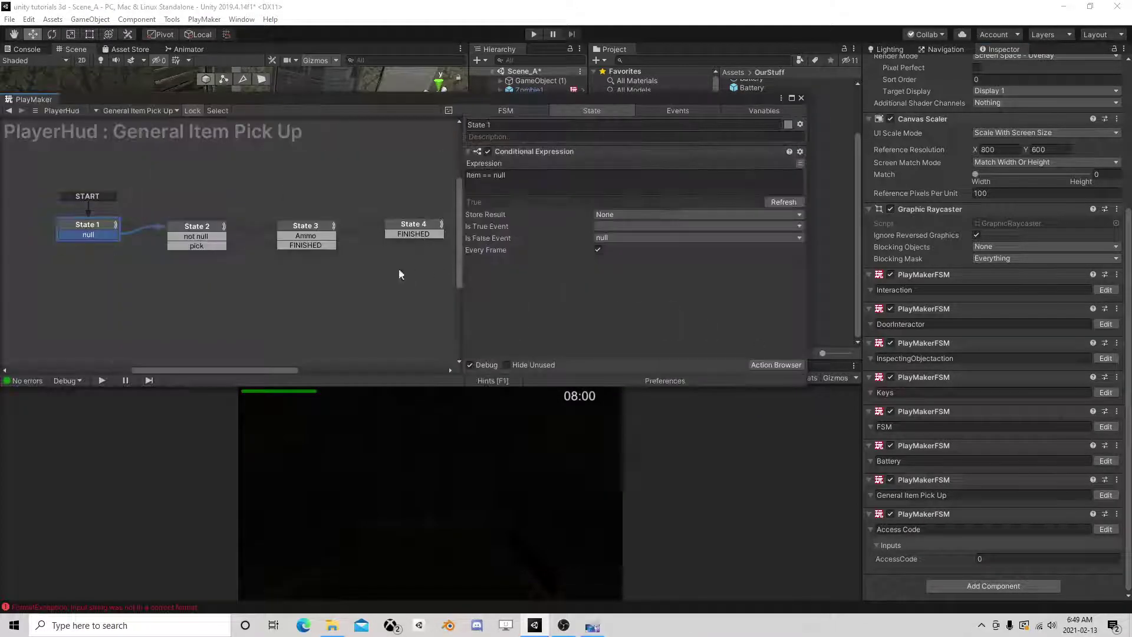
click(197, 228)
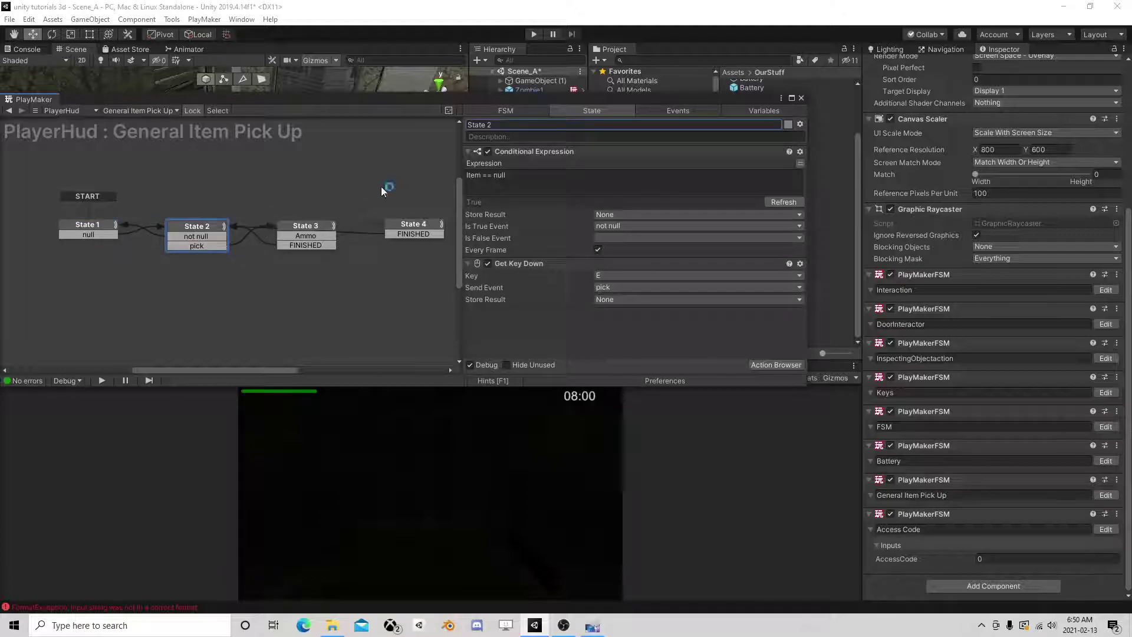
click(307, 227)
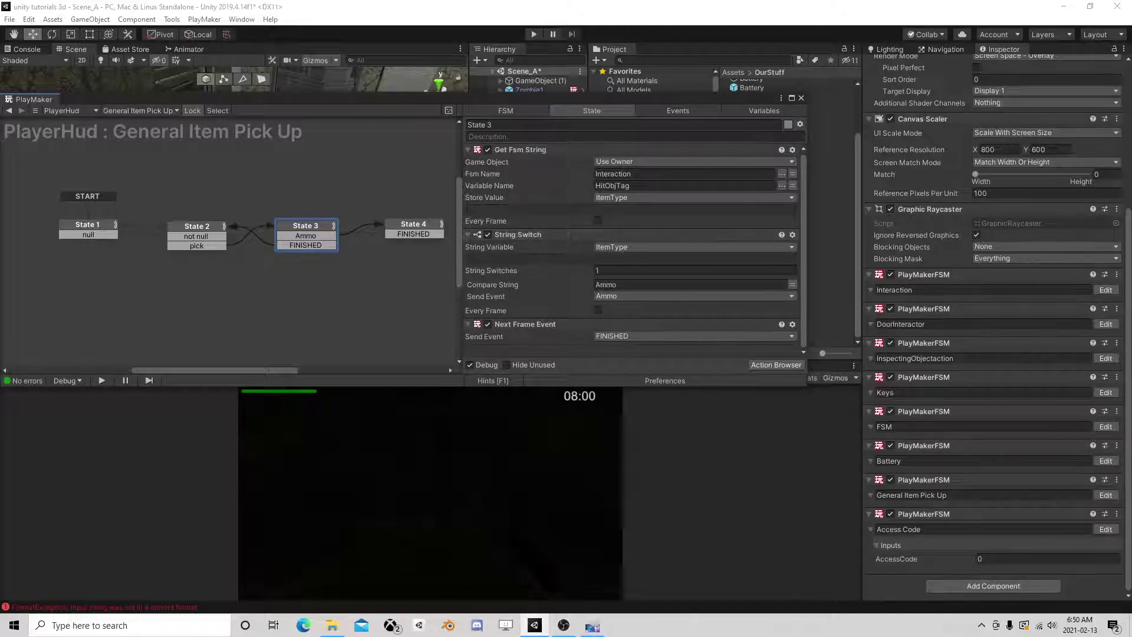
click(606, 271)
text(2)
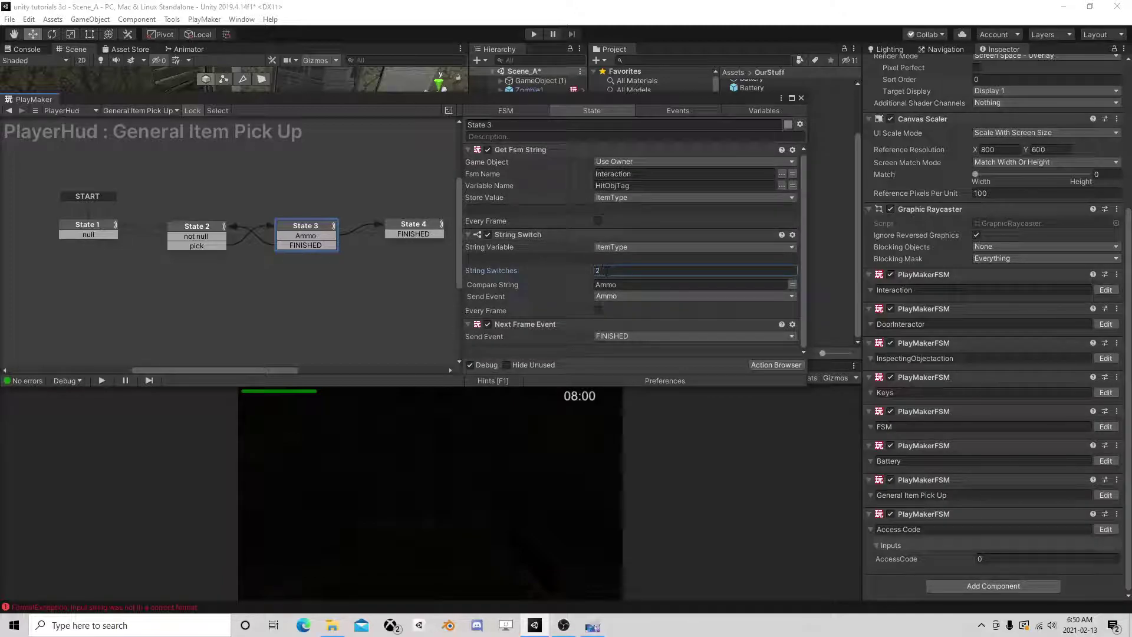
click(539, 178)
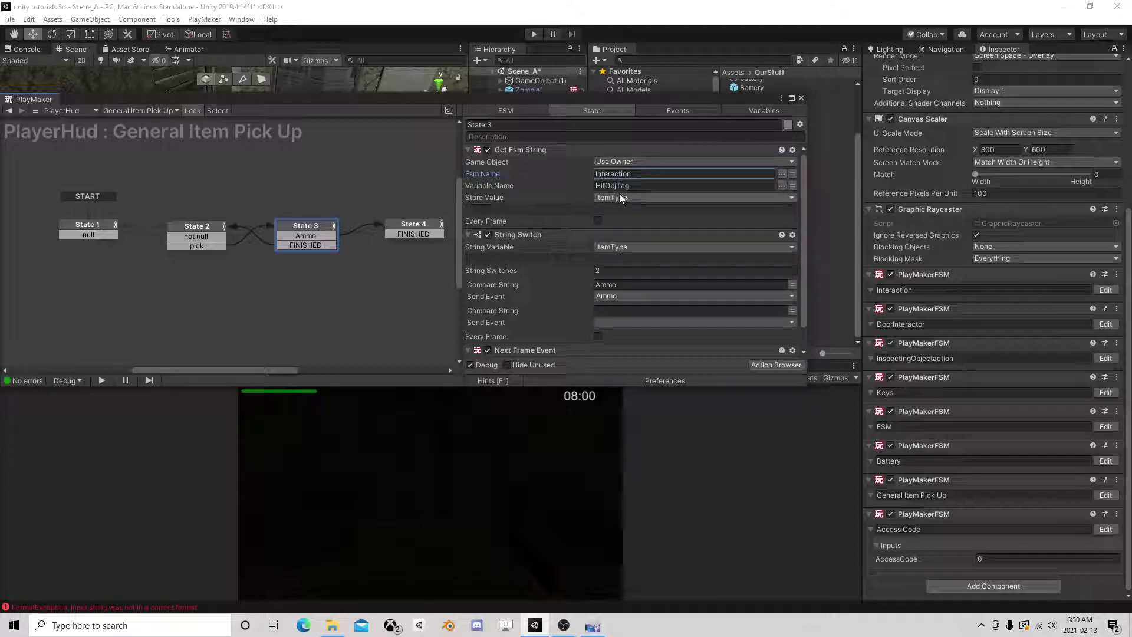
Set the second Compare String to 'Book' and make it send a new Book event
click(613, 311)
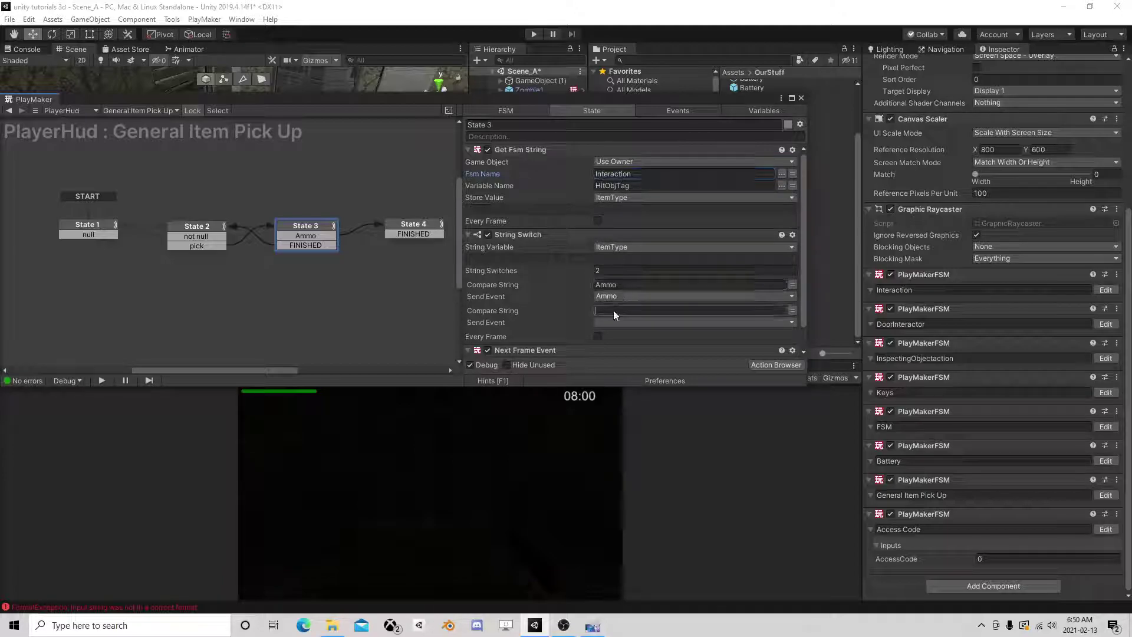
text(B)
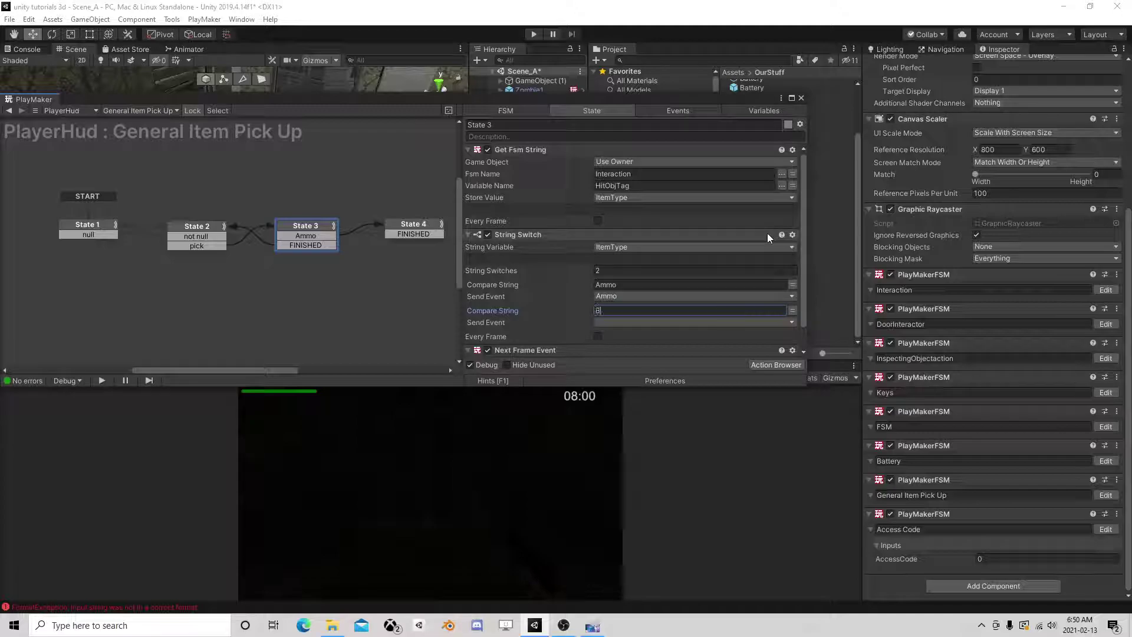
text(ook)
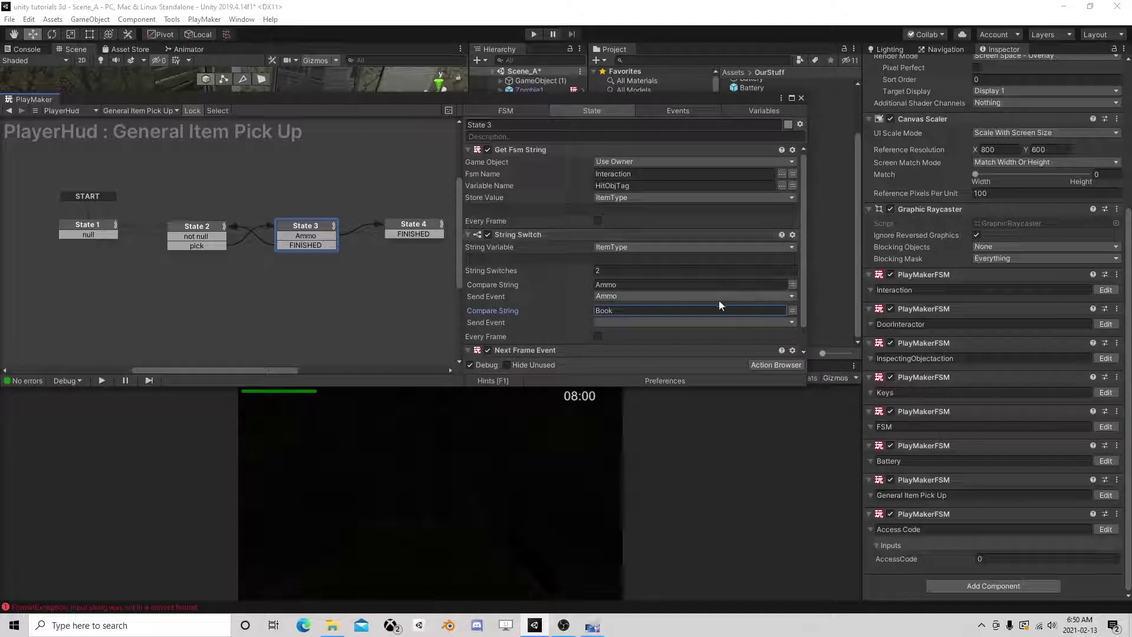
click(639, 322)
click(633, 473)
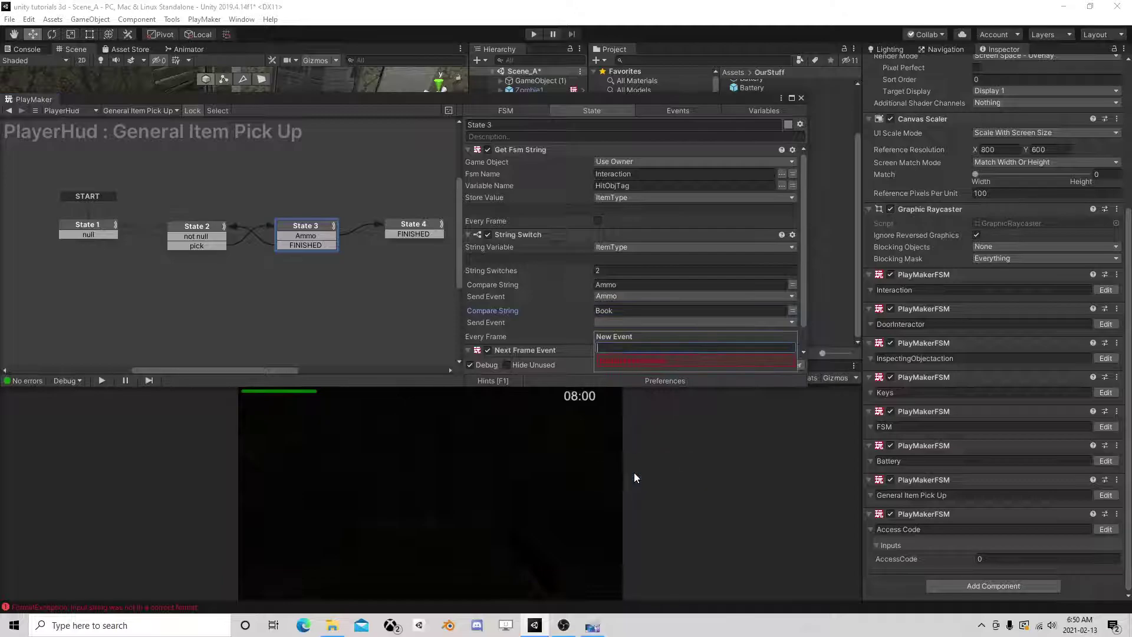
text(Book)
key(Return)
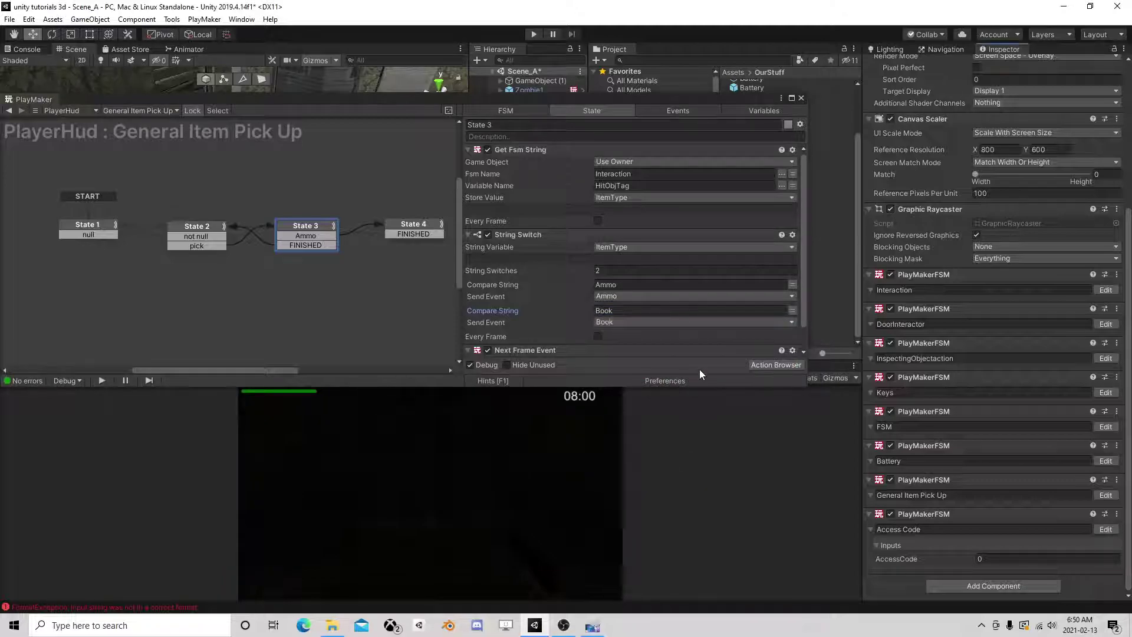
Add a Book transition to State 3 and move State 4 higher in the graph
right_click(288, 225)
mouse_move(330, 233)
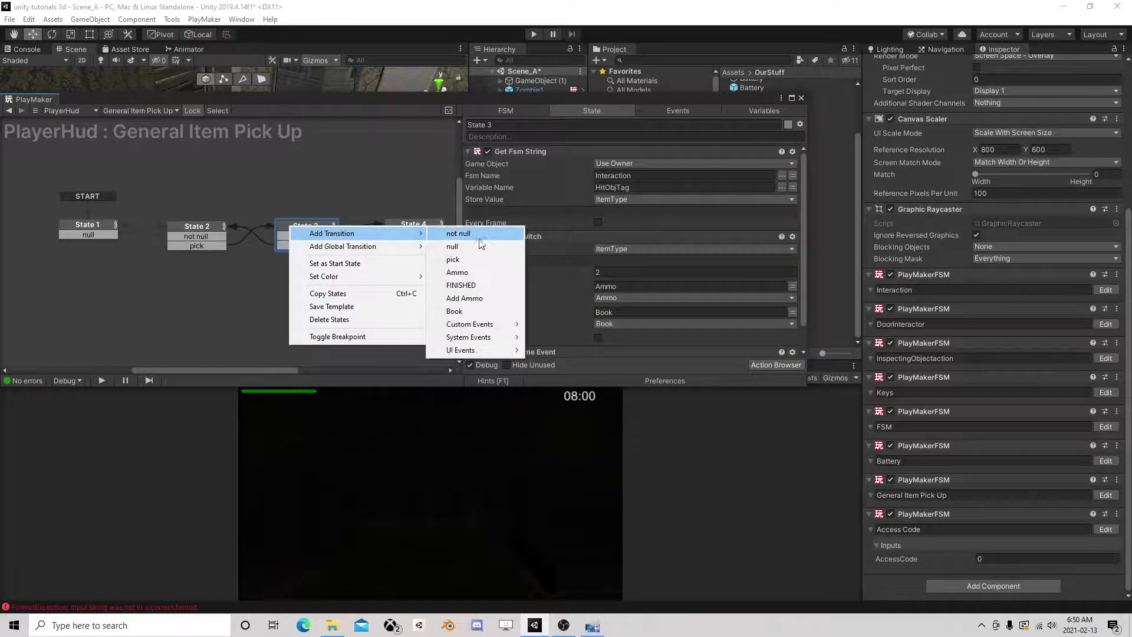
click(455, 311)
drag(413, 224, 422, 158)
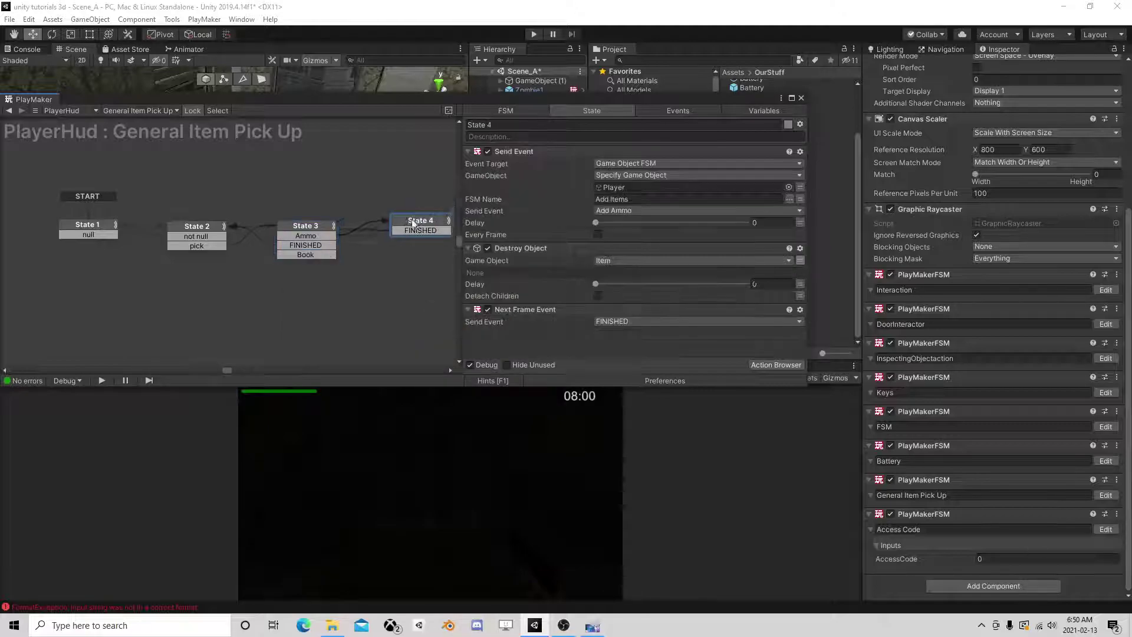
middle_drag(341, 263, 277, 262)
Add State 5 and connect State 3's Book transition to it
right_click(322, 229)
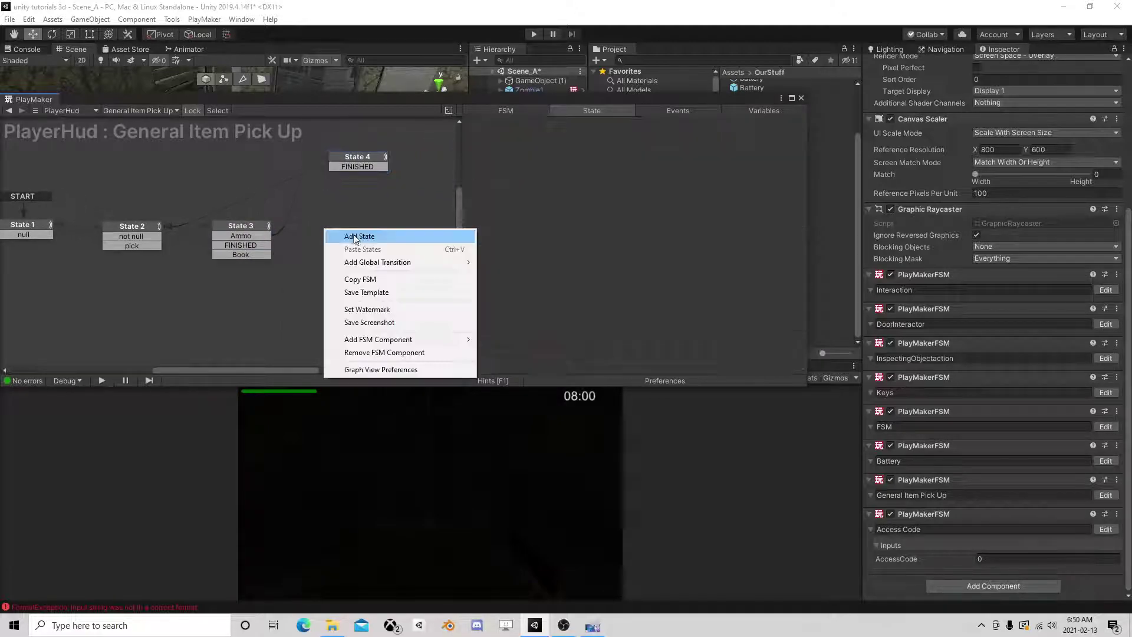
click(345, 233)
click(259, 254)
mouse_move(258, 254)
mouse_down()
mouse_move(340, 230)
mouse_move(369, 255)
mouse_up()
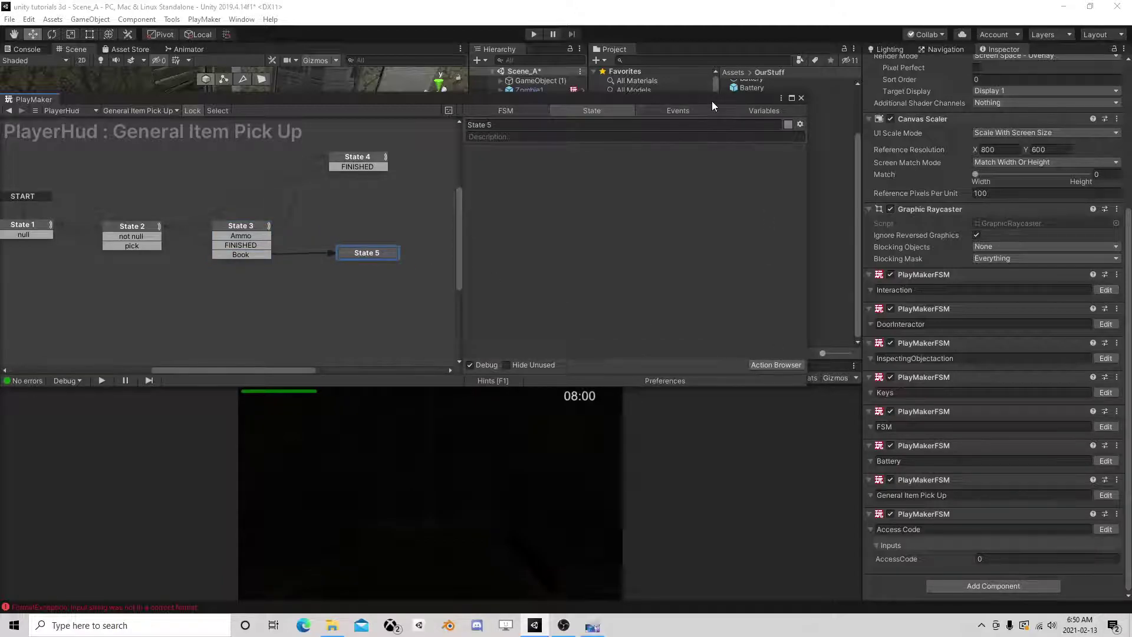
mouse_move(712, 101)
mouse_down()
mouse_move(689, 334)
mouse_move(754, 349)
mouse_move(722, 125)
mouse_up()
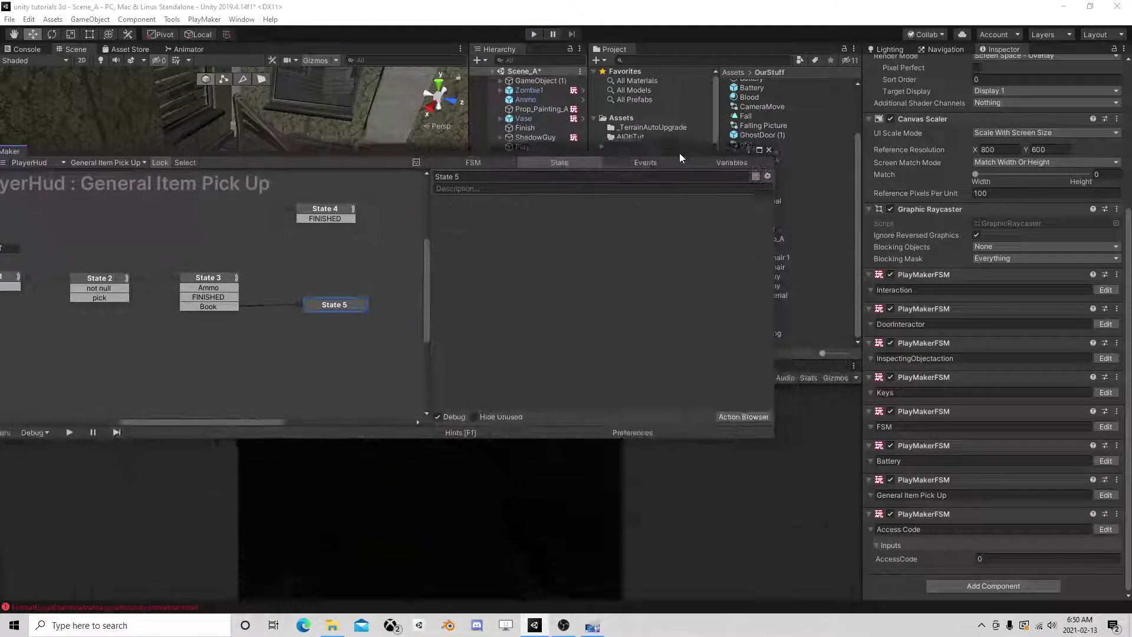
Add a Get Fsm Int action to State 5 from the Action Browser
click(790, 390)
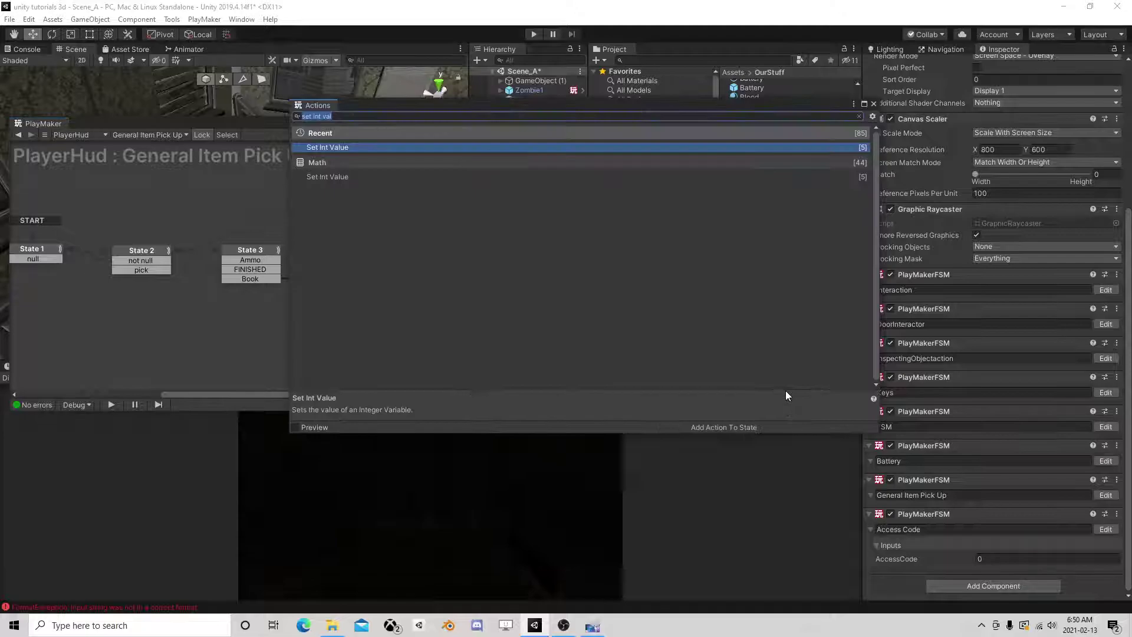
text(get fsm )
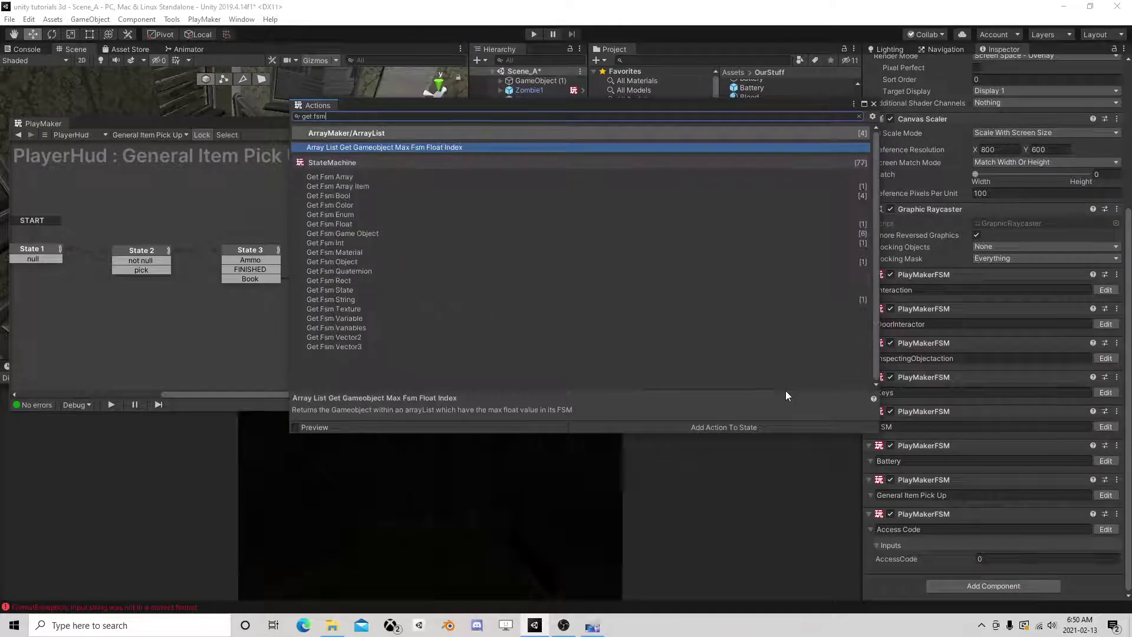
text(int)
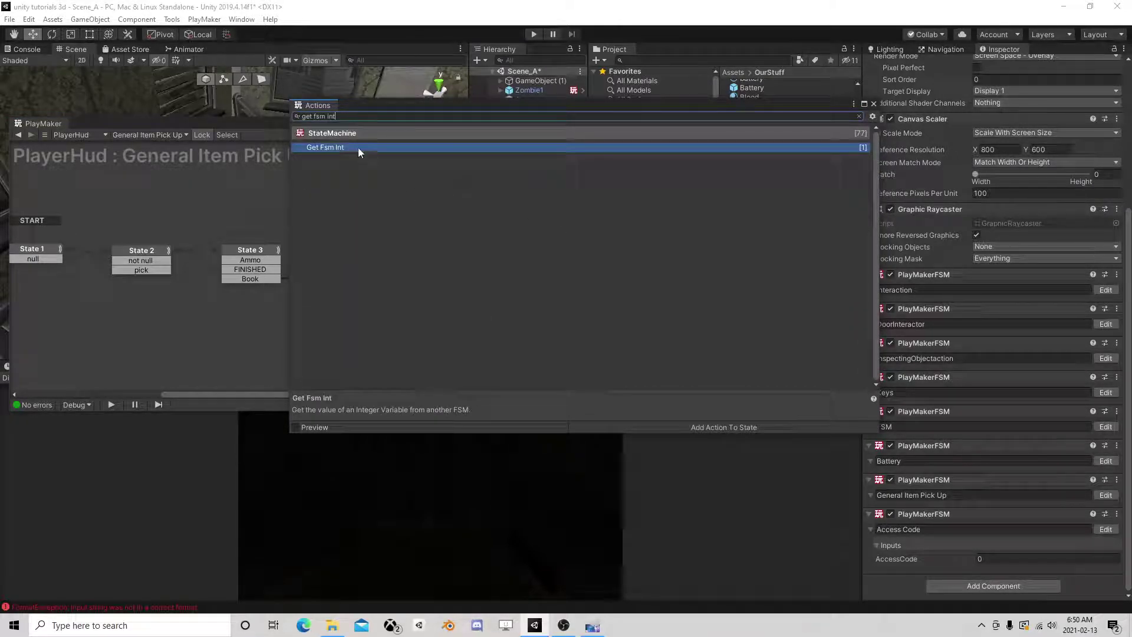
double_click(355, 147)
click(873, 104)
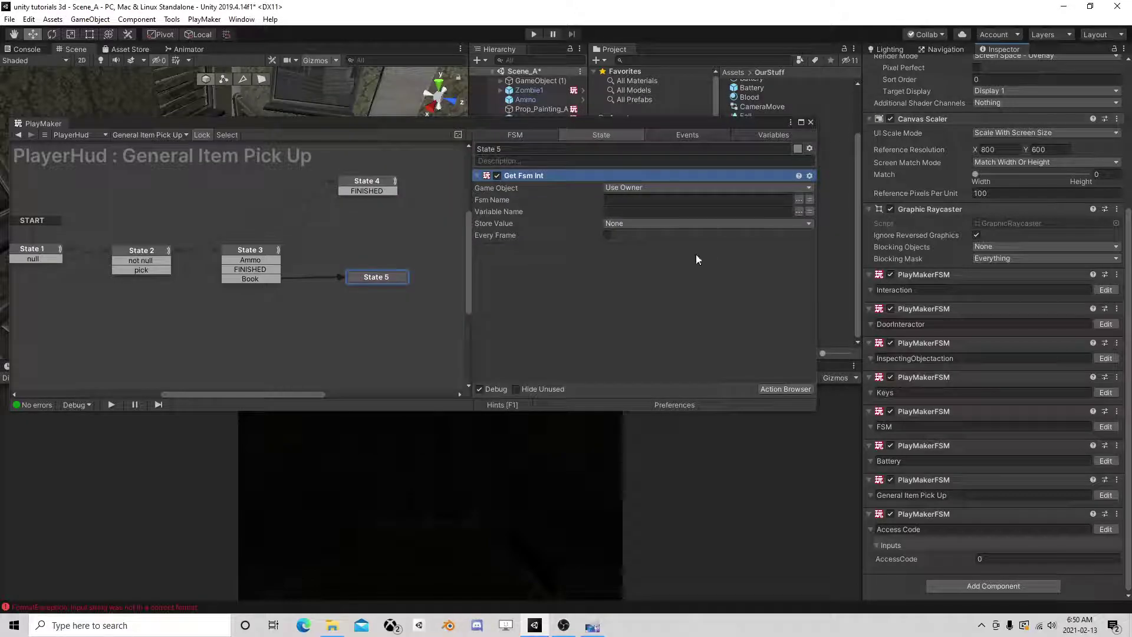
Read the Access Code FSM's AccessCode variable into a new AccessCode variable
click(800, 199)
click(811, 205)
click(799, 211)
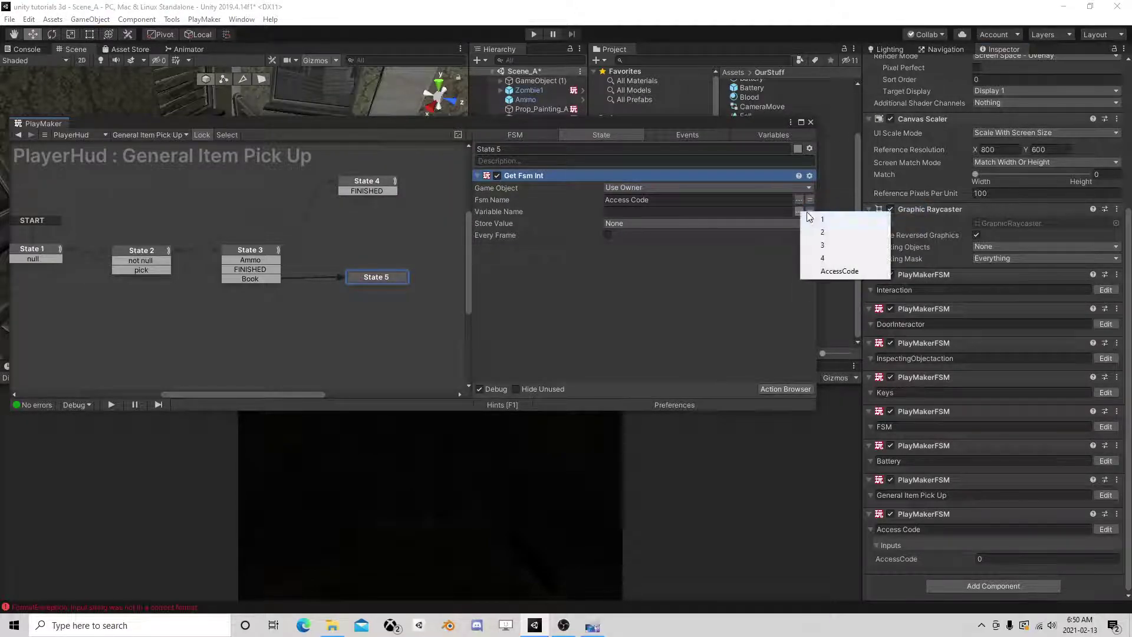
click(849, 273)
click(651, 224)
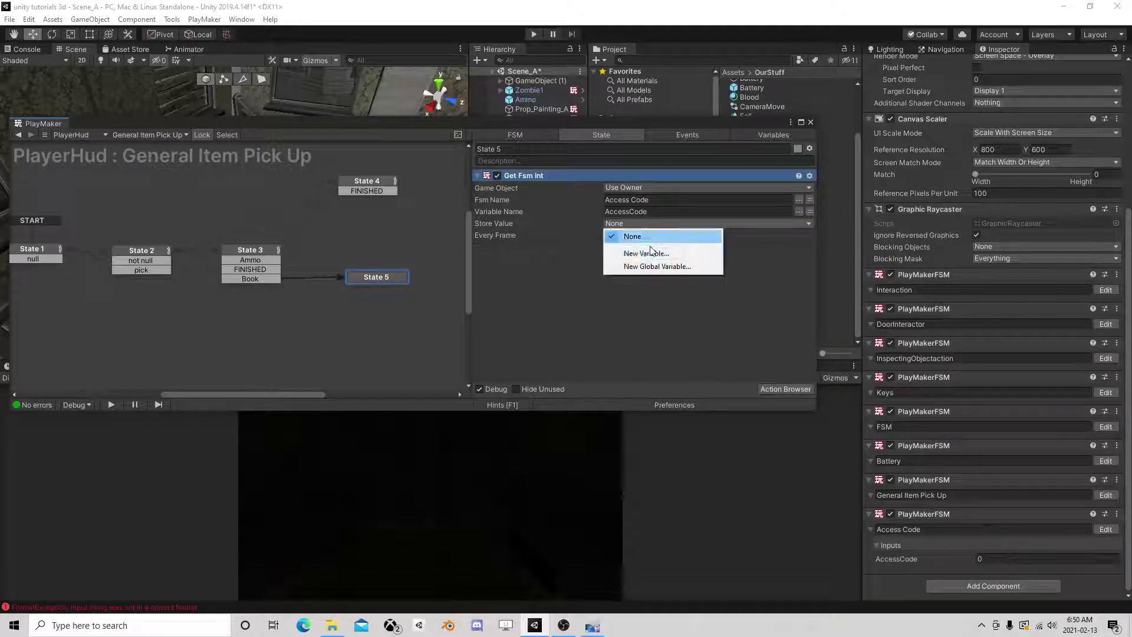
click(681, 250)
text(Ac)
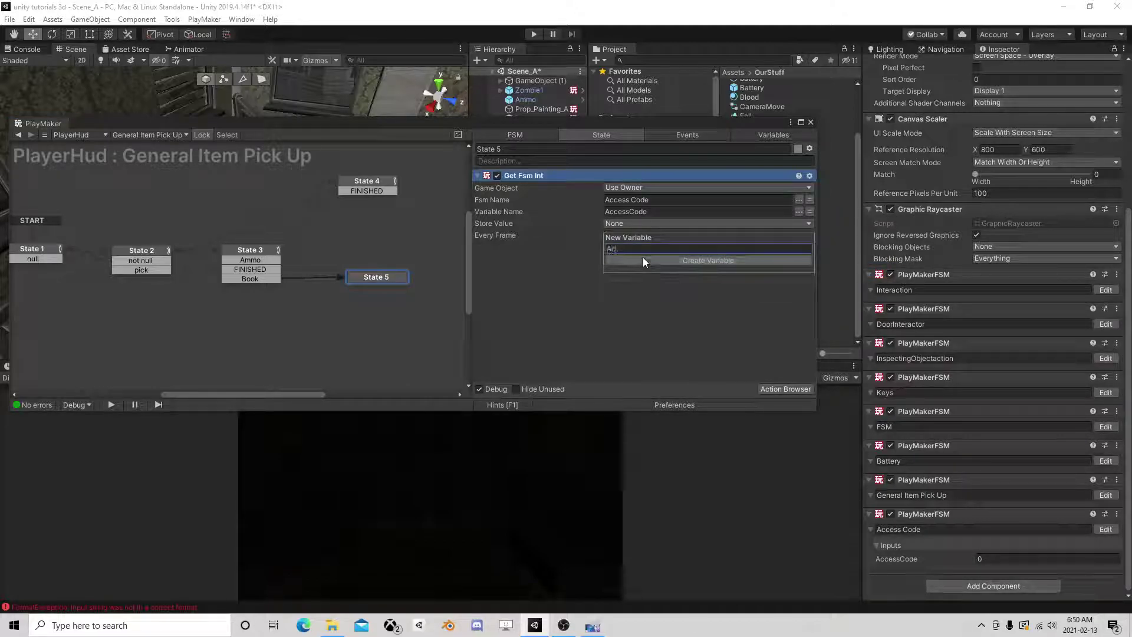
text(cessCode)
click(643, 257)
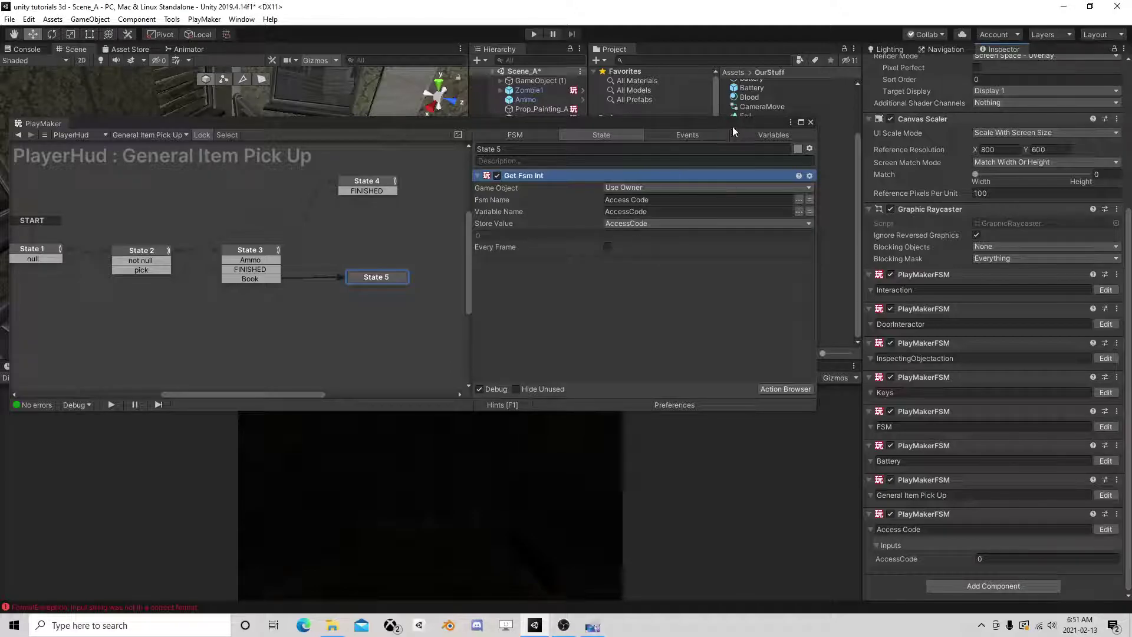
mouse_move(734, 127)
mouse_down()
mouse_move(751, 223)
mouse_move(748, 340)
mouse_up()
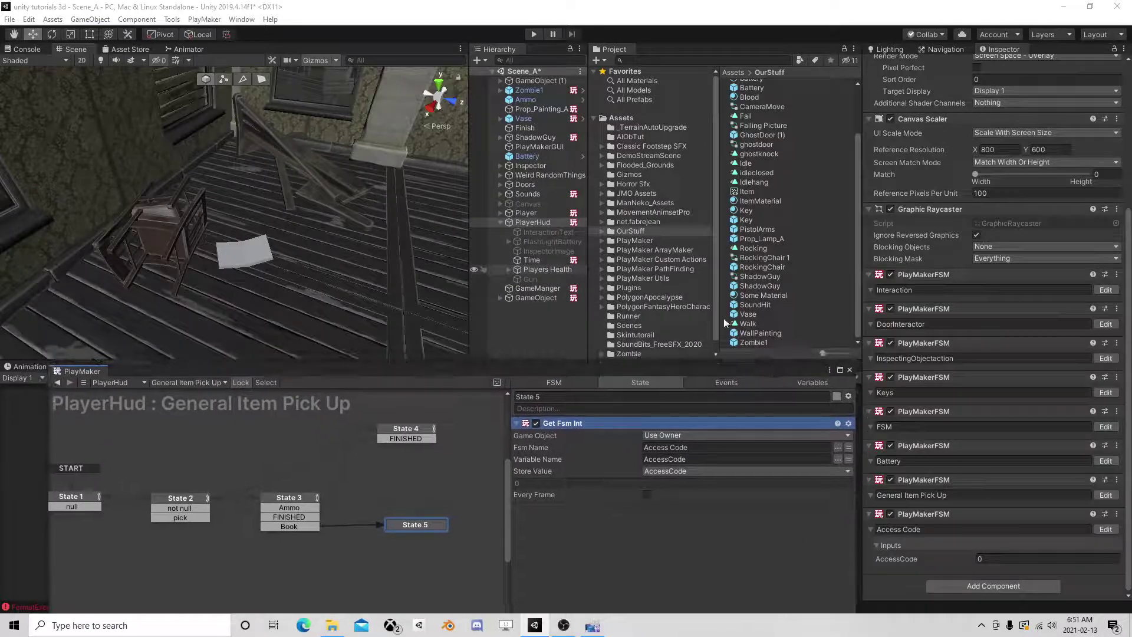
Add a new UI Text object under PlayerHud and frame it in the scene
click(848, 369)
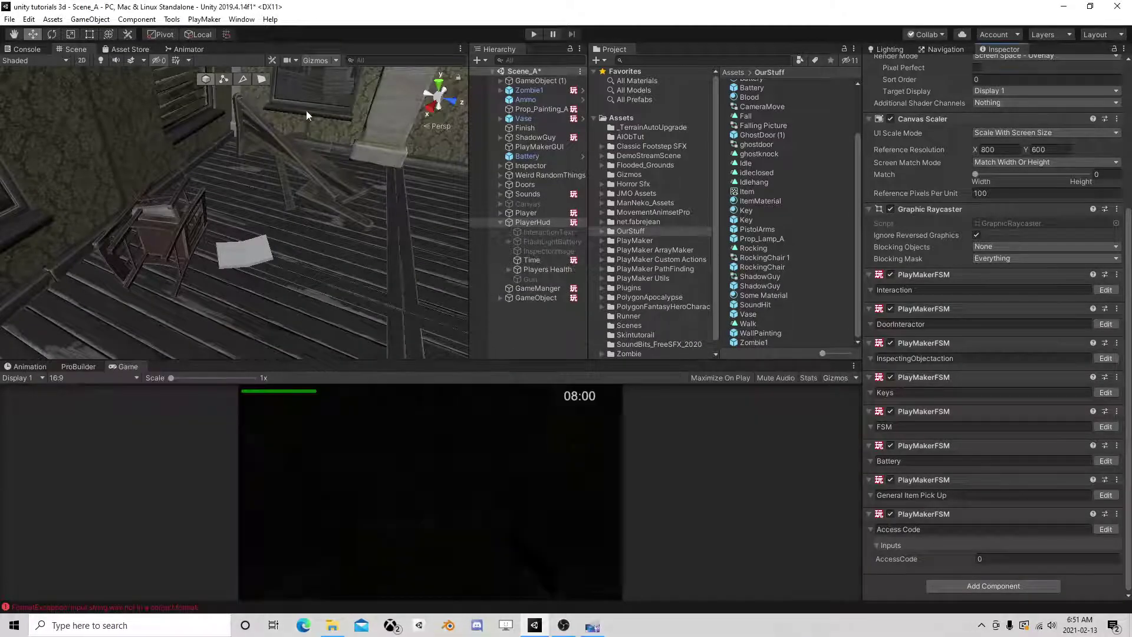
right_click(535, 222)
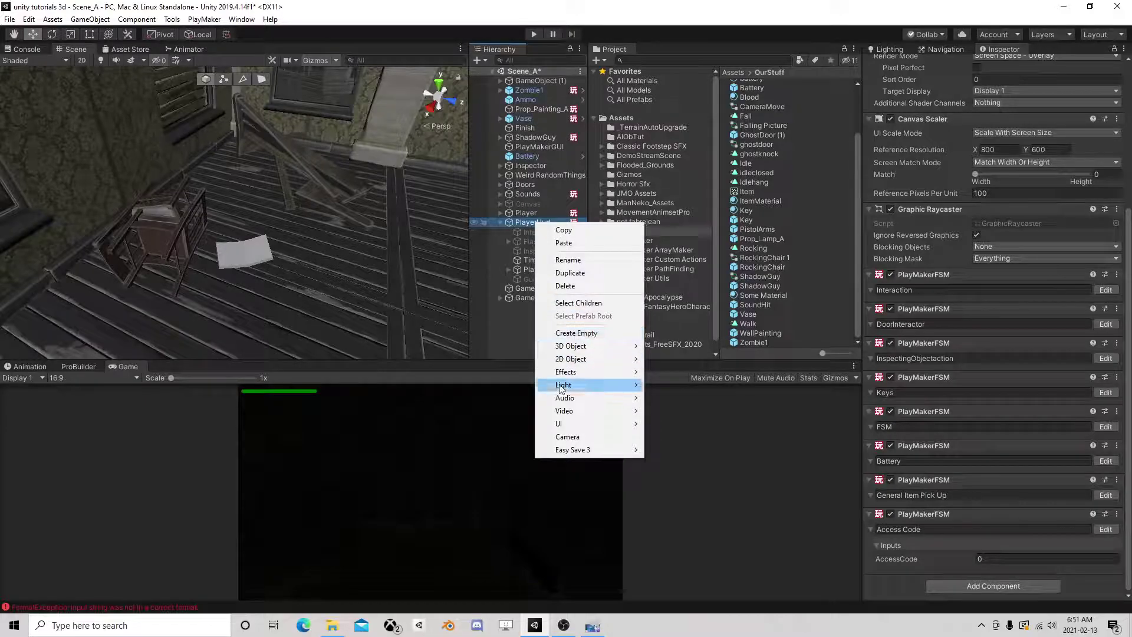
mouse_move(566, 423)
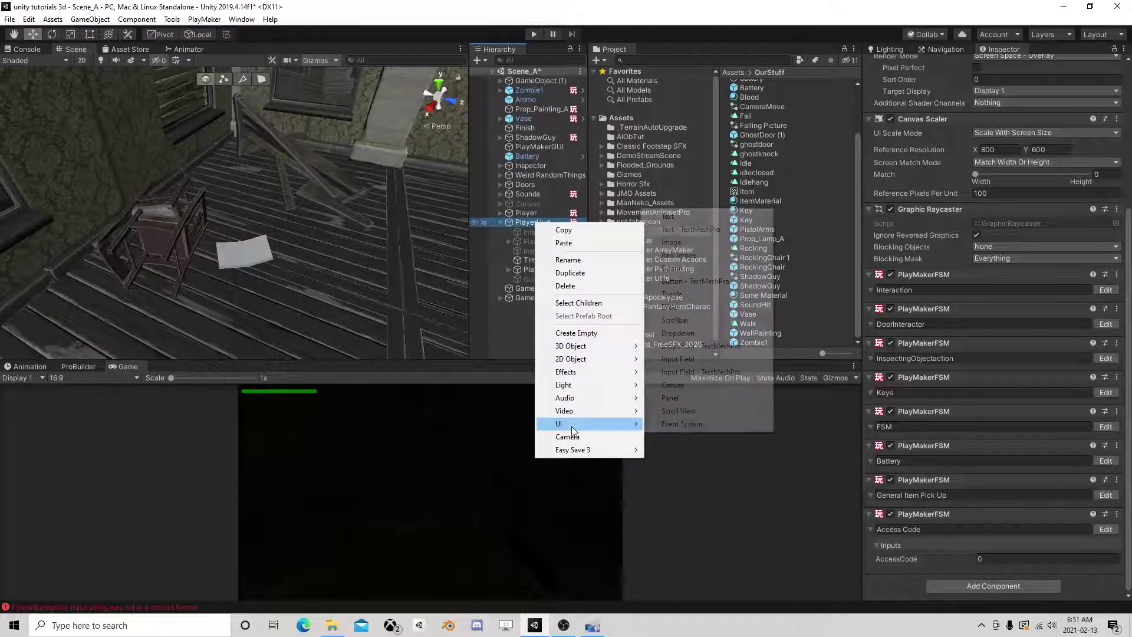
click(669, 216)
double_click(536, 288)
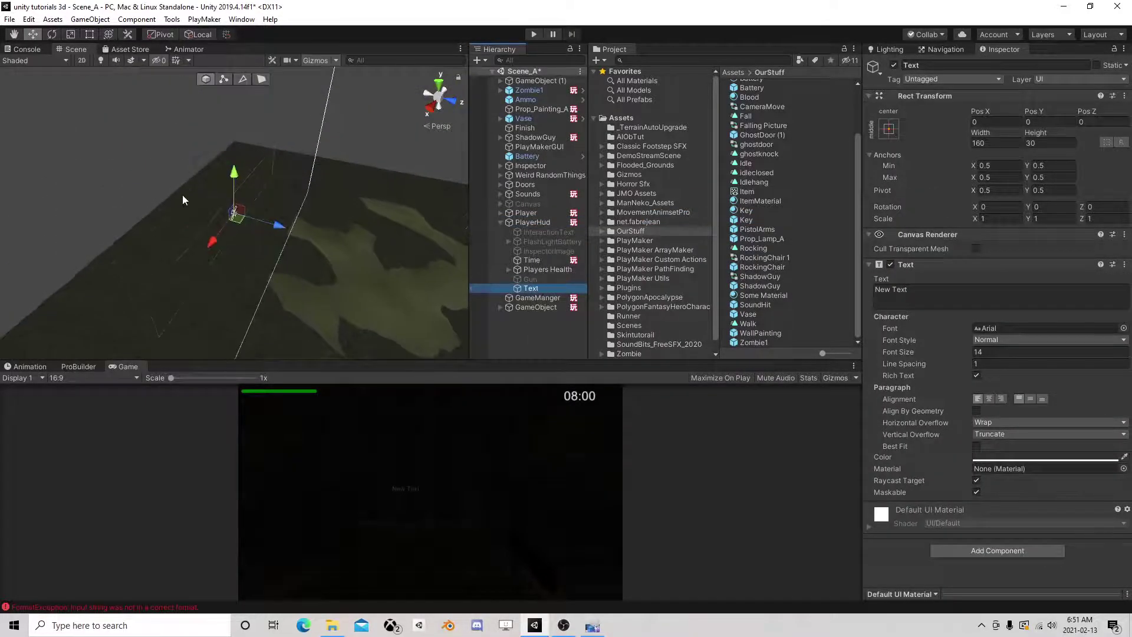
right_drag(182, 195, 177, 144)
Move the text near the top of the canvas and resize its box
key(t)
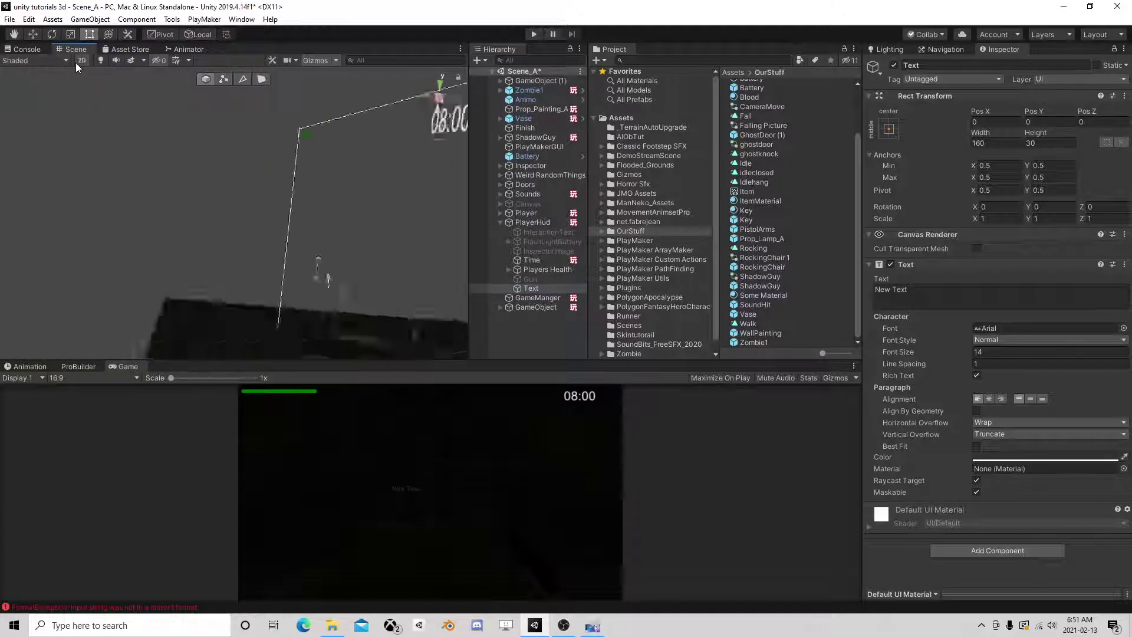
click(76, 62)
double_click(531, 288)
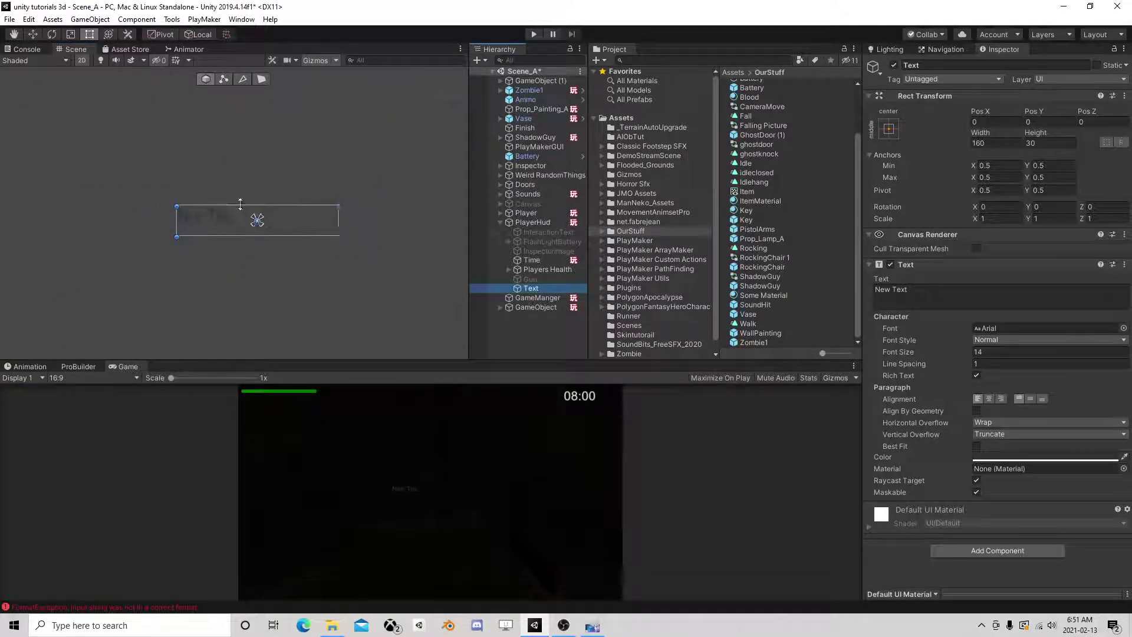
click(81, 60)
click(33, 36)
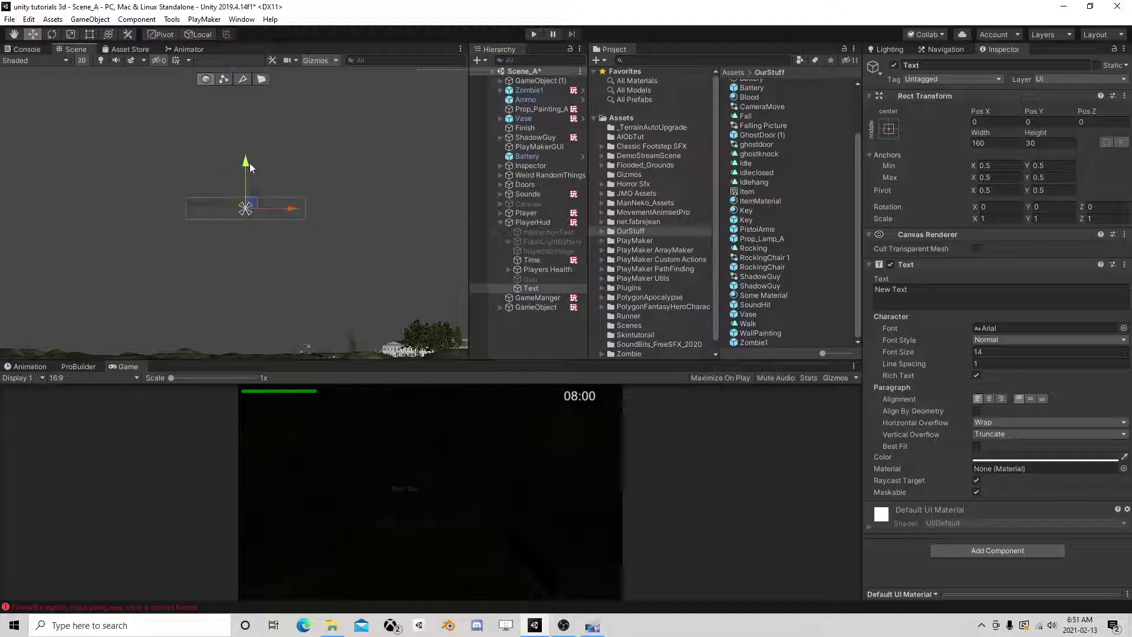
drag(249, 162, 266, 77)
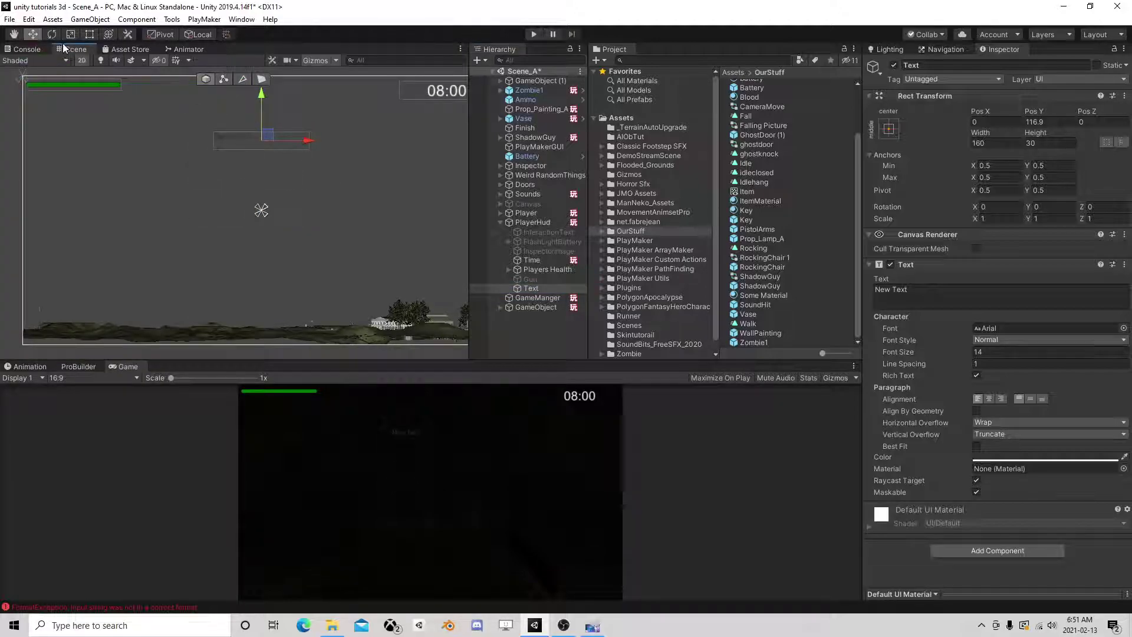
click(89, 35)
drag(307, 152, 381, 195)
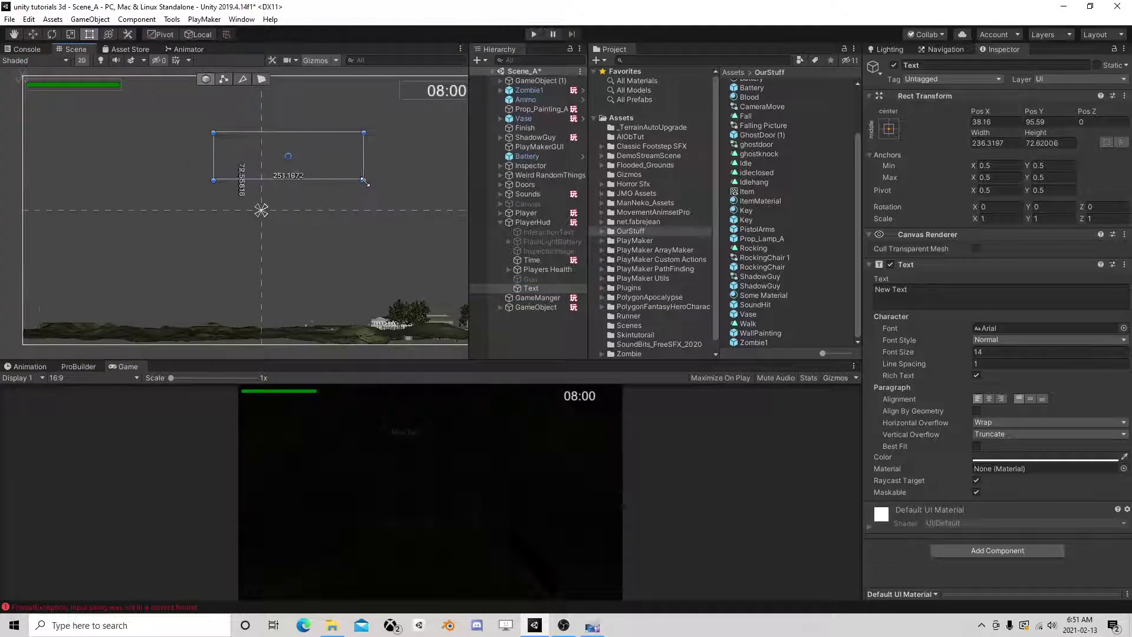
drag(214, 133, 157, 102)
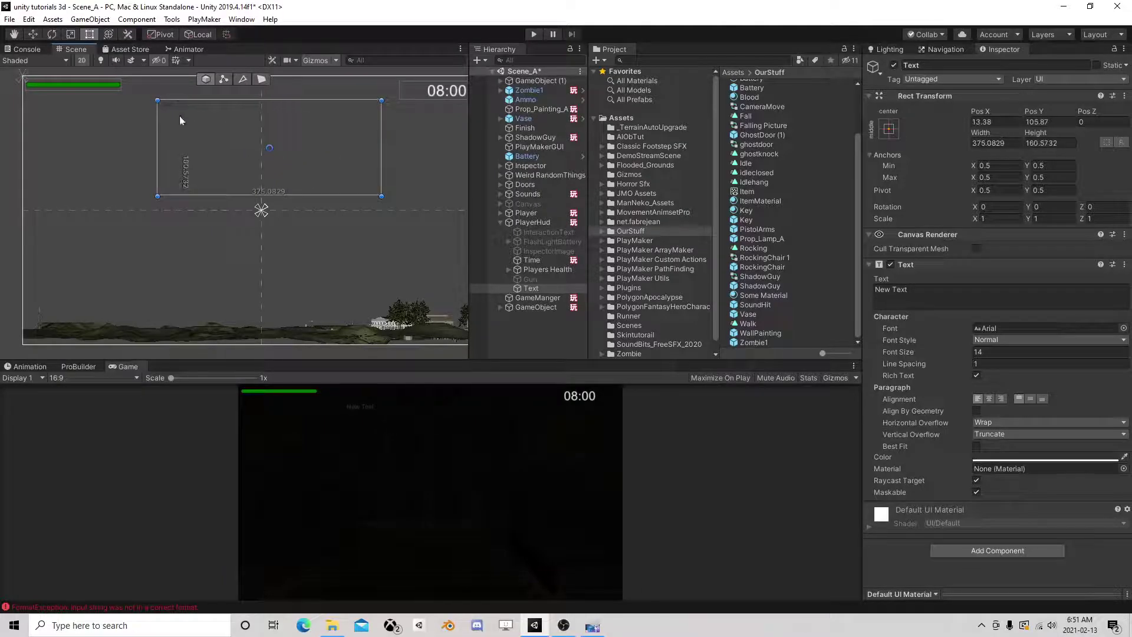
drag(382, 195, 364, 171)
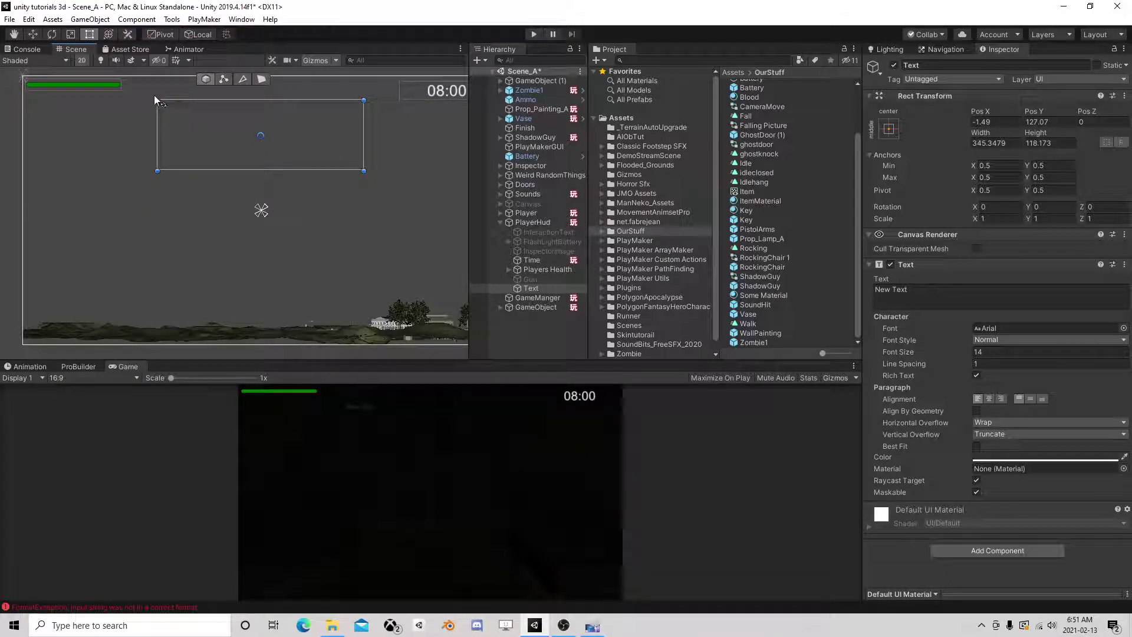
drag(158, 101, 178, 118)
Lighten the text colour to grey and clear the New Text placeholder
click(976, 457)
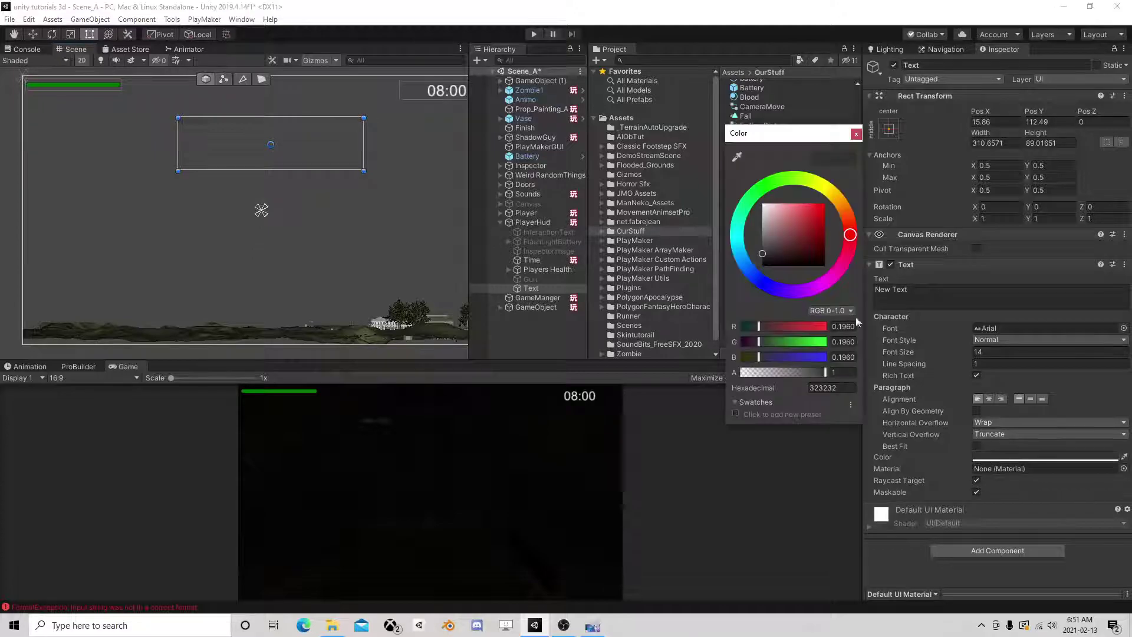
drag(766, 247, 759, 230)
click(856, 134)
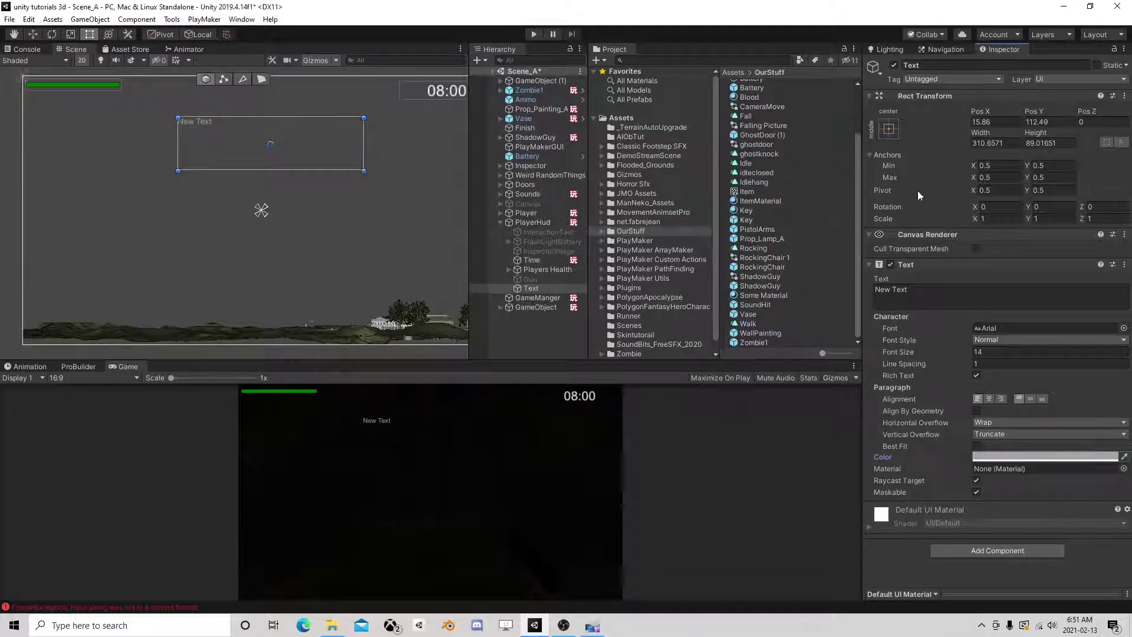
click(908, 291)
key(BackSpace)
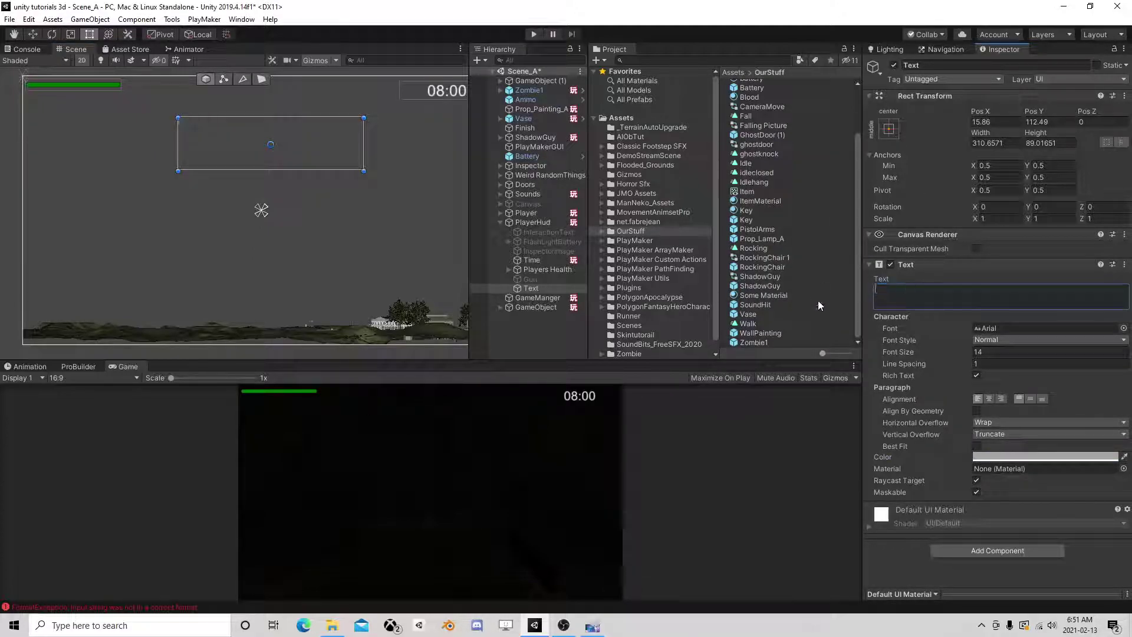
Centre the text, enable Best Fit, turn off Raycast Target and Maskable, then deactivate it
click(989, 399)
click(977, 445)
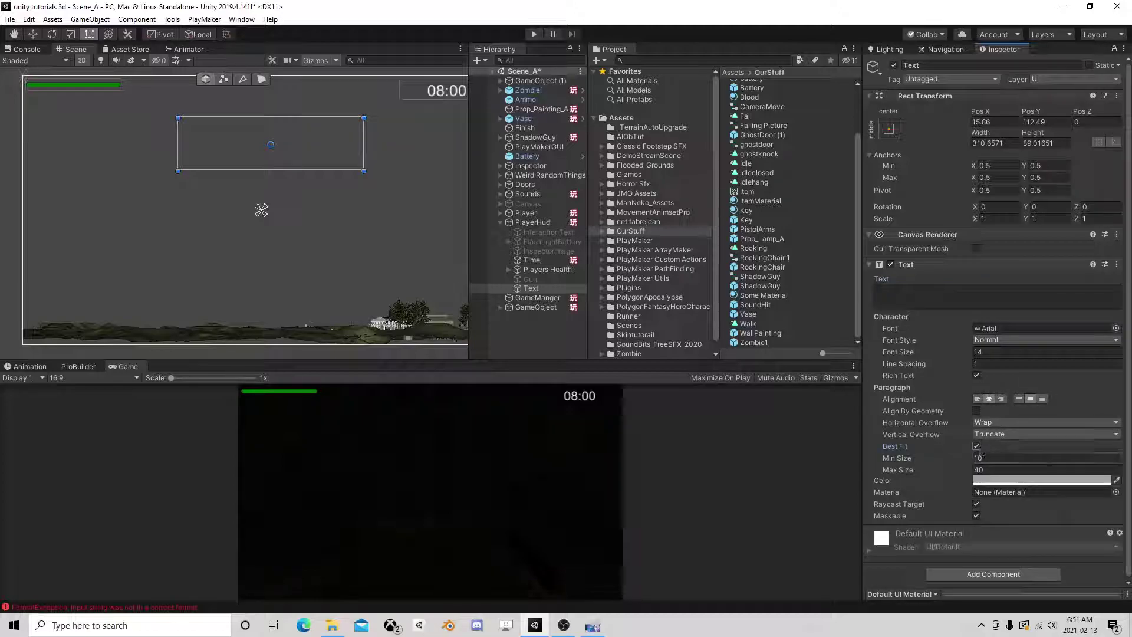
click(976, 503)
click(976, 515)
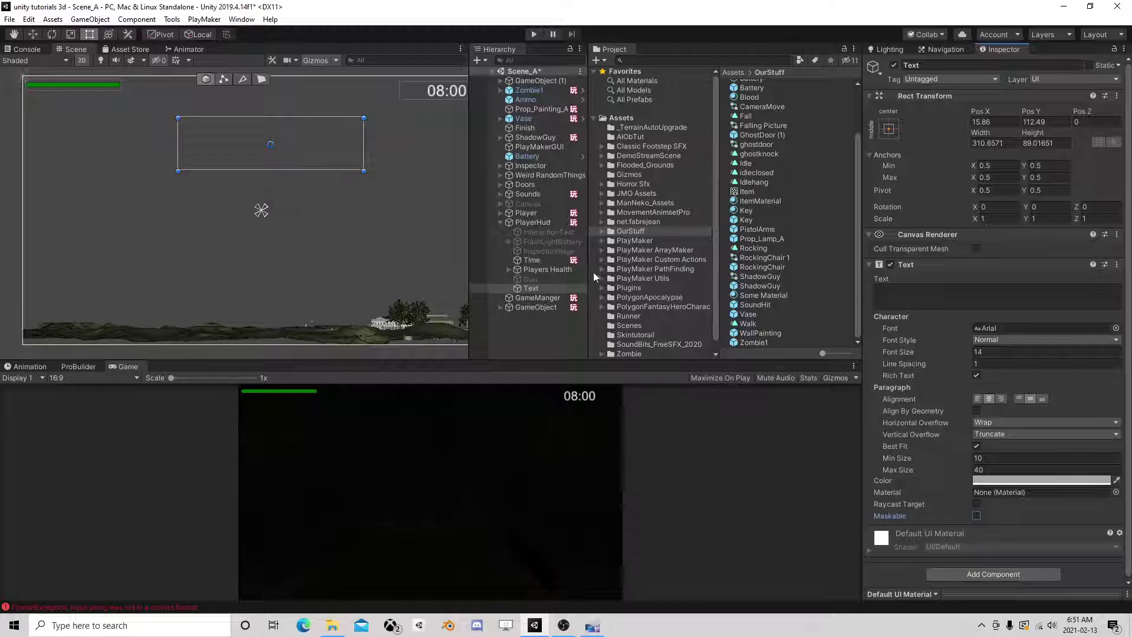
click(894, 65)
Rename the text object to Talk and select PlayerHud
click(539, 288)
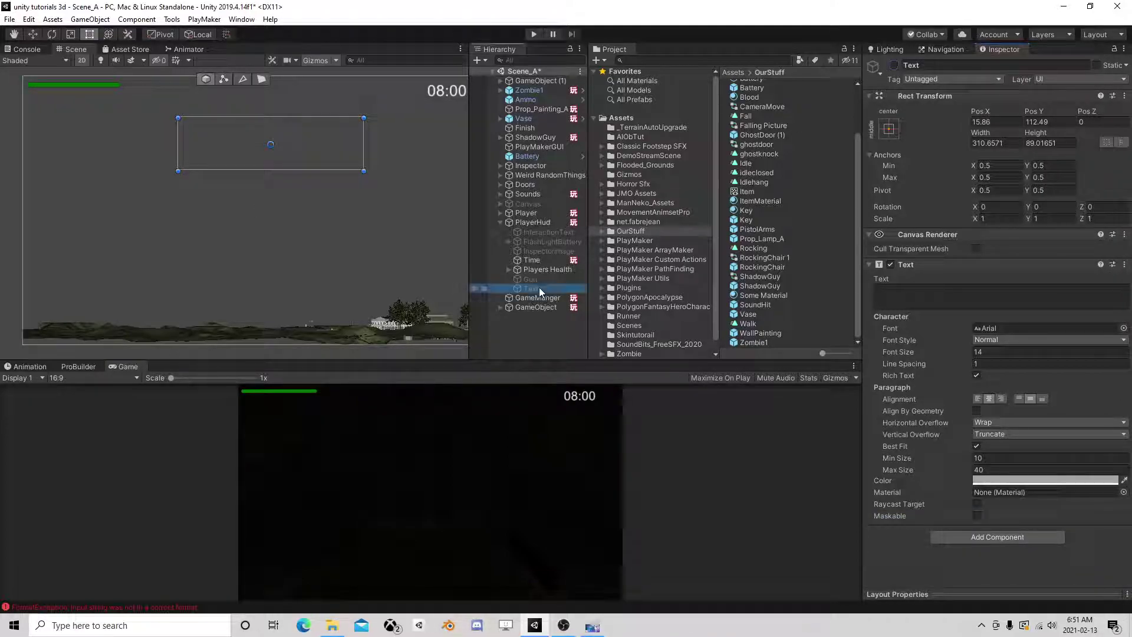
text(Talk)
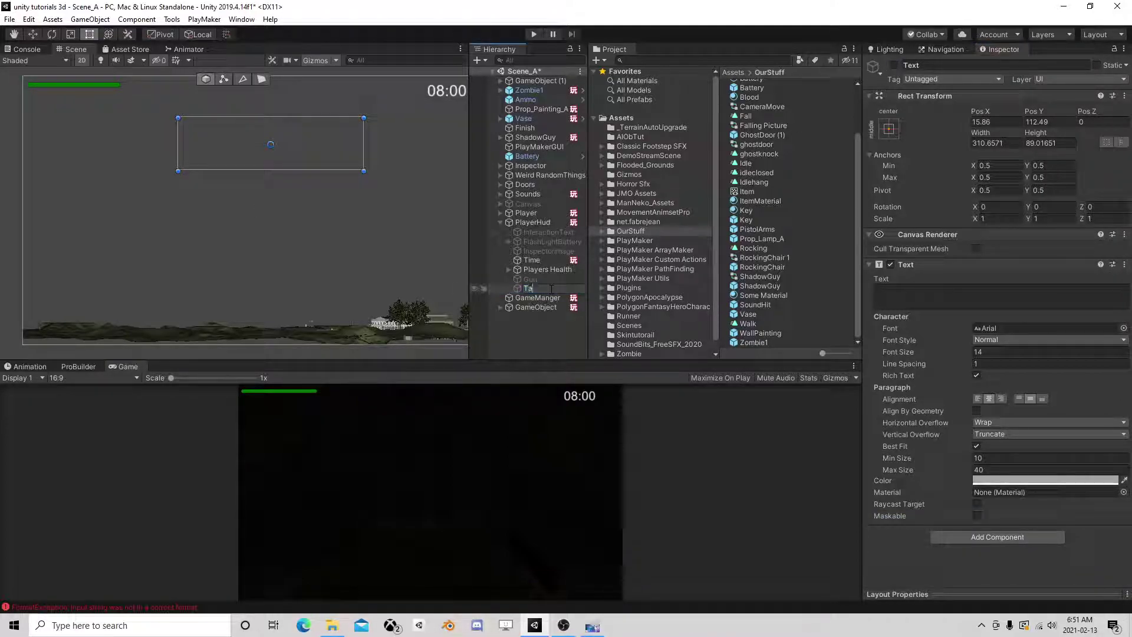
key(Return)
click(533, 222)
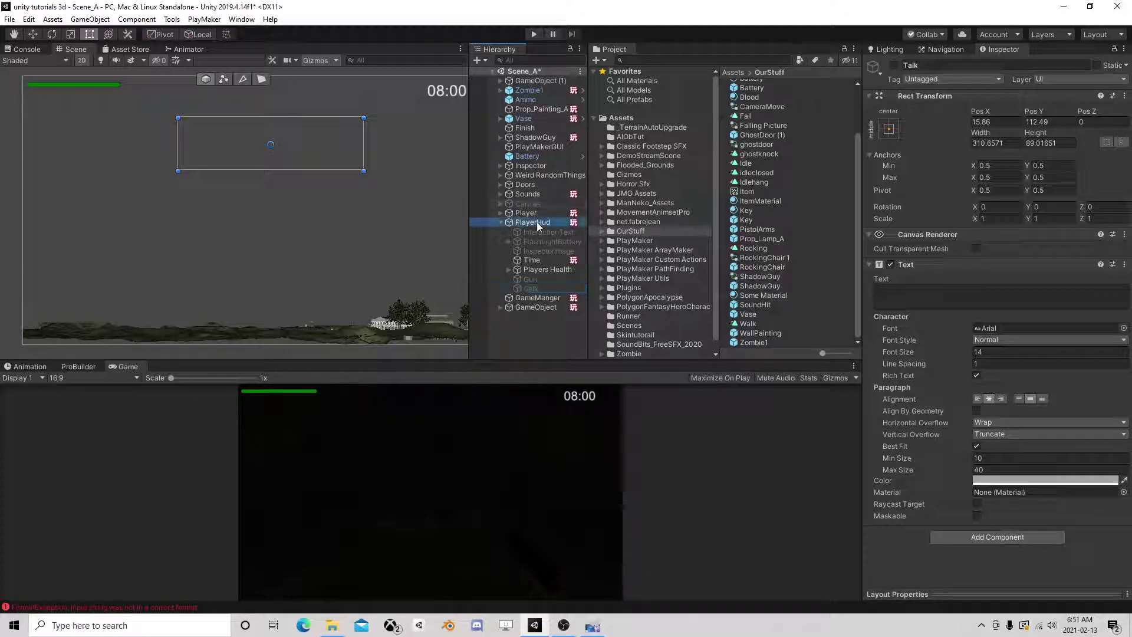
scroll(957, 413, down, 5)
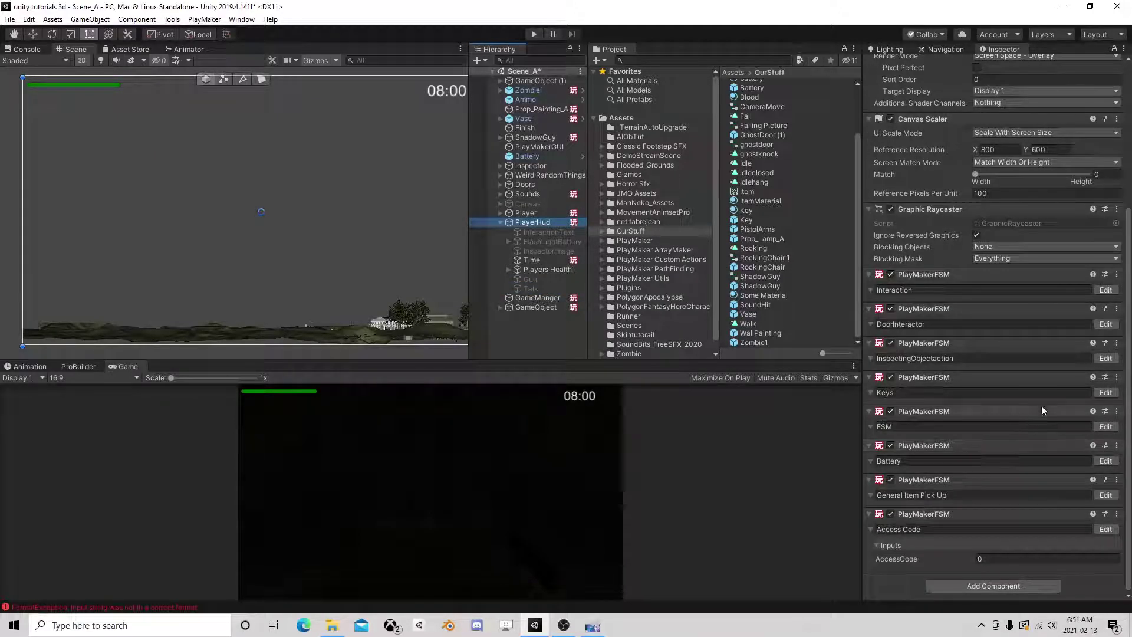
Add the Talk object as a variable in the General Item Pick Up FSM
click(1106, 495)
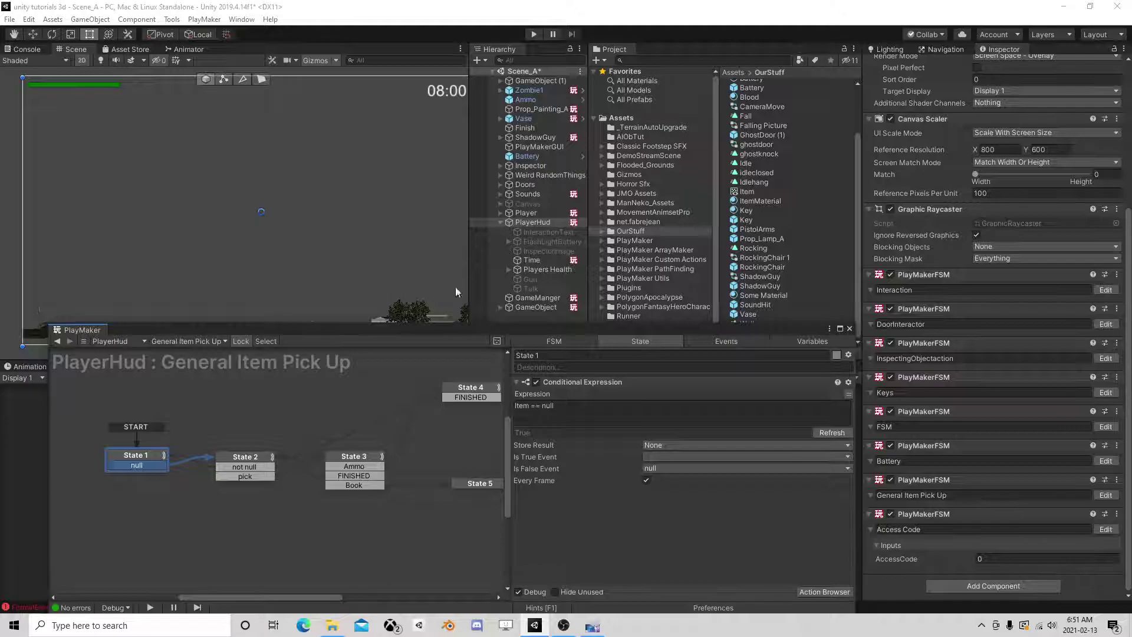
drag(491, 327, 522, 173)
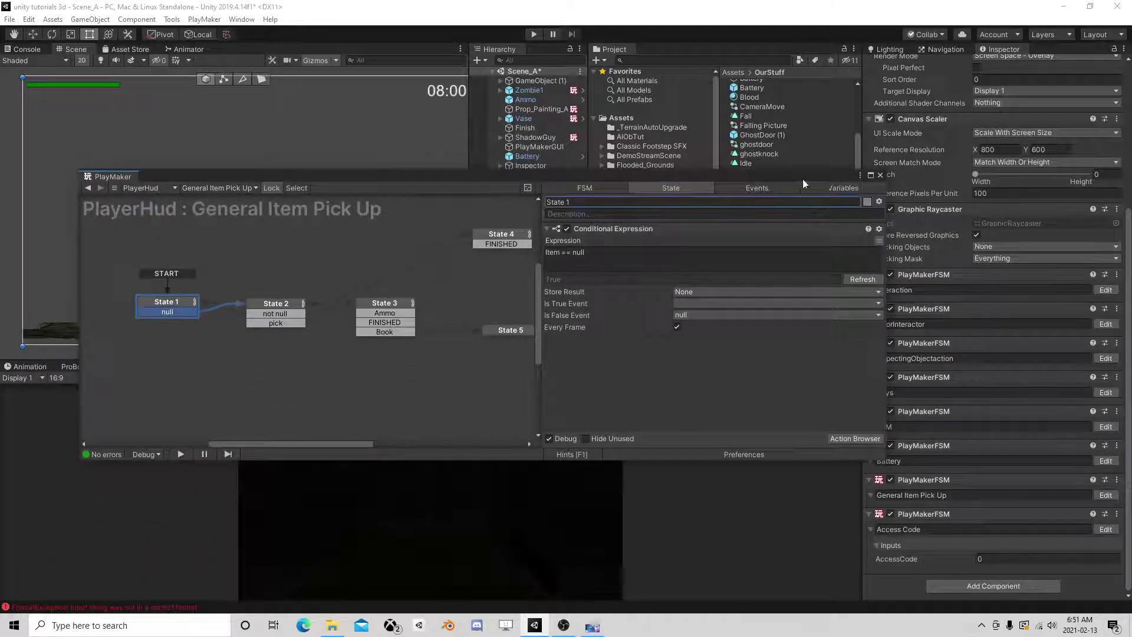
click(834, 189)
drag(838, 176, 406, 143)
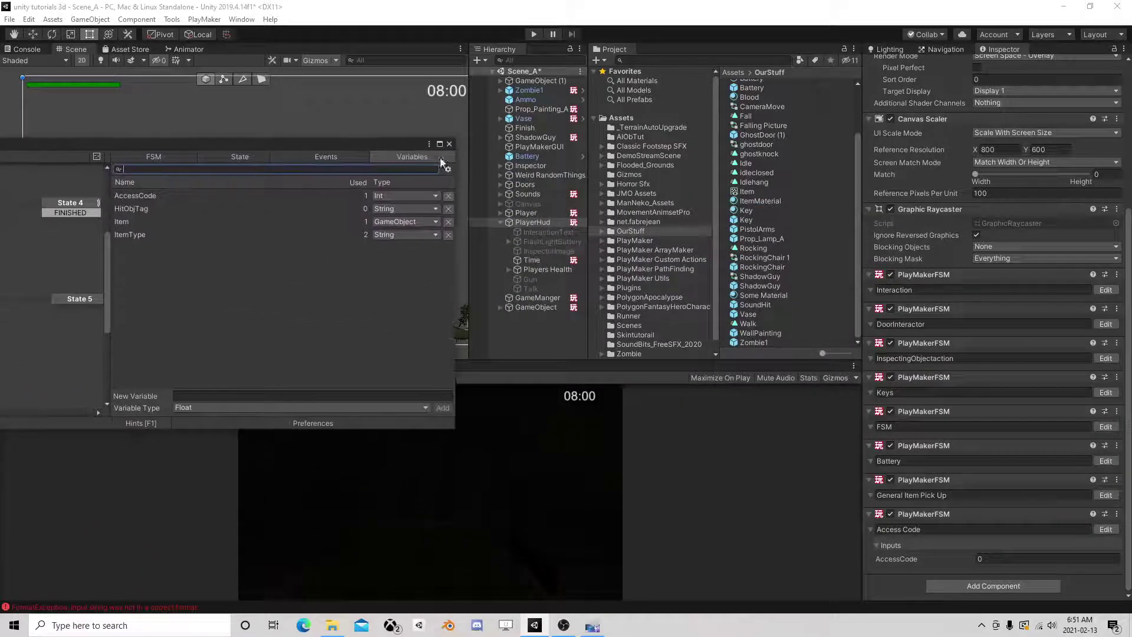
drag(532, 289, 348, 284)
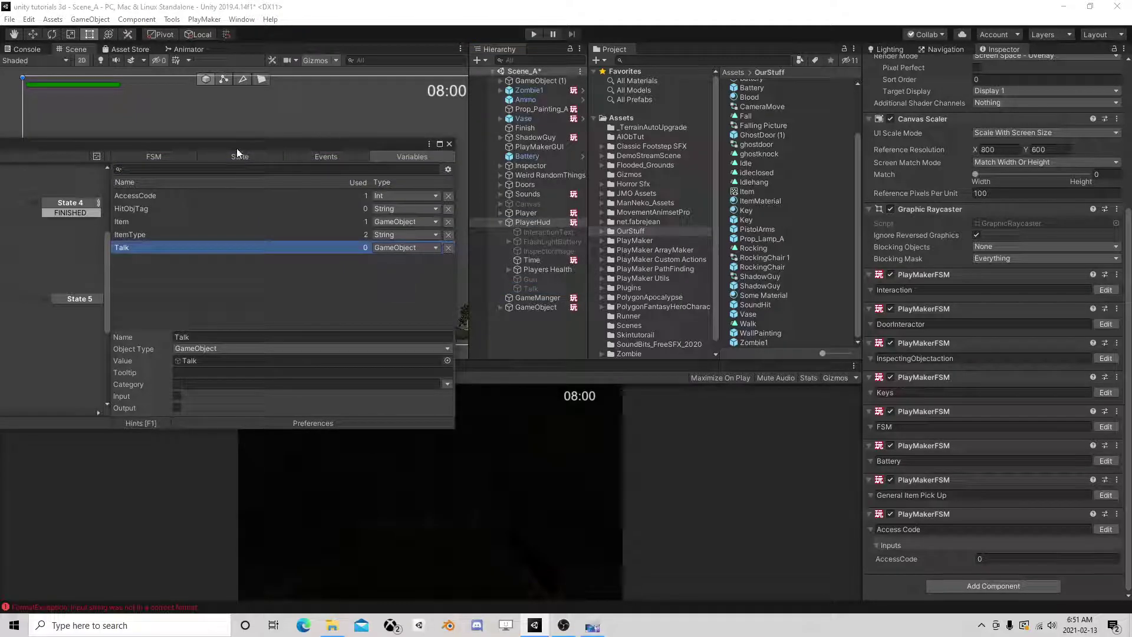
drag(241, 148, 680, 170)
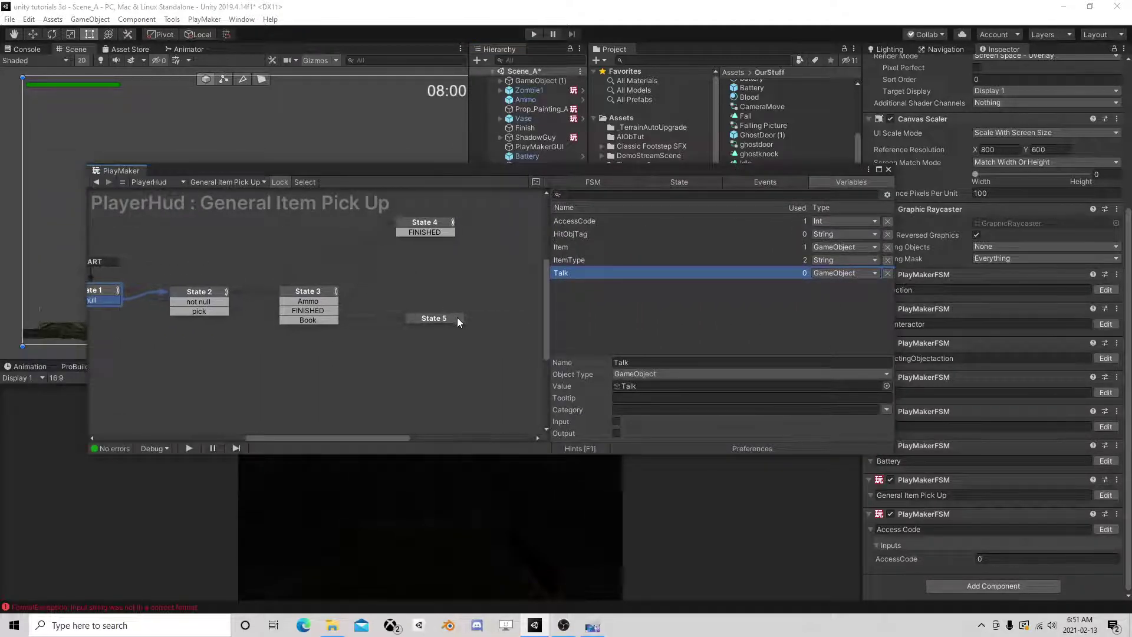
Add a UI Text Set Text action to State 5
click(454, 317)
click(865, 434)
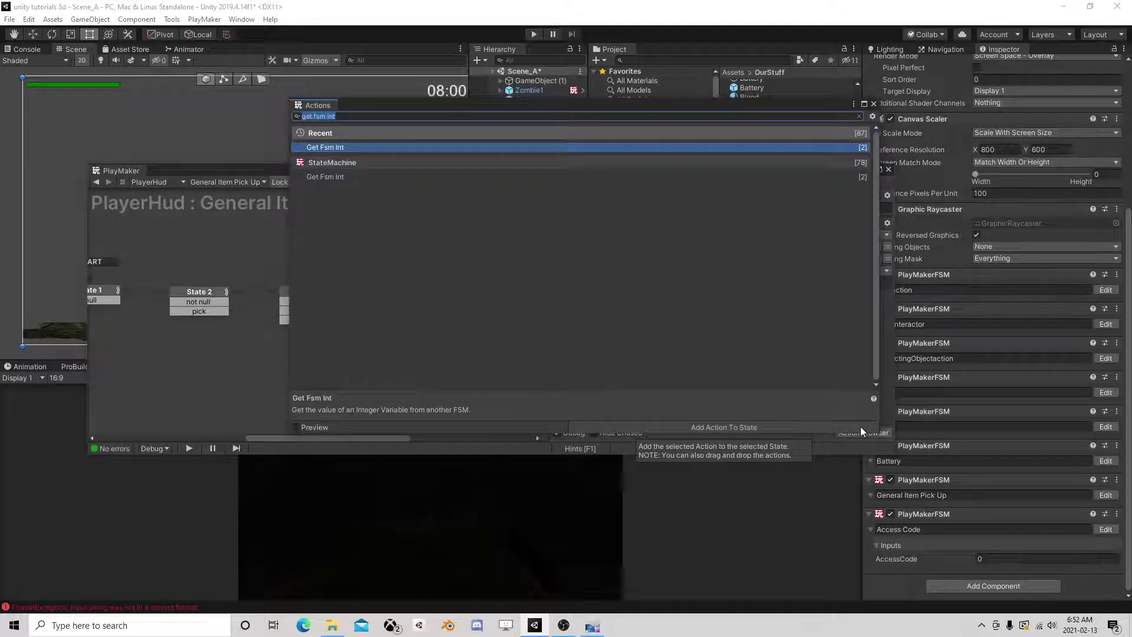
text(ui te)
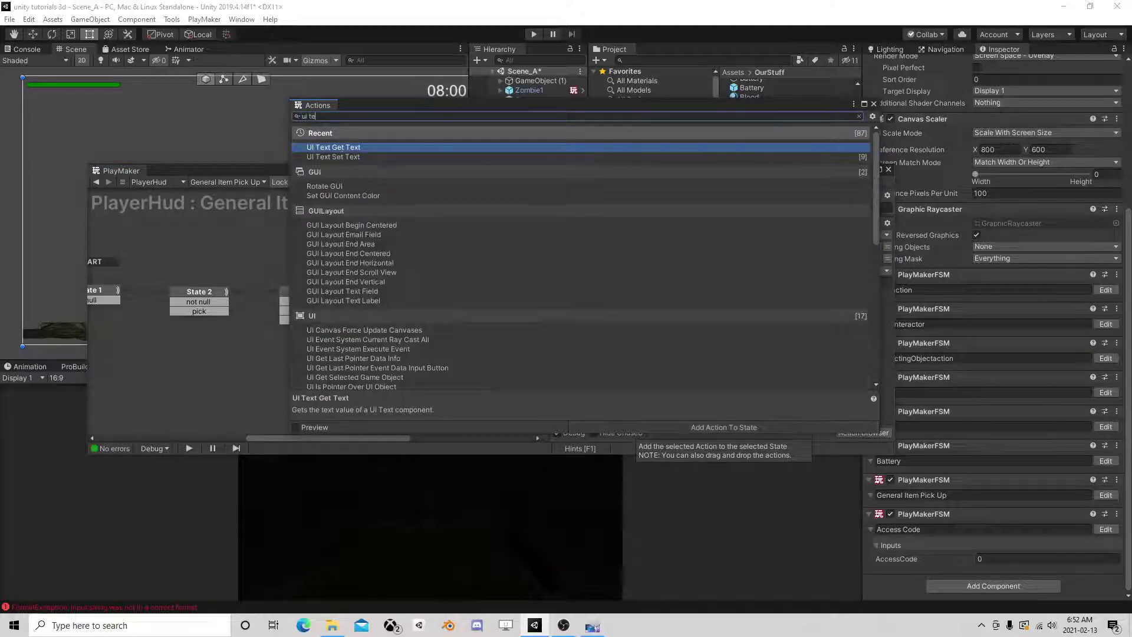
double_click(377, 156)
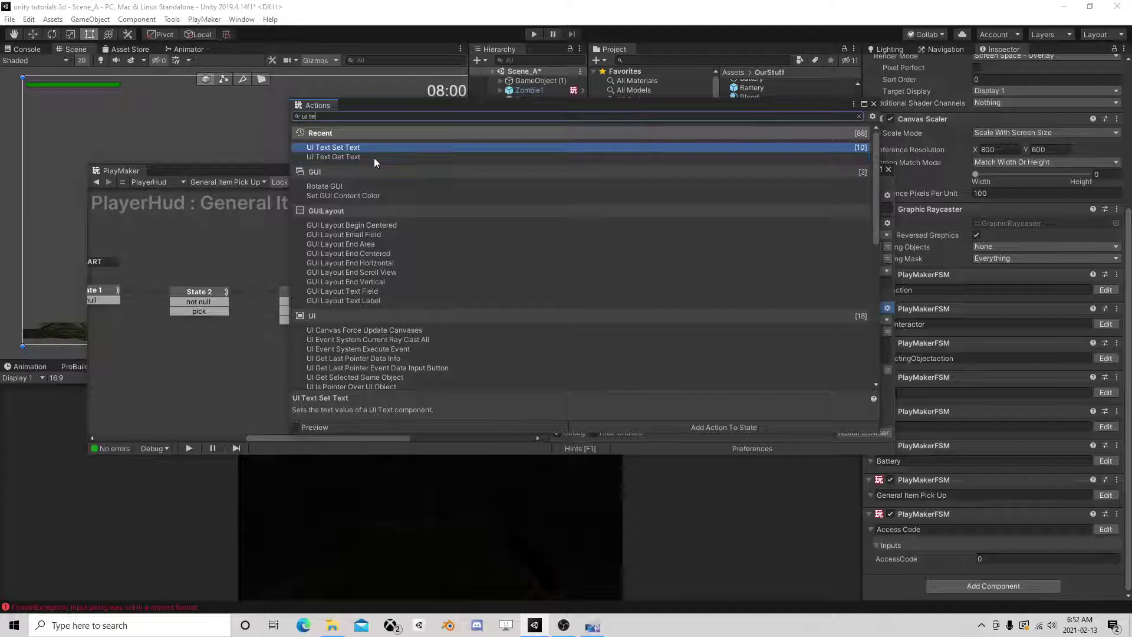
click(874, 105)
Add a Build String action to State 5
click(857, 433)
text(build)
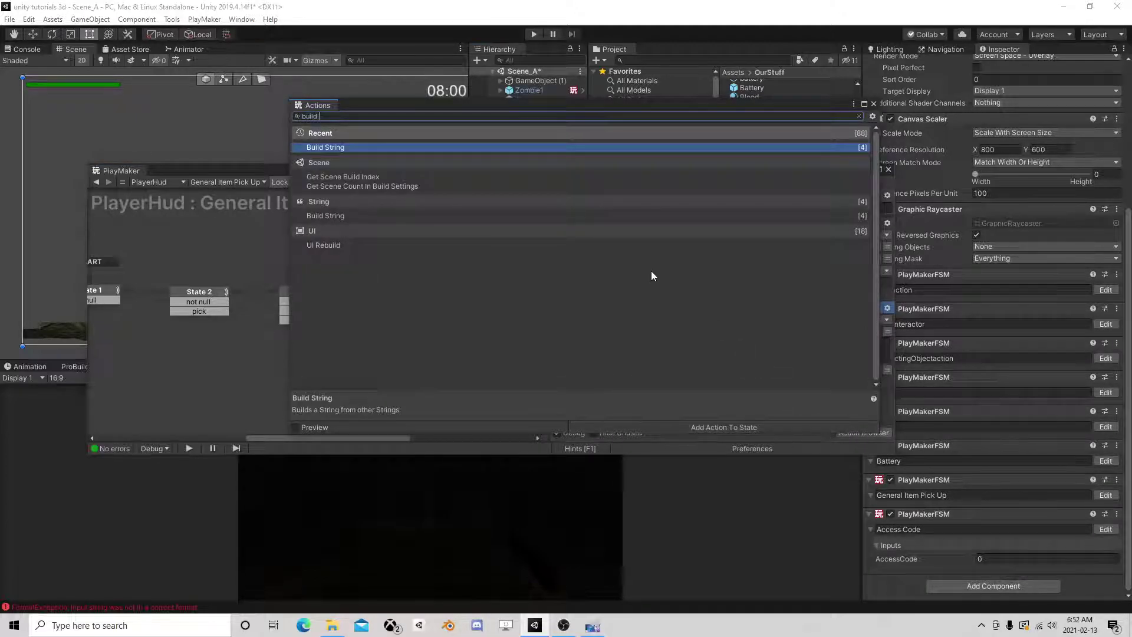
text( str)
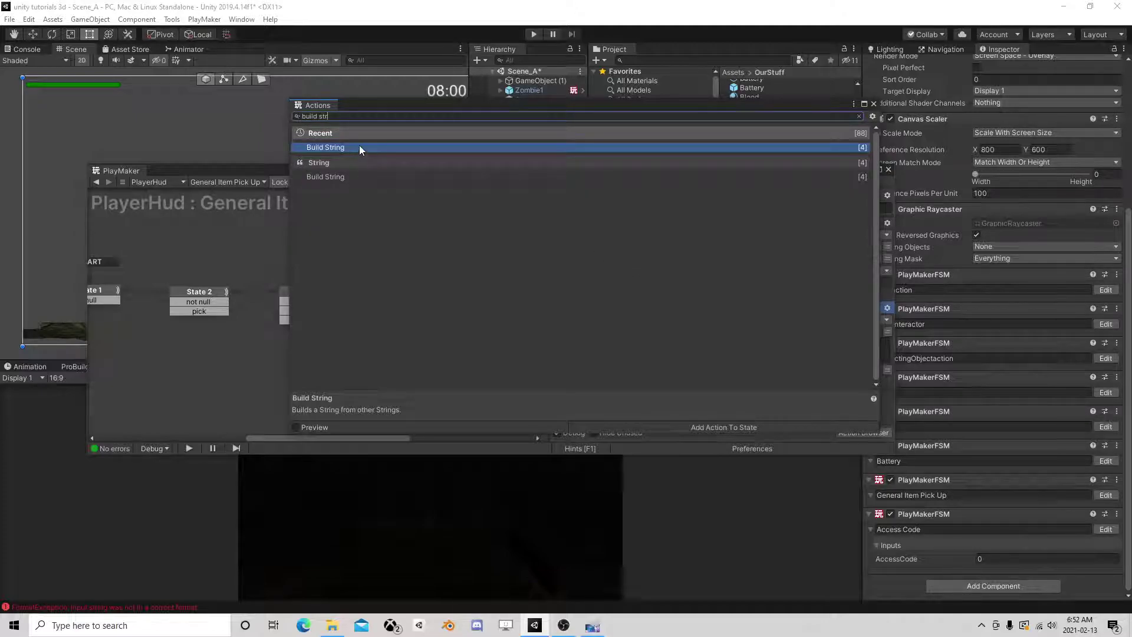
double_click(359, 146)
click(873, 104)
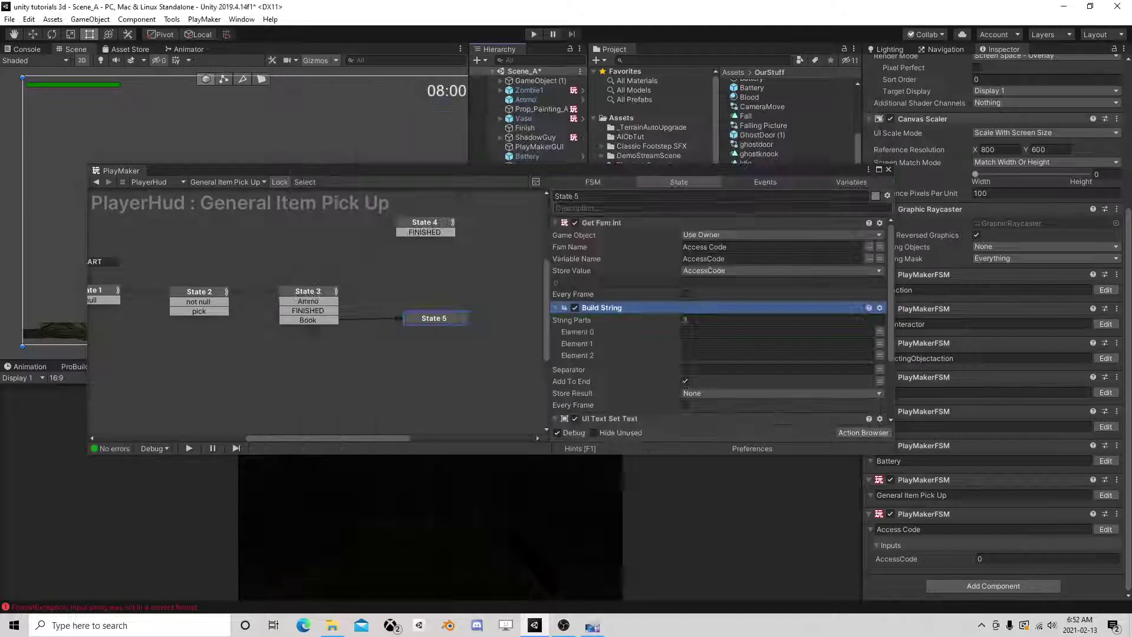
click(741, 322)
Give Build String two parts, the second being the AccessCode variable
text(2)
click(721, 416)
text(It says)
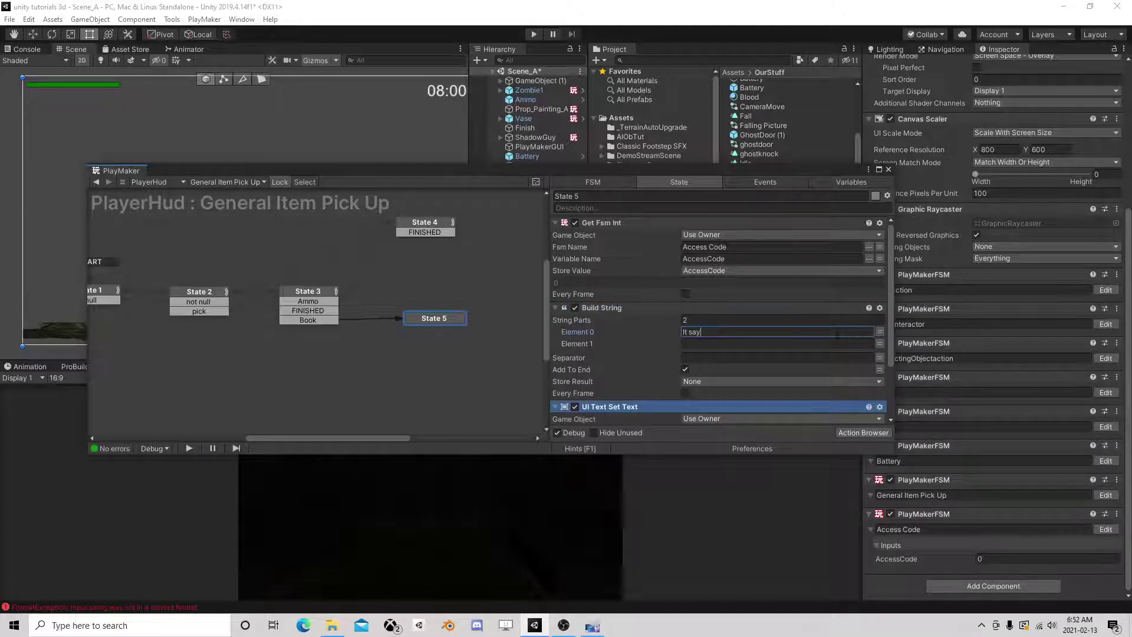
click(712, 341)
click(880, 346)
click(835, 342)
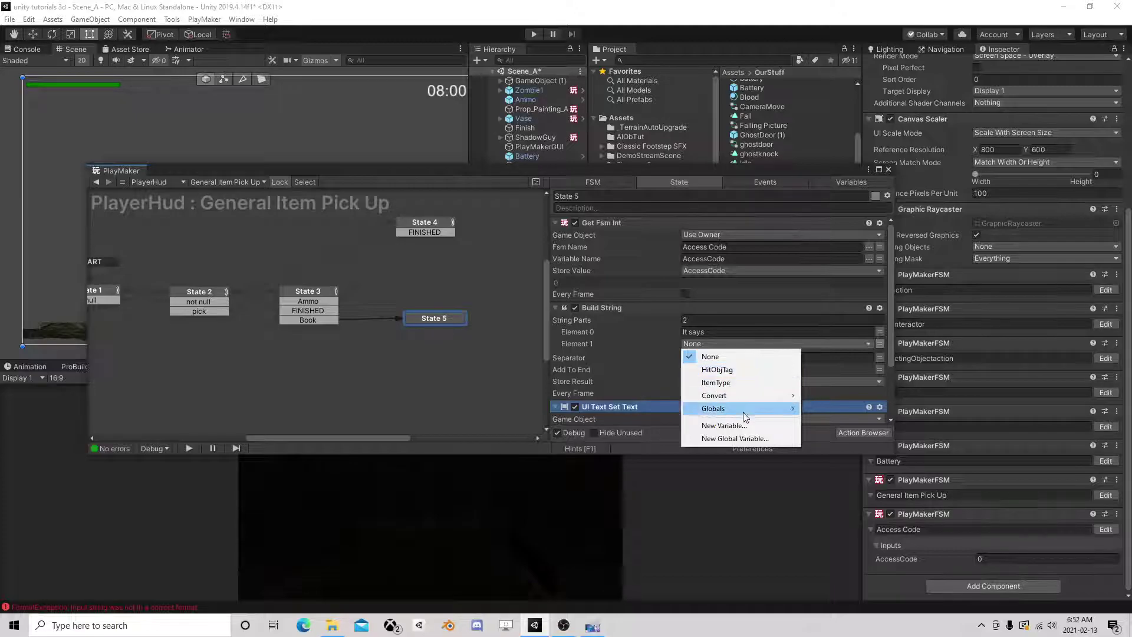
mouse_move(766, 395)
click(826, 395)
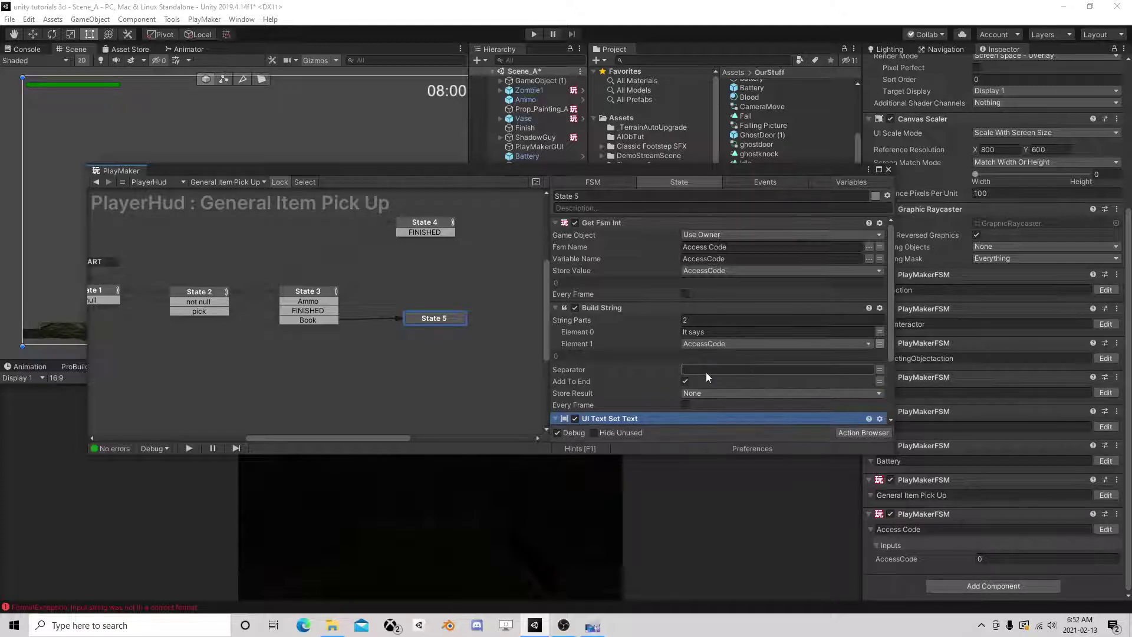
Turn off Add To End and store the built string in a new 'set string' variable
click(685, 381)
click(702, 394)
click(708, 449)
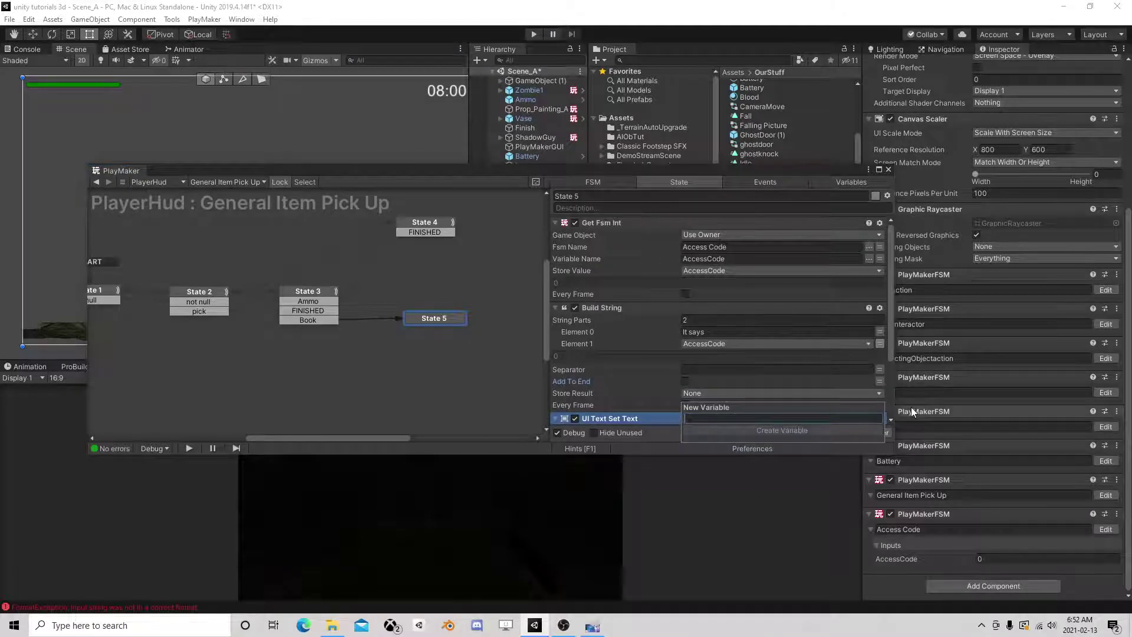
text(set string)
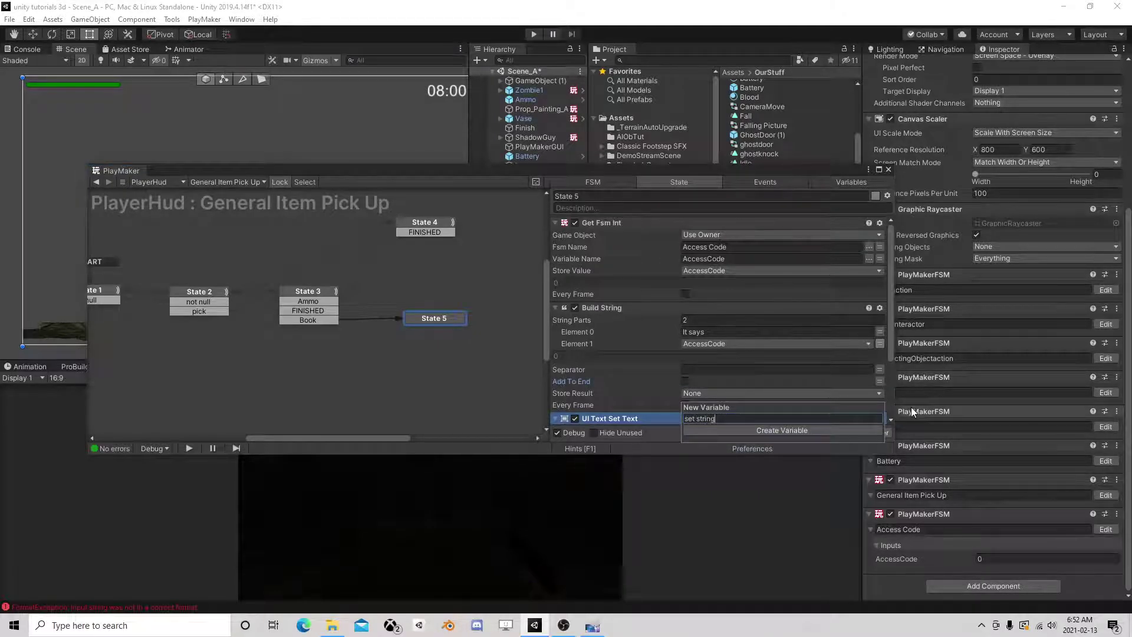
key(Return)
scroll(693, 349, down, 3)
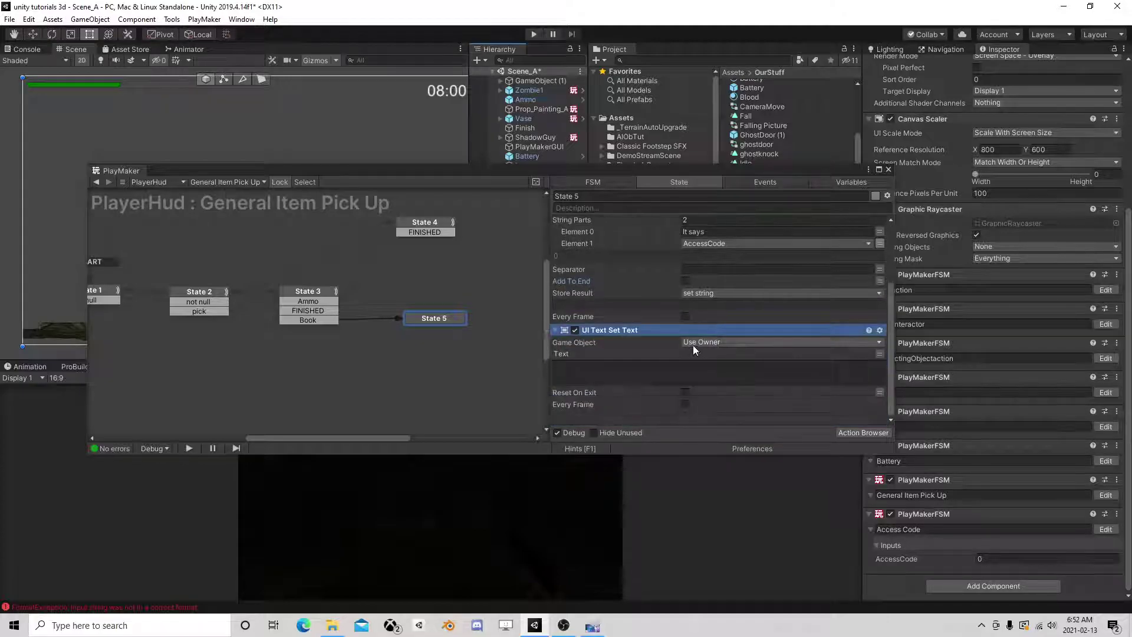
Make UI Text Set Text target Talk and display the set string variable
click(835, 344)
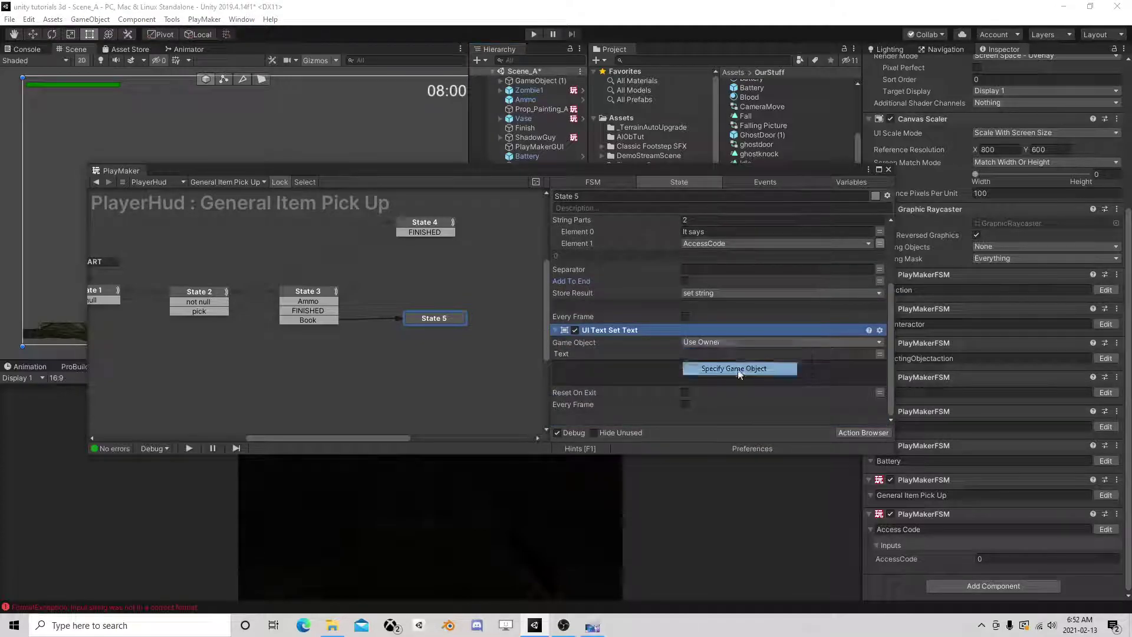
click(737, 369)
click(838, 353)
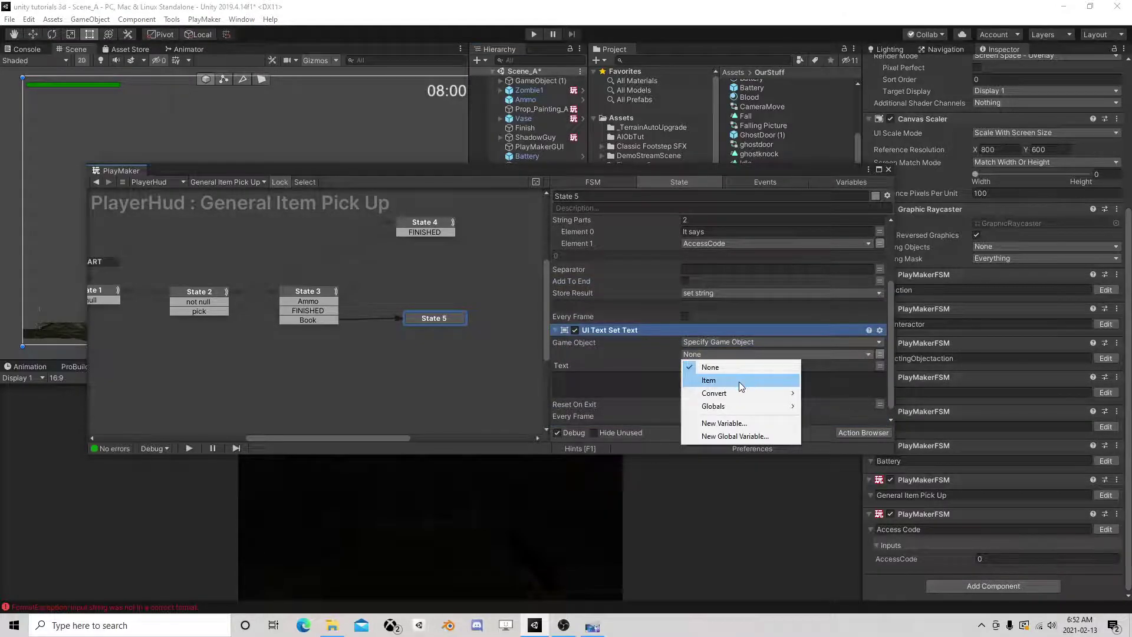
mouse_move(738, 394)
click(831, 394)
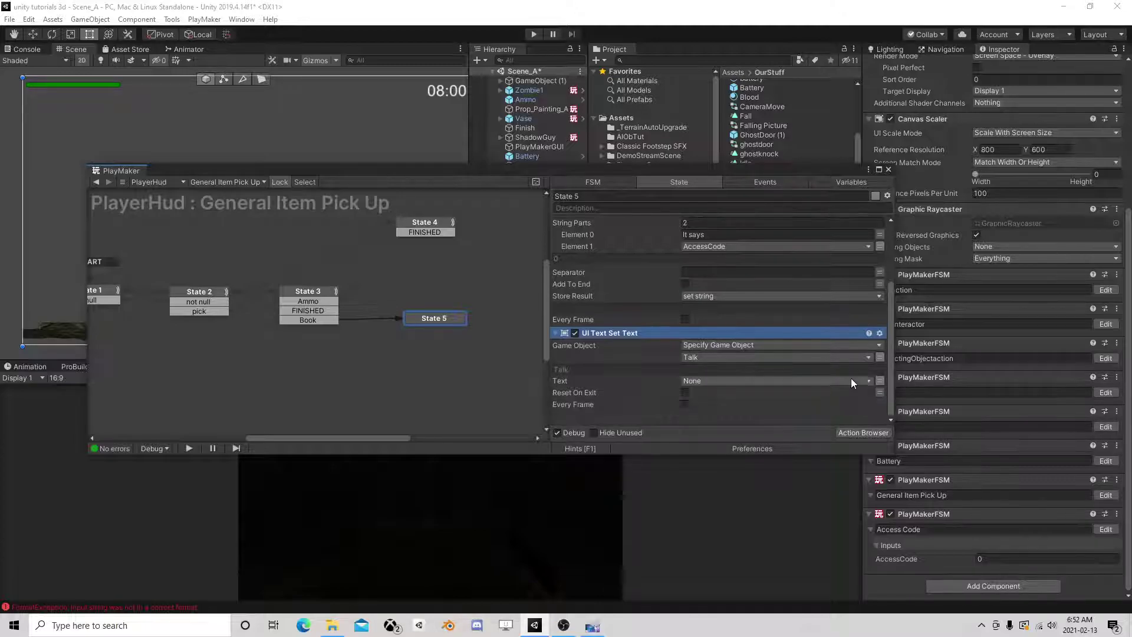
click(713, 383)
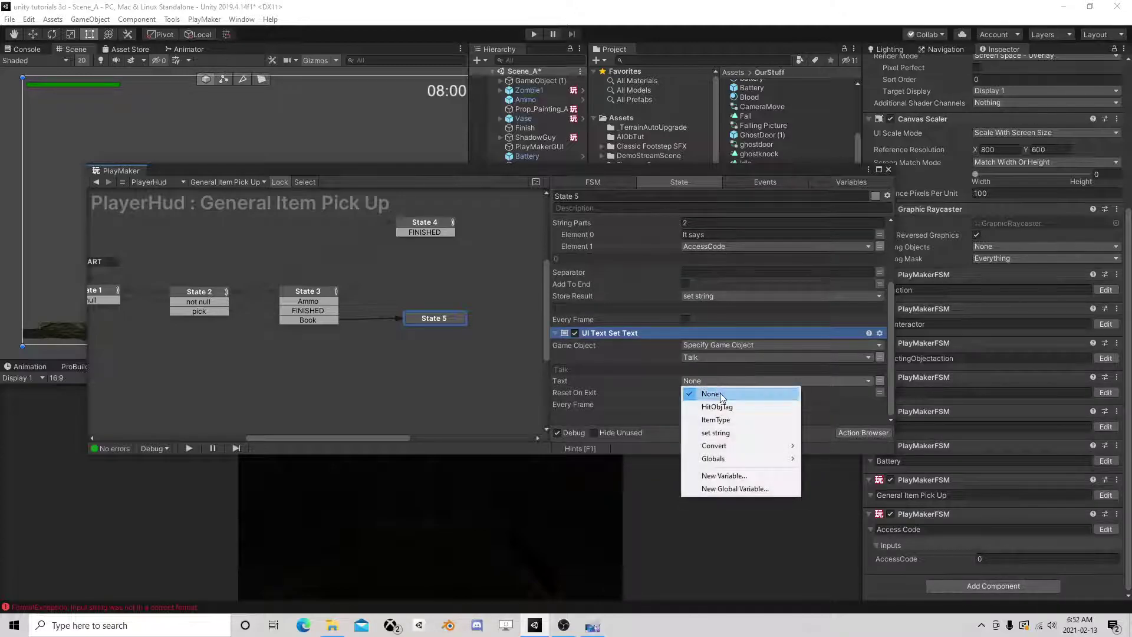
click(728, 436)
click(848, 433)
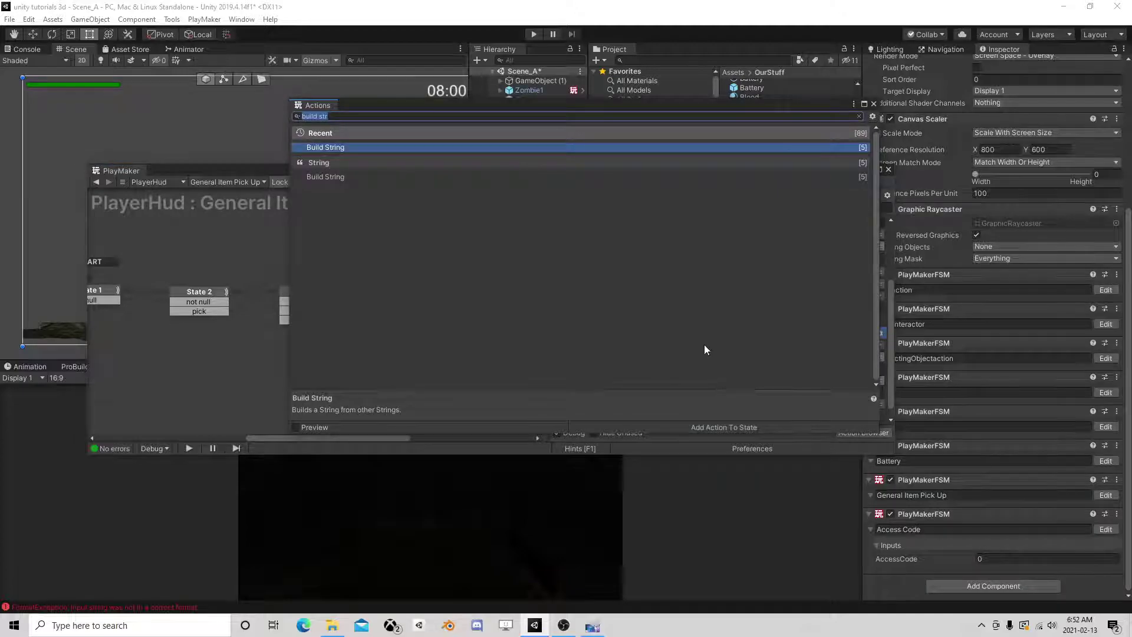
Add Wait and Activate Game Object actions to State 5
text(wait)
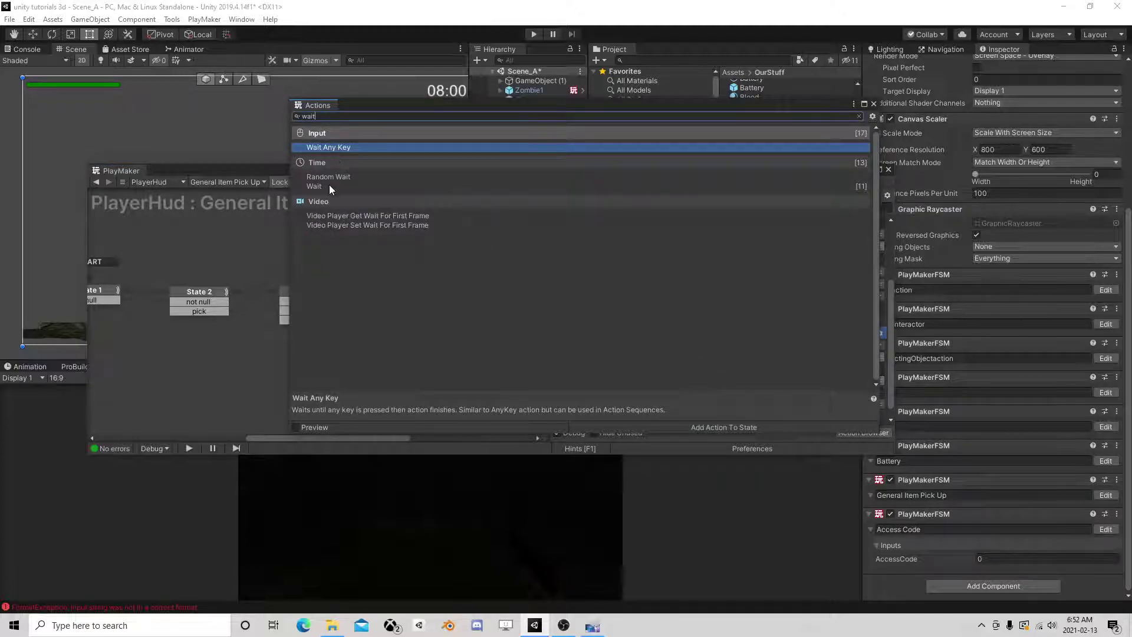
double_click(329, 187)
click(874, 104)
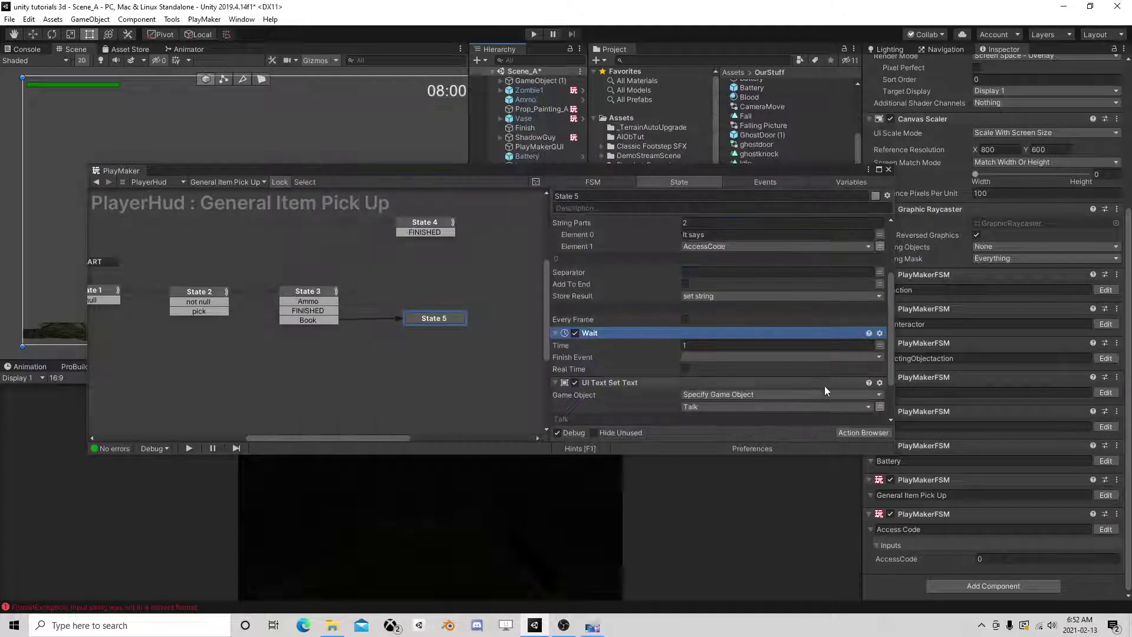
click(846, 432)
text(acti)
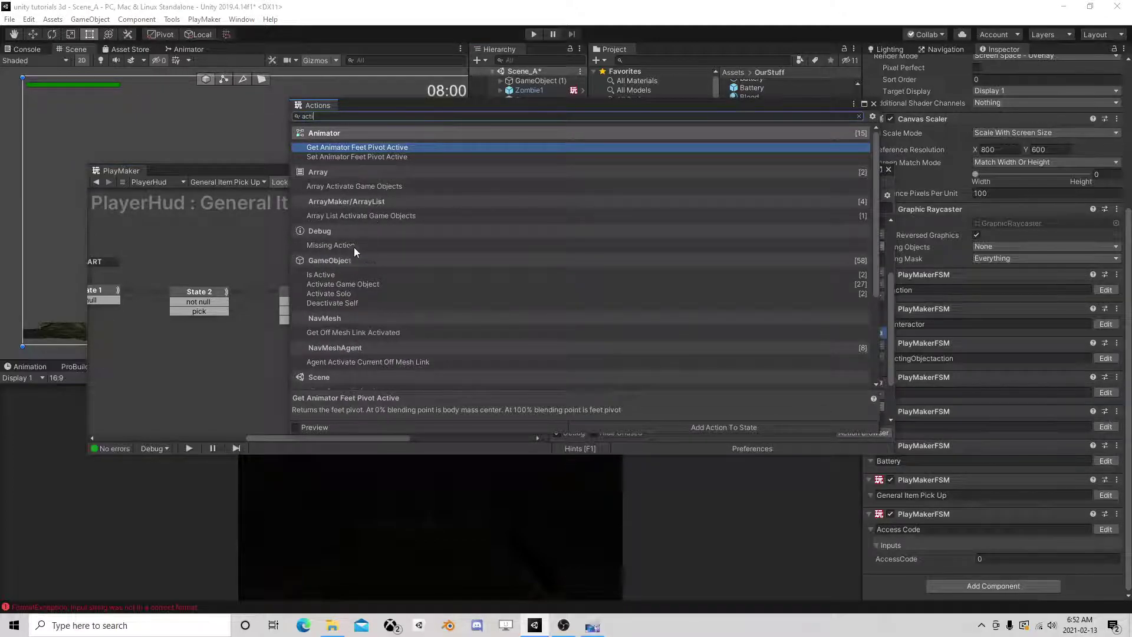
double_click(349, 283)
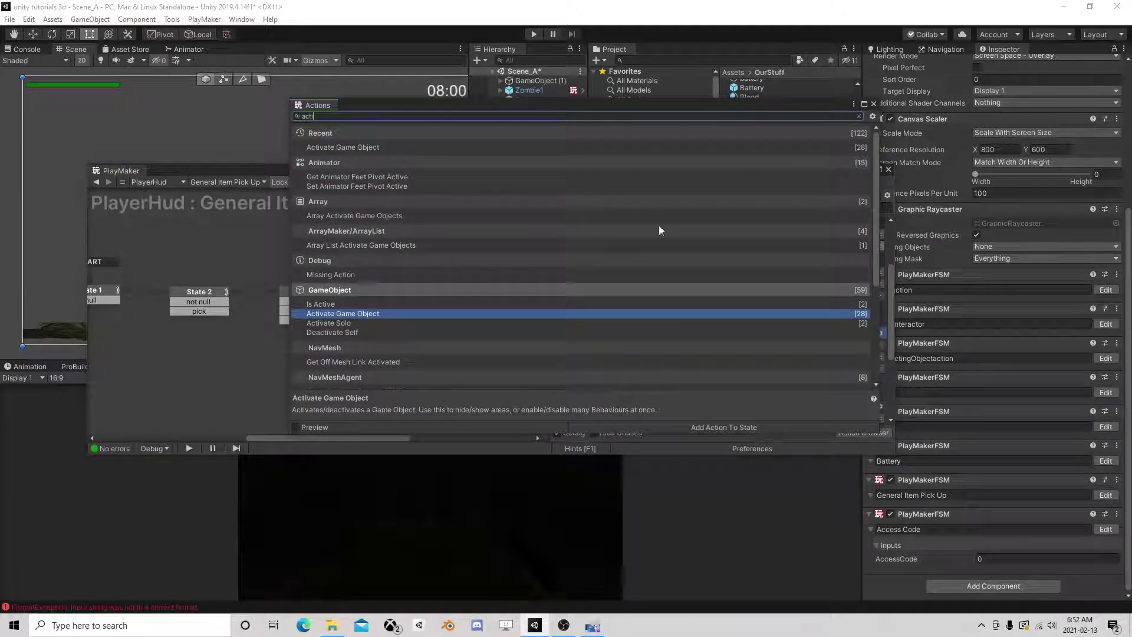
click(874, 104)
Have Activate Game Object target Talk with Recursive off, placed below UI Text Set Text
click(766, 345)
click(734, 371)
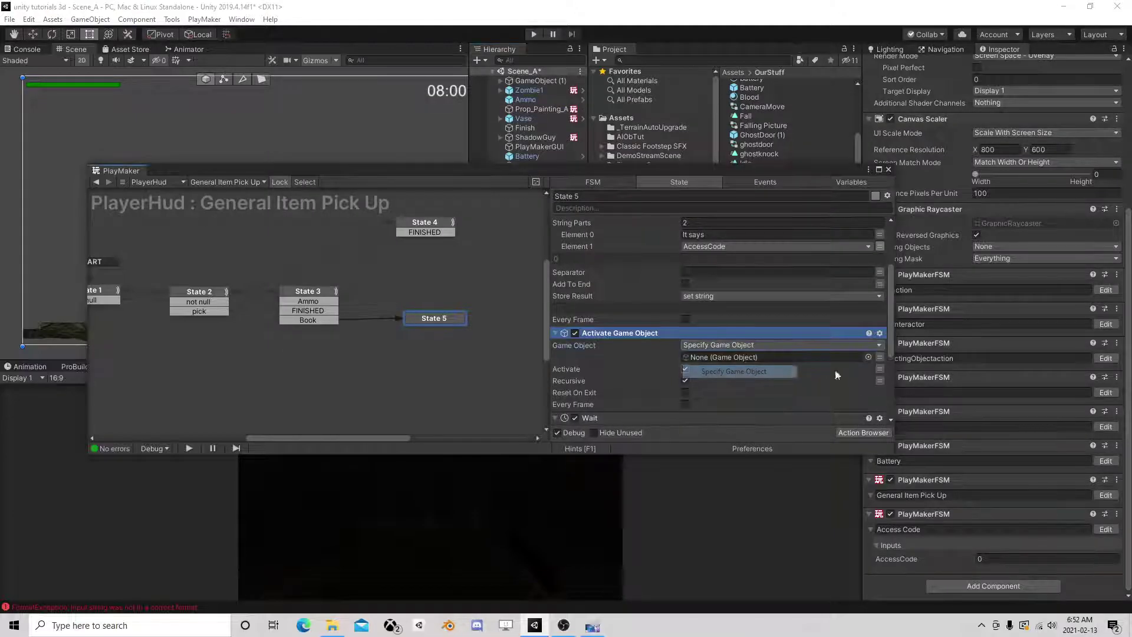
click(880, 357)
click(818, 357)
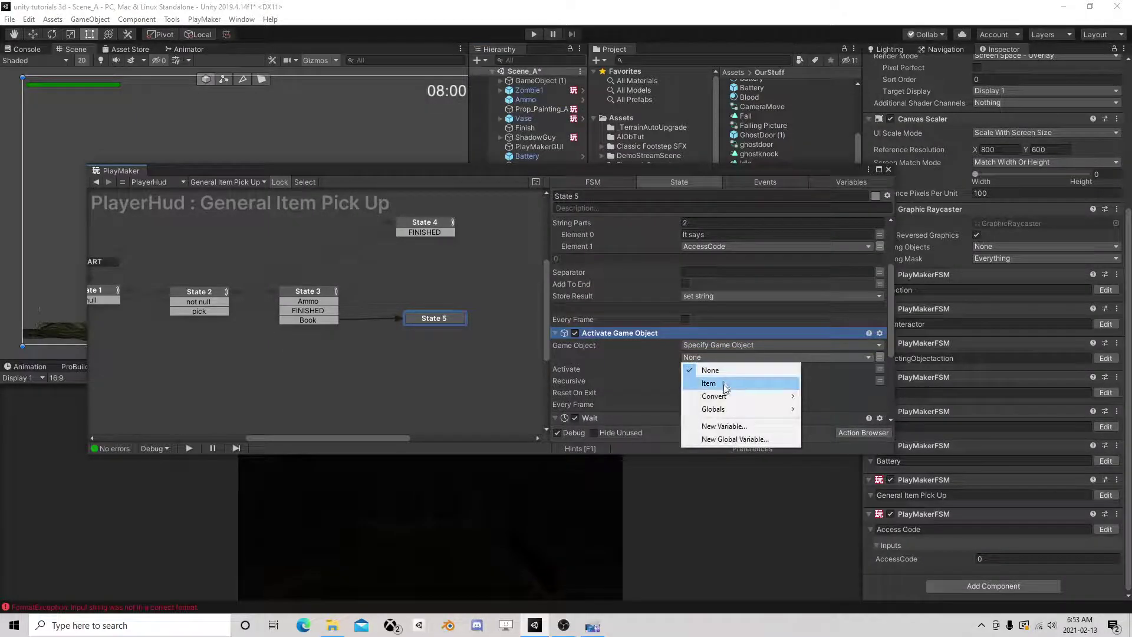
mouse_move(737, 396)
click(837, 397)
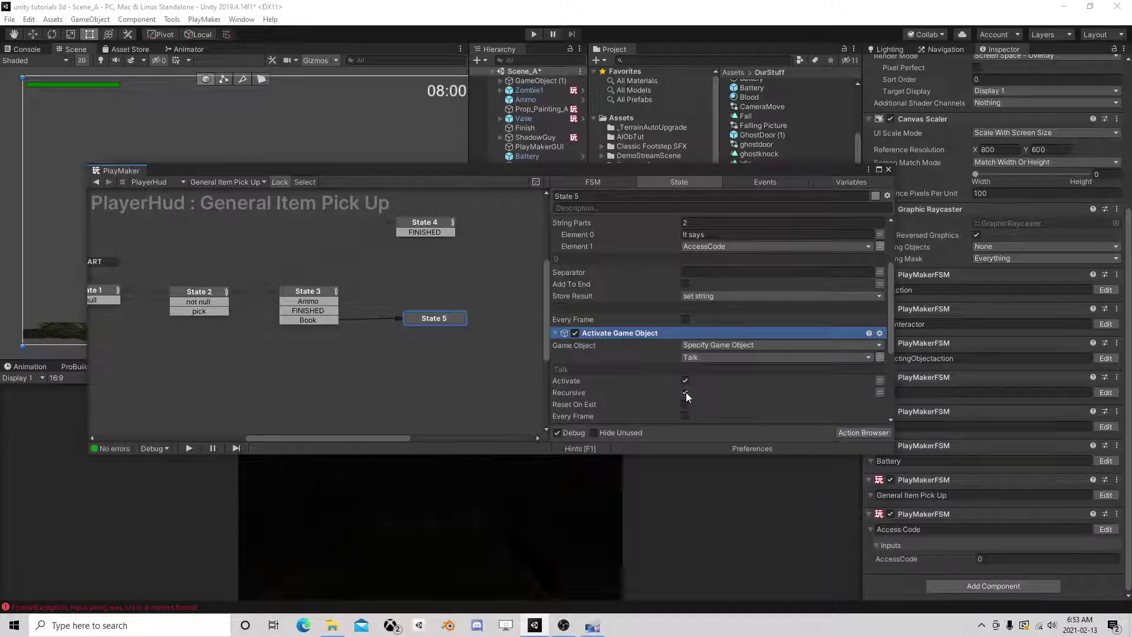
click(686, 392)
scroll(688, 374, down, 5)
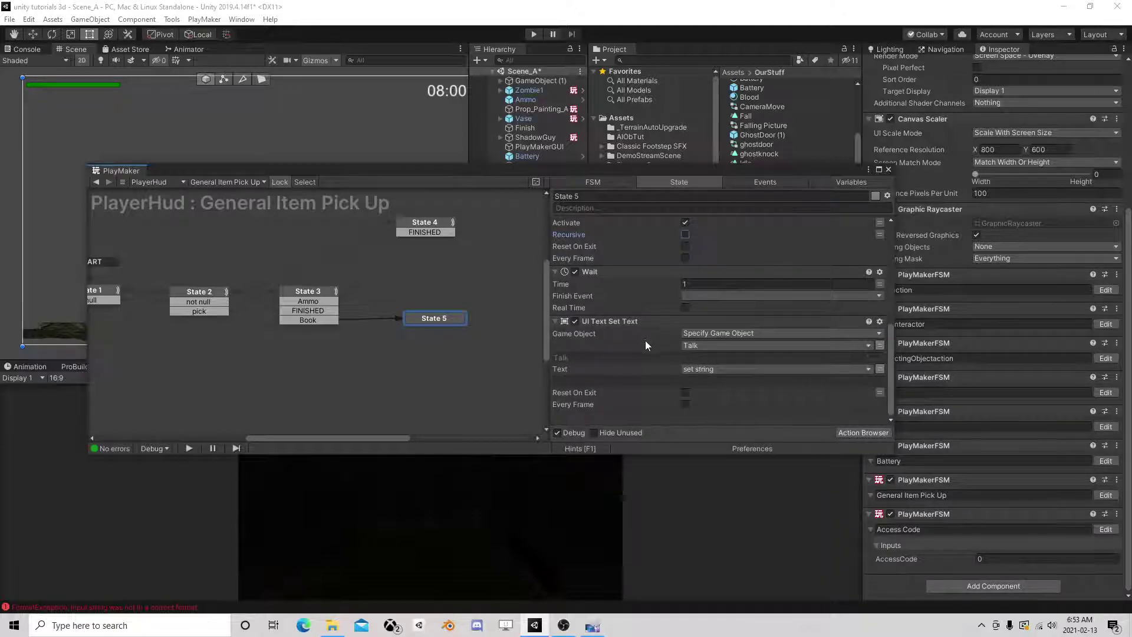
scroll(628, 328, up, 5)
scroll(614, 333, down, 2)
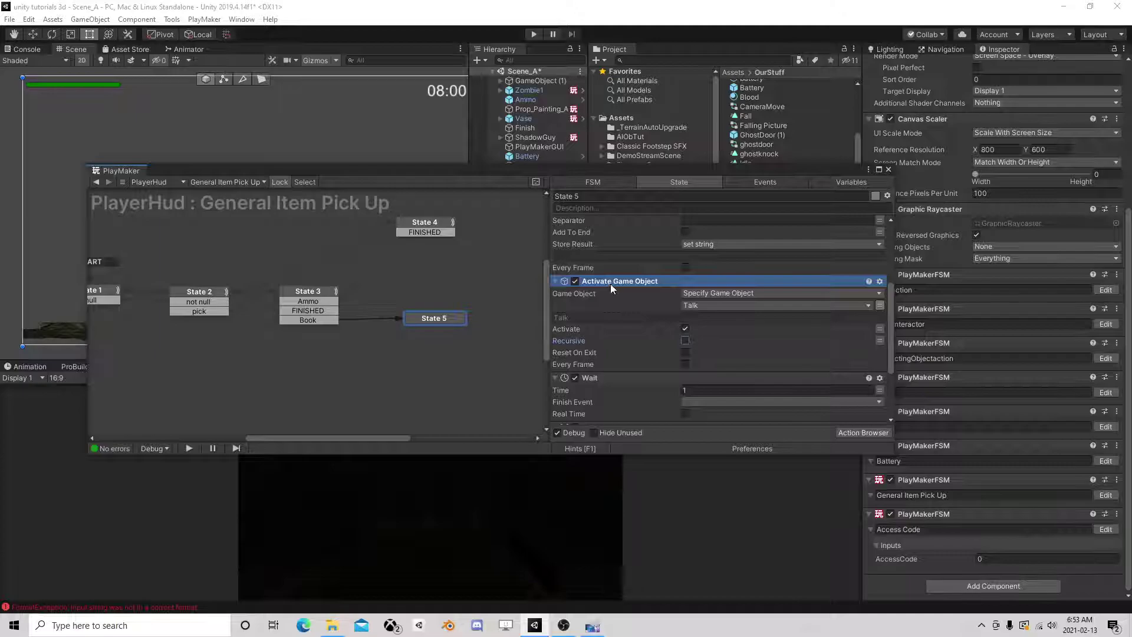
scroll(671, 340, down, 5)
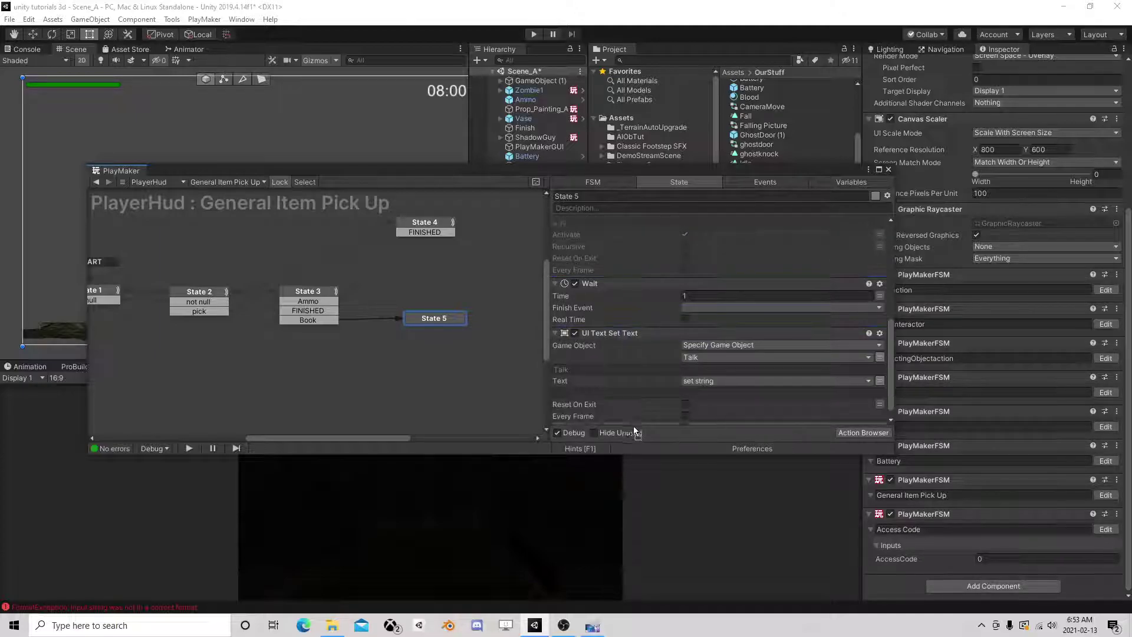
drag(633, 426, 636, 416)
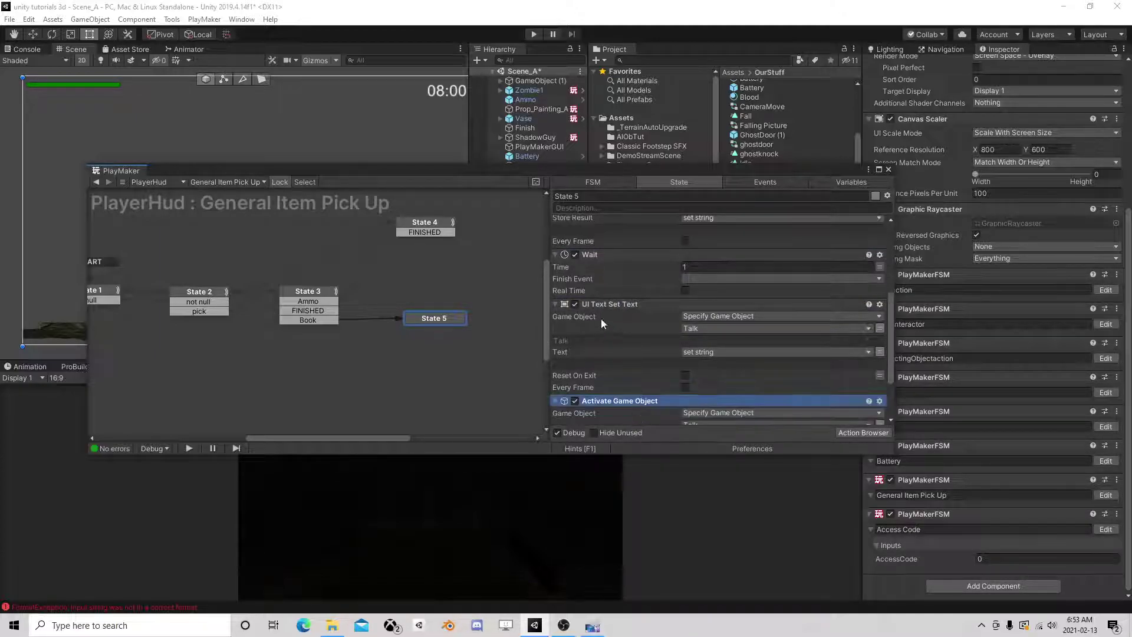
Set the Wait time to 1.5 seconds and give State 5 a FINISHED transition
click(596, 255)
scroll(643, 407, down, 3)
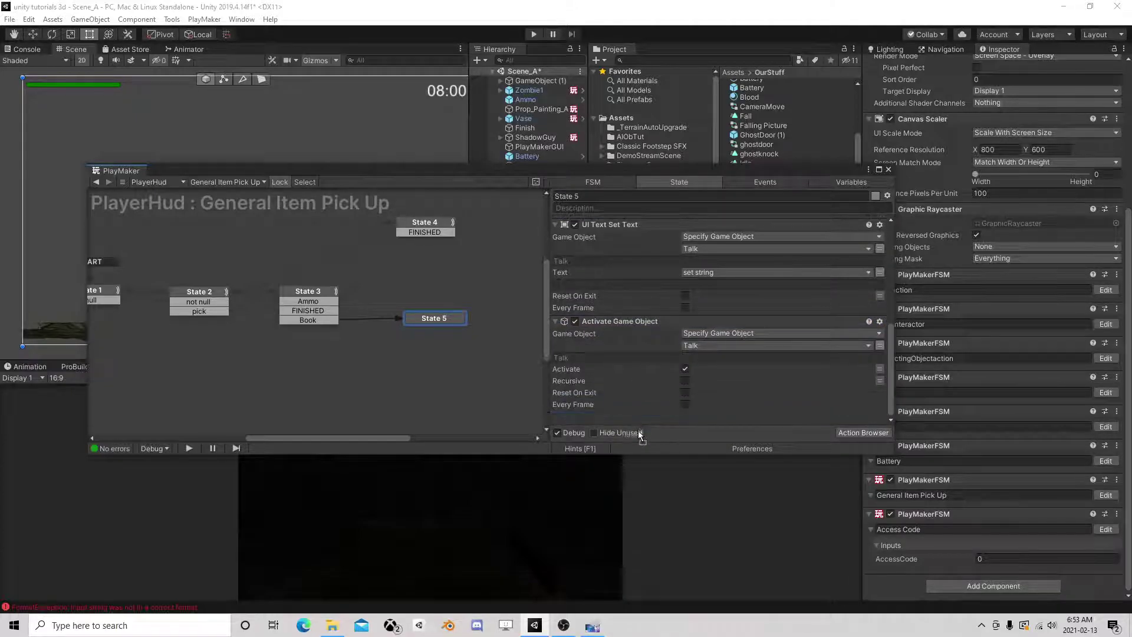
scroll(635, 416, down, 1)
scroll(699, 388, down, 1)
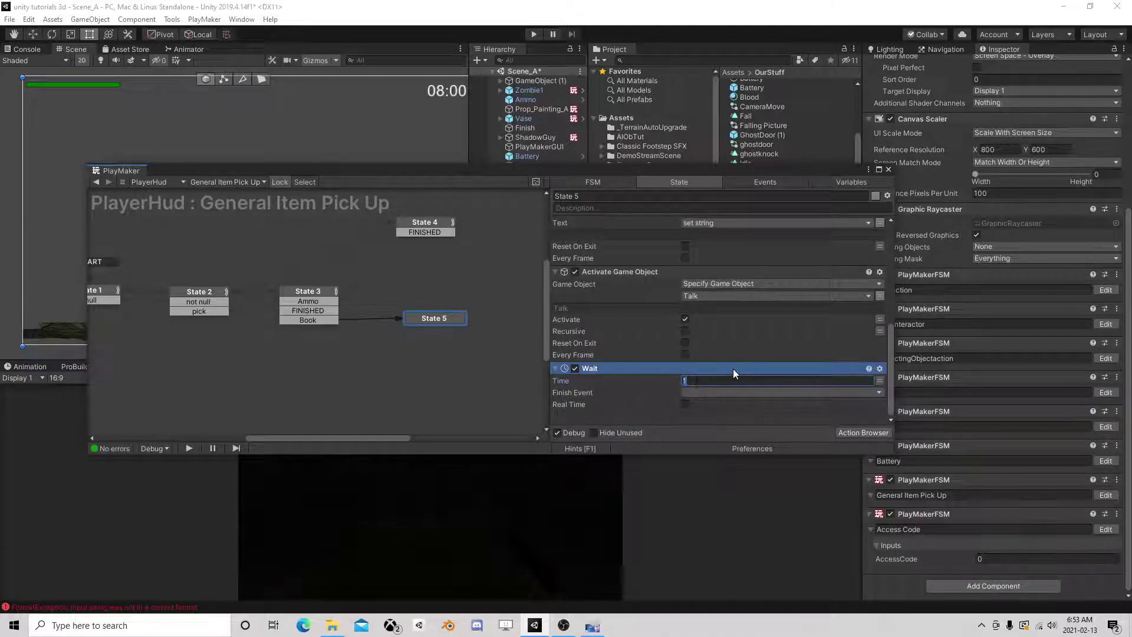
text(1)
click(444, 316)
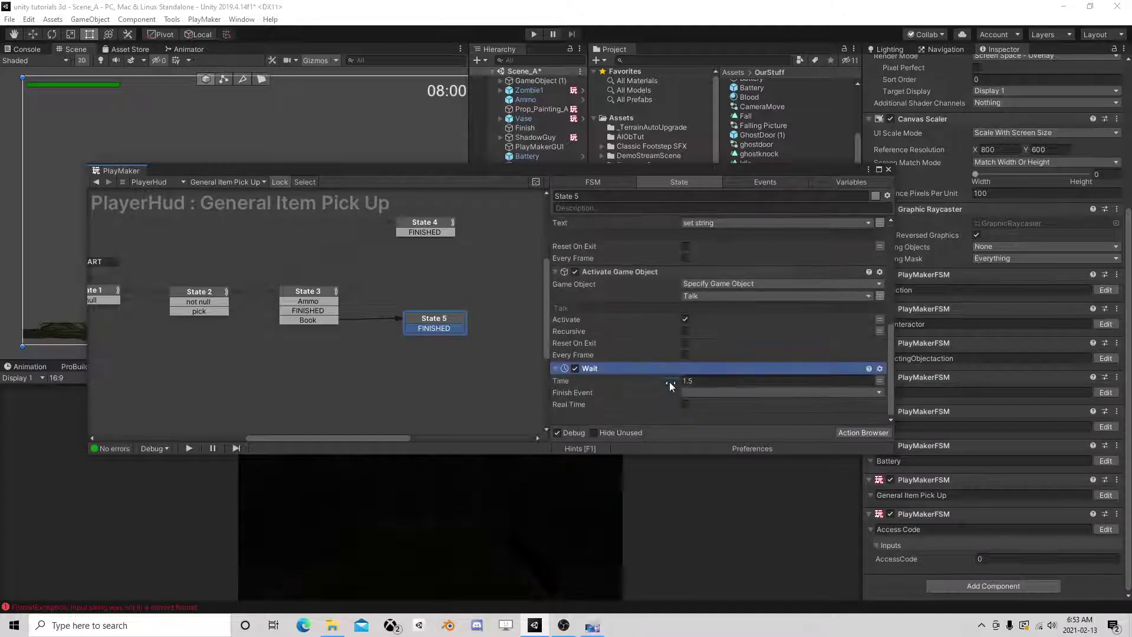
Make the Wait send FINISHED, add State 6, and link State 5's FINISHED to it
click(690, 392)
click(714, 470)
right_click(411, 350)
click(419, 362)
drag(442, 329, 440, 361)
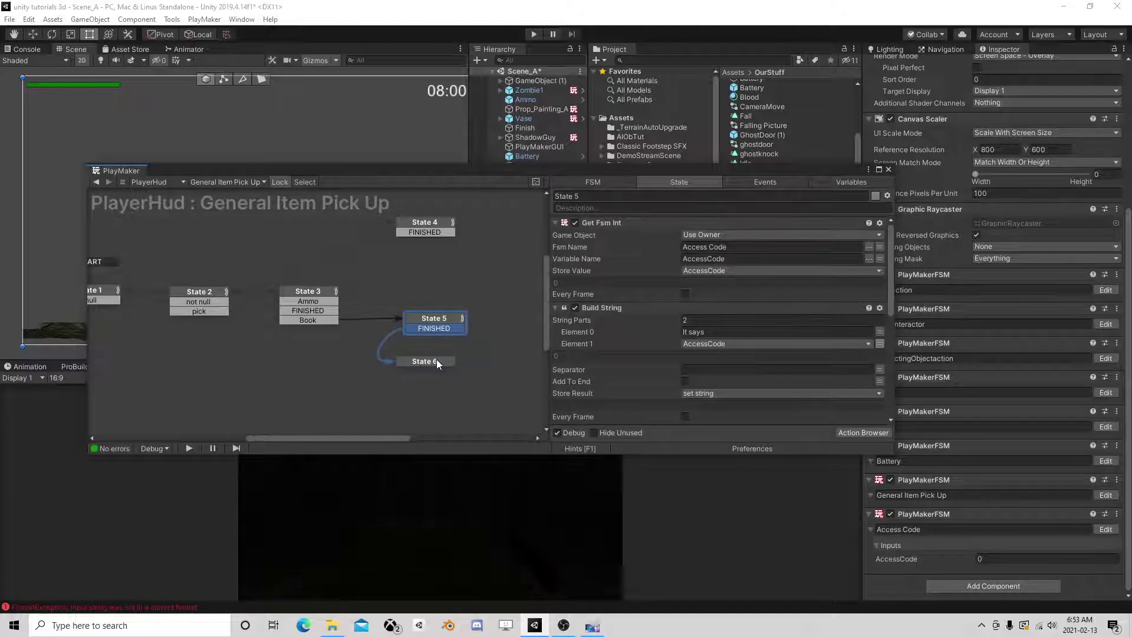
Copy State 5's Activate Game Object action into State 6
click(424, 319)
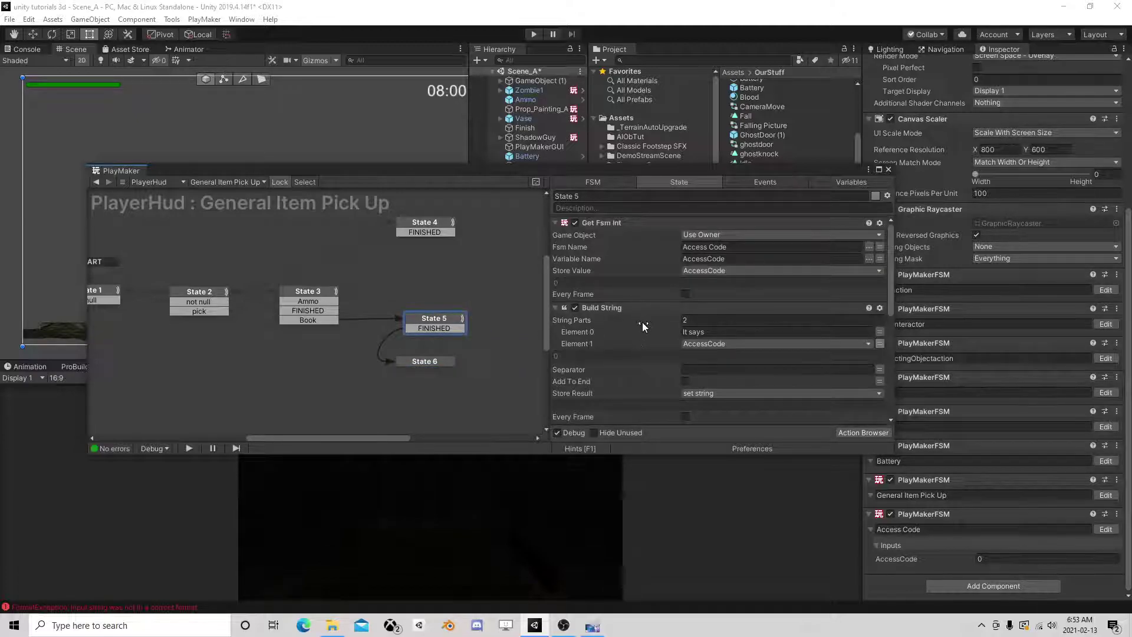
scroll(642, 322, down, 5)
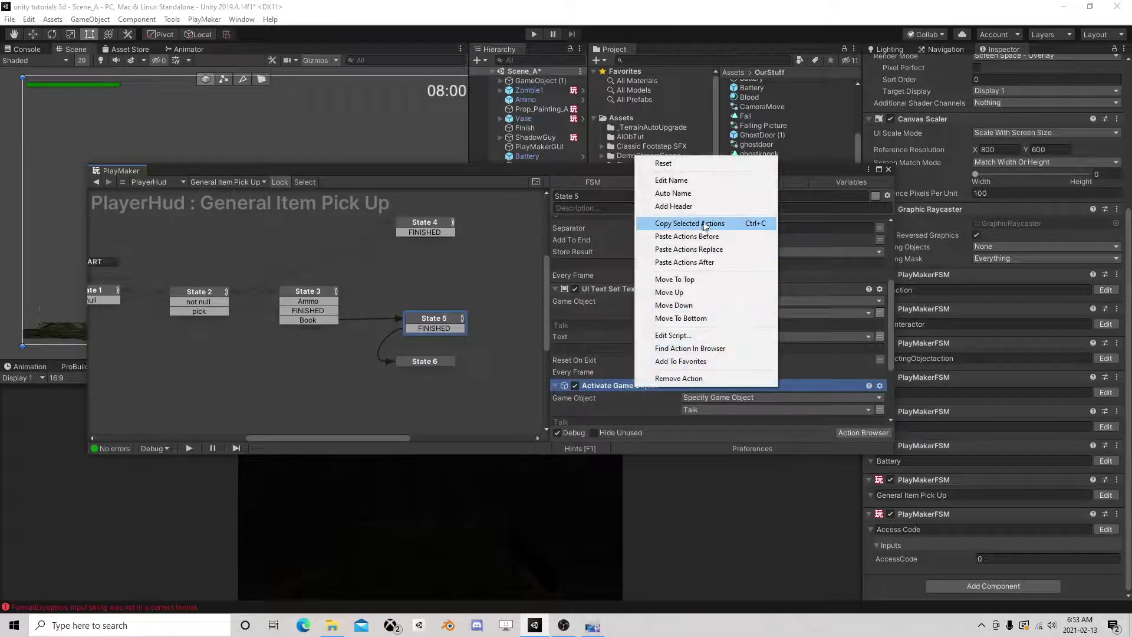
click(690, 223)
click(434, 362)
right_click(596, 295)
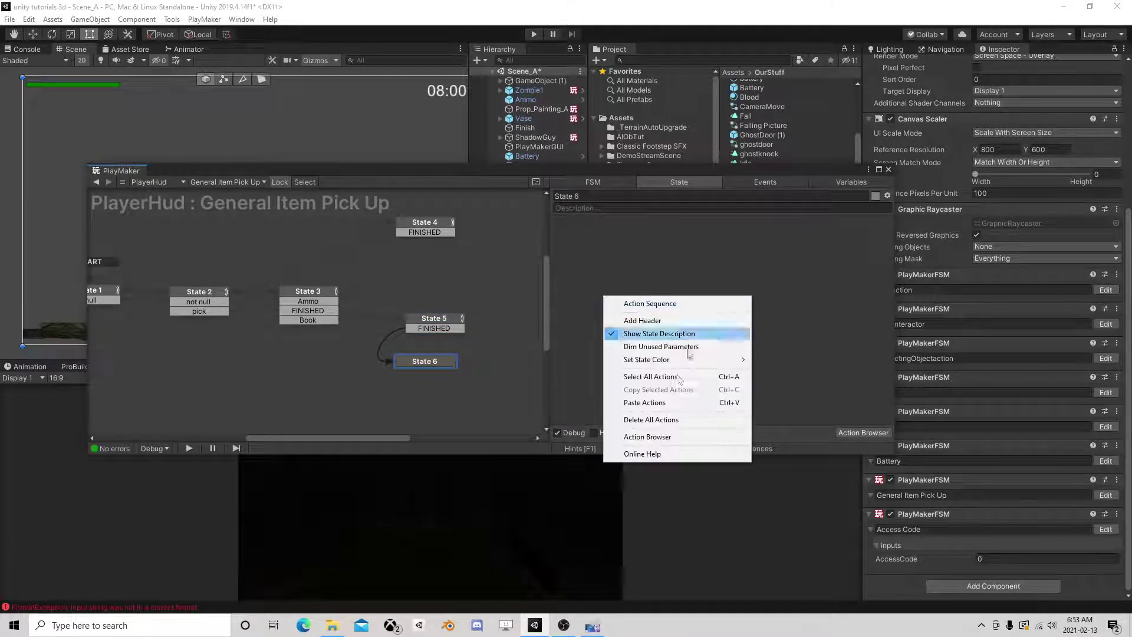
click(625, 399)
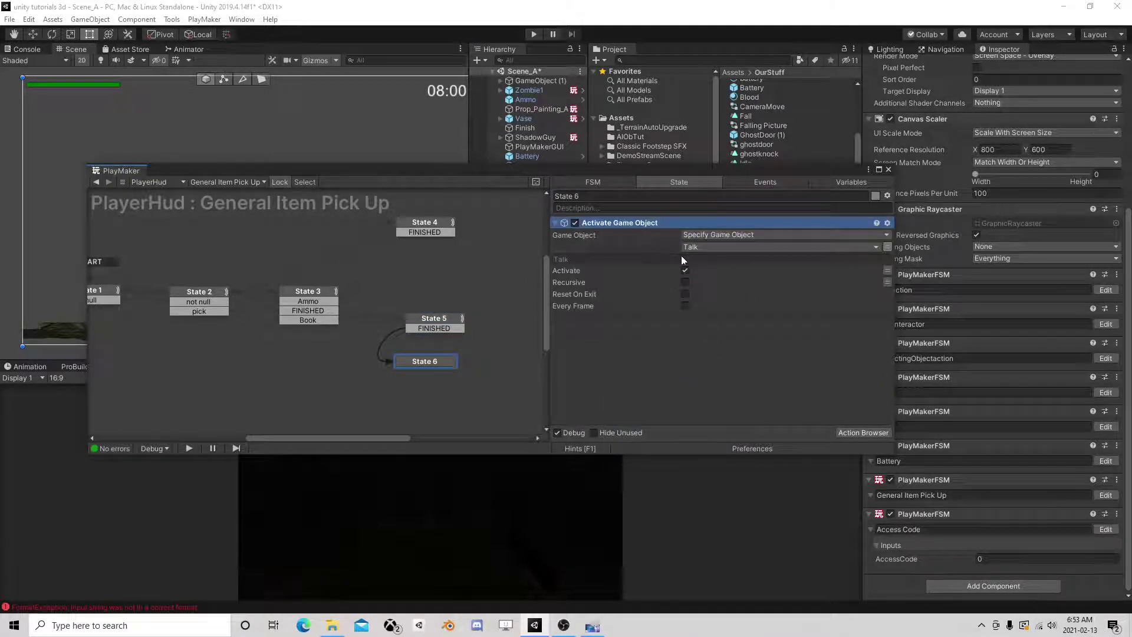
Give State 6 a FINISHED transition back to State 3 and nudge it into place
right_click(436, 362)
mouse_move(477, 371)
click(608, 423)
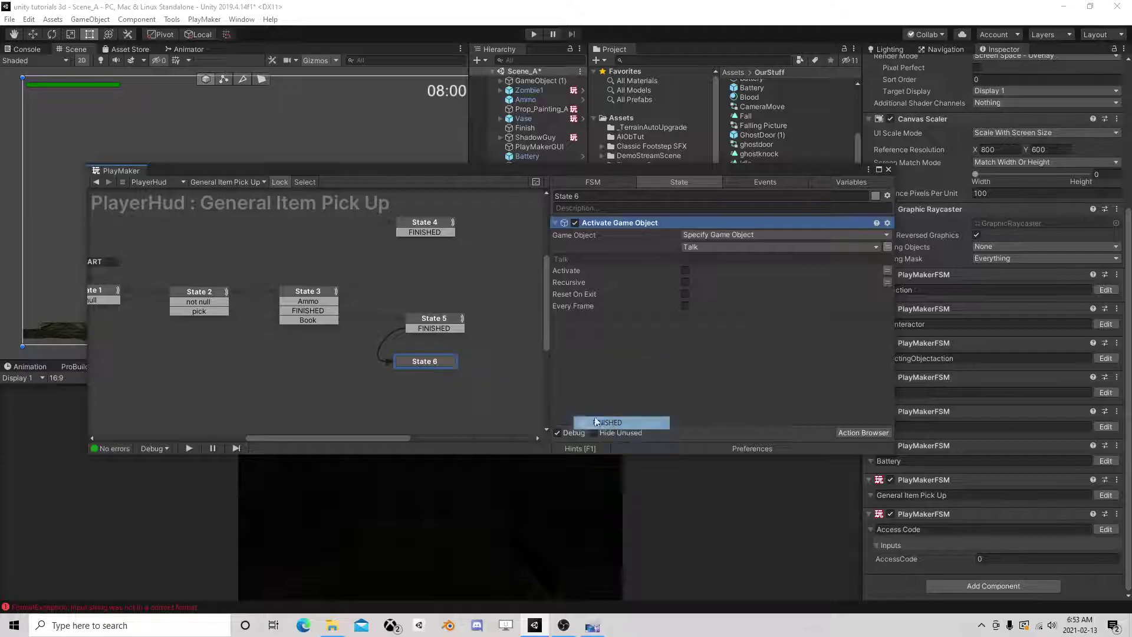
drag(445, 371, 315, 293)
click(314, 293)
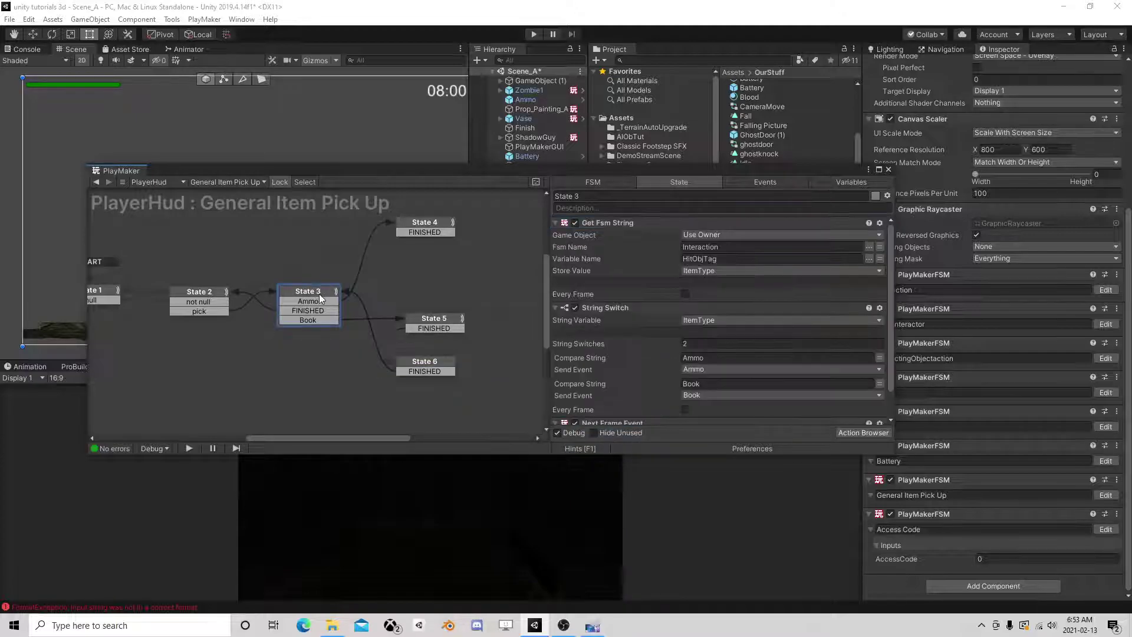
scroll(646, 325, down, 1)
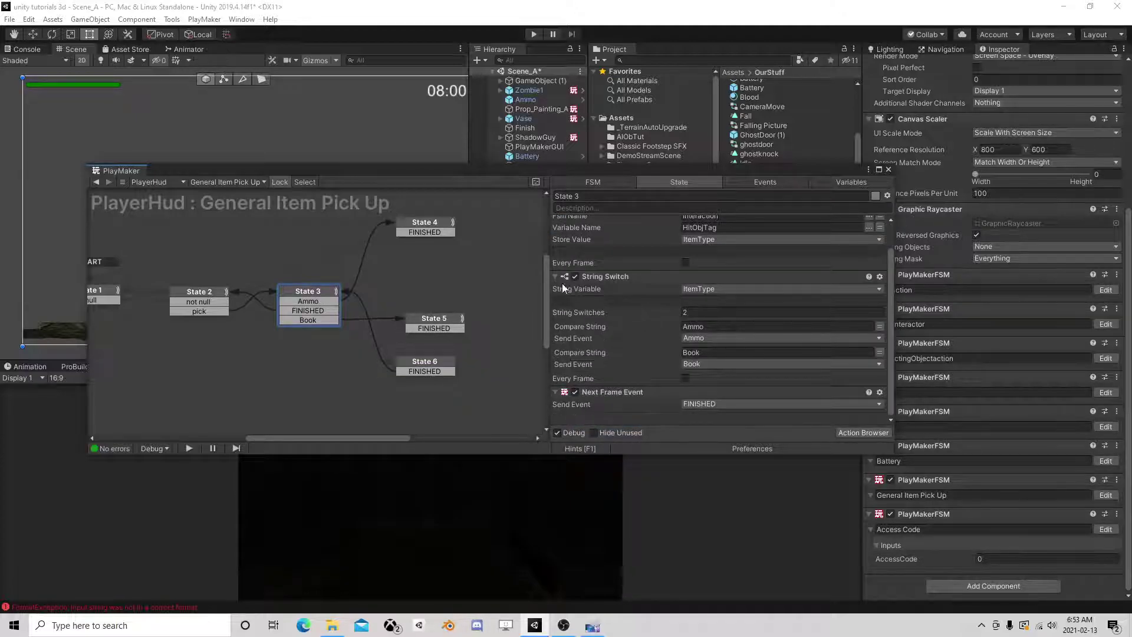
click(421, 373)
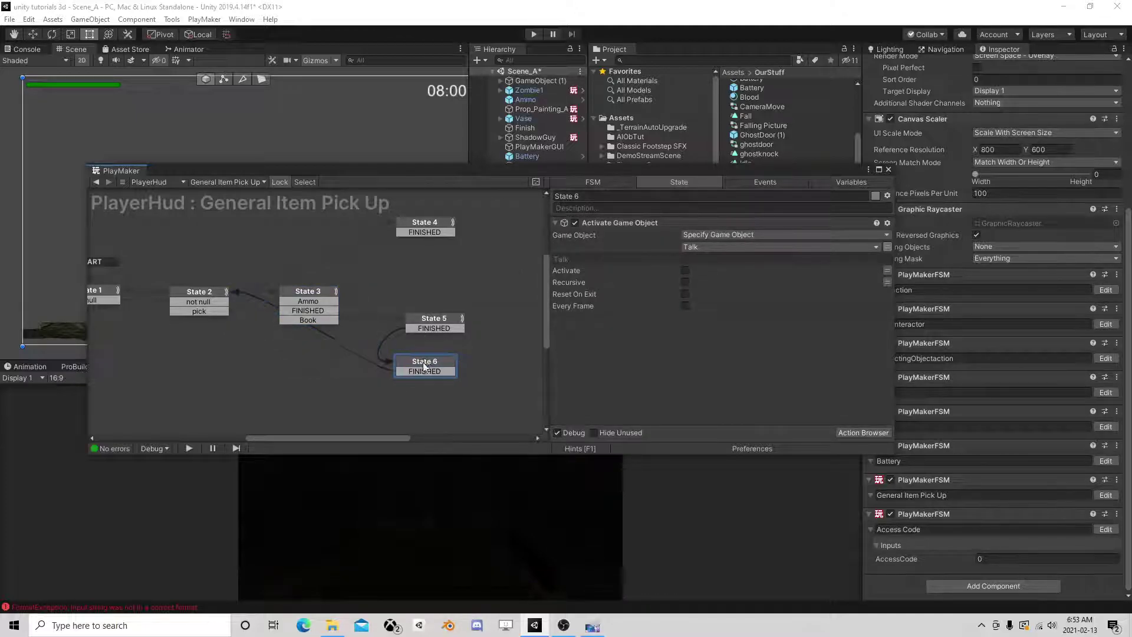
drag(429, 362, 438, 348)
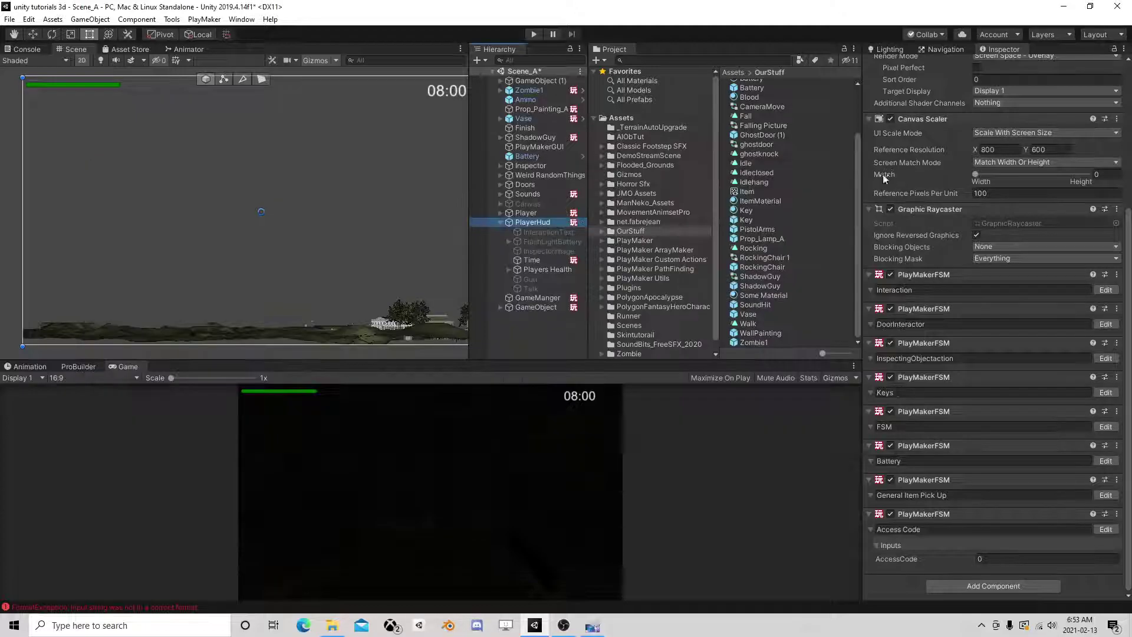
Close PlayMaker, collapse PlayerHud, and switch the Scene view to 3D with the Move tool
click(888, 170)
click(498, 224)
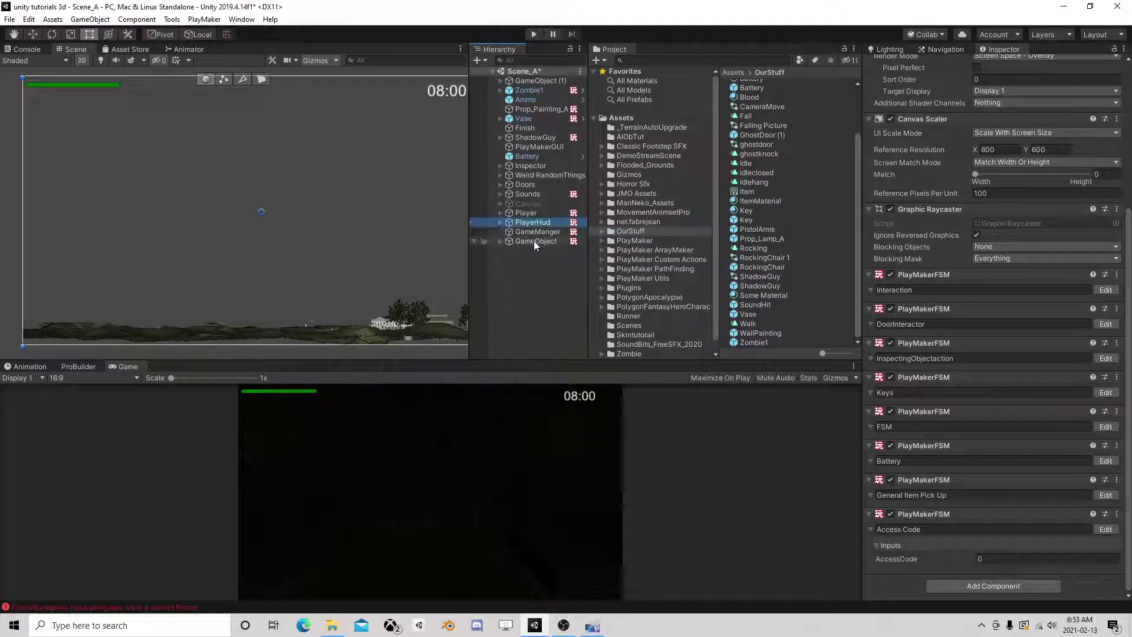
click(81, 60)
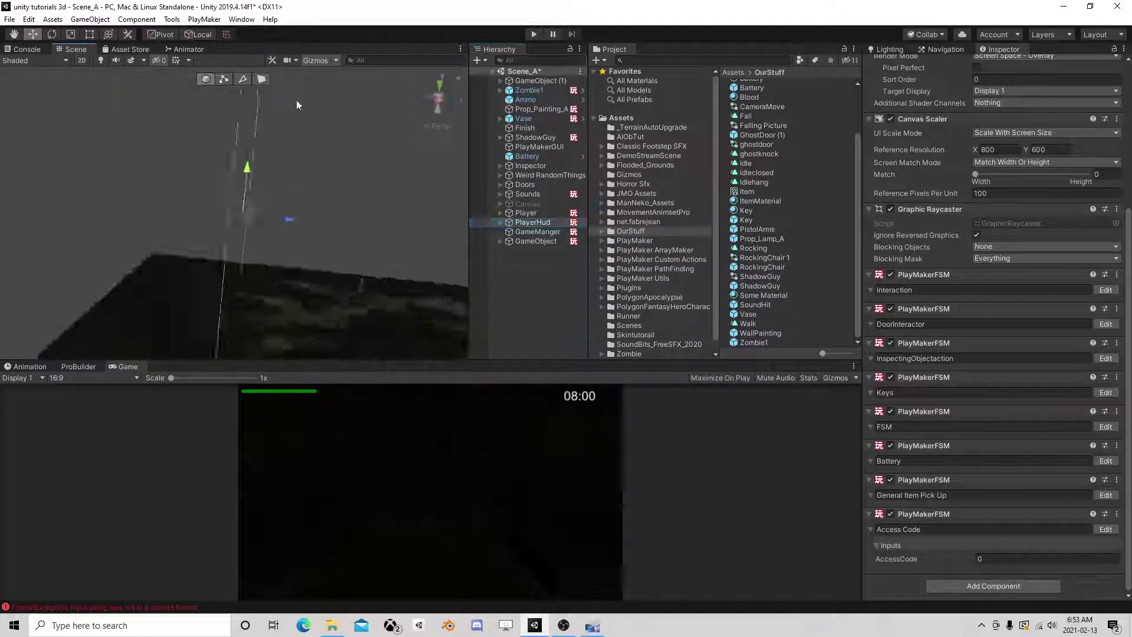
key(w)
Select and frame the book GameObject in the Scene view
click(539, 117)
click(541, 109)
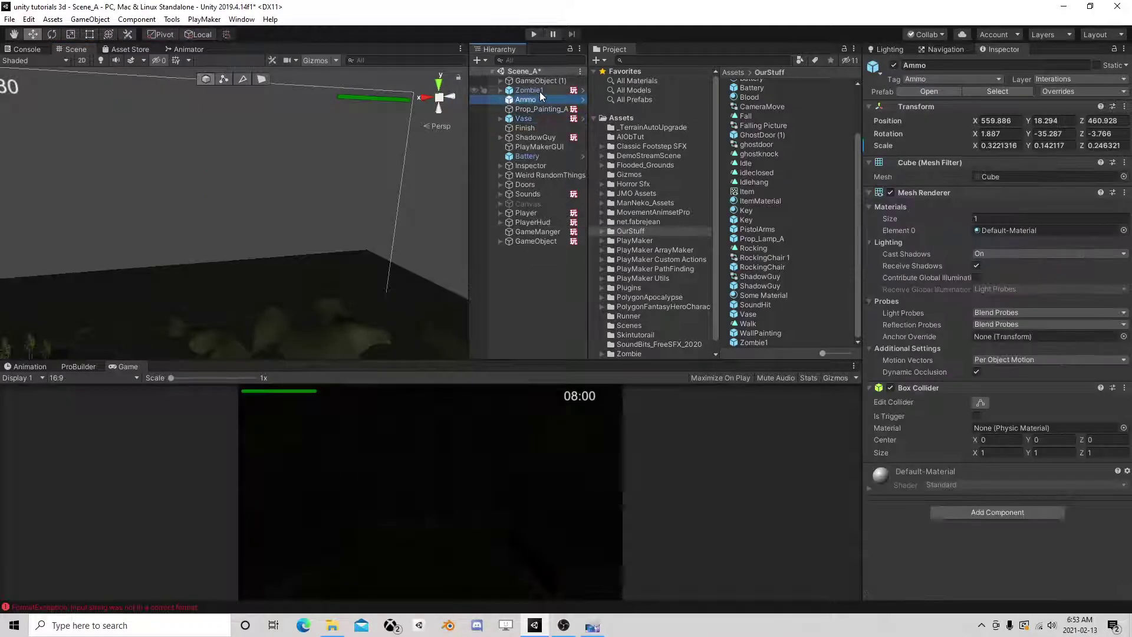
click(540, 91)
click(537, 156)
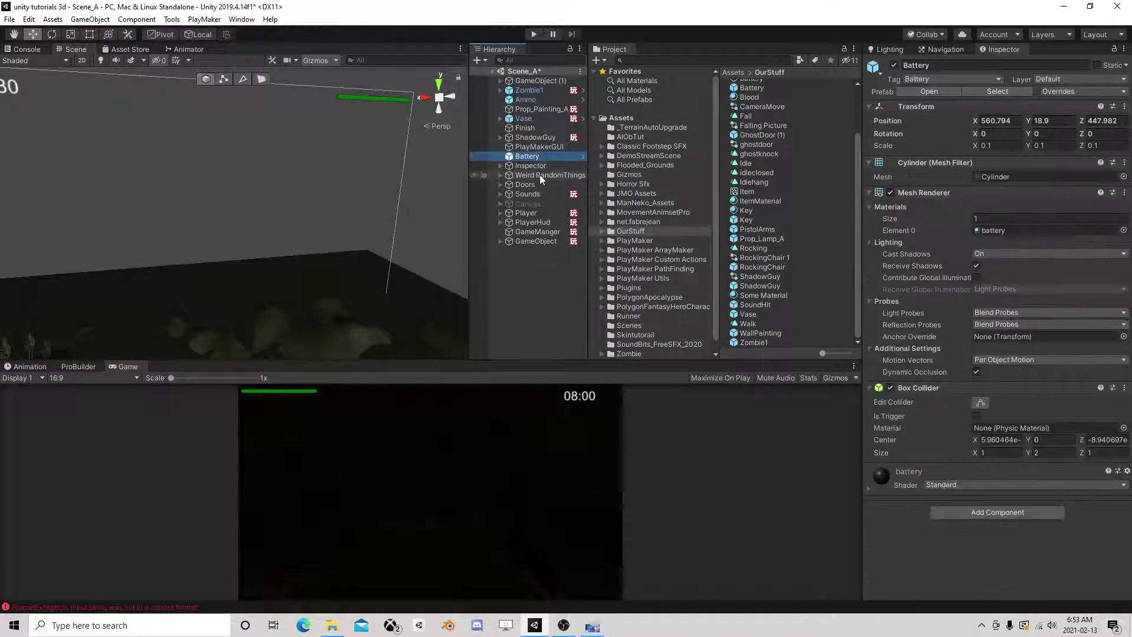
double_click(540, 241)
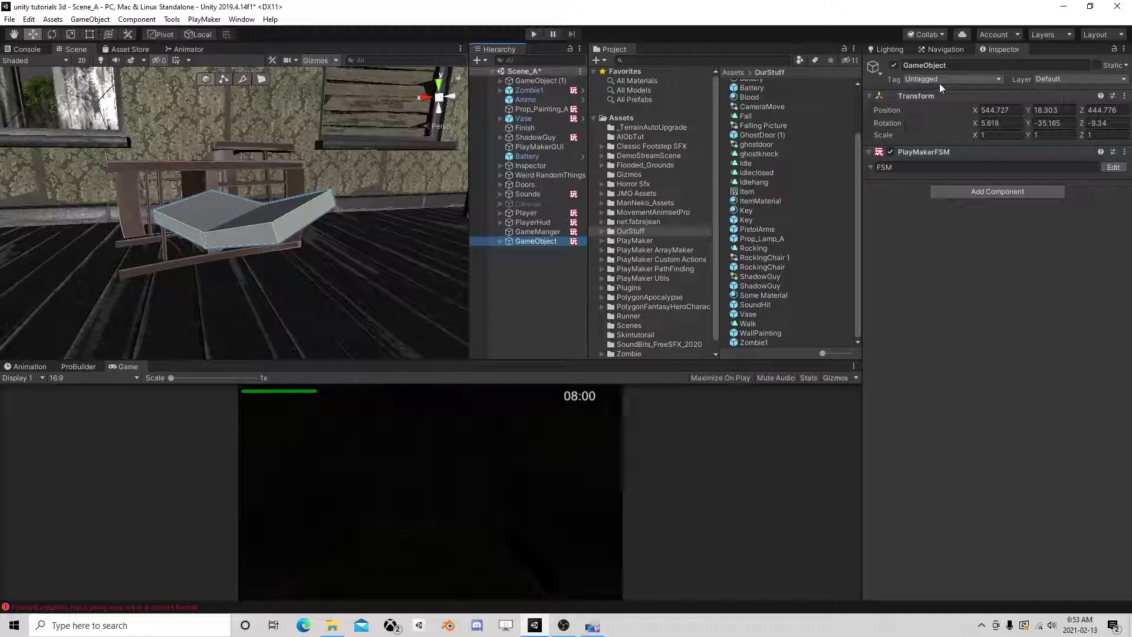
click(944, 79)
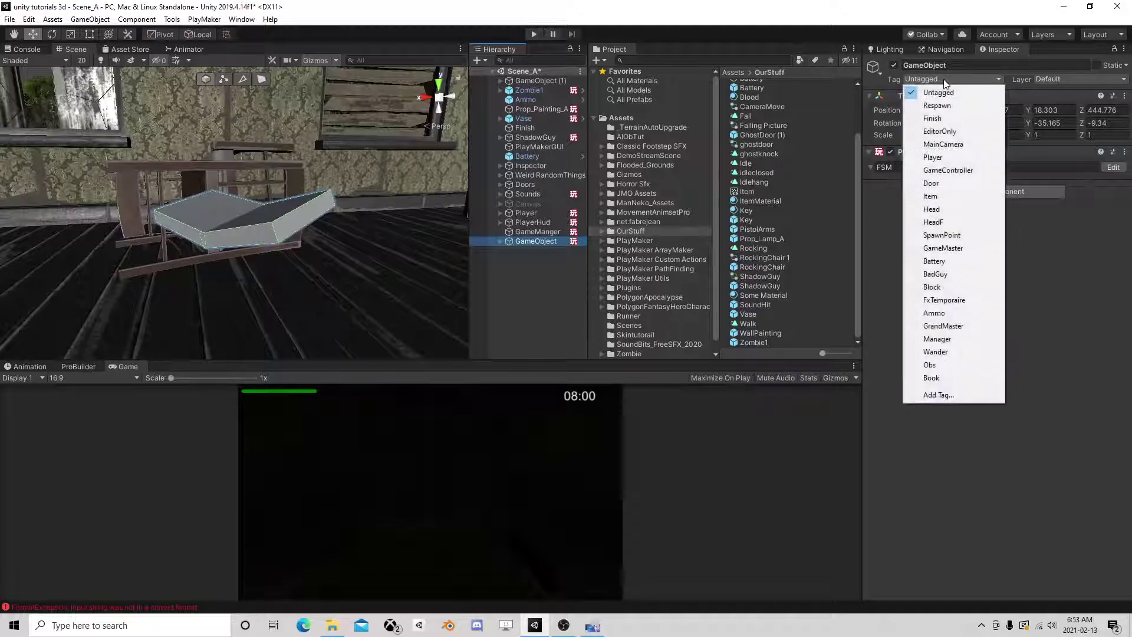
Set the book GameObject's tag to Book and remove its empty PlayMakerFSM component
click(967, 379)
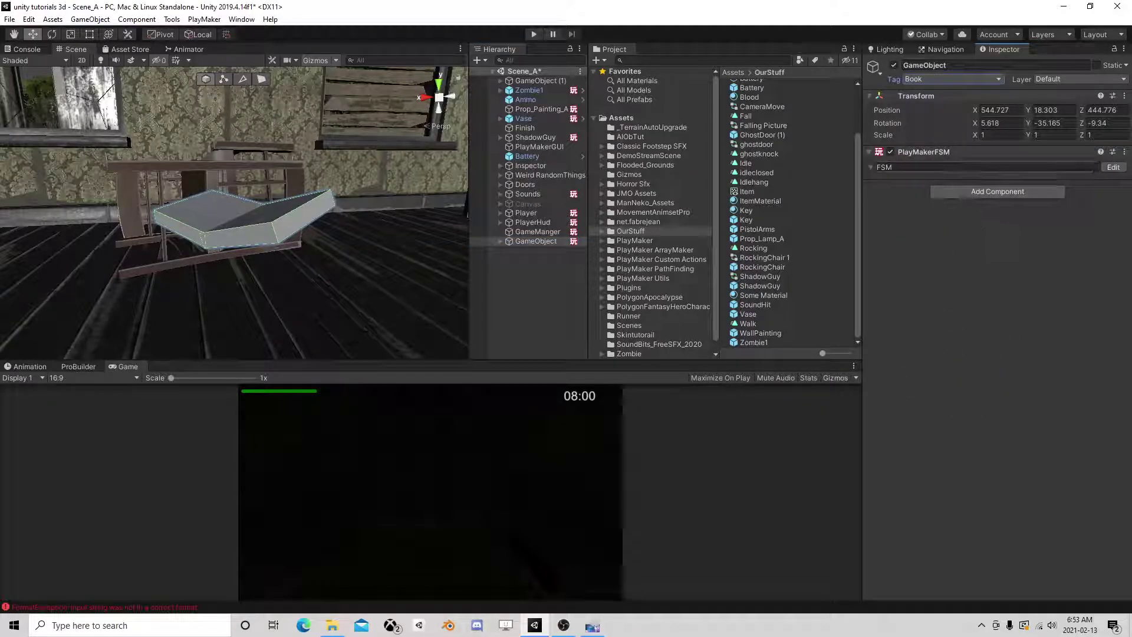
click(1113, 167)
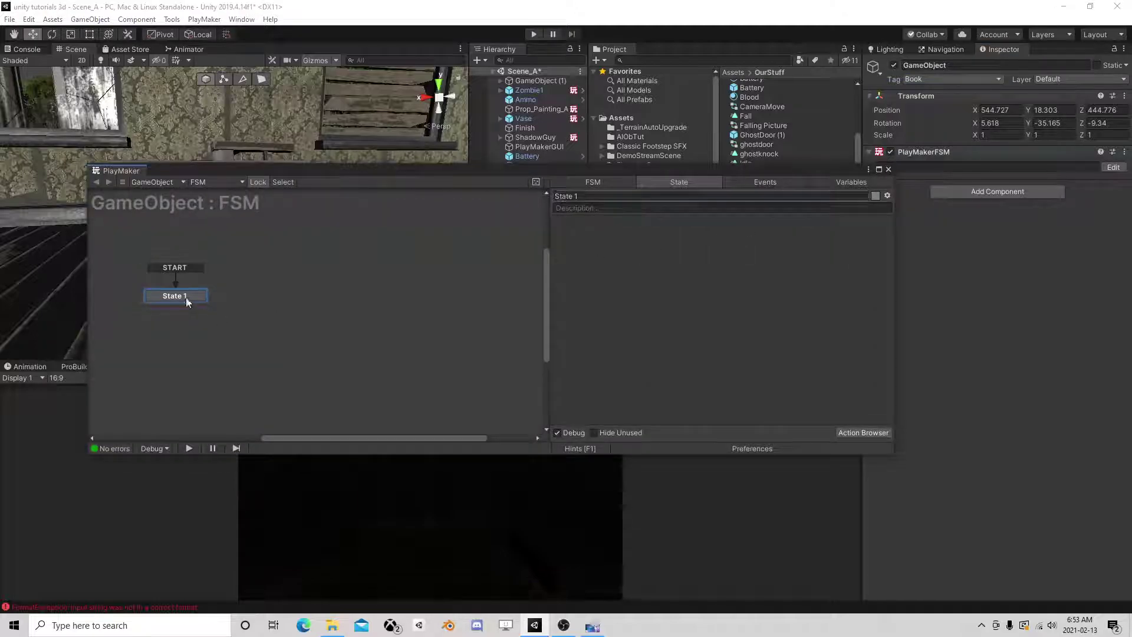
click(851, 182)
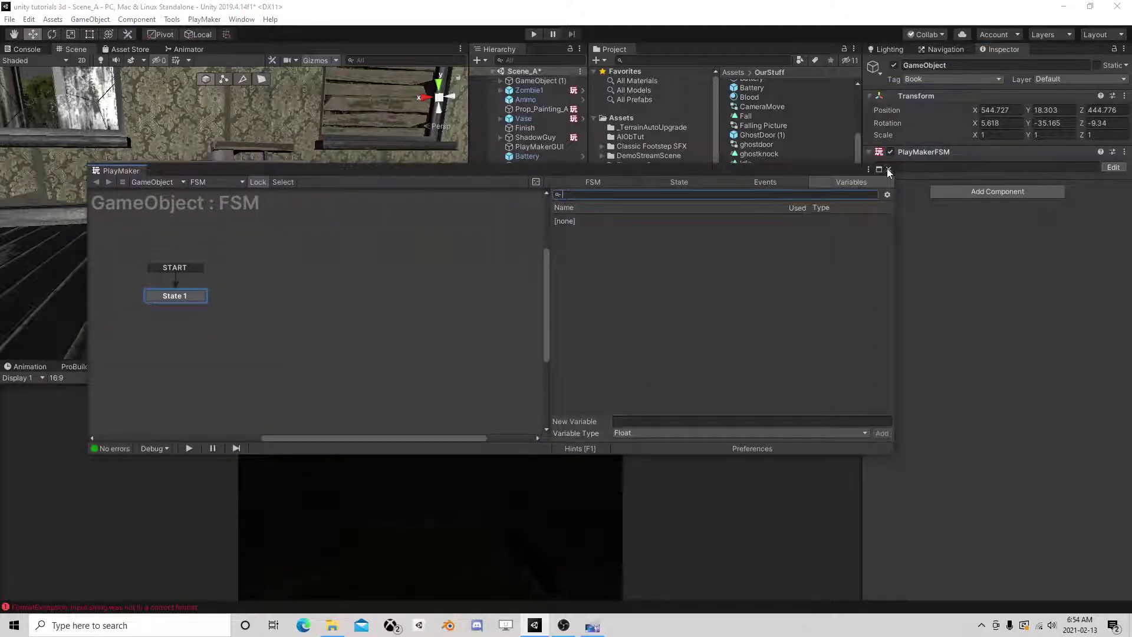
right_click(923, 153)
click(975, 178)
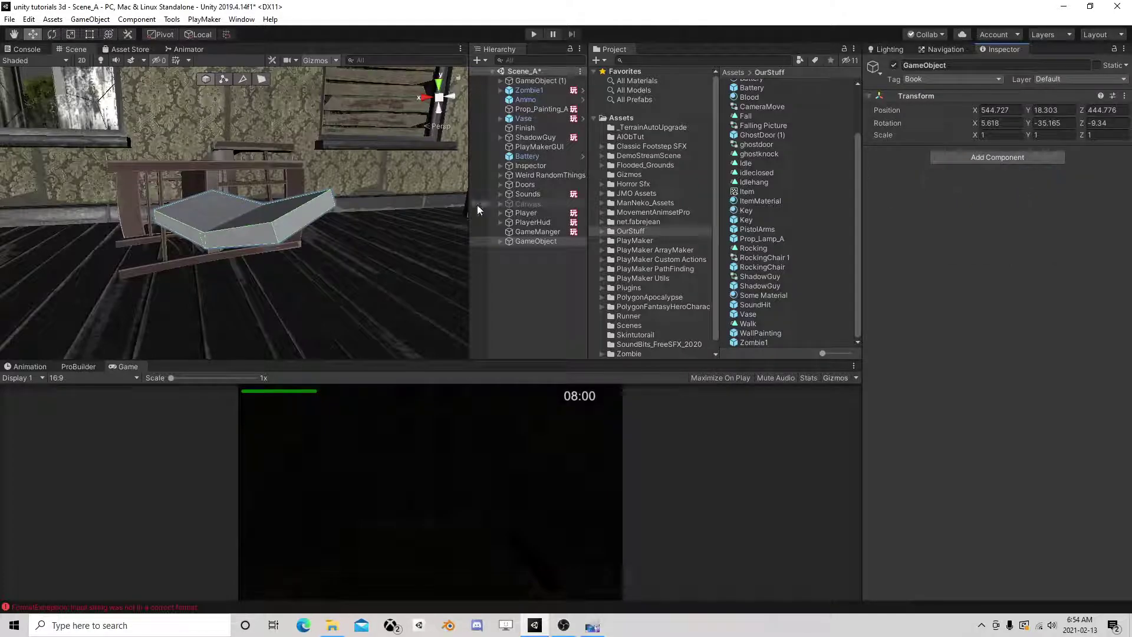
mouse_move(463, 236)
right_down()
mouse_move(413, 286)
mouse_move(336, 236)
right_up()
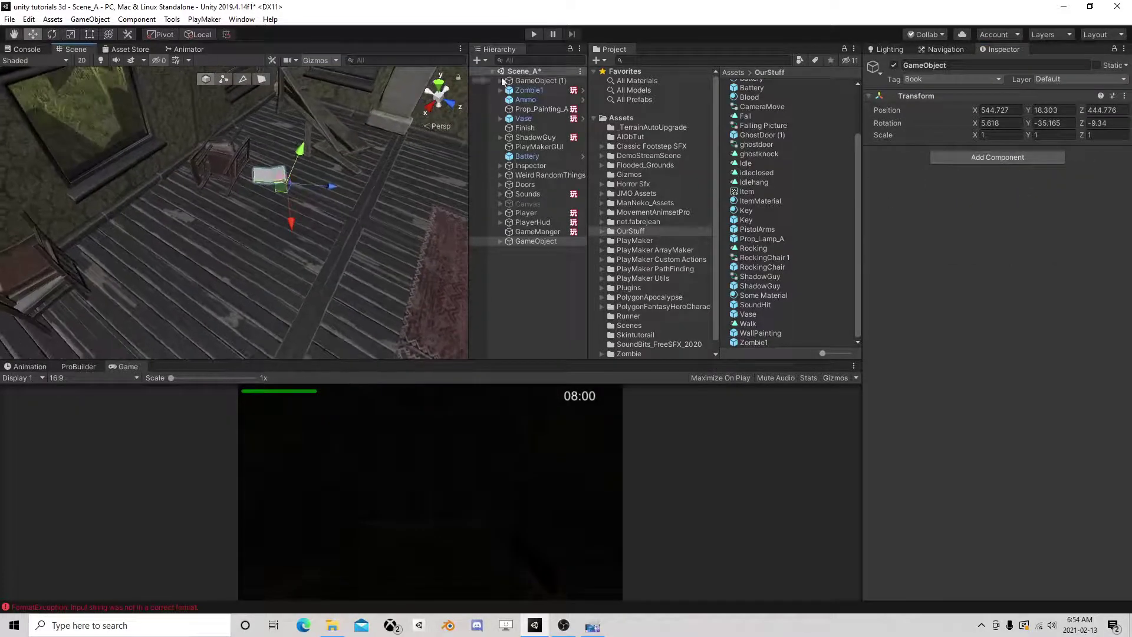
Enter Play mode with the Game view maximized and resume from the pause menu
click(537, 35)
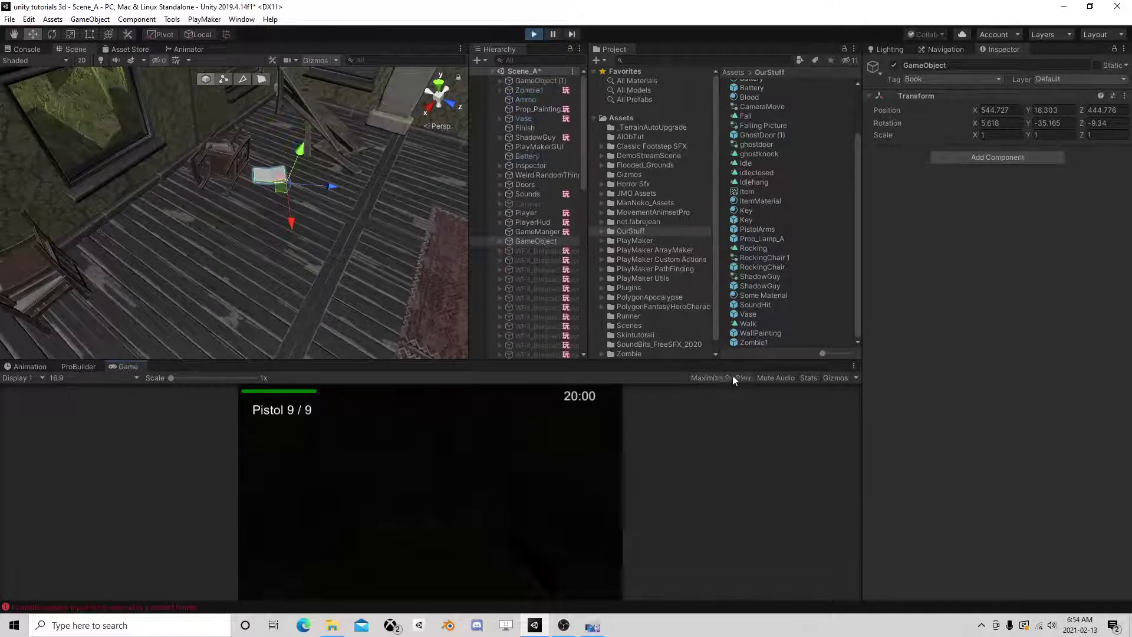
key(Escape)
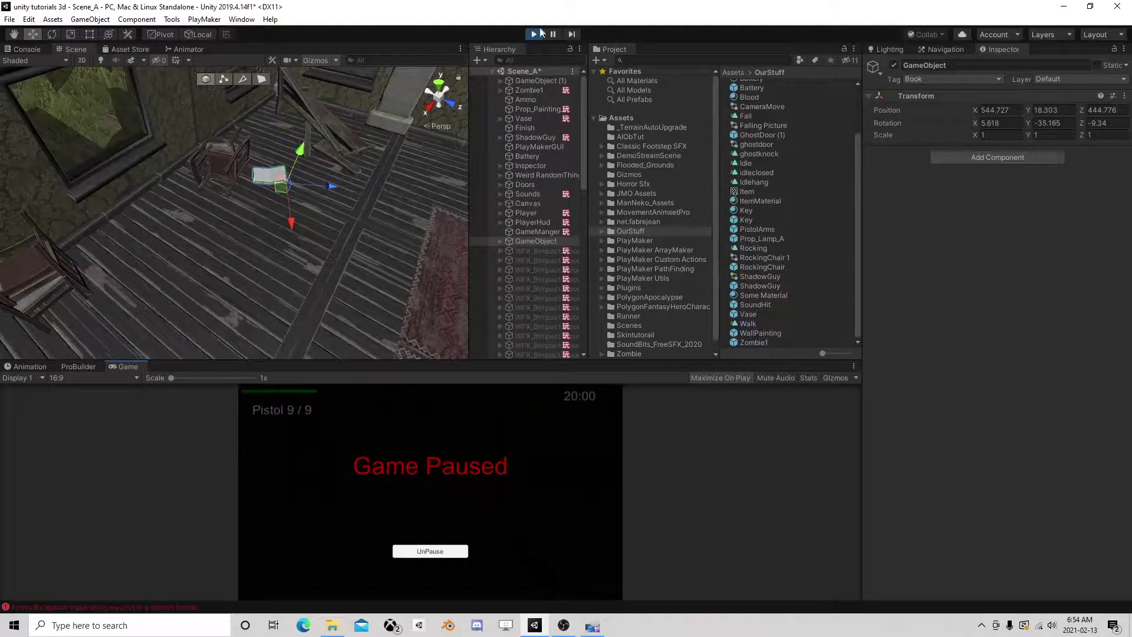
key(shift+space)
click(564, 478)
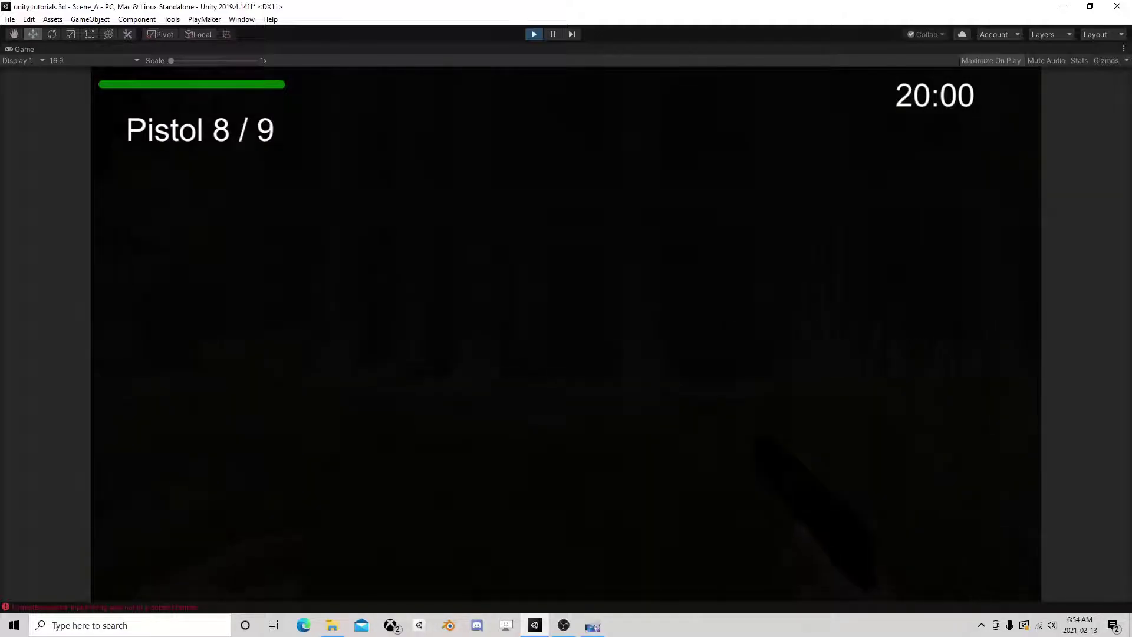
Turn on the flashlight, open the first door, and inspect the vase
key(f)
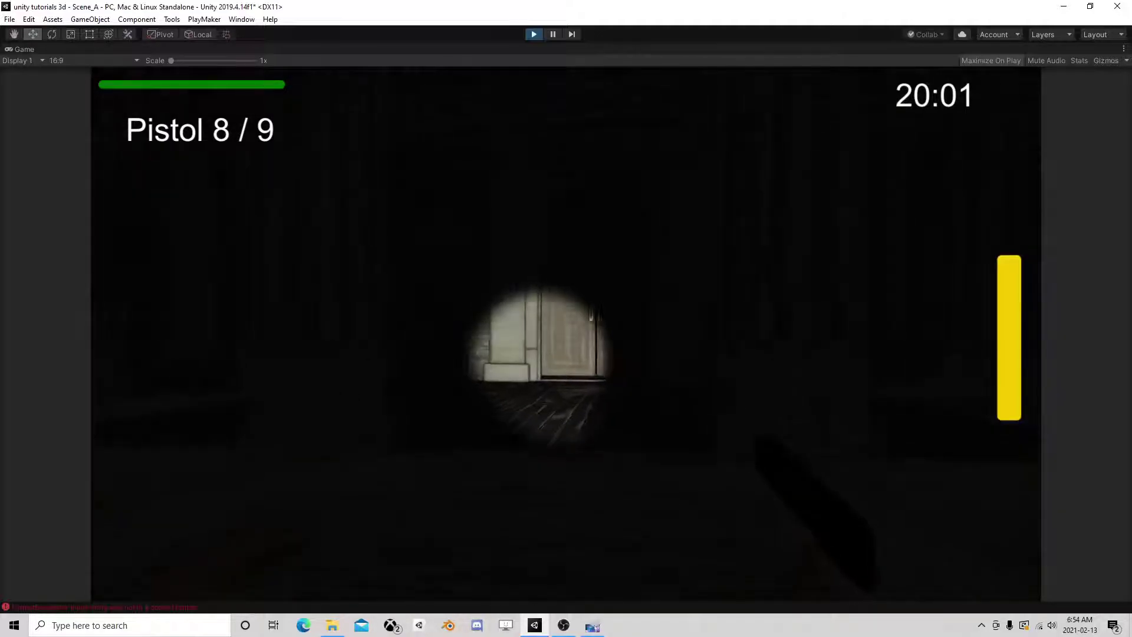
key(w)
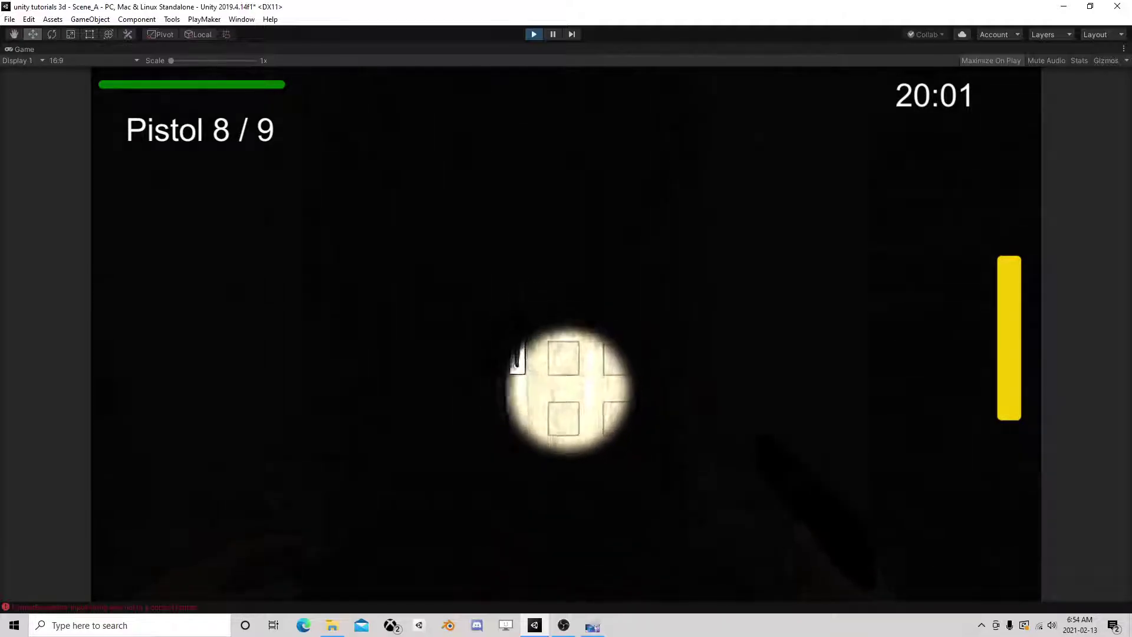
key(e)
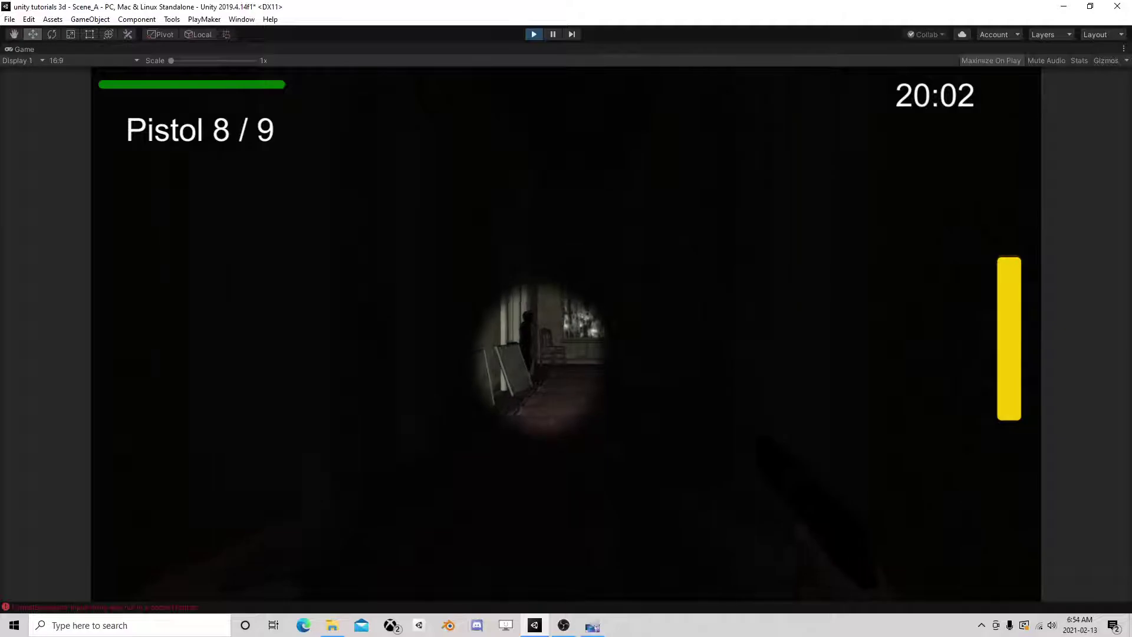
key(w)
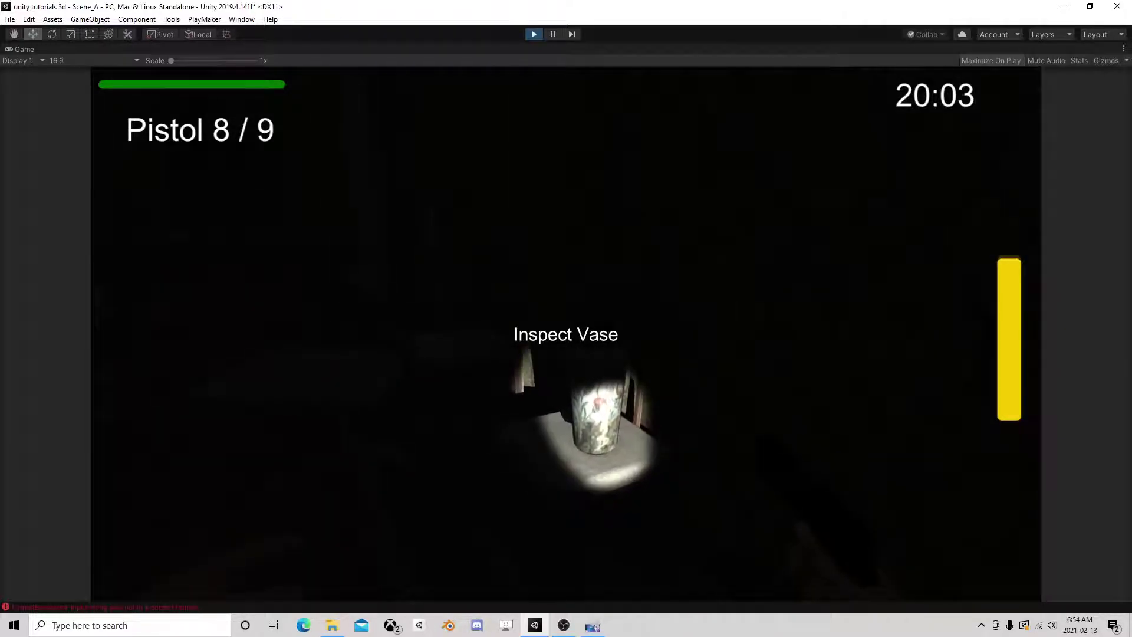
key(e)
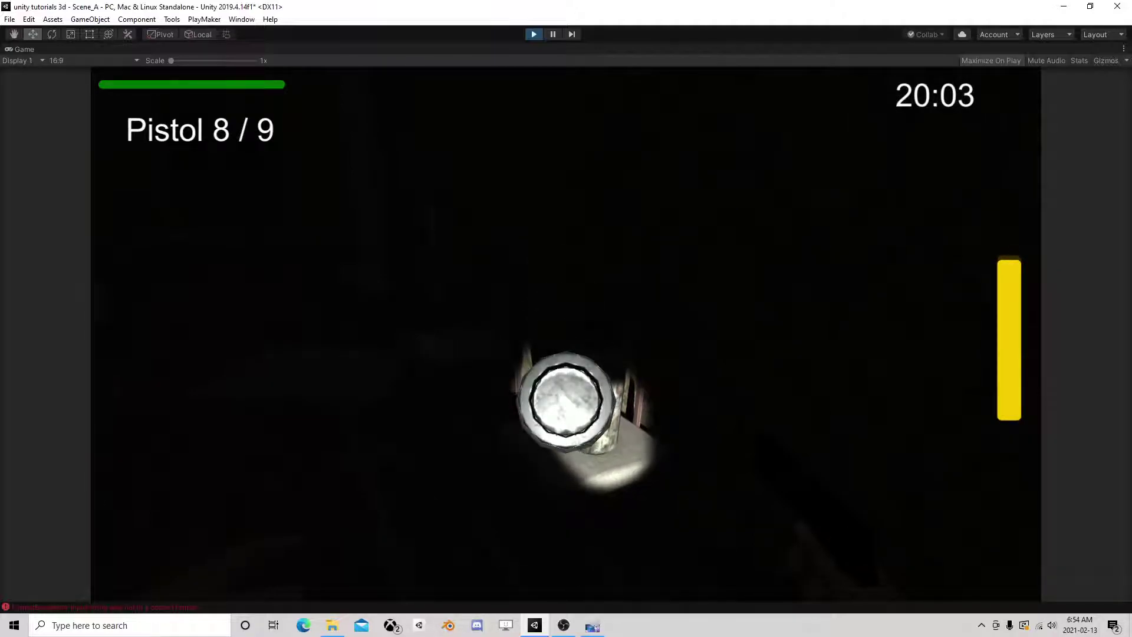
key(e)
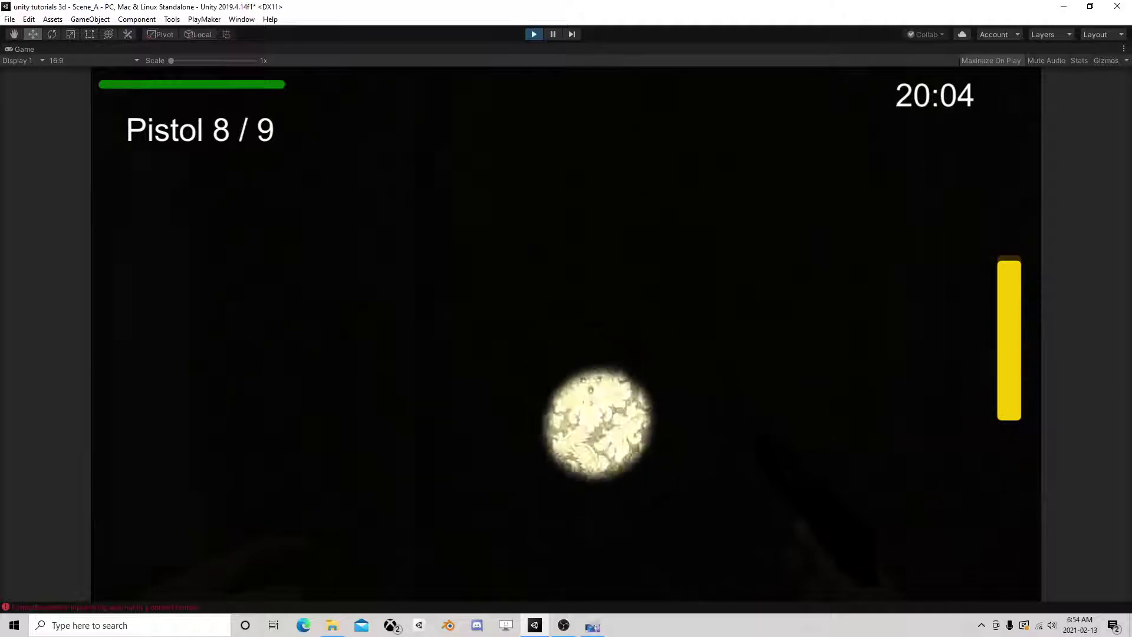
Open the locked door, walk toward the stairs, then pause the game and editor
key(e)
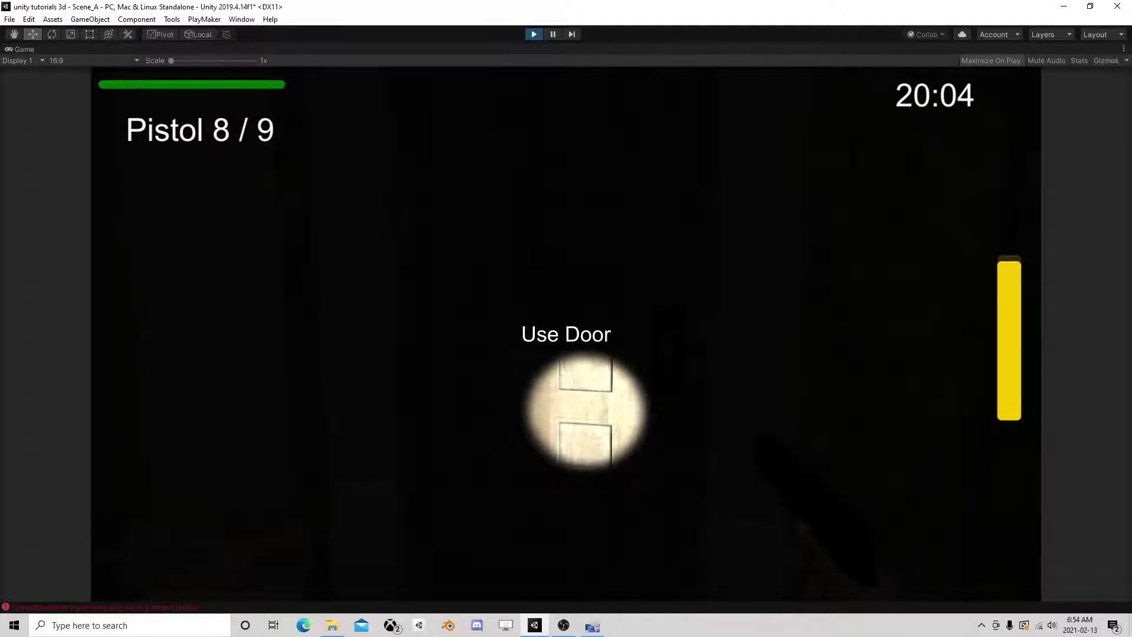
key(e)
key(w)
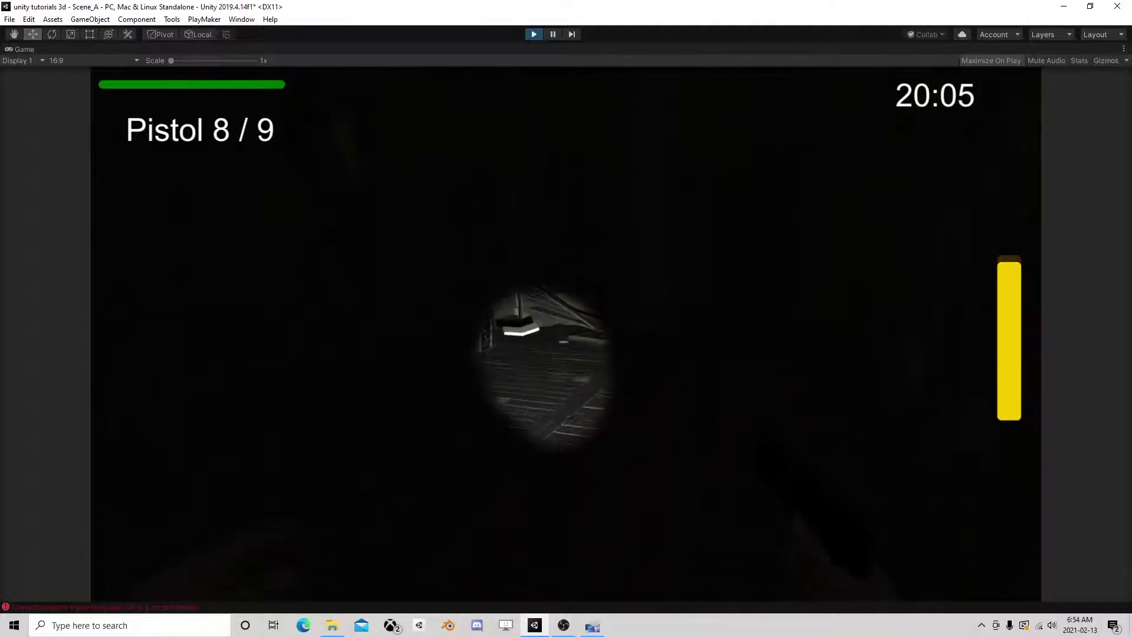
key(w)
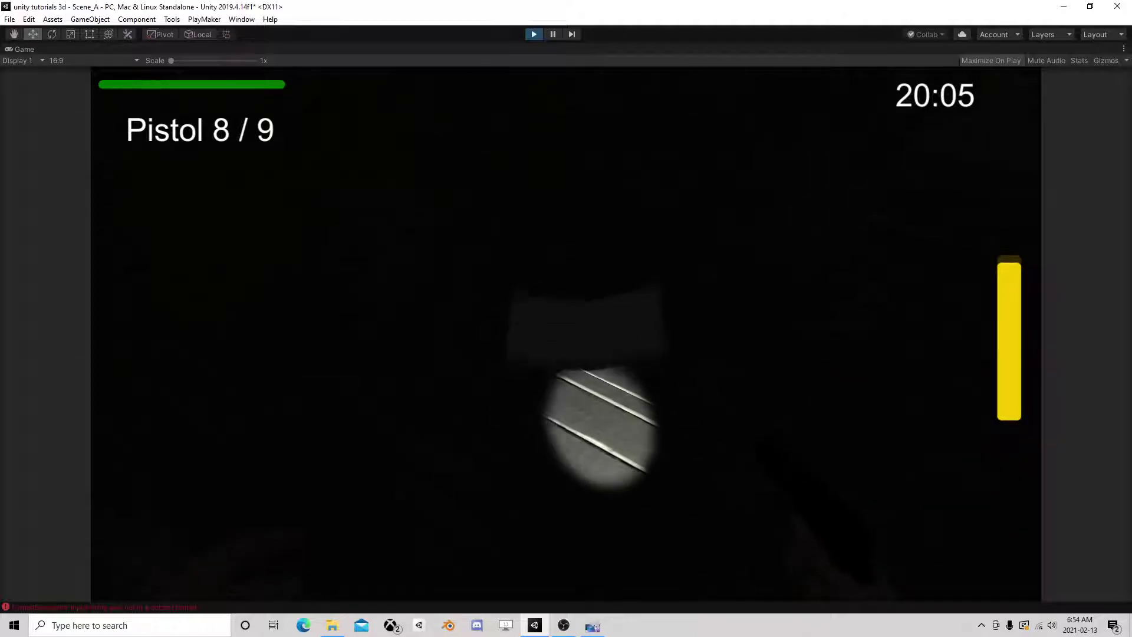
key(w)
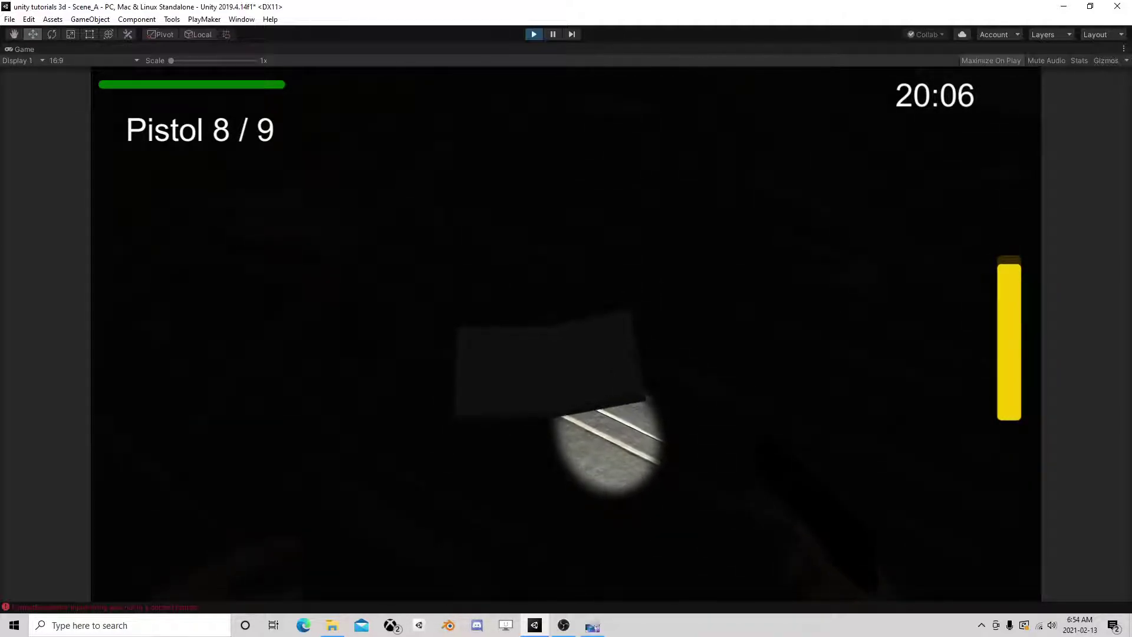
key(Escape)
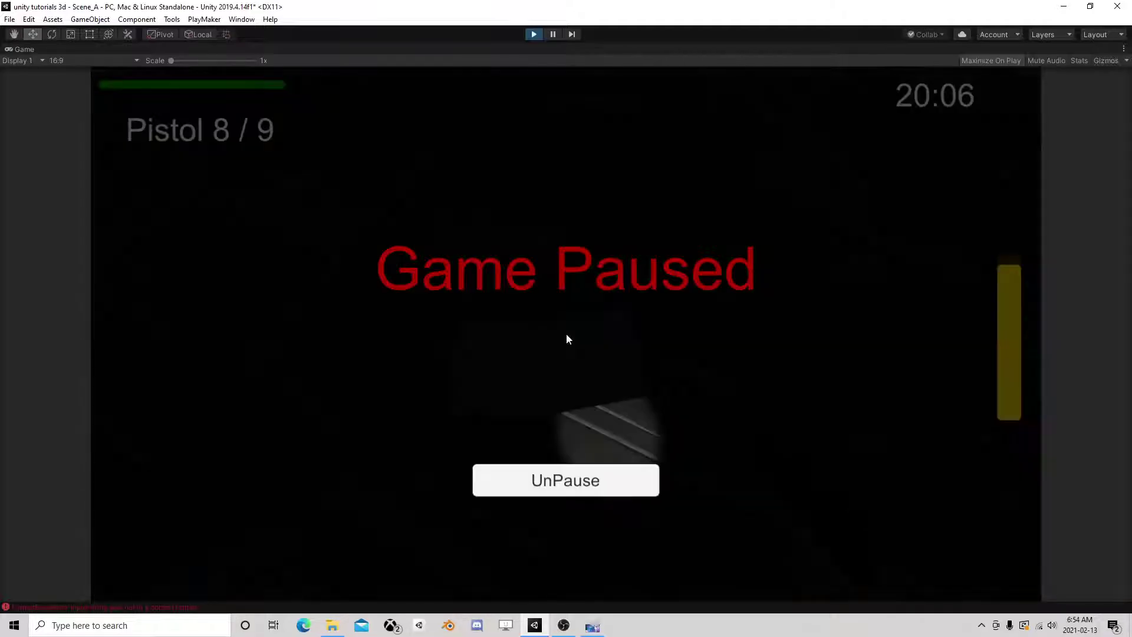
click(554, 35)
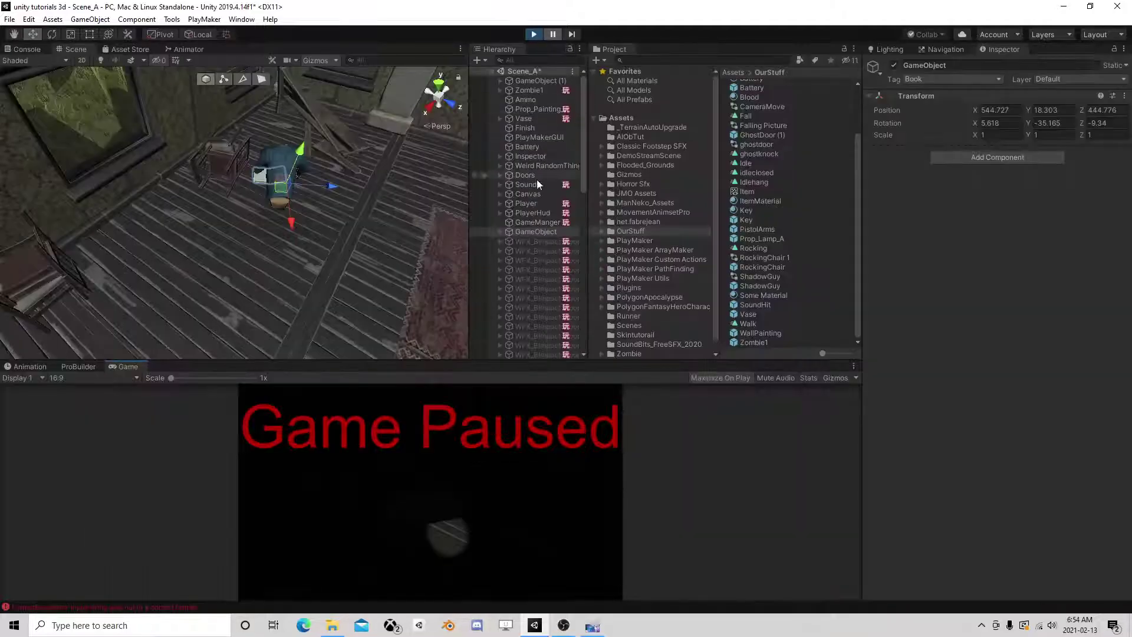
Expand GameObject and remove the Box Collider from its Cube child
click(534, 213)
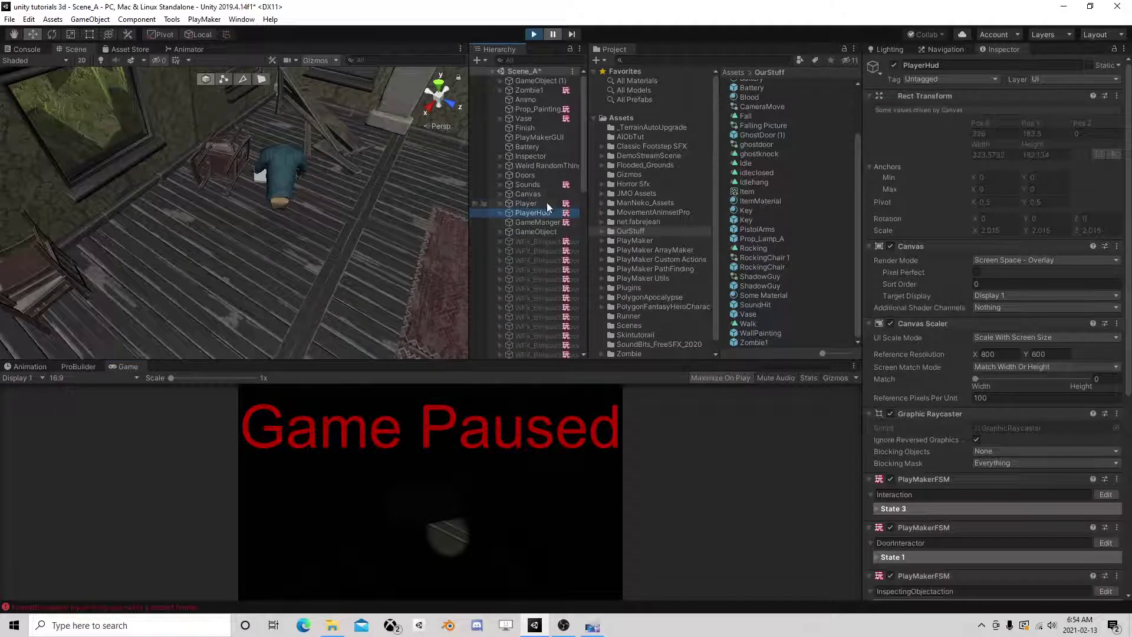
click(512, 230)
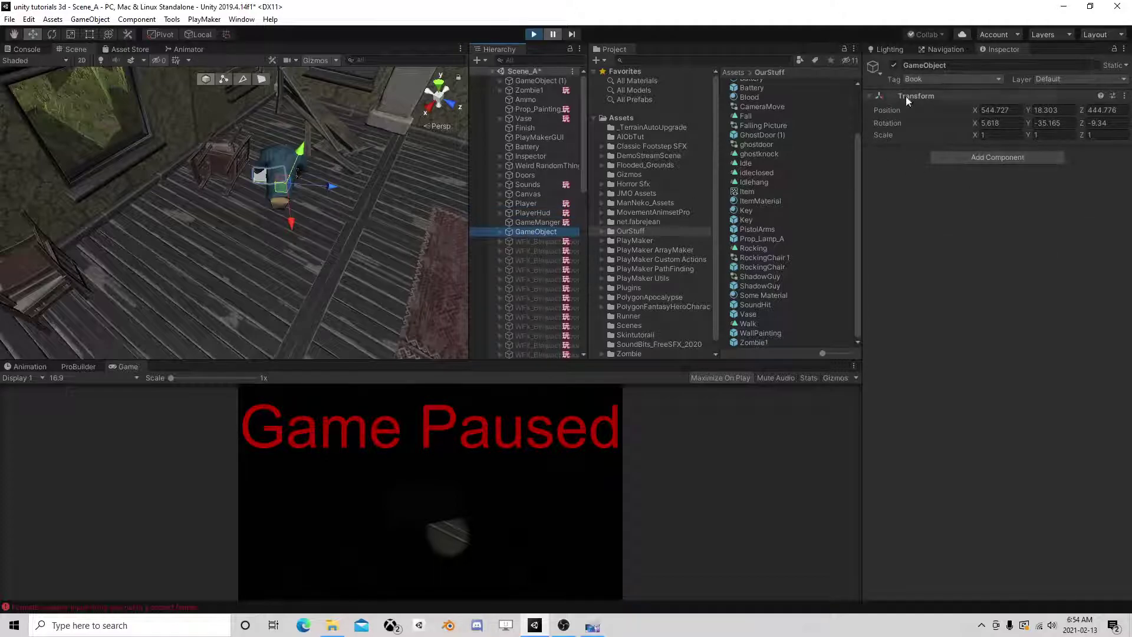
click(498, 232)
click(528, 241)
click(526, 250)
right_click(932, 376)
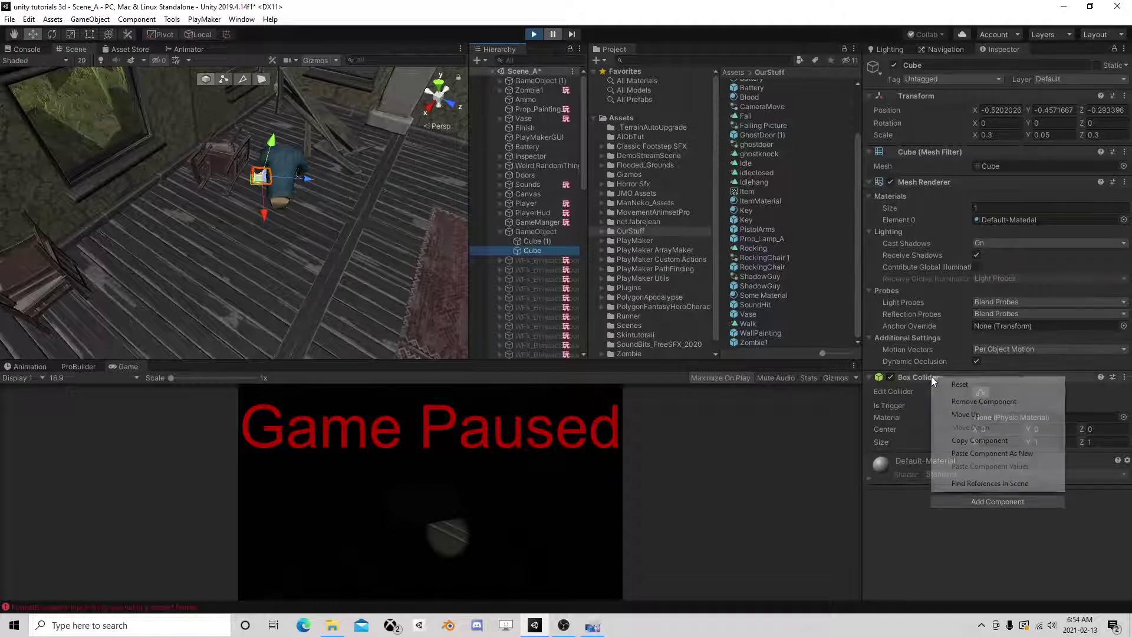
click(957, 402)
Remove the Box Collider from Cube (1) as well
click(533, 241)
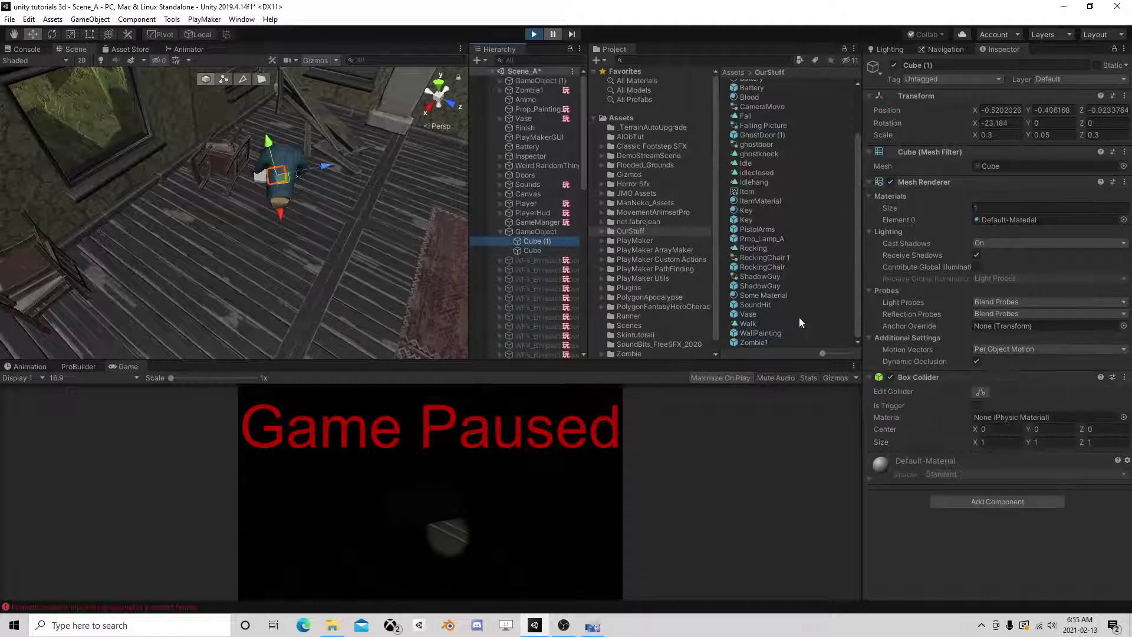
right_click(932, 377)
click(982, 407)
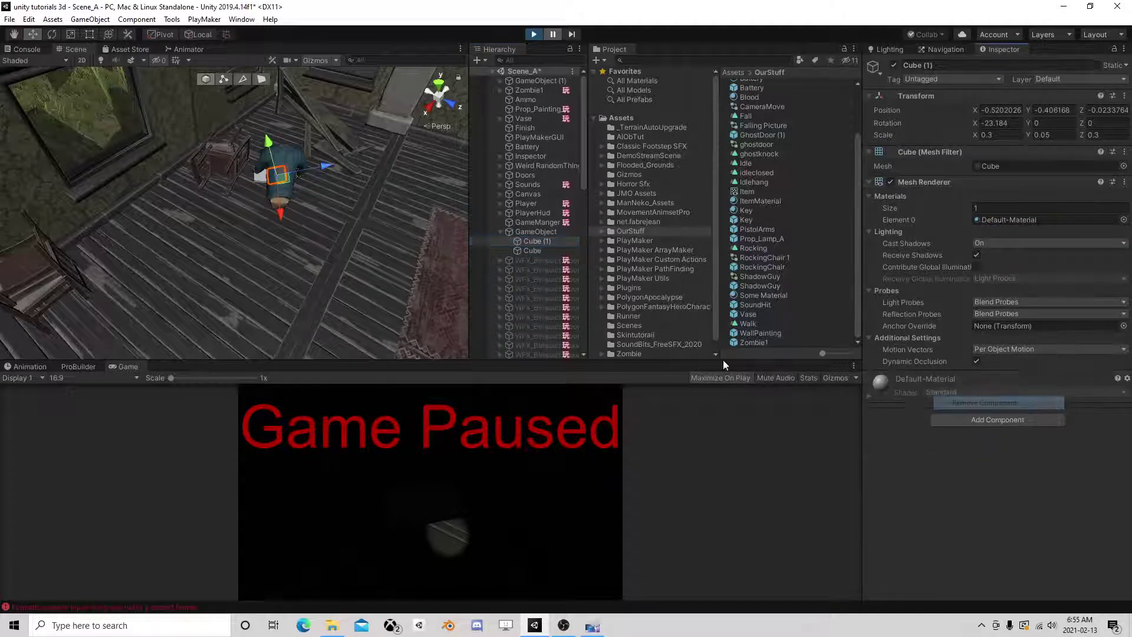
click(537, 233)
Add a Box Collider to GameObject sized about 0.37 × 0.22 × 0.43
click(965, 159)
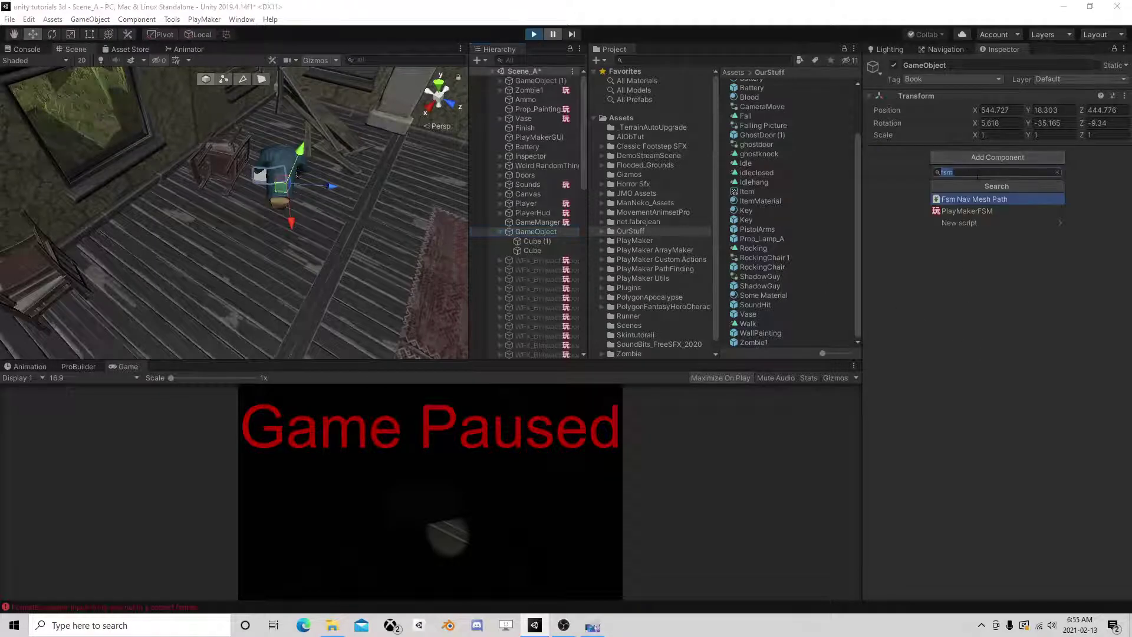
text(box)
click(974, 200)
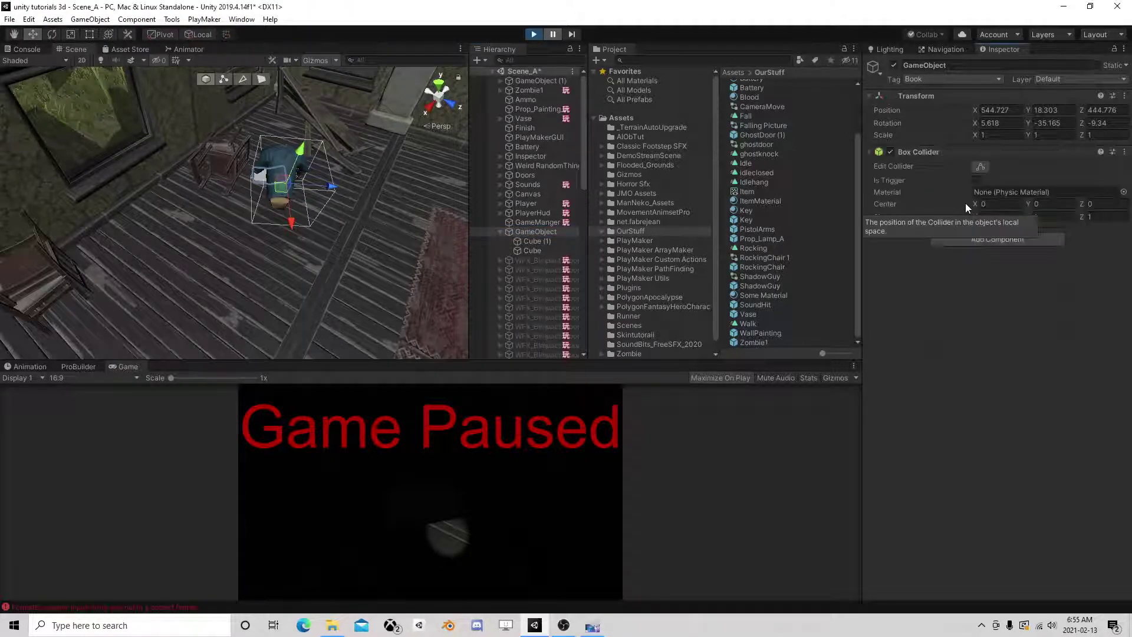
drag(974, 218, 959, 218)
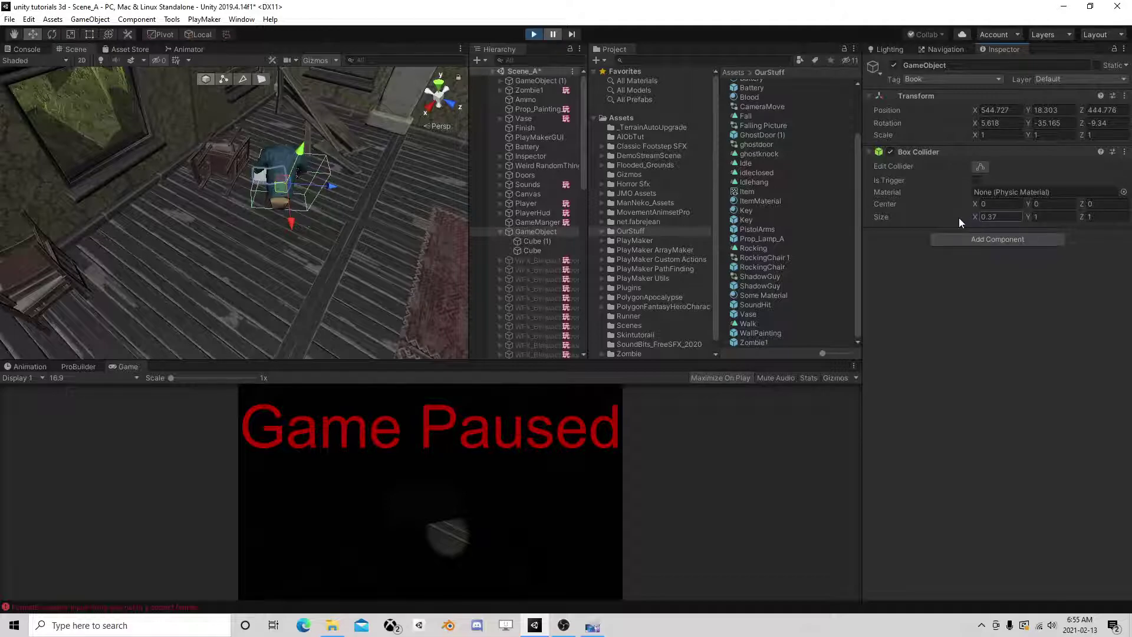
drag(1029, 215, 1011, 220)
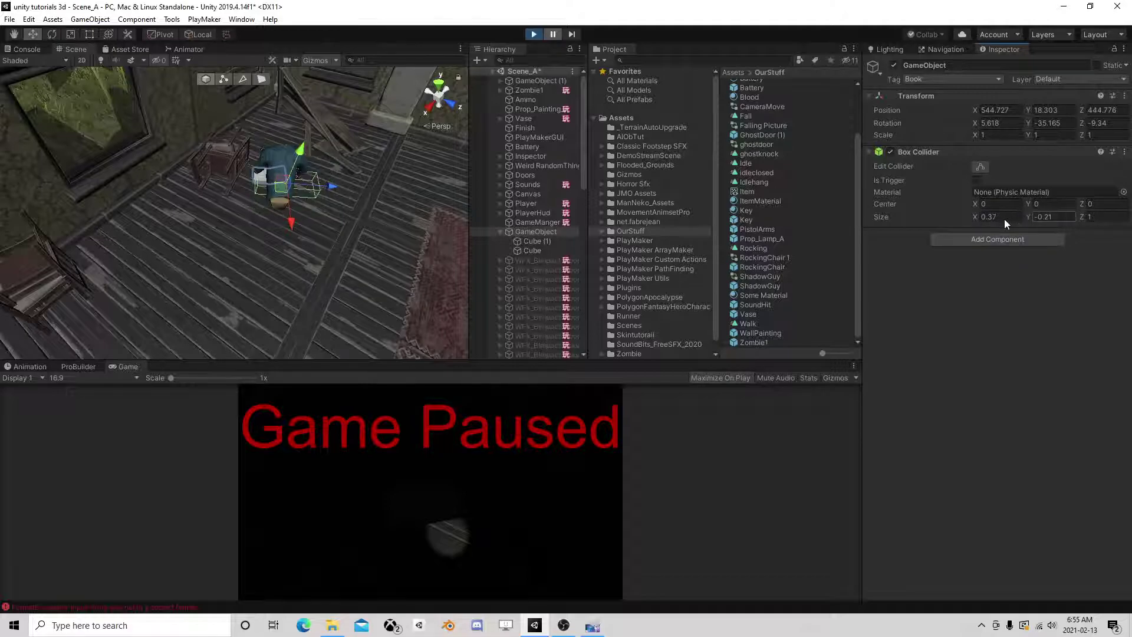
drag(1081, 218, 1074, 219)
Set the collider's centre X to 0 and offset it -0.3 on Z, then resume play
click(974, 204)
text(0)
drag(1084, 203, 1078, 204)
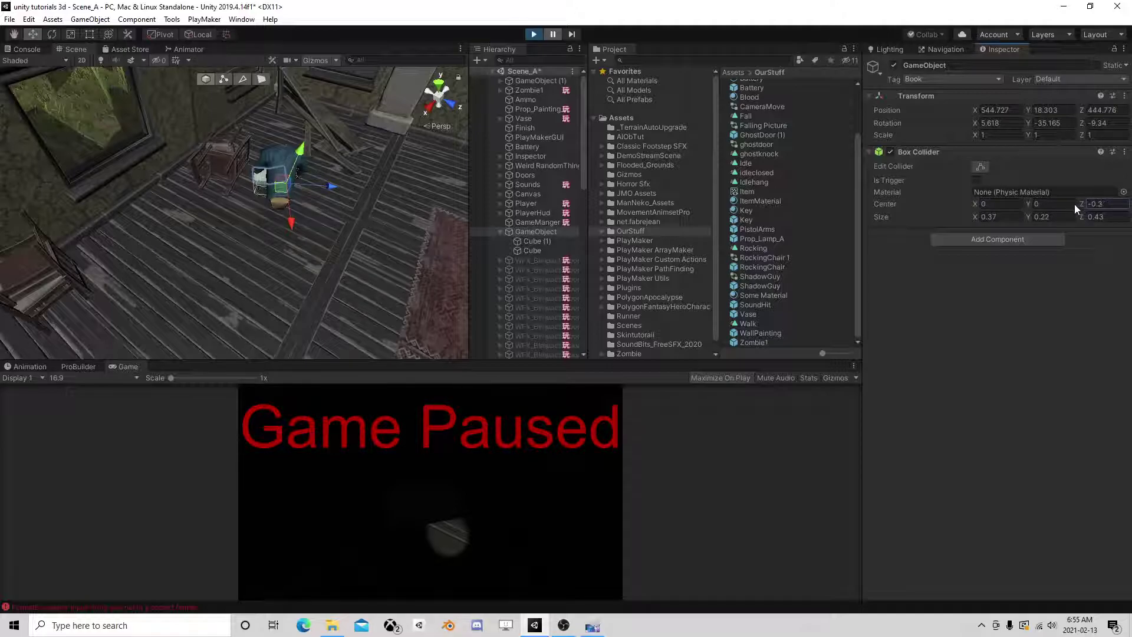
click(553, 34)
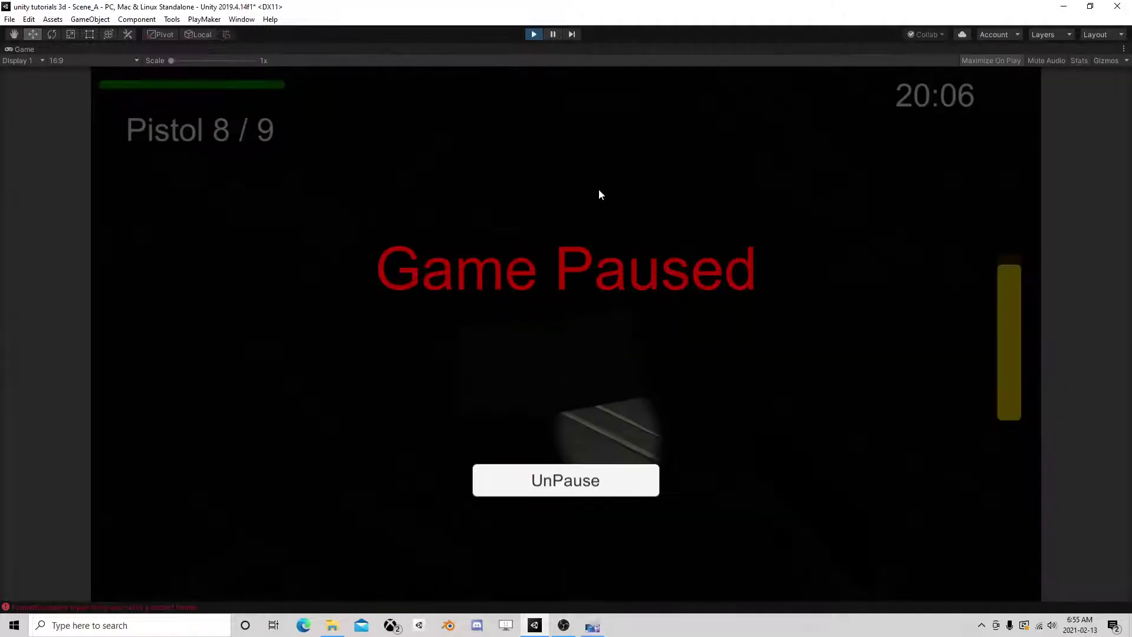
Play briefly, pause the game and editor, and orbit the Scene view toward the collider
click(557, 480)
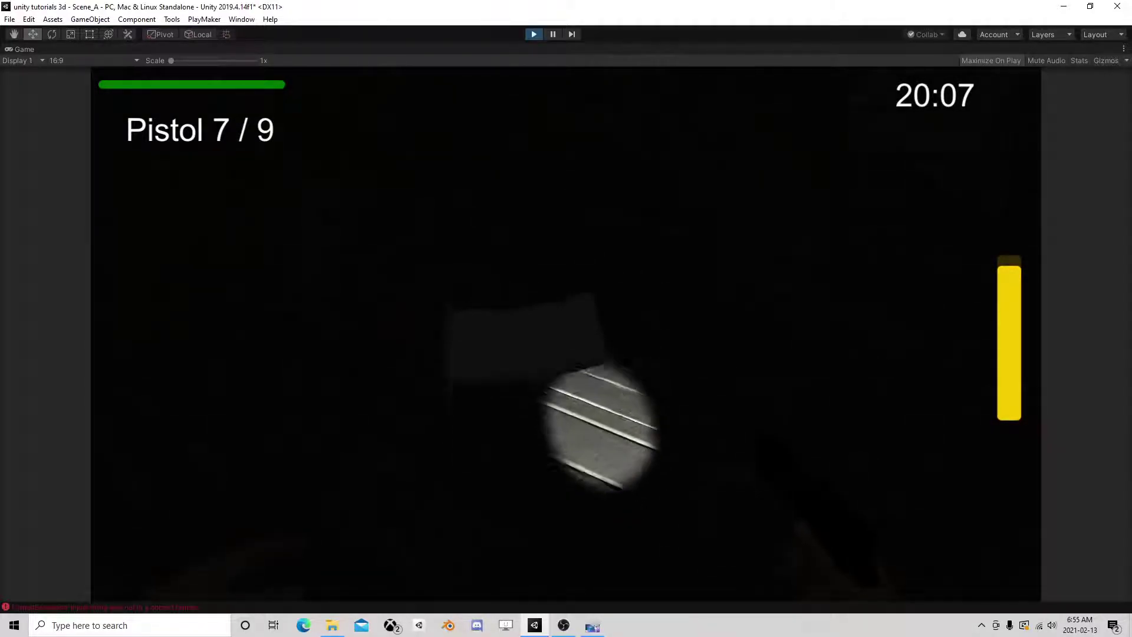
key(Escape)
key(Escape)
key(Escape)
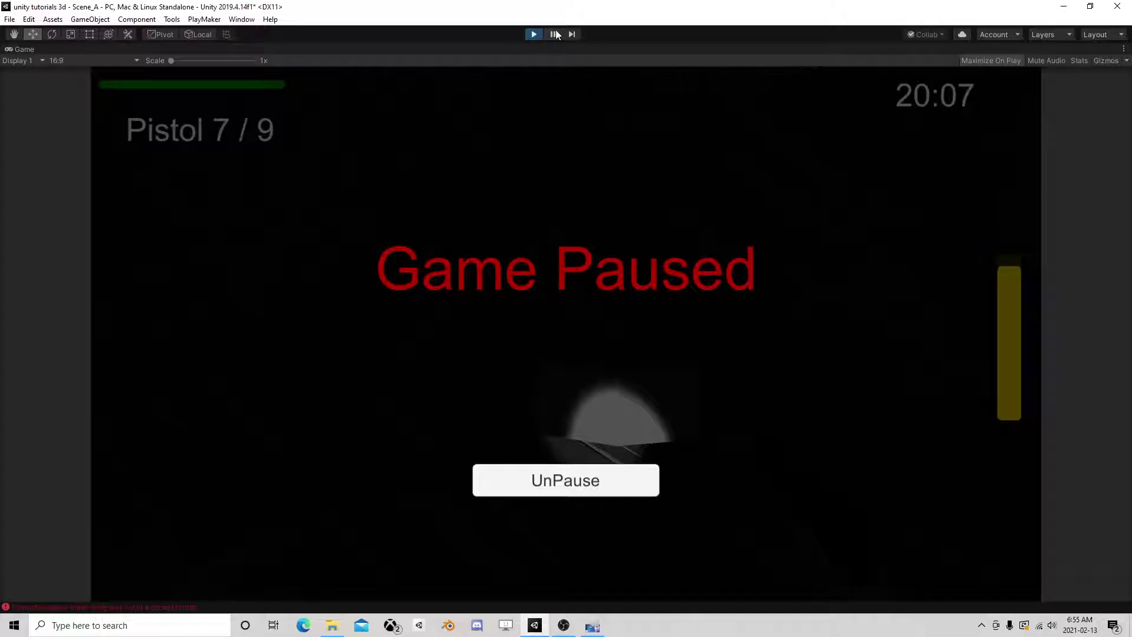
click(553, 34)
mouse_move(294, 178)
right_down()
mouse_move(302, 158)
mouse_move(314, 178)
right_up()
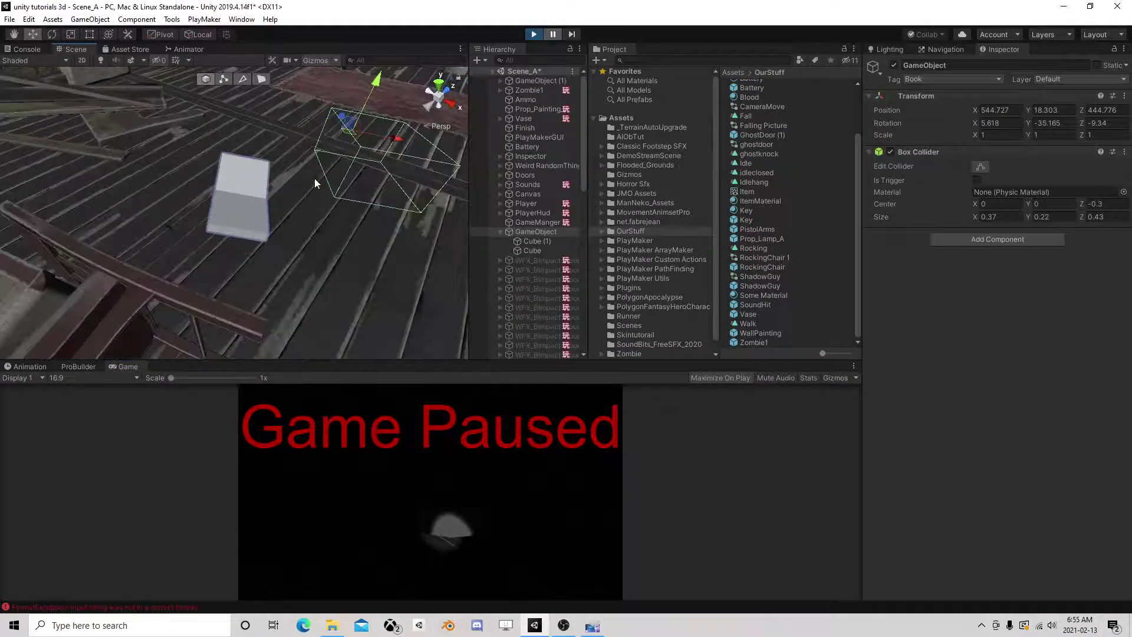
Raise both book cubes and set the book collider's centre Z to 0
click(540, 240)
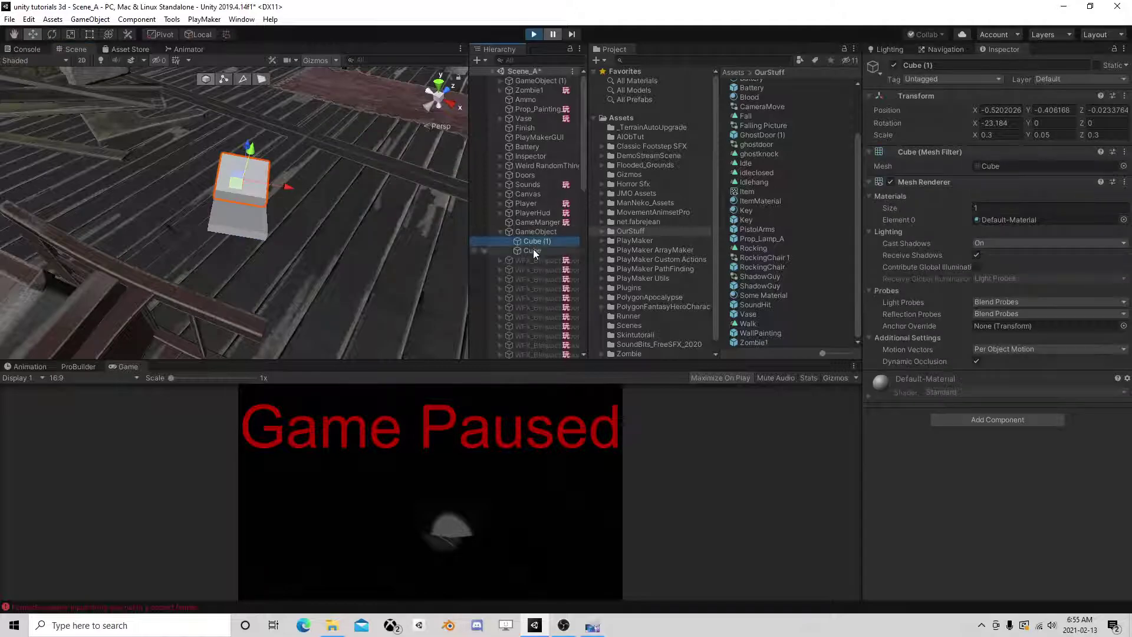
shift+click(533, 248)
drag(253, 155, 268, 88)
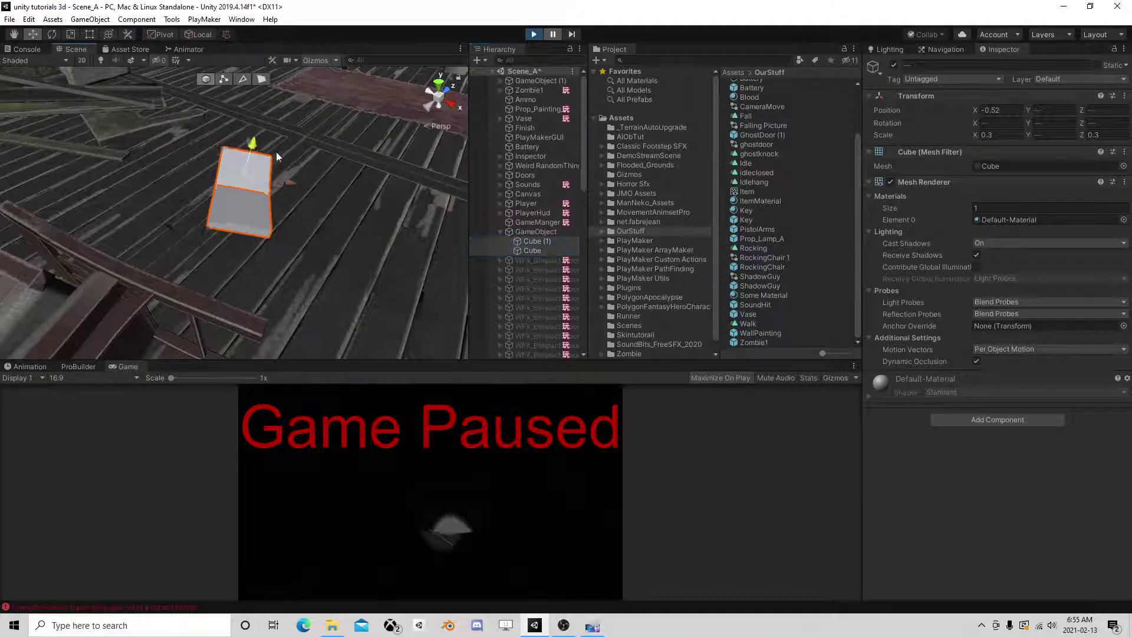
click(535, 231)
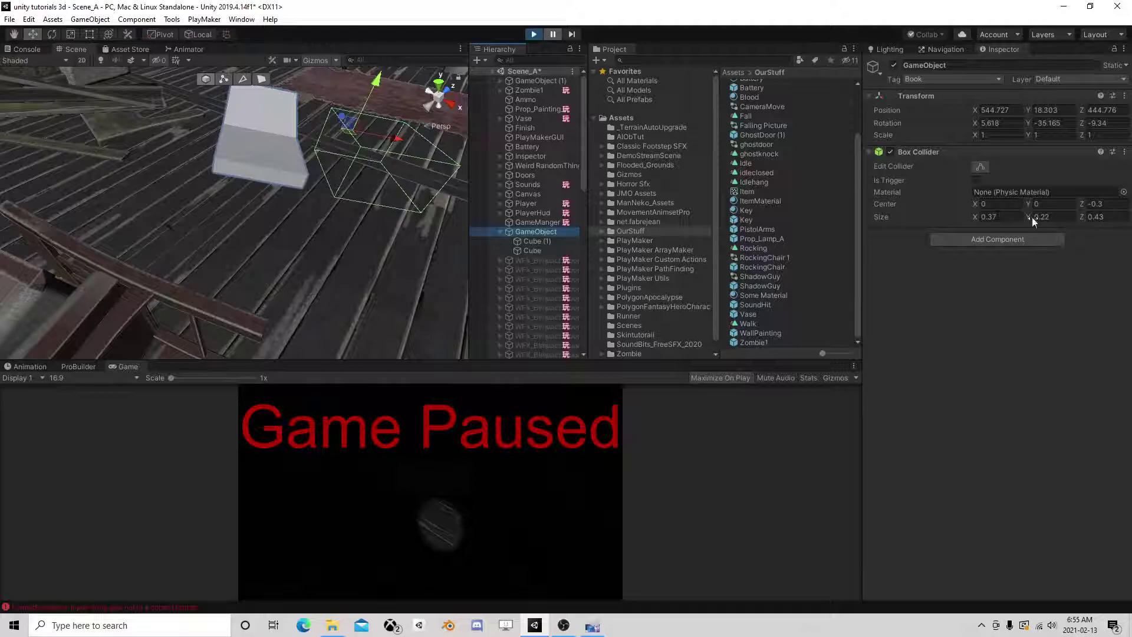
click(1099, 203)
text(0)
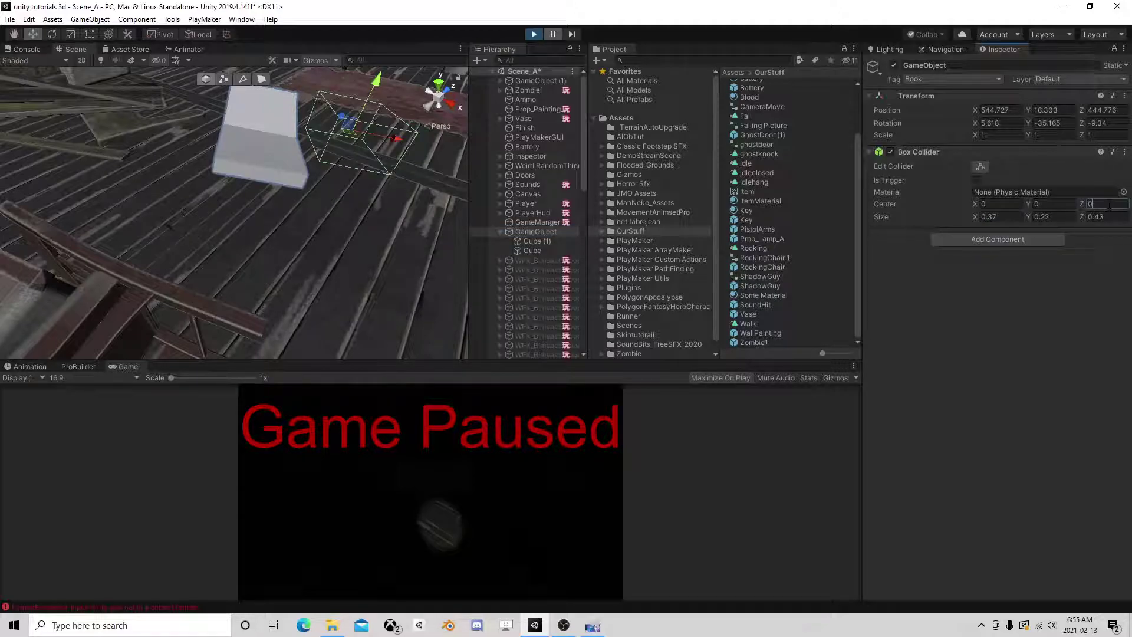
Move both cubes together right and up, then frame the book object
click(533, 241)
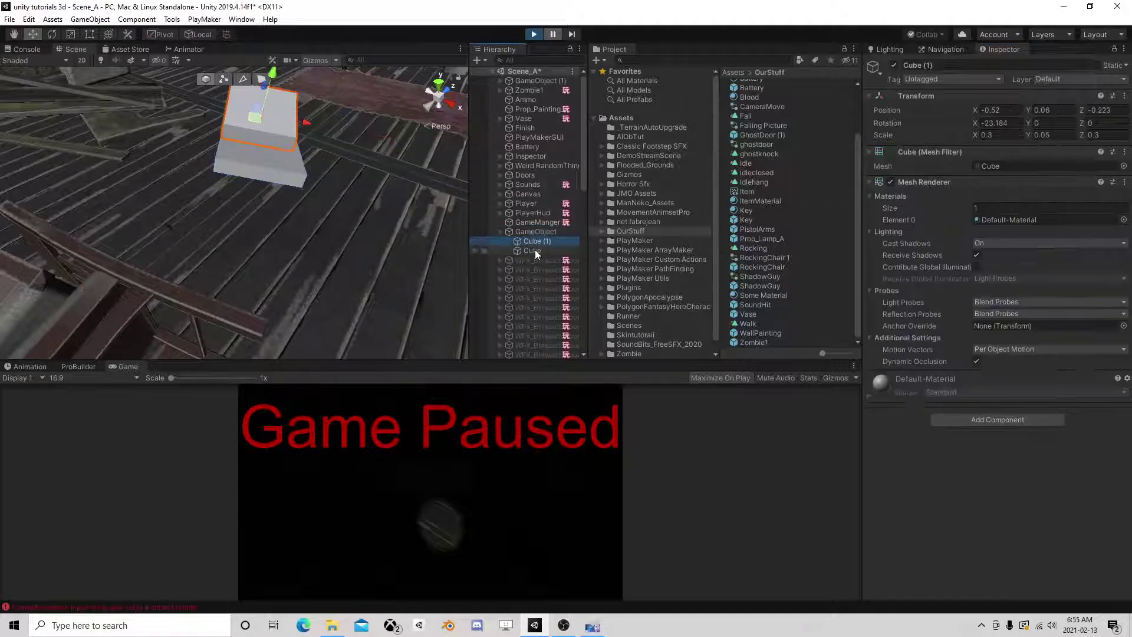
shift+click(534, 249)
mouse_move(256, 127)
mouse_down()
mouse_move(386, 95)
mouse_move(450, 118)
mouse_up()
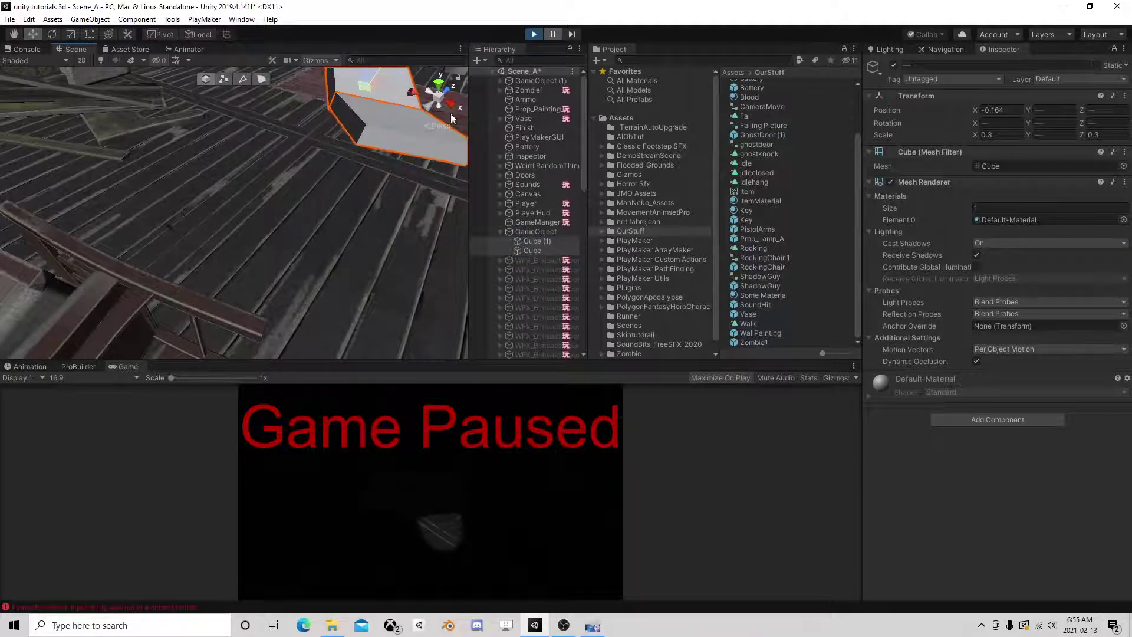
double_click(546, 231)
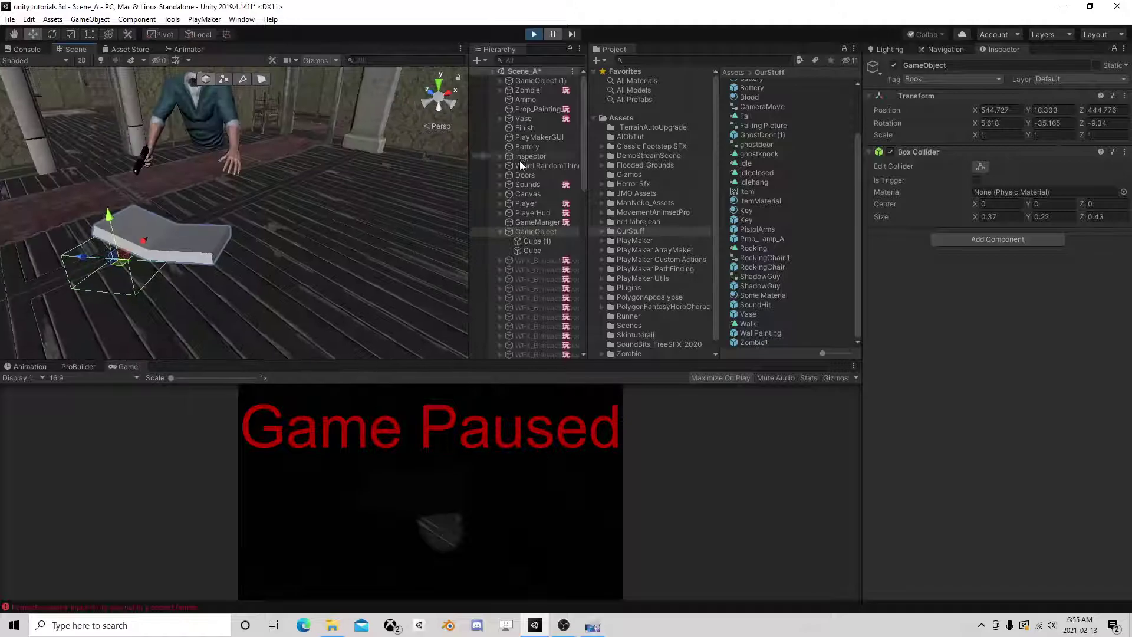
Zero the positions of Cube (1) and Cube, then nudge Cube along Z and Y
click(537, 241)
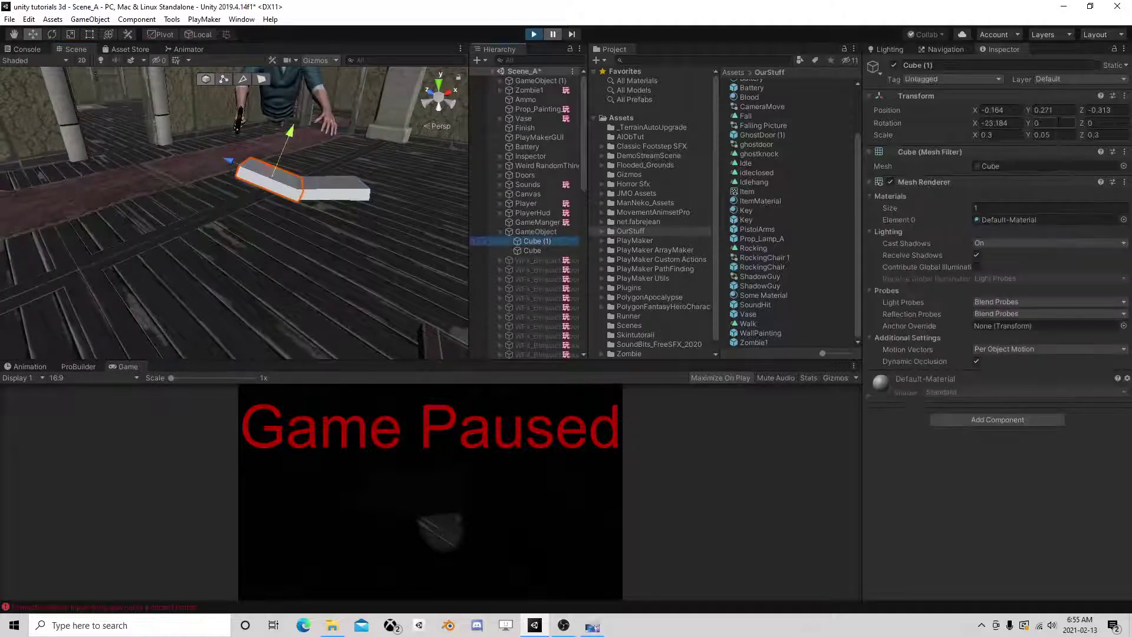
click(999, 110)
key(BackSpace)
key(BackSpace)
key(BackSpace)
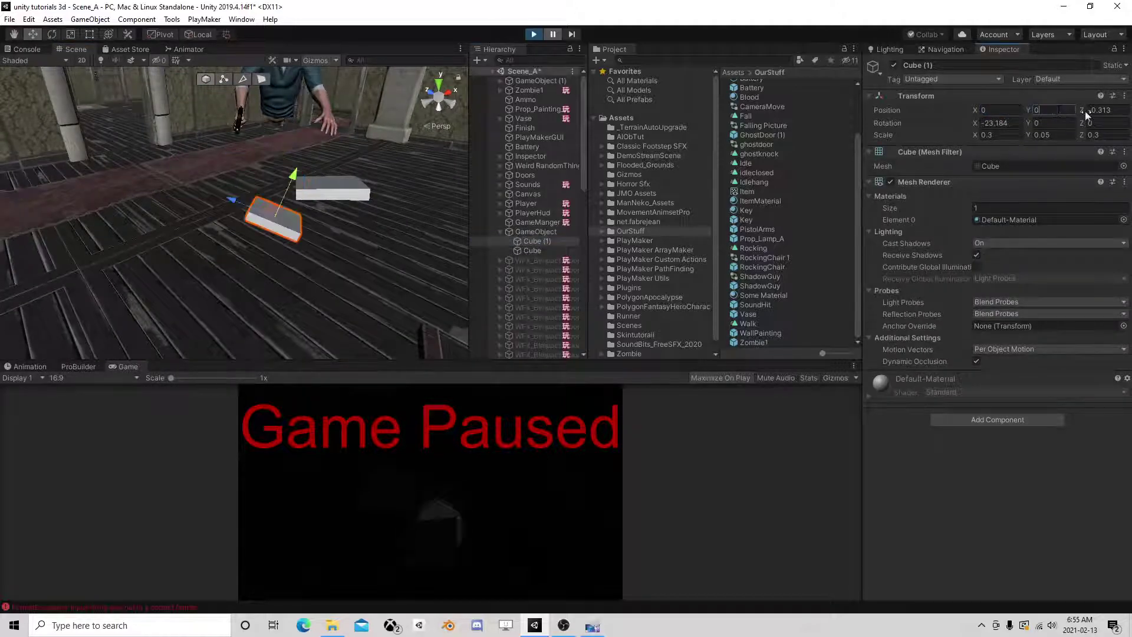
text(0)
click(541, 253)
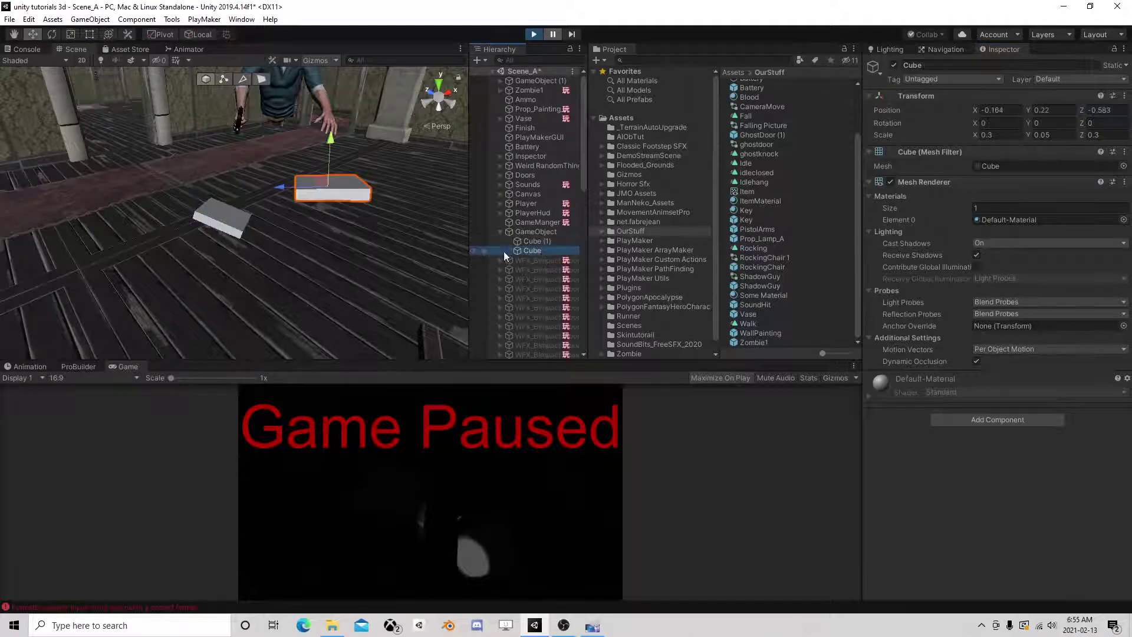
click(997, 110)
text(0)
click(1055, 109)
text(0)
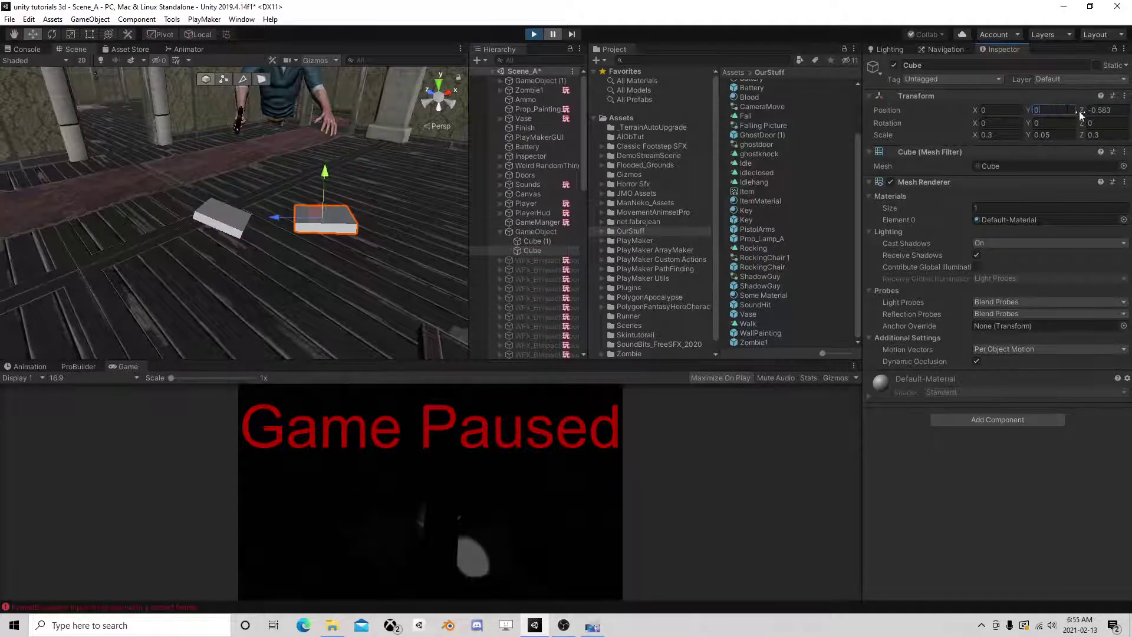
text(0)
drag(203, 225, 218, 224)
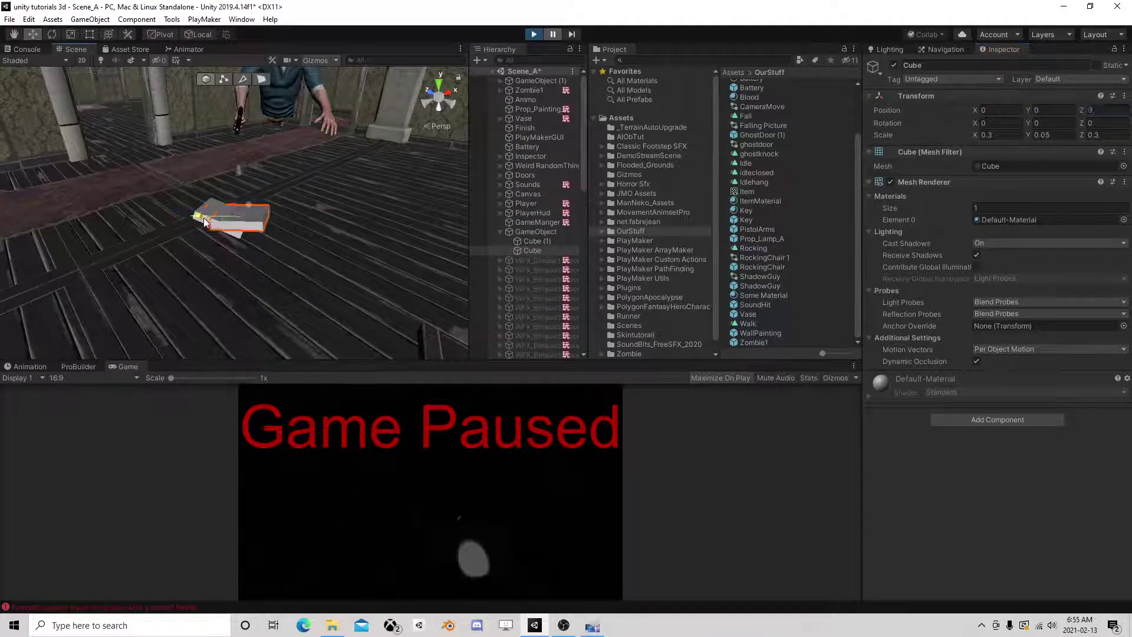
drag(279, 167, 267, 186)
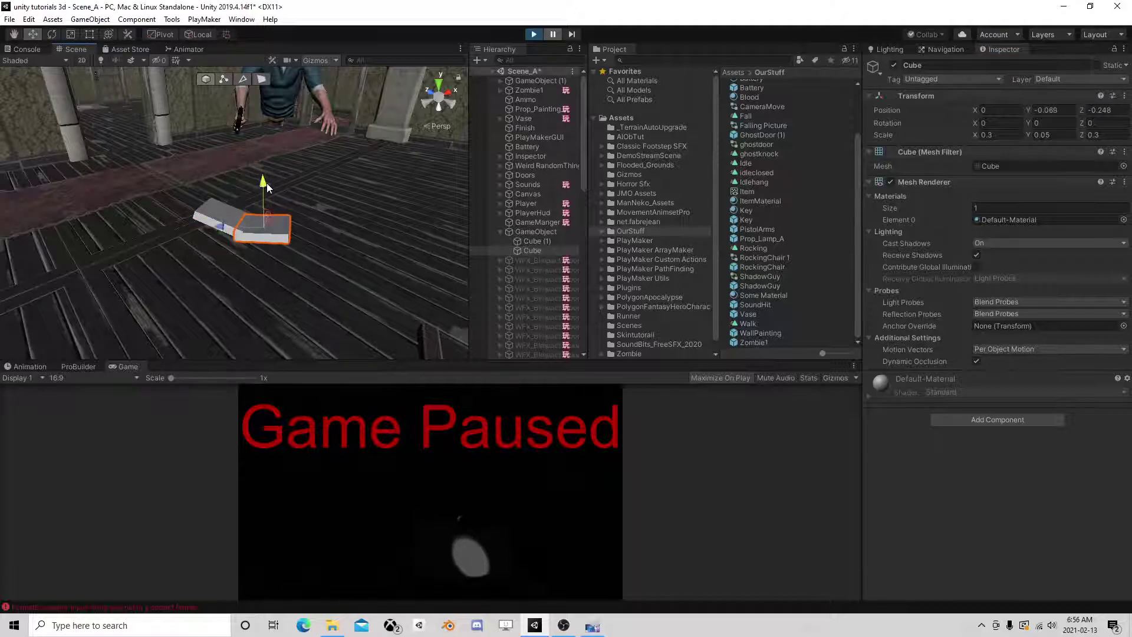
Set the book's Box Collider to size Z 0.63 with centre Z -0.15
click(534, 232)
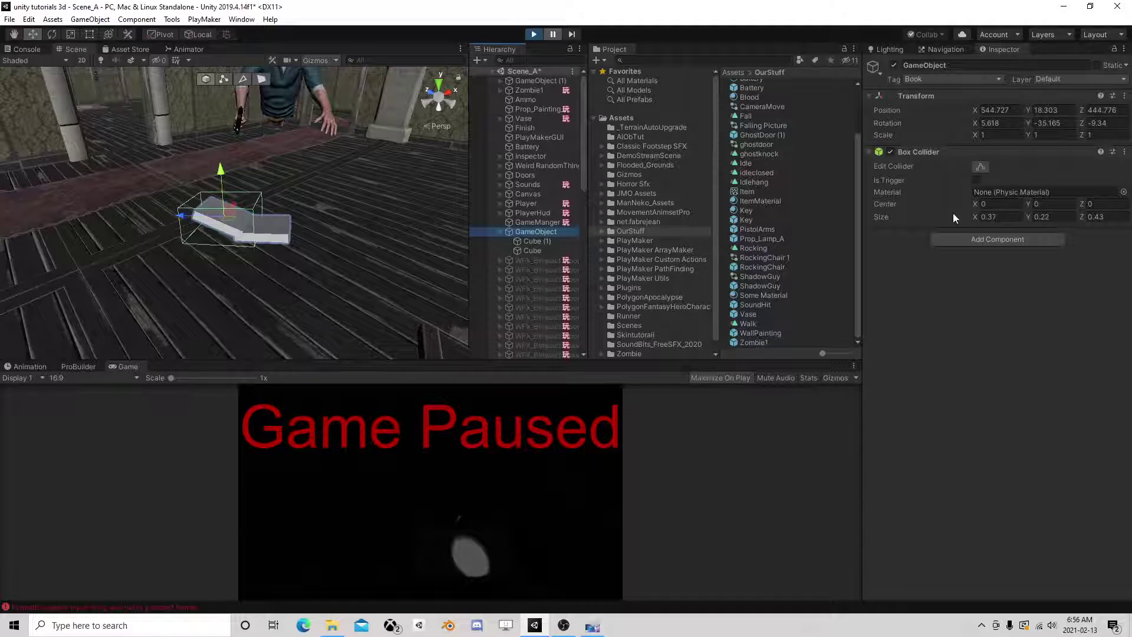
drag(977, 218, 979, 217)
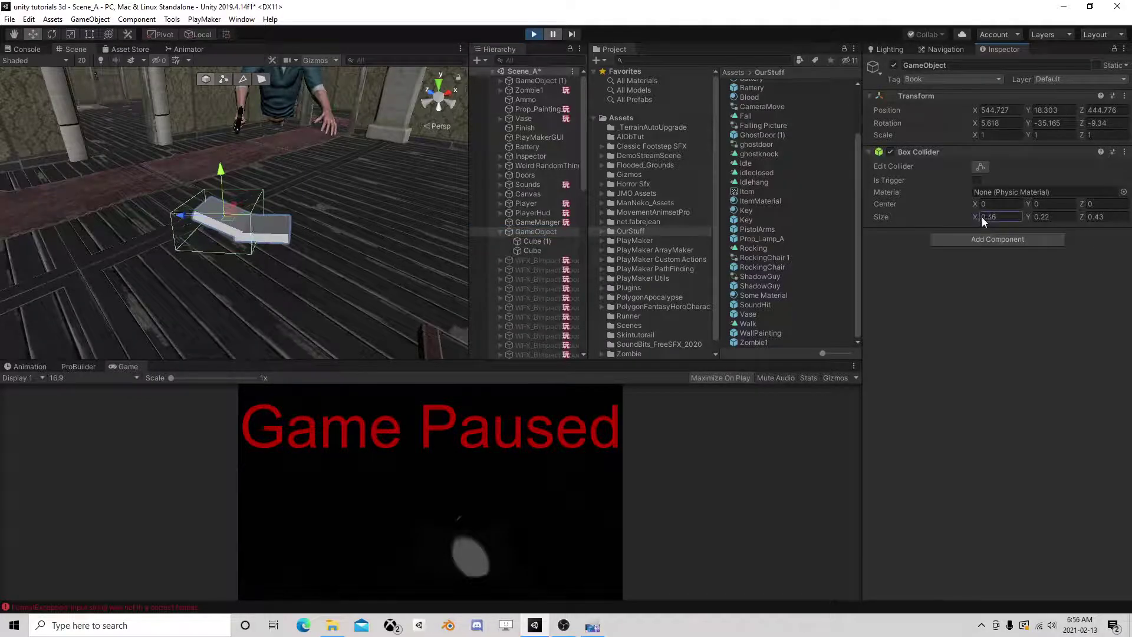
drag(1081, 216, 1077, 204)
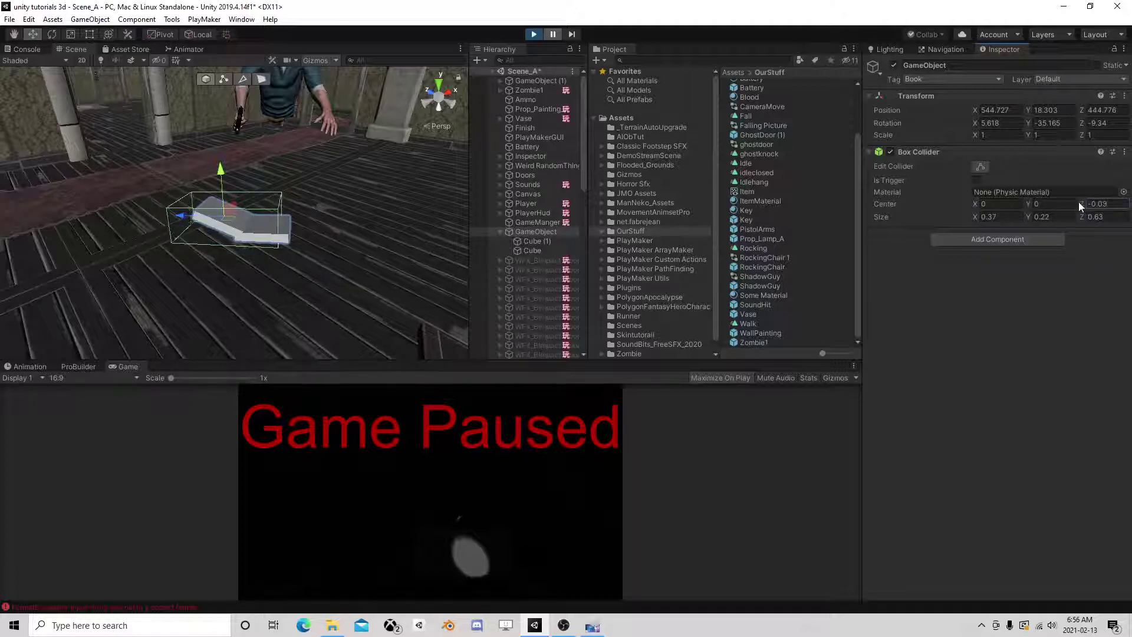
click(553, 35)
Run the game briefly to test the book collider, then pause play mode again
key(shift+space)
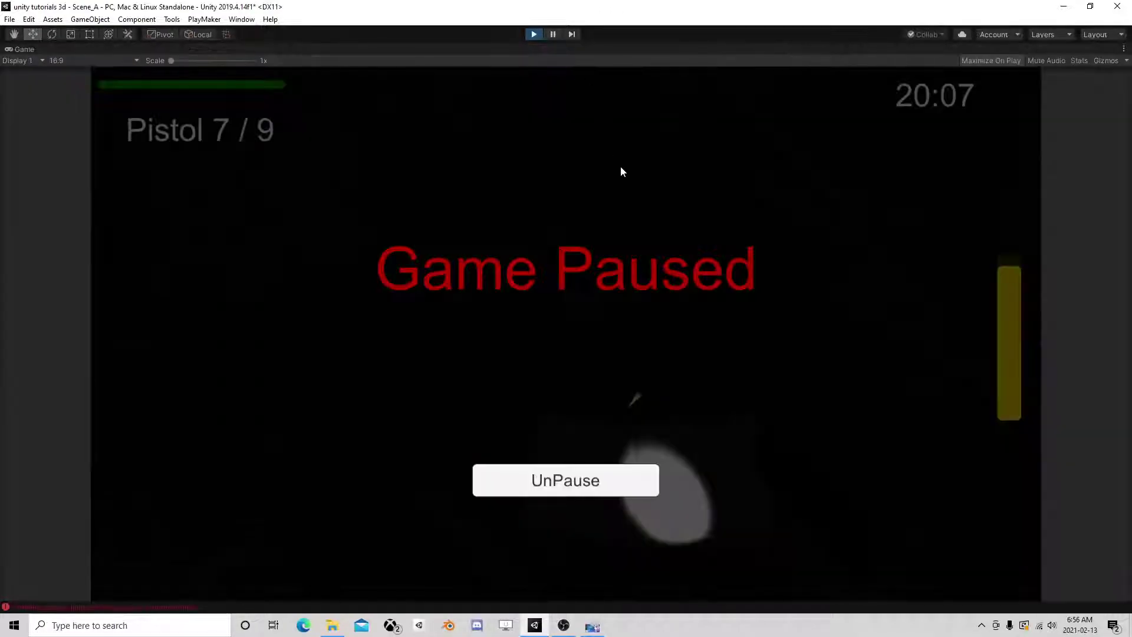
click(566, 472)
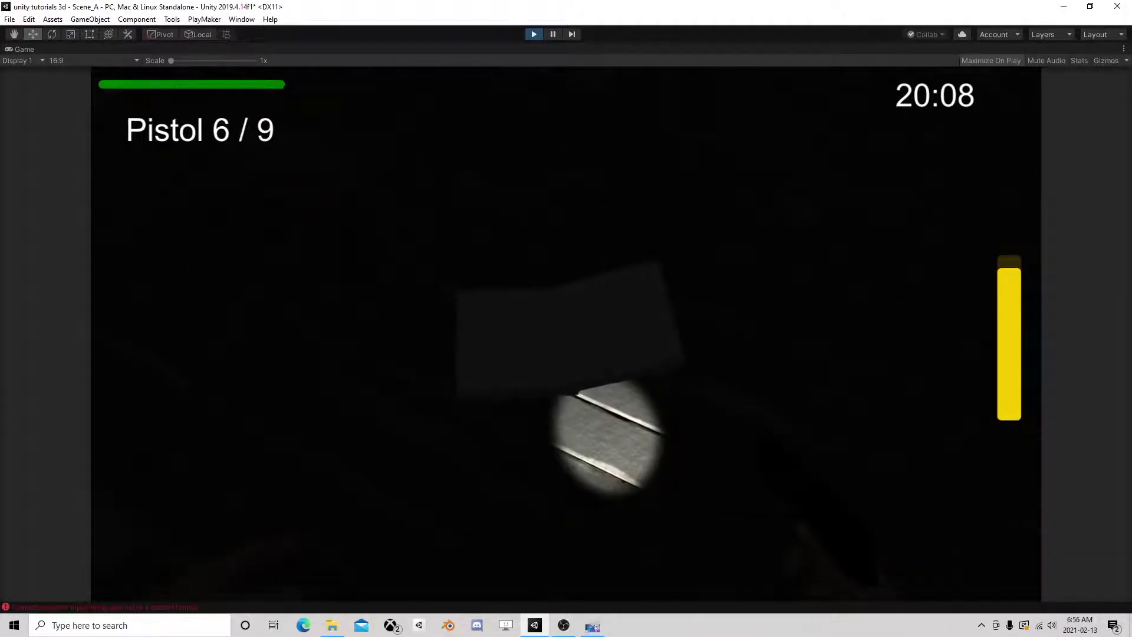
key(Escape)
click(551, 36)
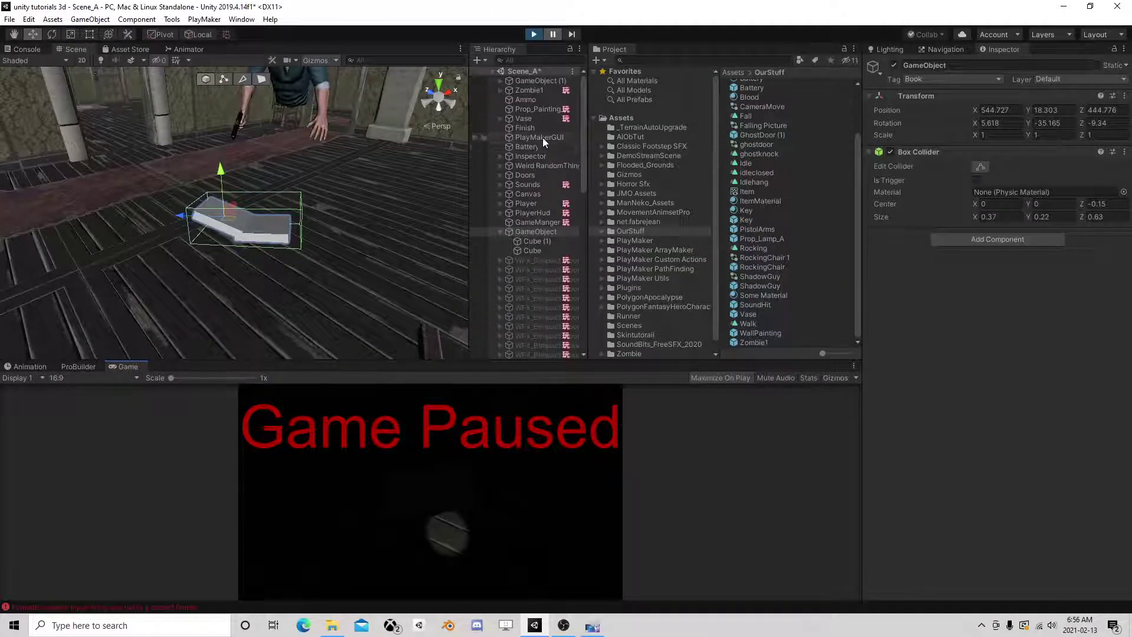
click(536, 213)
scroll(1032, 295, down, 5)
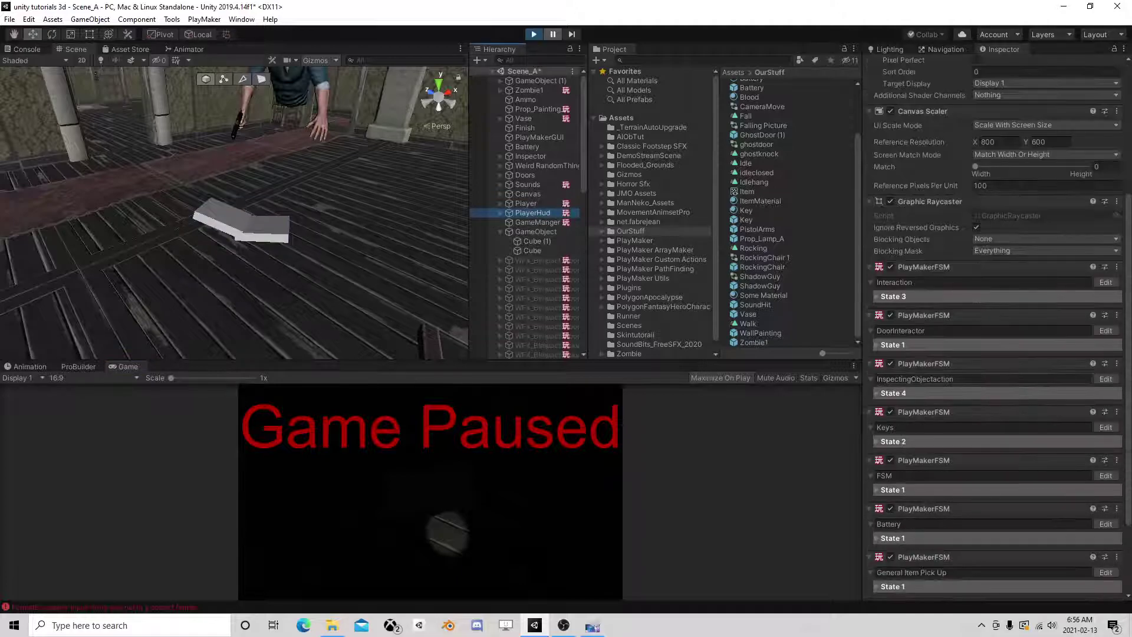
click(1109, 284)
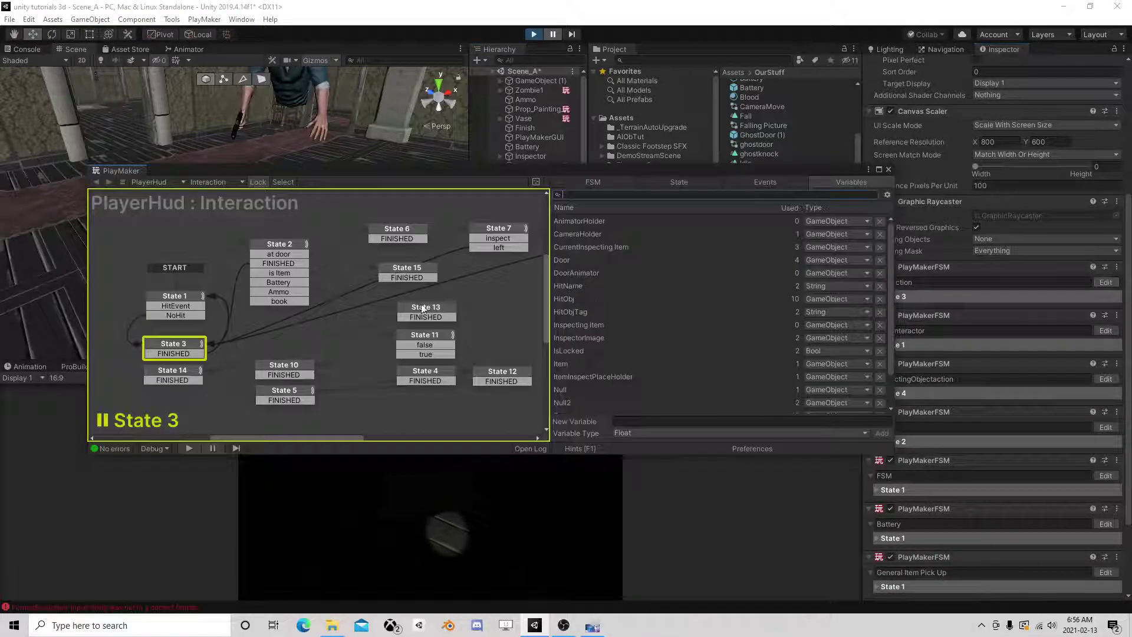
click(571, 34)
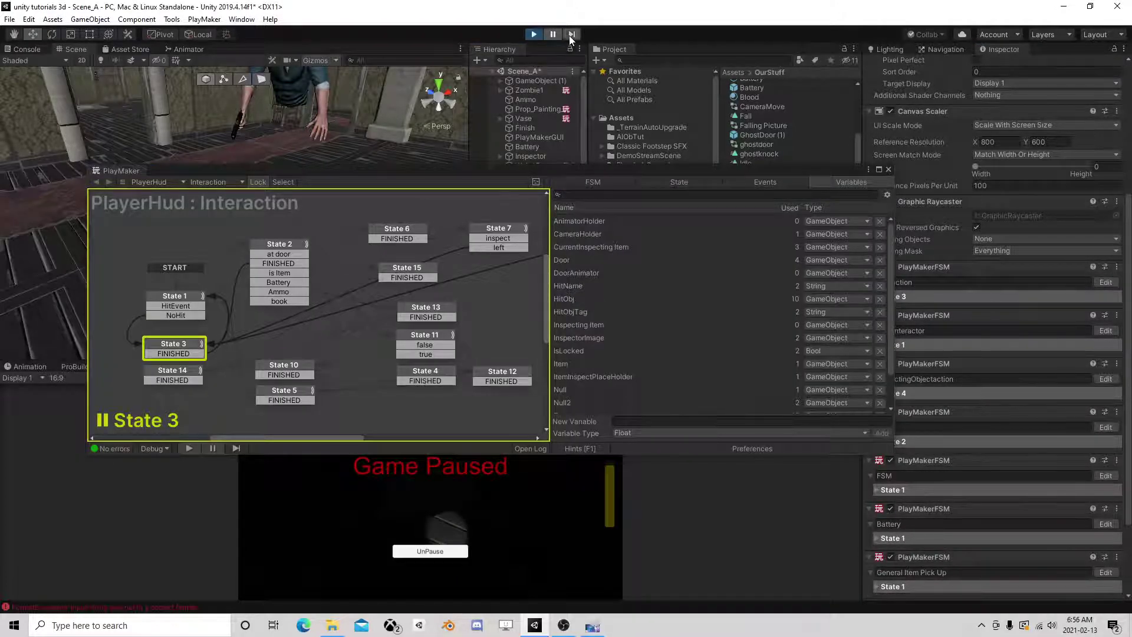
click(189, 345)
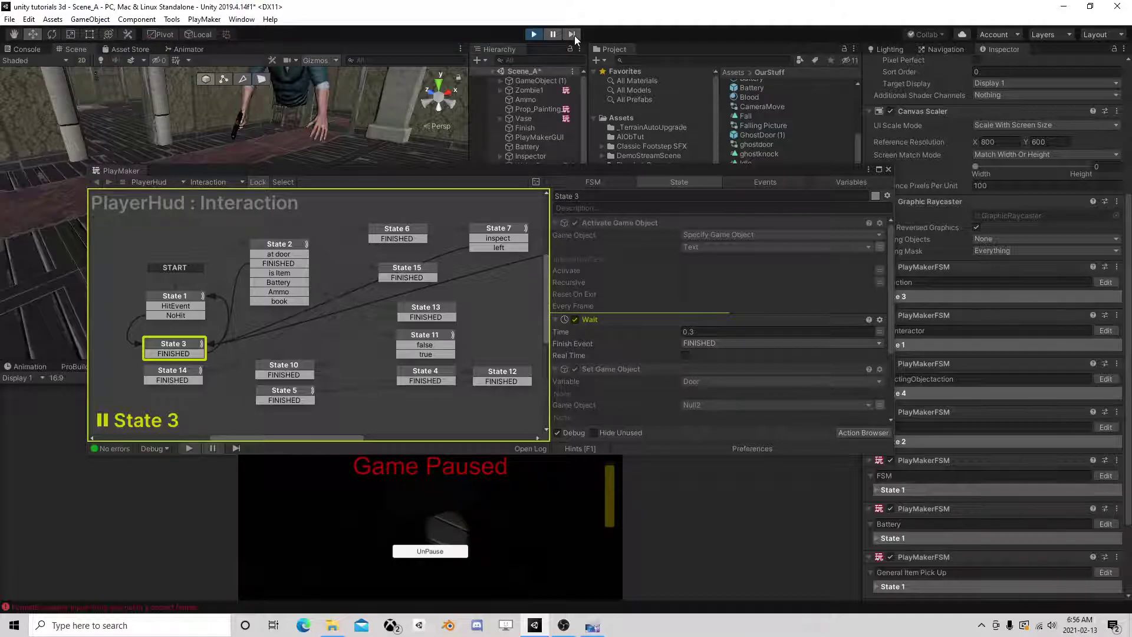
click(554, 35)
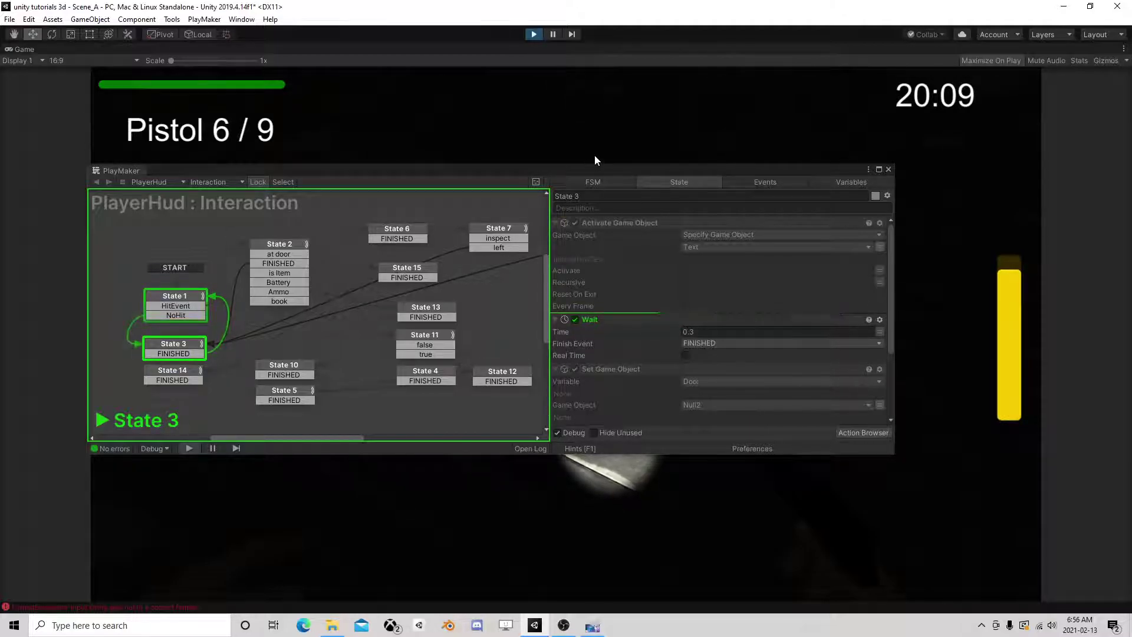
key(ctrl+shift+p)
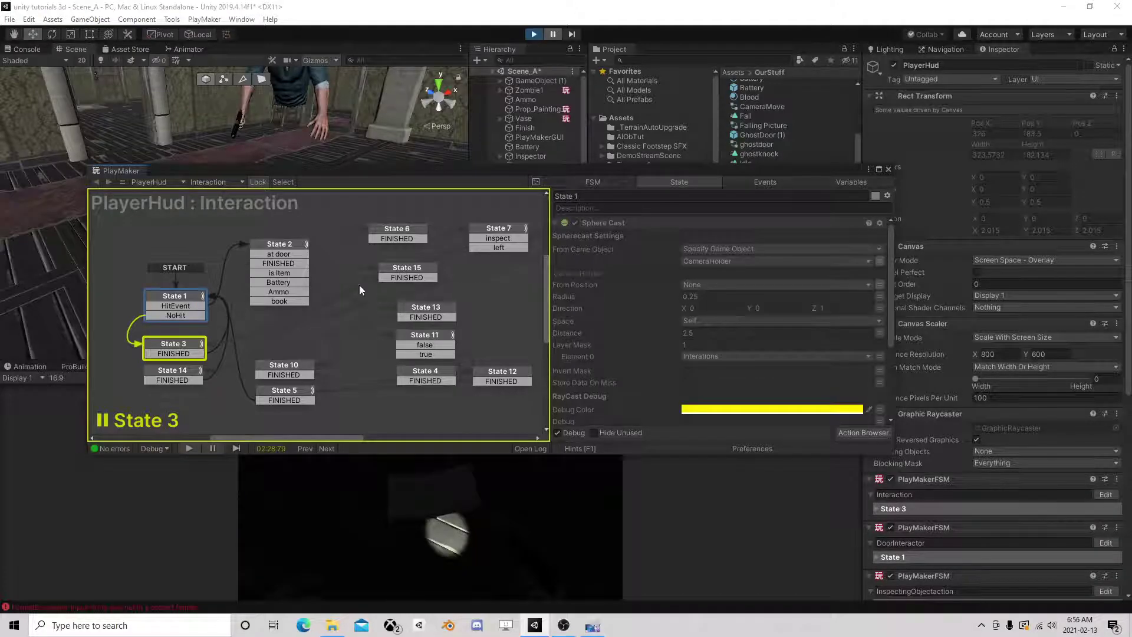
scroll(646, 316, down, 5)
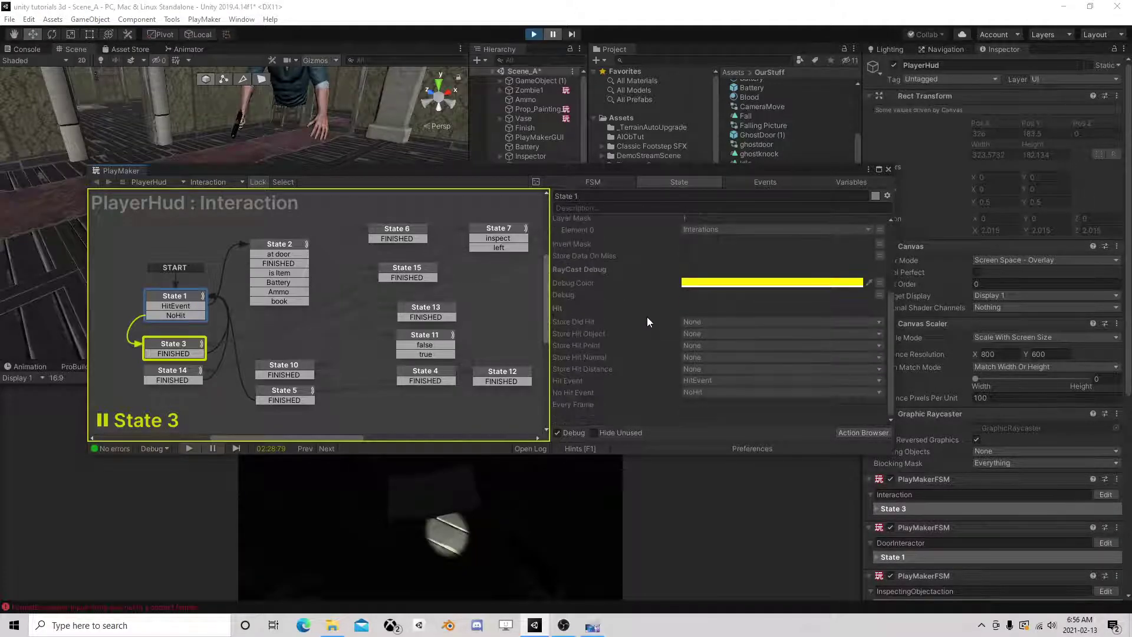
scroll(647, 317, up, 3)
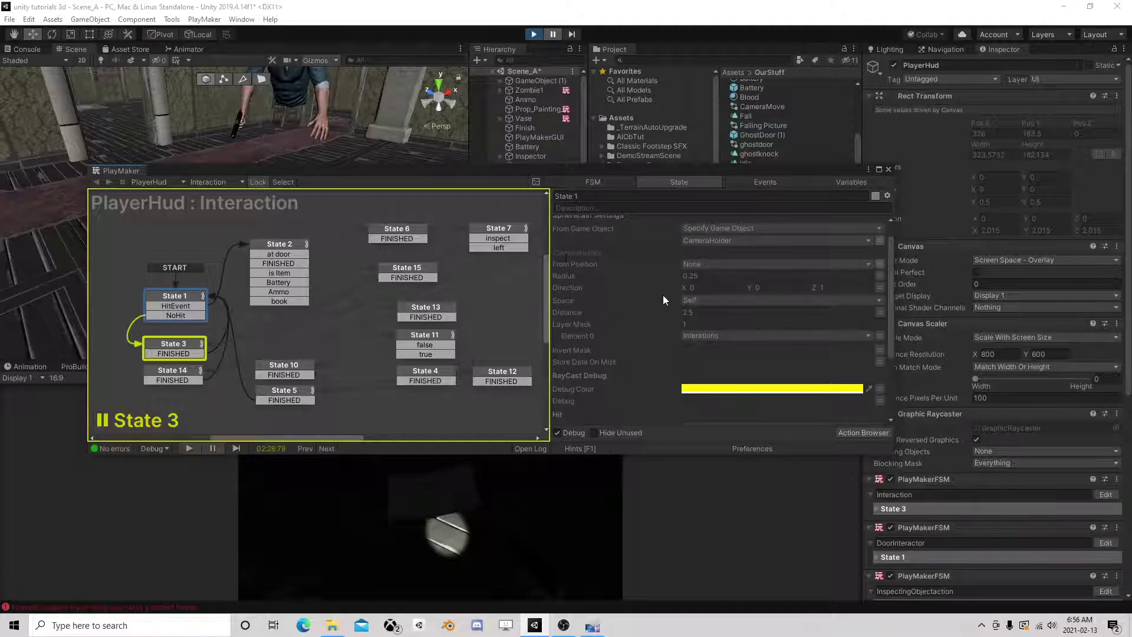
scroll(663, 300, down, 3)
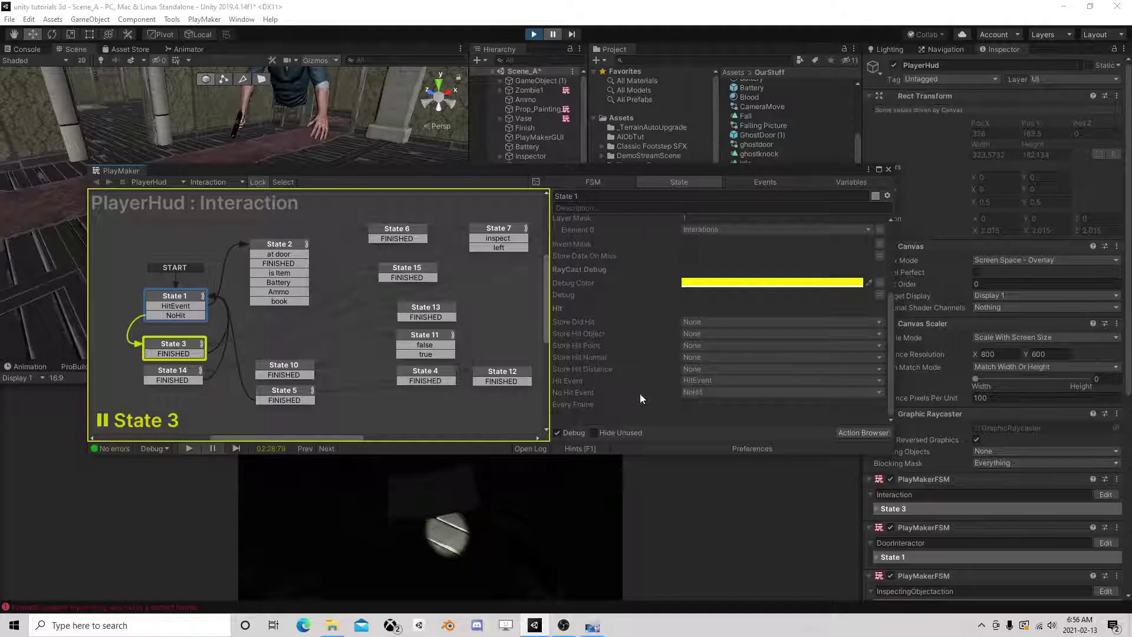
click(179, 319)
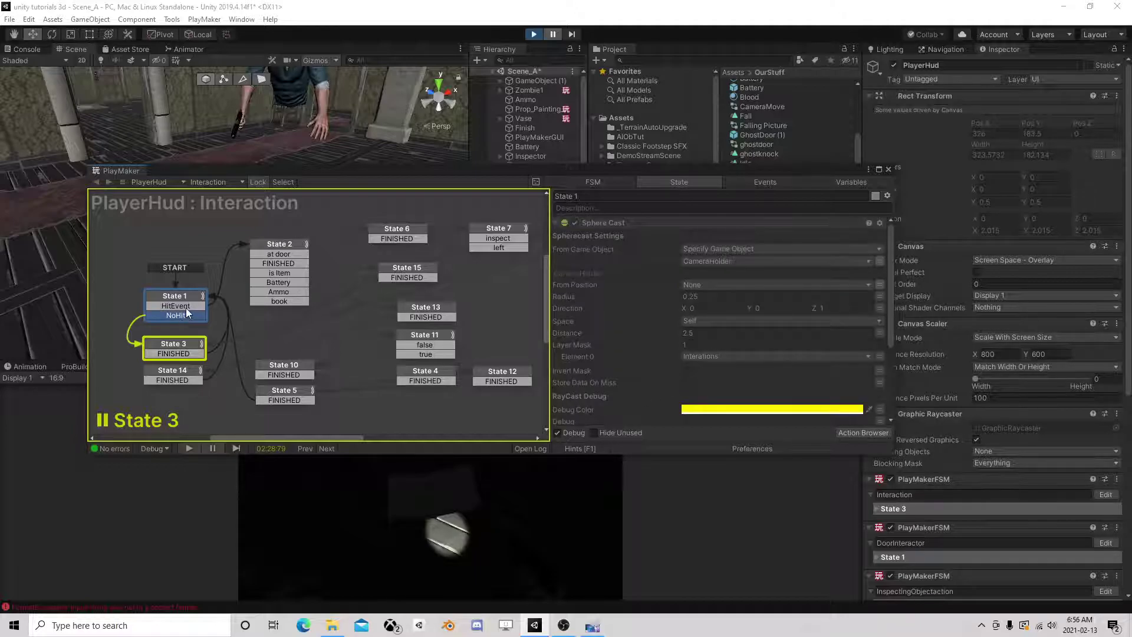
click(186, 308)
click(291, 243)
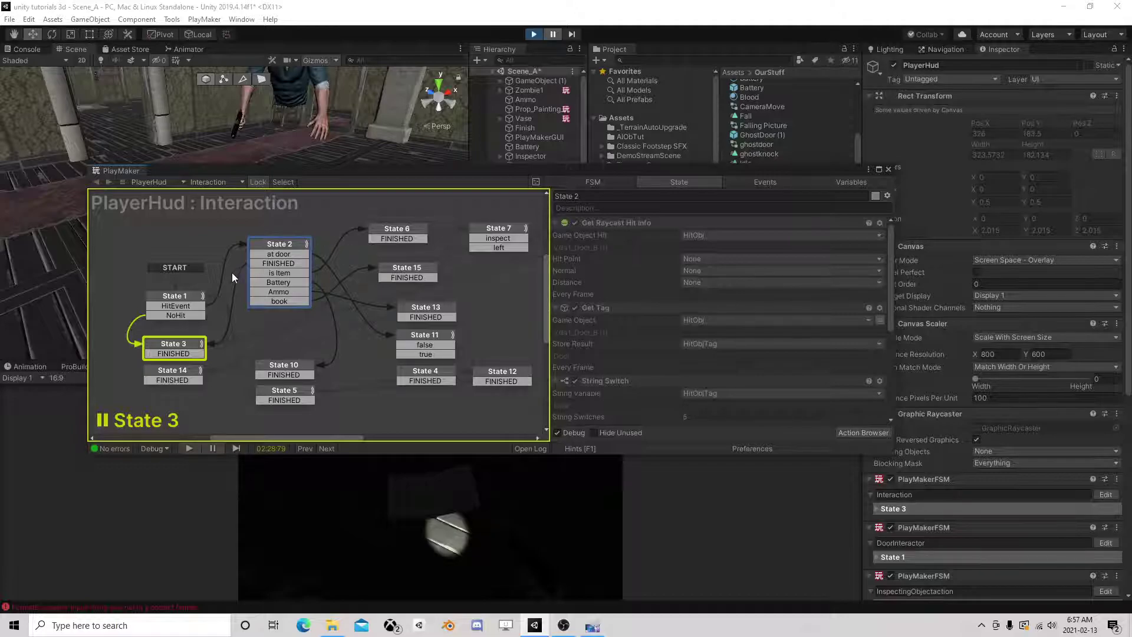
click(889, 169)
Put GameObject and its child cubes on the Interactions layer
click(529, 232)
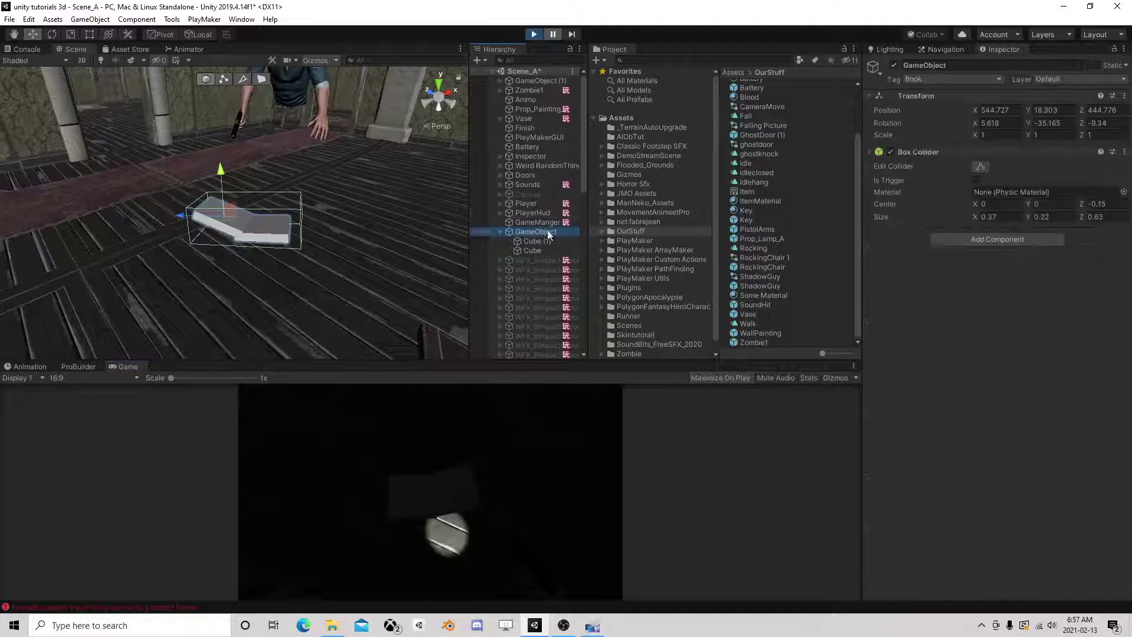
click(1043, 81)
click(1079, 185)
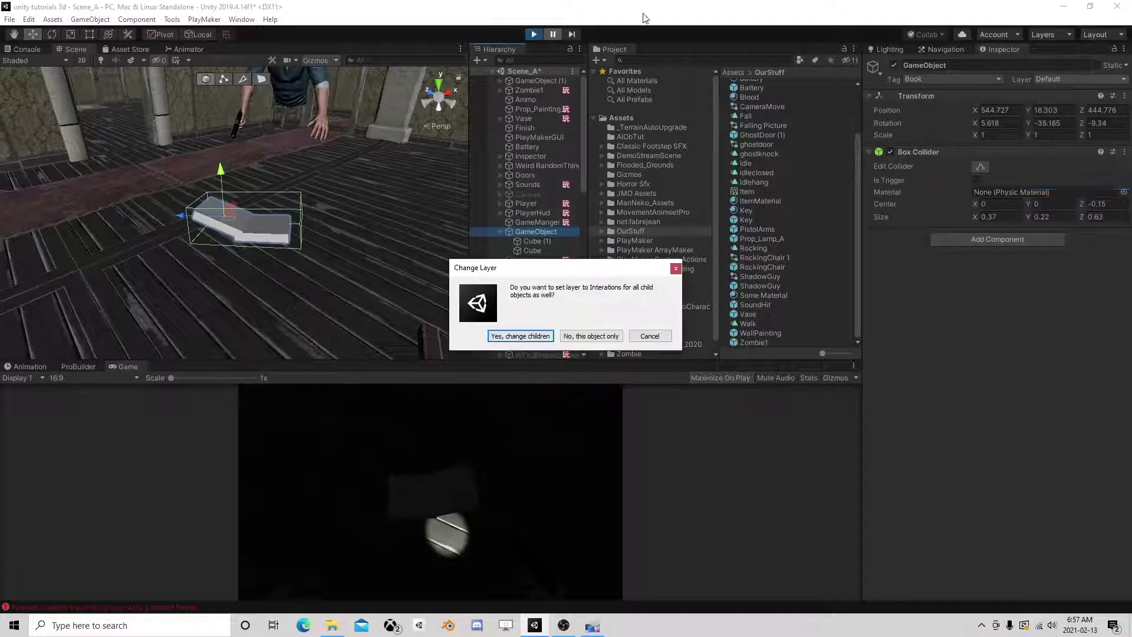
click(522, 338)
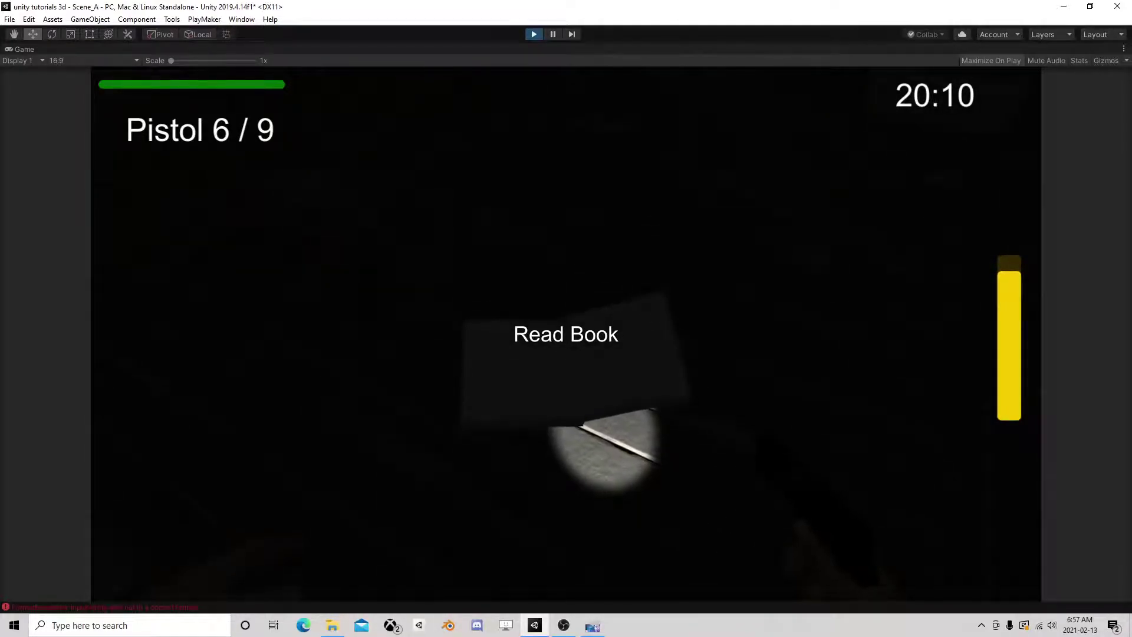
Playtest by reading the book and opening the door, then pause
key(e)
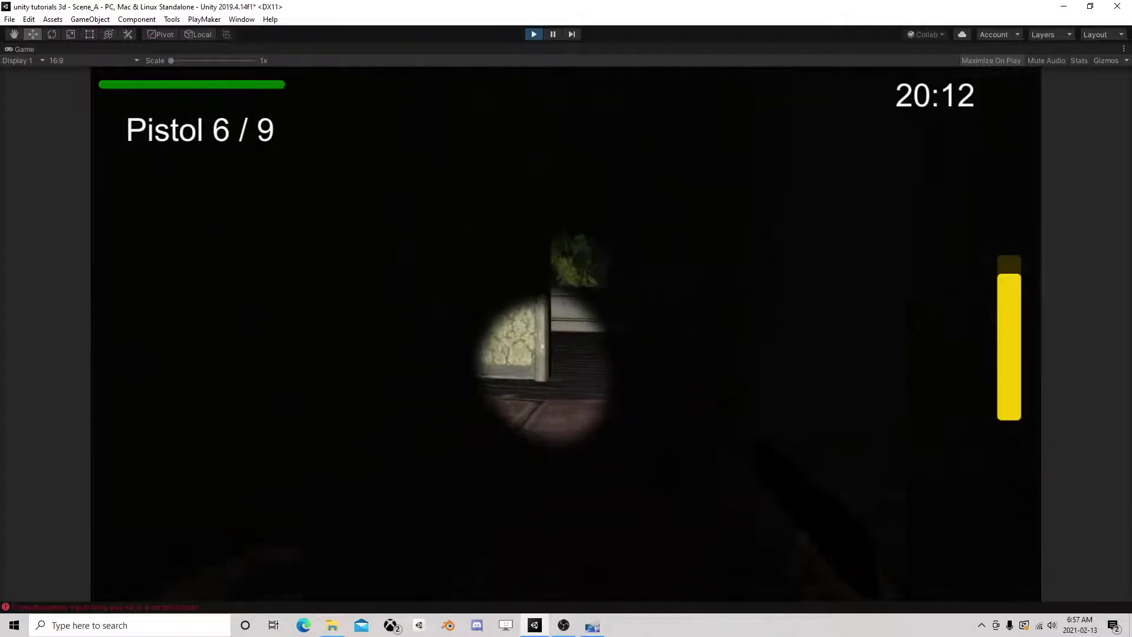
key(e)
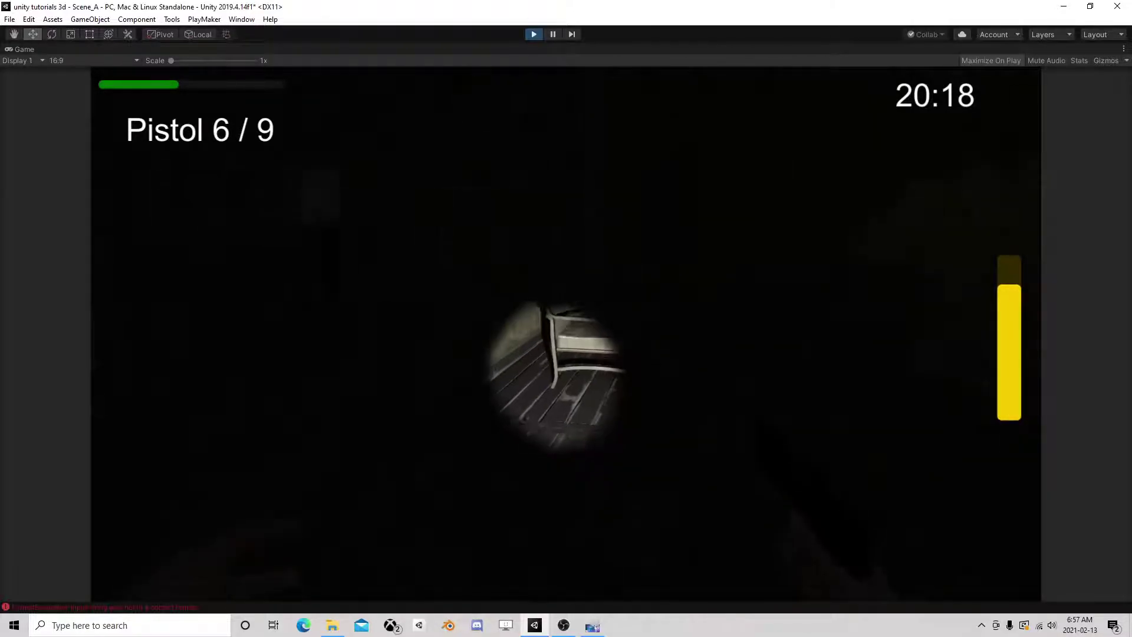
key(Escape)
Stop Play mode, collapse GameObject, and fly the Scene camera through the level's rooms
click(535, 35)
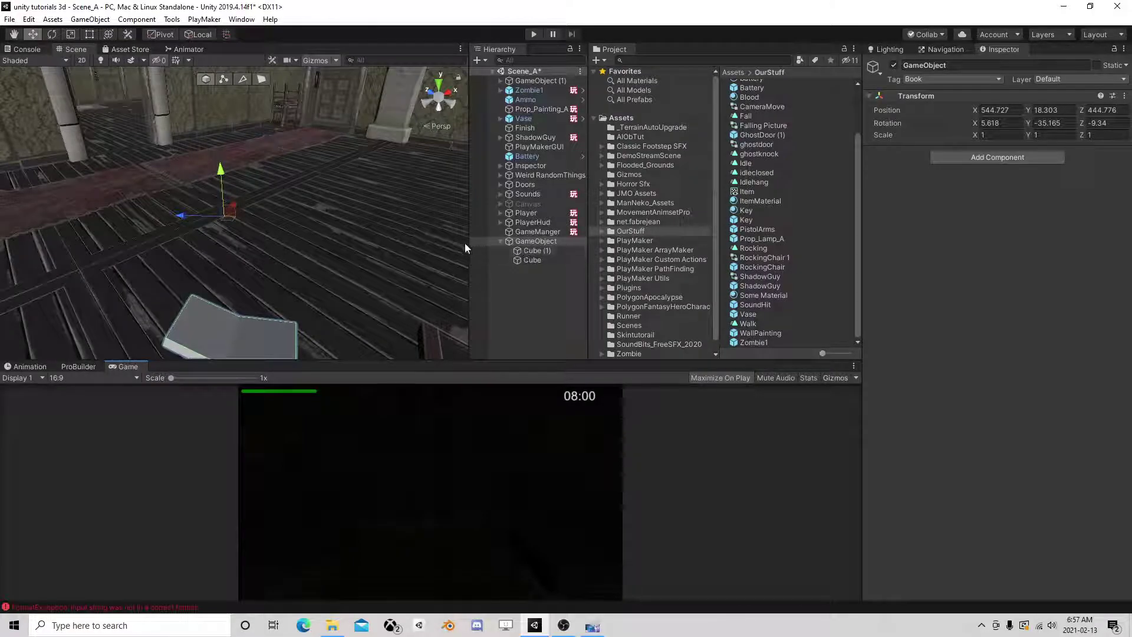
click(501, 241)
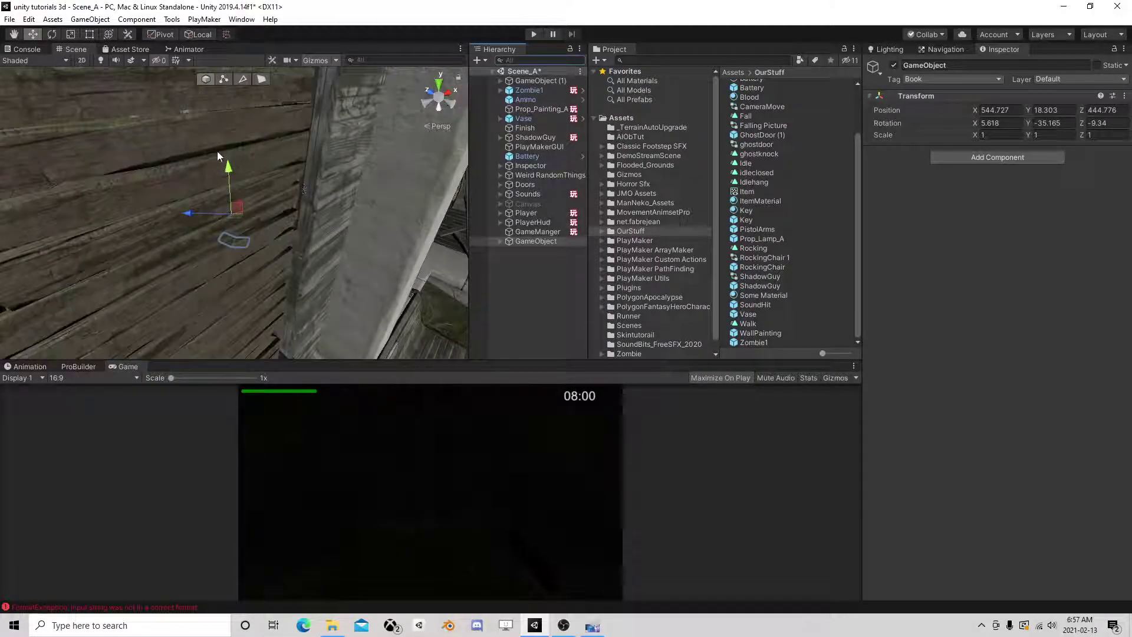
scroll(297, 263, up, 5)
mouse_move(297, 263)
right_down()
mouse_move(118, 194)
mouse_move(354, 243)
right_up()
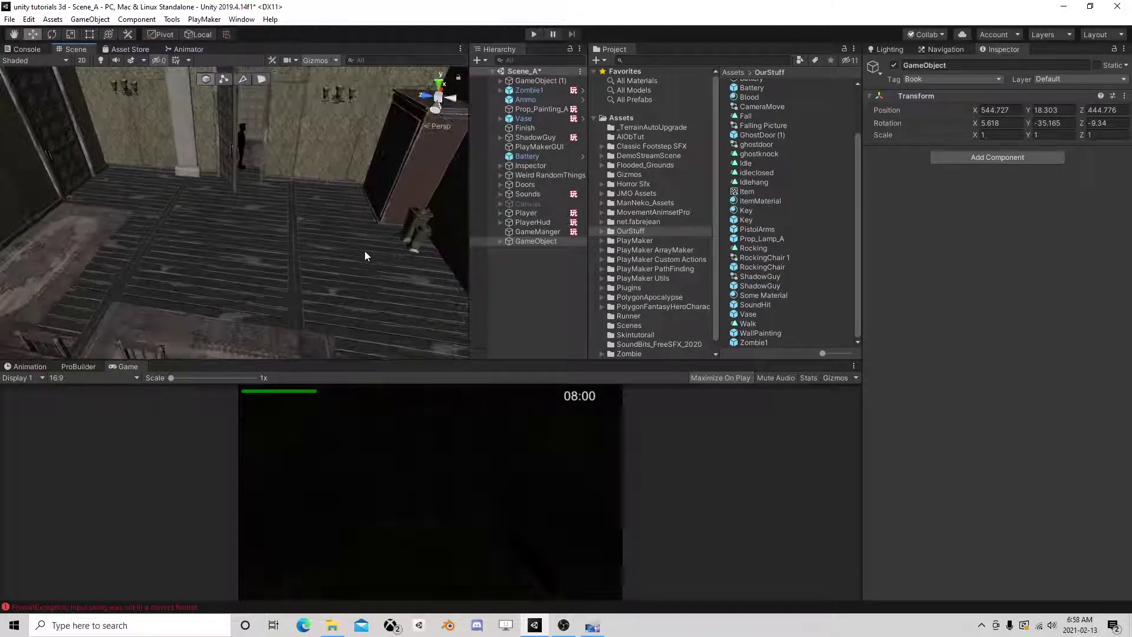
mouse_move(341, 161)
right_down()
mouse_move(237, 236)
mouse_move(184, 250)
mouse_move(332, 223)
mouse_move(225, 236)
right_up()
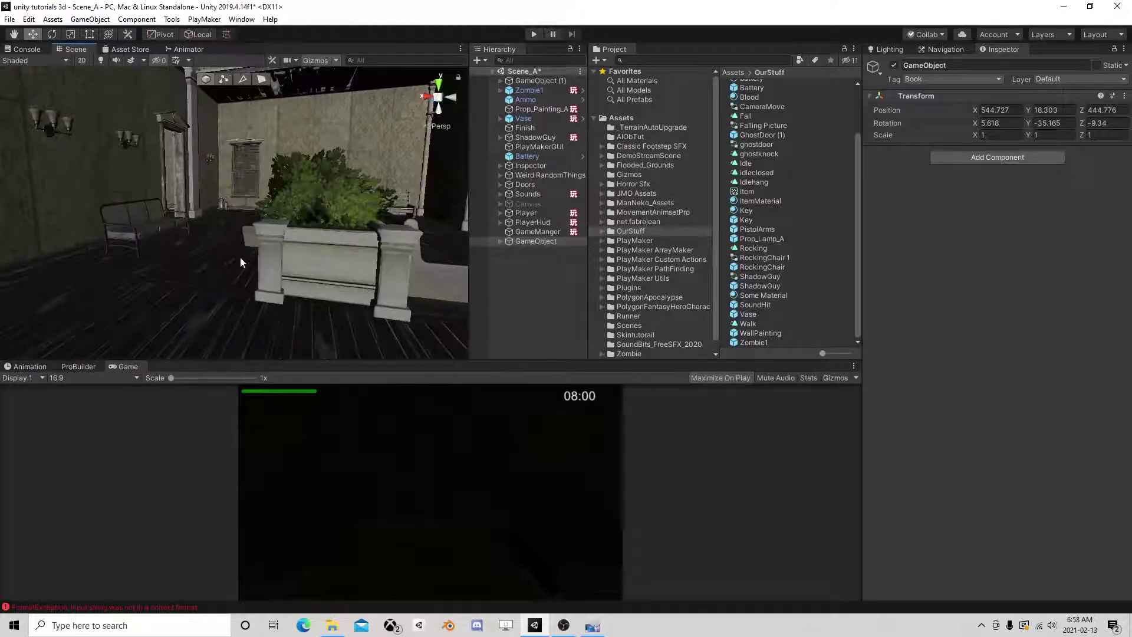
right_drag(225, 236, 240, 257)
right_drag(278, 218, 250, 226)
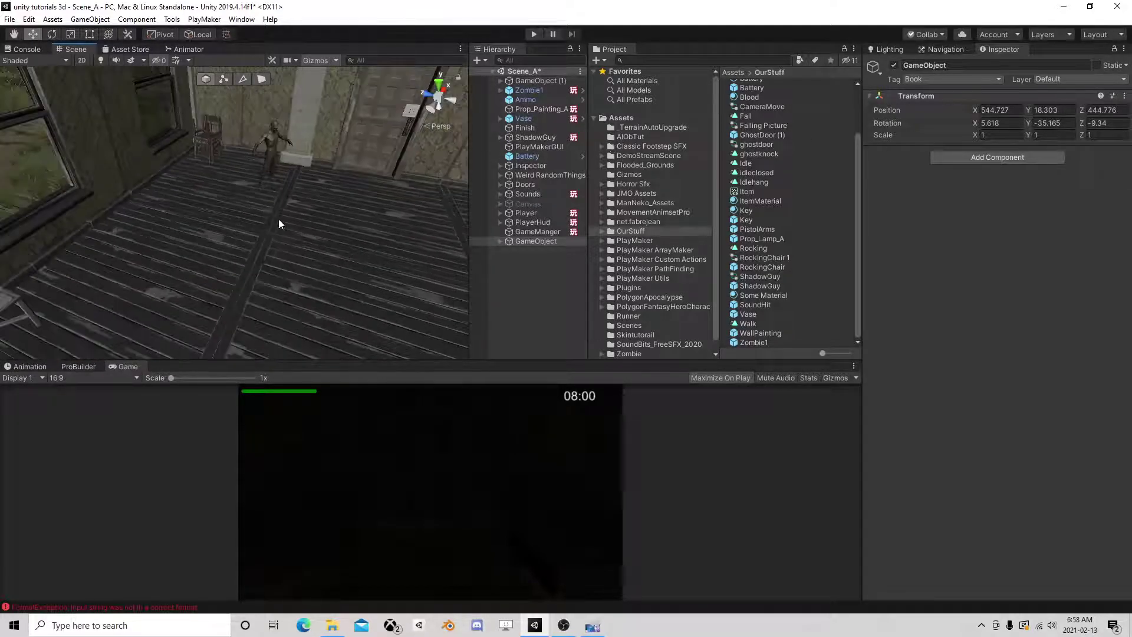
Bring the door into close view and select its small 0.3 × 0.3 × 0.1 keypad Cube
click(945, 50)
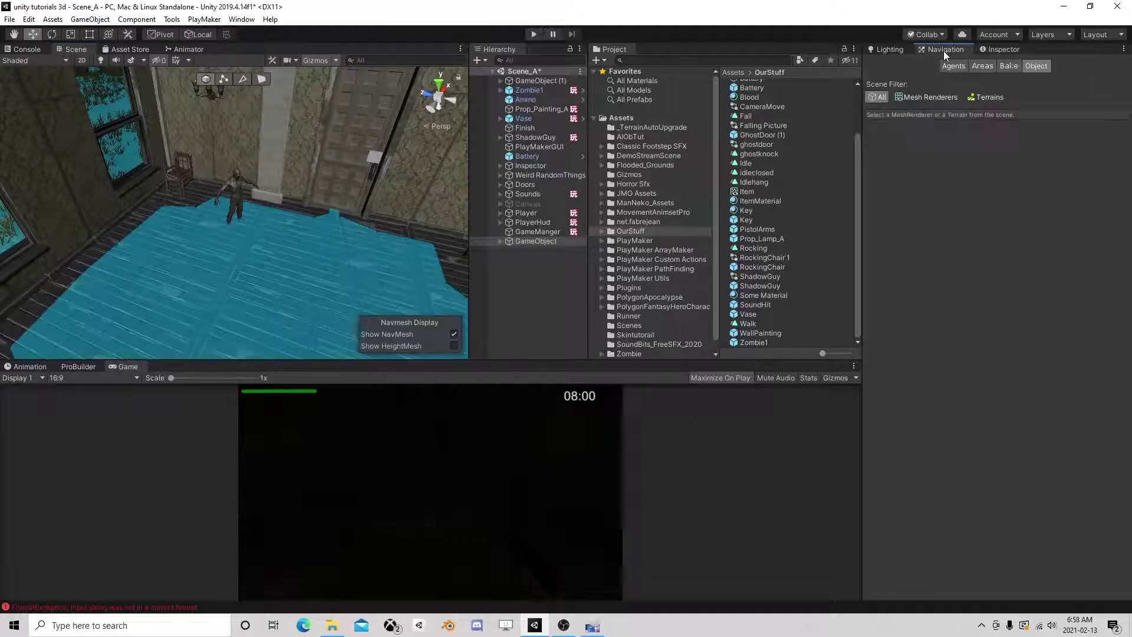
click(1007, 50)
middle_drag(288, 163, 134, 210)
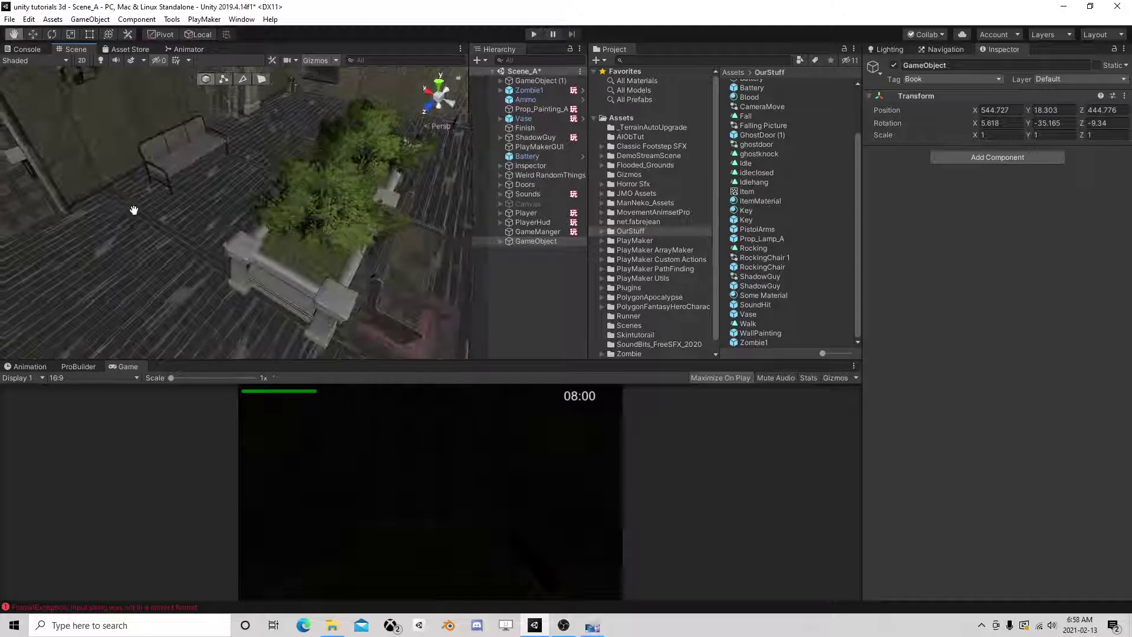
right_drag(134, 211, 204, 175)
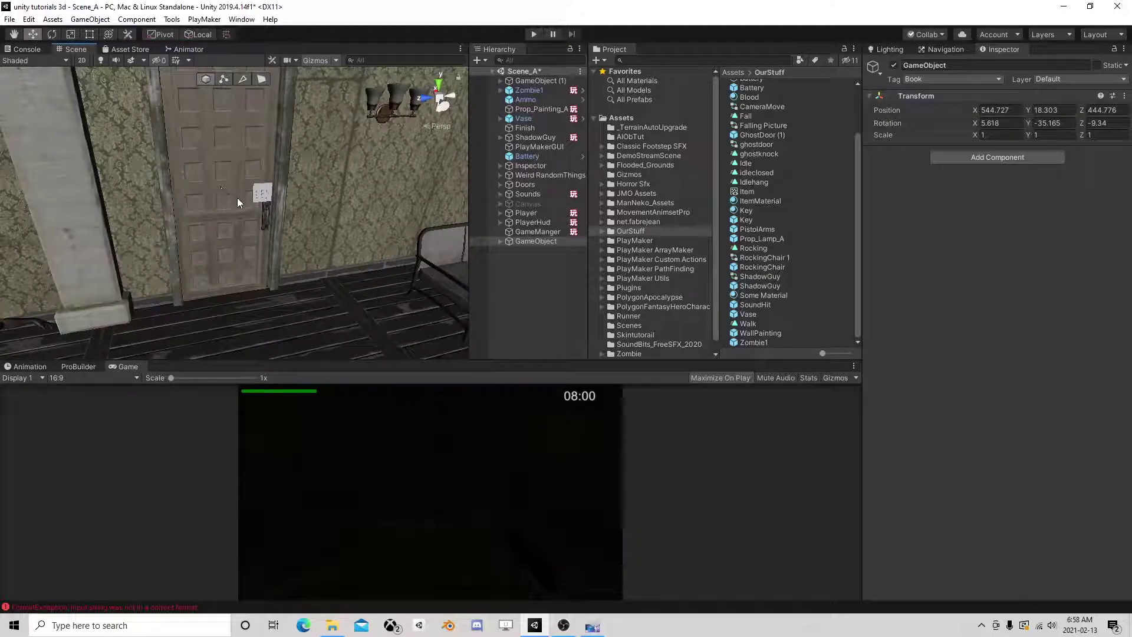
click(237, 197)
click(267, 196)
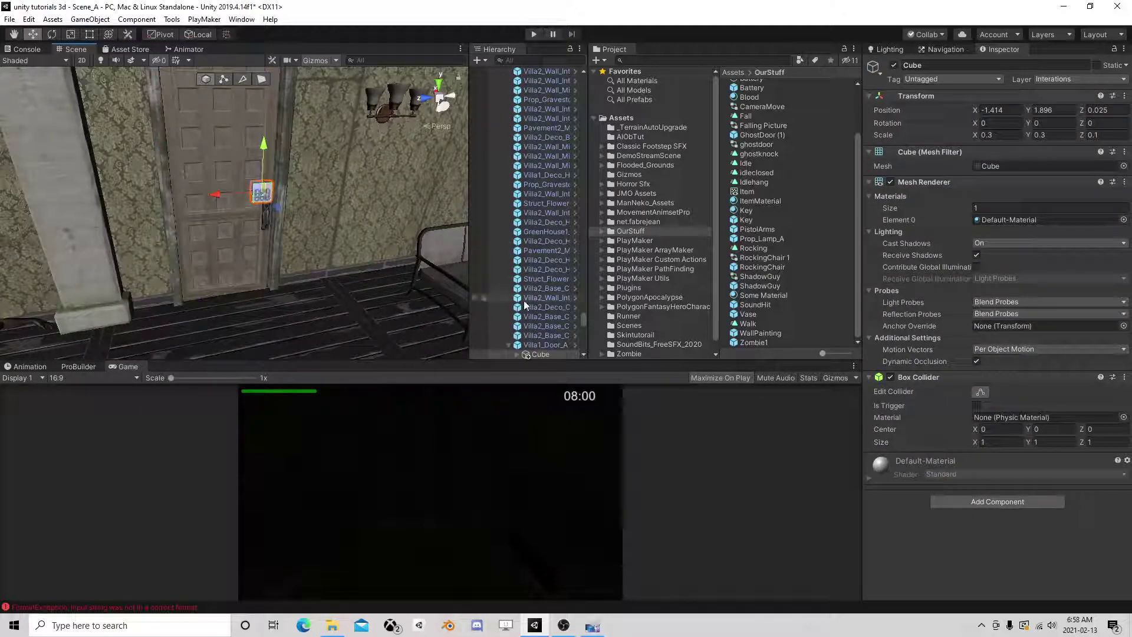
Add a new tag named KeyPad from the cube's Tag list
scroll(525, 305, down, 3)
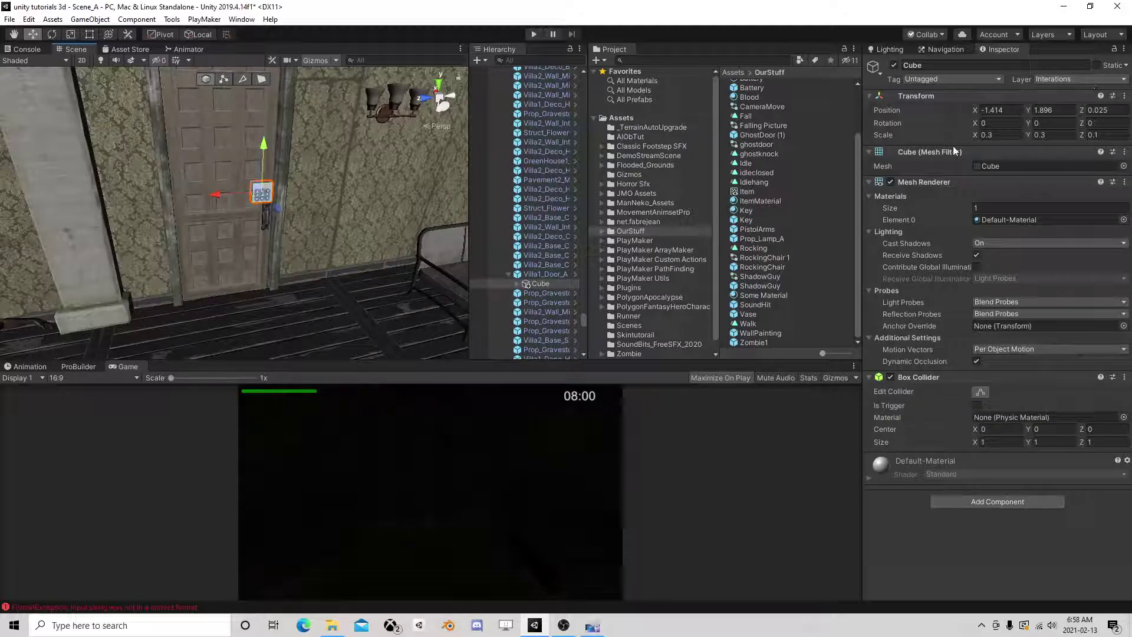
click(967, 79)
click(944, 394)
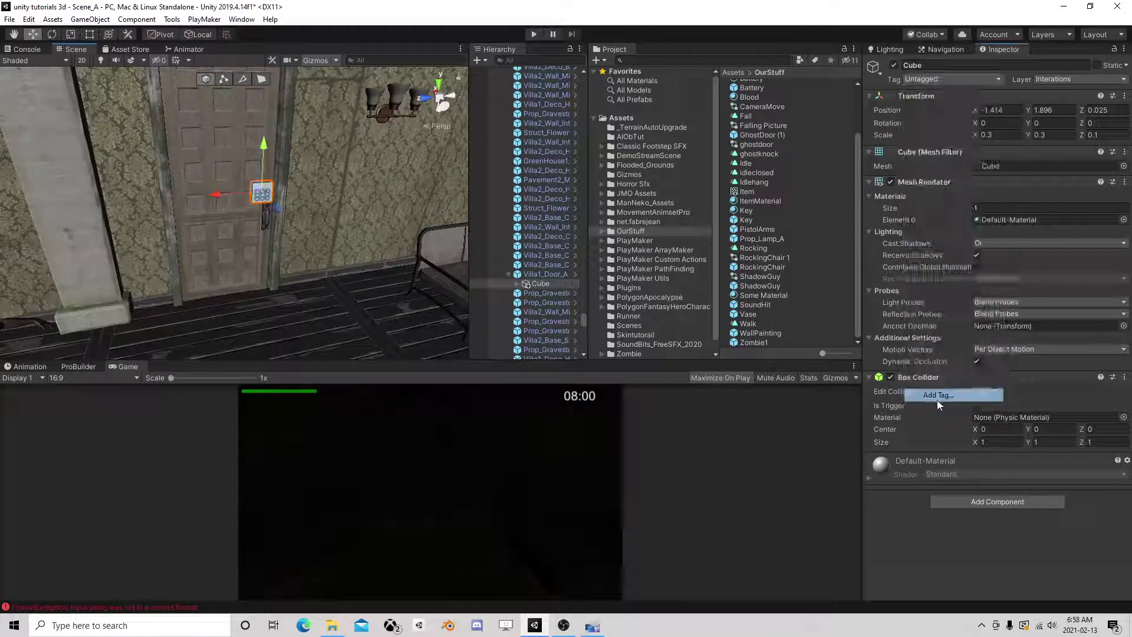
click(1100, 297)
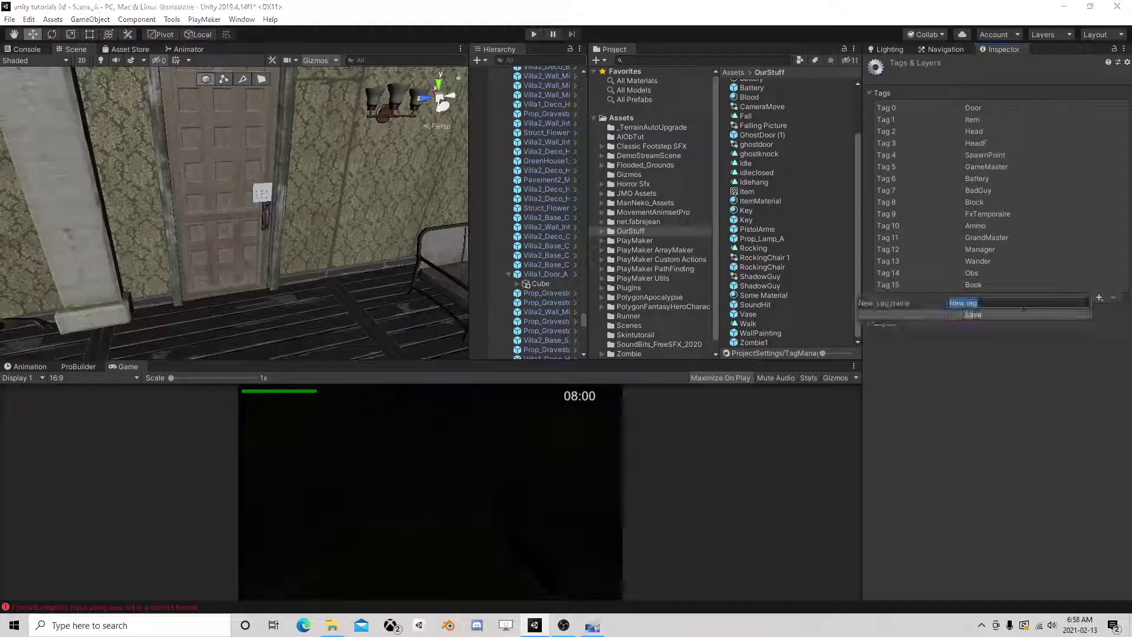
text(KeyPa)
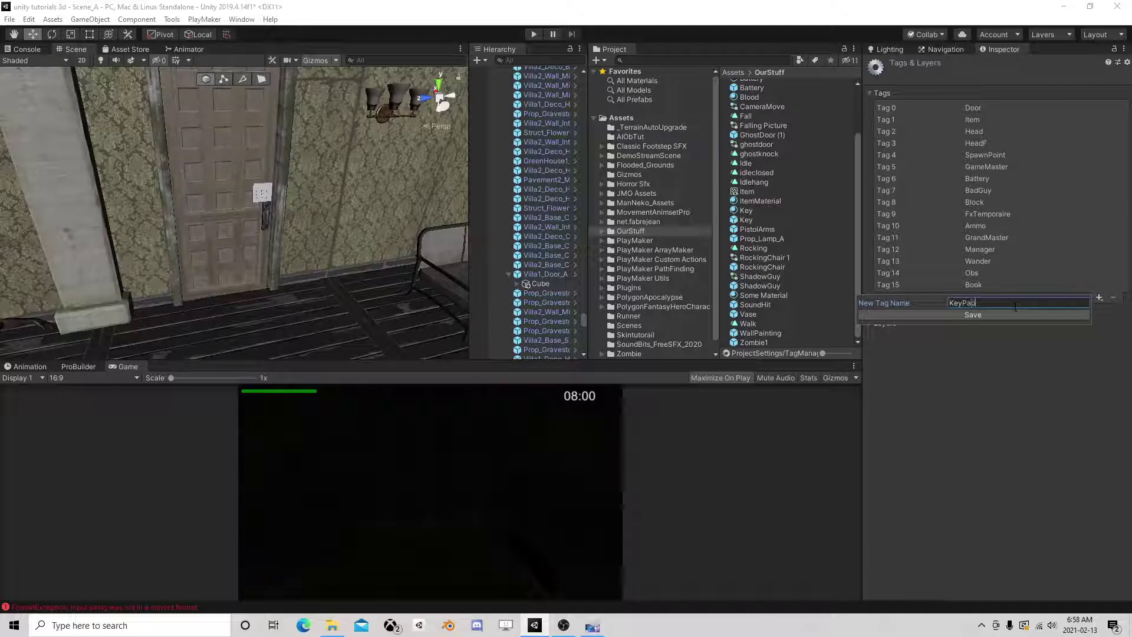
text(d)
click(1016, 312)
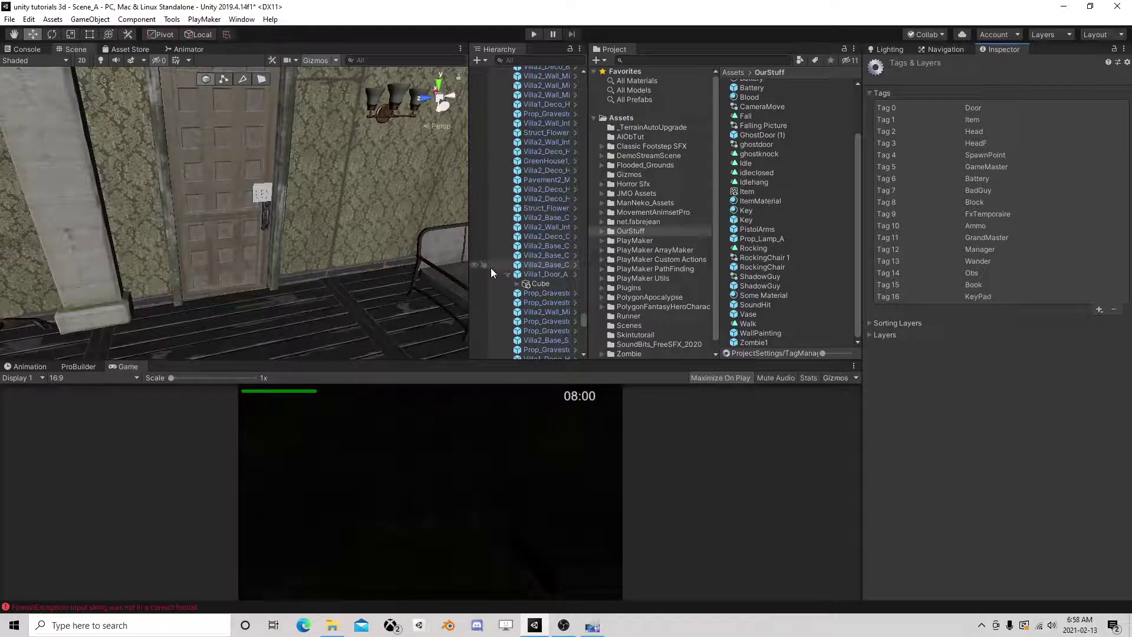
Collapse GameObject (1), widen the Hierarchy, and browse PlayerHud and GameManger in the Inspector
scroll(547, 285, down, 2)
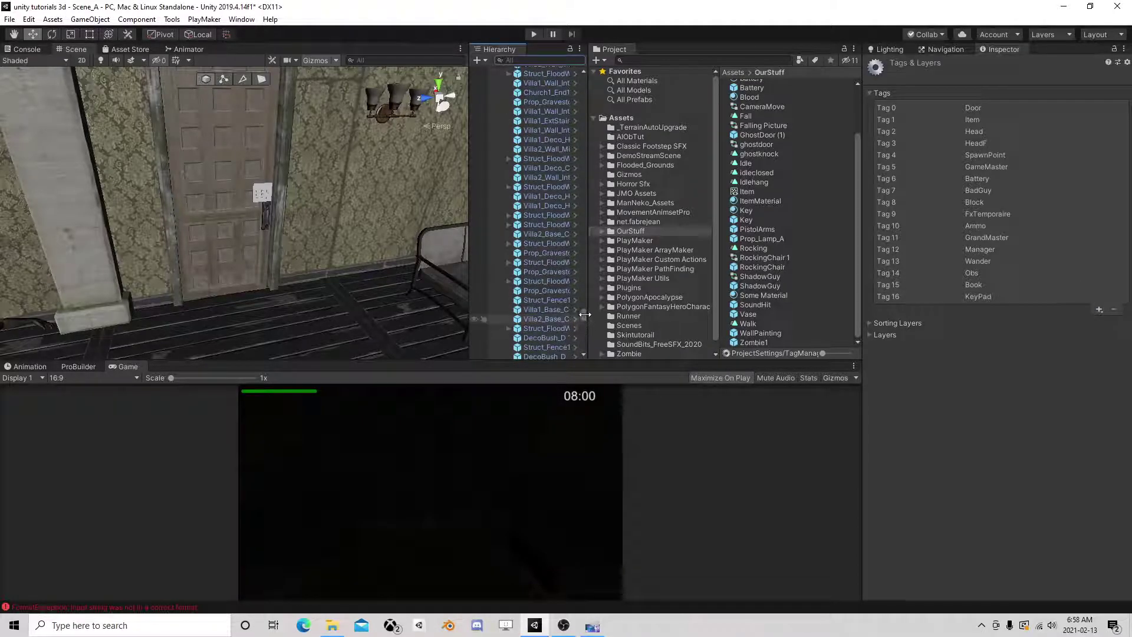
scroll(581, 316, up, 10)
click(502, 82)
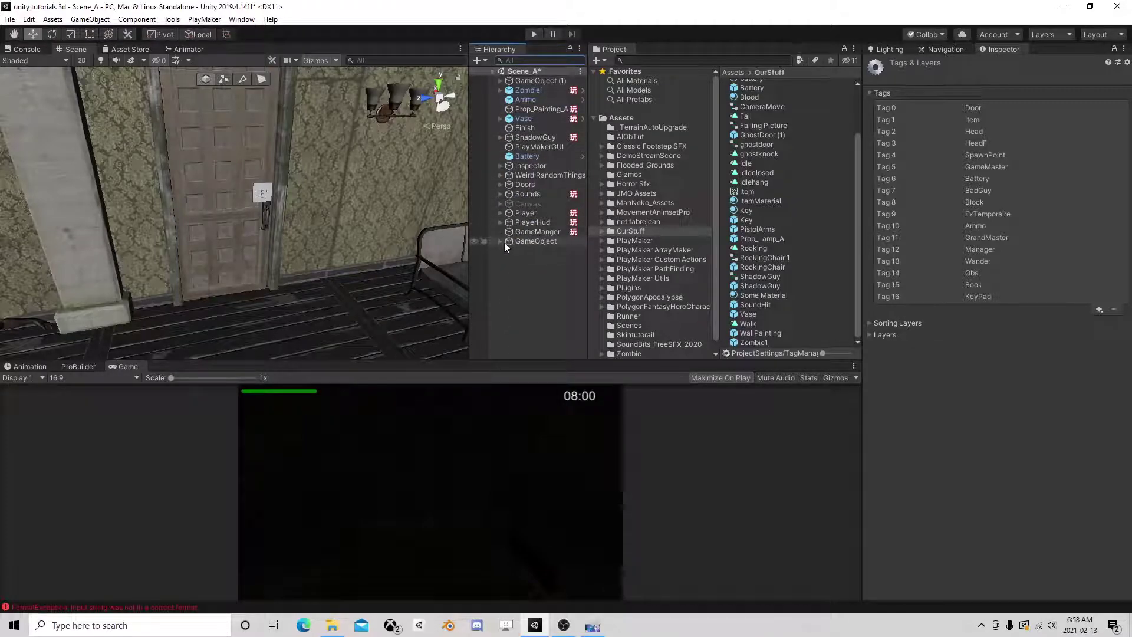
click(511, 221)
click(500, 222)
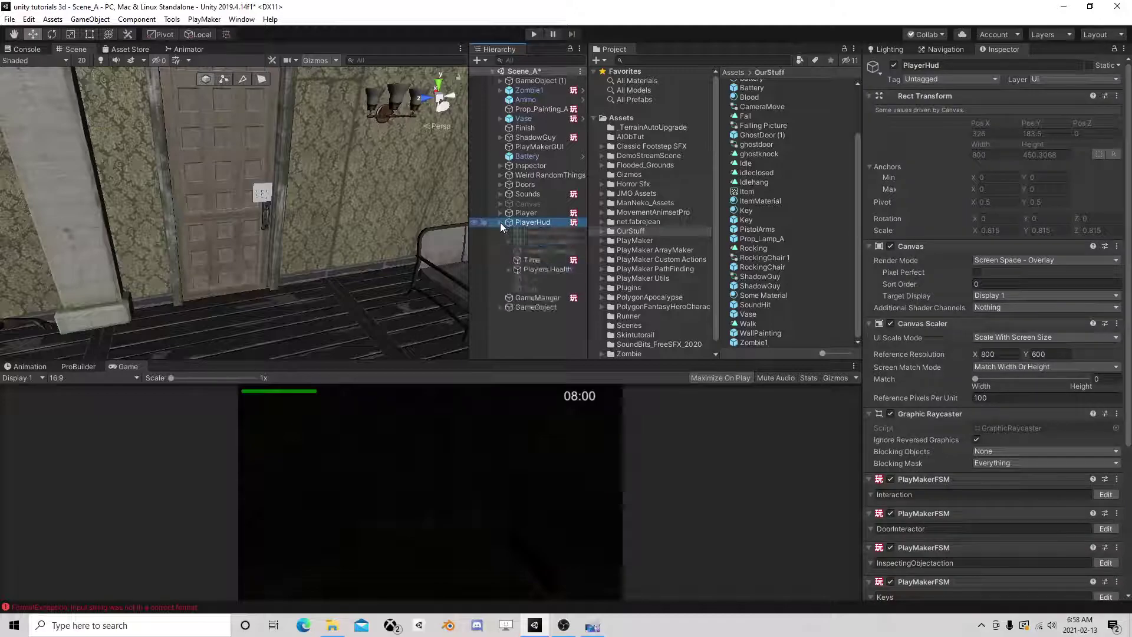
drag(588, 217, 667, 218)
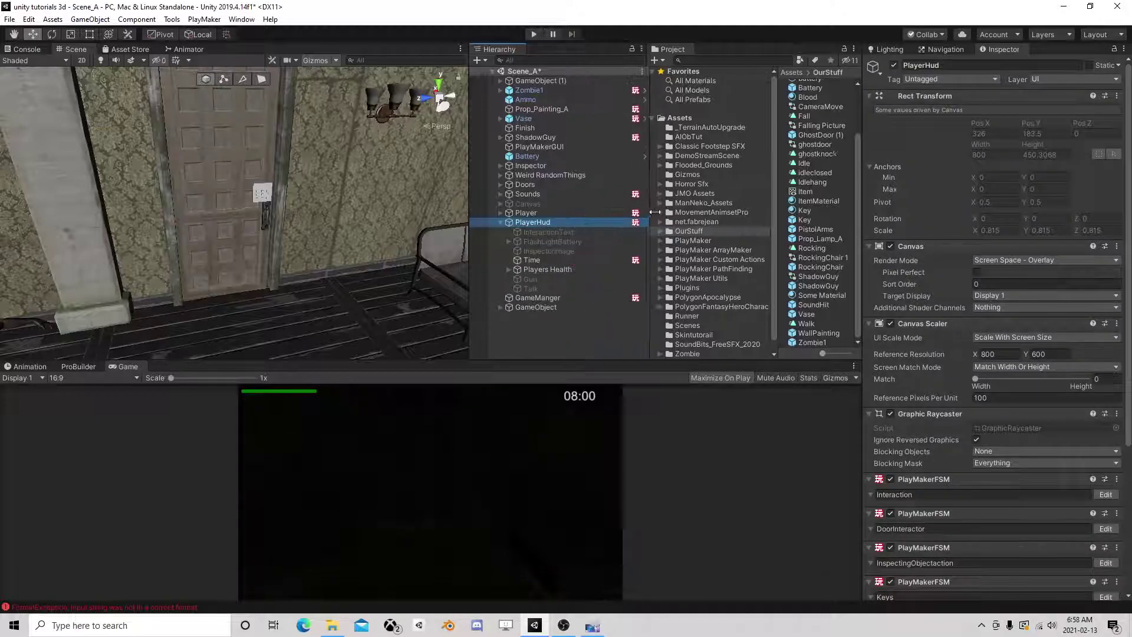
click(501, 222)
click(517, 166)
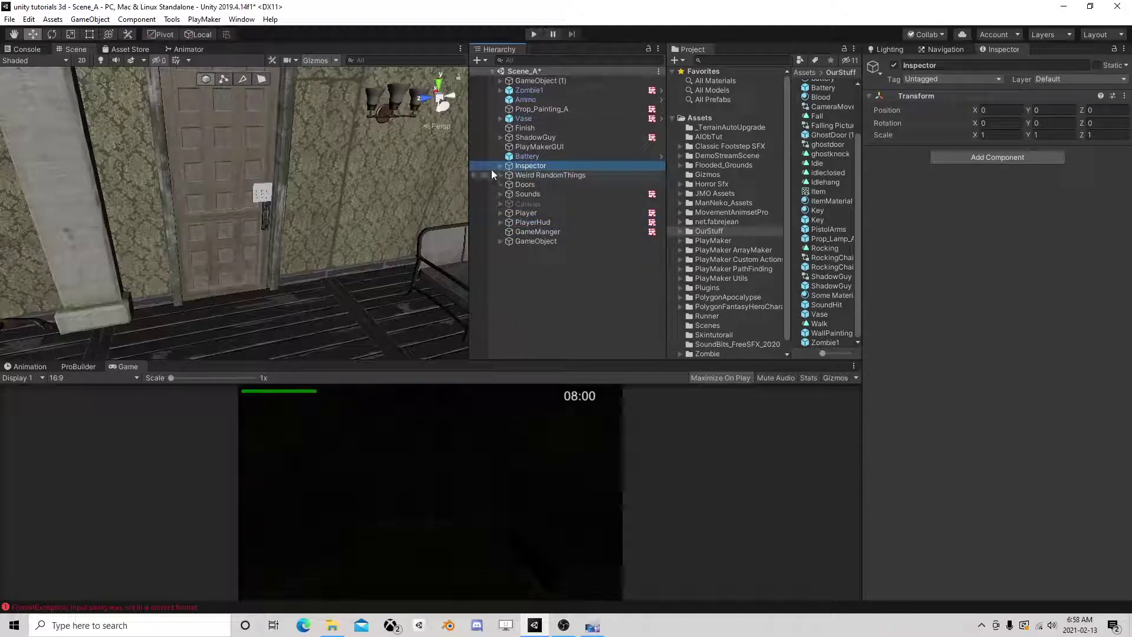
drag(499, 164, 510, 231)
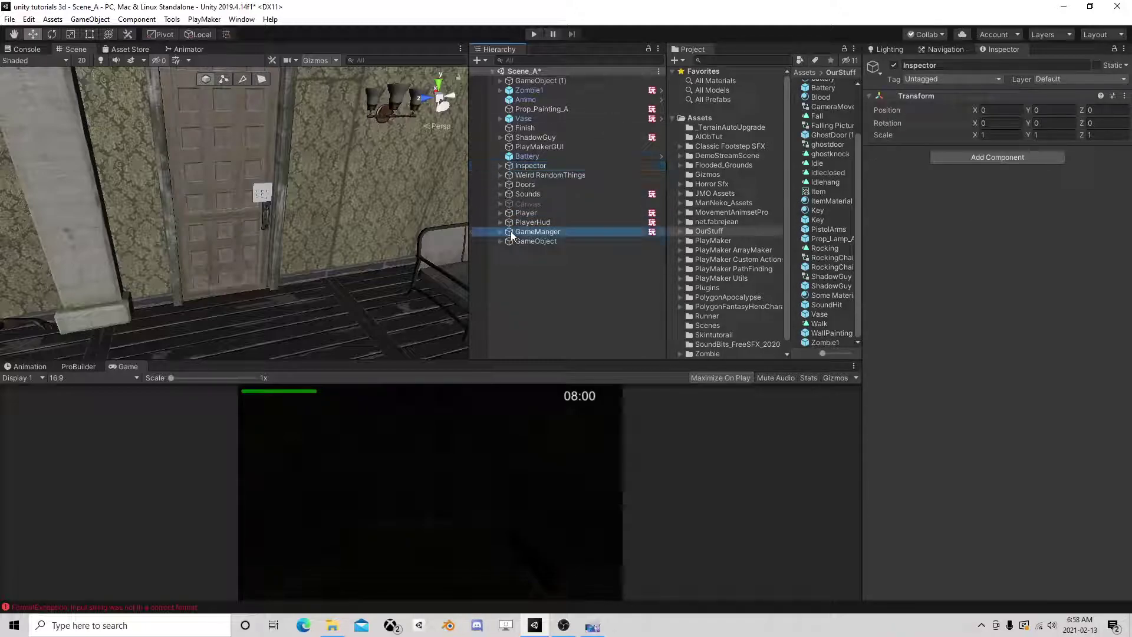
click(501, 223)
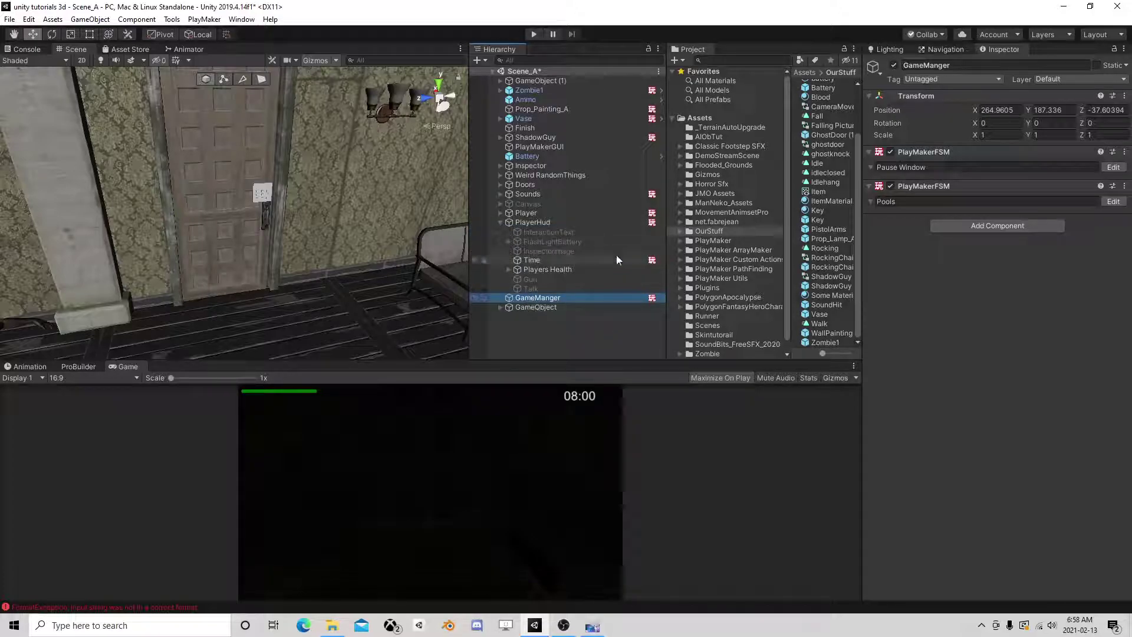
Add a UI Panel under PlayerHud and resize it to a centred square in 2D view
click(547, 224)
right_click(552, 221)
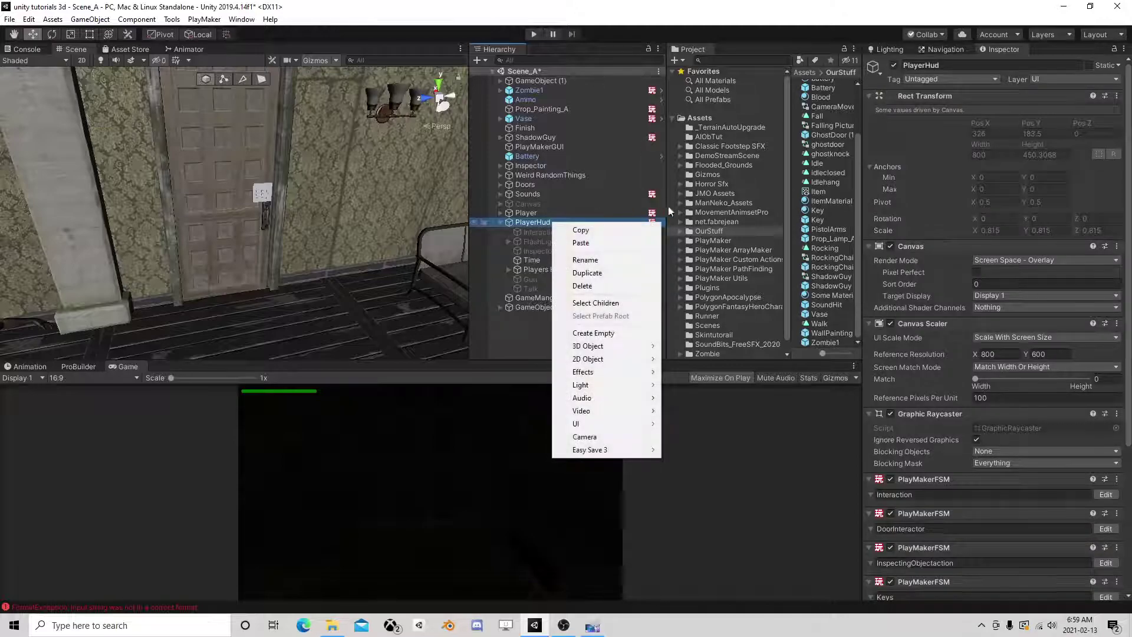
mouse_move(607, 423)
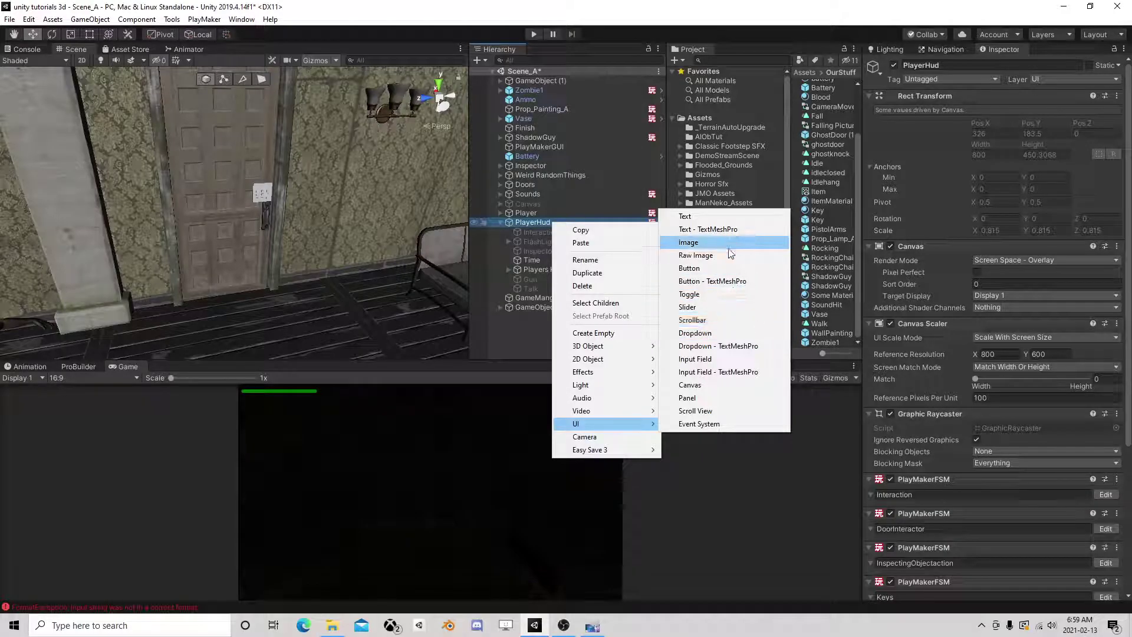
click(708, 396)
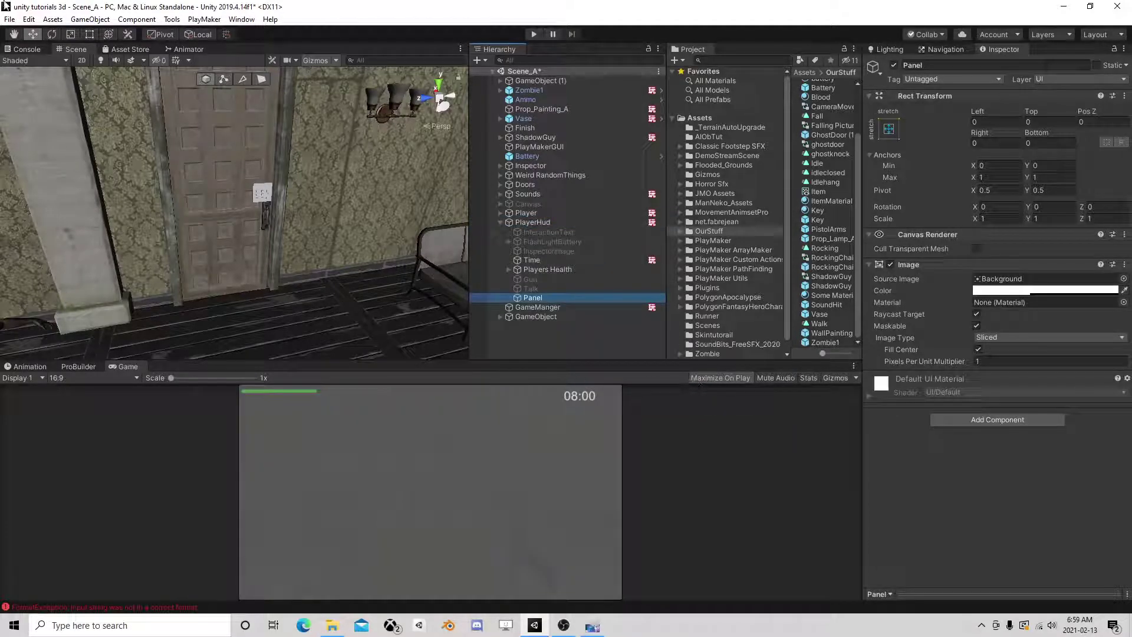
click(89, 35)
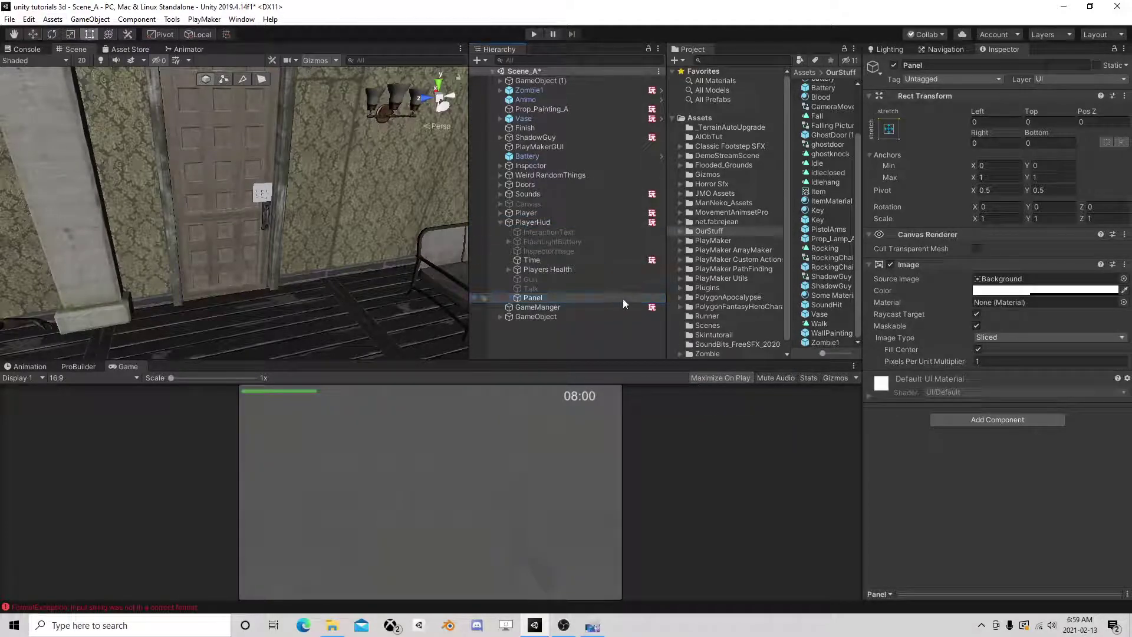
double_click(533, 299)
click(83, 61)
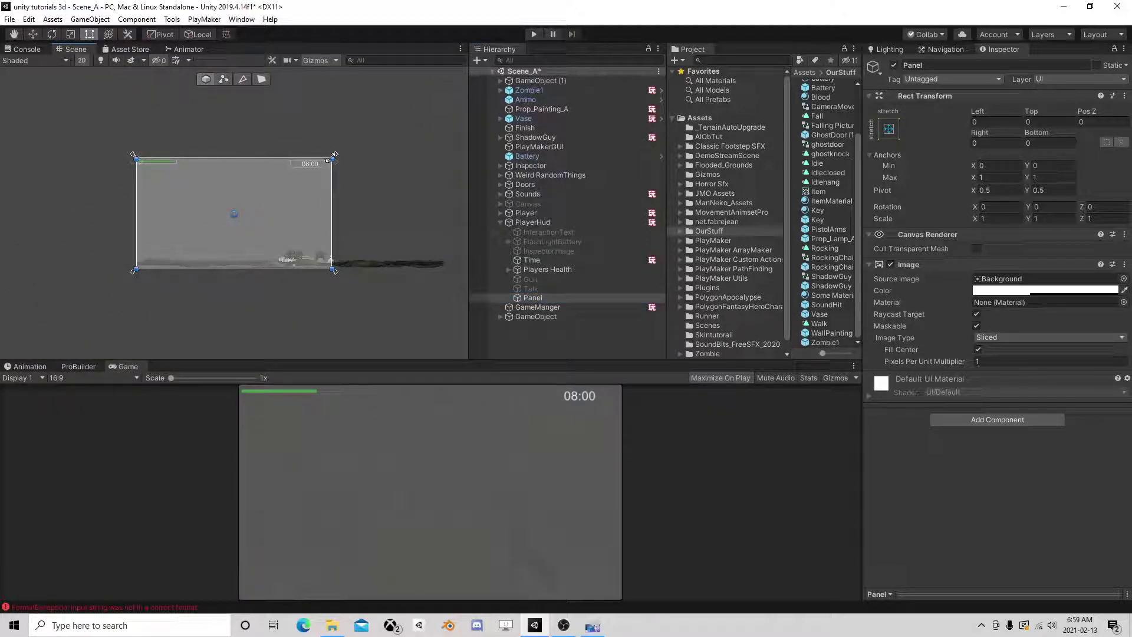
drag(330, 159, 267, 176)
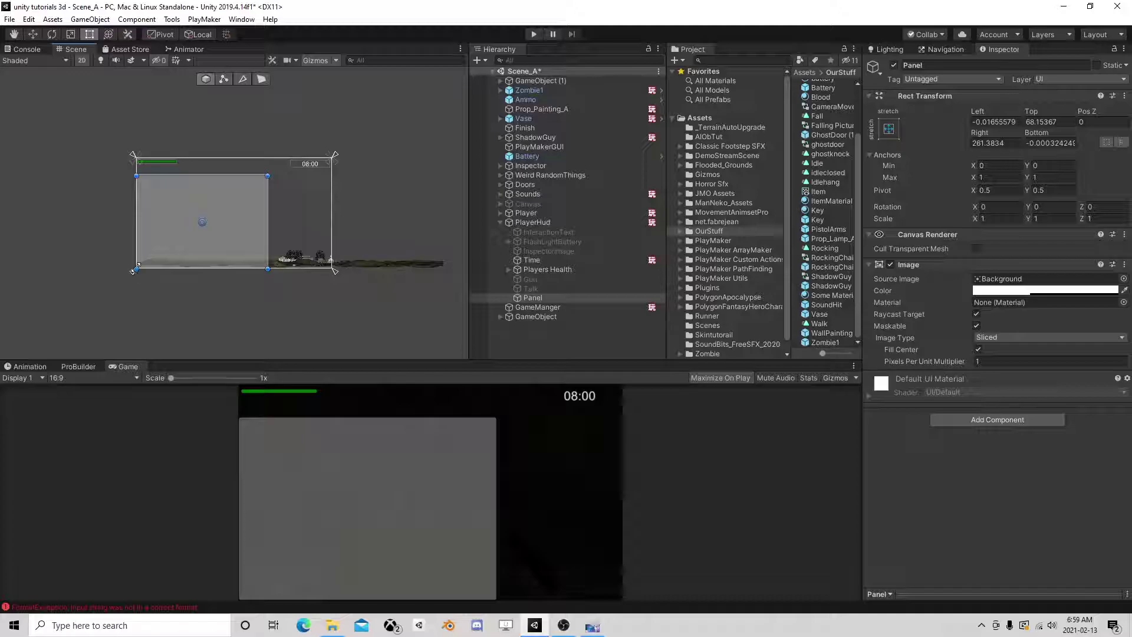
drag(135, 270, 197, 249)
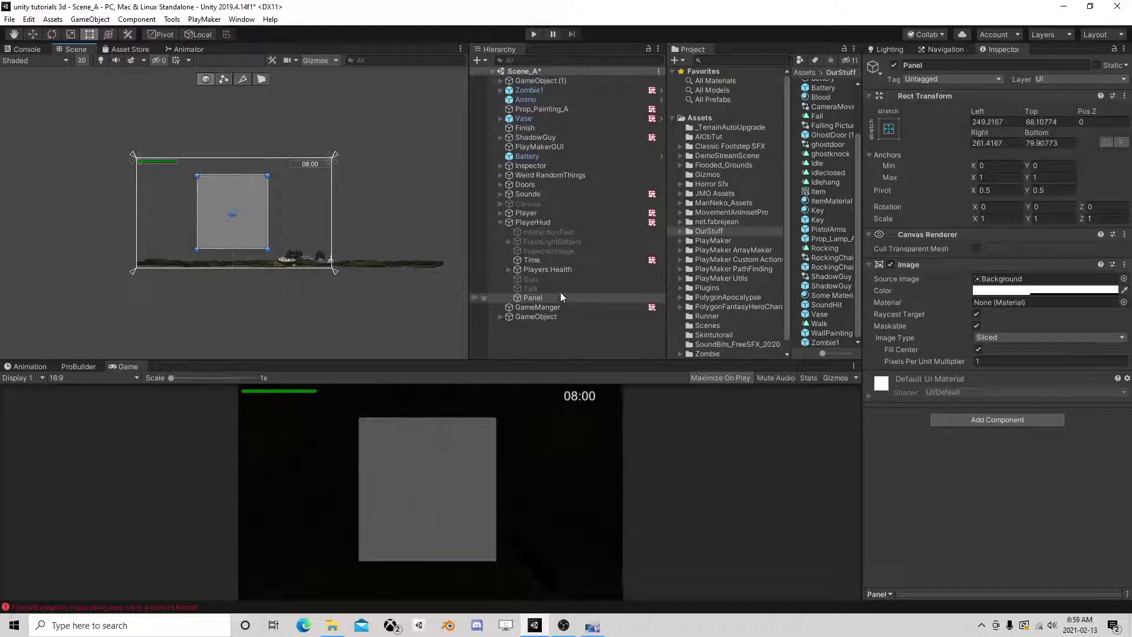
Colour the Panel opaque dark grey 292929, then duplicate it
click(997, 290)
drag(820, 247, 759, 235)
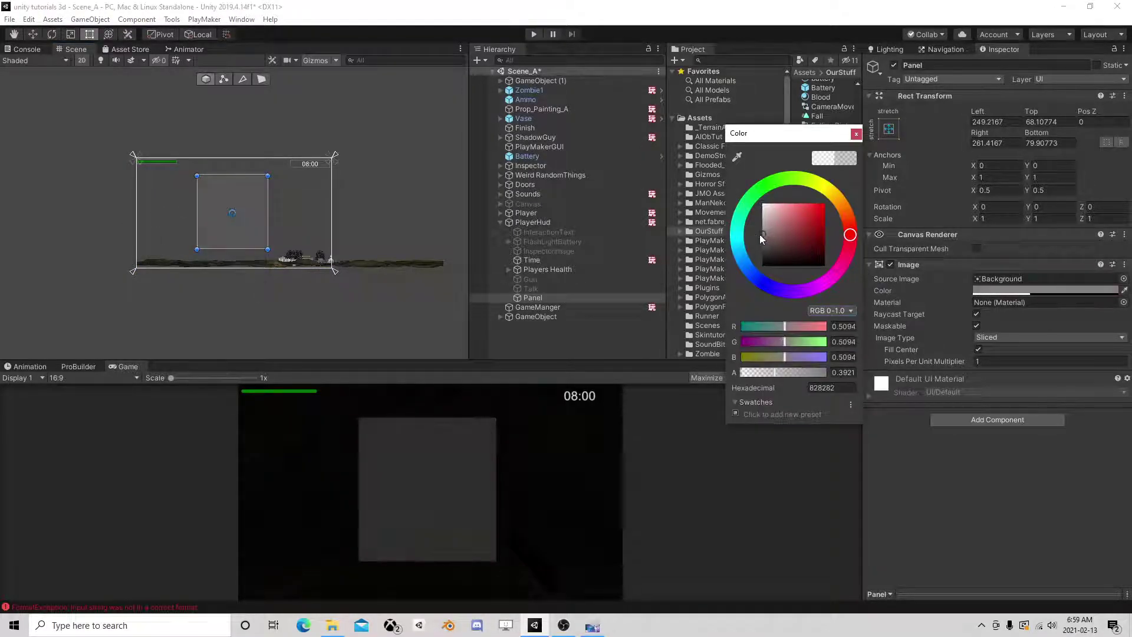
drag(766, 373, 825, 372)
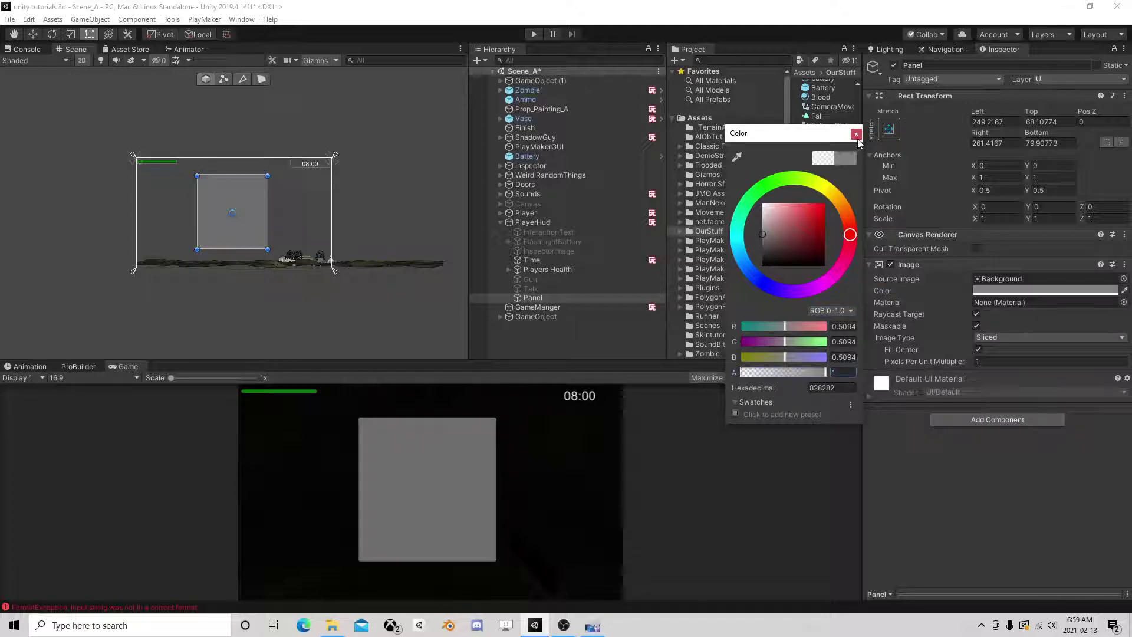
drag(771, 257, 763, 256)
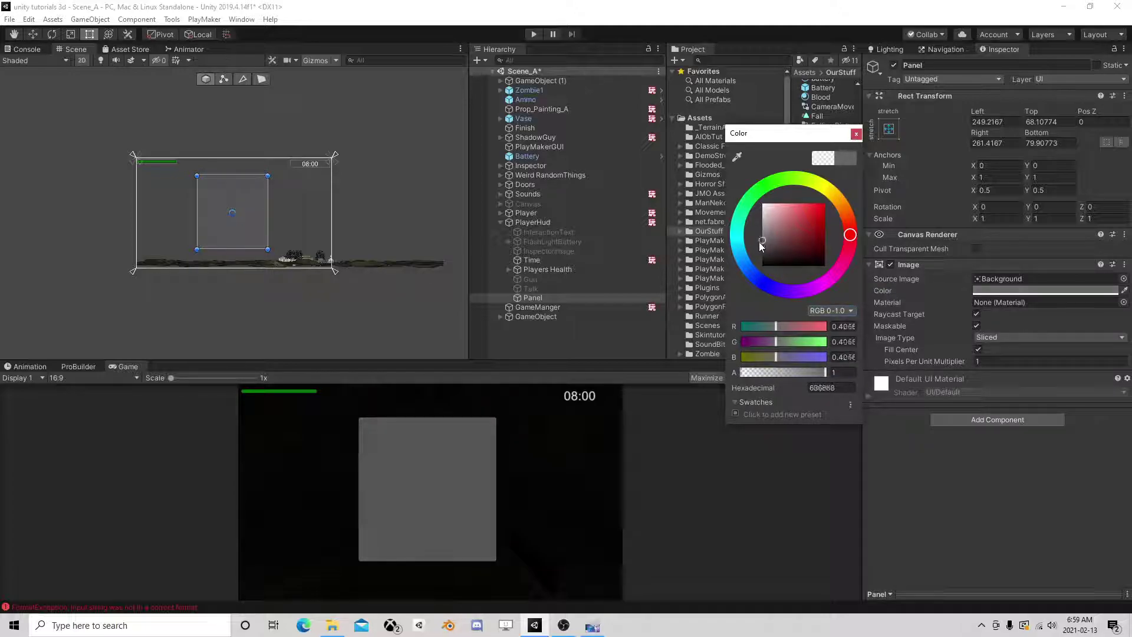
click(856, 134)
click(558, 304)
click(561, 299)
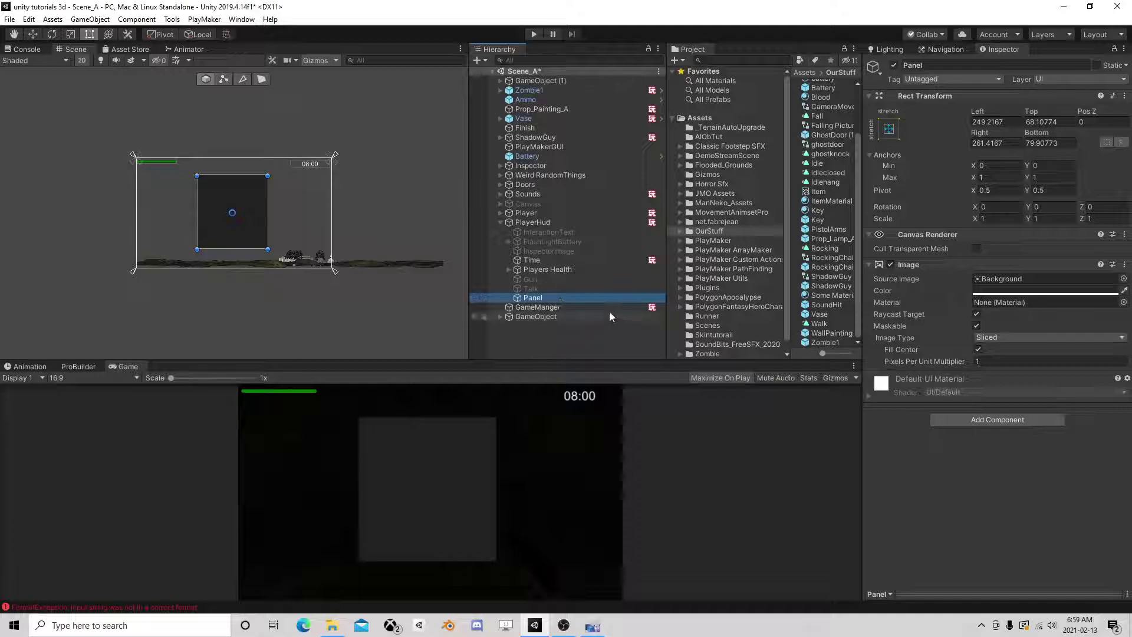
key(ctrl+d)
Shrink Panel (1) into a top display bar coloured dark 2C2C2C
drag(267, 249, 269, 196)
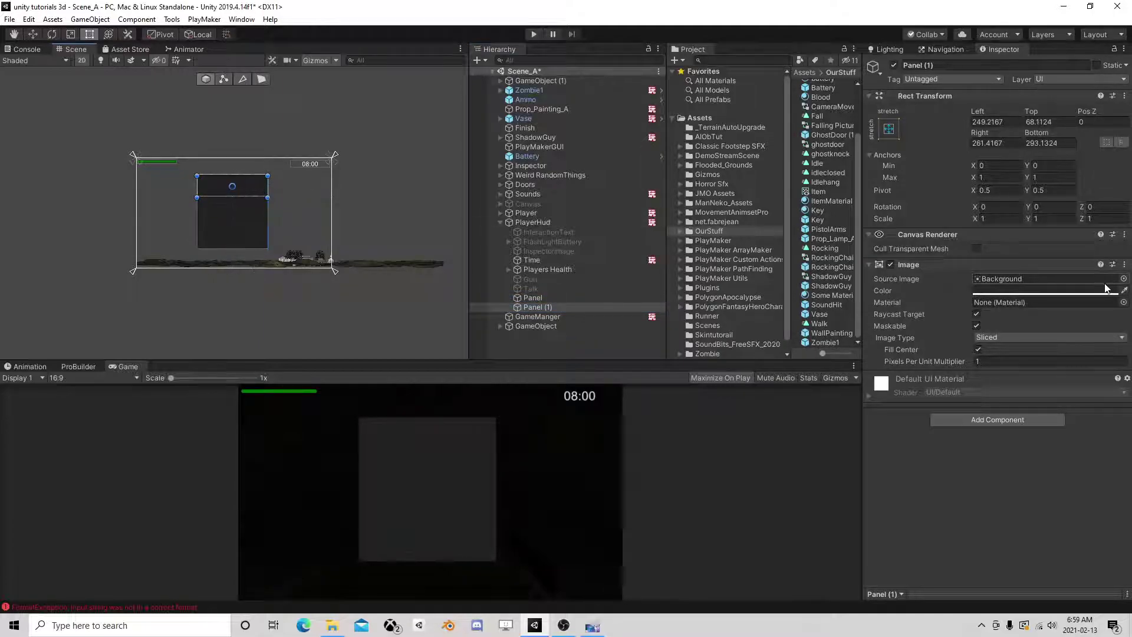
click(1044, 290)
click(766, 256)
drag(768, 257, 759, 263)
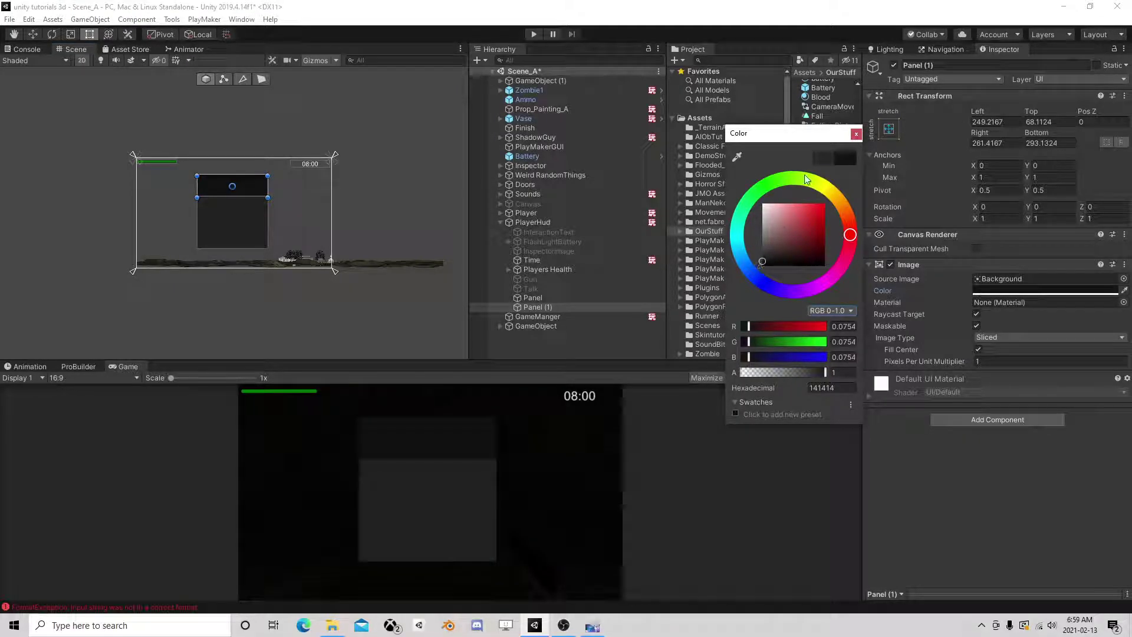
click(763, 255)
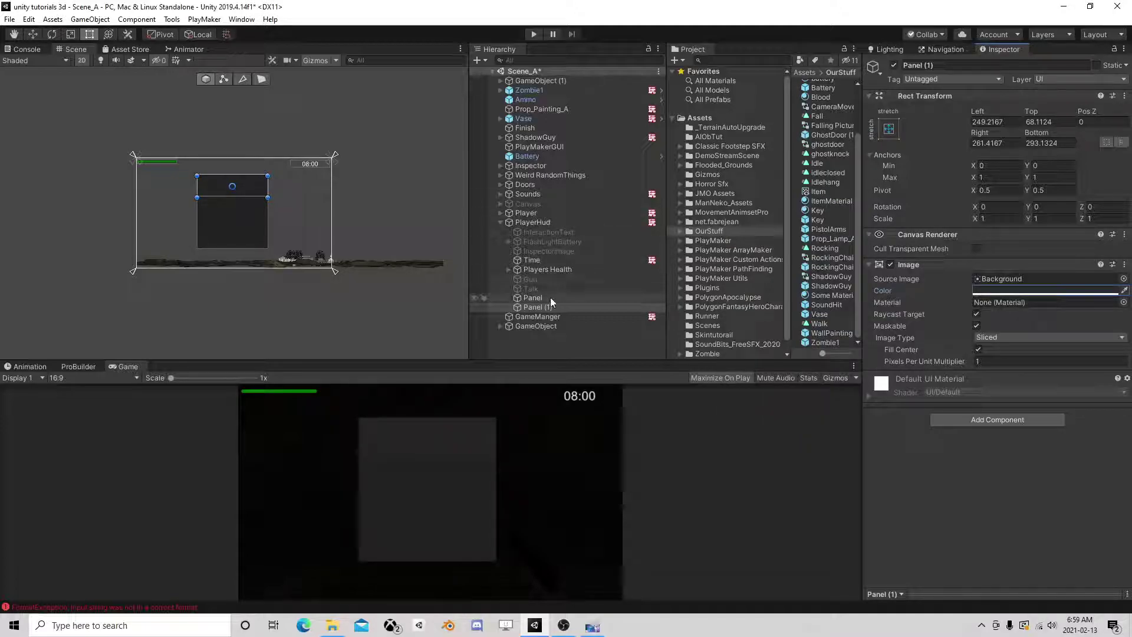
Lighten the original keypad Panel's colour to mid grey 464646
click(532, 298)
click(1002, 291)
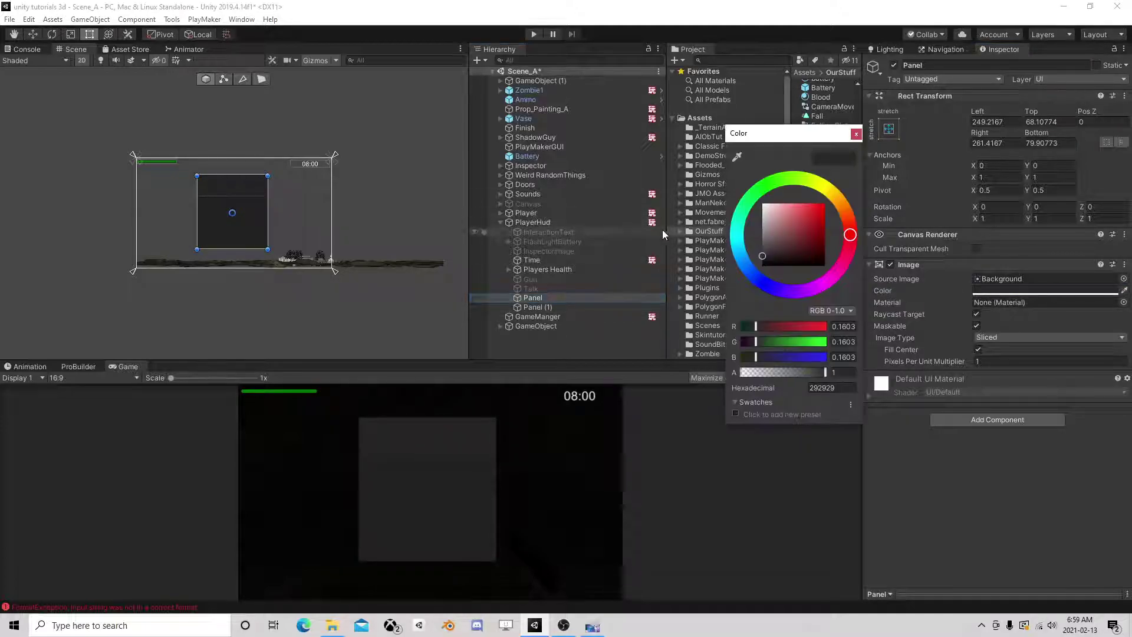
click(765, 250)
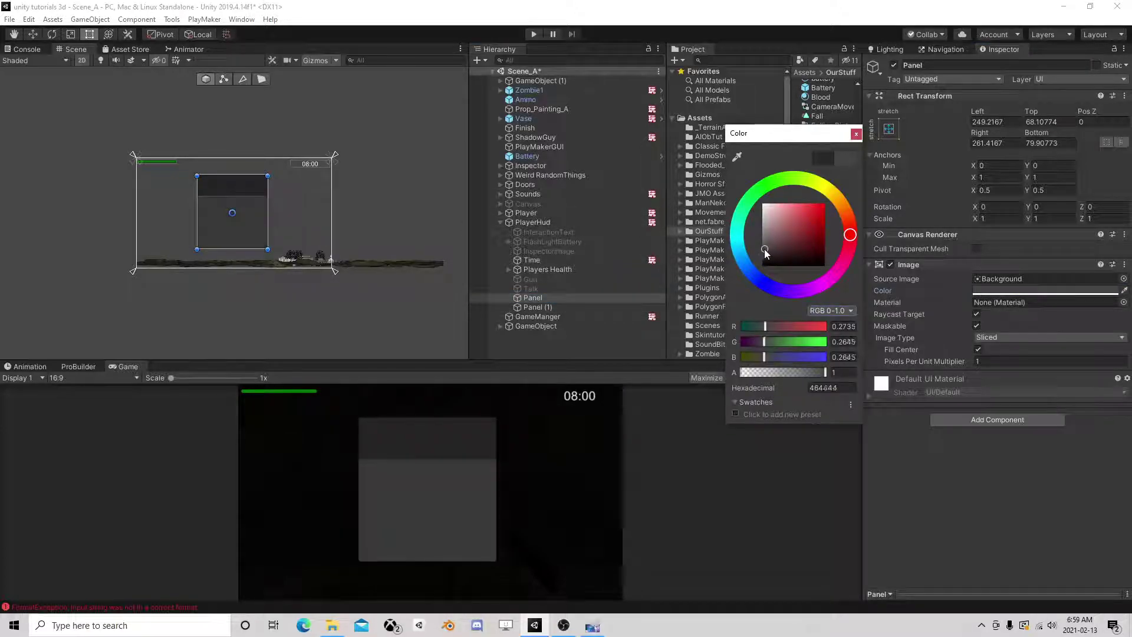
click(855, 134)
Inset the Panel (1) display bar slightly inside the panel's top edge
click(545, 306)
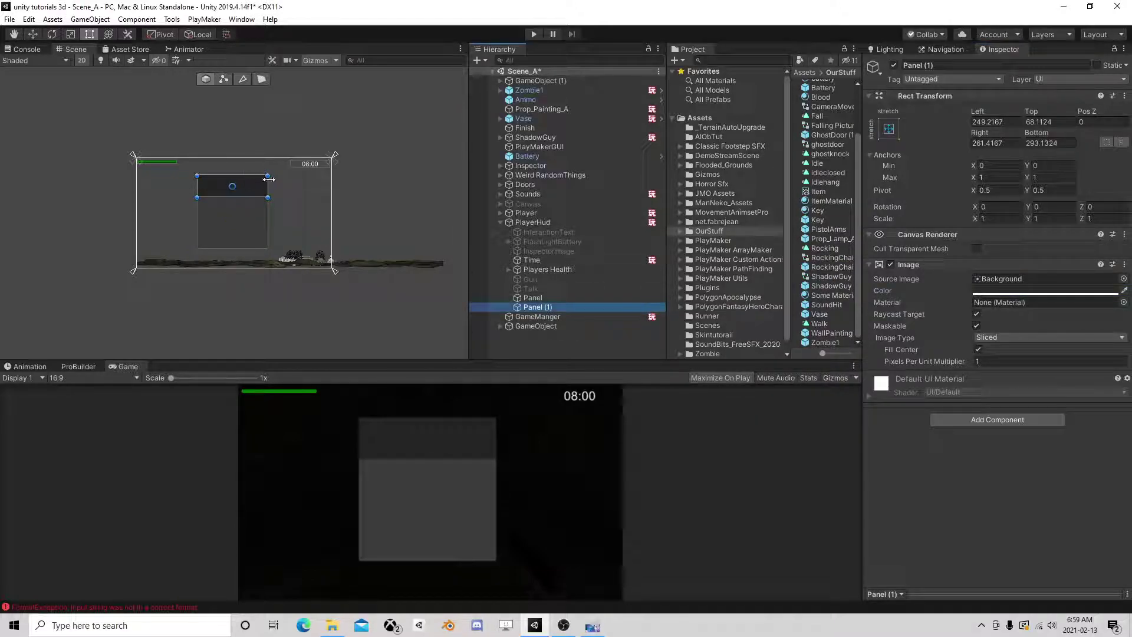
drag(269, 177, 264, 176)
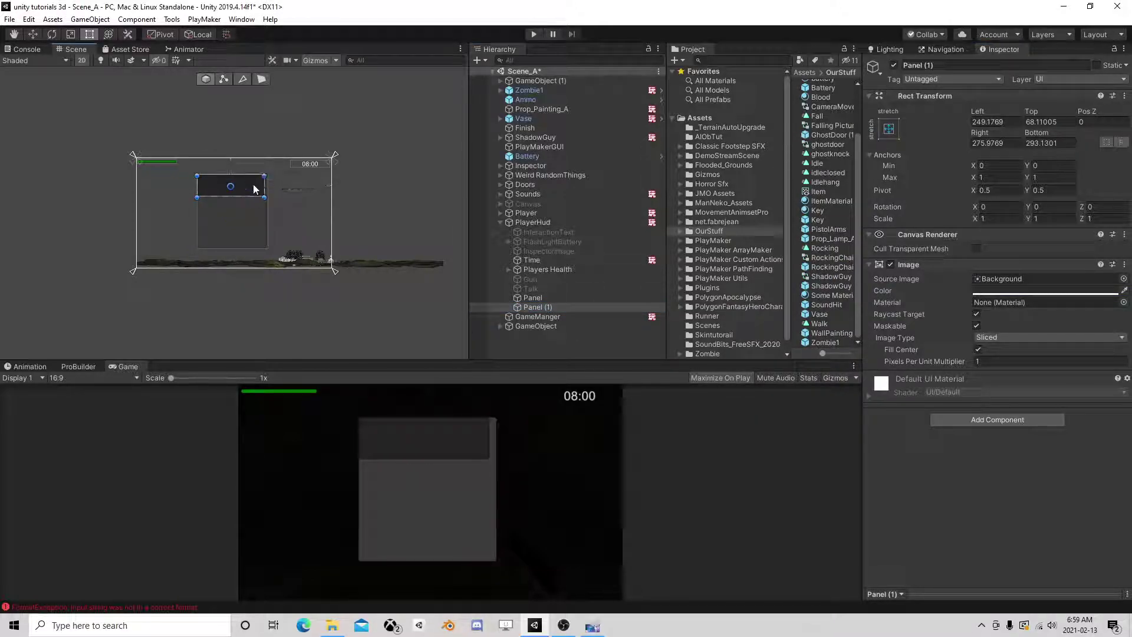
scroll(220, 197, up, 1)
scroll(221, 197, up, 2)
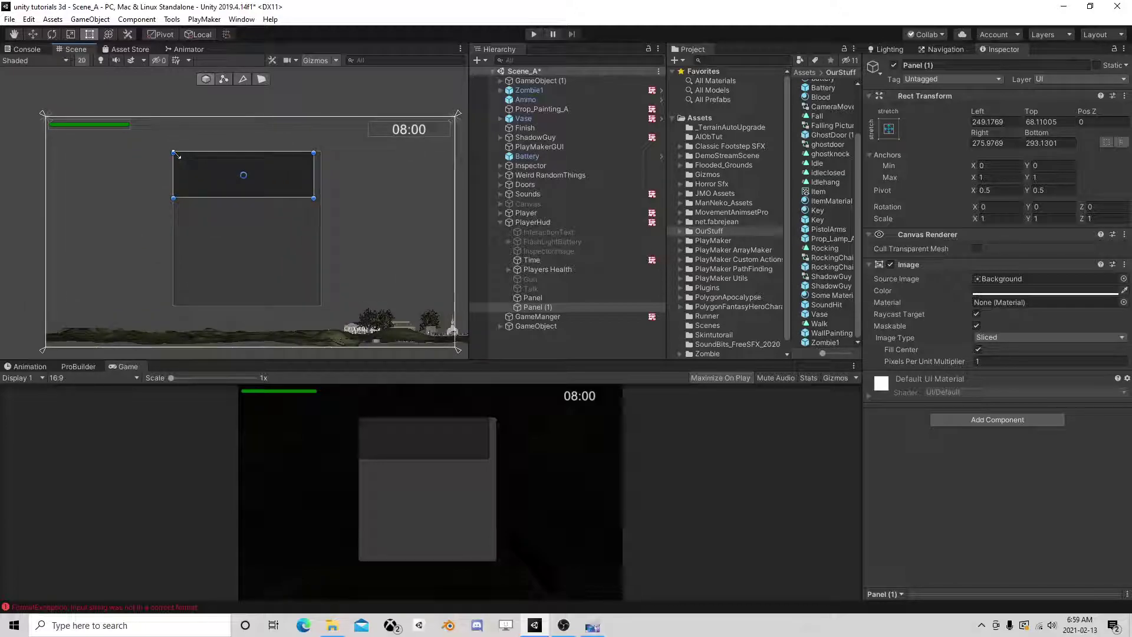
drag(175, 154, 183, 159)
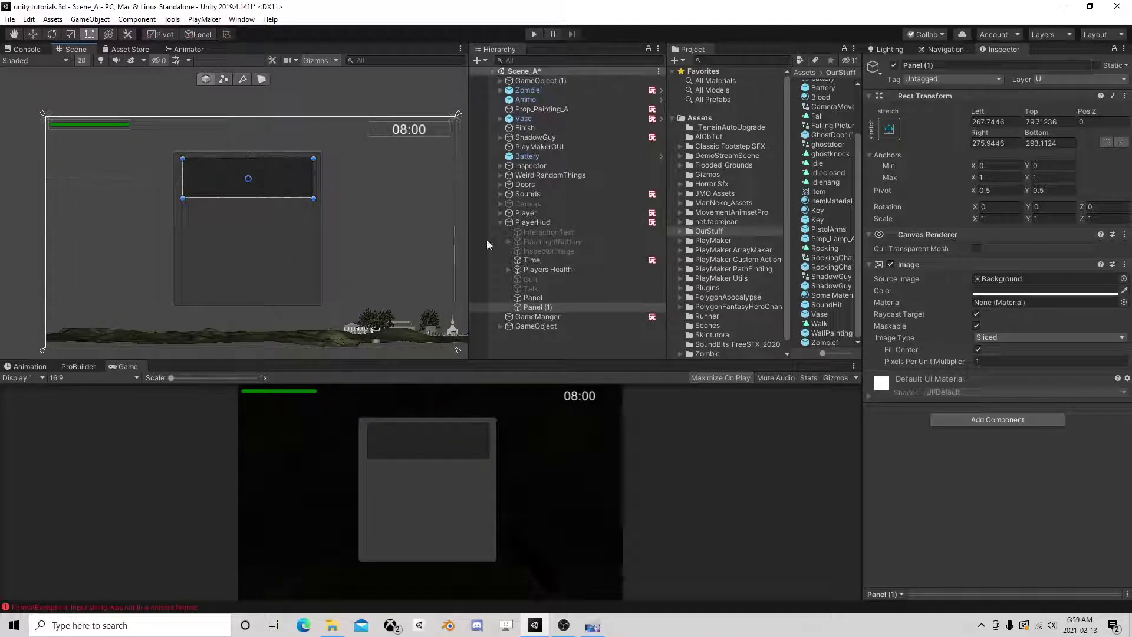
click(545, 306)
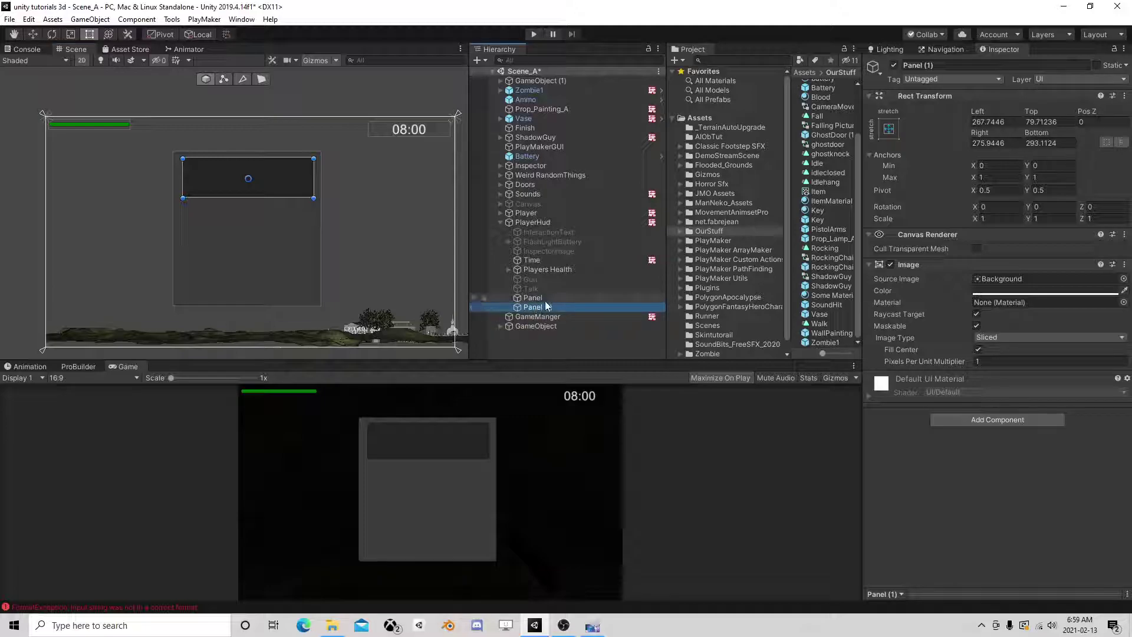
Create an empty Keypad object under PlayerHud and move both panels into it
right_click(551, 224)
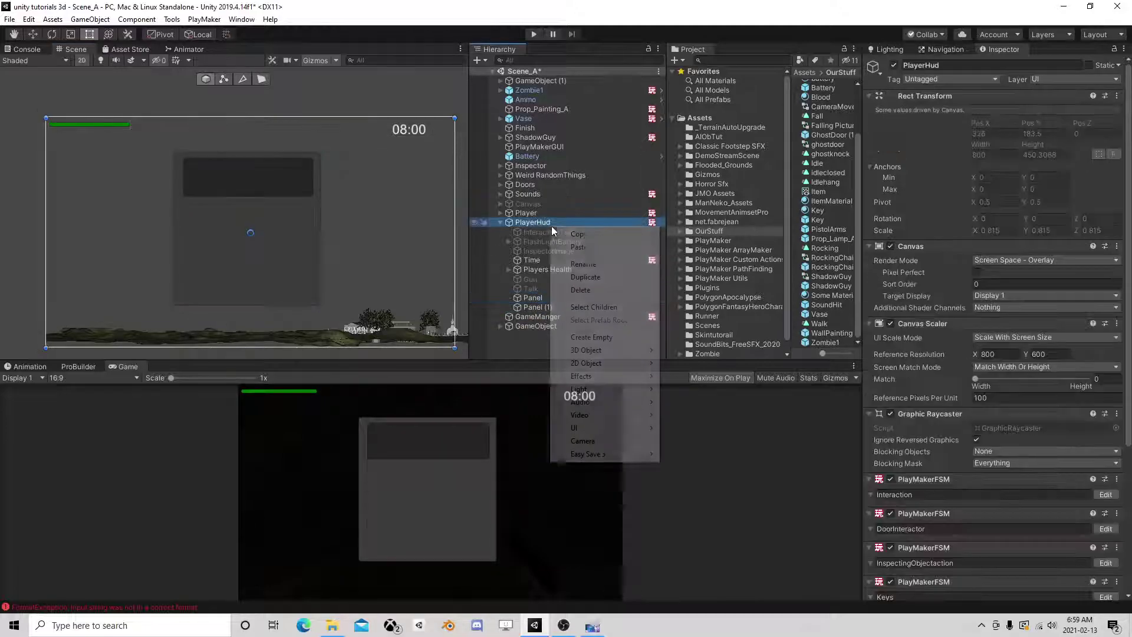
click(593, 336)
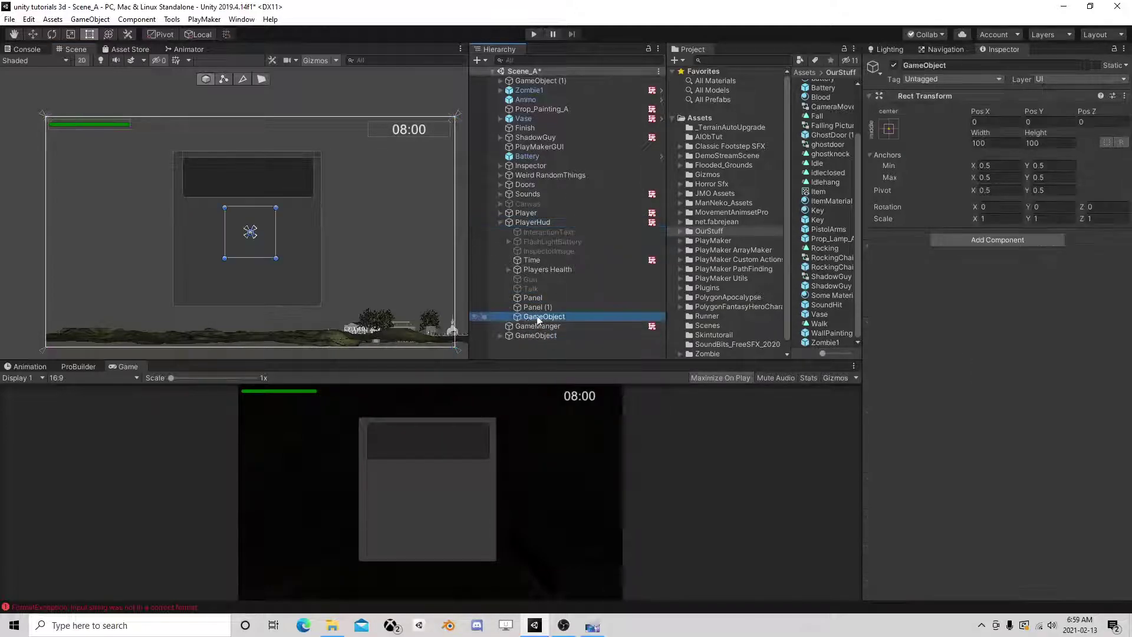
click(539, 318)
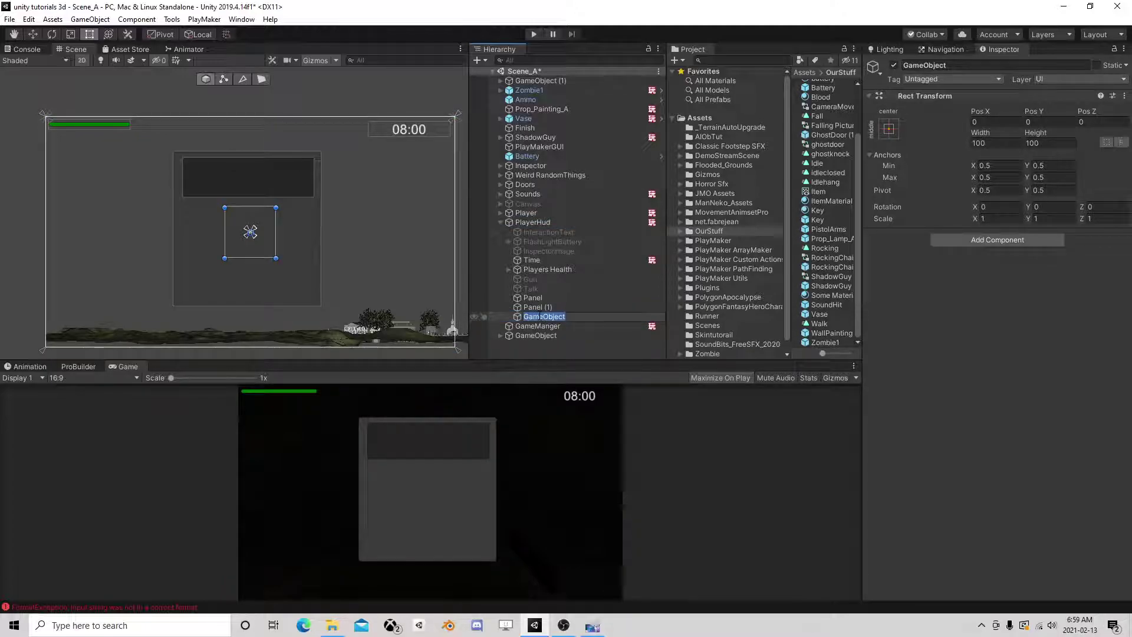
text(Keypad)
key(Return)
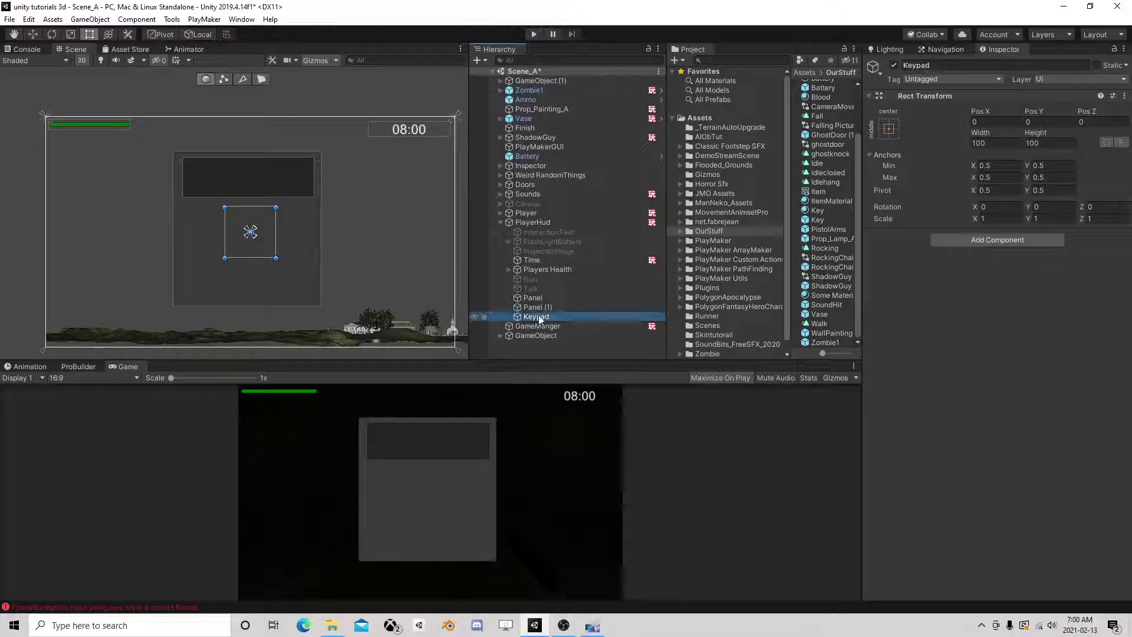
mouse_move(537, 308)
mouse_down()
mouse_move(532, 299)
mouse_move(537, 317)
mouse_up()
Add a UI Text under Keypad and stretch it over the display bar
click(538, 299)
right_click(538, 299)
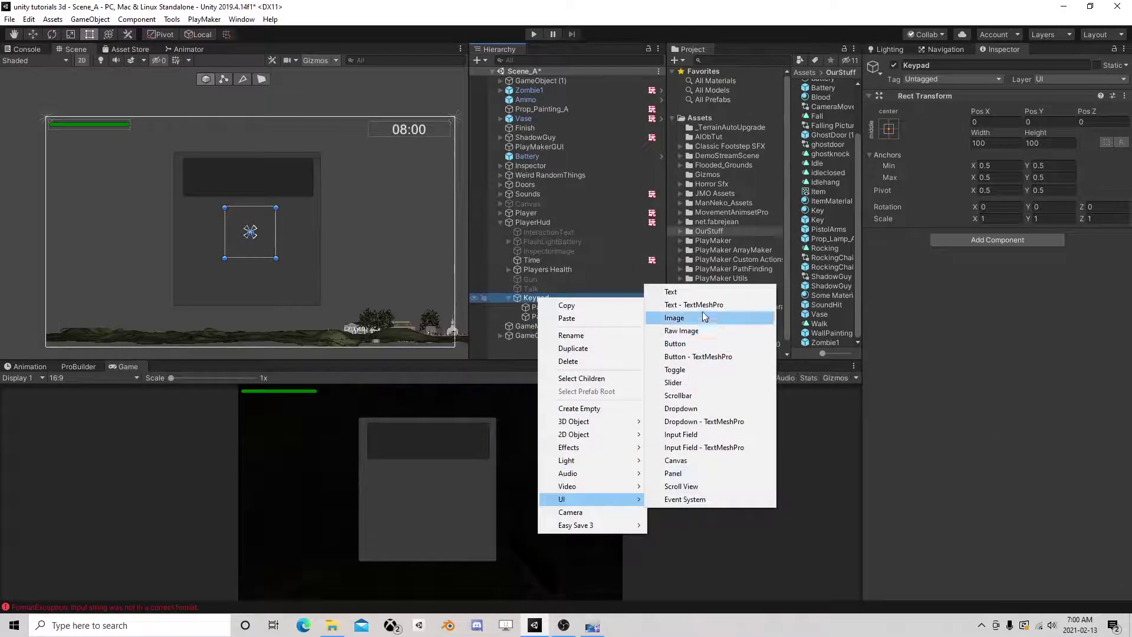
click(672, 292)
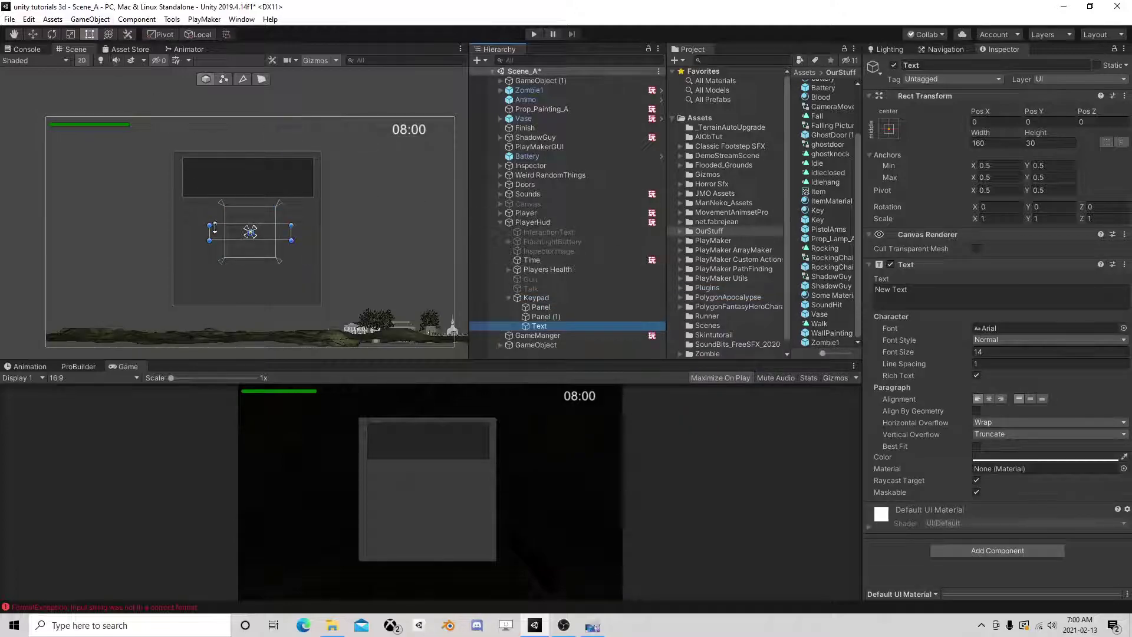
drag(211, 227, 186, 162)
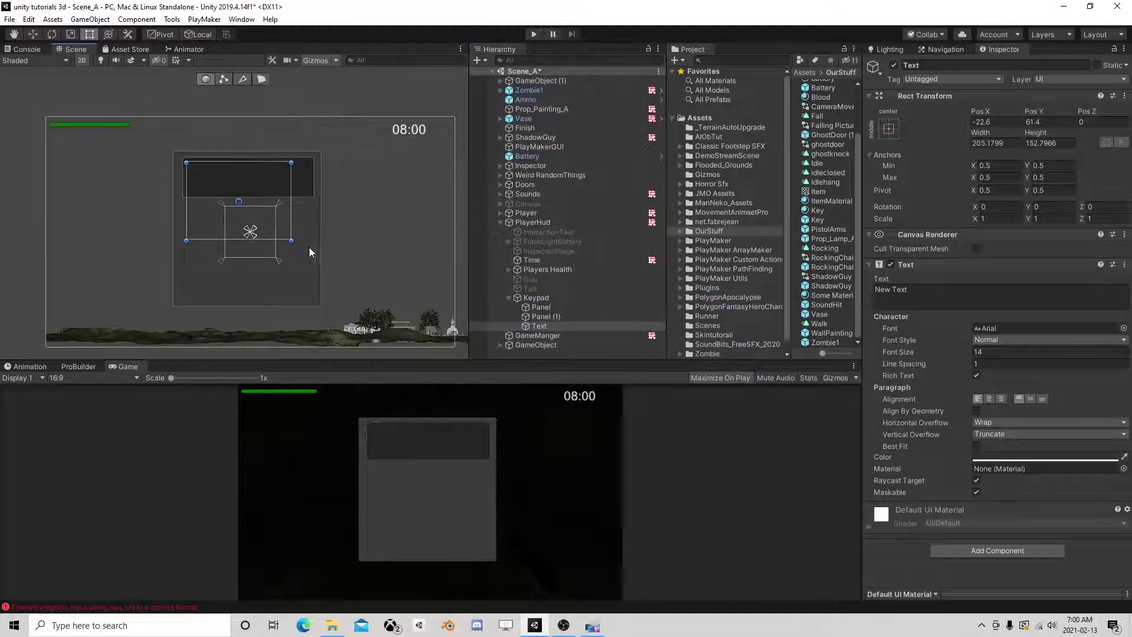
drag(290, 240, 309, 194)
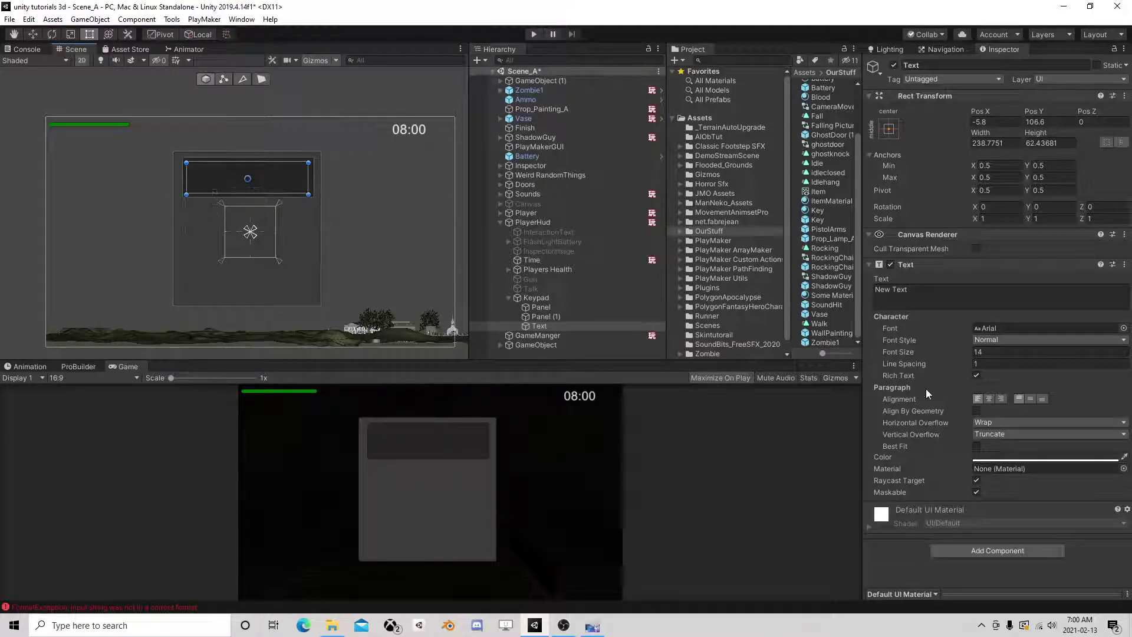
Centre the text, enable Best Fit, make it opaque white, and enter 0000
click(989, 398)
click(1030, 399)
click(976, 446)
click(986, 470)
click(1002, 481)
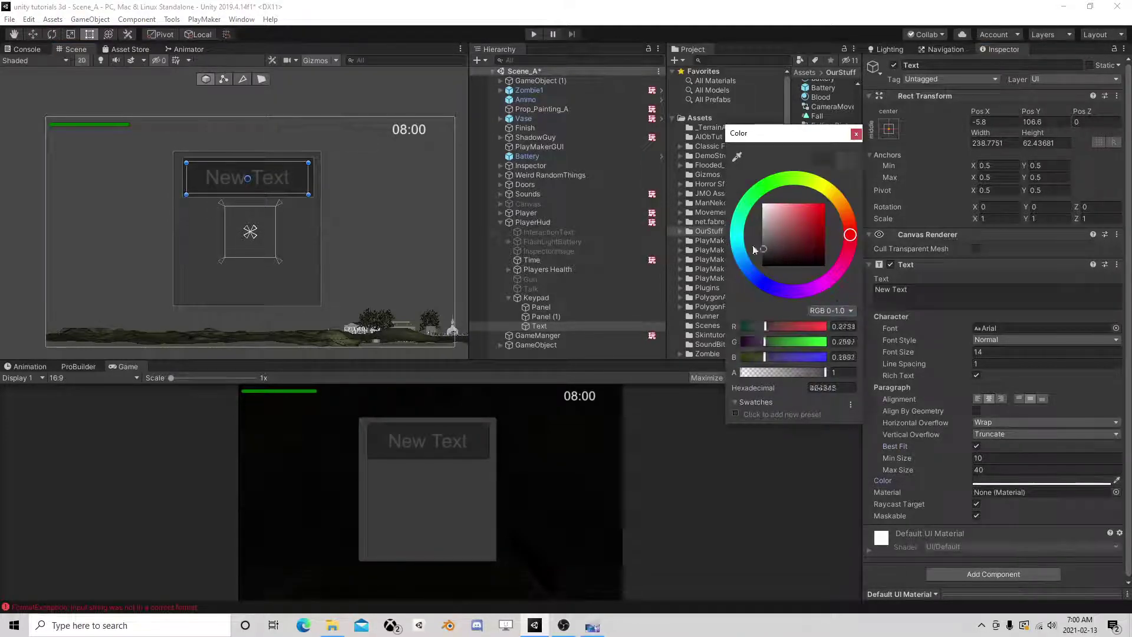
click(856, 133)
click(890, 292)
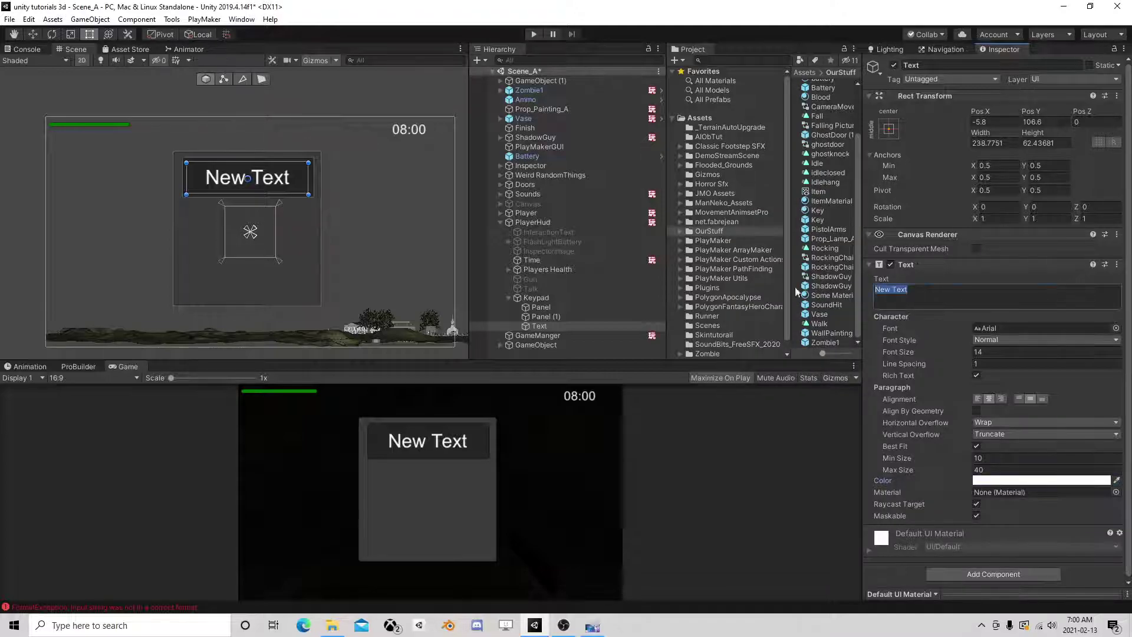
text(0000)
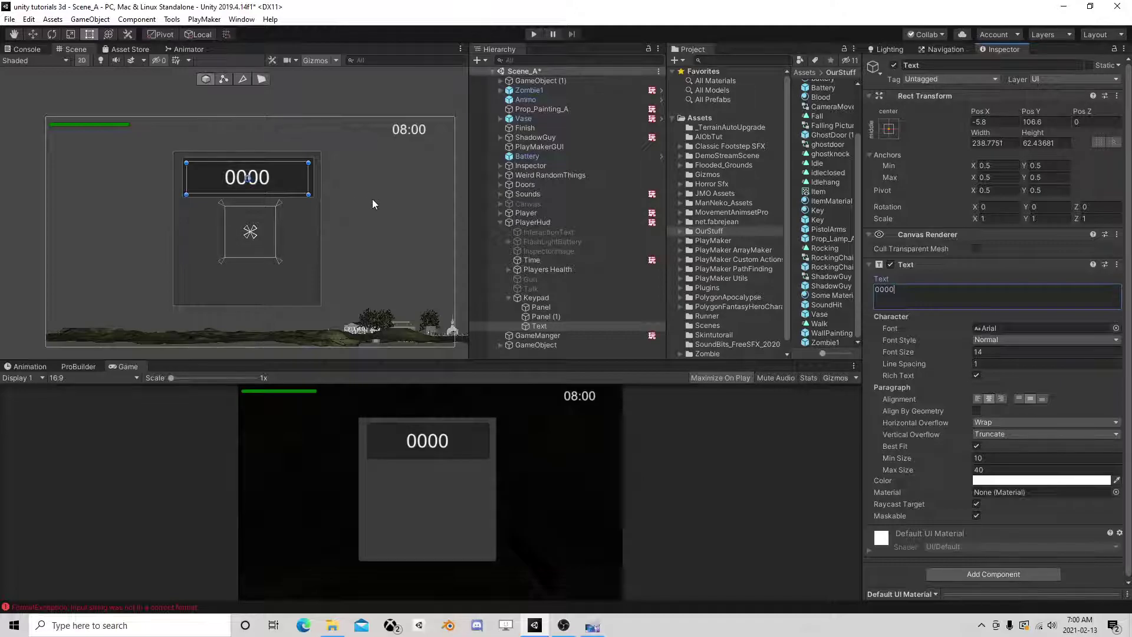
Create an empty child under Keypad and name it buttons
right_click(537, 299)
click(568, 413)
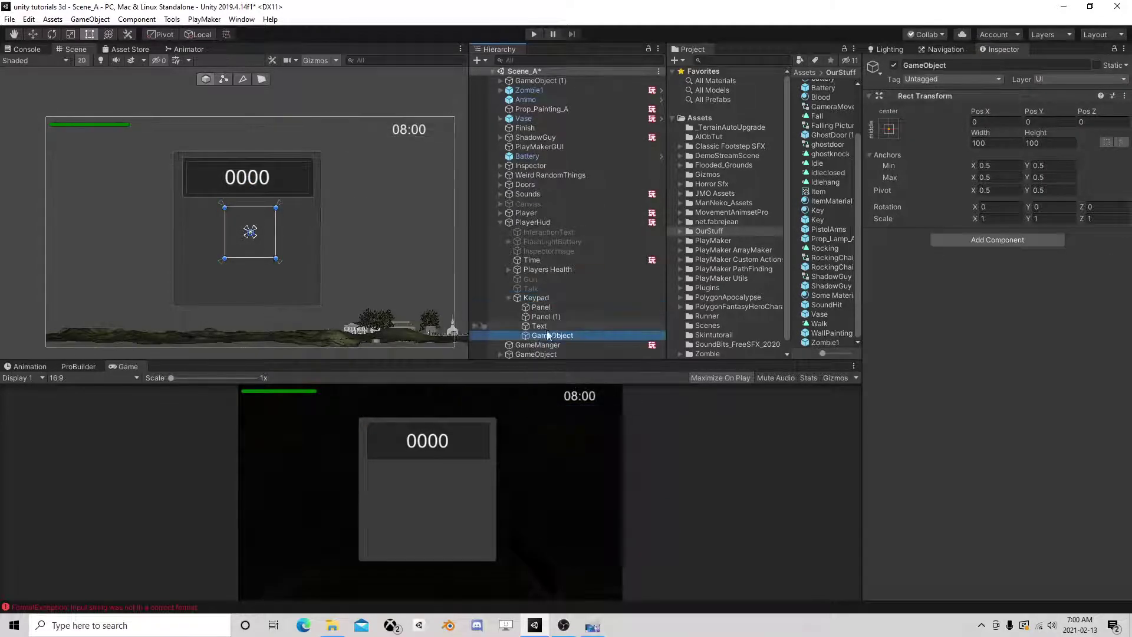
right_click(542, 337)
click(540, 338)
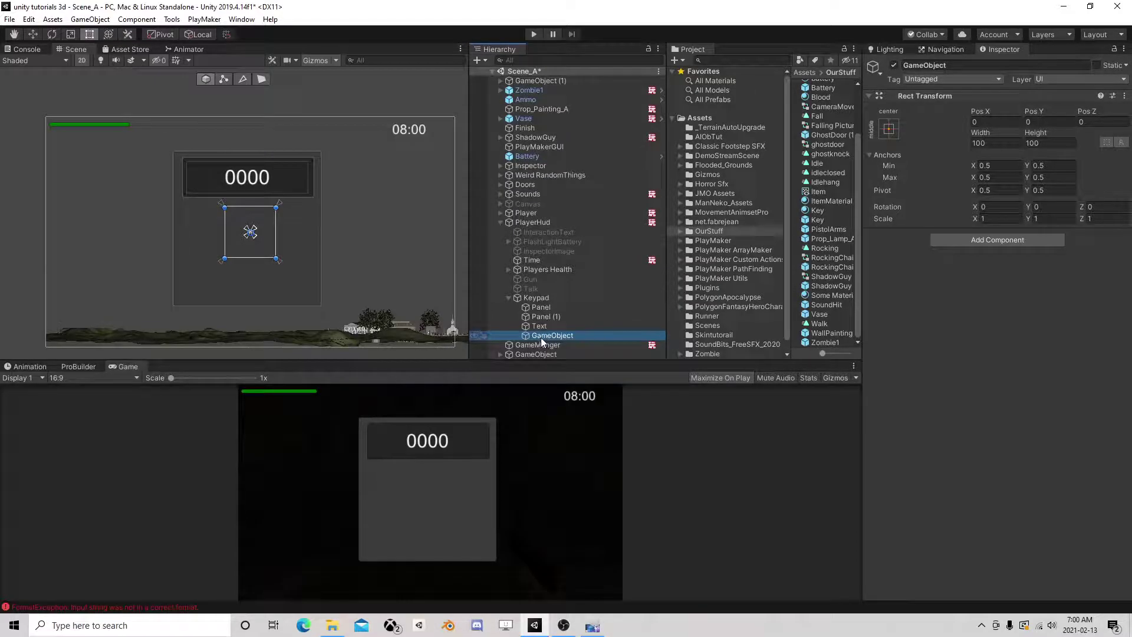
key(F2)
text(buttons)
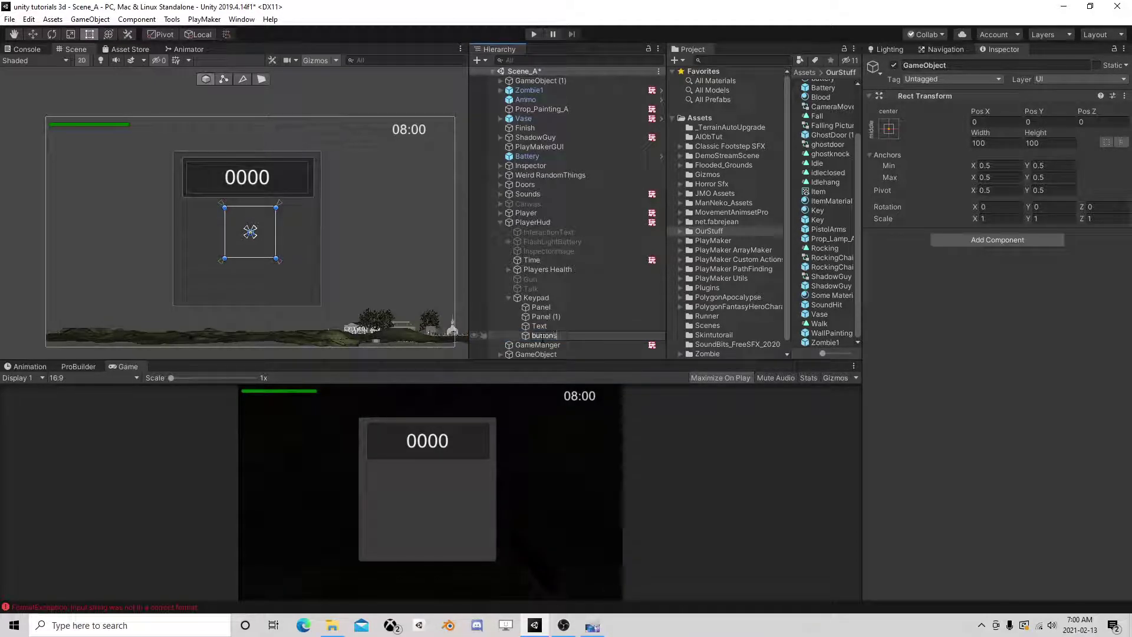
key(Return)
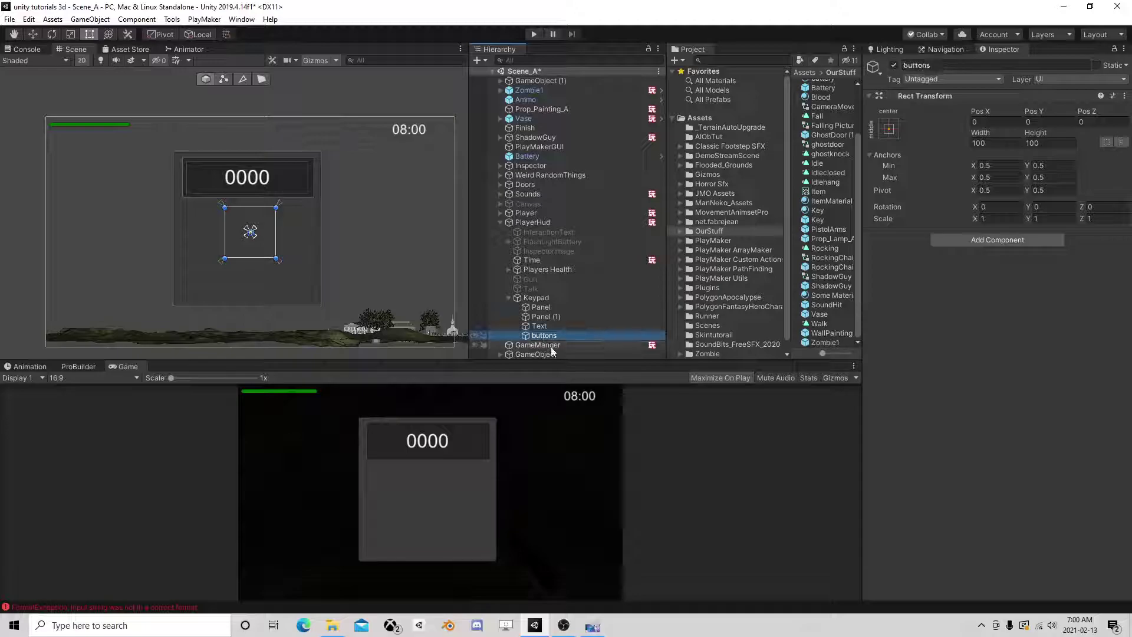
Give buttons a Grid Layout Group component with 100 × 100 cells
click(960, 242)
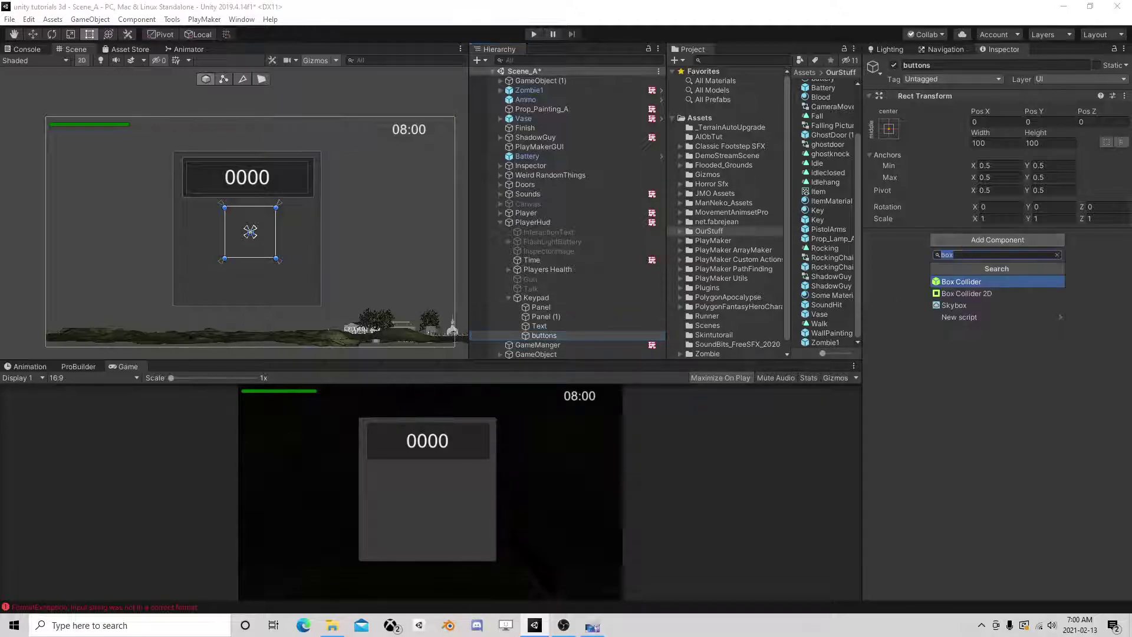
key(BackSpace)
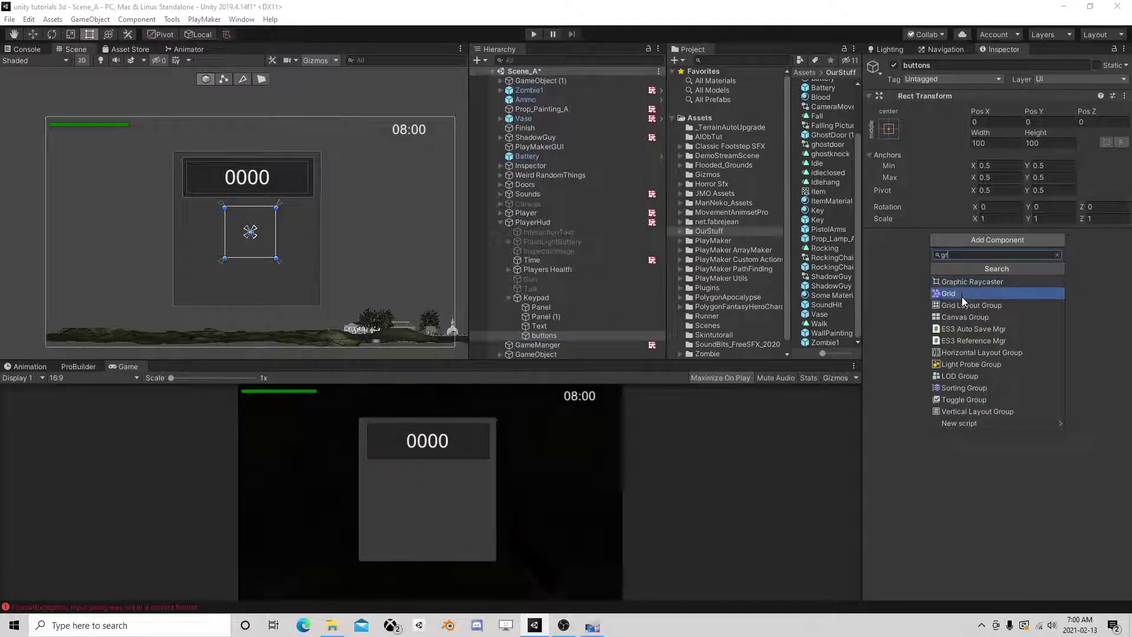
click(964, 303)
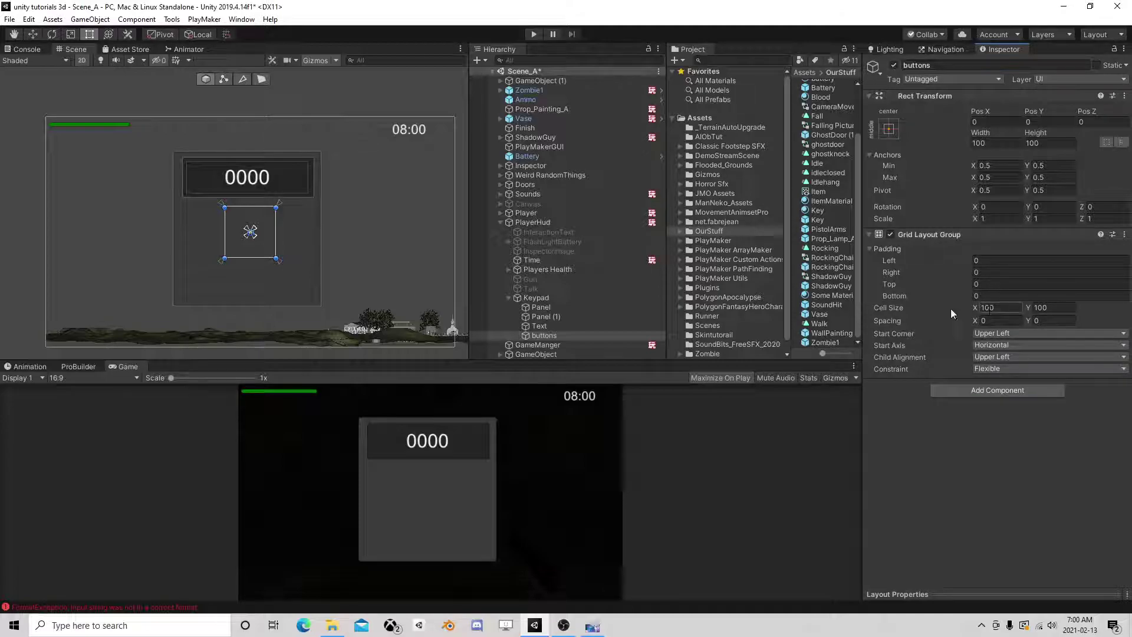
right_click(544, 337)
mouse_move(613, 472)
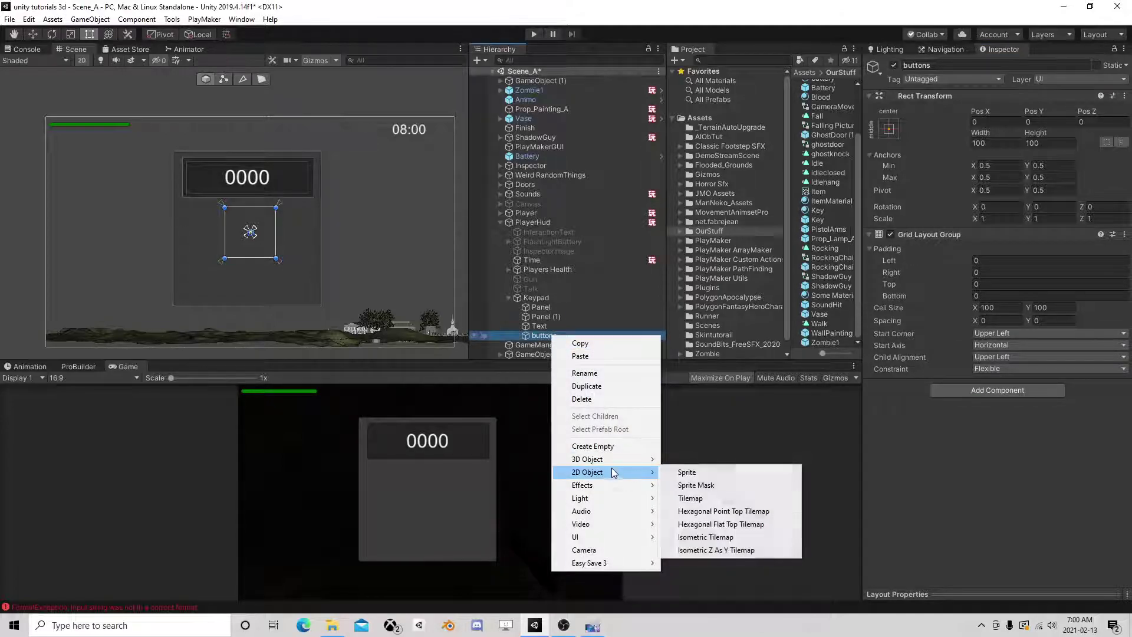
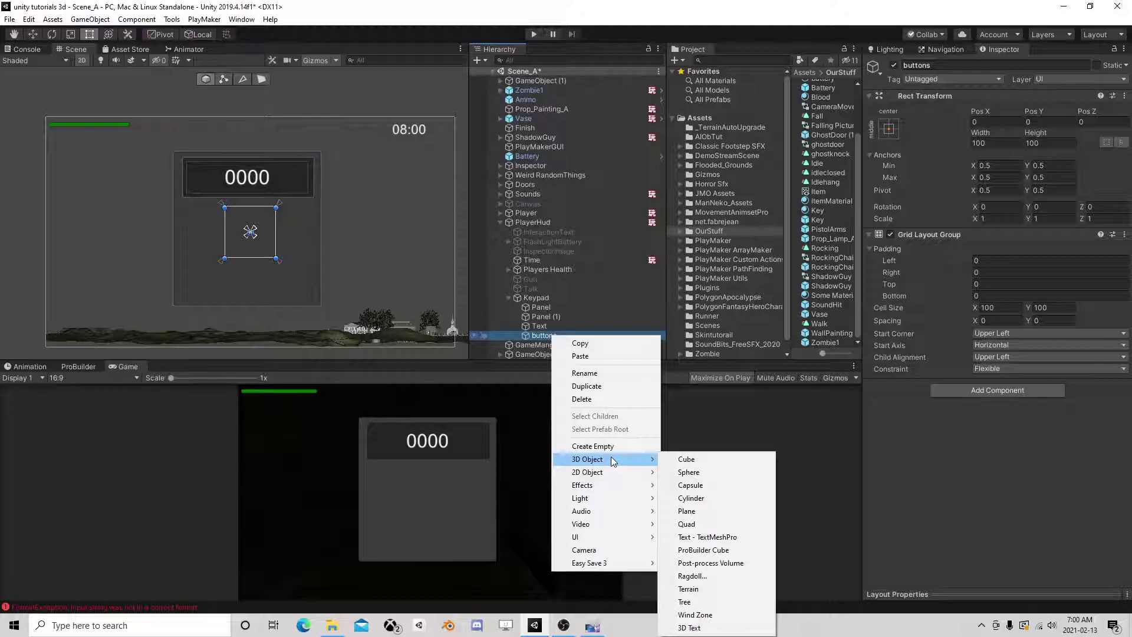
Add a Button to the grid and set its cell size to 50×50 with a fixed row count of 3
mouse_move(619, 537)
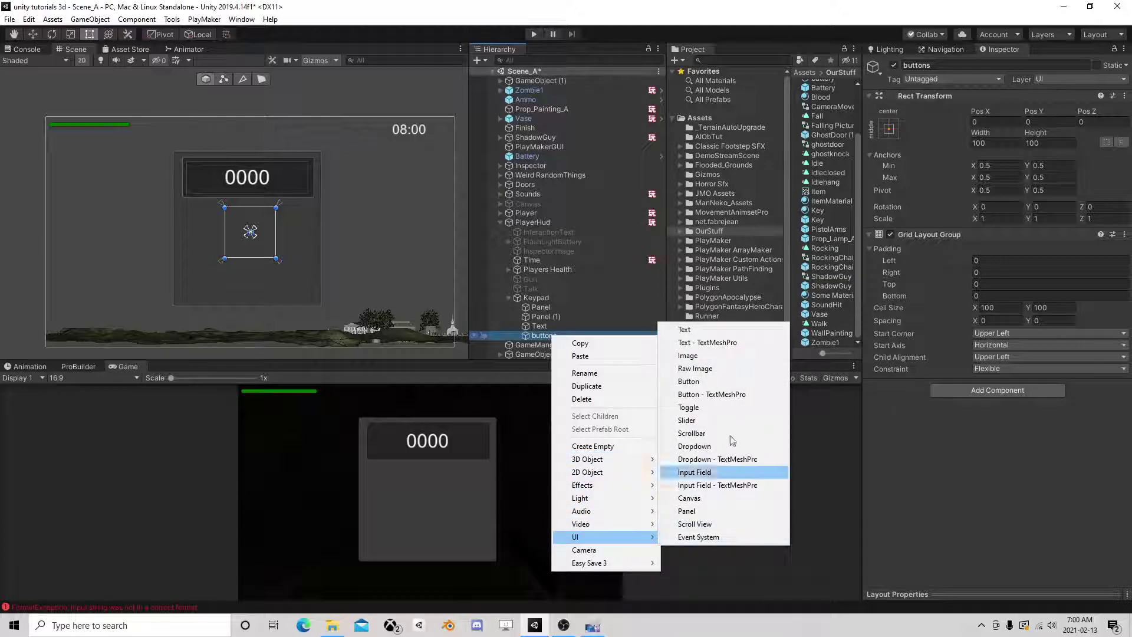
click(711, 386)
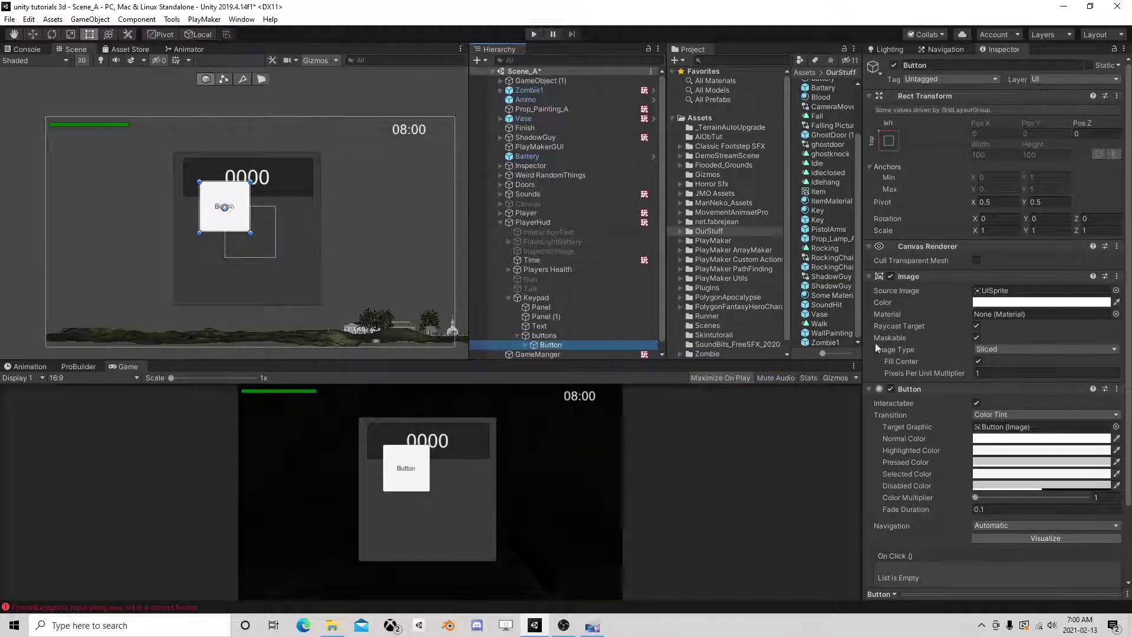
key(Left)
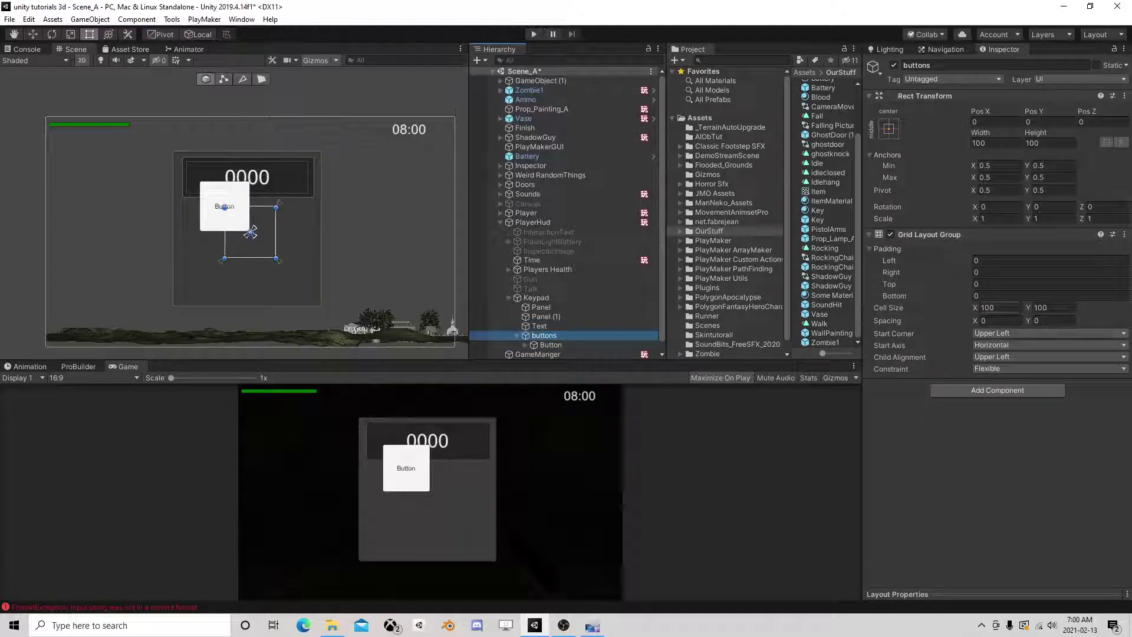
click(997, 307)
text(5050)
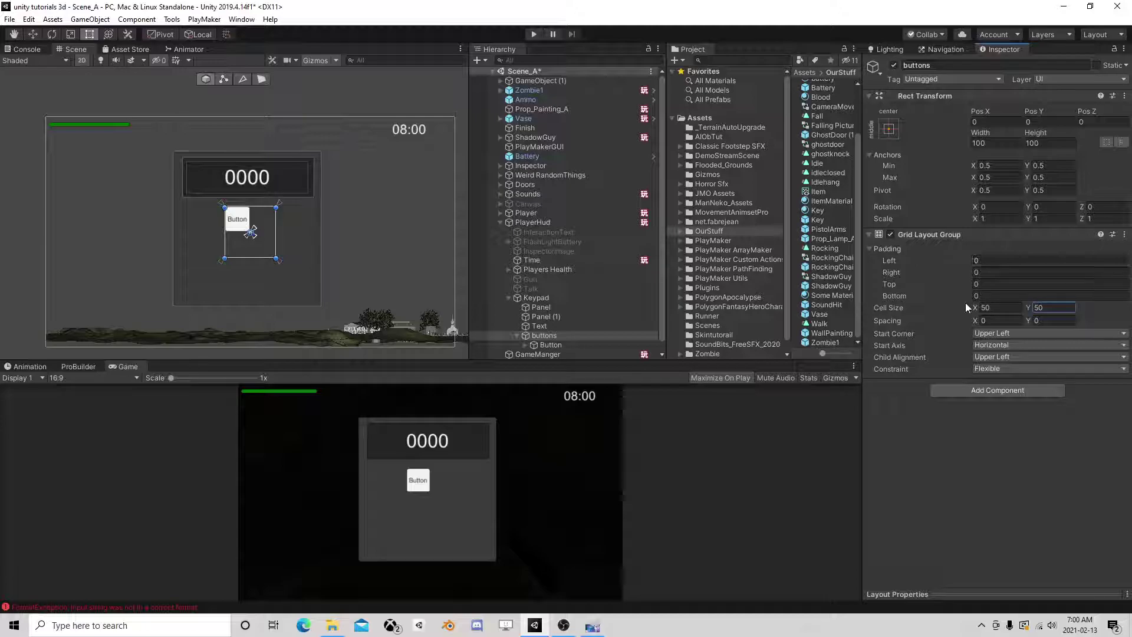
click(986, 370)
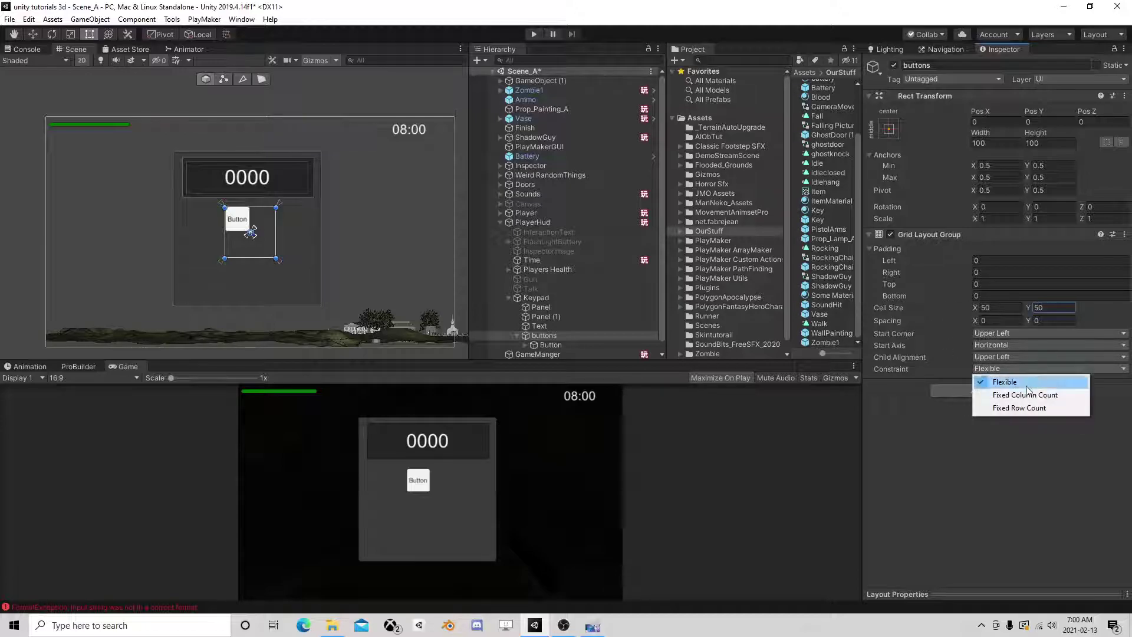
click(1016, 411)
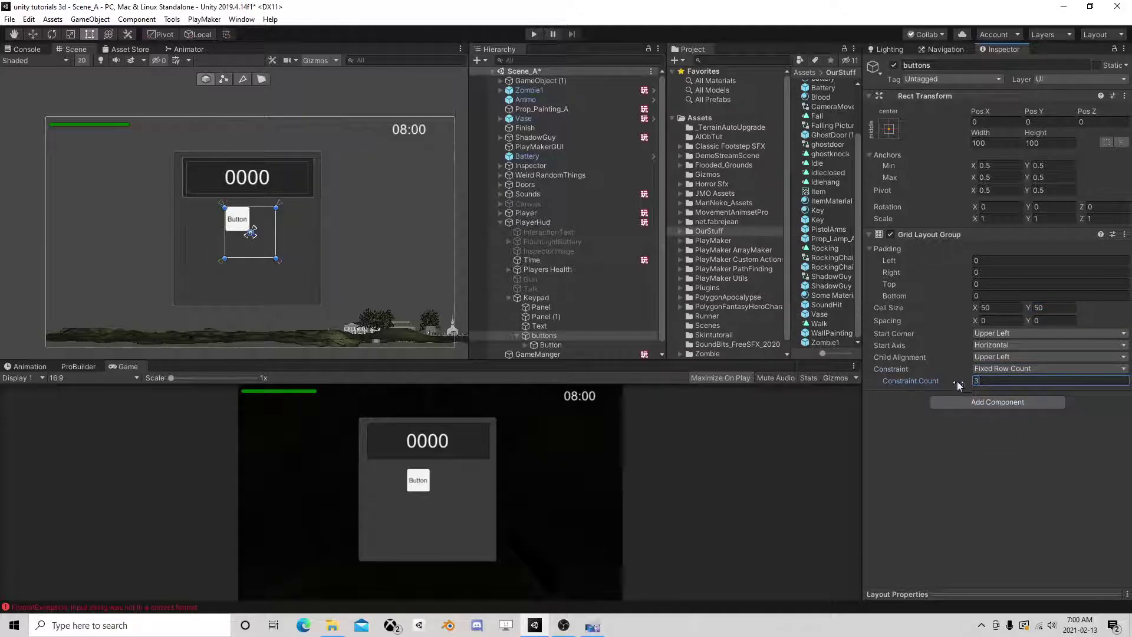
Duplicate the Button until the grid holds nine buttons
click(558, 346)
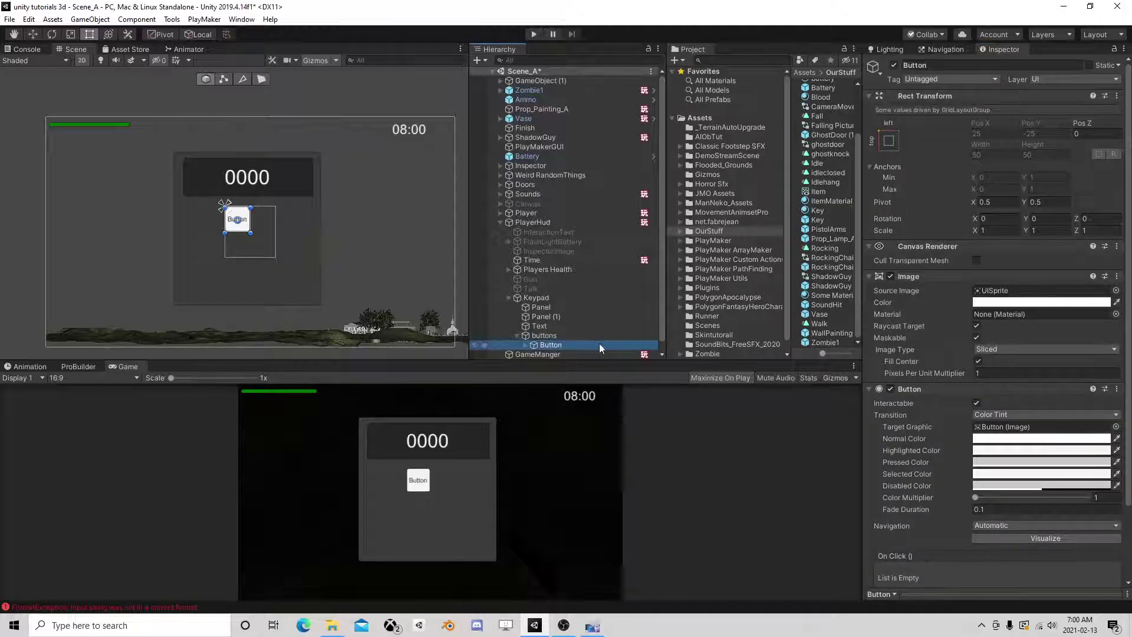
key(ctrl+d)
key(ctrl+d)
key(ctrl+d)
key(ctrl+d)
key(ctrl+d)
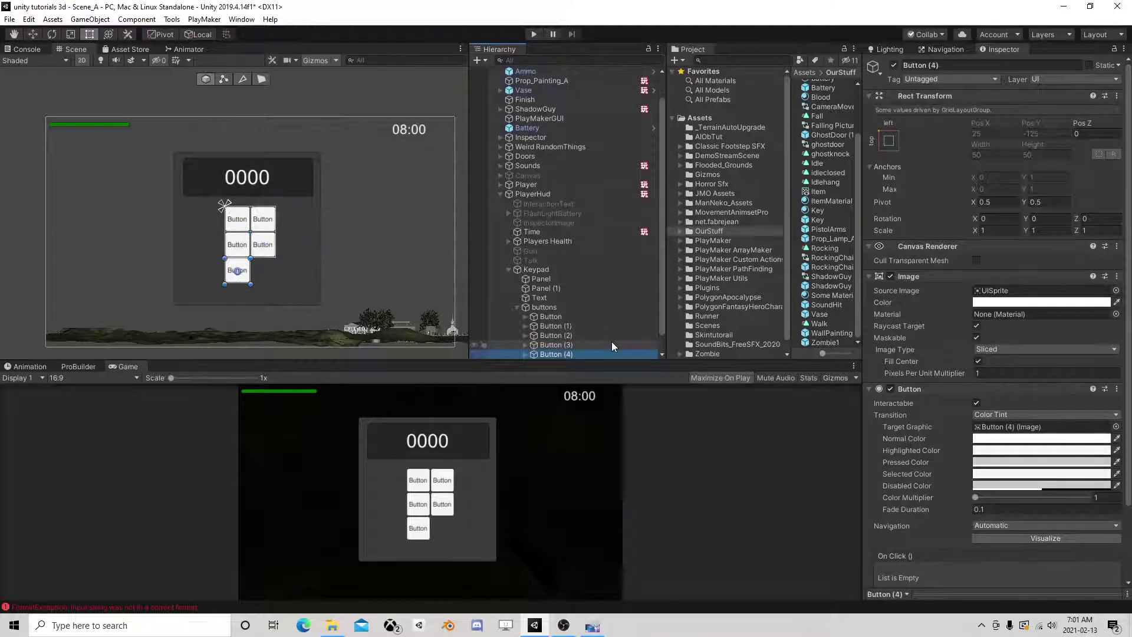
key(ctrl+d)
key(ctrl+d)
key(ctrl+d)
key(ctrl+d)
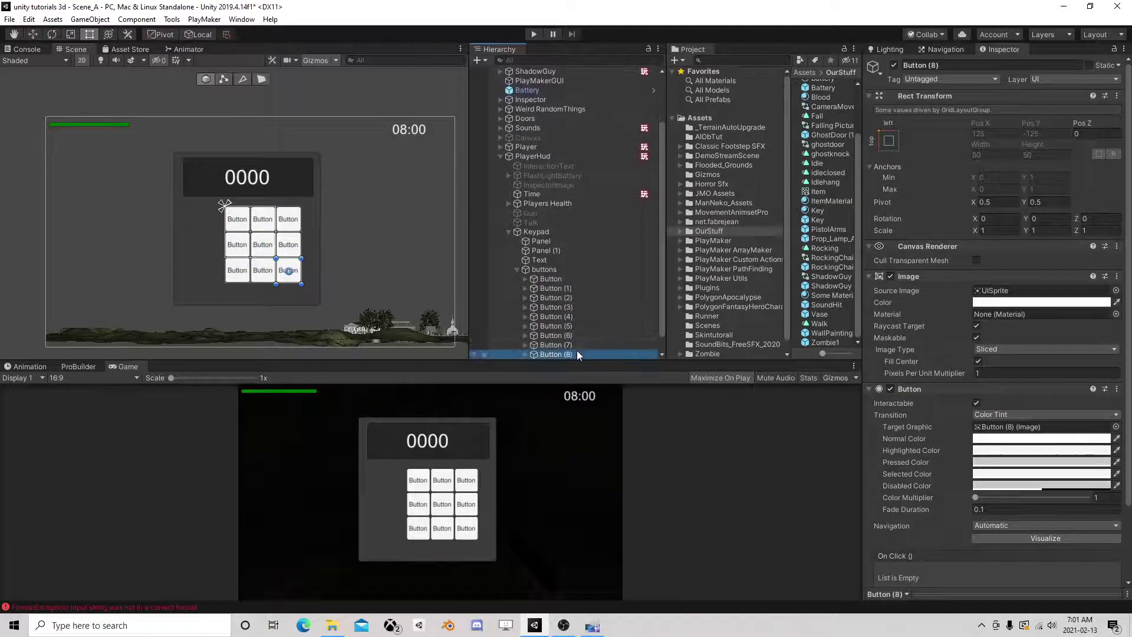
click(557, 278)
click(557, 270)
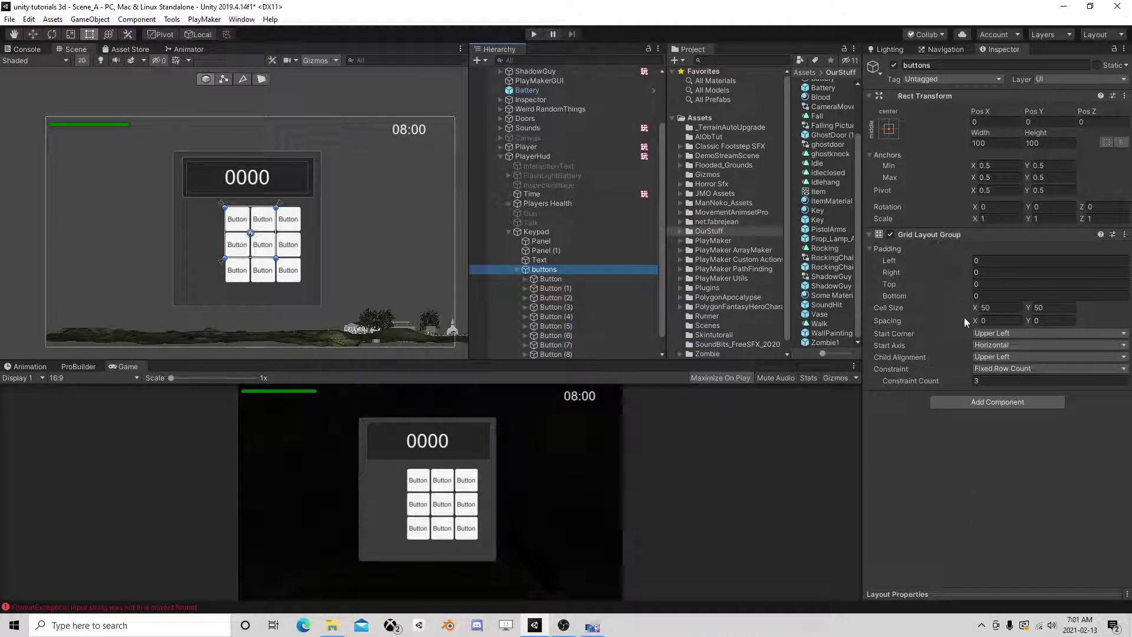
Set grid spacing to about 6.54 × 6.51 and shift the buttons group left to Pos X -34
drag(974, 321, 1106, 328)
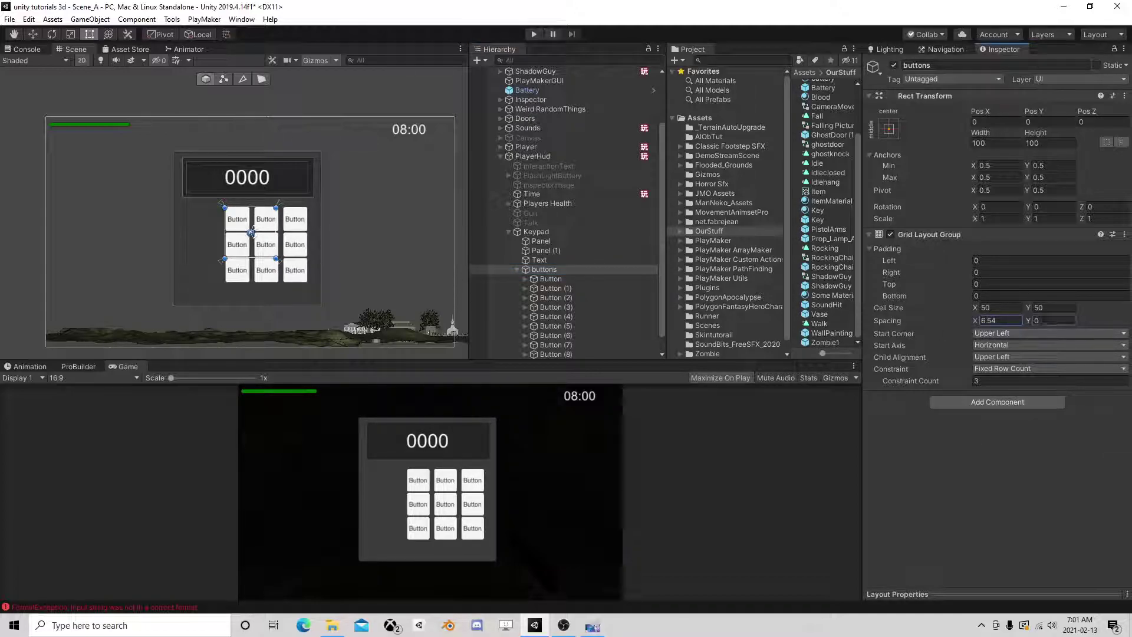
mouse_move(1028, 321)
mouse_down()
mouse_move(1127, 333)
mouse_move(37, 337)
mouse_up()
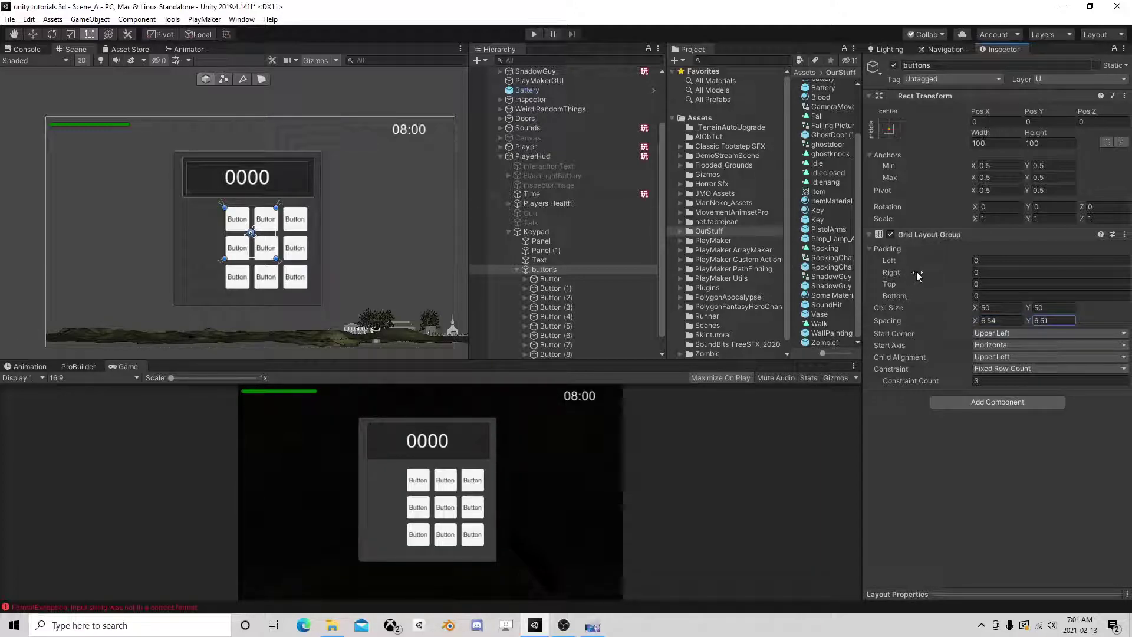
drag(917, 276, 939, 276)
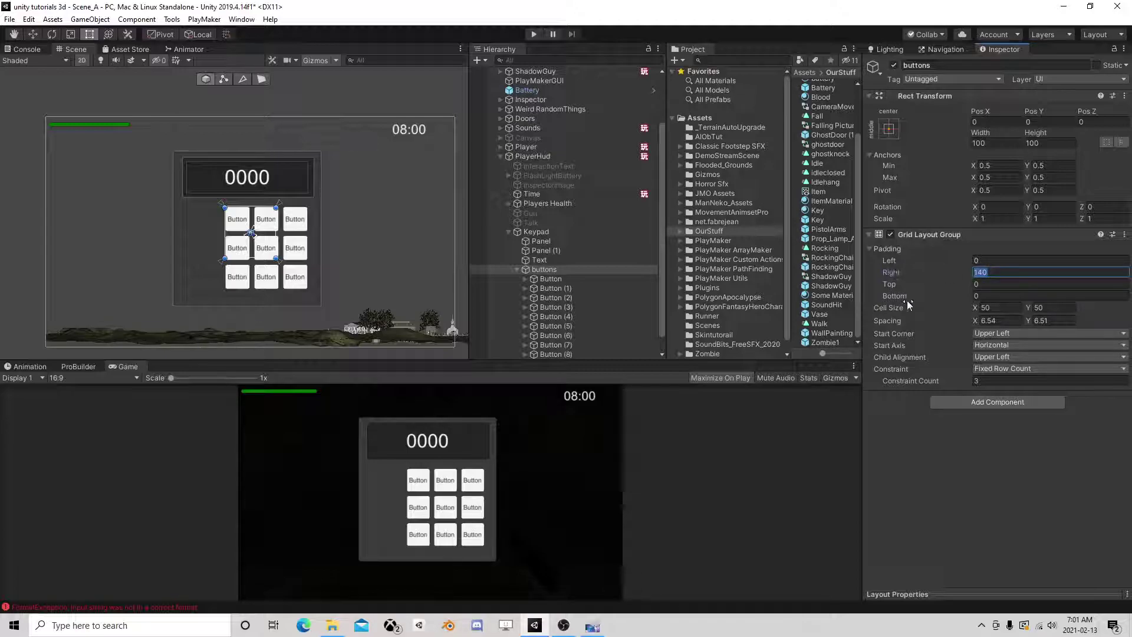
click(551, 270)
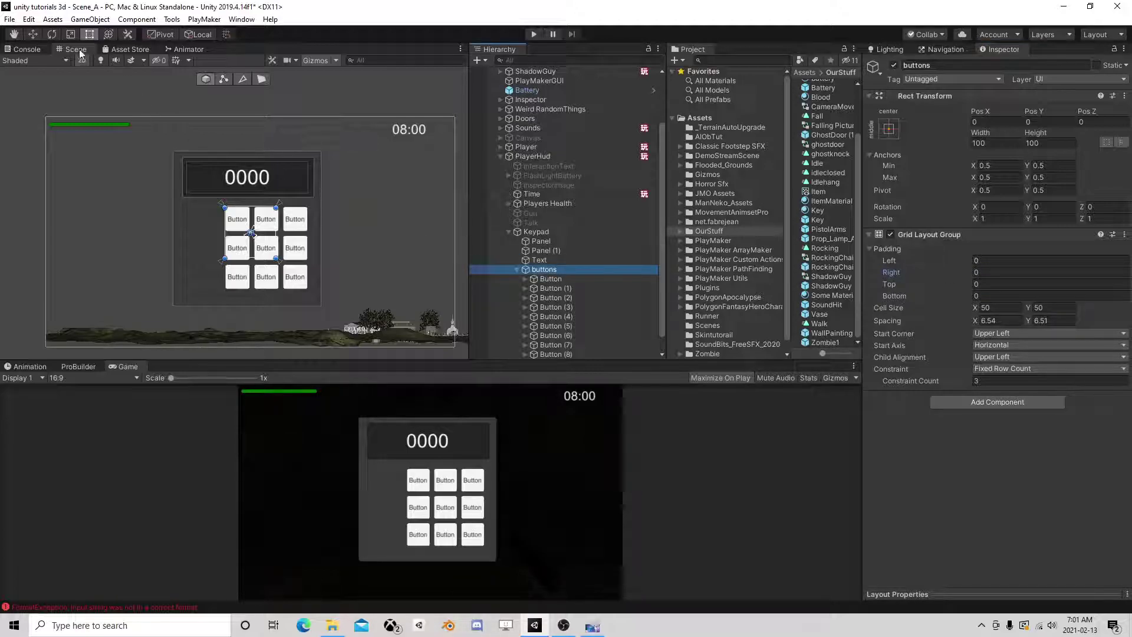
click(36, 38)
drag(299, 234, 282, 234)
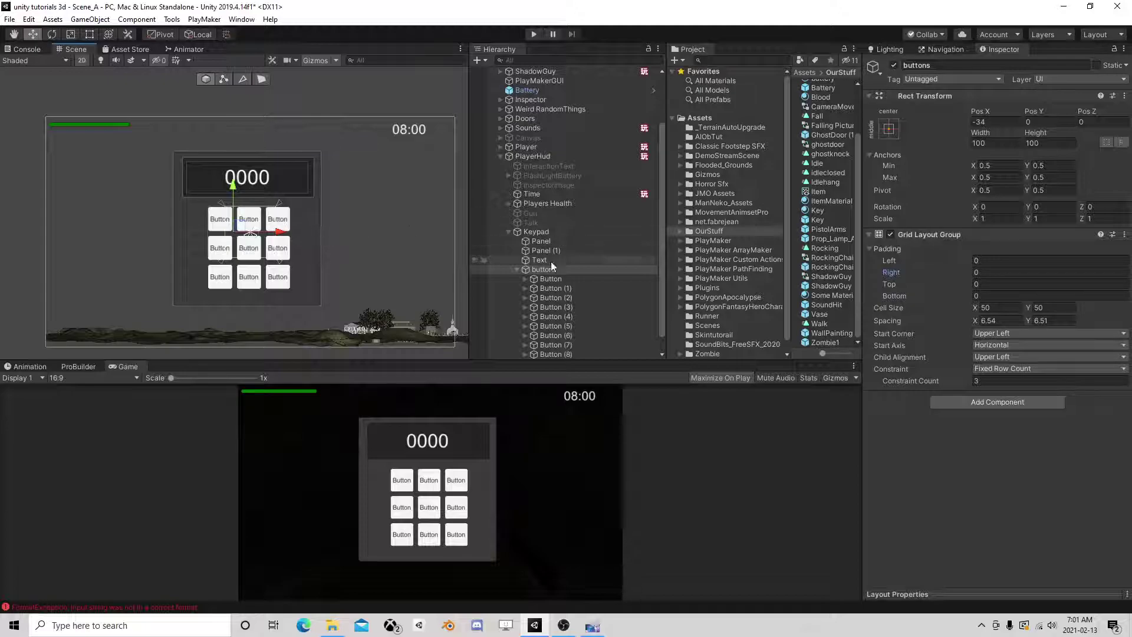
Set the Text labels of Button and Button (1) to 1 and 2
scroll(539, 306, down, 1)
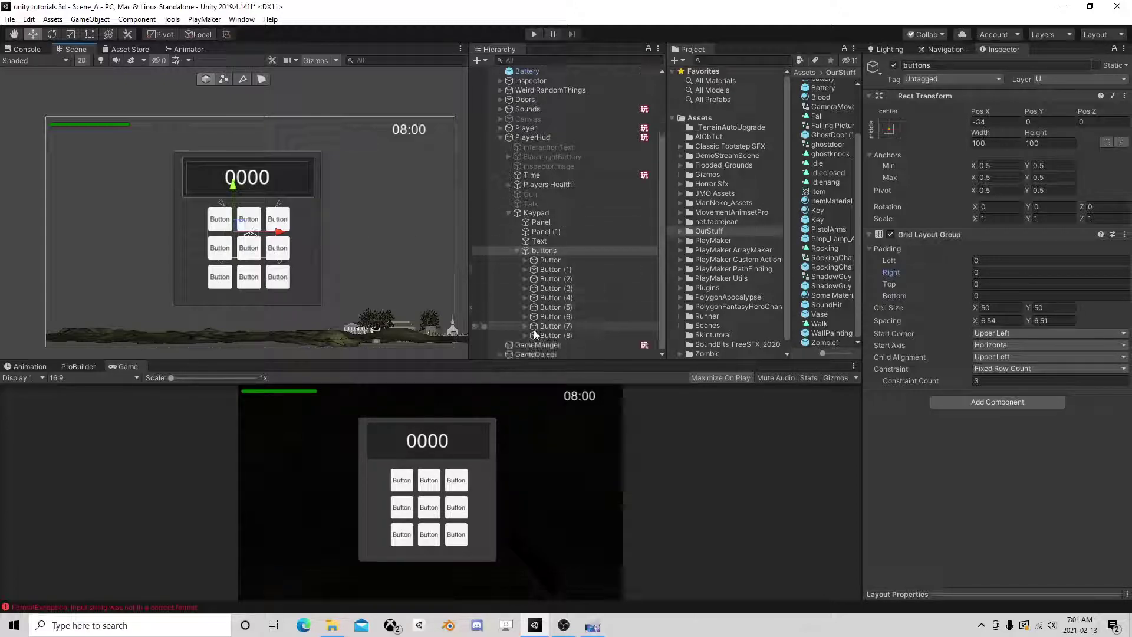
click(524, 260)
click(553, 270)
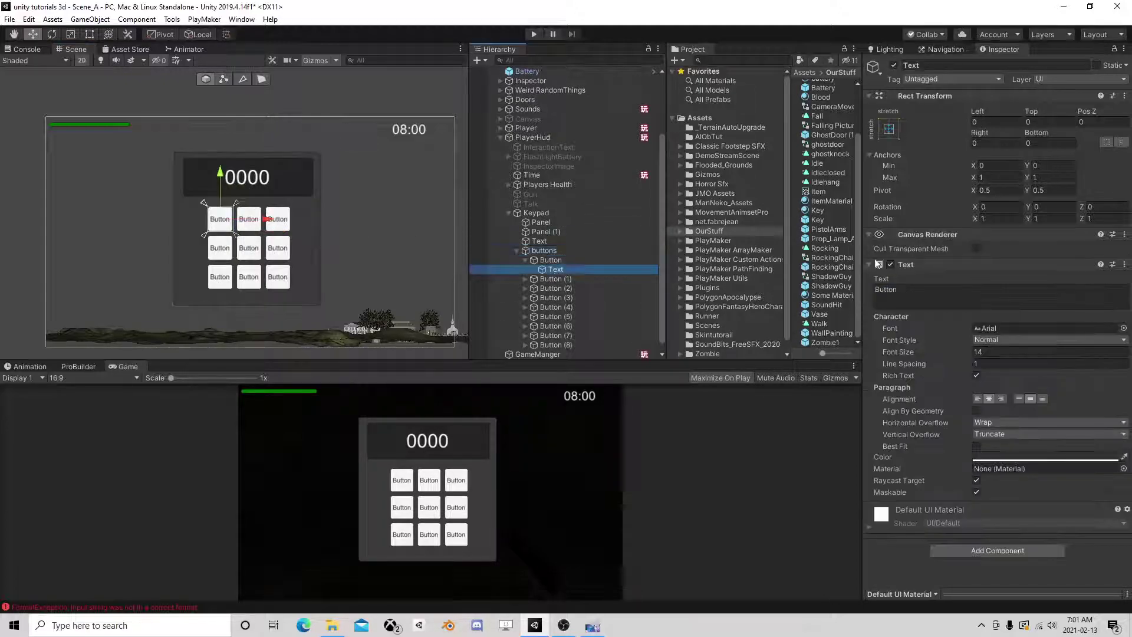
click(916, 292)
text(1)
click(525, 279)
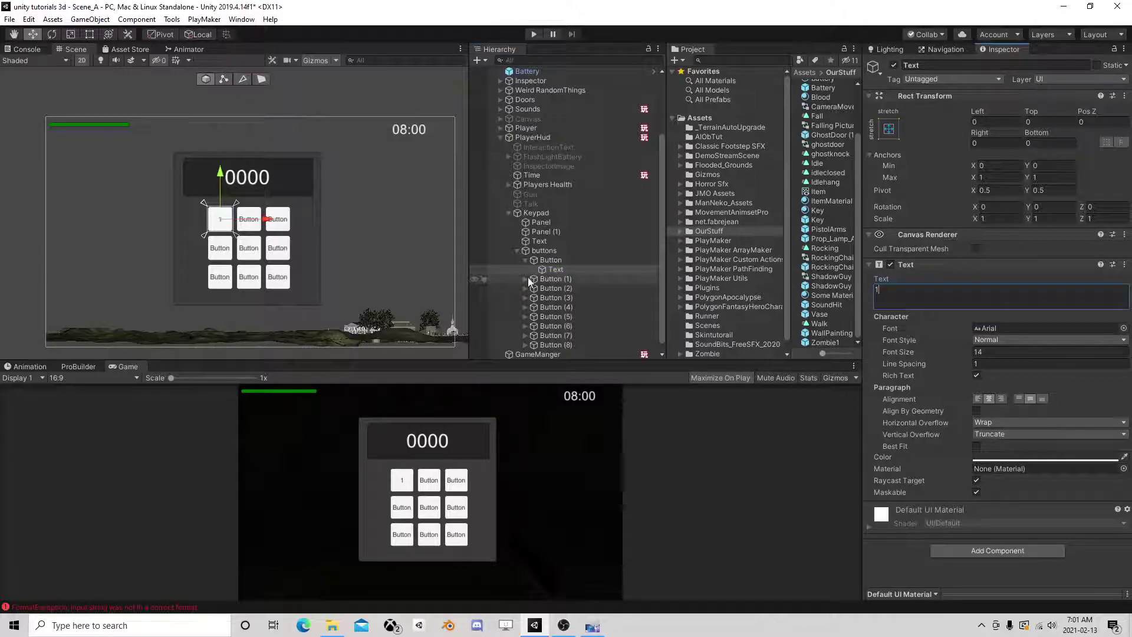
click(553, 288)
click(884, 292)
text(2)
Label Button (2)'s Text 3 and collapse the expanded buttons in the Hierarchy
click(525, 298)
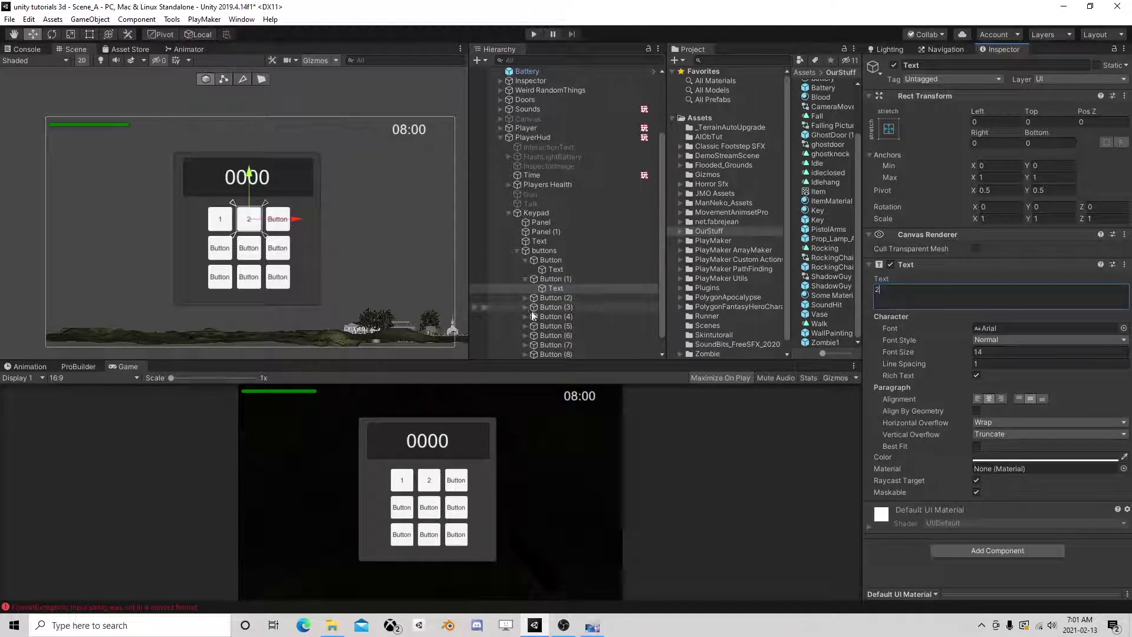
click(575, 307)
click(885, 292)
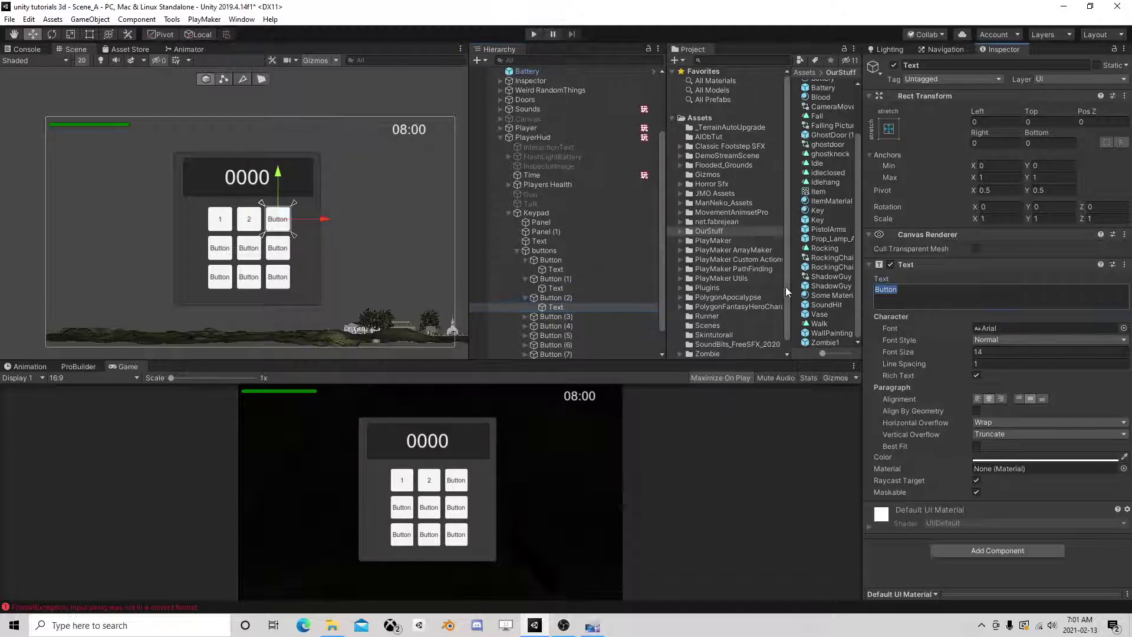
text(3)
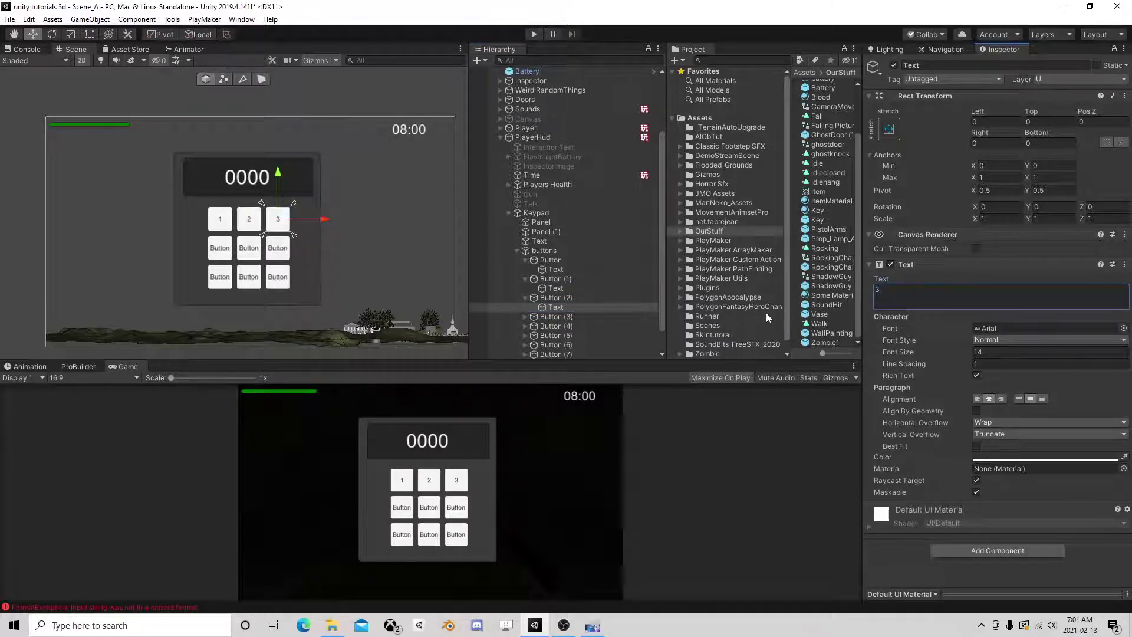
click(526, 257)
click(525, 260)
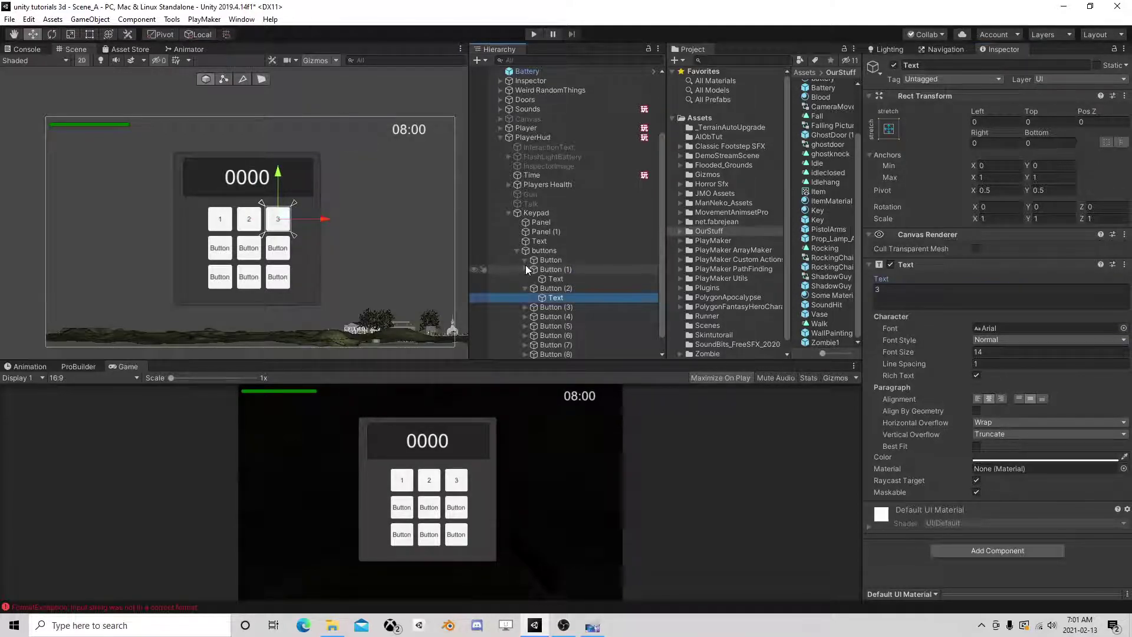
click(526, 270)
click(525, 279)
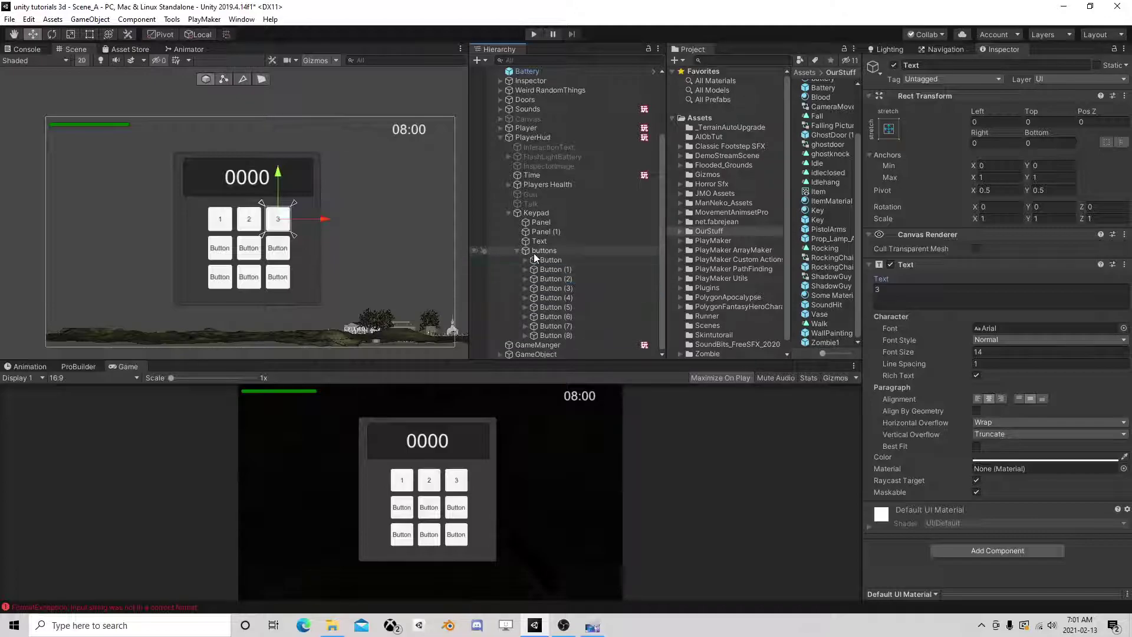
click(534, 213)
Add a PlayMakerFSM component to Keypad and open it in the PlayMaker editor
click(997, 240)
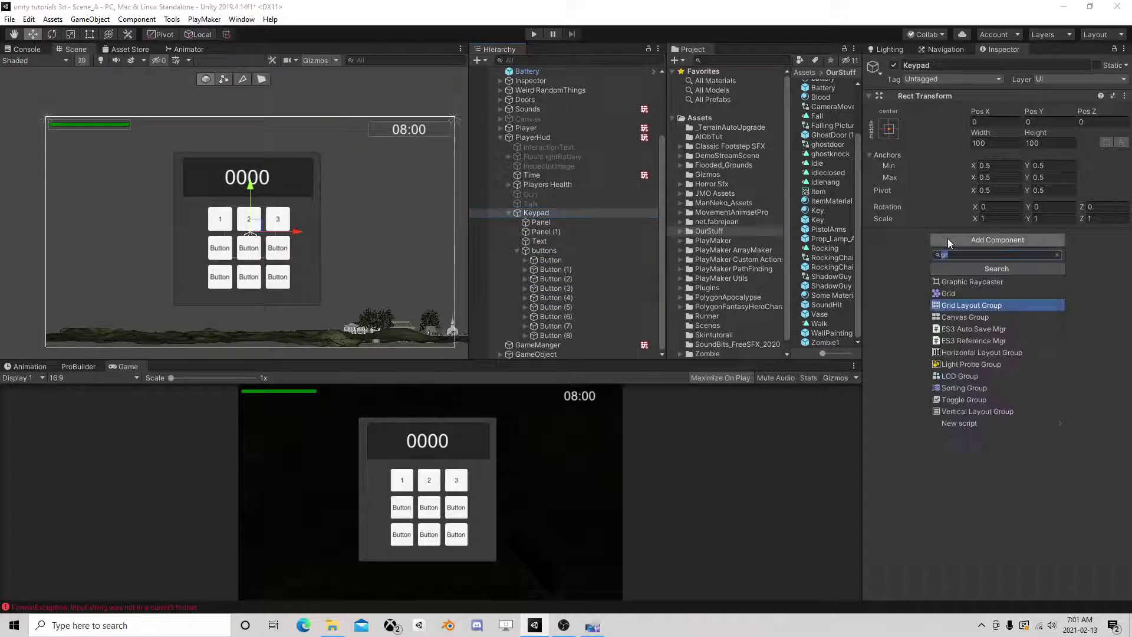
text(fs)
click(956, 292)
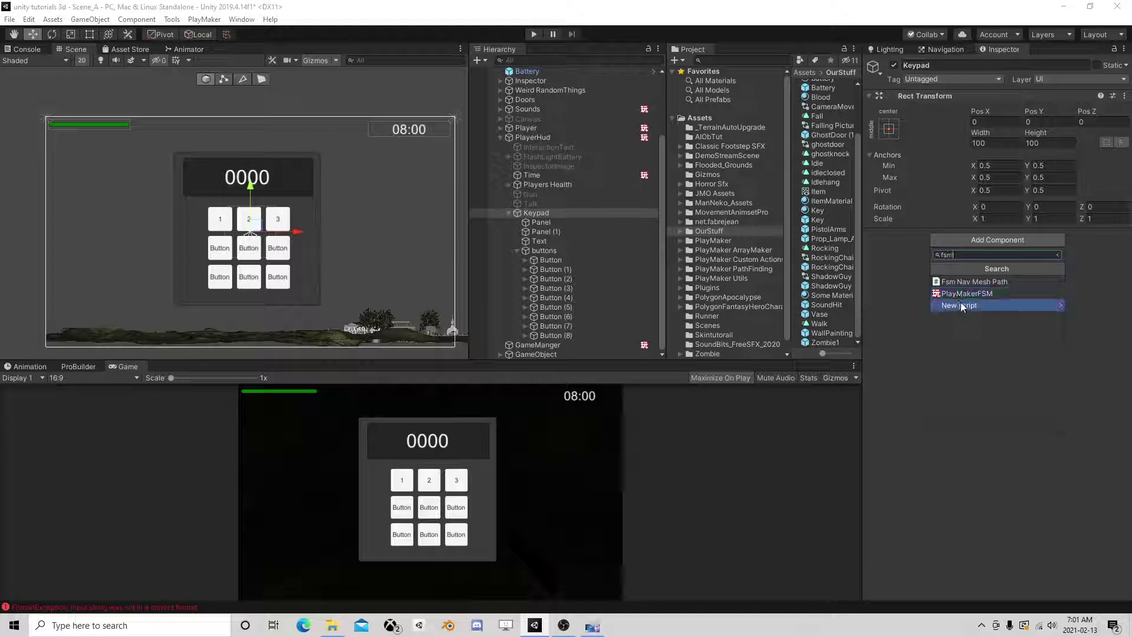
click(1114, 251)
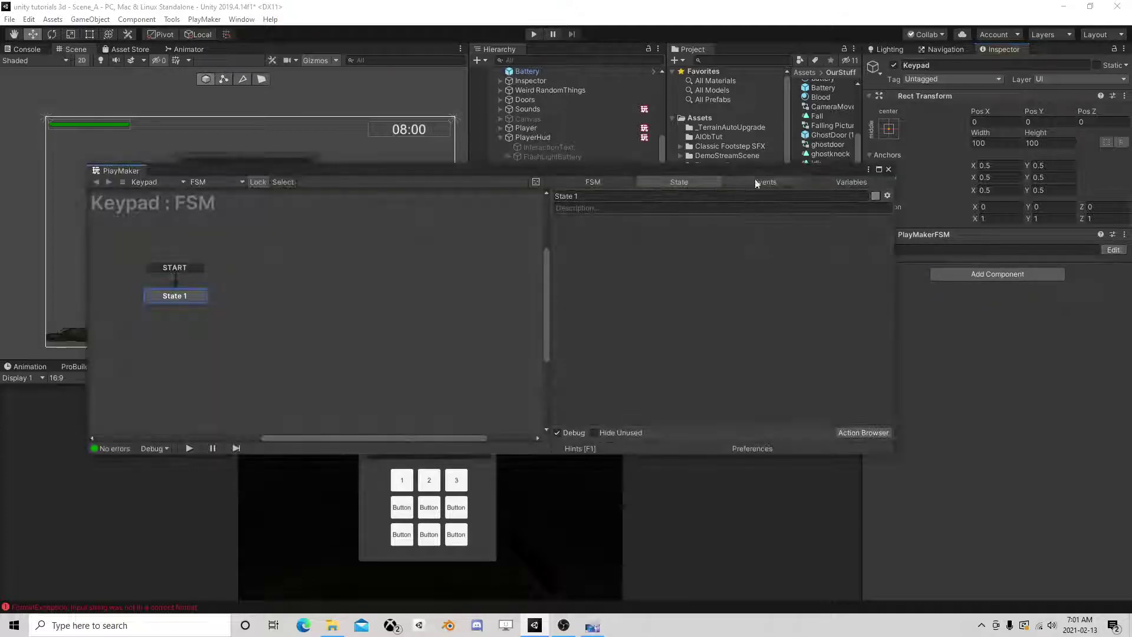
Add a UI Button Array action to State 1
click(858, 433)
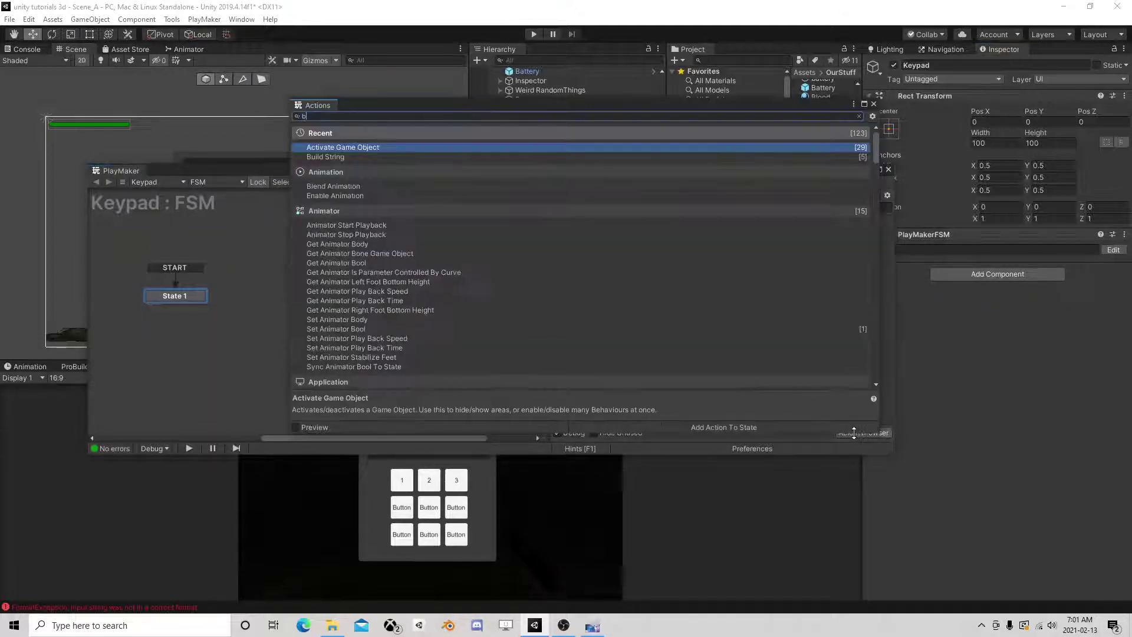
text(butt)
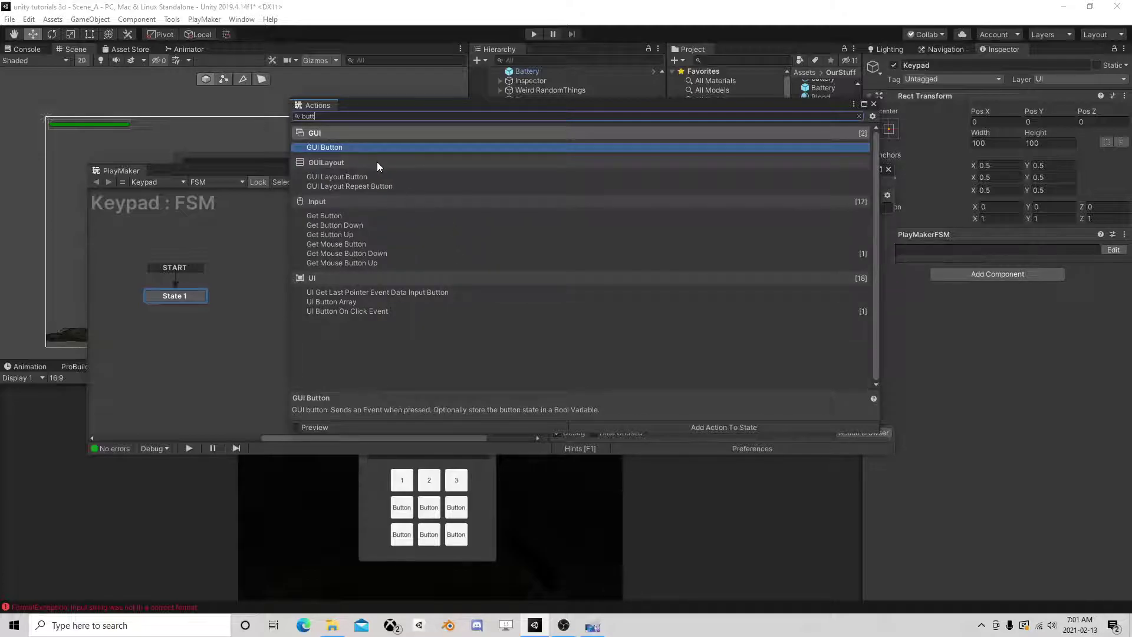
text(on arra)
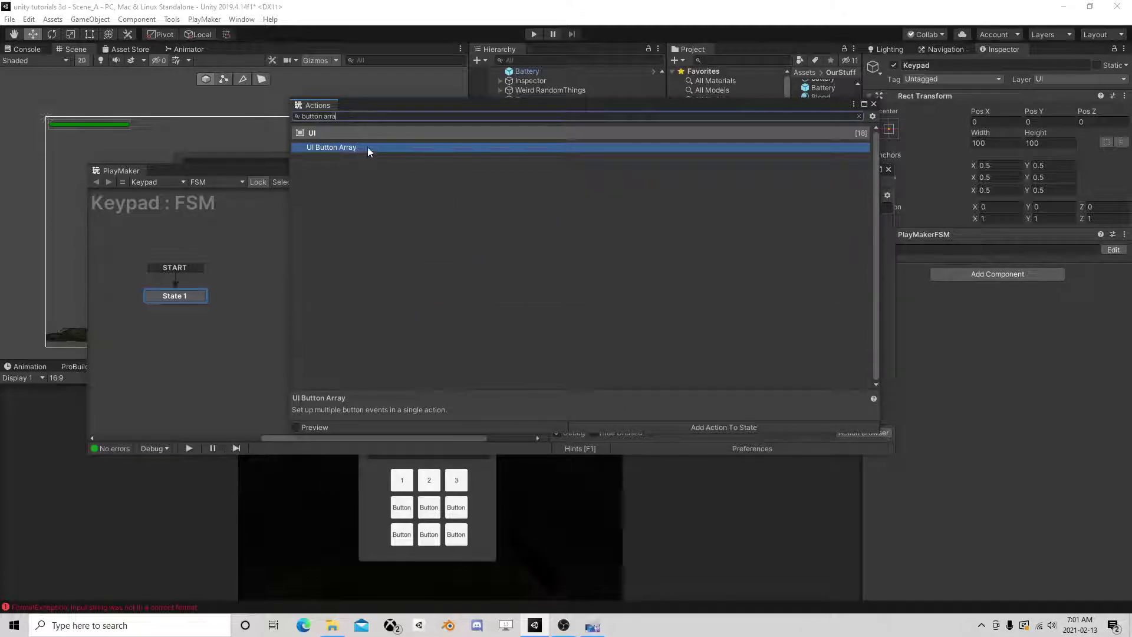
double_click(366, 148)
click(874, 105)
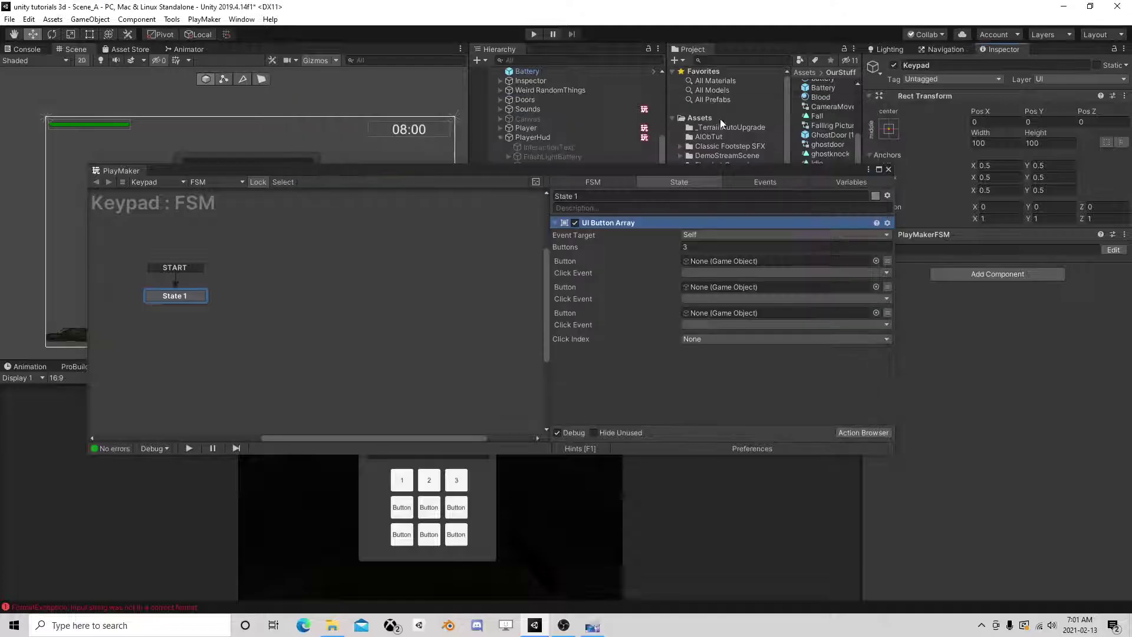
Assign Button to the first UI Button Array slot and set the button count to 10
drag(721, 171, 280, 84)
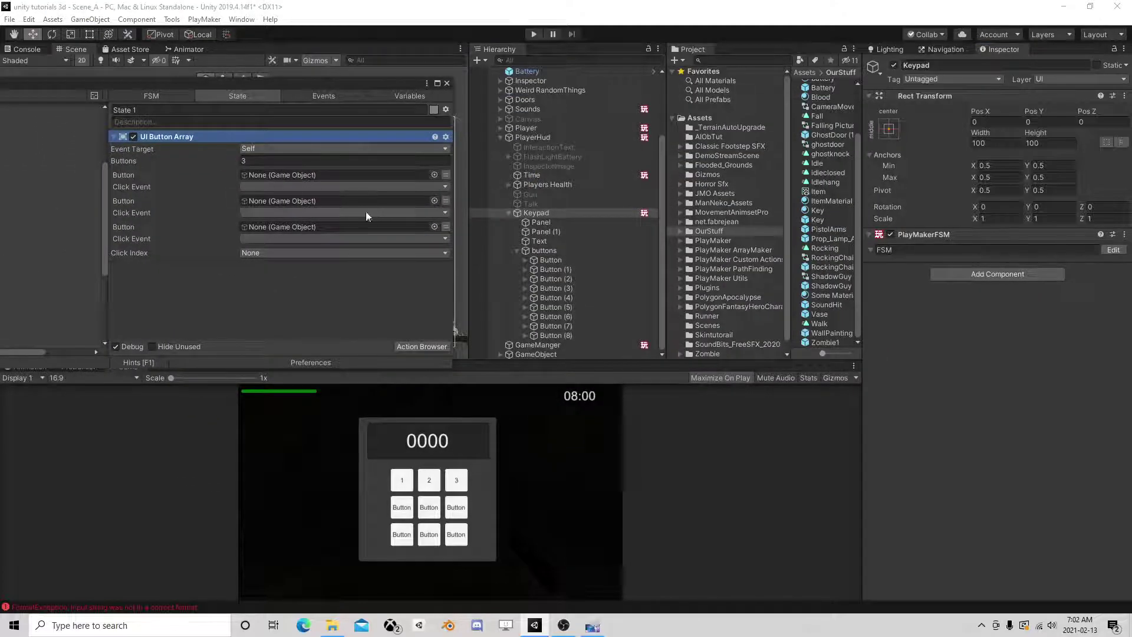
click(293, 159)
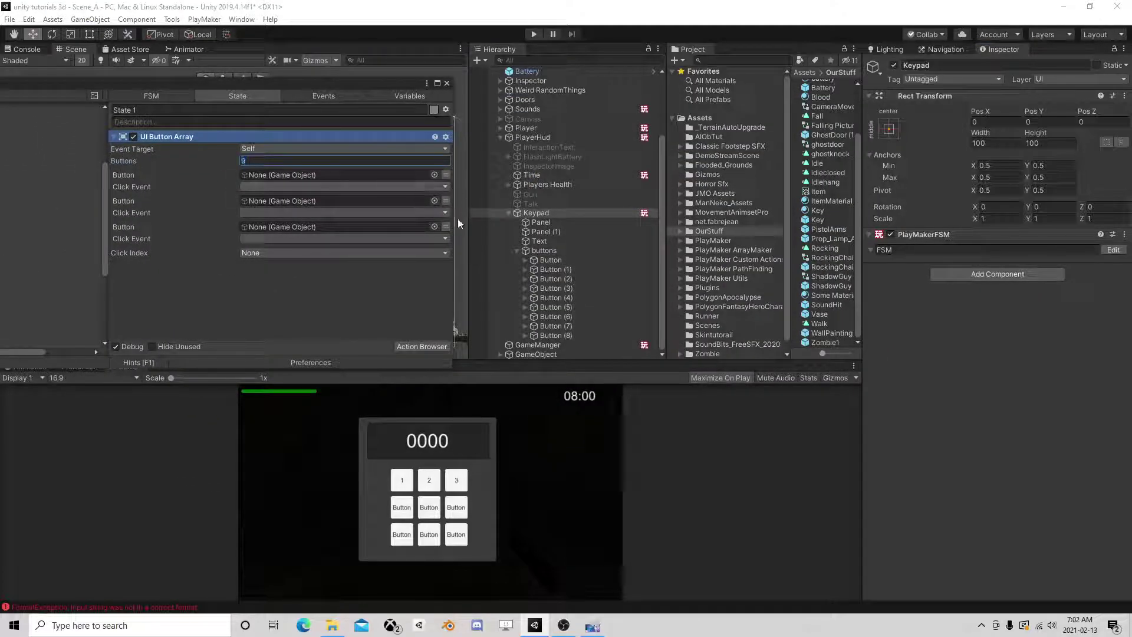
key(Return)
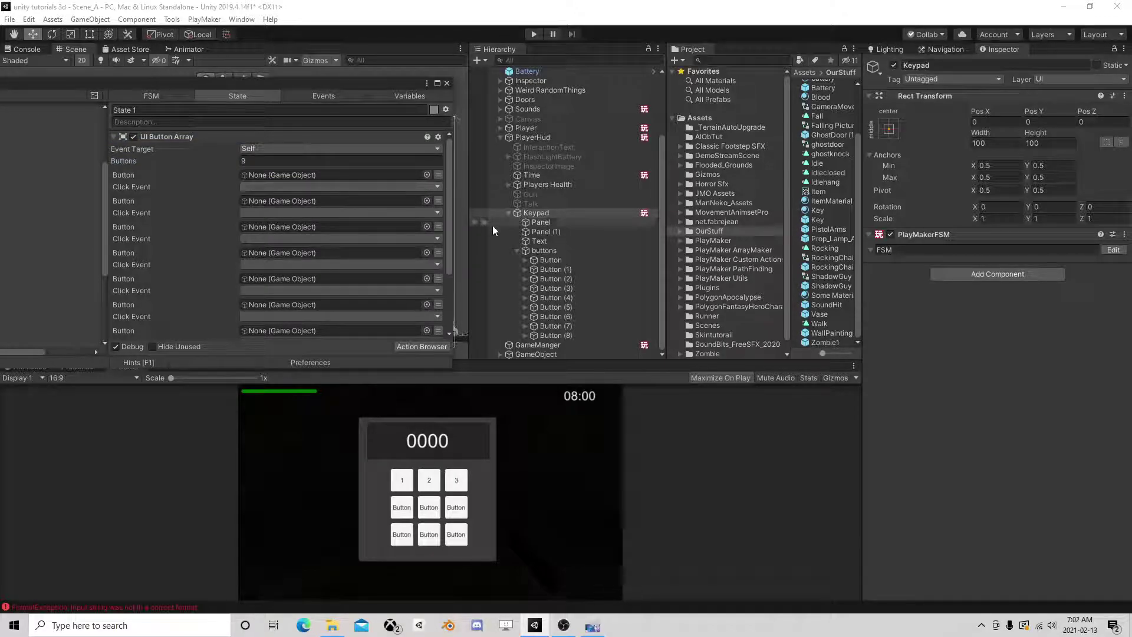
mouse_move(553, 263)
mouse_down()
mouse_move(310, 178)
mouse_move(313, 201)
mouse_up()
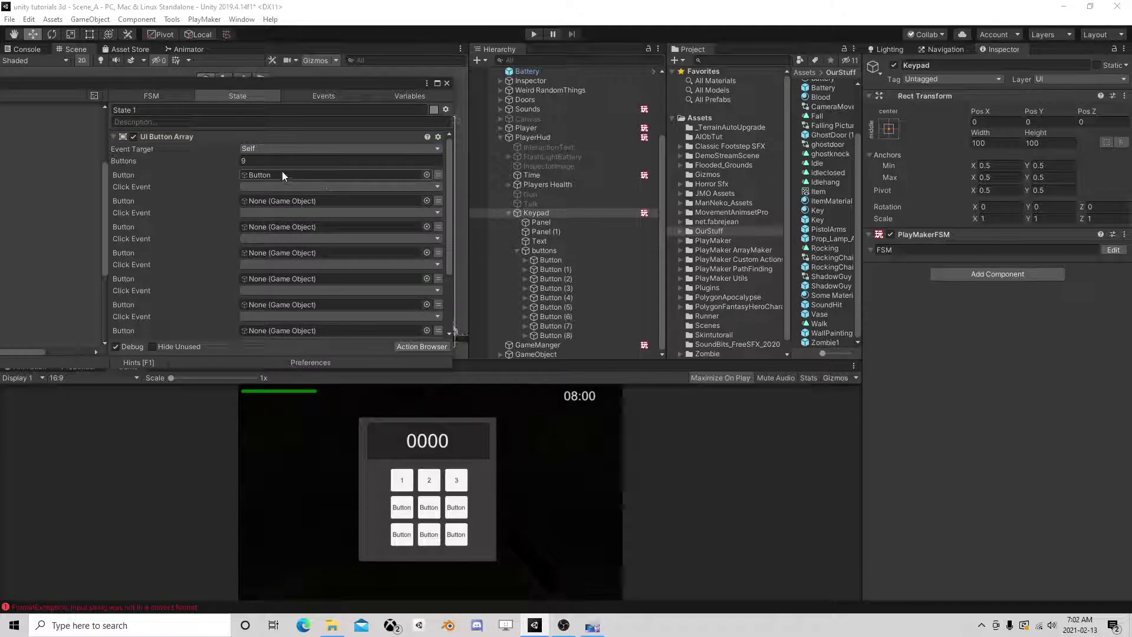
click(264, 162)
text(10)
Duplicate Button (8) into a Button (9), then delete that duplicate
click(563, 335)
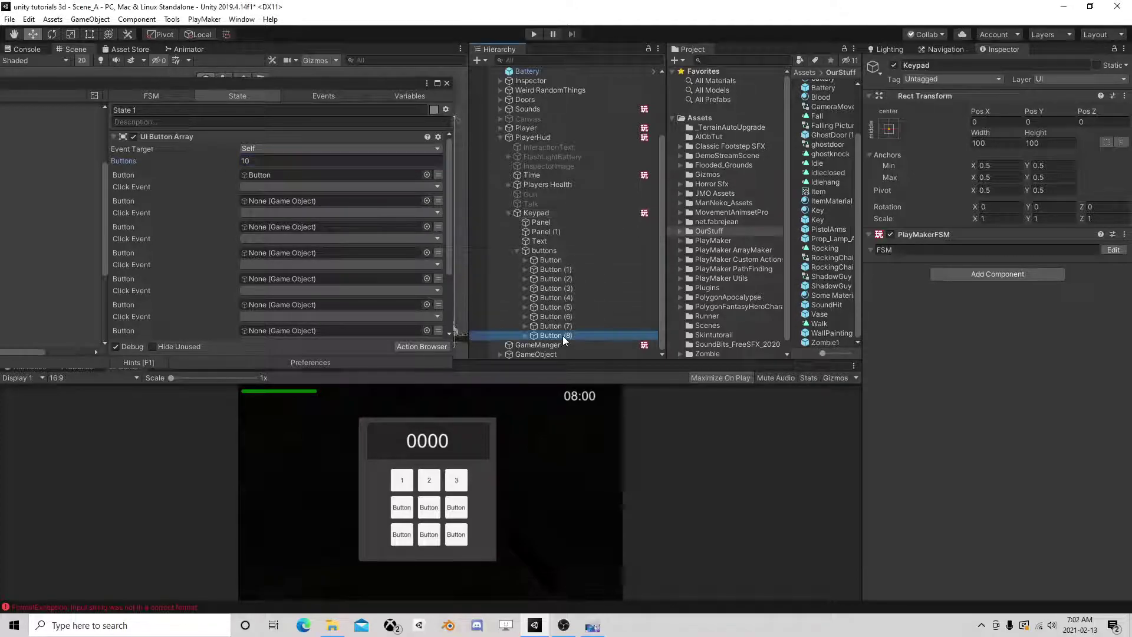
key(ctrl+d)
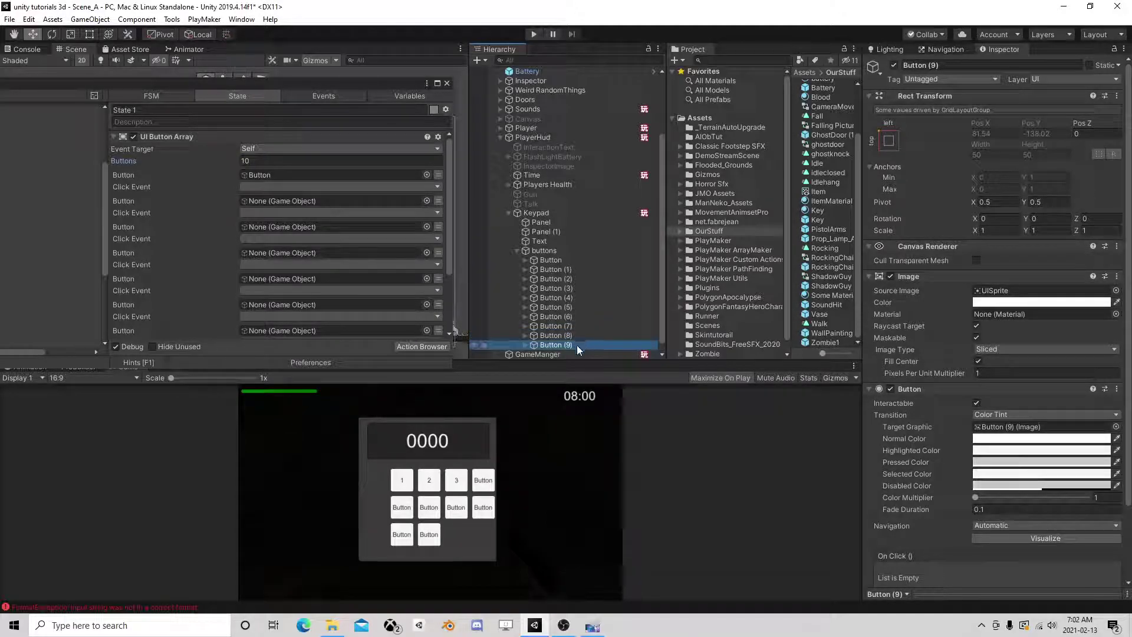
click(572, 345)
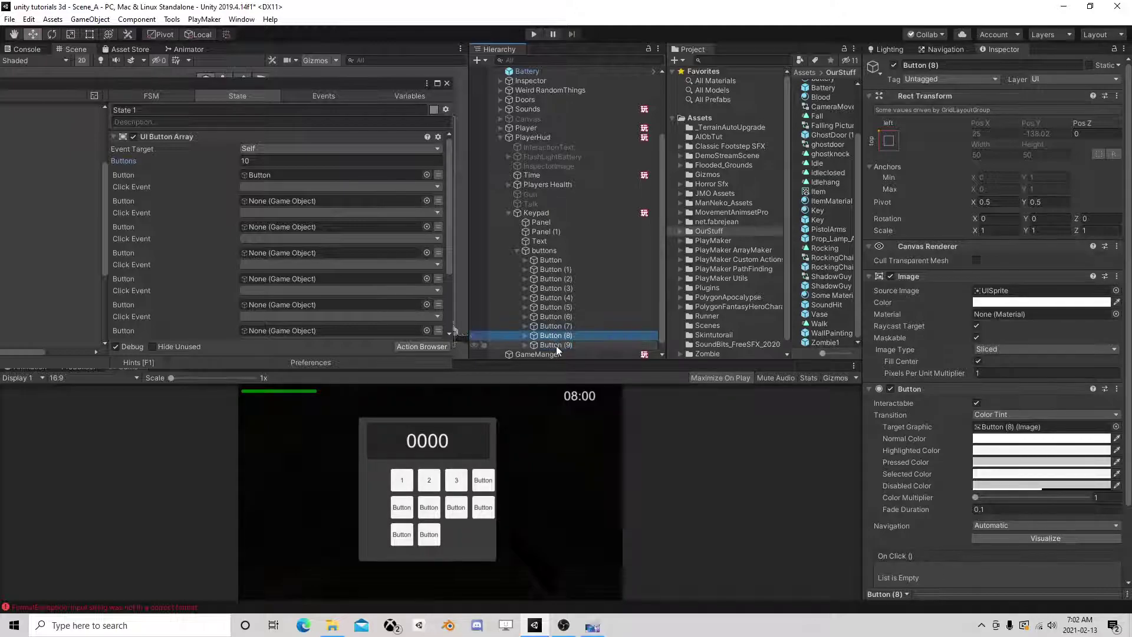
key(Delete)
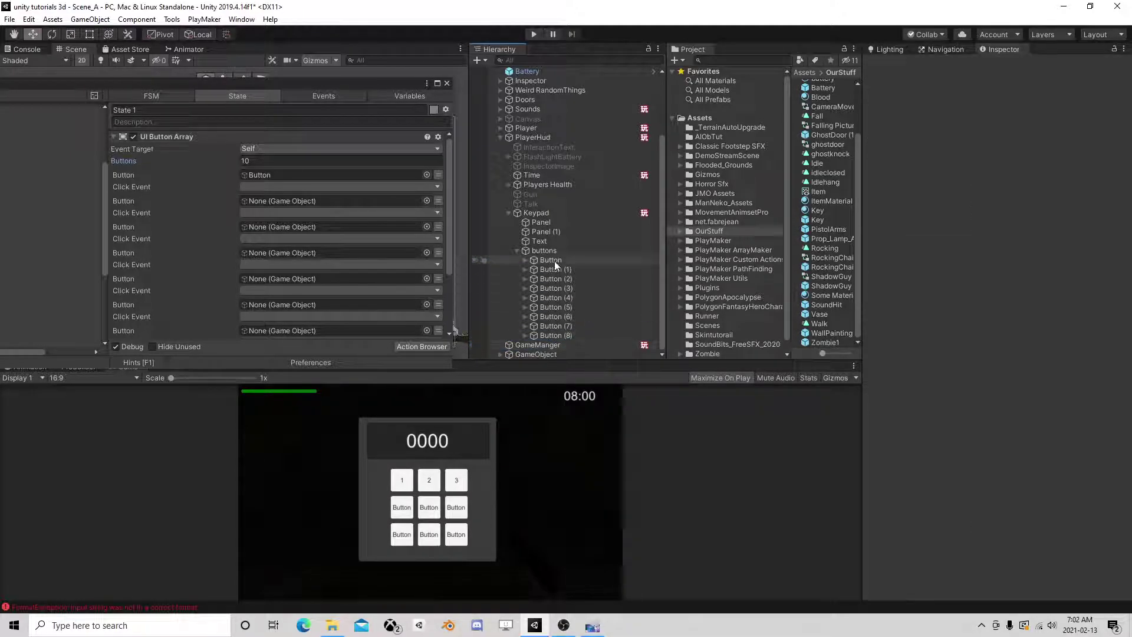
click(541, 215)
Create a new UI Button under Keypad and deactivate it
right_click(542, 217)
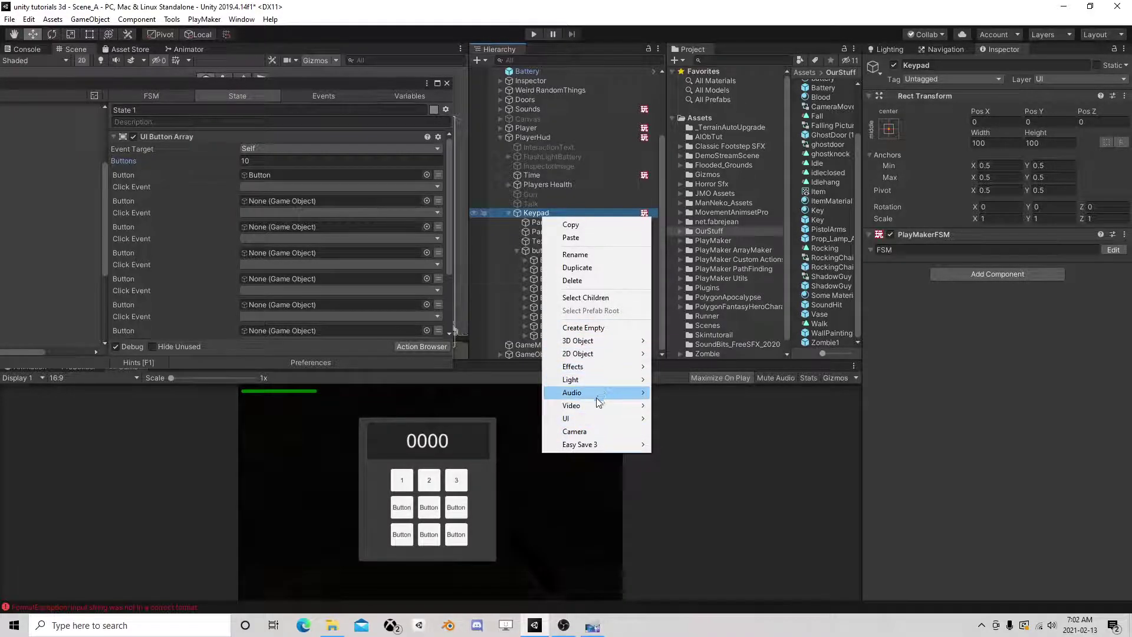
mouse_move(589, 421)
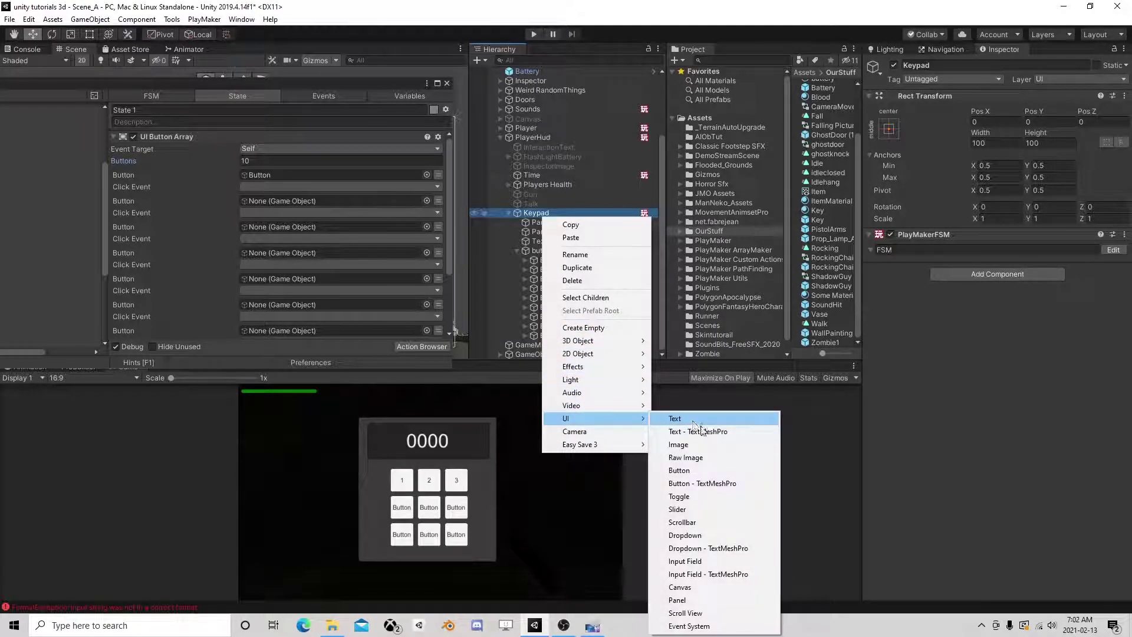
click(686, 475)
click(894, 66)
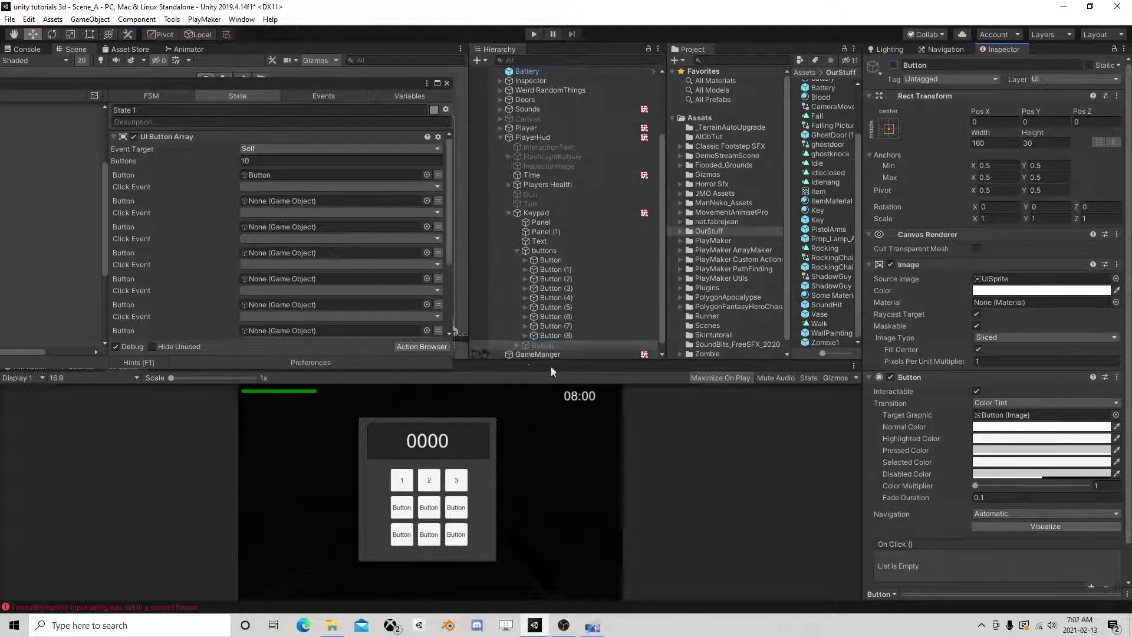
drag(548, 347, 265, 169)
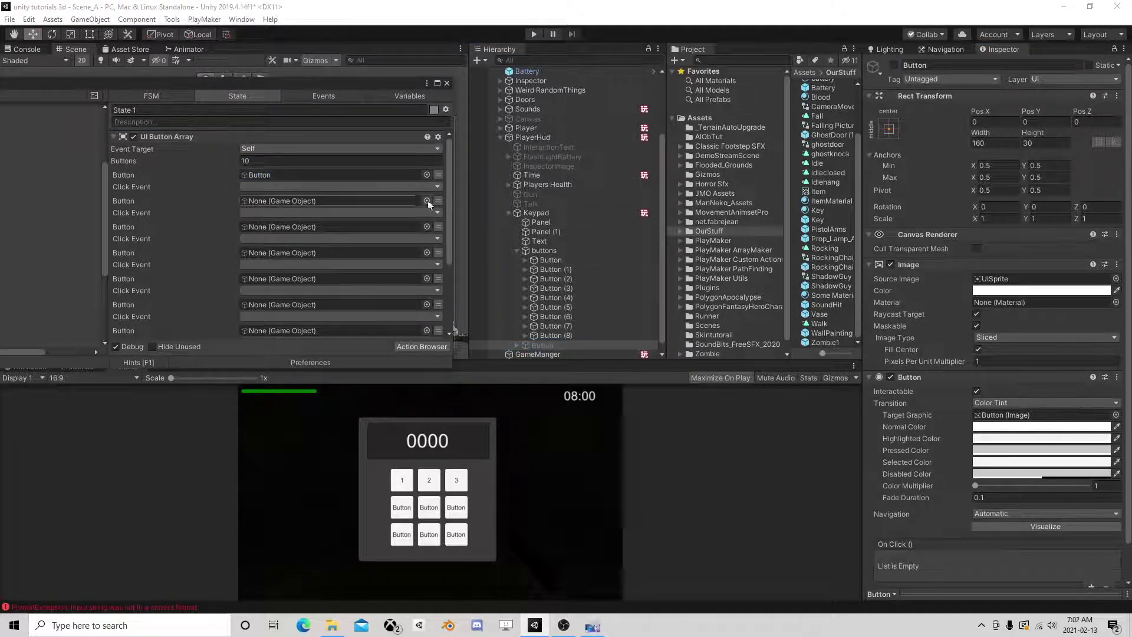
drag(312, 84, 329, 64)
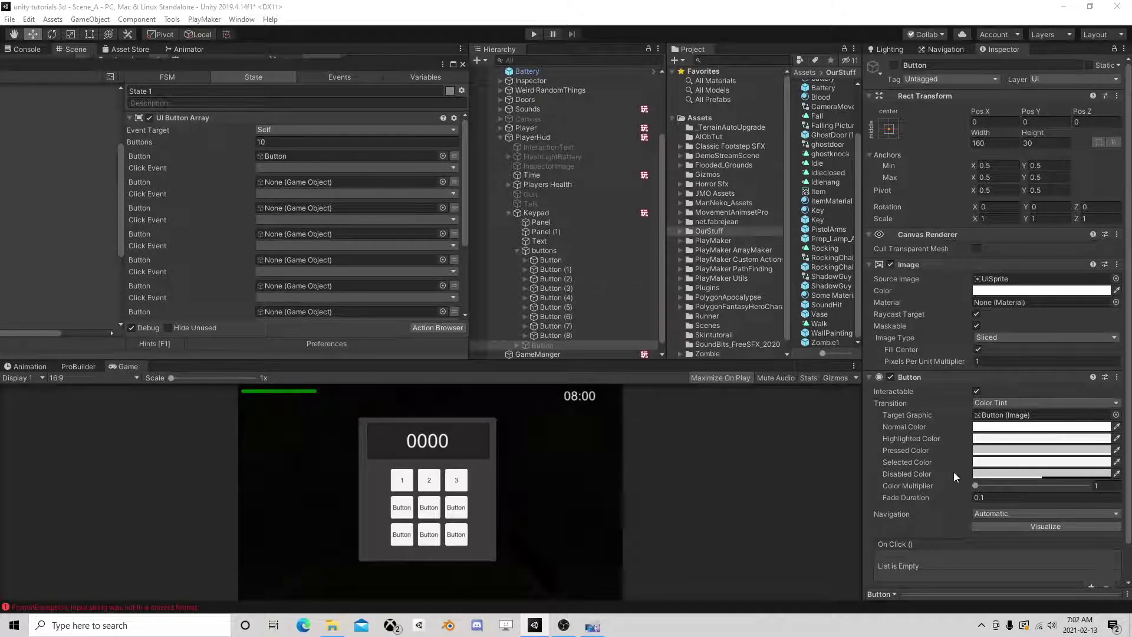
Turn off raycasting on the new button and fill the next slots with Button through Button (4)
click(976, 325)
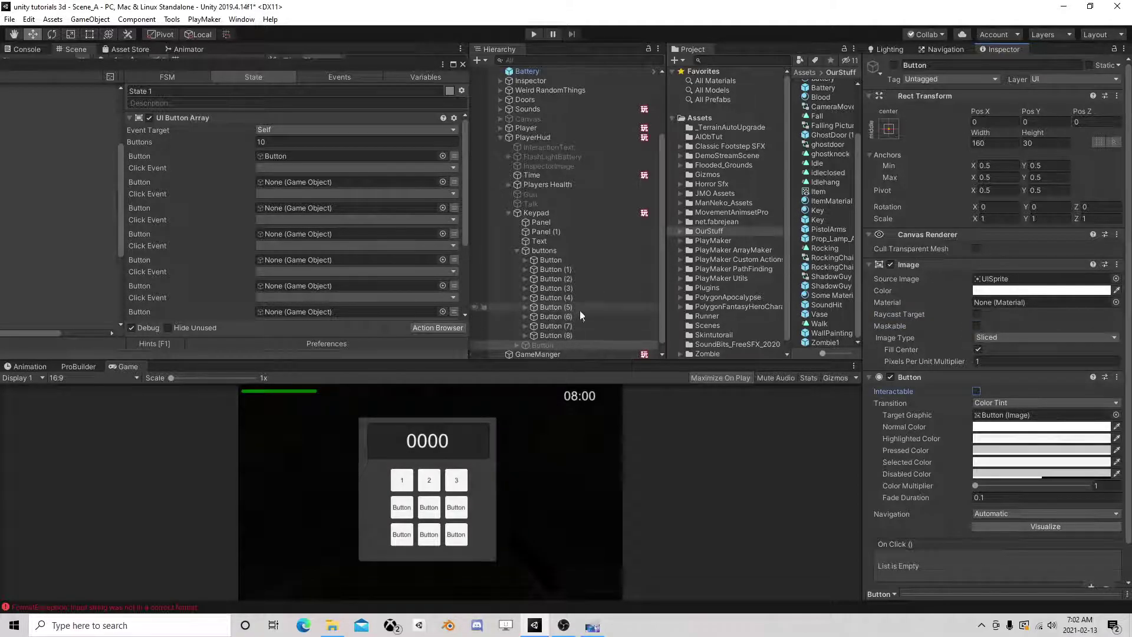
drag(550, 260, 303, 182)
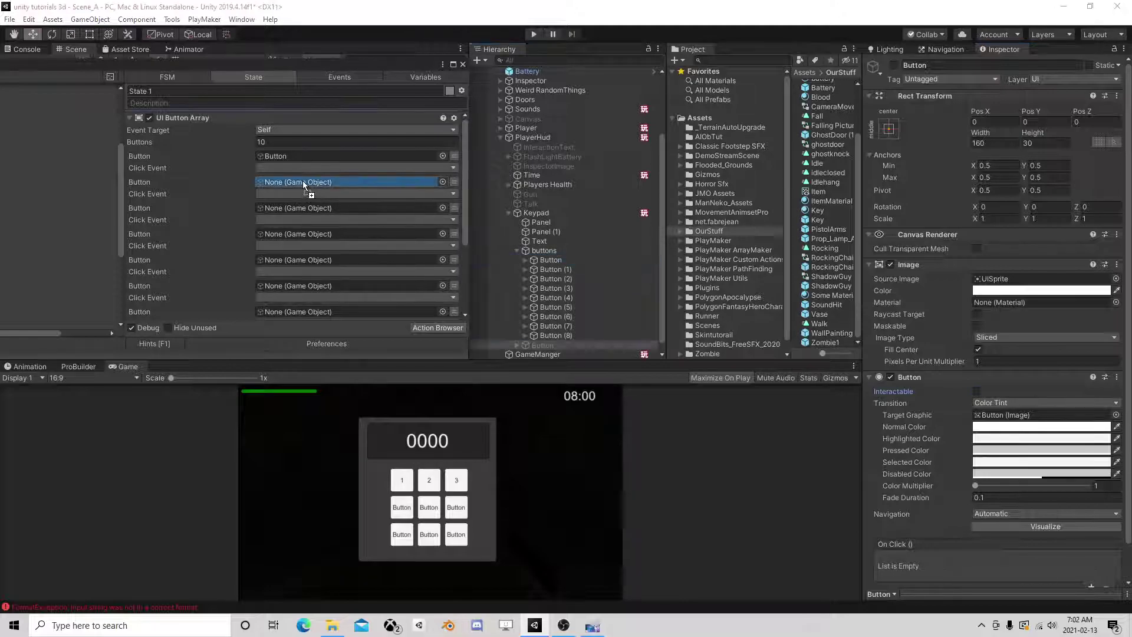
click(561, 271)
drag(565, 272, 324, 208)
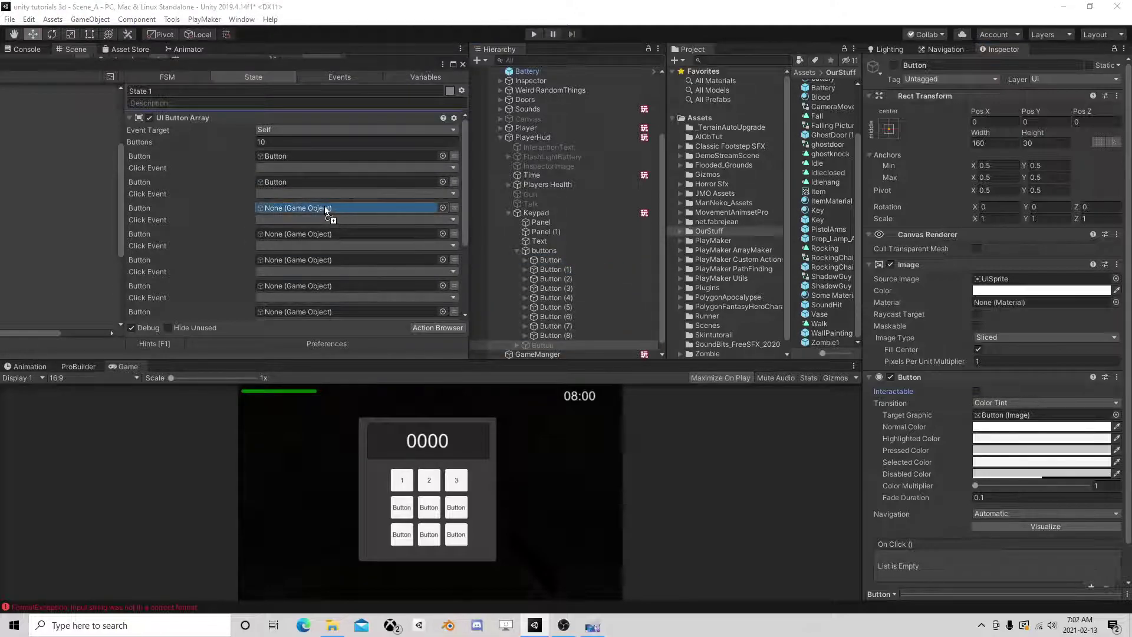
mouse_move(557, 277)
mouse_down()
mouse_move(334, 236)
mouse_move(323, 260)
mouse_up()
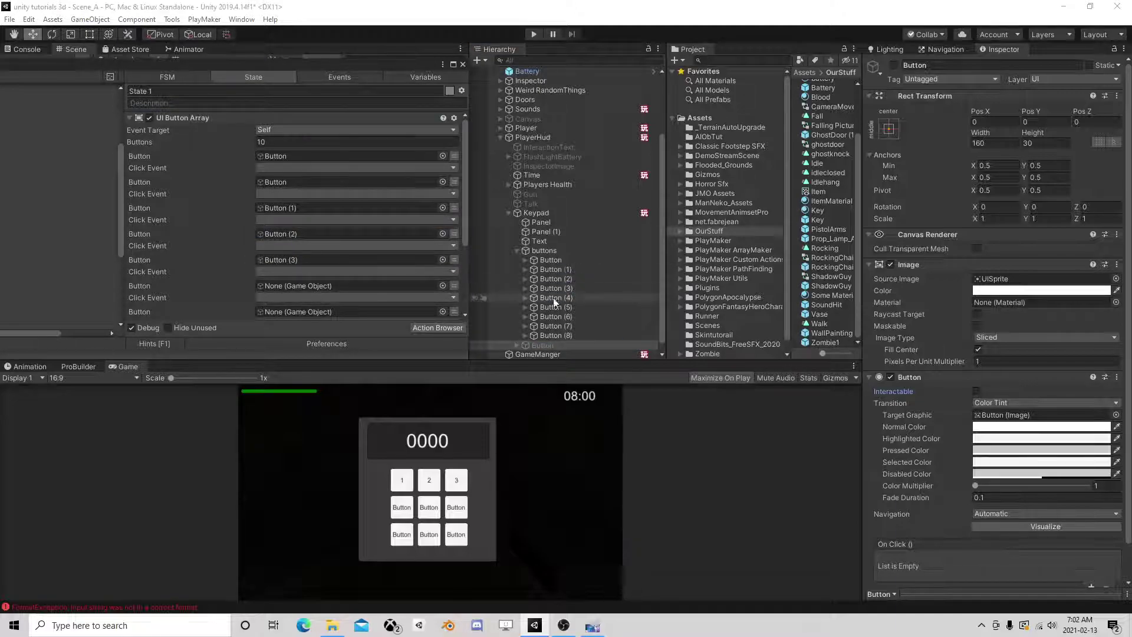
drag(553, 299, 321, 285)
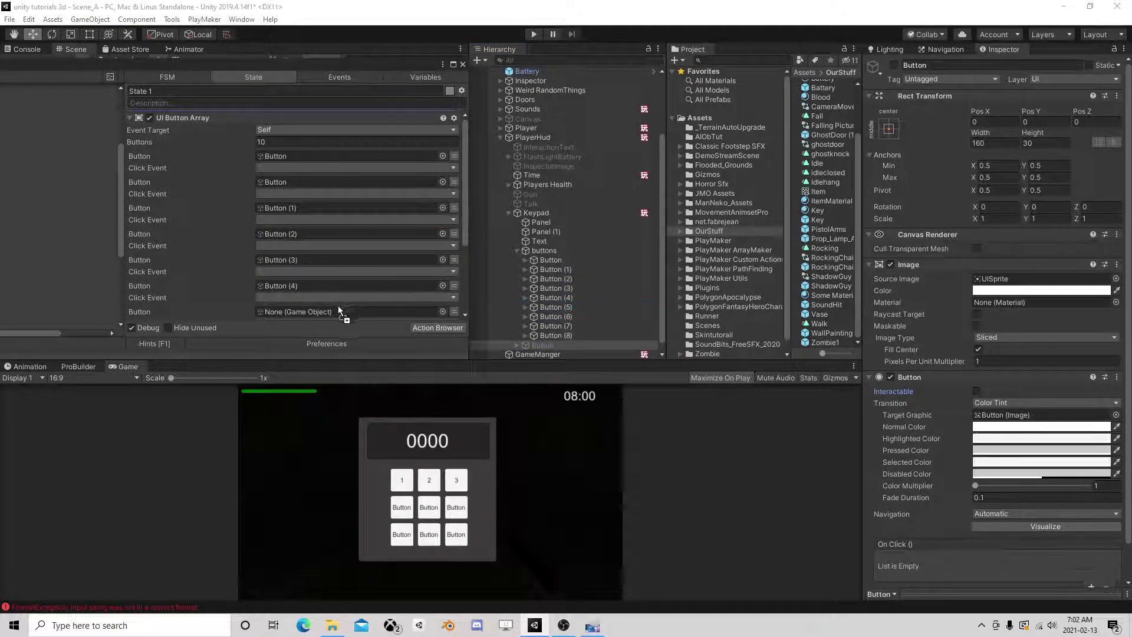
drag(552, 307, 334, 311)
Fill the last slots with Button (5) through Button (8) and float the FSM editor window
scroll(318, 206, down, 3)
scroll(320, 214, down, 1)
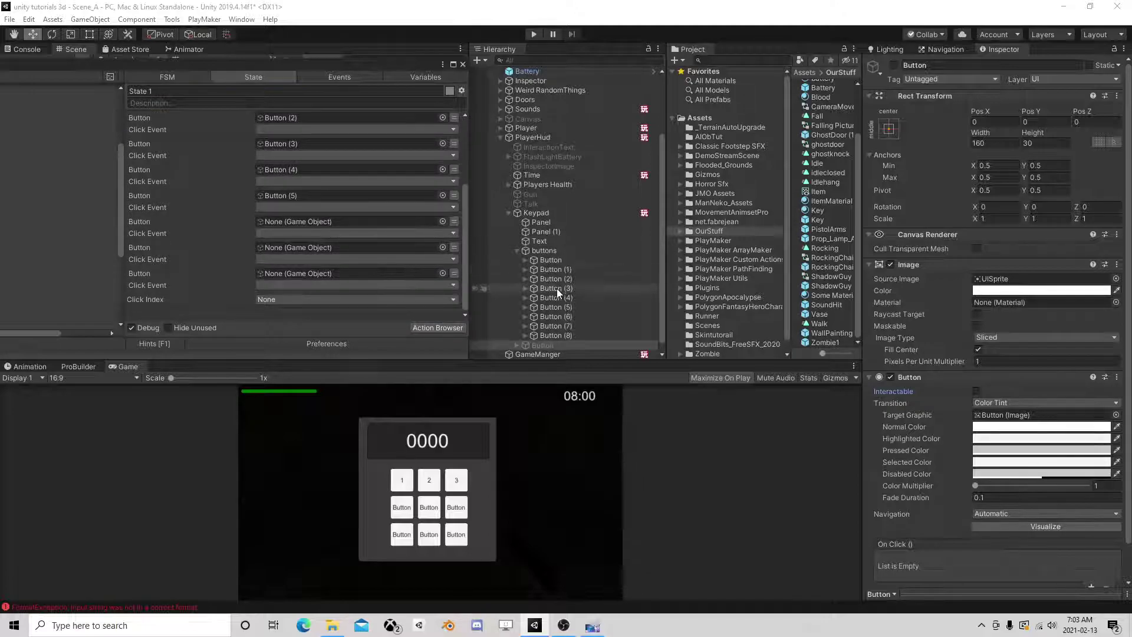
drag(555, 317, 307, 224)
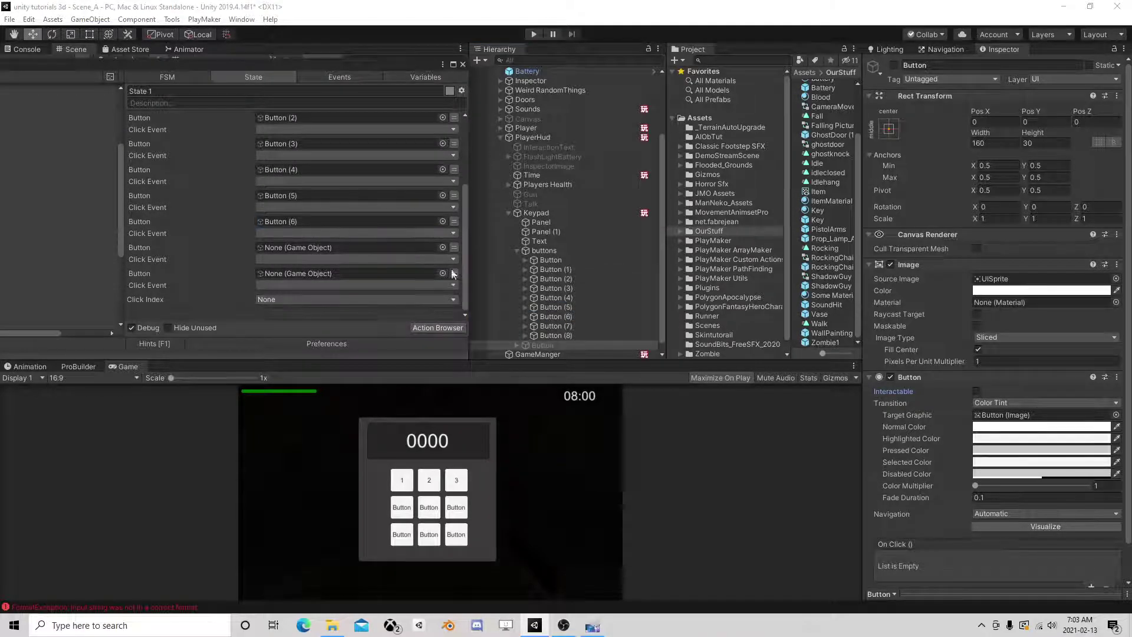
drag(559, 329, 354, 247)
drag(550, 335, 354, 274)
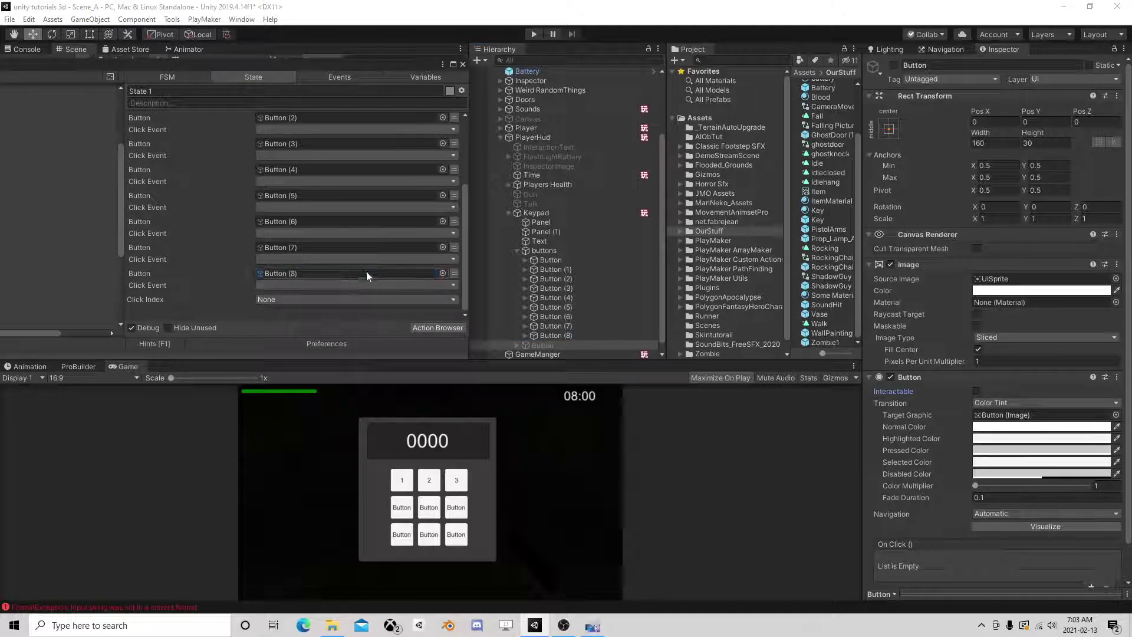
scroll(377, 259, up, 5)
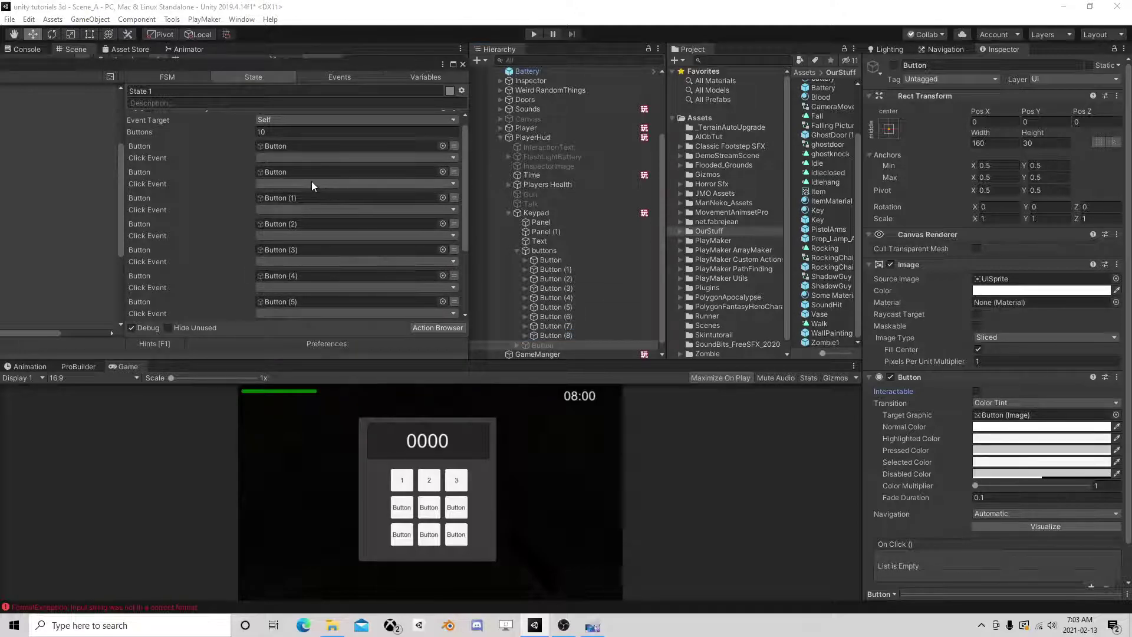
click(275, 172)
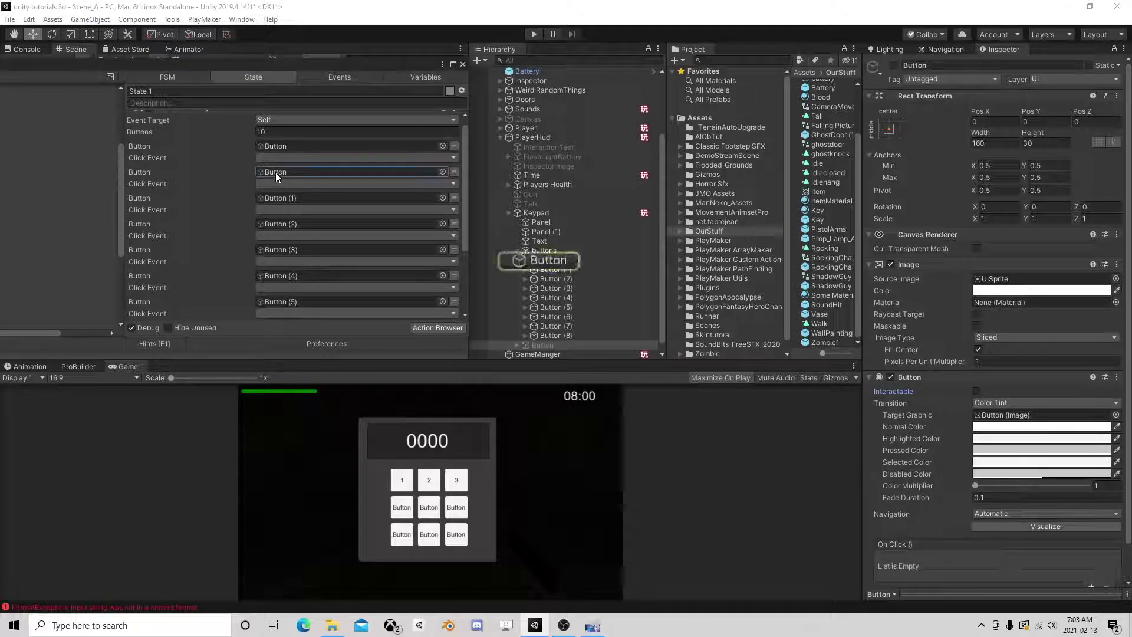
drag(319, 67, 489, 48)
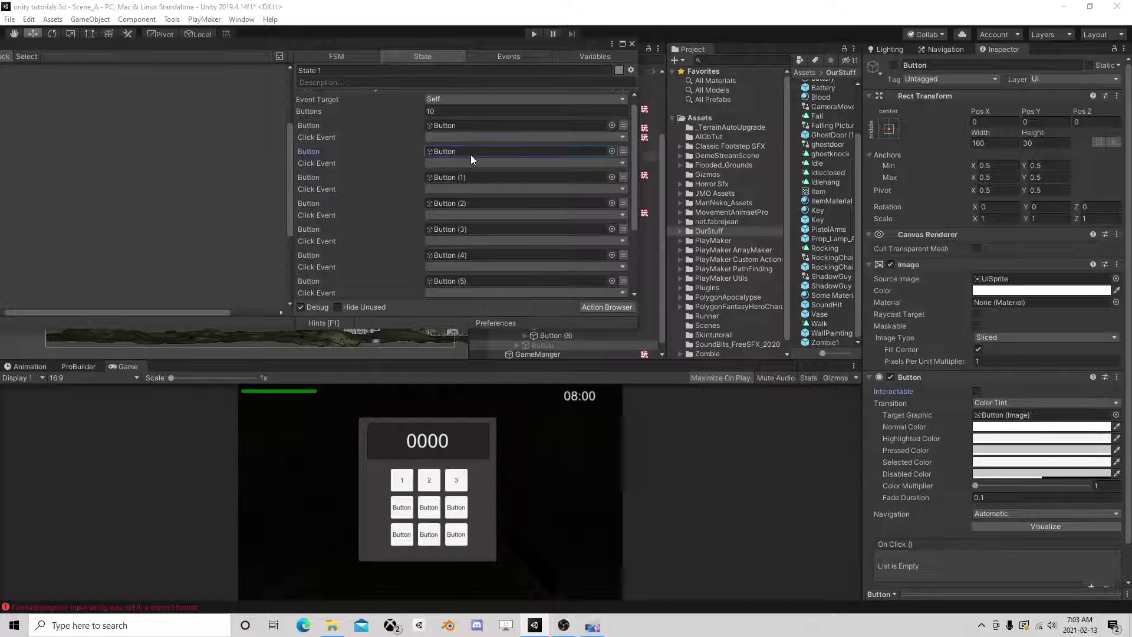
Create a send event and assign it to the first buttons' click events, up to Button (2)
click(472, 137)
click(470, 210)
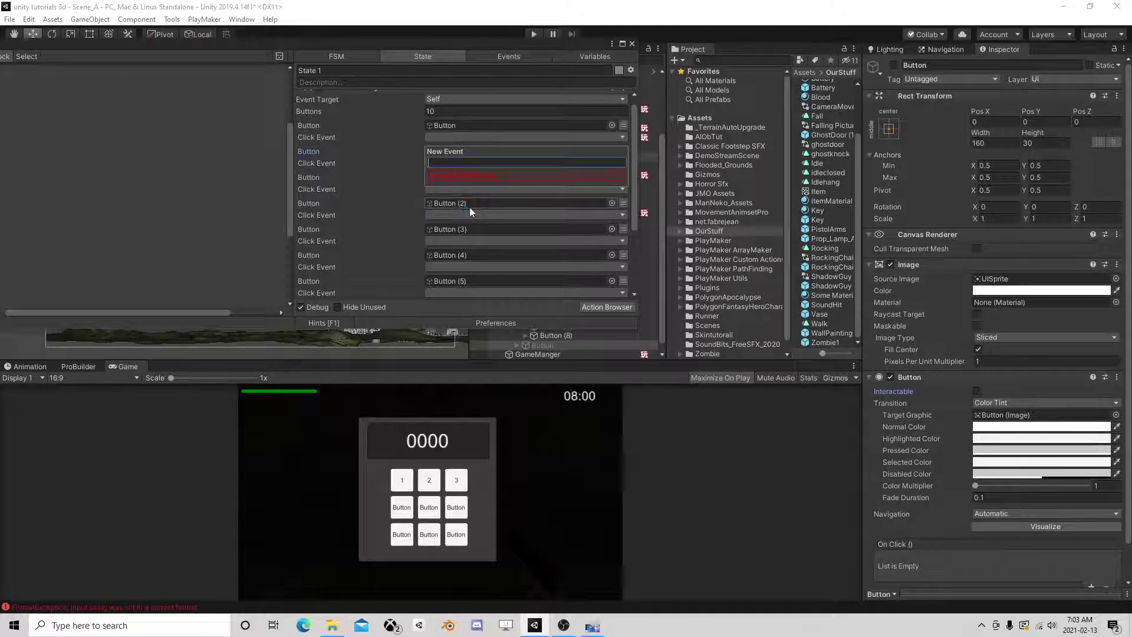
text(send)
key(Return)
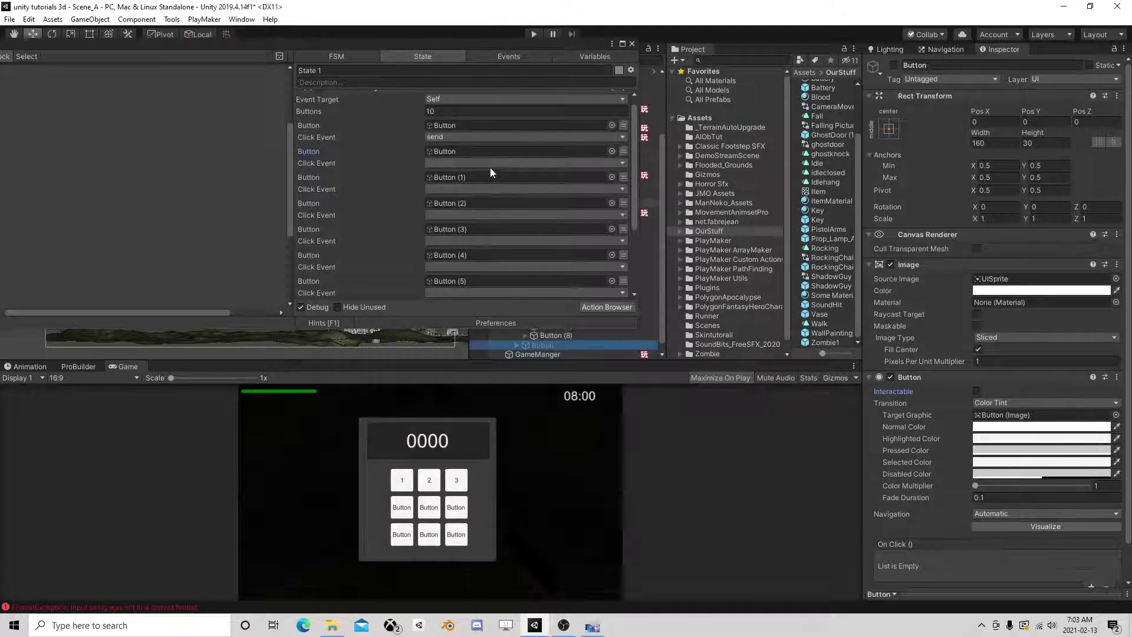
click(468, 165)
click(467, 189)
click(465, 189)
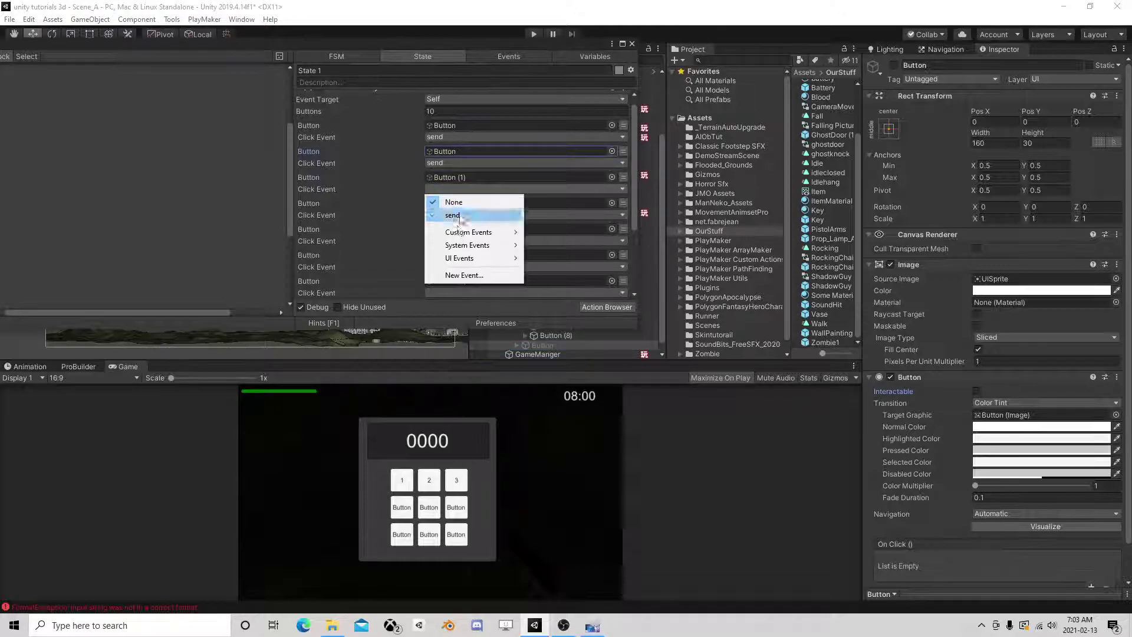
click(458, 210)
click(458, 215)
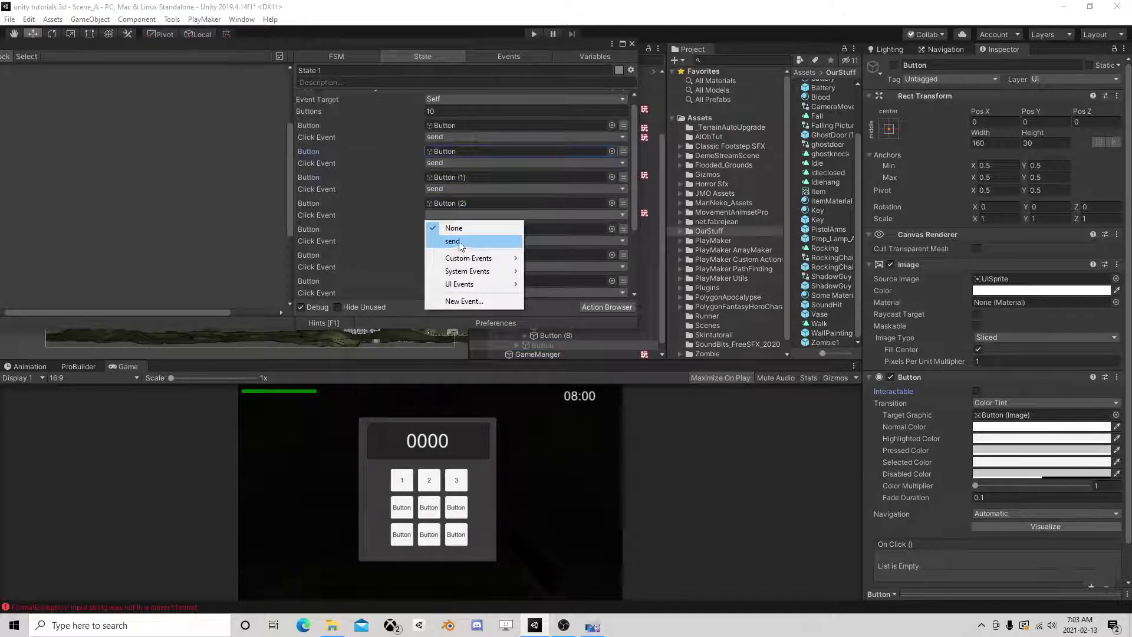
click(467, 239)
Assign the send event to the click events of Button (3) through Button (8)
click(467, 241)
click(472, 273)
click(470, 267)
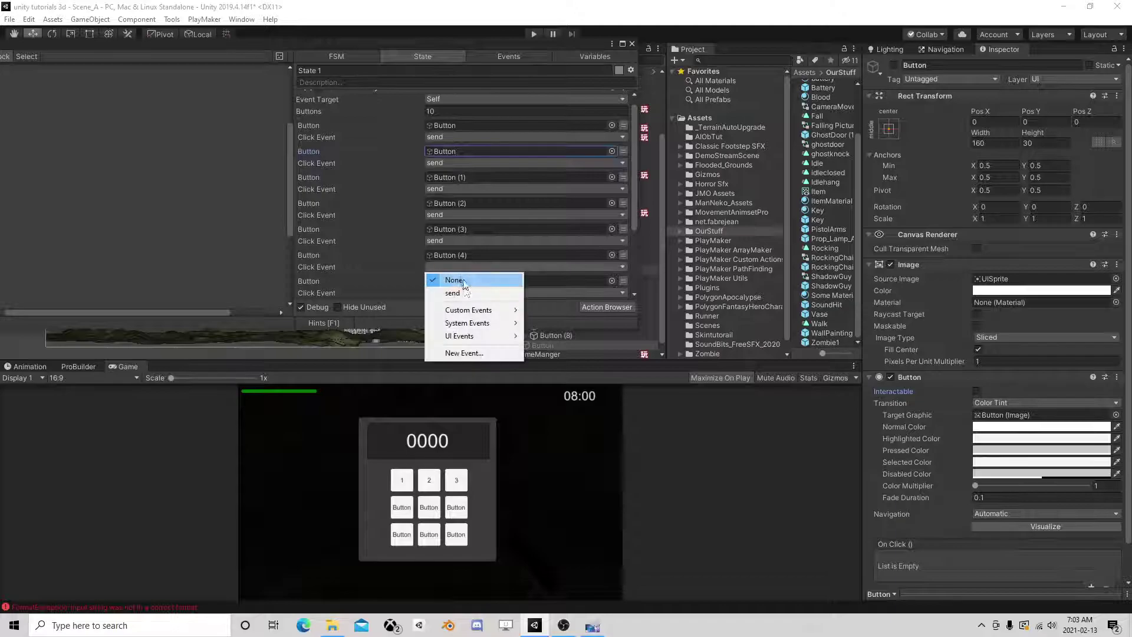
click(464, 292)
click(465, 293)
click(471, 319)
scroll(516, 257, down, 3)
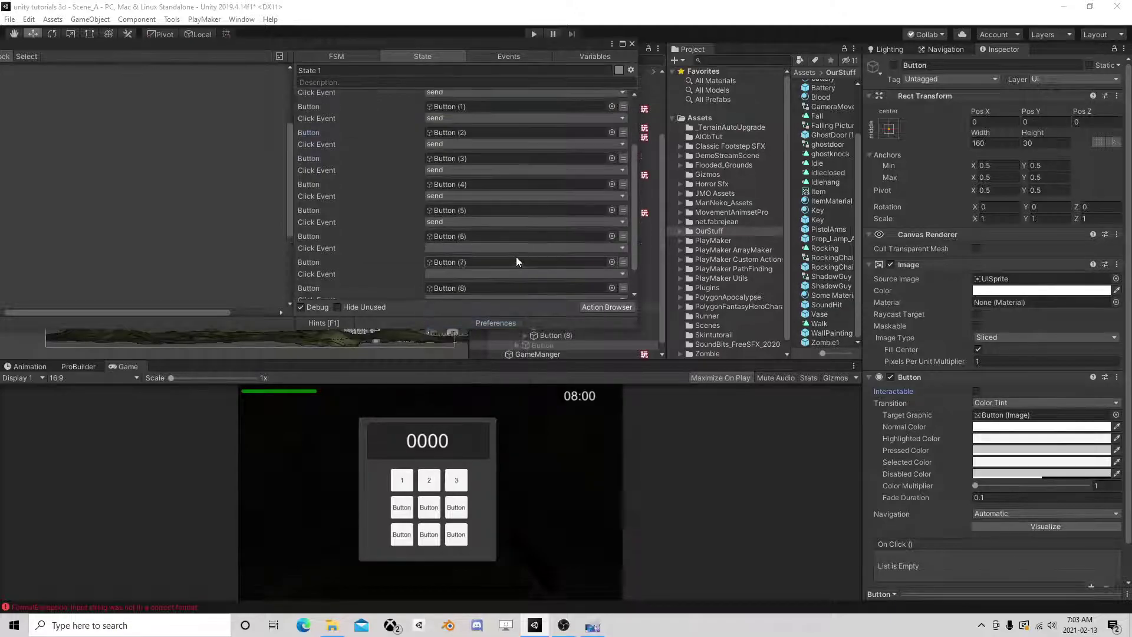
click(489, 276)
click(479, 269)
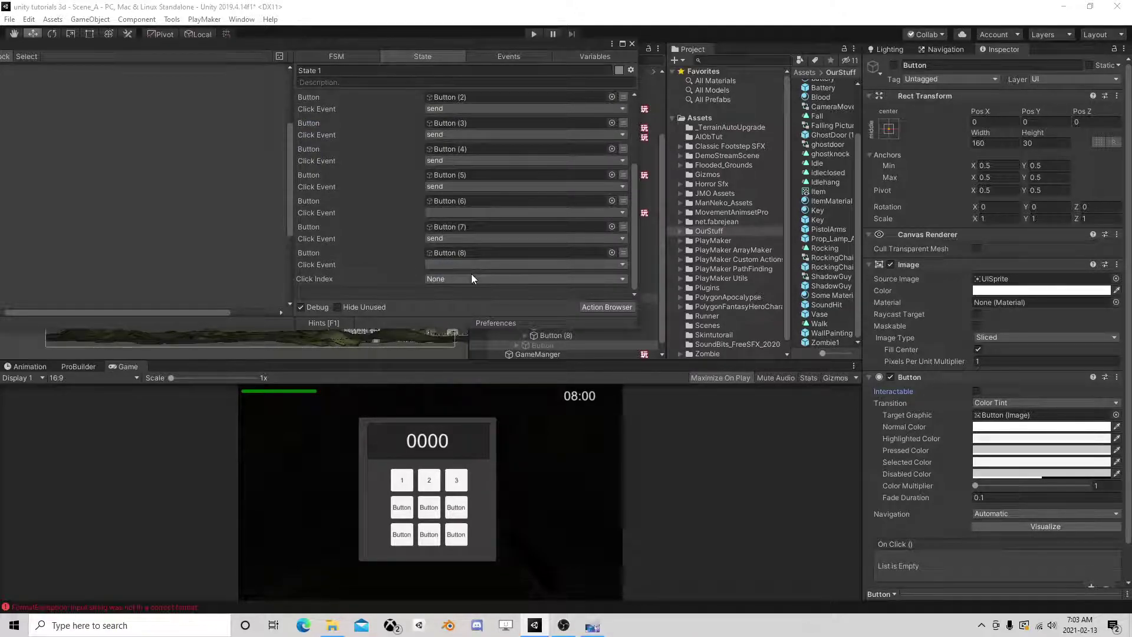
click(479, 273)
click(469, 290)
Store the Click Index in a new variable named ButtonPressed
click(450, 281)
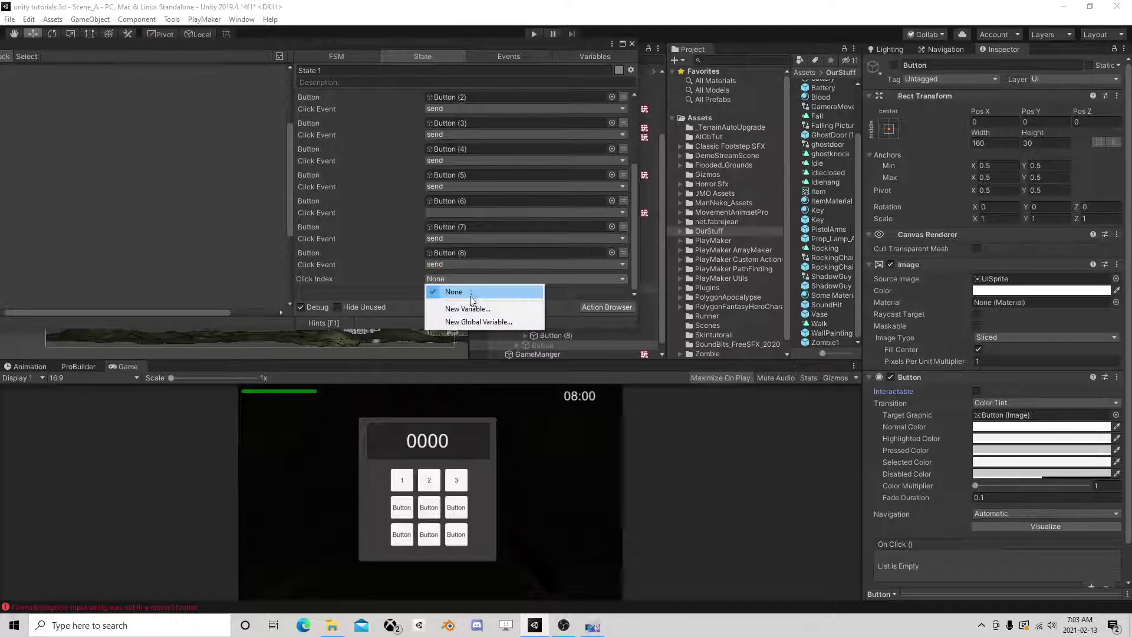
click(472, 305)
text(But)
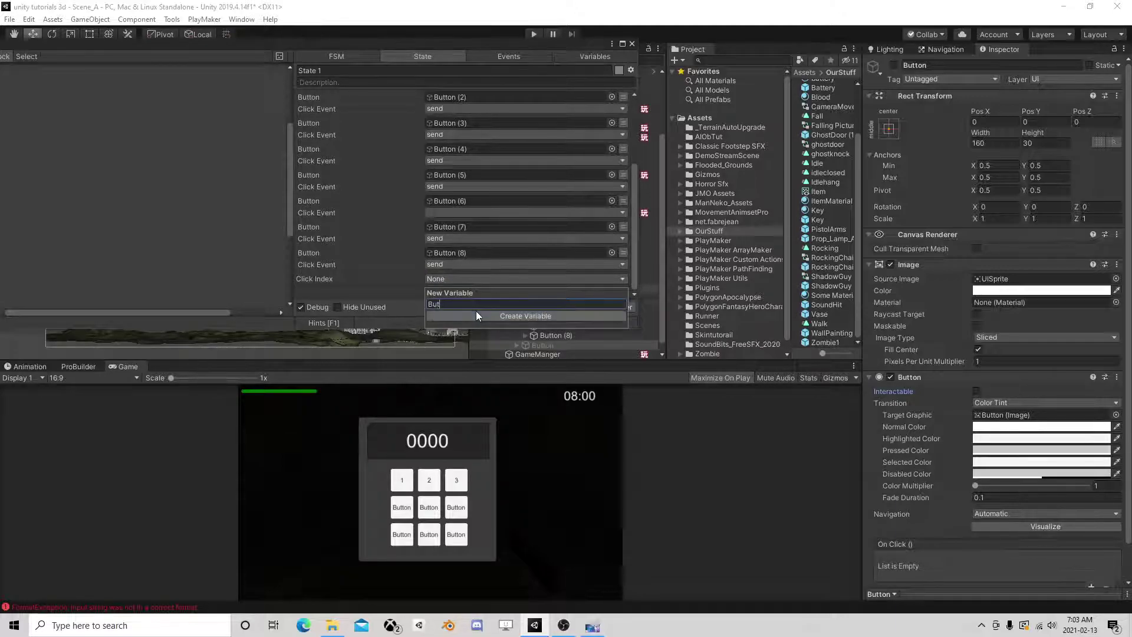
text(tonPressed)
click(477, 315)
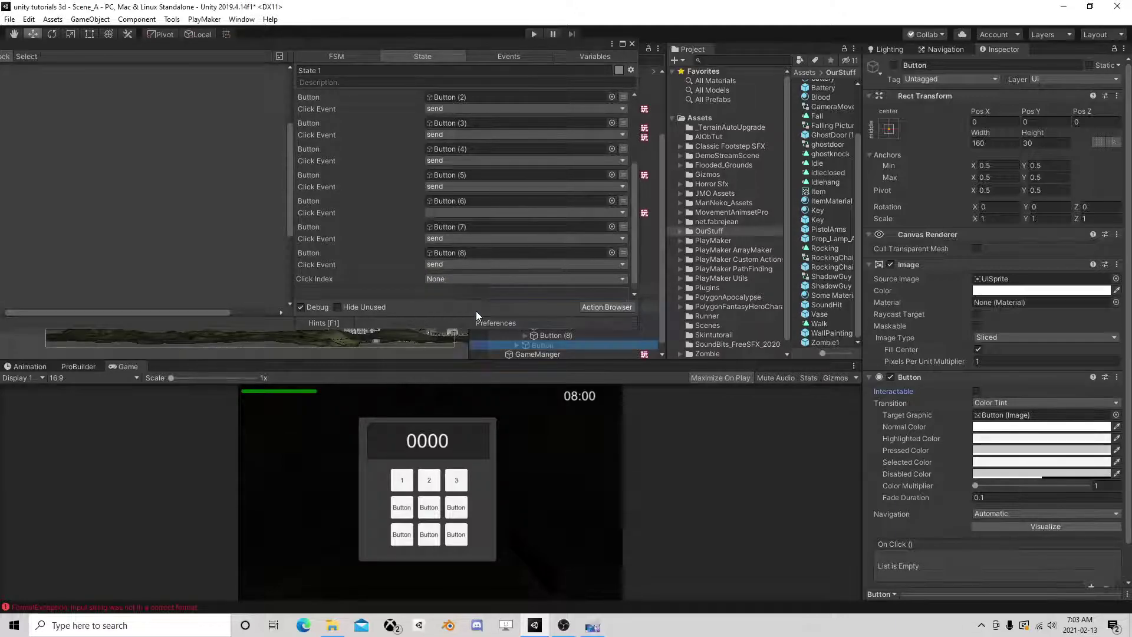
scroll(445, 254, down, 1)
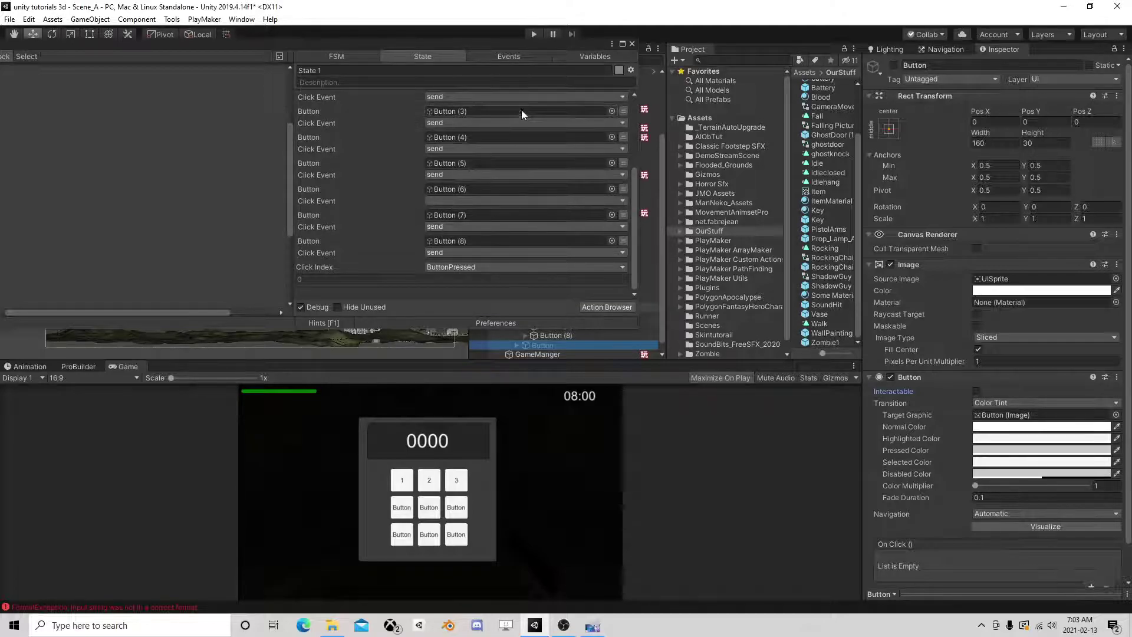
drag(485, 44, 758, 126)
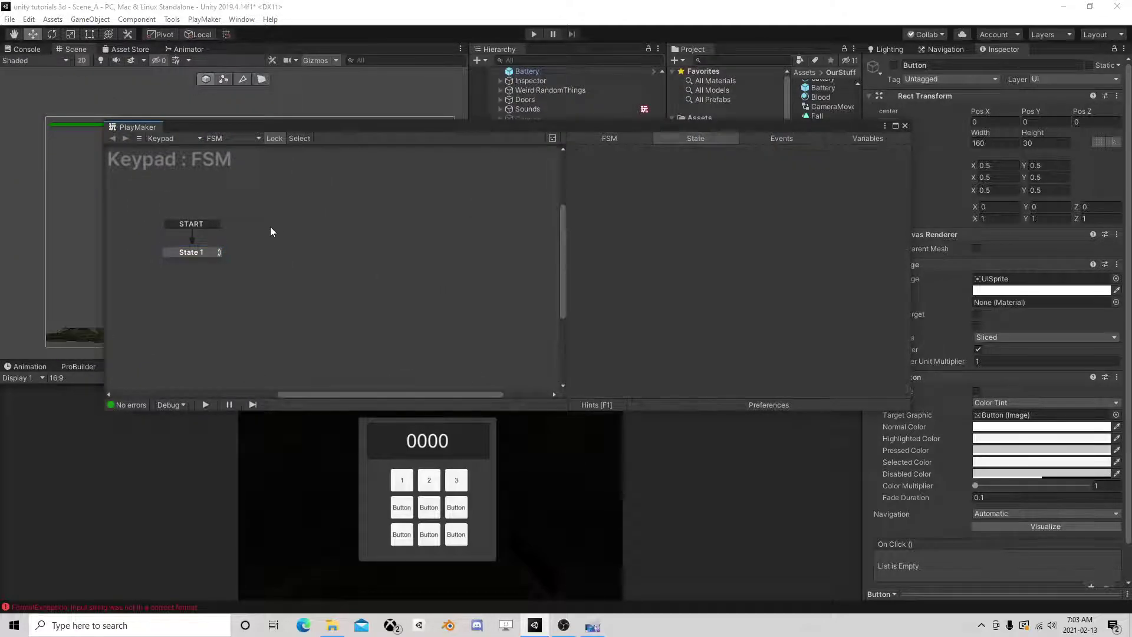
Add State 2 and connect State 1's send transition to it
right_click(270, 229)
click(277, 233)
click(197, 252)
right_click(198, 253)
mouse_move(231, 259)
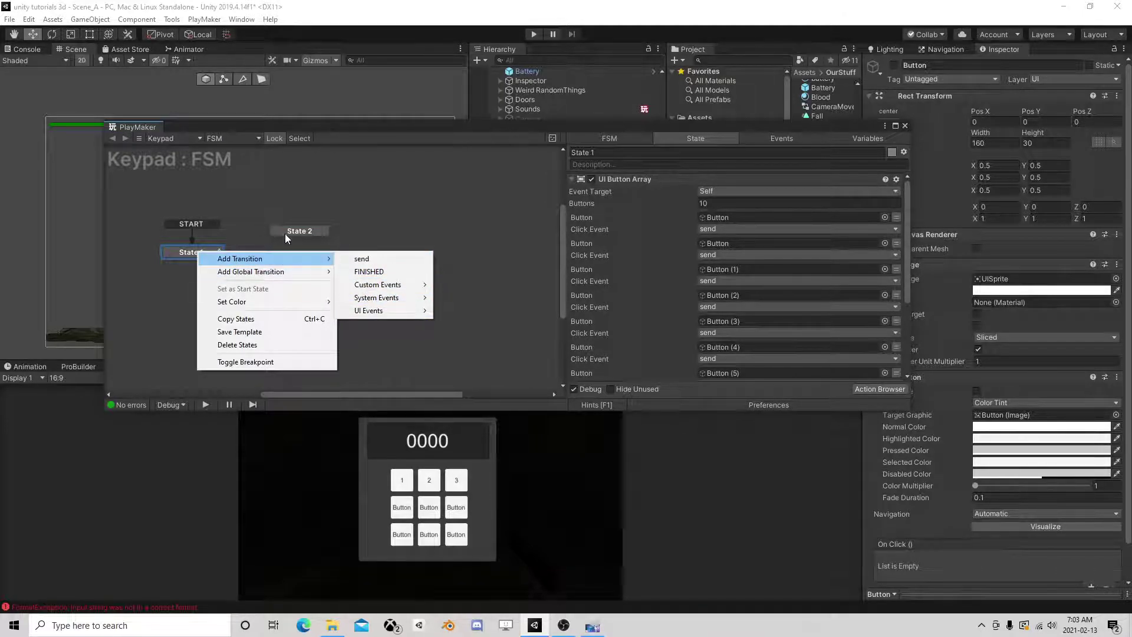
click(362, 258)
drag(213, 263, 335, 215)
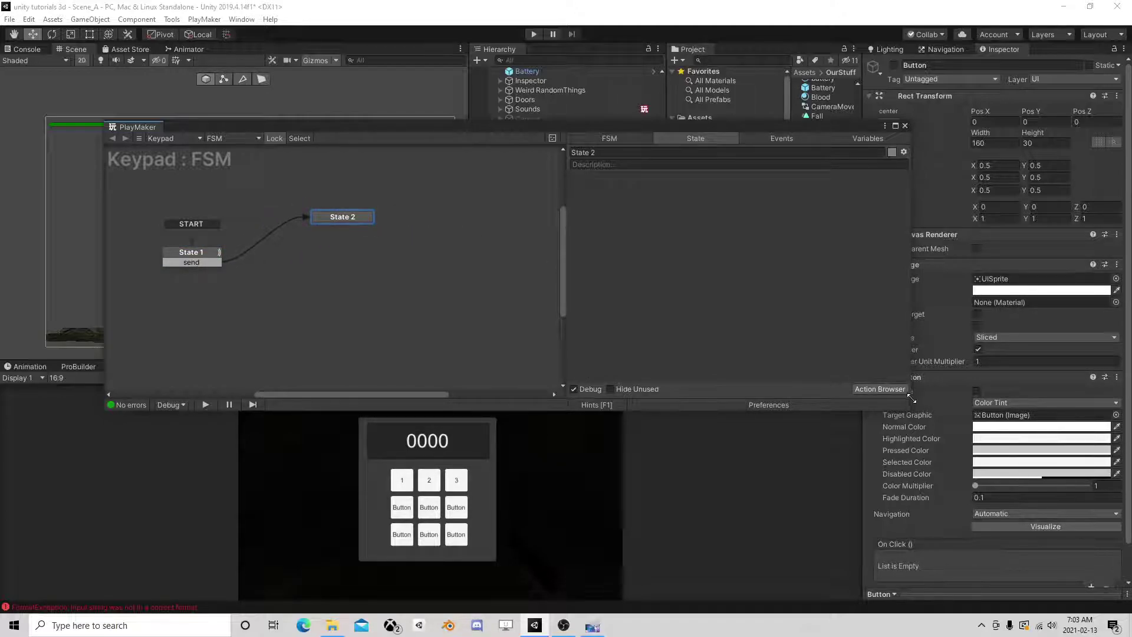
Add a Sequence Event action to State 2
click(889, 393)
text(seq)
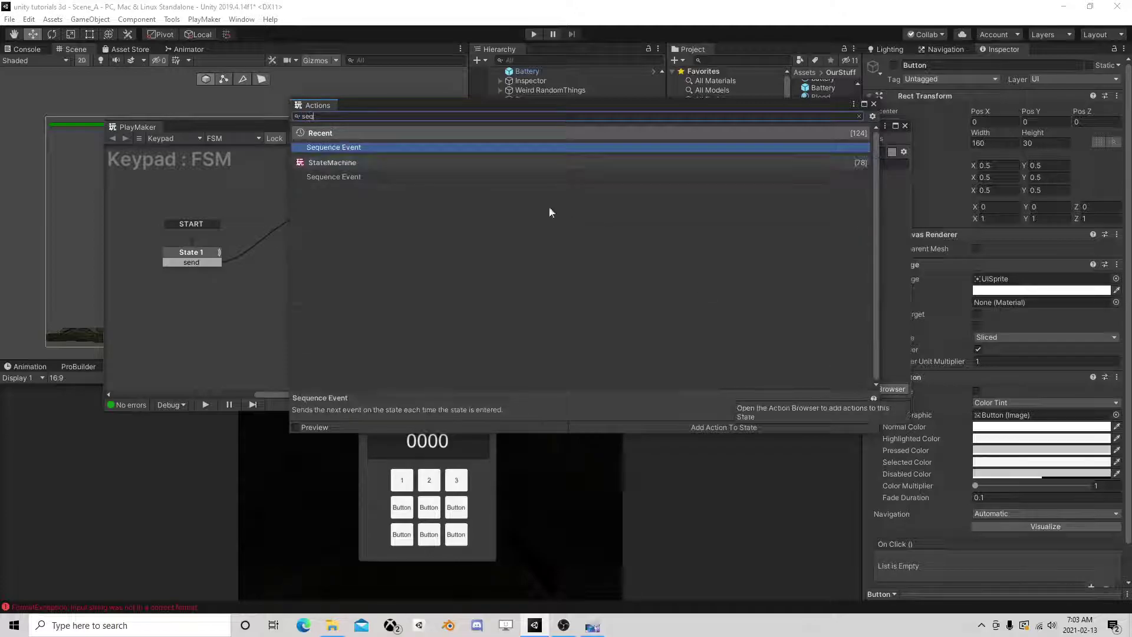
double_click(354, 149)
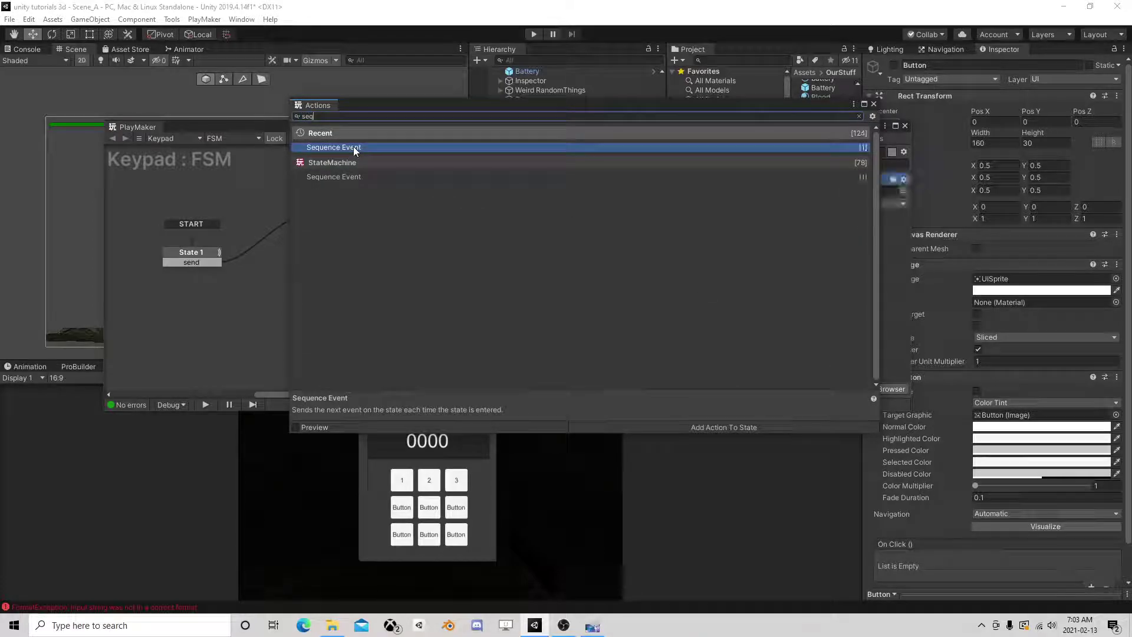
click(875, 104)
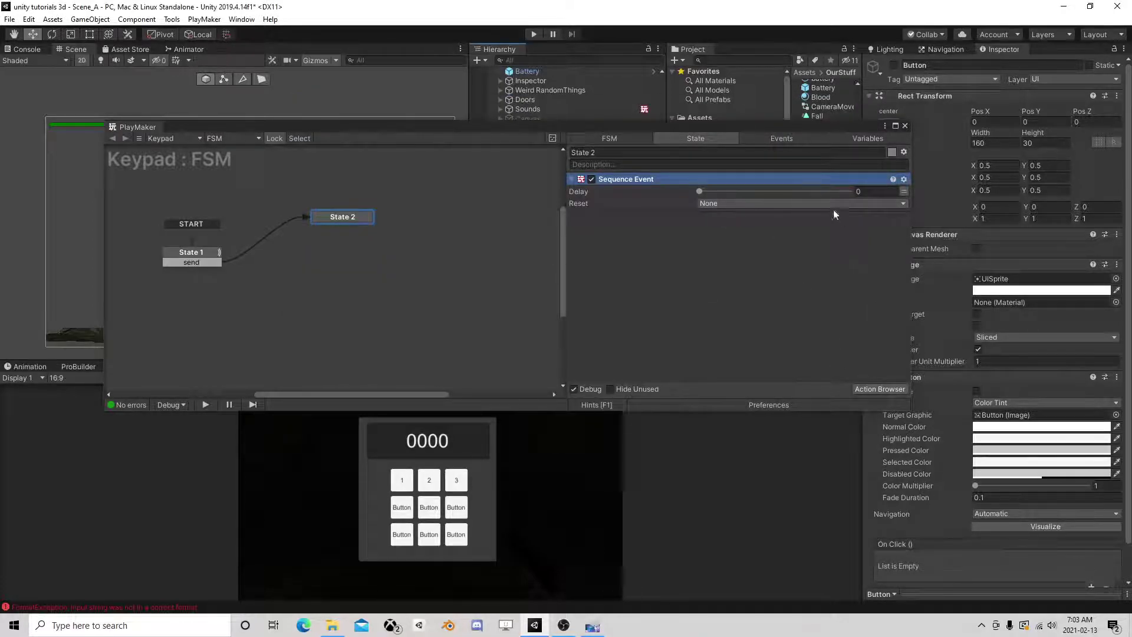
click(778, 138)
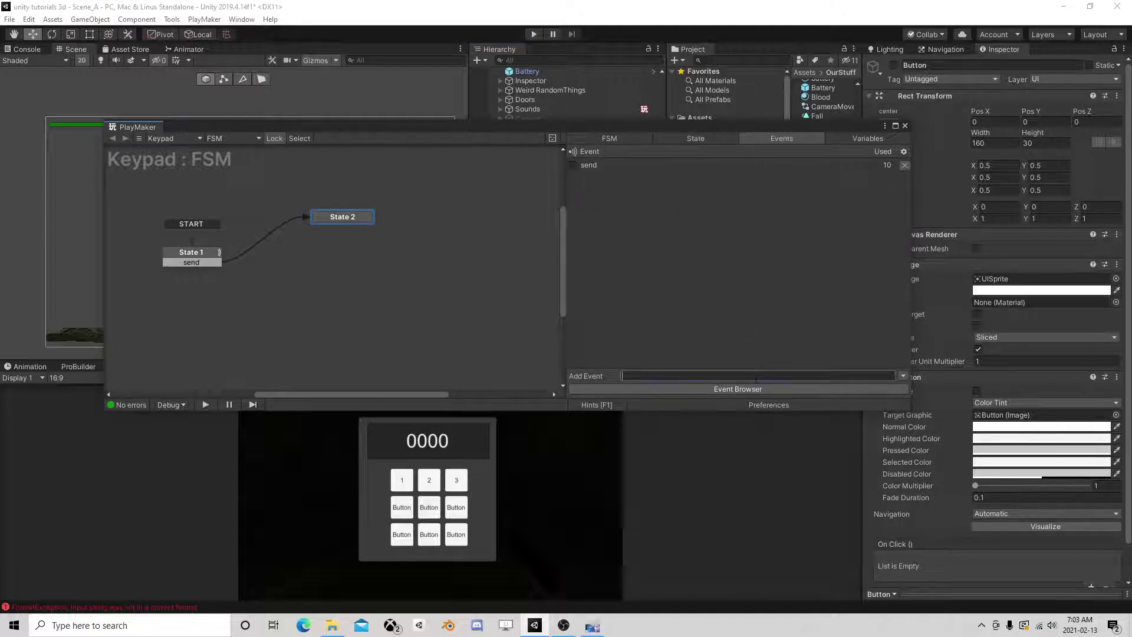
text(1)
Create events 1 through 5 in the FSM's event list
key(Return)
text(2)
key(Return)
text(3)
key(Return)
key(Return)
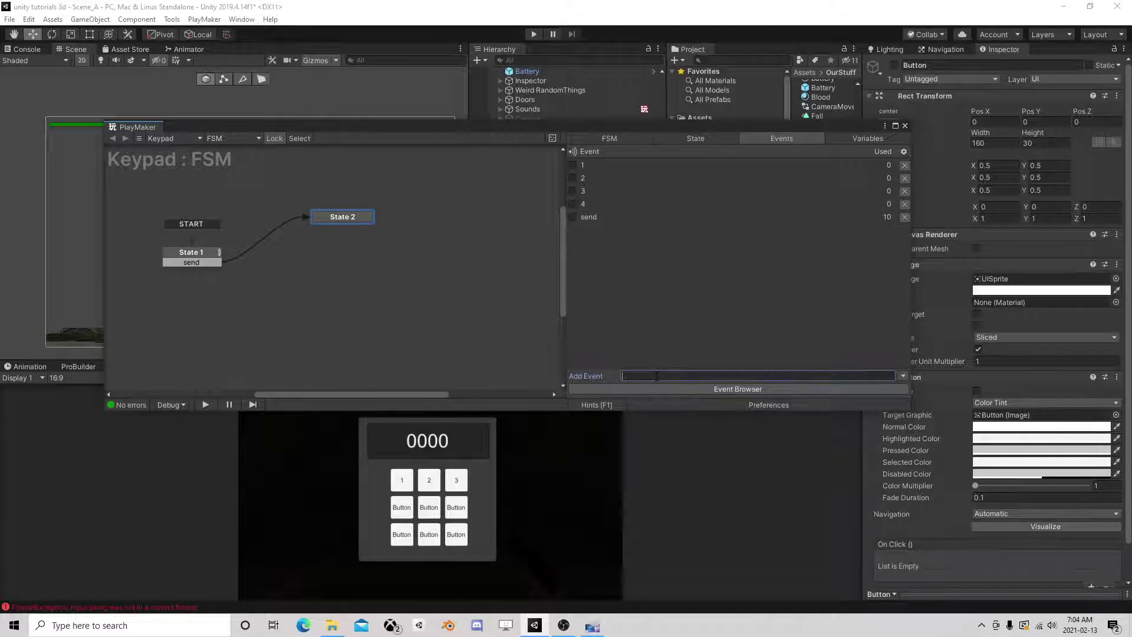
text(5)
key(Return)
Give State 2 transitions for events 1, 2, 3, 4 and 5
right_click(341, 220)
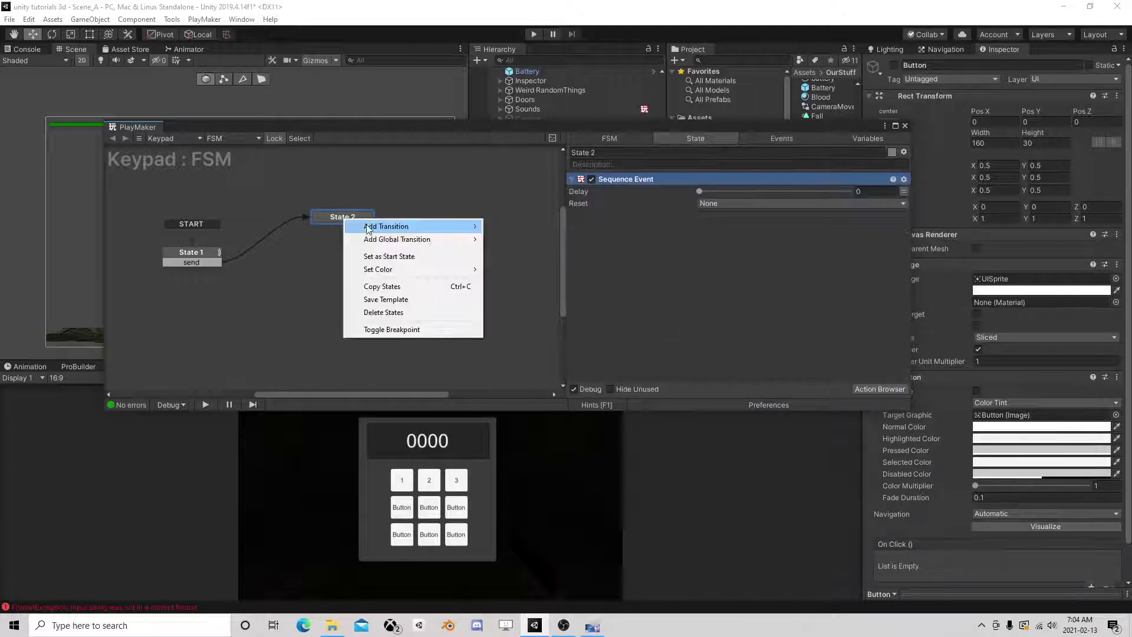
mouse_move(371, 225)
click(507, 225)
right_click(333, 218)
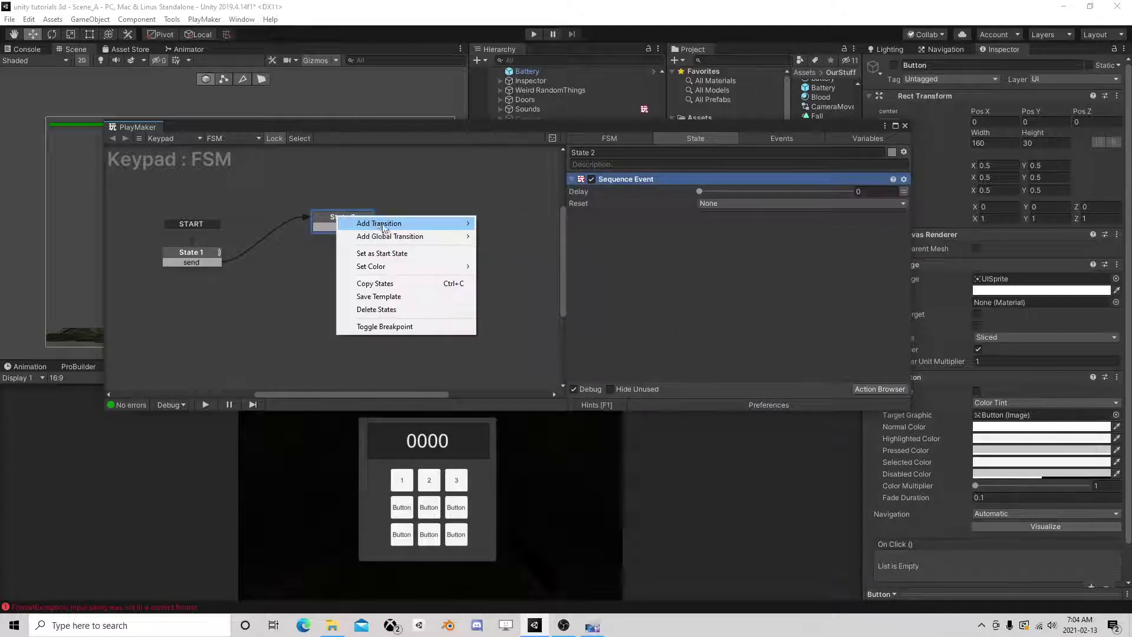
click(507, 244)
right_click(345, 219)
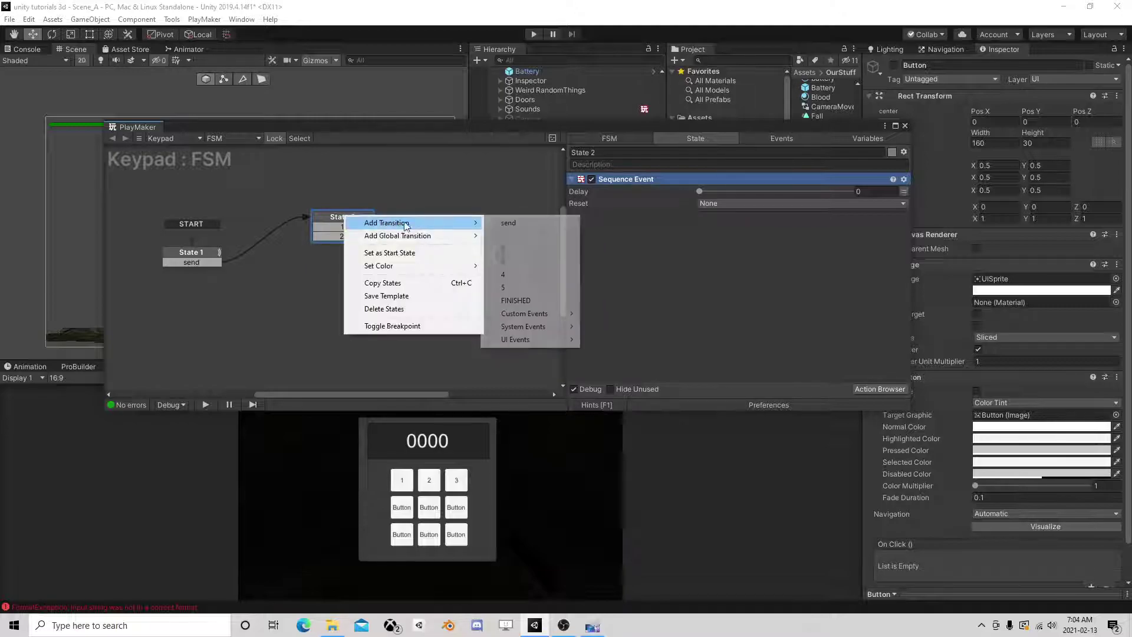
click(507, 262)
right_click(358, 220)
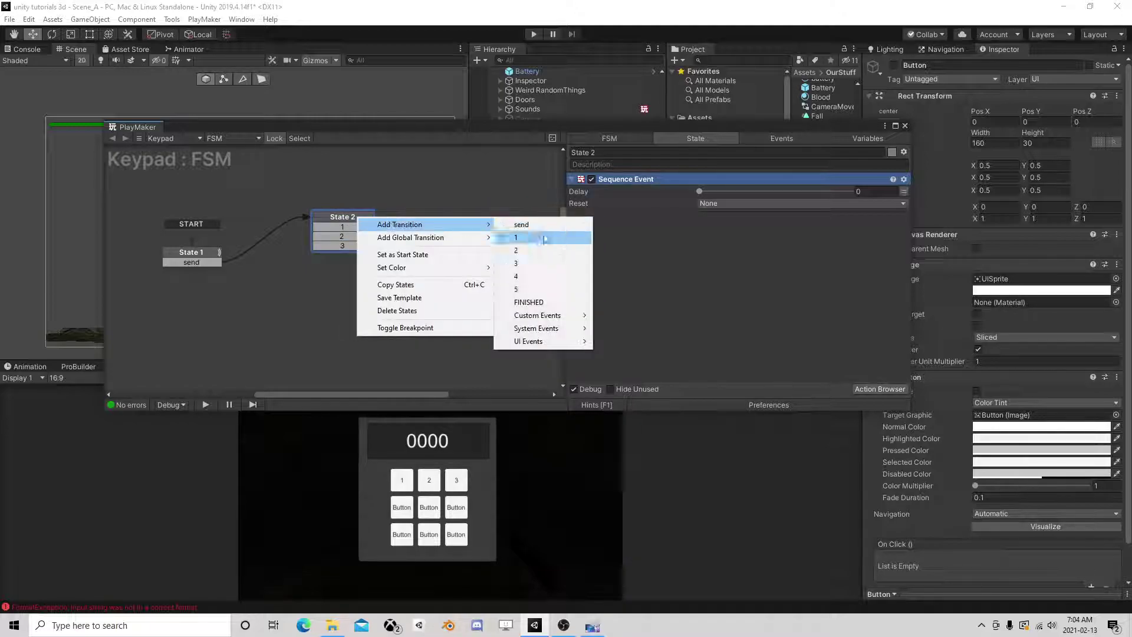
click(519, 279)
right_click(358, 215)
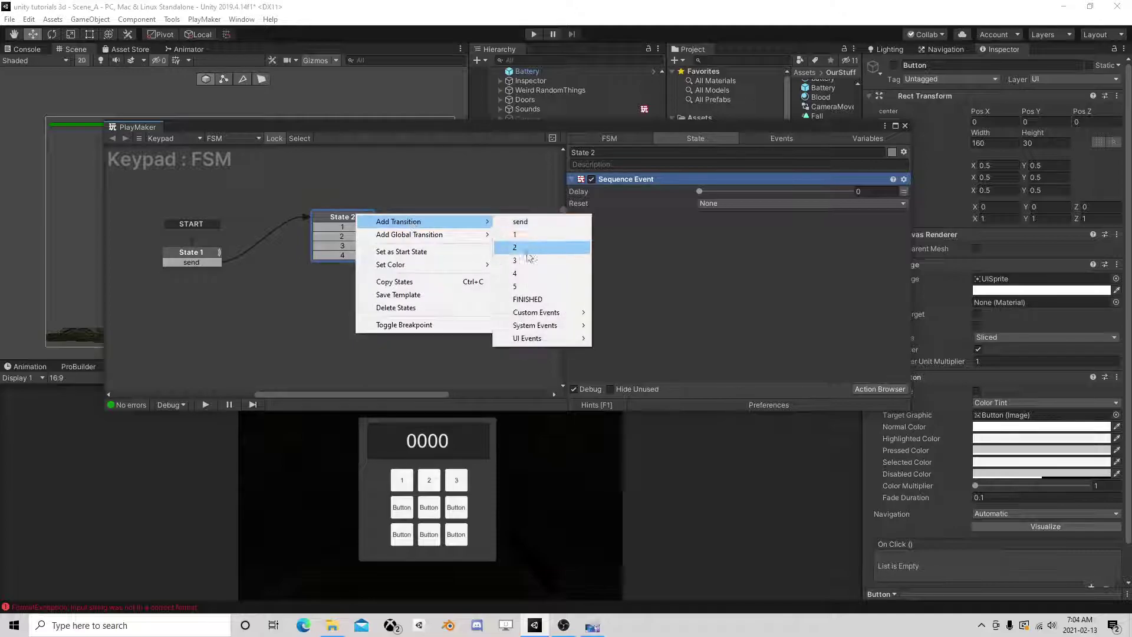
click(518, 287)
Reposition State 2 and add a new State 3 to the graph
mouse_move(351, 216)
mouse_down()
mouse_move(289, 207)
mouse_move(406, 187)
mouse_up()
right_click(377, 183)
click(407, 188)
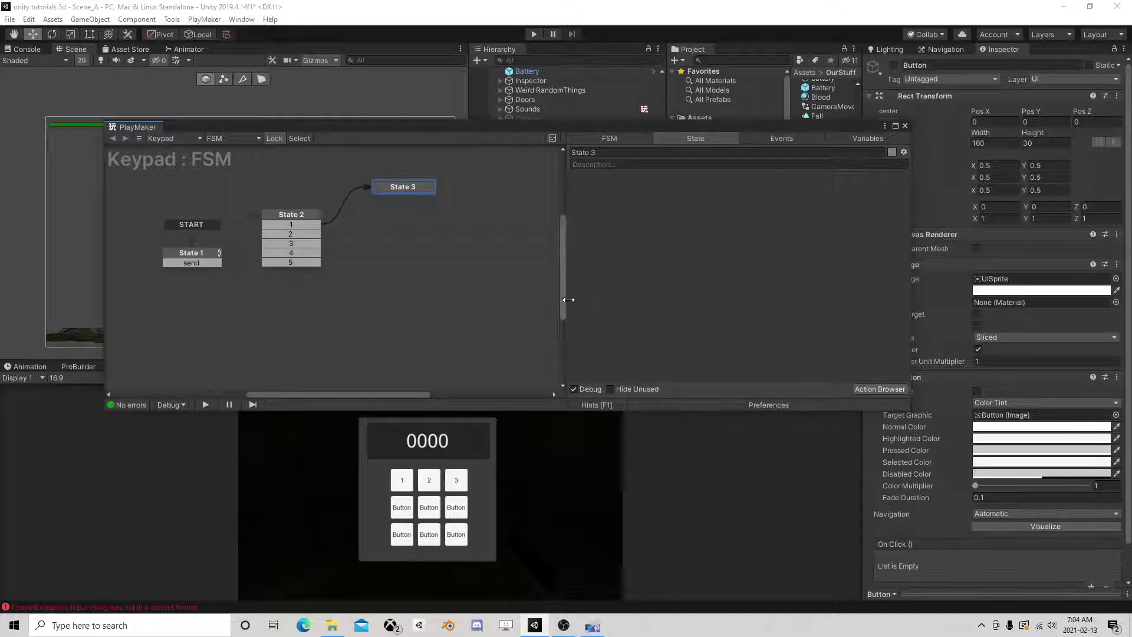
Add Convert Int To String to State 3, converting ButtonPressed into a new ButtonPressedString with format 0000
click(879, 388)
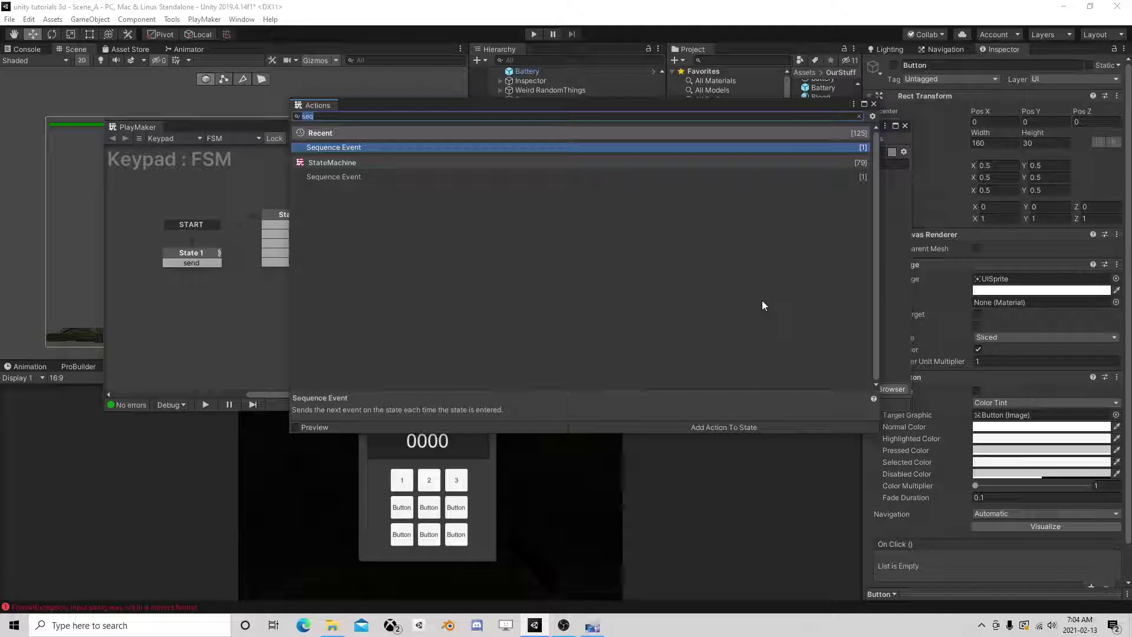
text(int)
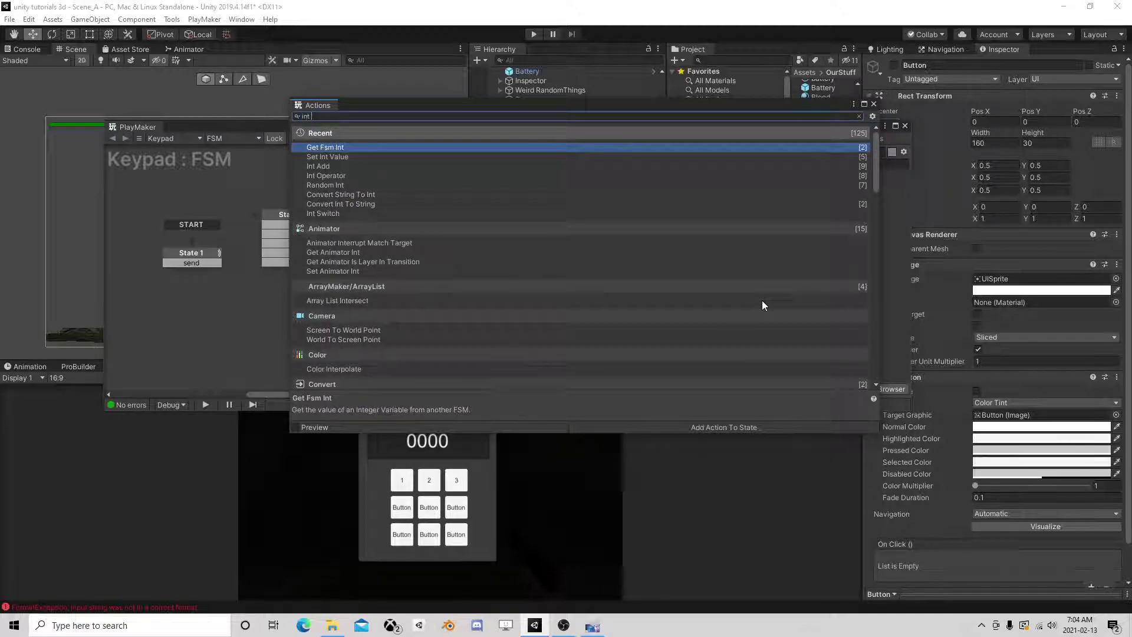
text( to str)
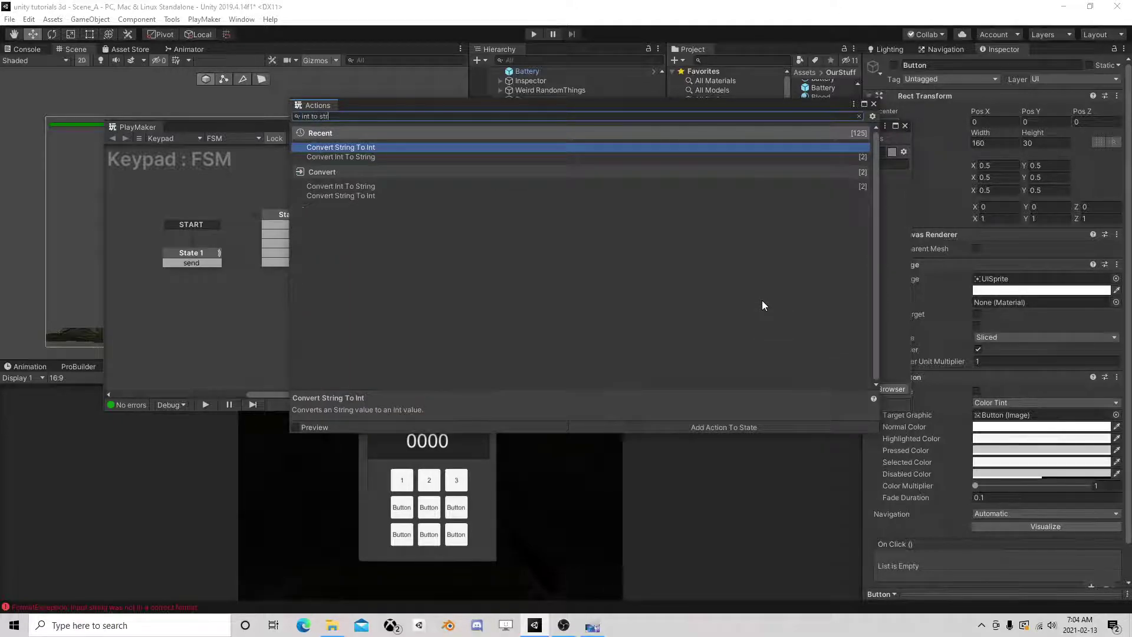
double_click(366, 157)
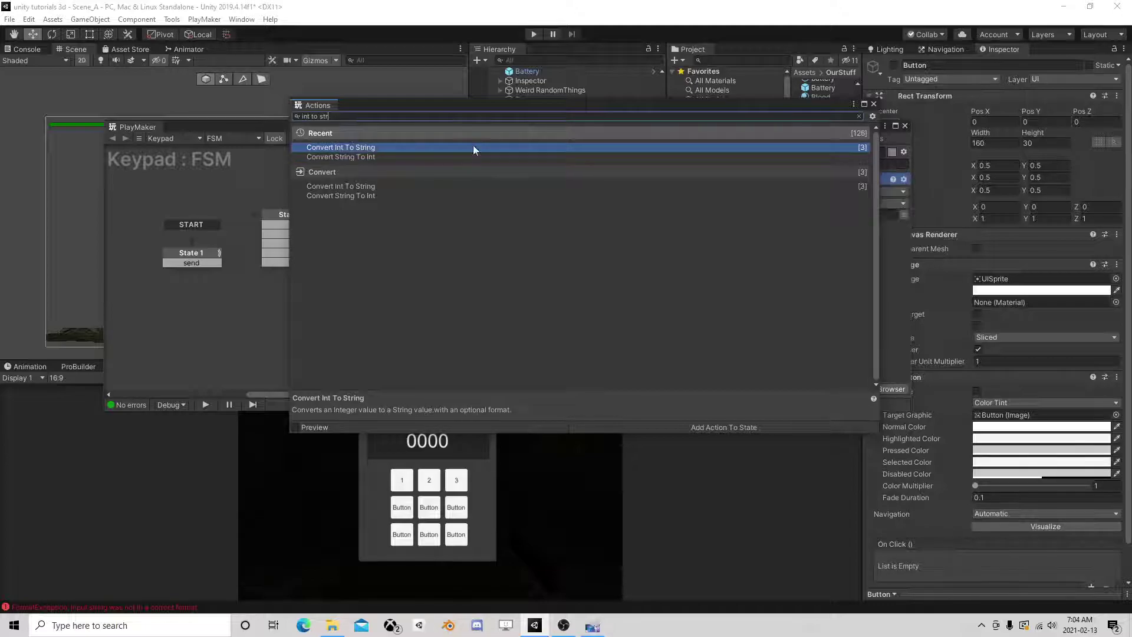
click(869, 106)
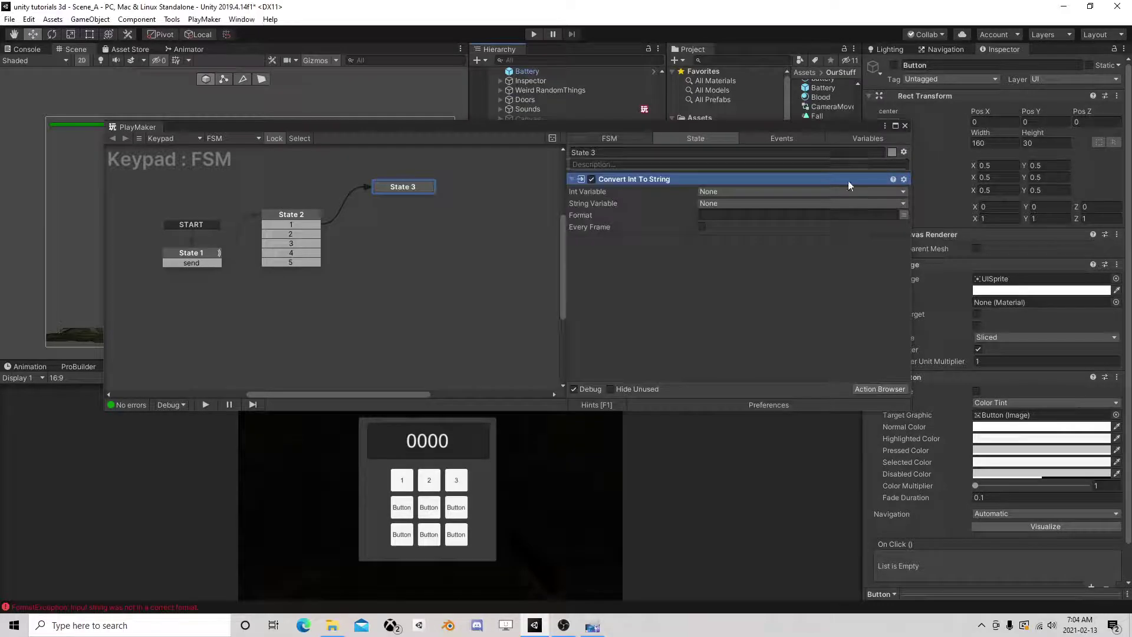
click(710, 191)
click(742, 217)
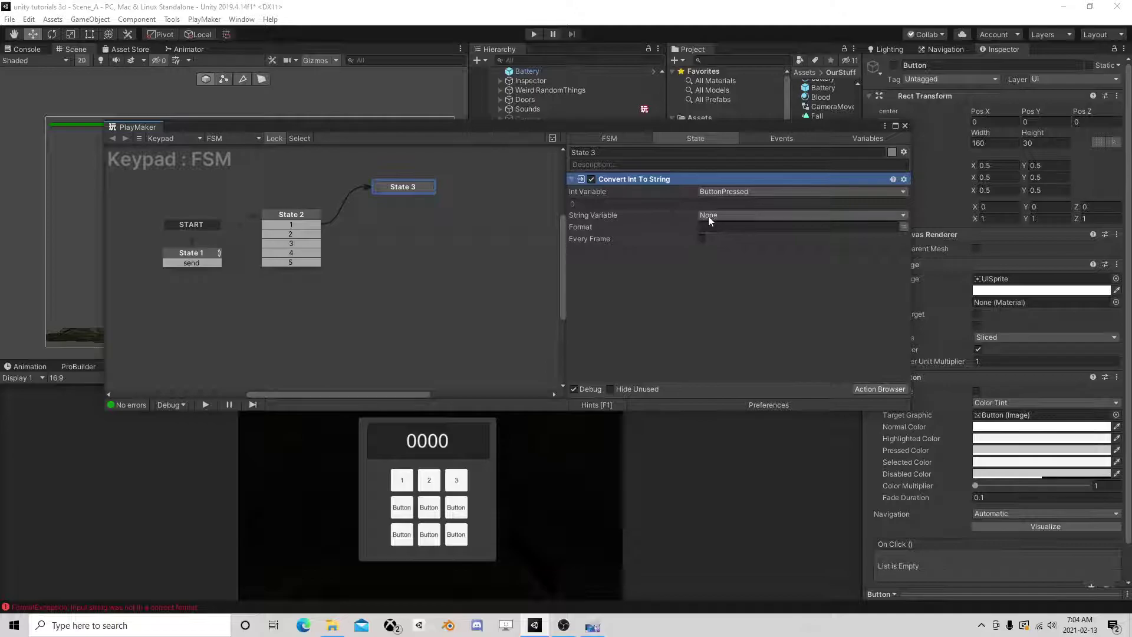
click(709, 216)
click(738, 246)
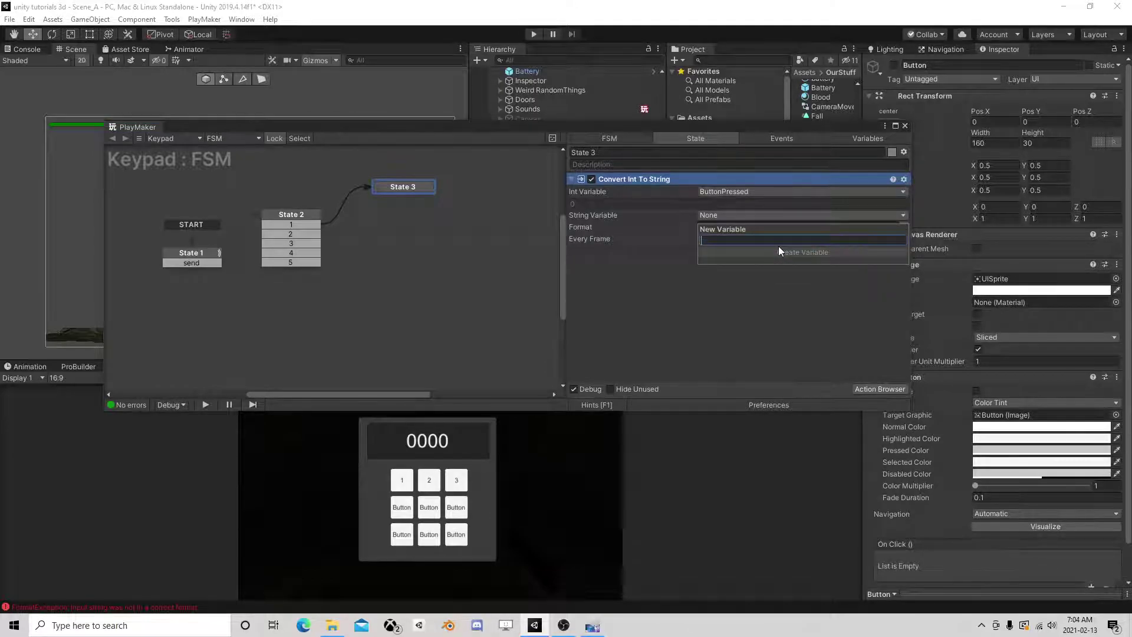
text(B)
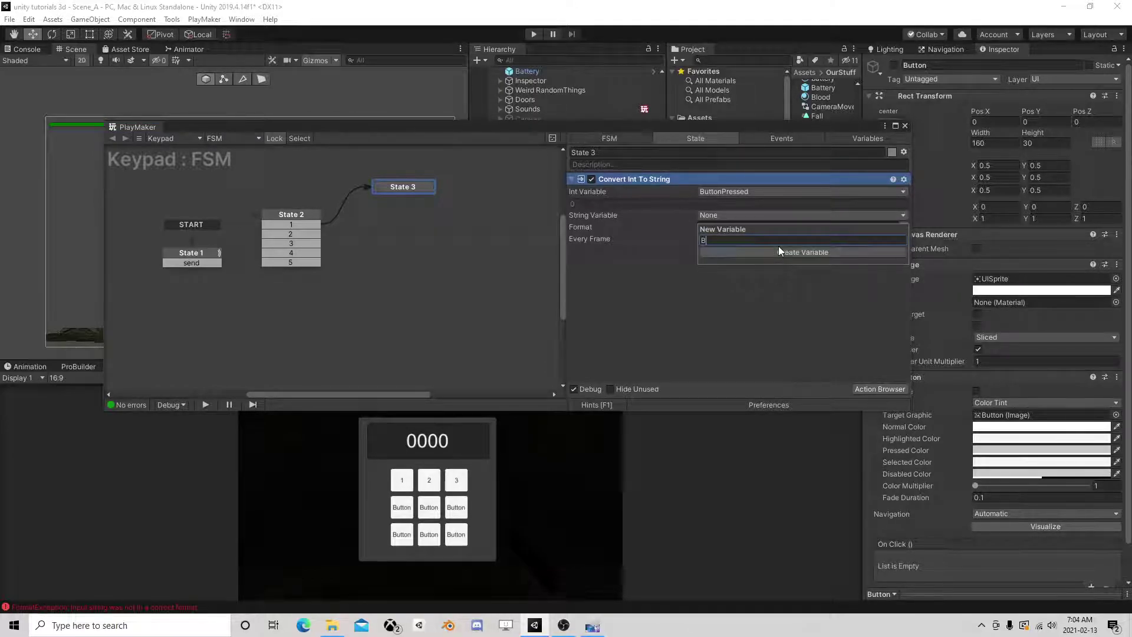
text(uttonPresse)
text(dString)
click(778, 249)
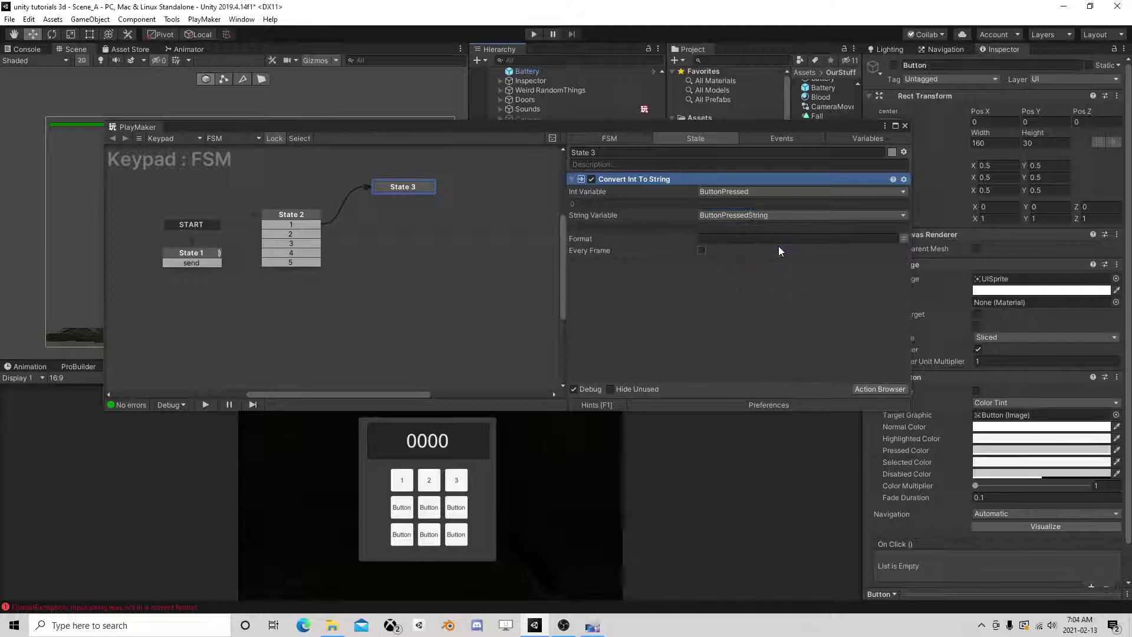
text(0)
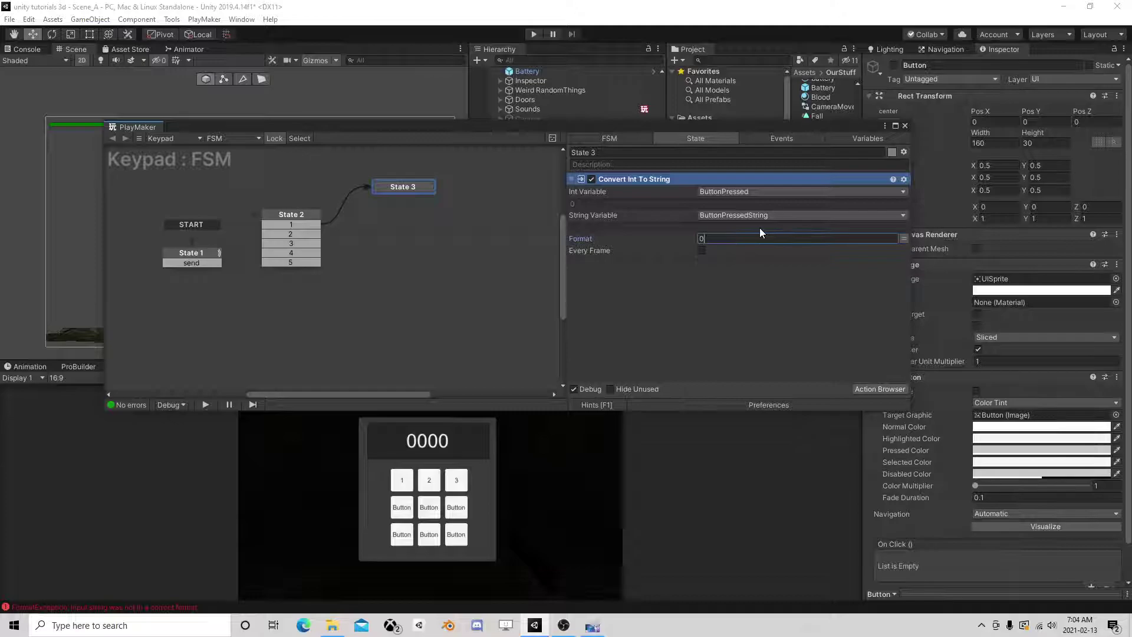
text(000)
Give State 3 a FINISHED transition leading to a newly added State 4
right_click(407, 193)
mouse_move(448, 194)
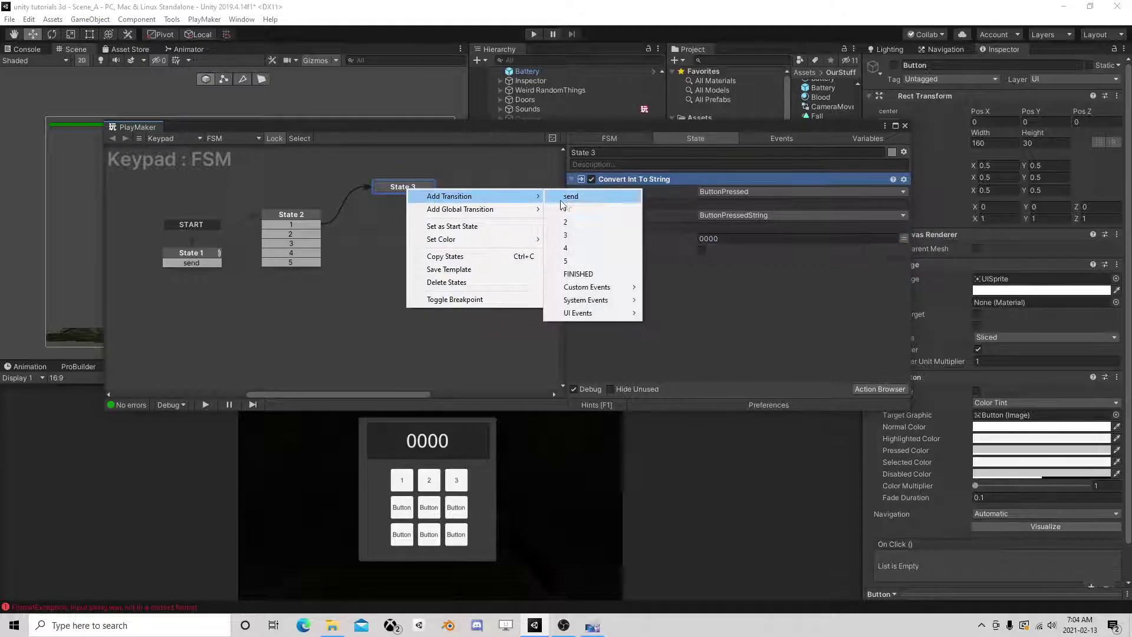
click(588, 273)
drag(415, 185, 417, 195)
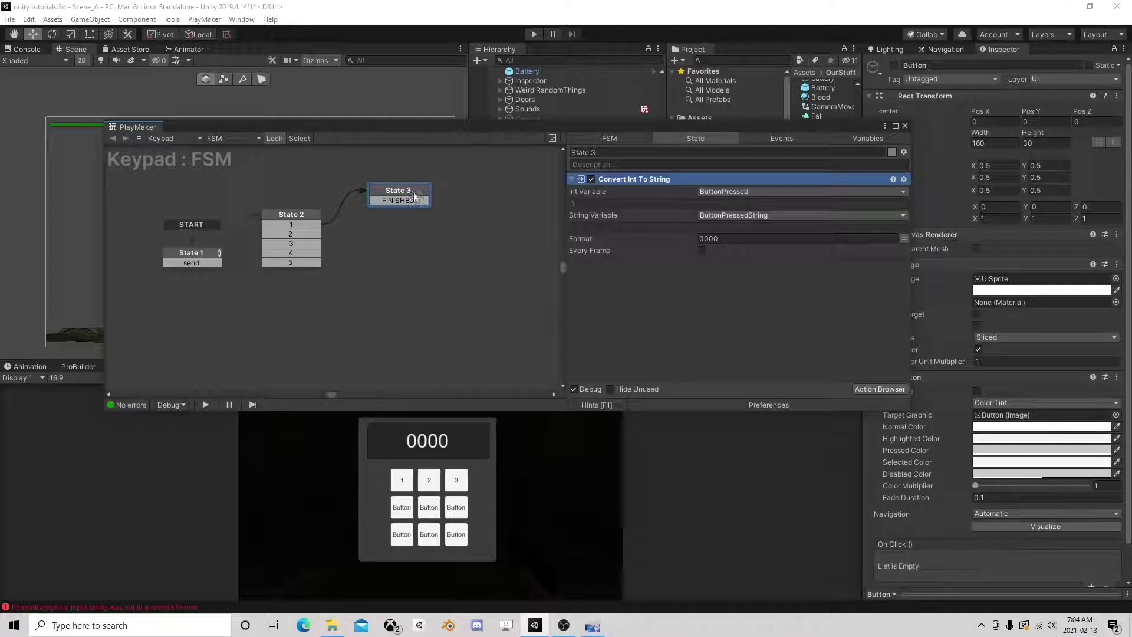
right_click(448, 256)
click(479, 266)
drag(483, 261, 402, 355)
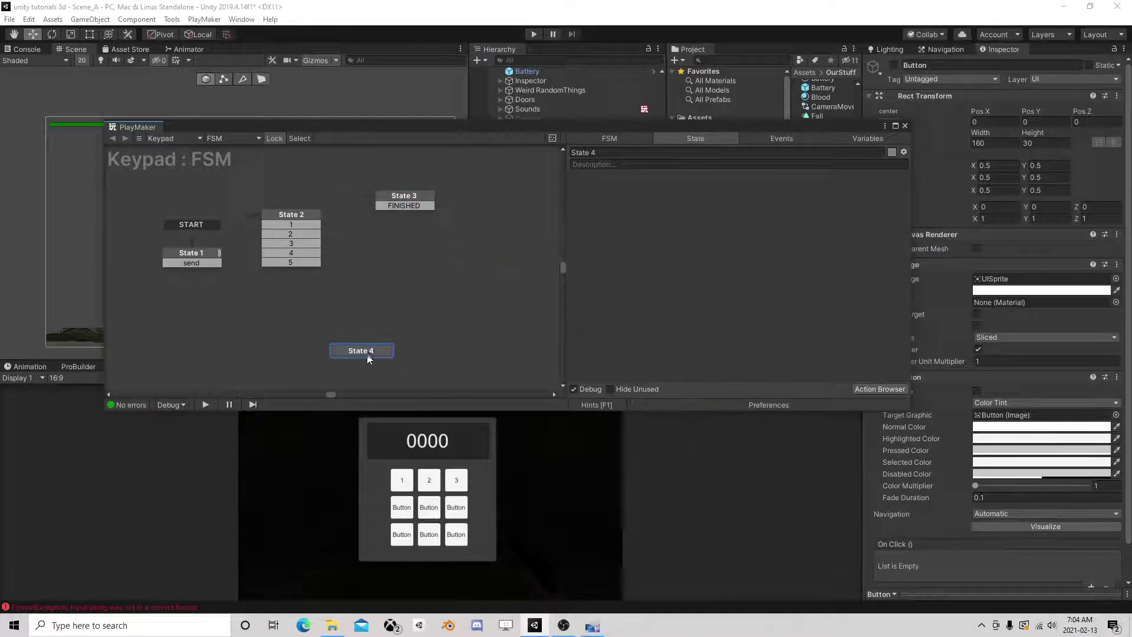
drag(416, 197, 407, 357)
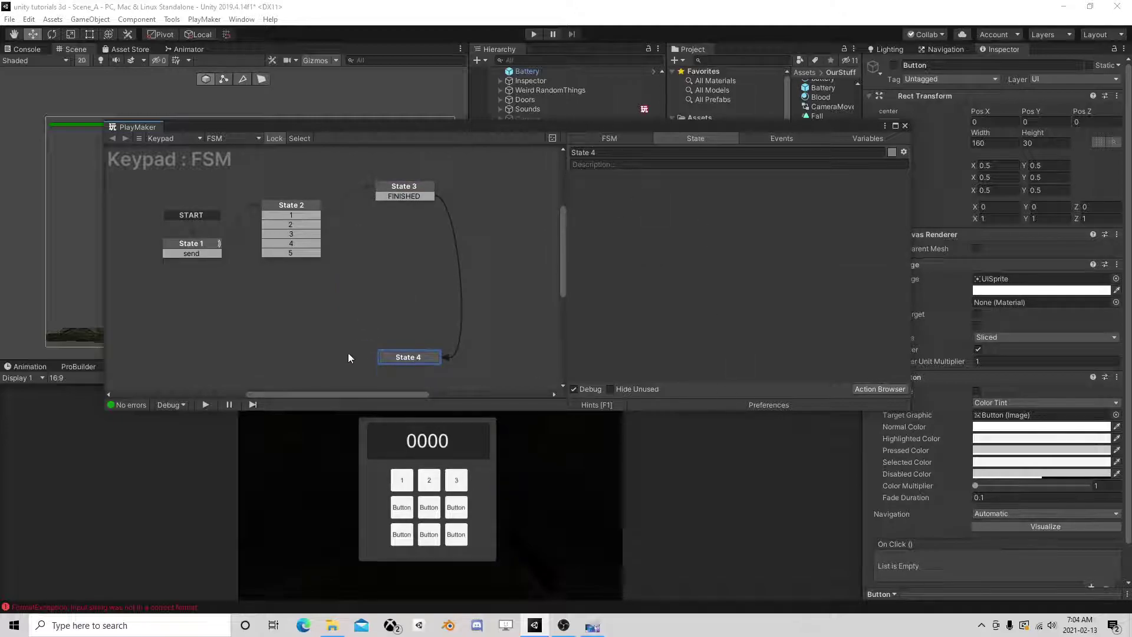
Create a Text variable from the Keypad's Text object in the hierarchy
click(851, 134)
drag(855, 126, 388, 83)
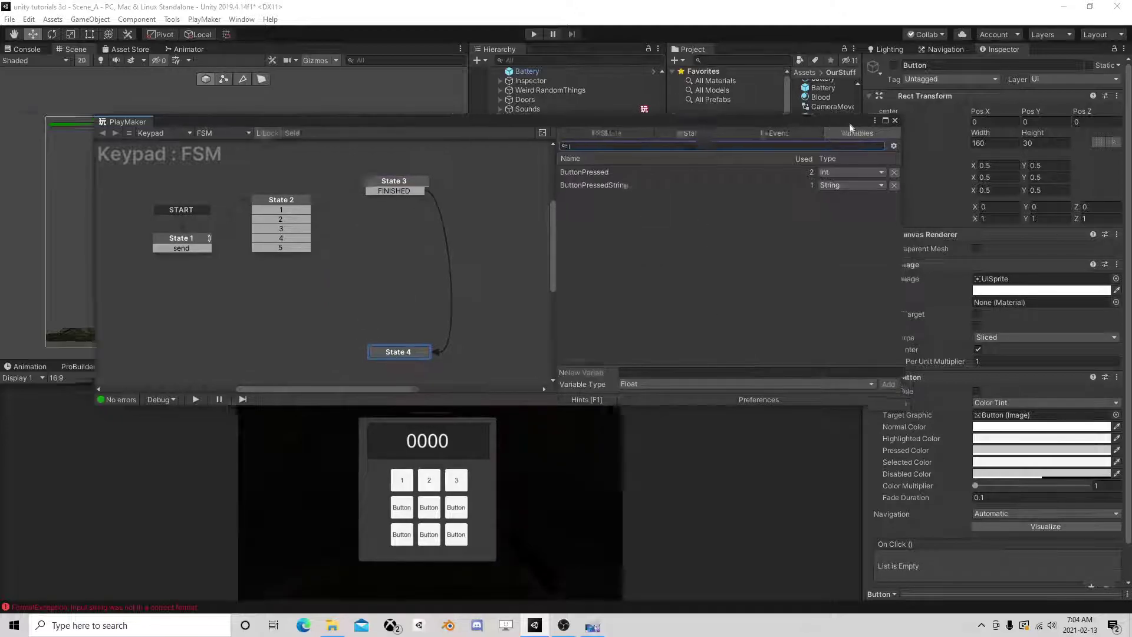
scroll(526, 182, down, 1)
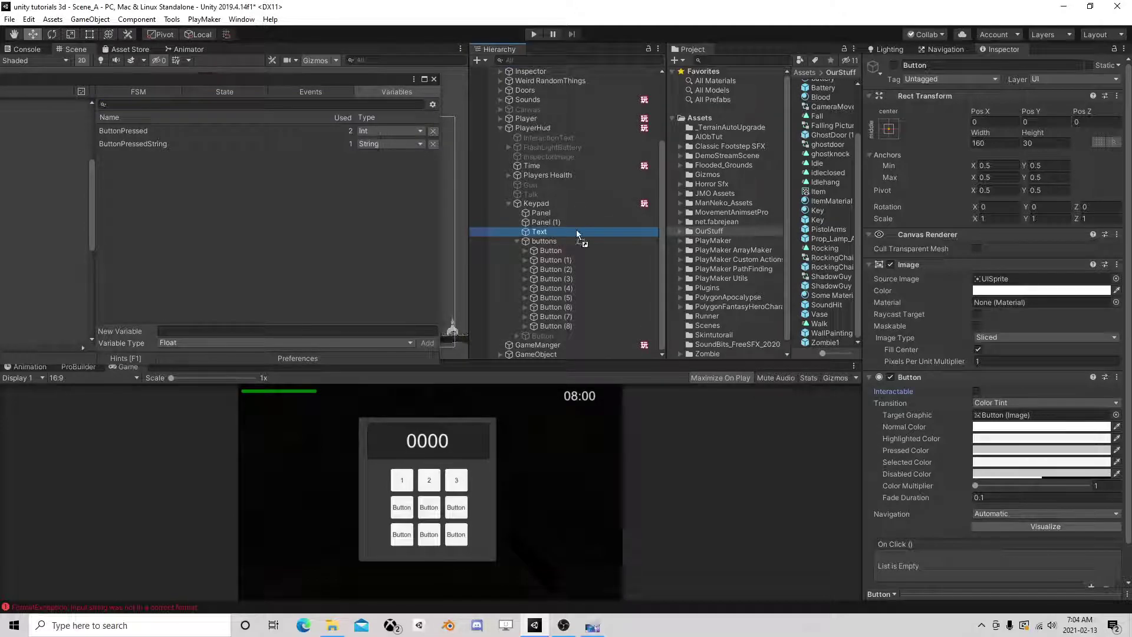
mouse_move(575, 230)
mouse_down()
mouse_move(273, 112)
mouse_move(680, 103)
mouse_up()
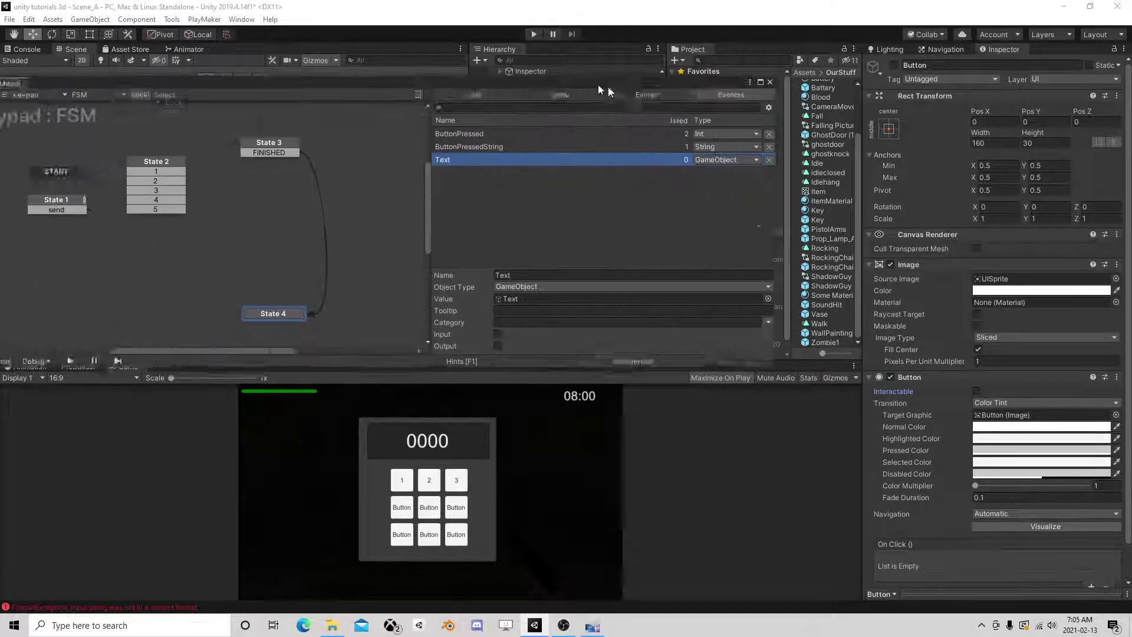
click(682, 112)
Add UI Text Set Text to State 4, targeting the Text variable and displaying ButtonPressedString
click(833, 363)
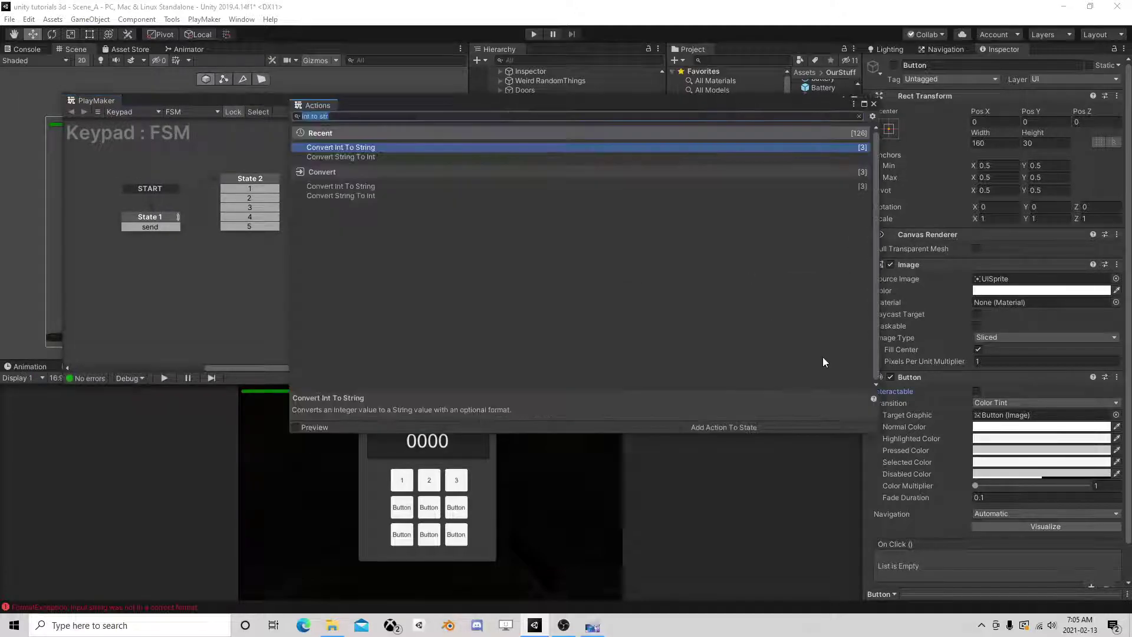
text(ui s)
double_click(356, 155)
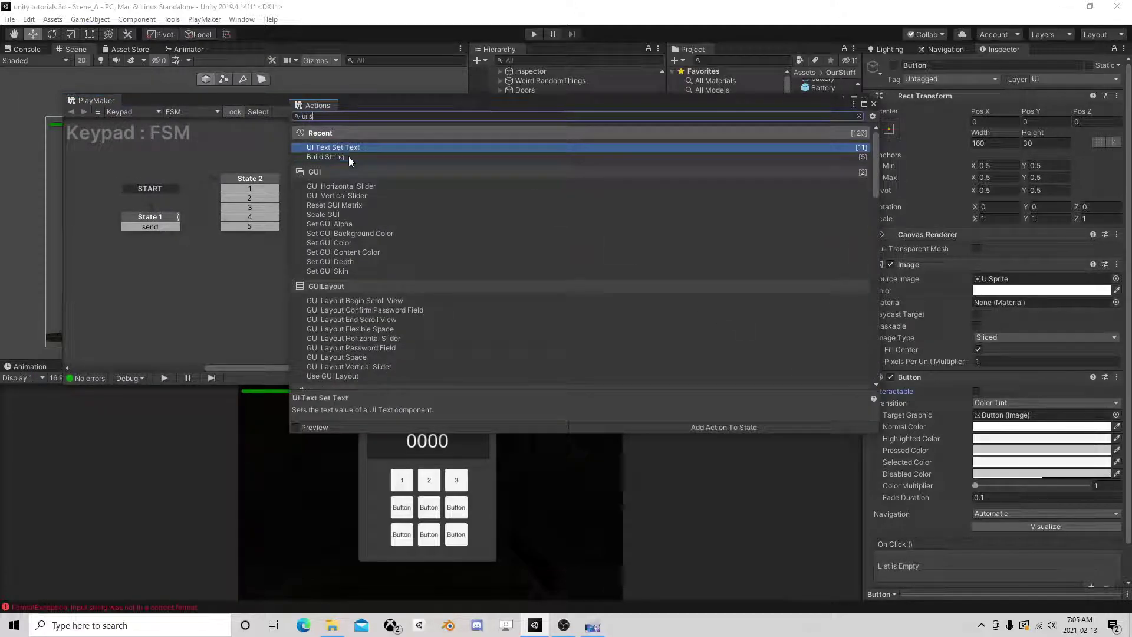
click(875, 103)
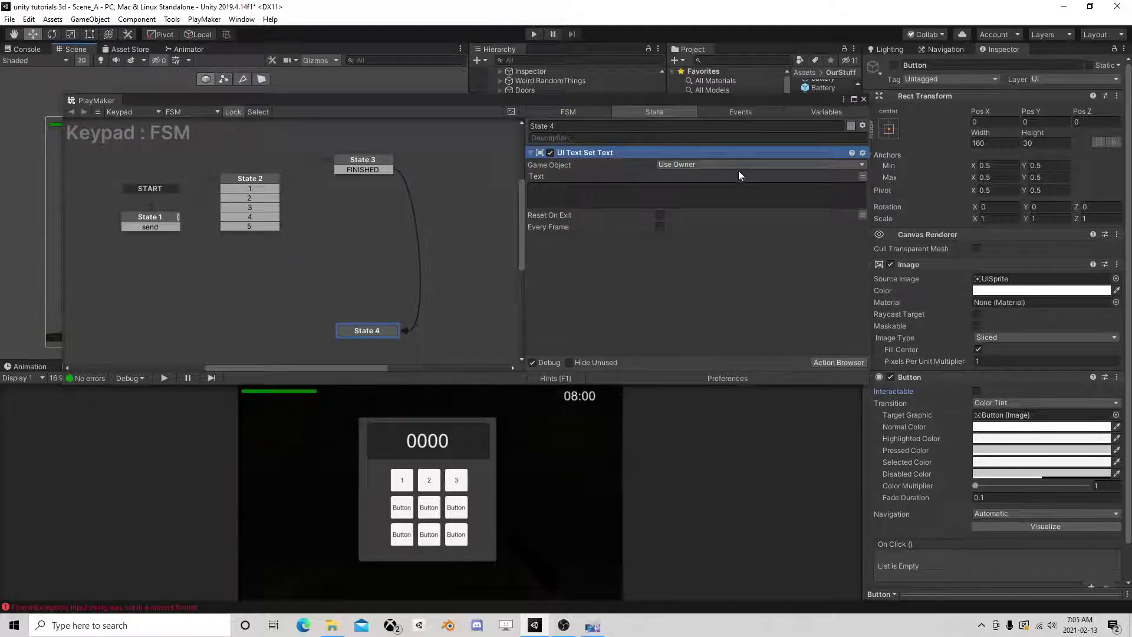
click(824, 167)
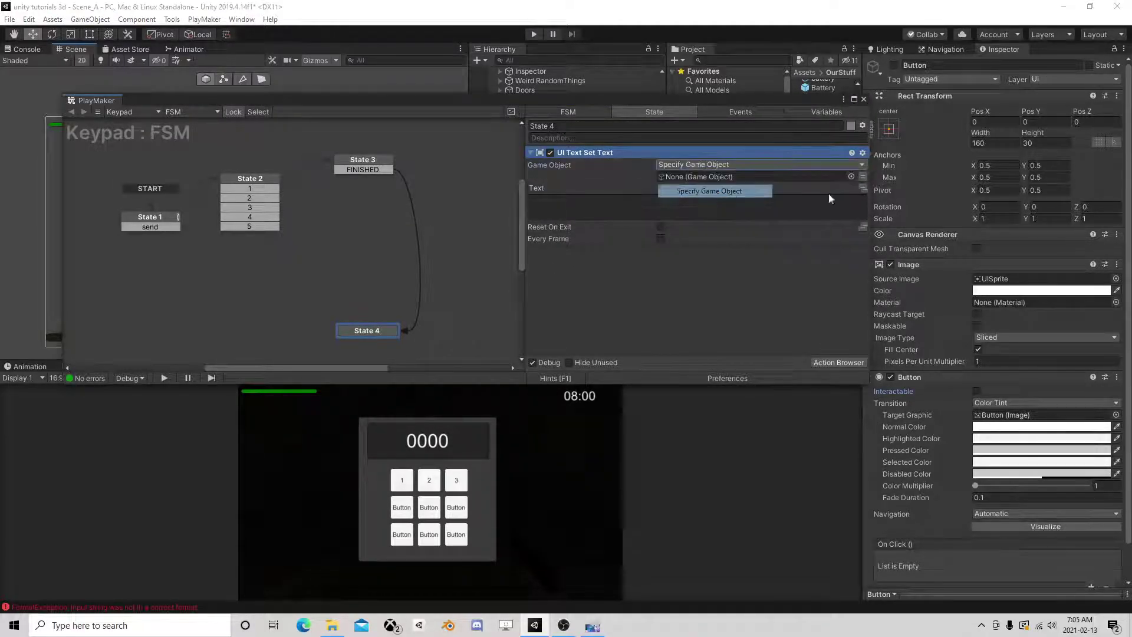
click(829, 192)
click(816, 177)
mouse_move(707, 201)
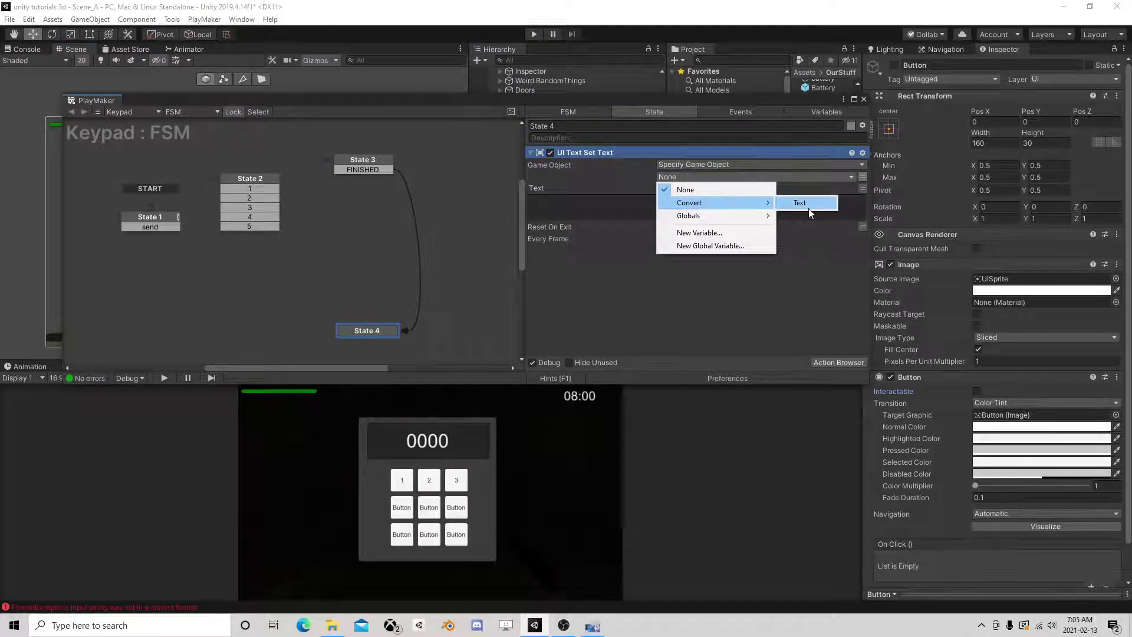
click(809, 203)
click(861, 200)
click(780, 199)
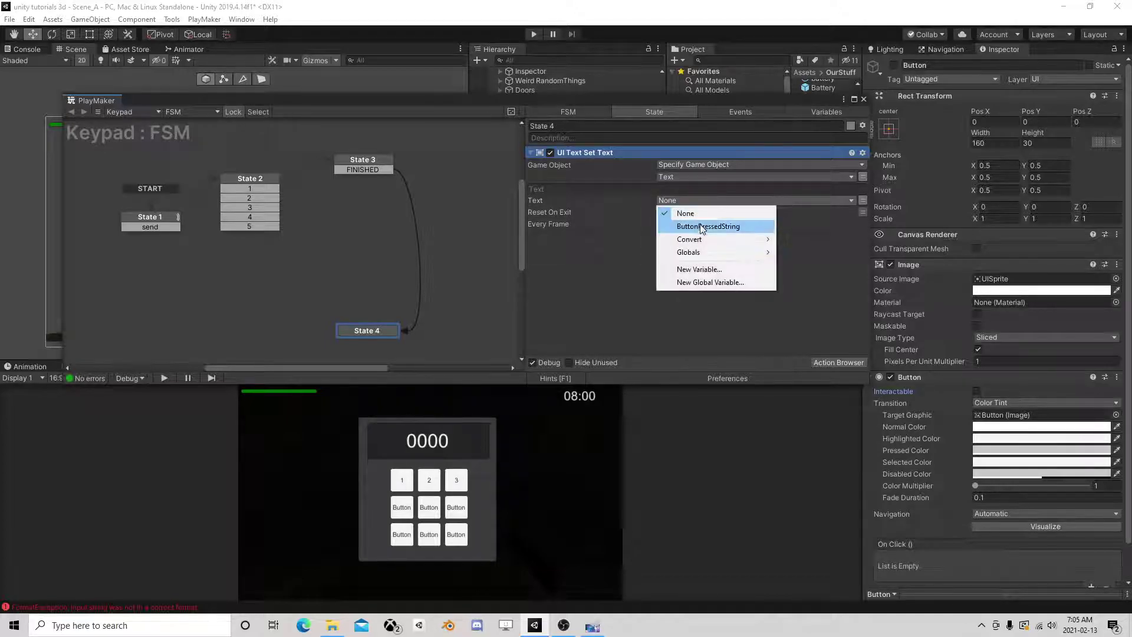
click(737, 225)
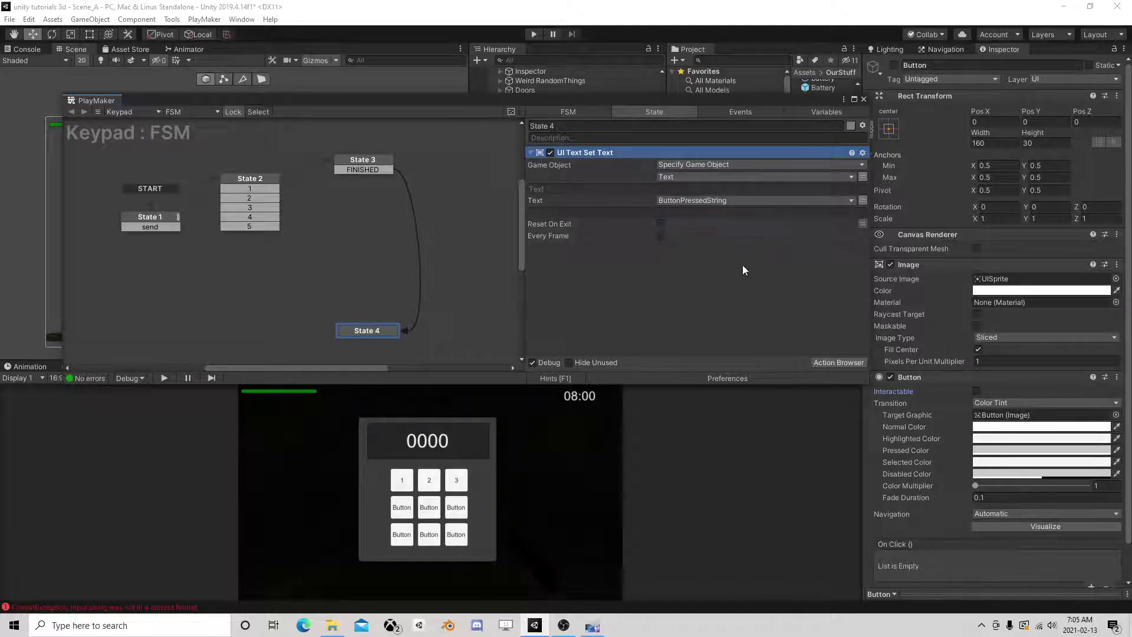
Route State 4's FINISHED back to State 1 and link State 2's event 1 to State 3
right_click(368, 334)
mouse_move(413, 331)
click(553, 369)
drag(377, 342, 168, 219)
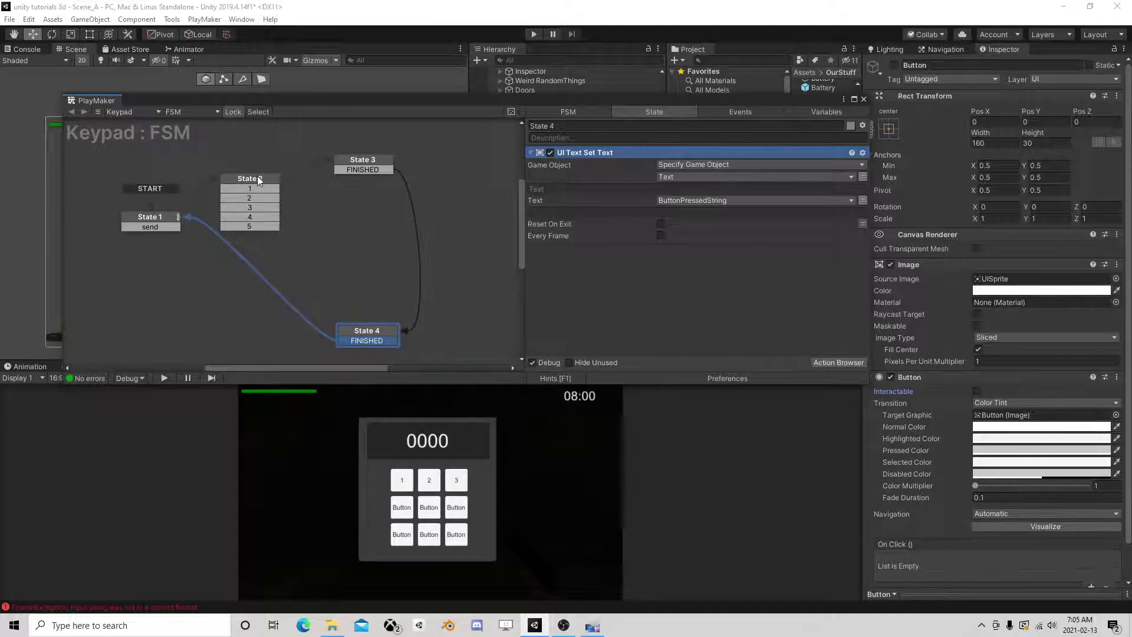
drag(259, 188, 361, 164)
Create State 5 from State 2's event 2, then compare it with State 3's actions
drag(249, 198, 362, 192)
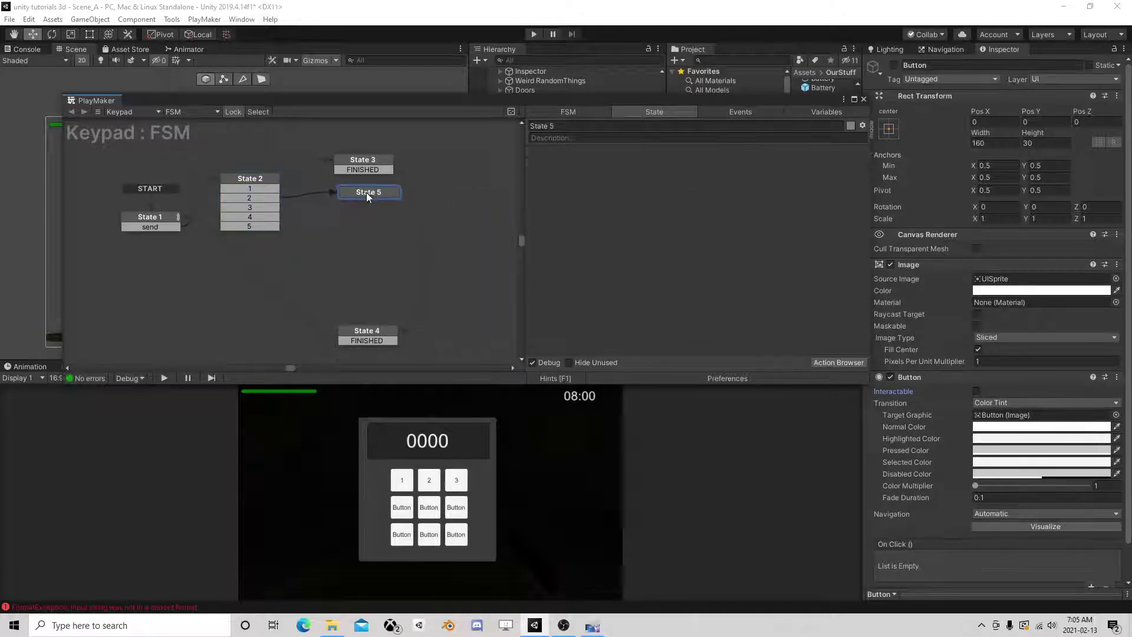
click(346, 160)
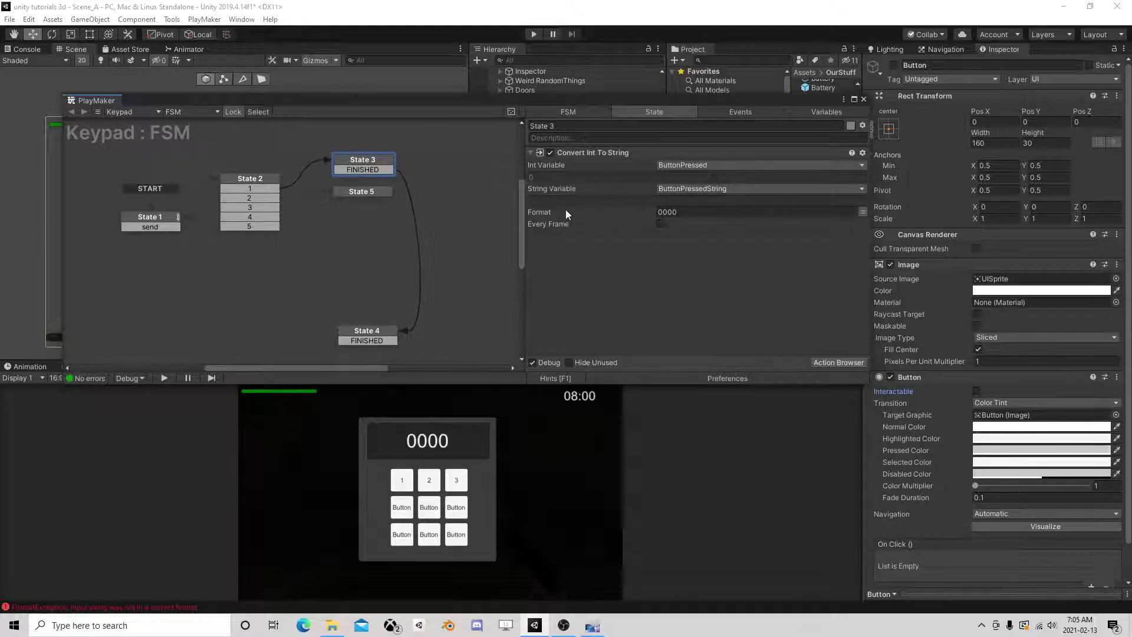
click(347, 193)
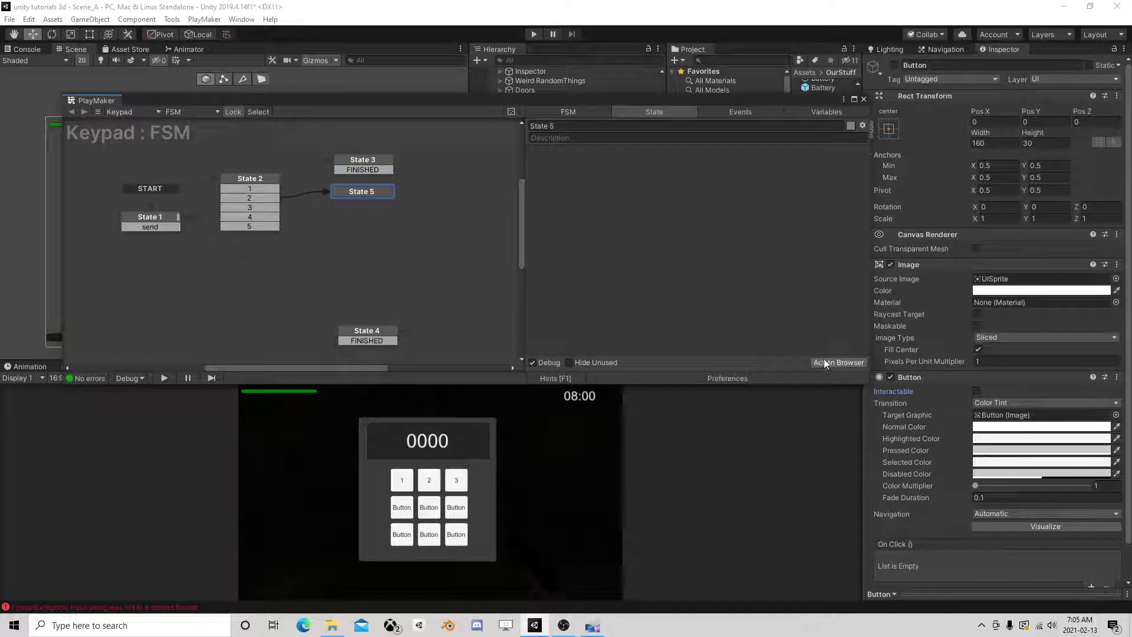
click(378, 160)
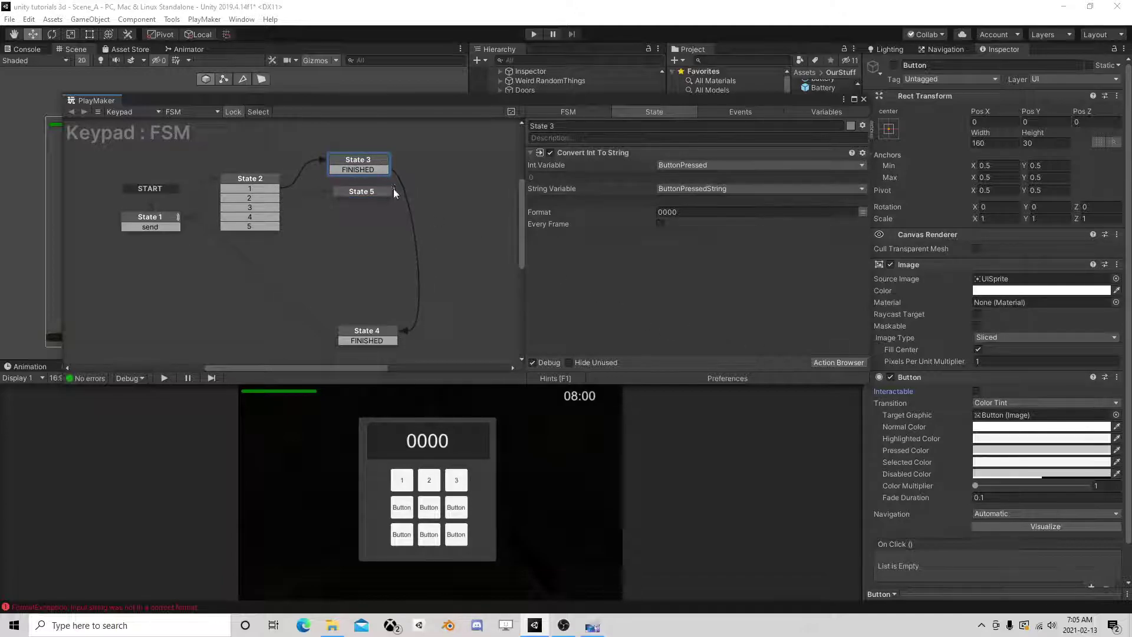
click(362, 195)
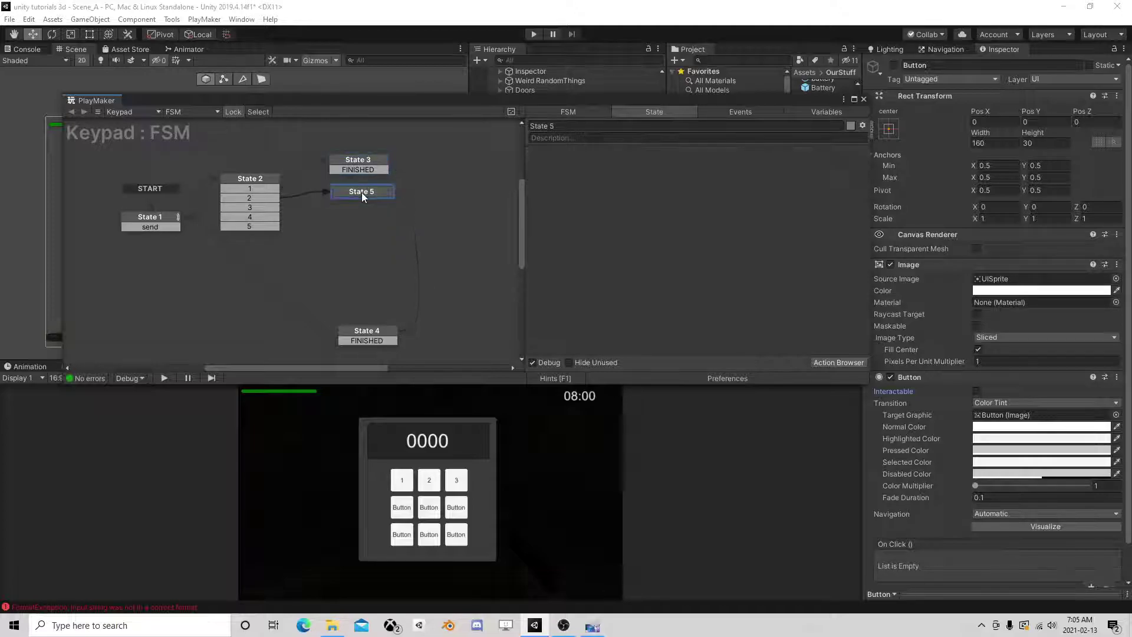
click(361, 162)
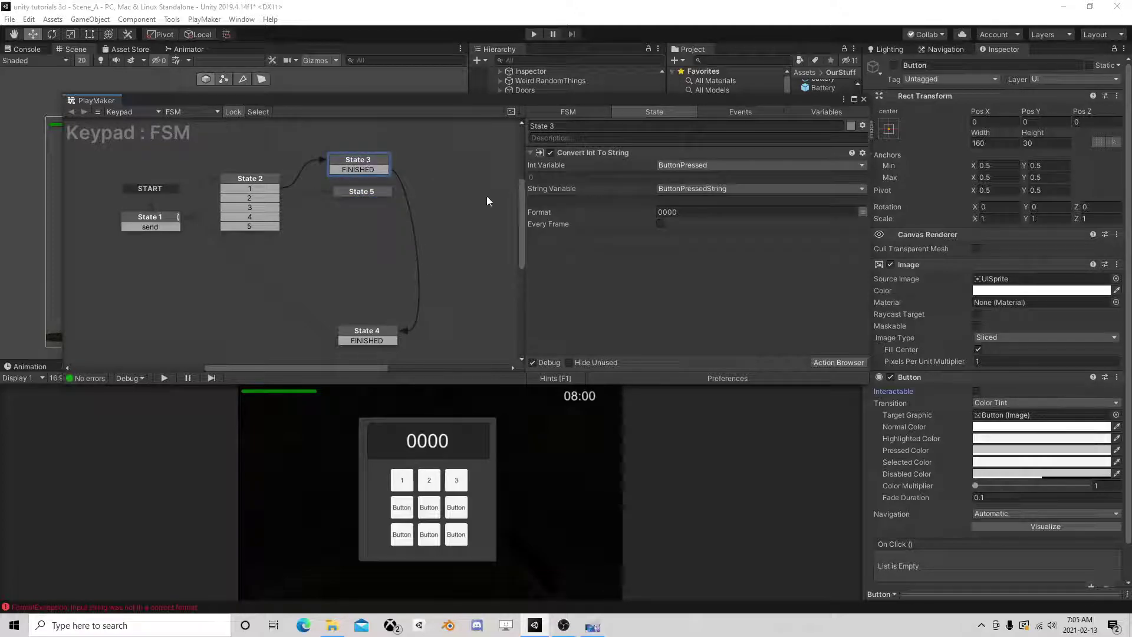
Add a Set Int Value action to State 3 storing into a new Temp integer variable
click(830, 363)
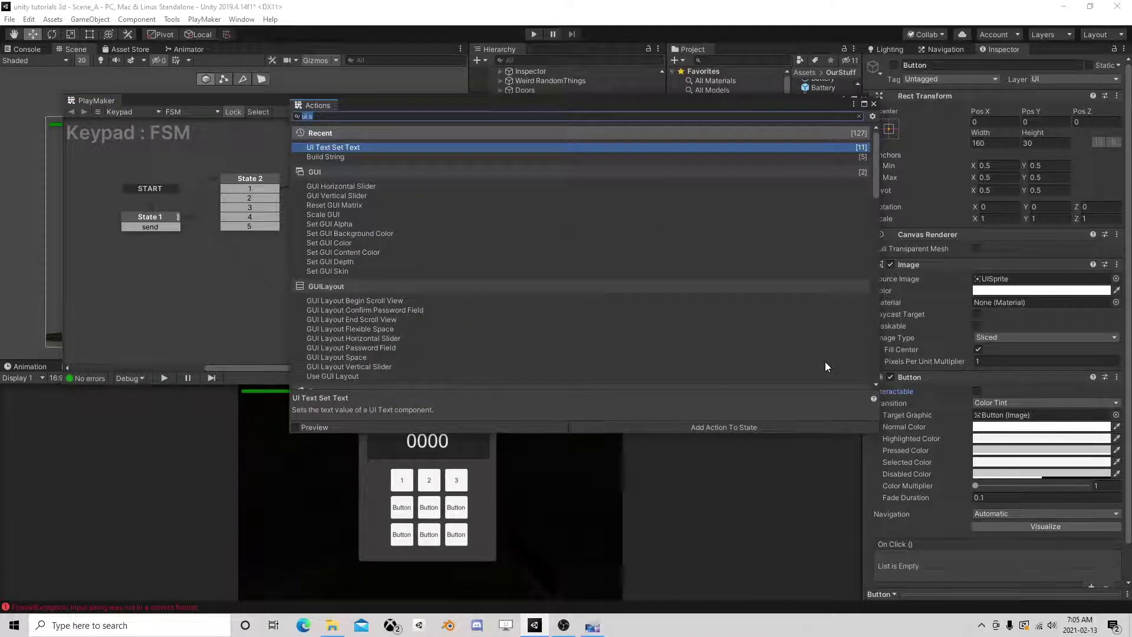
text(int set)
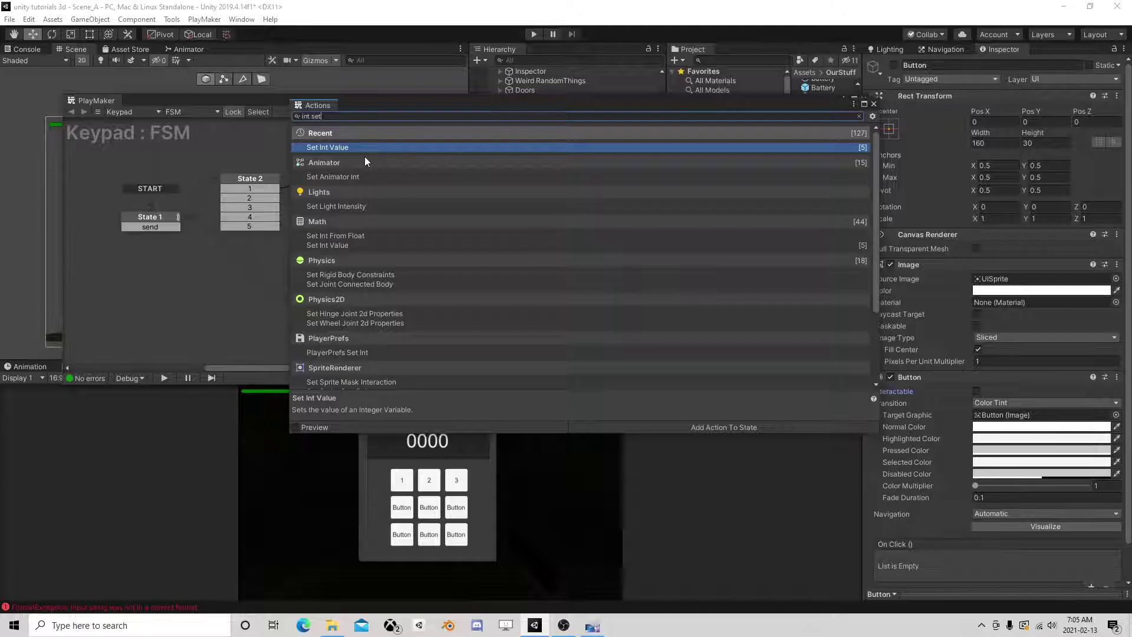
click(874, 104)
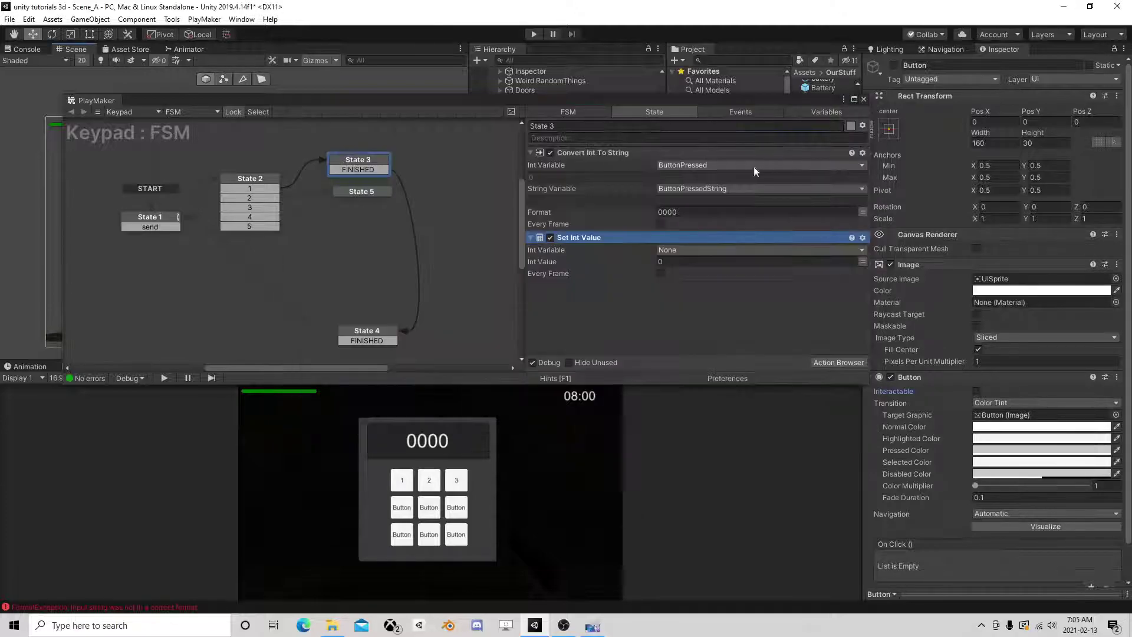
click(701, 250)
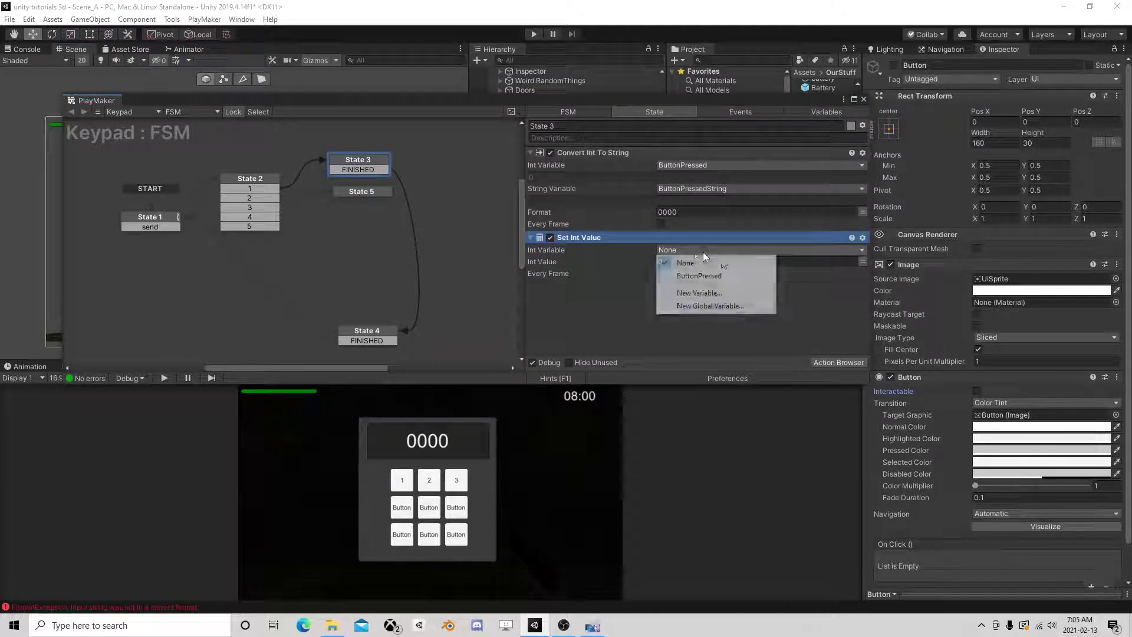
click(703, 298)
text(Temp)
click(759, 288)
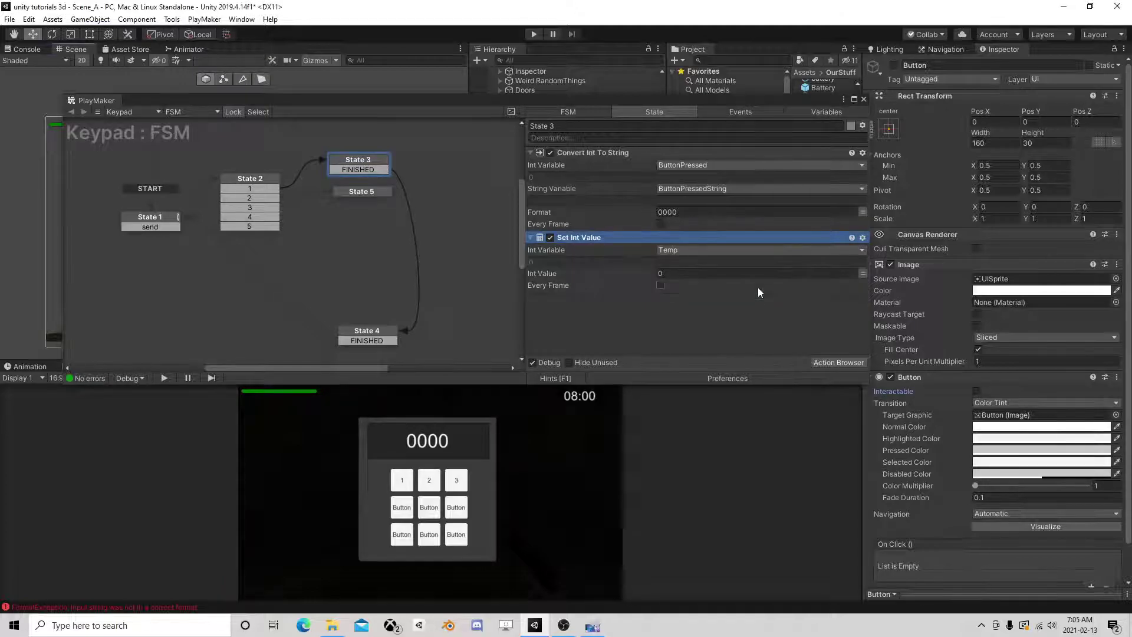
Set its Int Value to ButtonPressed and move it above Convert Int To String
click(861, 272)
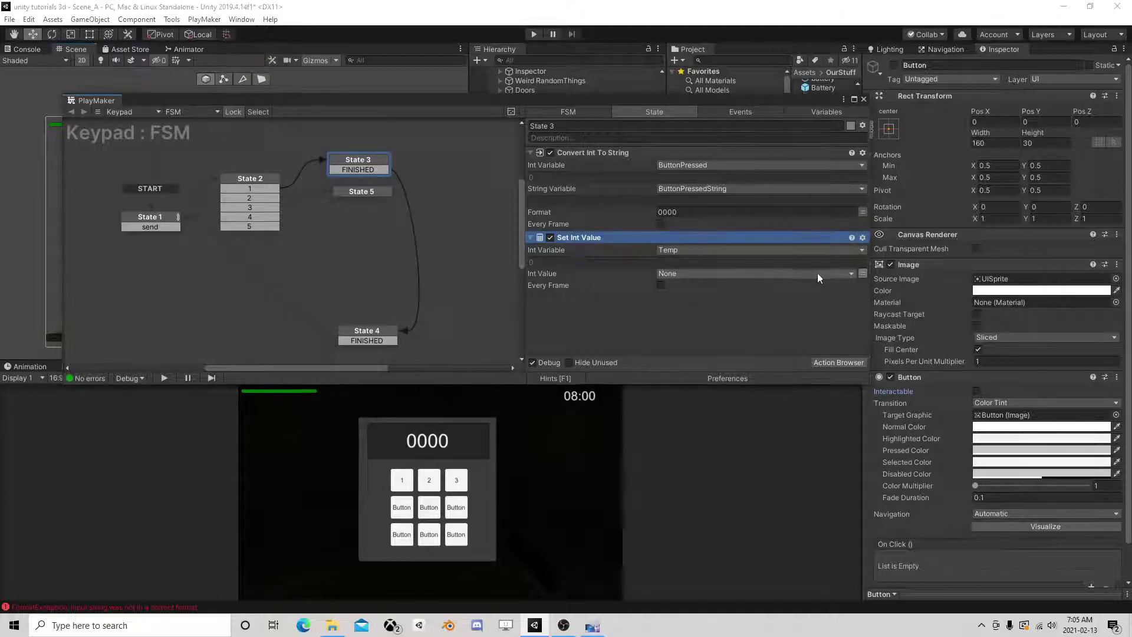
click(818, 274)
click(705, 300)
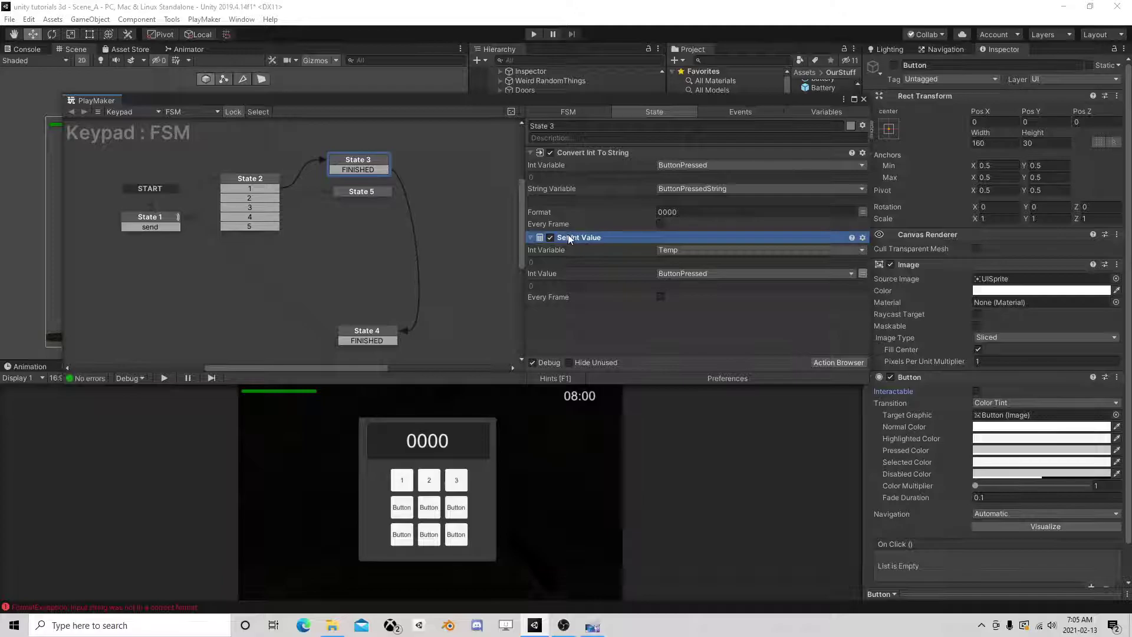
drag(579, 236, 589, 150)
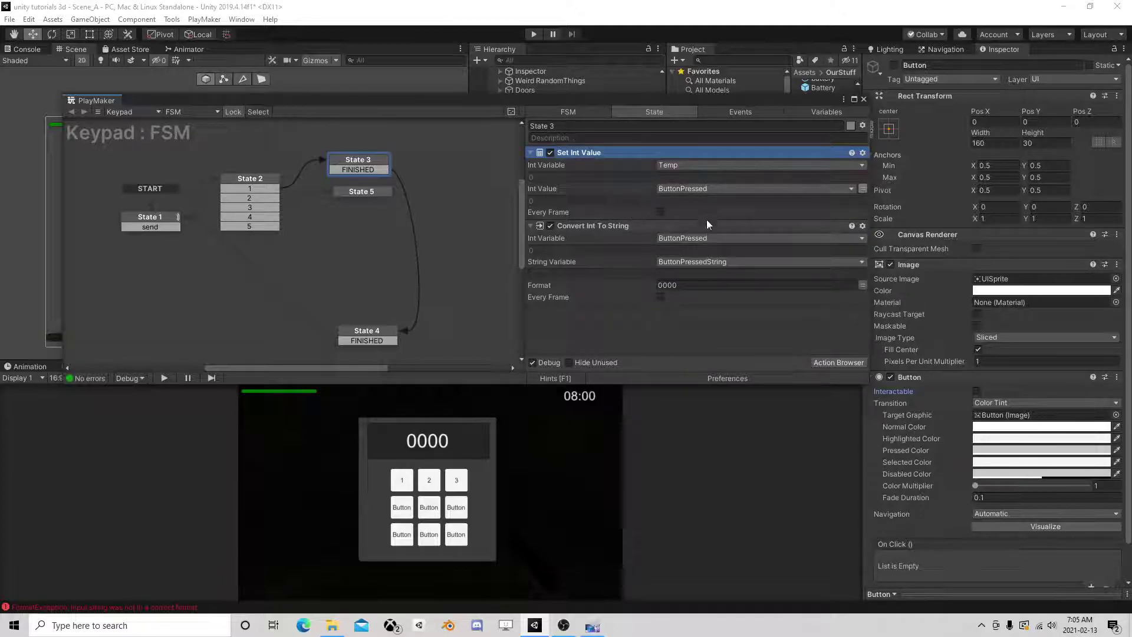
click(359, 191)
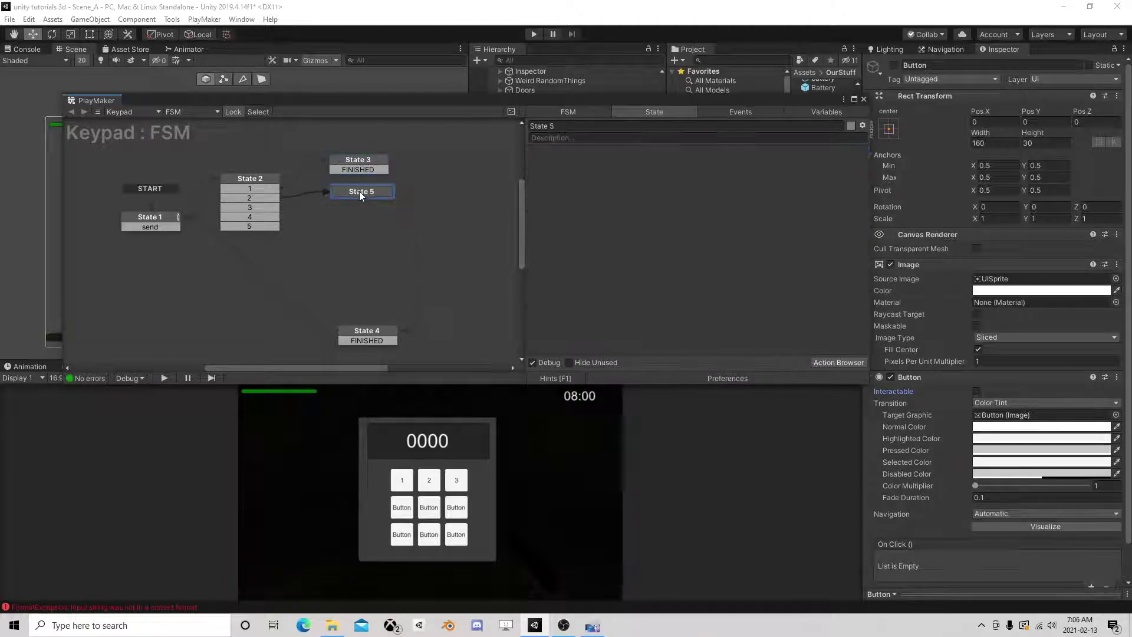
drag(359, 191, 352, 189)
click(250, 199)
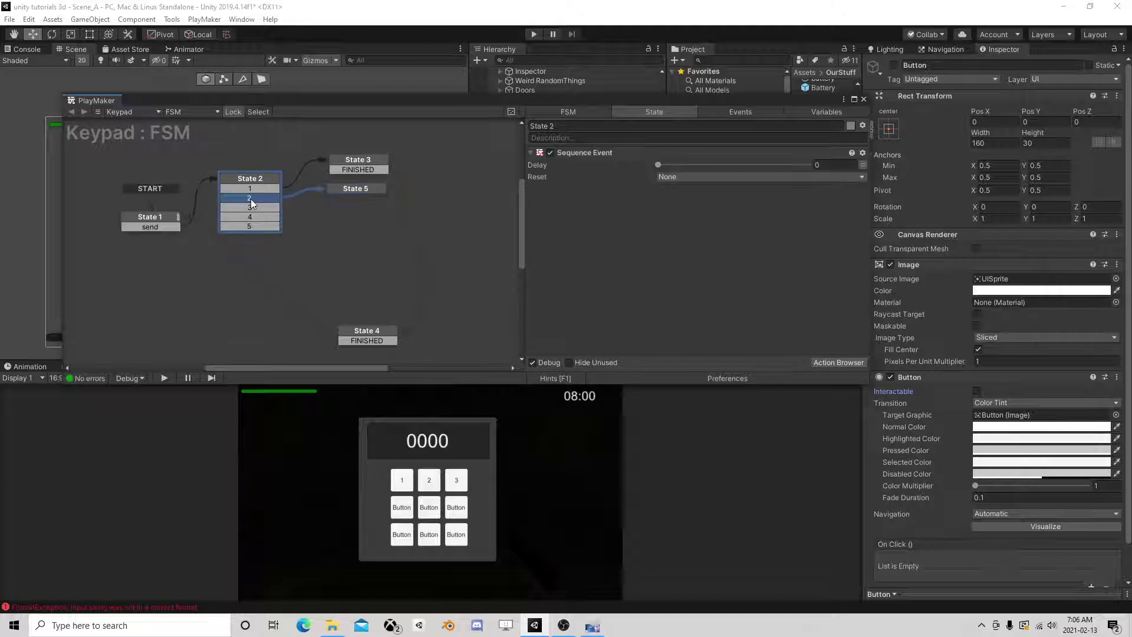
Add an Int Operator to State 5 multiplying ButtonPressed by 10, storing the result in ButtonPressed
click(354, 190)
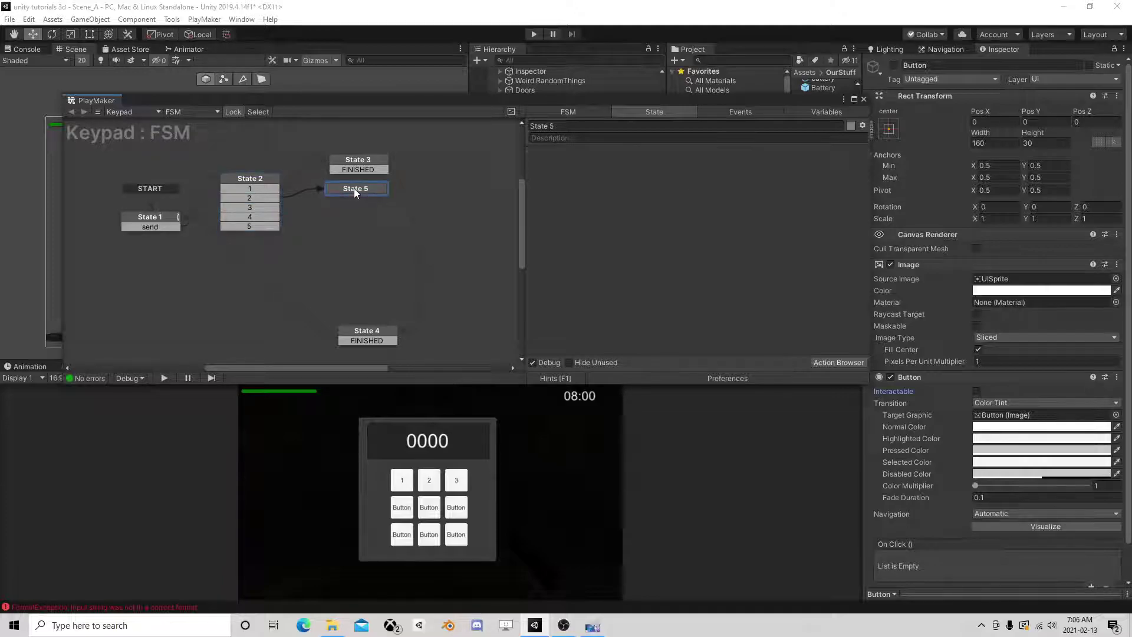
click(851, 364)
text(int op)
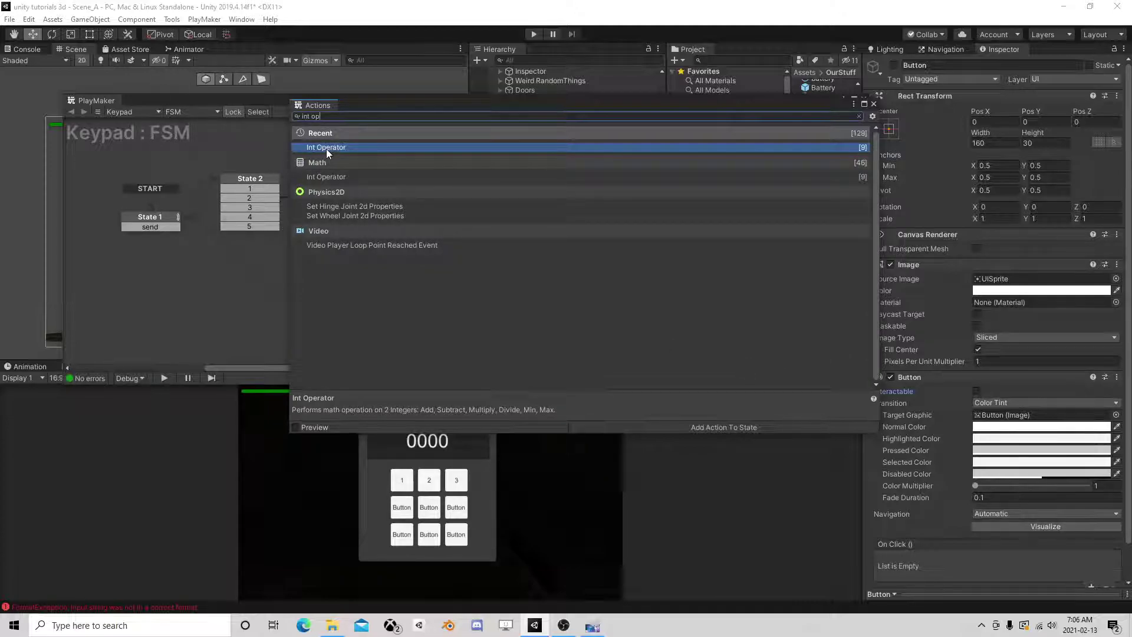
key(Return)
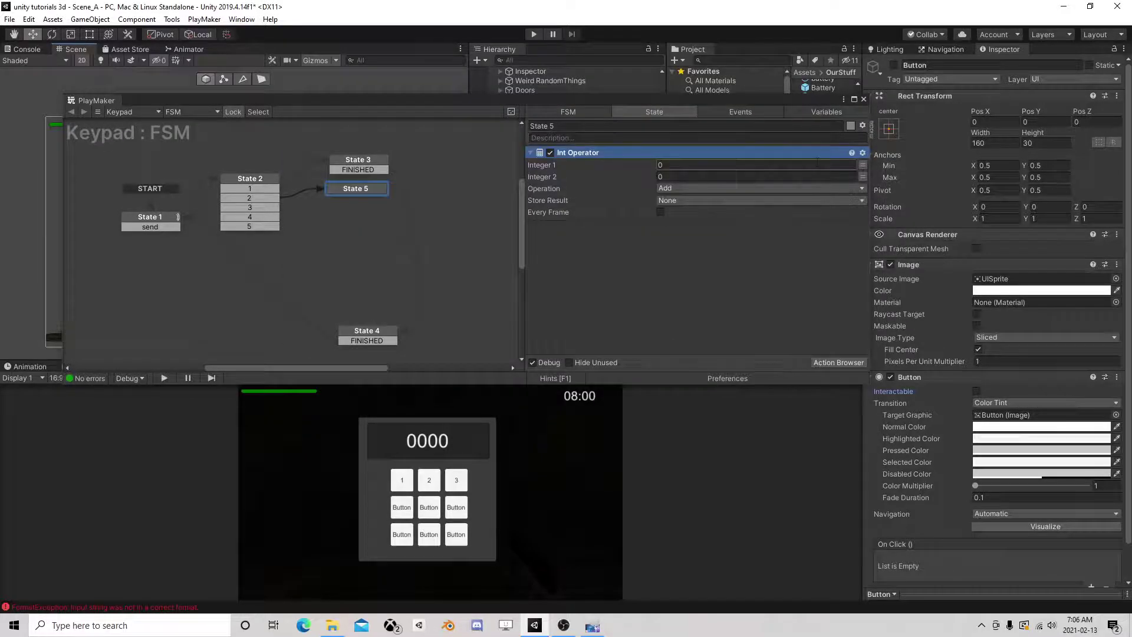
click(832, 169)
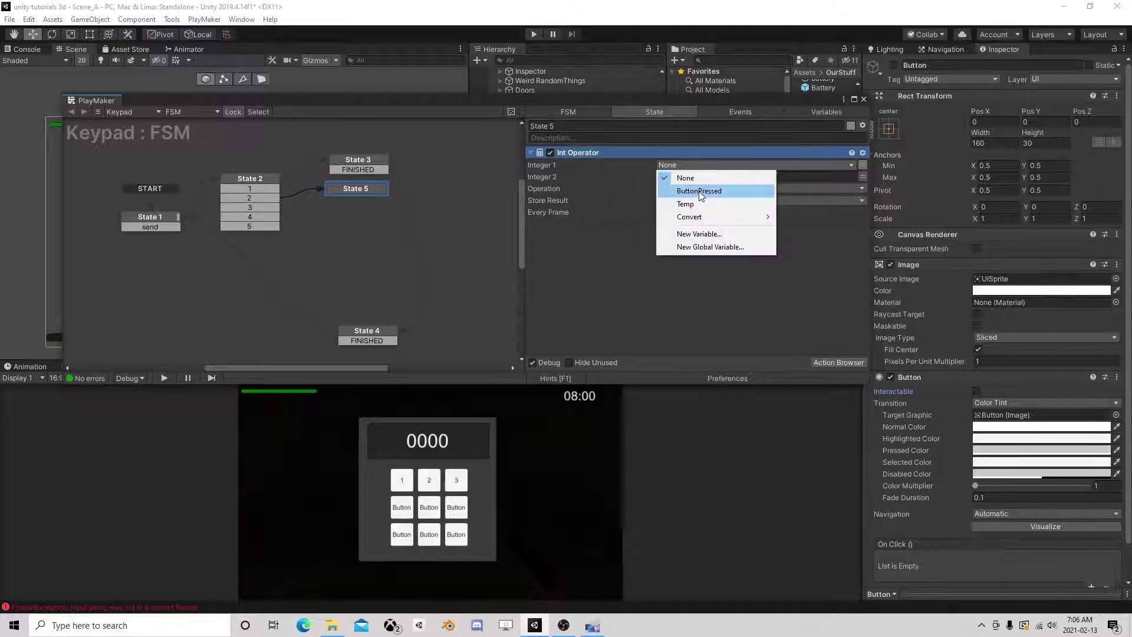
click(759, 188)
text(10)
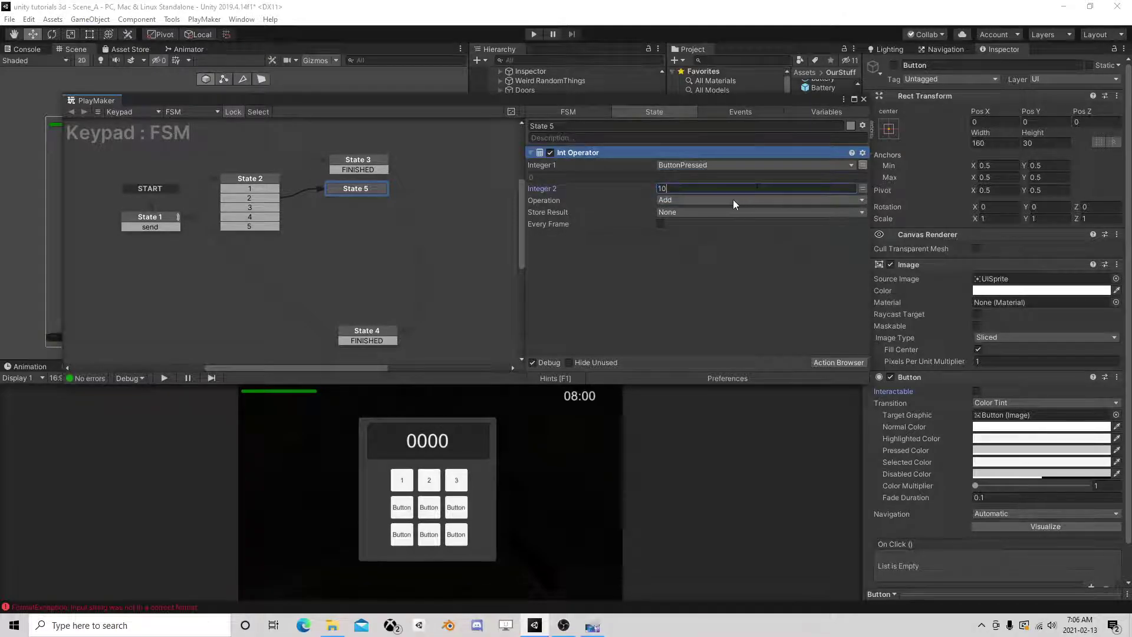
click(733, 200)
click(696, 242)
click(702, 213)
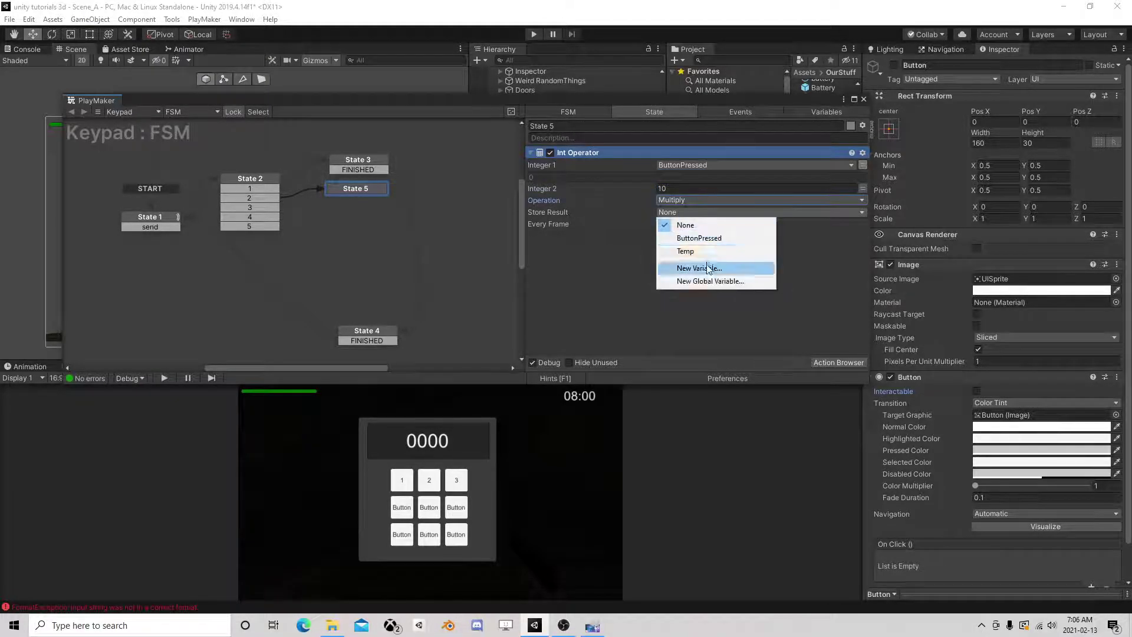
click(700, 238)
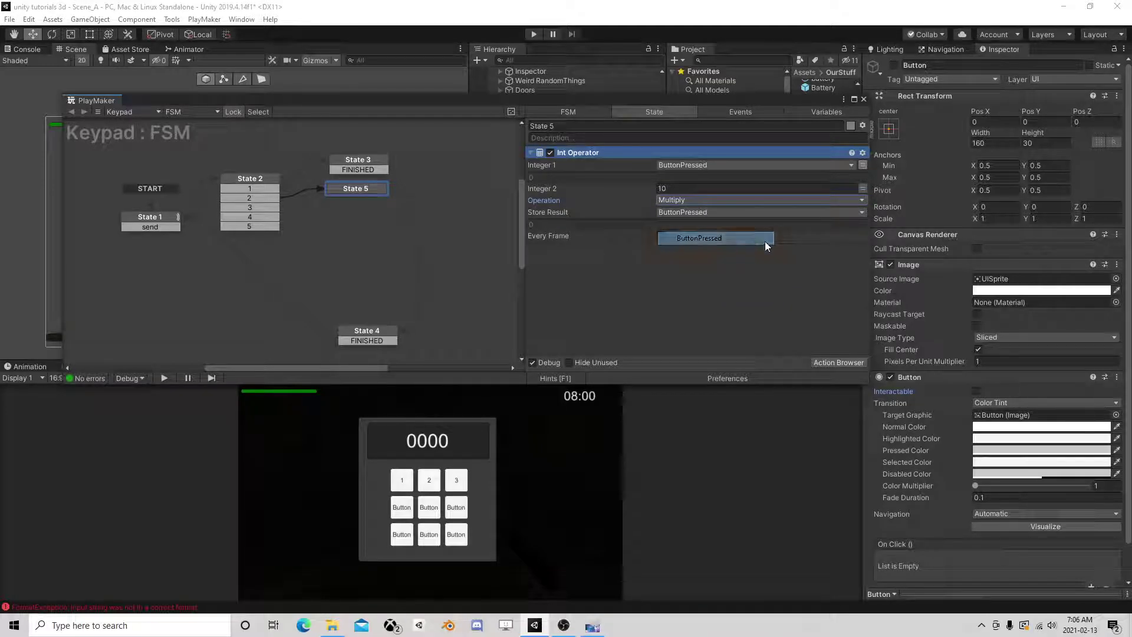
Add an Int Add below Int Operator that adds Temp to ButtonPressed
click(842, 362)
text(int ad)
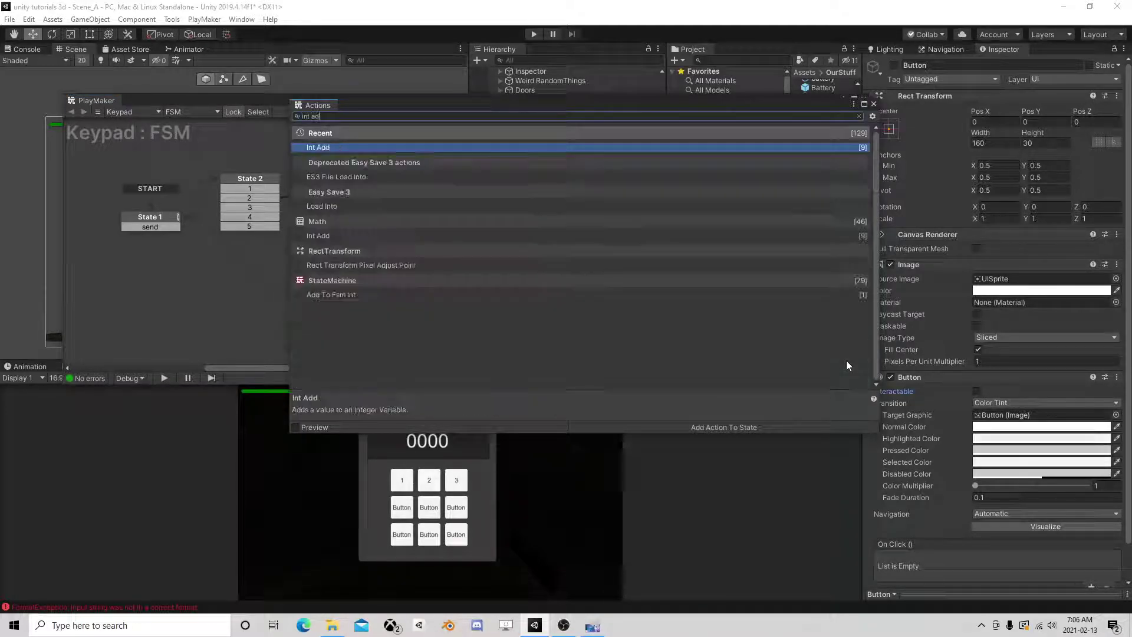
text(d)
double_click(344, 148)
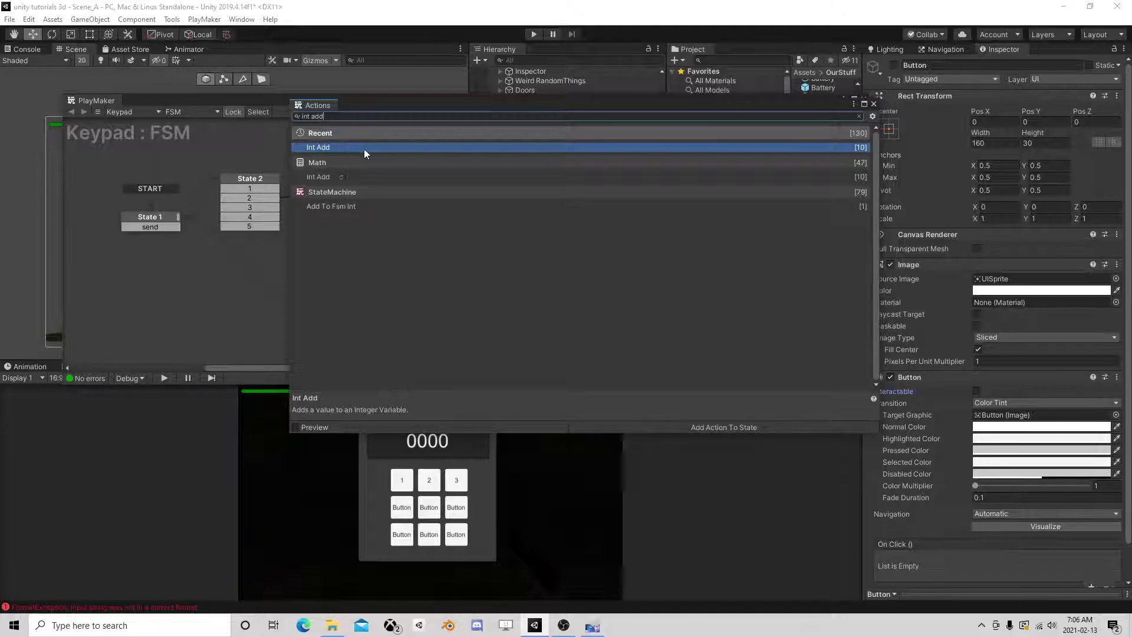
click(874, 104)
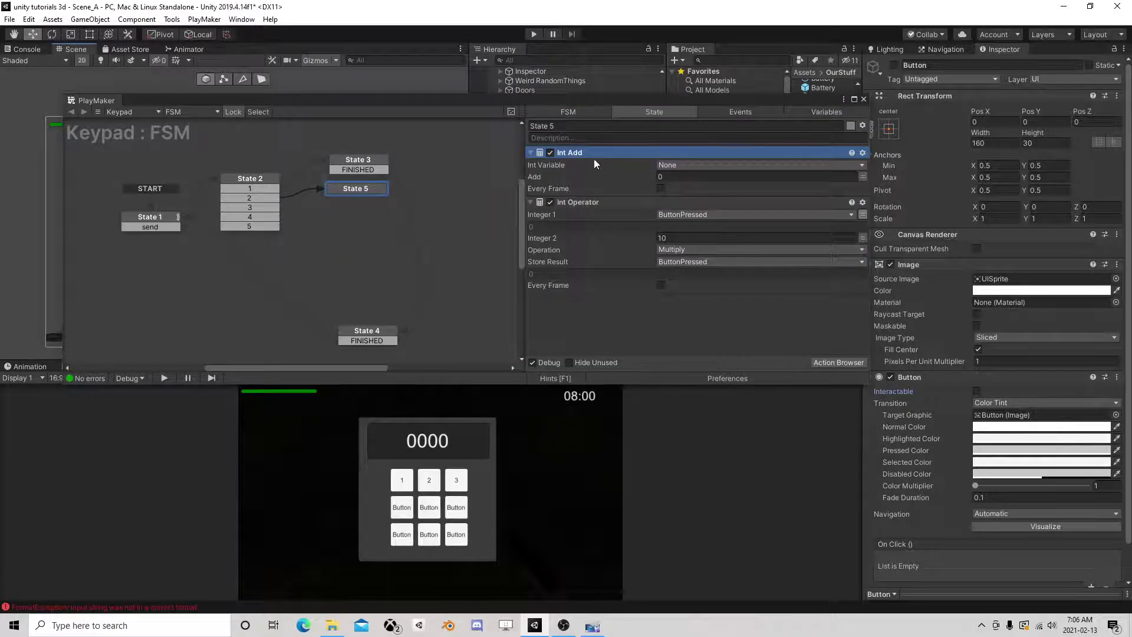
drag(594, 154, 622, 319)
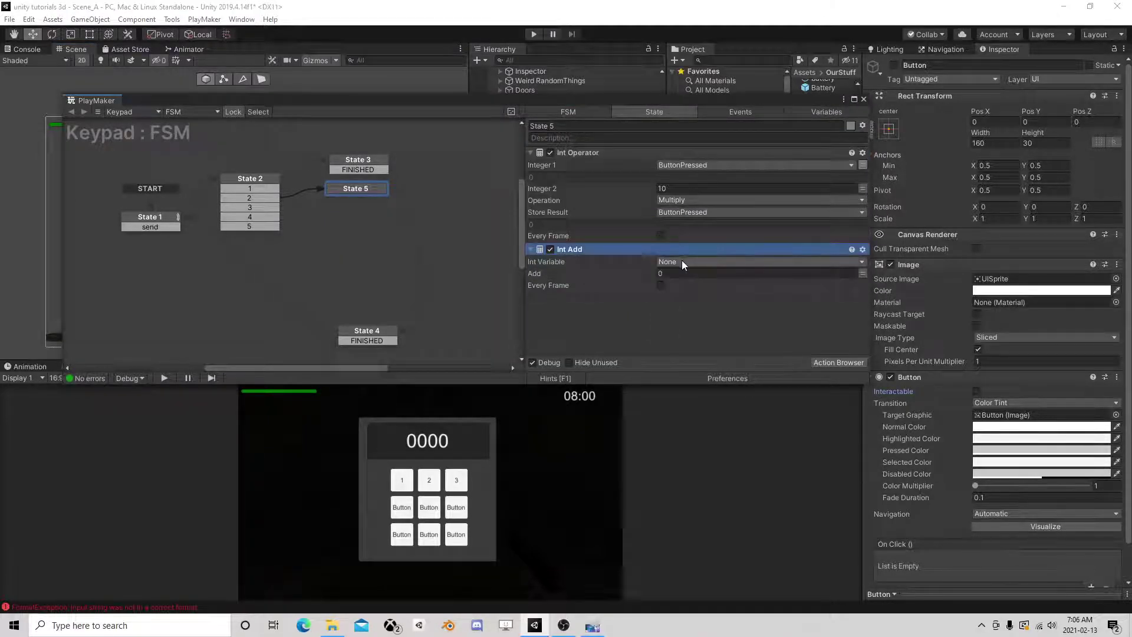
click(682, 261)
click(711, 293)
click(862, 285)
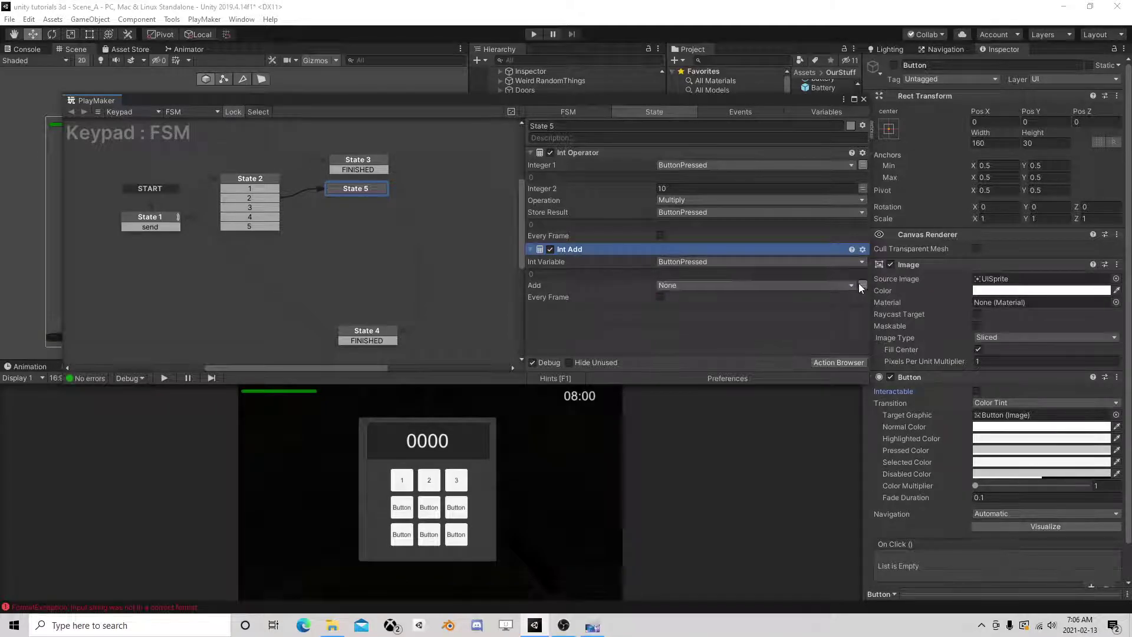
click(787, 285)
click(708, 323)
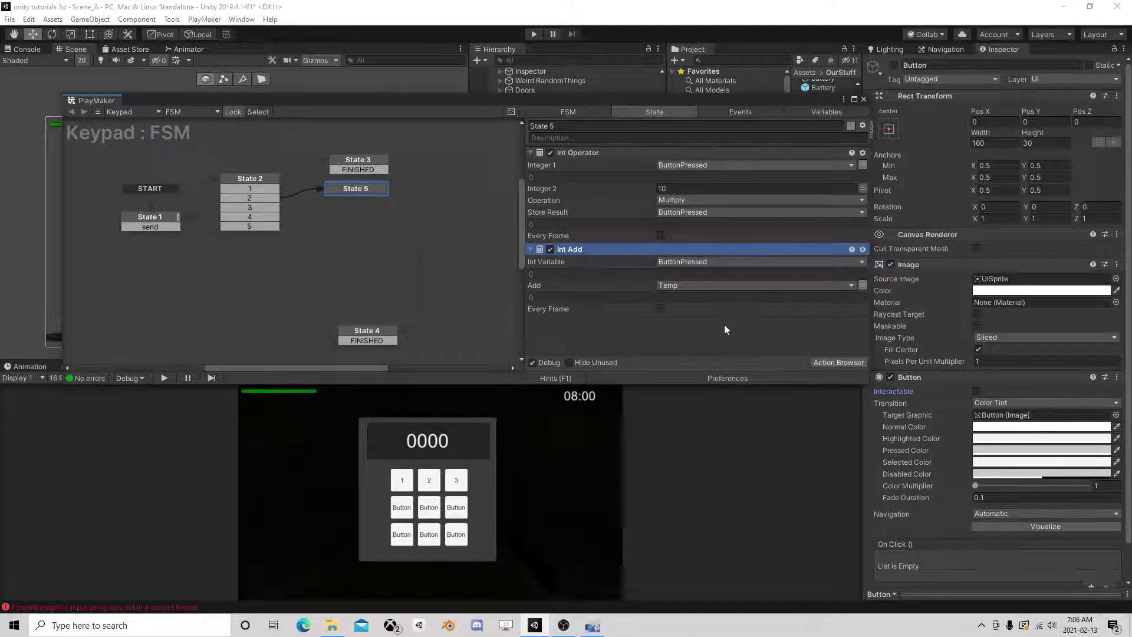
click(706, 336)
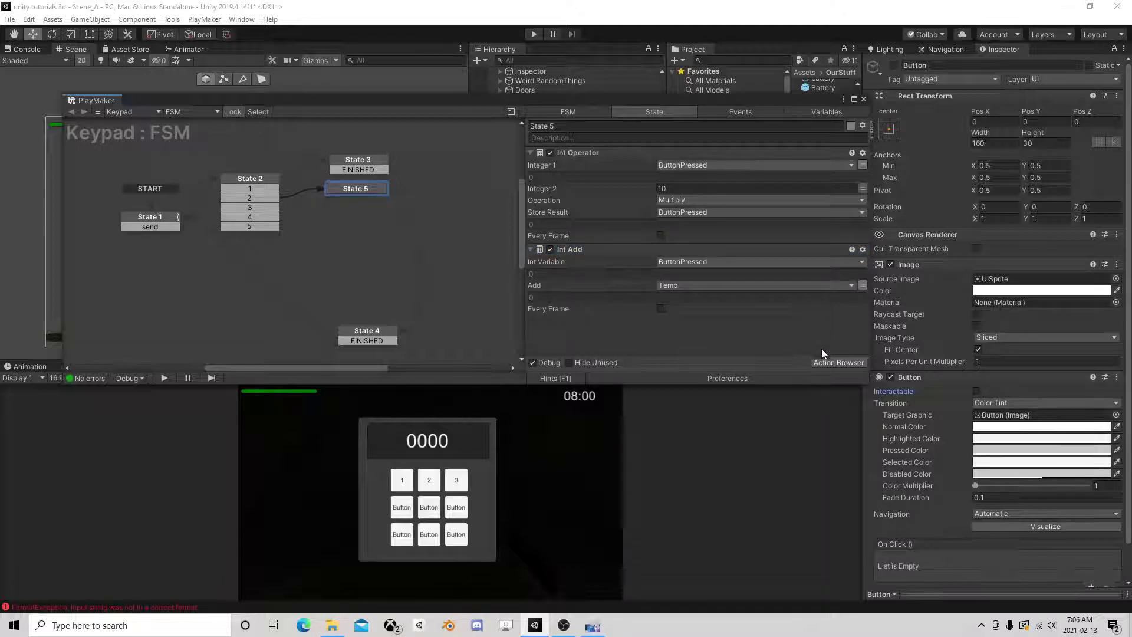
Return to State 3 and bring up the options for its Set Int Value action
click(835, 363)
click(873, 104)
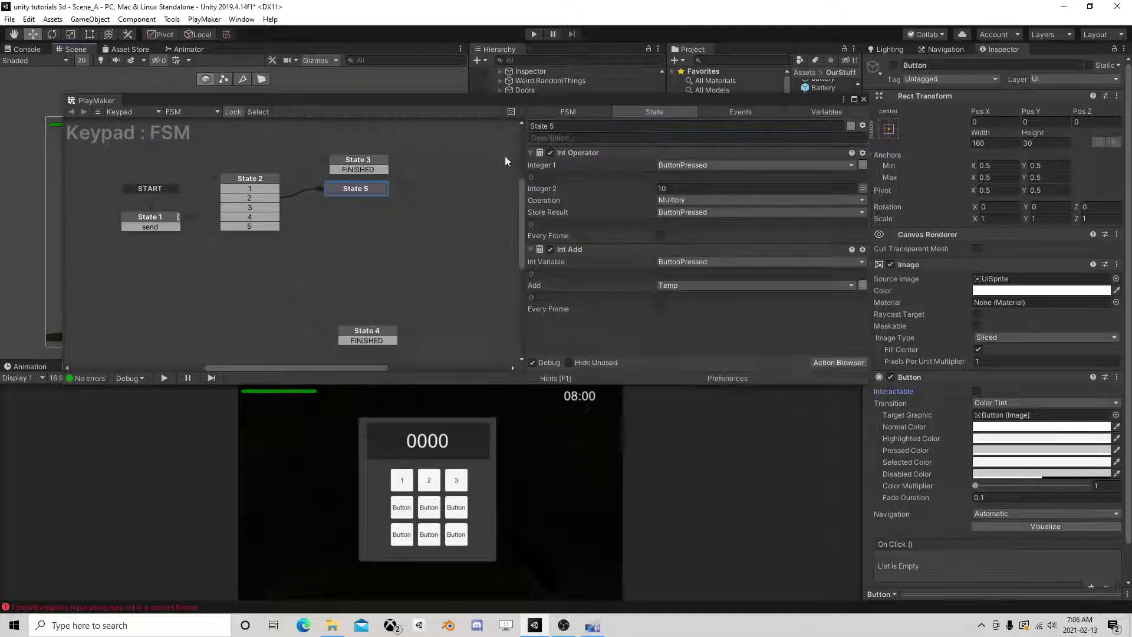
right_click(595, 153)
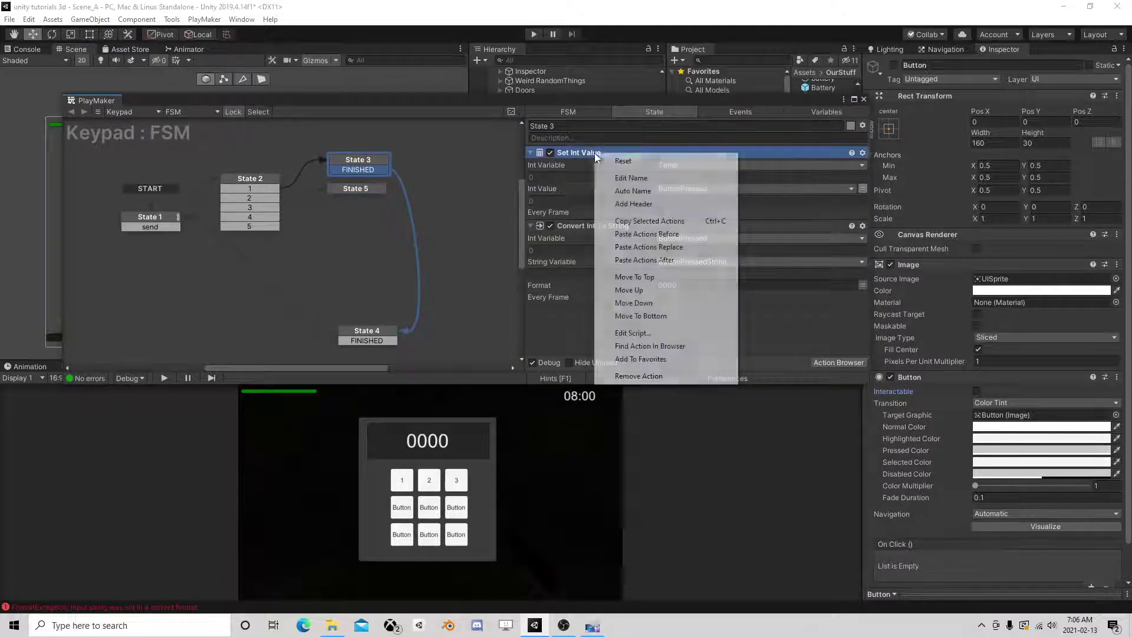
Copy State 3's Set Int Value action into State 5
click(649, 221)
click(352, 191)
right_click(574, 328)
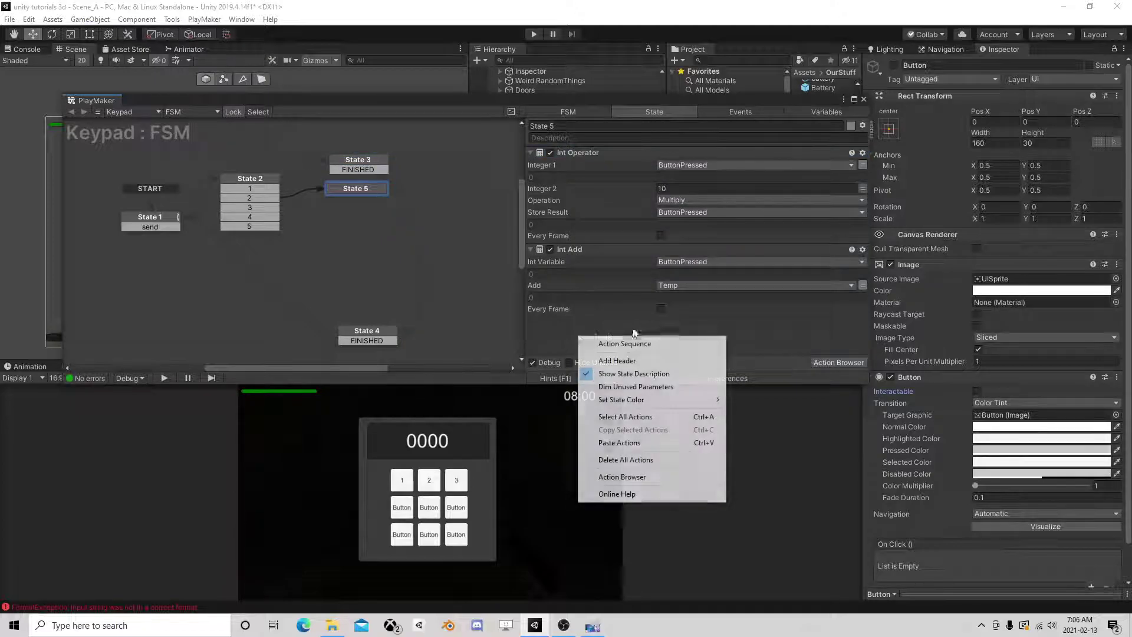
click(650, 429)
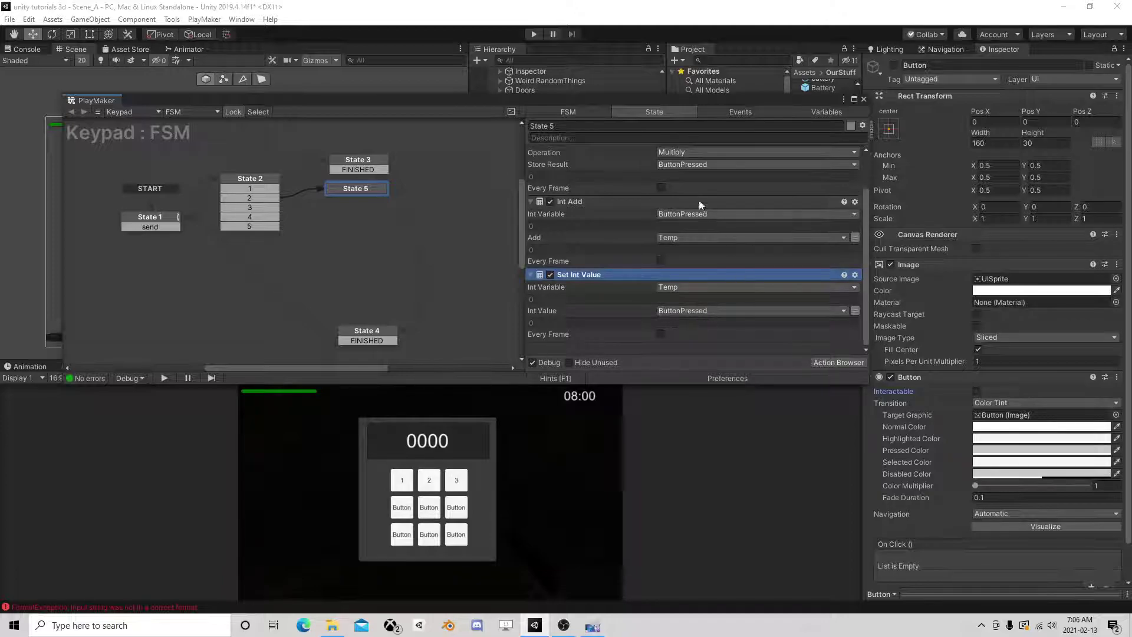
Give State 5 a FINISHED transition leading to State 4
drag(348, 188, 354, 188)
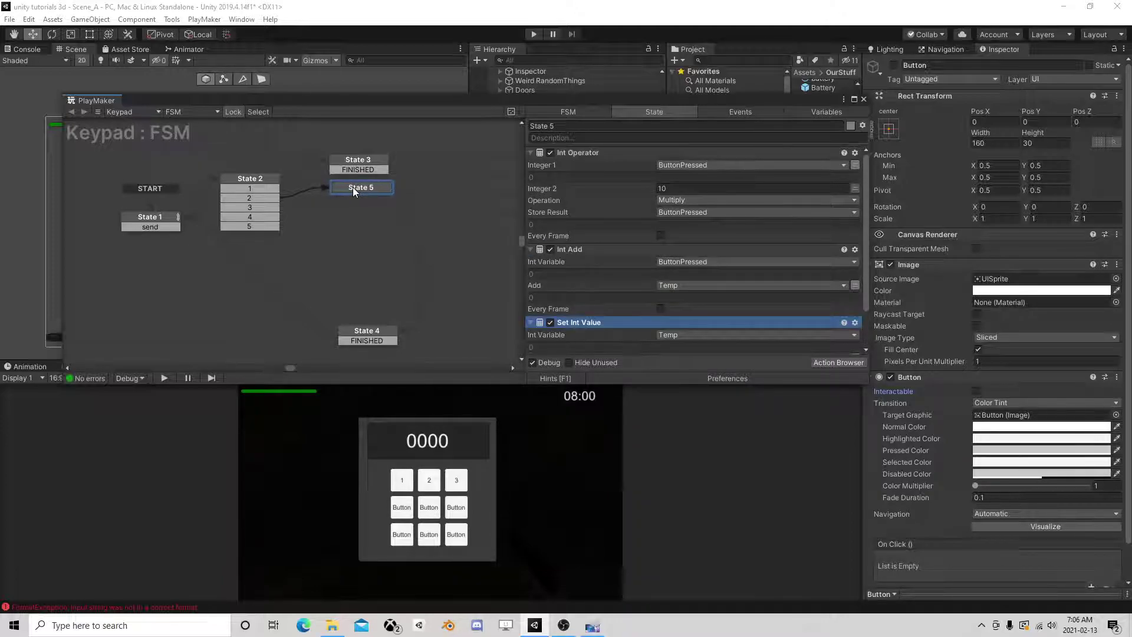
mouse_move(383, 195)
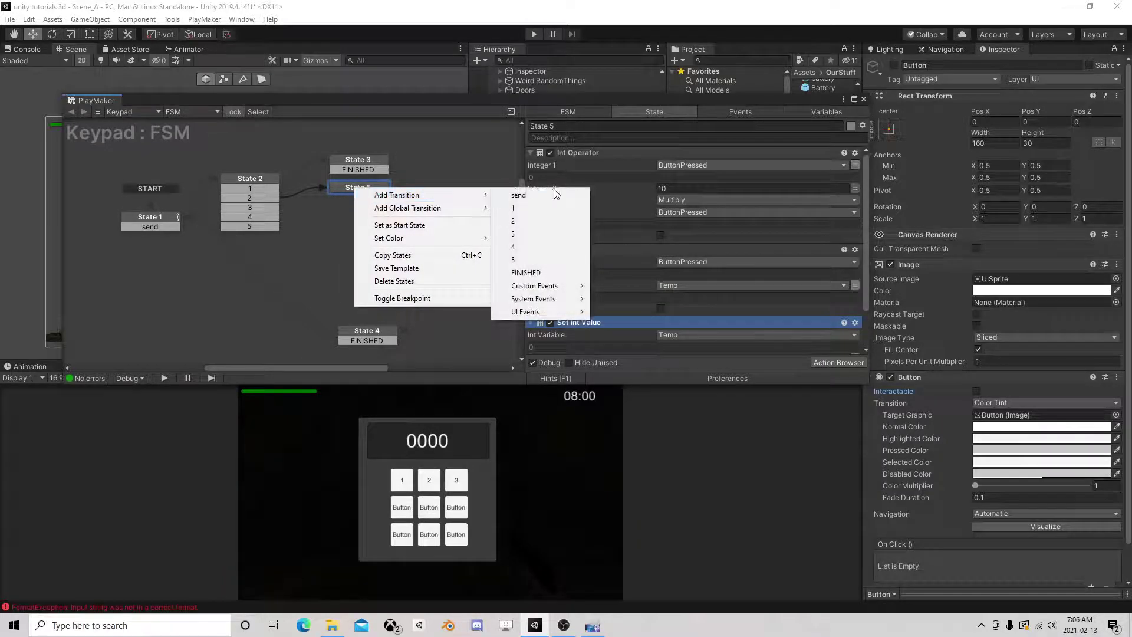
click(513, 273)
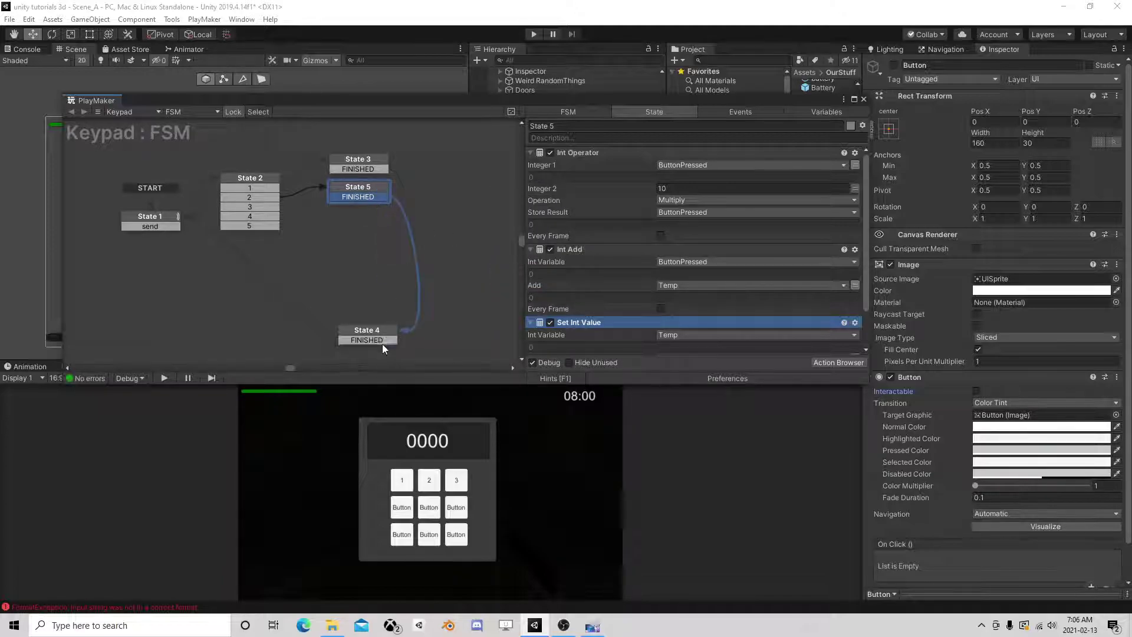
drag(372, 193, 366, 329)
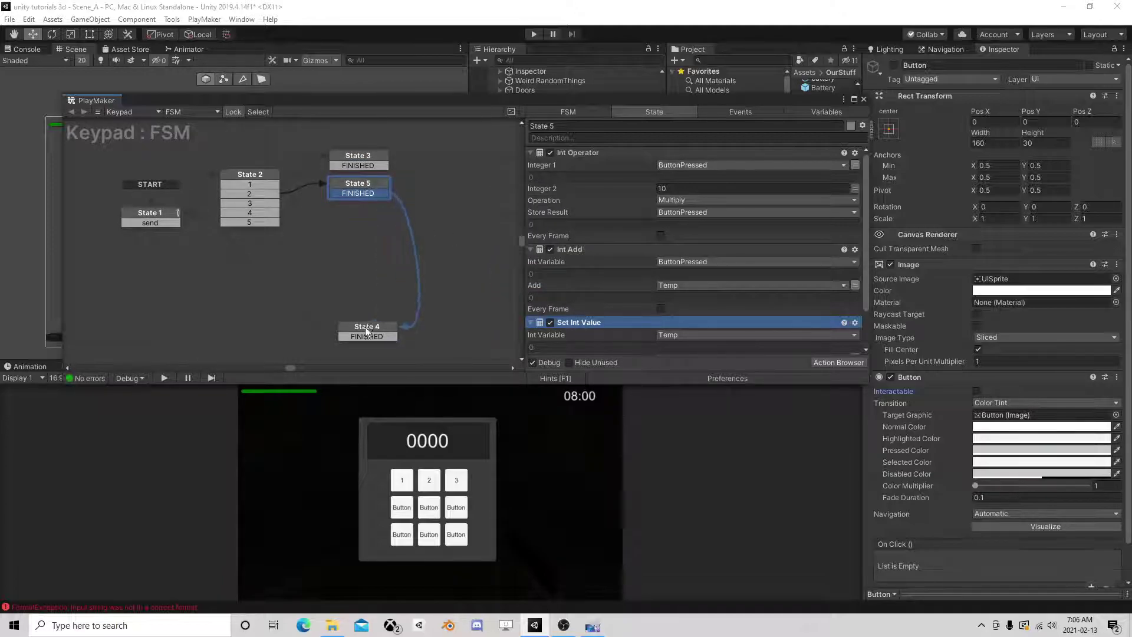
Copy State 5 and paste it as a new State 6
right_click(359, 185)
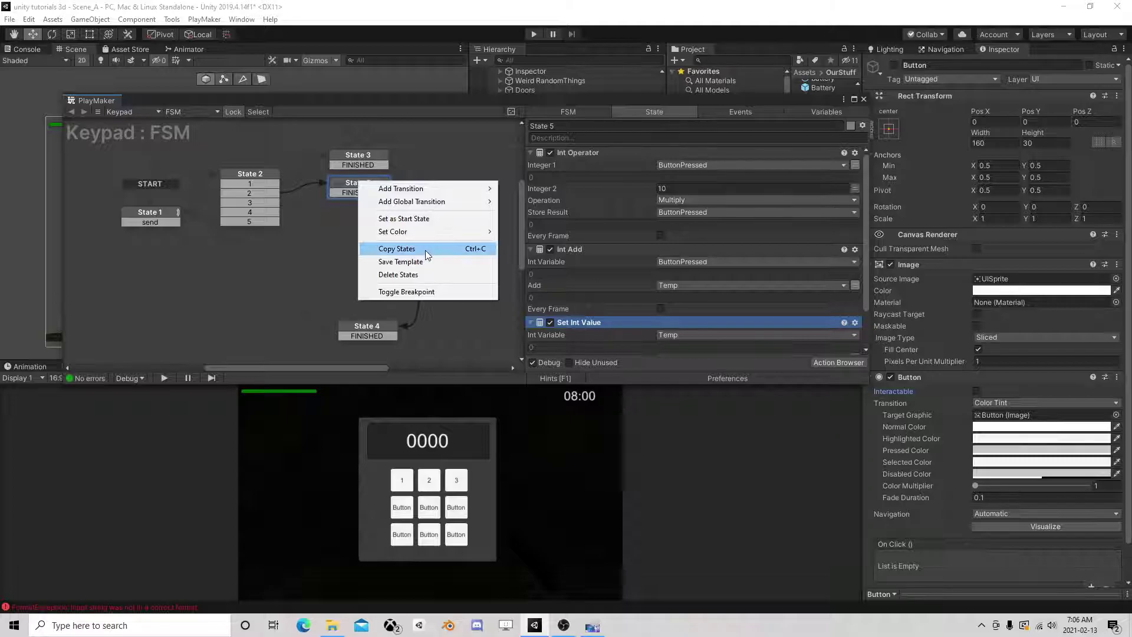
click(426, 247)
right_click(329, 209)
click(362, 230)
Link State 2's event 4 to State 6, set its multiplier to 100, and finish into State 4
drag(277, 212, 350, 212)
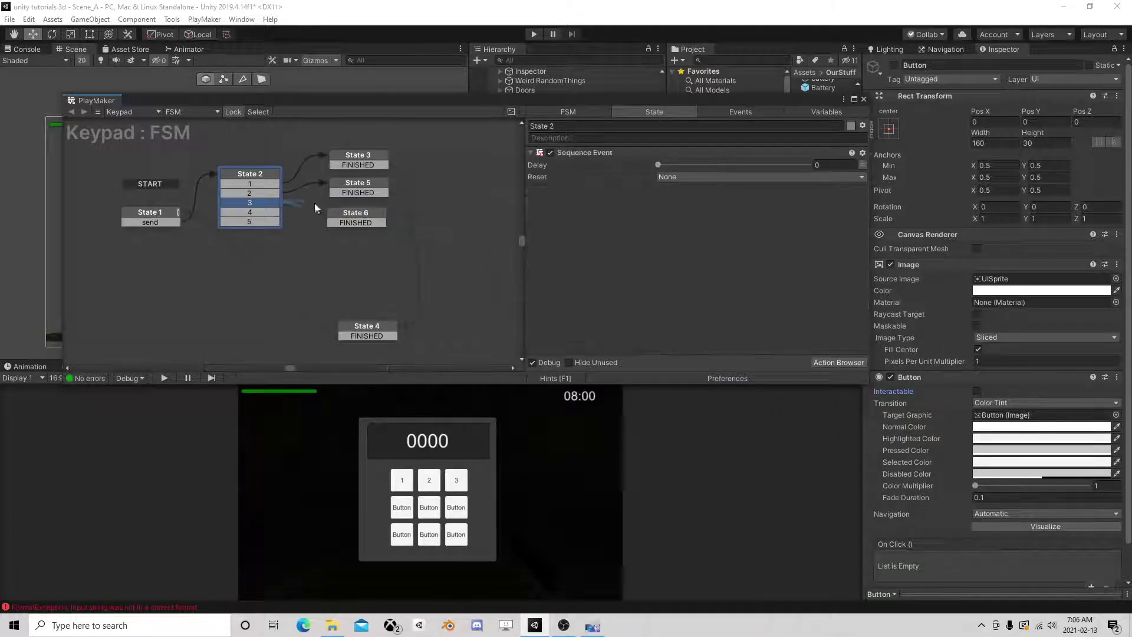
click(351, 213)
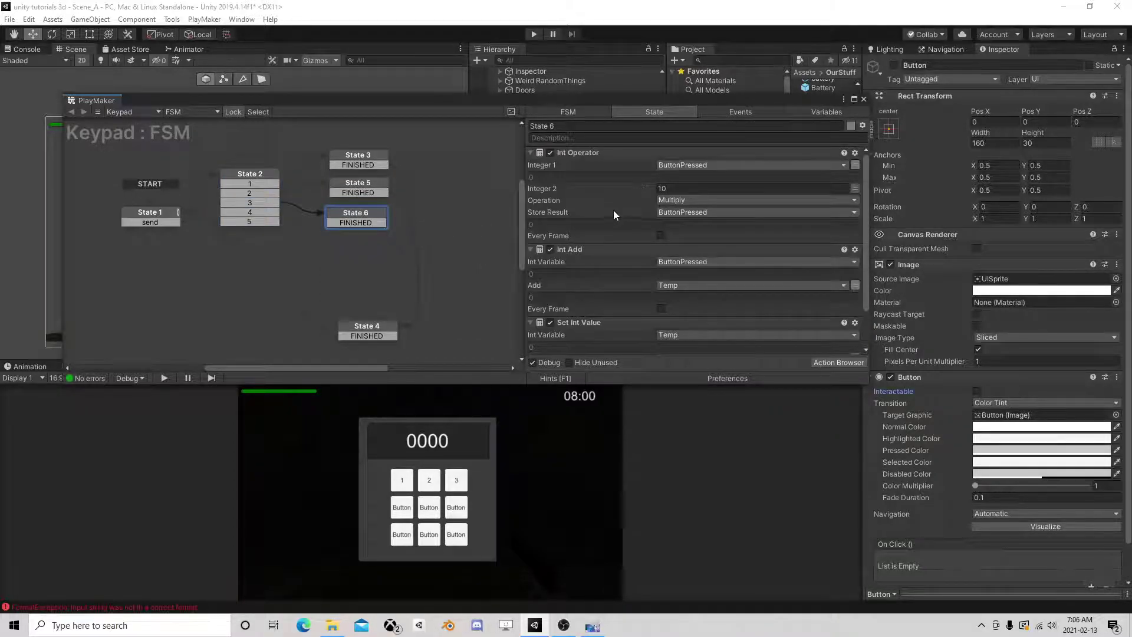
click(682, 189)
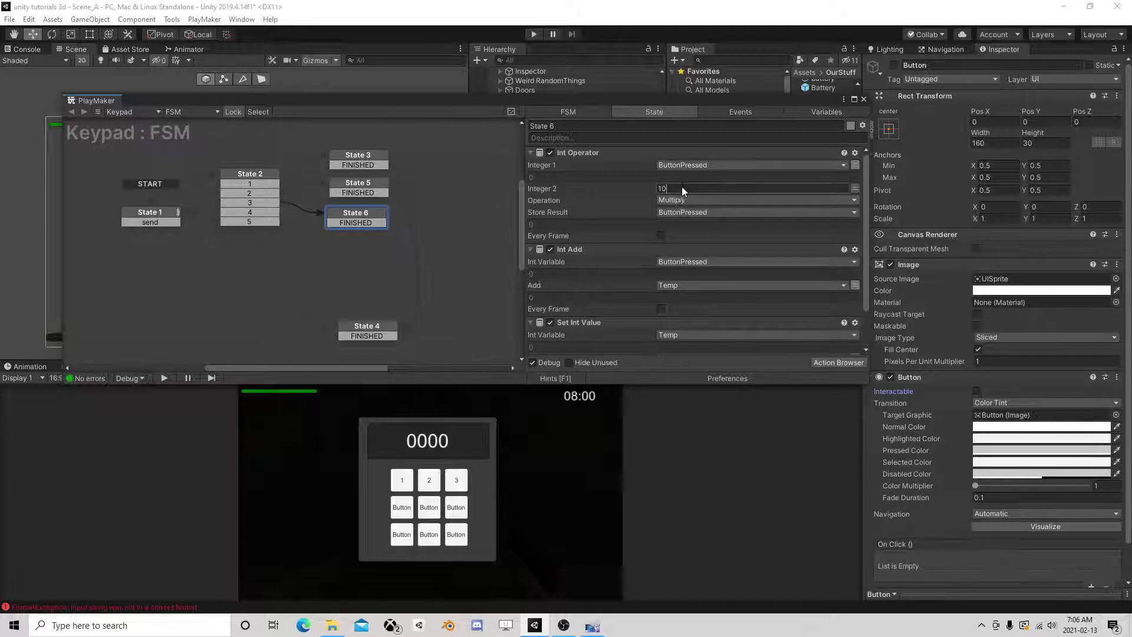
text(100)
scroll(725, 241, down, 3)
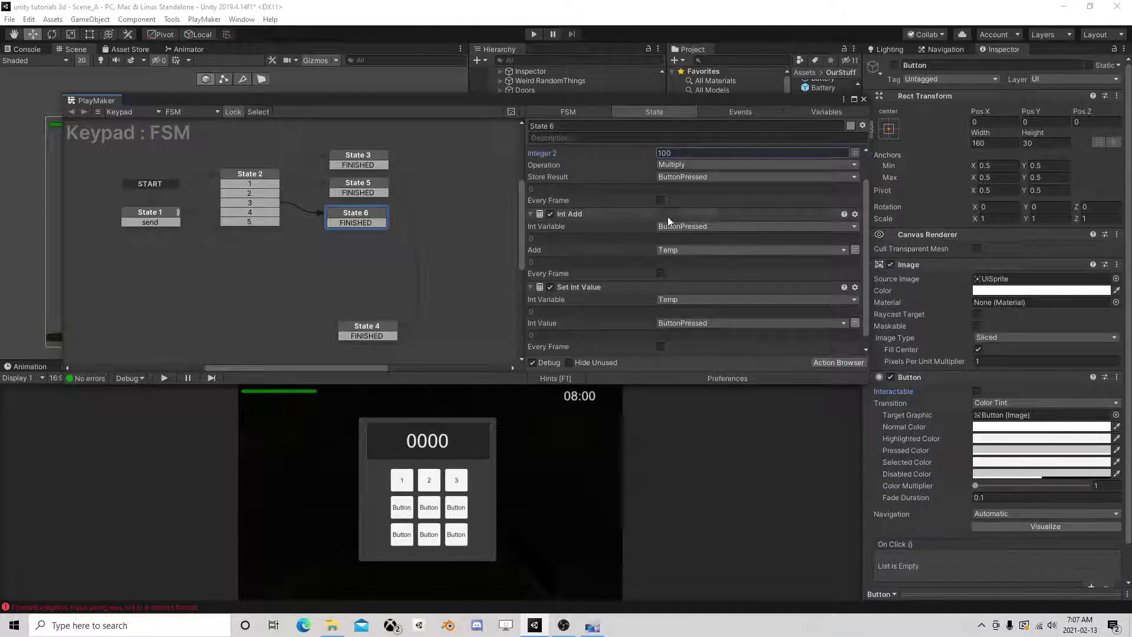
scroll(713, 248, down, 1)
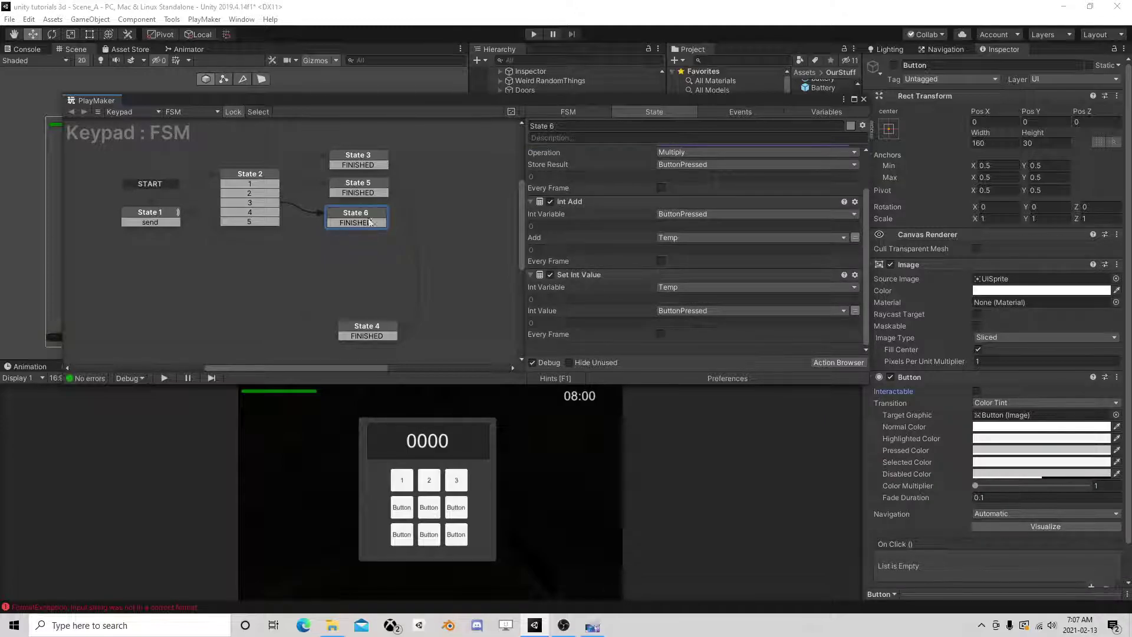
drag(370, 222, 384, 331)
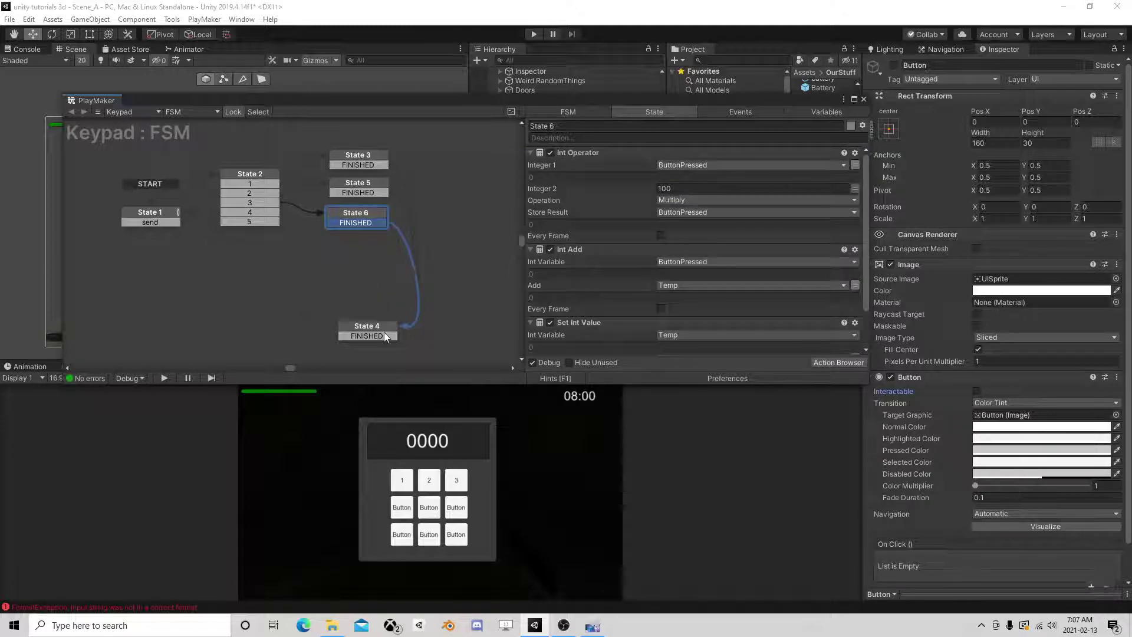
right_click(365, 216)
Paste a copy of State 6 as State 7, linked from State 2
click(437, 277)
right_click(325, 239)
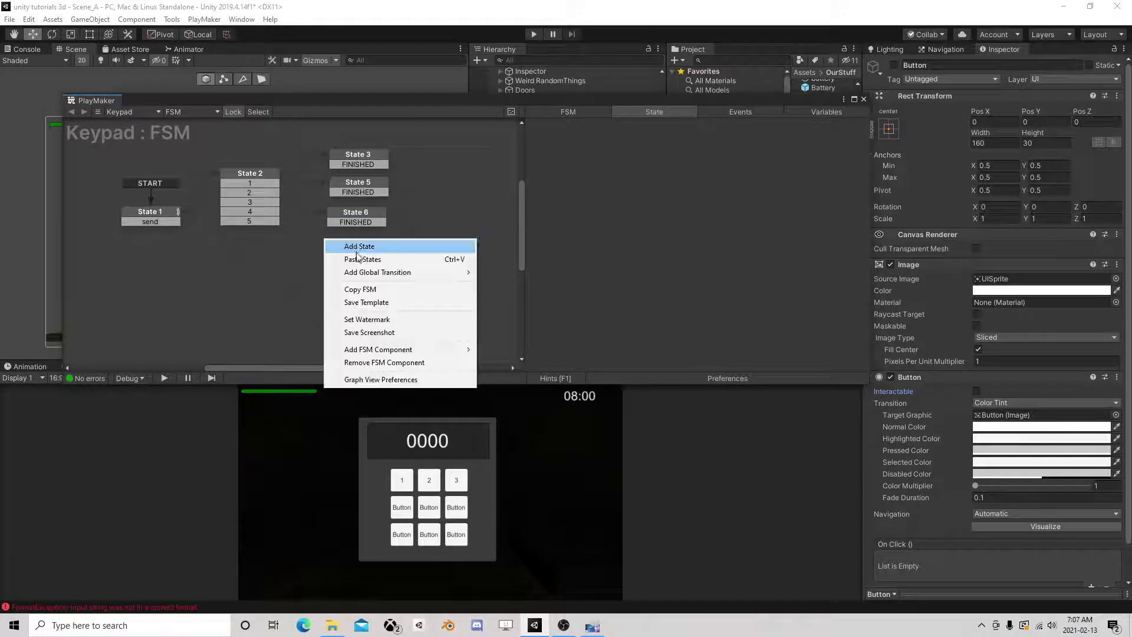
click(357, 259)
drag(279, 211, 349, 249)
click(352, 253)
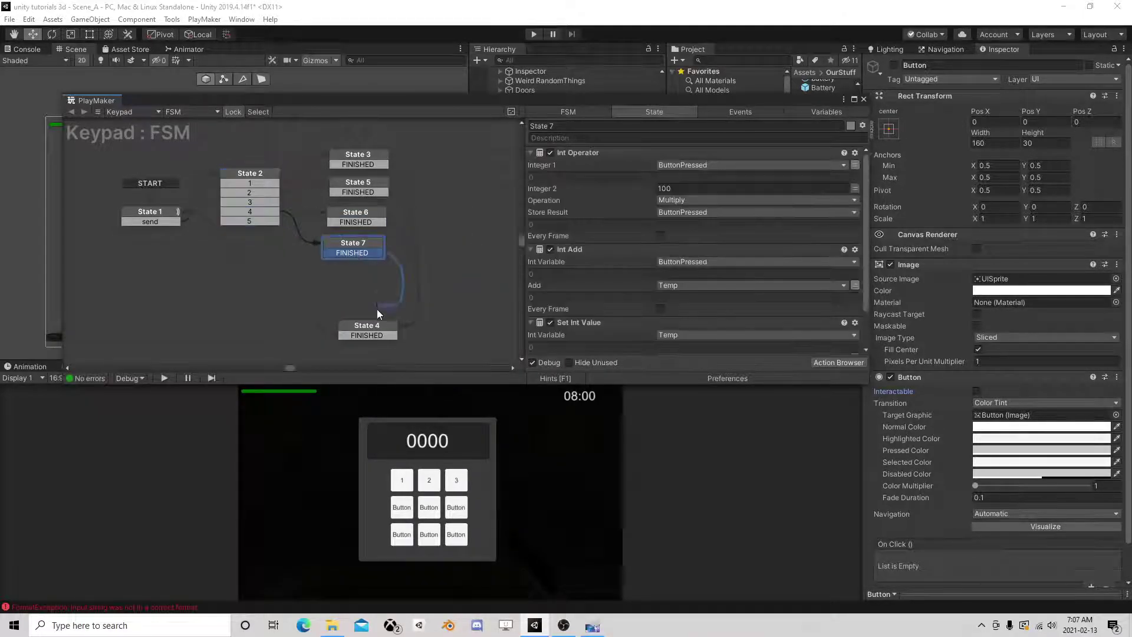
drag(376, 309, 371, 324)
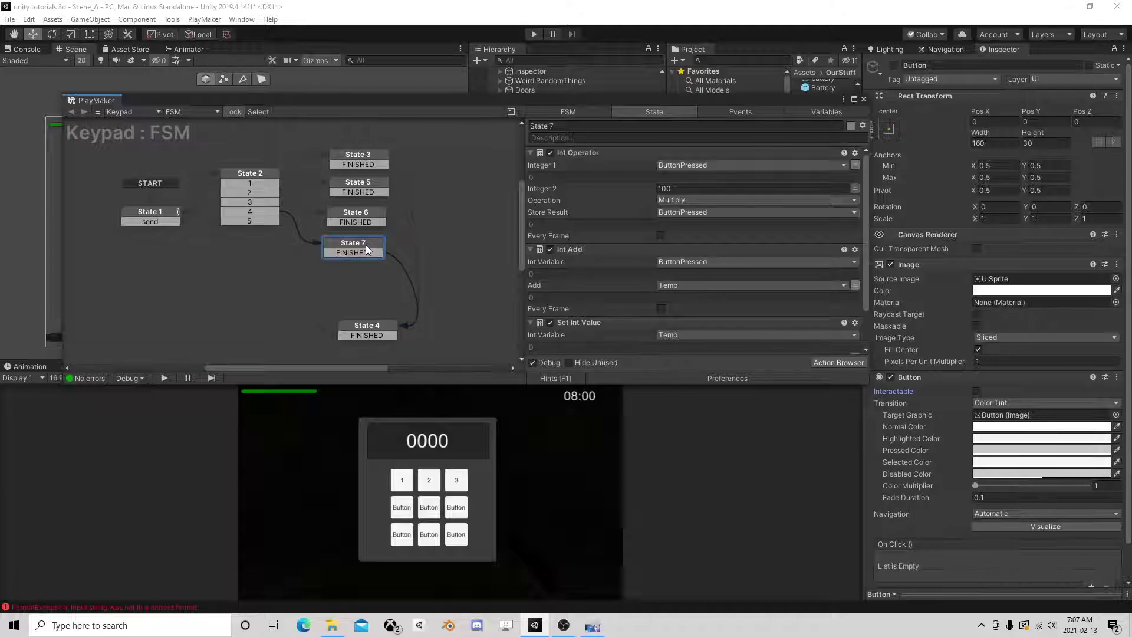
drag(366, 249, 375, 248)
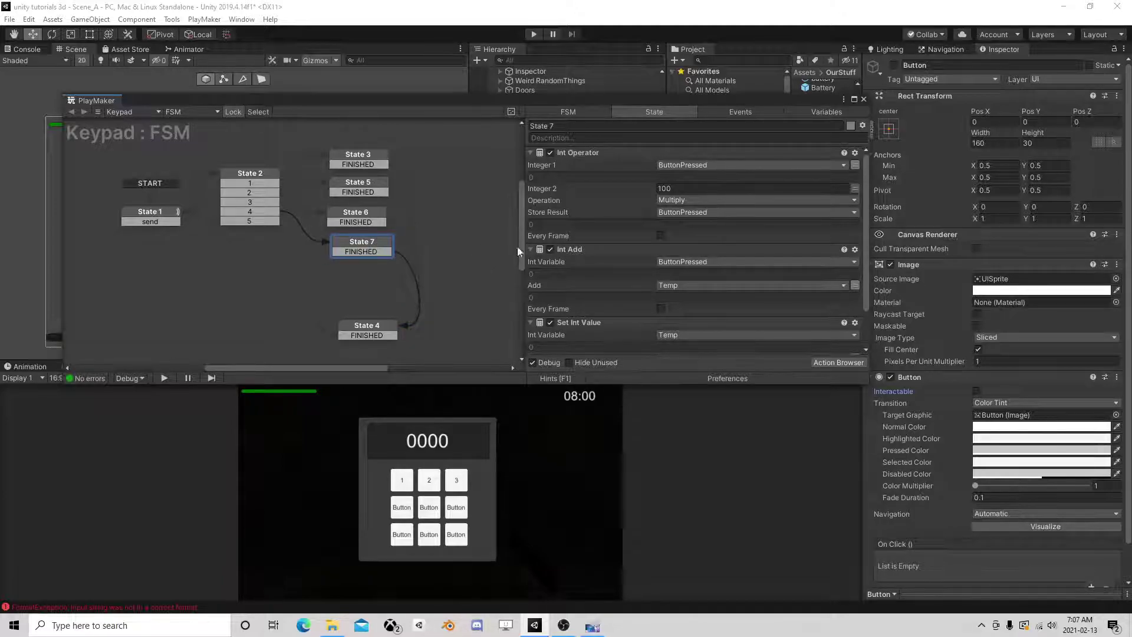
Delete State 2's event 5 transition and begin editing State 7's Integer 2 multiplier
right_click(260, 222)
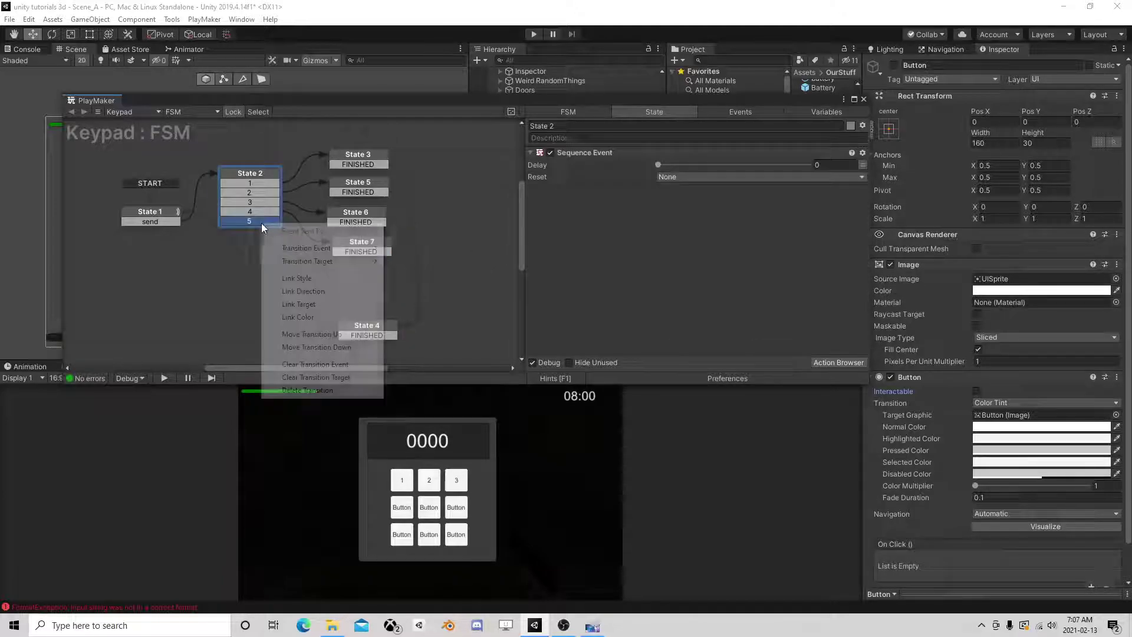
click(312, 388)
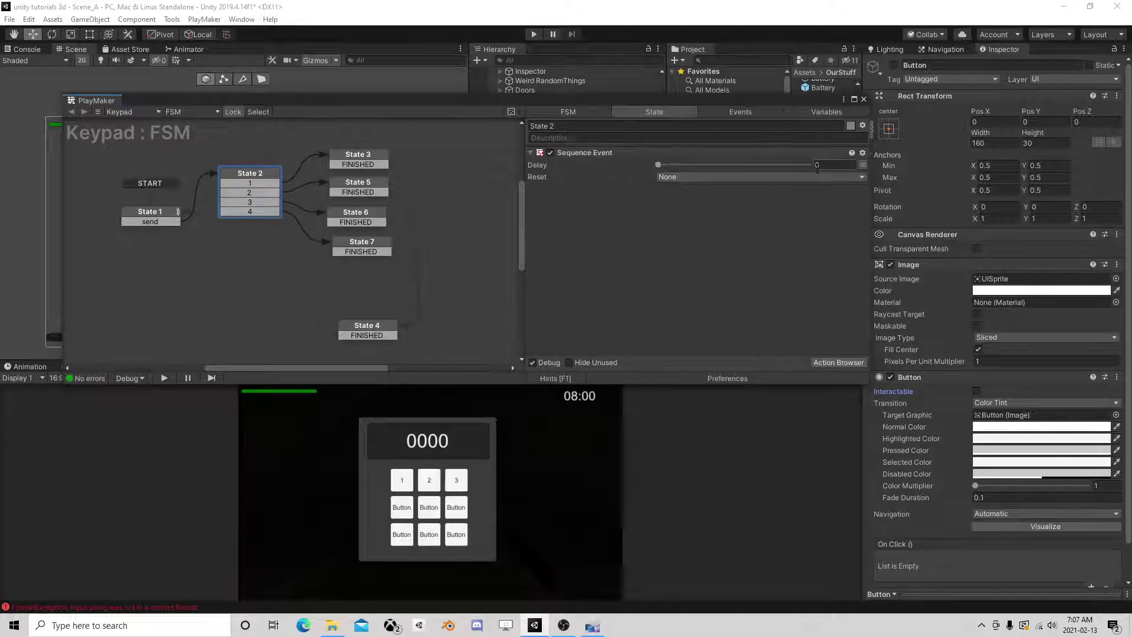
click(378, 242)
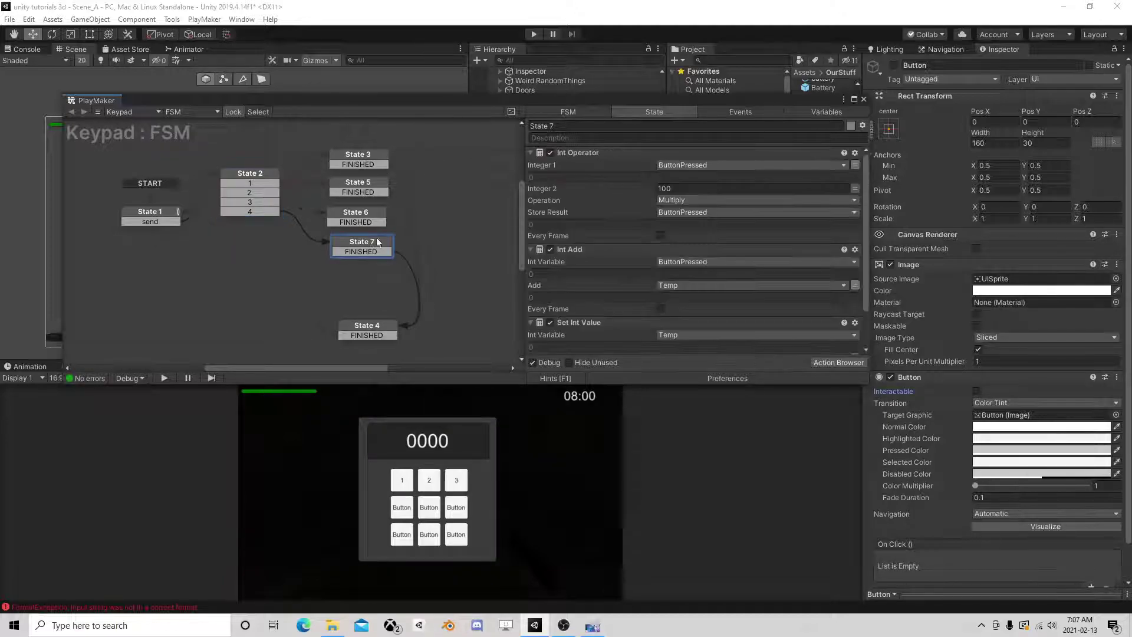
scroll(634, 299, down, 2)
scroll(675, 240, up, 2)
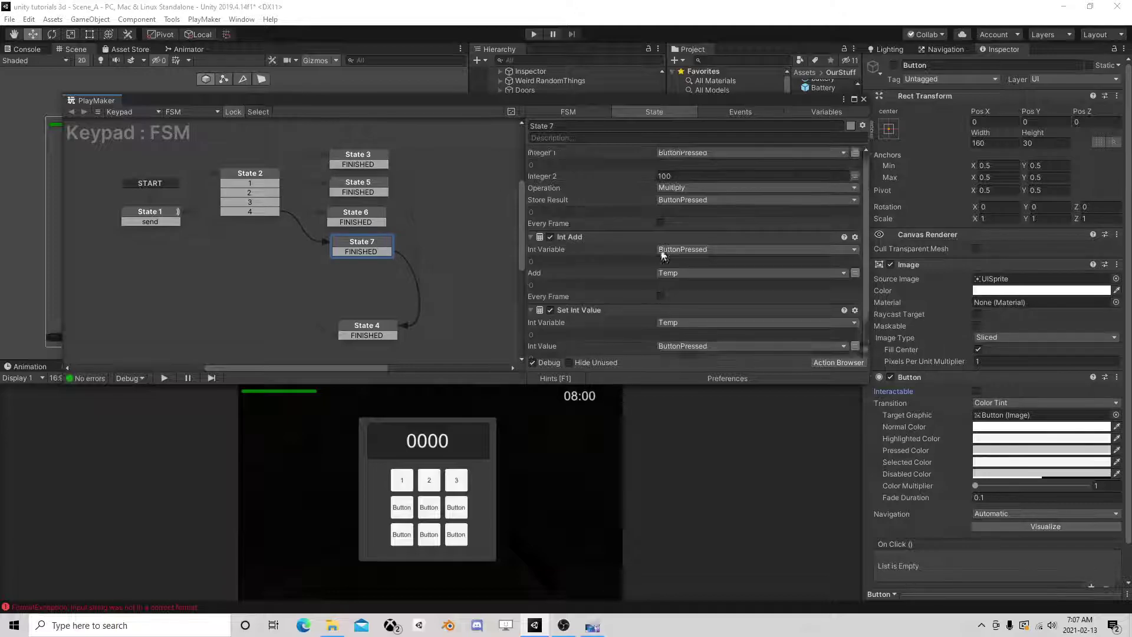
click(684, 189)
Make State 7 multiply by 1000 and add a new State 8 to the graph
text(10)
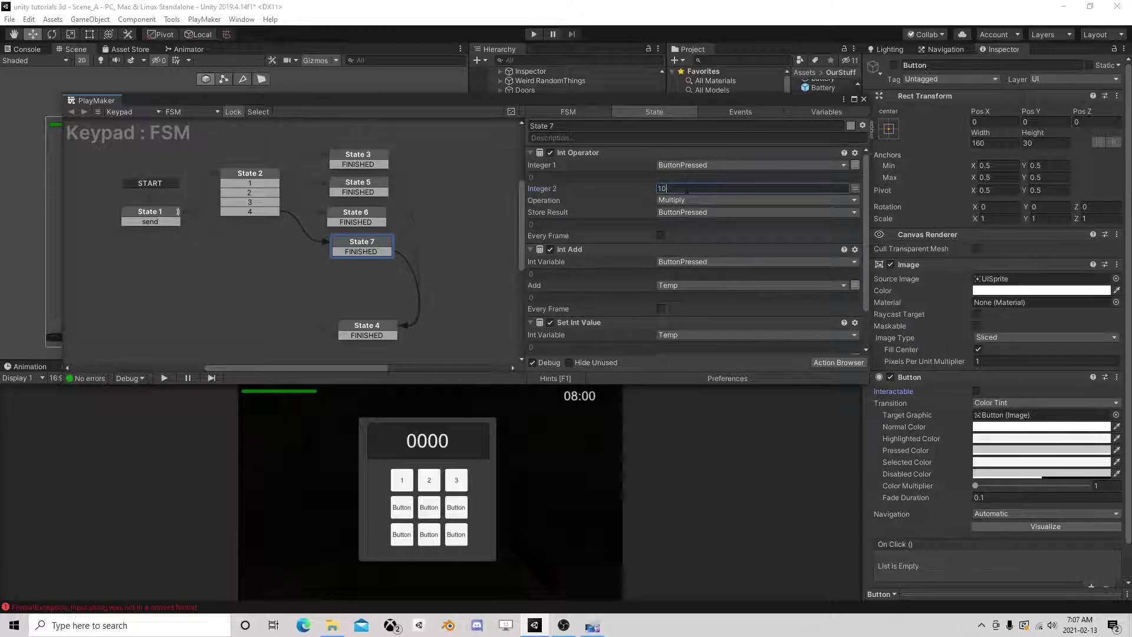
drag(377, 333, 377, 303)
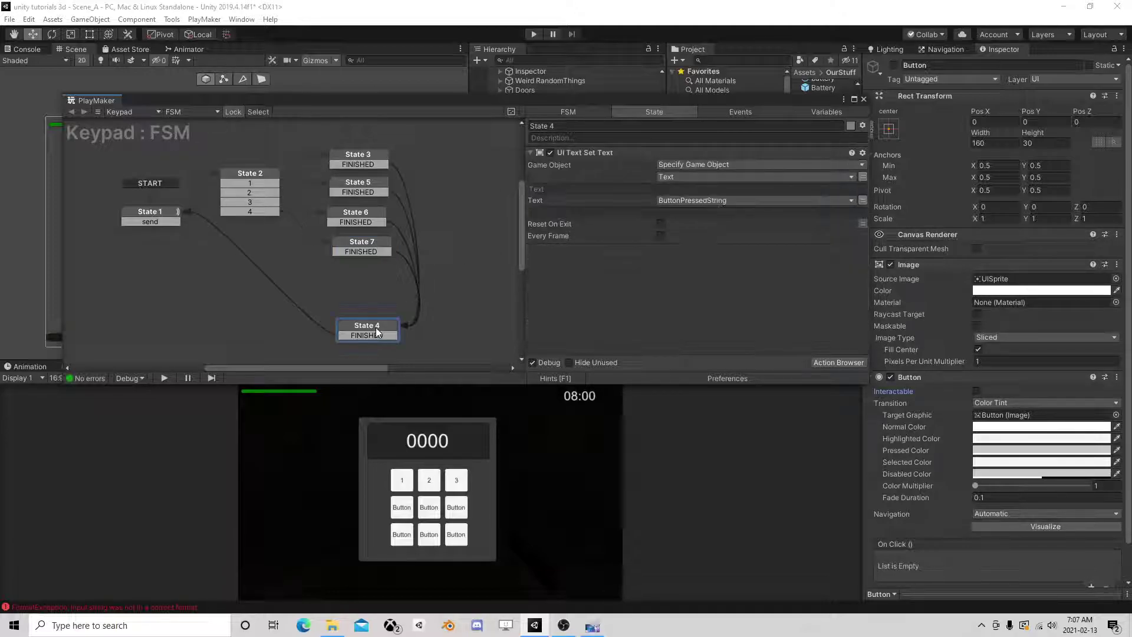
right_click(192, 310)
click(204, 317)
mouse_move(230, 313)
mouse_down()
mouse_move(205, 321)
mouse_move(230, 329)
mouse_up()
Duplicate State 4 as State 9 and route State 7's FINISHED into it
click(378, 296)
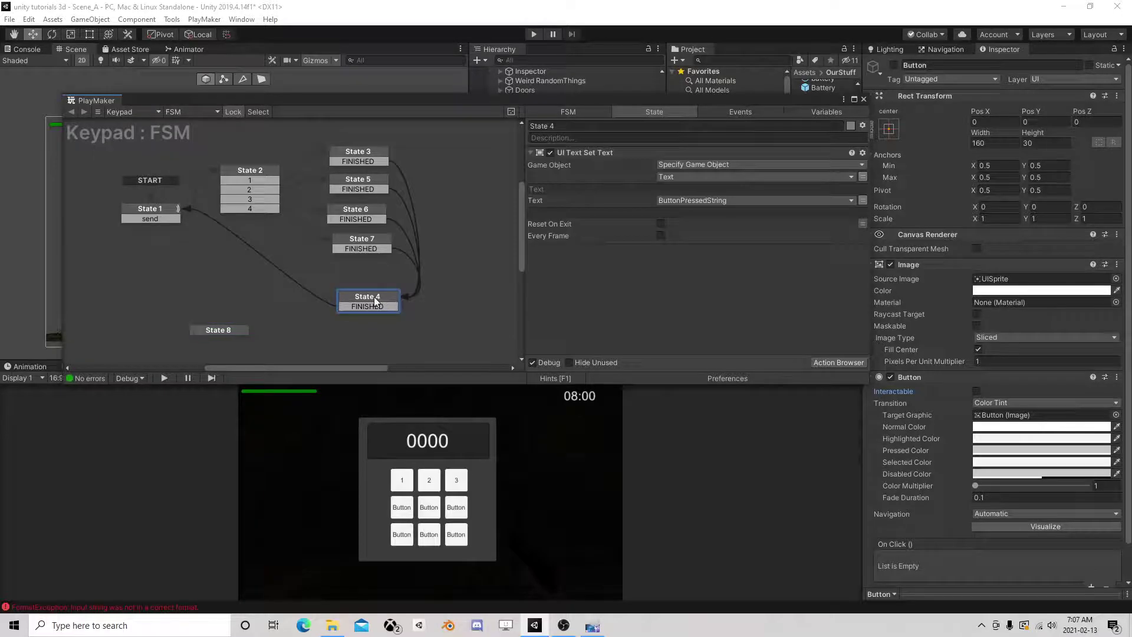
right_click(378, 296)
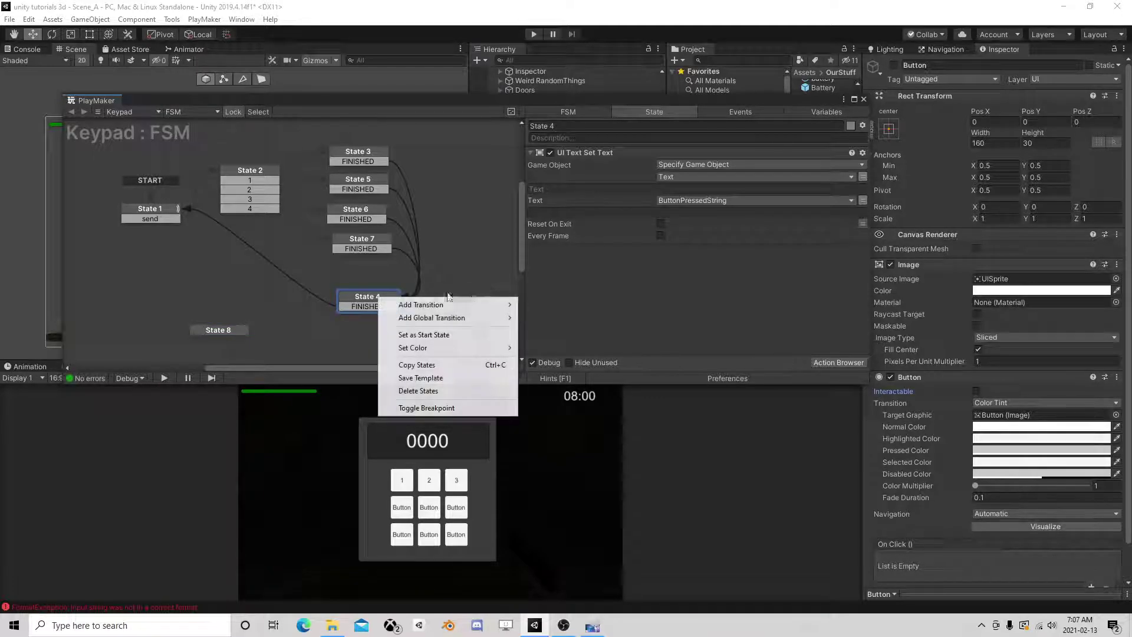
click(434, 363)
drag(377, 296, 364, 271)
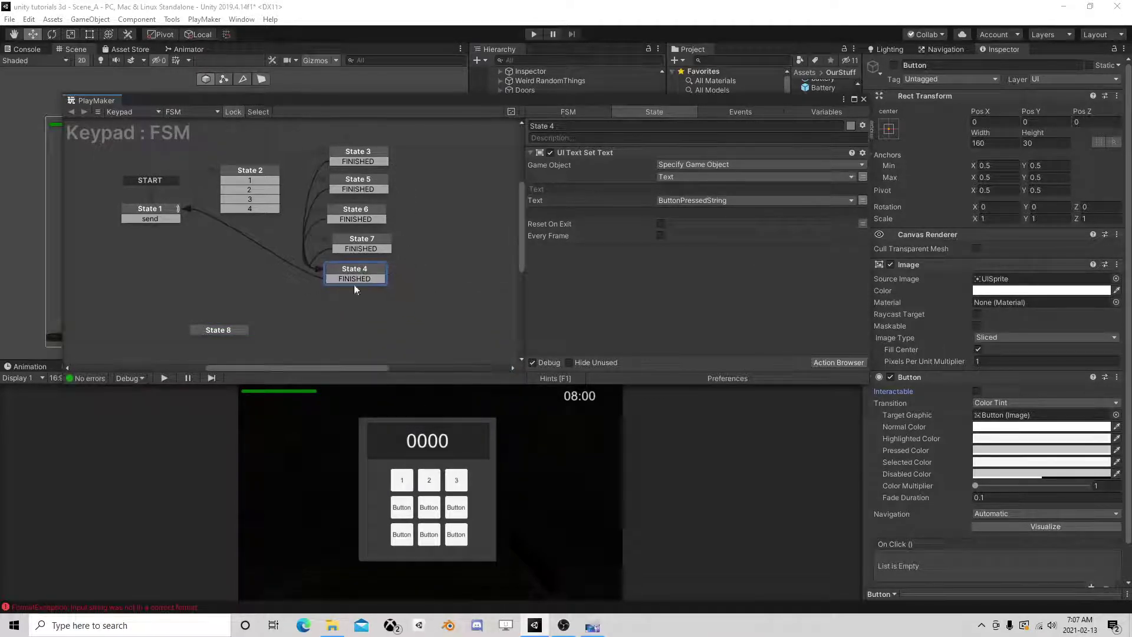
right_click(332, 302)
click(353, 321)
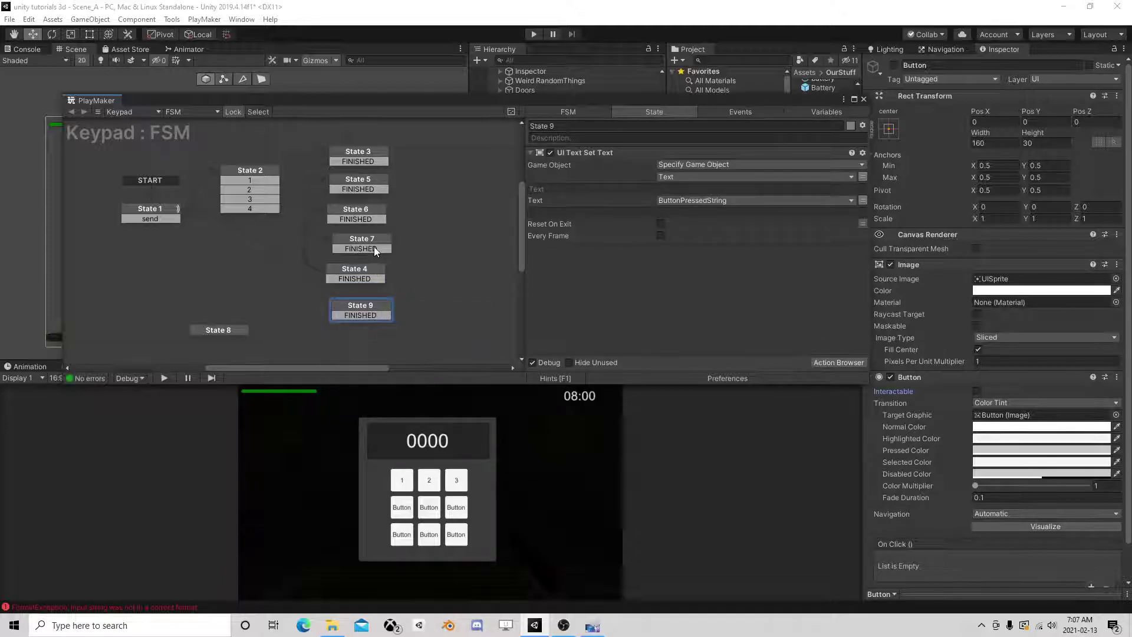
drag(374, 247, 377, 308)
Align State 8 with State 9 and link State 9's FINISHED to State 8
click(366, 278)
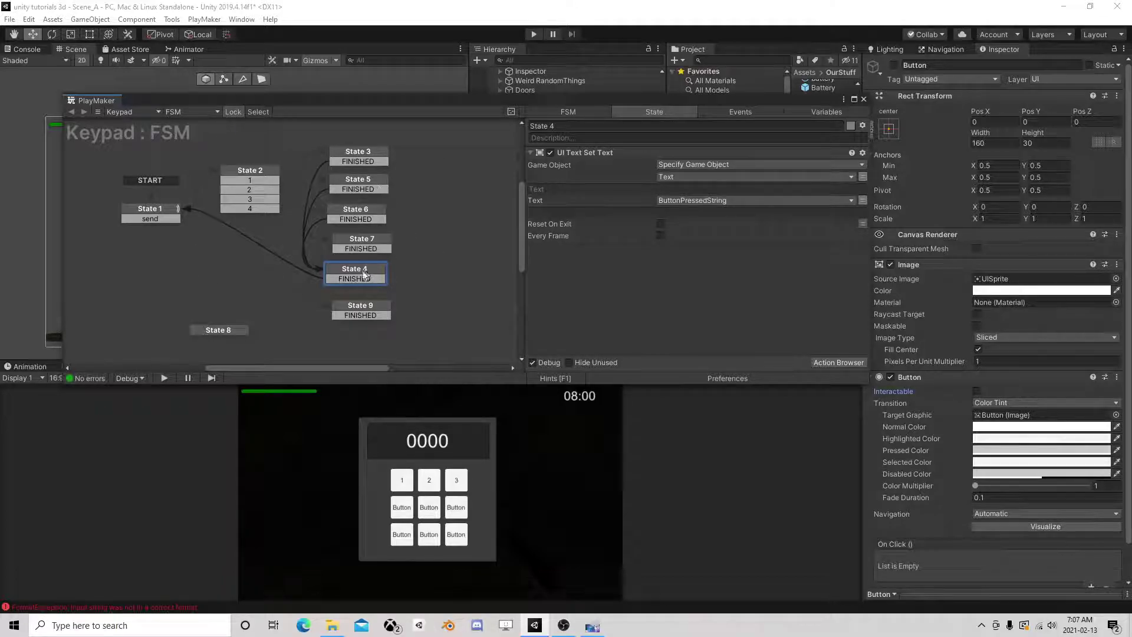
click(381, 246)
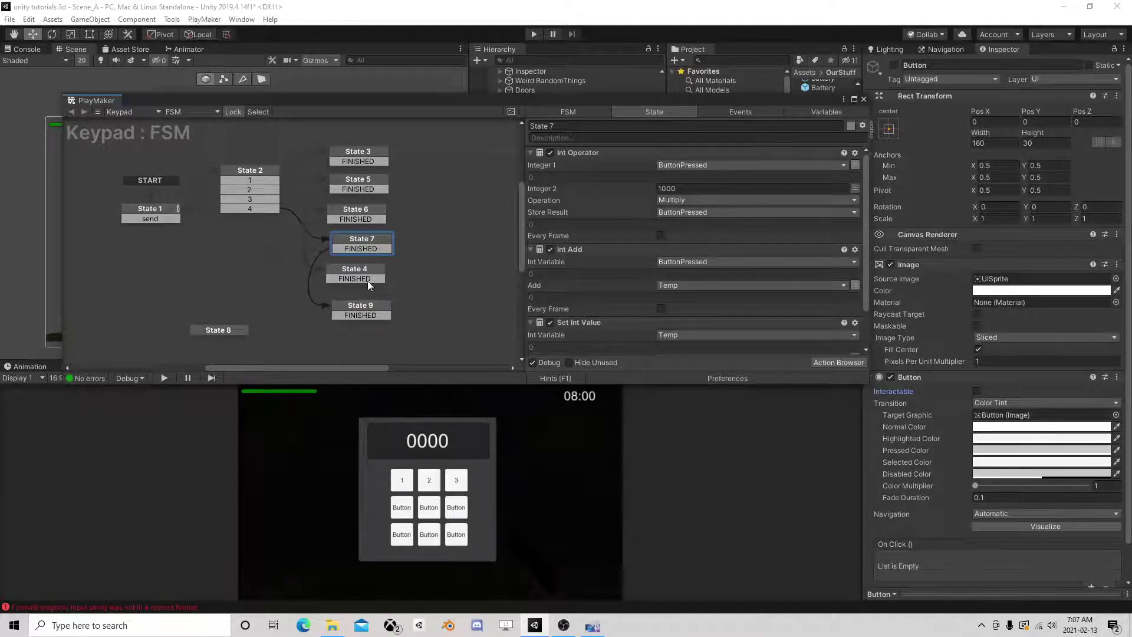
click(351, 307)
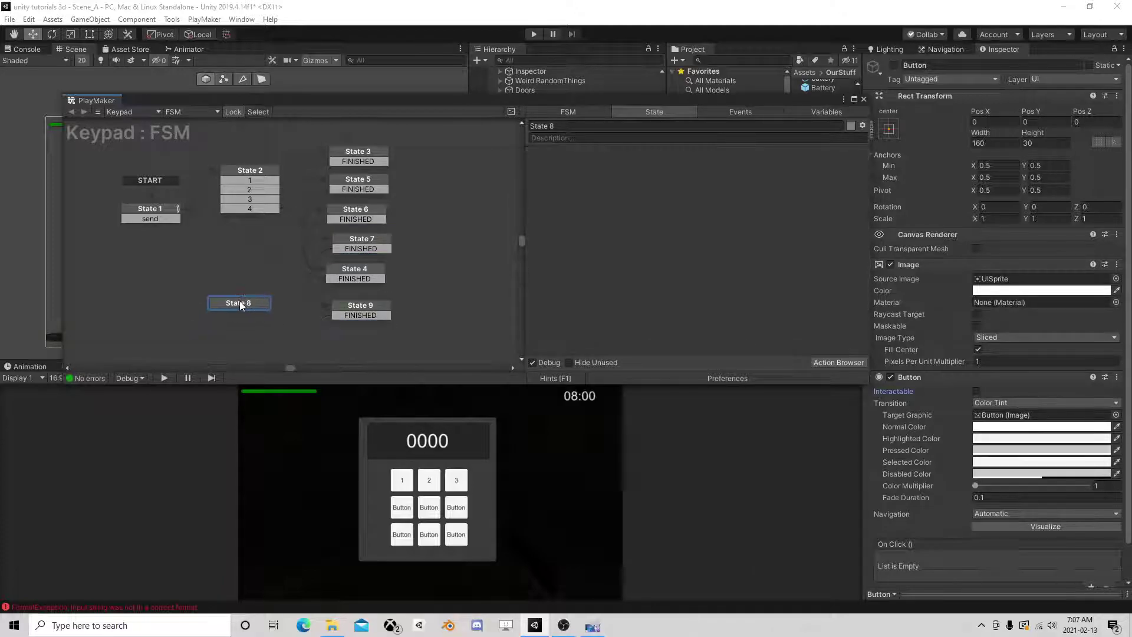
drag(238, 324, 238, 305)
click(379, 311)
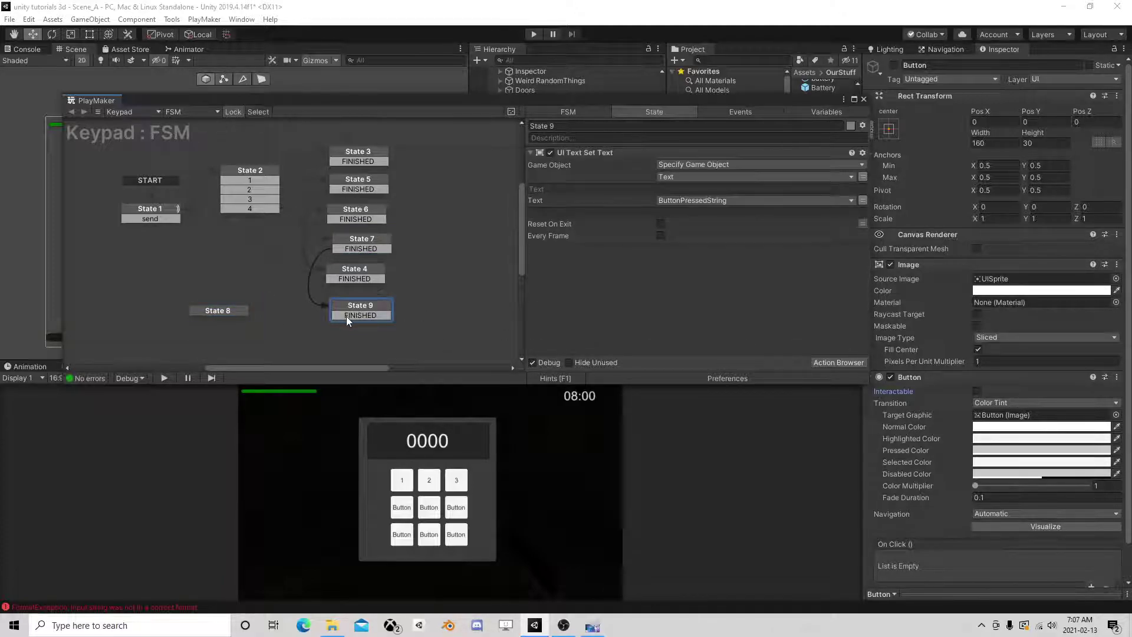
drag(346, 316, 233, 313)
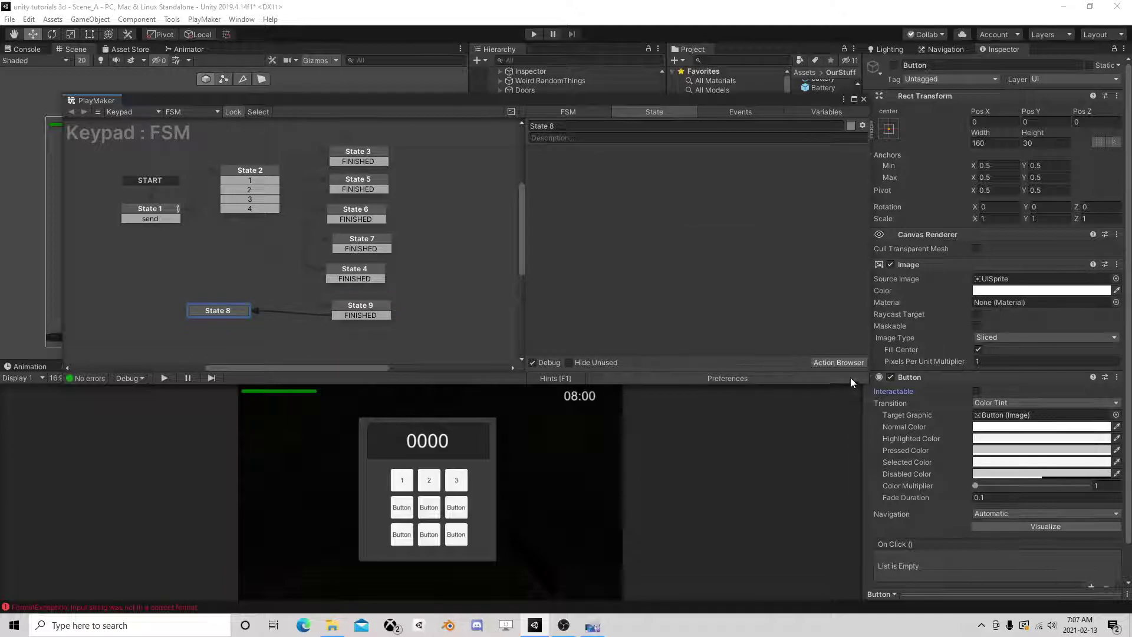
click(838, 363)
Add a Get Fsm Int action to State 8 targeting PlayerHud's Access Code FSM
text(get)
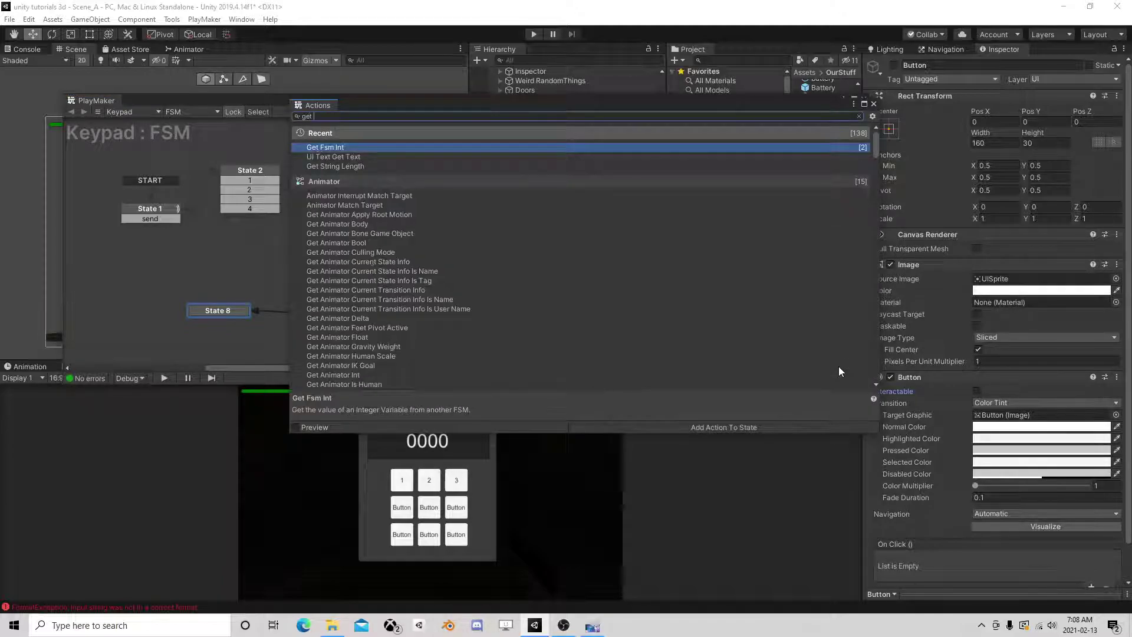
text( fsm int)
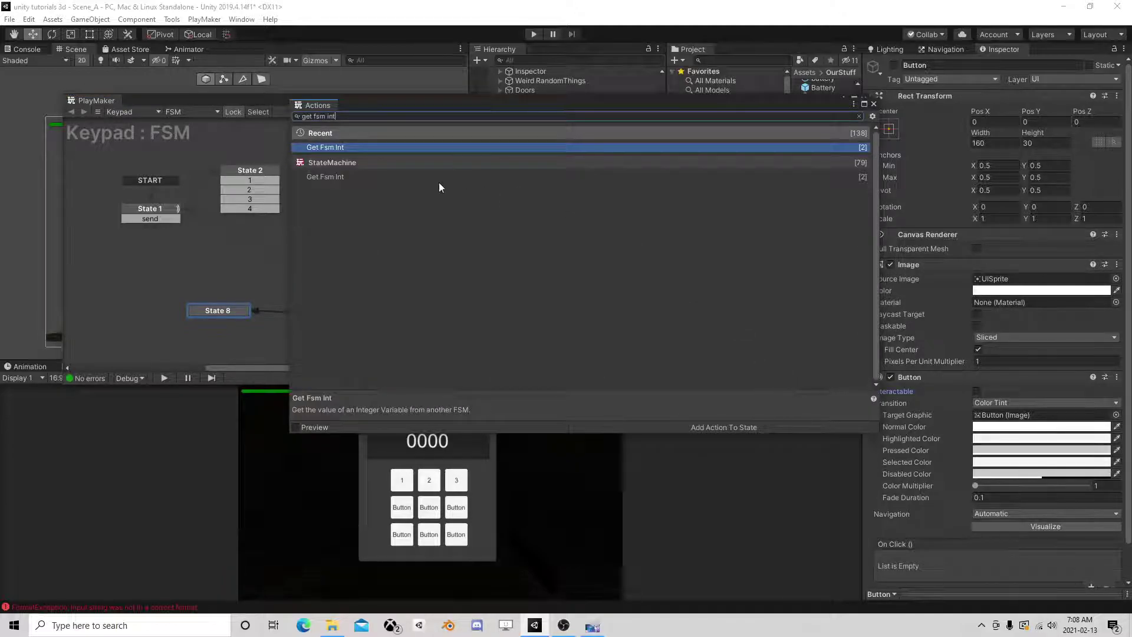
double_click(368, 150)
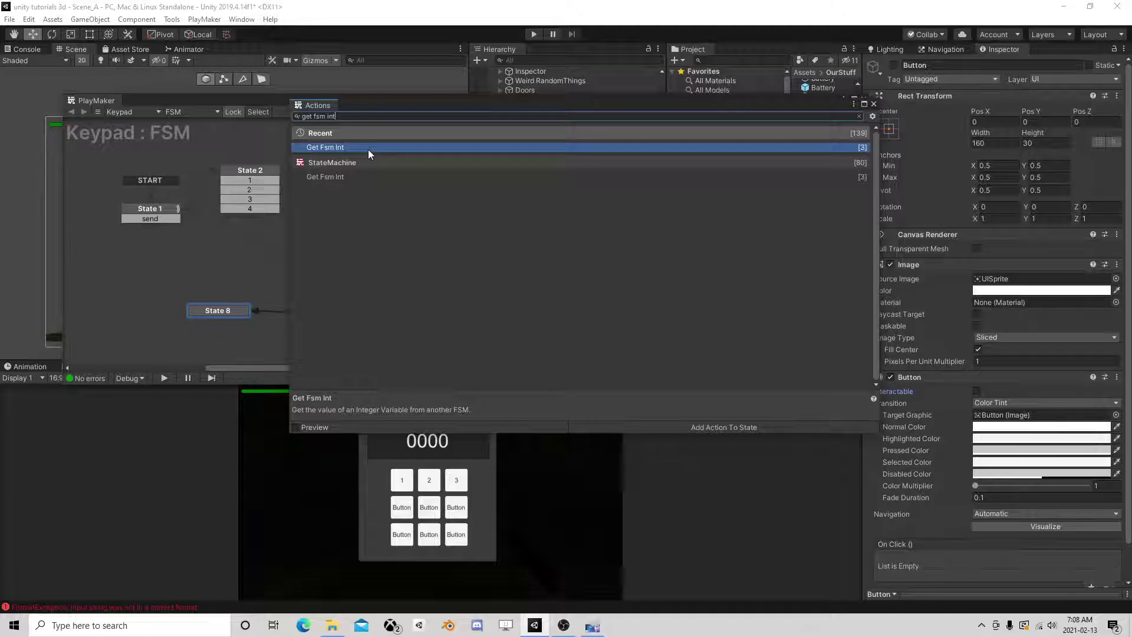
click(875, 104)
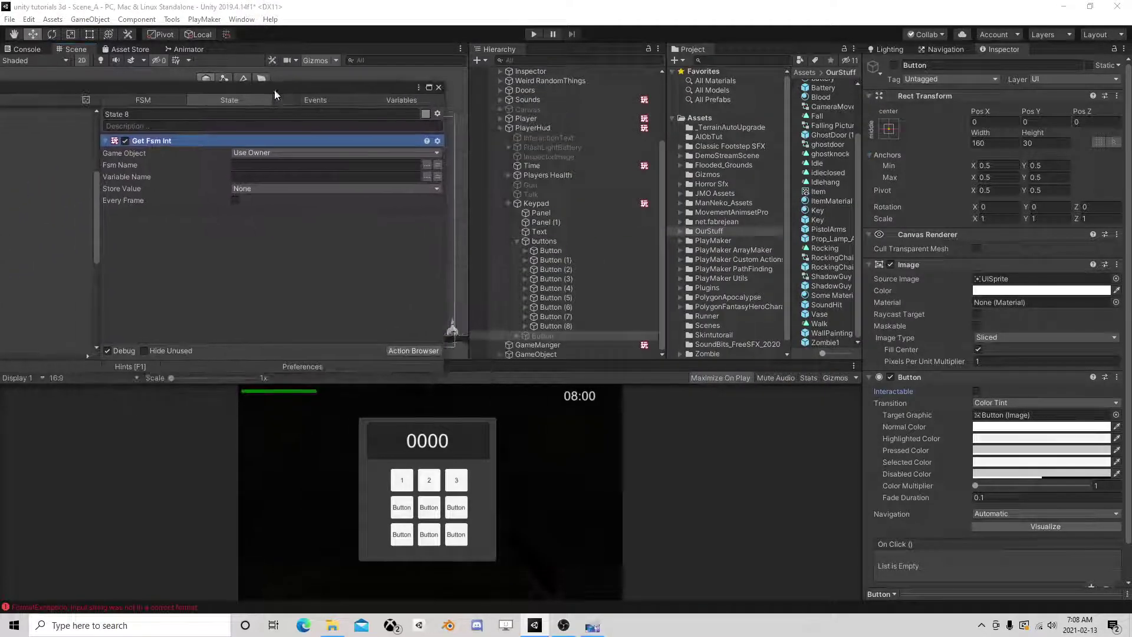
click(291, 154)
click(274, 178)
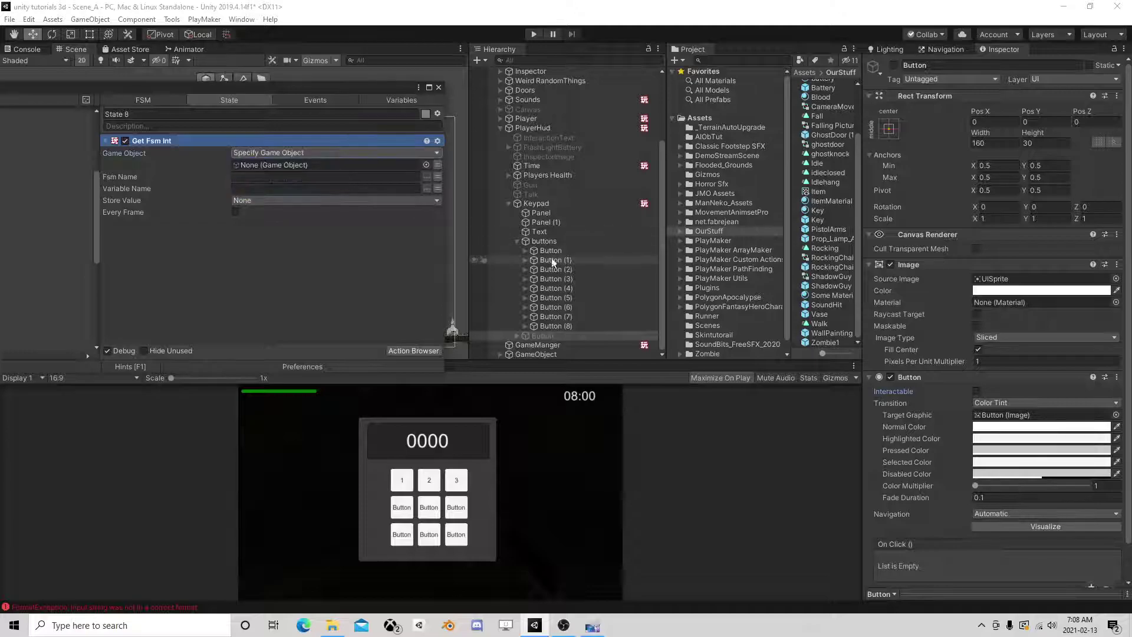
drag(531, 128, 328, 168)
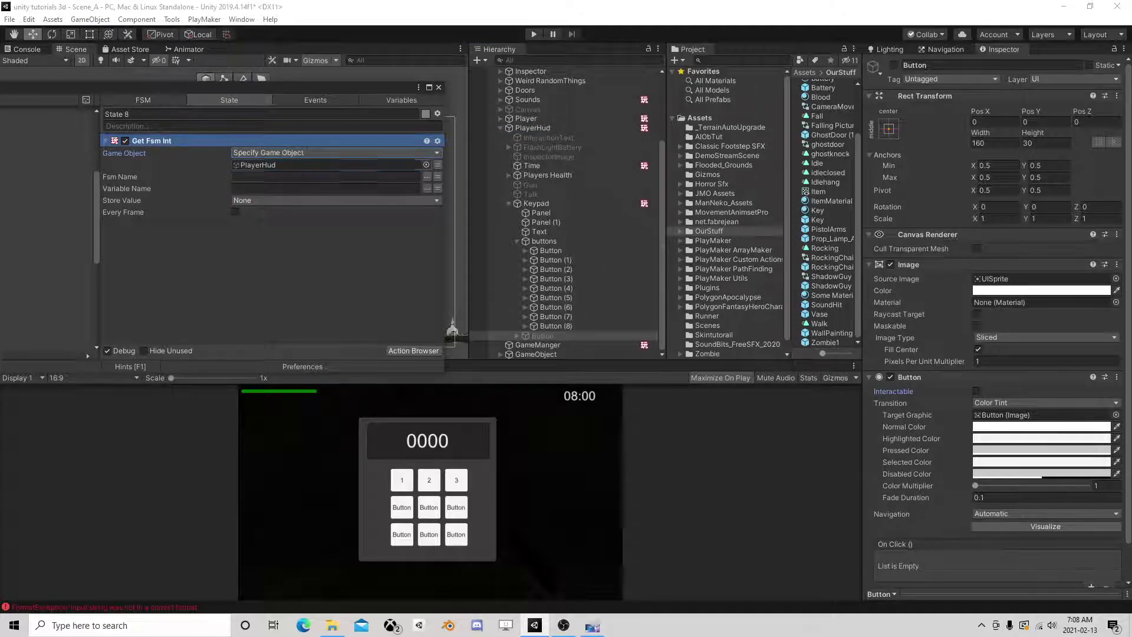
click(427, 177)
click(466, 187)
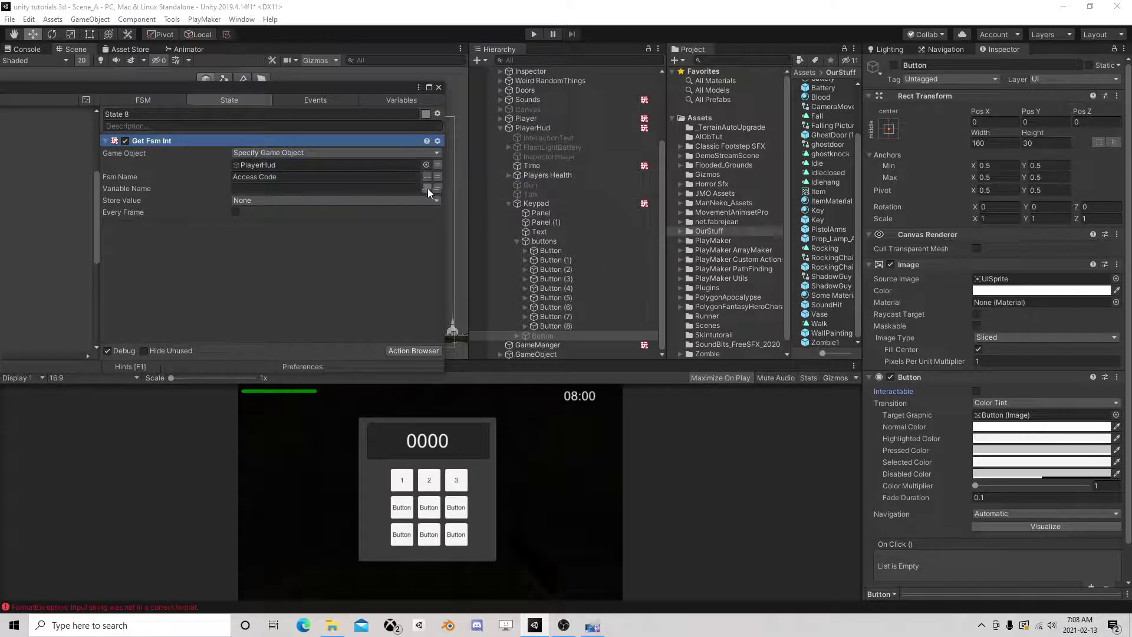
Read the AccessCode variable and store it in a new variable named accesCode
click(427, 188)
click(469, 248)
click(305, 200)
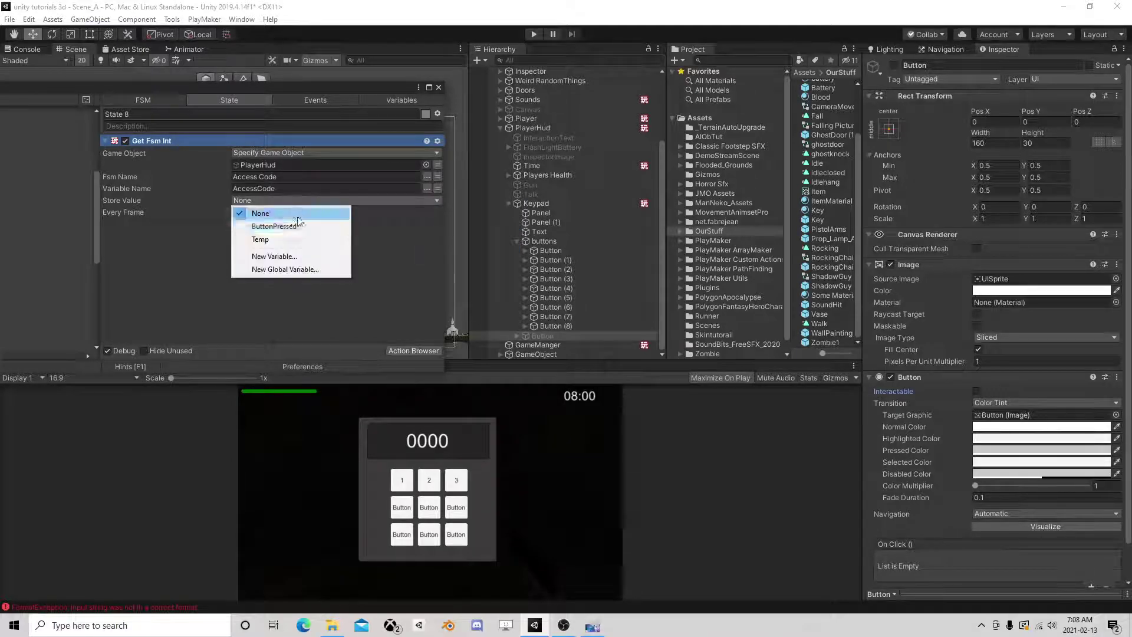
click(278, 257)
text(acc)
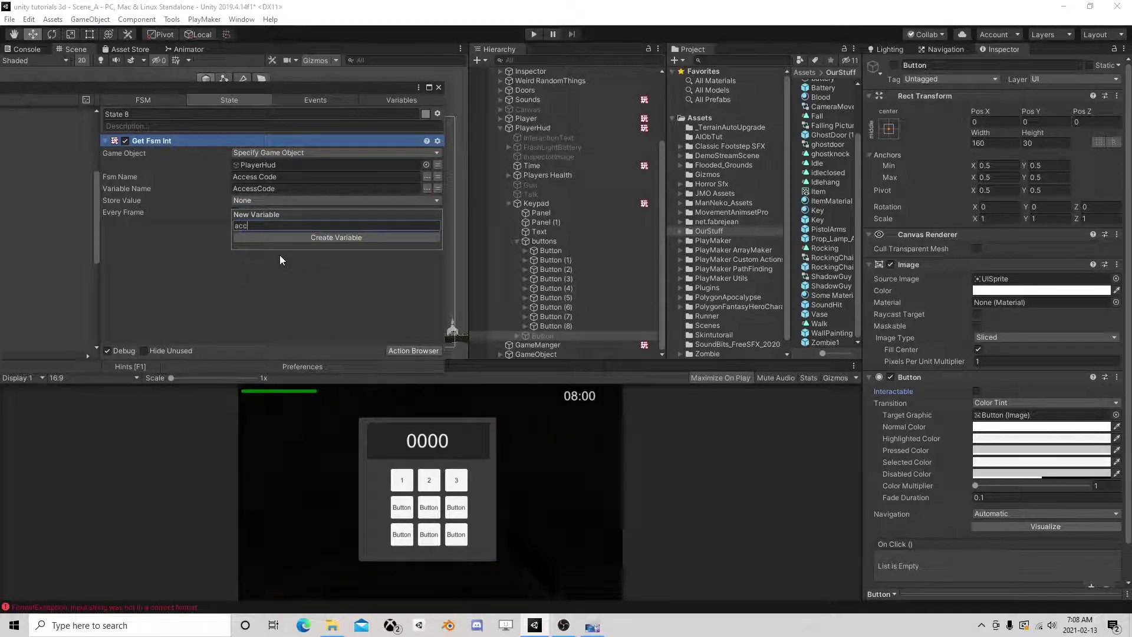
text(esCode)
key(Return)
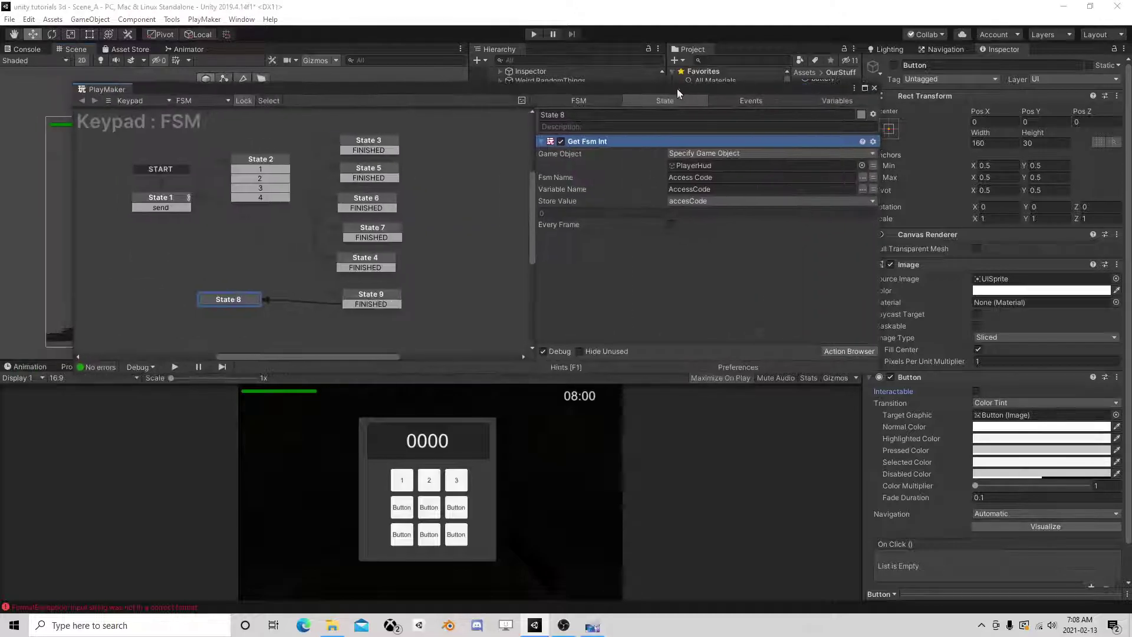
Add Int Compare below Get Fsm Int, using accesCode for Integer 1 and a variable for Integer 2
click(890, 342)
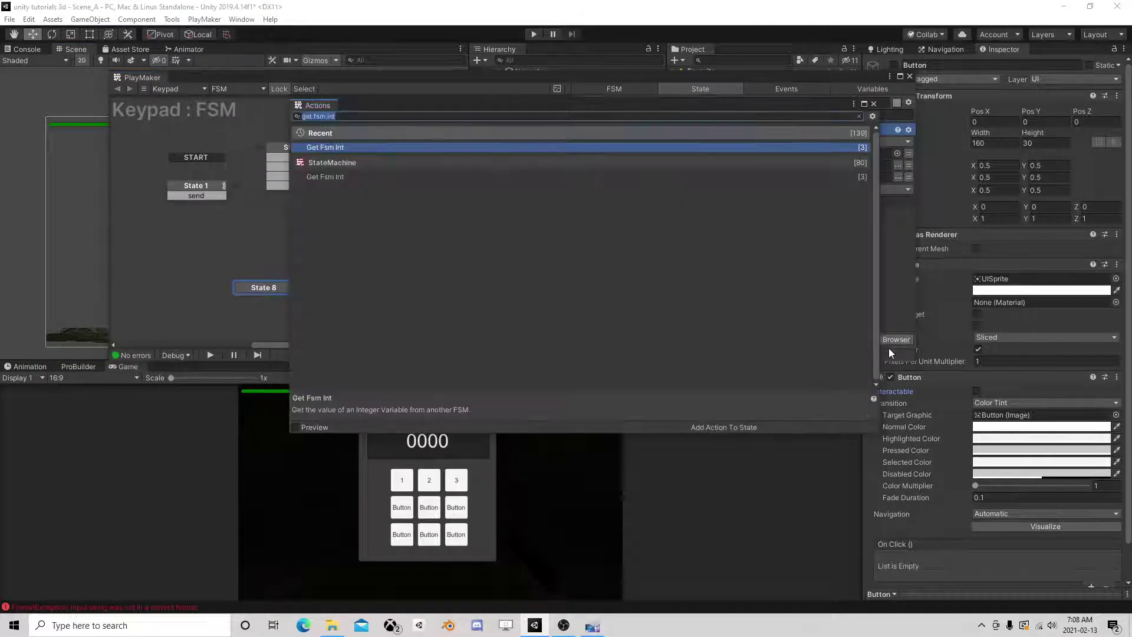
text(int comp)
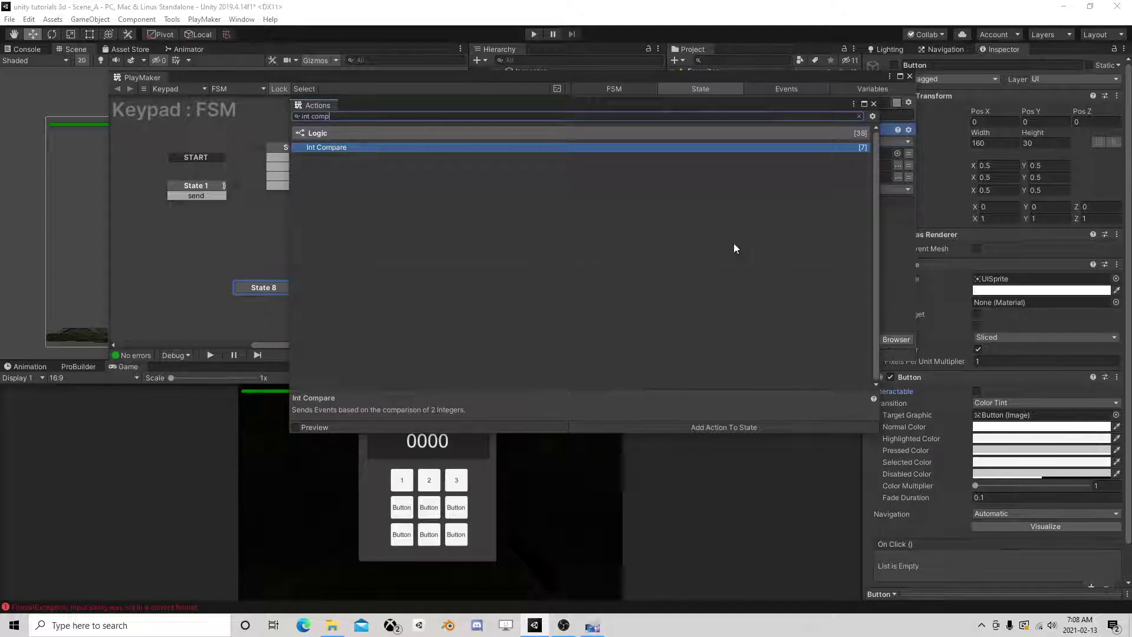
click(874, 104)
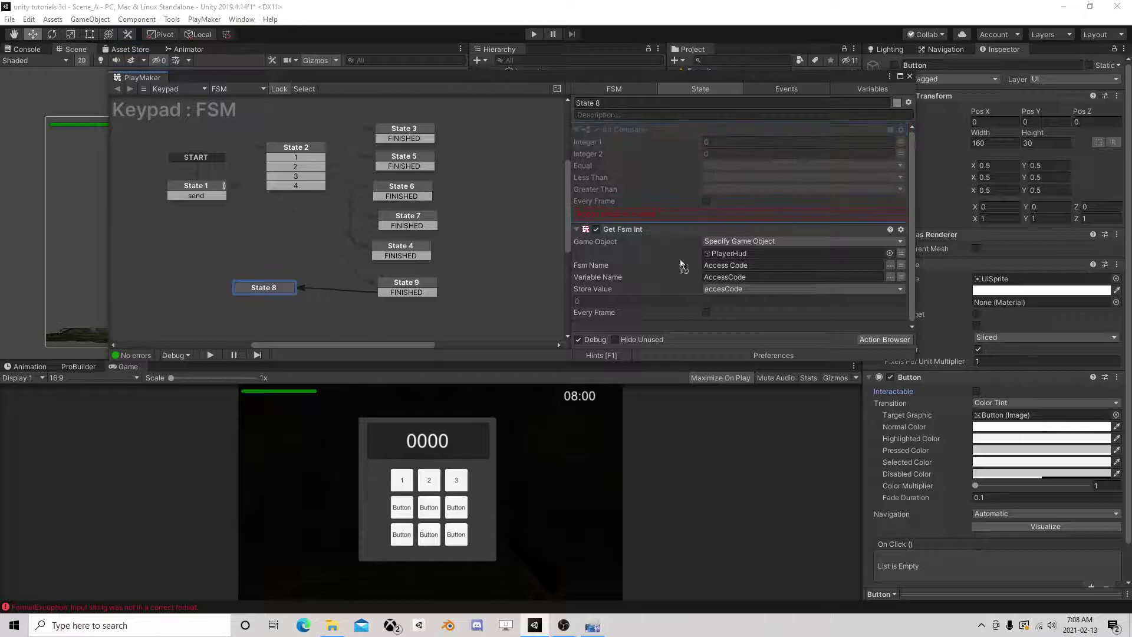
drag(628, 129, 658, 331)
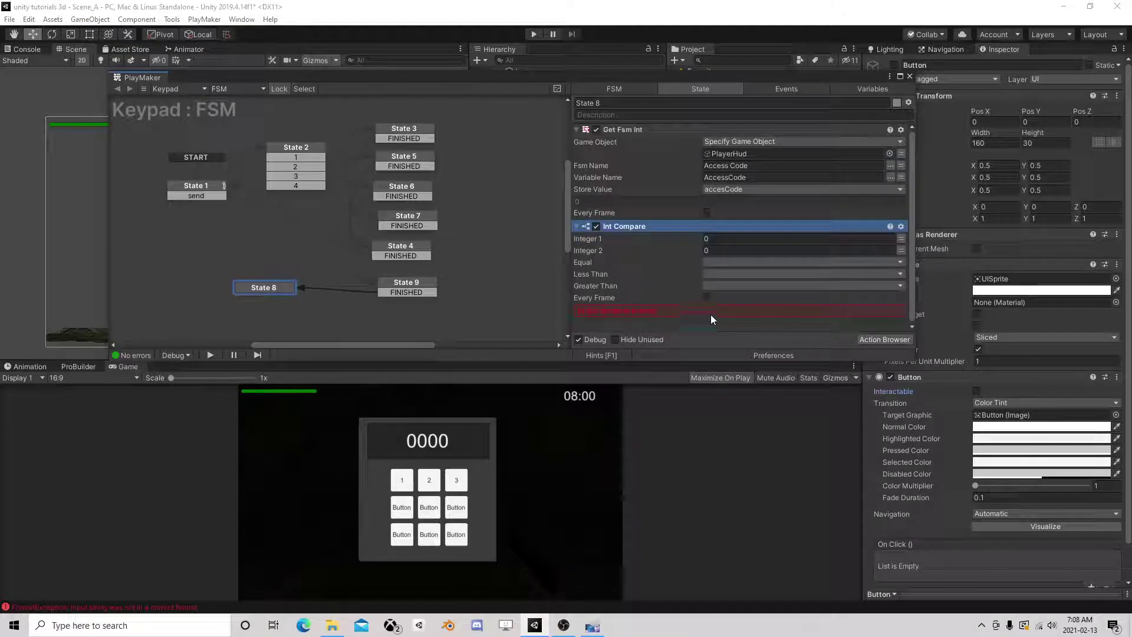
click(901, 238)
click(837, 239)
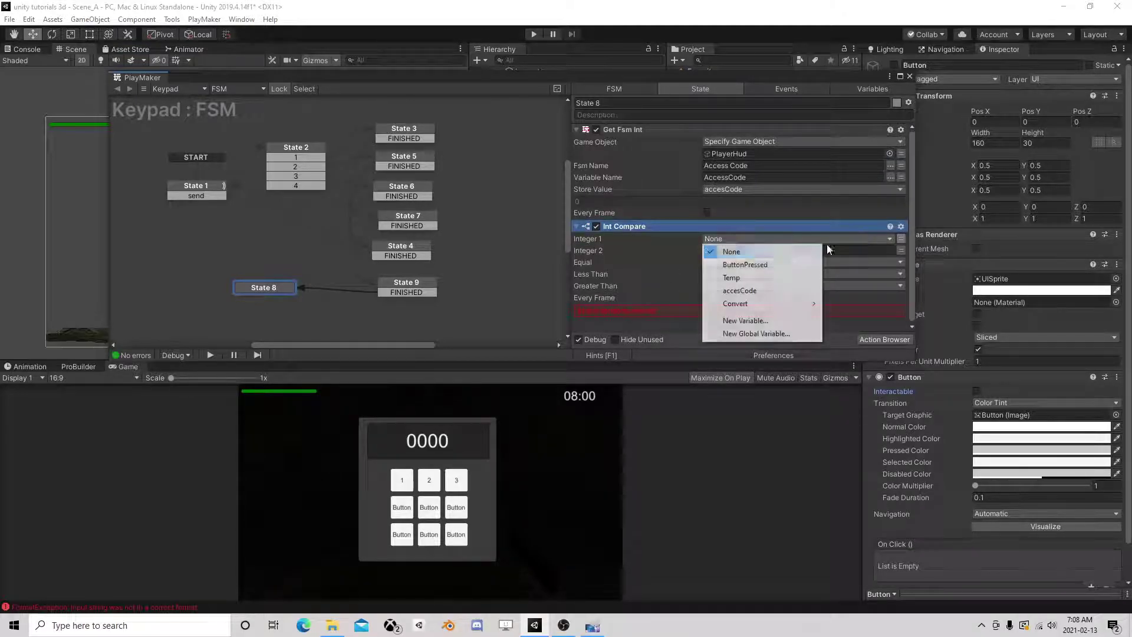
click(740, 290)
click(902, 262)
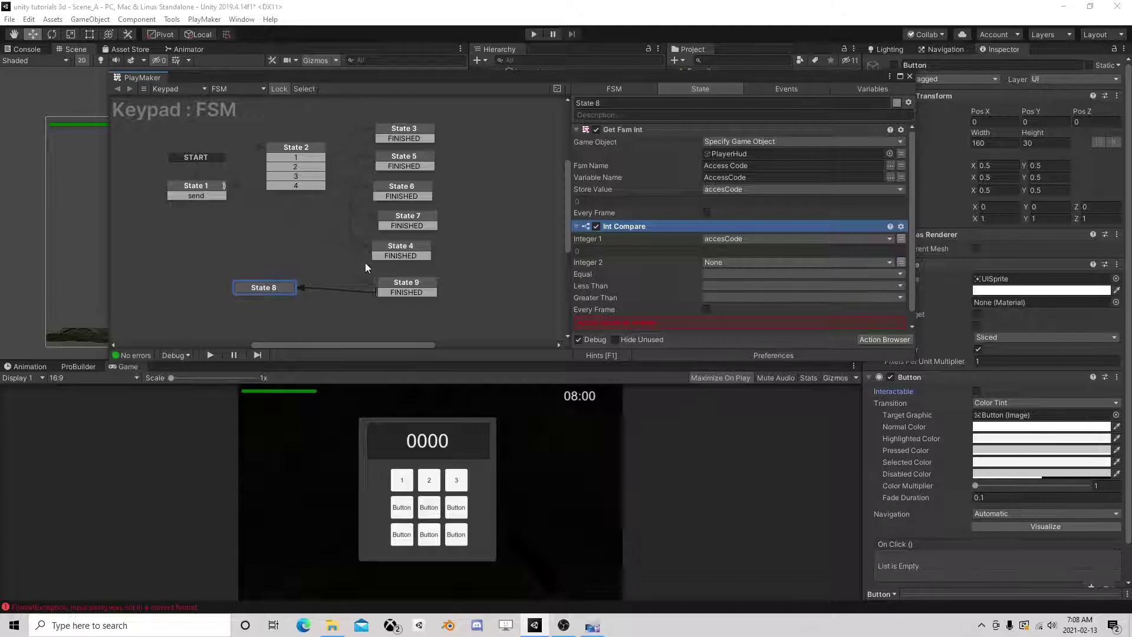
click(415, 218)
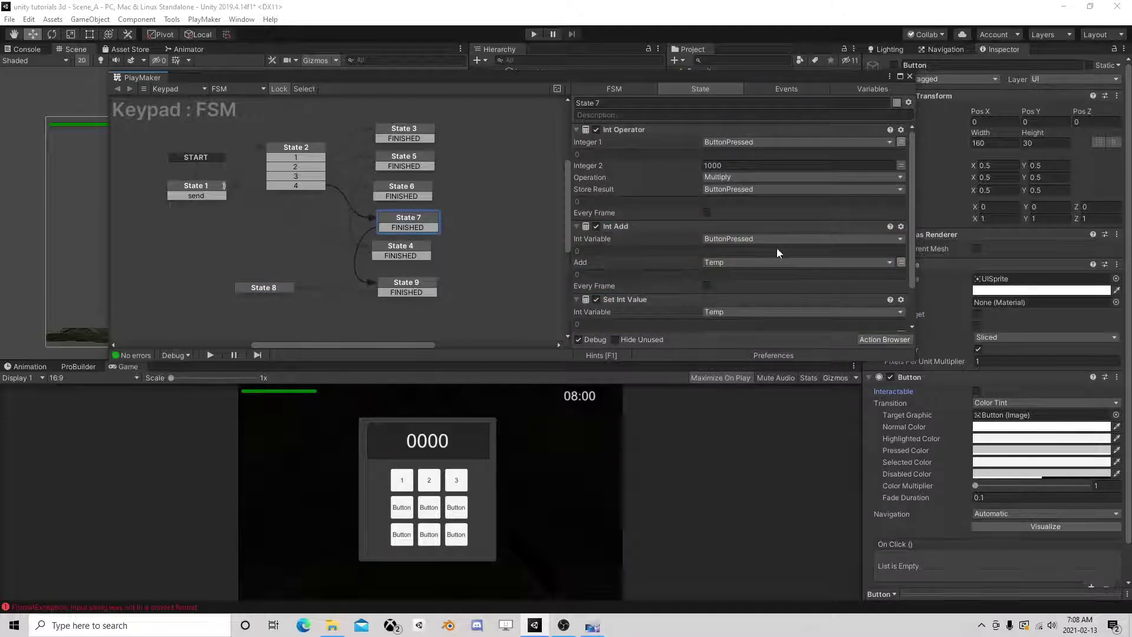
Delete the Set Int Value action from State 7
scroll(777, 248, down, 2)
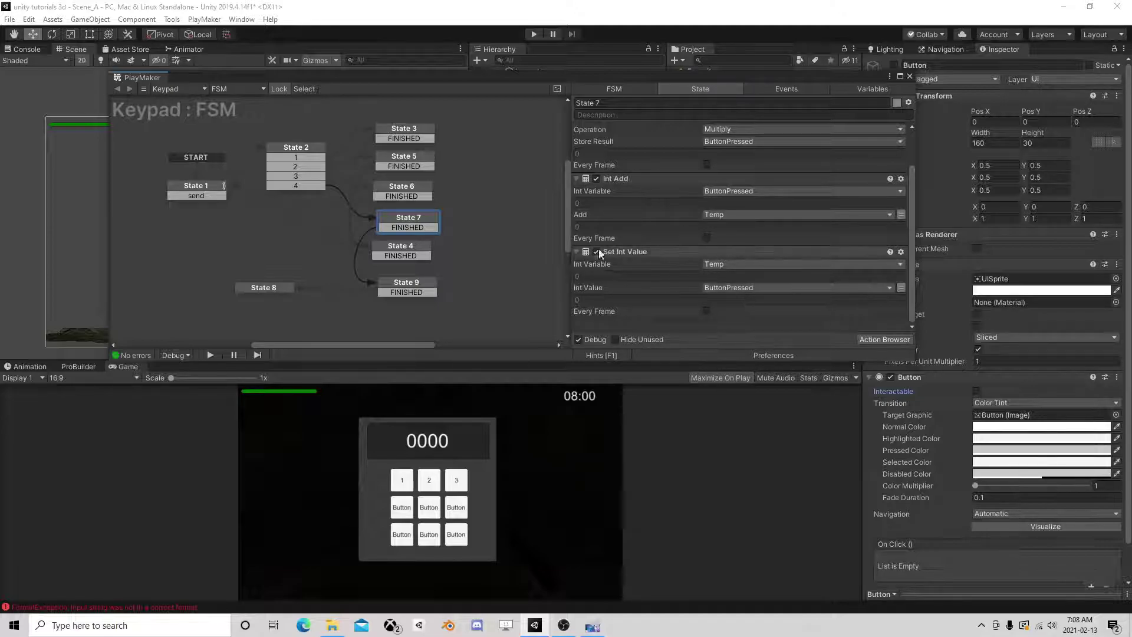
click(614, 250)
key(Delete)
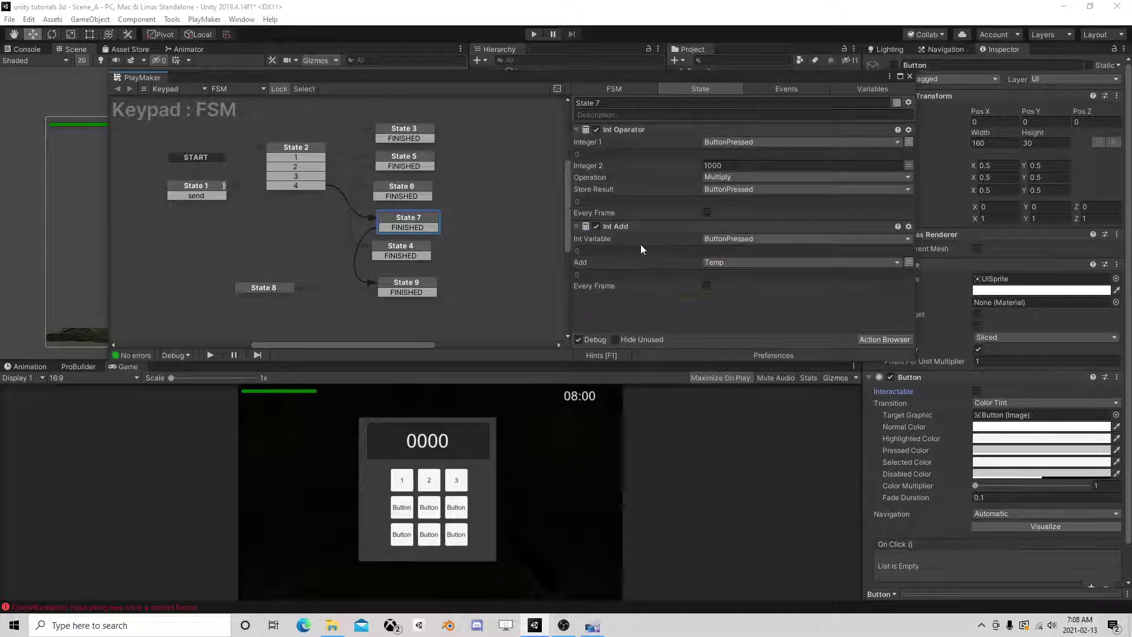
click(404, 289)
Compare accesCode against ButtonPressed in State 8, sending a new 'open' event when equal
click(285, 288)
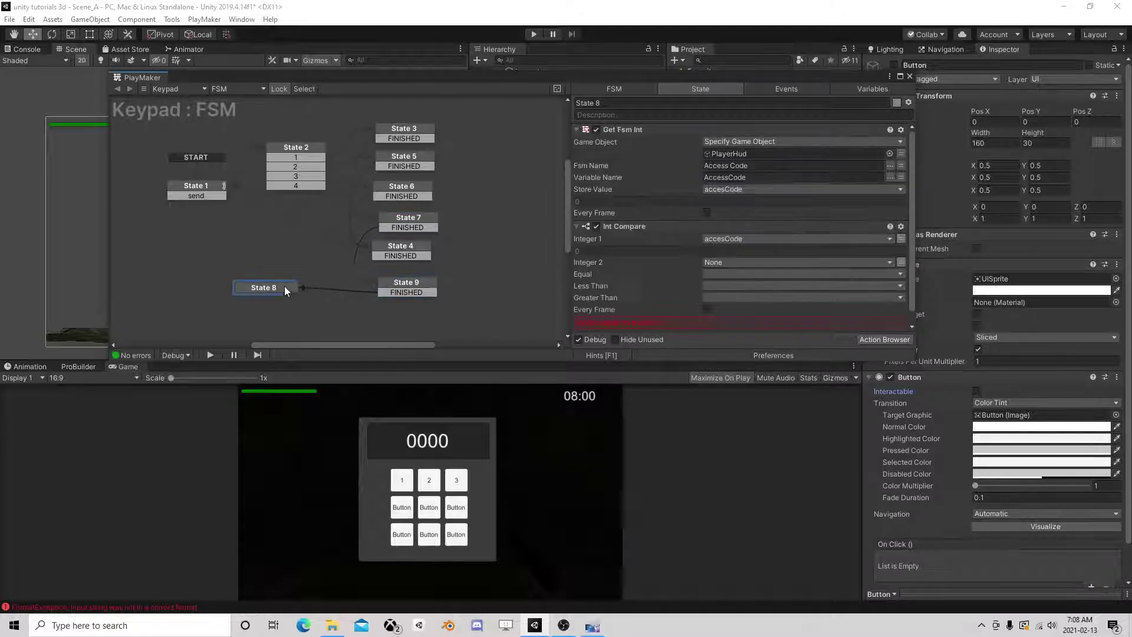
click(724, 262)
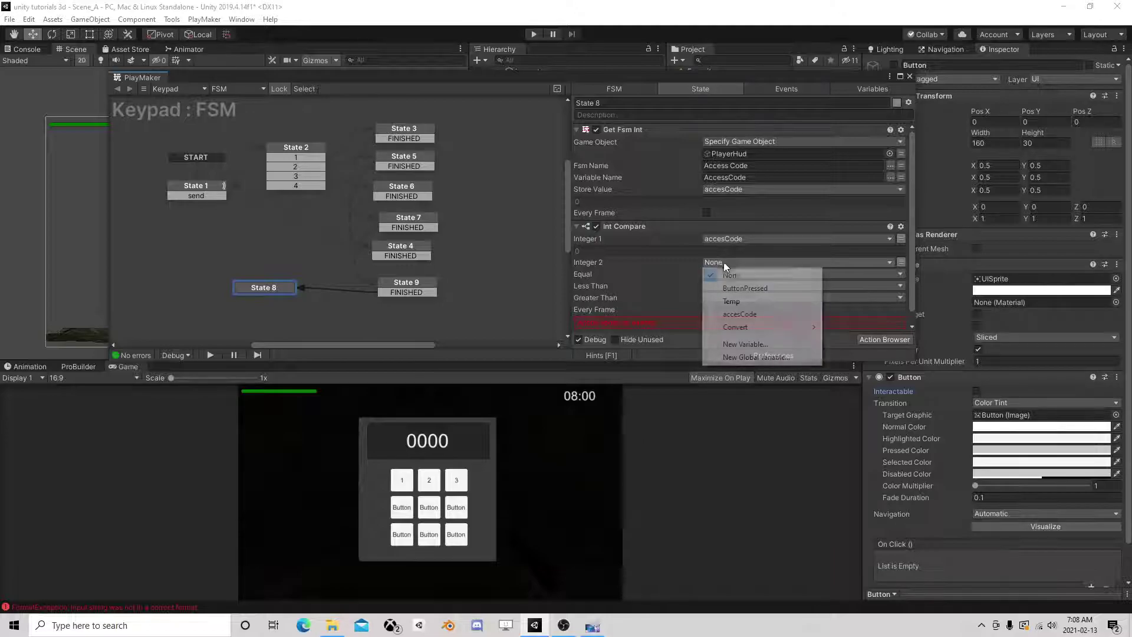
click(724, 287)
click(724, 285)
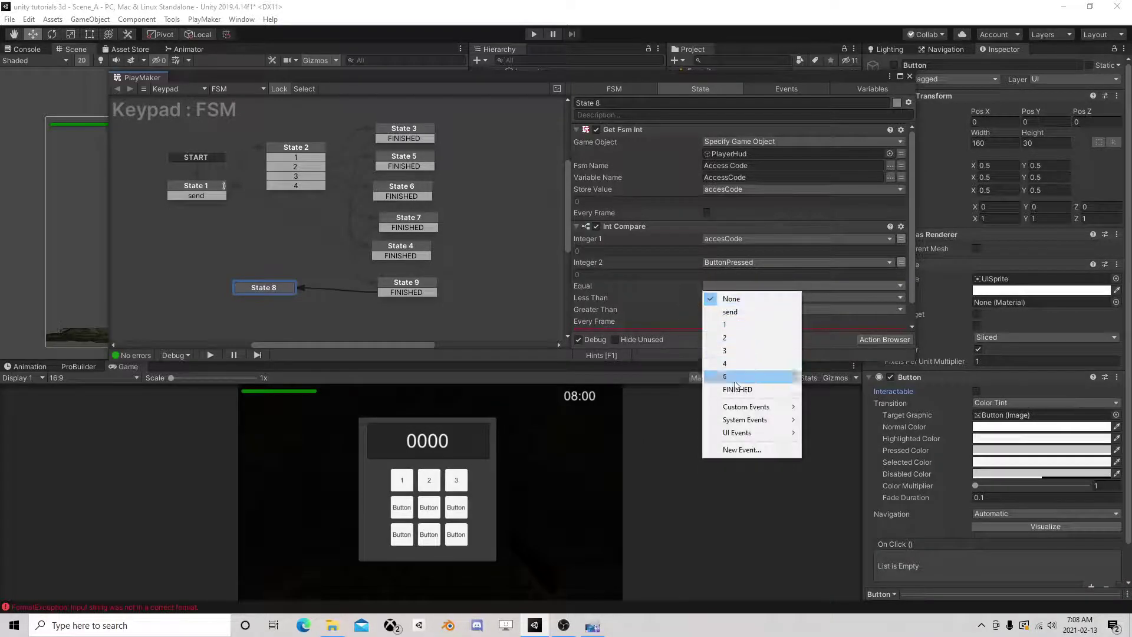
click(736, 449)
text(open)
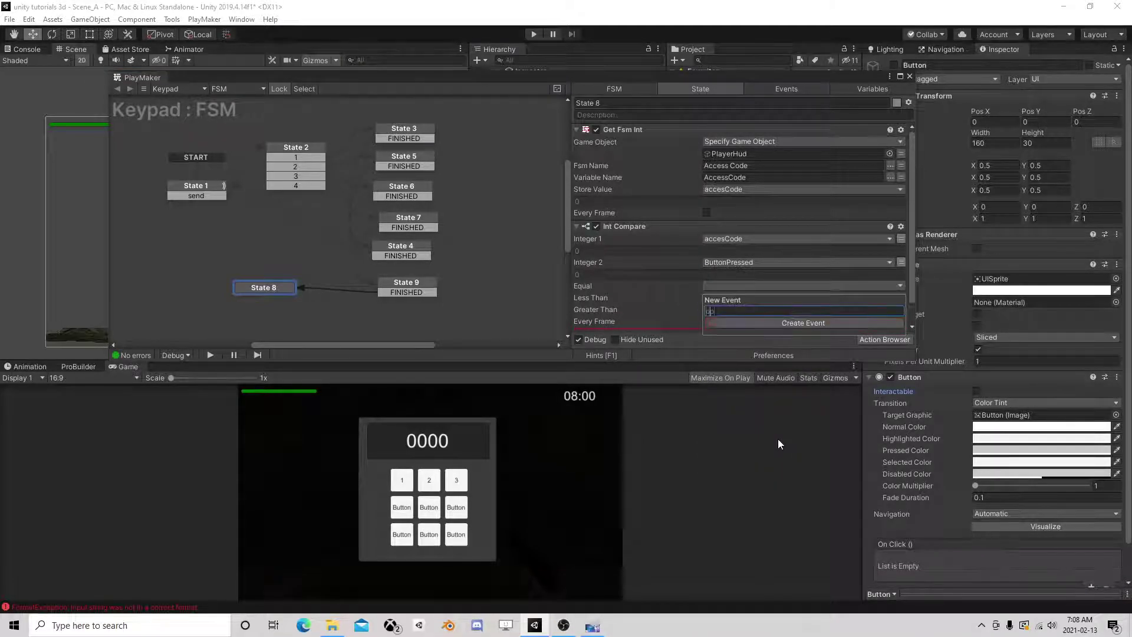
key(Return)
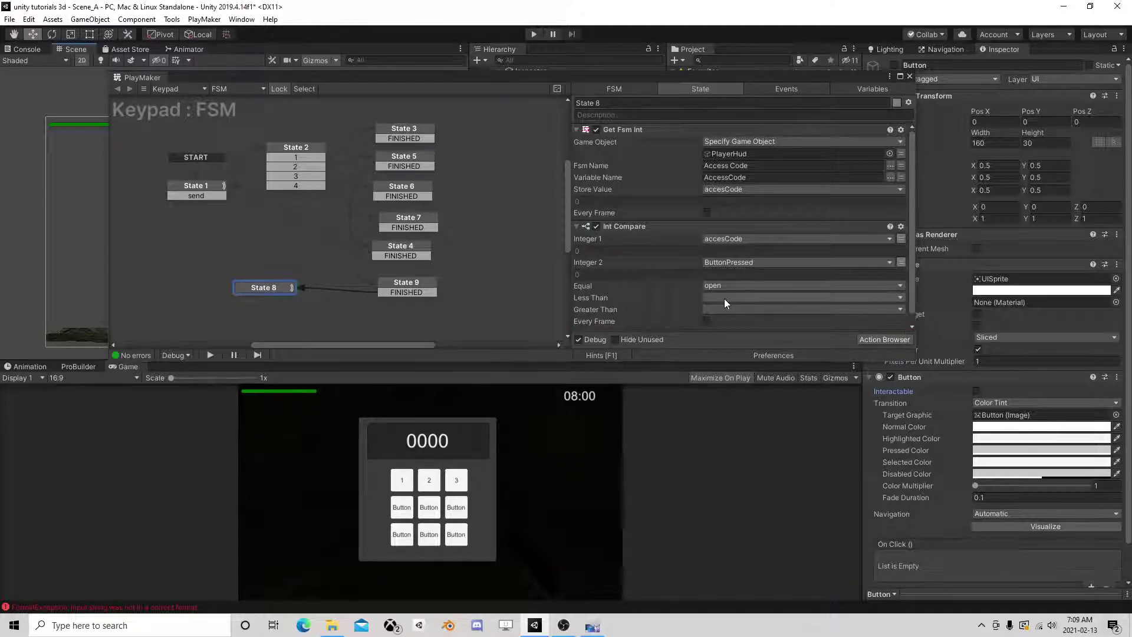
Make both Less Than and Greater Than send the fail event
click(724, 298)
click(746, 475)
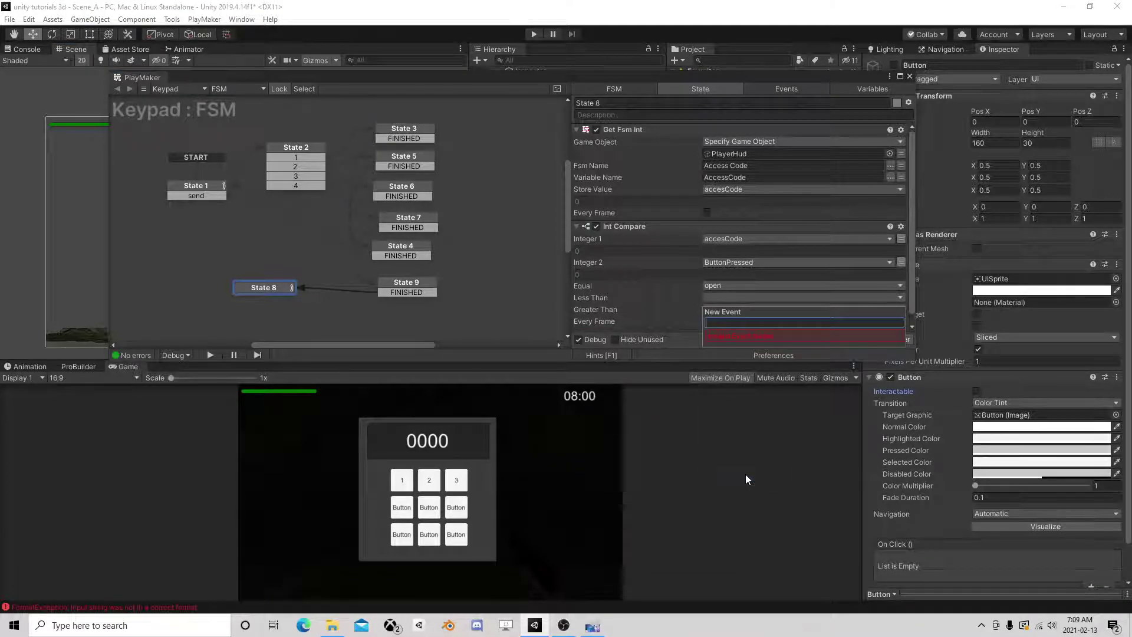
text(fa)
key(Escape)
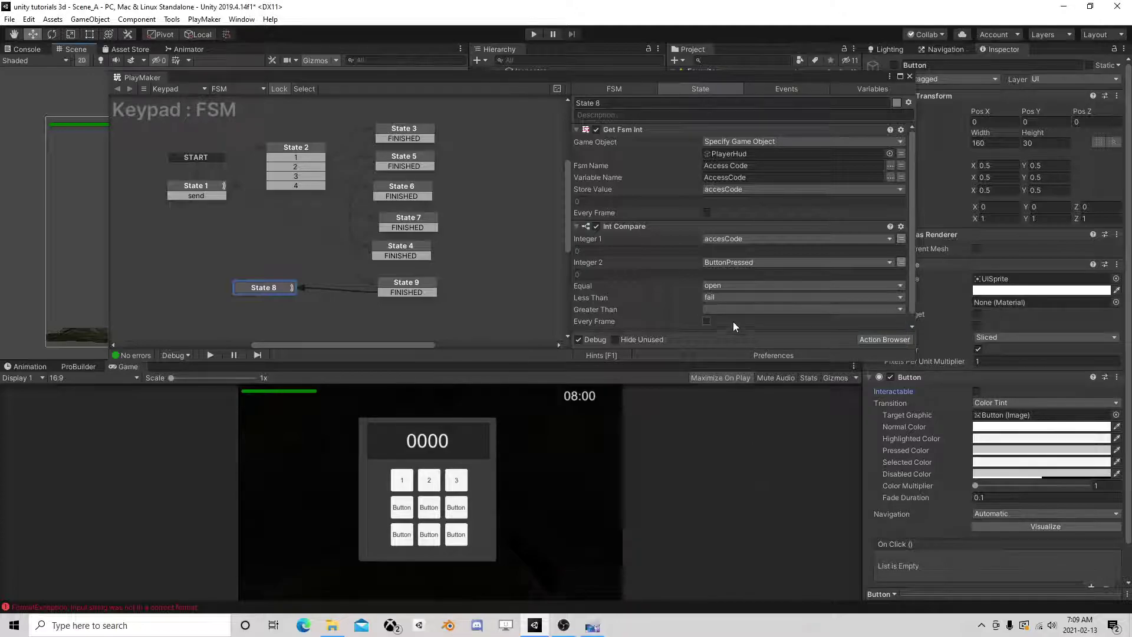
click(728, 309)
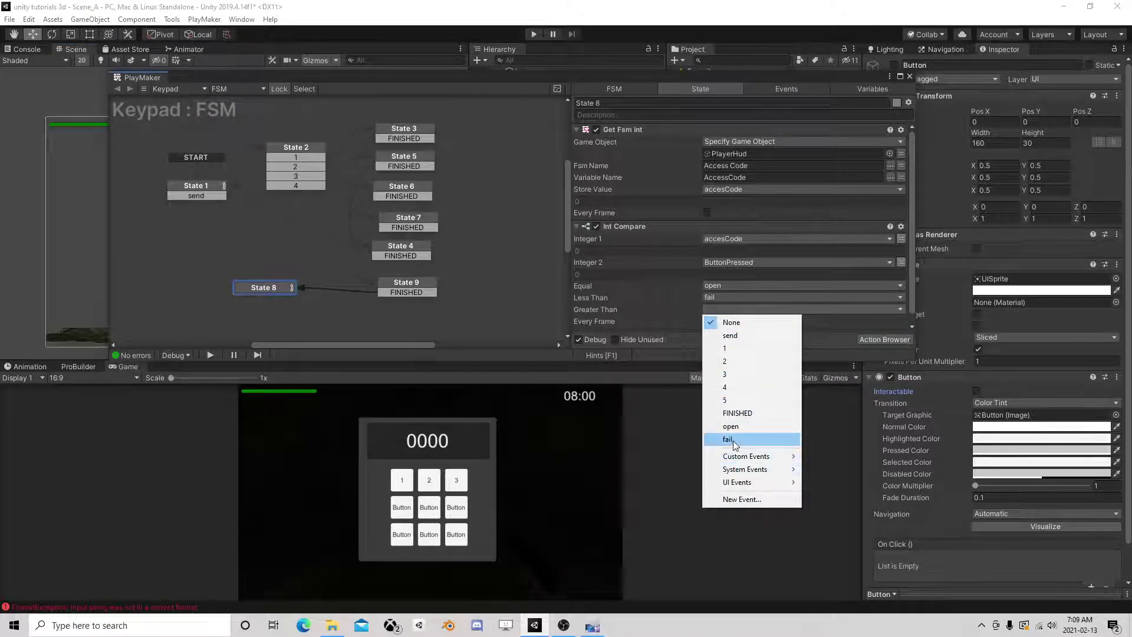
click(728, 439)
Add an open transition from State 8 to a new State 10, and create State 11
right_click(272, 287)
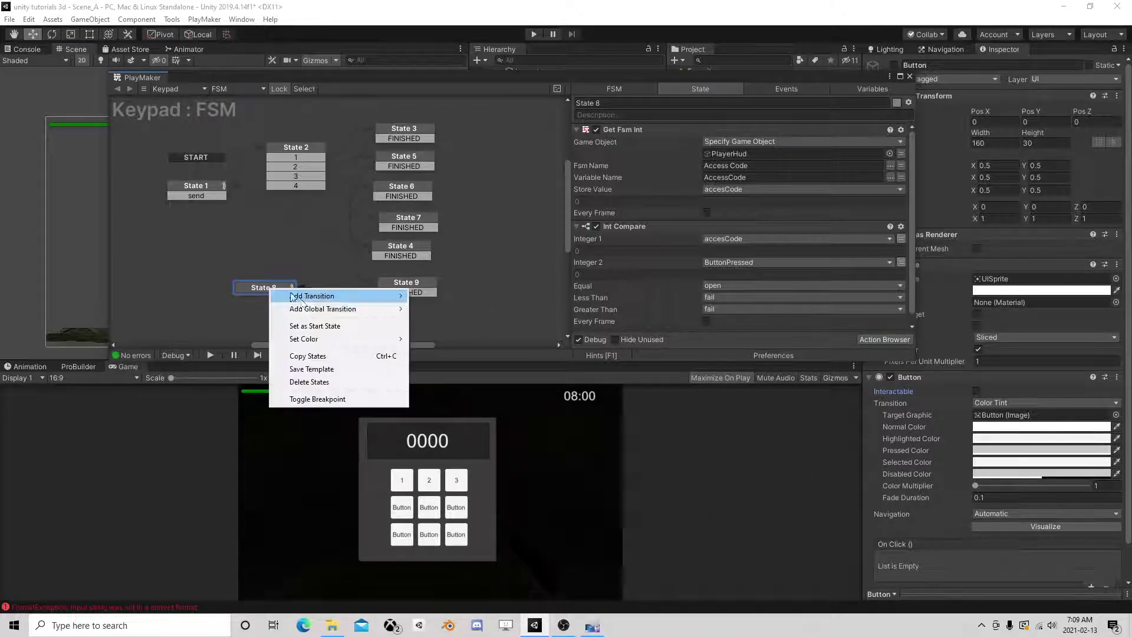
mouse_move(305, 298)
click(441, 386)
click(440, 386)
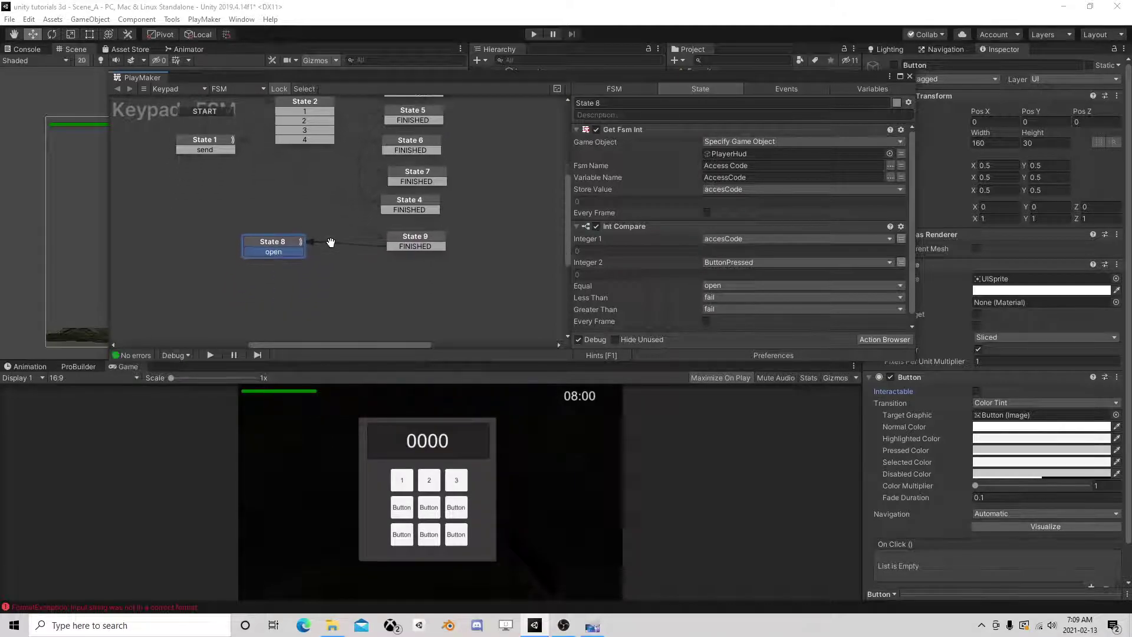
middle_drag(319, 286, 328, 240)
right_click(243, 291)
click(260, 298)
click(279, 253)
drag(280, 253, 129, 221)
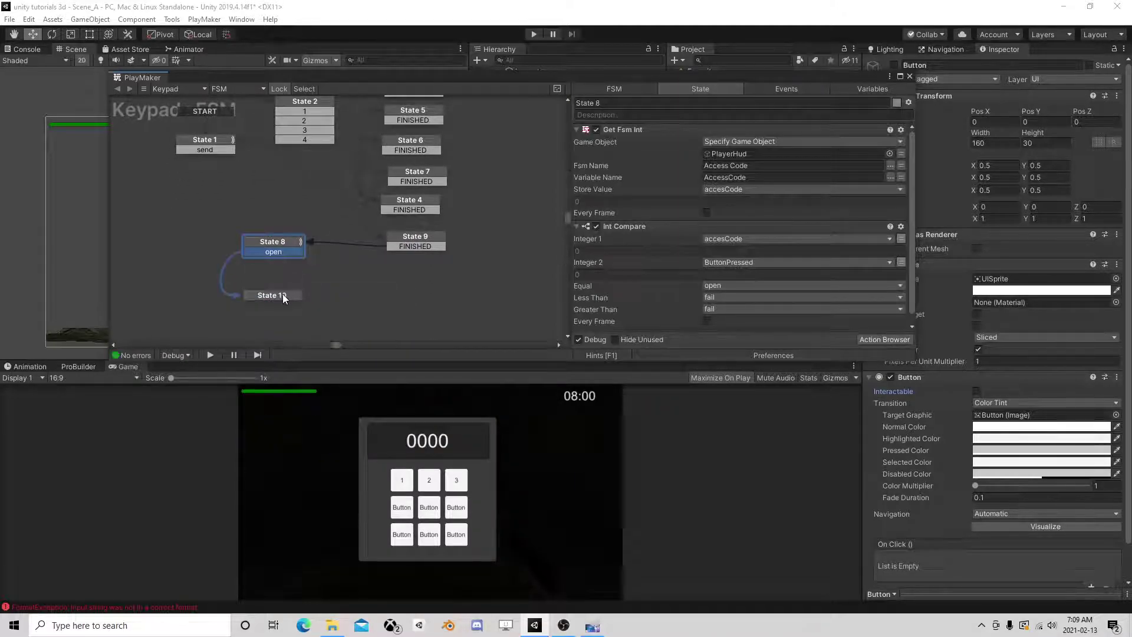
click(161, 227)
drag(259, 254, 268, 295)
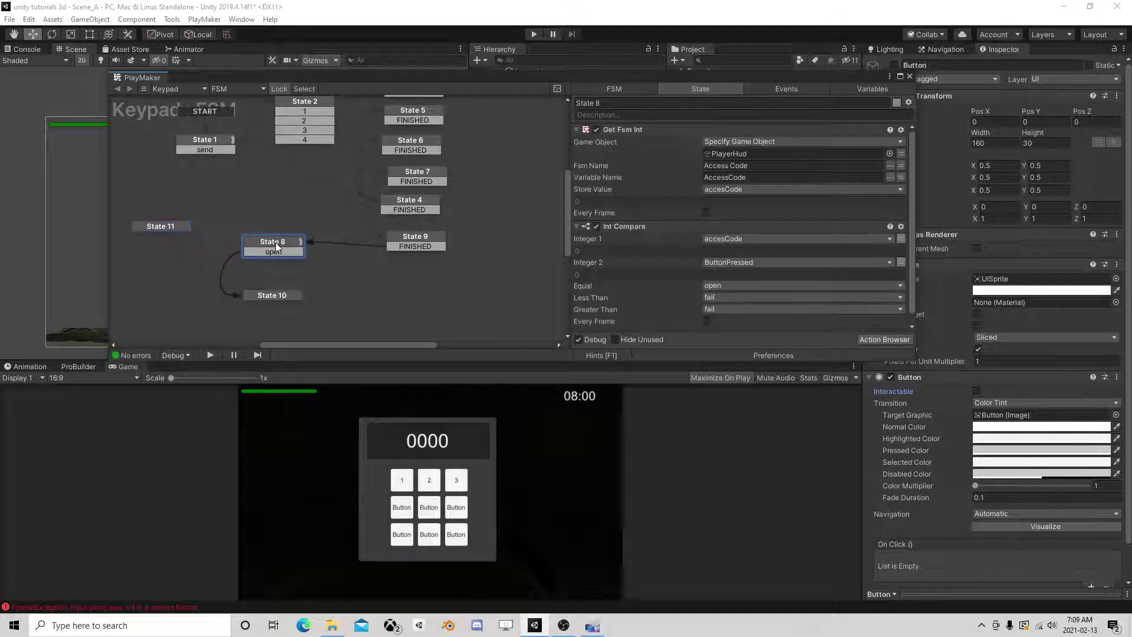
Add a fail transition on State 8 leading to State 11
right_click(280, 243)
mouse_move(354, 250)
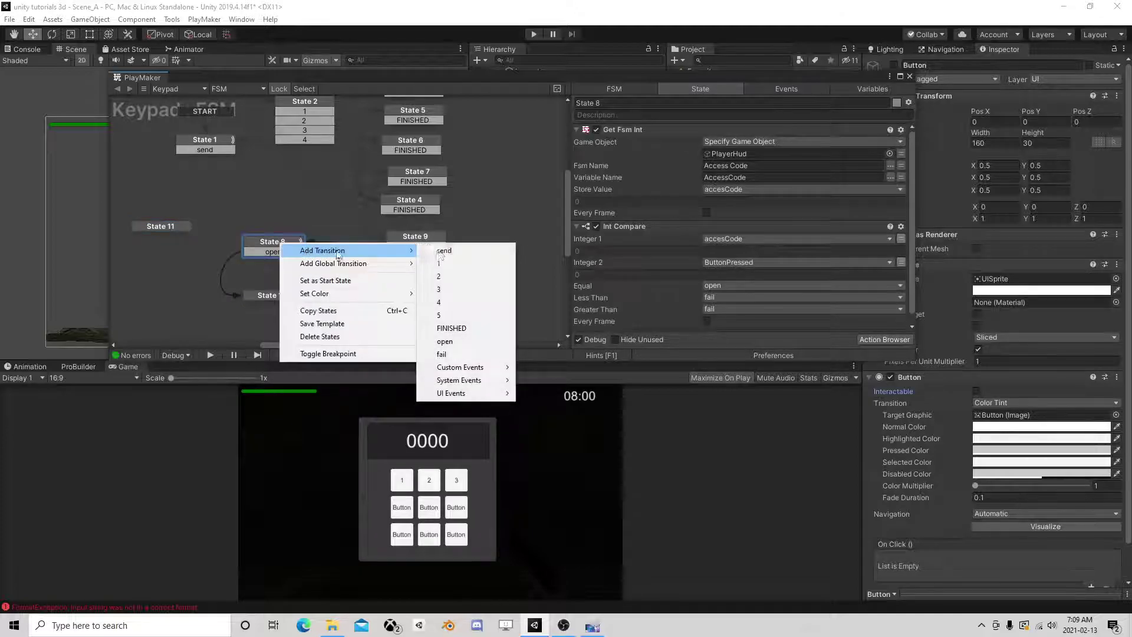
click(462, 354)
mouse_move(273, 263)
mouse_down()
mouse_move(168, 224)
mouse_move(188, 249)
mouse_up()
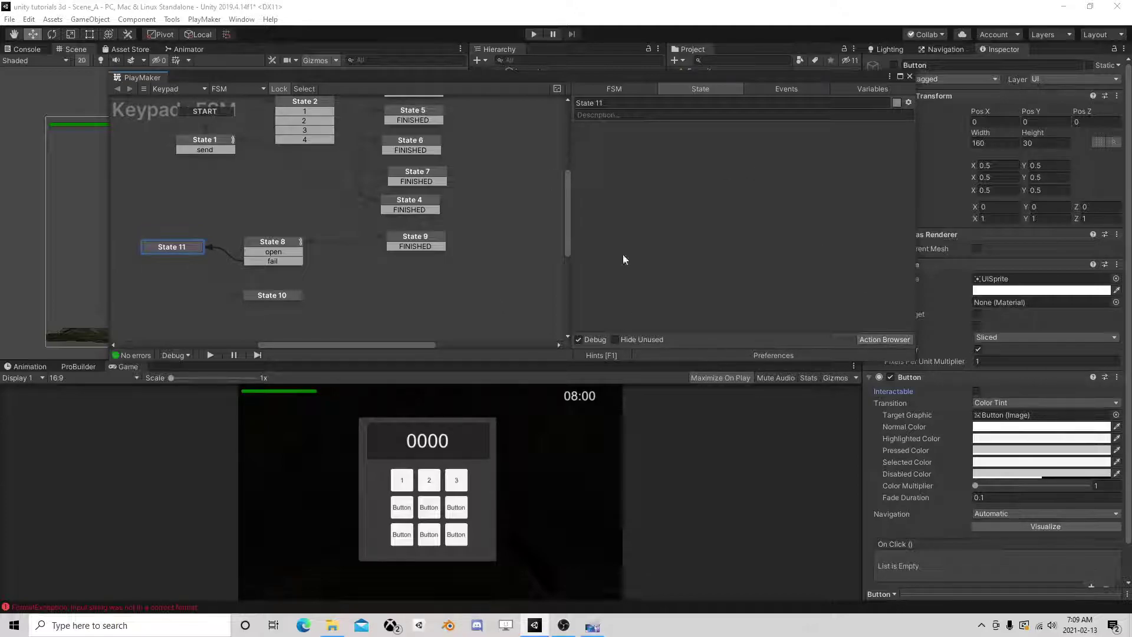
Copy State 9's UI Text Set Text action into State 11 with the text 'ERROR'
click(427, 251)
right_click(638, 130)
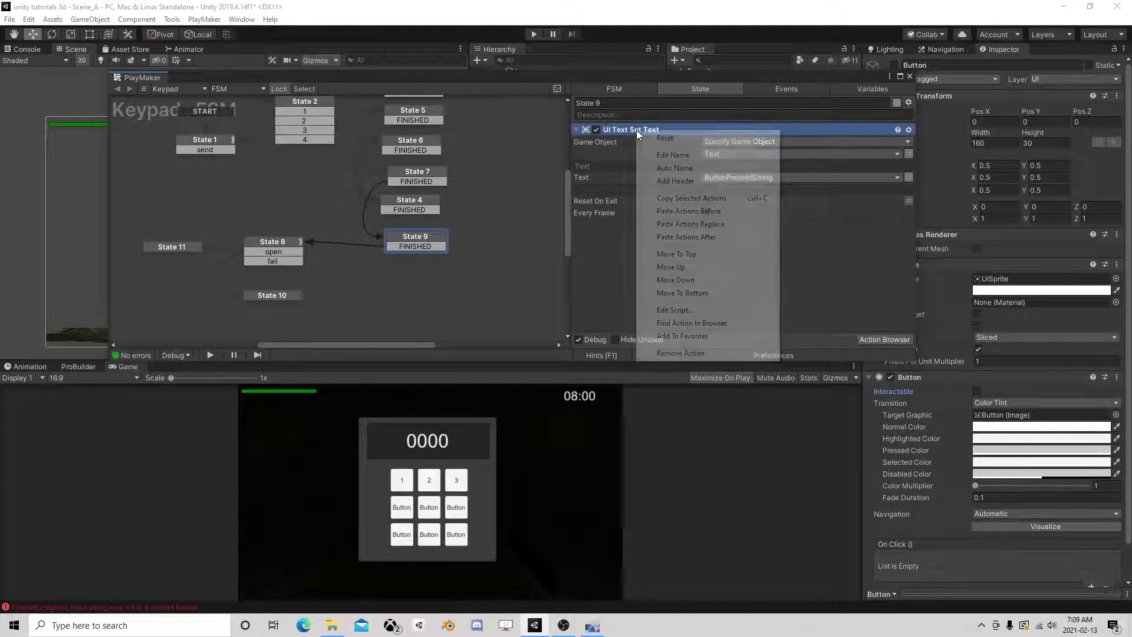
click(694, 198)
click(176, 247)
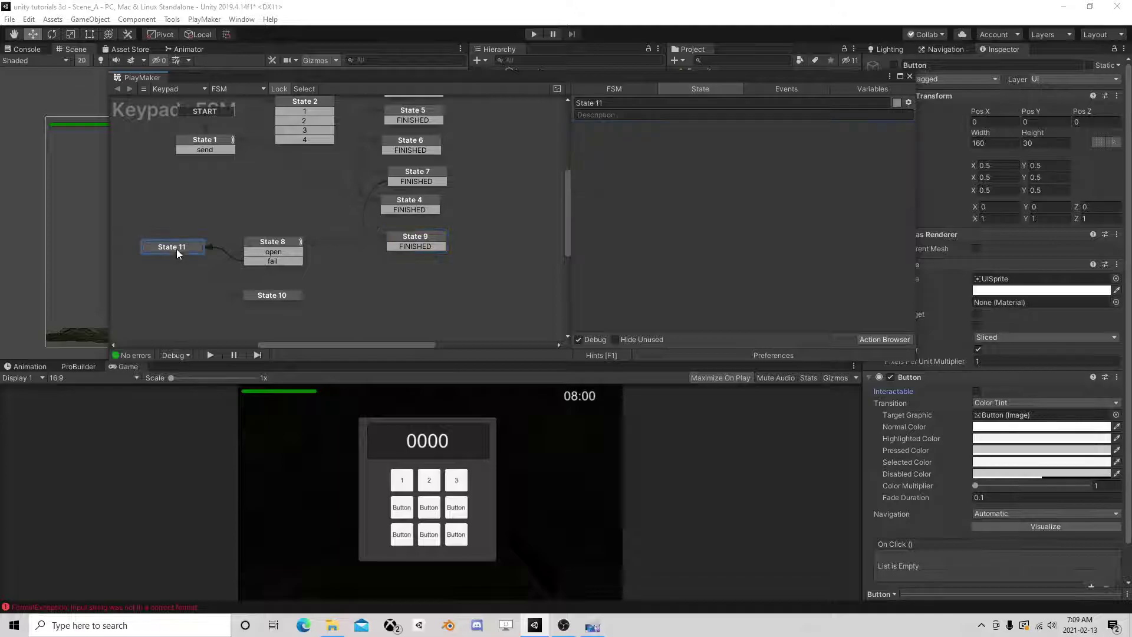
right_click(615, 184)
click(649, 278)
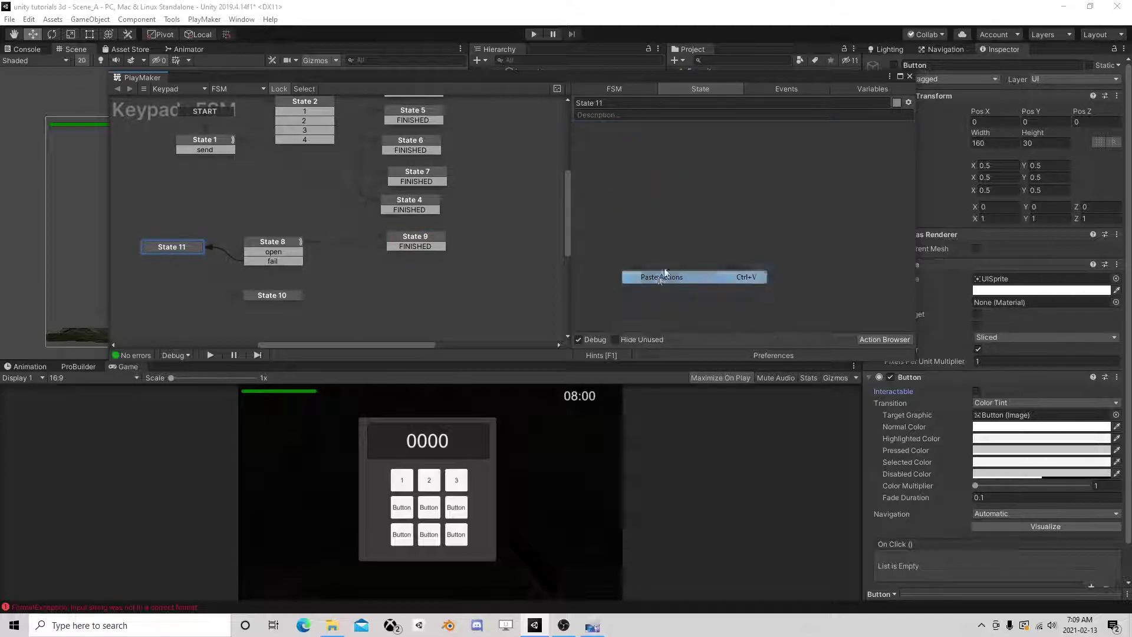
click(909, 177)
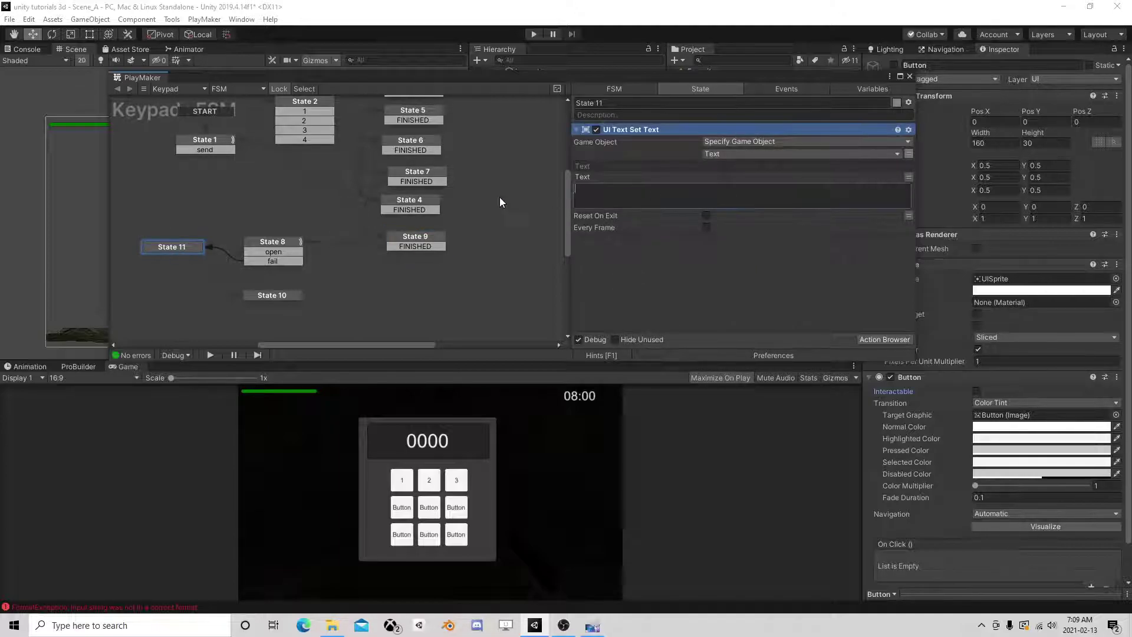
text(ERR)
text(OR)
Link State 11's FINISHED transition back to State 1 and close PlayMaker
right_click(155, 246)
mouse_move(207, 255)
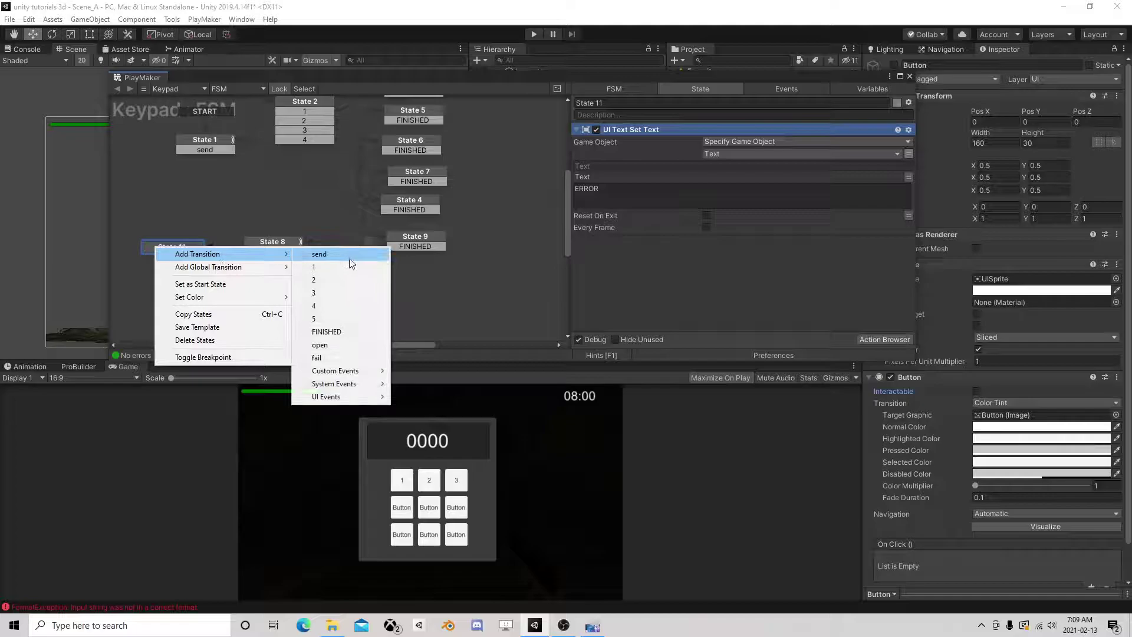
click(328, 332)
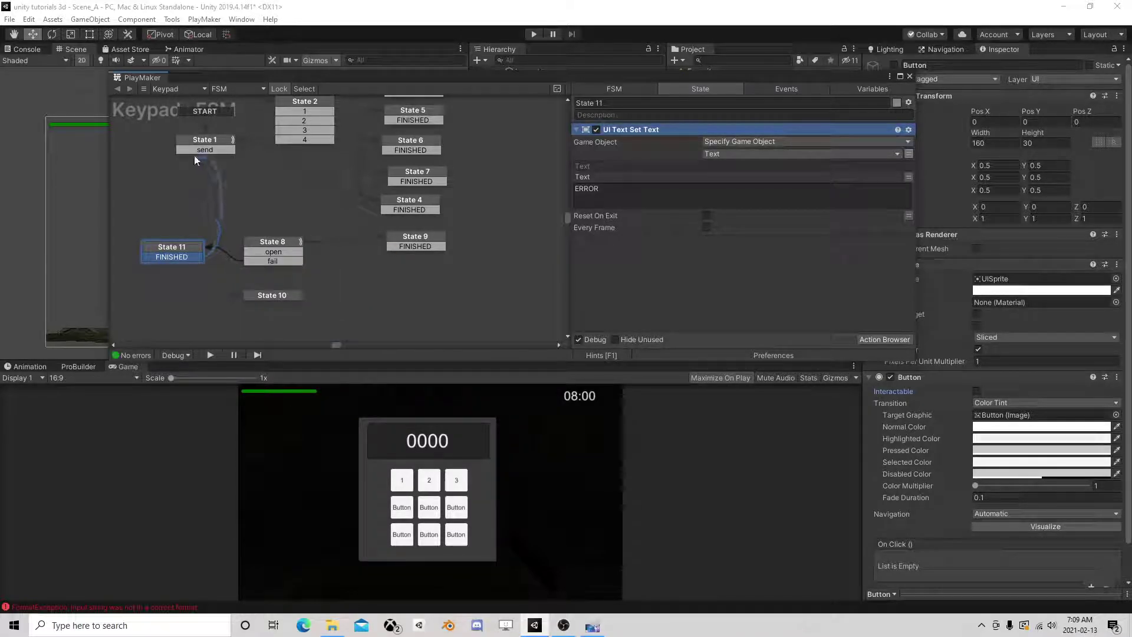
drag(172, 256, 210, 142)
middle_drag(252, 149, 287, 204)
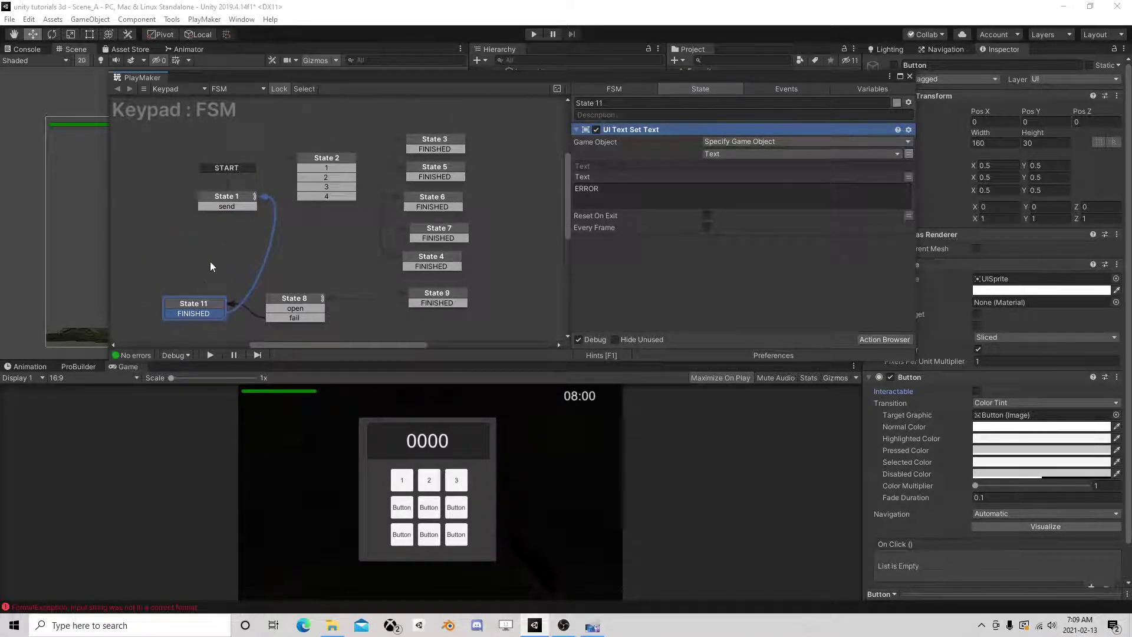
drag(198, 307, 212, 299)
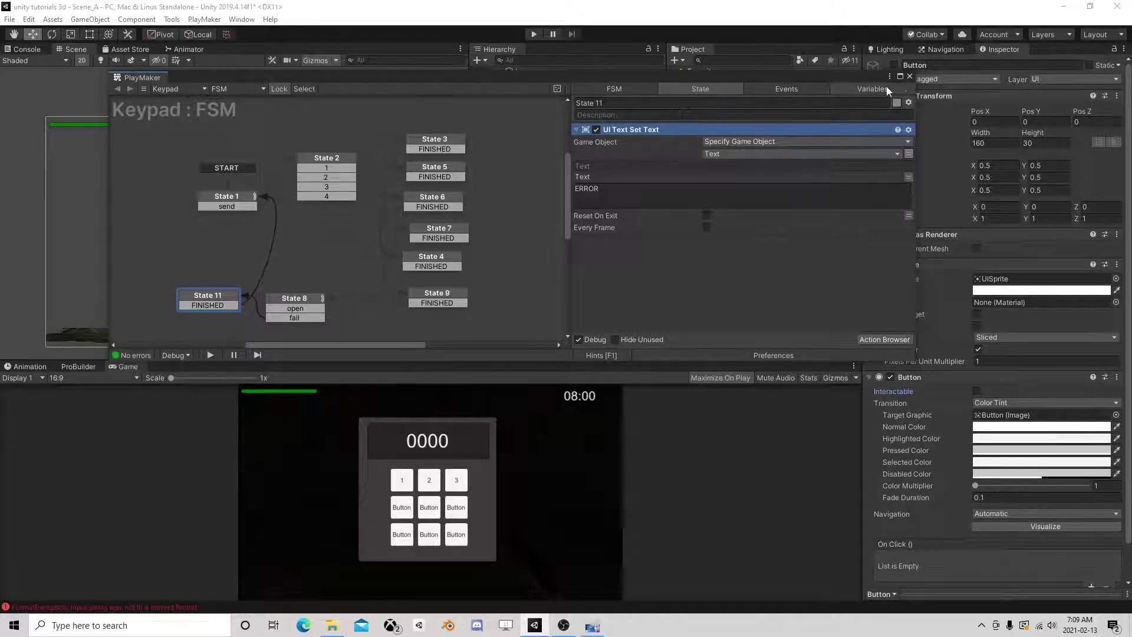
click(911, 77)
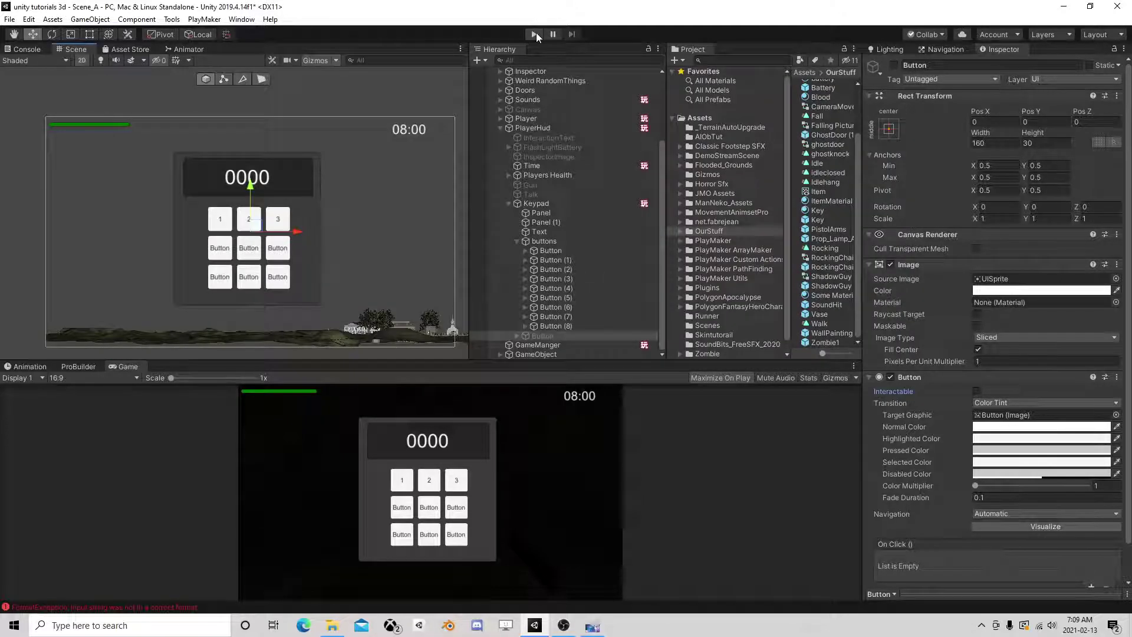
Select the Keypad object in the Hierarchy and set it inactive
click(517, 241)
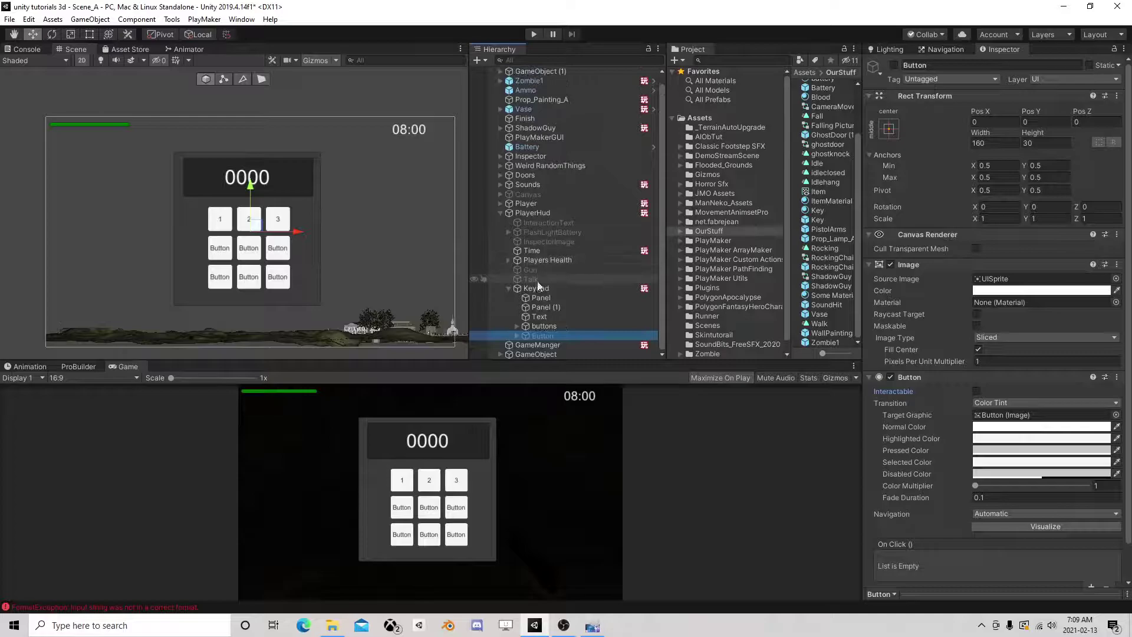
click(536, 288)
click(509, 287)
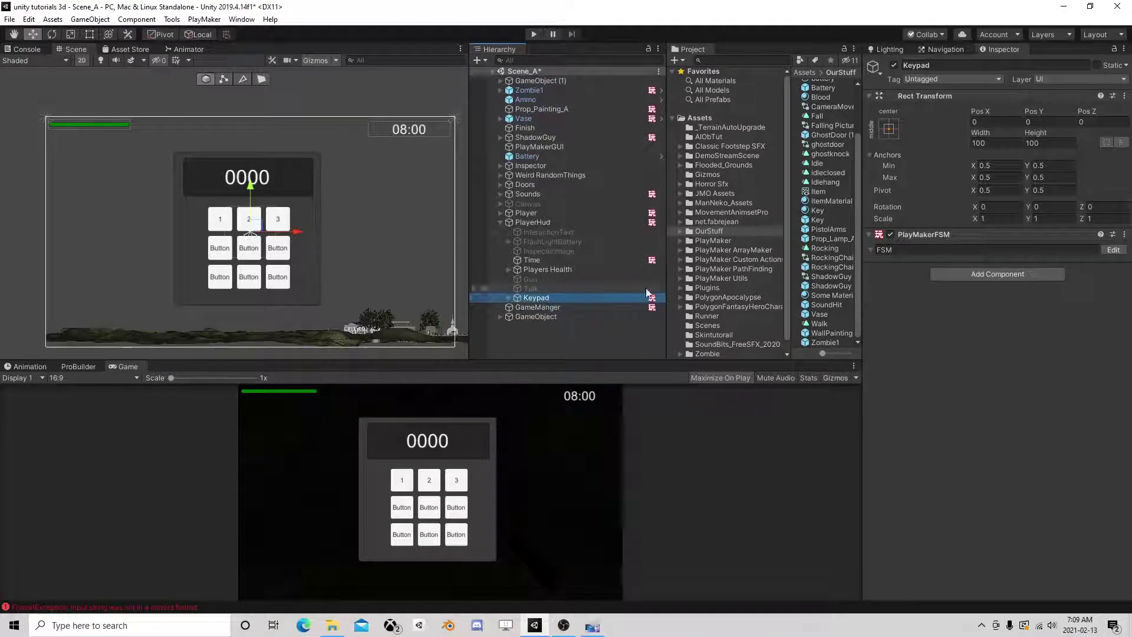
click(893, 65)
click(893, 65)
click(893, 65)
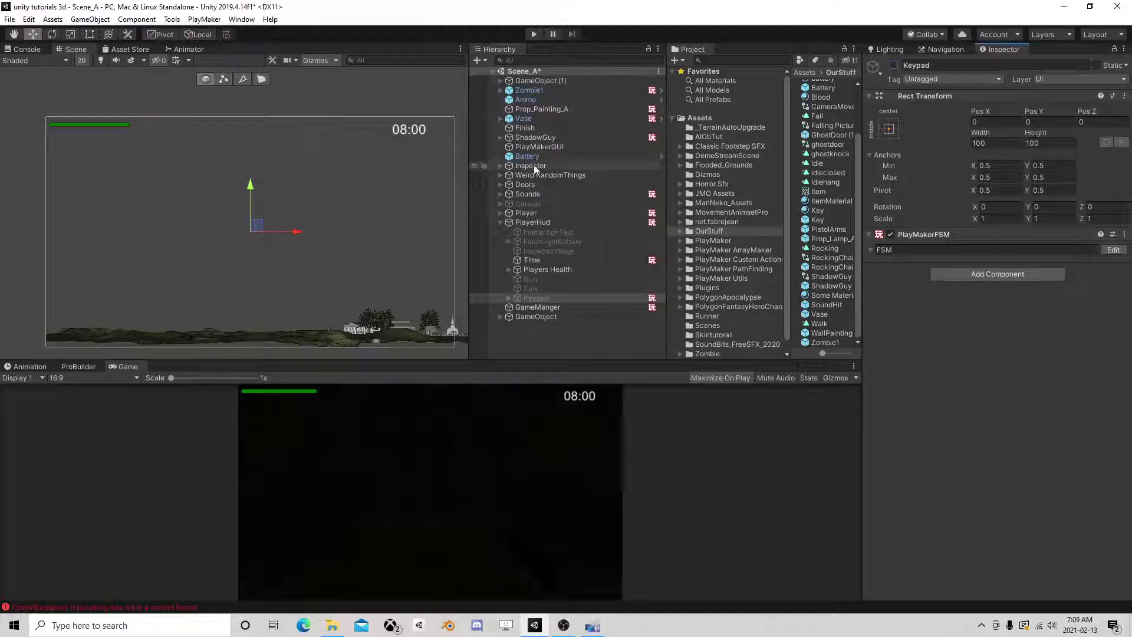
Open PlayerHud's Interaction FSM in PlayMaker
click(528, 224)
scroll(931, 346, down, 4)
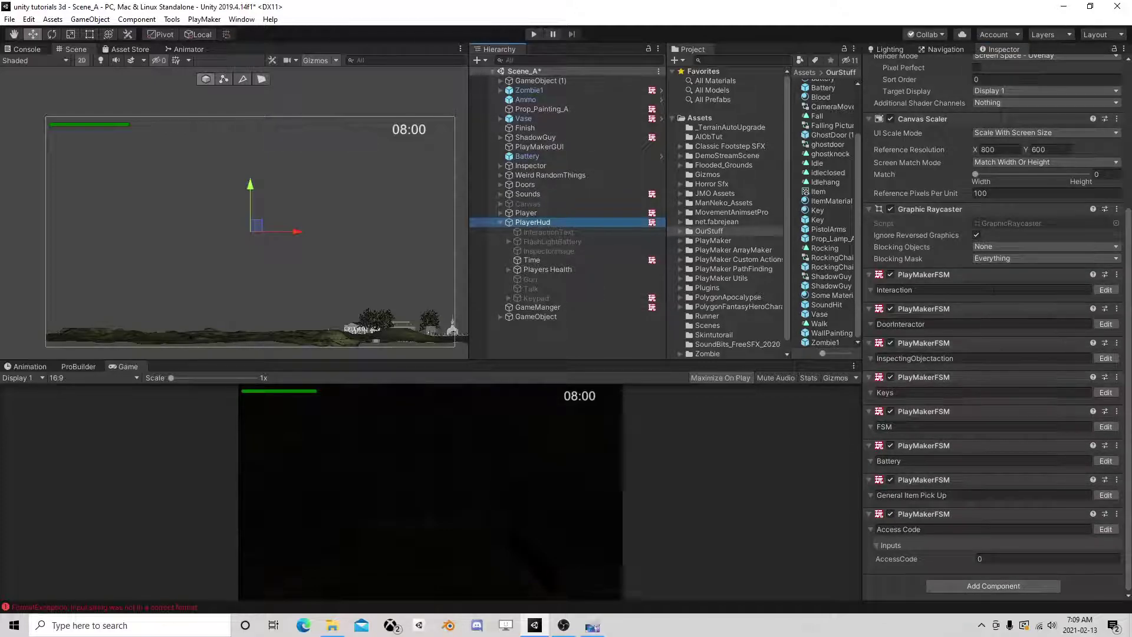
click(1102, 290)
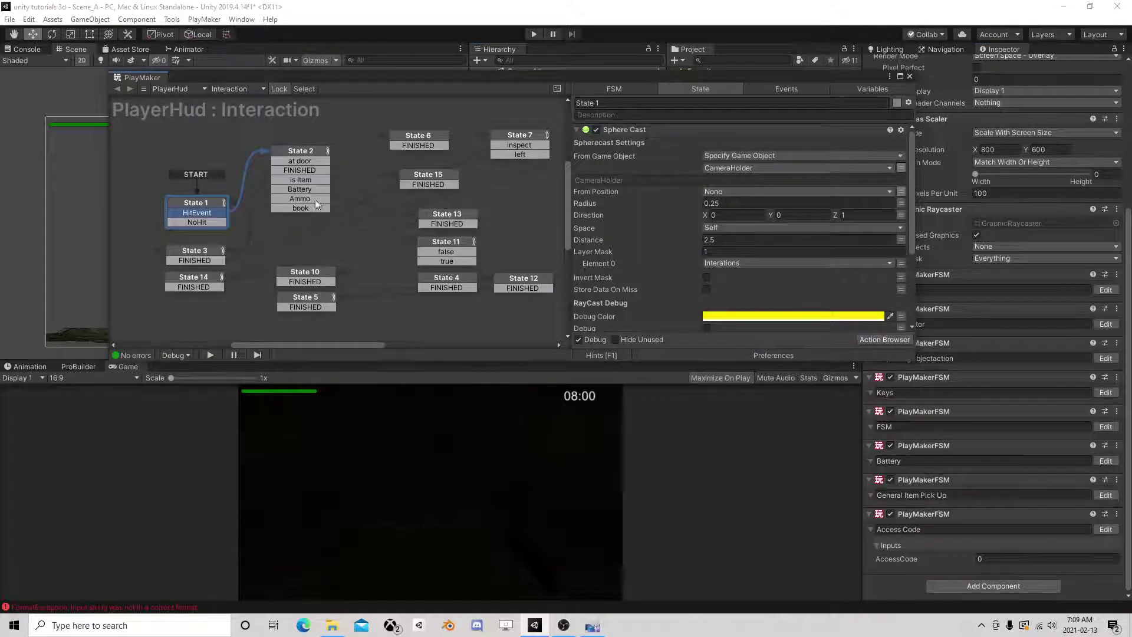
Raise State 2's String Switches to 6 and set the sixth compare string to KeyPad
click(310, 152)
scroll(649, 233, down, 2)
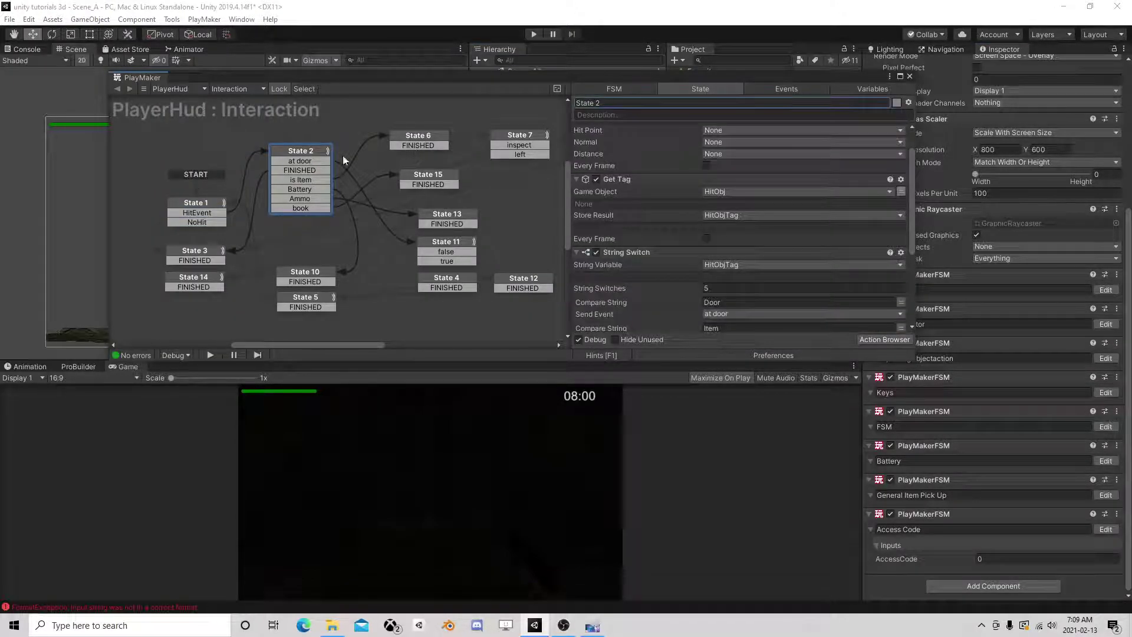
scroll(676, 244, down, 3)
click(708, 217)
text(6)
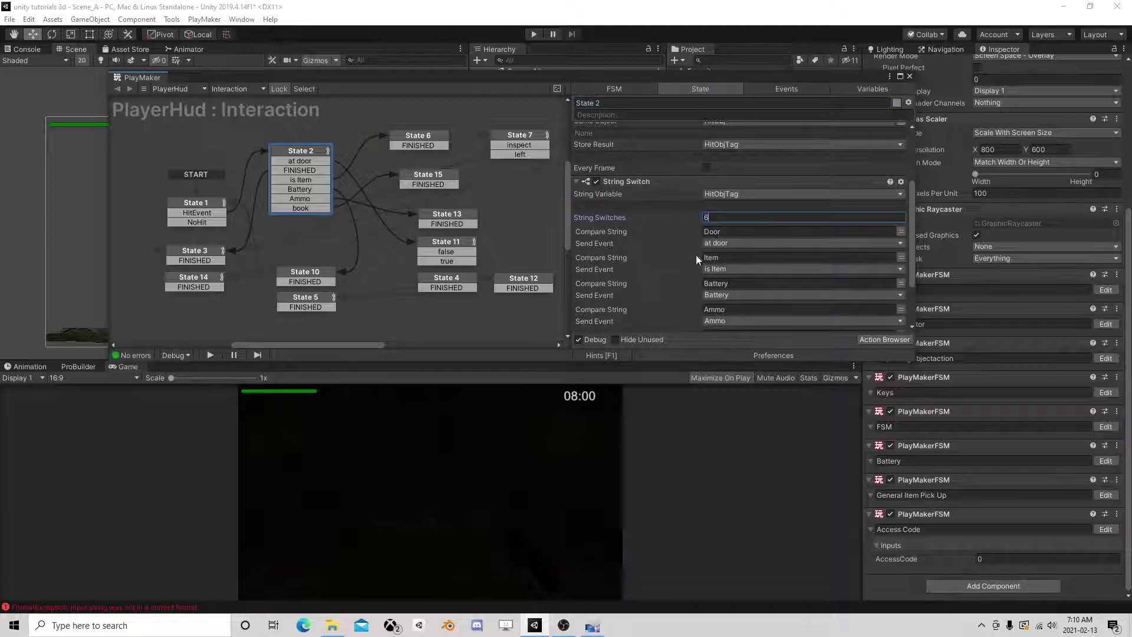
key(Return)
scroll(756, 227, down, 3)
click(749, 257)
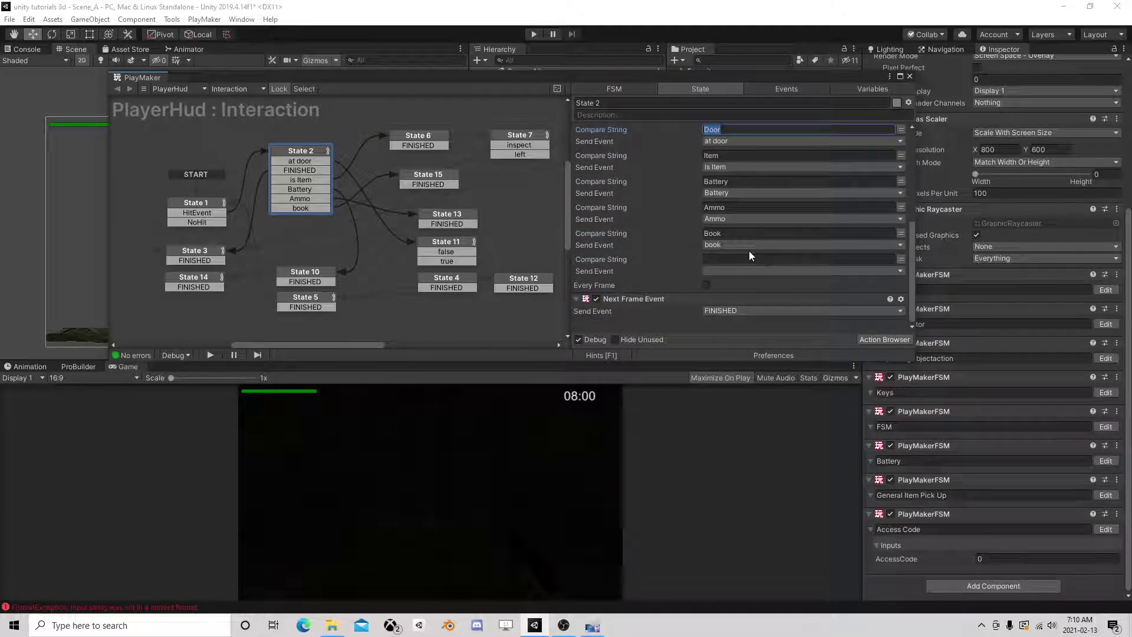
text(KeyPad)
Make the KeyPad case send a newly created 'keypad' event
click(783, 270)
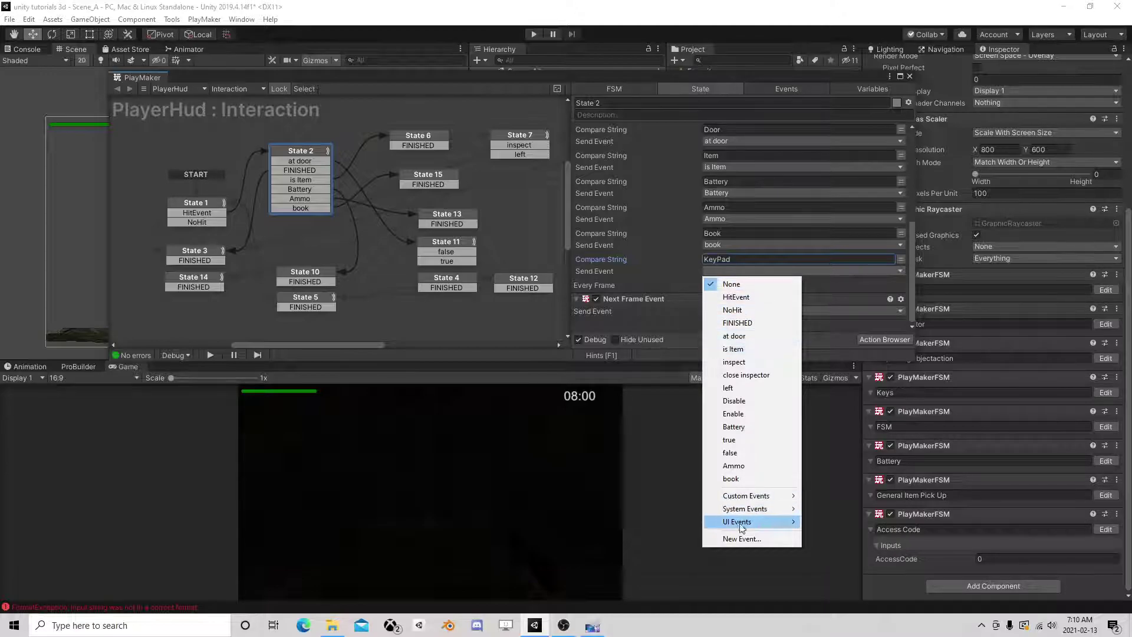
click(746, 540)
text(key)
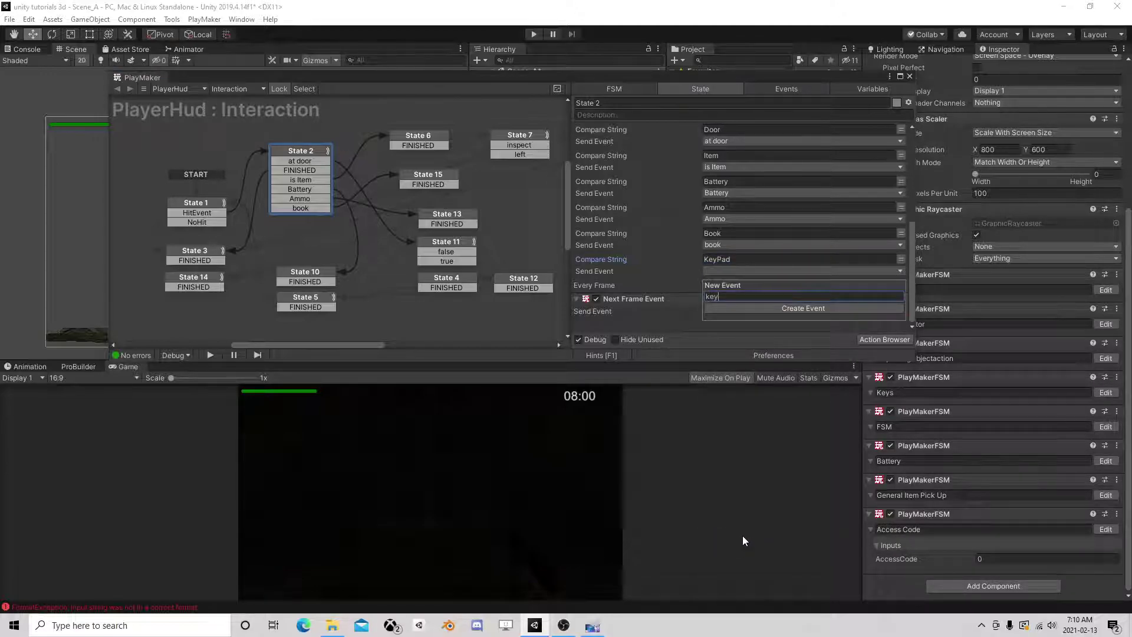
text(pad)
key(Return)
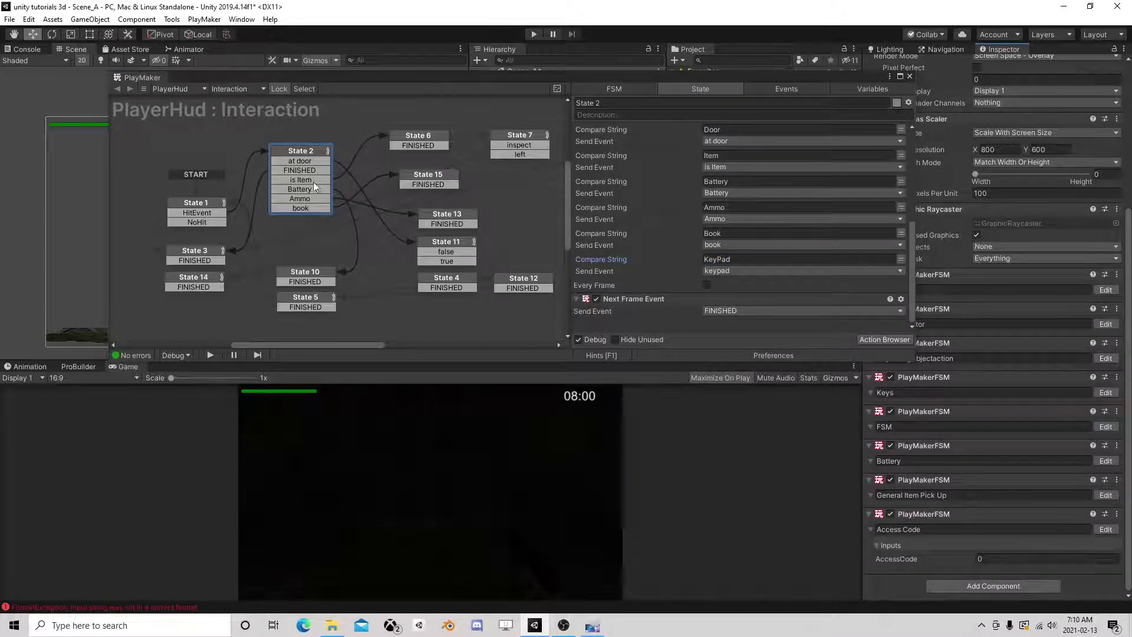
Route State 2's new keypad transition to State 16, a pasted copy of State 15
right_click(305, 151)
mouse_move(378, 158)
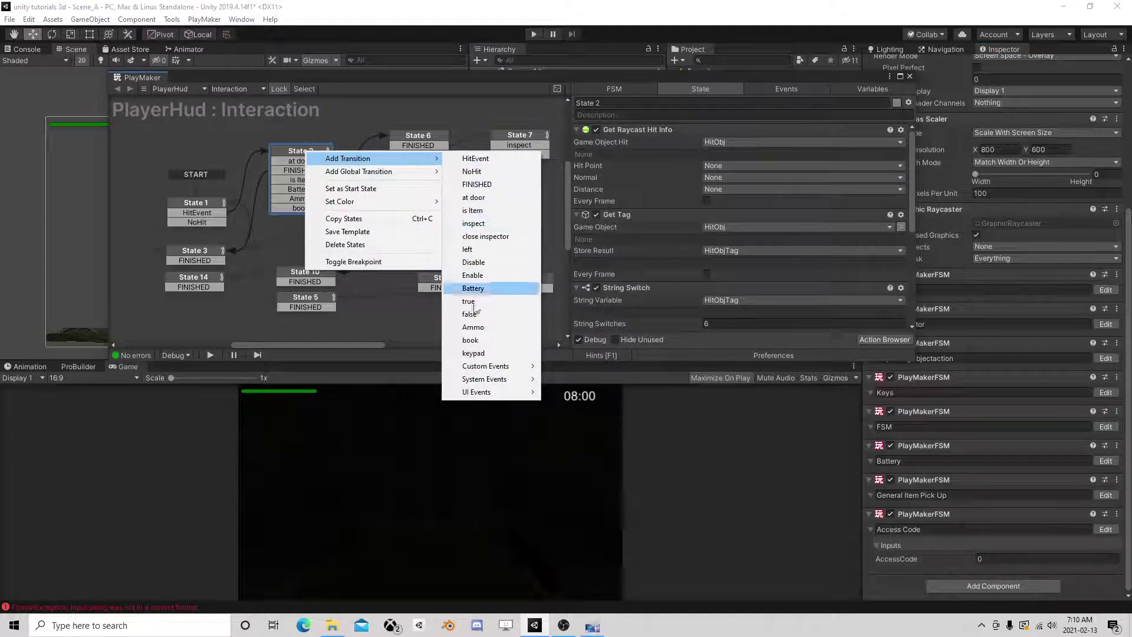
click(474, 353)
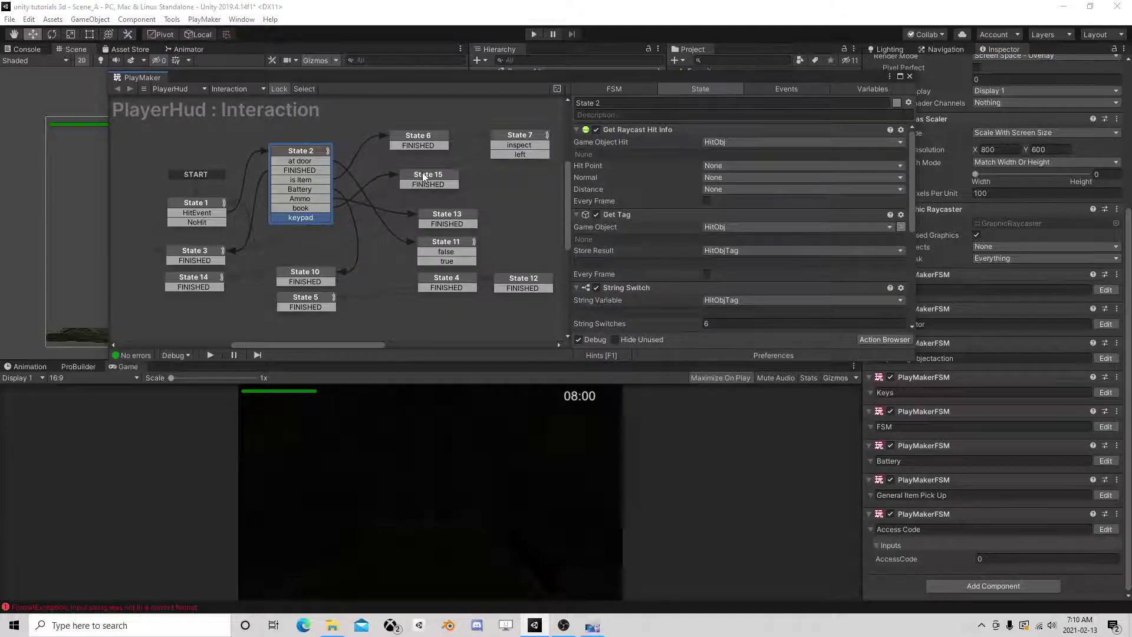
drag(423, 177, 448, 186)
right_click(497, 188)
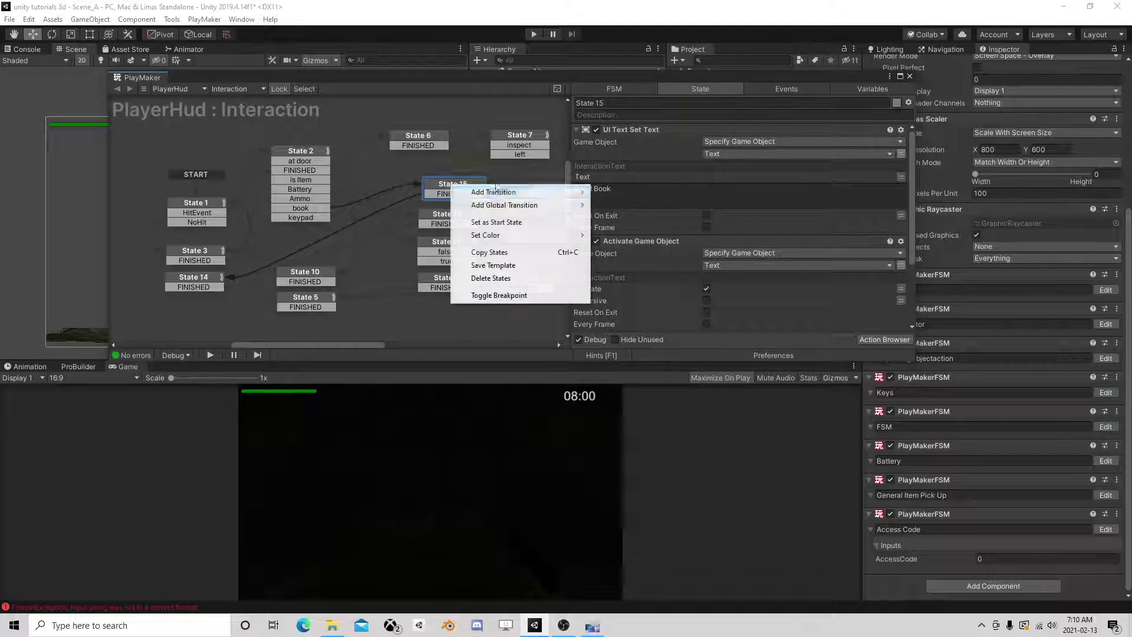
click(489, 252)
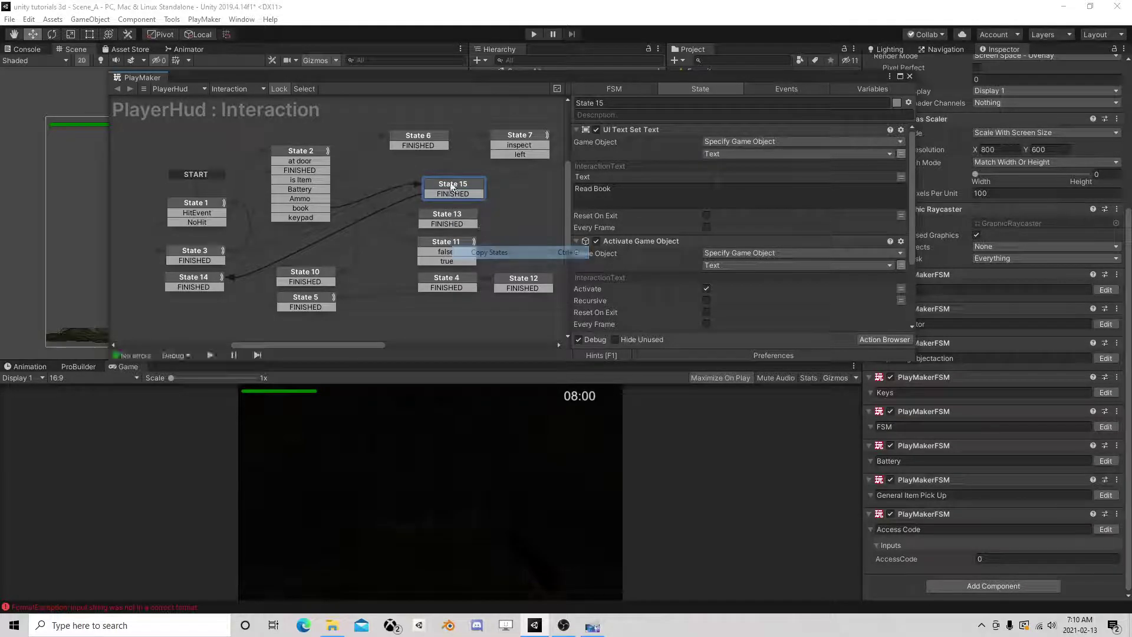
right_click(413, 317)
click(458, 331)
drag(322, 219, 437, 321)
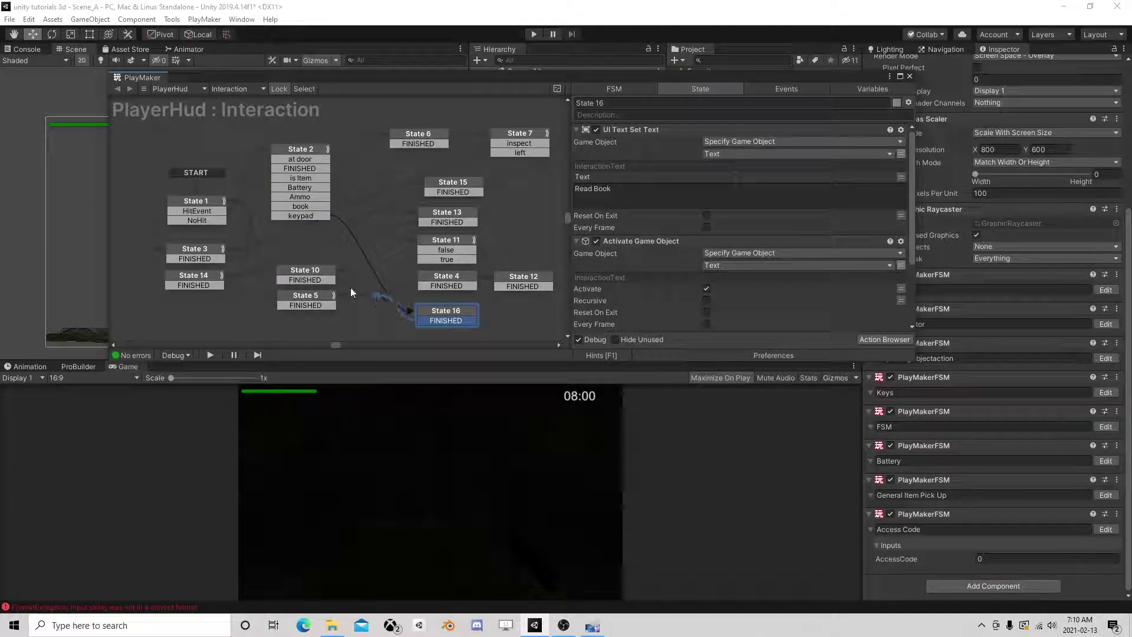
drag(352, 293, 195, 280)
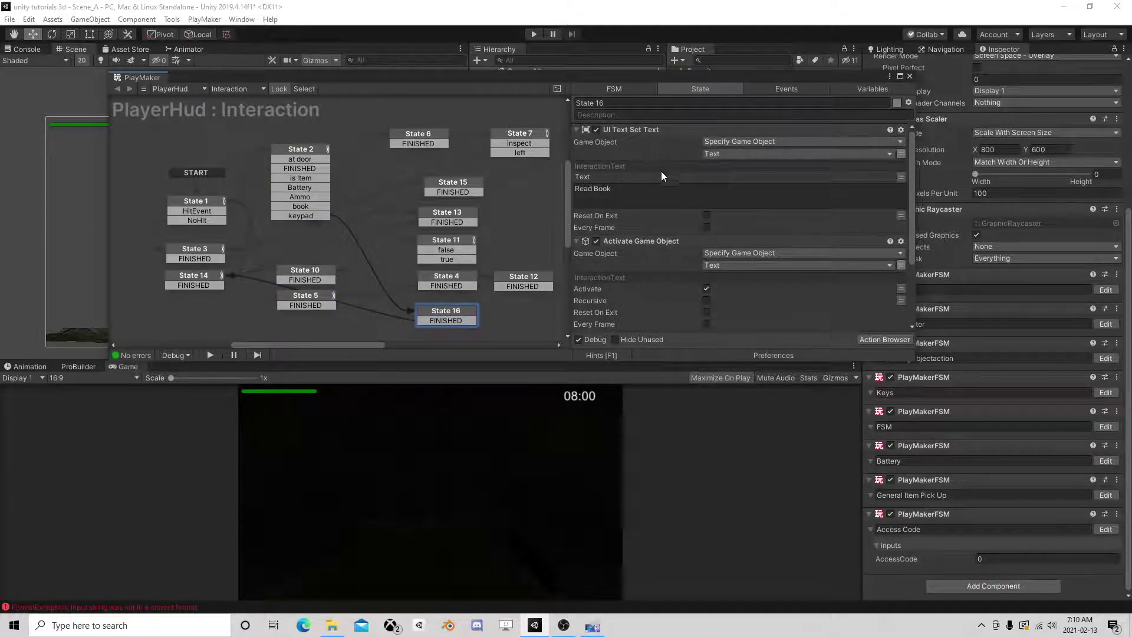
Change State 16's displayed text from 'Read Book' to 'Use KeyPad'
drag(613, 188, 512, 205)
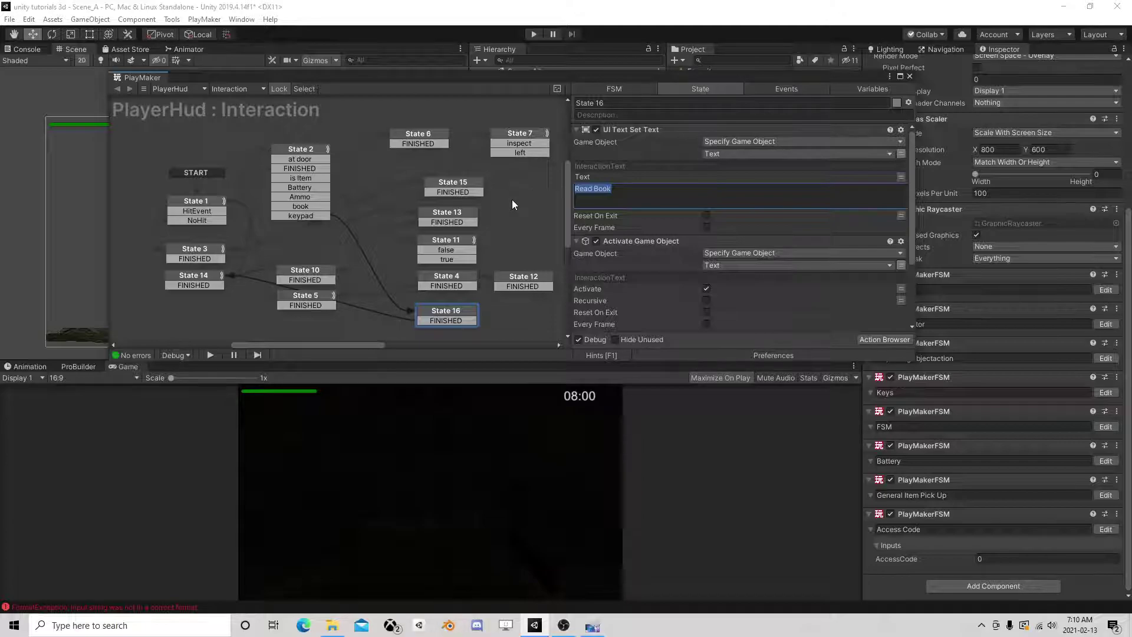
text(Use KeyPad)
key(Return)
scroll(717, 201, down, 3)
scroll(718, 203, down, 1)
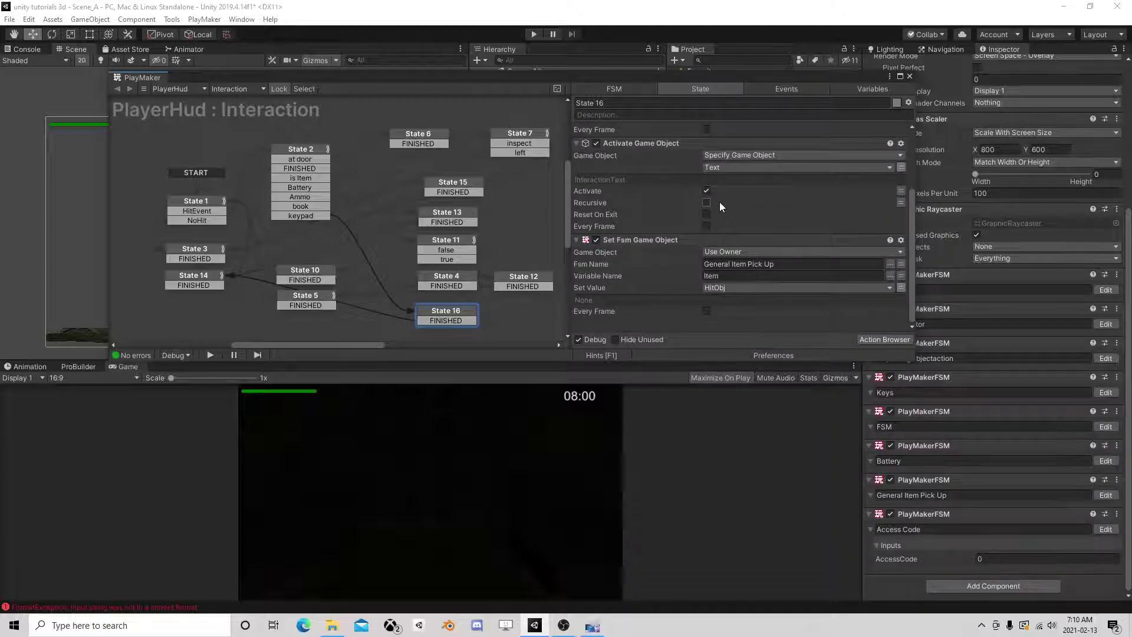
click(910, 76)
In the General Item Pick Up FSM, set State 3's String Switches count to 3
click(1106, 495)
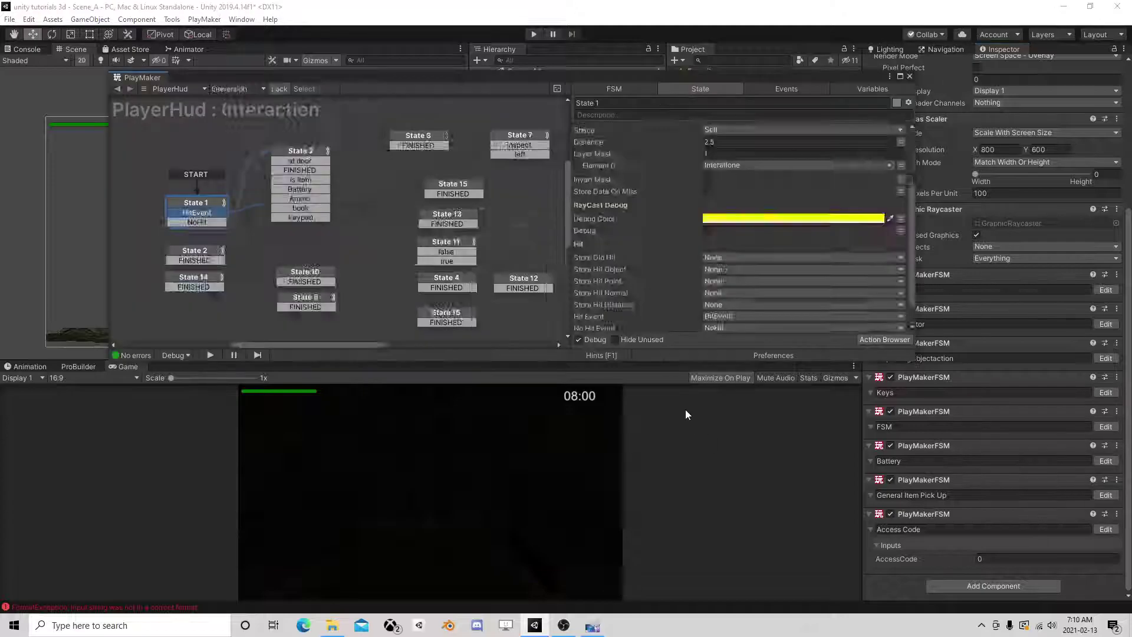
mouse_move(480, 228)
middle_down()
mouse_move(340, 265)
mouse_move(384, 206)
middle_up()
click(354, 204)
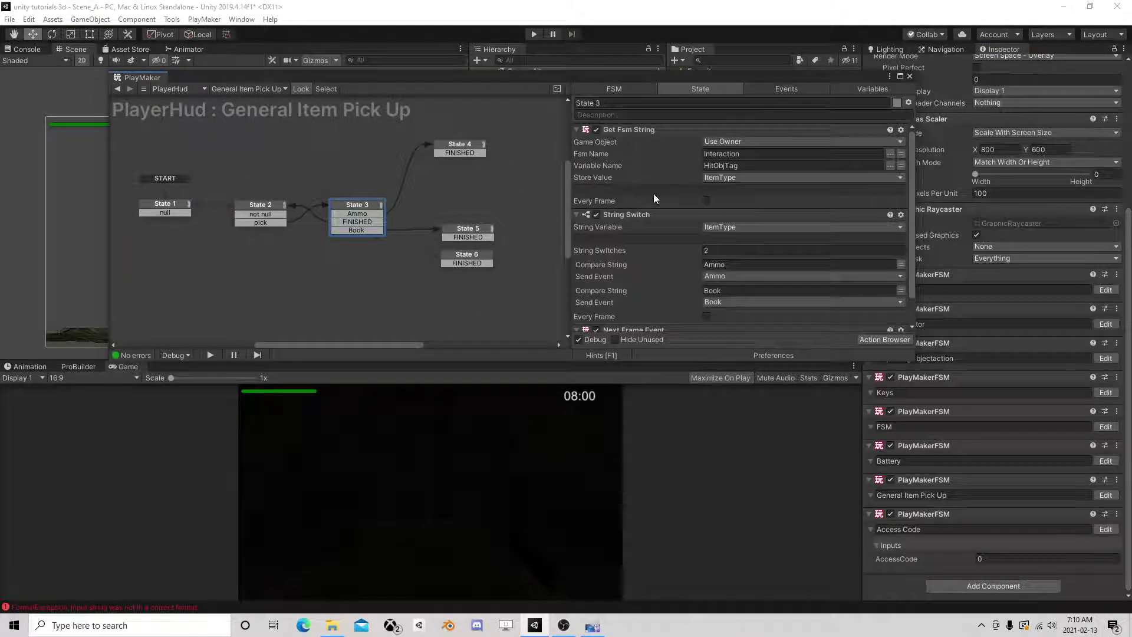
text(3)
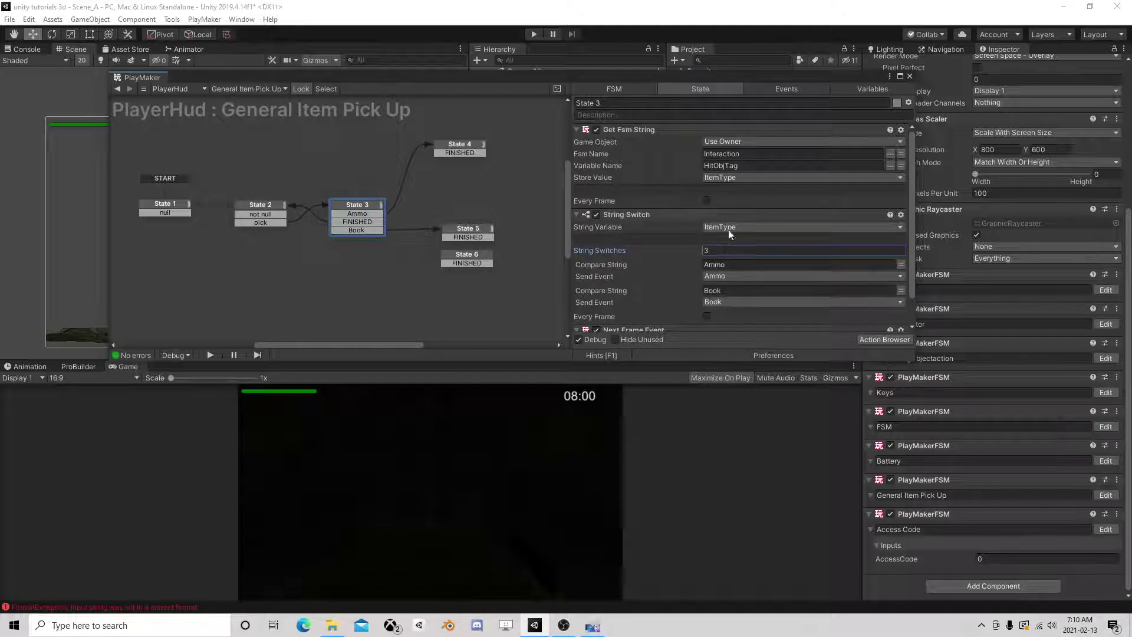
click(761, 166)
Make the third Compare String send a new 'Keypad' event
click(740, 315)
text(Keypad)
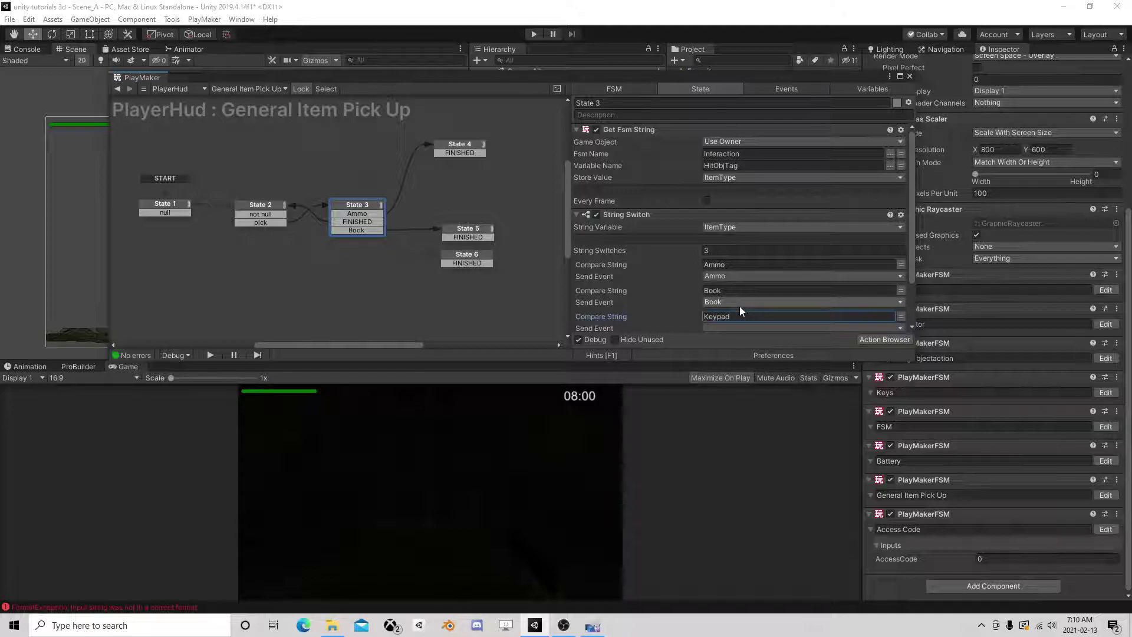
scroll(739, 306, down, 2)
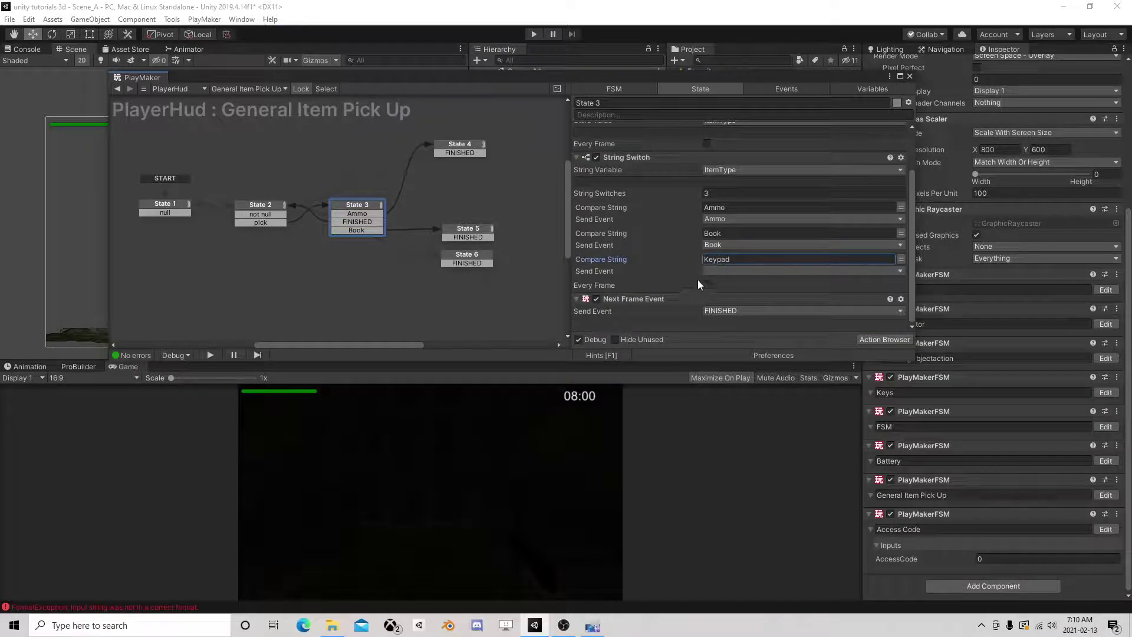
click(731, 271)
click(740, 435)
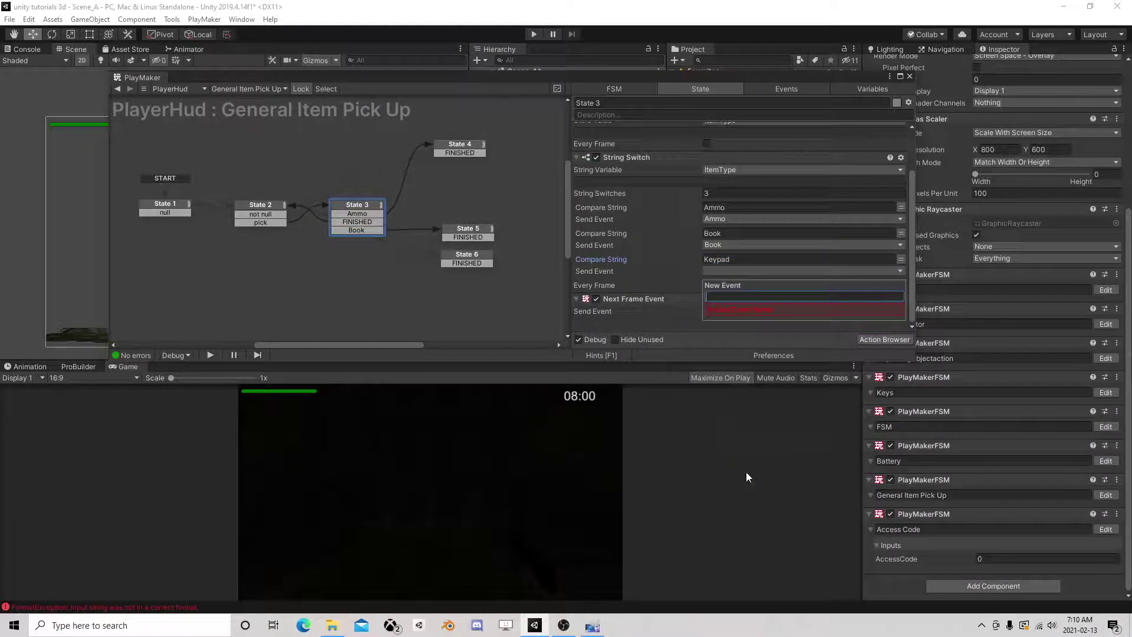
text(Keypad)
key(Return)
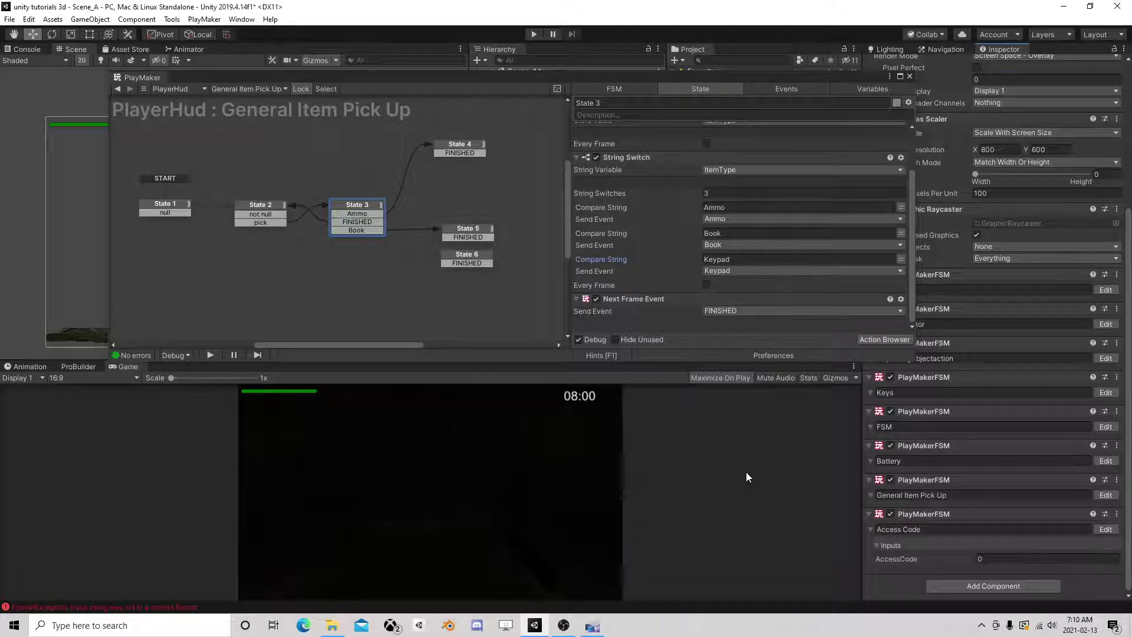
Give State 3 a Keypad transition leading to a new State 7
right_click(367, 211)
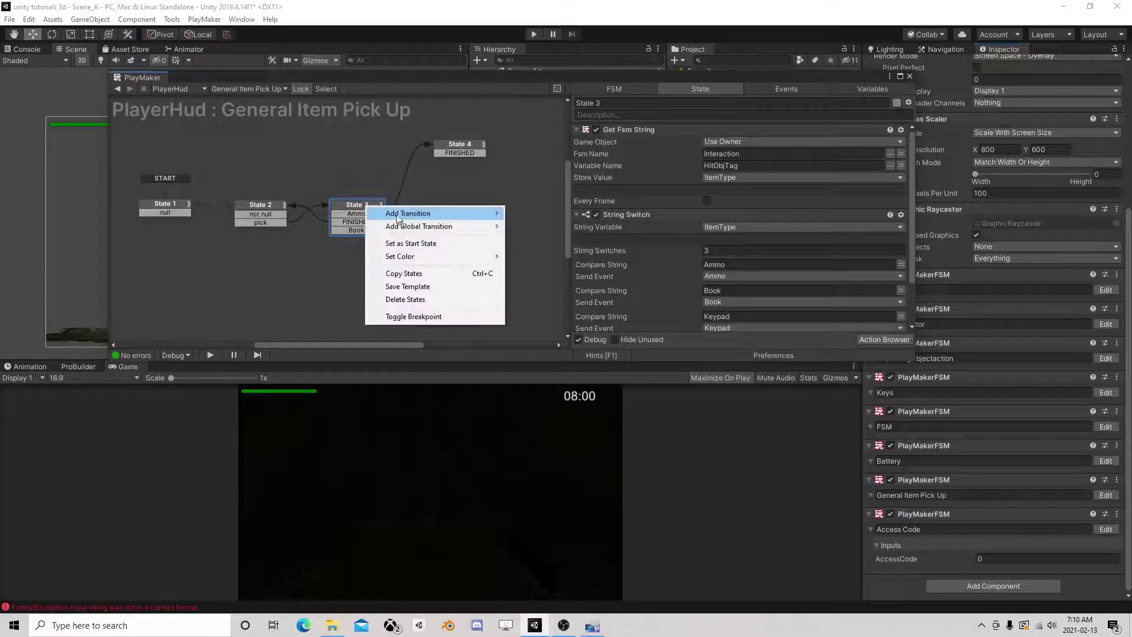
mouse_move(401, 211)
click(560, 303)
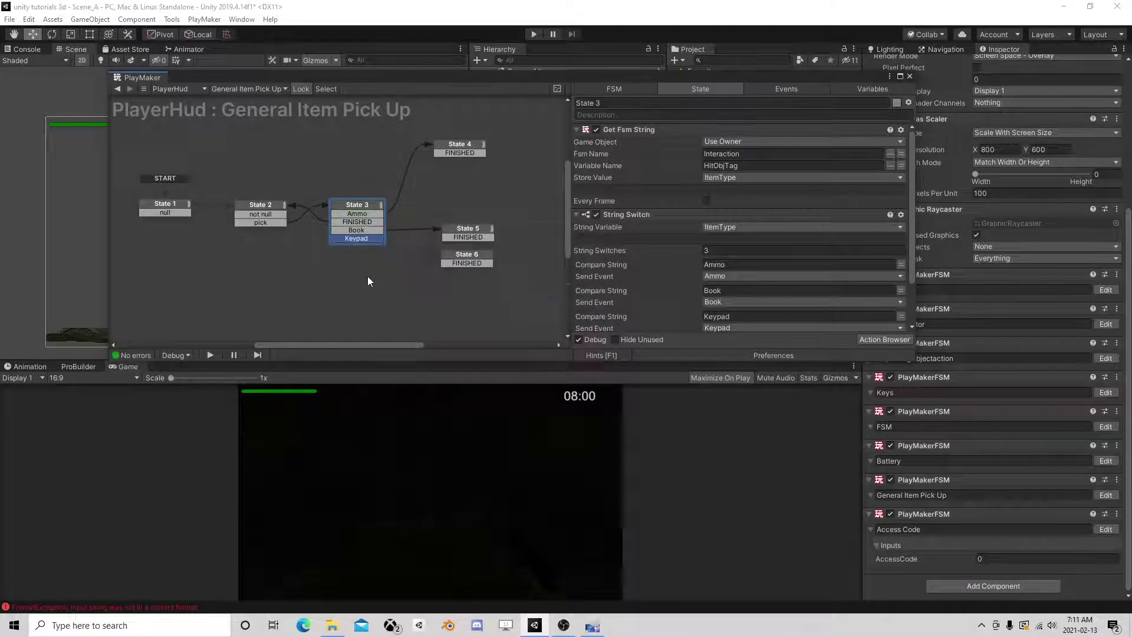
right_click(441, 282)
click(471, 289)
drag(365, 238, 459, 289)
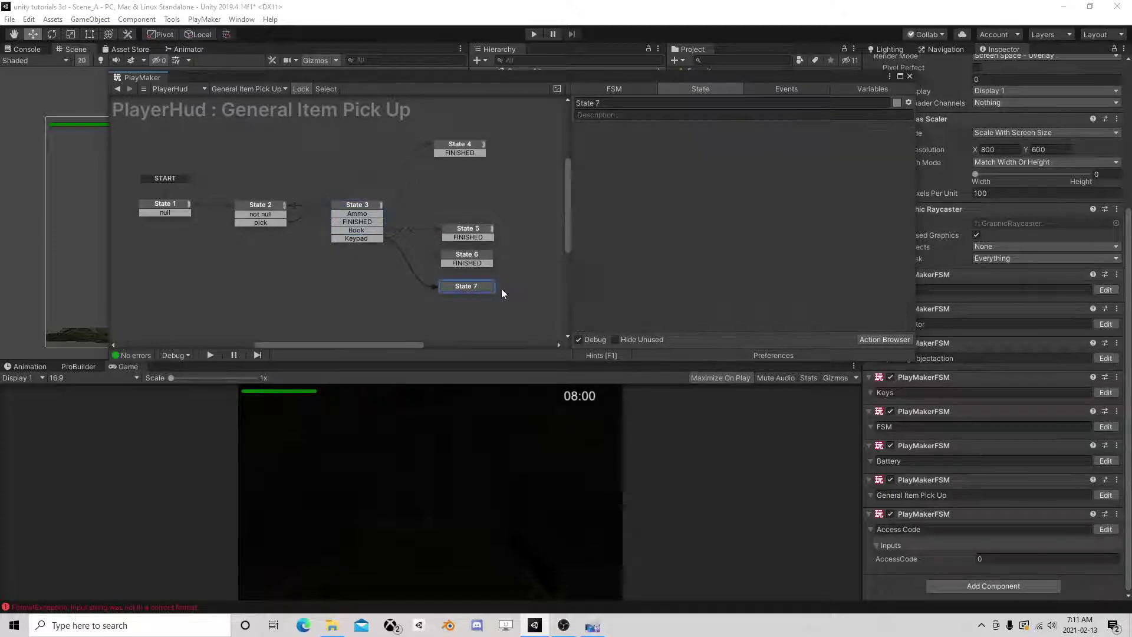
Add a Get Key Down action to State 7
click(879, 344)
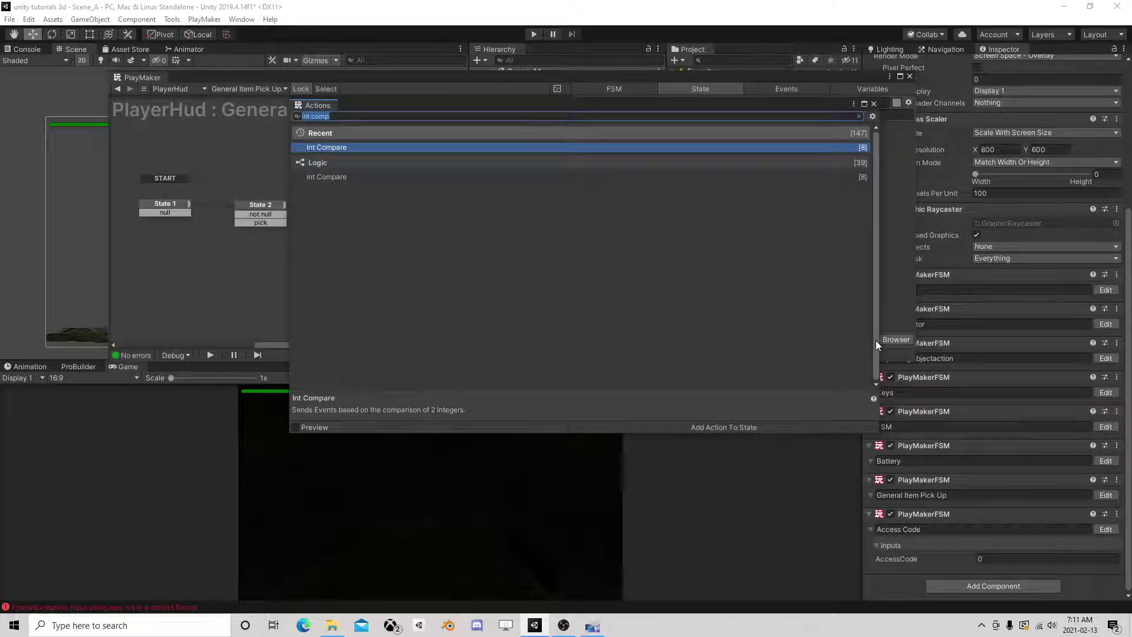
text(get butt)
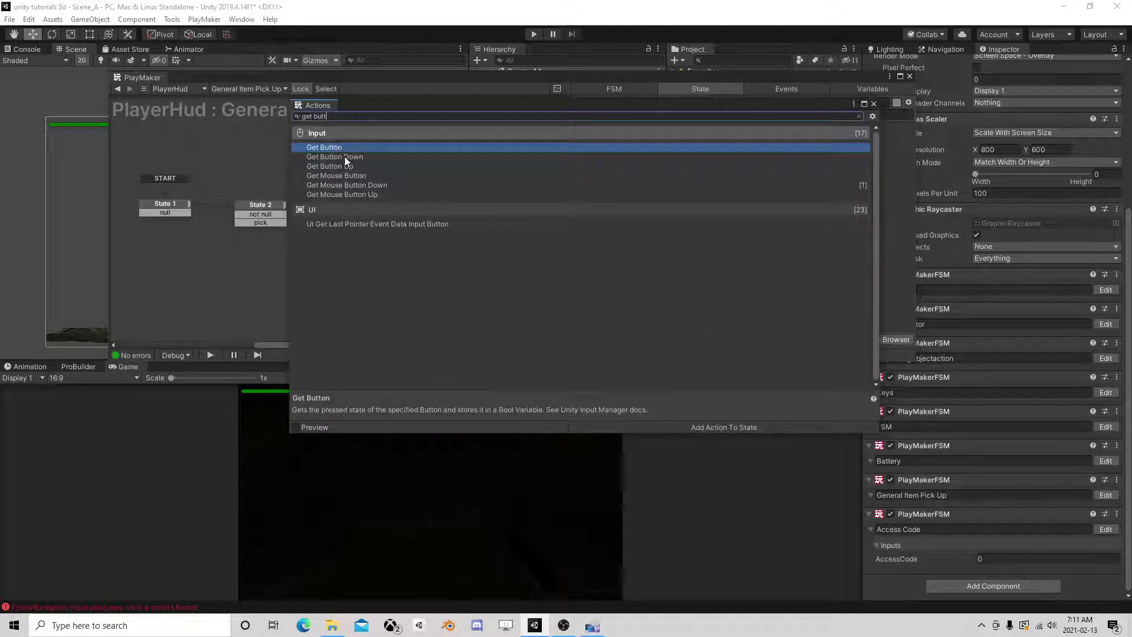
key(BackSpace)
key(BackSpace)
key(BackSpace)
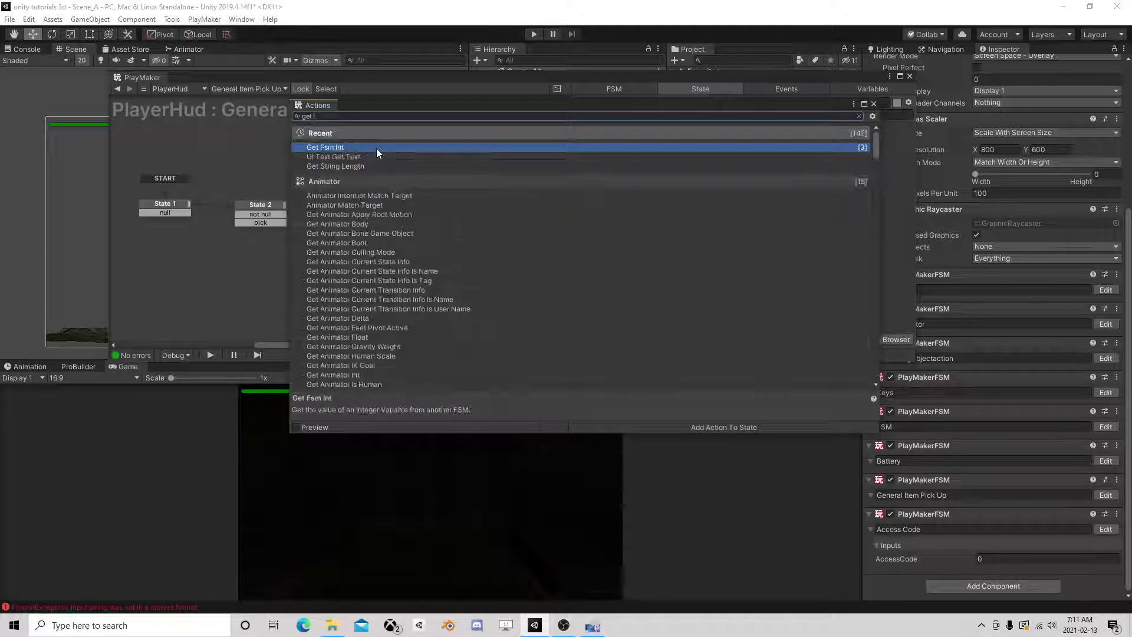
text(key)
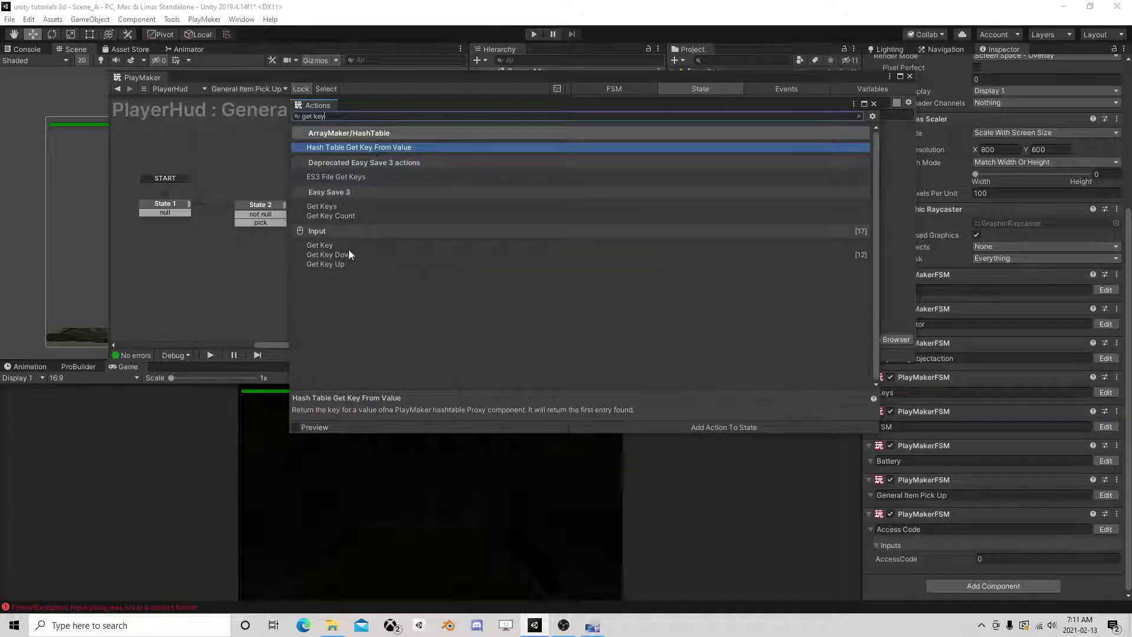
double_click(345, 254)
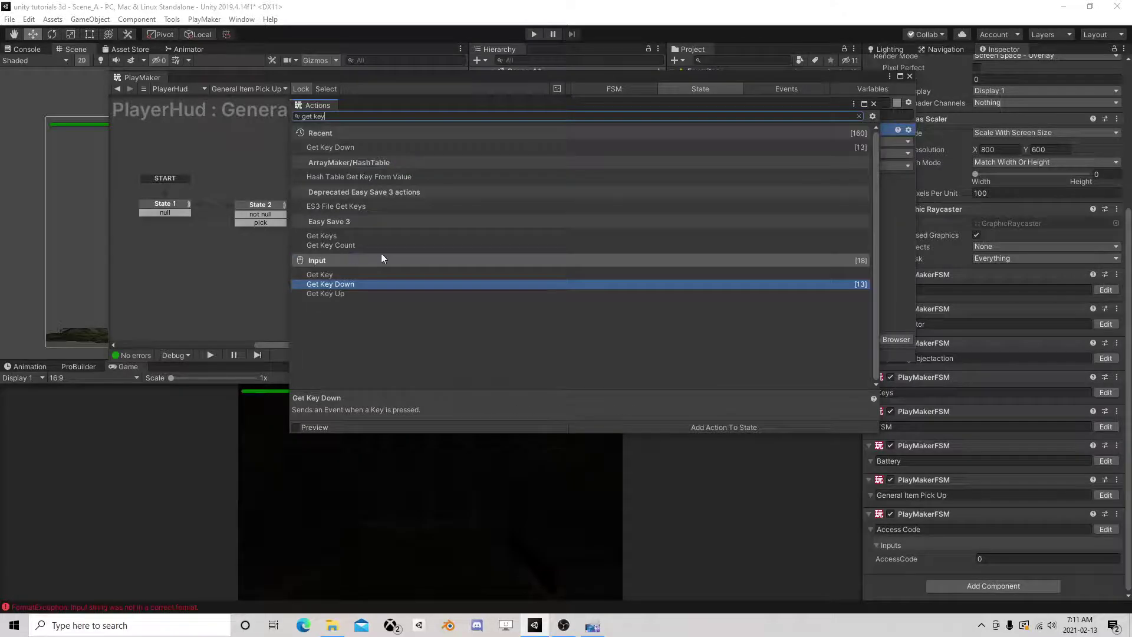
click(874, 104)
Set Get Key Down to detect key E and send a new 'use' event
click(712, 141)
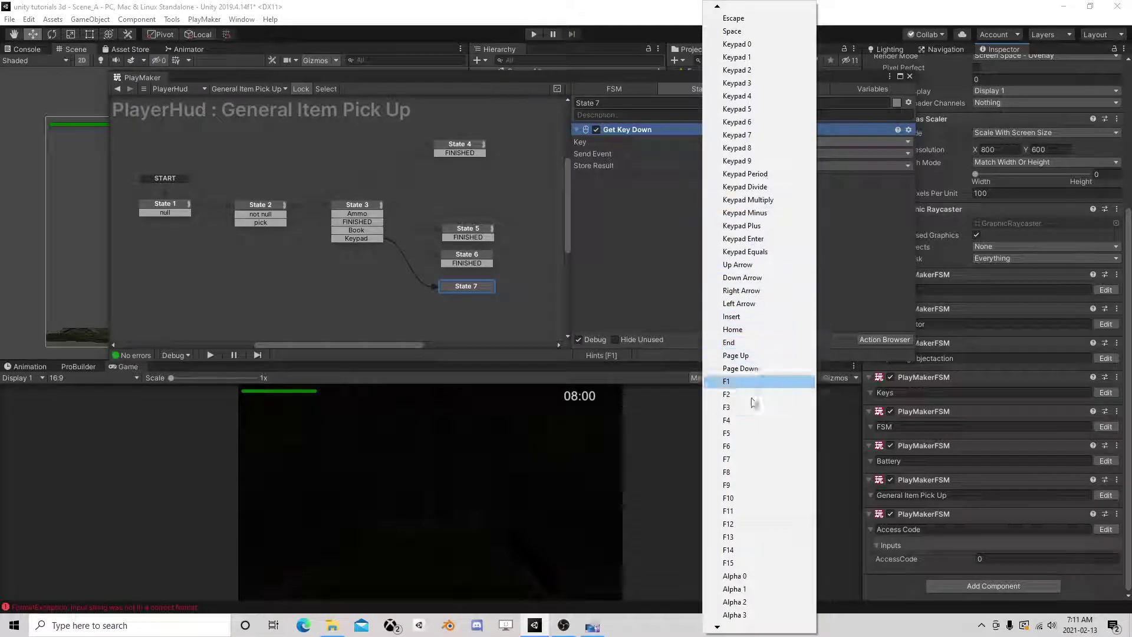
scroll(755, 401, down, 3)
scroll(758, 411, down, 6)
scroll(758, 411, down, 5)
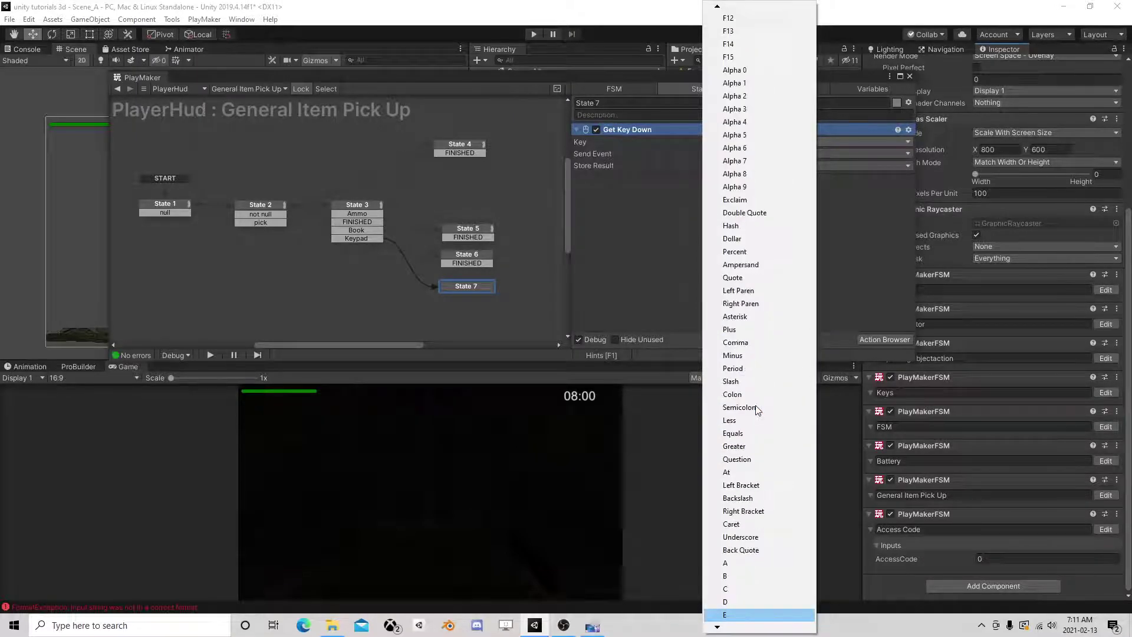
click(741, 615)
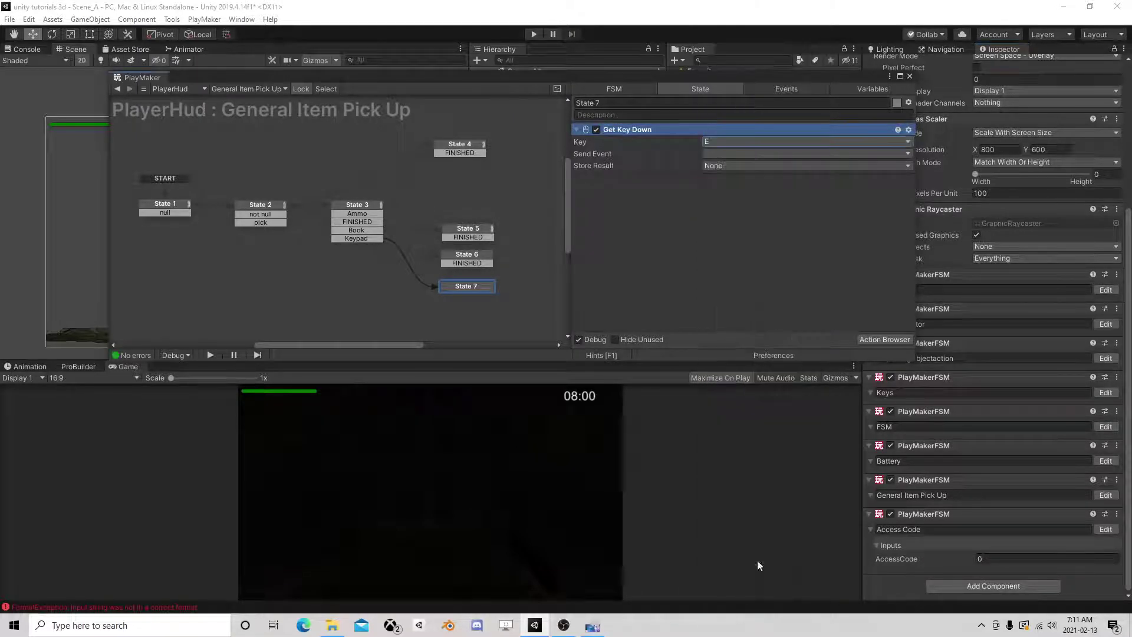
click(737, 155)
click(748, 333)
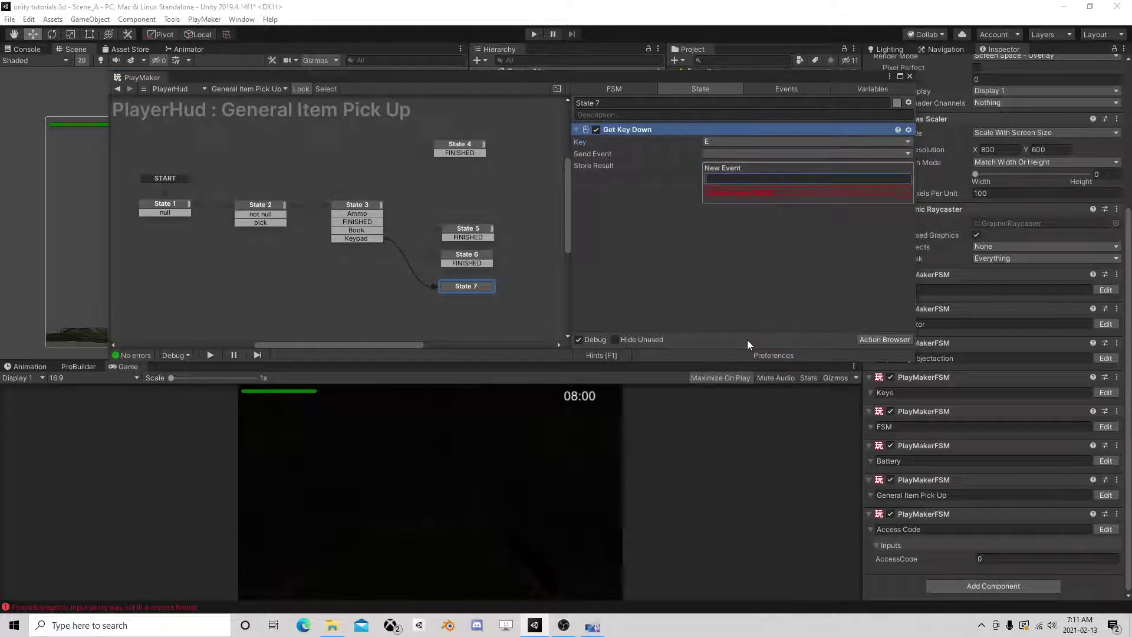
text(use)
key(Return)
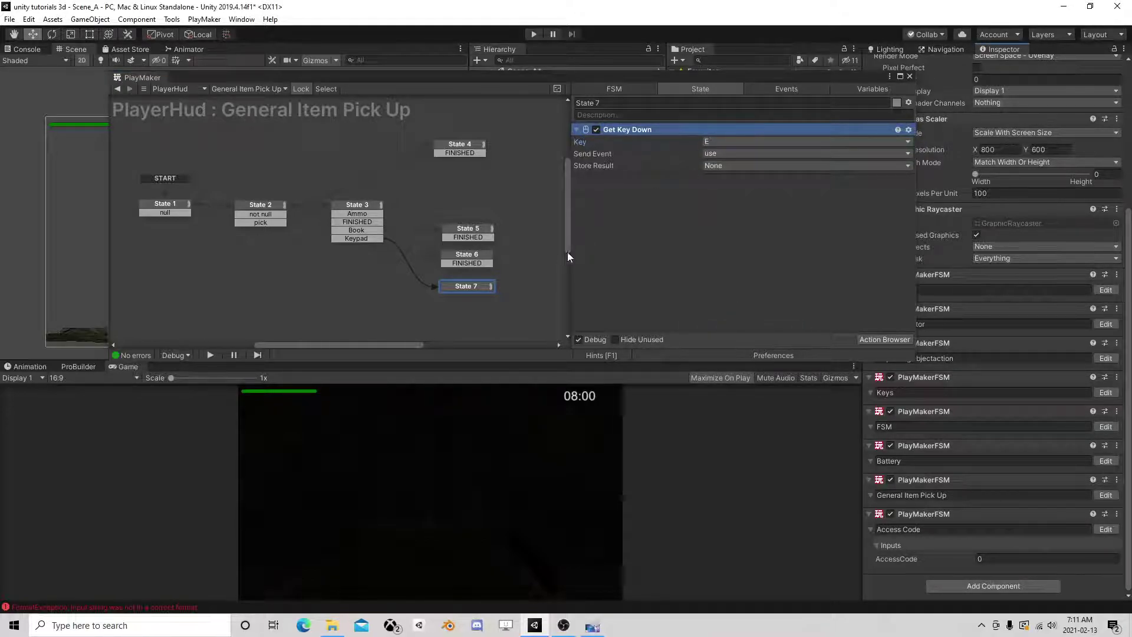
Add a 'use' transition to State 7 and shift the state left
right_click(468, 285)
mouse_move(515, 294)
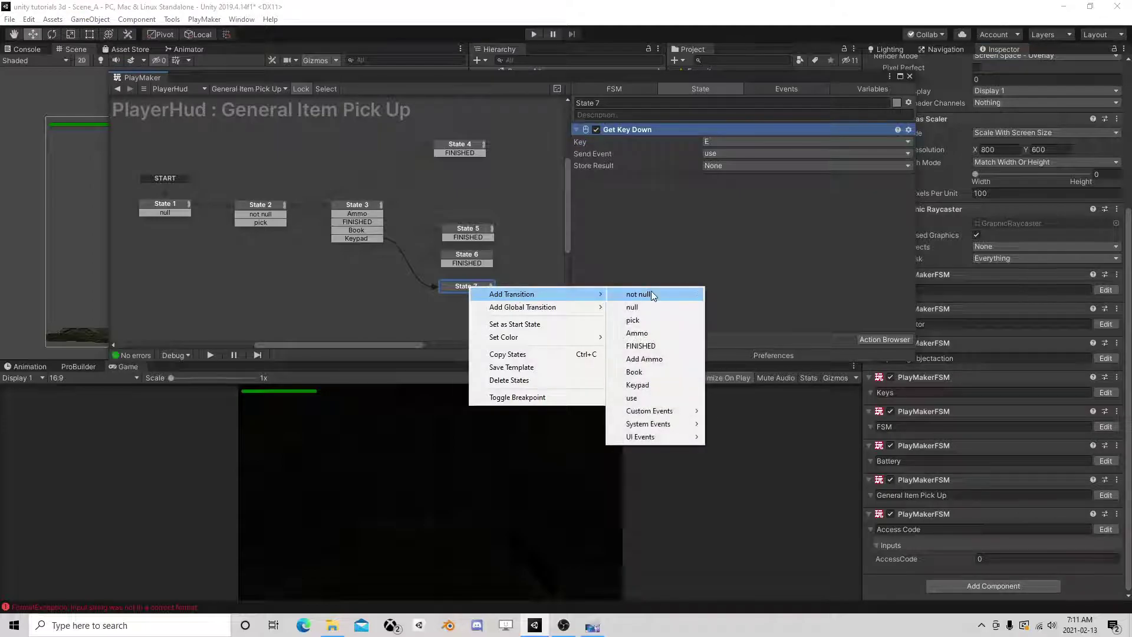
click(632, 397)
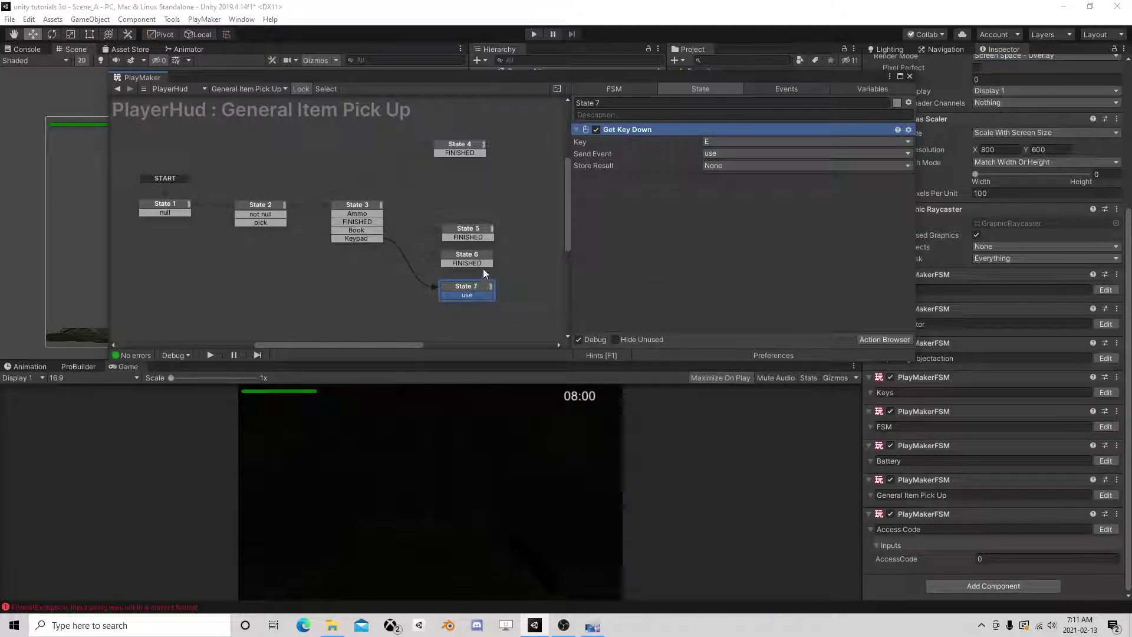
mouse_move(481, 286)
mouse_down()
mouse_move(448, 285)
mouse_move(488, 295)
mouse_up()
Add a new State 8, then review the actions in States 2 through 6
right_click(514, 290)
click(528, 295)
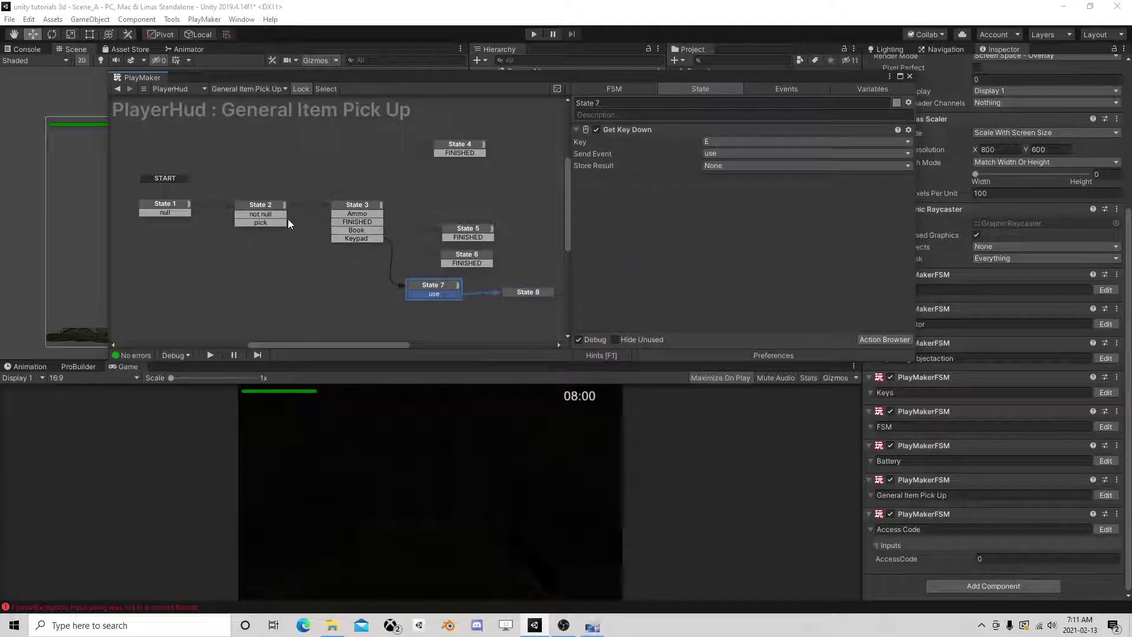
click(336, 208)
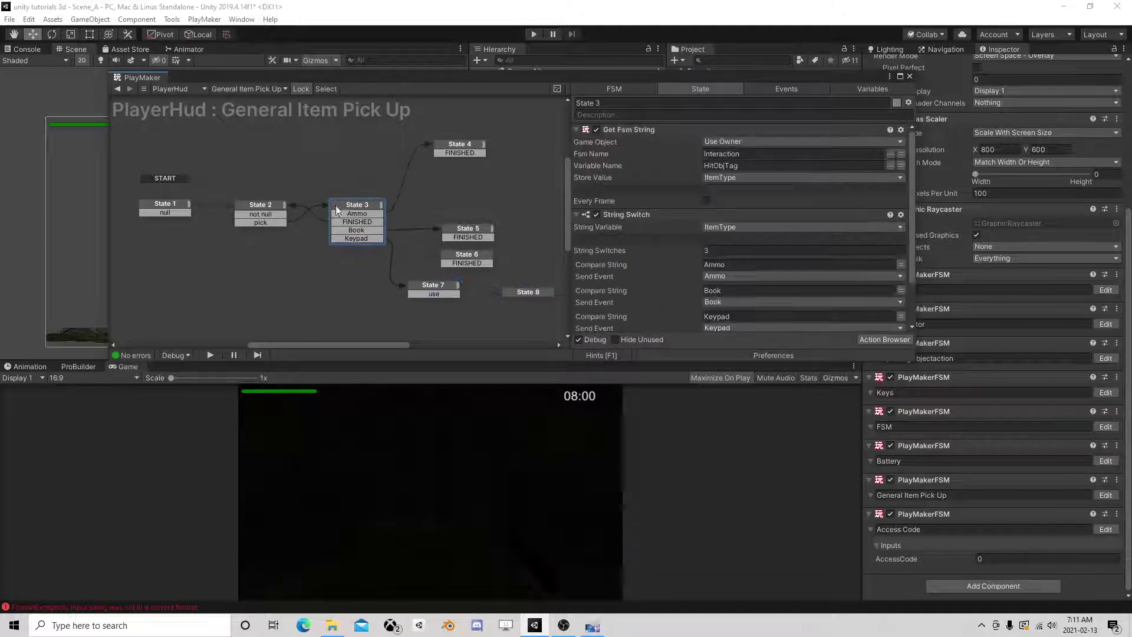
click(261, 208)
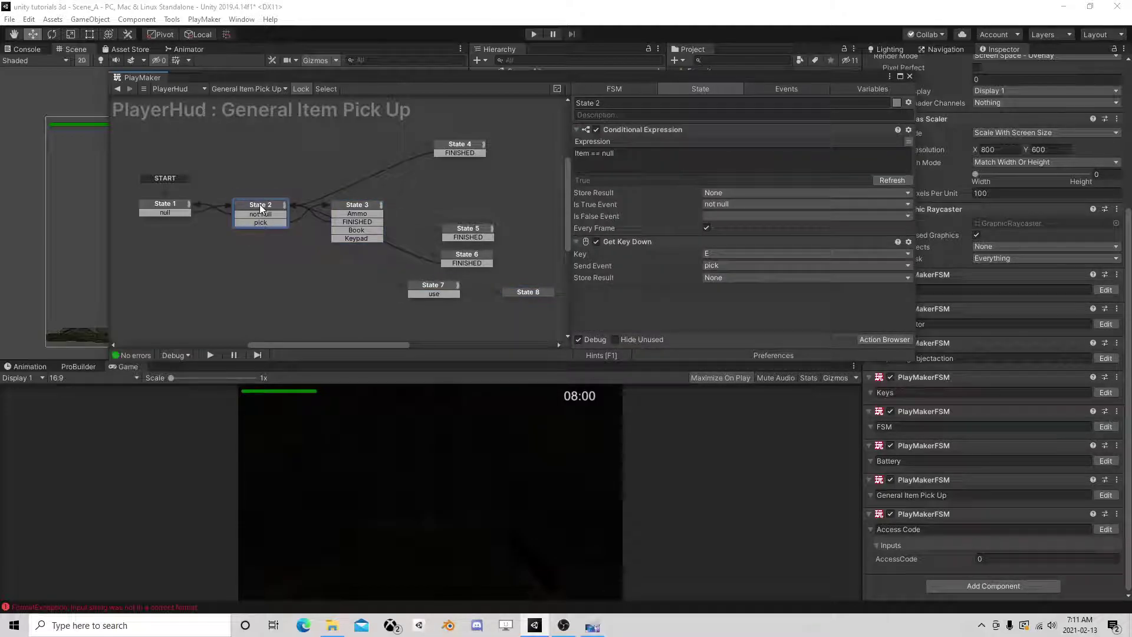
click(365, 207)
scroll(660, 278, down, 3)
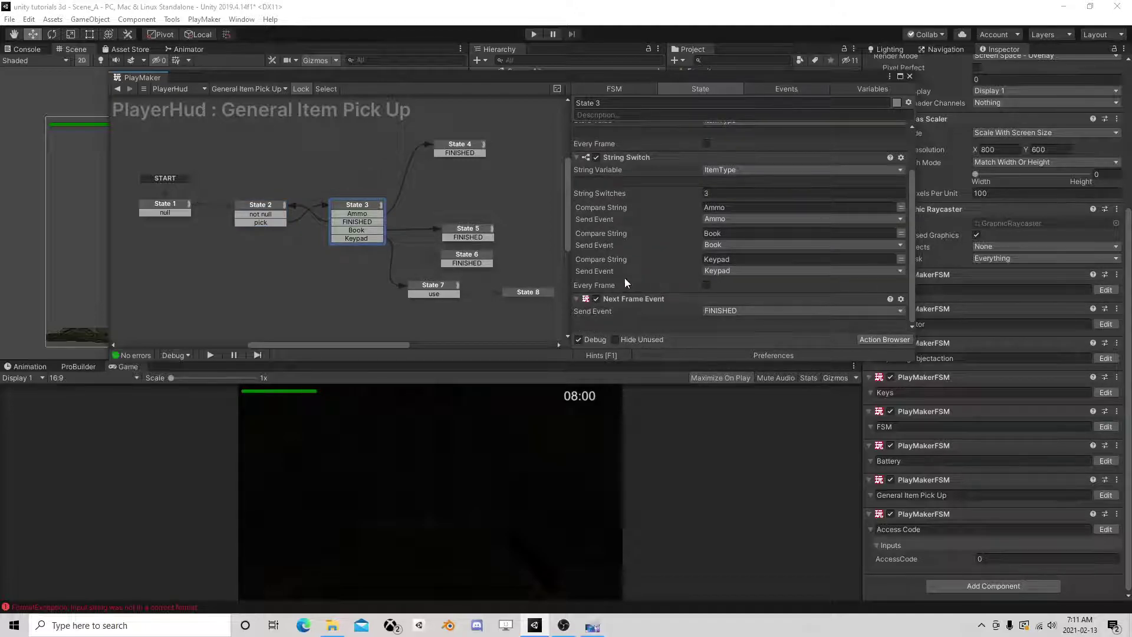
click(481, 259)
click(459, 230)
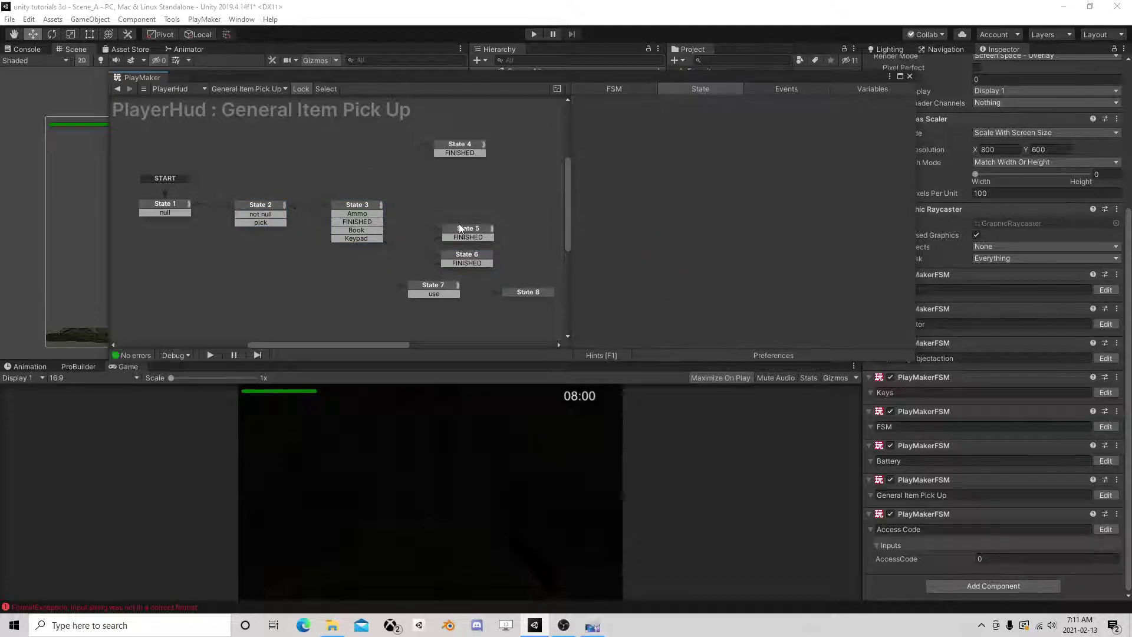
scroll(755, 257, down, 3)
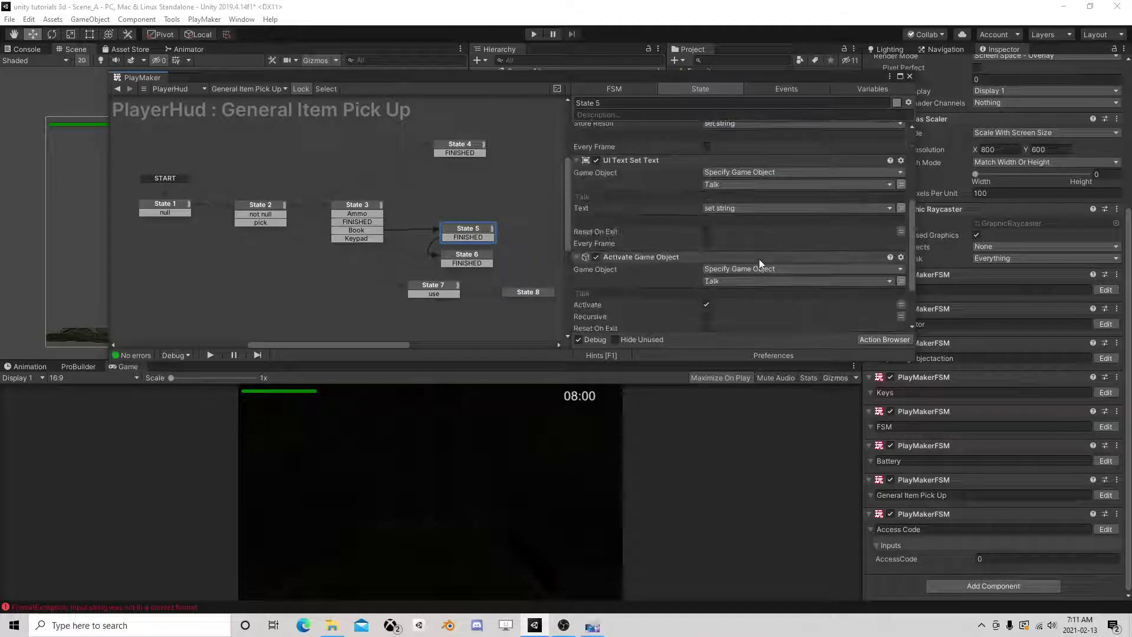
scroll(757, 262, down, 3)
click(480, 150)
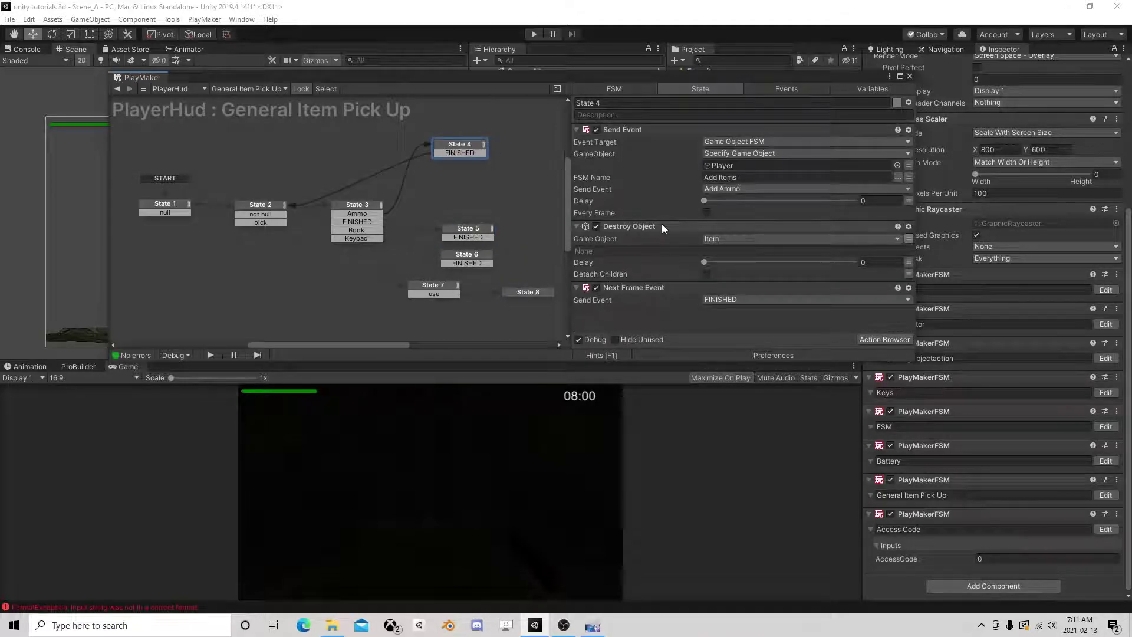
Link State 7's 'use' event to State 8 and add Keypad to the FSM variables
click(434, 286)
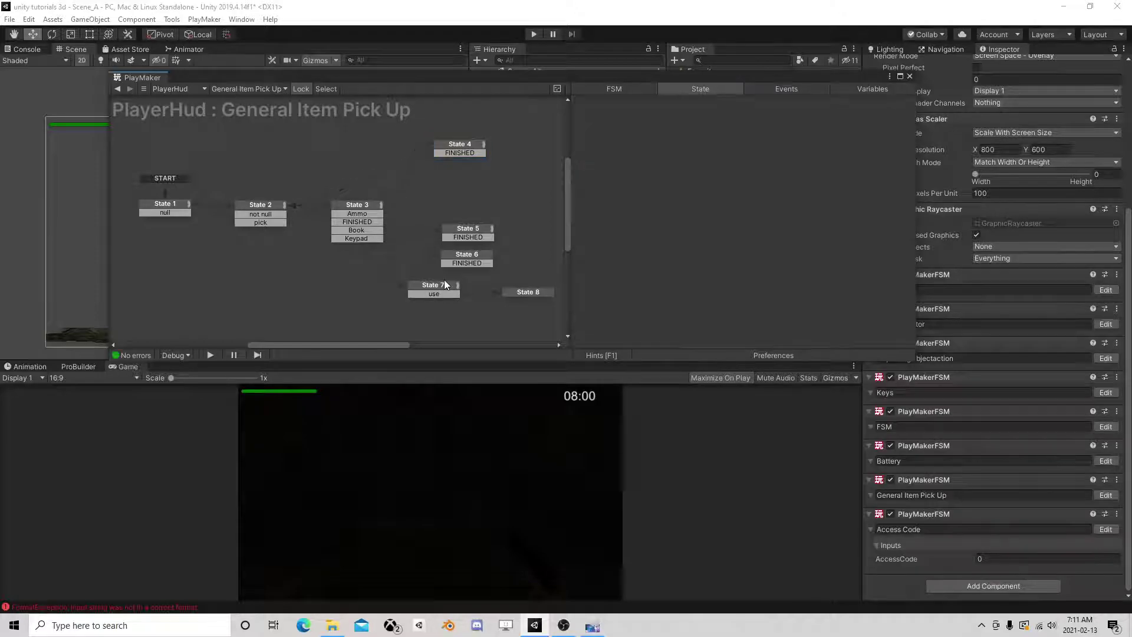
drag(448, 293, 527, 292)
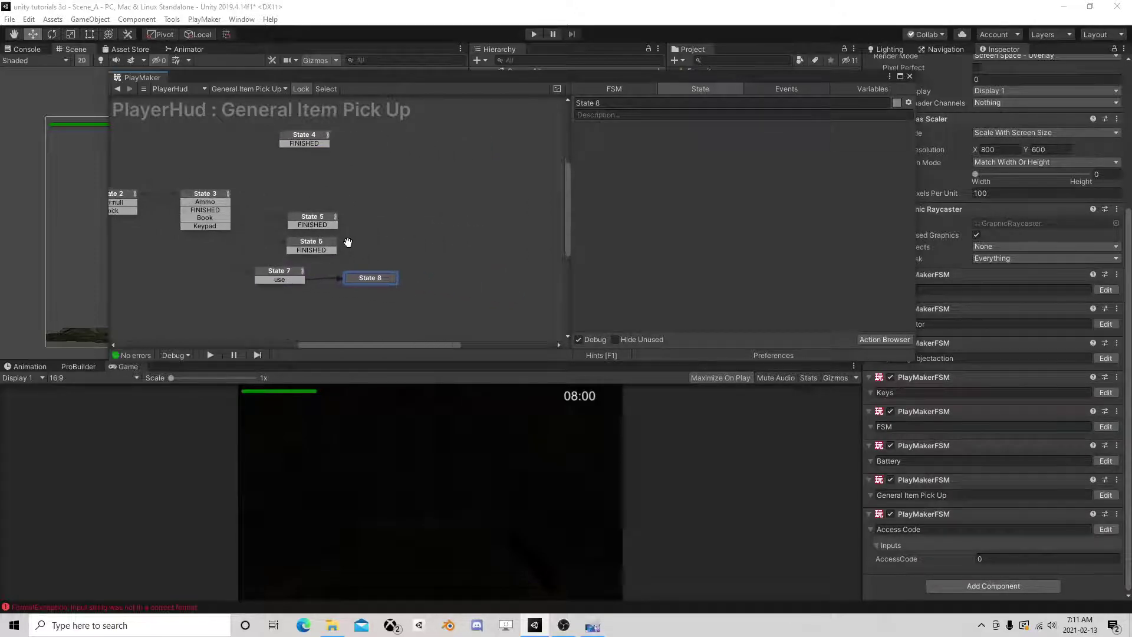
drag(704, 82, 245, 87)
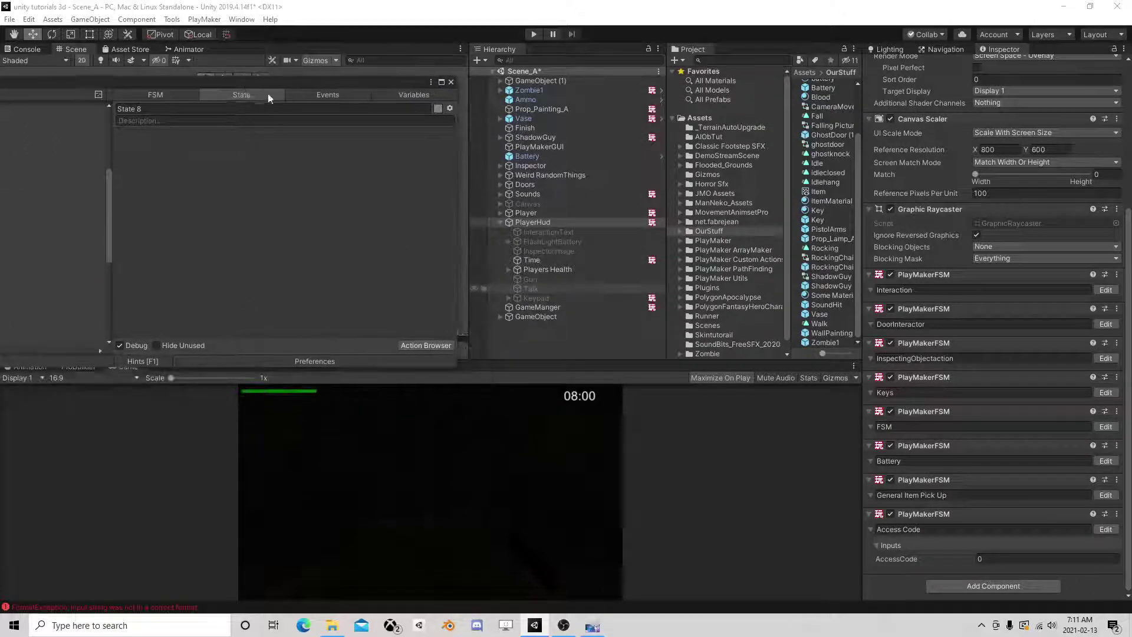
click(402, 96)
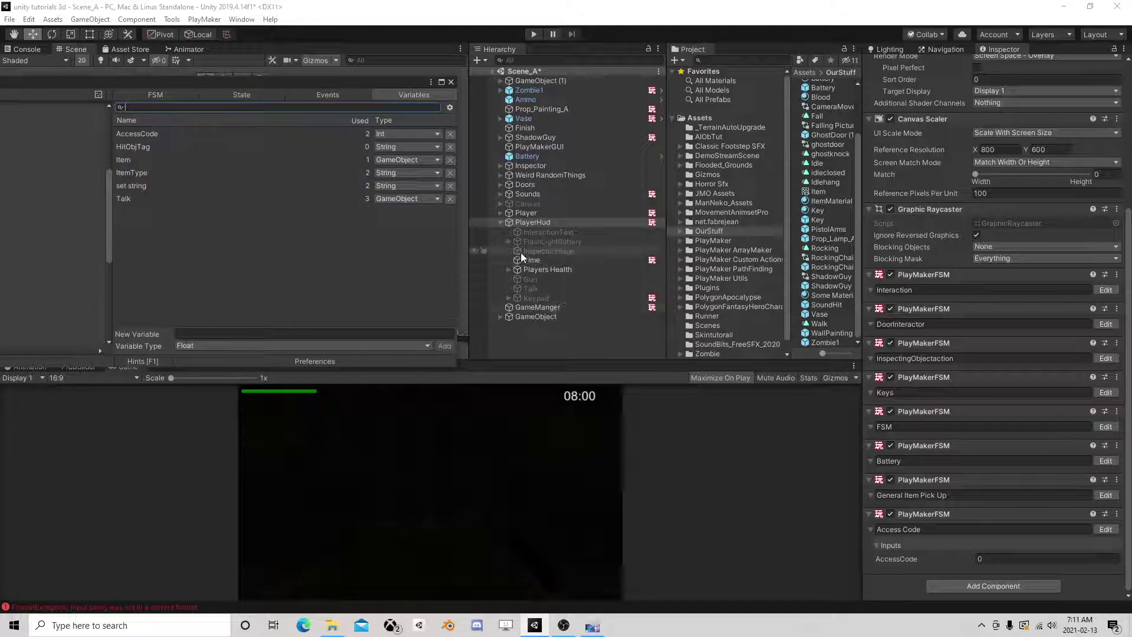
drag(539, 297, 329, 263)
click(241, 94)
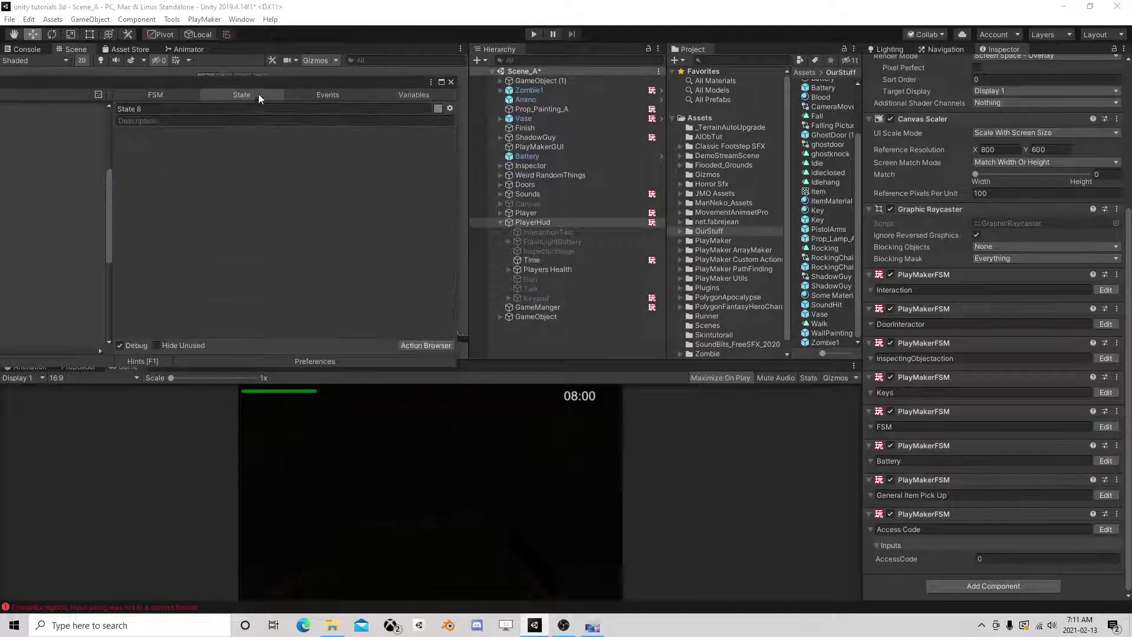
drag(299, 83, 680, 84)
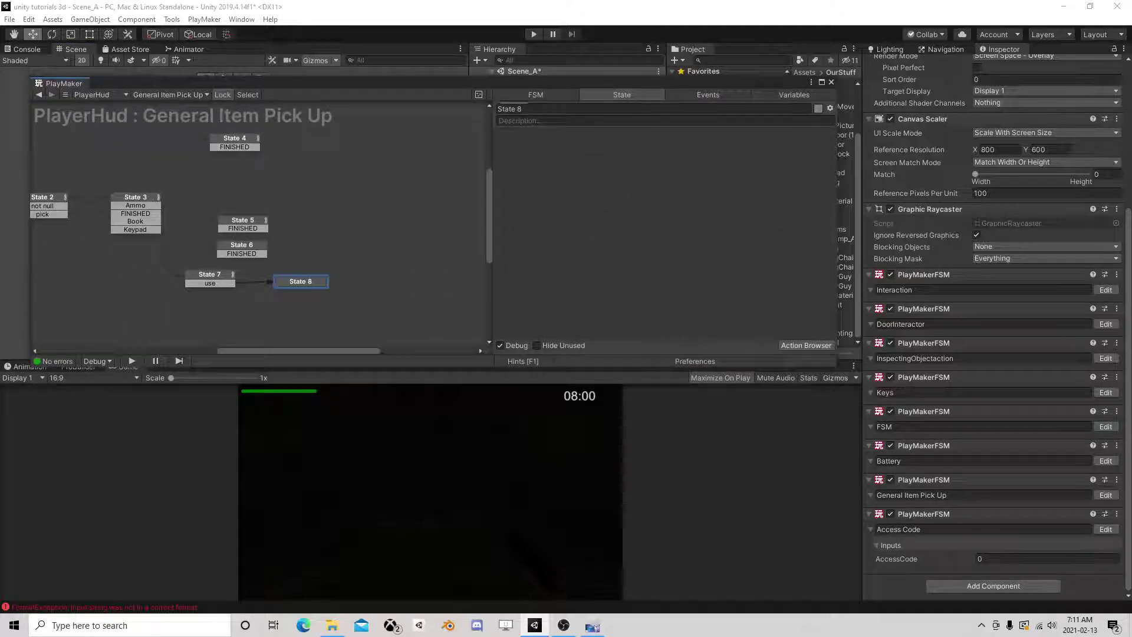
Add Activate Game Object to State 8, targeting the Keypad variable
click(793, 346)
text(activa)
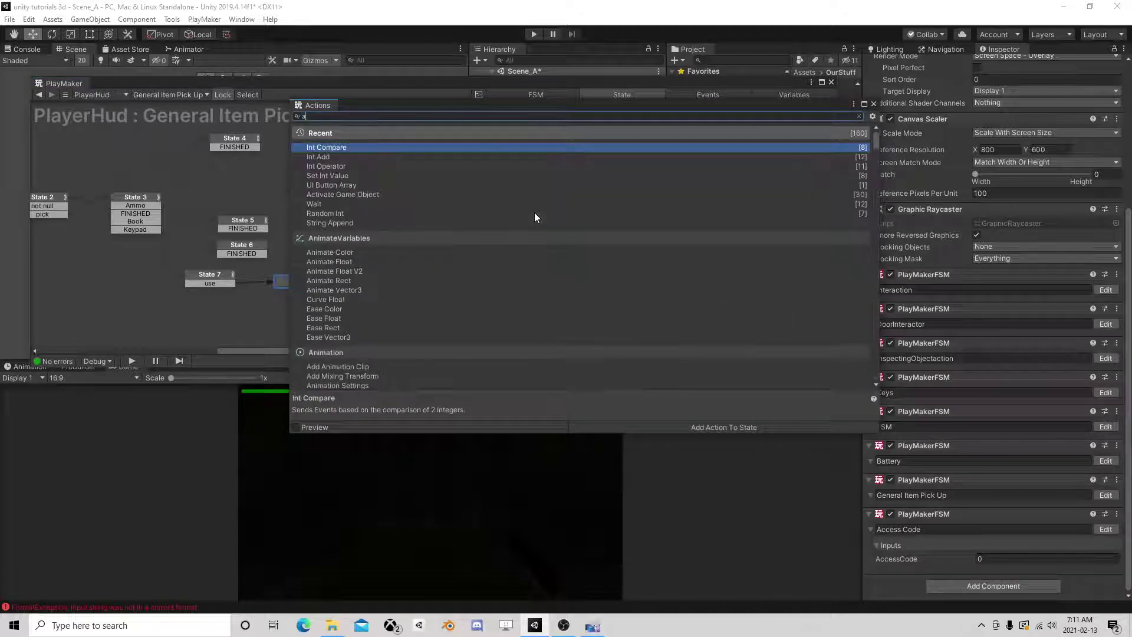
text(te)
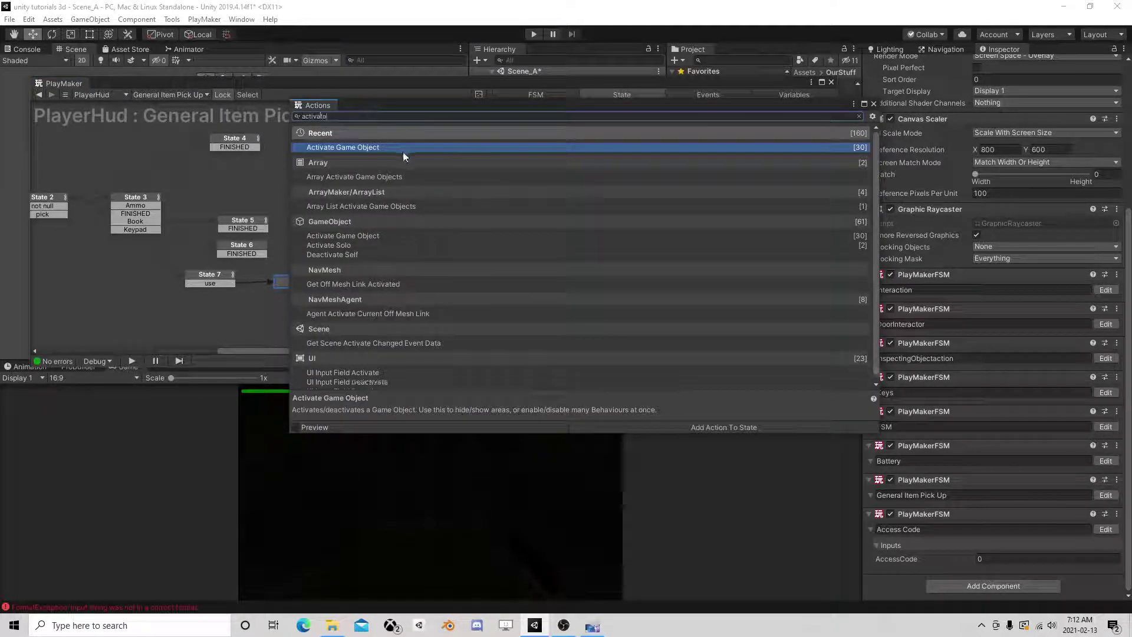
key(Return)
click(866, 106)
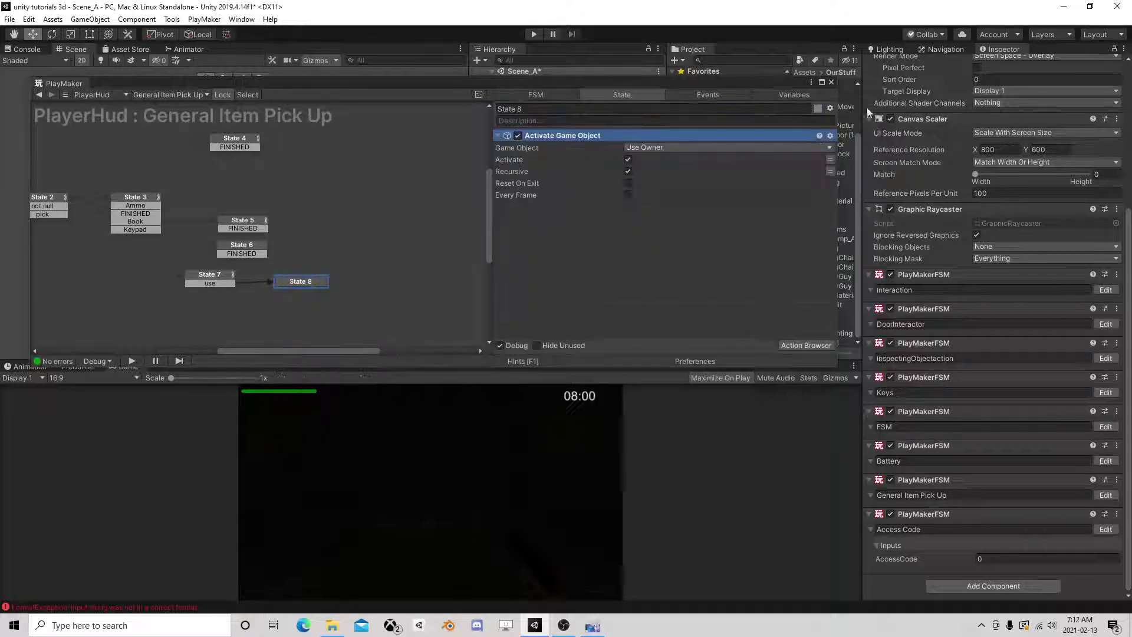
click(652, 149)
click(717, 175)
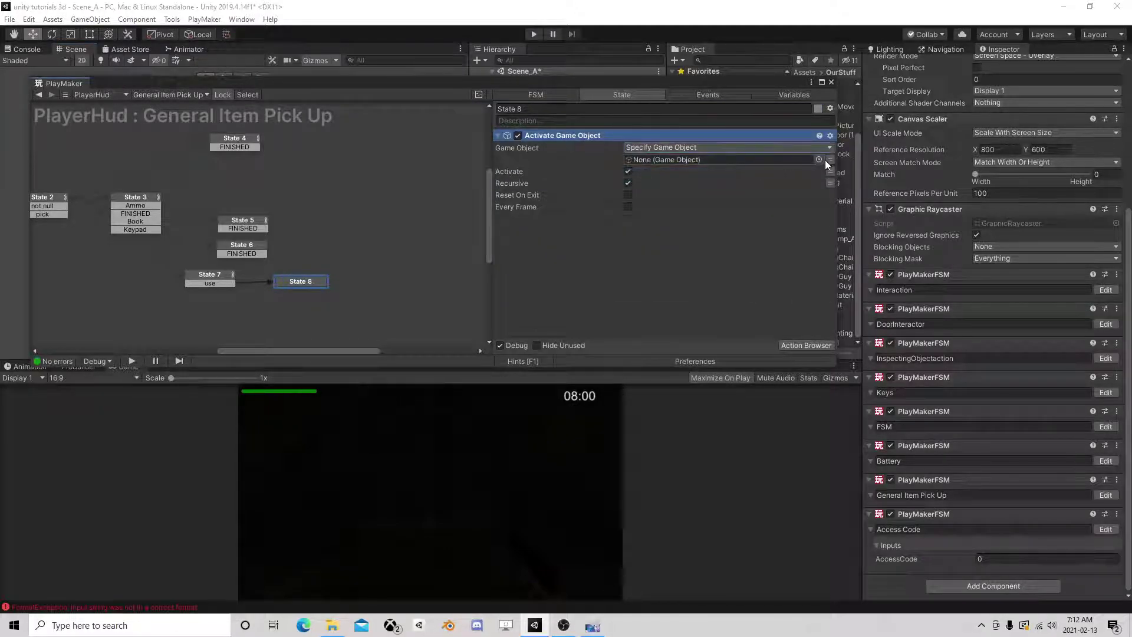
click(791, 160)
mouse_move(671, 203)
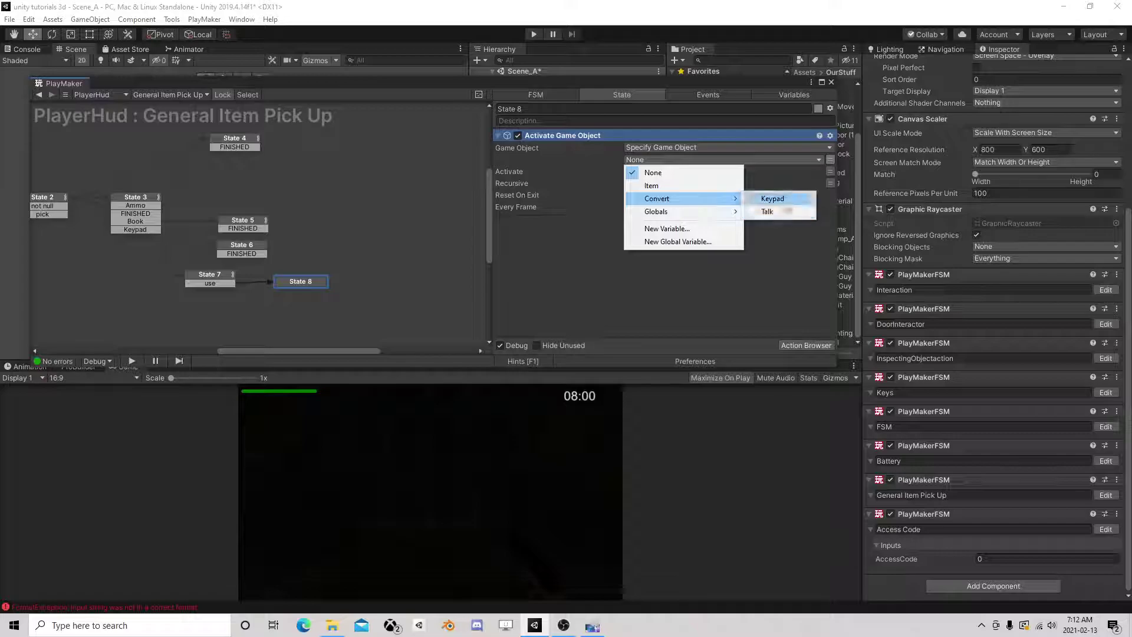
click(772, 199)
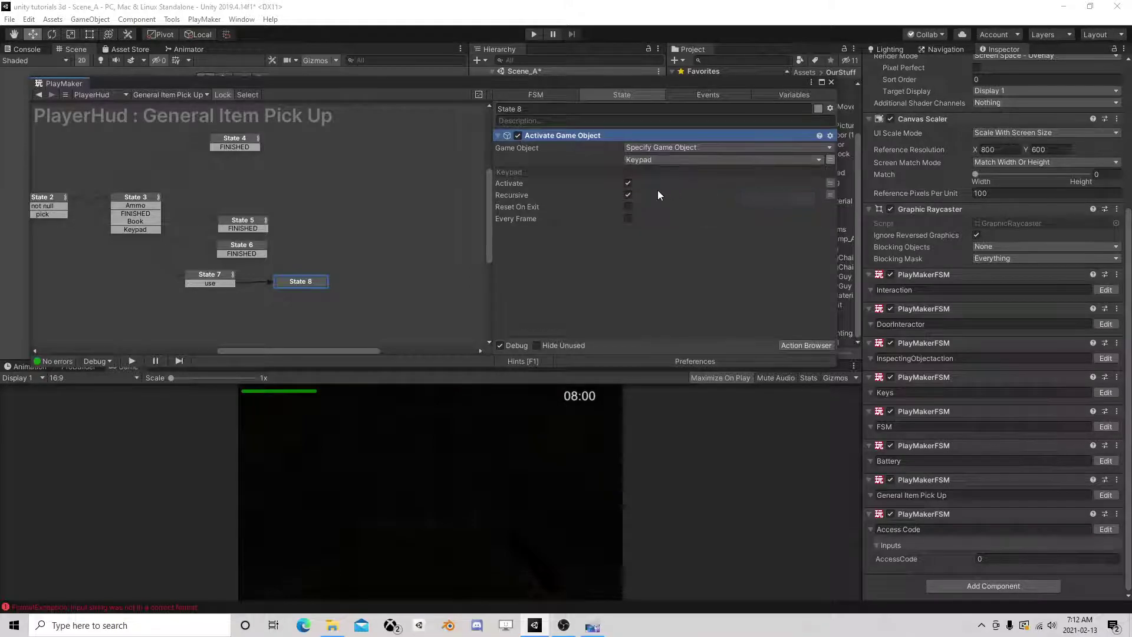
Give State 8 a FINISHED transition and link it to another state
right_click(302, 282)
mouse_move(354, 290)
click(496, 345)
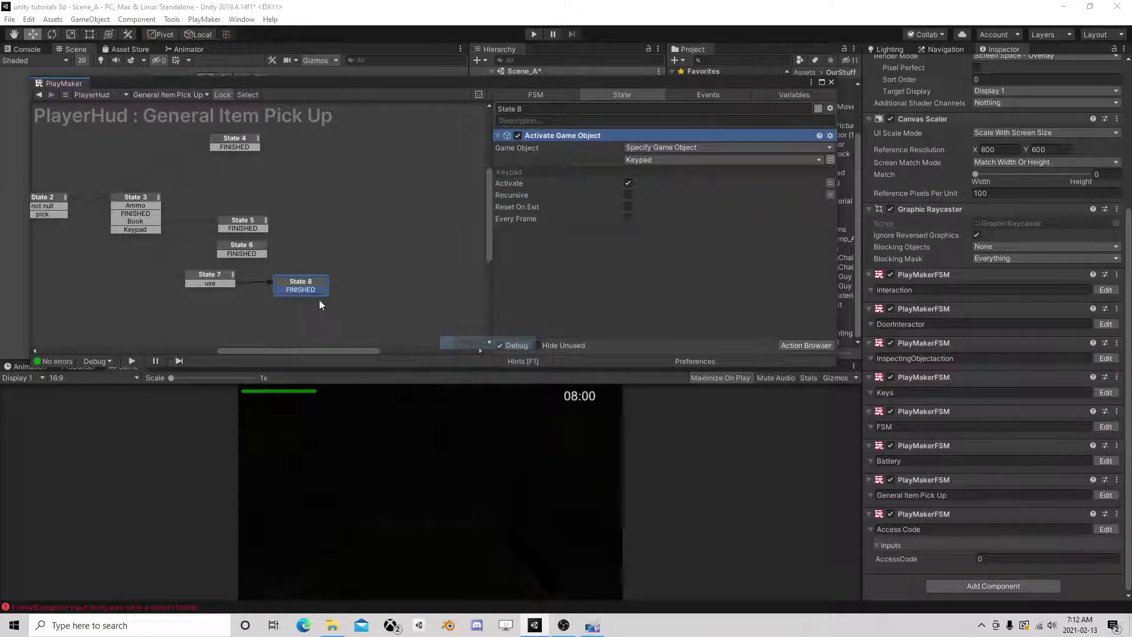
drag(292, 288, 152, 209)
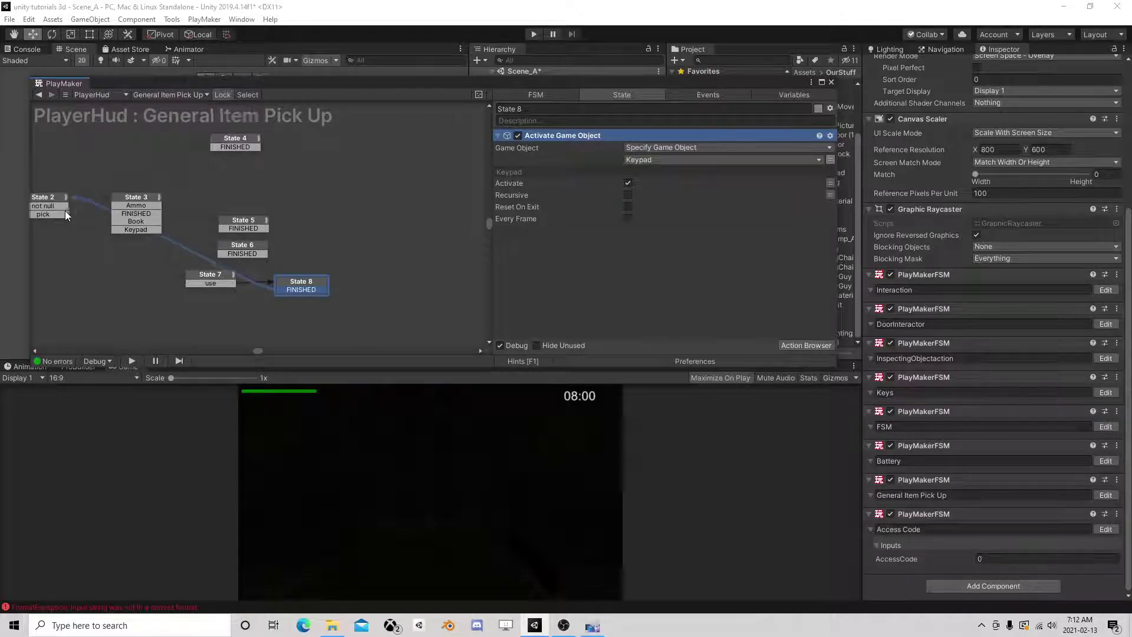
mouse_move(156, 254)
middle_down()
mouse_move(399, 279)
mouse_move(238, 254)
mouse_move(205, 225)
middle_up()
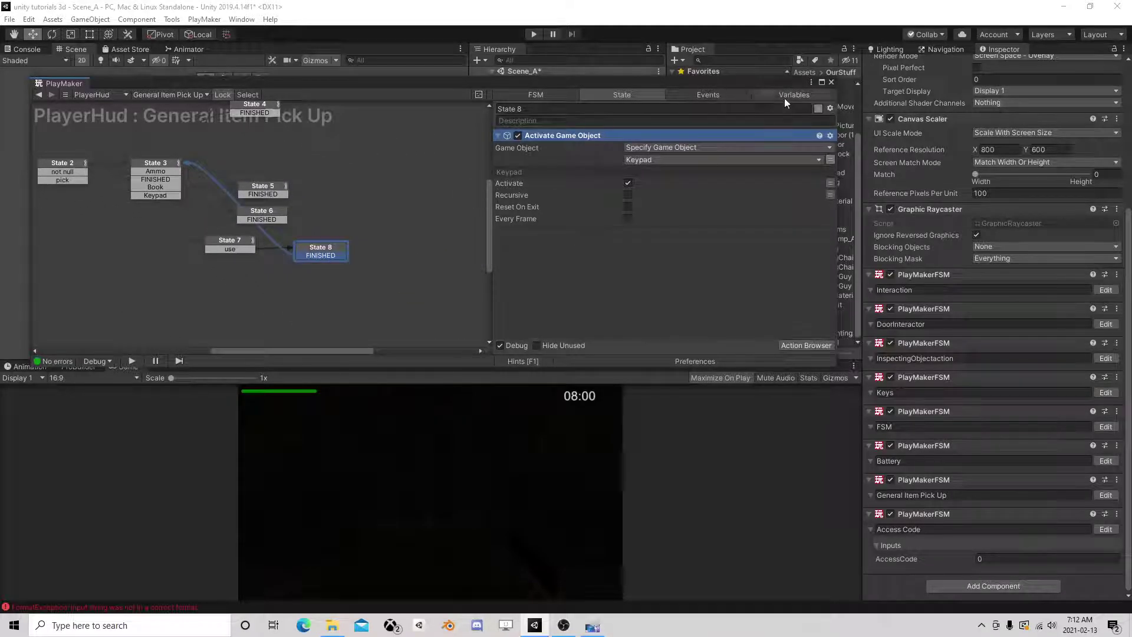
Open PlayerHud's InspectingObjectaction FSM and review its States 2 and 3
click(831, 83)
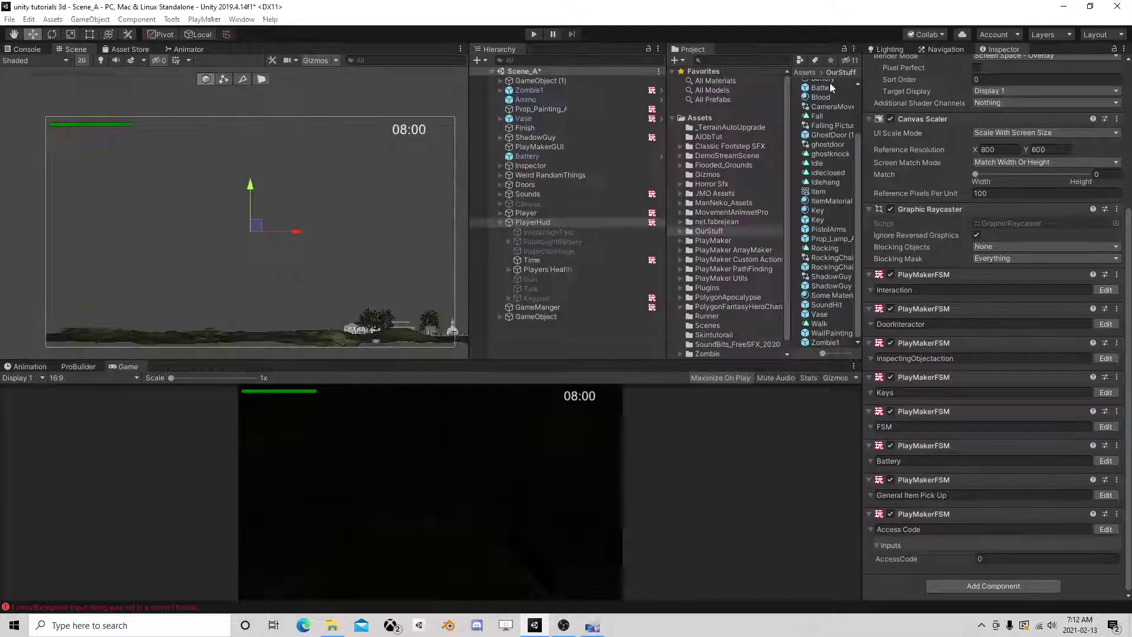
click(560, 167)
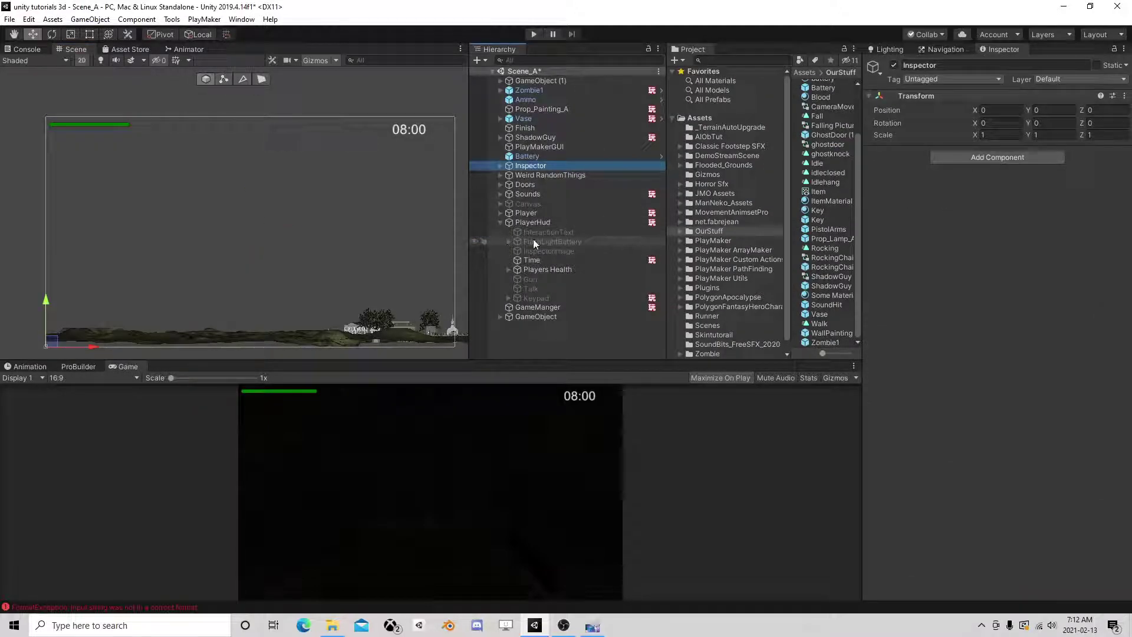
click(533, 223)
scroll(1020, 343, down, 5)
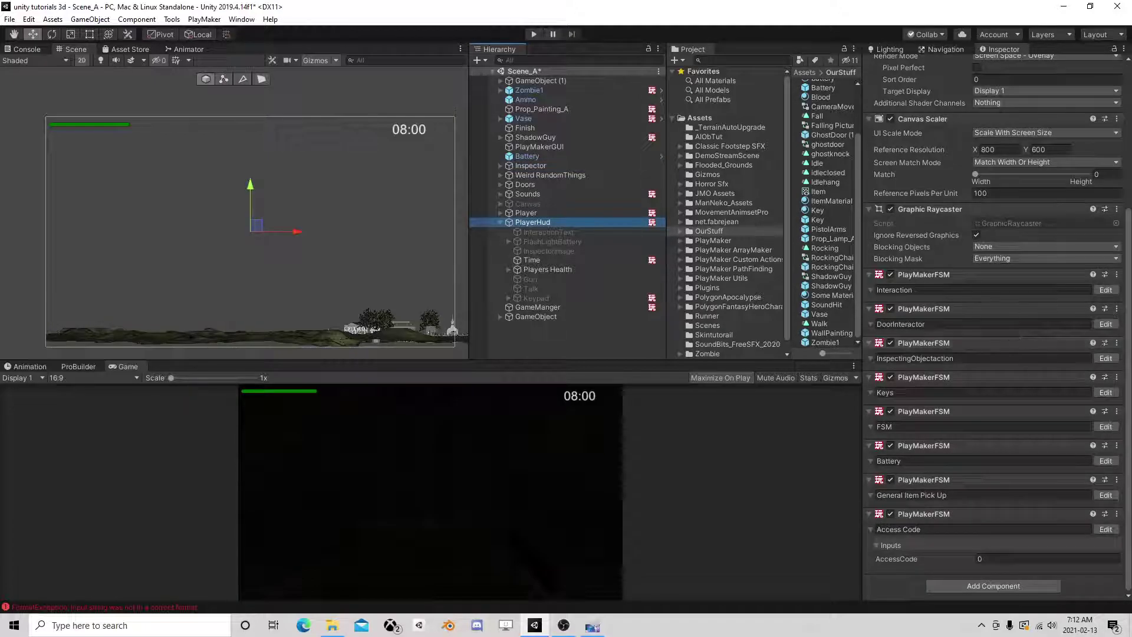
click(1106, 358)
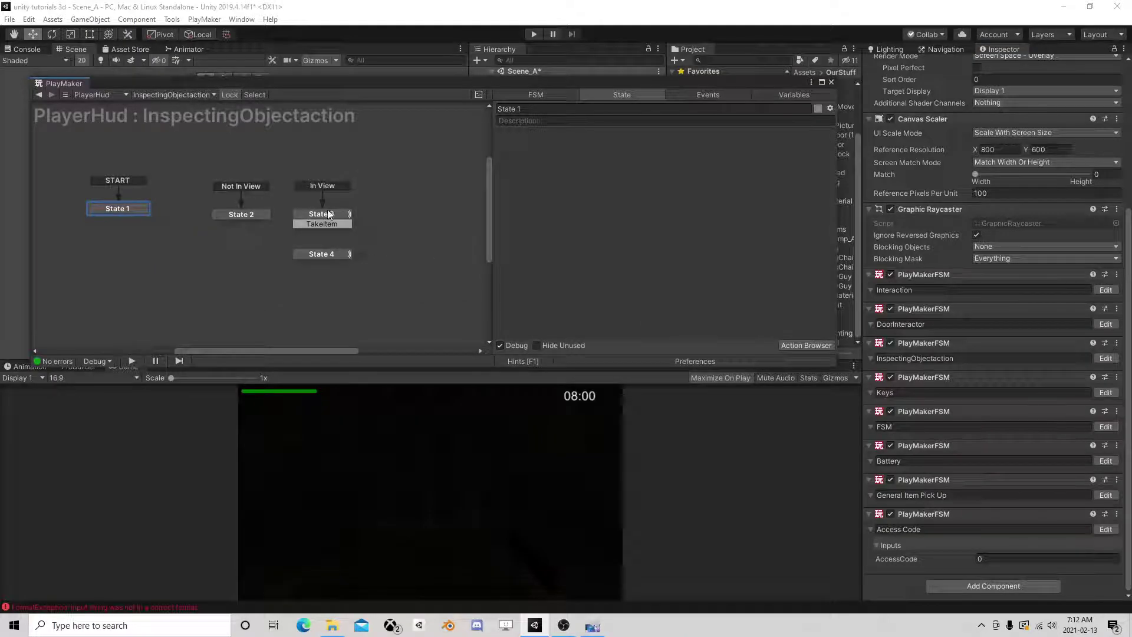
click(326, 224)
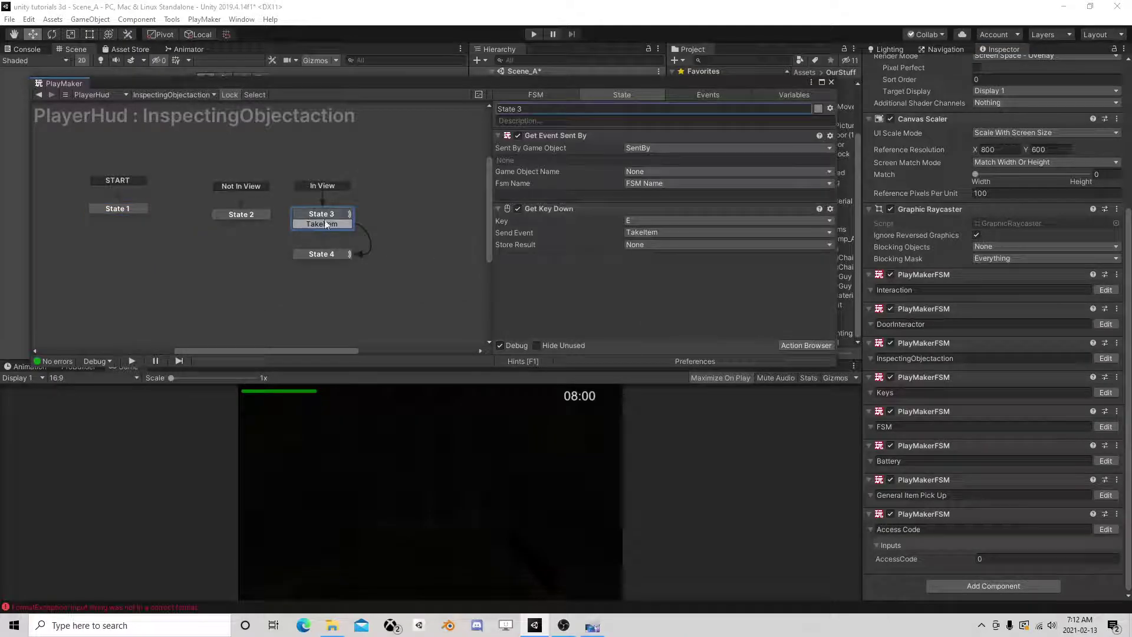
click(255, 216)
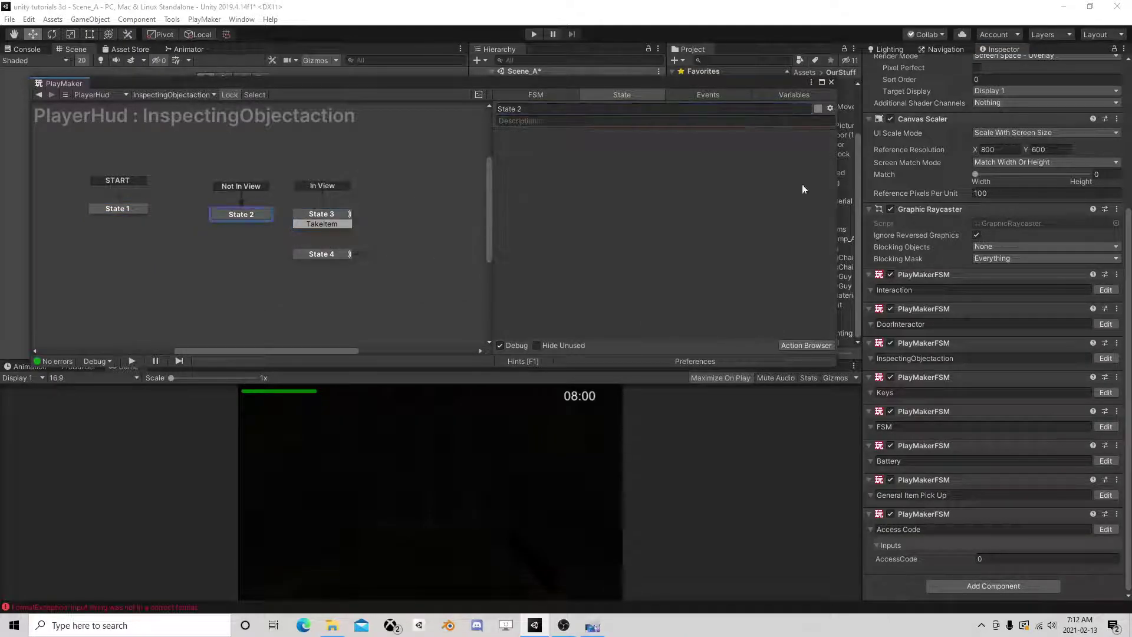
Check the DoorInteractor, FSM and Keys FSMs, ending on the Interaction FSM
click(1106, 324)
click(267, 211)
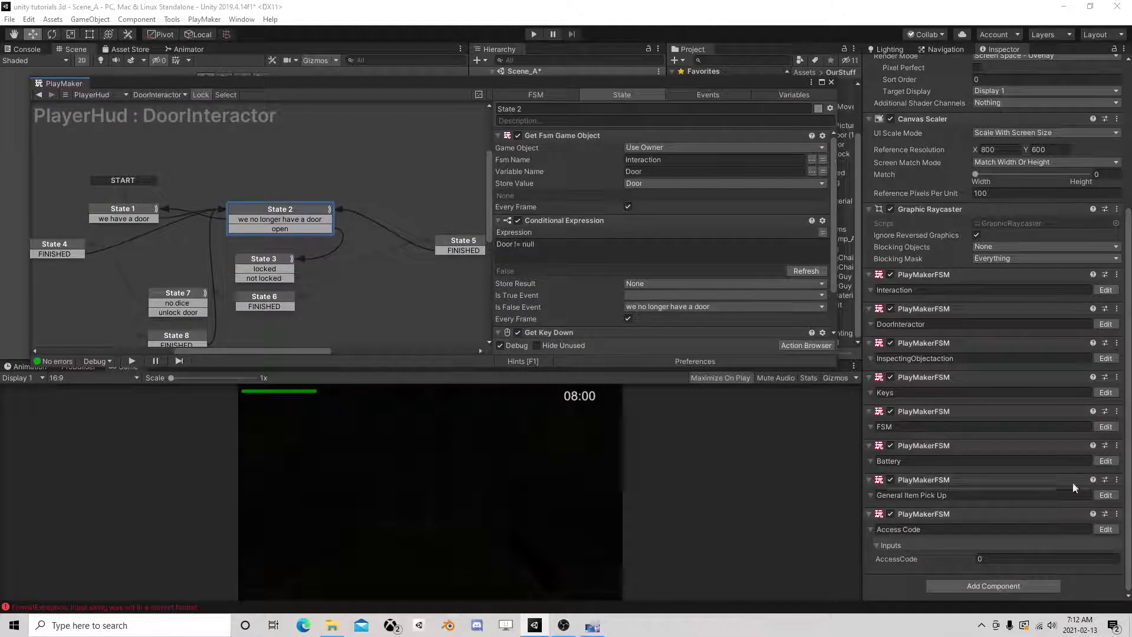
click(1107, 427)
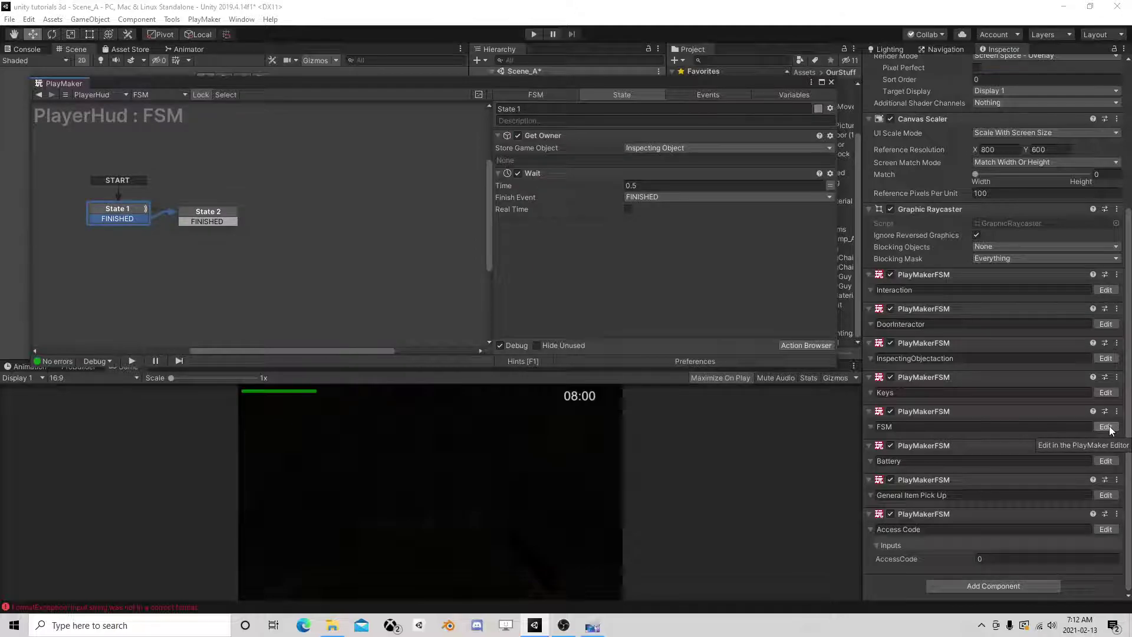
click(1107, 393)
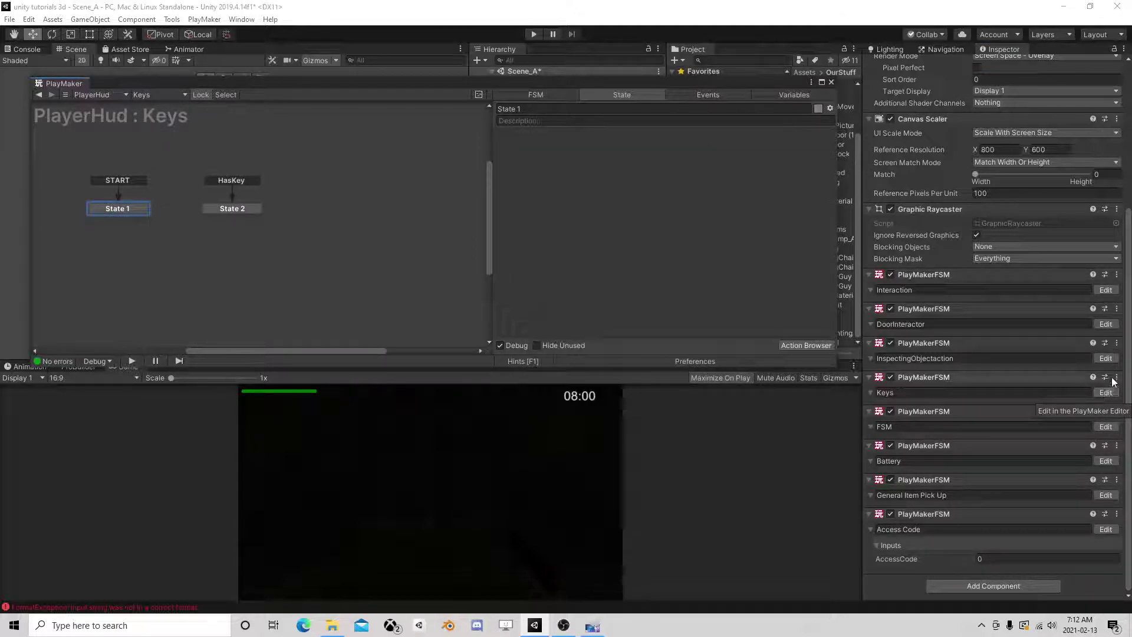
click(1113, 359)
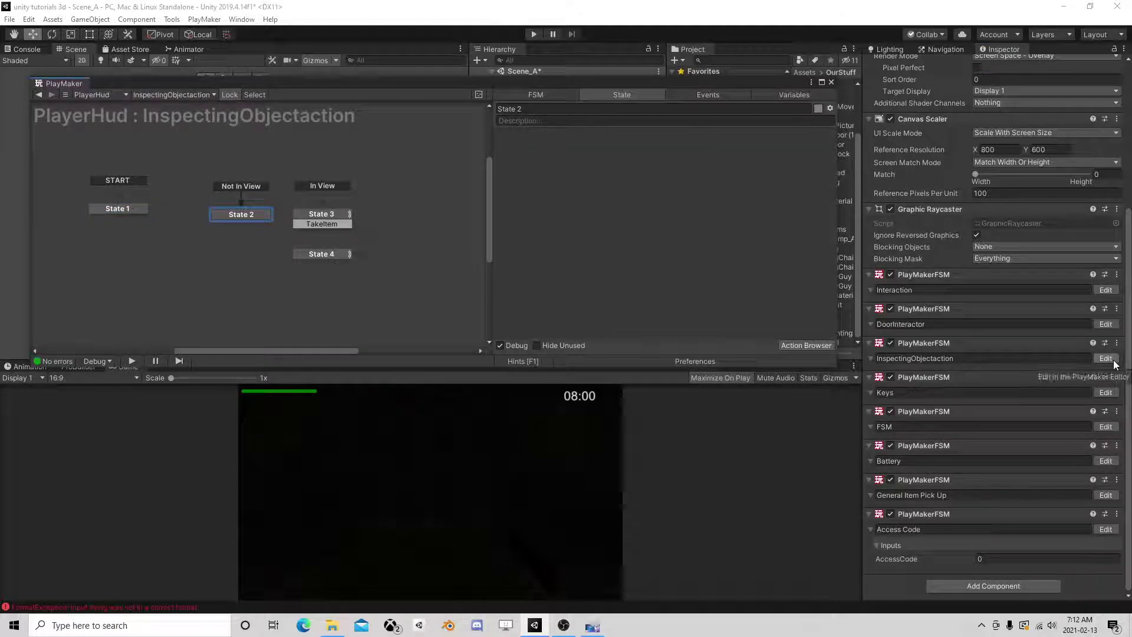
click(1106, 325)
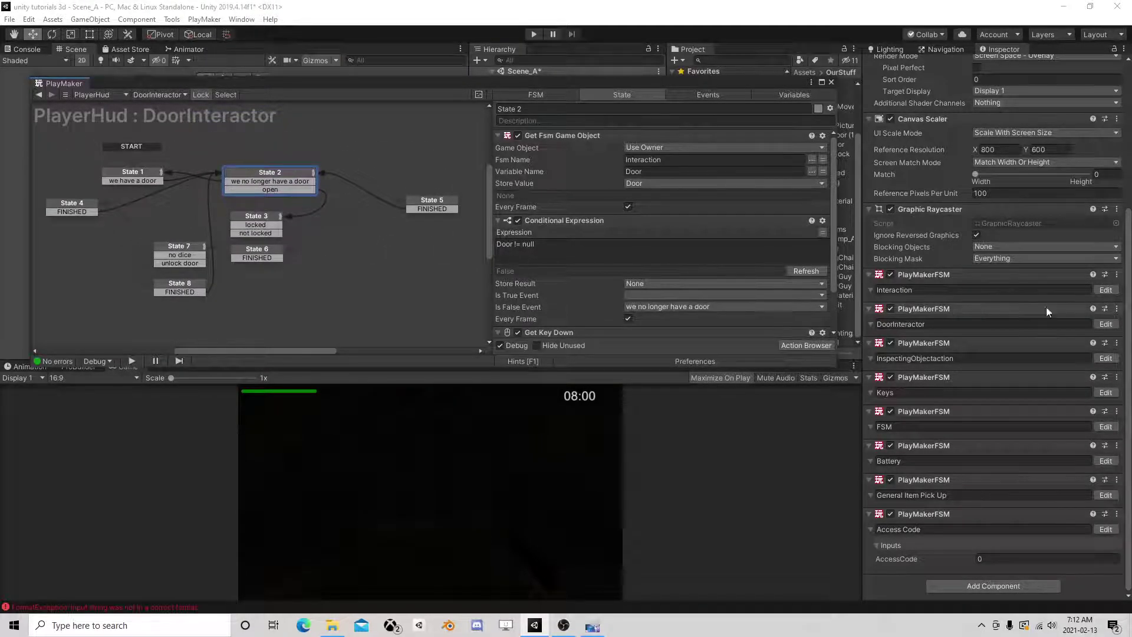
click(1105, 289)
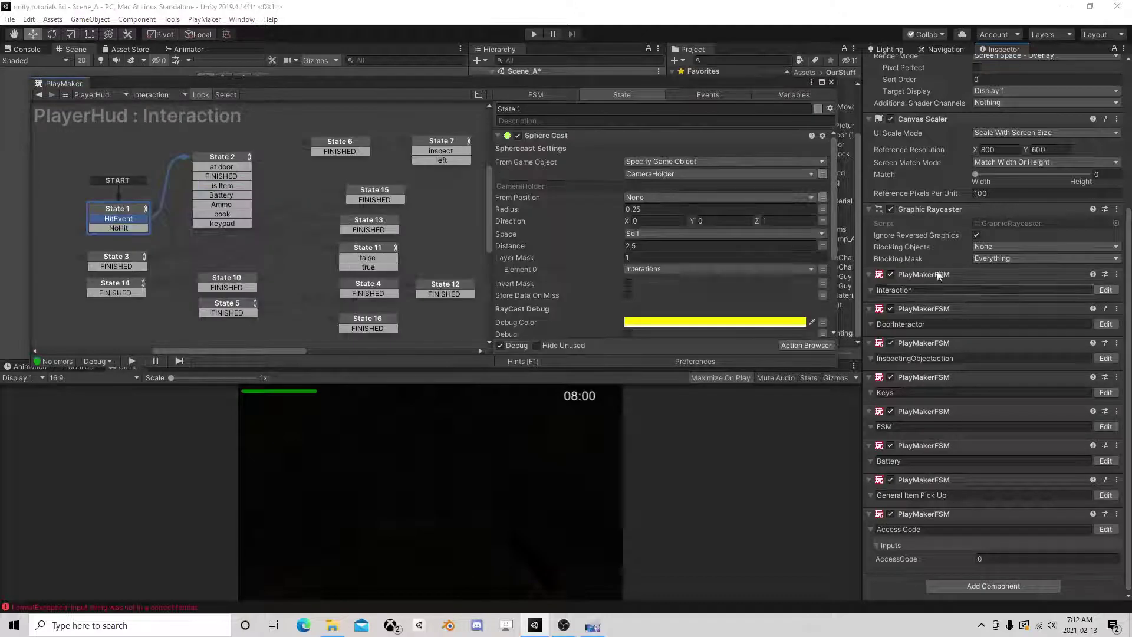
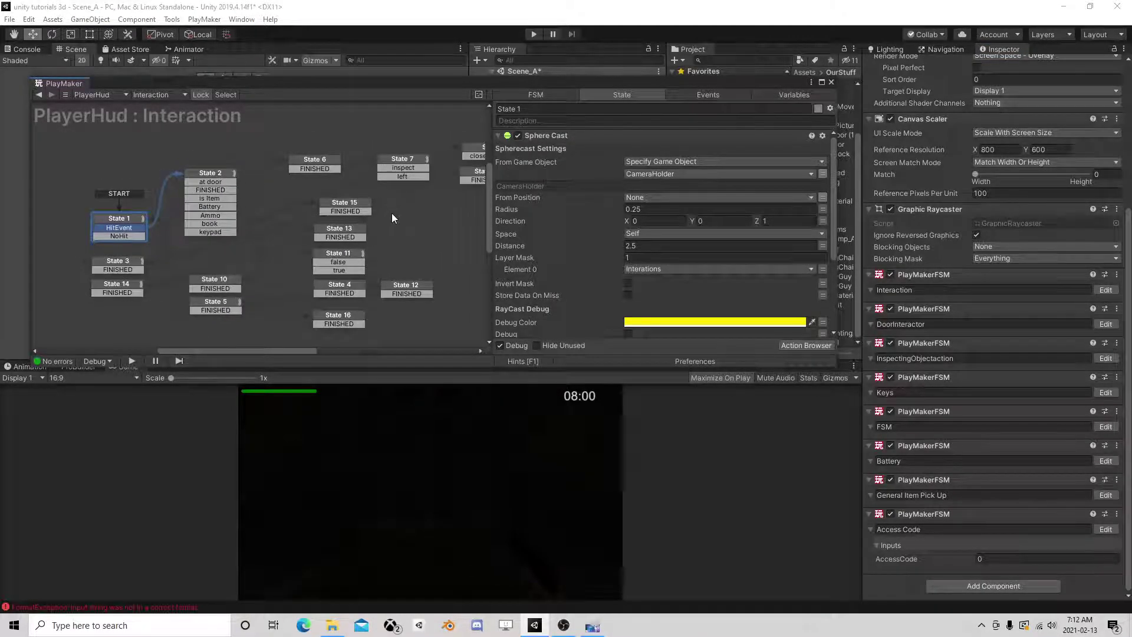
Connect State 2's is Item event to State 6 in the Interaction FSM
click(405, 167)
click(393, 190)
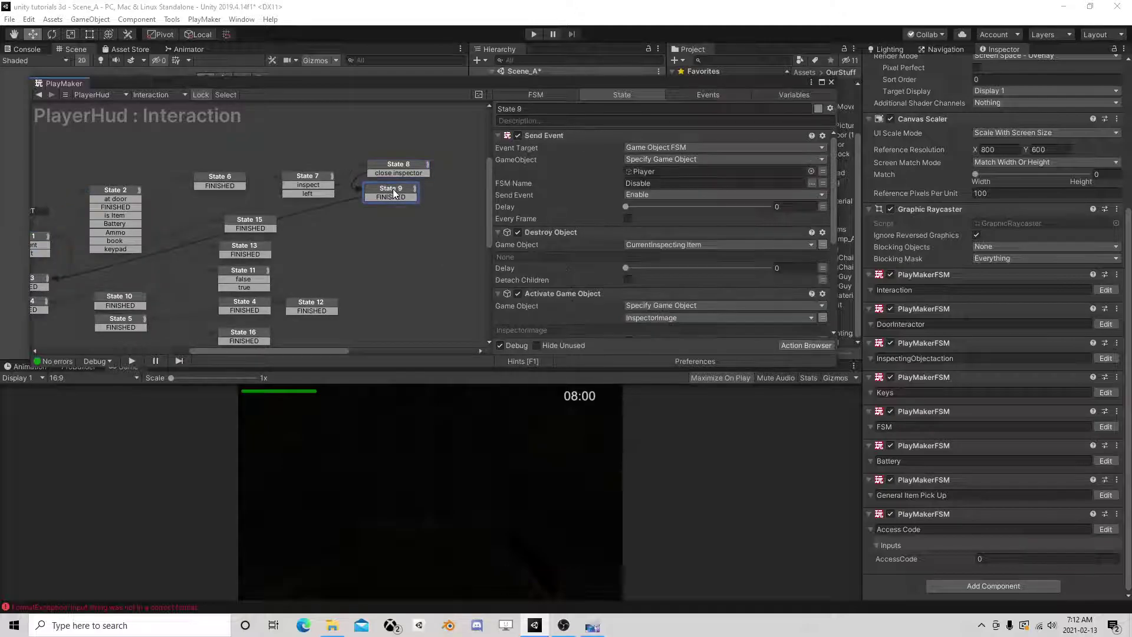
scroll(738, 241, down, 1)
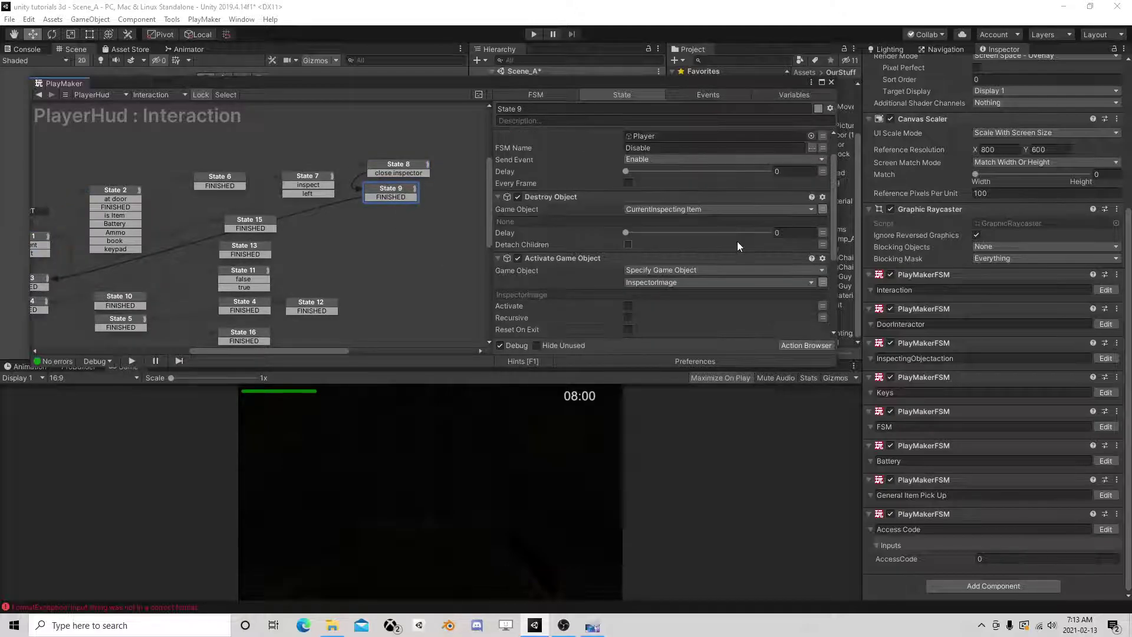
scroll(642, 239, up, 1)
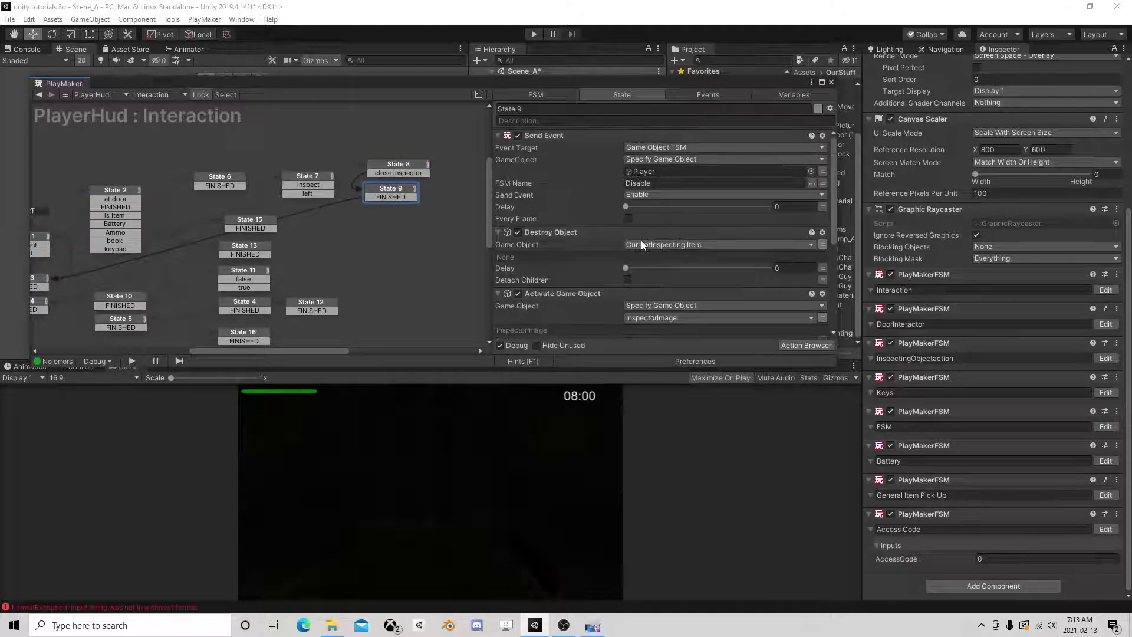
click(292, 185)
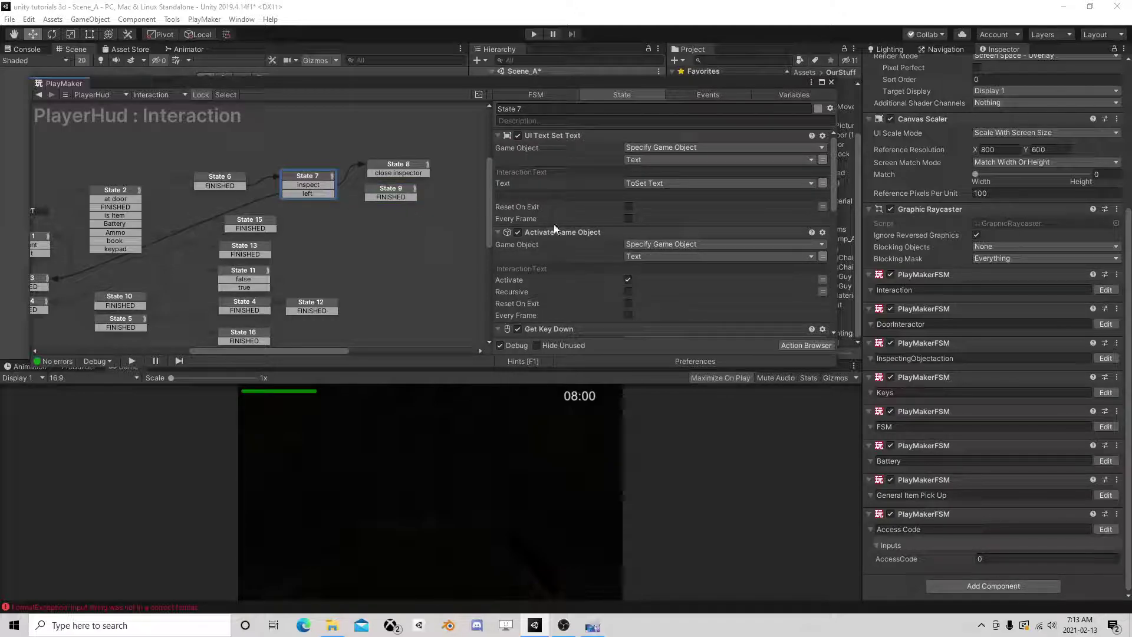
scroll(197, 274, down, 2)
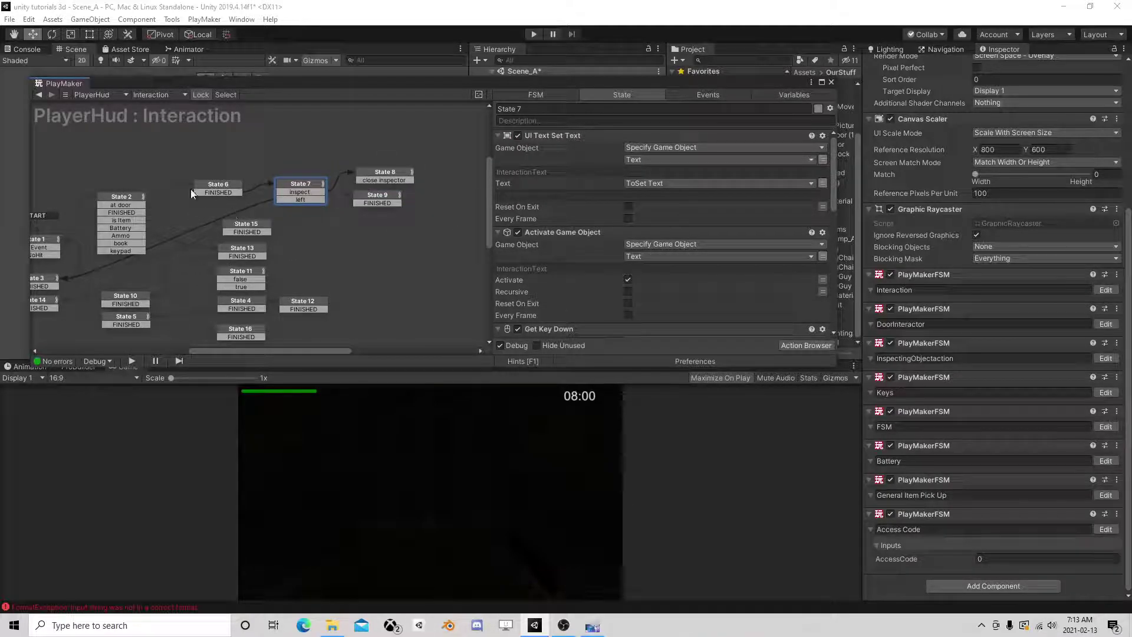
drag(132, 221, 220, 188)
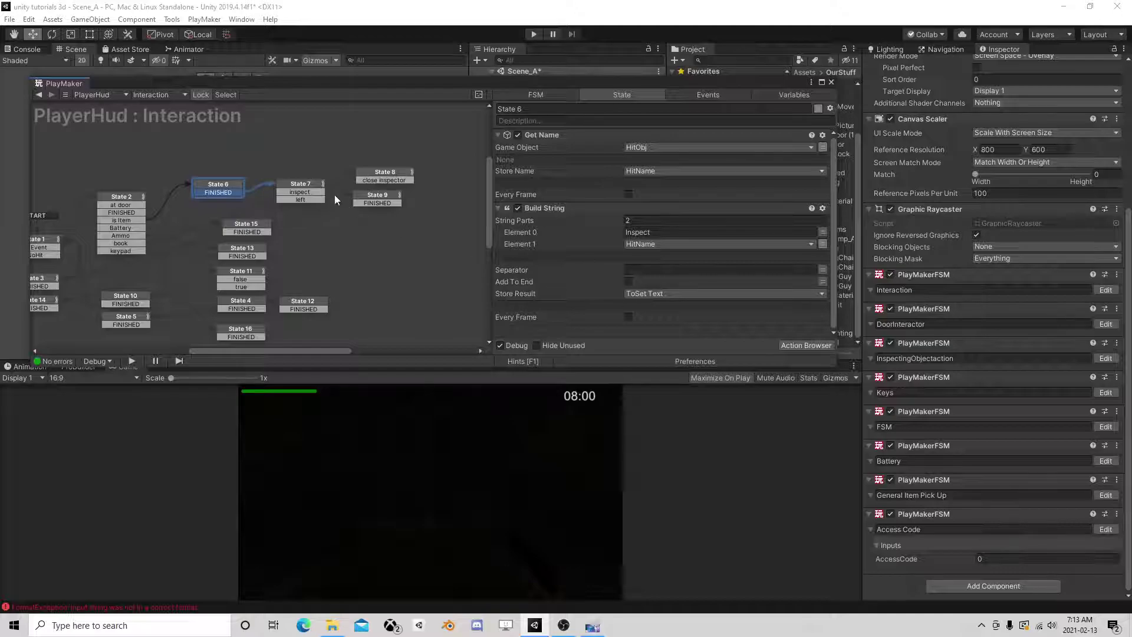
Copy State 8's Send Event action
click(301, 187)
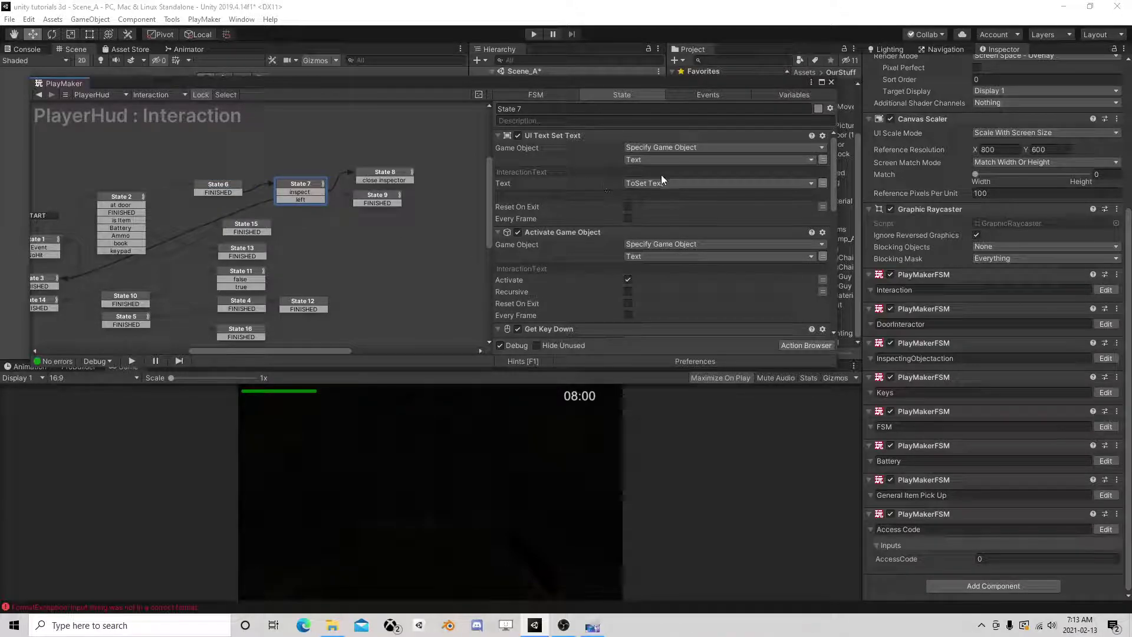
scroll(604, 182, down, 3)
scroll(647, 282, down, 5)
scroll(634, 218, down, 3)
scroll(633, 220, down, 3)
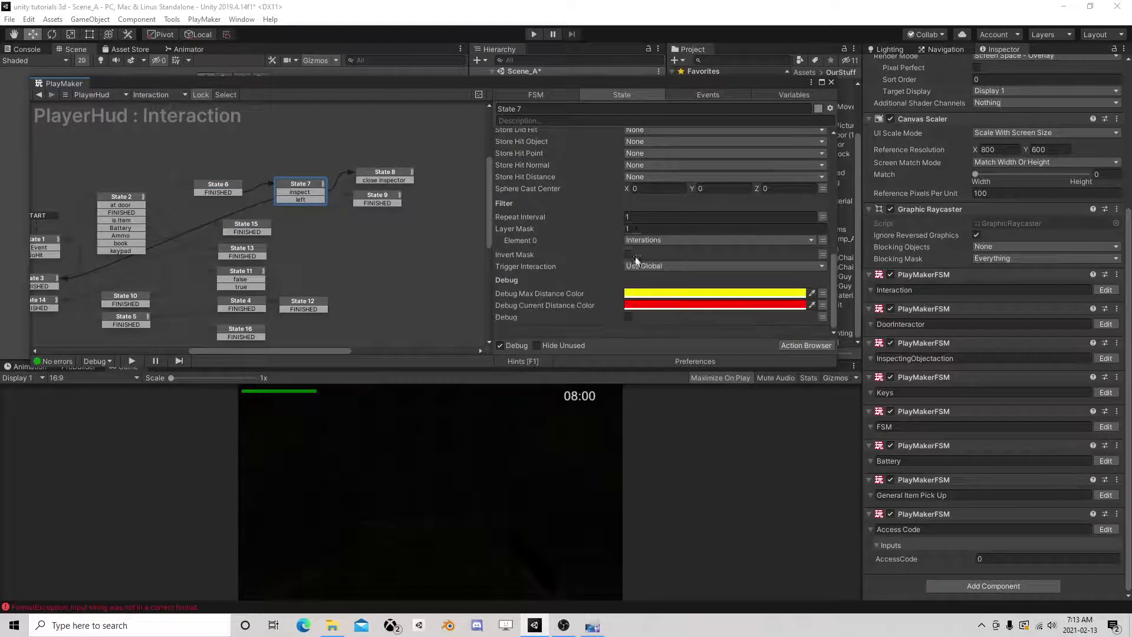
click(380, 177)
scroll(622, 147, down, 3)
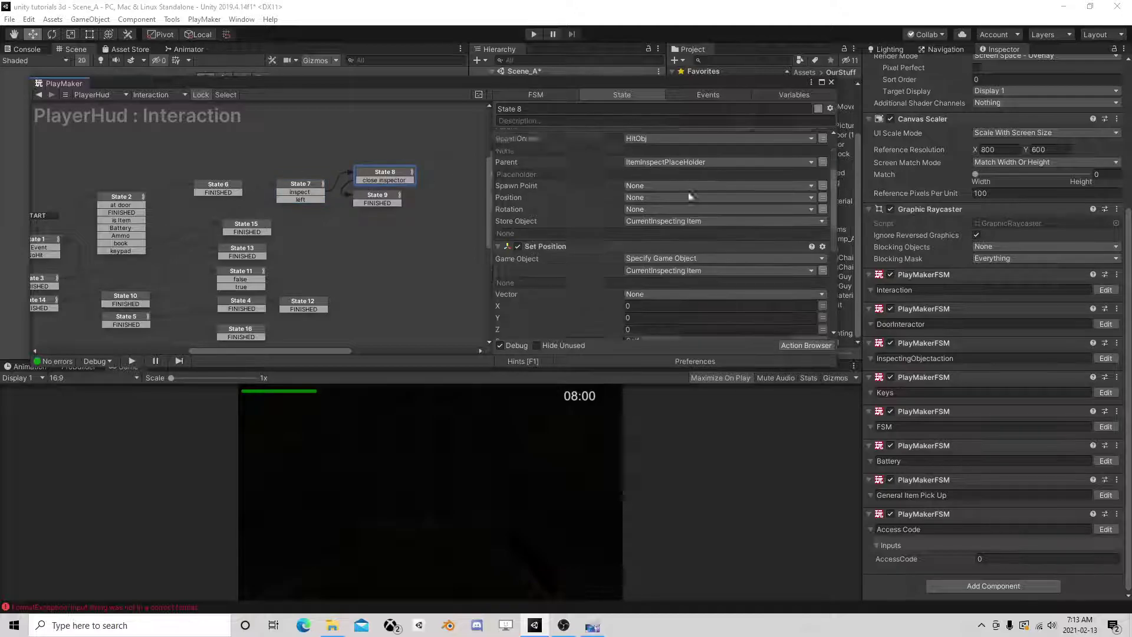
scroll(649, 165, down, 3)
scroll(674, 171, down, 3)
scroll(674, 171, down, 3)
scroll(674, 174, down, 3)
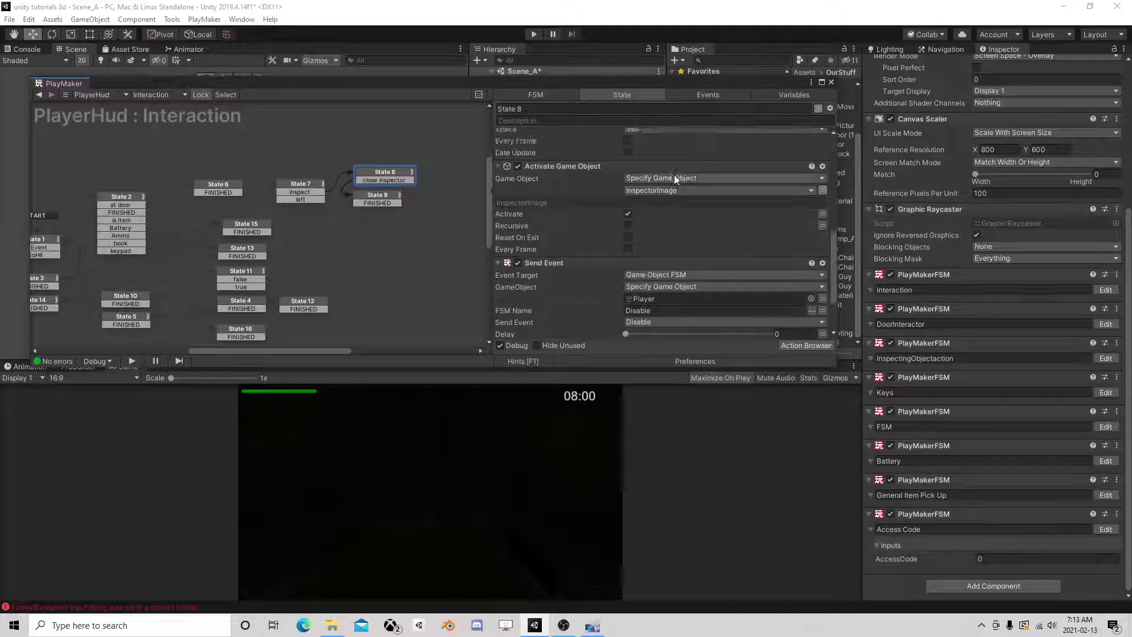
scroll(674, 175, down, 3)
scroll(674, 175, down, 3)
scroll(674, 175, down, 3)
scroll(674, 175, down, 3)
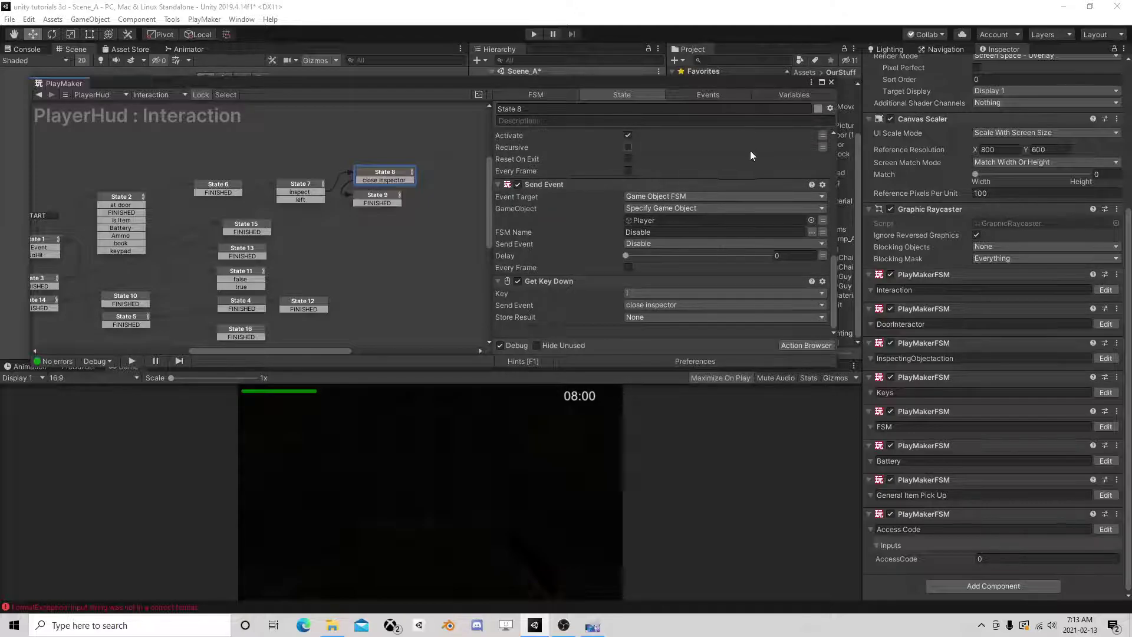
right_click(563, 185)
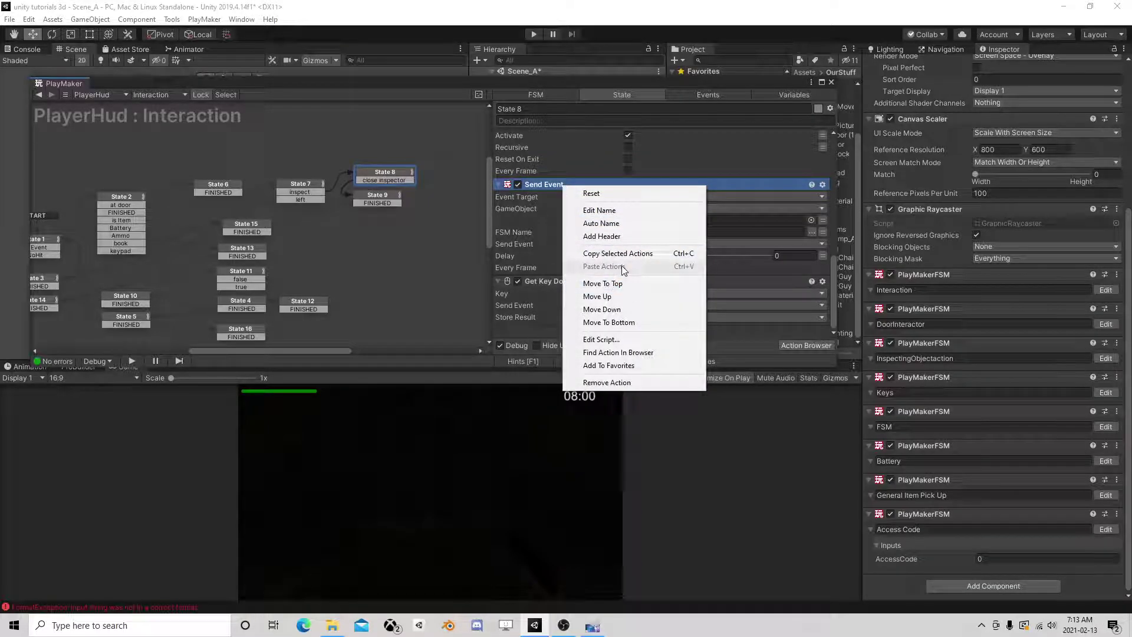
click(626, 254)
Review State 9's actions and close the PlayMaker editor
click(377, 196)
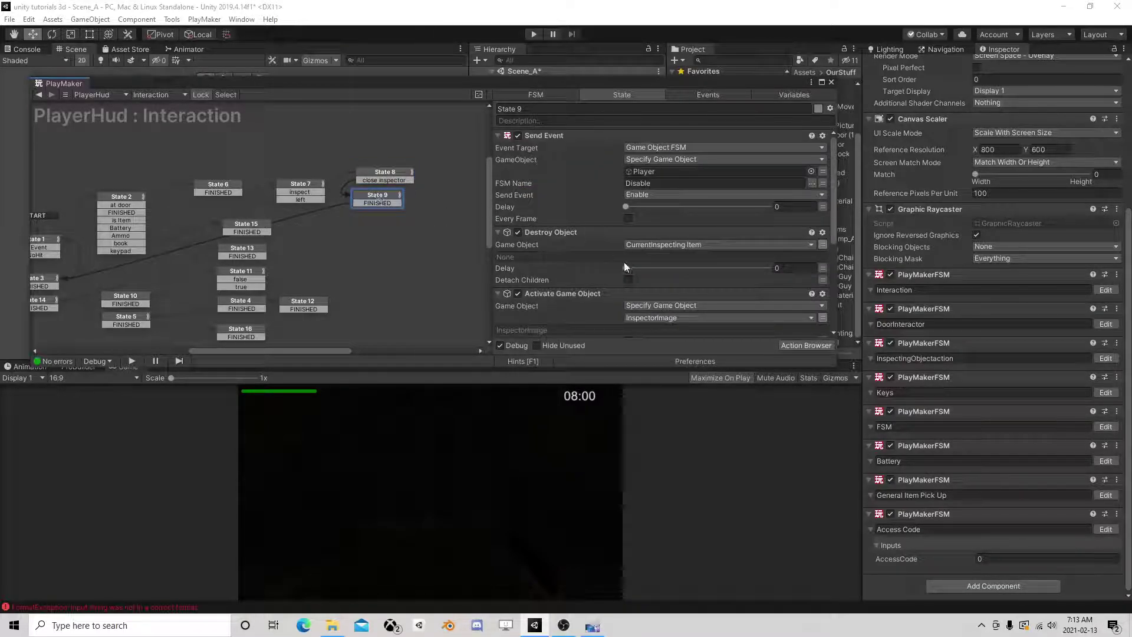
scroll(654, 252, down, 2)
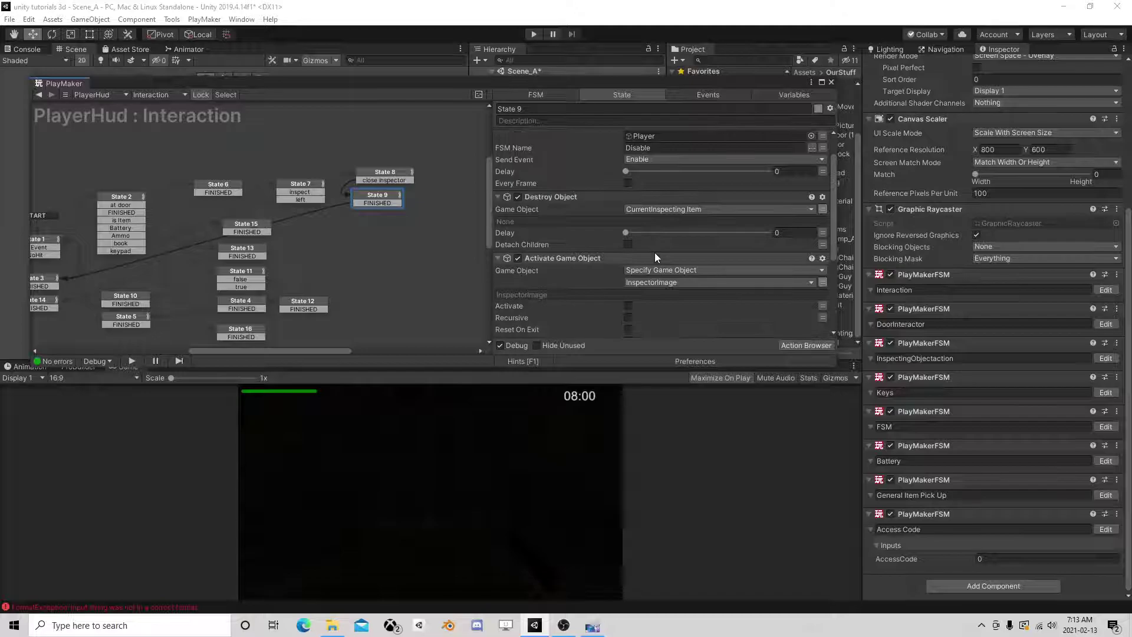
scroll(655, 253, down, 2)
click(832, 82)
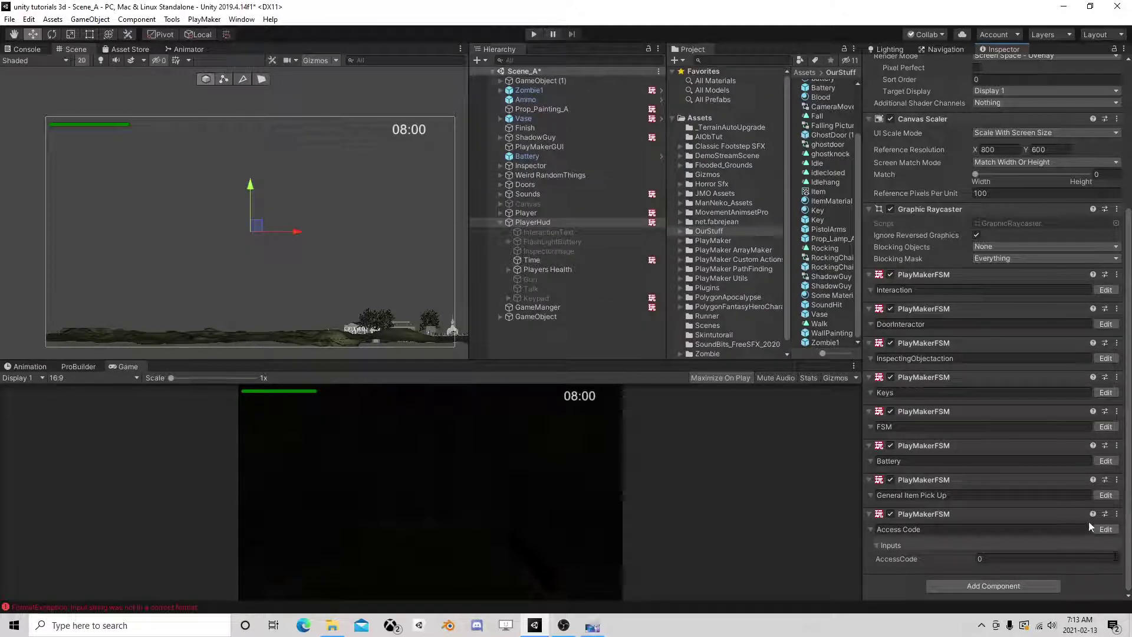
Add a Send Event action to State 8 of the General Item Pick Up FSM
click(1106, 495)
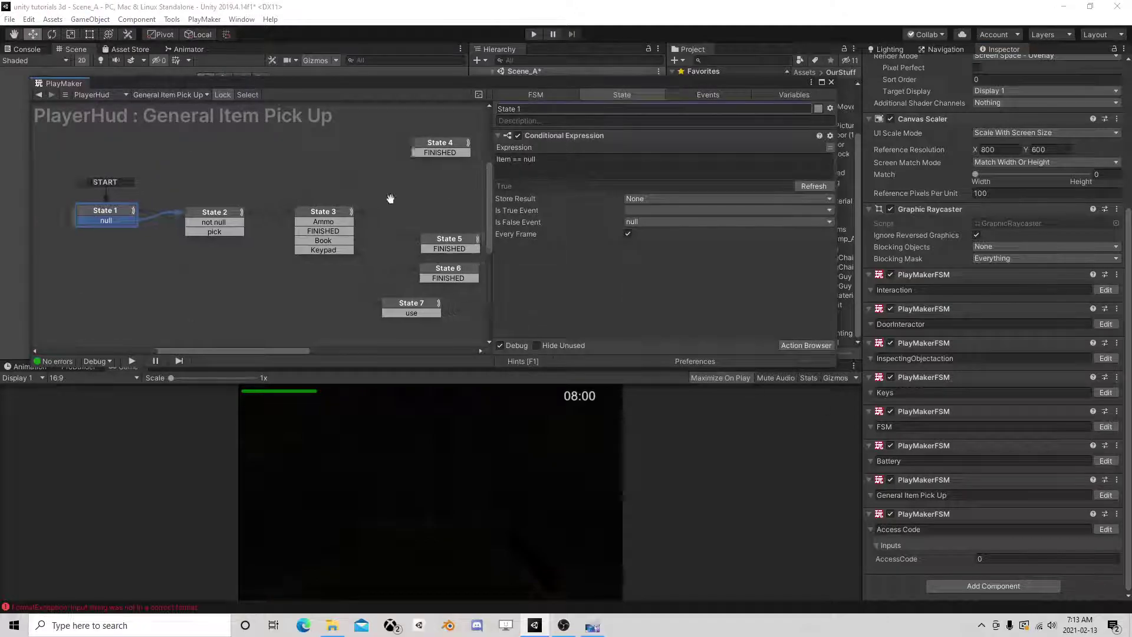
middle_drag(390, 198, 343, 278)
middle_drag(397, 350, 404, 230)
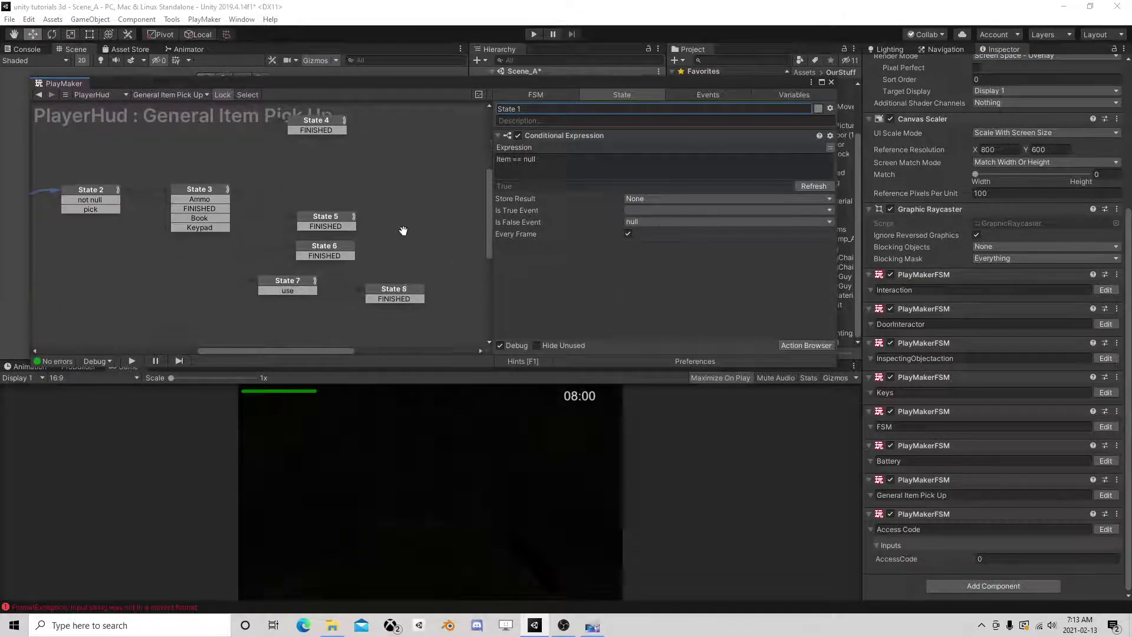
click(389, 296)
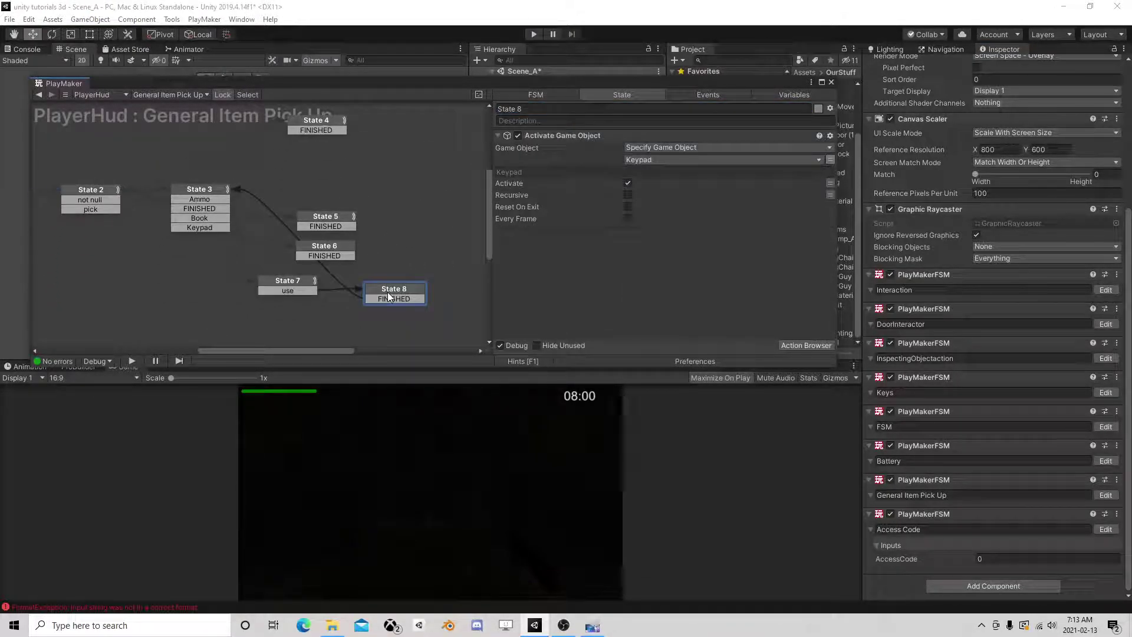
right_click(530, 271)
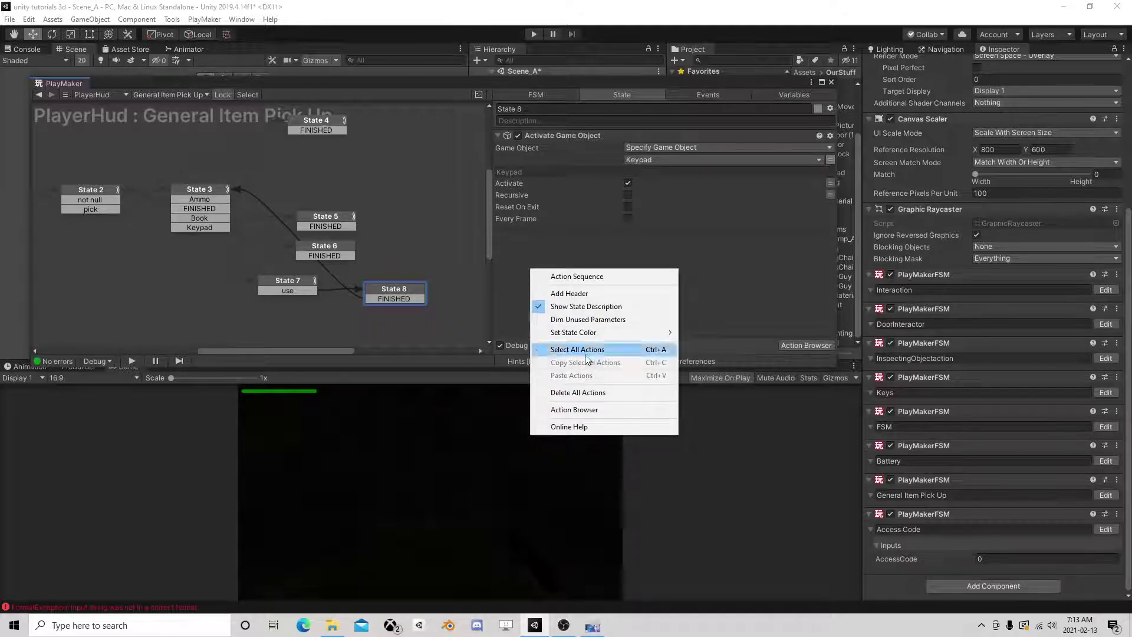
click(515, 275)
click(798, 346)
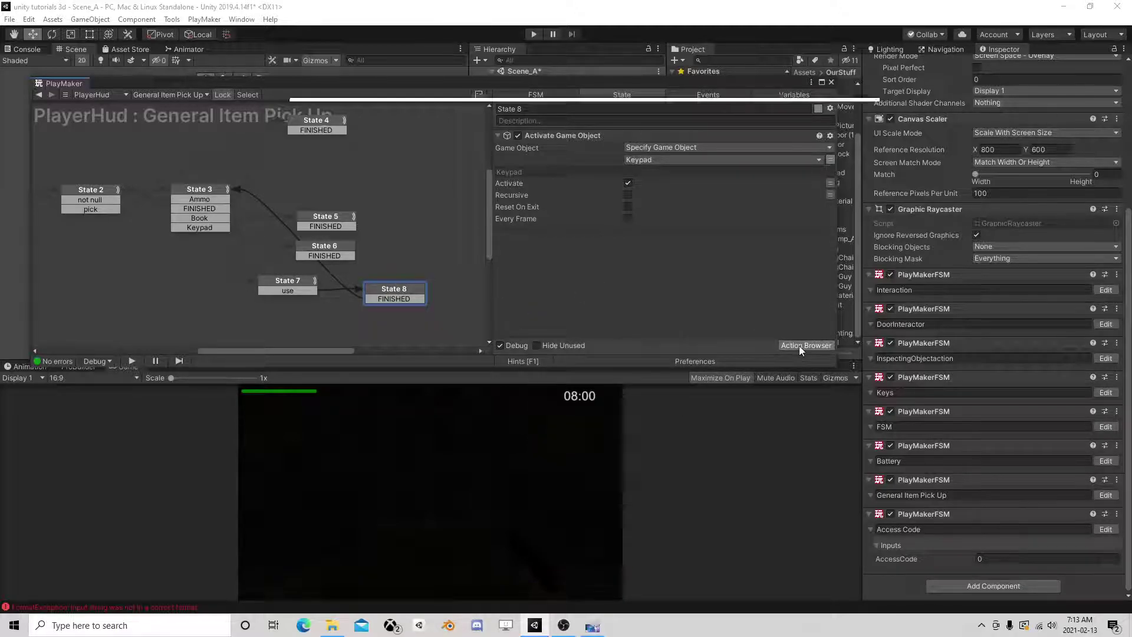
text(d)
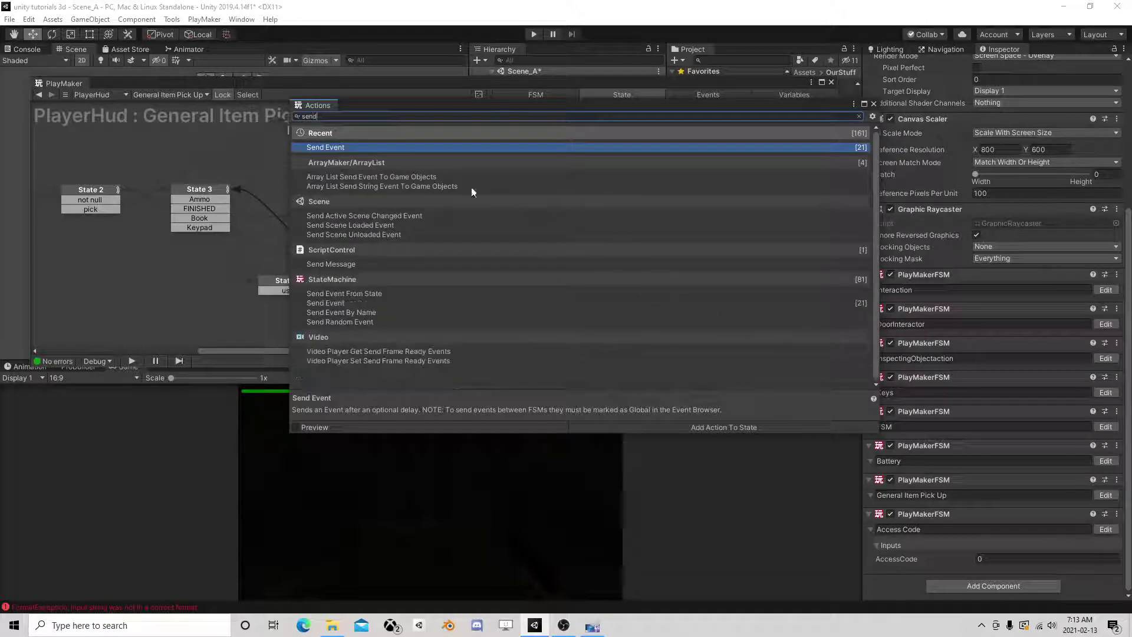
click(874, 104)
Point the Send Event at a Game Object FSM on the Player object
click(646, 244)
click(662, 281)
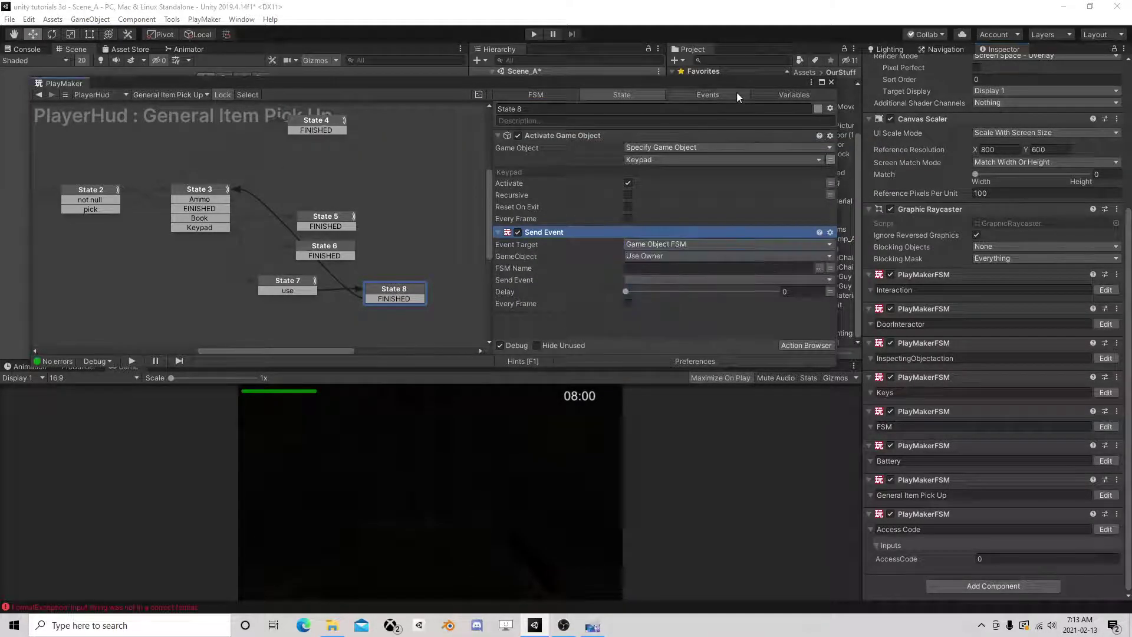
drag(744, 85, 377, 82)
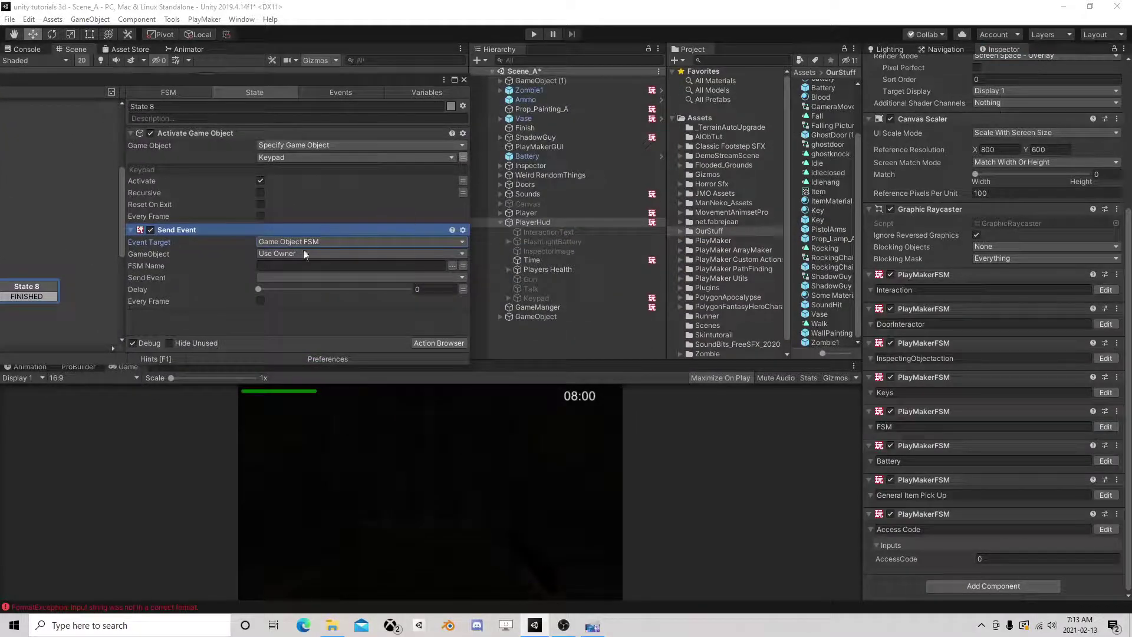
click(305, 254)
click(319, 276)
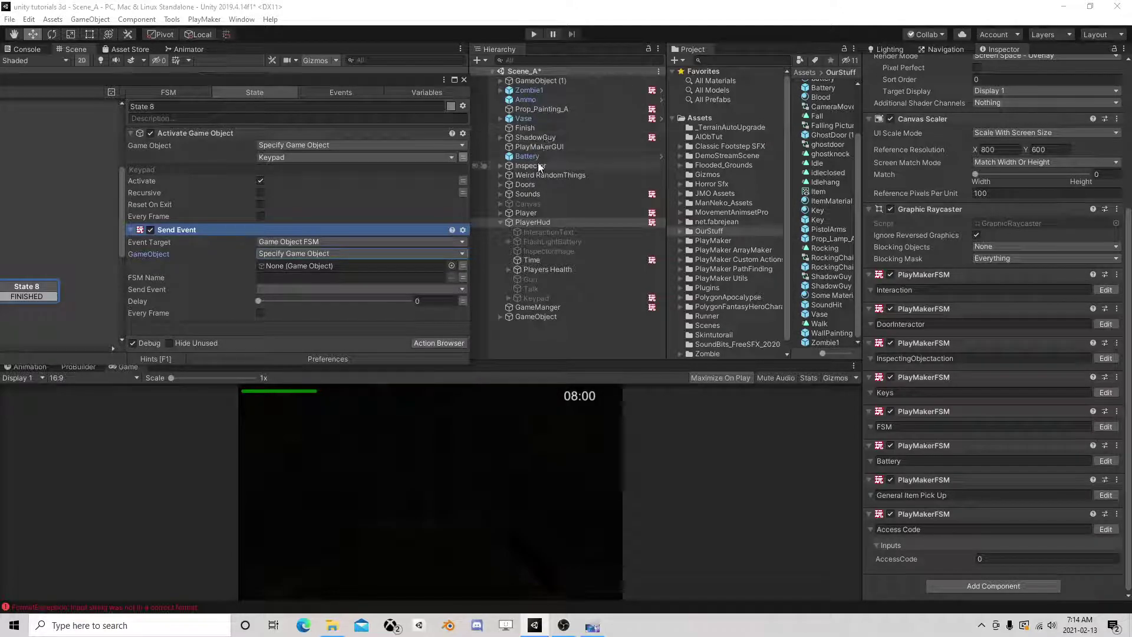
click(525, 213)
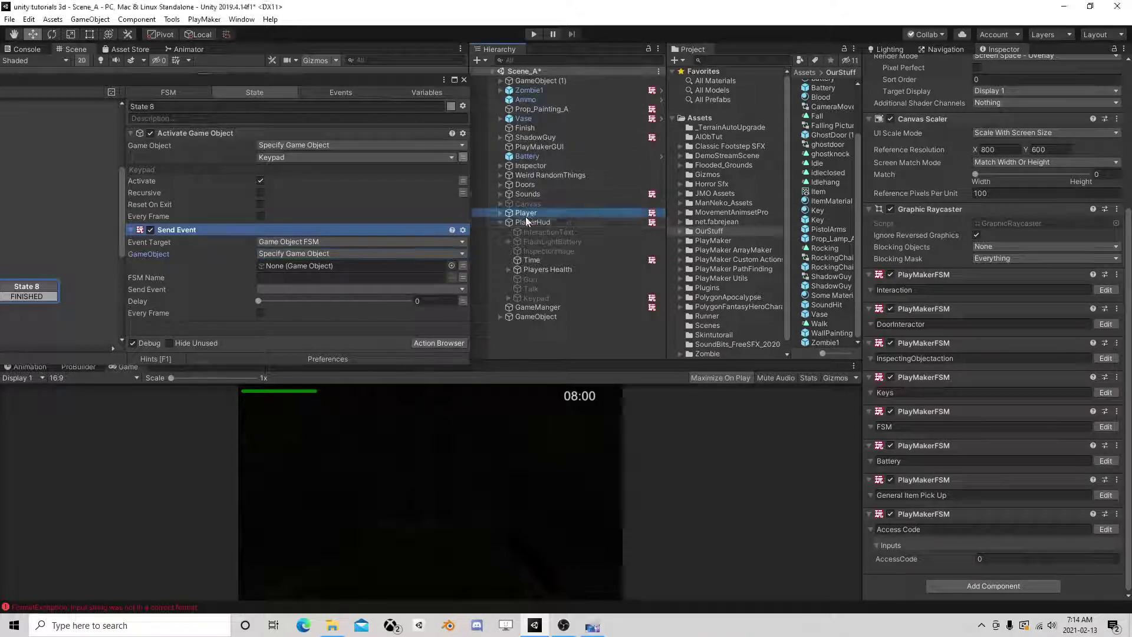
drag(526, 221, 324, 266)
Target the Player's Disable FSM and send the Disable event
click(452, 277)
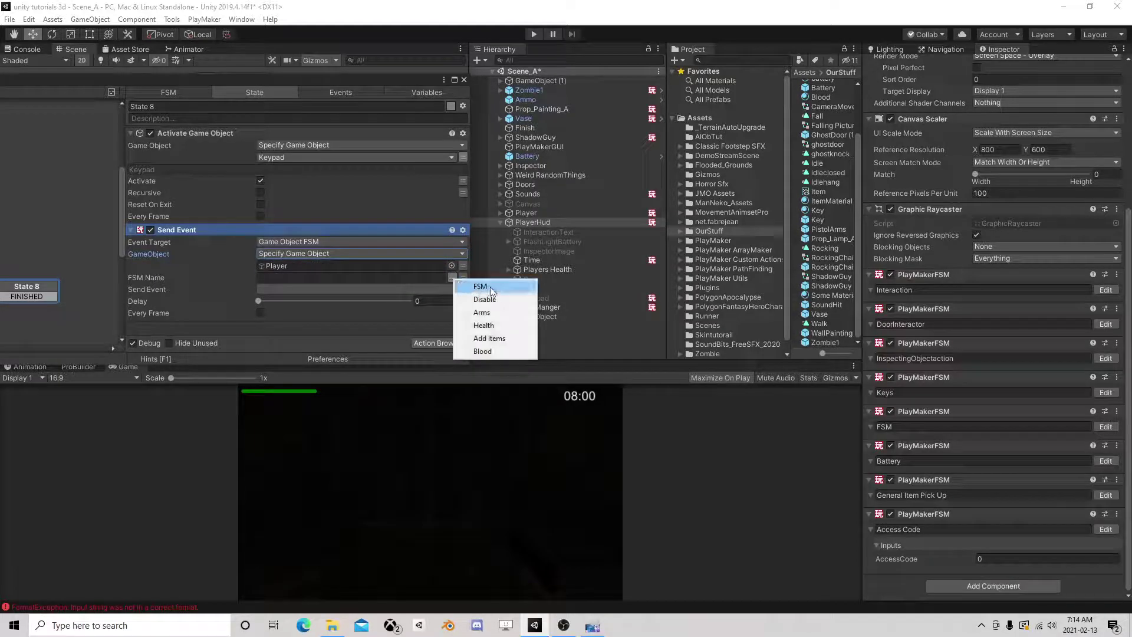
click(497, 326)
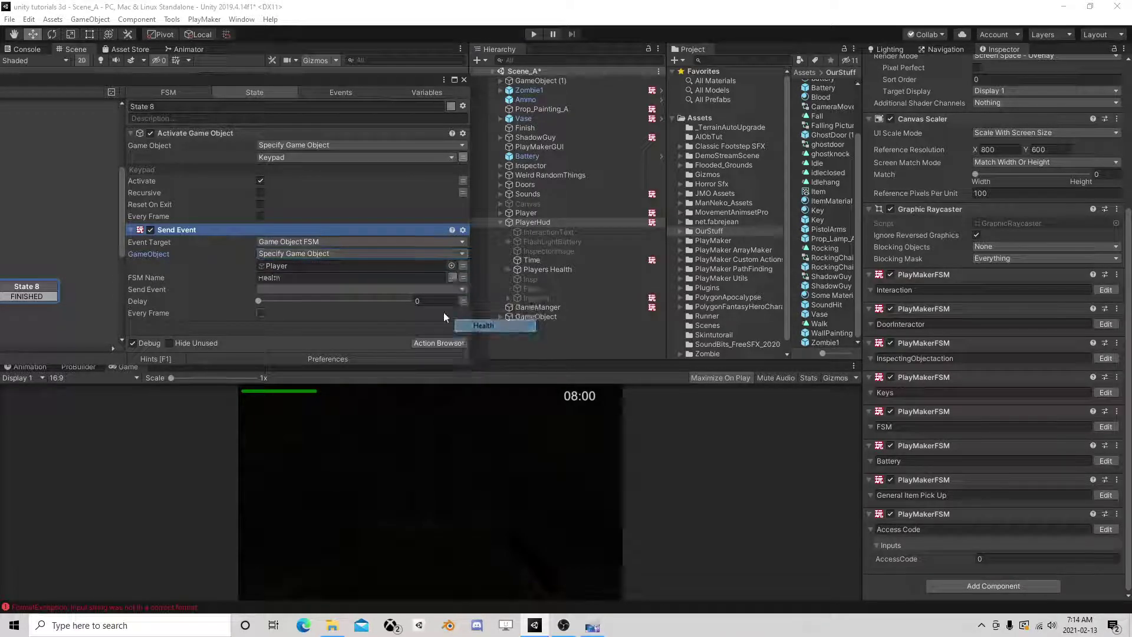
click(453, 277)
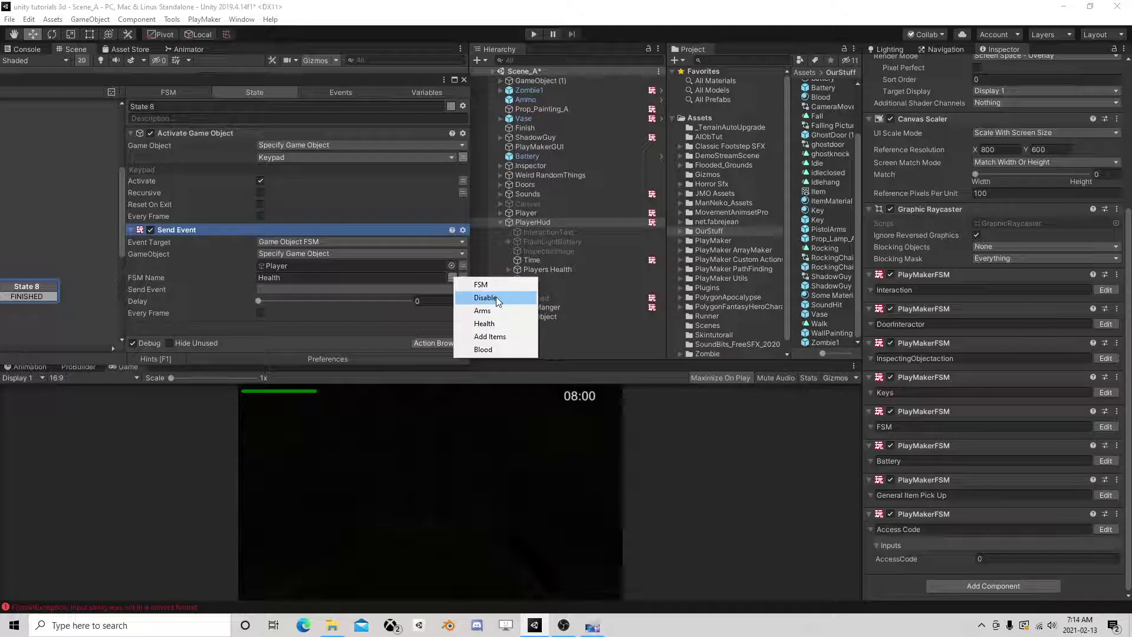
click(428, 270)
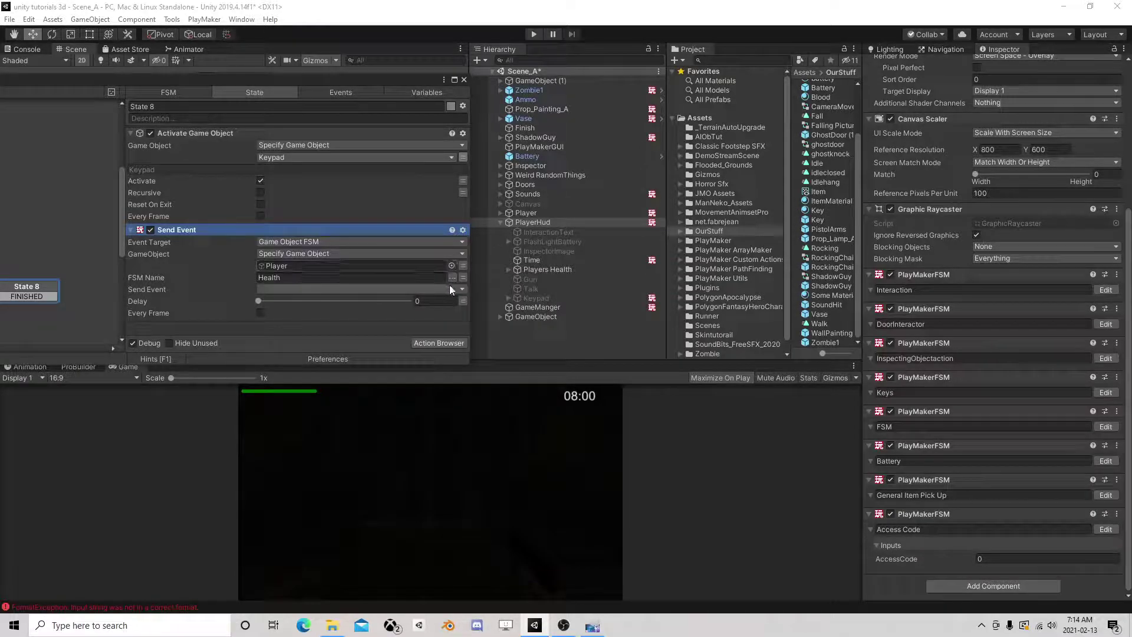
click(450, 278)
click(460, 296)
click(437, 289)
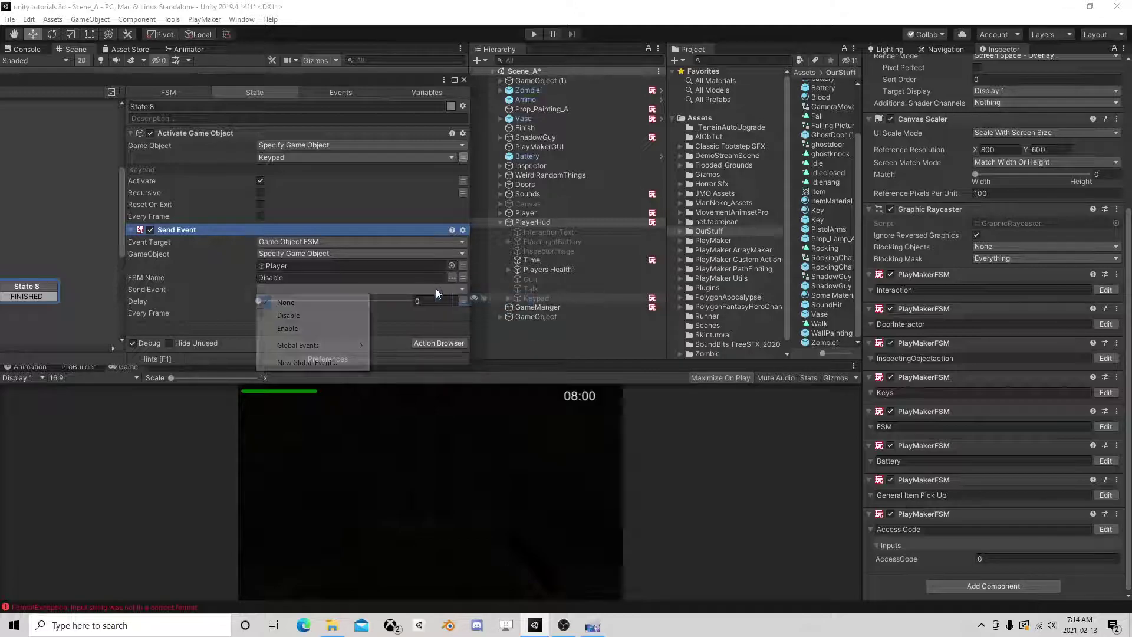
click(309, 318)
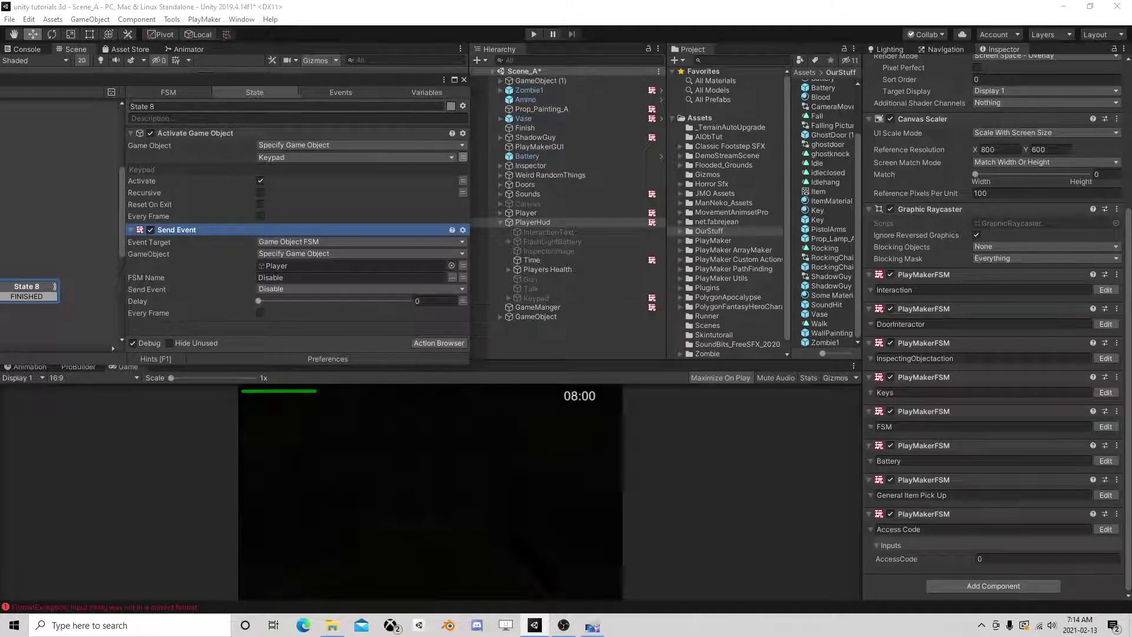
drag(282, 85, 705, 80)
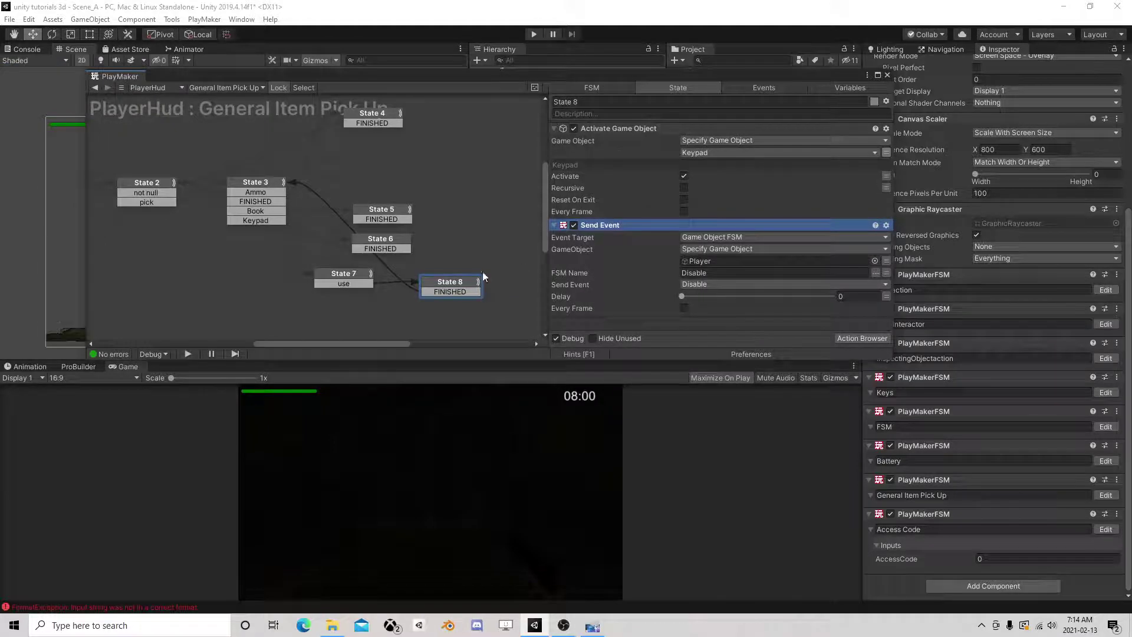
Copy the Send Event action from State 8
click(259, 184)
click(438, 287)
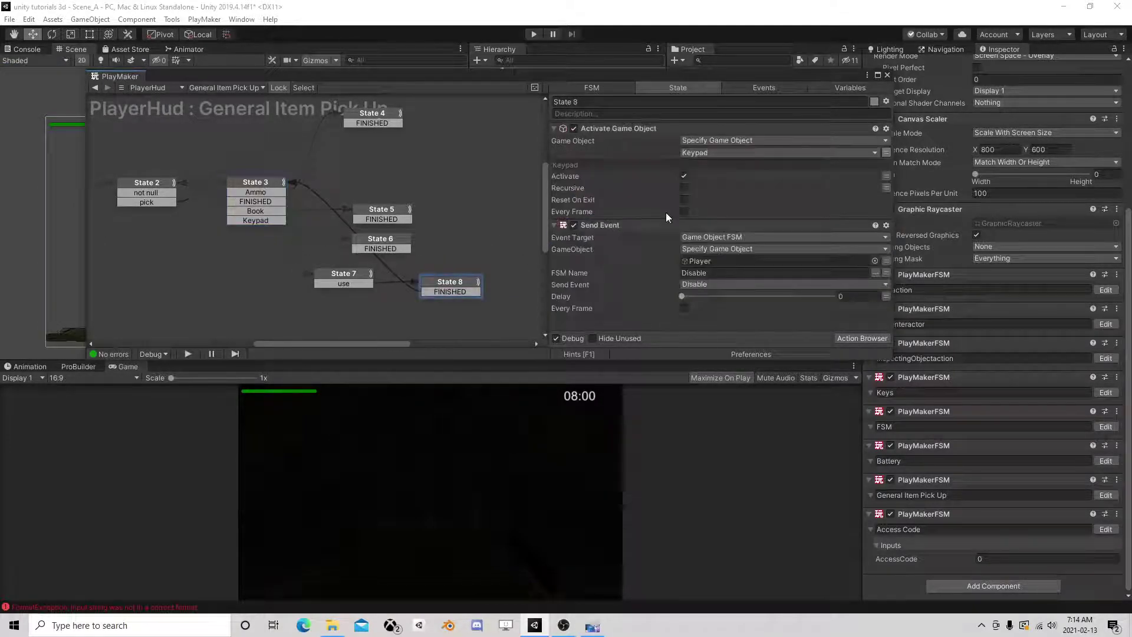
right_click(624, 225)
click(670, 293)
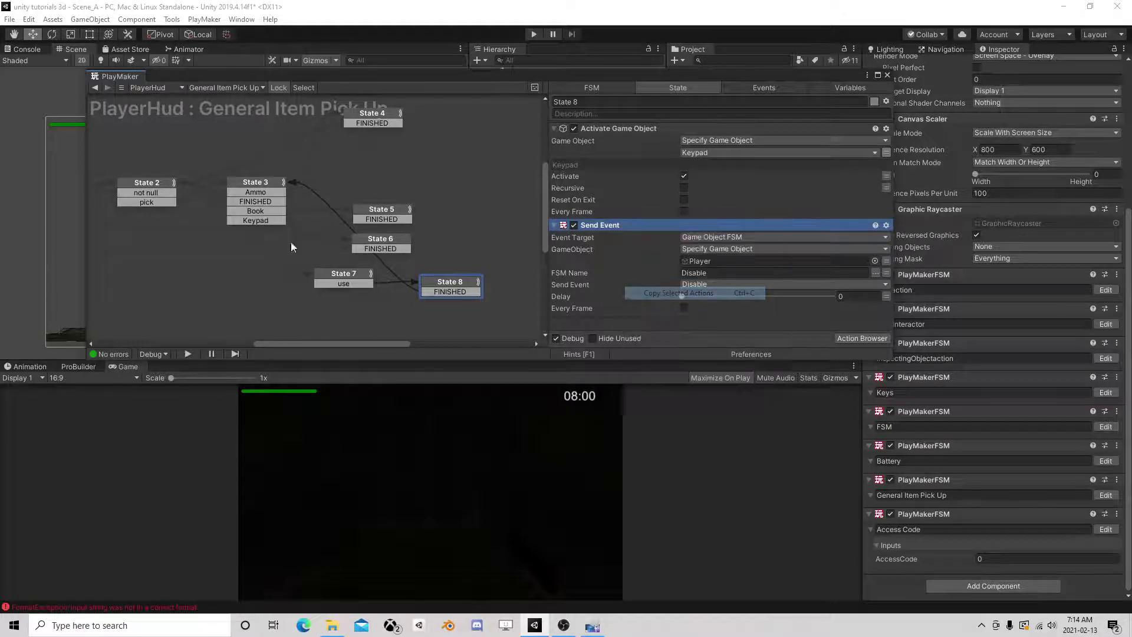
Paste the Send Event action into State 2 and set it to send Enable
middle_drag(291, 242, 429, 264)
click(500, 140)
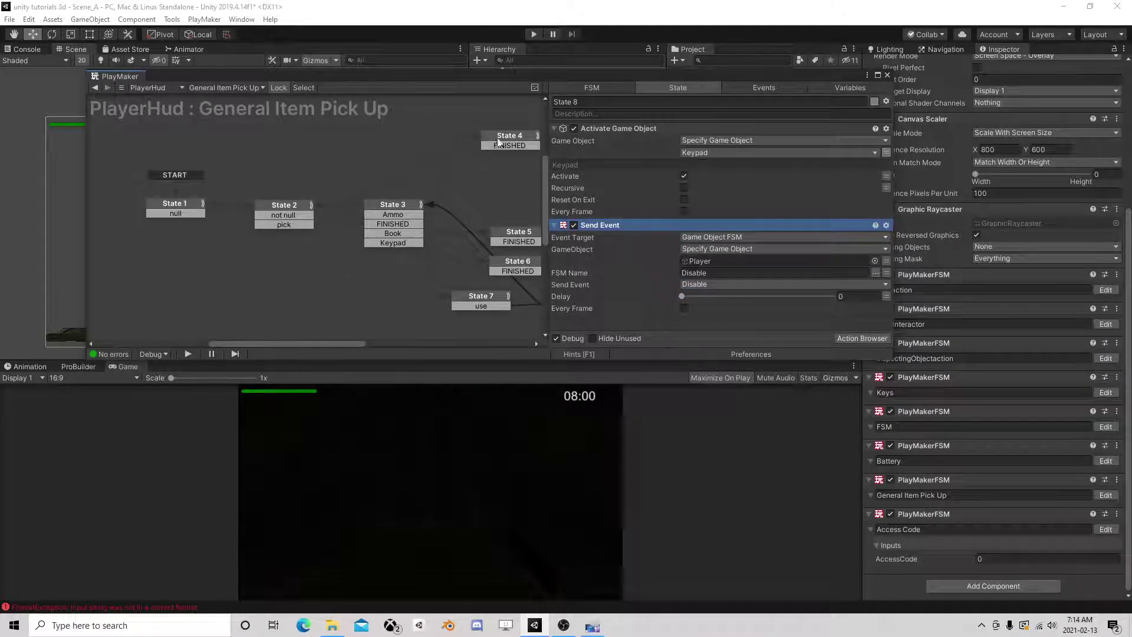
click(298, 200)
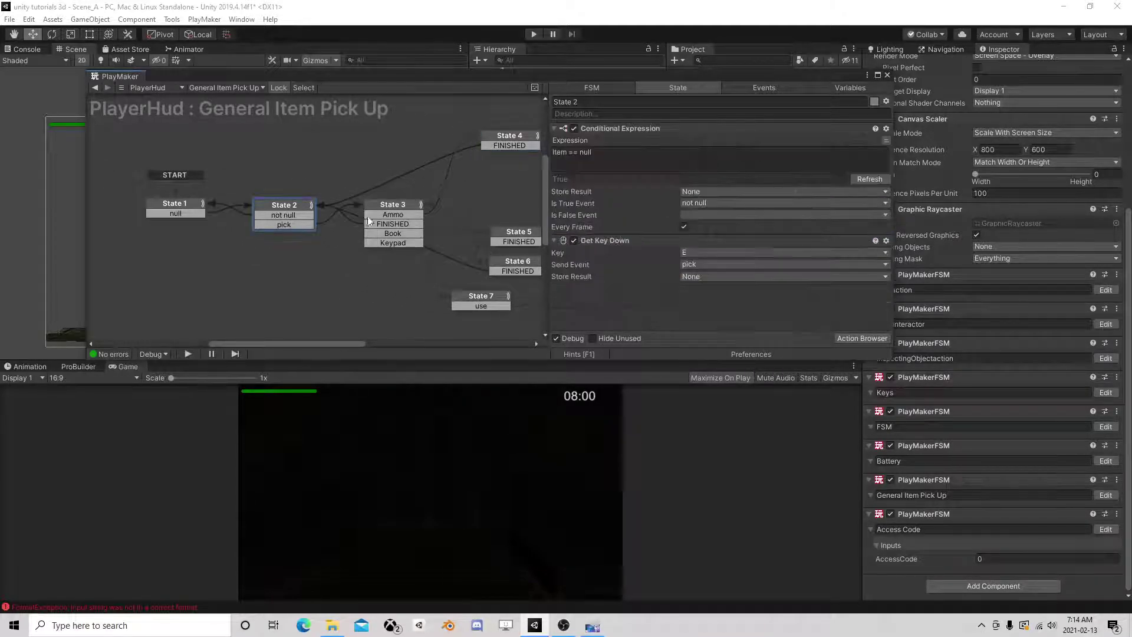
right_click(601, 128)
click(688, 211)
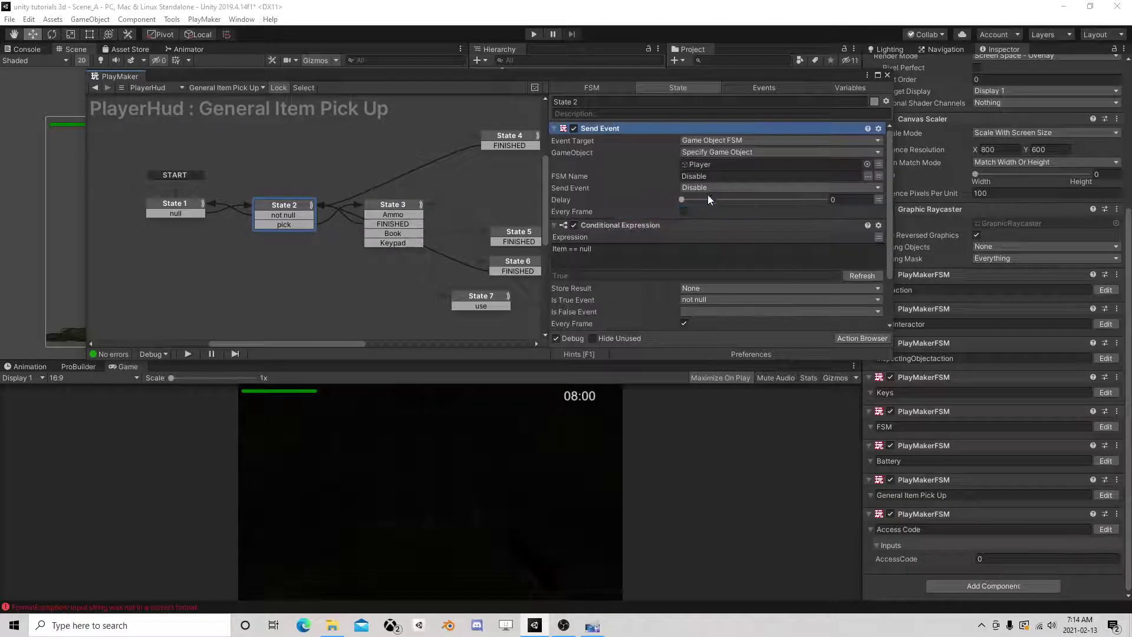
click(707, 188)
click(731, 211)
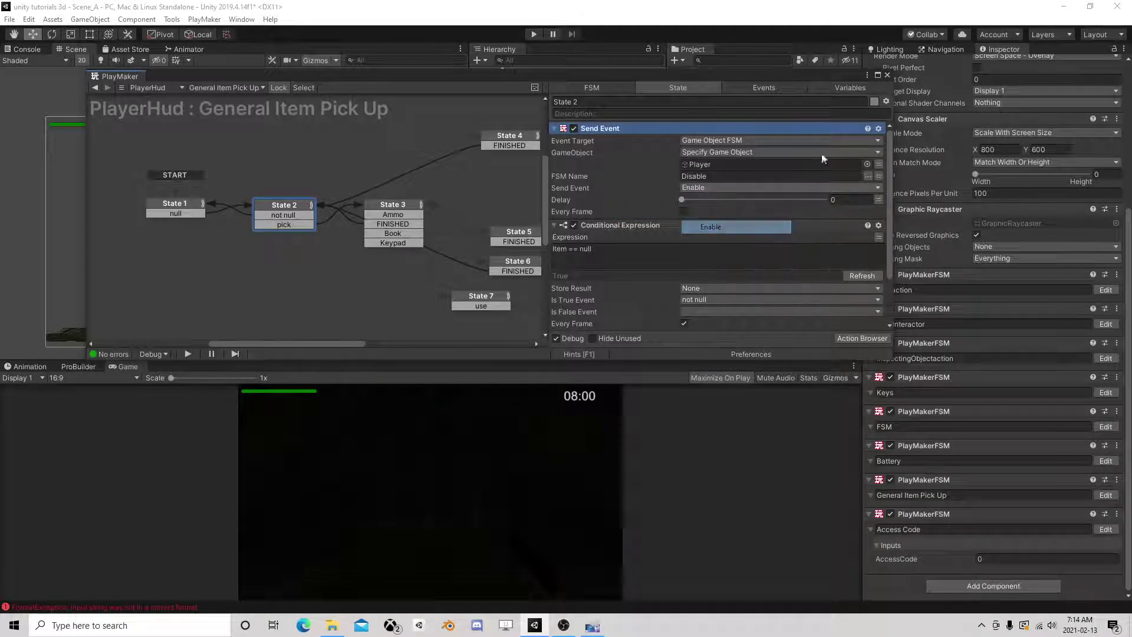
Review States 8 and 3 of General Item Pick Up, then start Play mode
click(888, 76)
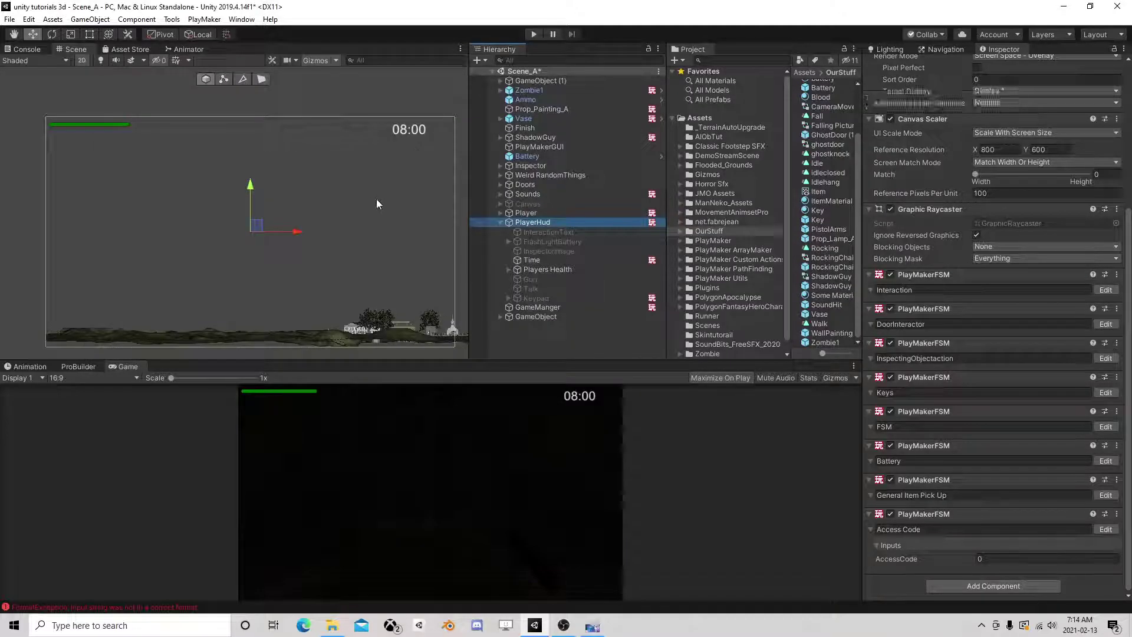
scroll(386, 225, down, 1)
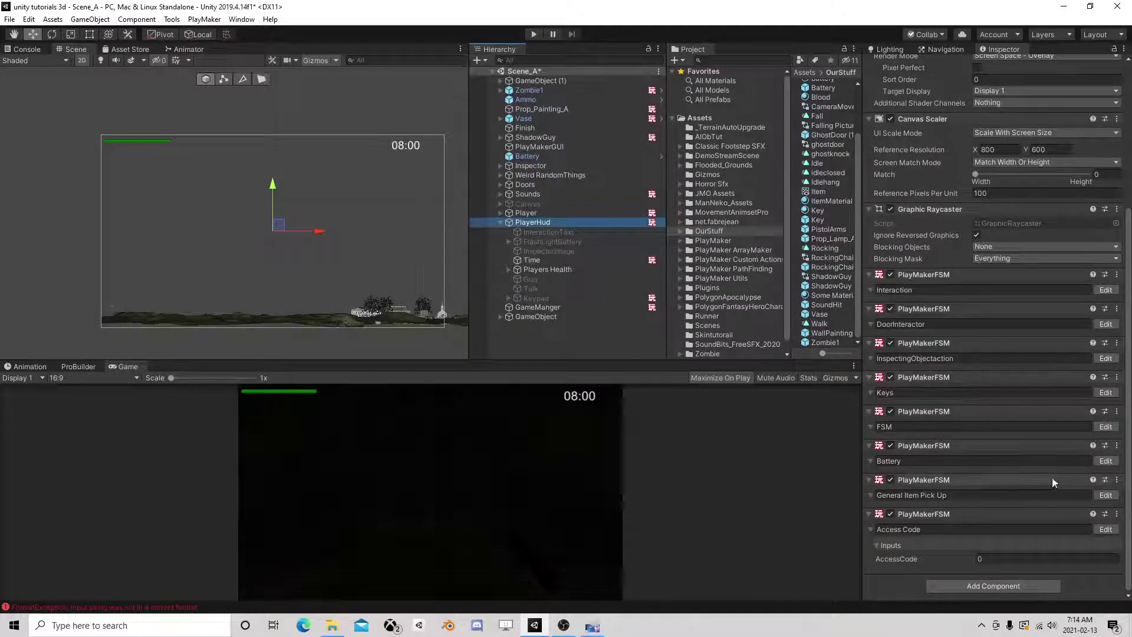
click(1106, 494)
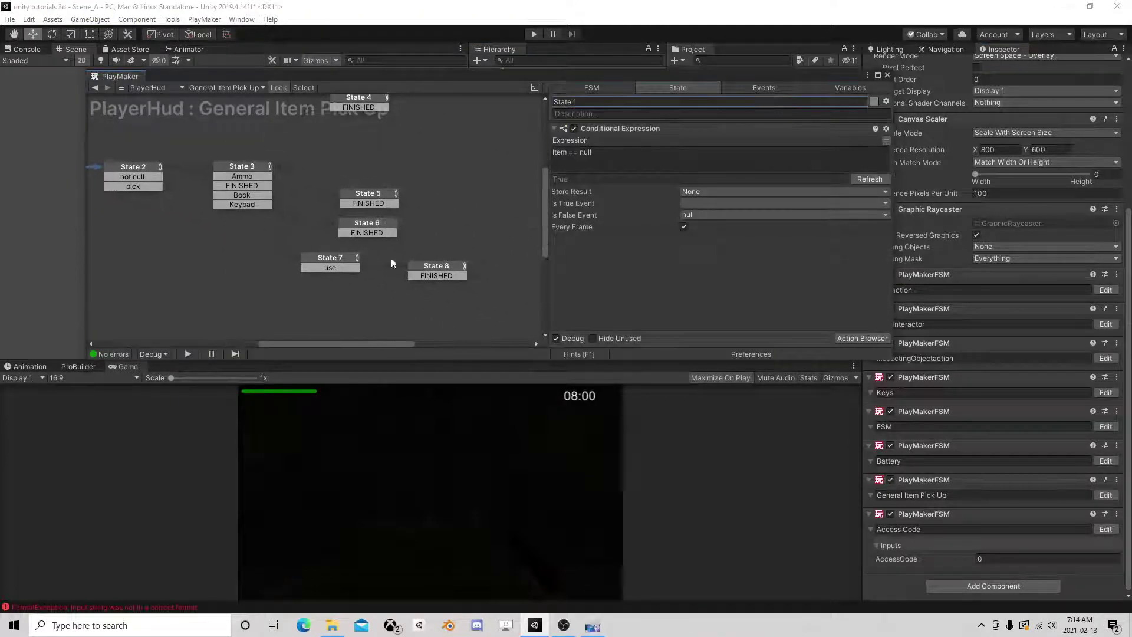
click(439, 274)
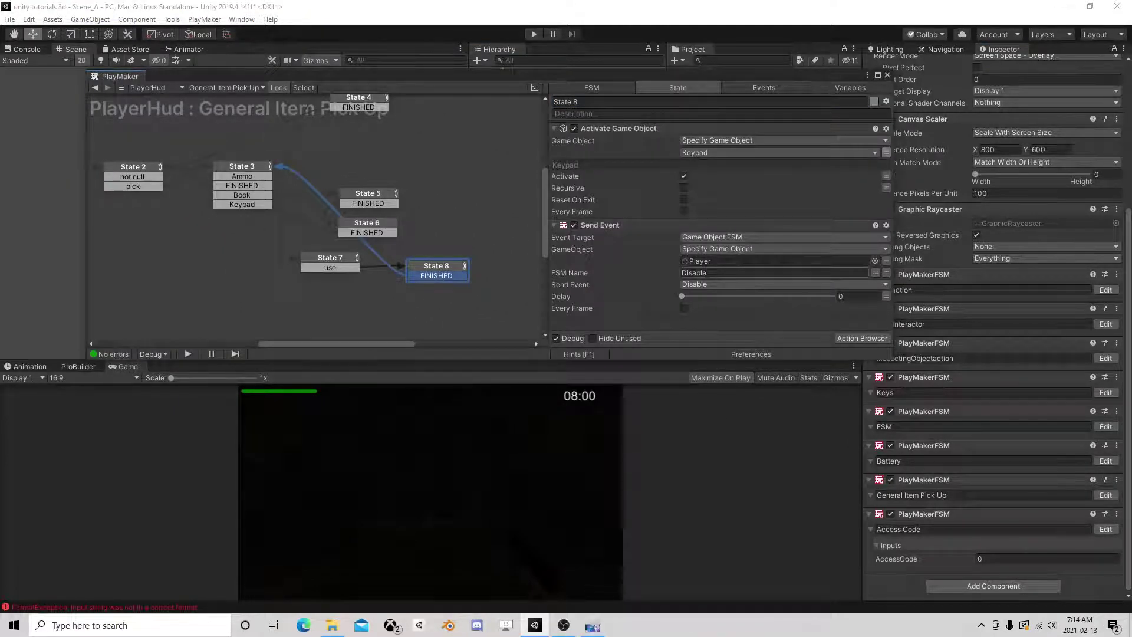
click(241, 168)
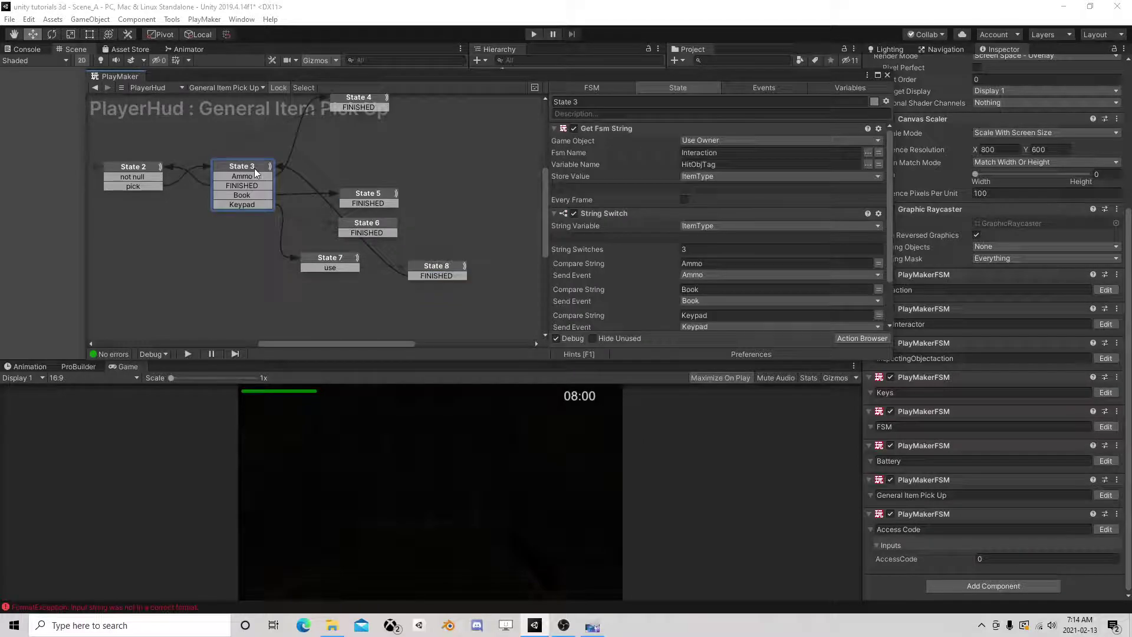
scroll(631, 259, down, 2)
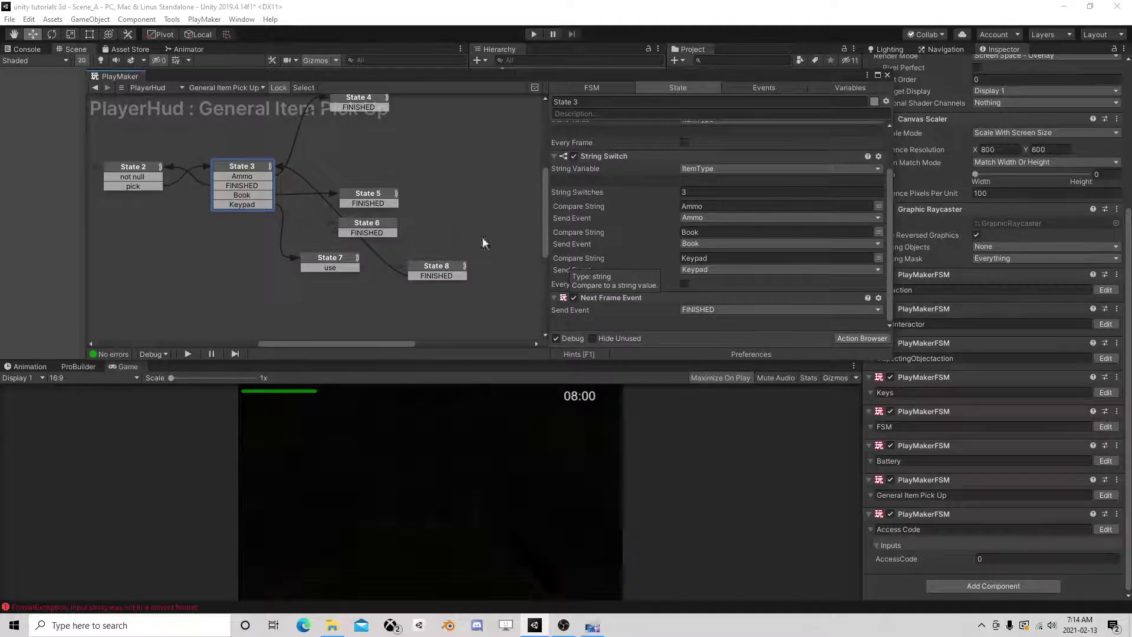
scroll(644, 253, up, 2)
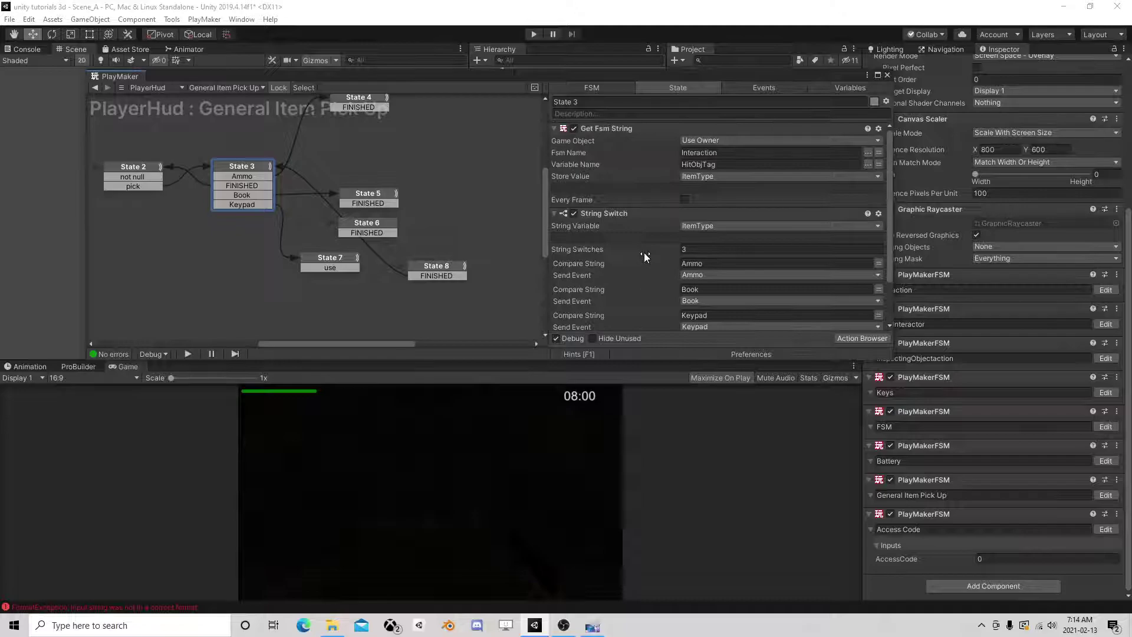
scroll(644, 253, down, 2)
click(887, 76)
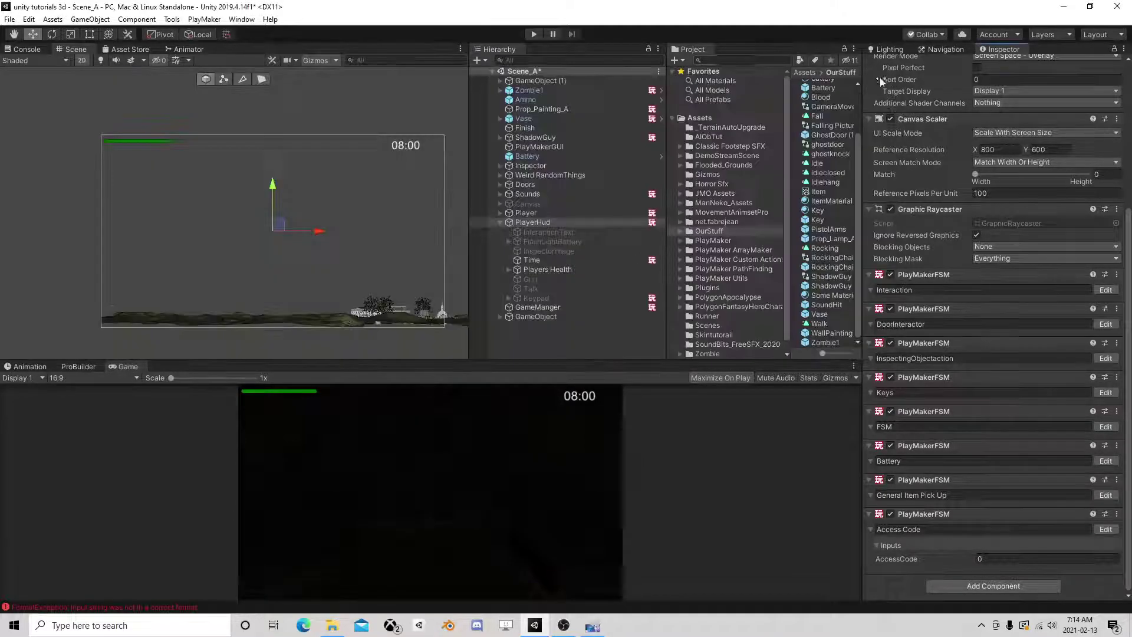
click(537, 38)
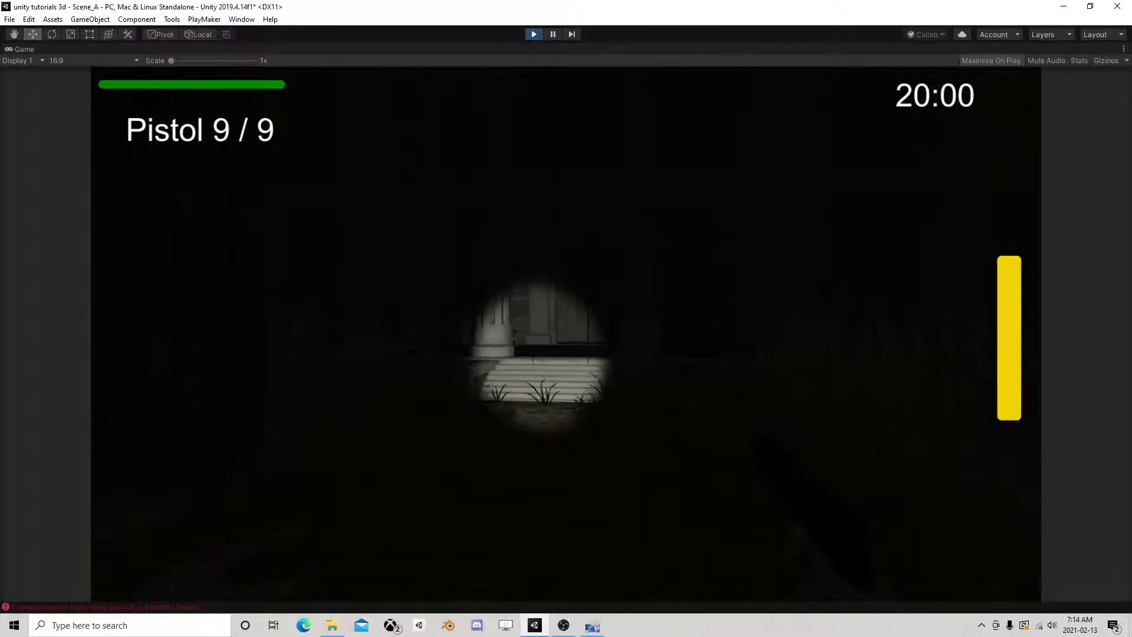
Walk the player up to the front door and open it
key(w)
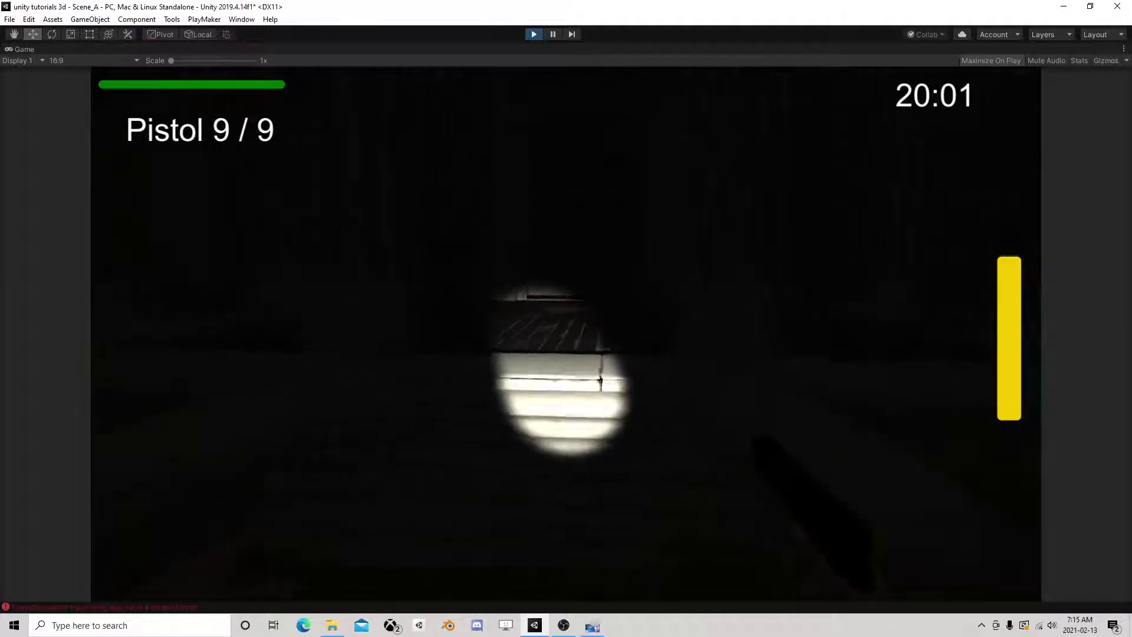
key(w)
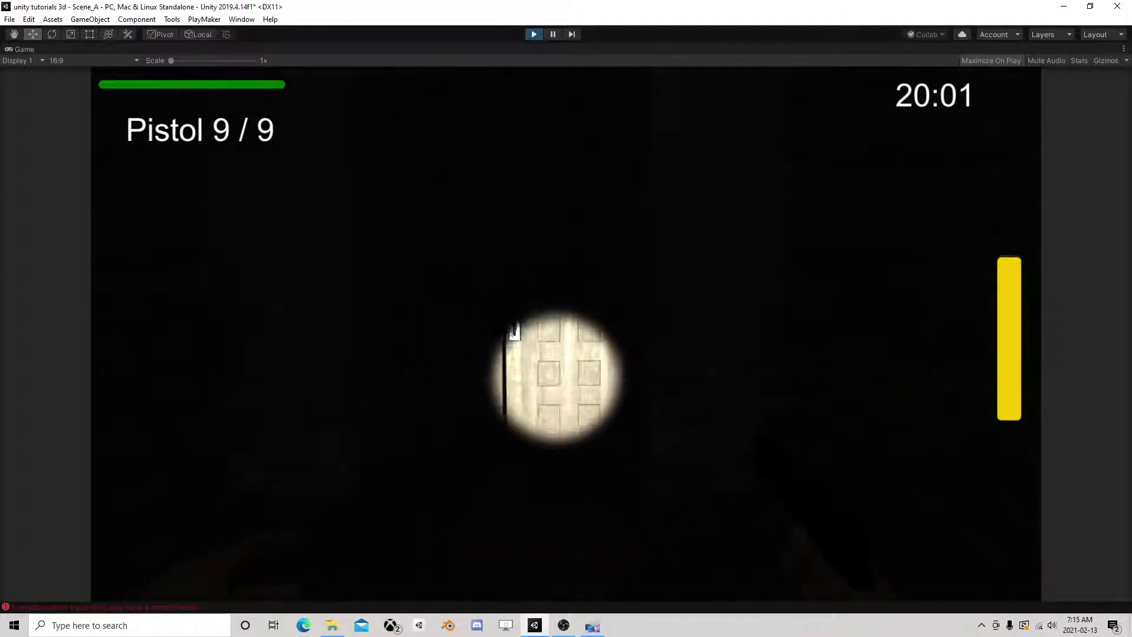
key(e)
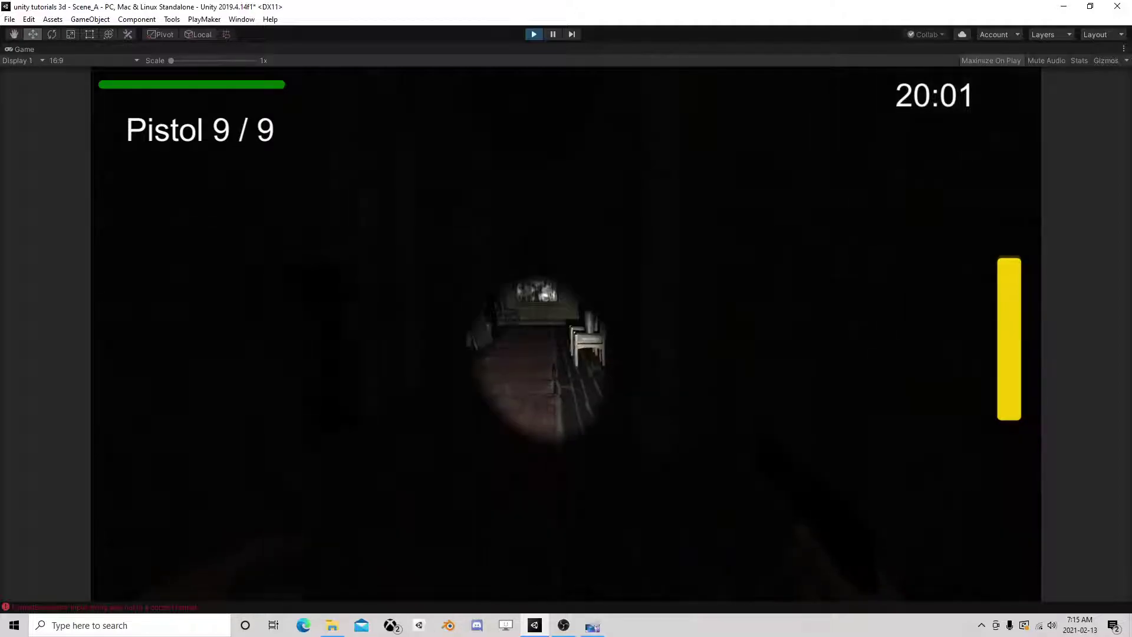
Walk to the chair, pick up and put back the vase, then pause
key(w)
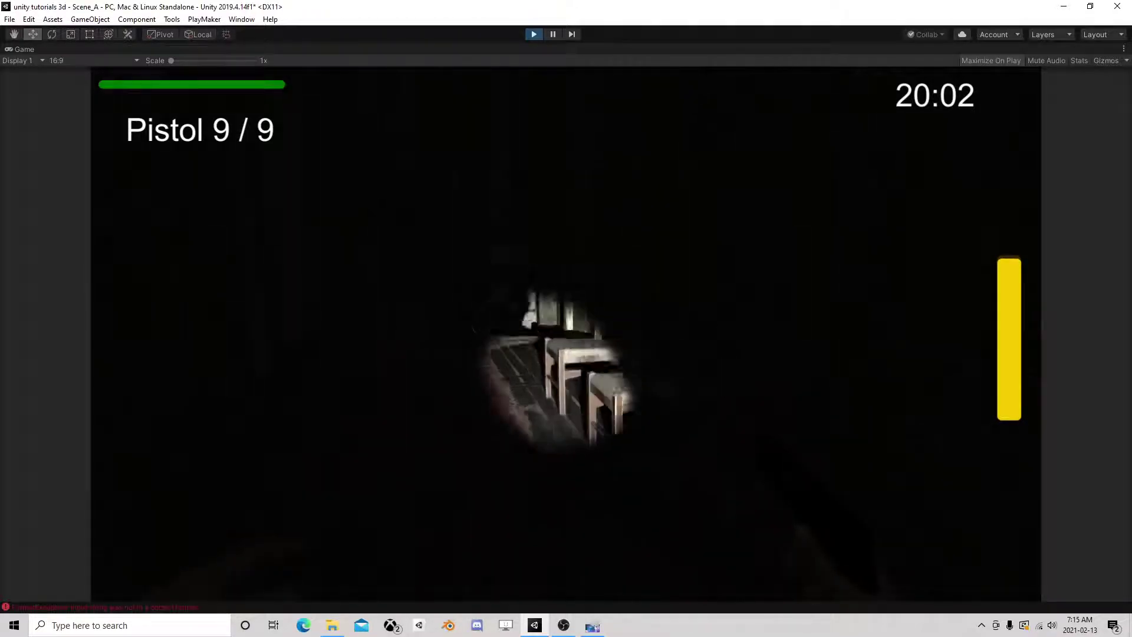
key(w)
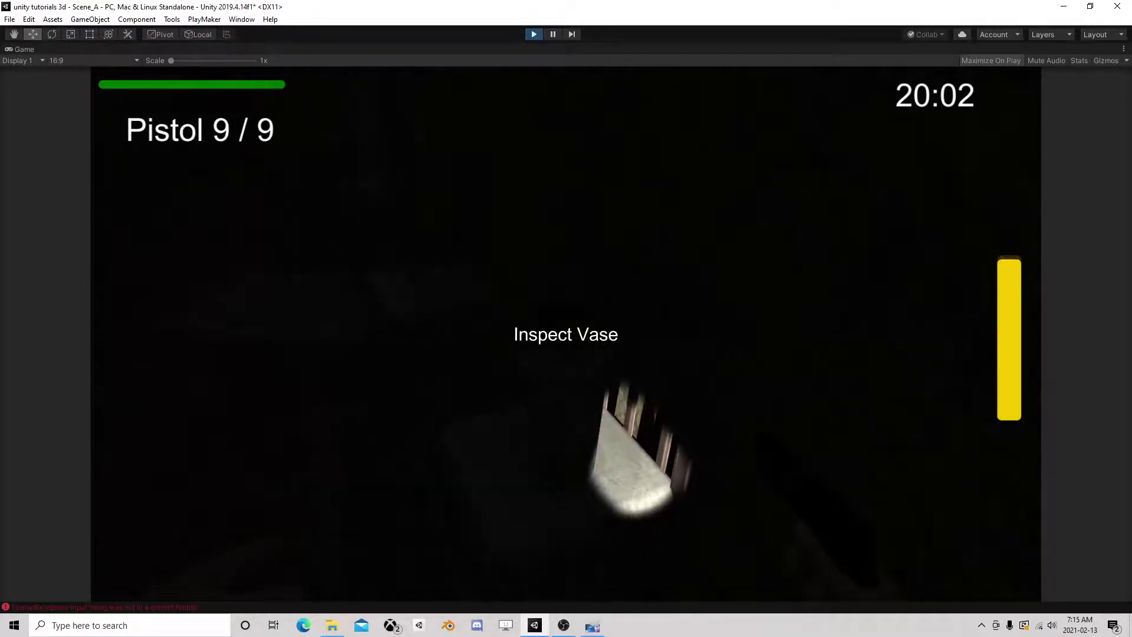
key(e)
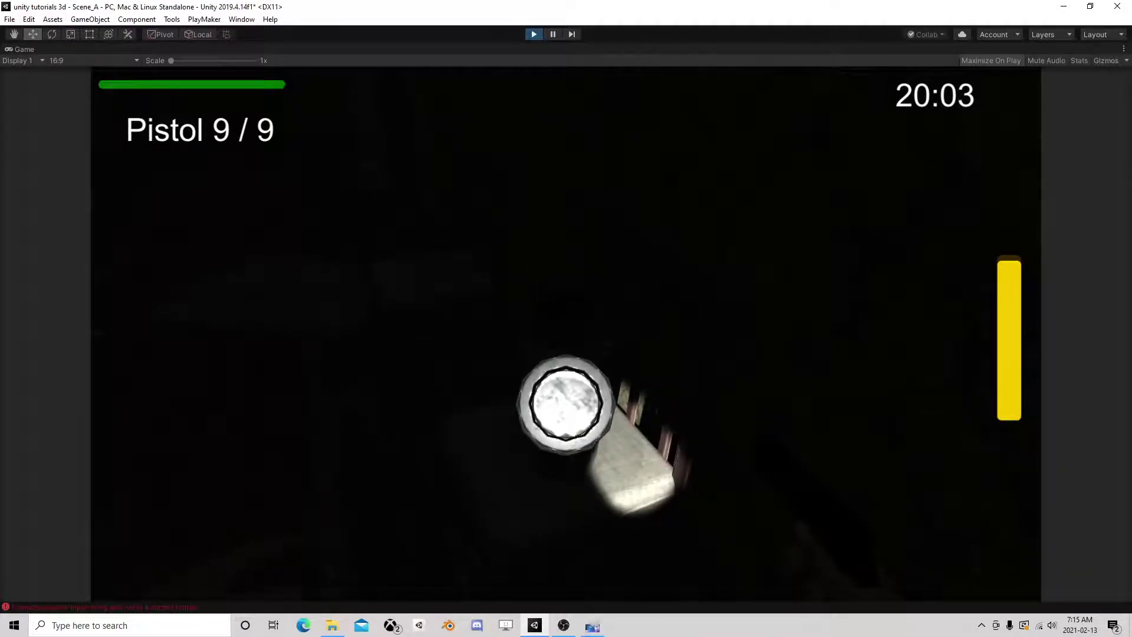
key(e)
key(e)
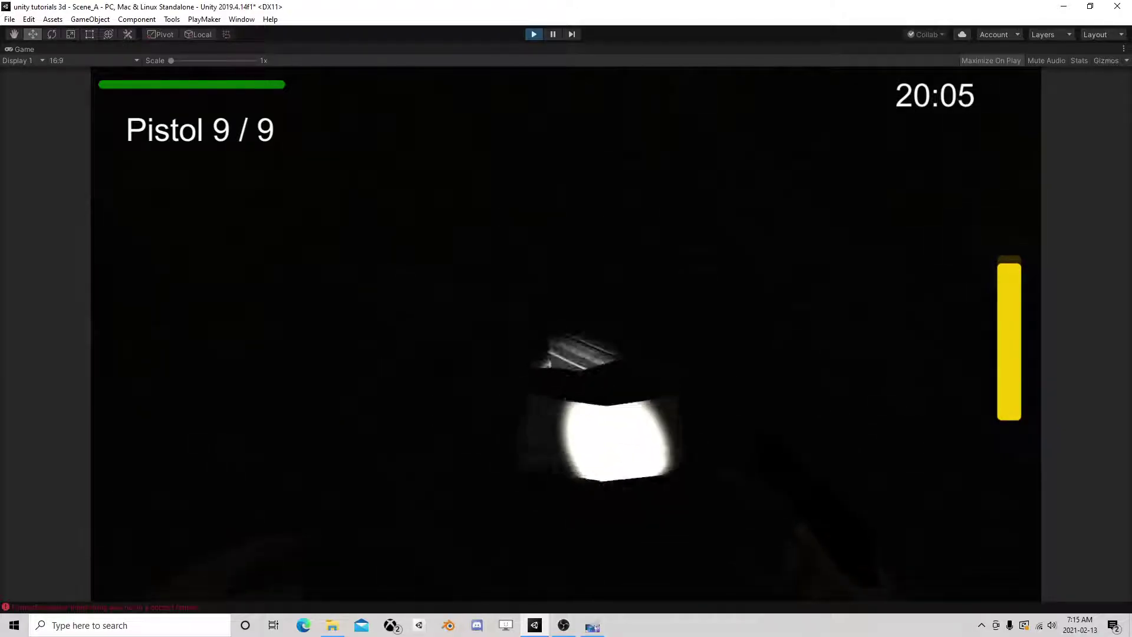
key(Escape)
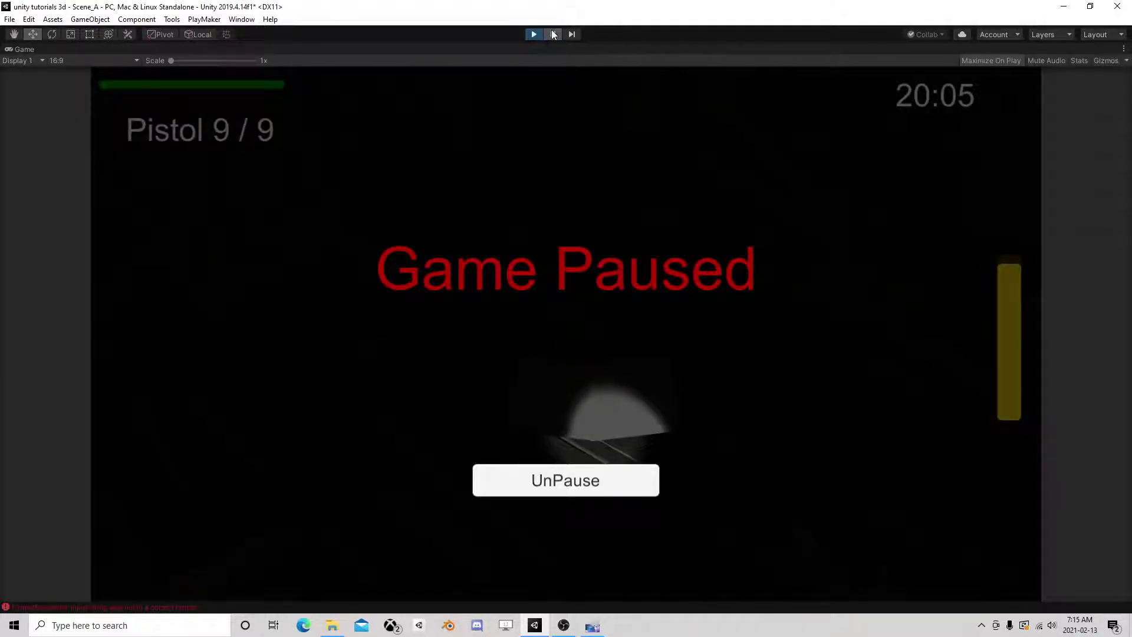
Give Cube and Cube (1) under GameObject the Book tag and 10: Interations layer
click(553, 34)
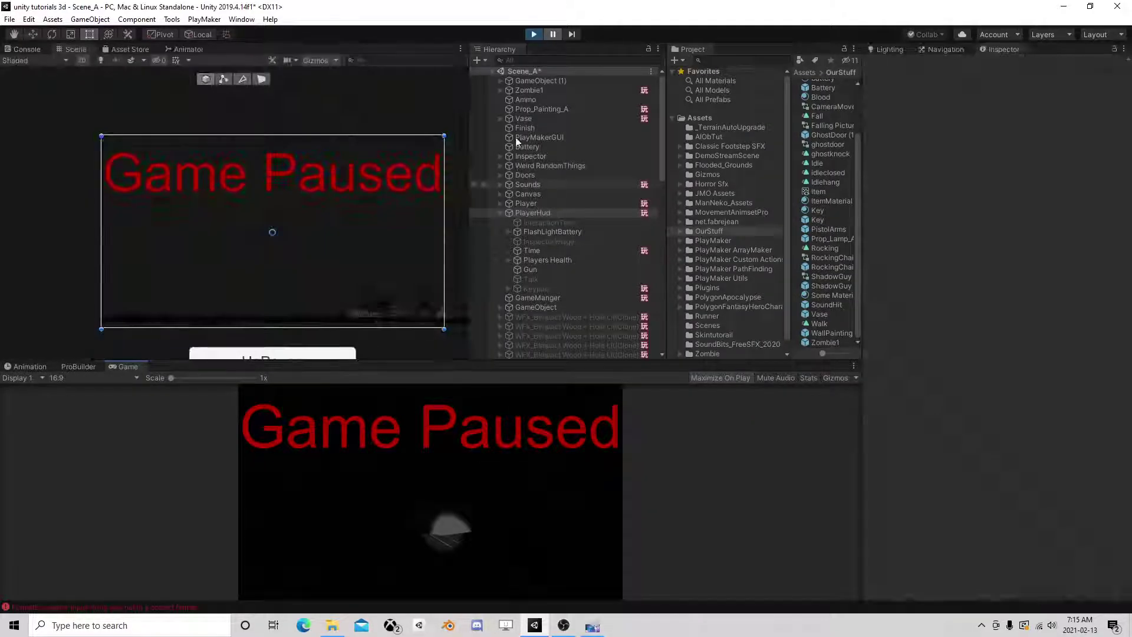
click(500, 213)
click(533, 232)
click(499, 233)
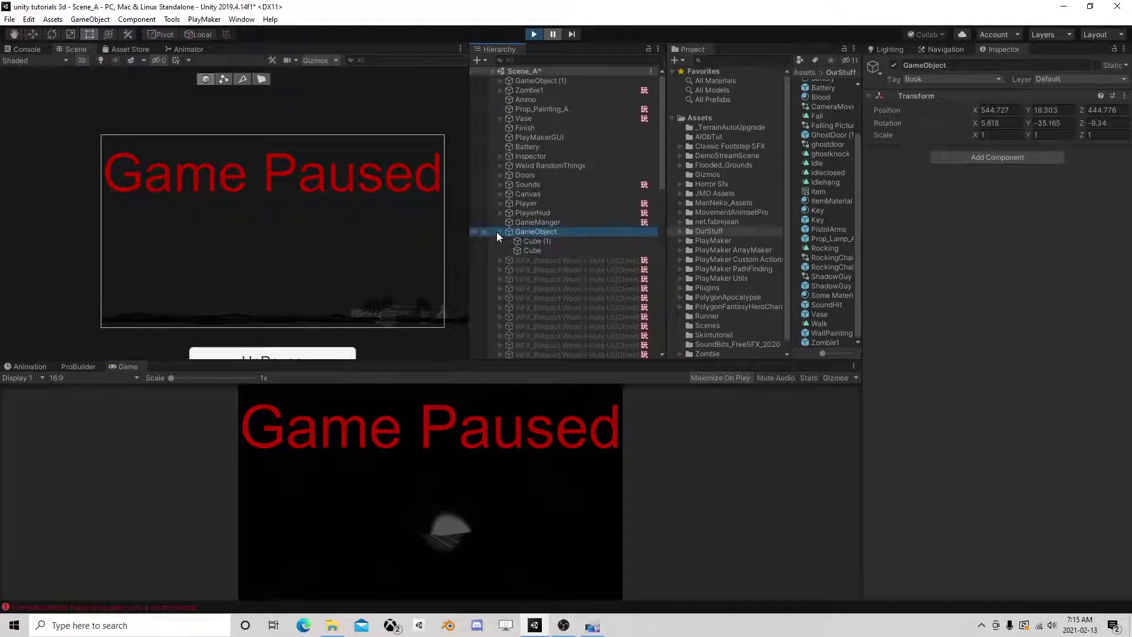
click(543, 241)
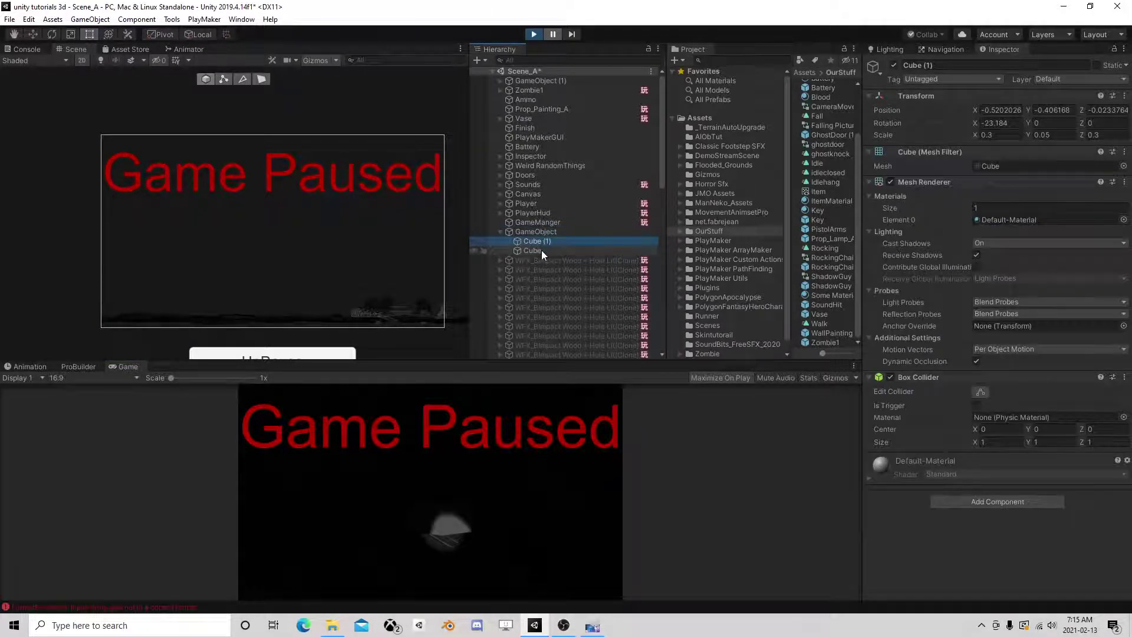
shift+click(542, 250)
click(952, 79)
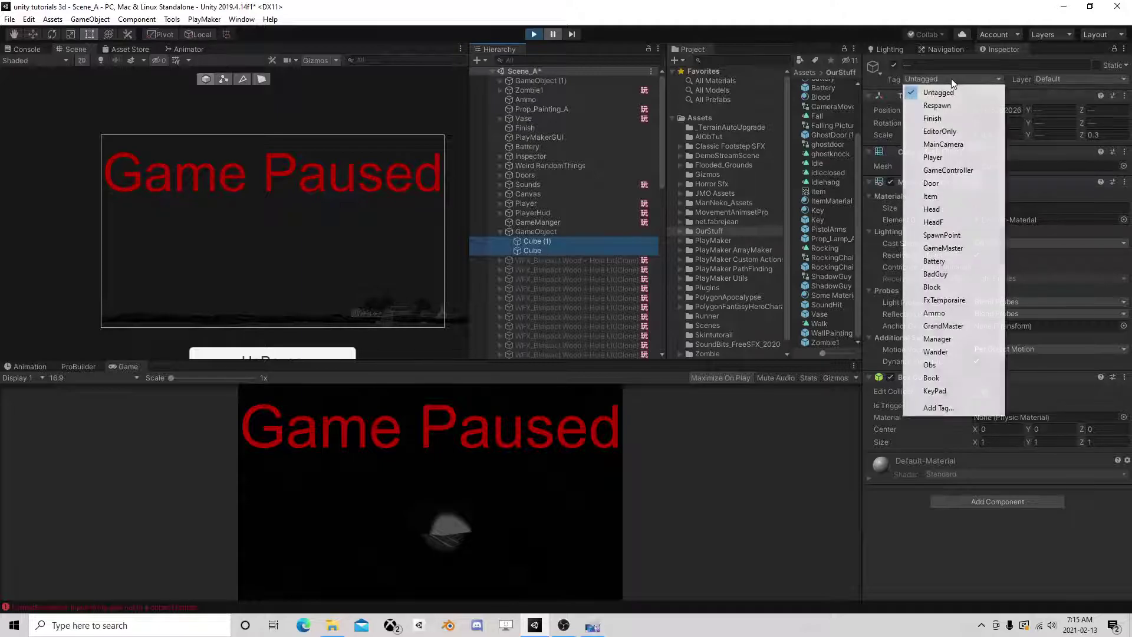
click(955, 381)
click(1079, 79)
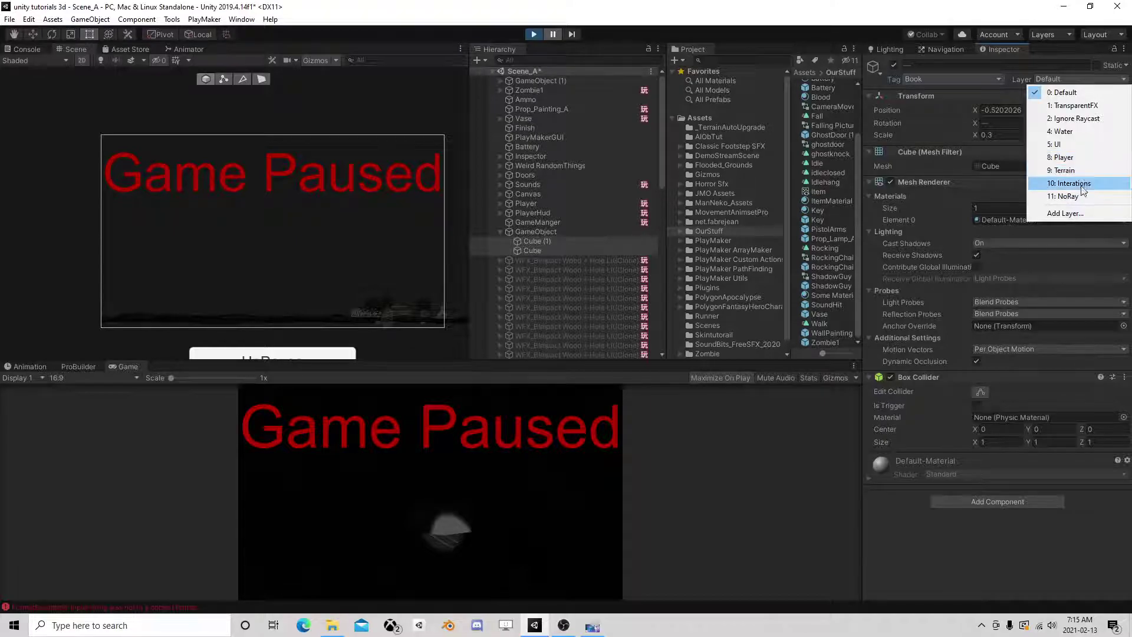
click(1083, 190)
Resume the game, read the book's code, and empty the pistol
click(554, 35)
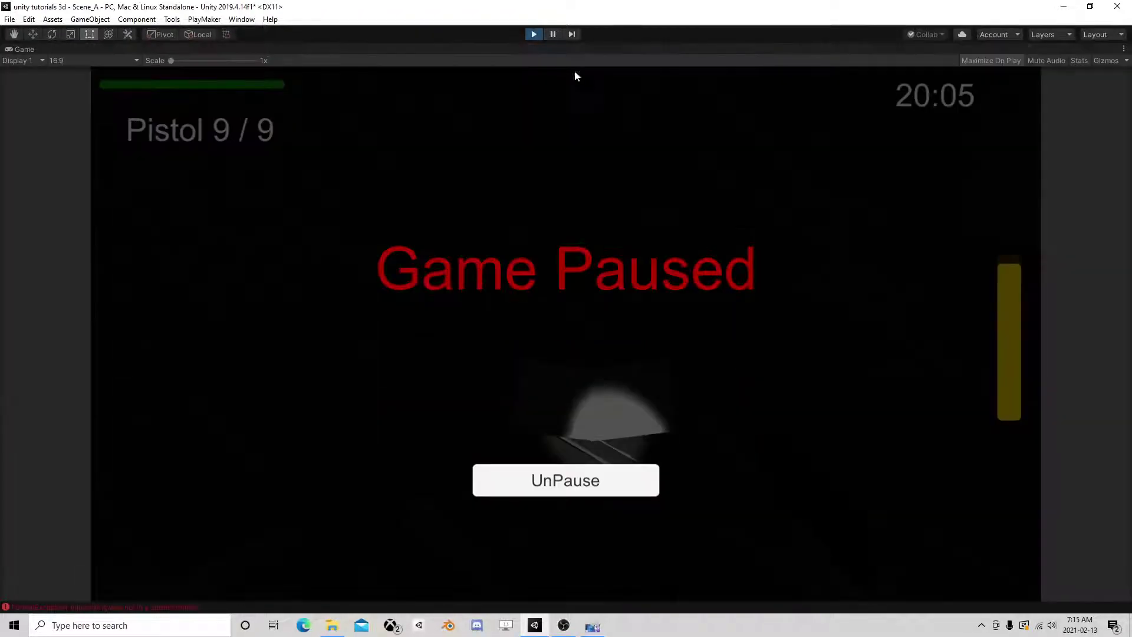
click(553, 496)
key(e)
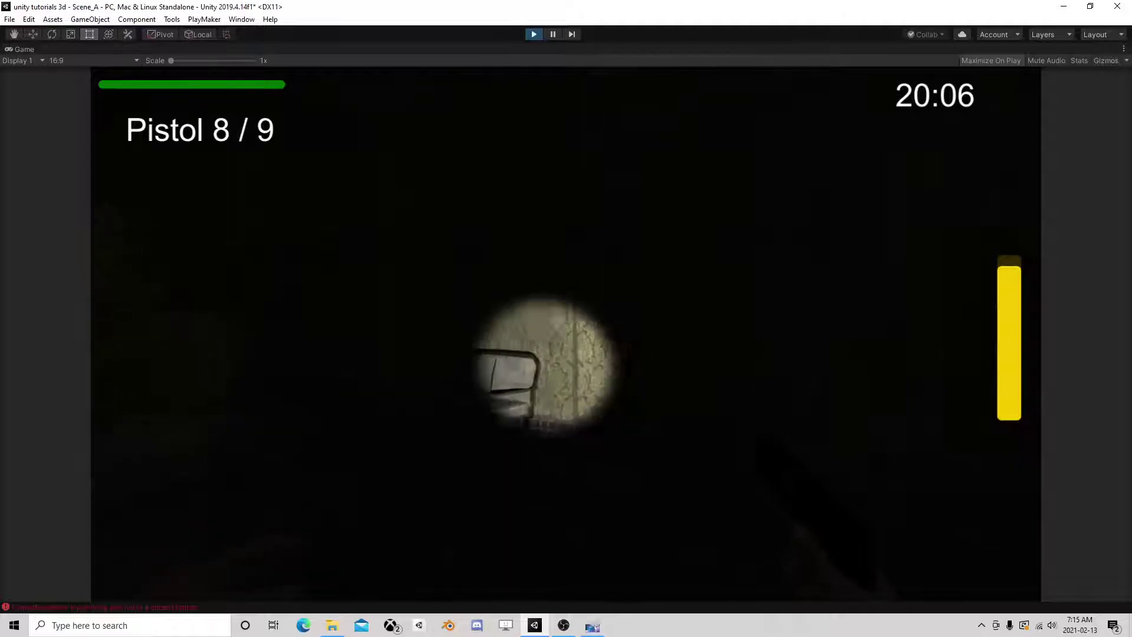
click(567, 334)
click(566, 334)
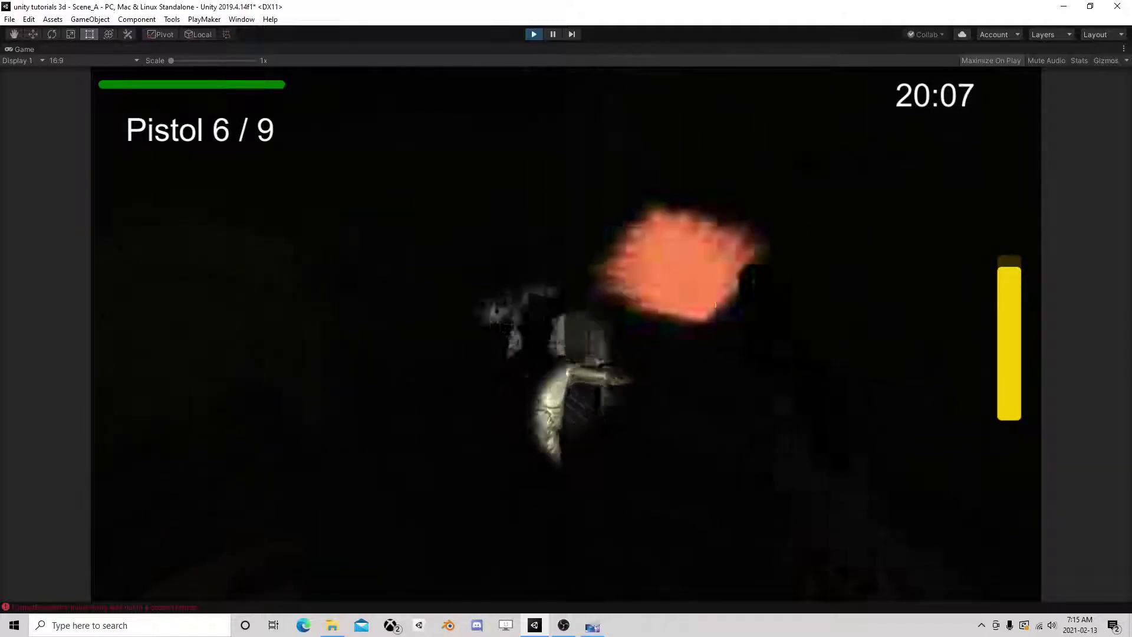
click(566, 333)
click(566, 334)
click(566, 333)
click(566, 334)
click(566, 334)
click(566, 334)
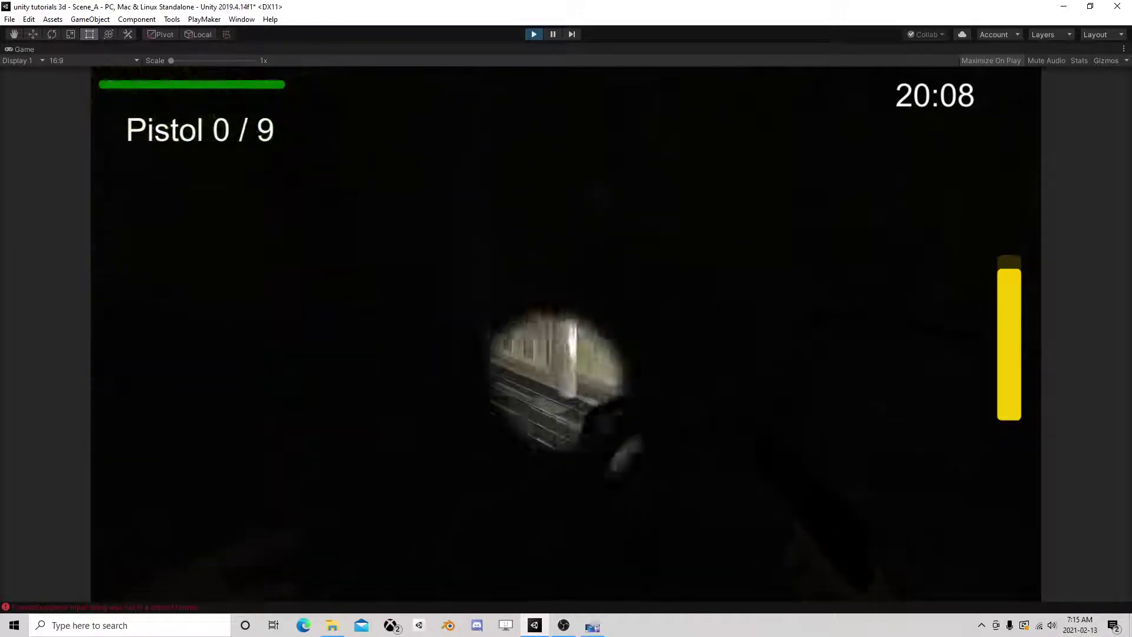
Reload, shoot down the zombie, and pause the game near the door
key(r)
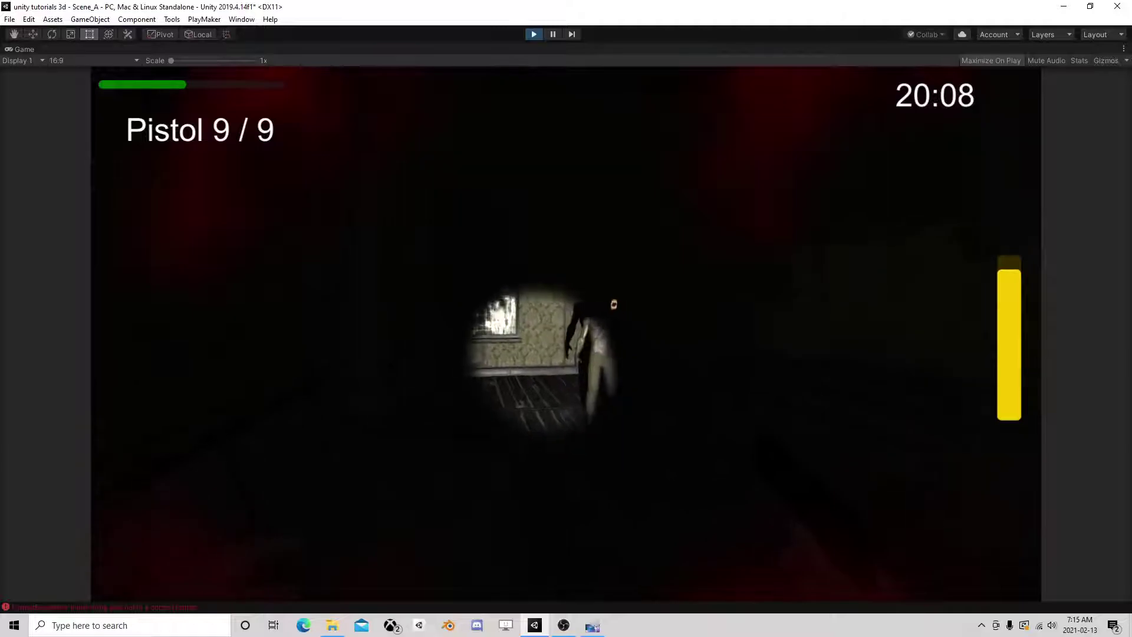
click(566, 334)
click(566, 334)
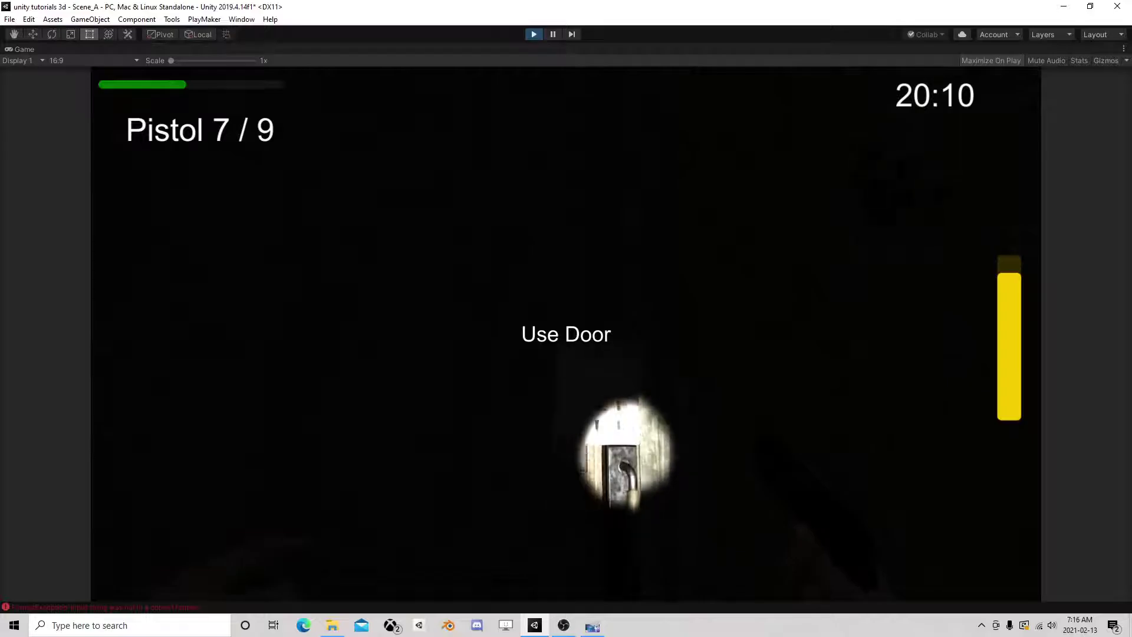
key(Escape)
Find the keypad Cube on the door in the 3D Scene view and tag it KeyPad
click(554, 34)
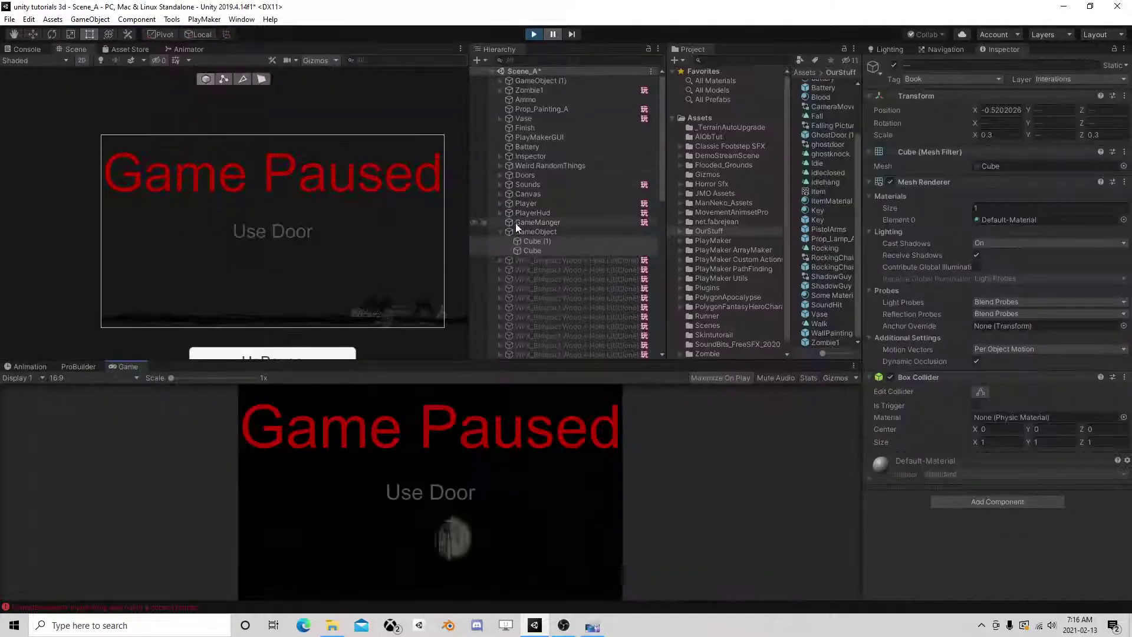
double_click(533, 203)
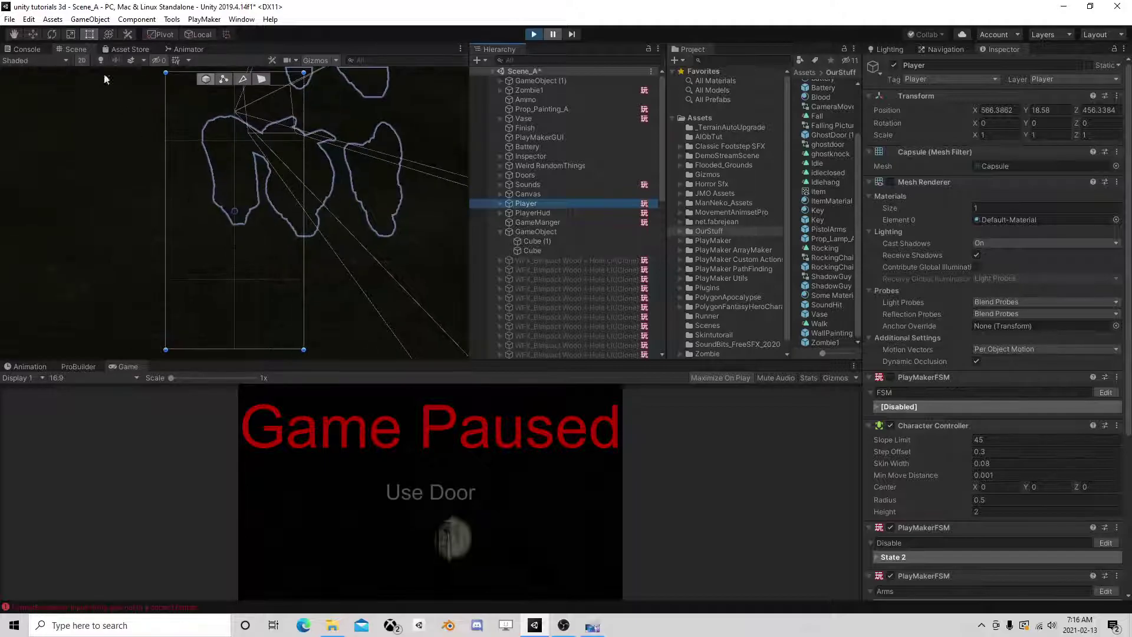
key(w)
click(81, 60)
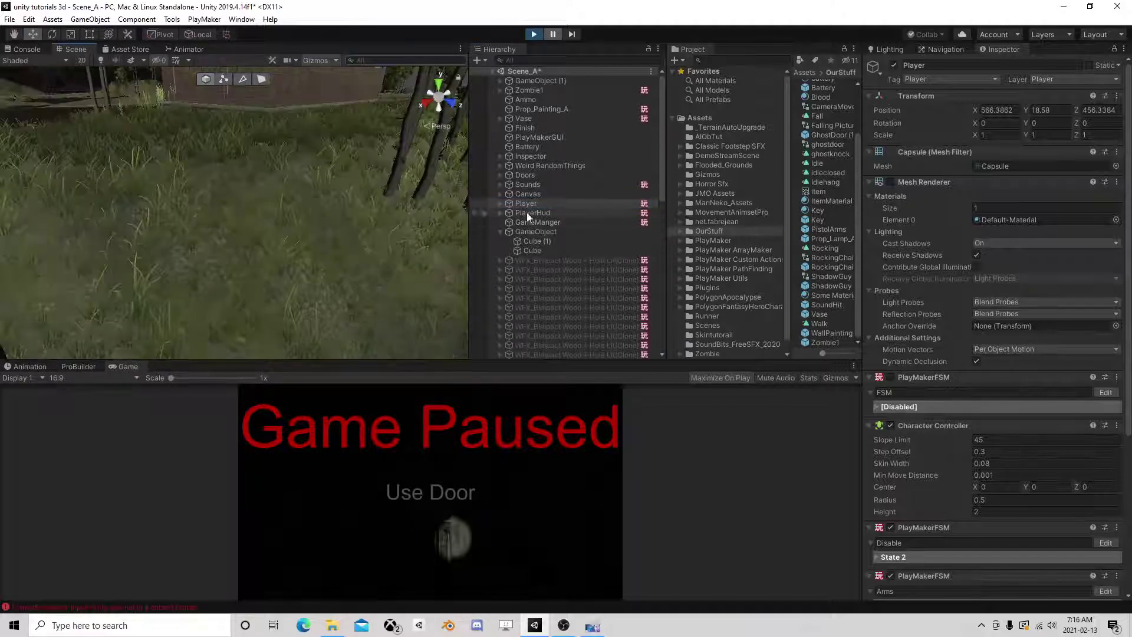
double_click(533, 203)
mouse_move(323, 189)
right_down()
mouse_move(236, 194)
mouse_move(383, 211)
mouse_move(366, 222)
right_up()
click(365, 221)
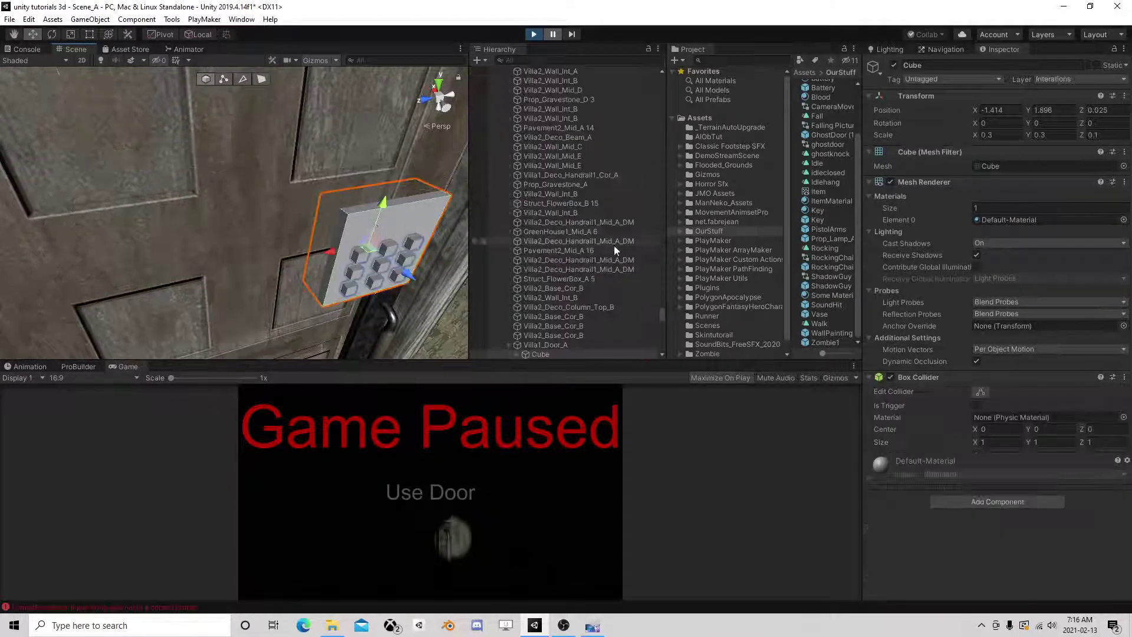
click(956, 79)
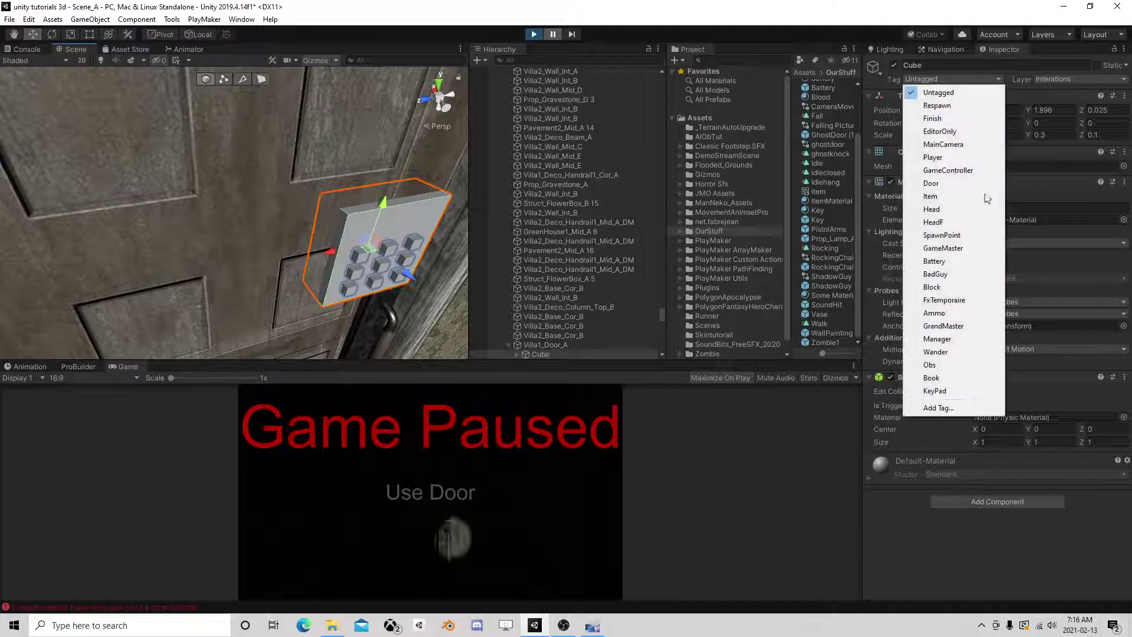
click(961, 390)
scroll(615, 284, down, 3)
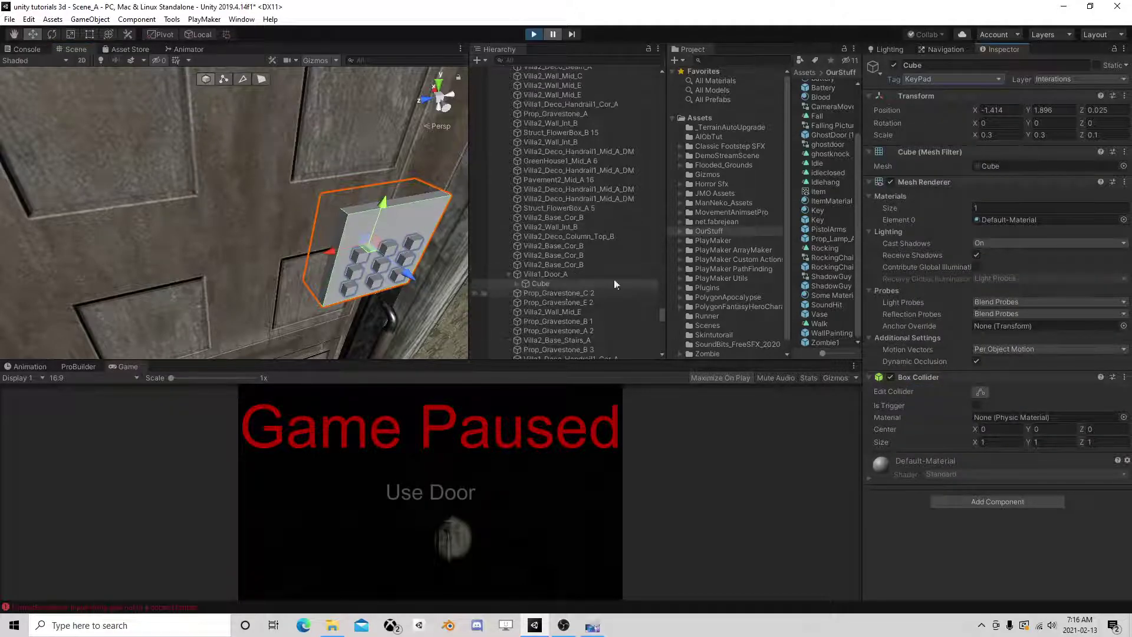
Resume play, walk up to the door, and pause again
key(shift+space)
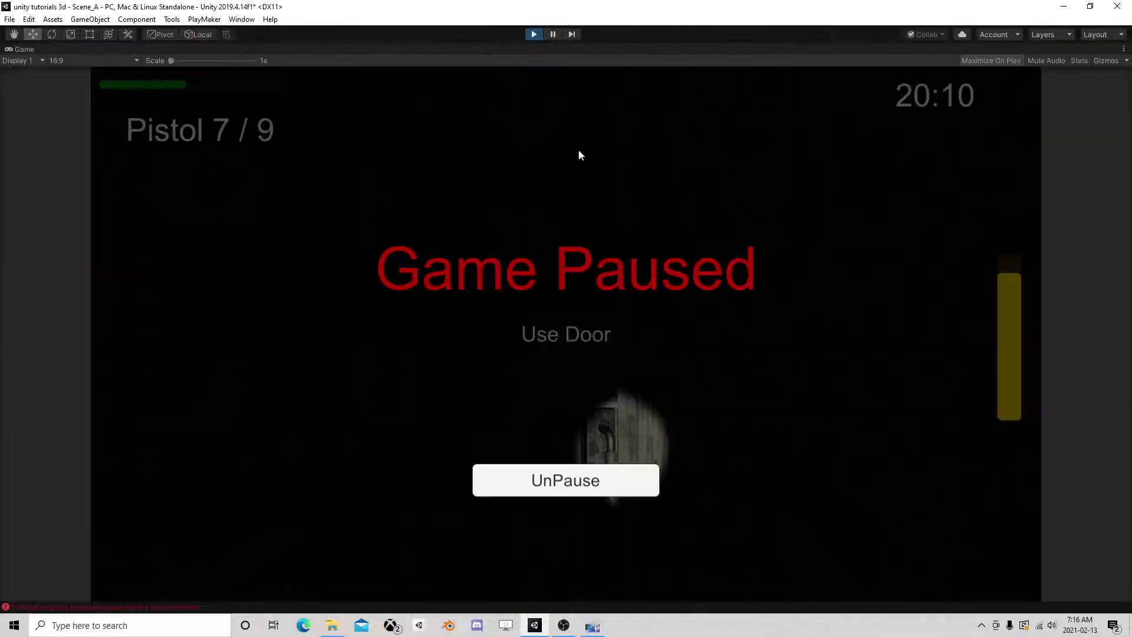
click(582, 479)
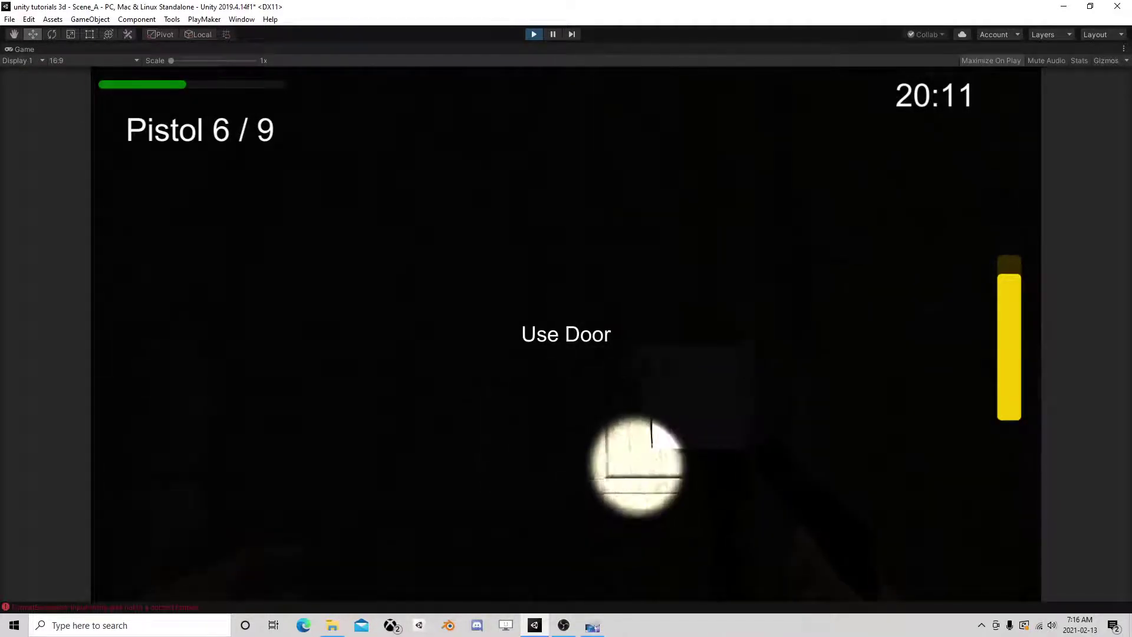
key(Escape)
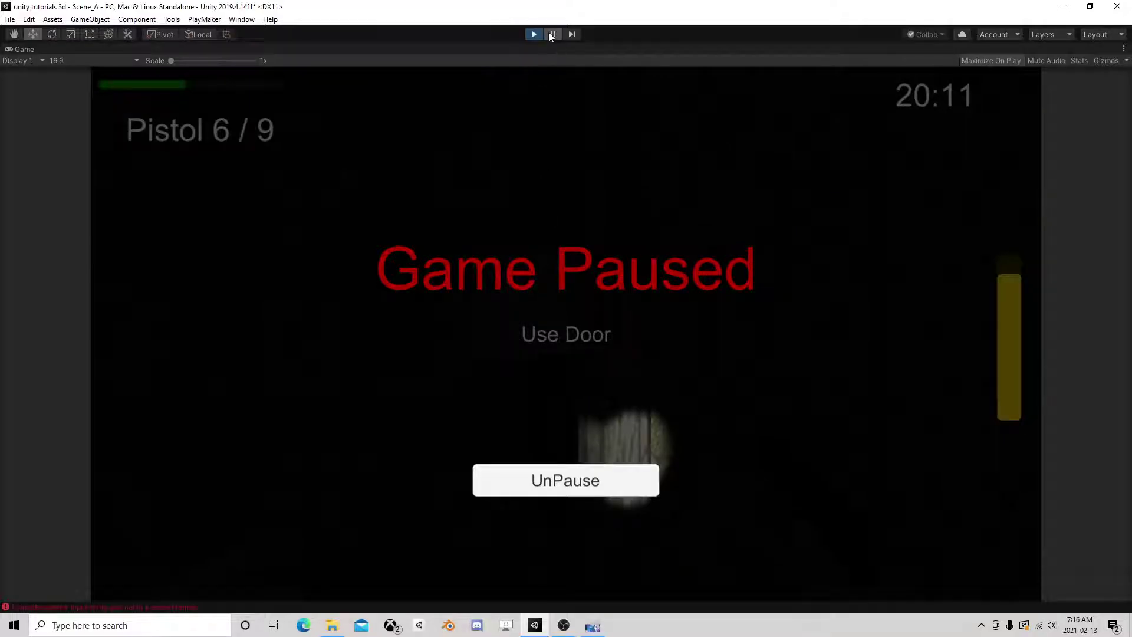
click(551, 34)
Move the keypad Cube under Villa1_Door_A outward along Z to 0.186
click(556, 277)
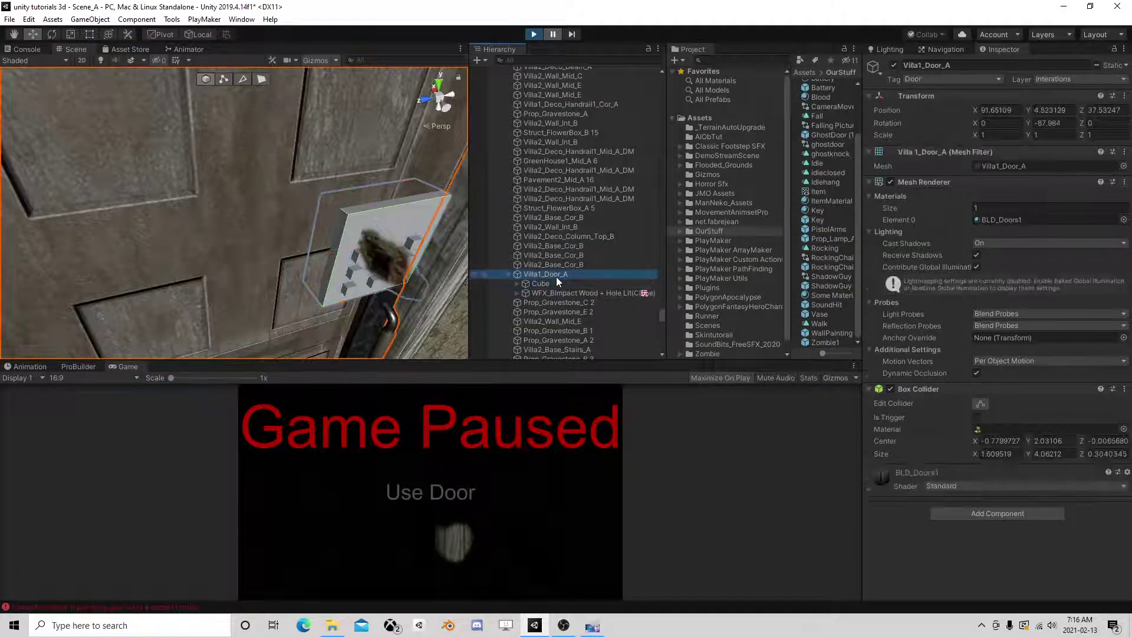
key(f)
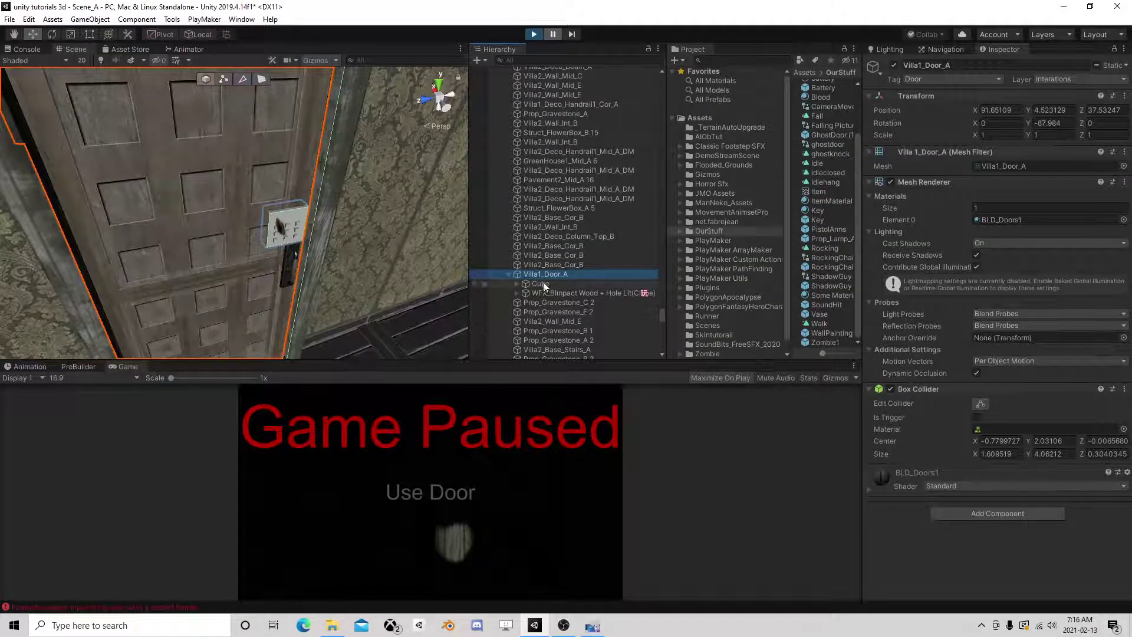
click(542, 285)
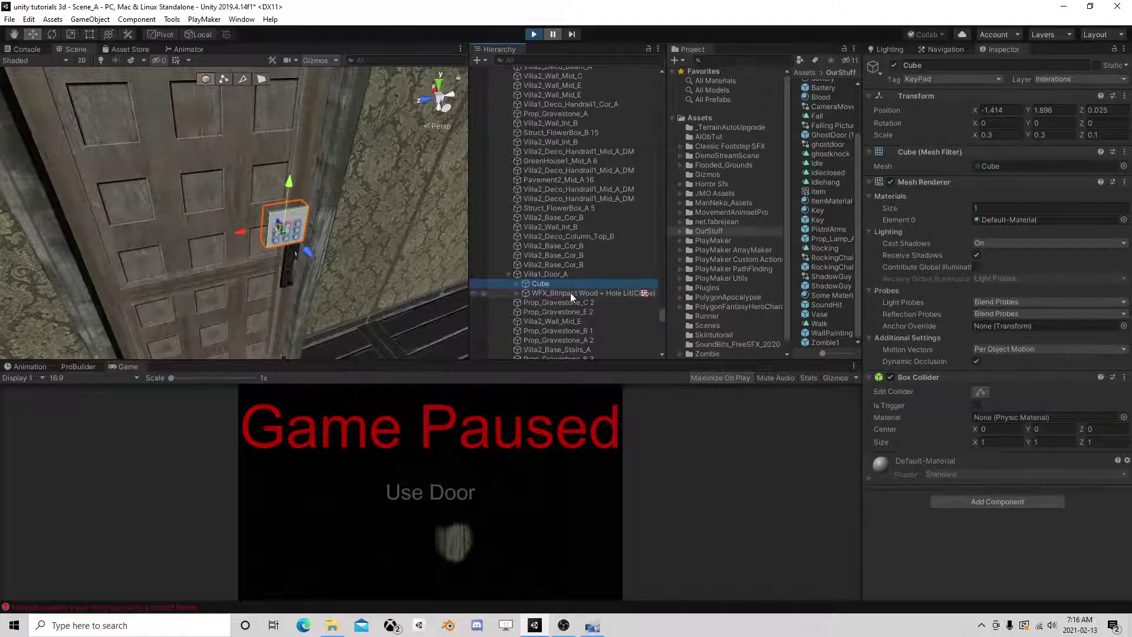
drag(311, 248, 321, 253)
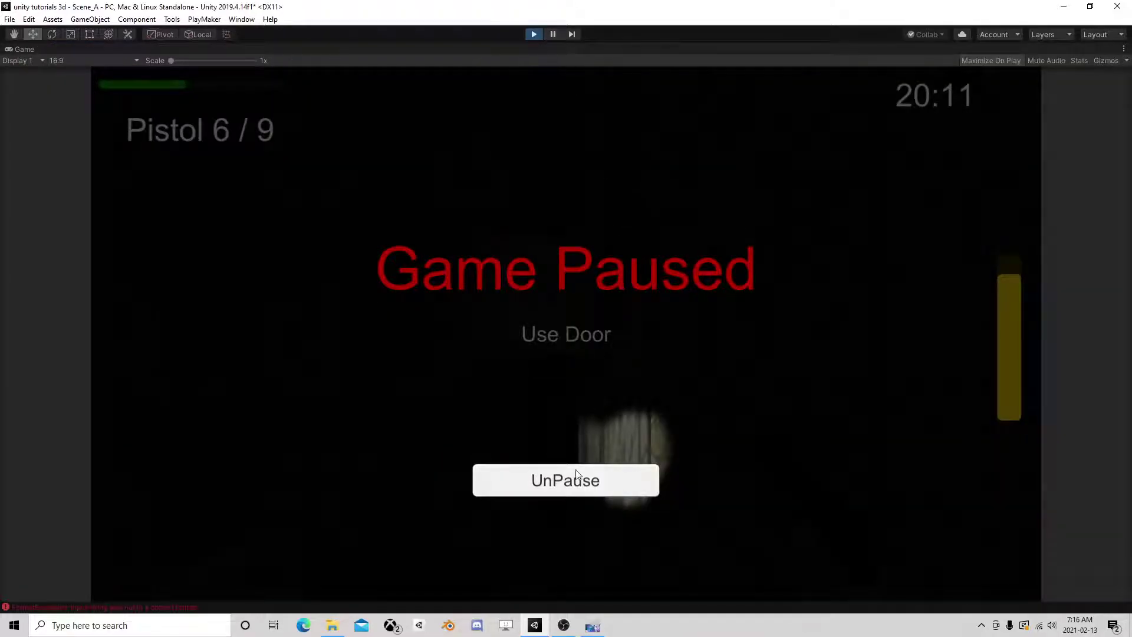
Resume play and pause at the new Use KeyPad prompt
click(577, 474)
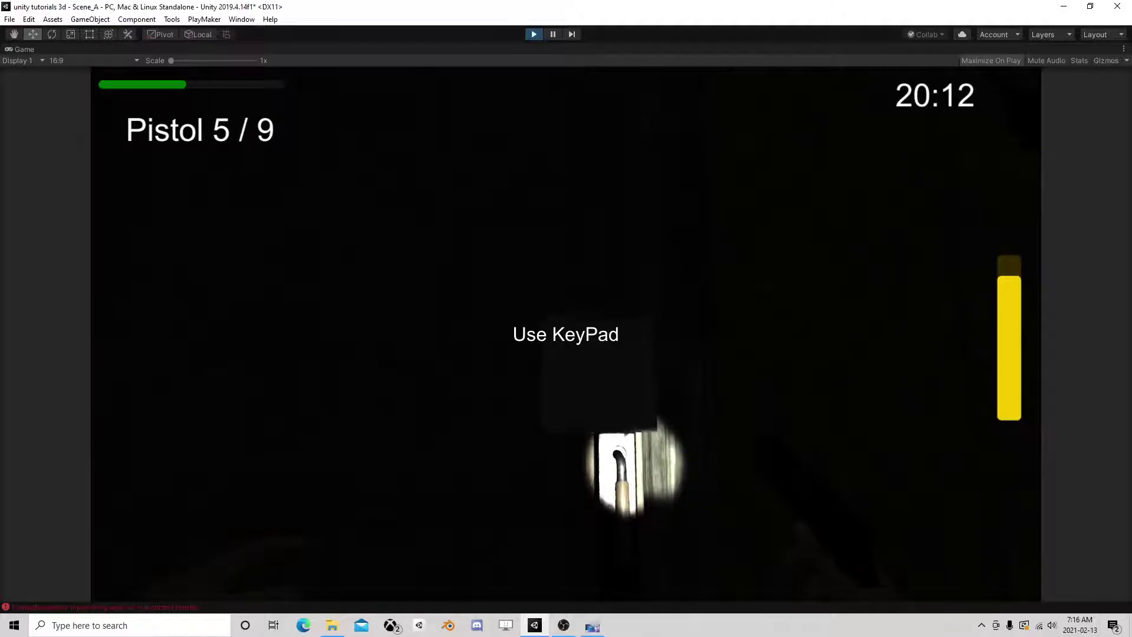
click(566, 335)
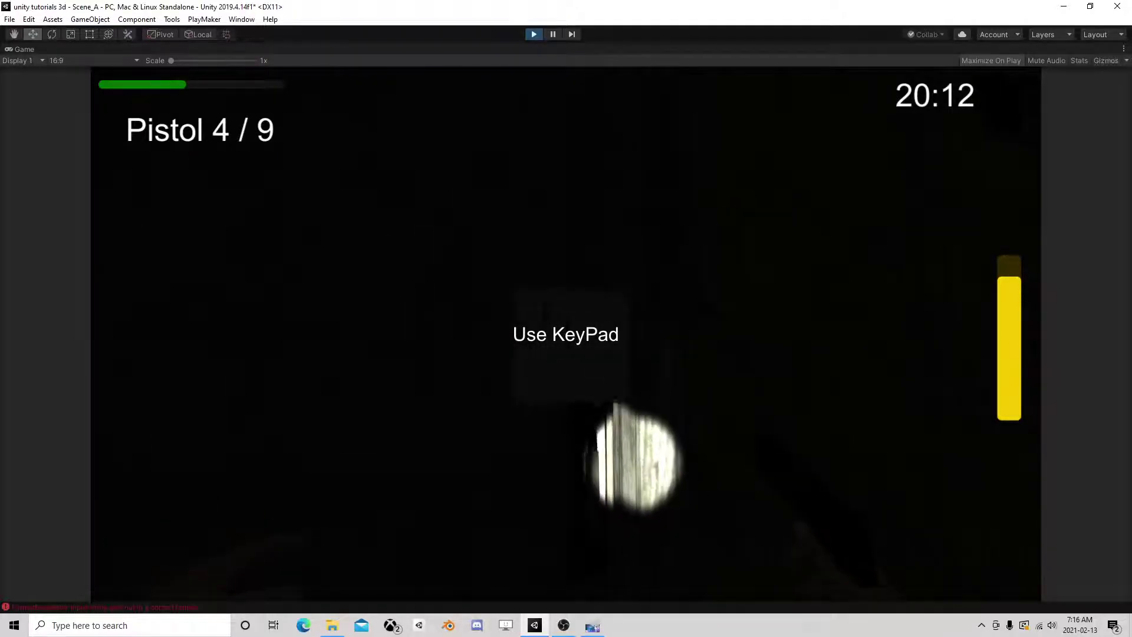
key(Escape)
Select PlayerHud and open its General Item Pick Up FSM graph
click(553, 34)
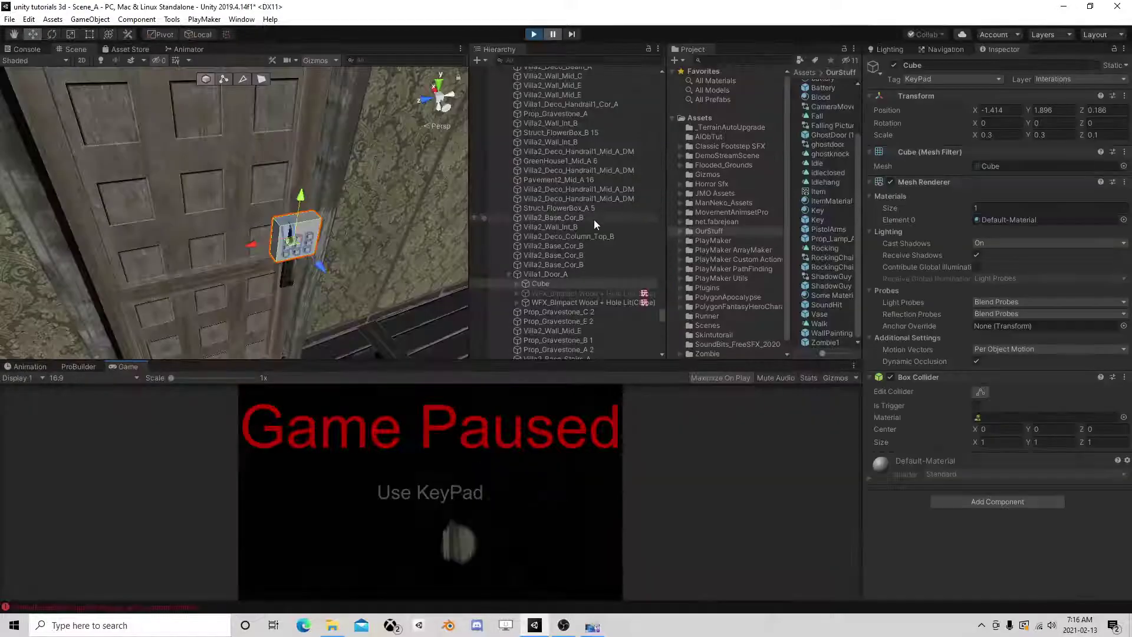
scroll(564, 244, down, 3)
scroll(565, 244, up, 5)
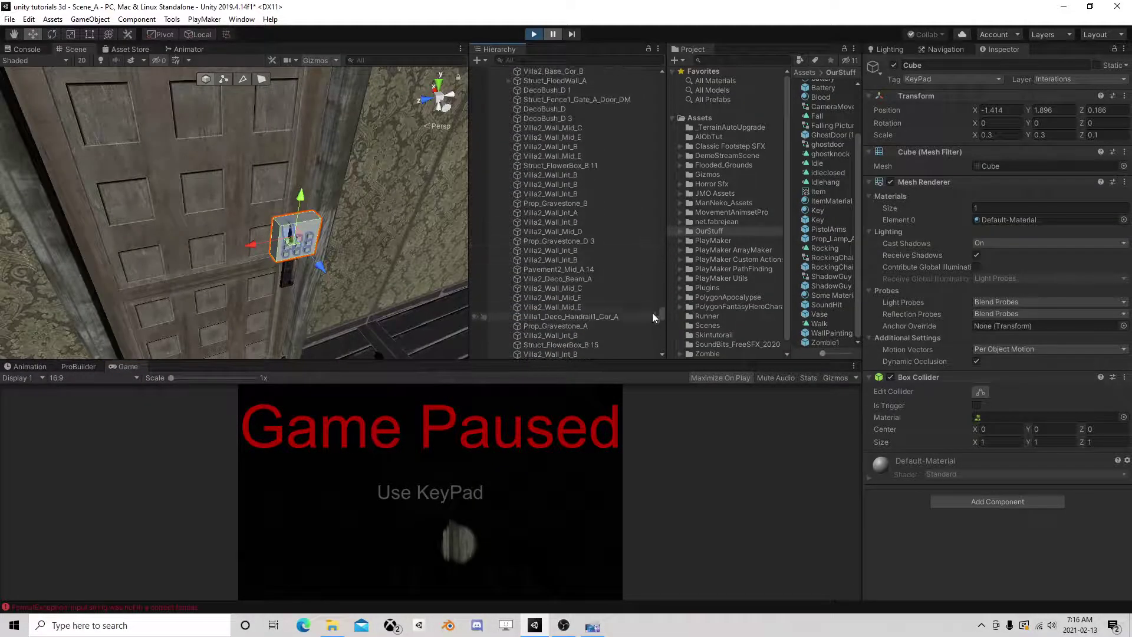
scroll(653, 312, up, 10)
click(500, 80)
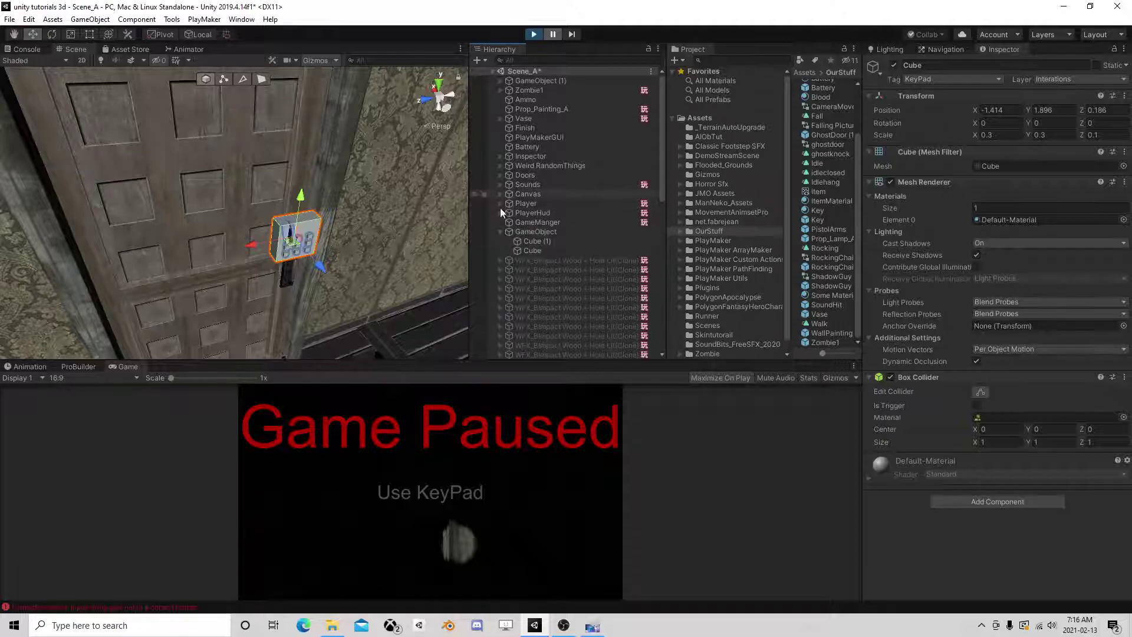
click(532, 213)
scroll(1059, 457, down, 5)
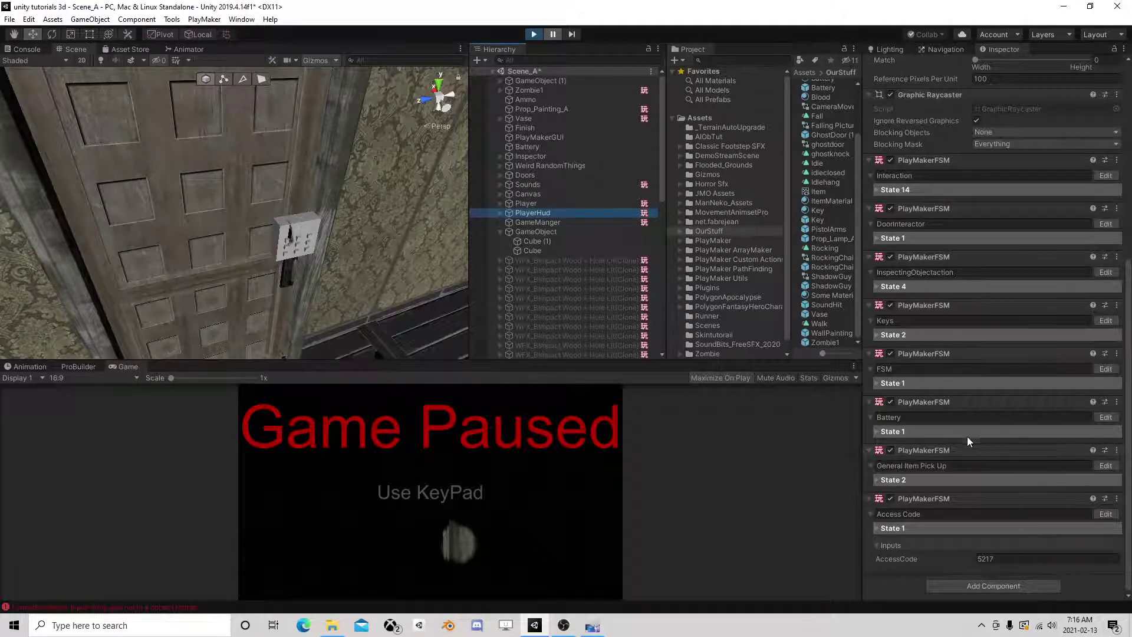
click(1106, 465)
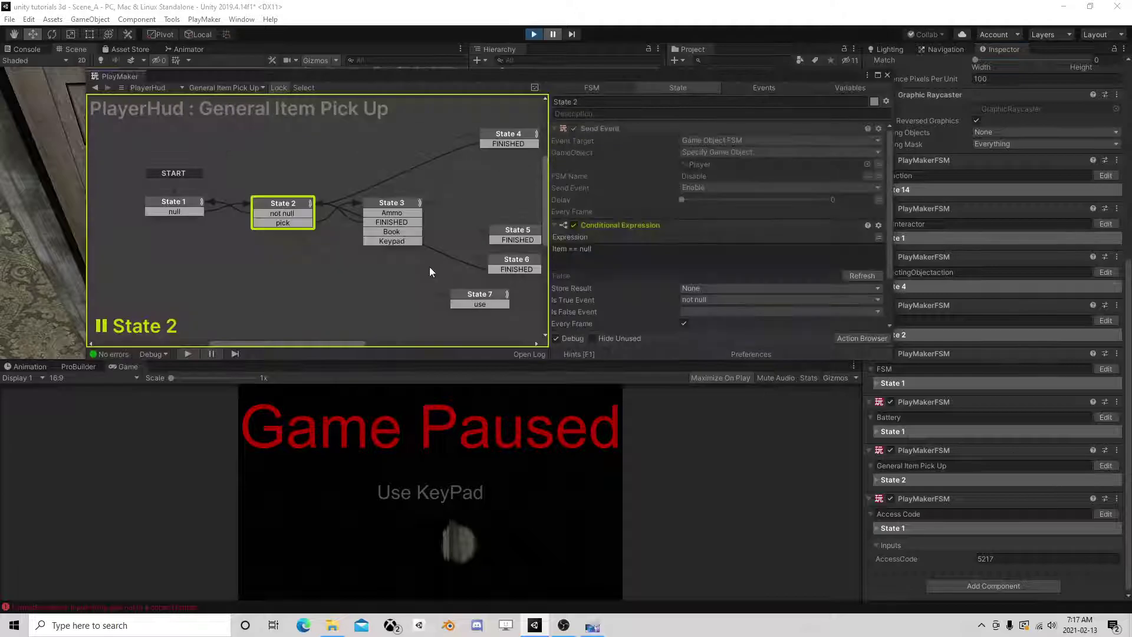
mouse_move(437, 261)
middle_down()
mouse_move(323, 250)
mouse_move(345, 246)
middle_up()
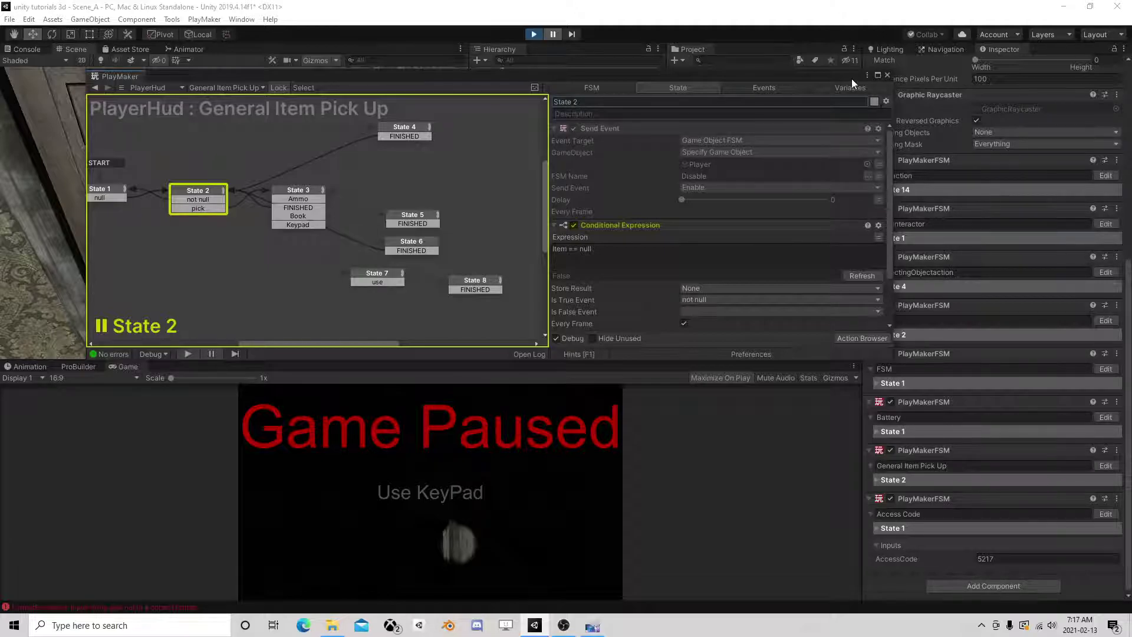
Switch the graph to the Interaction FSM and resume play mode
drag(852, 79, 763, 88)
click(1103, 176)
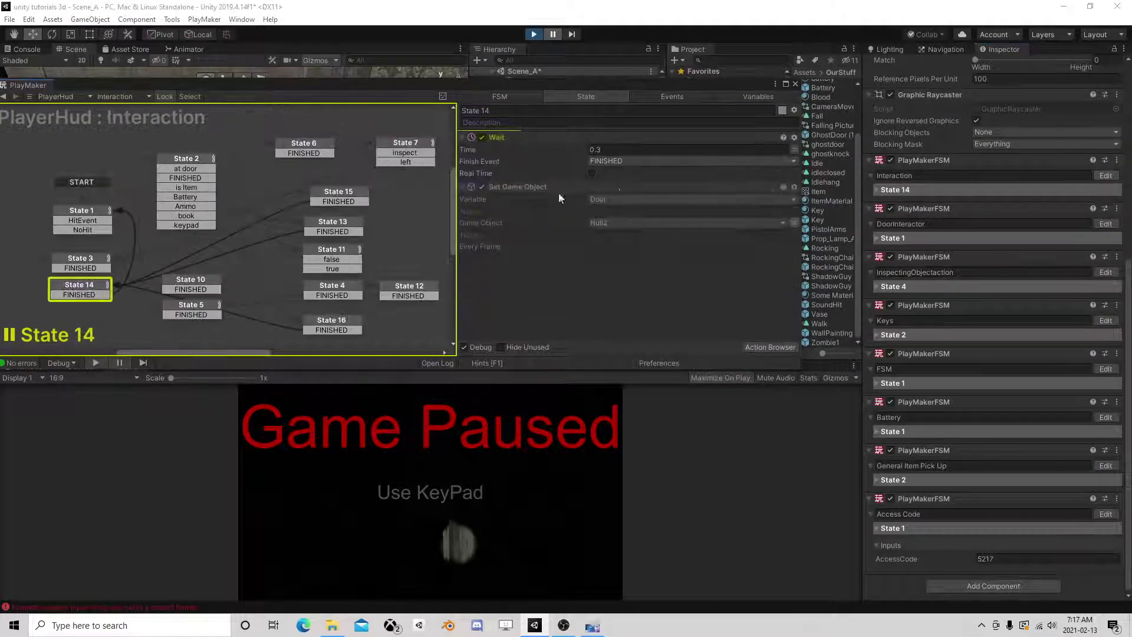
click(554, 35)
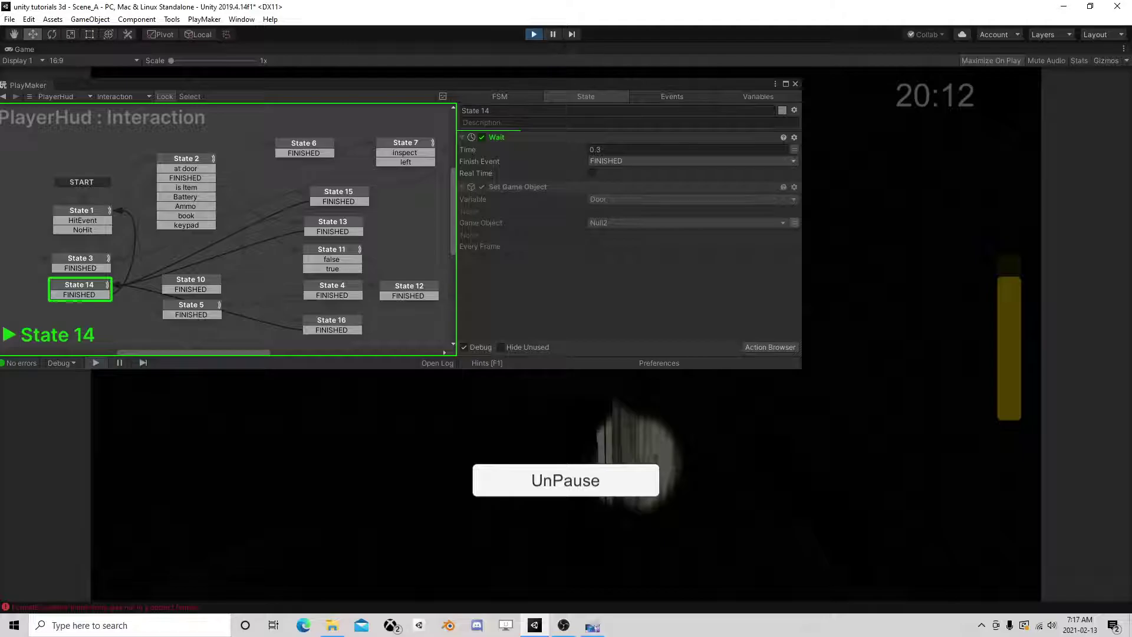
Briefly resume the game, pause again, and scroll through State 16's actions
key(Escape)
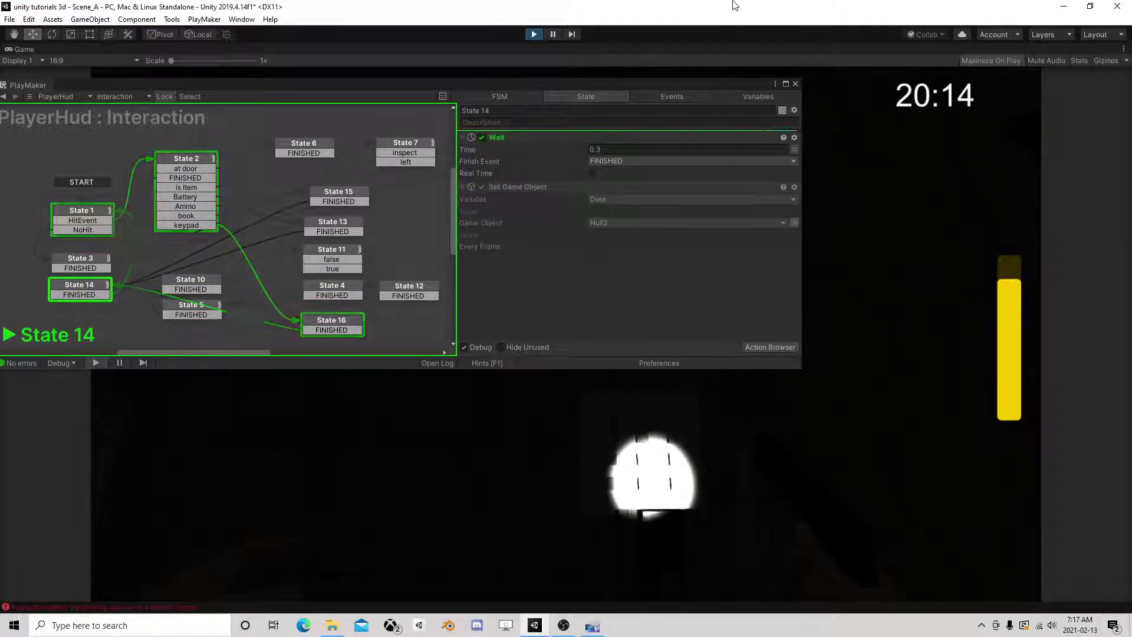
key(Escape)
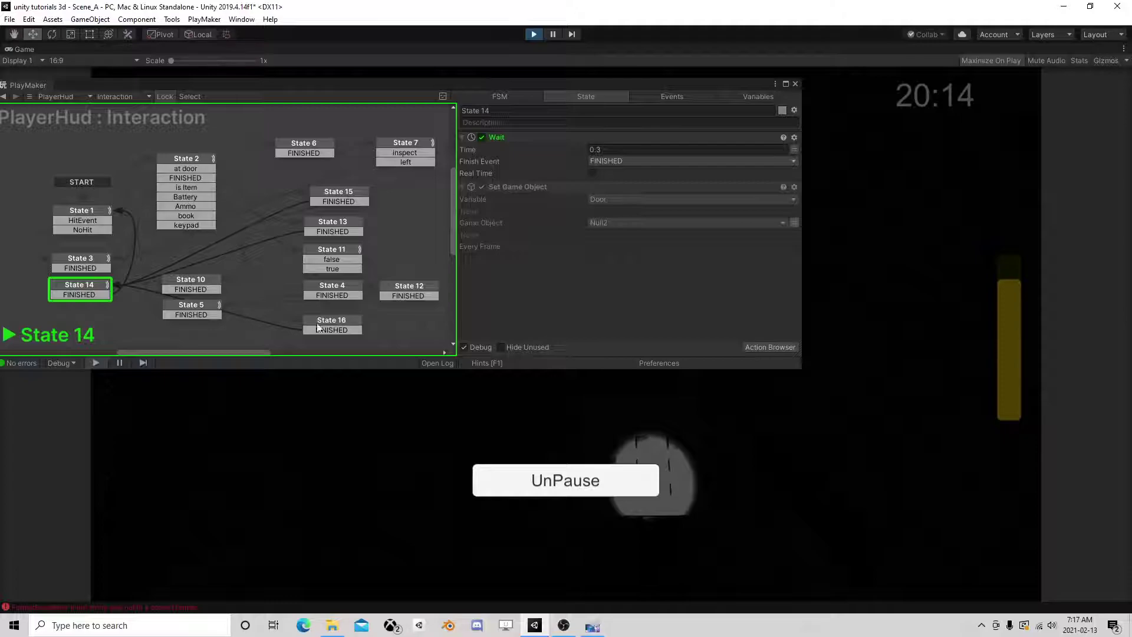
click(345, 322)
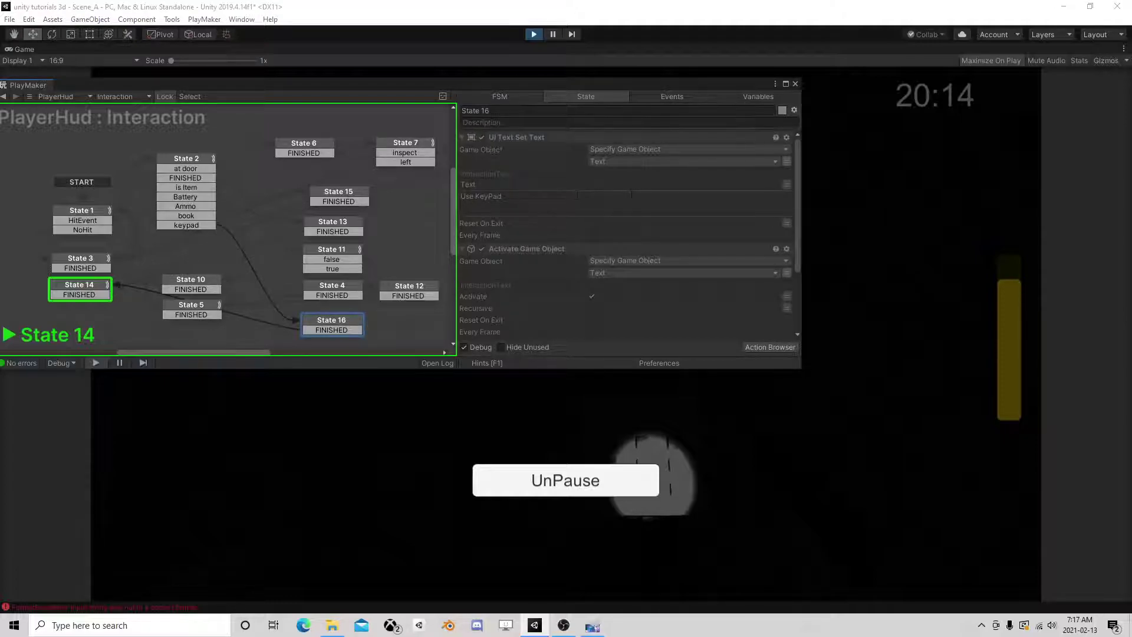
scroll(668, 204, down, 2)
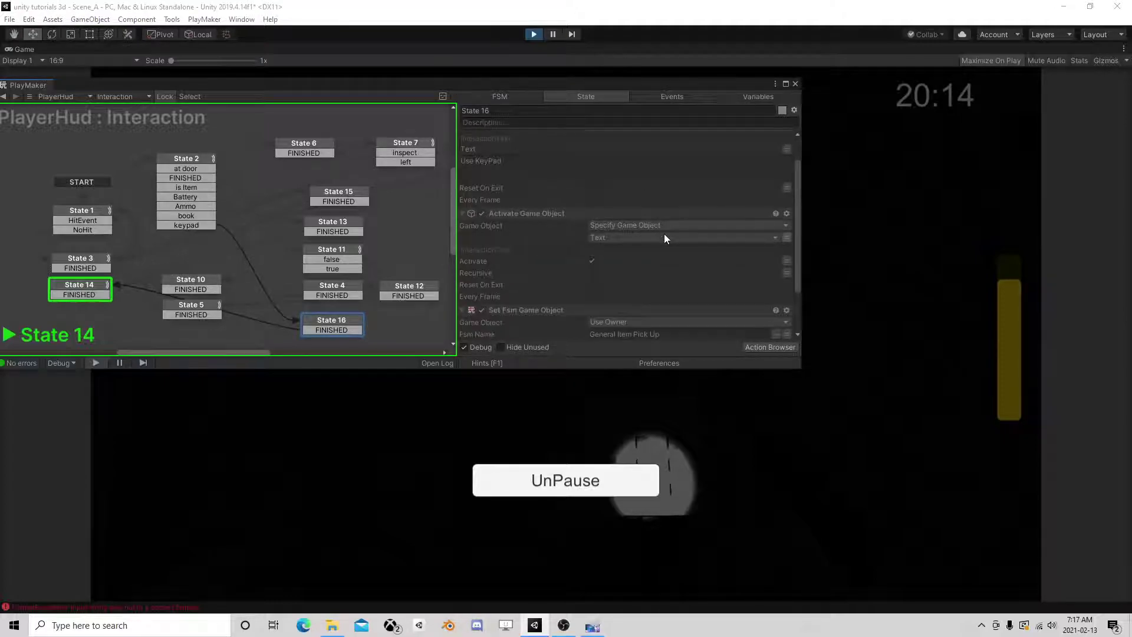
scroll(664, 233, down, 3)
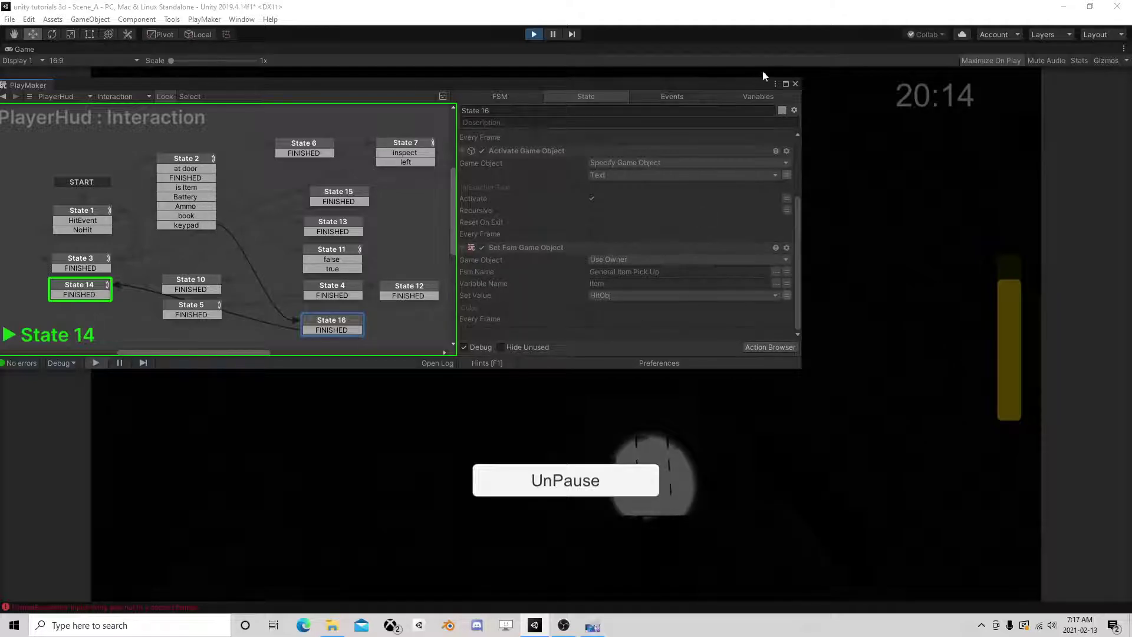
Pause play mode in the editor and close the PlayMaker window
click(554, 35)
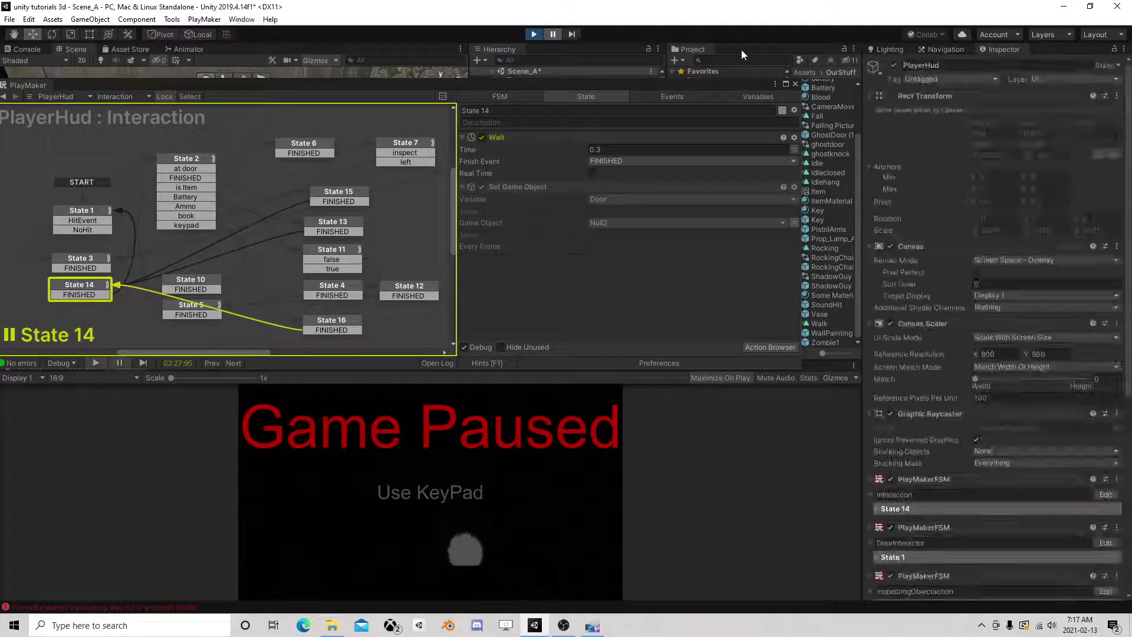
click(795, 84)
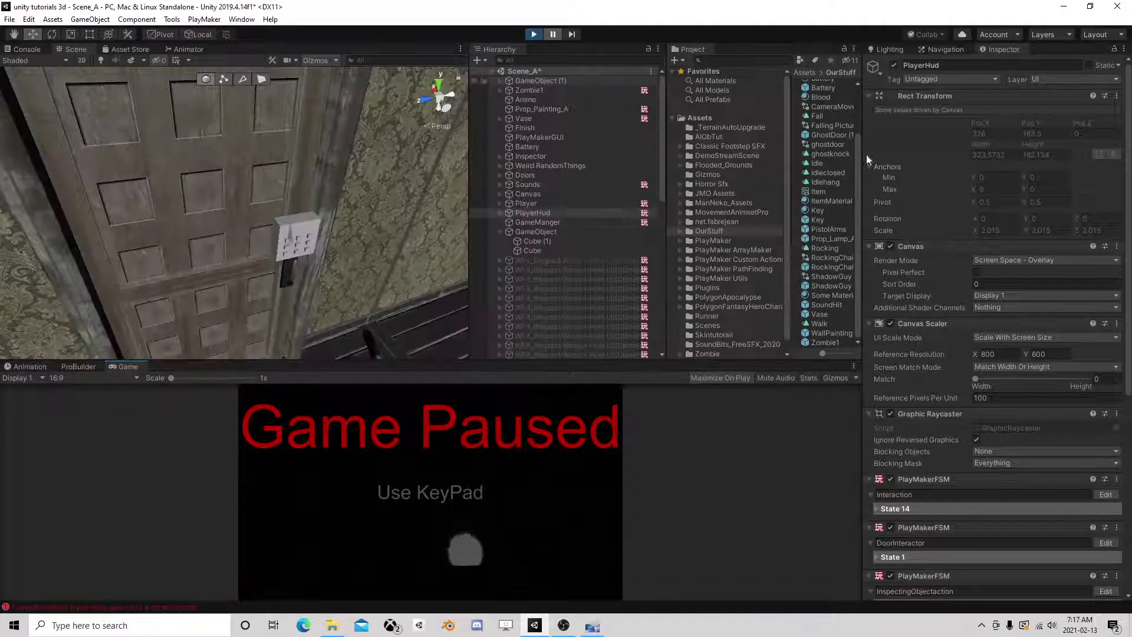
scroll(1077, 531, down, 10)
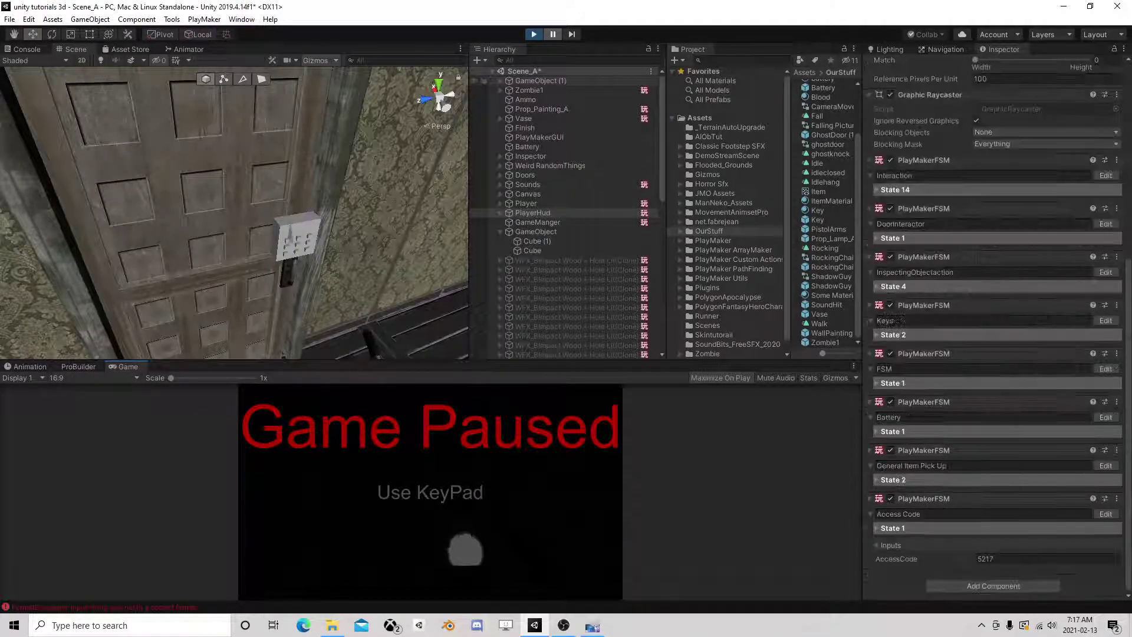
Open PlayerHud's General Item Pick Up FSM in the PlayMaker editor and scroll its actions
click(1106, 465)
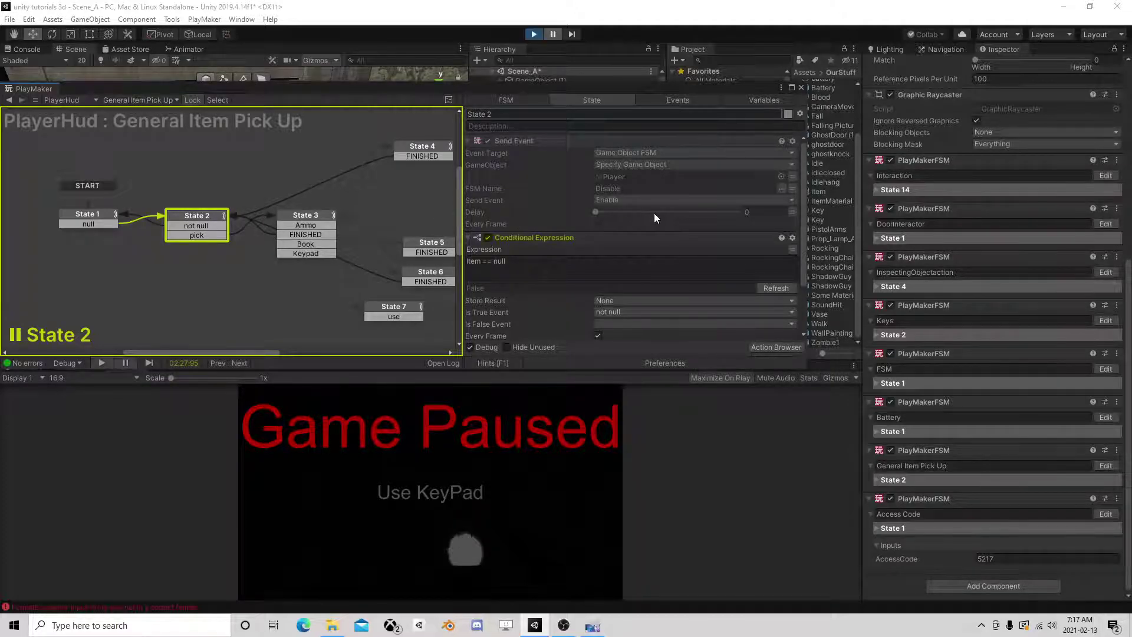
scroll(654, 214, down, 2)
scroll(653, 213, up, 2)
scroll(653, 213, down, 2)
scroll(683, 231, down, 2)
scroll(685, 245, up, 2)
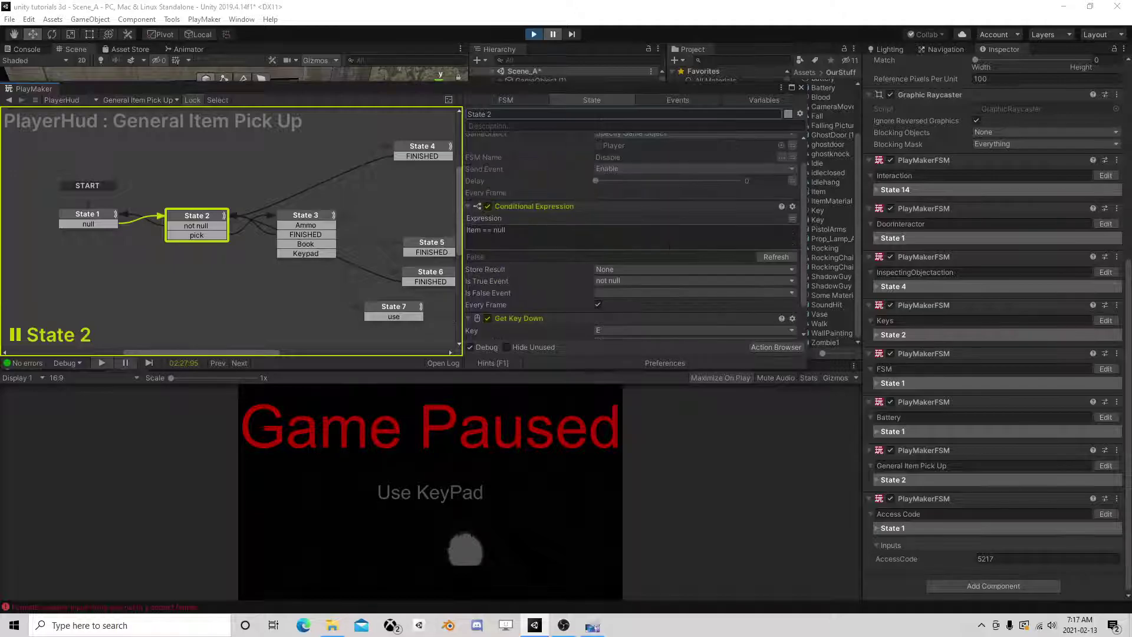
Compare State 3's and State 2's actions, then resume the paused game
click(285, 214)
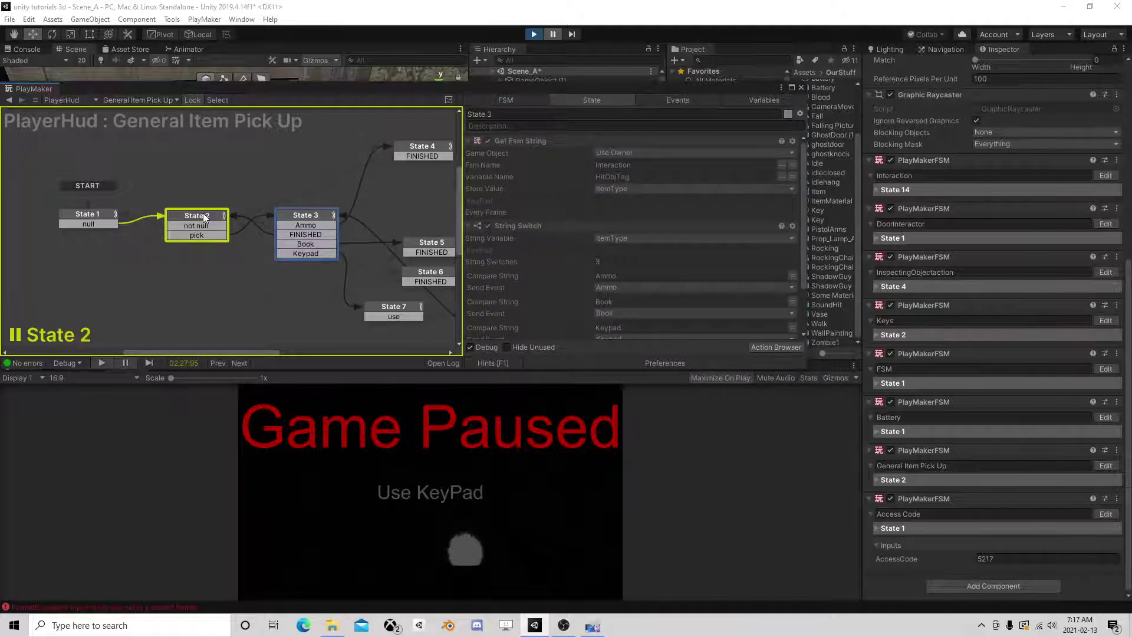
click(203, 216)
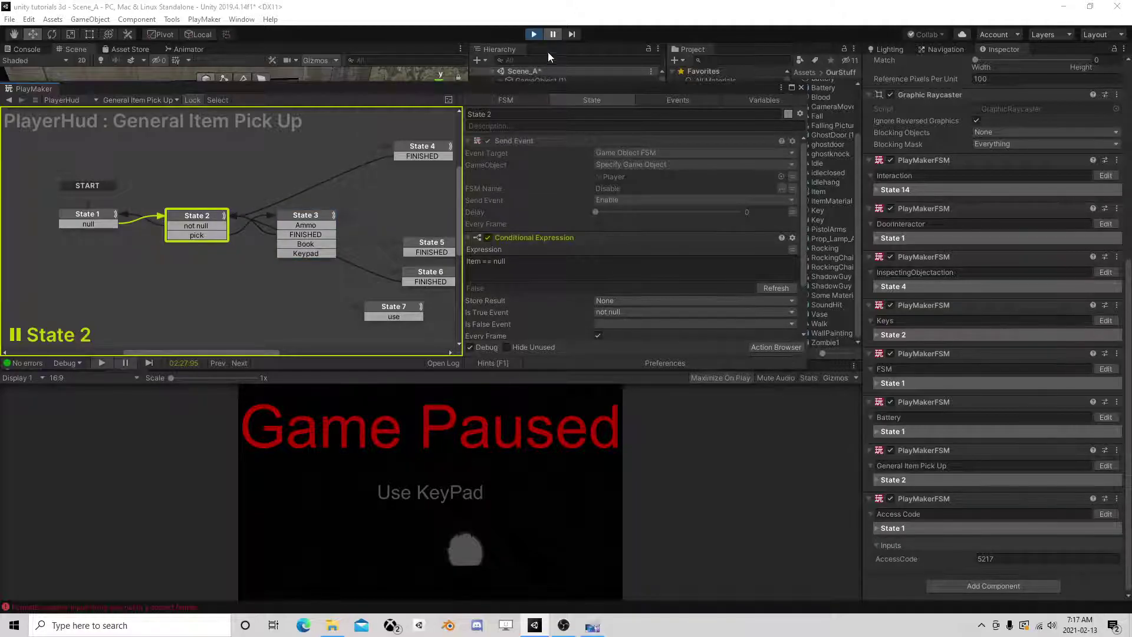
click(554, 34)
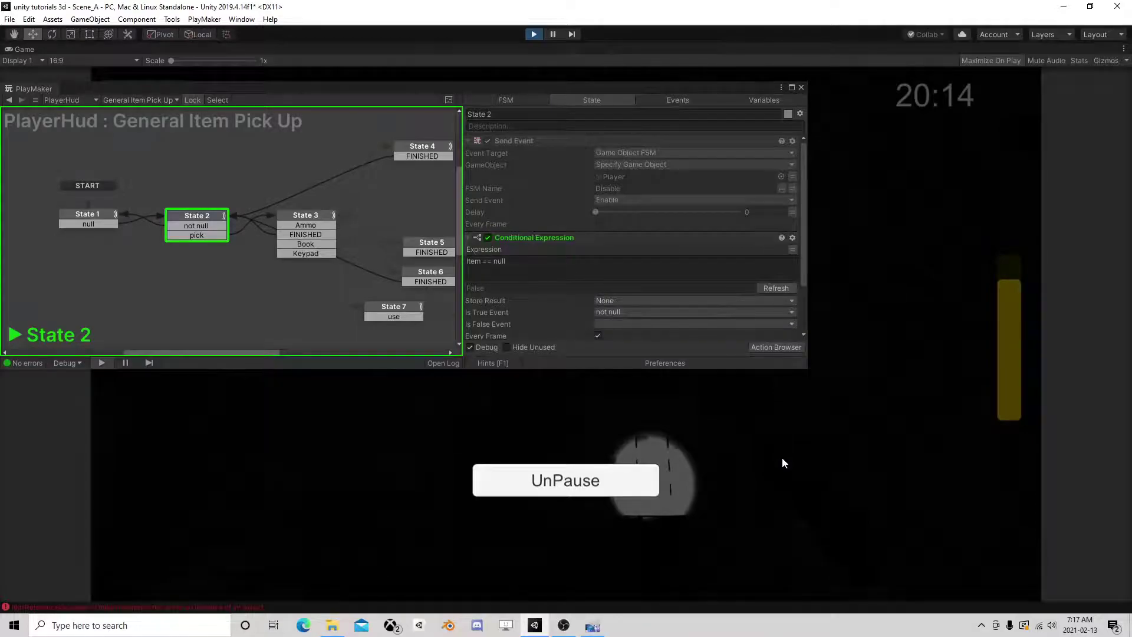
Keep playing, pause to check State 2's Get Key Down action, then resume
key(Escape)
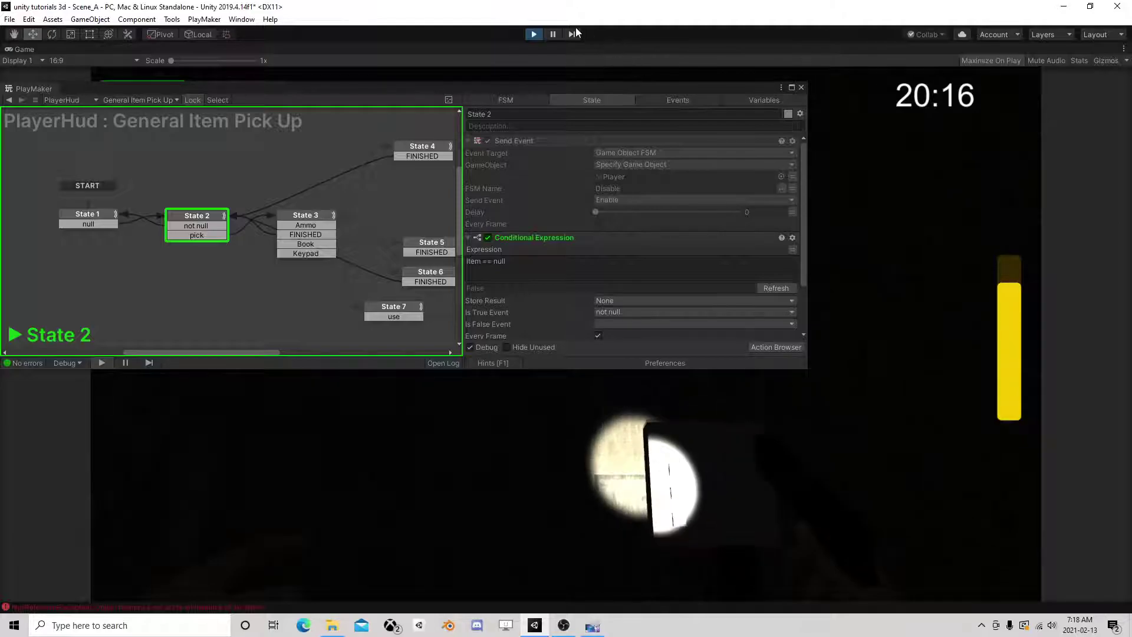
click(556, 36)
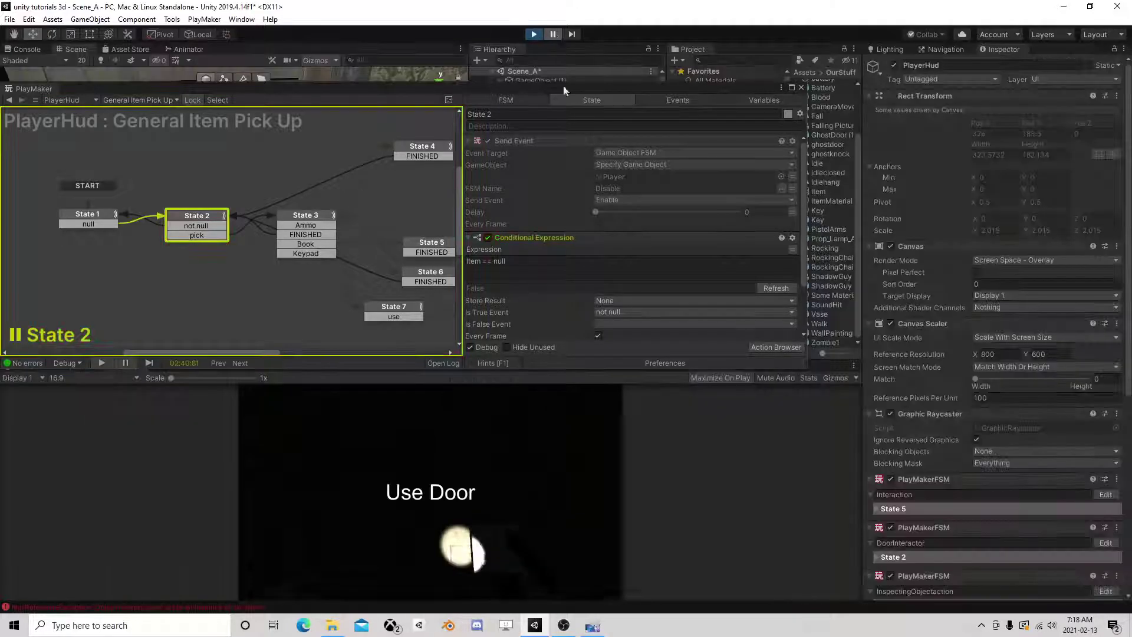
scroll(627, 269, down, 3)
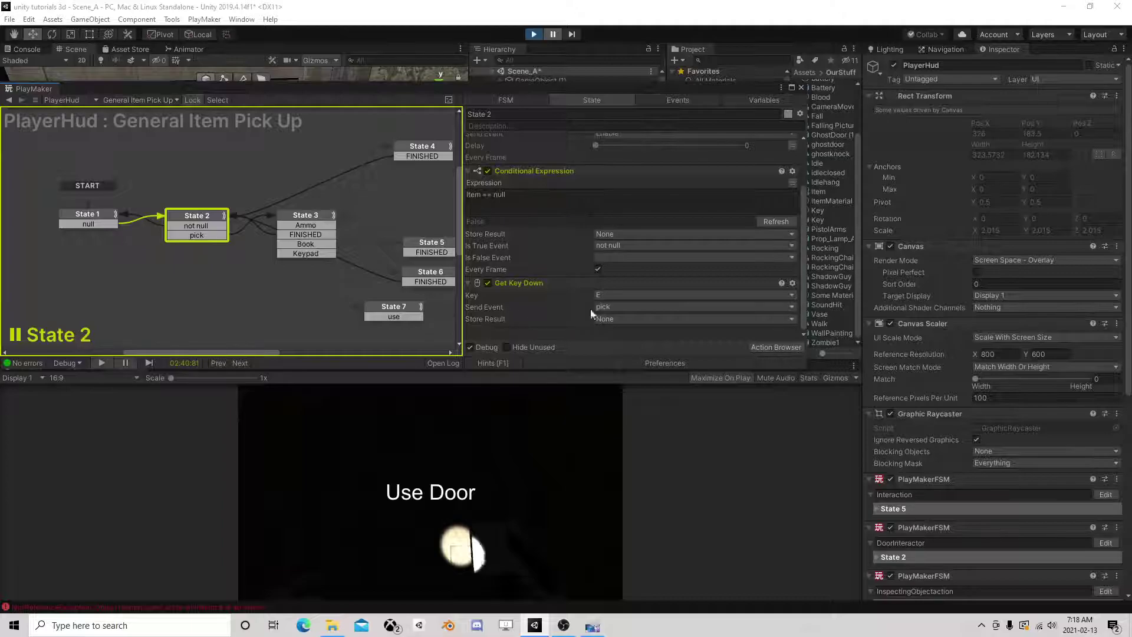
click(554, 38)
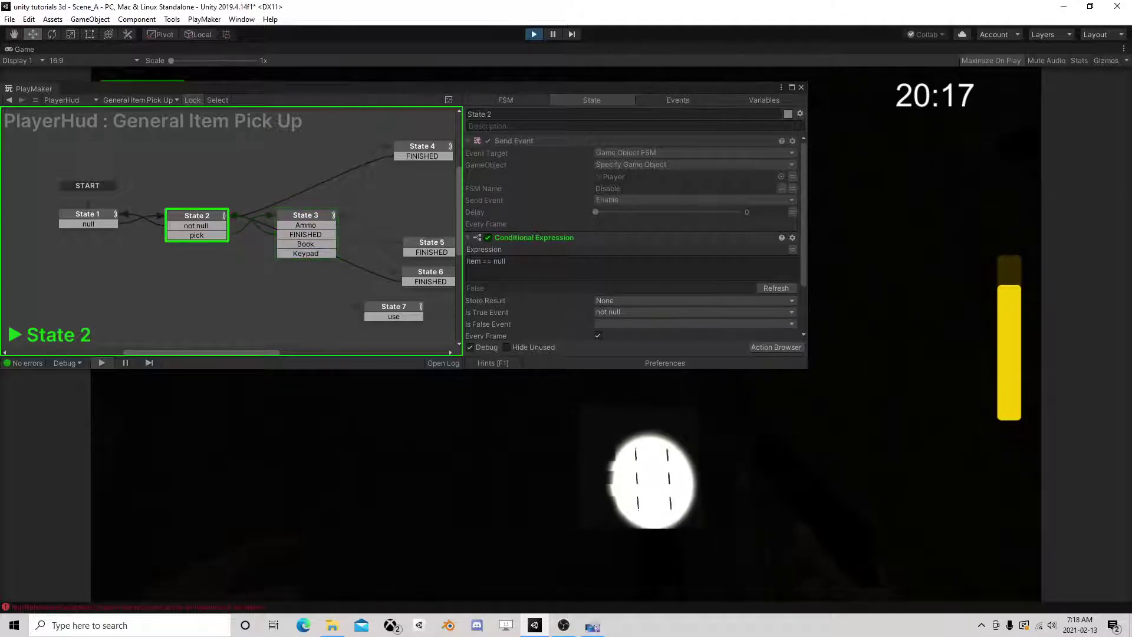
Pause again at the KeyPad and show State 3's item-type string switch
key(Escape)
click(552, 33)
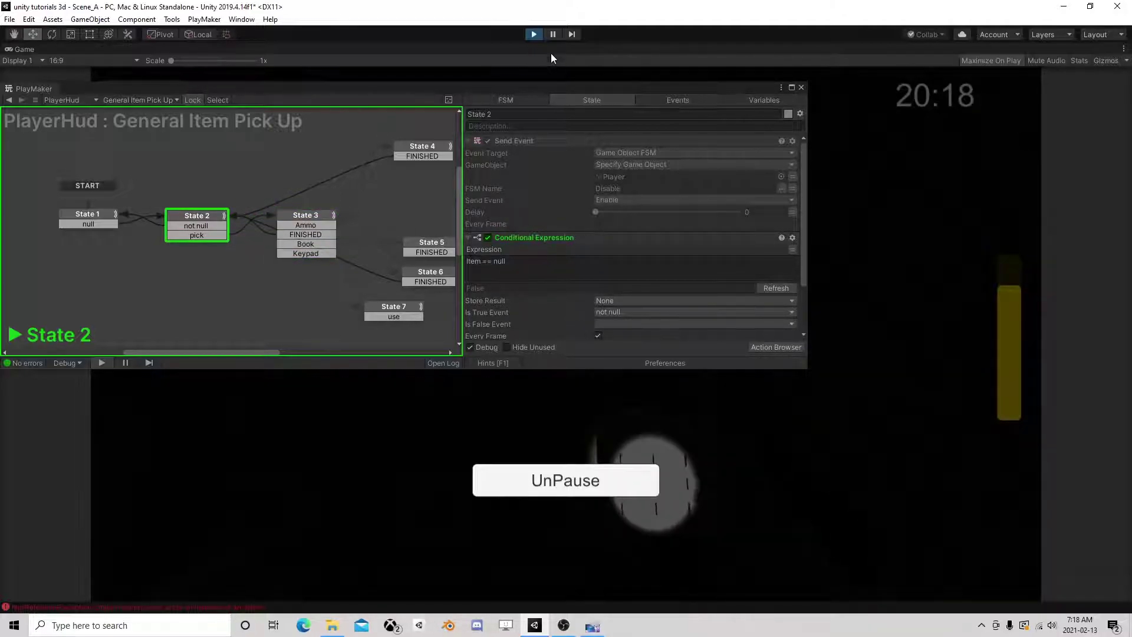
click(317, 223)
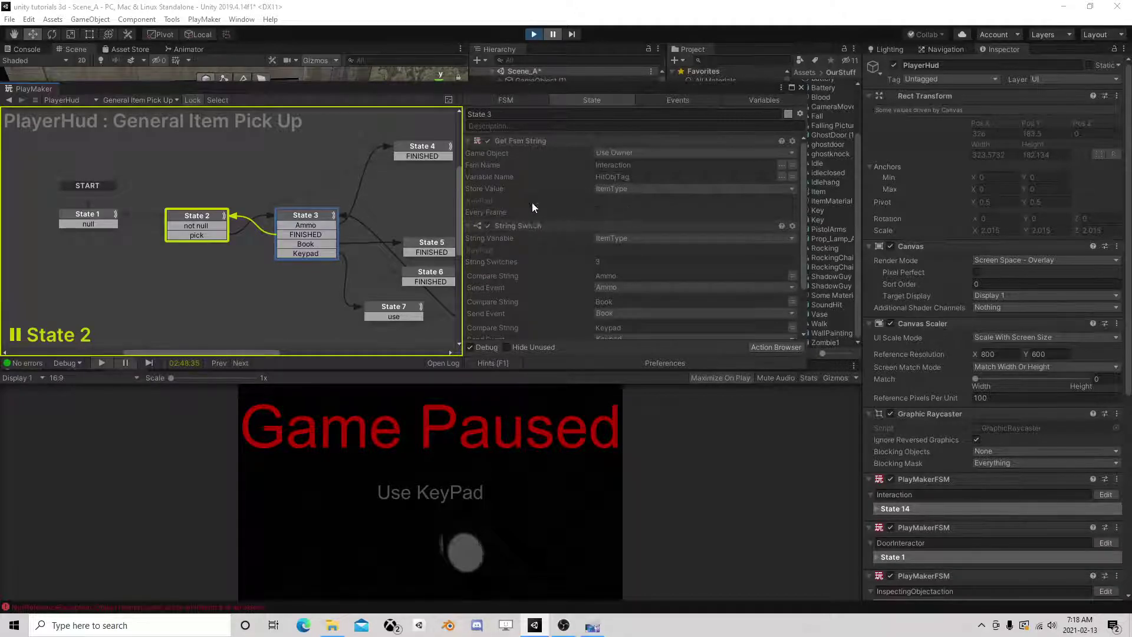
Set State 3's String Switch compare string to 'KeyPad' and resume play
scroll(578, 247, down, 1)
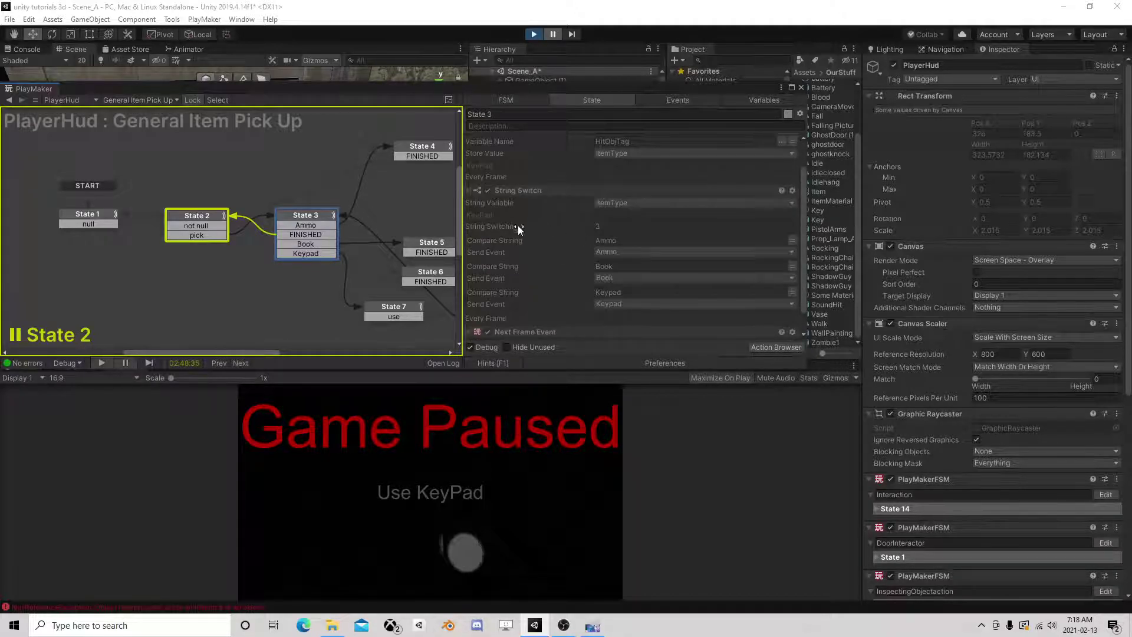
scroll(549, 231, down, 1)
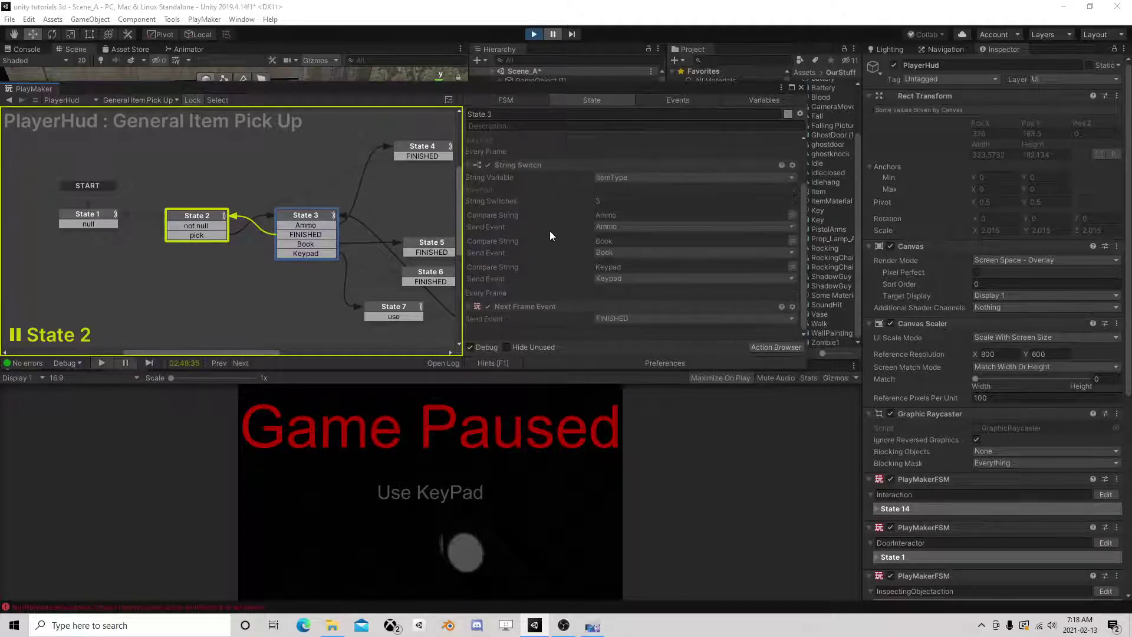
click(610, 267)
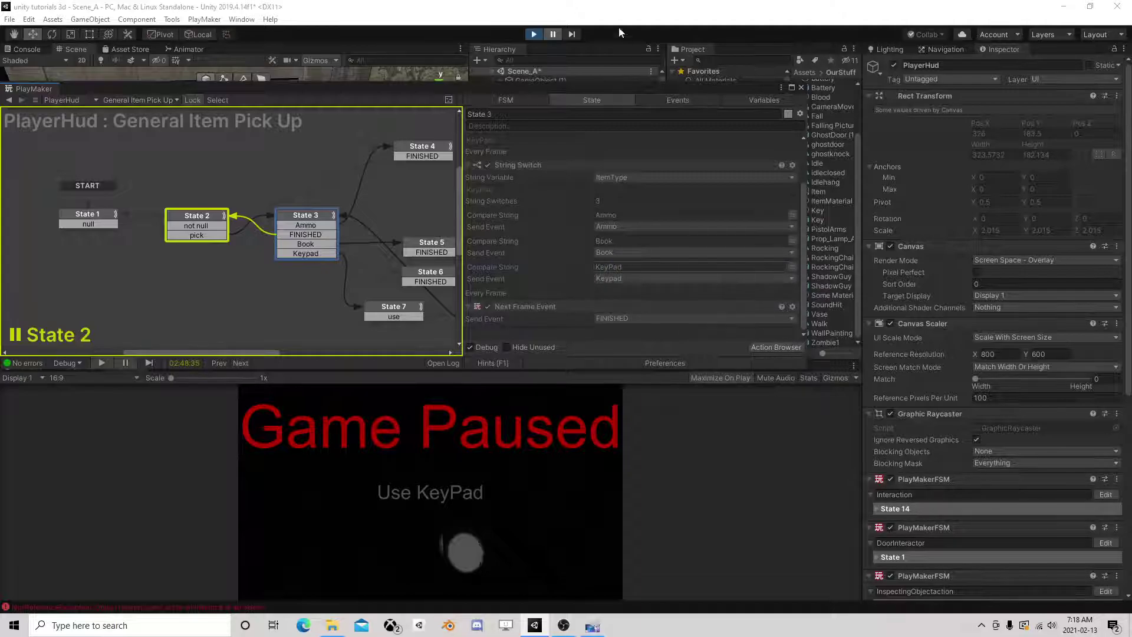
click(554, 33)
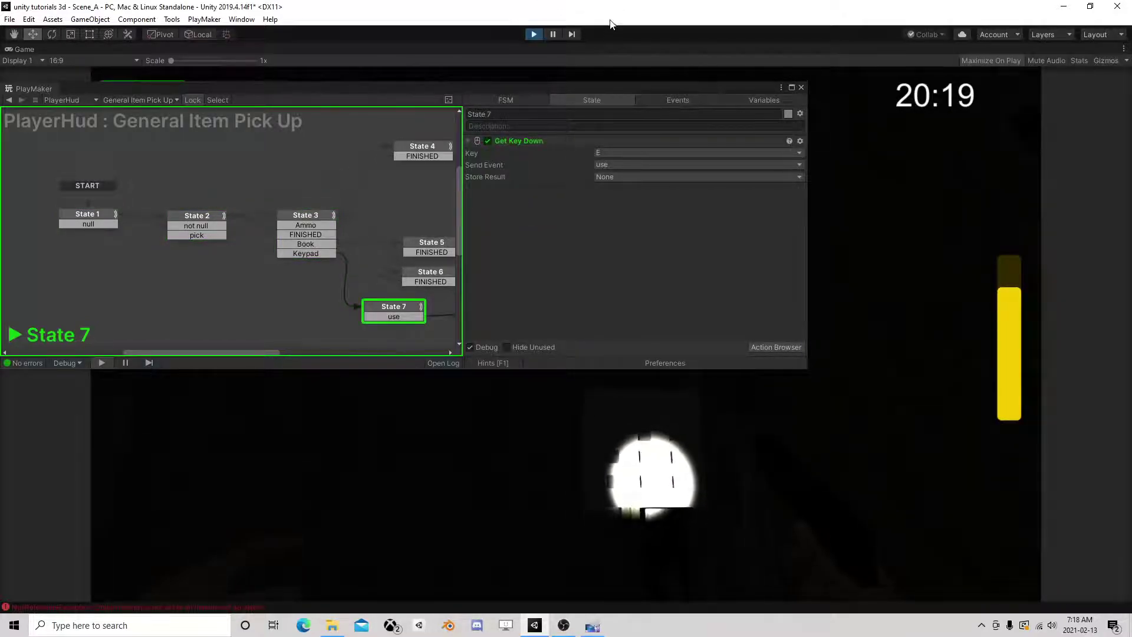
Pan to State 8 and inspect States 8, 7 and 3 along the KeyPad path, then unpause
key(Escape)
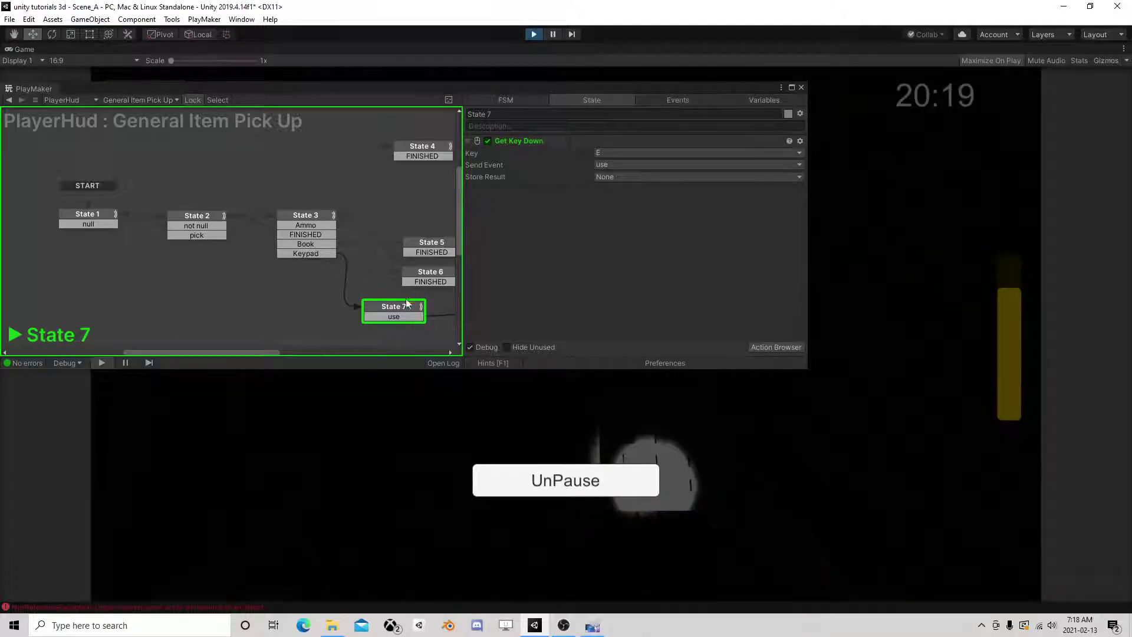
middle_drag(370, 275, 243, 256)
click(363, 301)
click(267, 289)
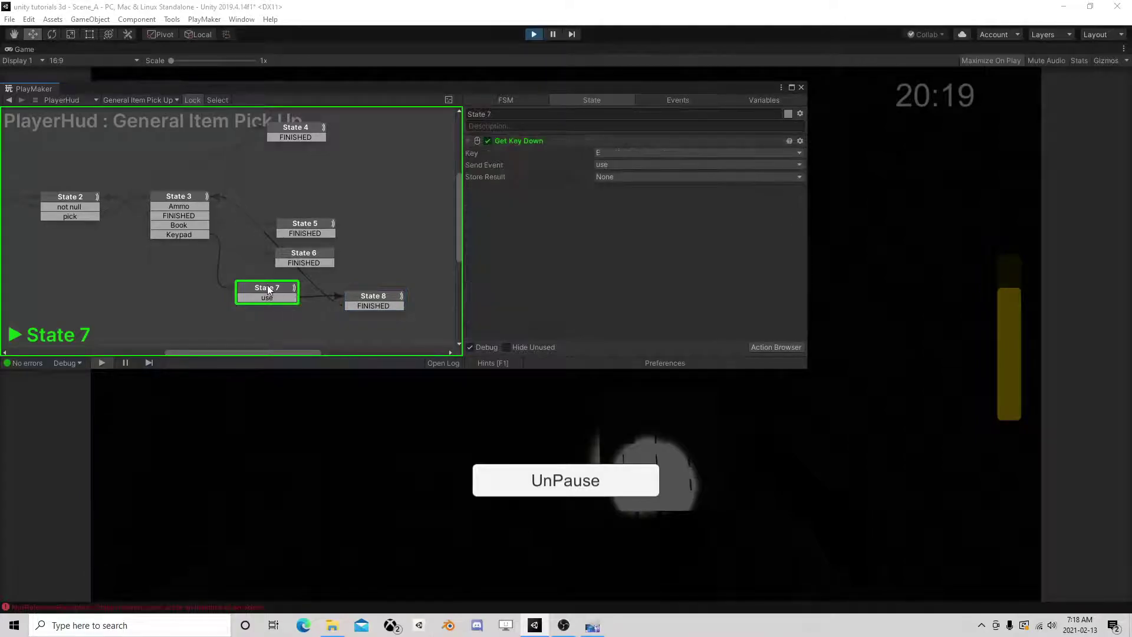
click(193, 234)
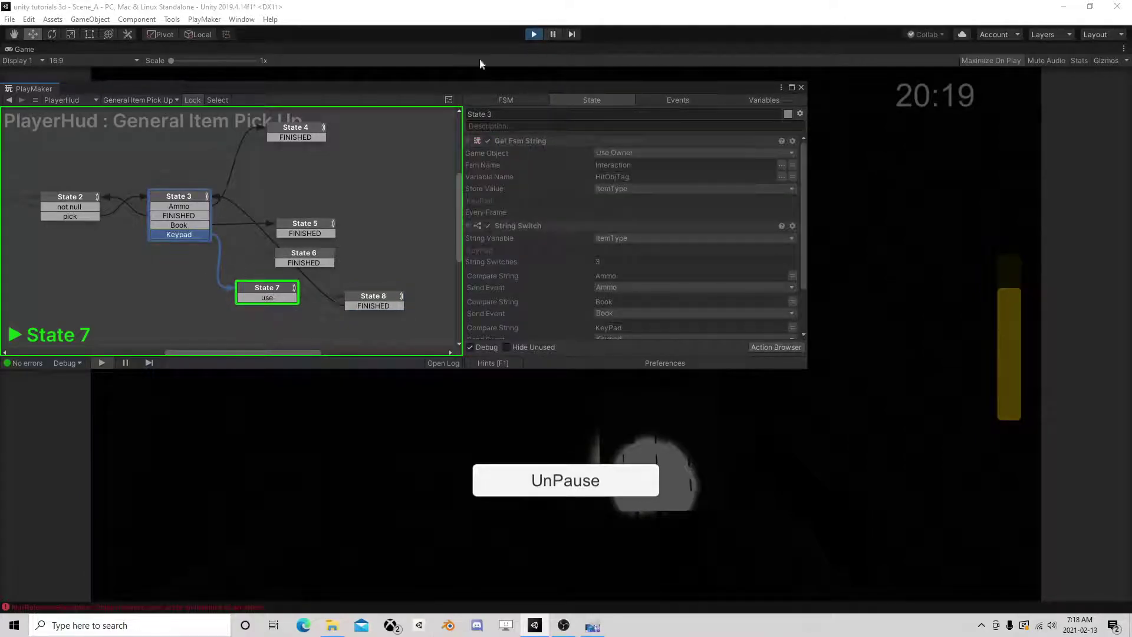
click(269, 288)
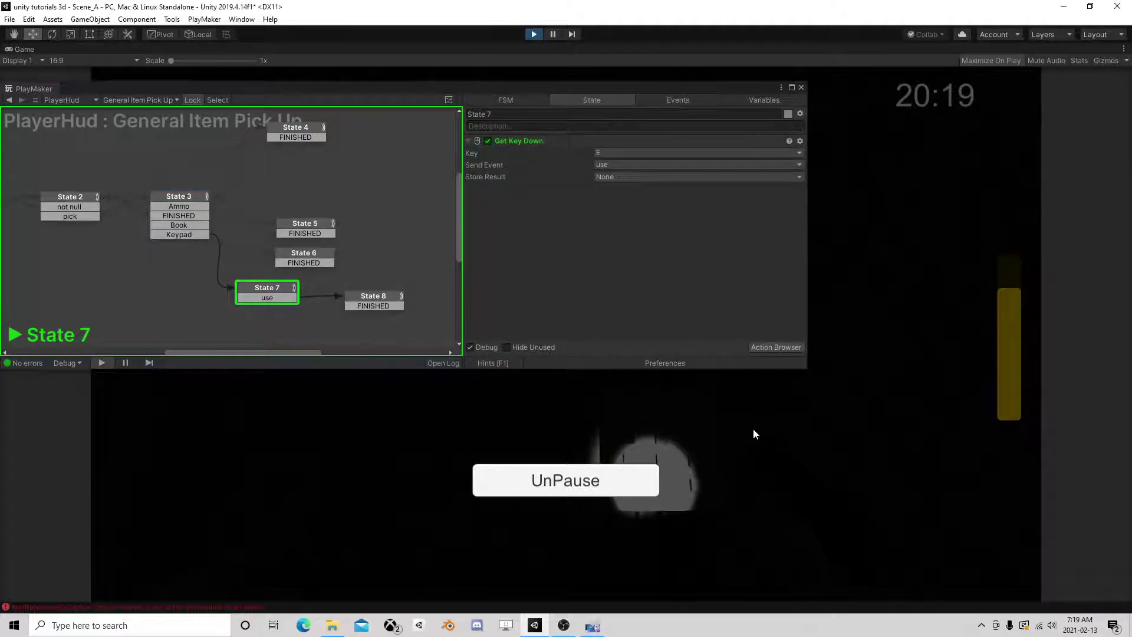
key(Escape)
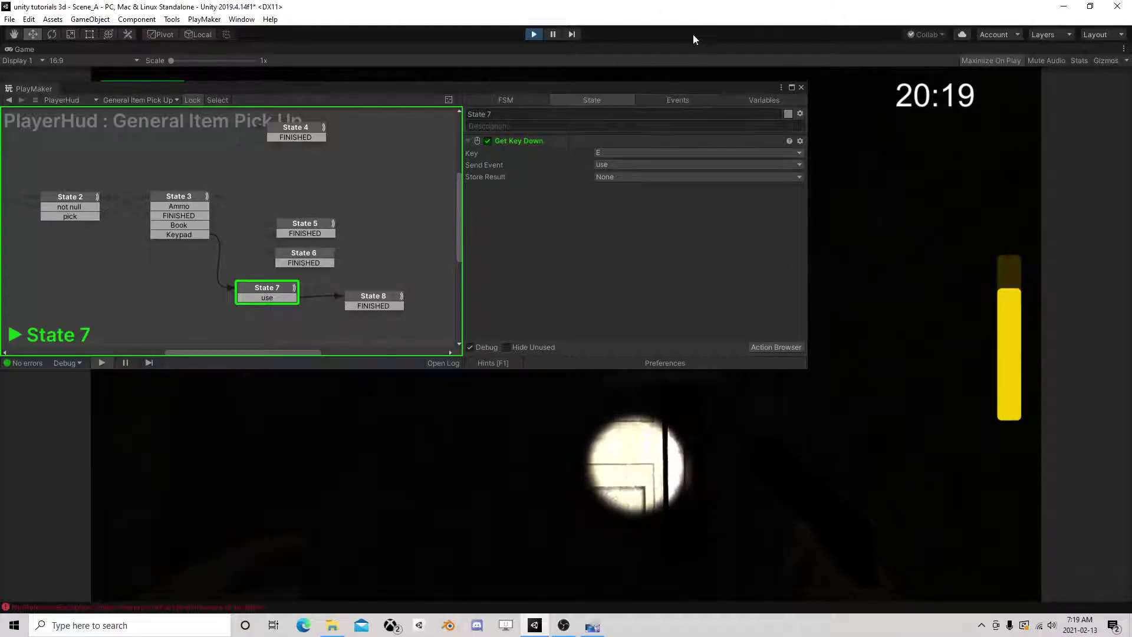
Use the door with E to open the keypad and close the PlayMaker window
key(e)
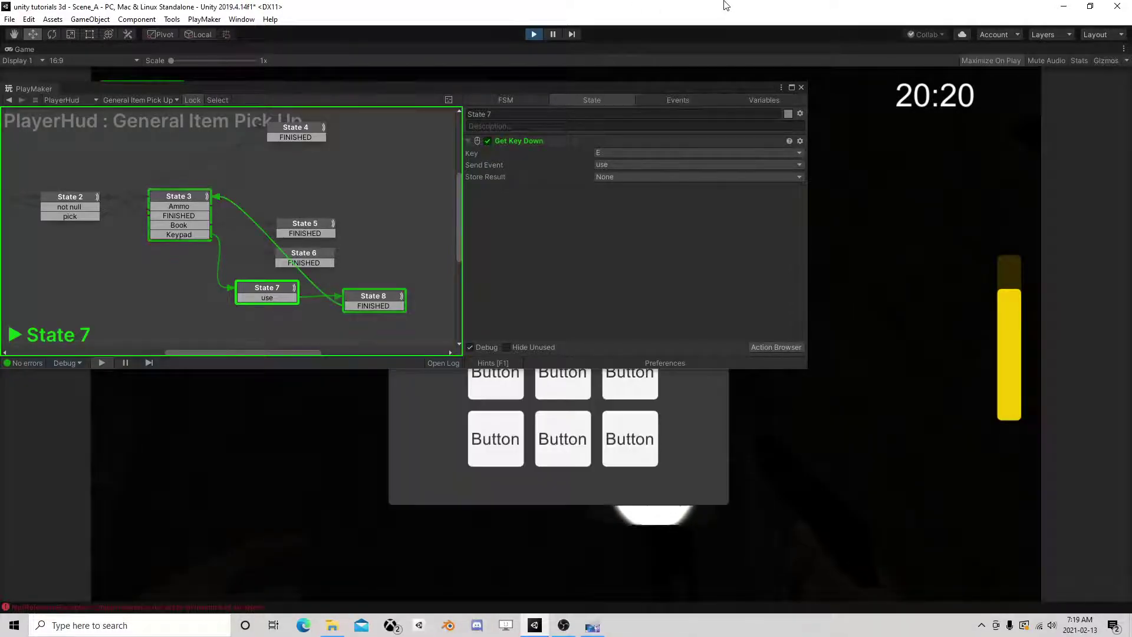
click(802, 87)
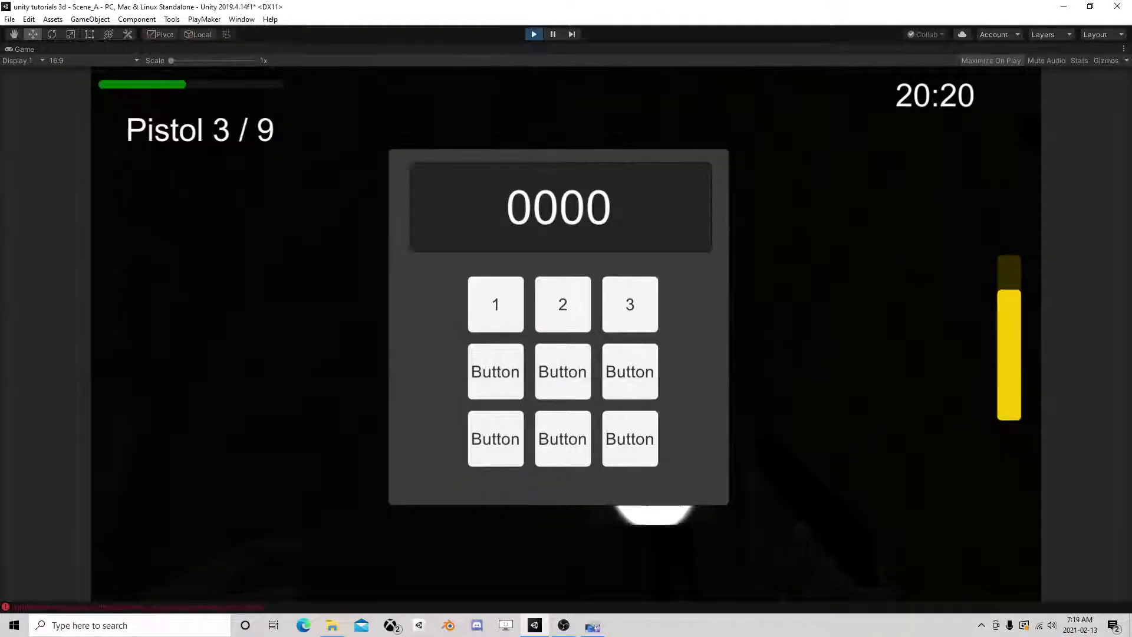
key(Escape)
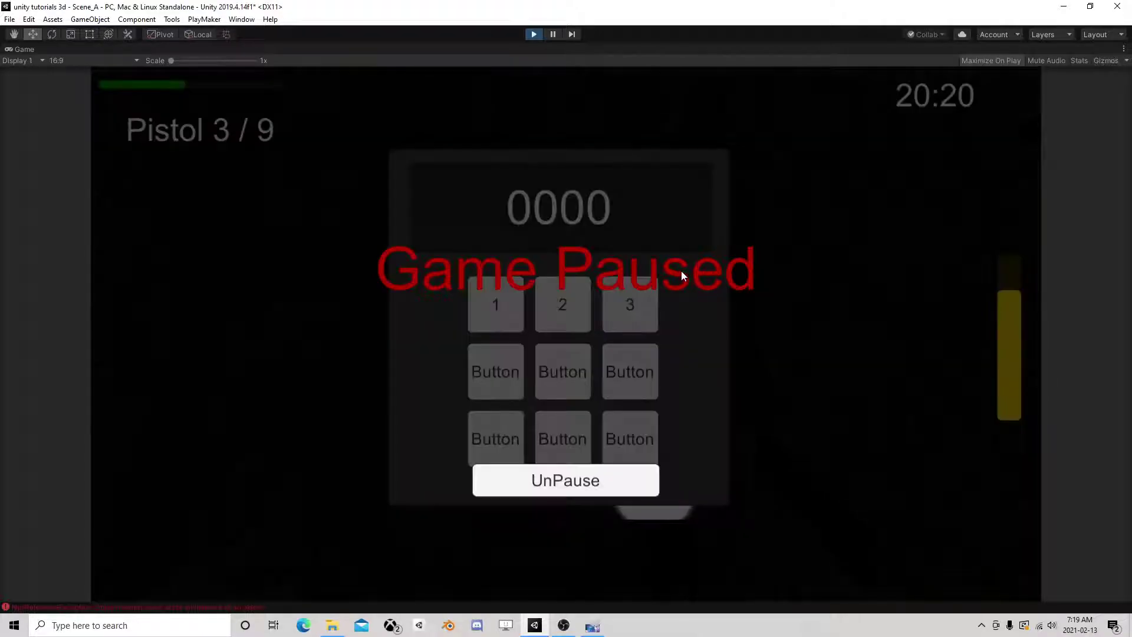
key(Escape)
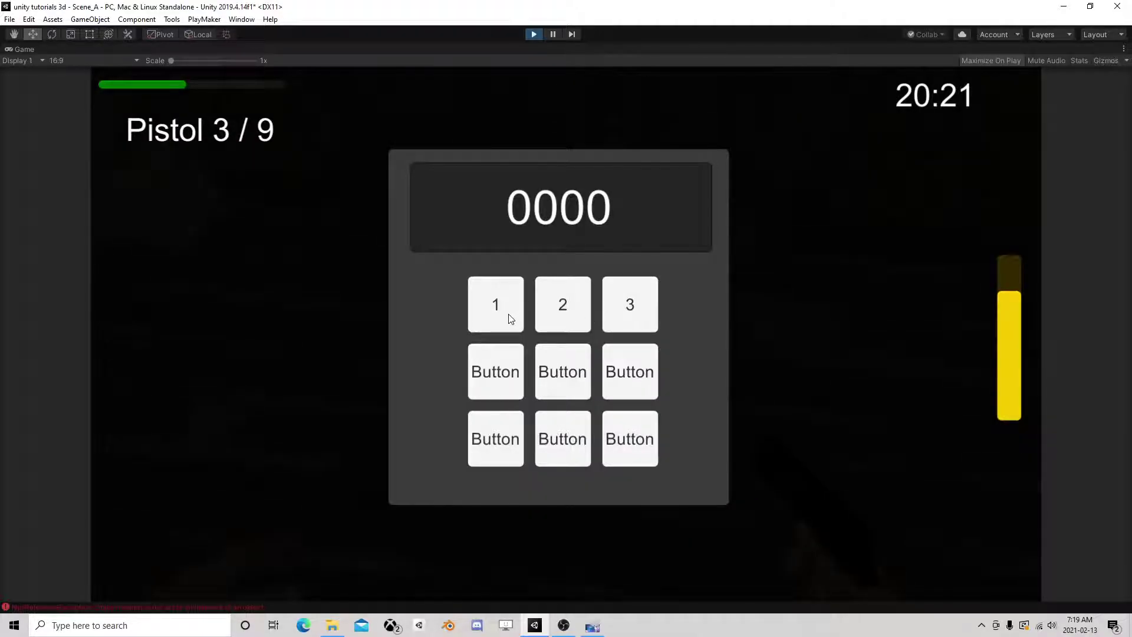
Press keypad digit 1, which fires the pistol down to 1 / 9, then pause play
click(511, 318)
key(Escape)
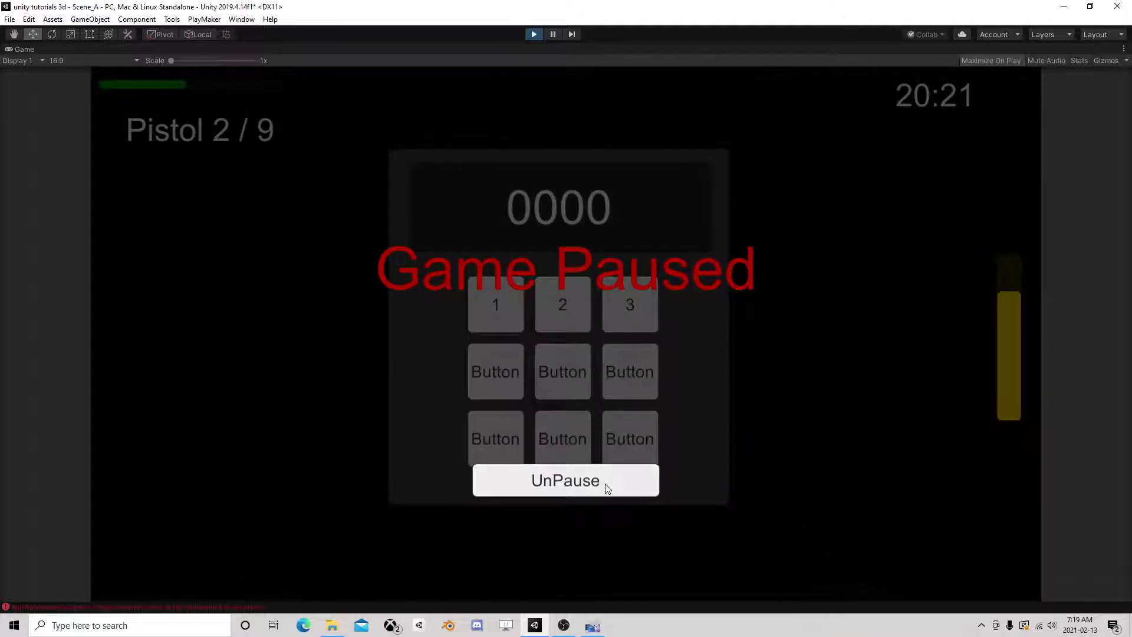
click(606, 484)
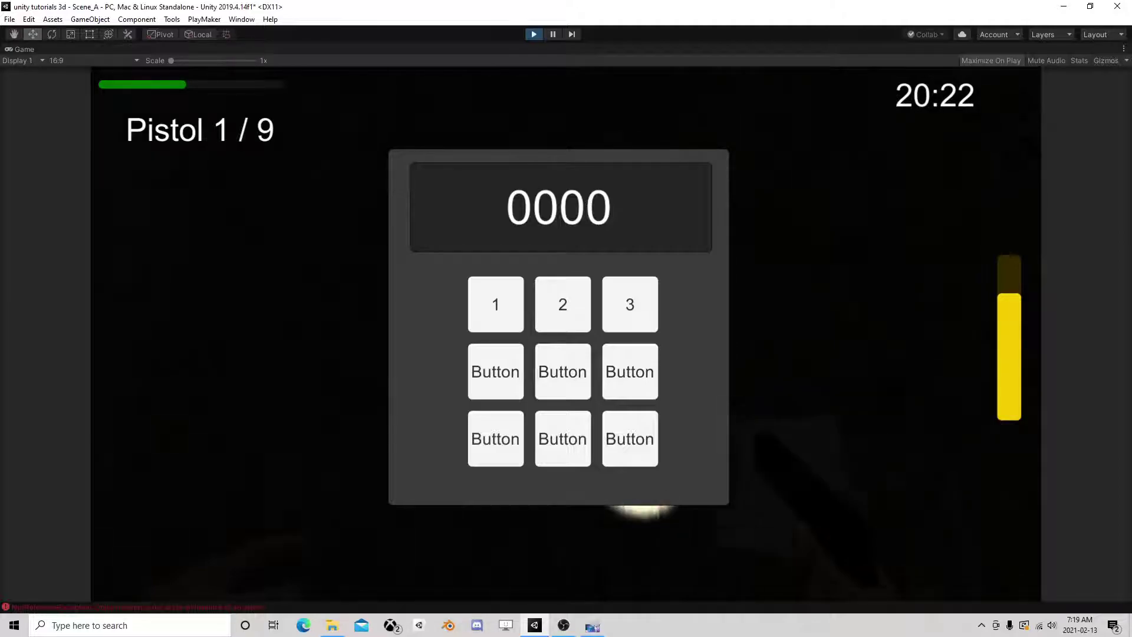
key(Escape)
click(552, 34)
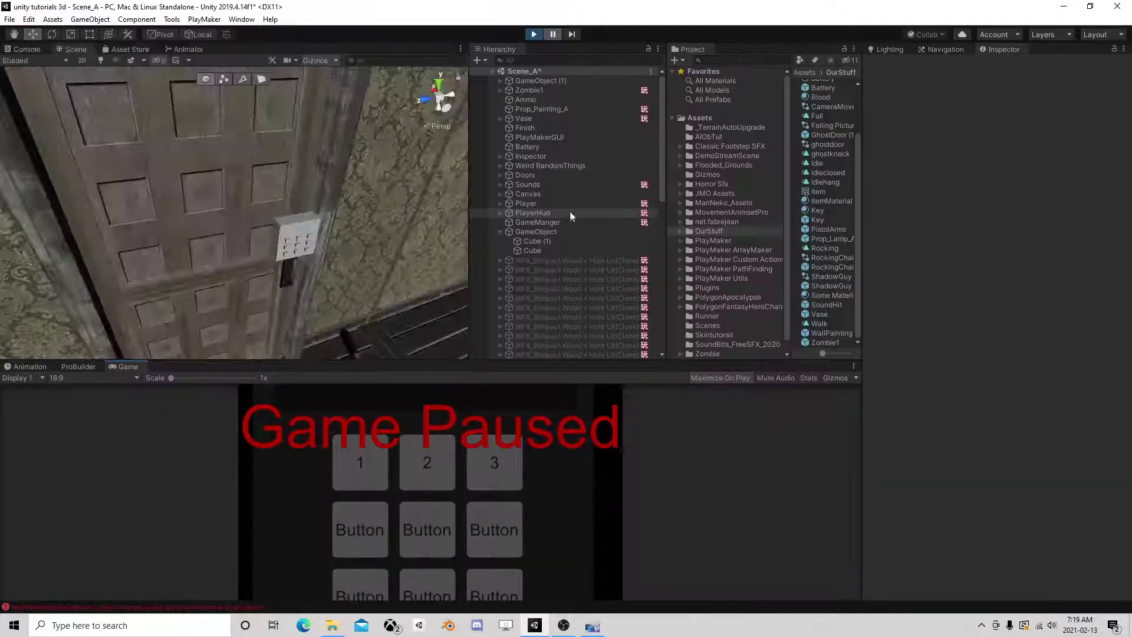
Collapse GameObject's children and deactivate the GameManger and Player objects
click(503, 232)
click(501, 232)
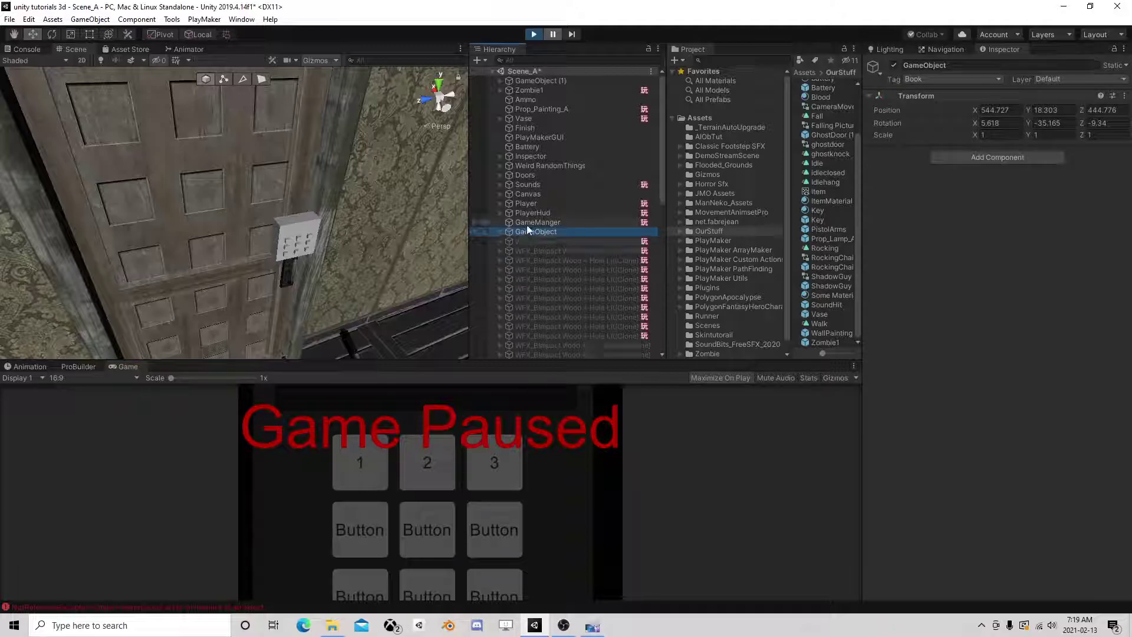
click(526, 223)
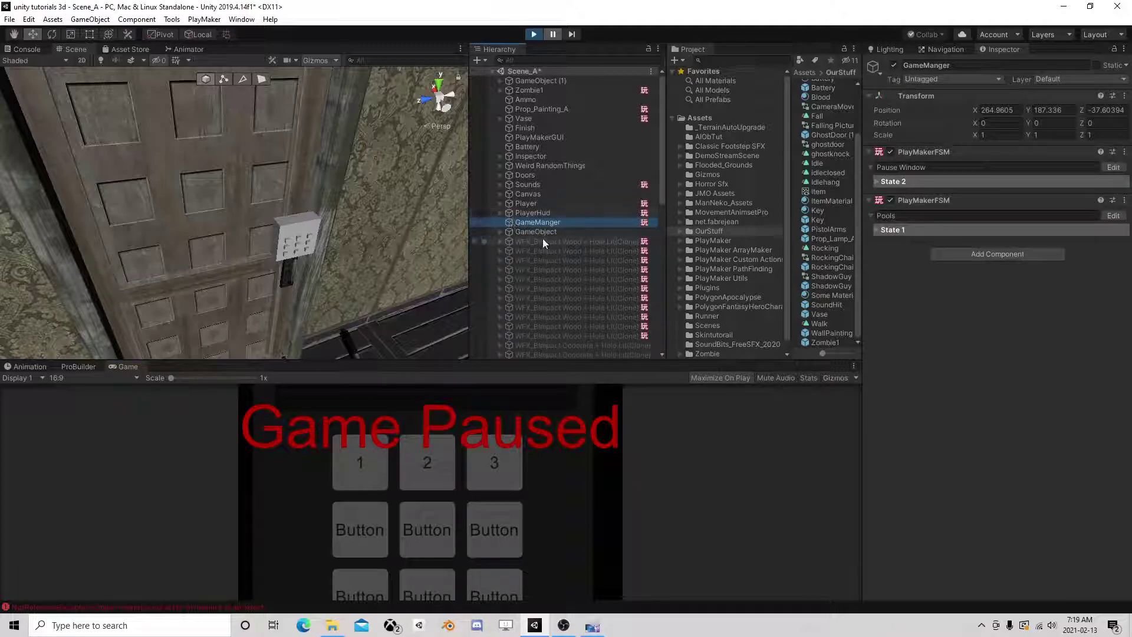
click(896, 65)
click(557, 204)
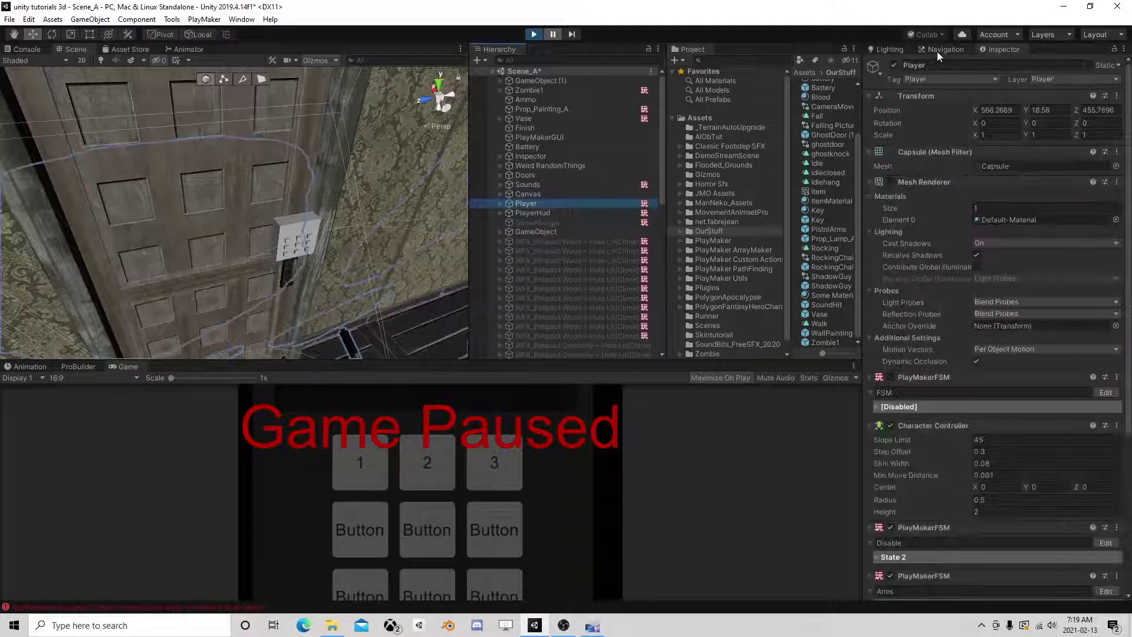
click(894, 65)
Reactivate GameManger and toggle pause with Escape in the maximized Game view
key(shift+space)
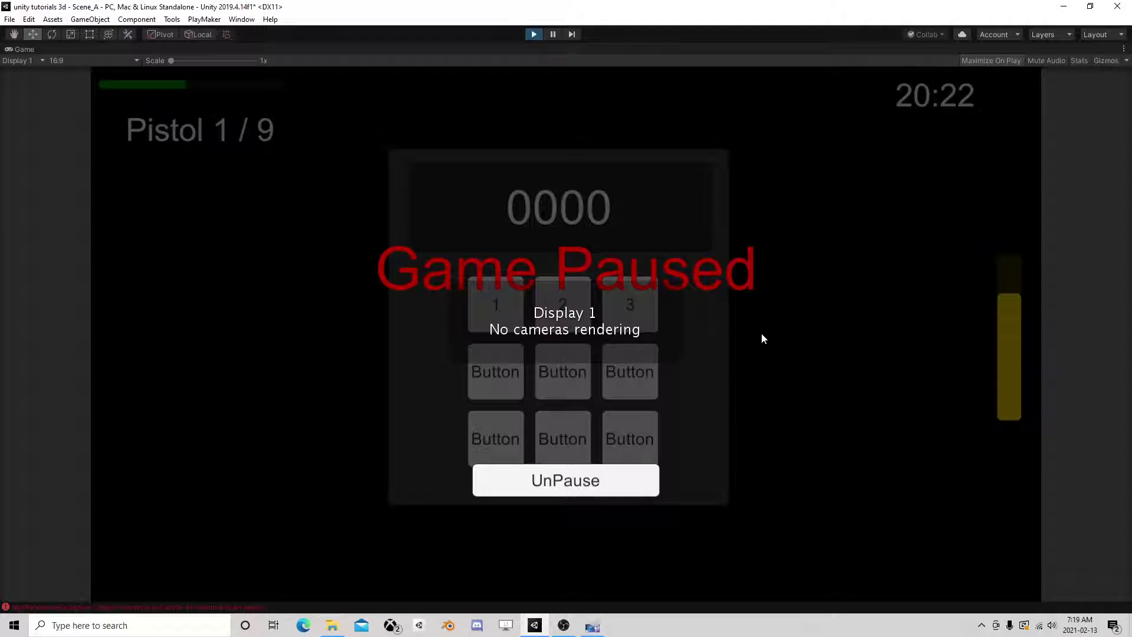
key(shift+space)
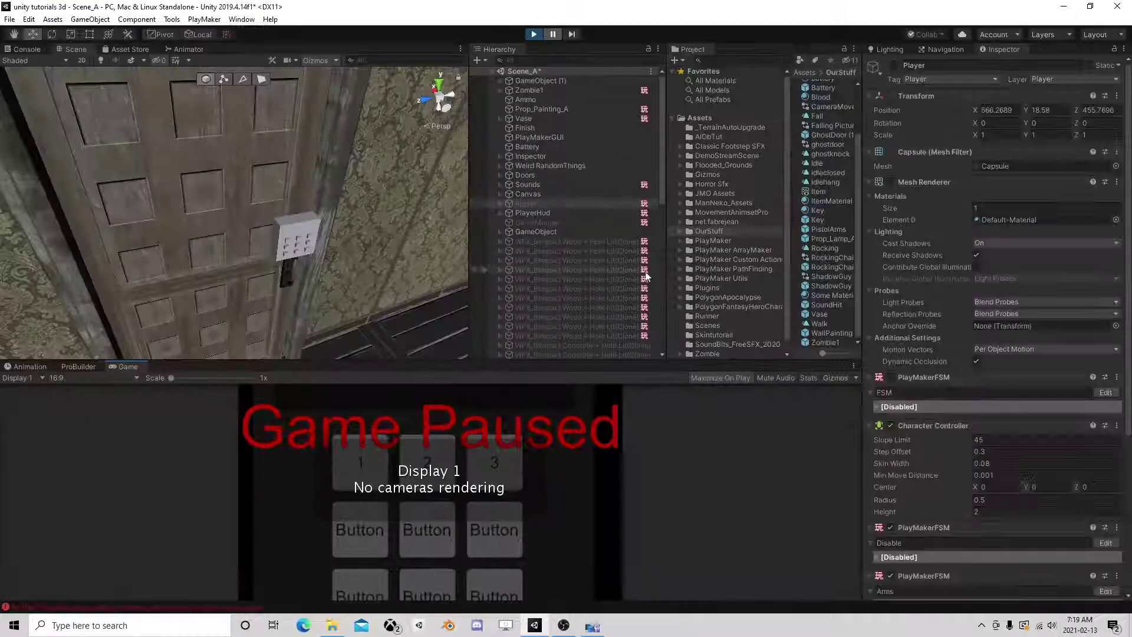
click(538, 222)
click(894, 66)
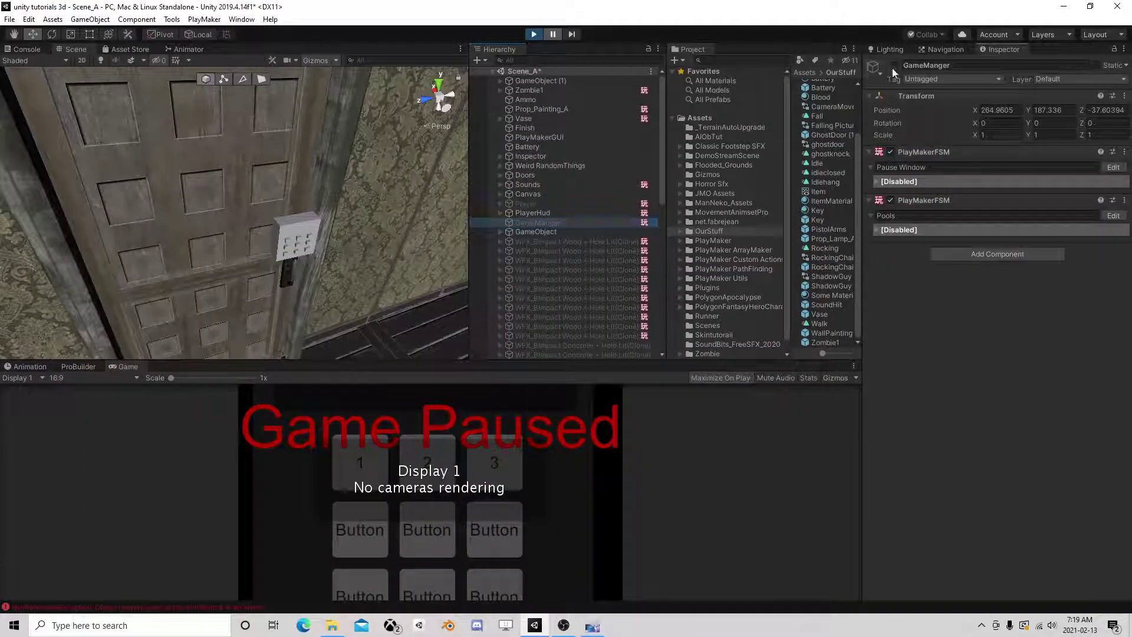
key(shift+space)
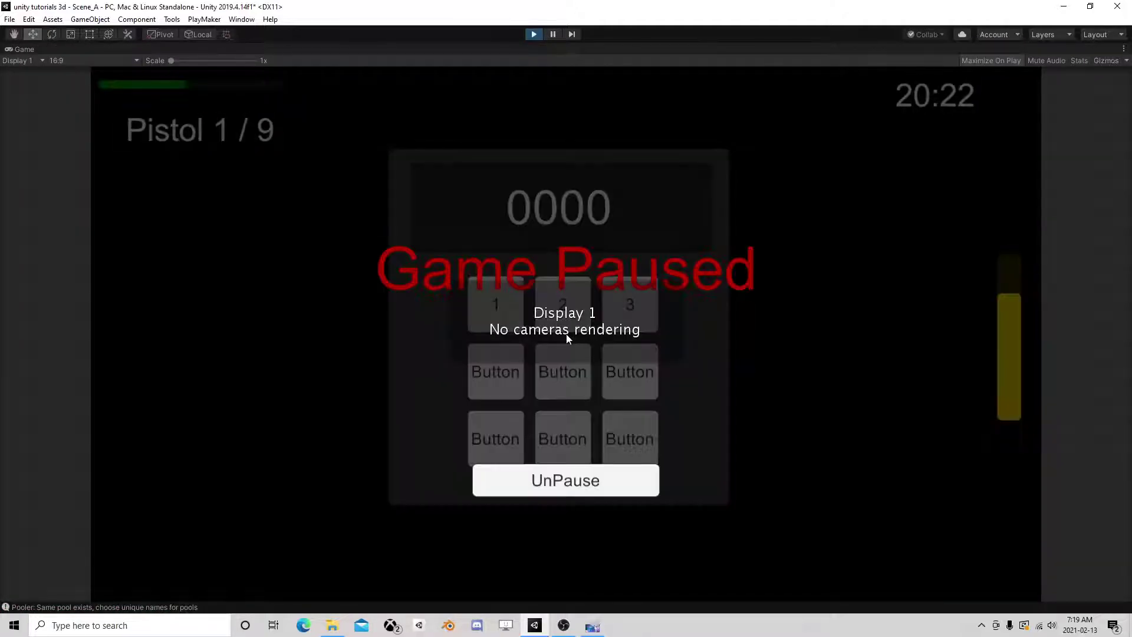
key(Escape)
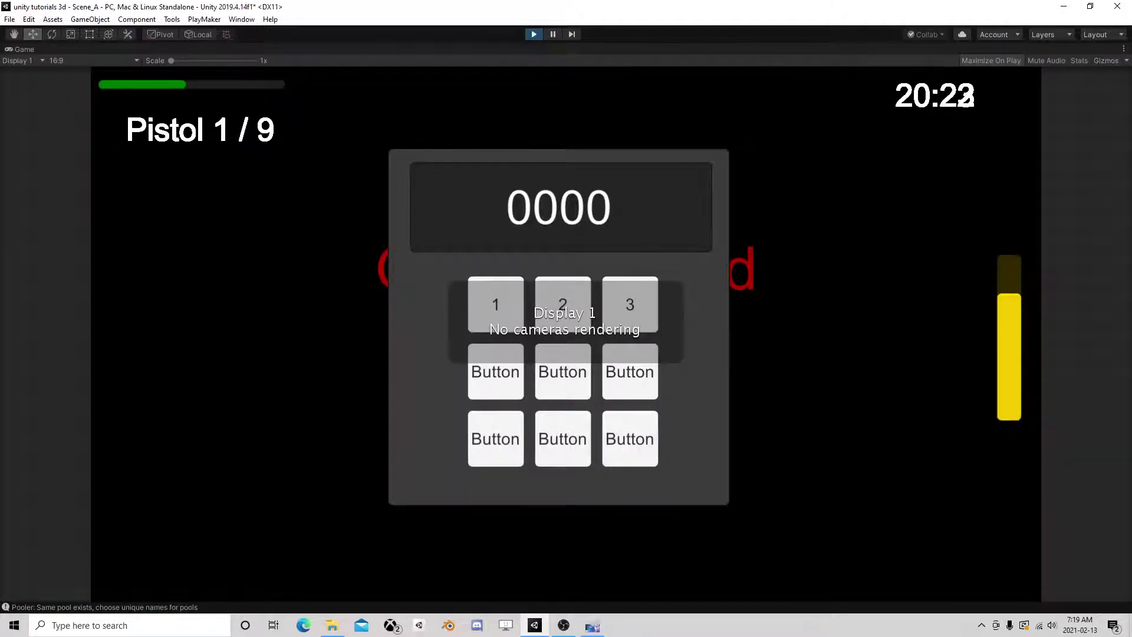
key(Escape)
key(shift+space)
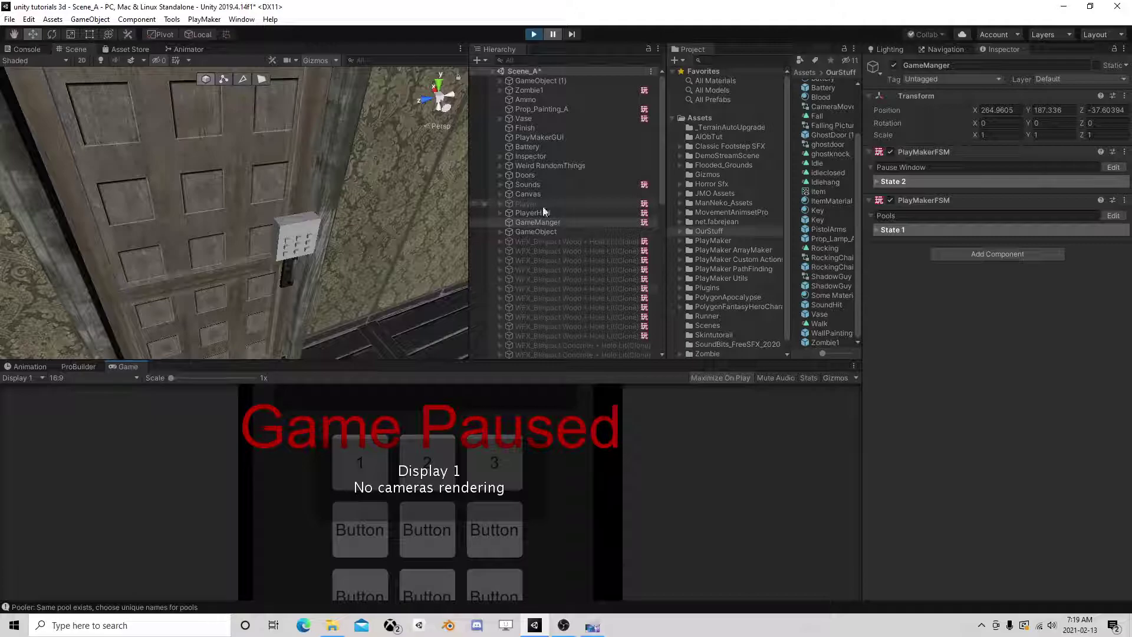
Toggle PlayerHud off and on, deactivate Canvas, then stop play mode
click(540, 211)
click(890, 65)
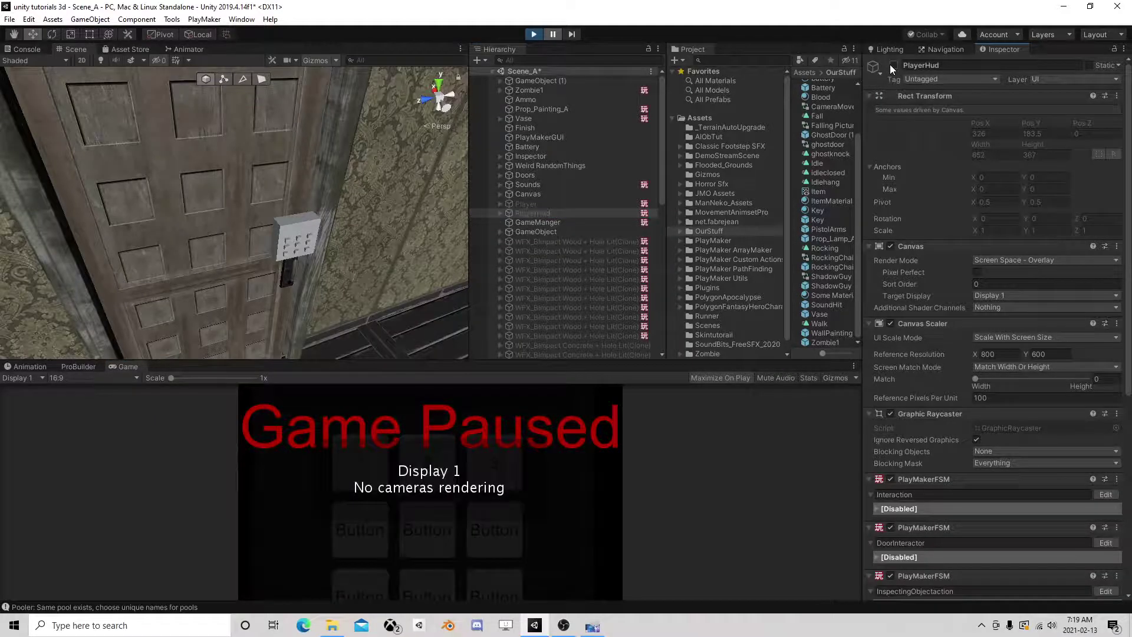
click(890, 65)
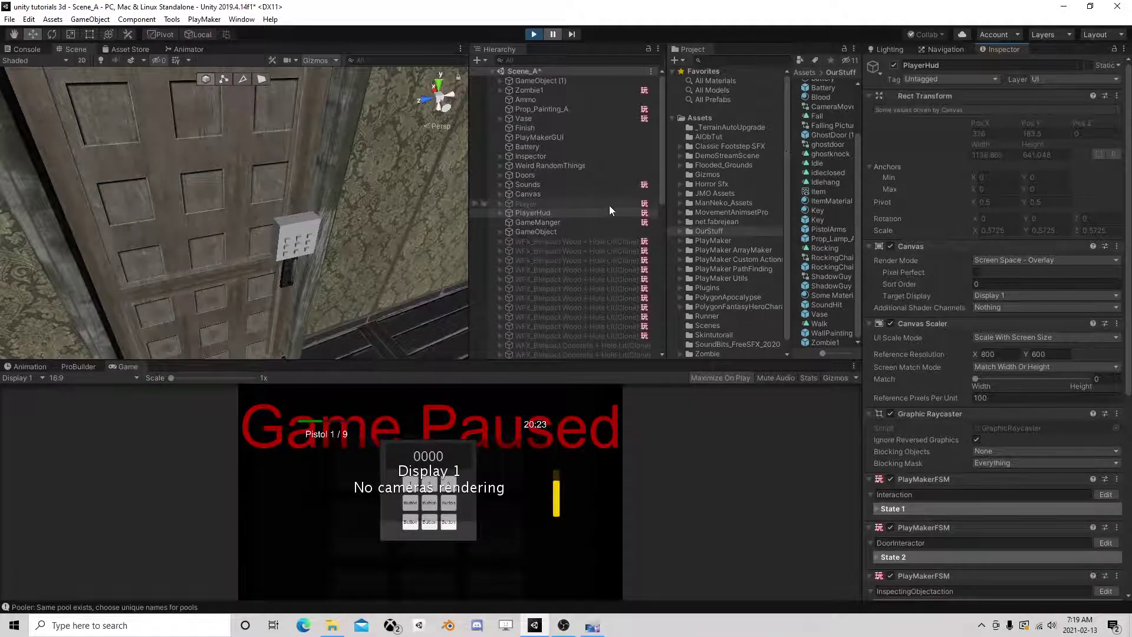
click(543, 194)
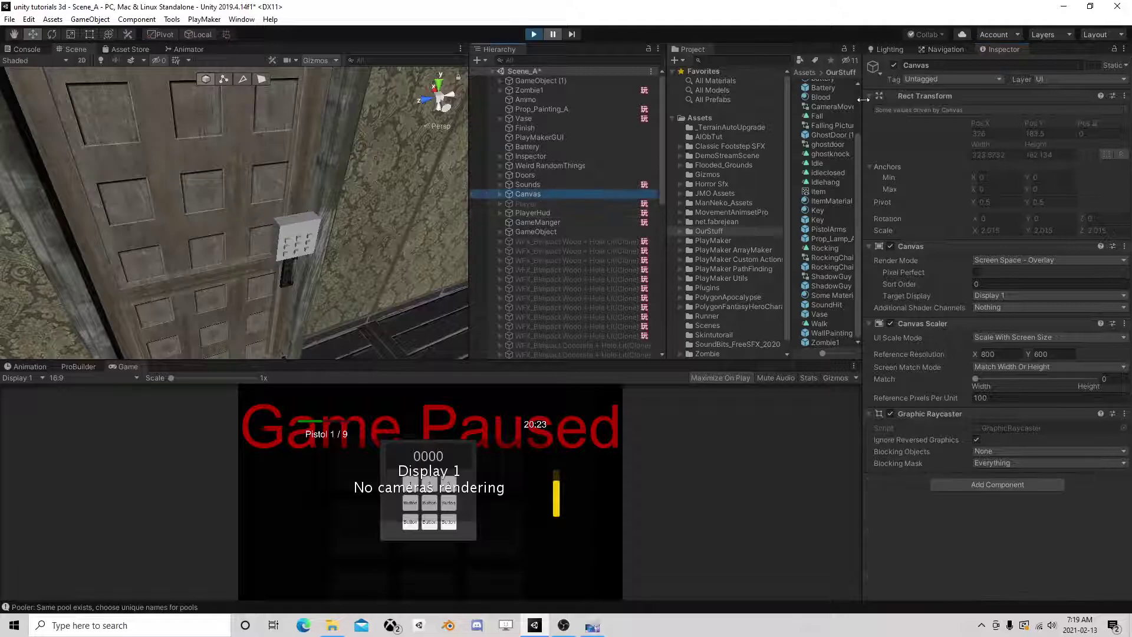
click(892, 65)
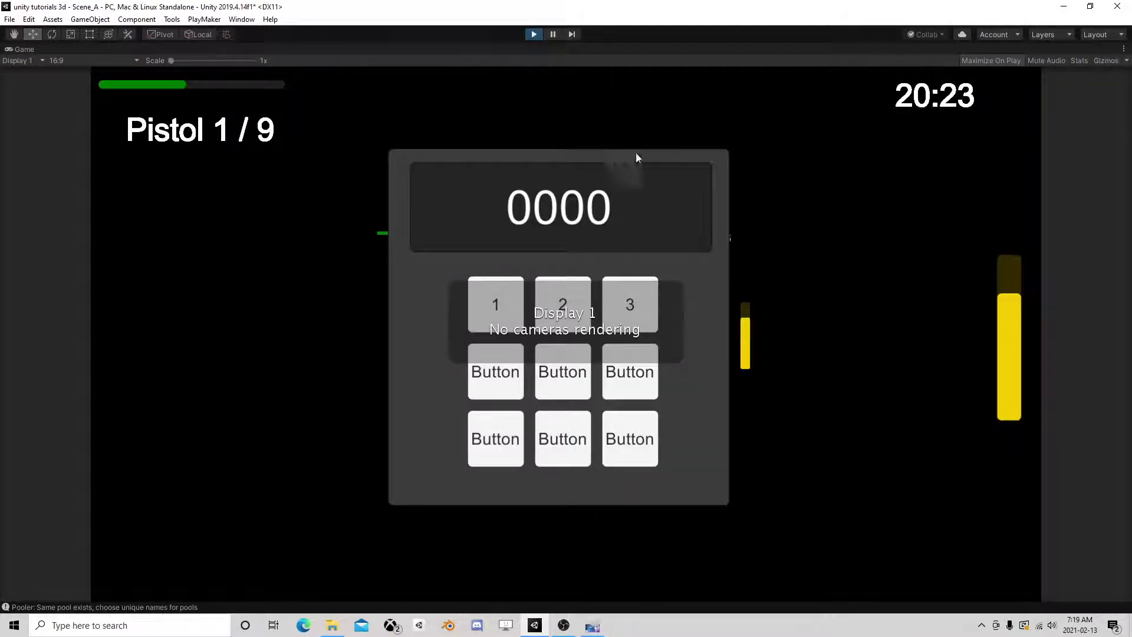
key(Escape)
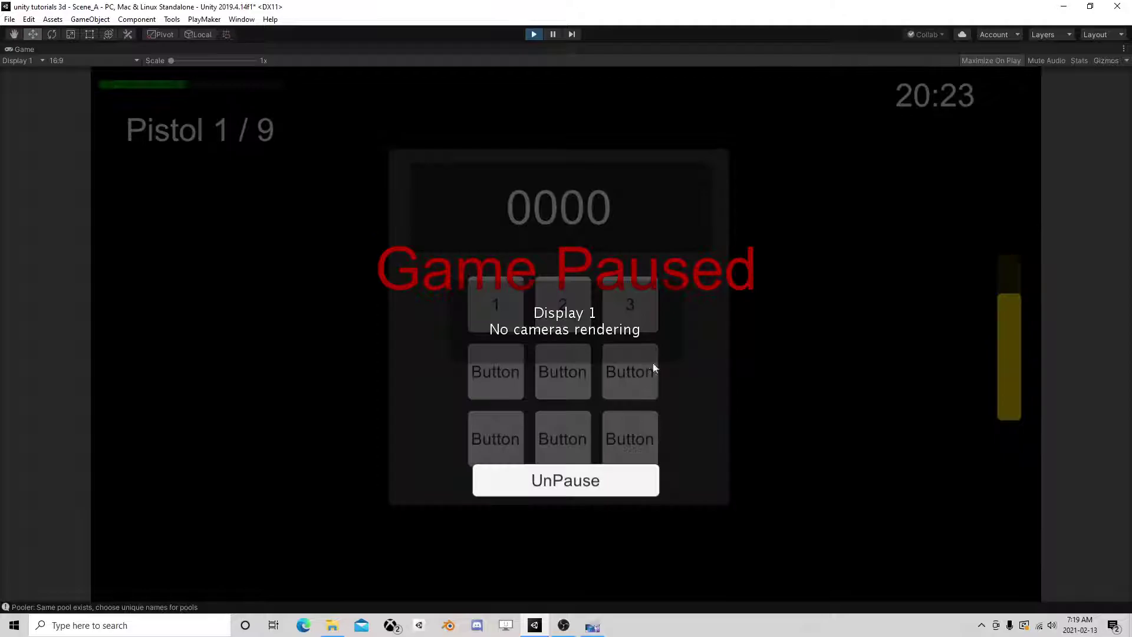
click(530, 36)
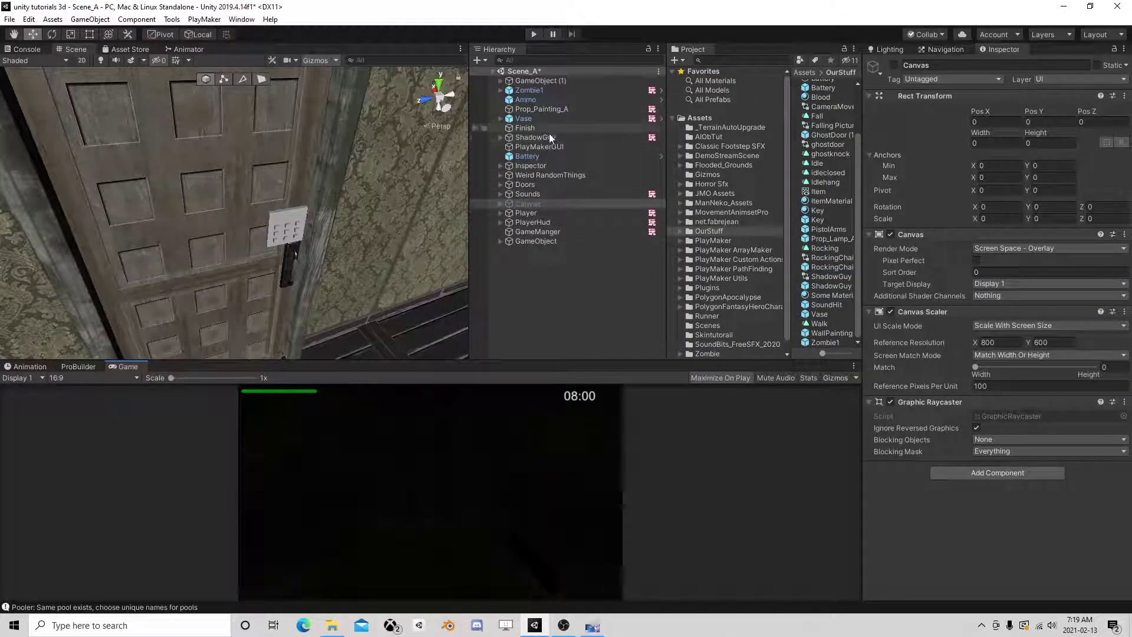
Open PlayerHud's General Item Pick Up FSM and pan to the later states
click(533, 222)
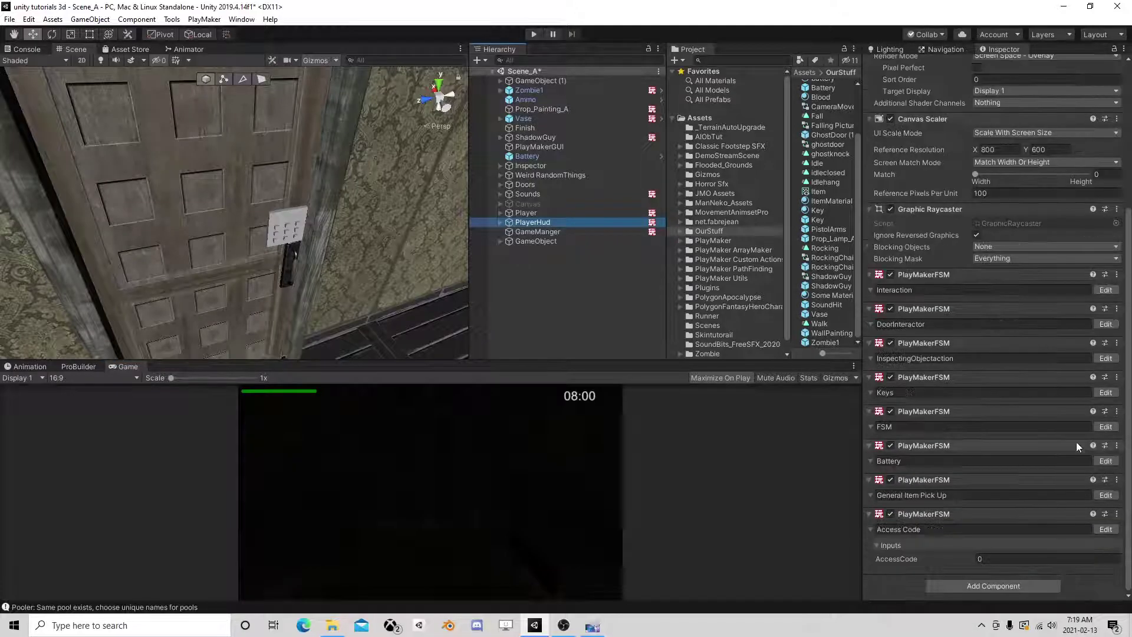
scroll(1072, 425, down, 5)
click(1106, 496)
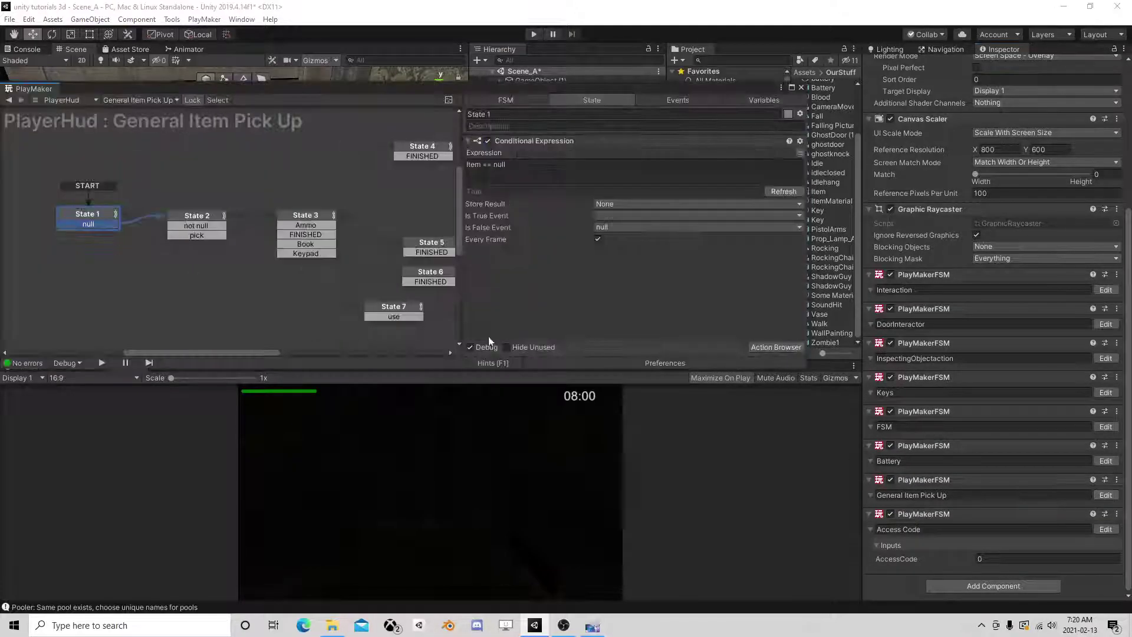
middle_drag(384, 302, 270, 242)
Delete State 7, connect State 3's Keypad event to State 8, and close the editor
click(279, 250)
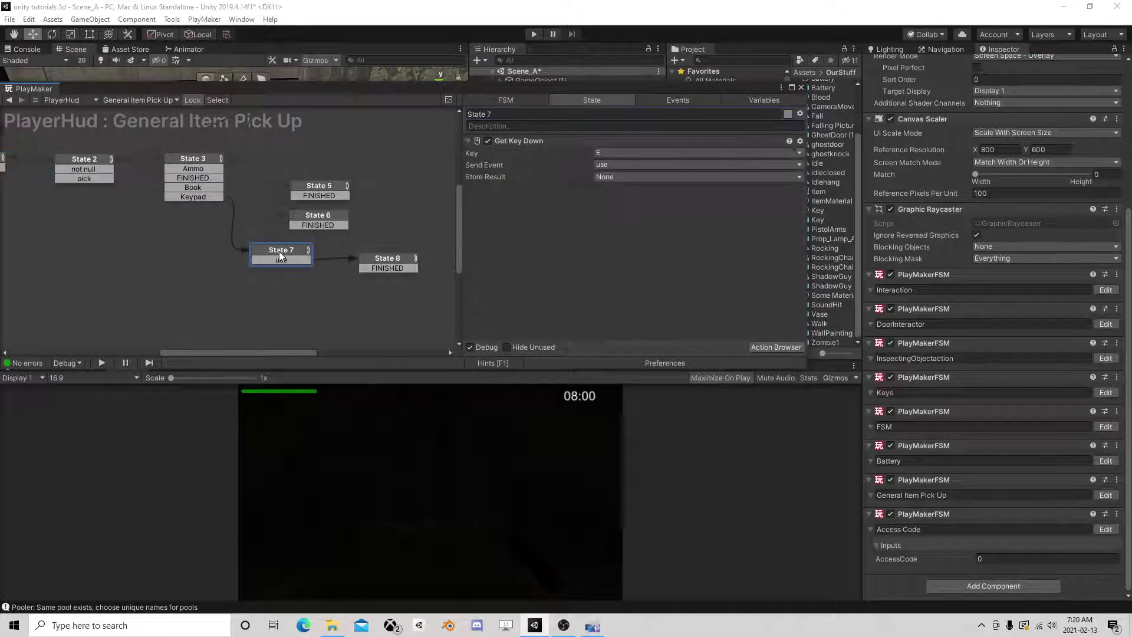
key(Delete)
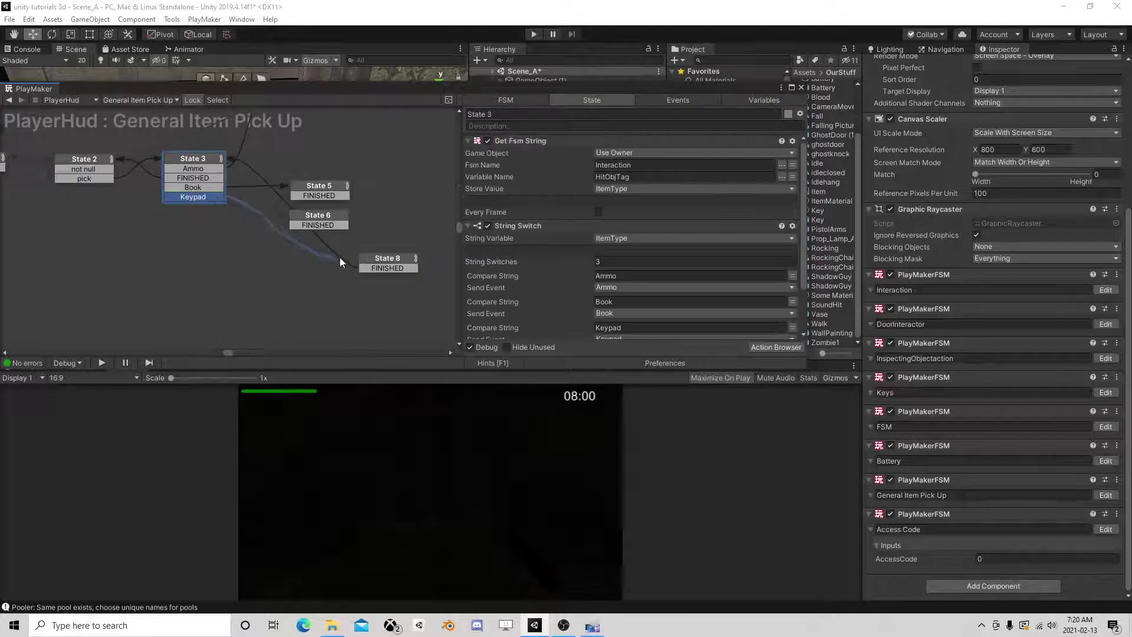
drag(218, 197, 369, 262)
scroll(624, 278, down, 3)
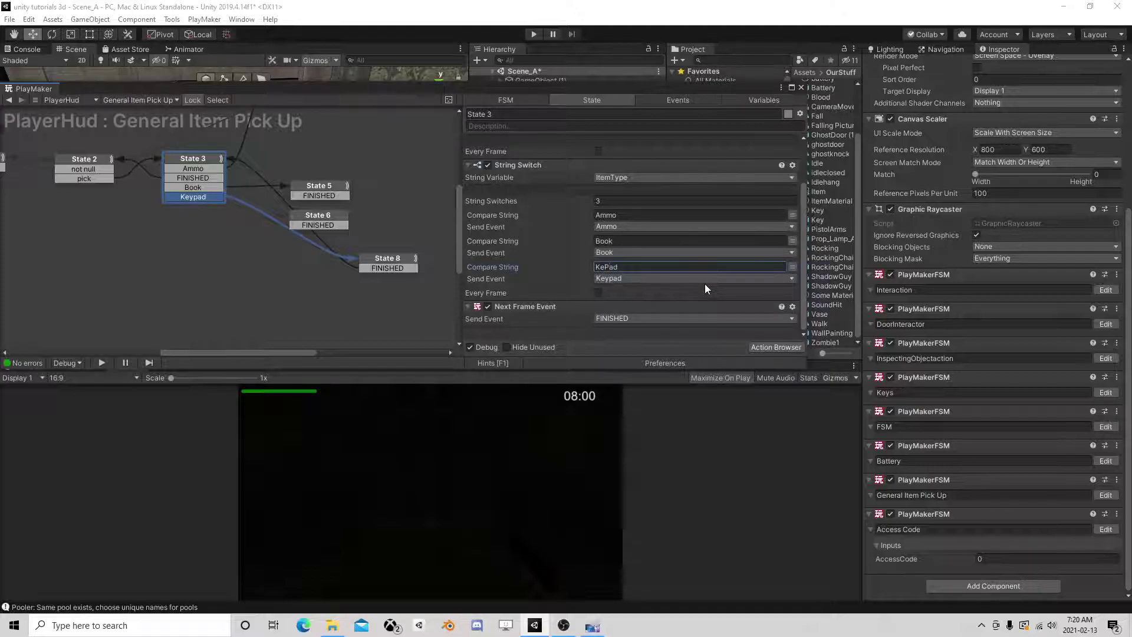
click(416, 265)
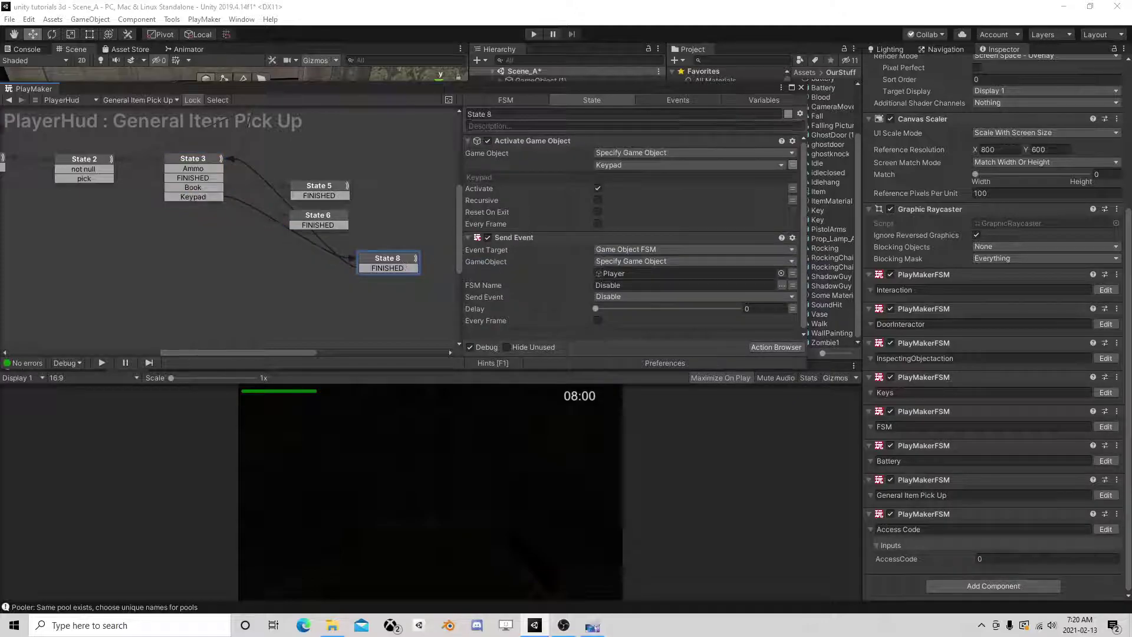
click(802, 88)
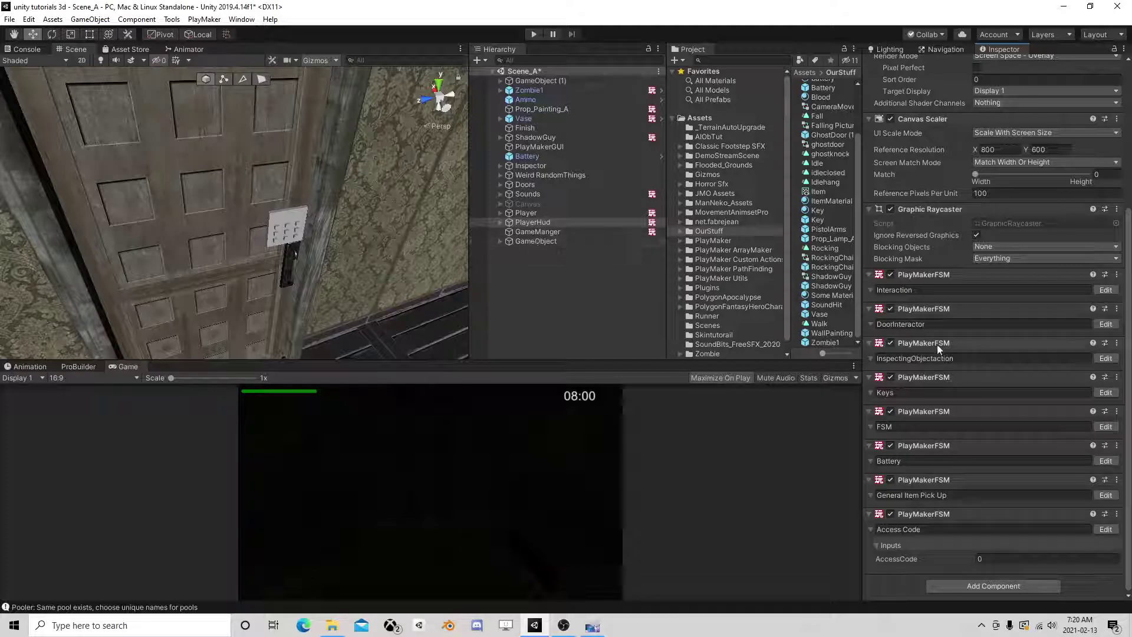
click(535, 214)
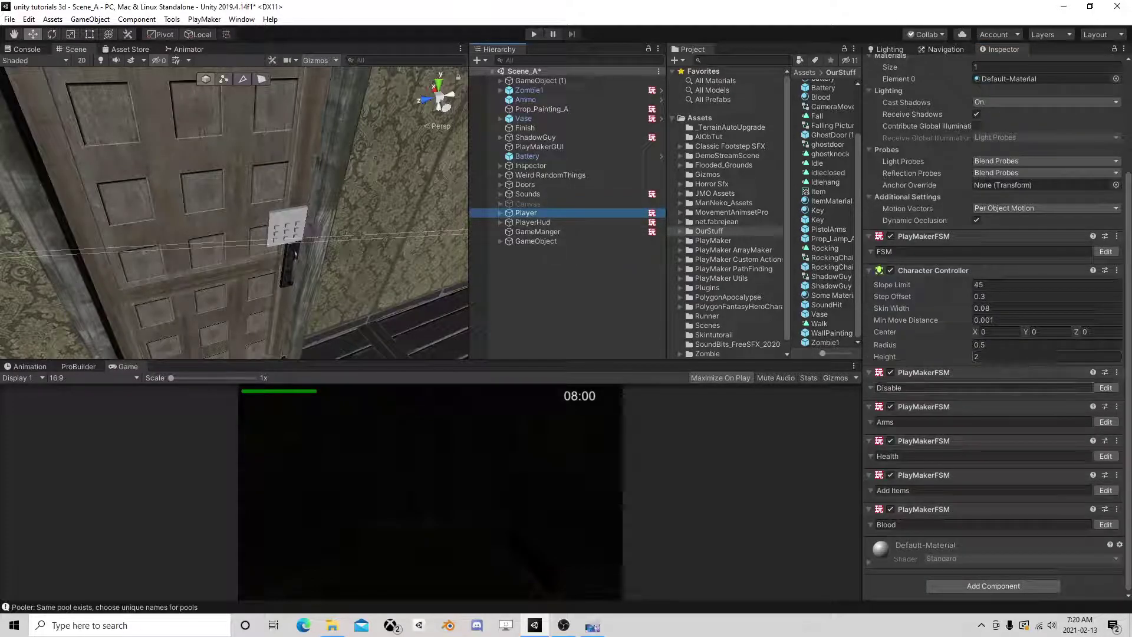
click(1106, 388)
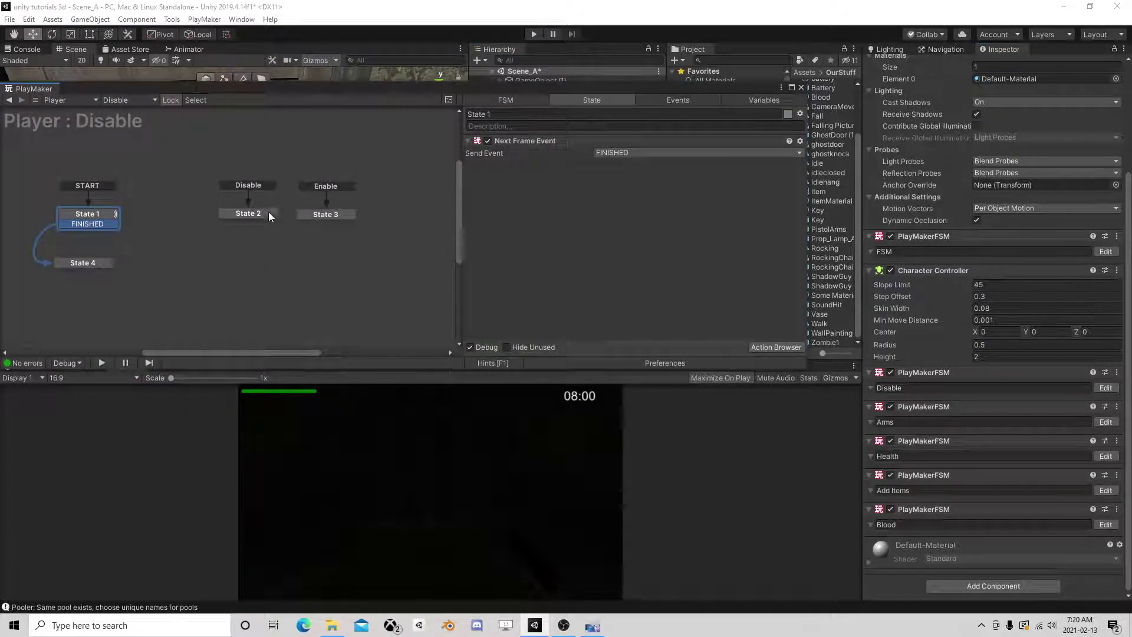
click(260, 214)
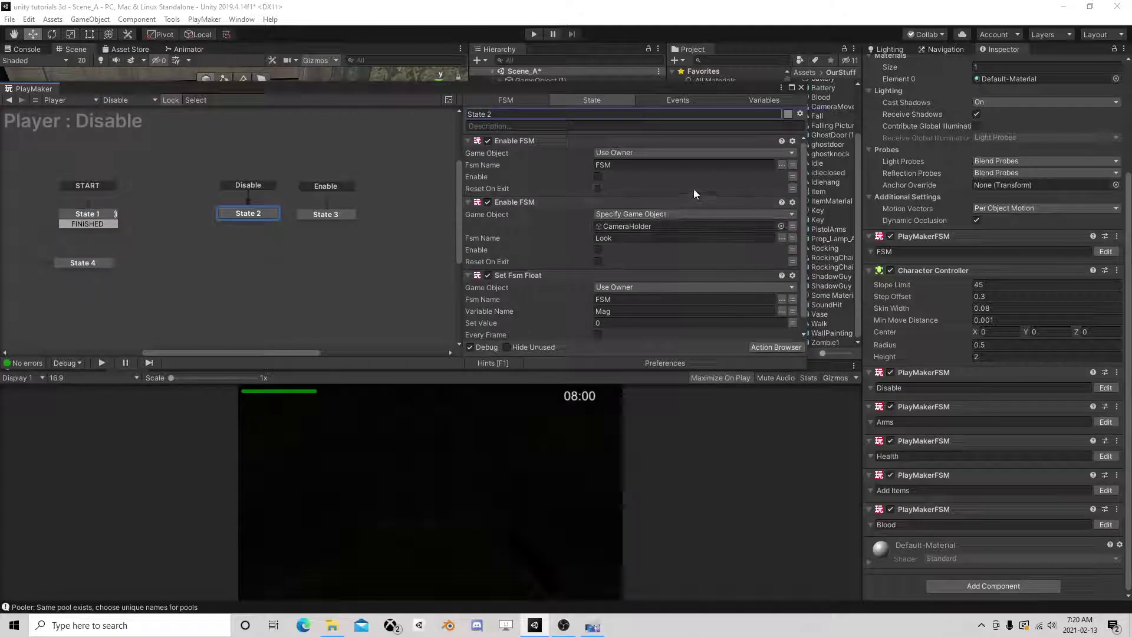
scroll(693, 189, down, 1)
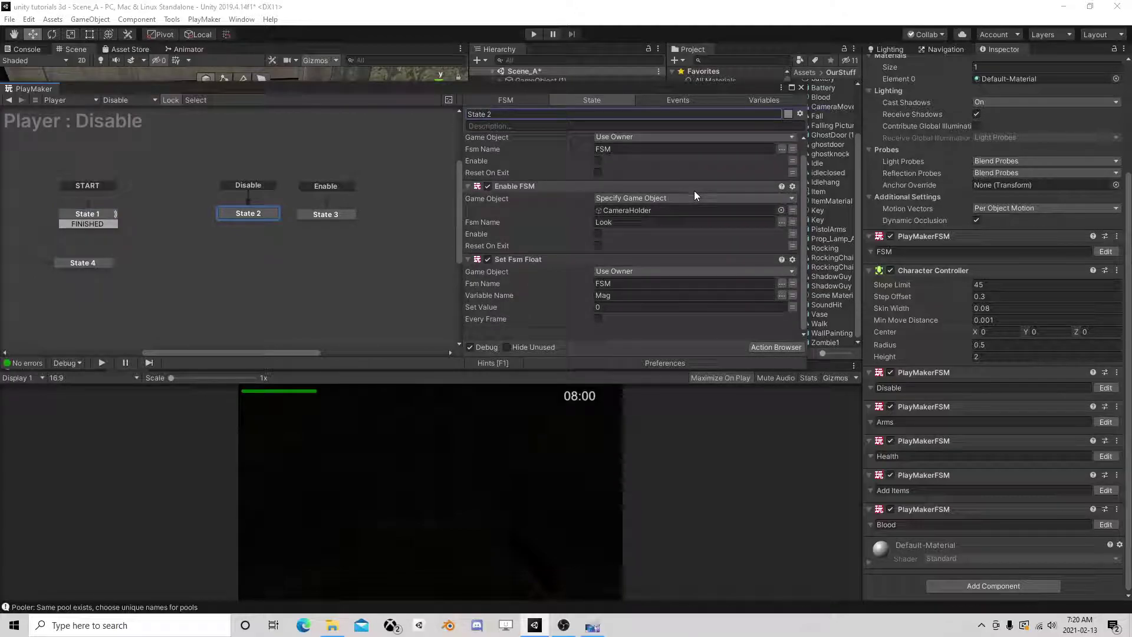
click(341, 220)
click(102, 223)
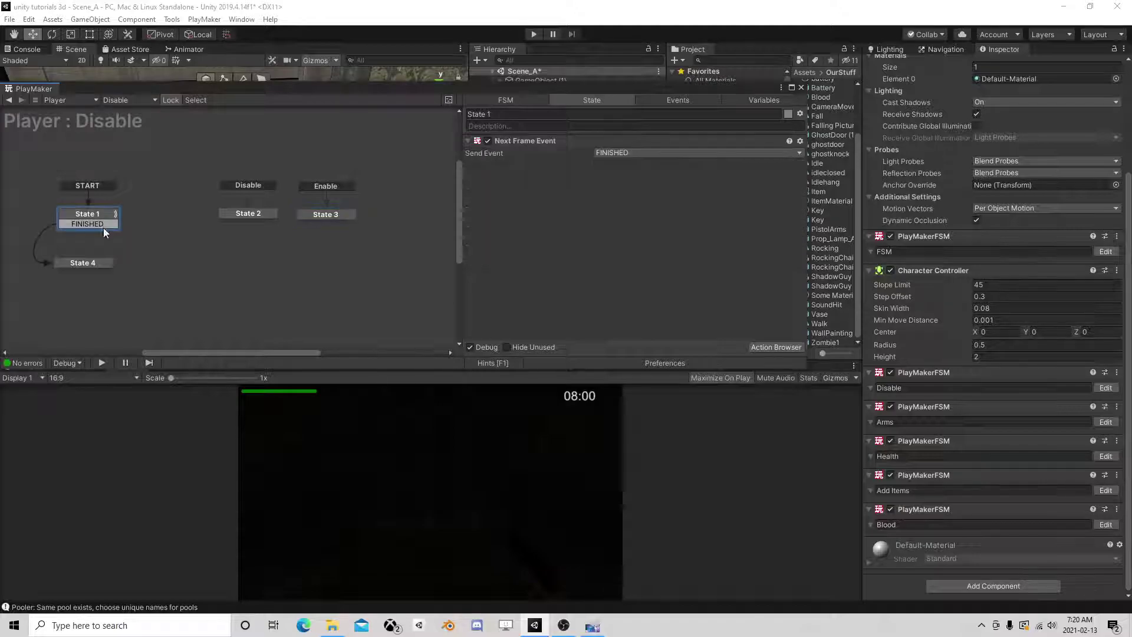
click(801, 88)
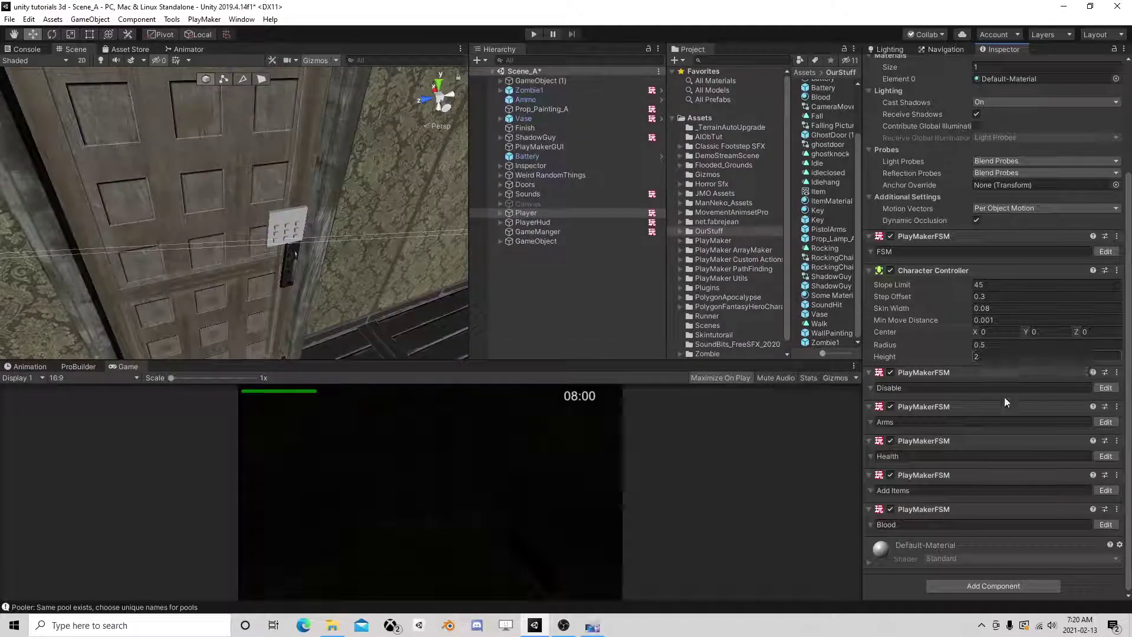
click(536, 233)
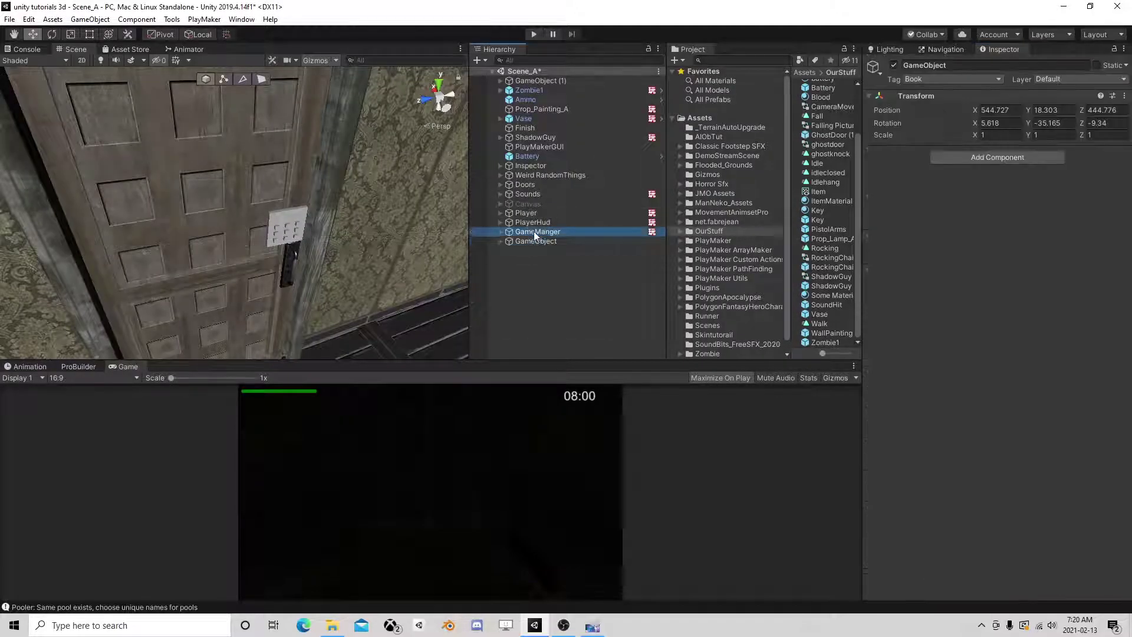
click(652, 232)
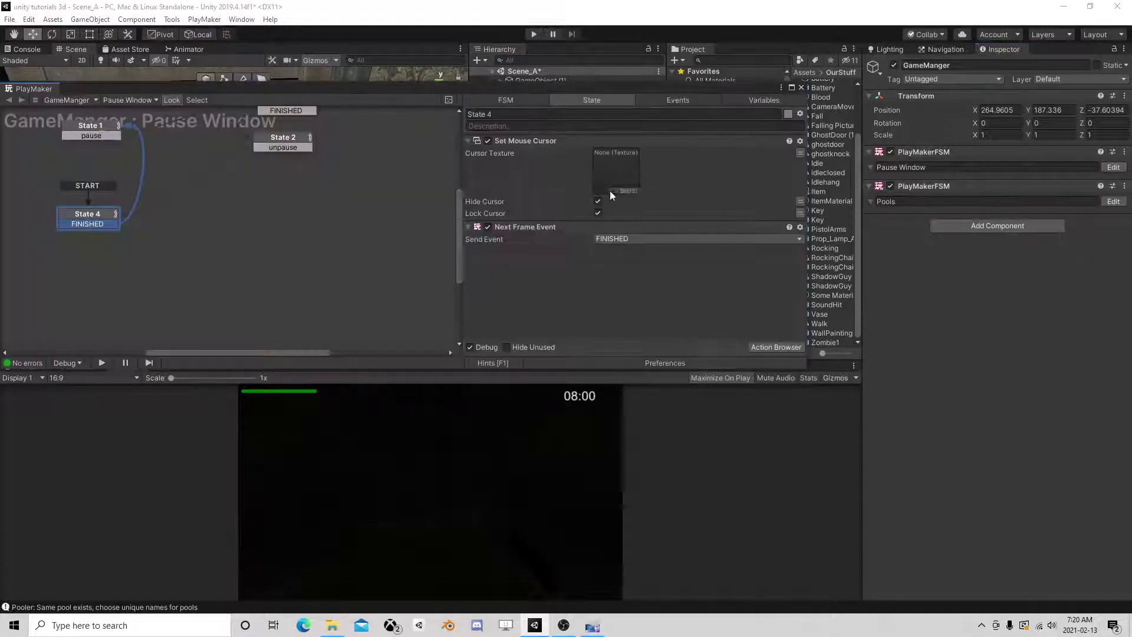
click(164, 213)
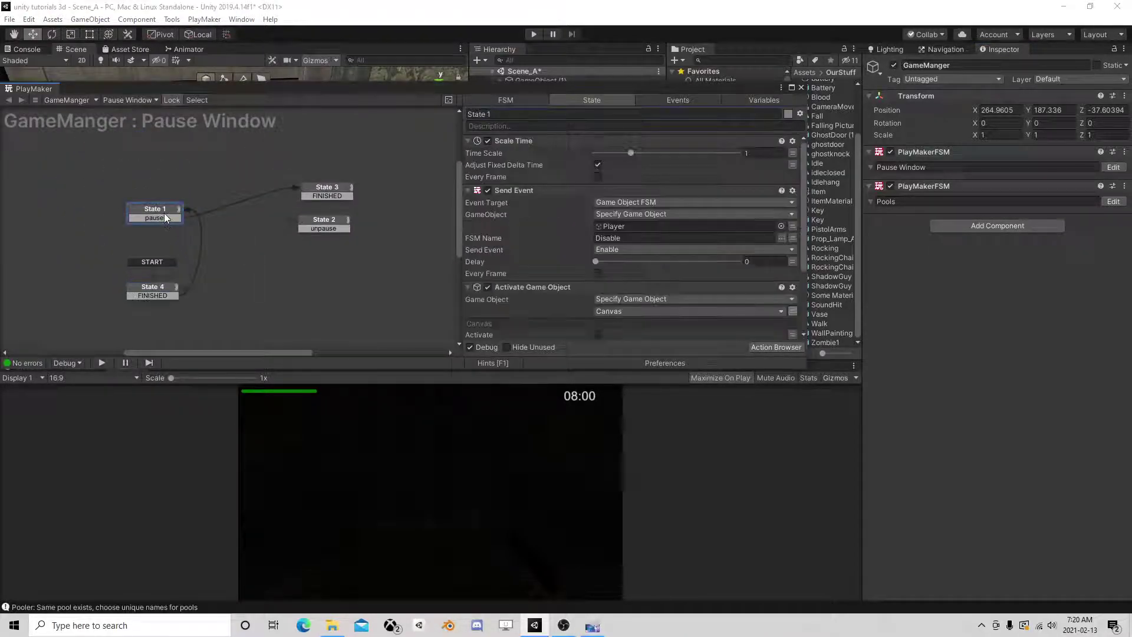
scroll(266, 220, down, 1)
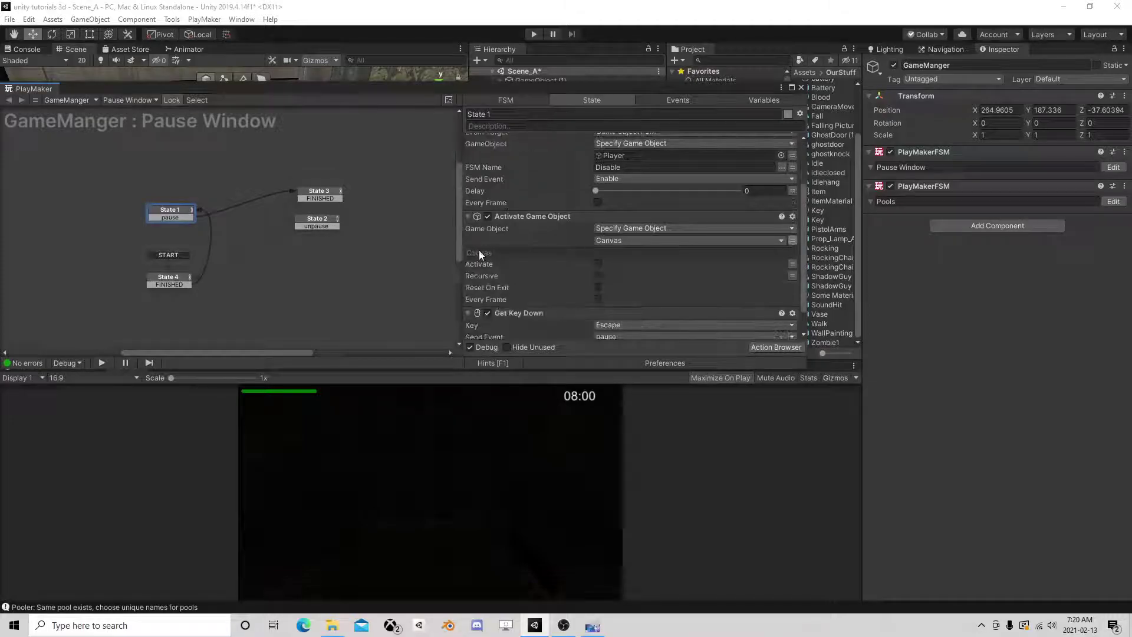
click(328, 196)
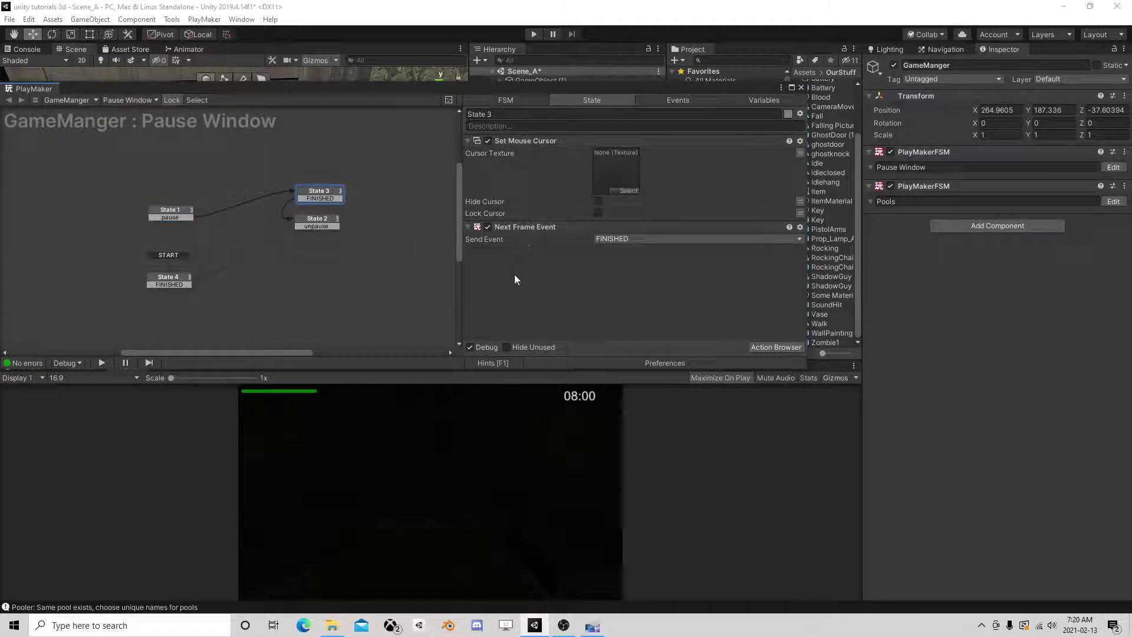
click(322, 224)
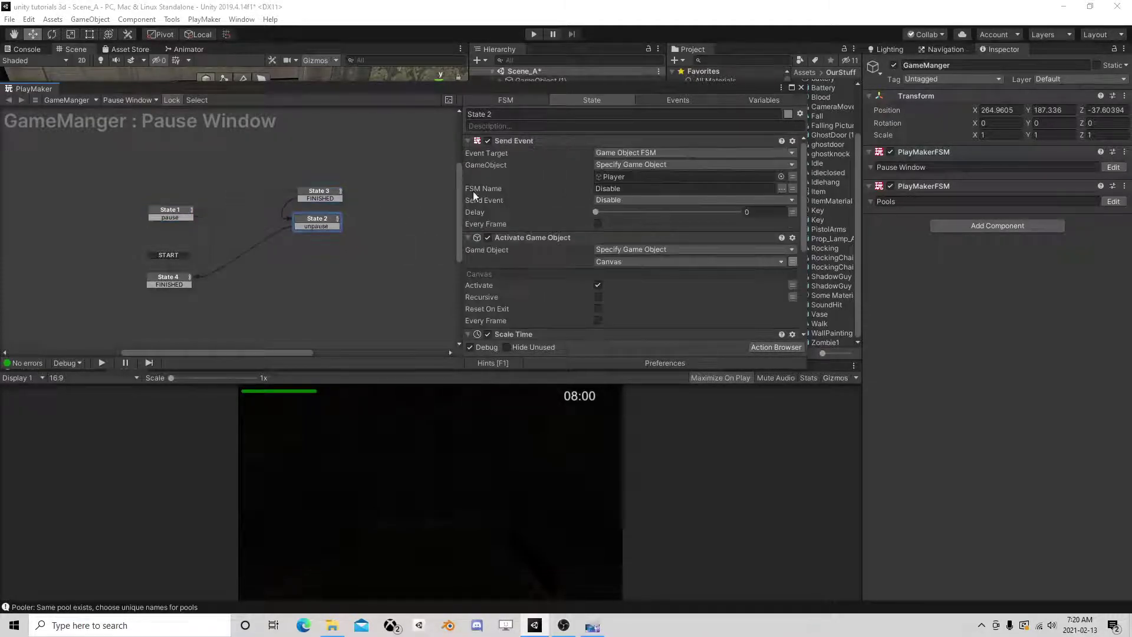
click(801, 88)
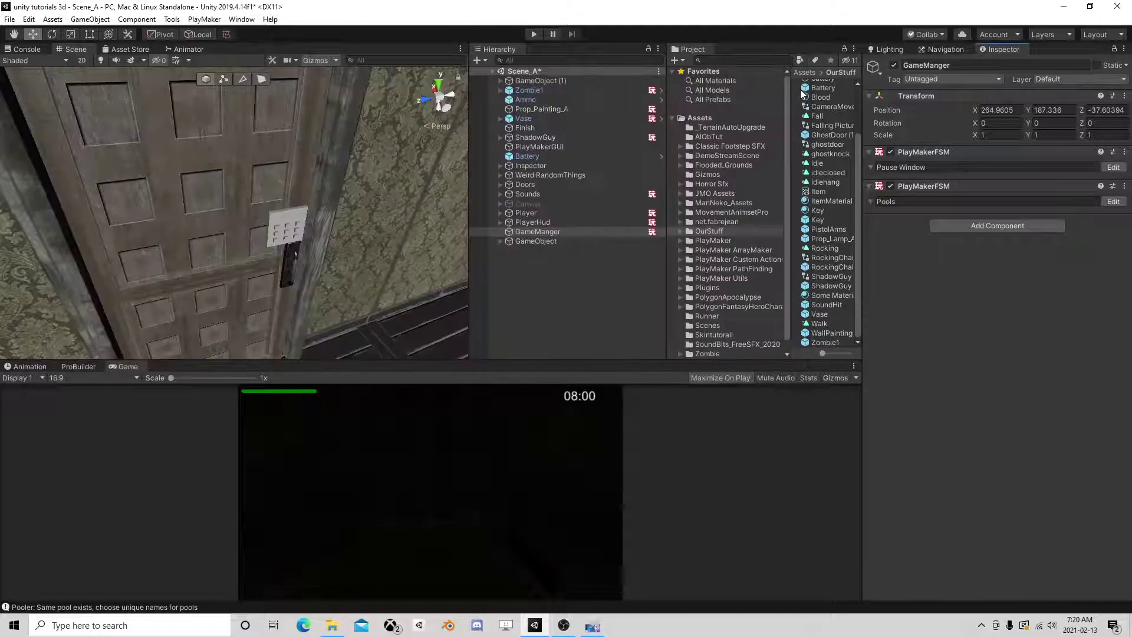
Open the General Item Pick Up FSM and review States 3 and 8 and the Keypad transition
click(547, 225)
scroll(1066, 472, down, 5)
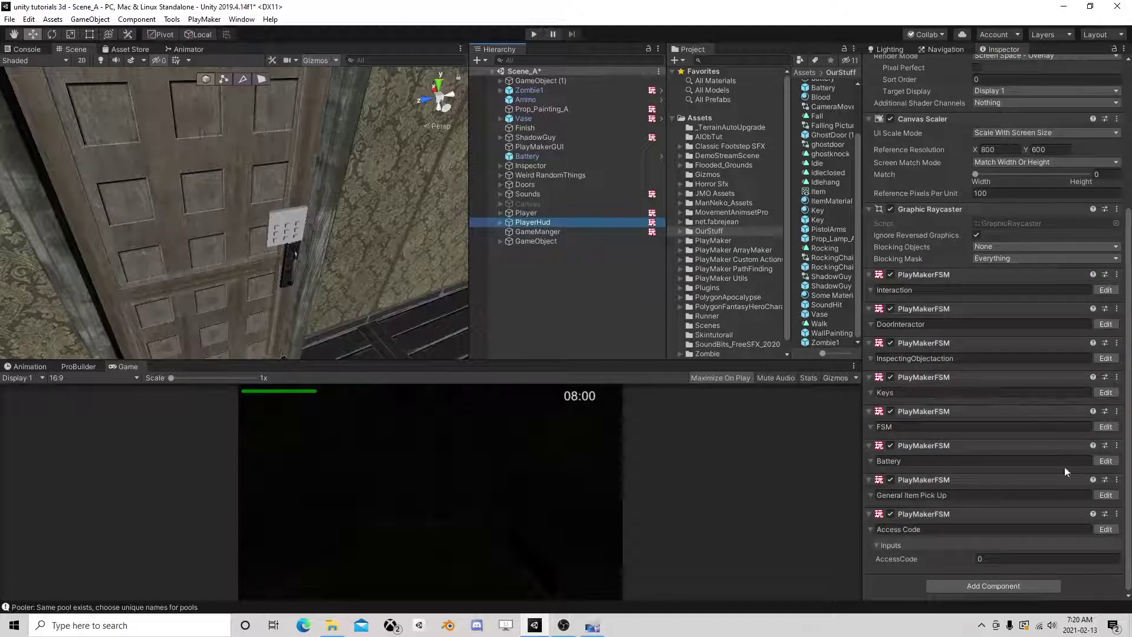
click(1102, 497)
middle_drag(402, 252, 166, 210)
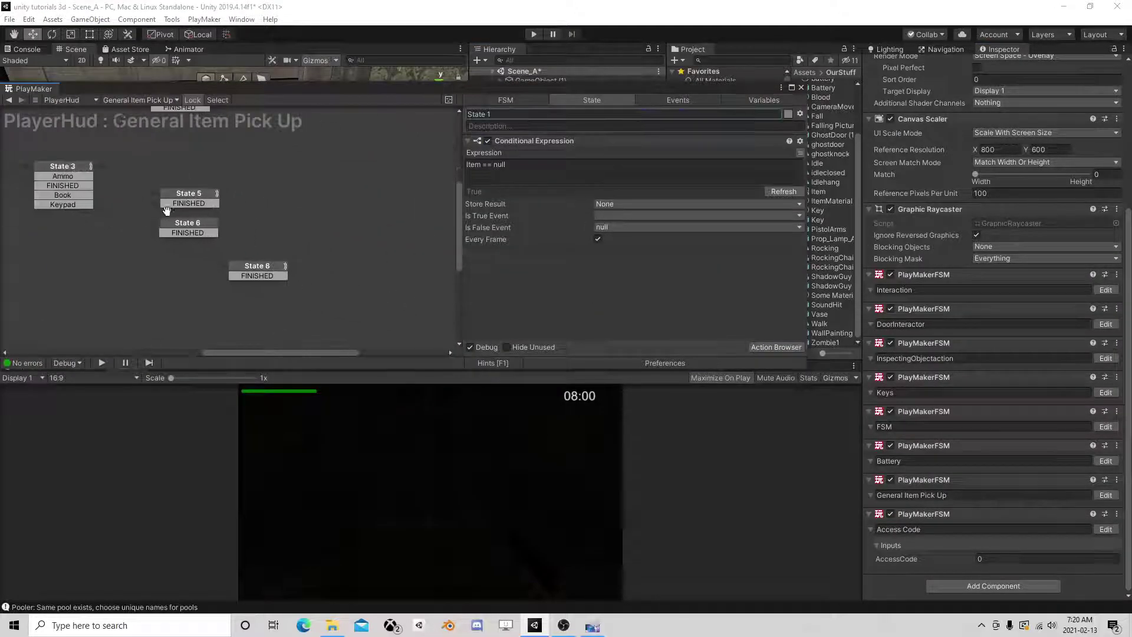
click(256, 270)
middle_drag(256, 270, 331, 244)
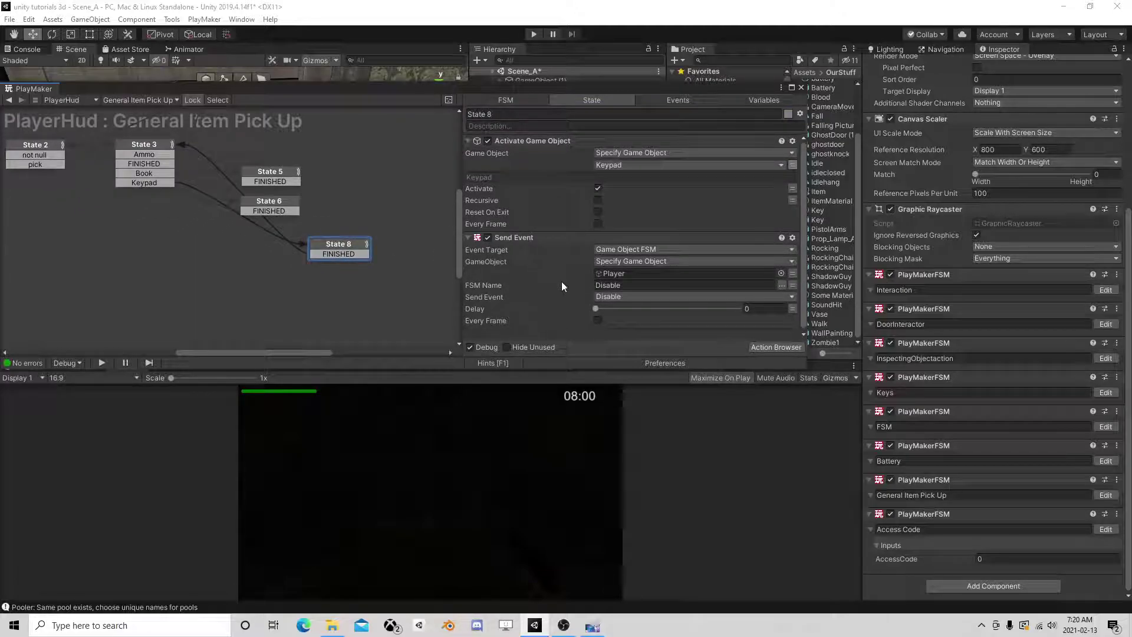
middle_drag(151, 144, 202, 177)
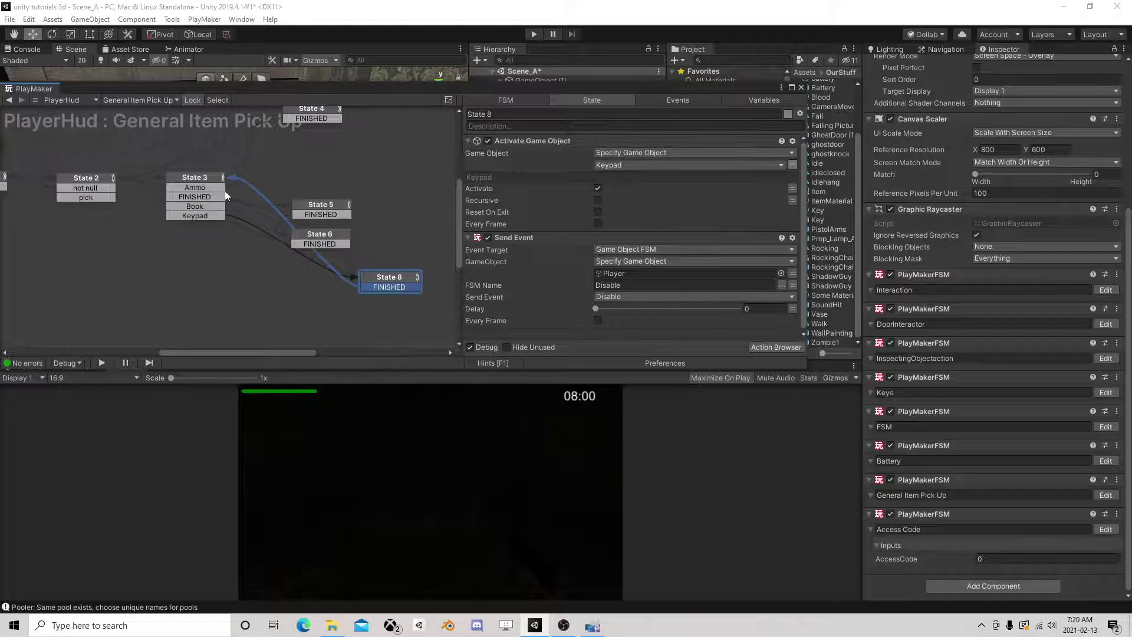
click(201, 177)
click(224, 219)
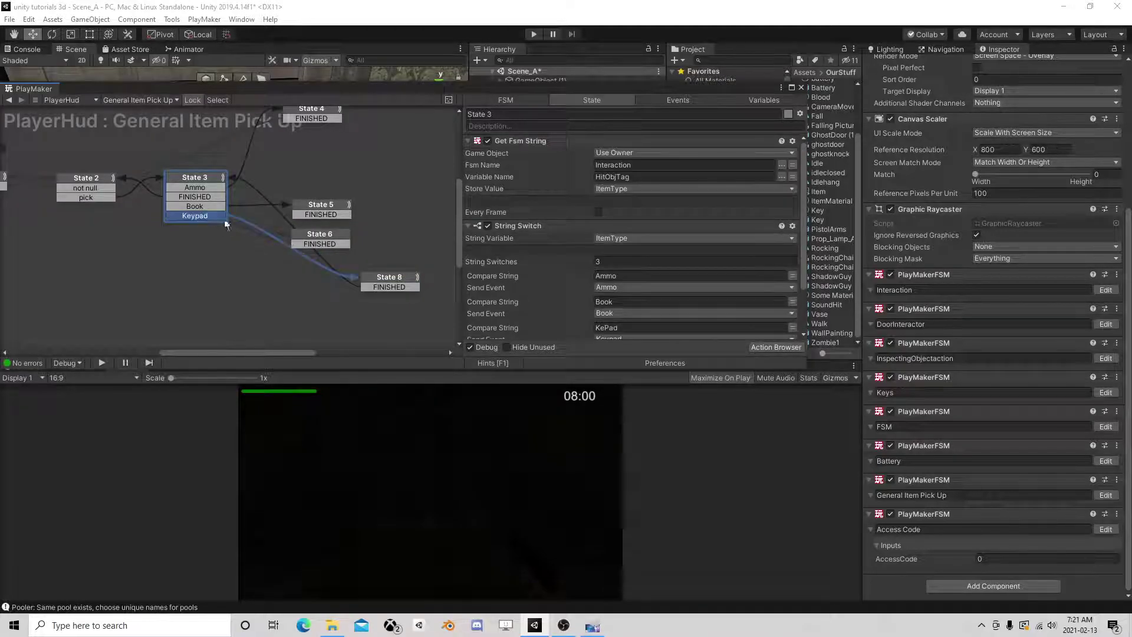
click(377, 279)
click(189, 178)
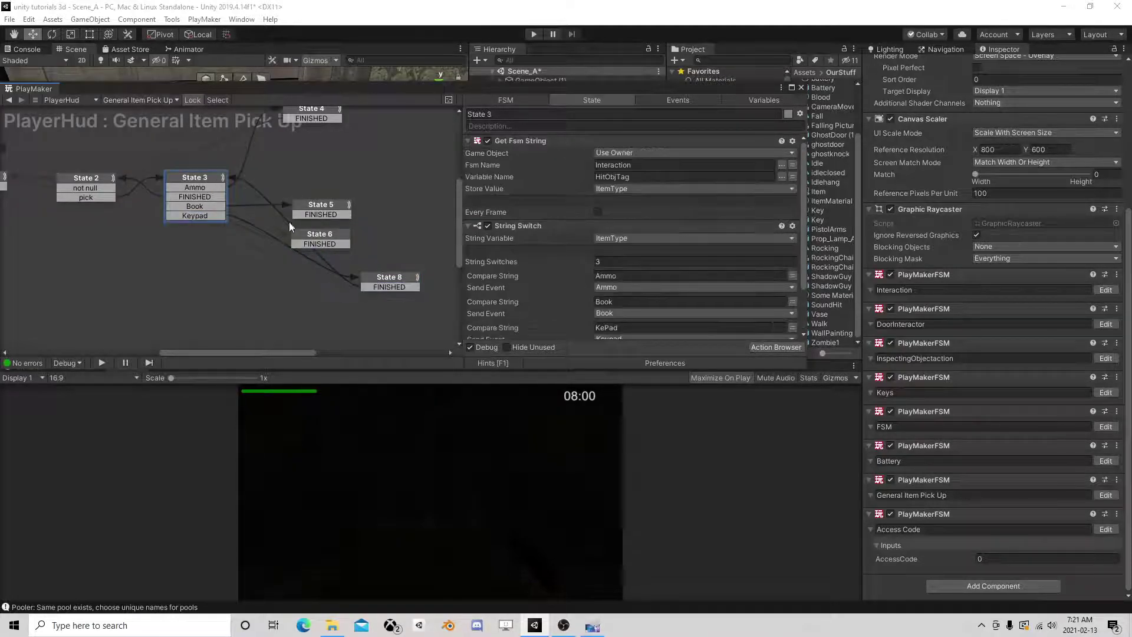
click(381, 281)
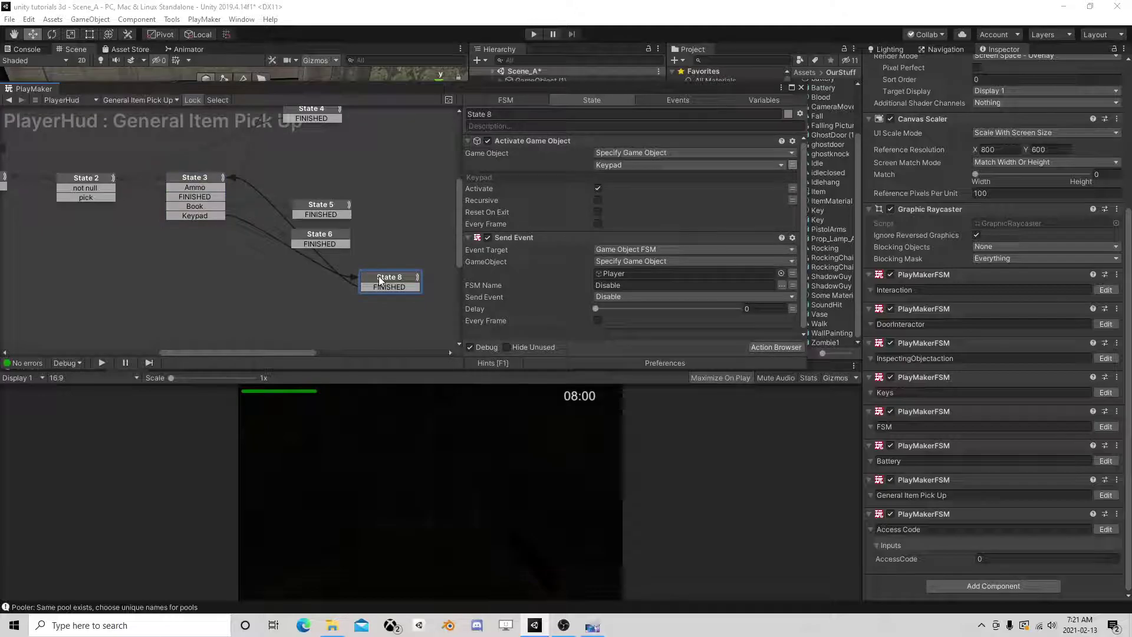
Add a new State 7 reached from State 8's FINISHED event
right_click(246, 289)
click(306, 296)
mouse_move(373, 289)
mouse_down()
mouse_move(294, 295)
mouse_move(313, 289)
mouse_up()
Give State 7 a Get Key Down for key E sending FINISHED, routed to State 2
click(769, 348)
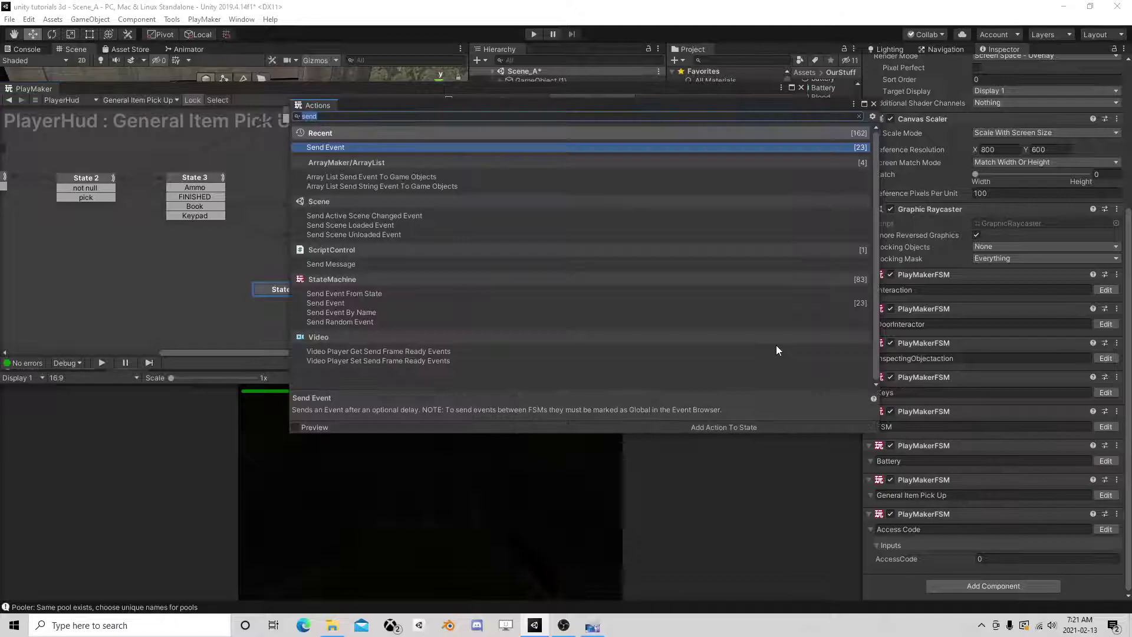
text(get key)
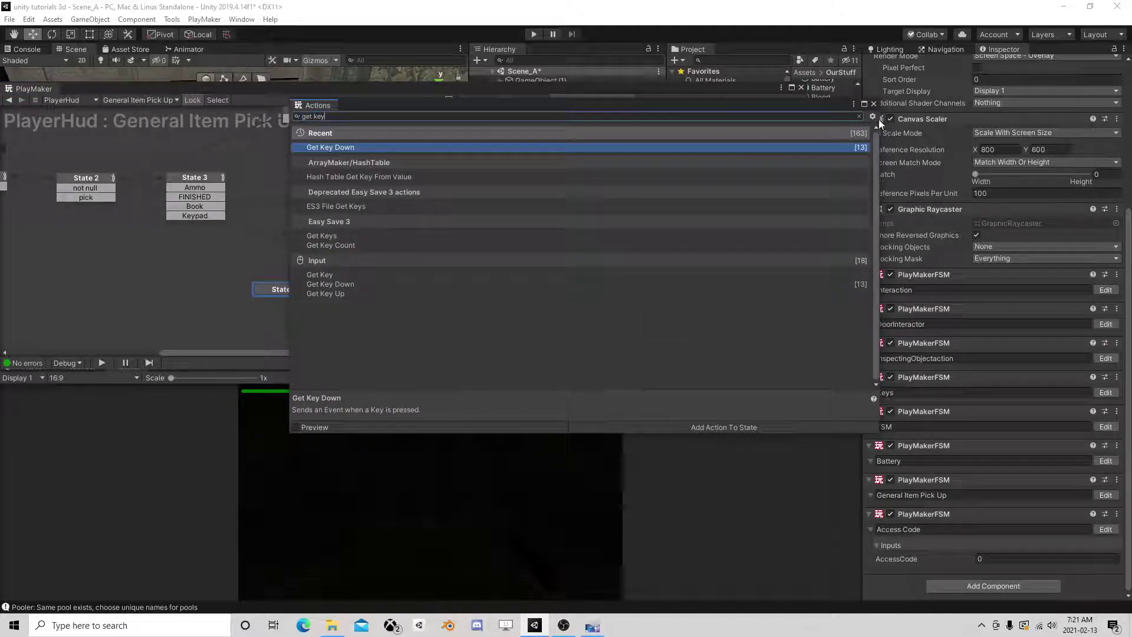
click(874, 104)
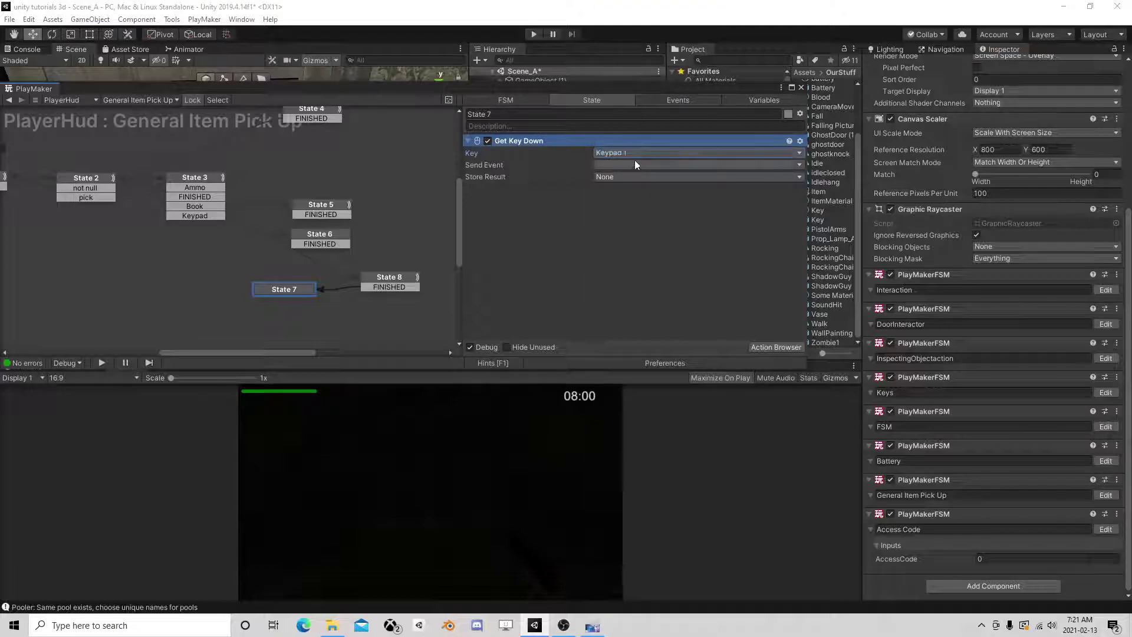
click(623, 153)
key(e)
key(e)
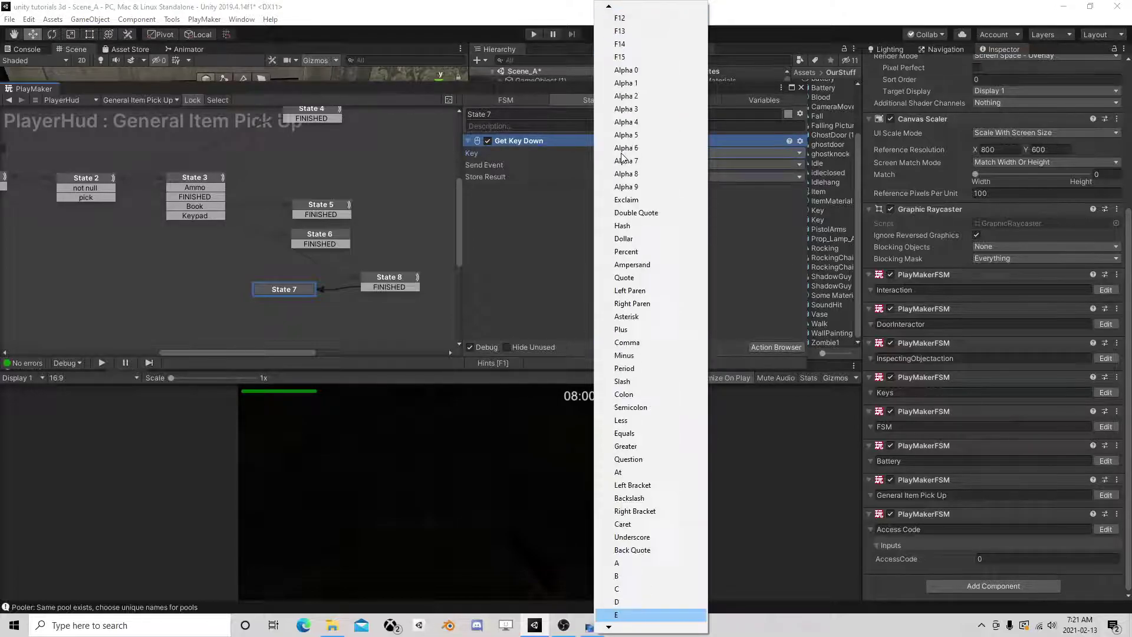
key(e)
key(e)
key(e)
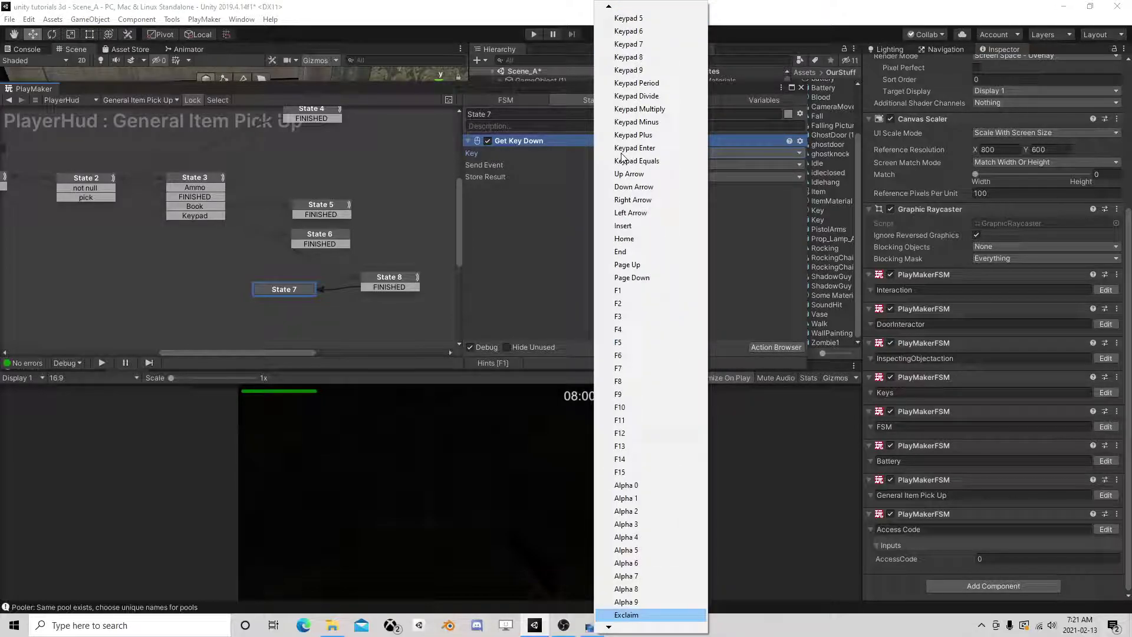
click(649, 556)
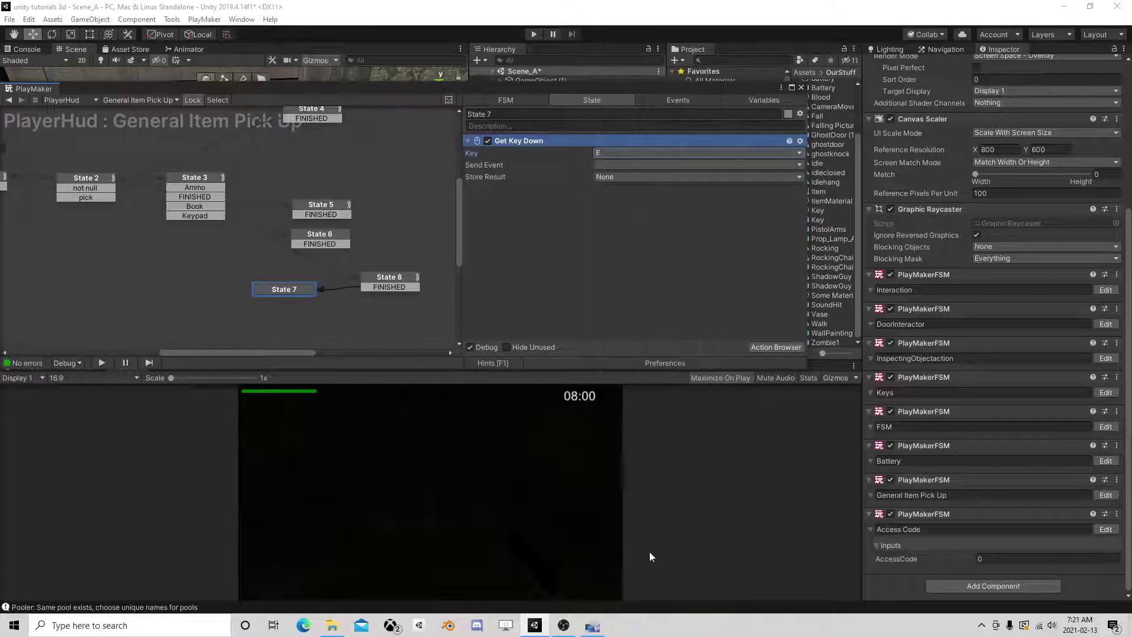
click(618, 165)
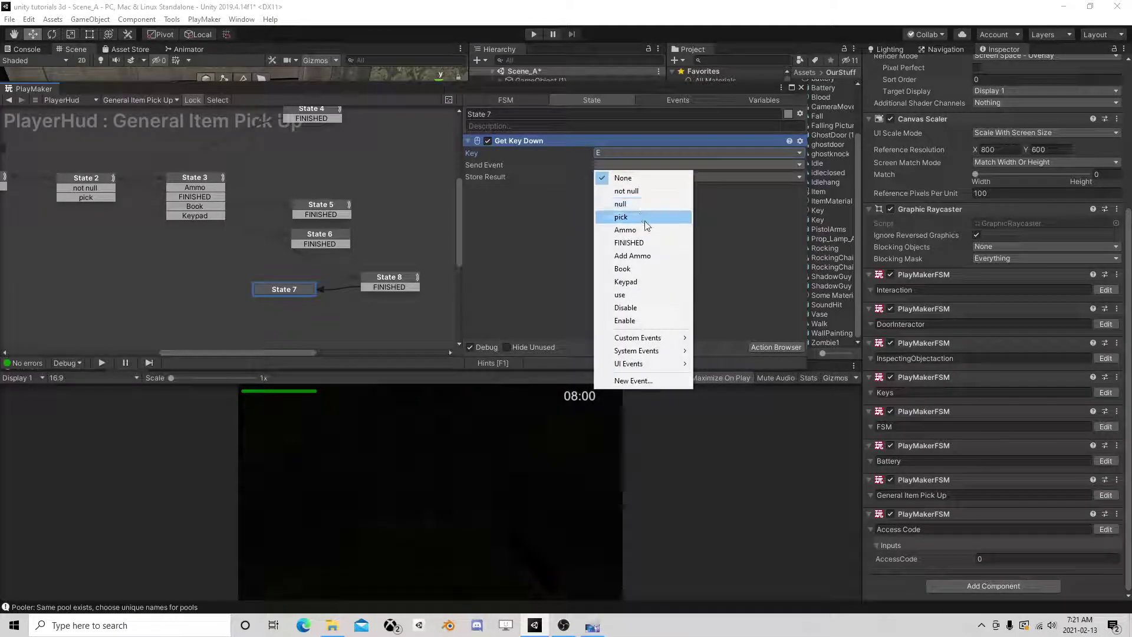
click(646, 242)
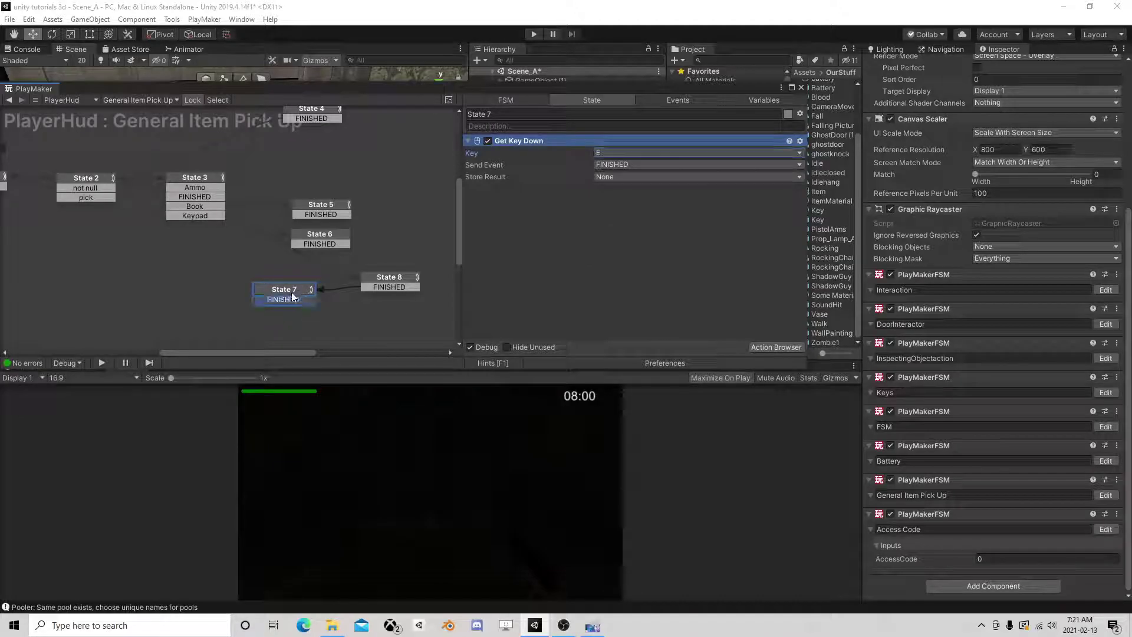
drag(289, 300, 89, 195)
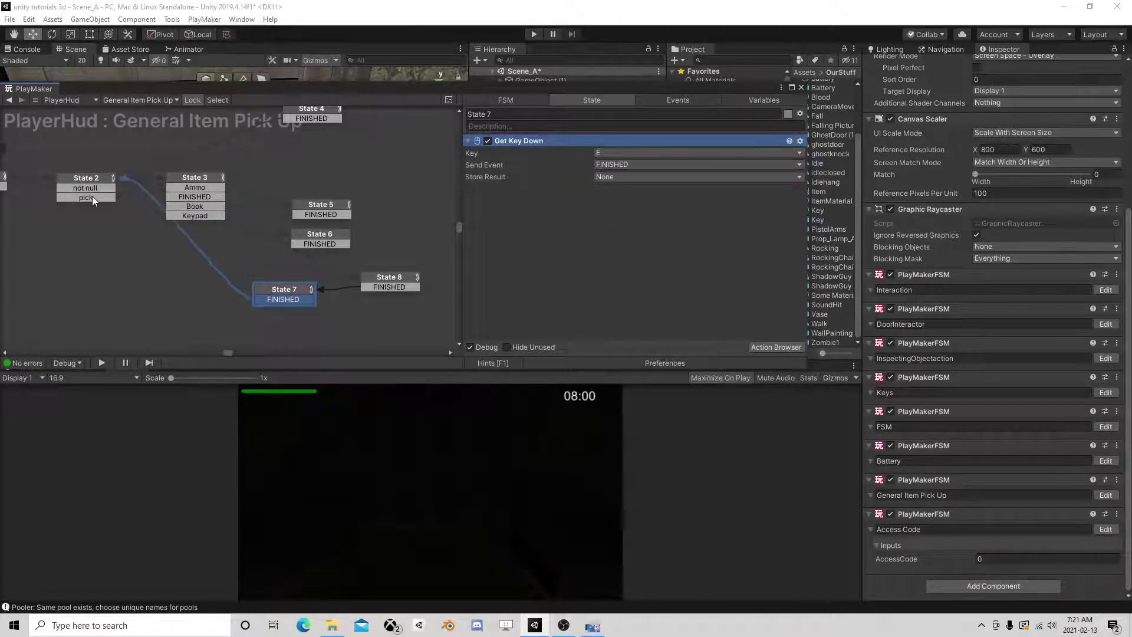
click(390, 280)
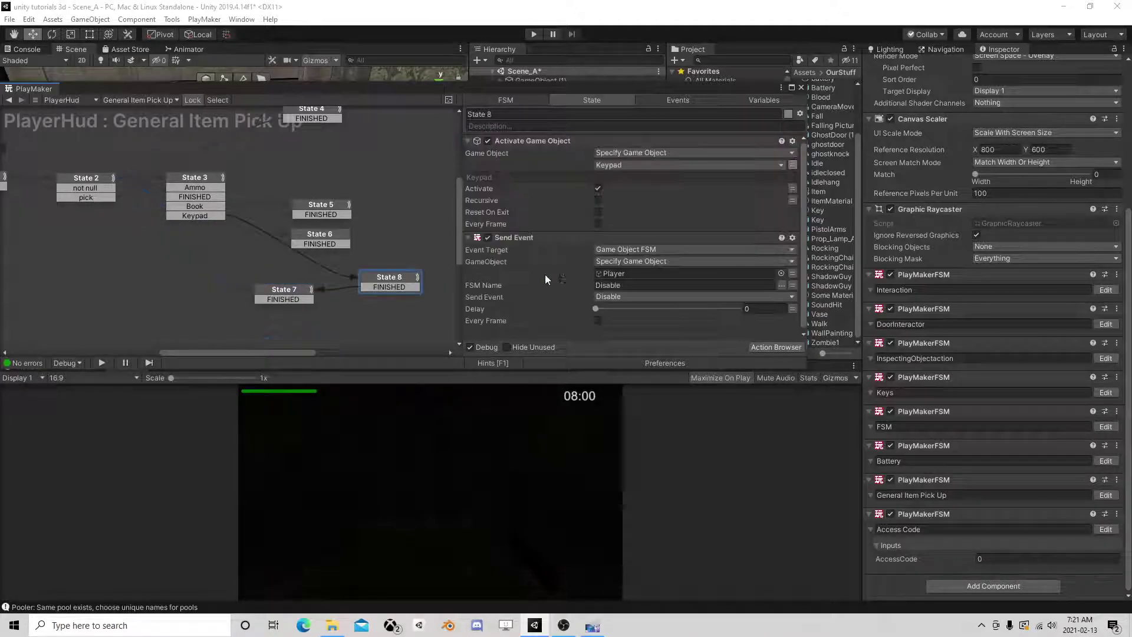
Add Set Mouse Cursor to State 8 and move it to the top of the action list
click(777, 347)
text(set mou)
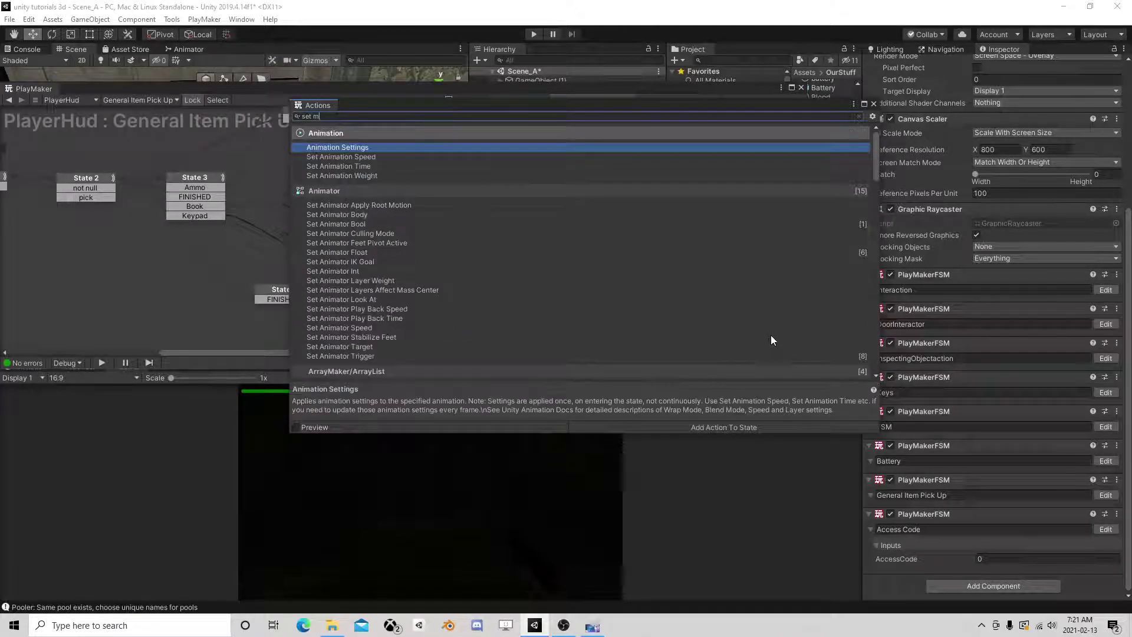
double_click(358, 149)
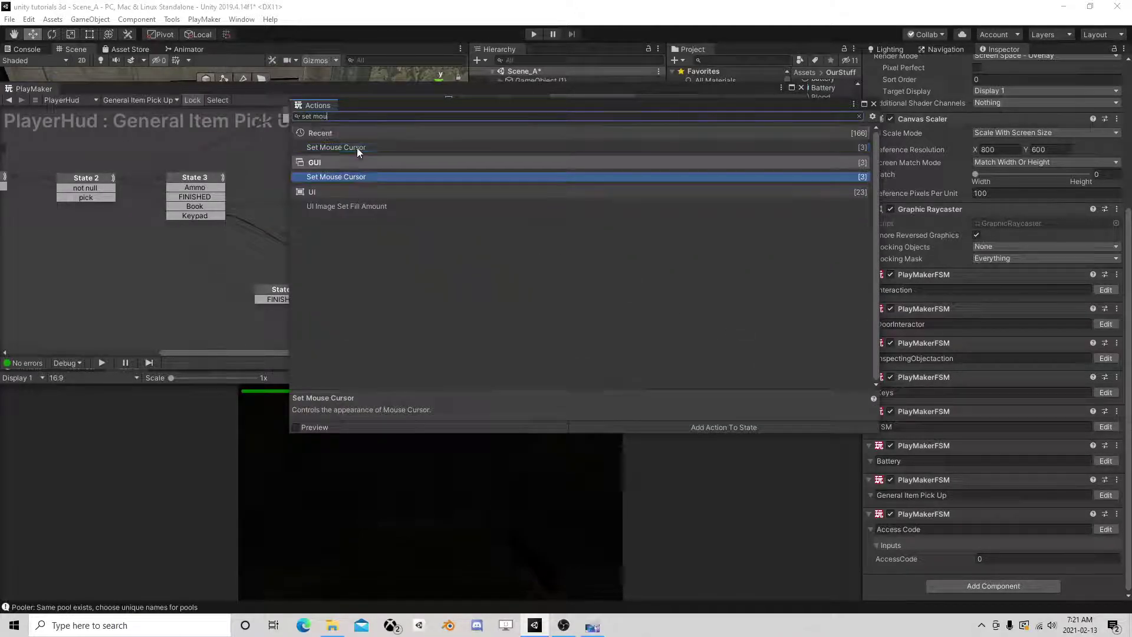
click(872, 105)
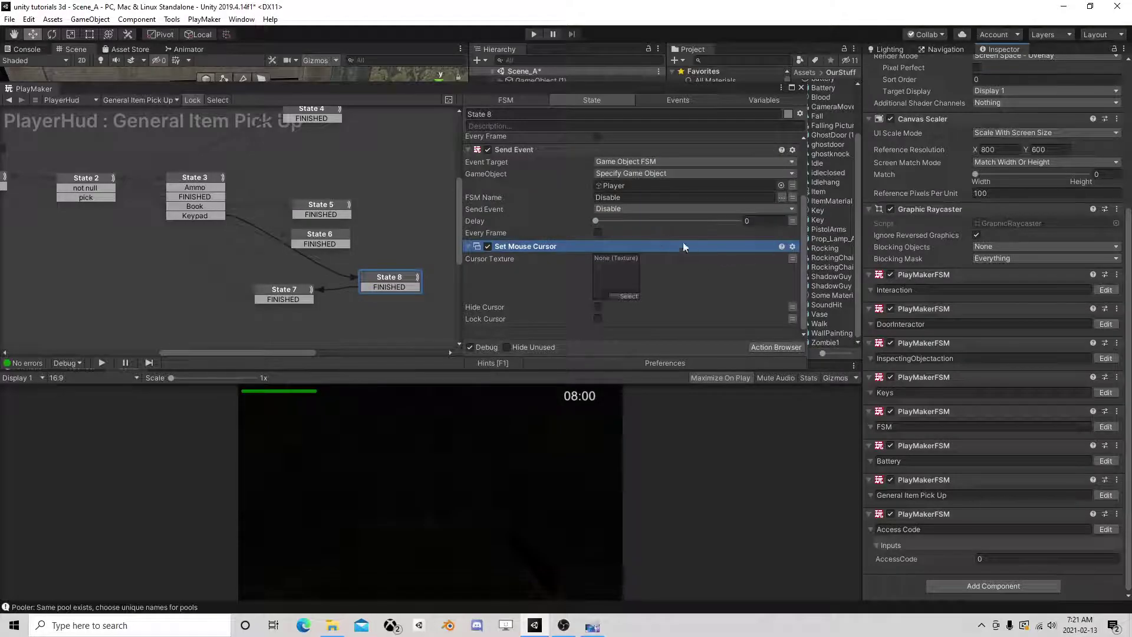
right_click(523, 248)
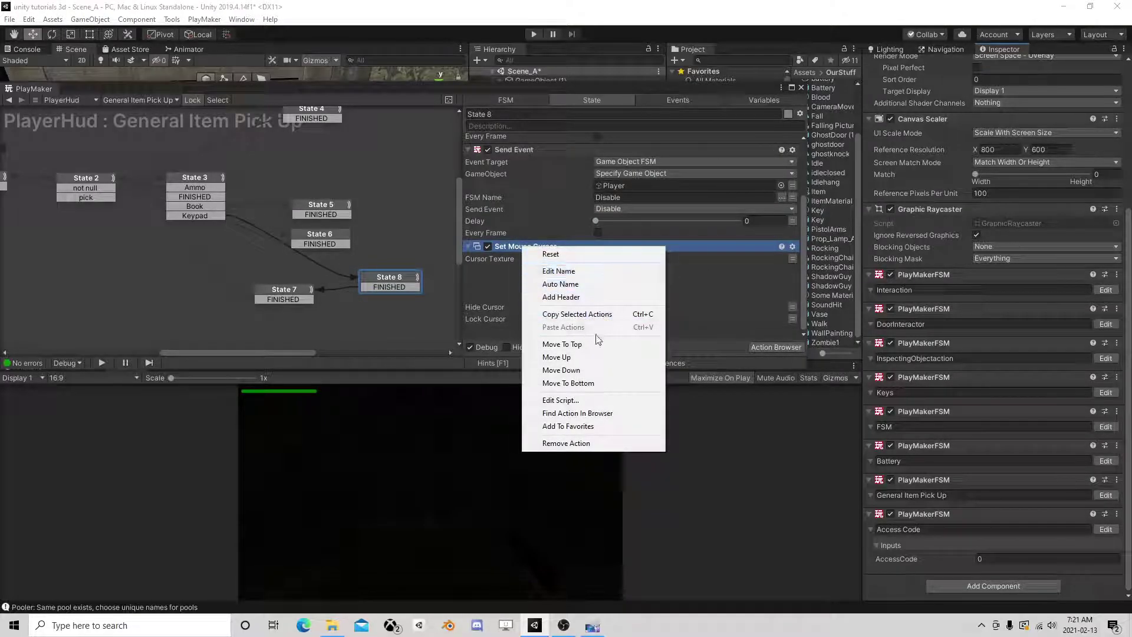
click(561, 344)
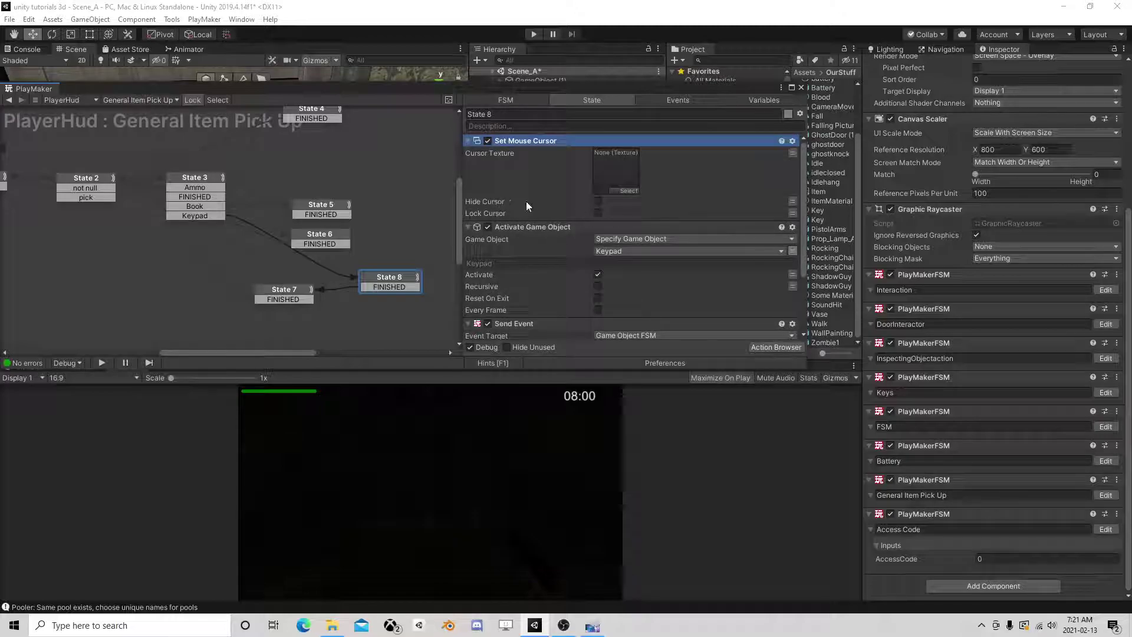
Copy Set Mouse Cursor into a new State 9 reached from State 7's FINISHED
right_click(540, 145)
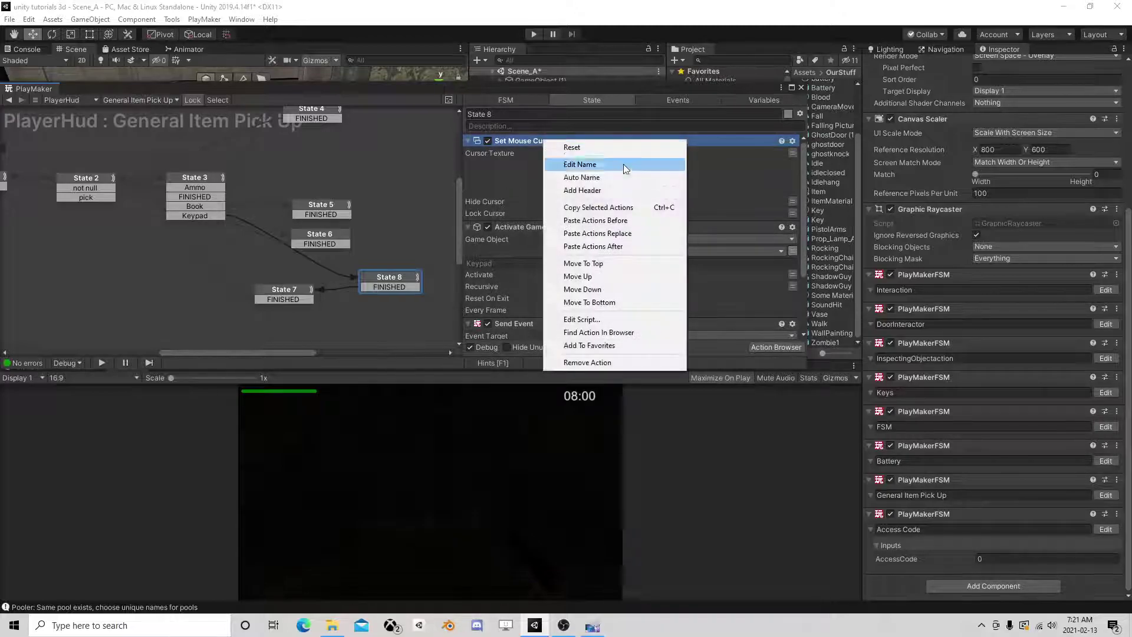
click(614, 207)
click(289, 295)
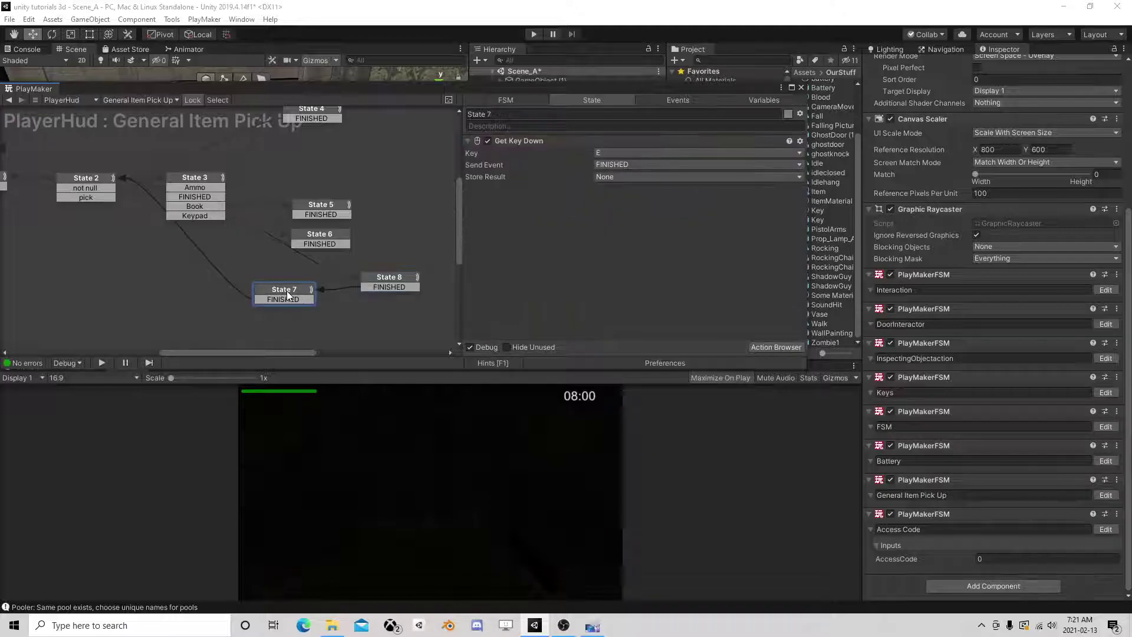
middle_drag(210, 253, 362, 250)
right_click(295, 273)
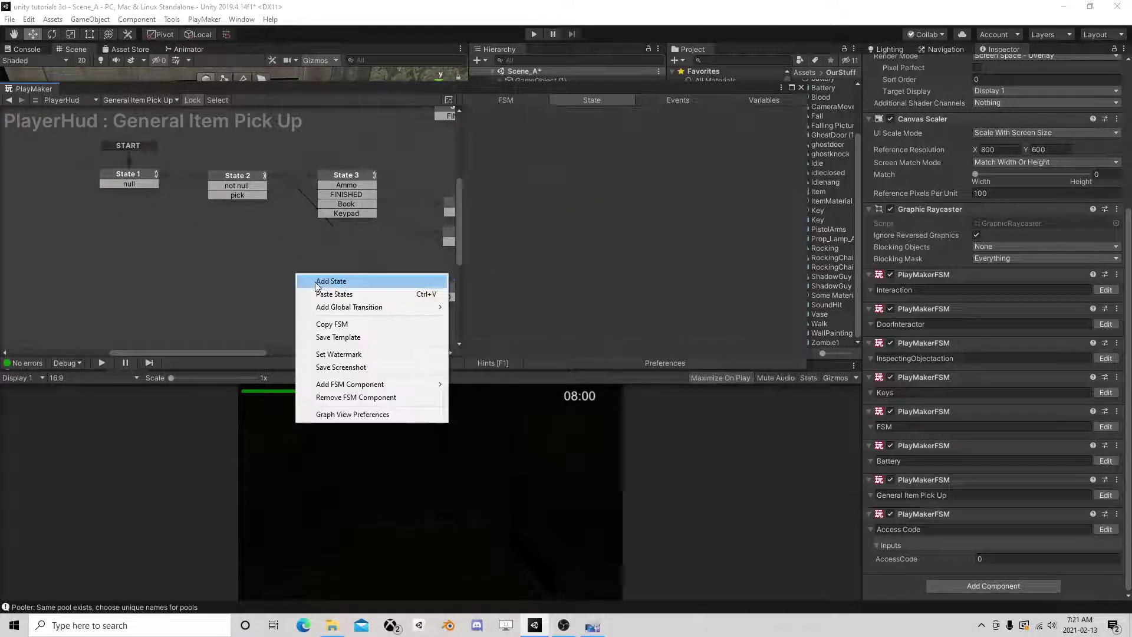
click(315, 281)
drag(420, 297, 328, 278)
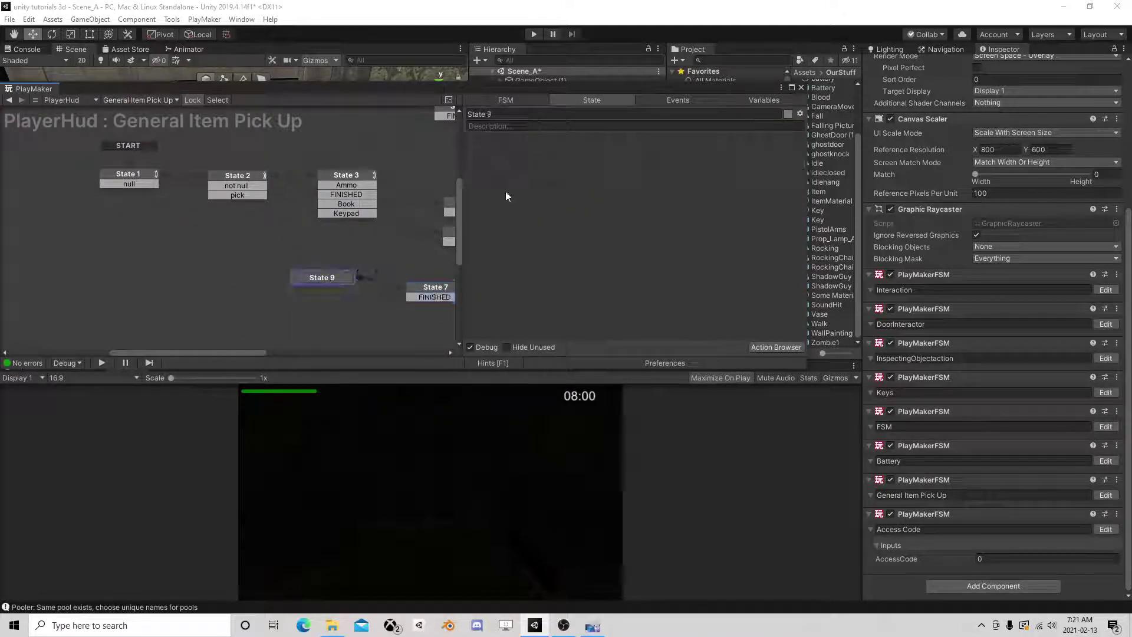
right_click(507, 184)
click(547, 288)
Give State 9 a FINISHED transition to State 2 and close the PlayMaker editor
right_click(329, 278)
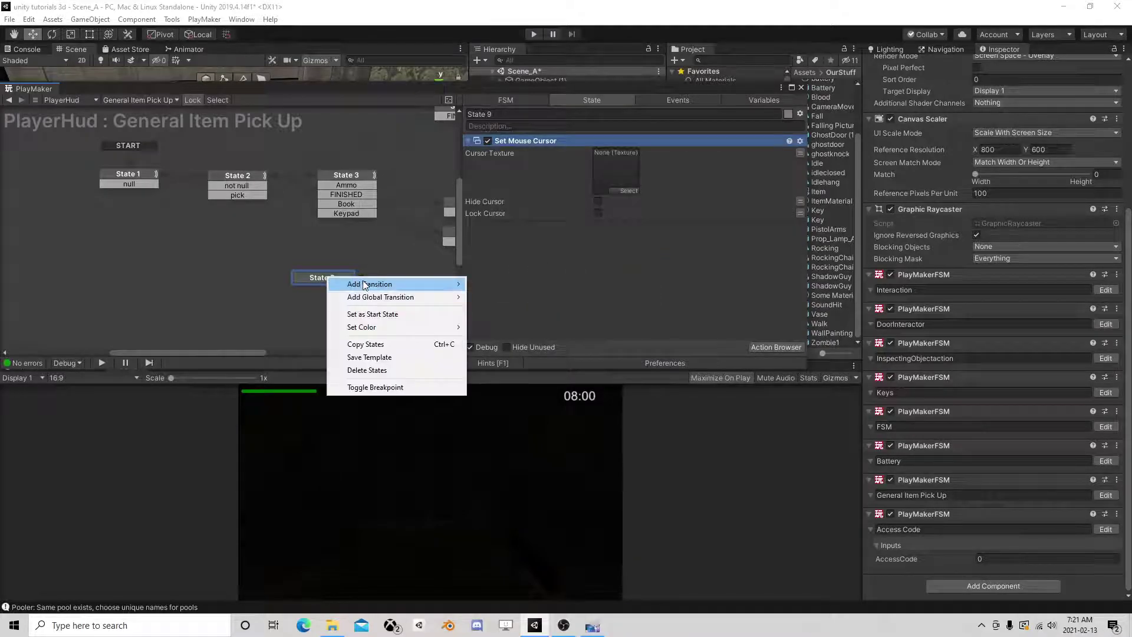
mouse_move(436, 284)
click(498, 336)
drag(336, 288, 239, 177)
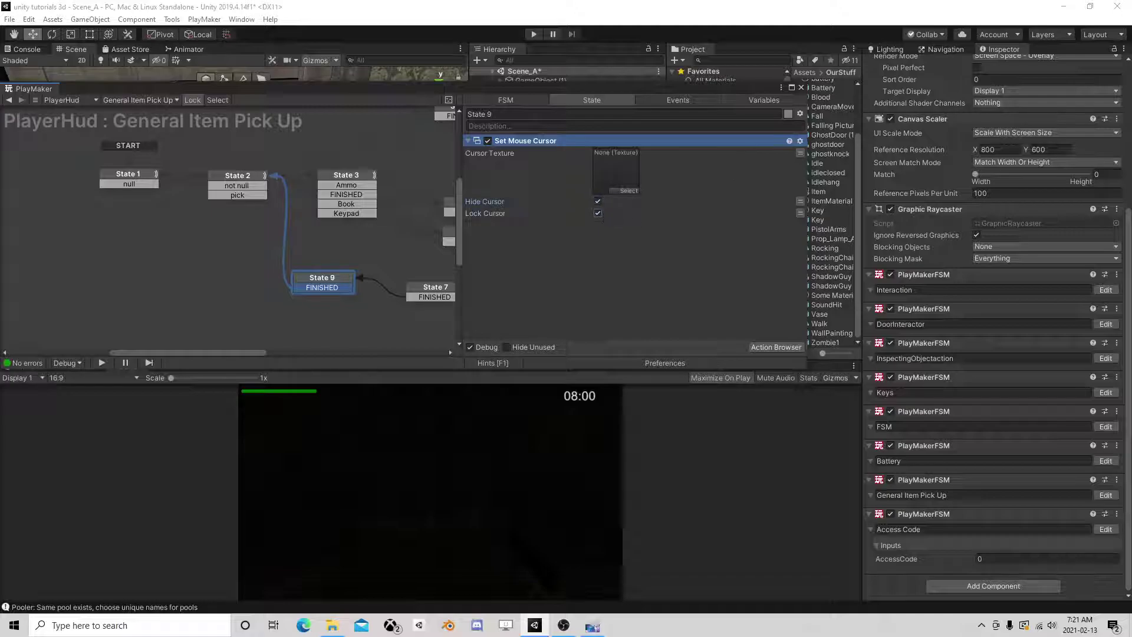
click(802, 88)
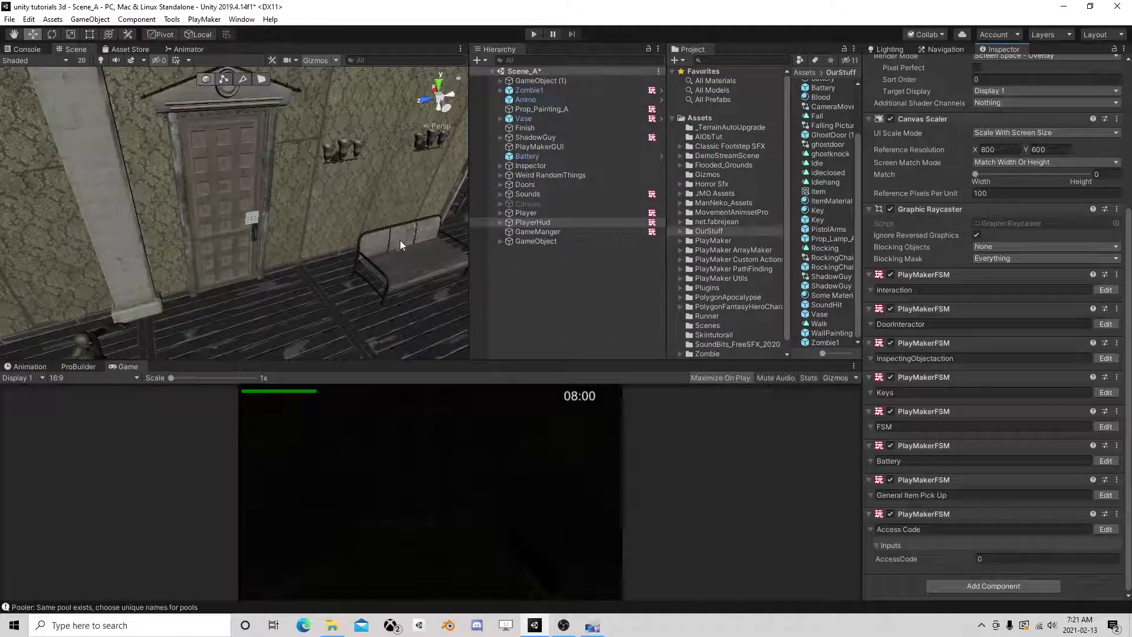
Start play mode, turn on the flashlight with F and open the door with E
scroll(400, 239, down, 3)
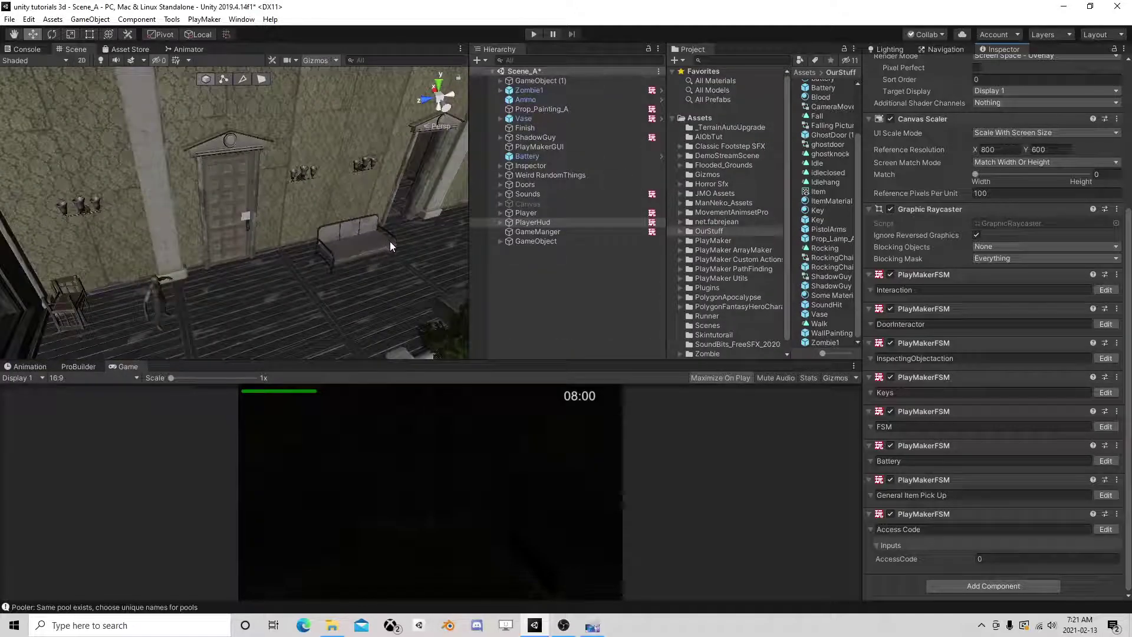
click(534, 34)
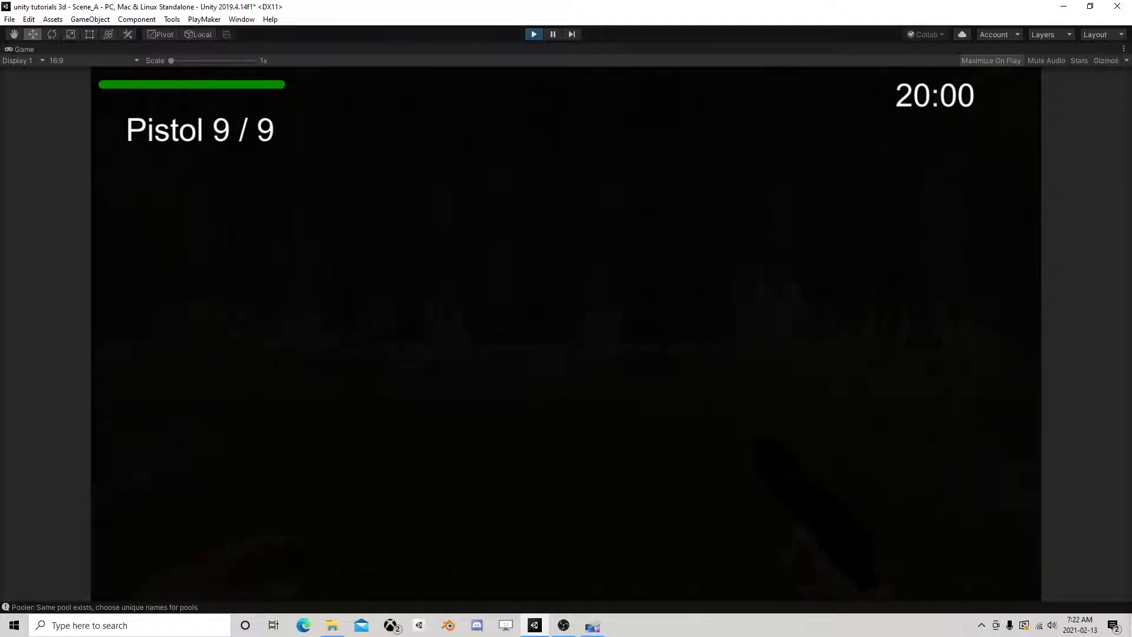
key(f)
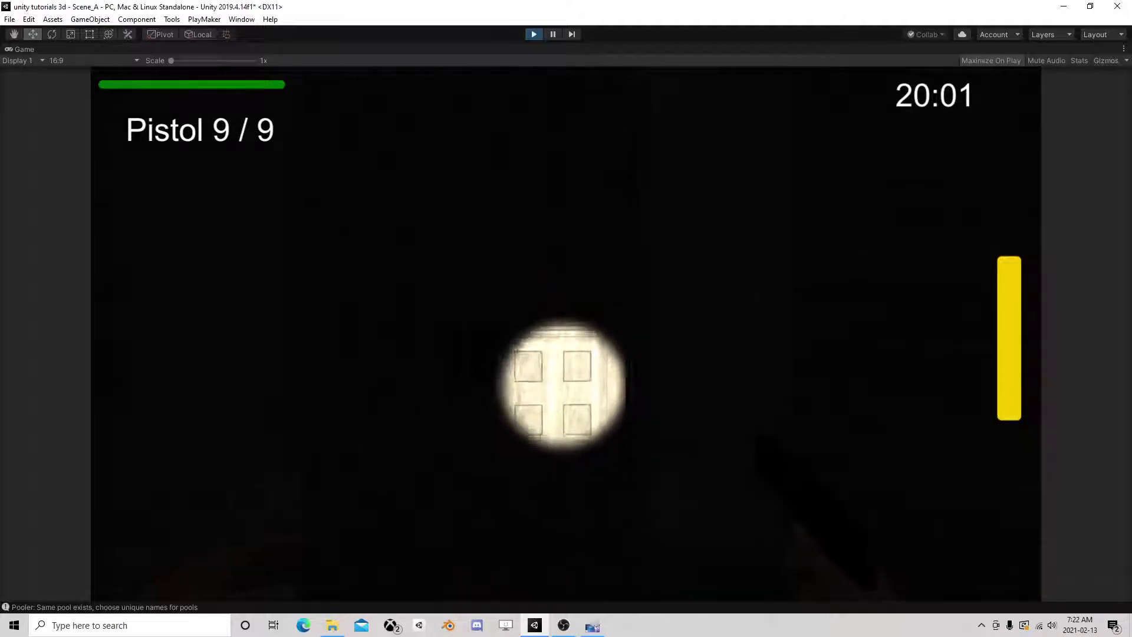
key(e)
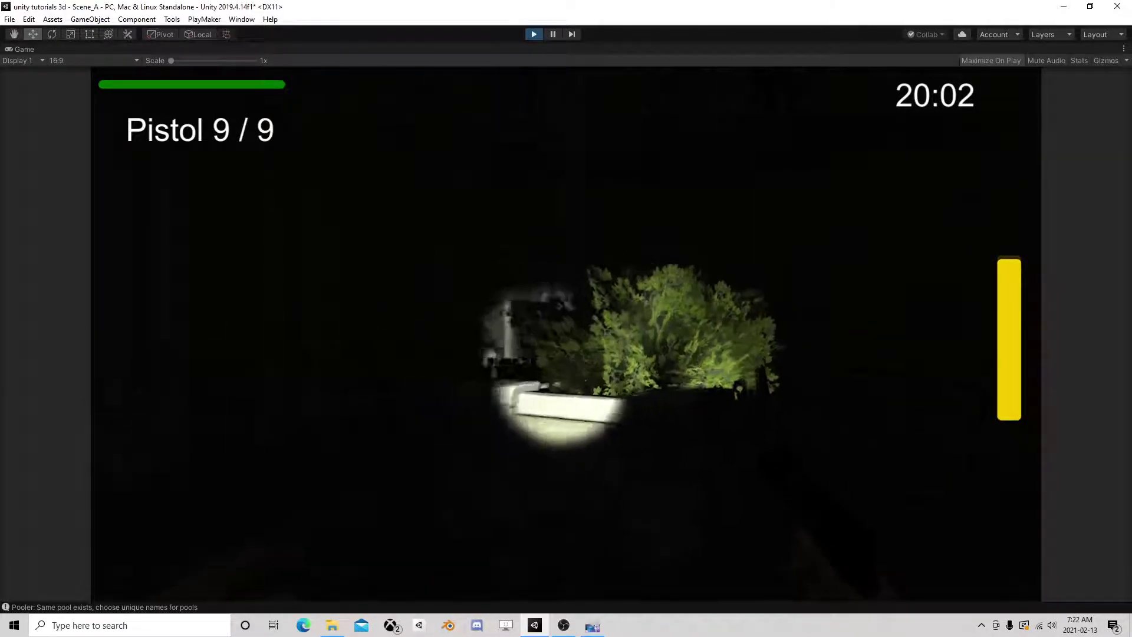
Empty the pistol at the pale figure twice, reloading after each, then pause the game
click(566, 335)
click(566, 334)
click(567, 335)
click(566, 335)
click(566, 334)
click(566, 334)
click(566, 335)
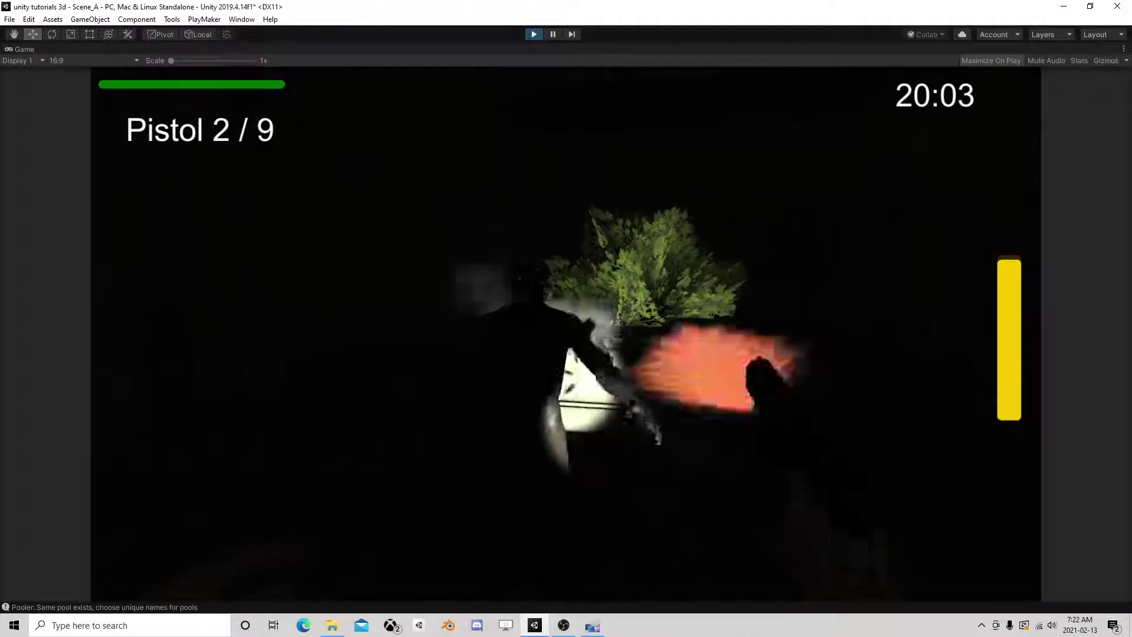
click(566, 334)
click(566, 334)
key(r)
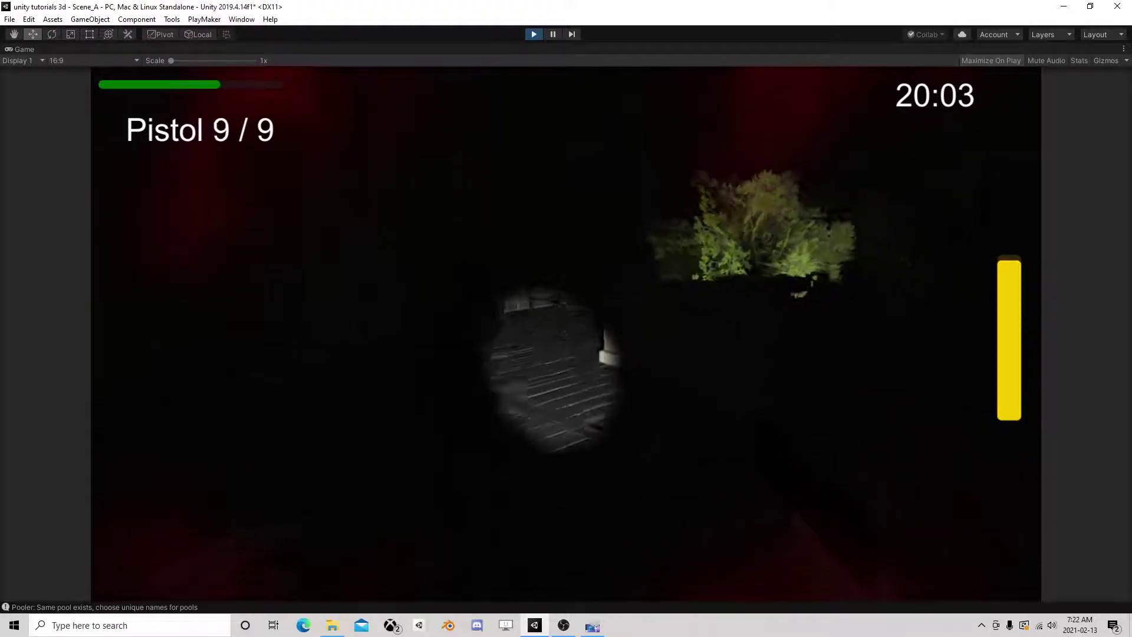
click(566, 334)
click(566, 335)
click(566, 334)
click(566, 334)
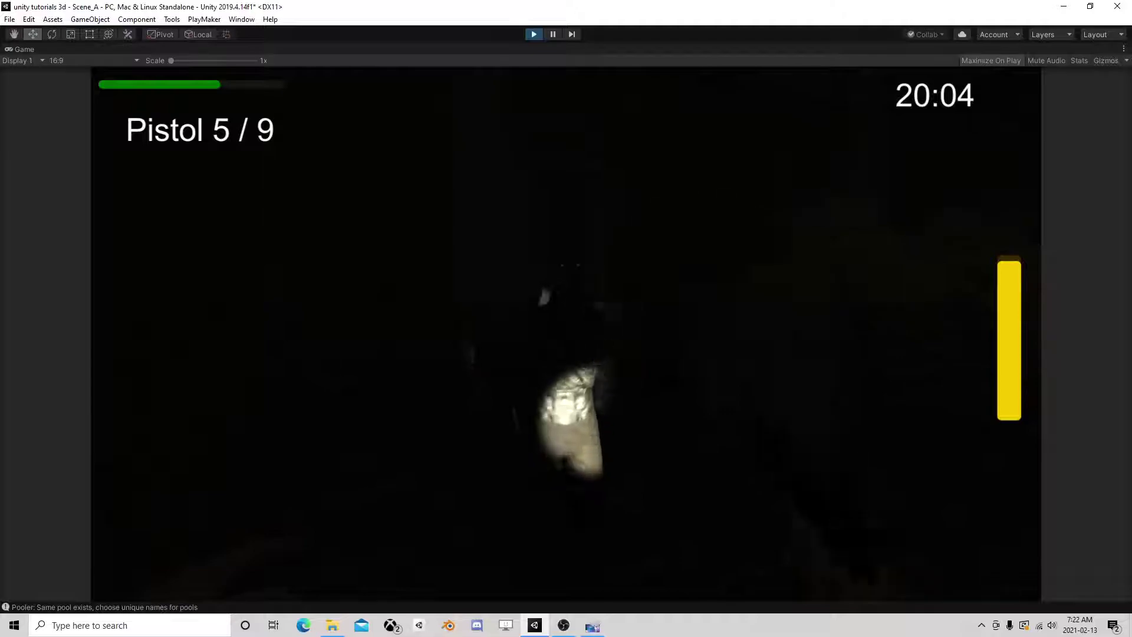
click(566, 334)
click(566, 334)
click(566, 334)
key(r)
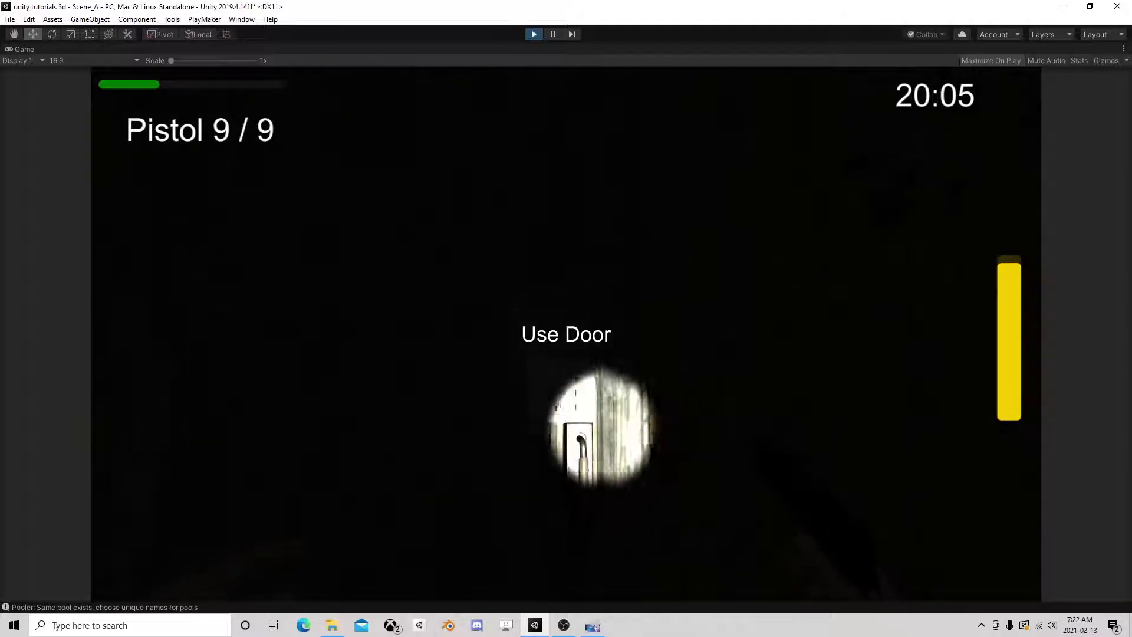
key(Escape)
Pause the game, tag the door's small Cube as KeyPad and move it out along Z
click(554, 34)
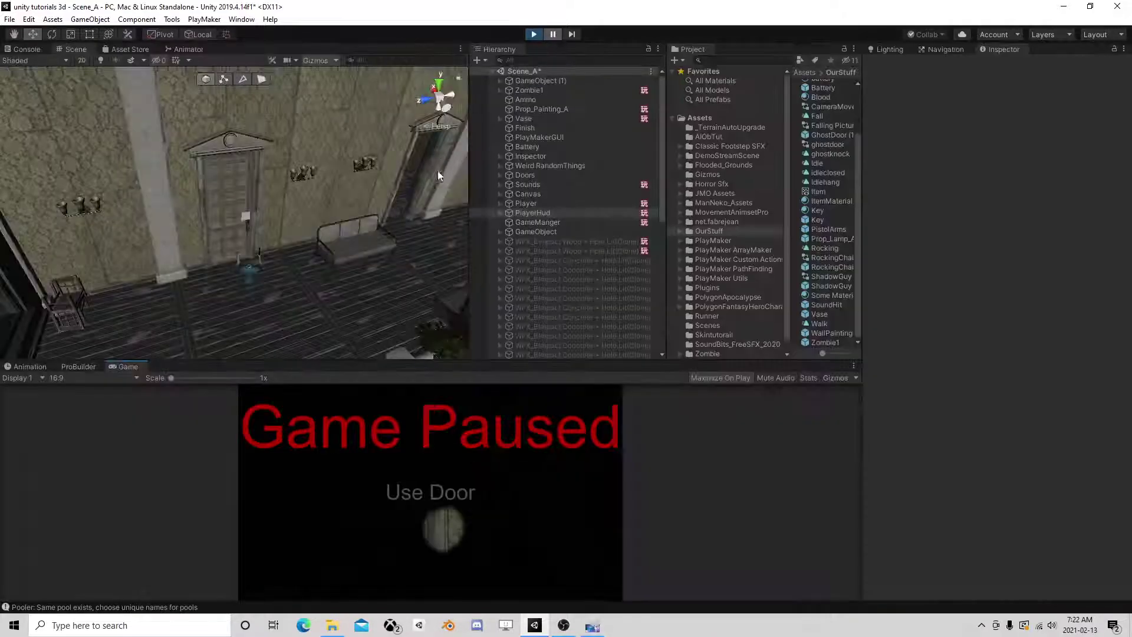
scroll(245, 220, up, 5)
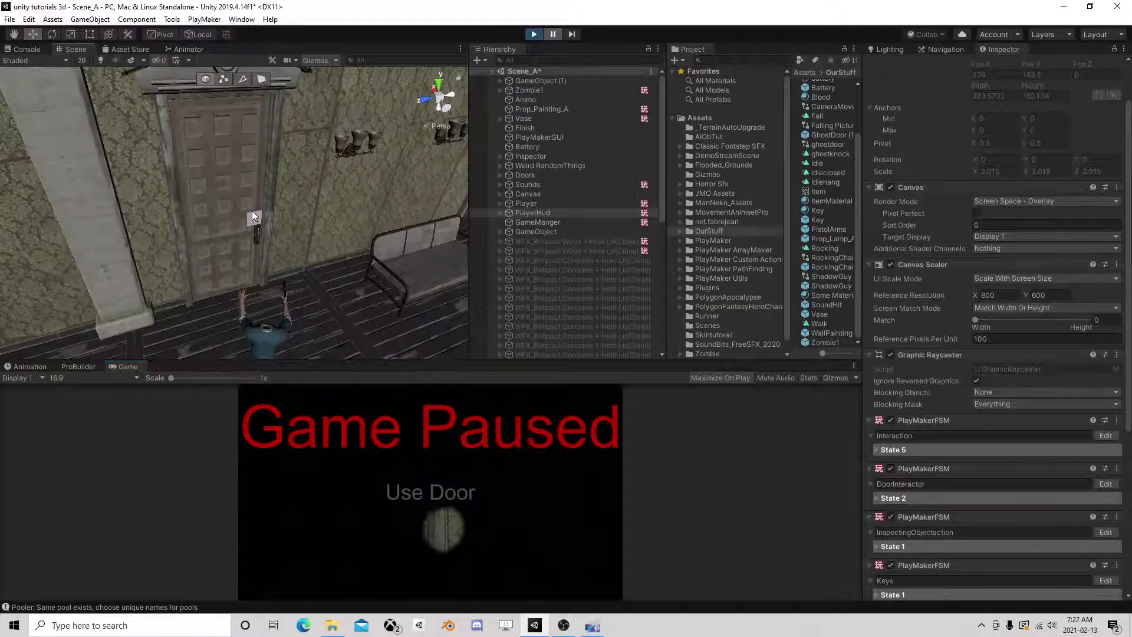
click(254, 216)
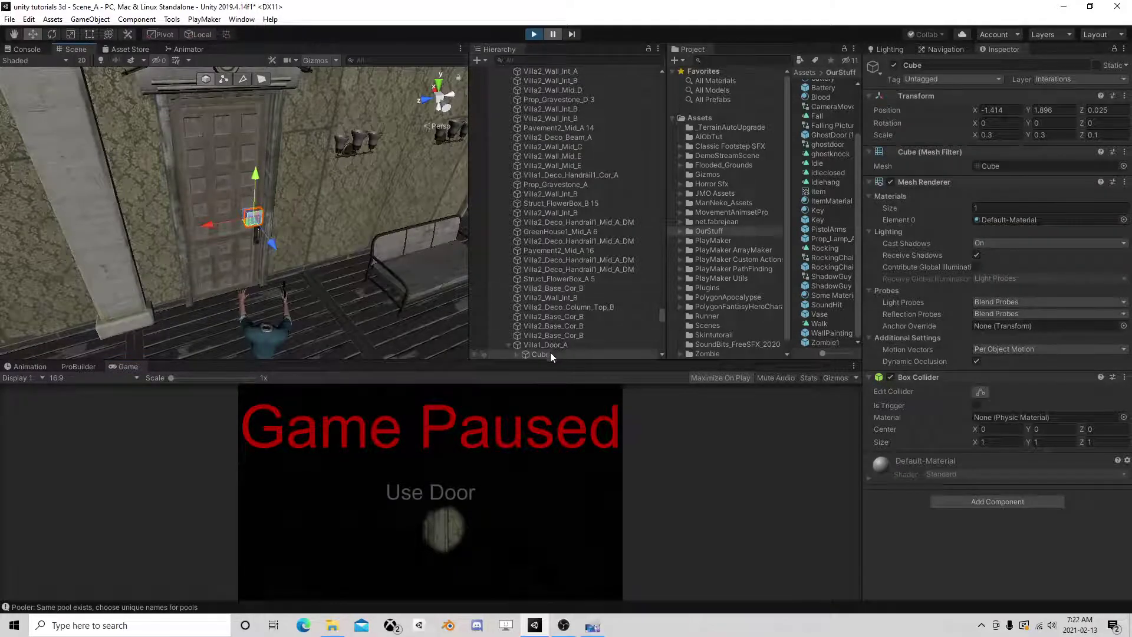
click(546, 354)
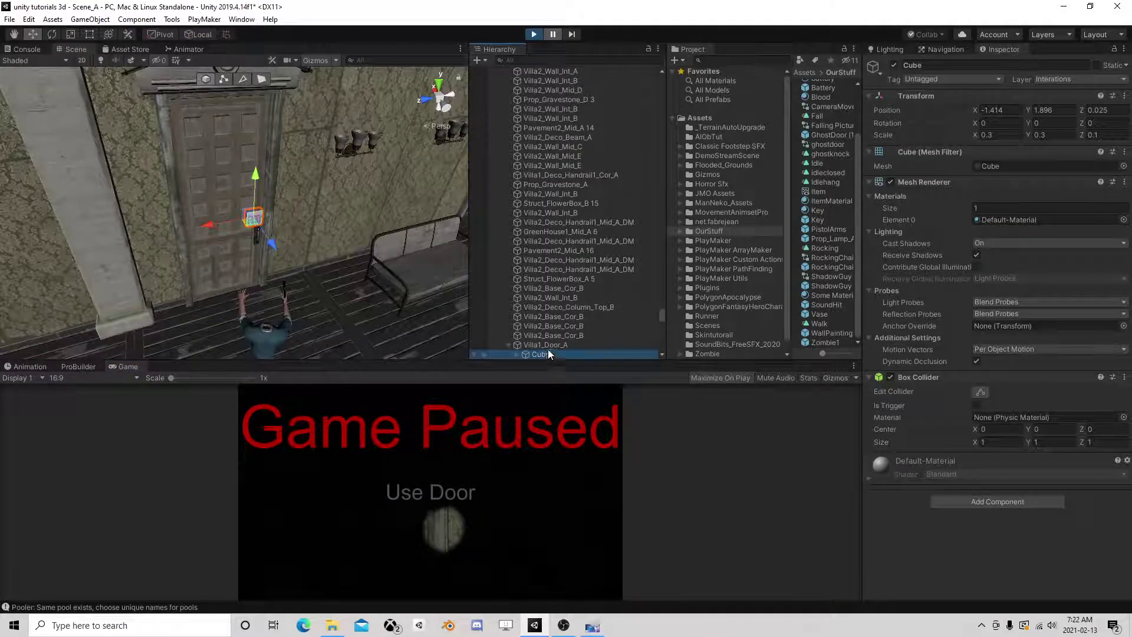
click(973, 80)
click(960, 392)
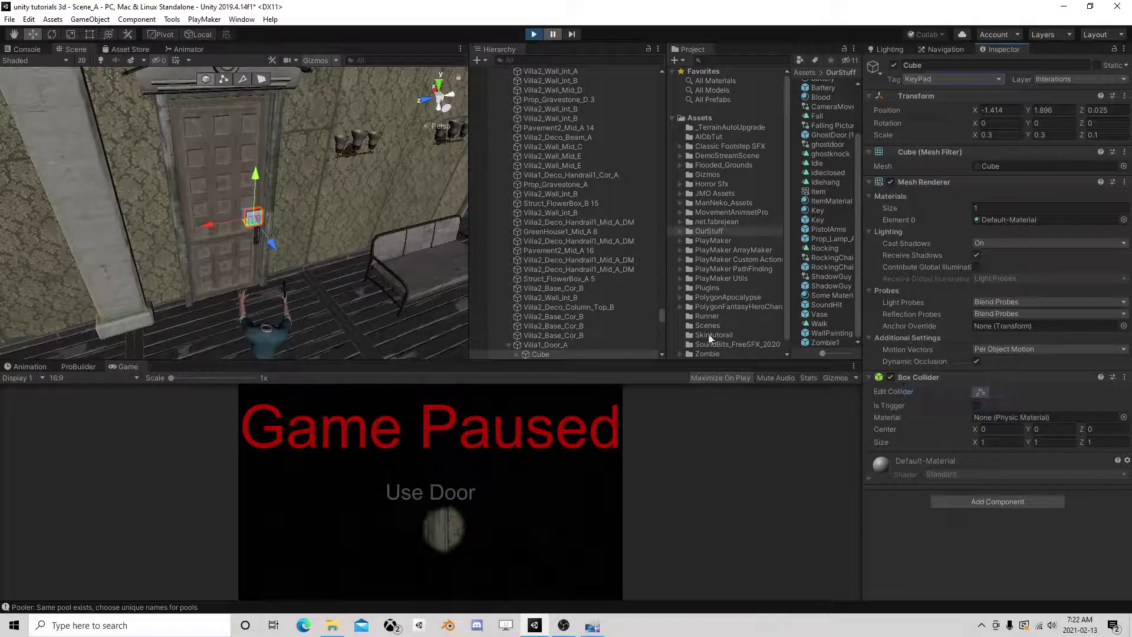
click(542, 355)
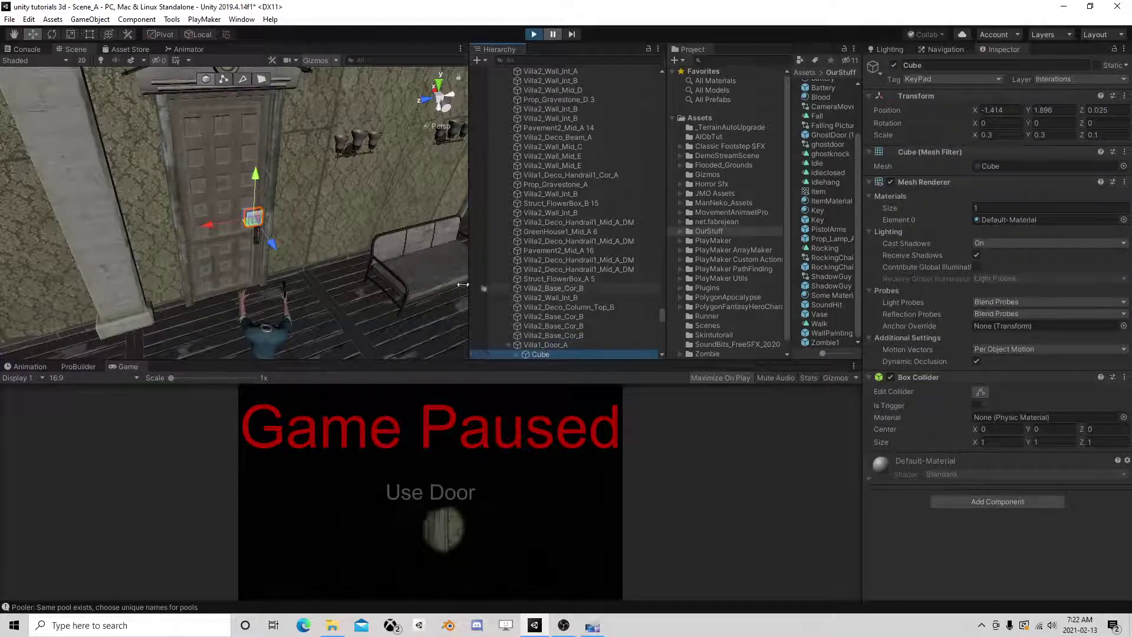
drag(273, 252, 278, 258)
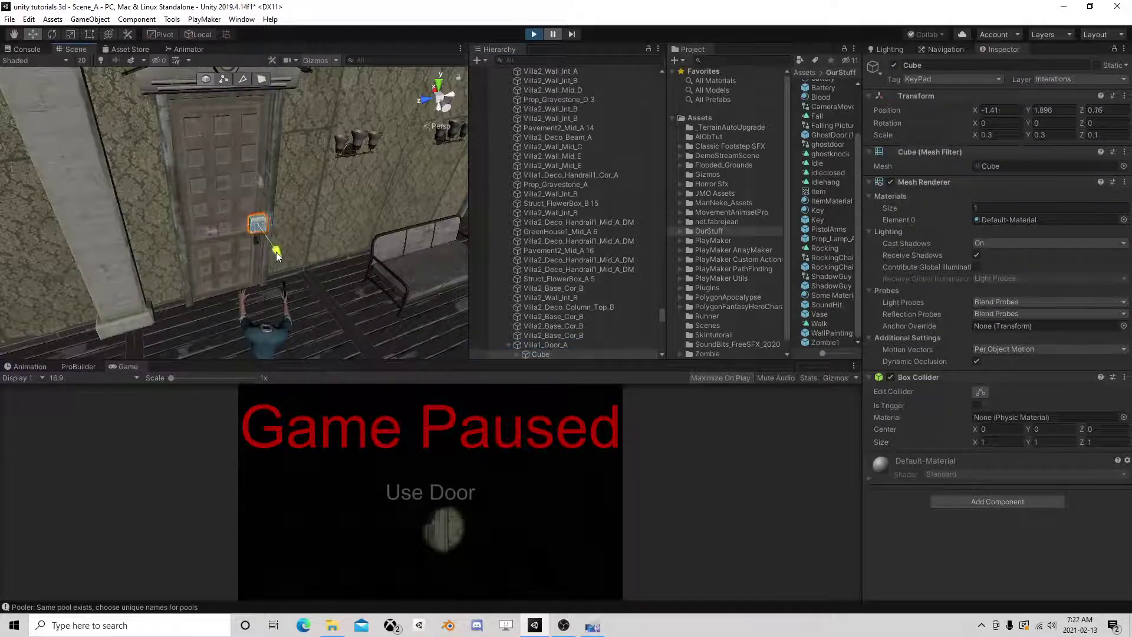
Resume play, fire the pistol at the door to see the Use KeyPad prompt, and restore the full layout
click(552, 34)
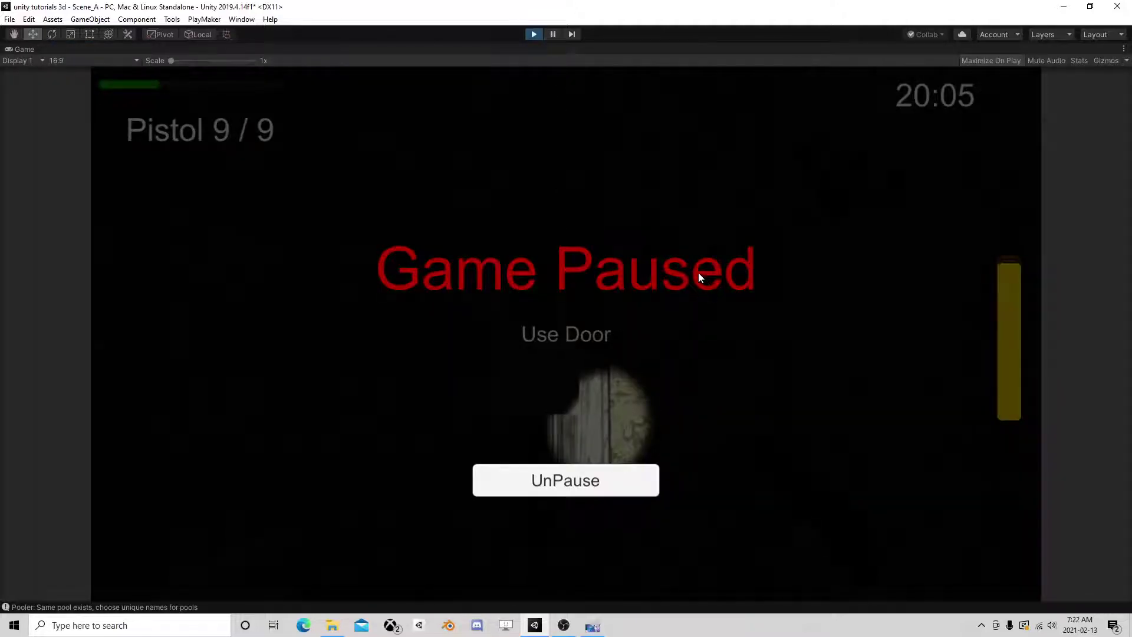
key(Escape)
click(662, 48)
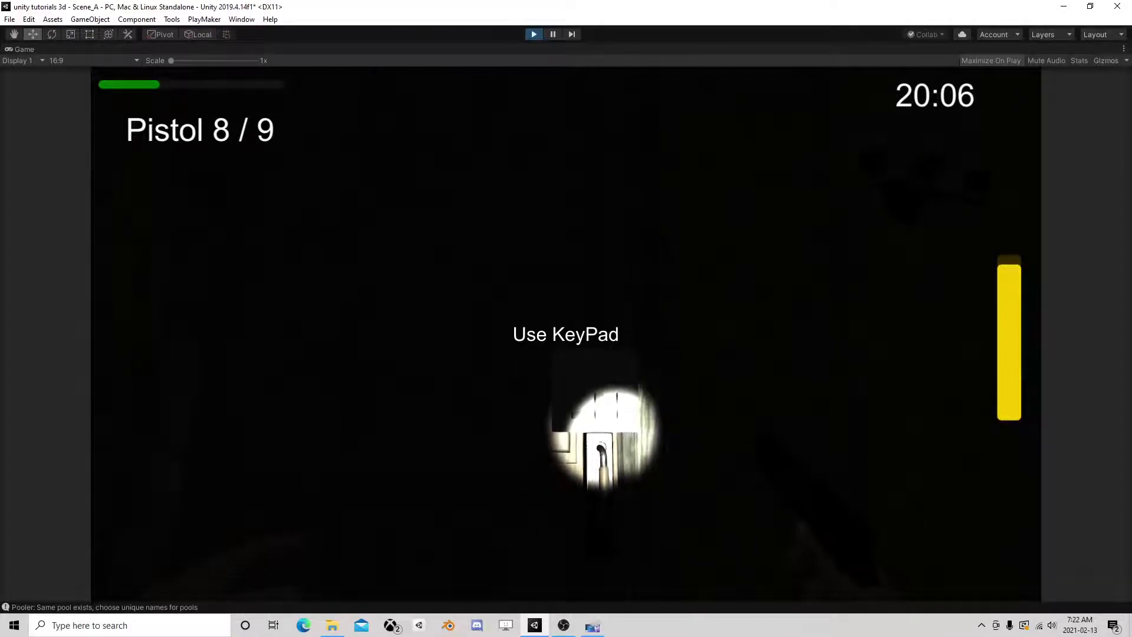
click(566, 334)
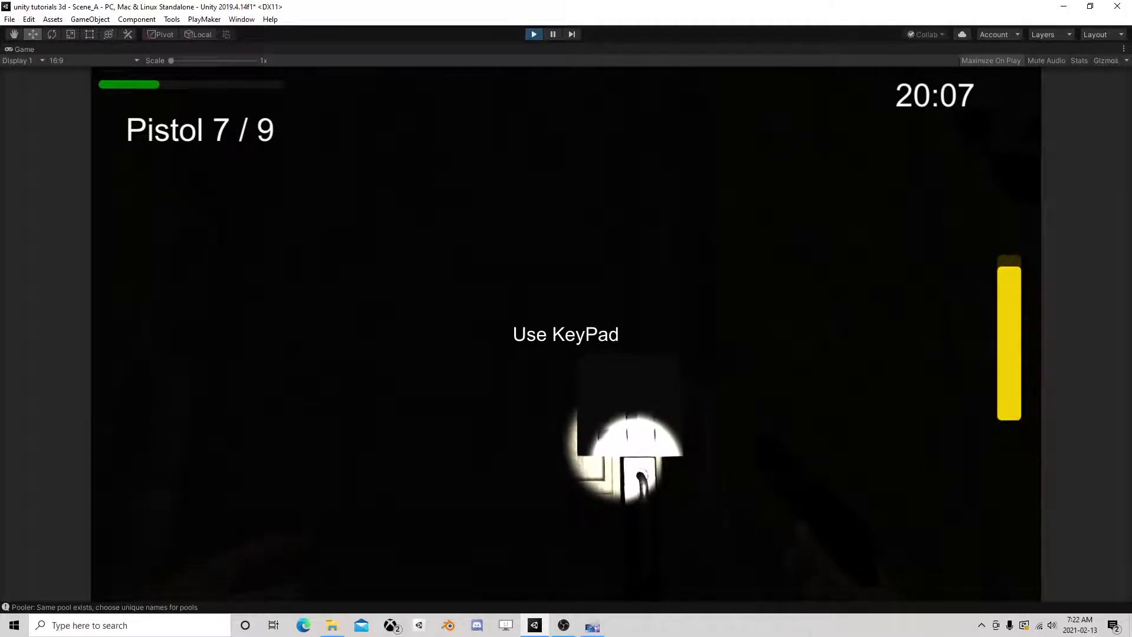
key(shift+space)
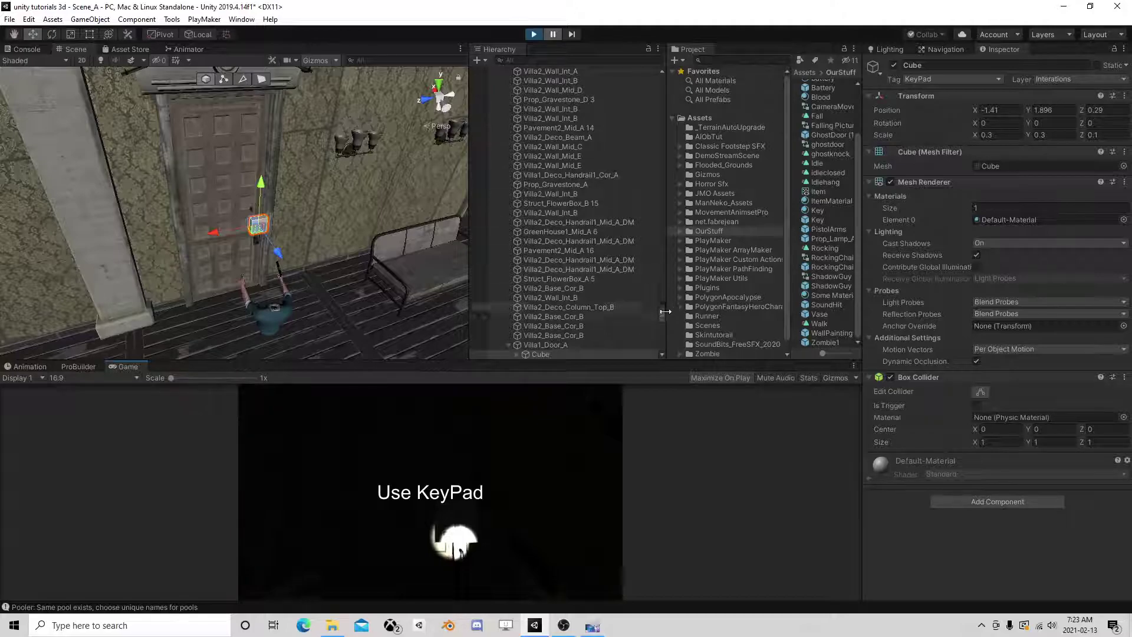
Select PlayerHud and open its General Item Pick Up state machine in PlayMaker
drag(663, 317, 663, 76)
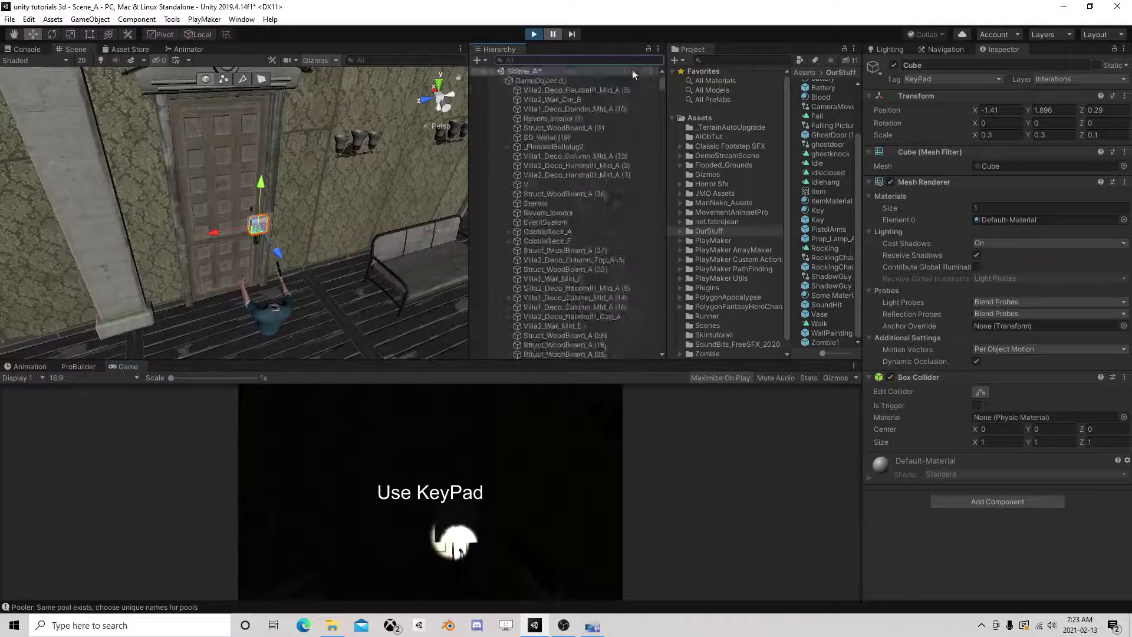
click(501, 80)
click(528, 217)
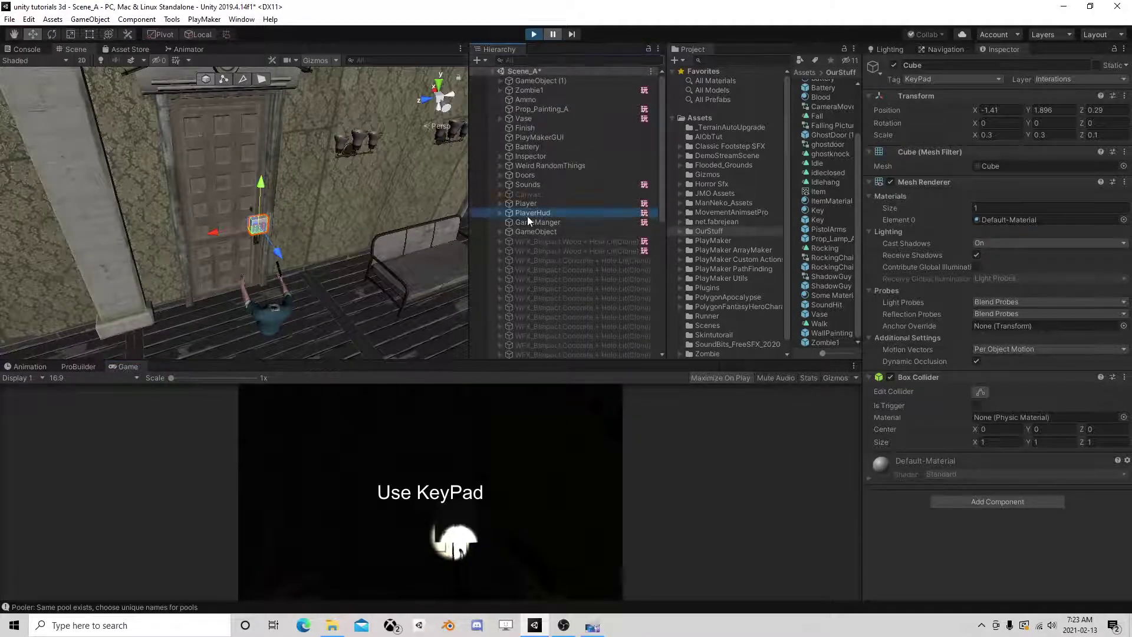
scroll(1050, 453, down, 10)
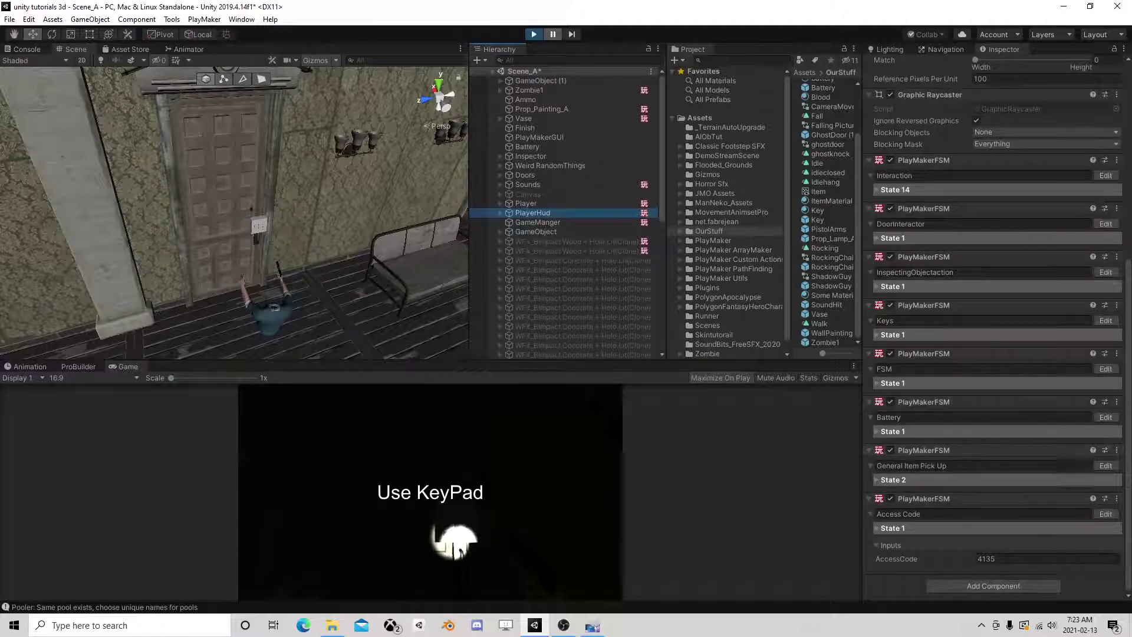
click(1105, 466)
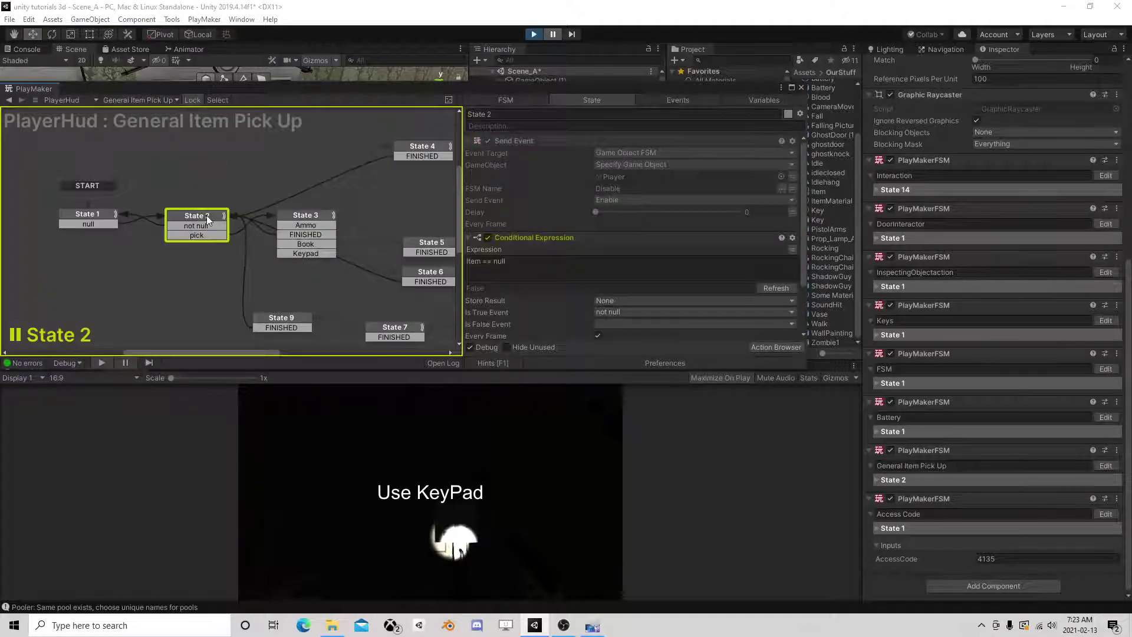
Check State 3's KeyPad compare string, then close PlayMaker so the game runs again
scroll(727, 286, down, 3)
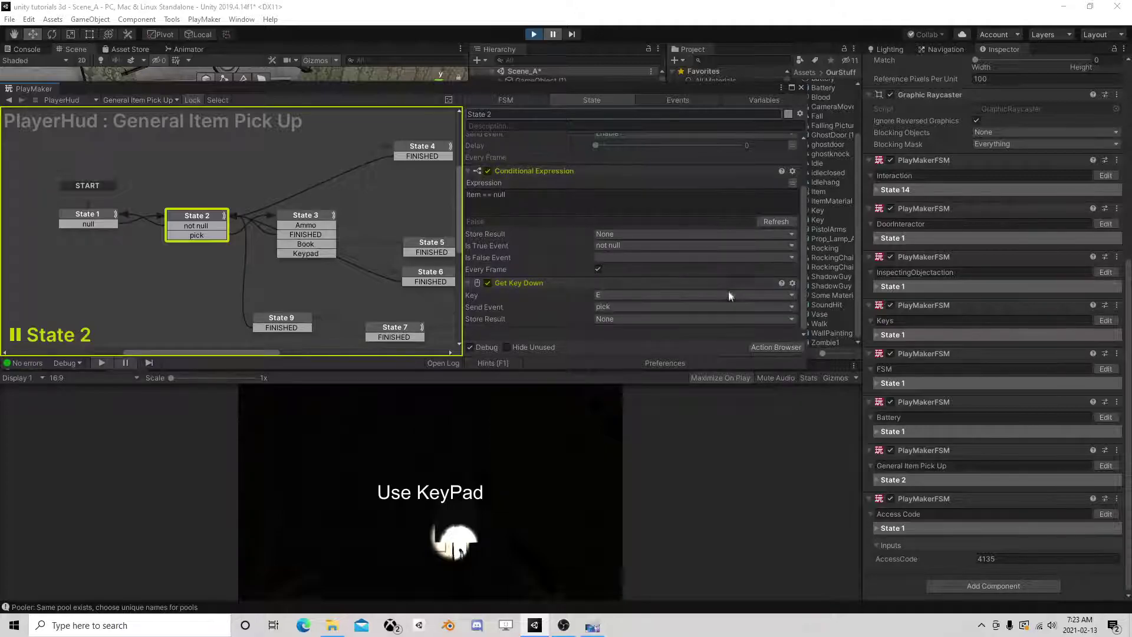
click(554, 34)
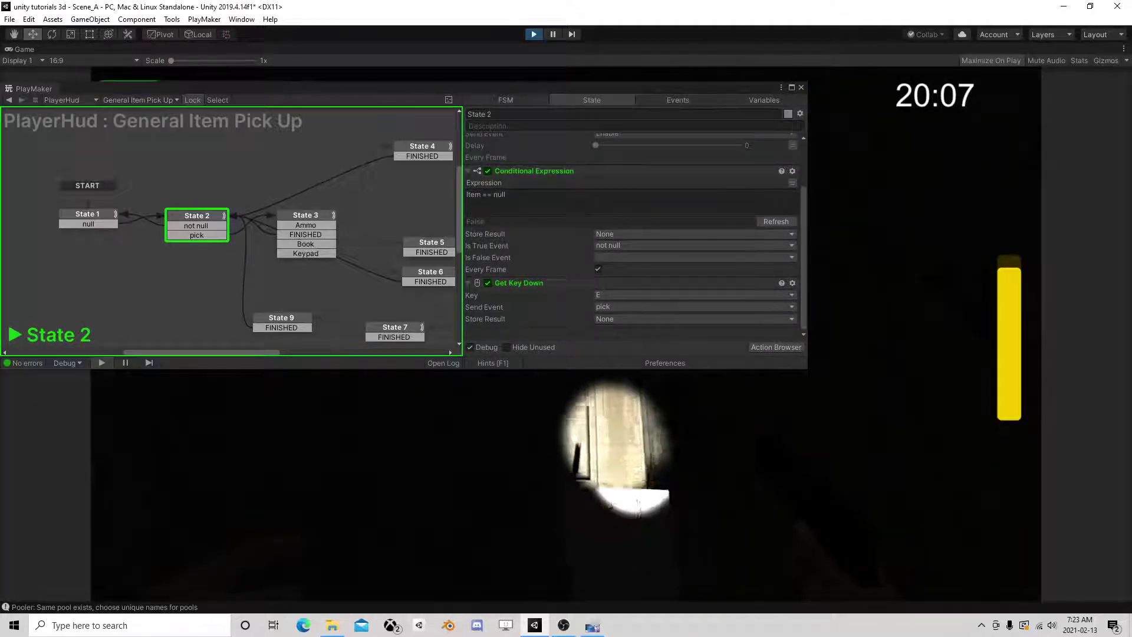
scroll(632, 236, up, 3)
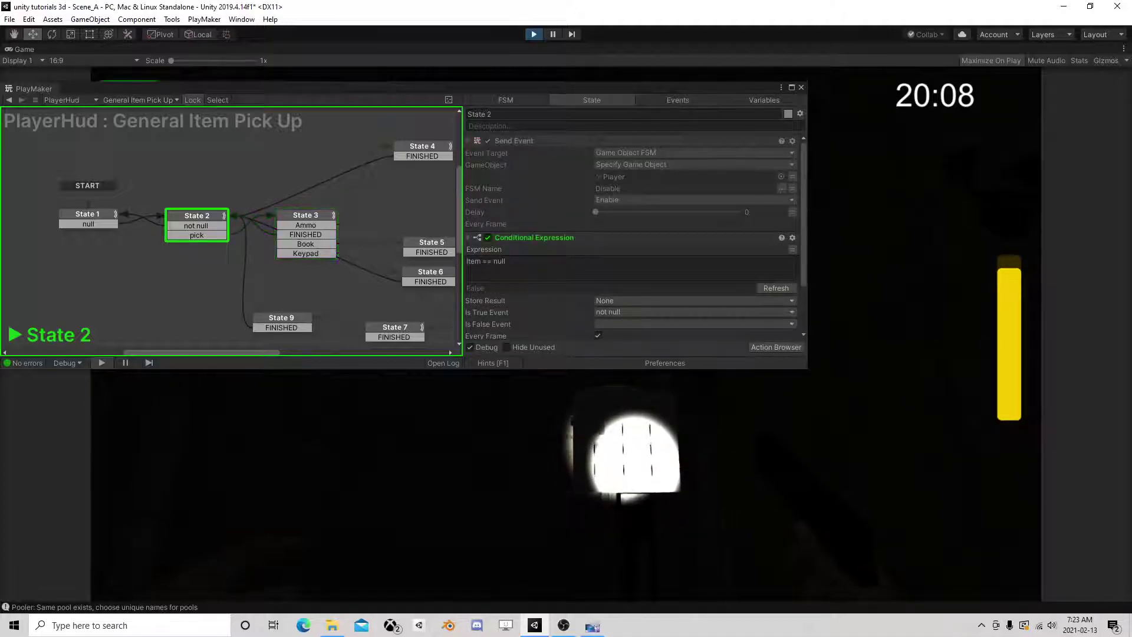
key(Escape)
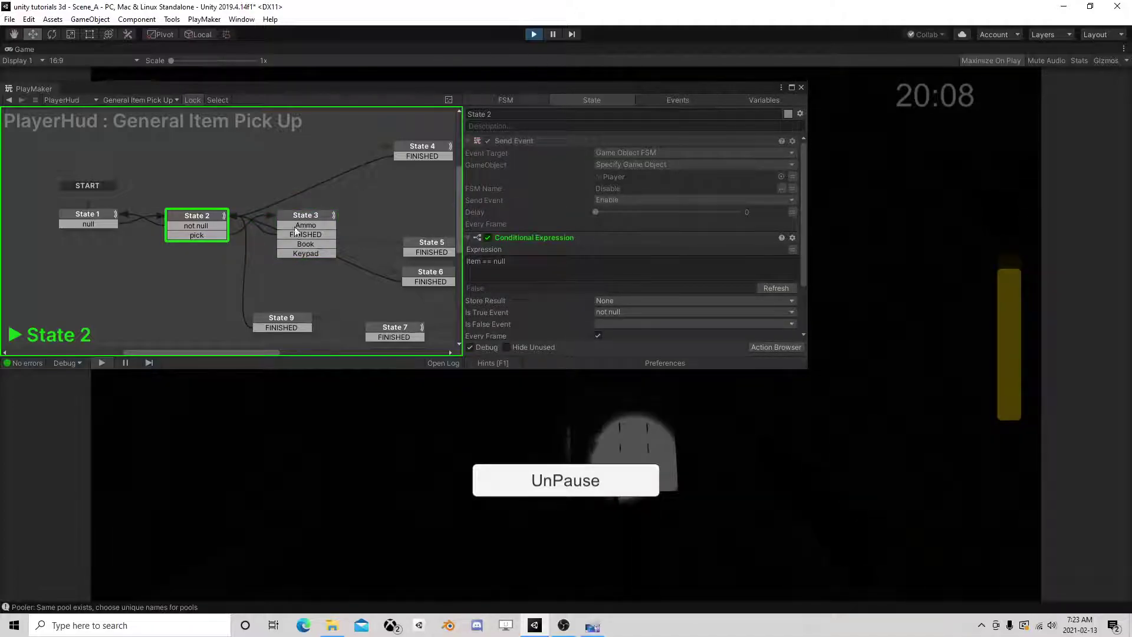
click(321, 215)
scroll(646, 292, down, 3)
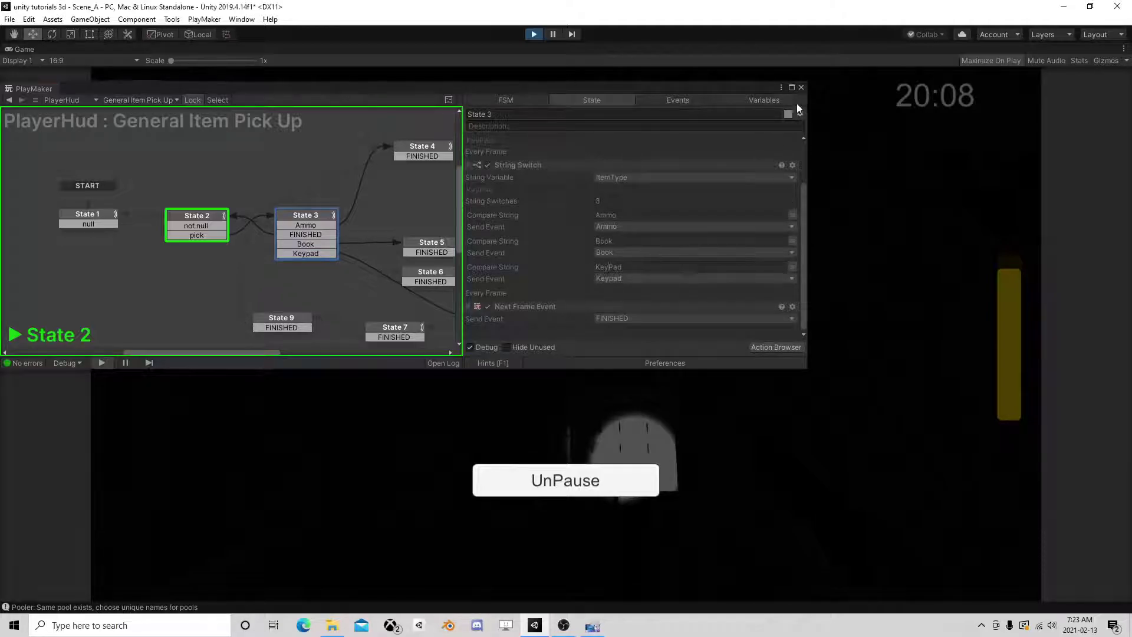
click(801, 87)
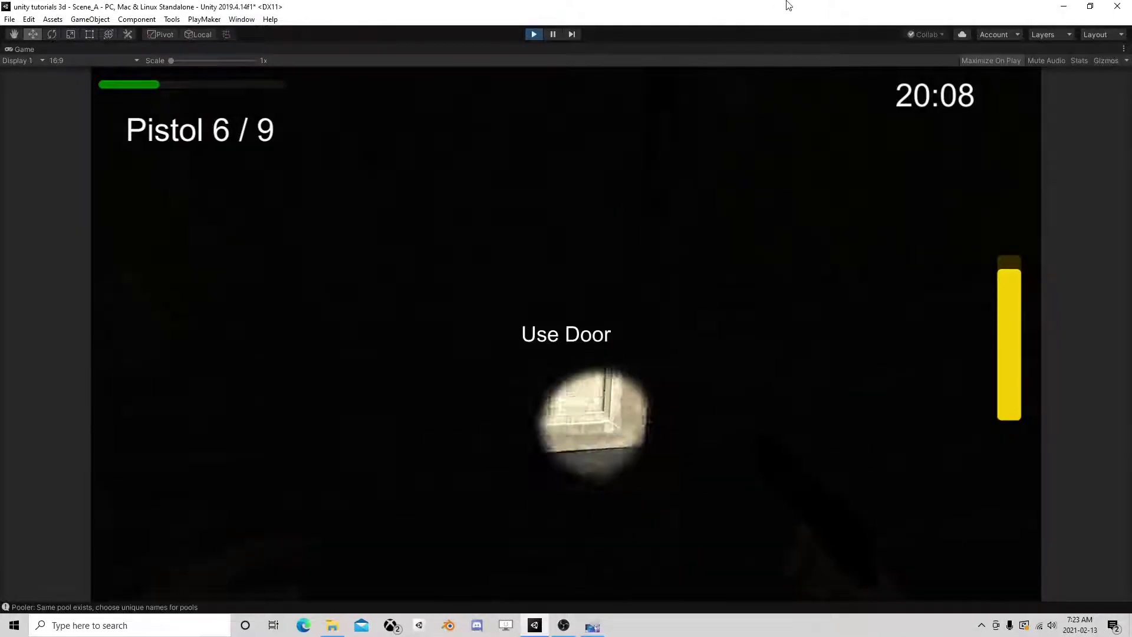
Open the keypad at the door and enter the wrong code 1, 3, 2, 1 to trigger ERROR
click(566, 334)
key(e)
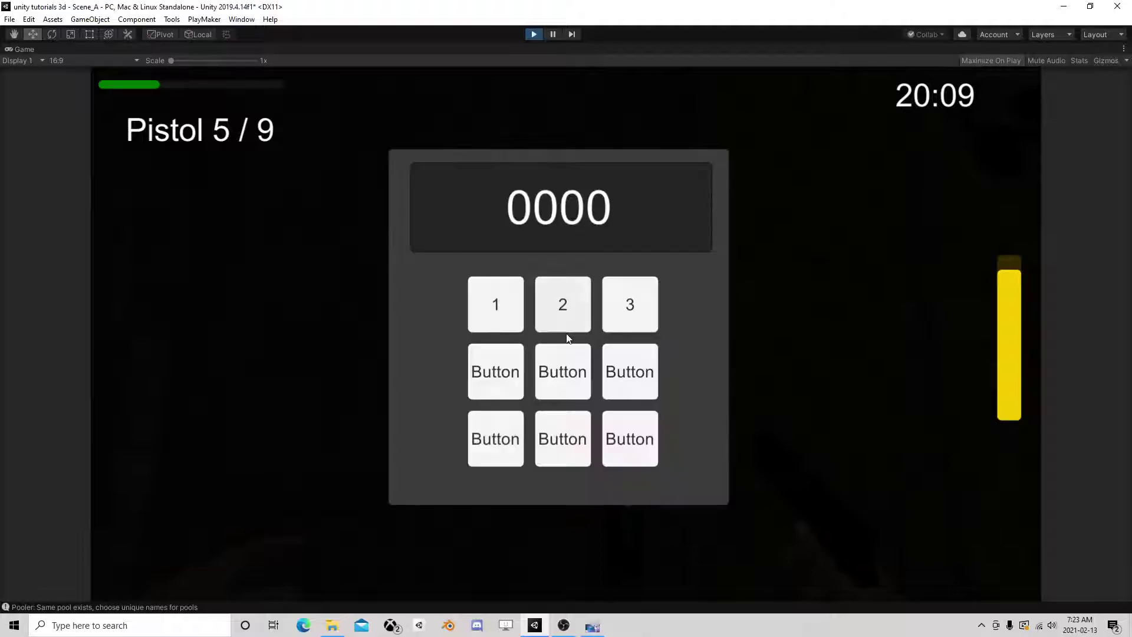
click(508, 304)
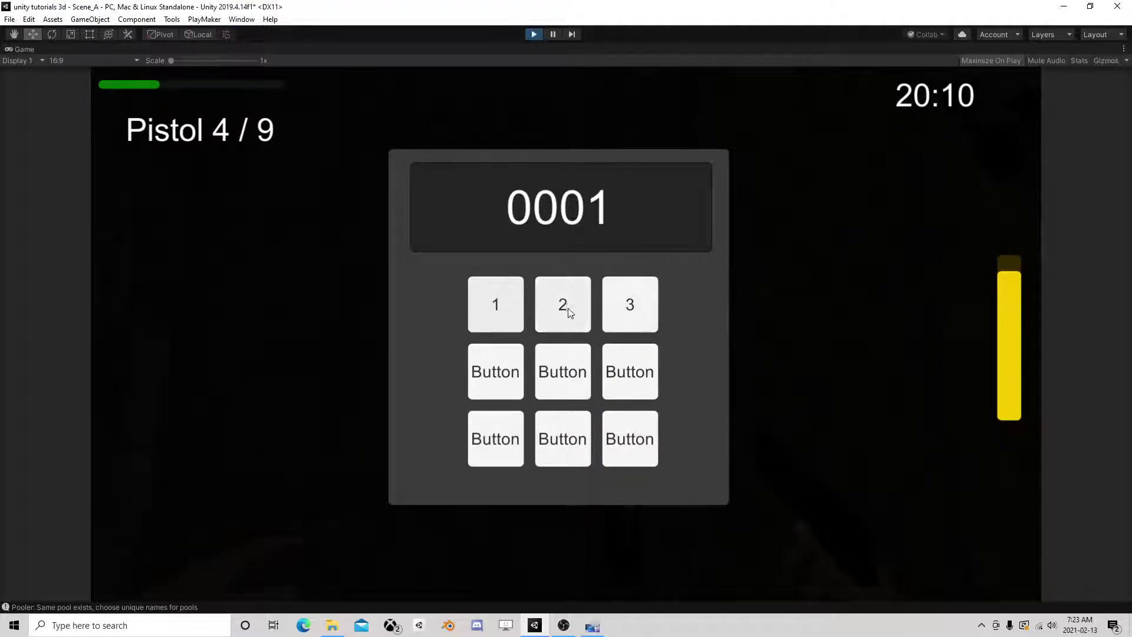
click(628, 300)
click(548, 305)
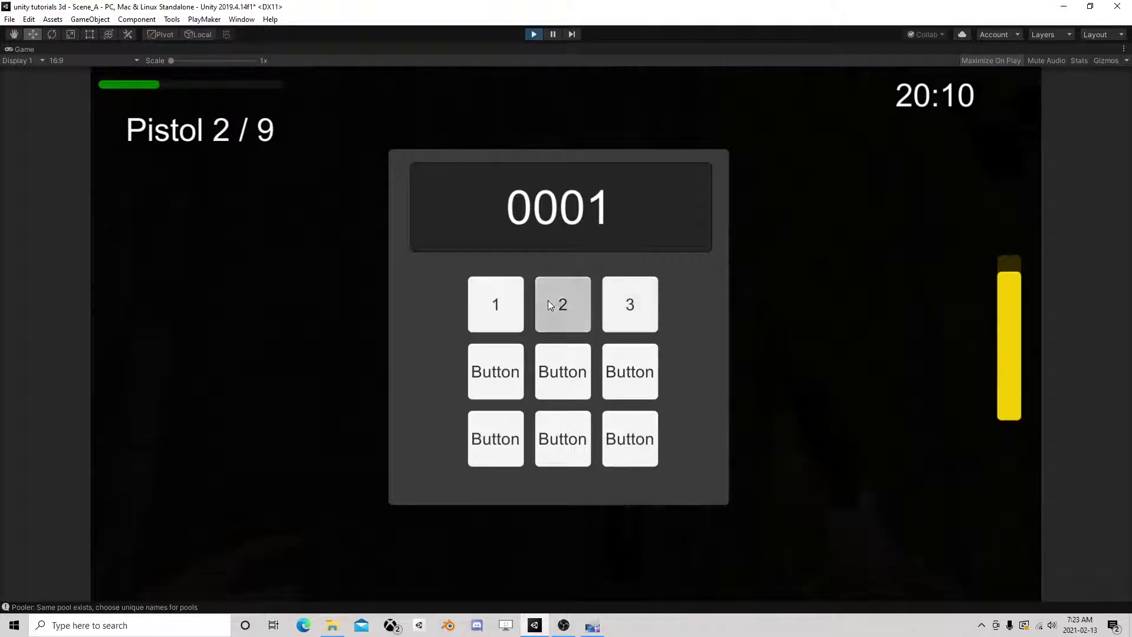
click(511, 302)
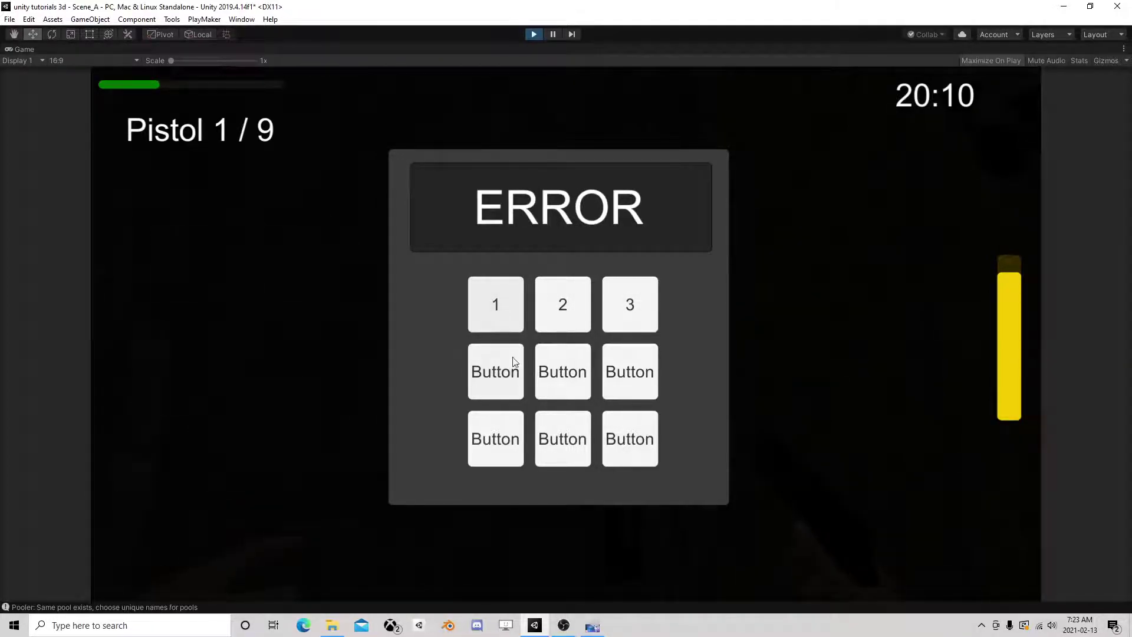
Enter more keypad digits (2, 3, 1, 1), leaving 0001 on the display
click(517, 379)
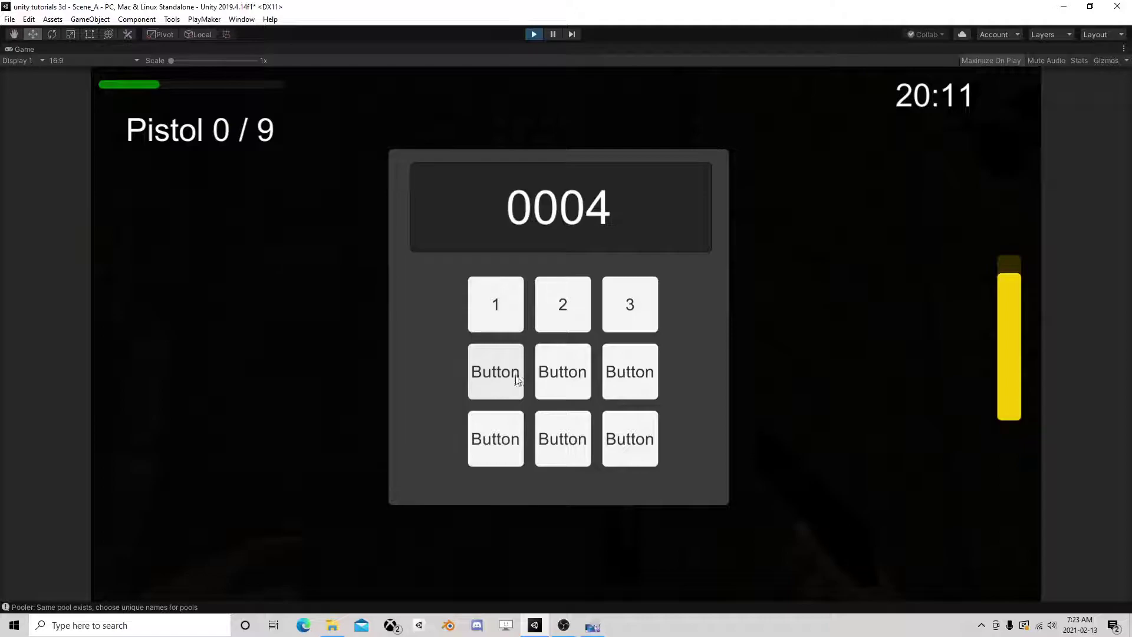
click(565, 312)
click(621, 312)
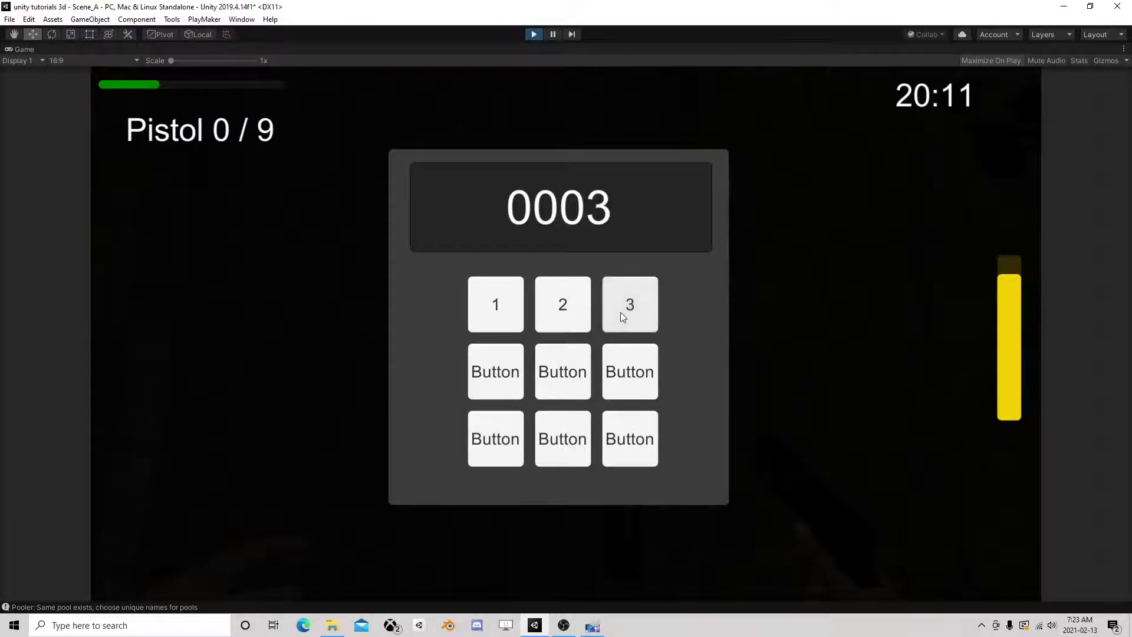
click(498, 316)
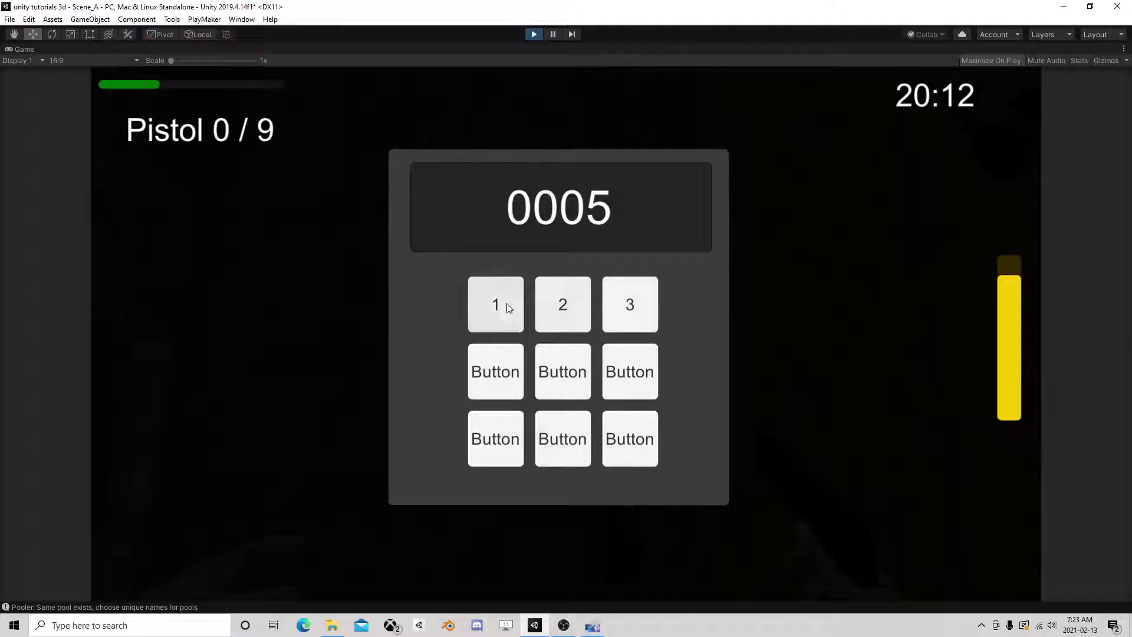
click(507, 307)
click(503, 313)
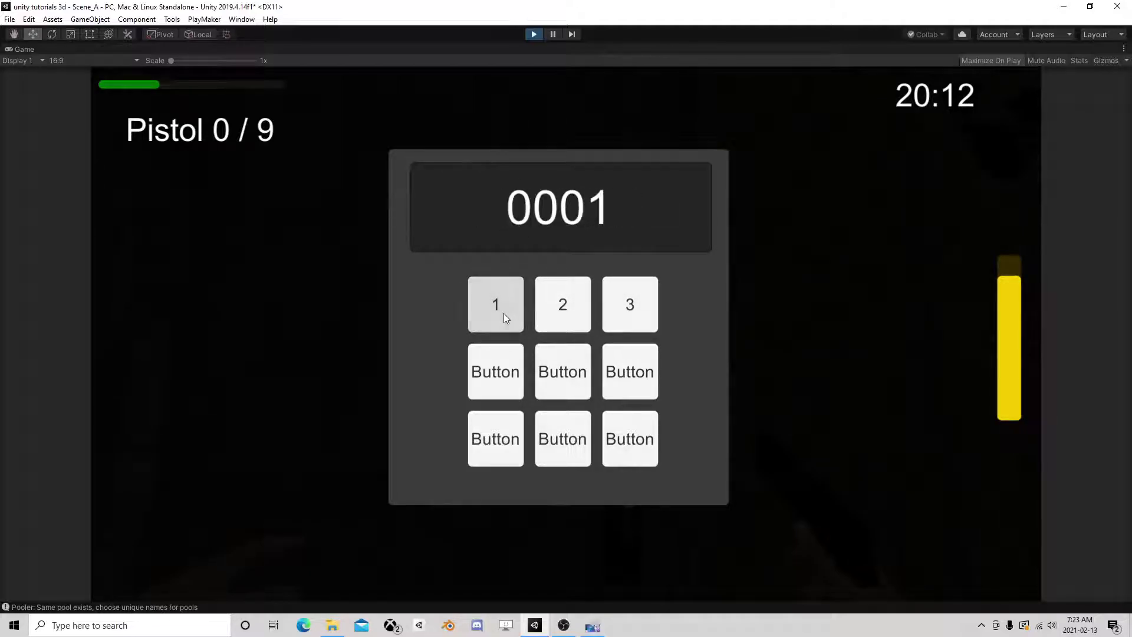
Exit play mode, select PlayerHud's Keypad child and open its FSM in PlayMaker
click(552, 34)
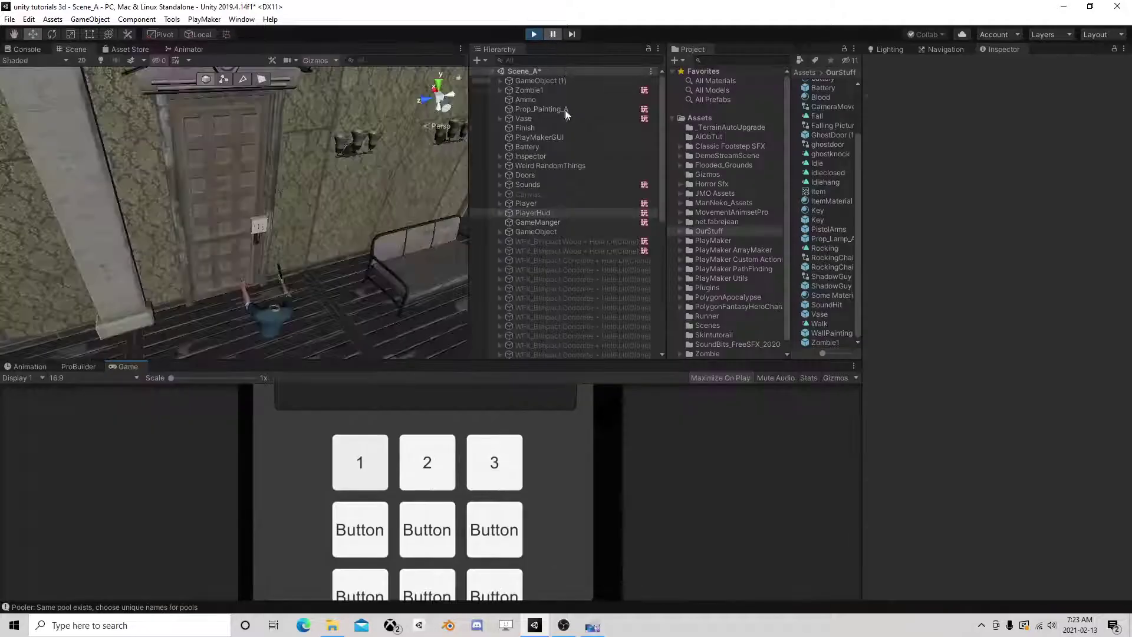
click(557, 212)
click(506, 215)
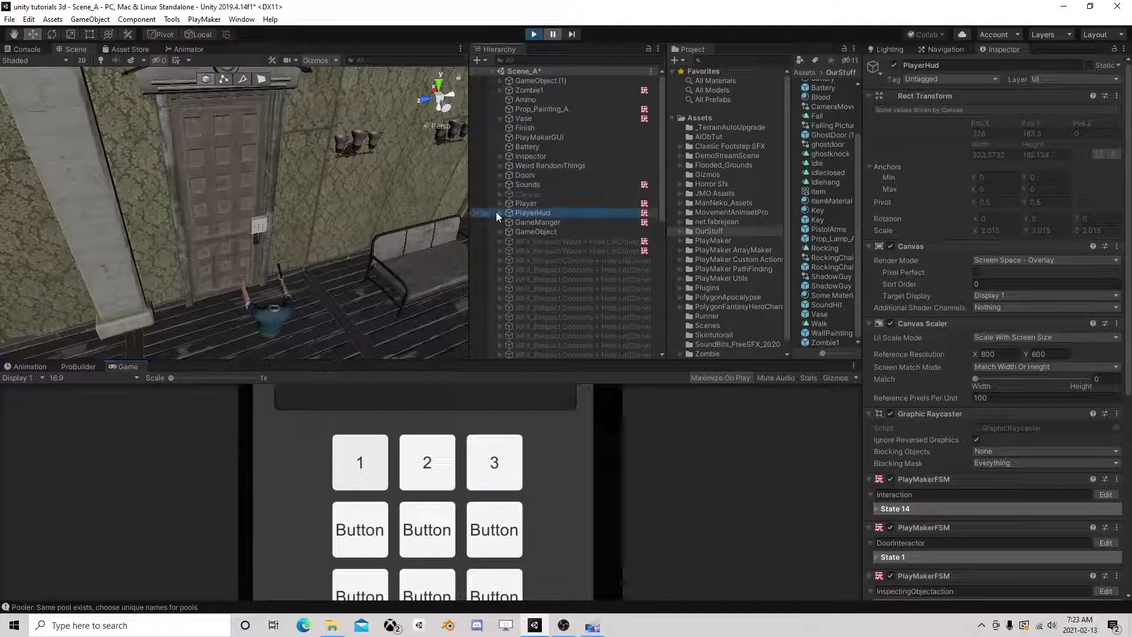
click(503, 213)
scroll(525, 230, down, 3)
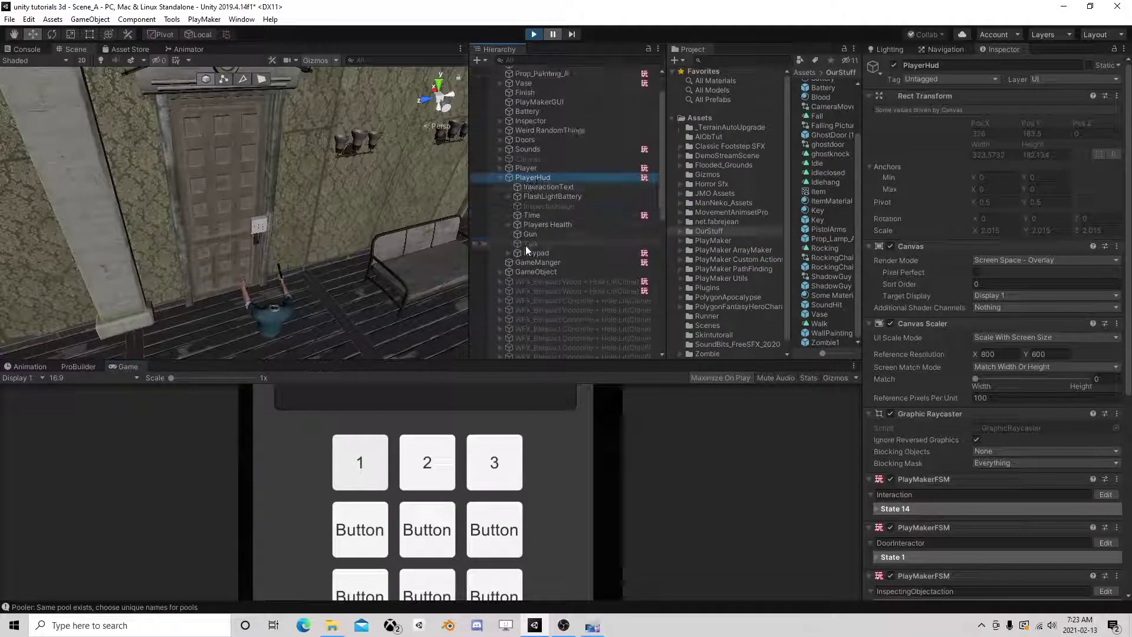
click(555, 254)
click(1113, 251)
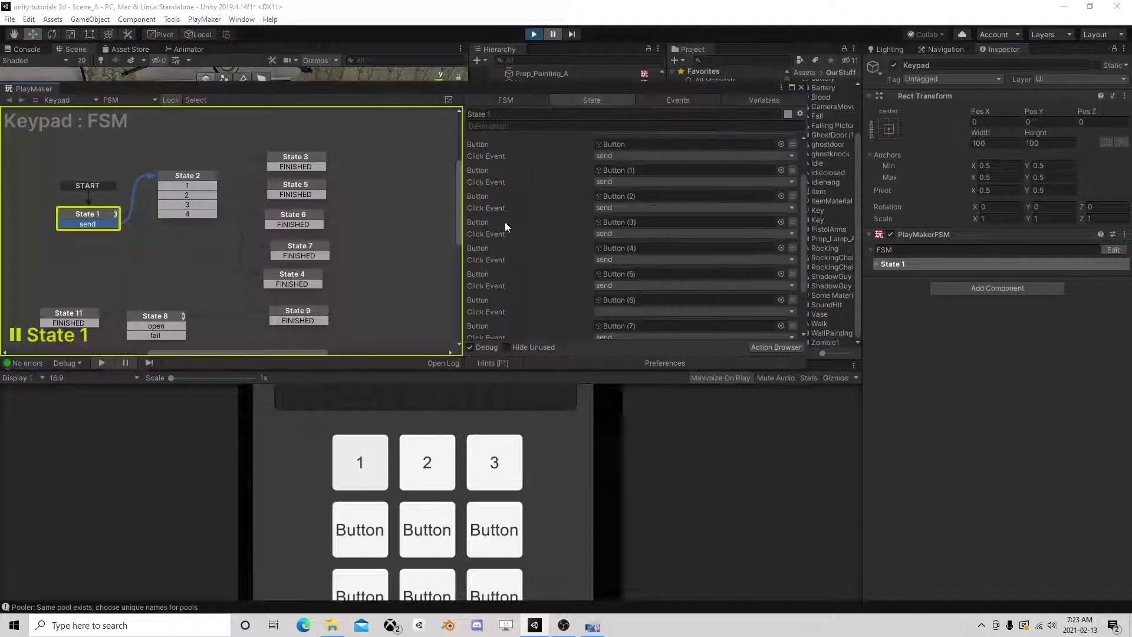
Set State 3's Convert Int To String format to 0000, reviewing States 5, 6 and 4
click(198, 187)
click(303, 158)
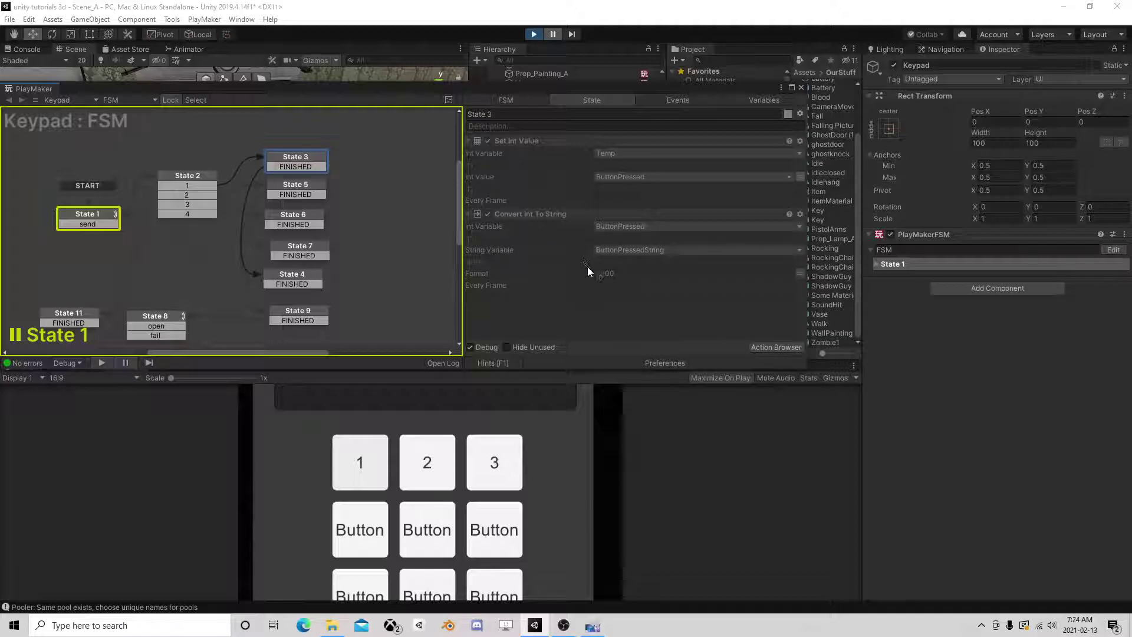
text(00)
click(295, 185)
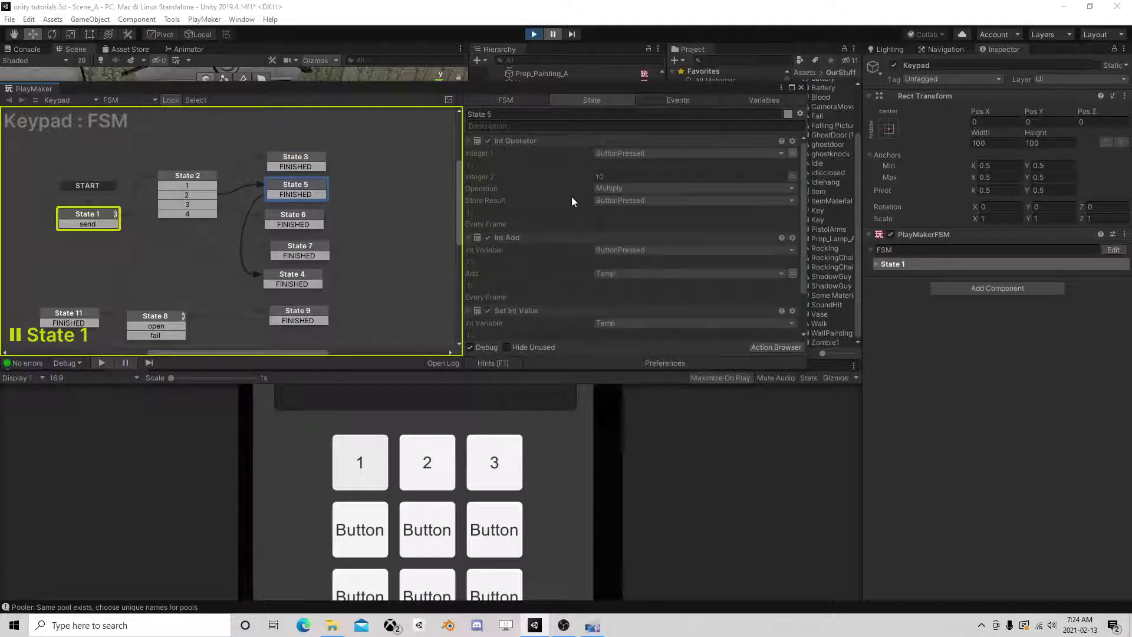
scroll(590, 248, down, 3)
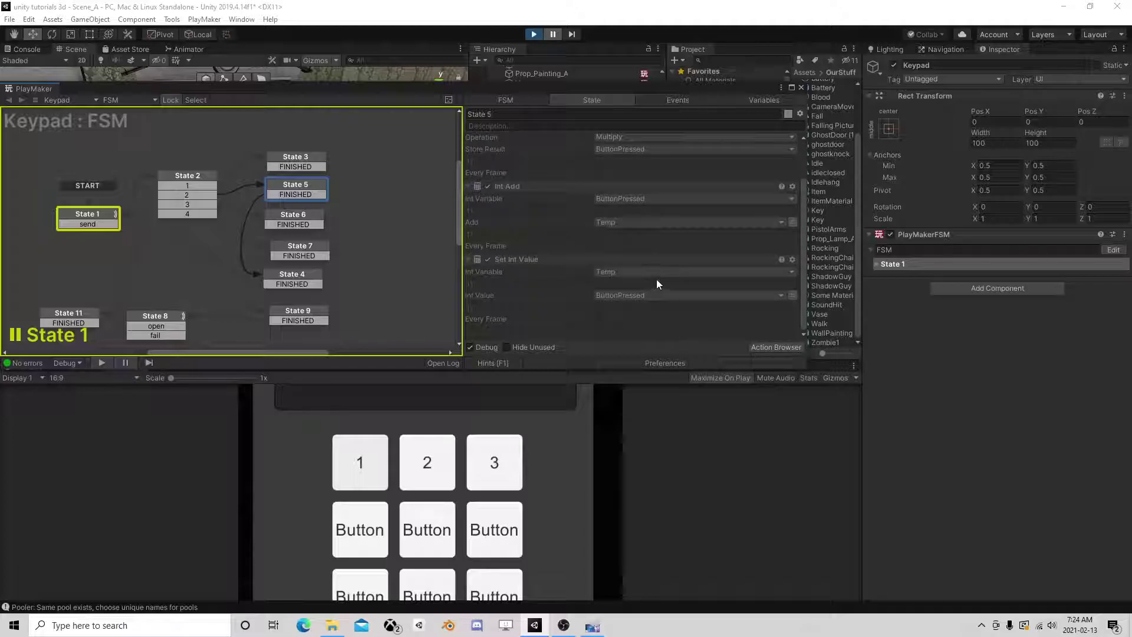
click(298, 215)
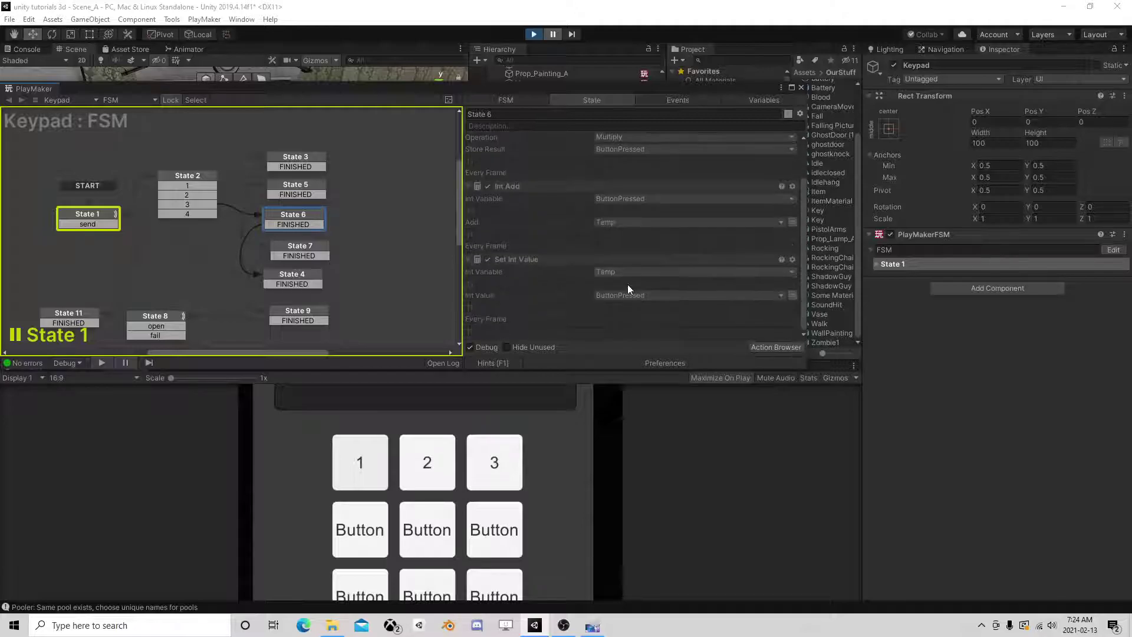
click(294, 275)
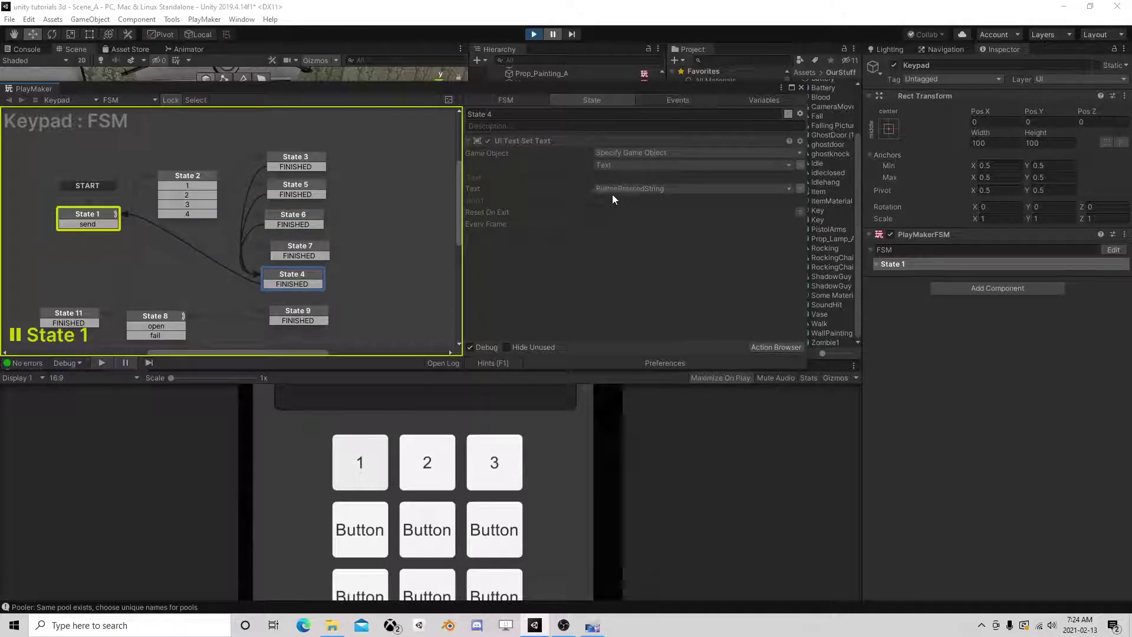
click(319, 163)
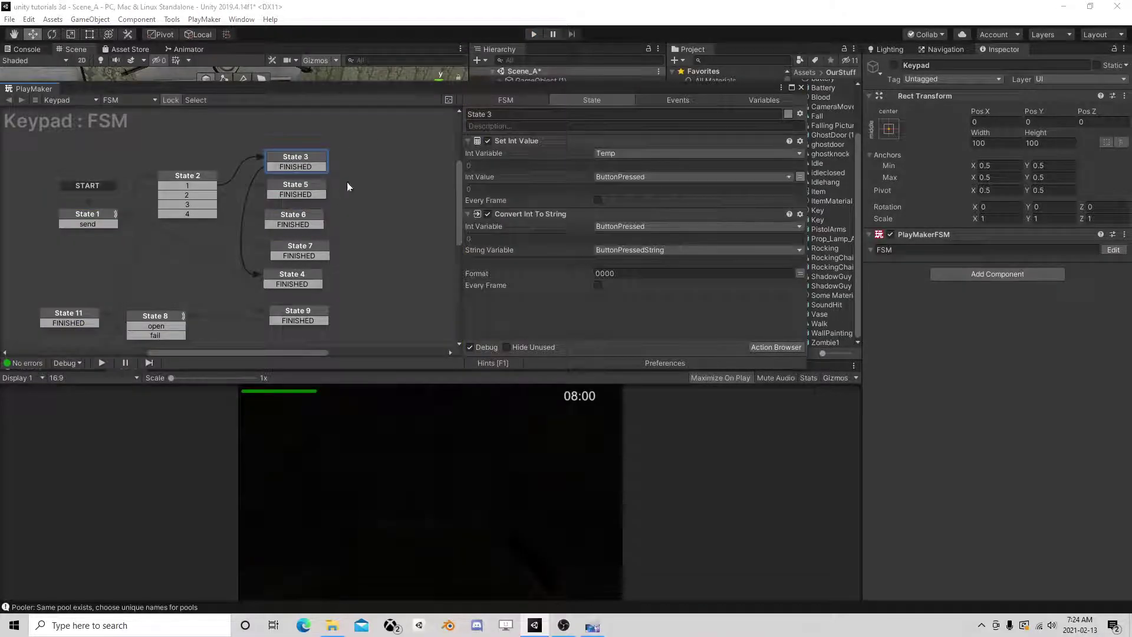
Copy State 3's Convert Int To String action and paste it into State 5
click(536, 214)
right_click(536, 214)
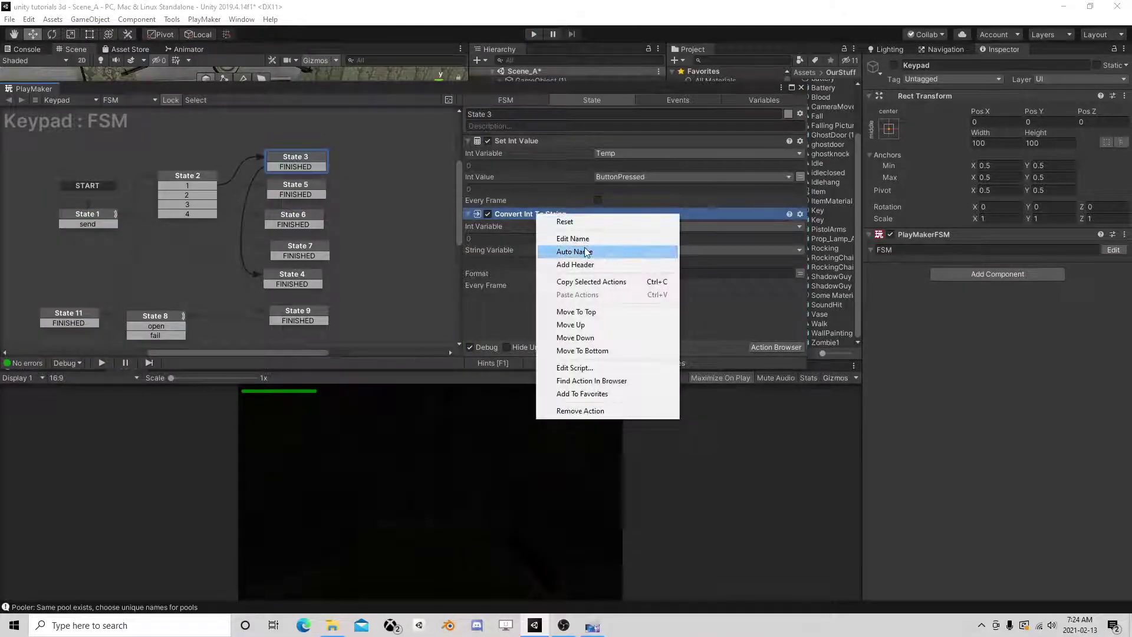
click(590, 283)
click(308, 195)
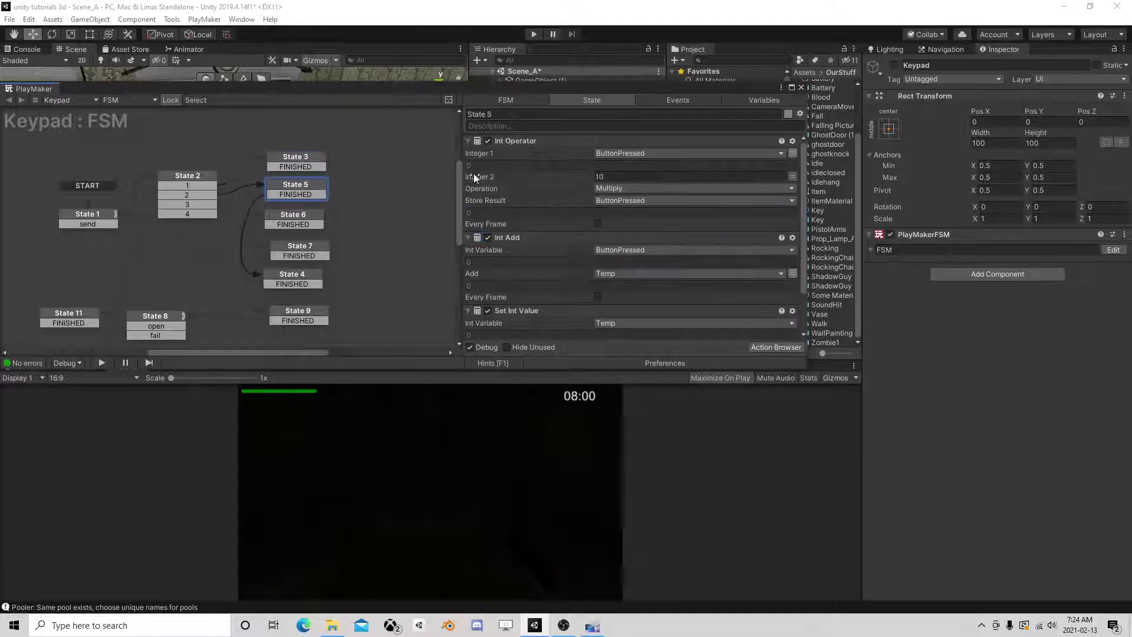
scroll(549, 252, down, 3)
right_click(547, 331)
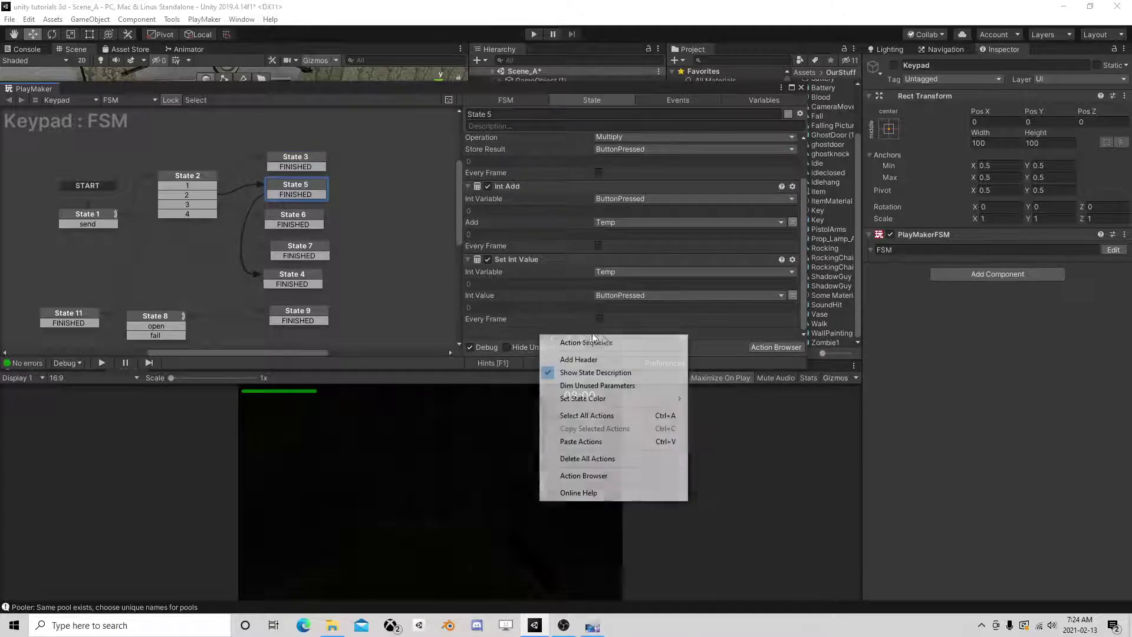
click(589, 441)
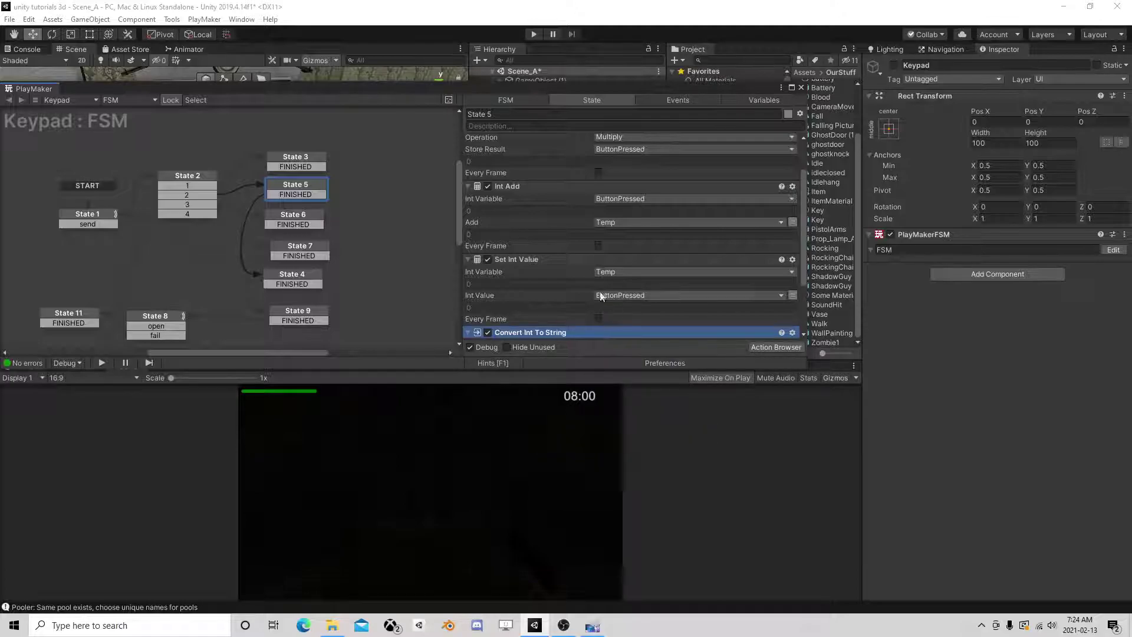
Paste the same conversion action into States 6 and 7, then close PlayMaker
scroll(644, 251, down, 5)
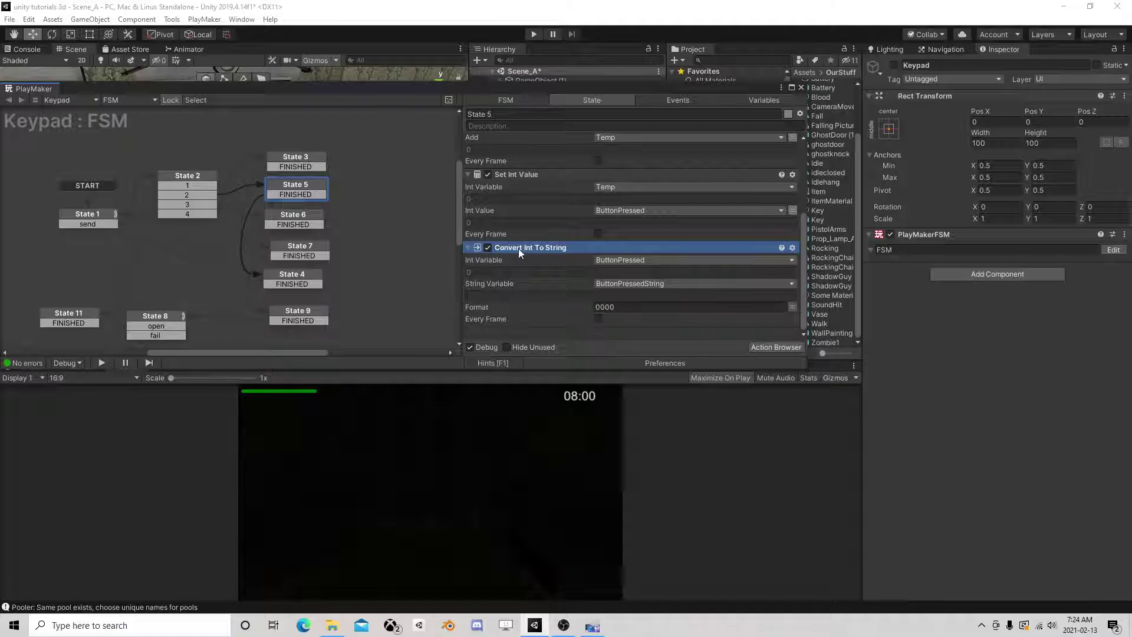
click(294, 216)
right_click(535, 333)
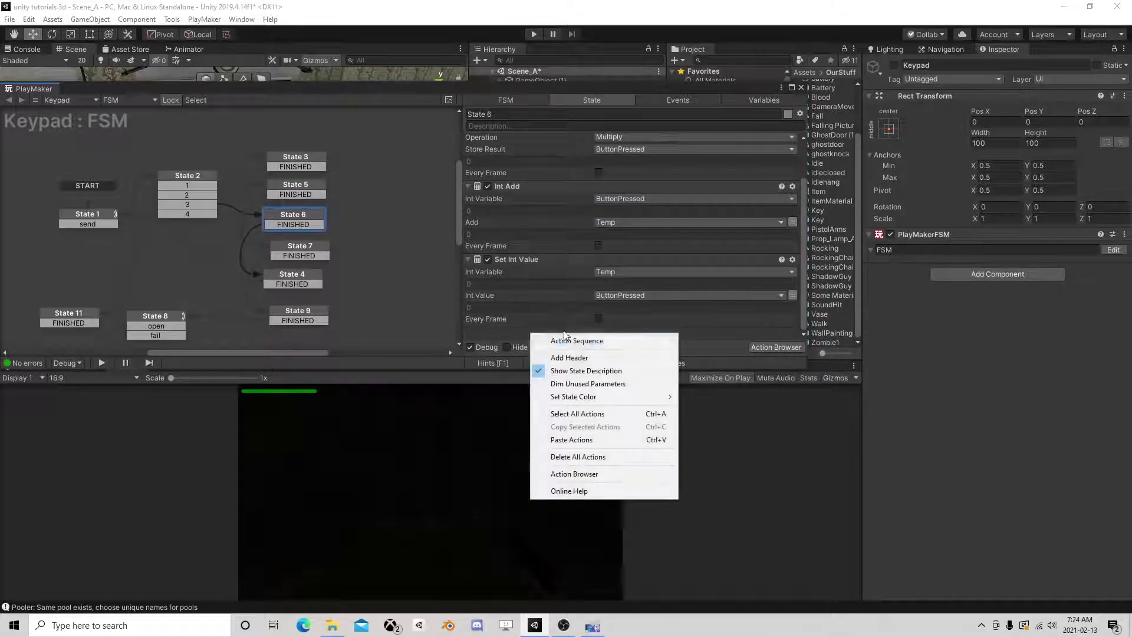
click(566, 412)
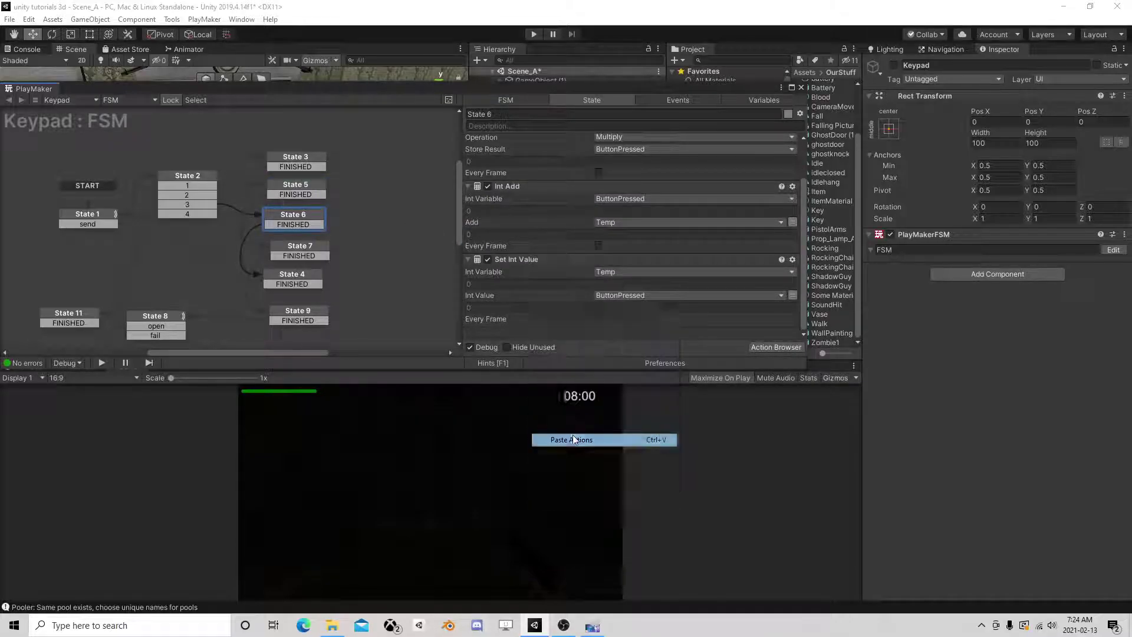
click(301, 252)
right_click(539, 327)
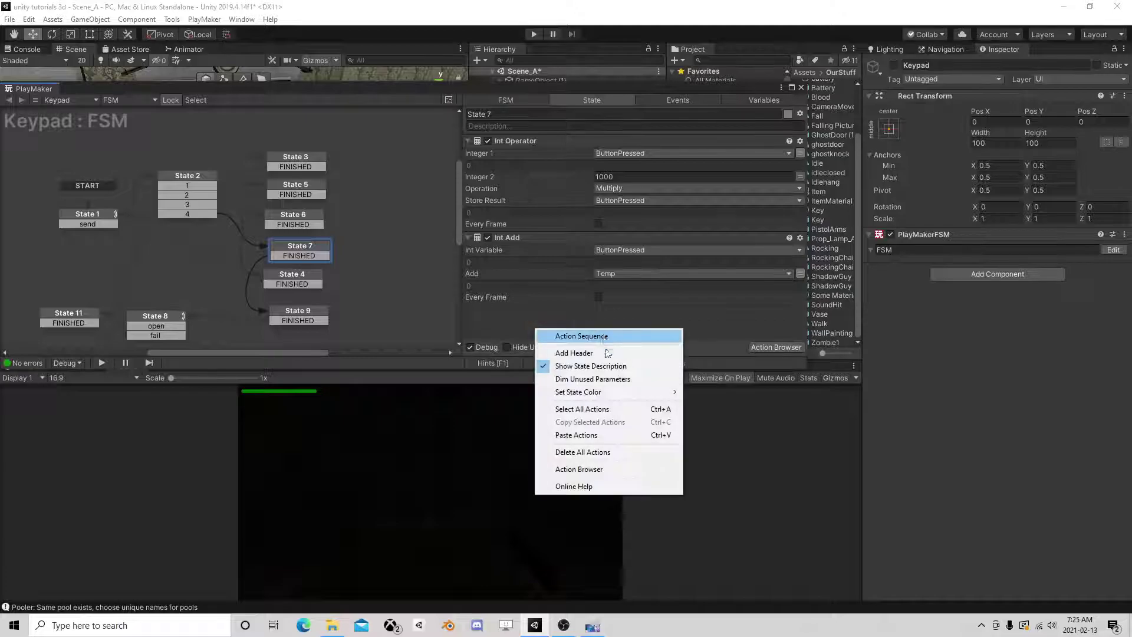
click(566, 431)
click(800, 87)
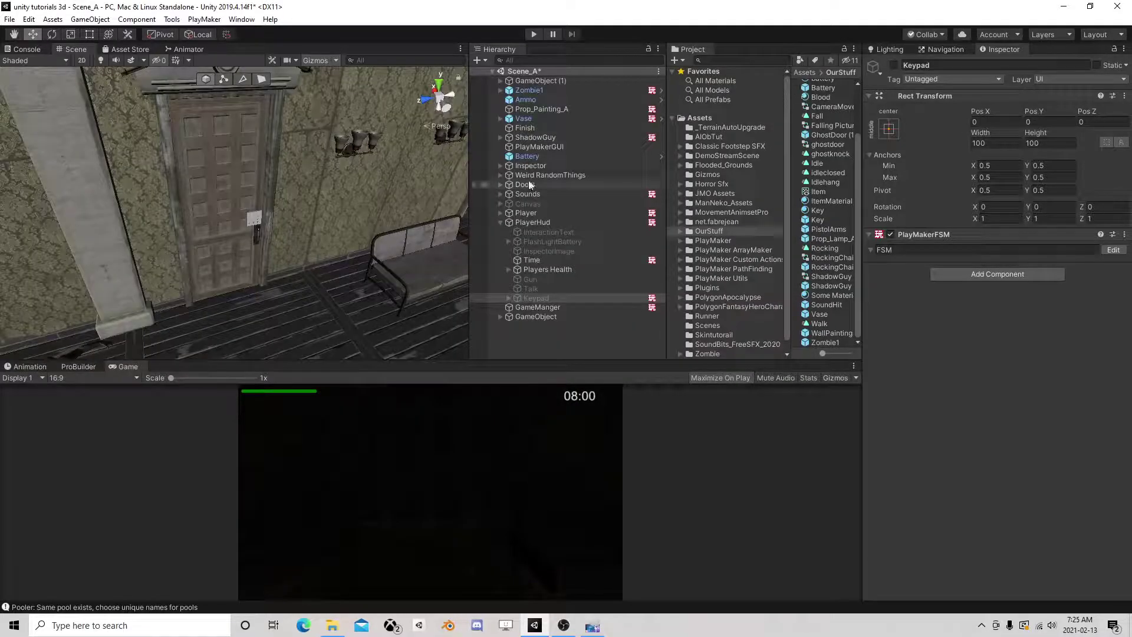
Raise the door's small cube slightly and tag it KeyPad
click(253, 219)
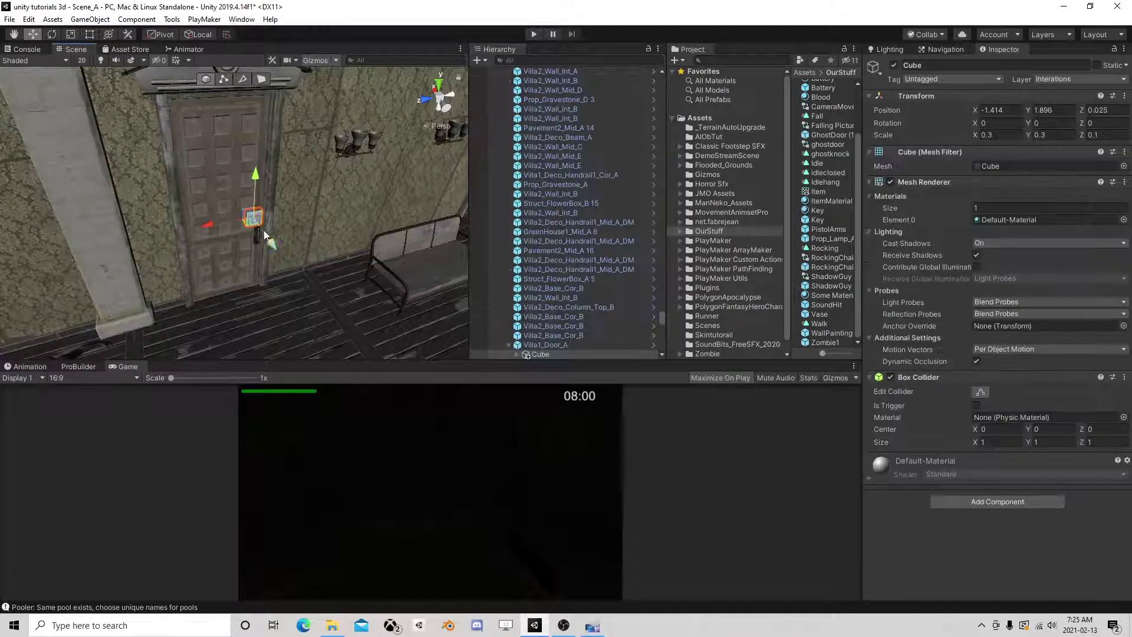
drag(261, 195, 259, 184)
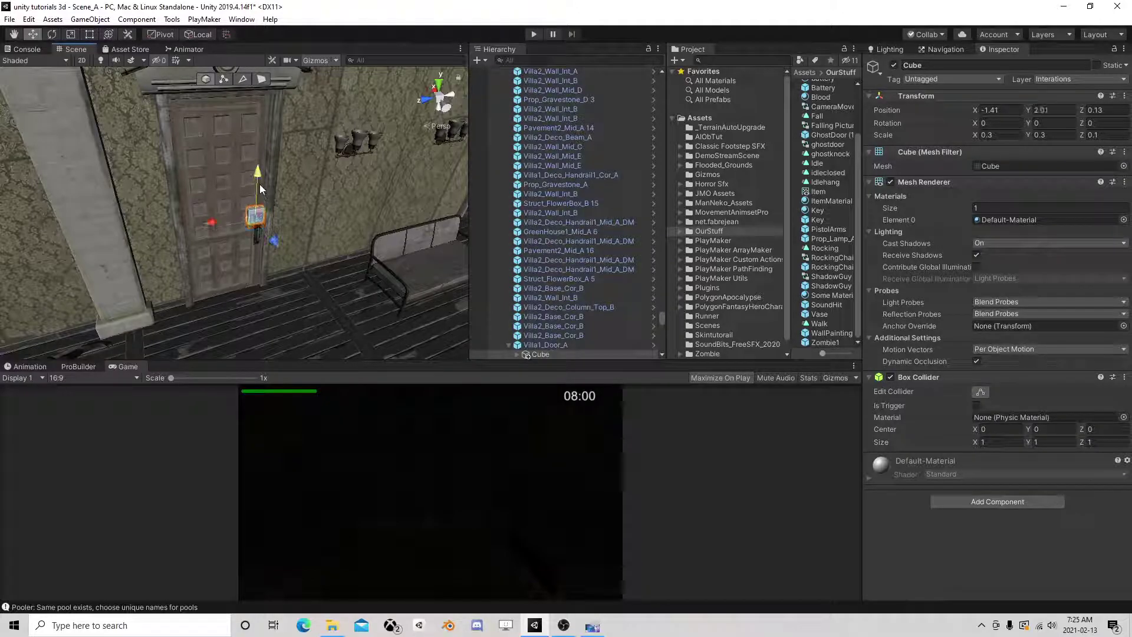
scroll(663, 319, up, 15)
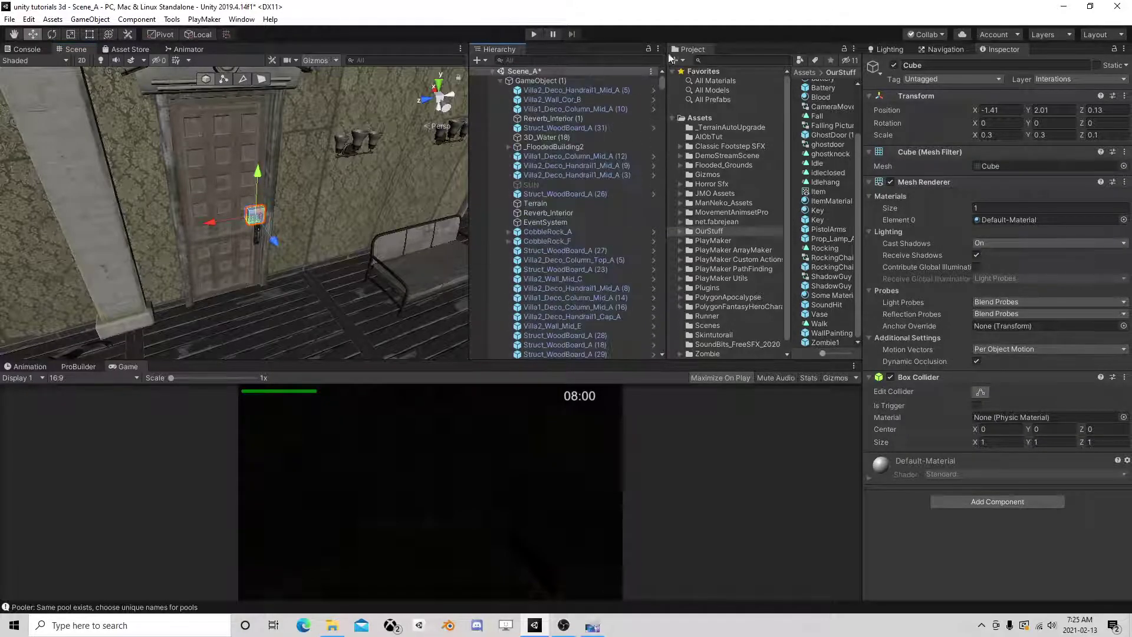
click(964, 79)
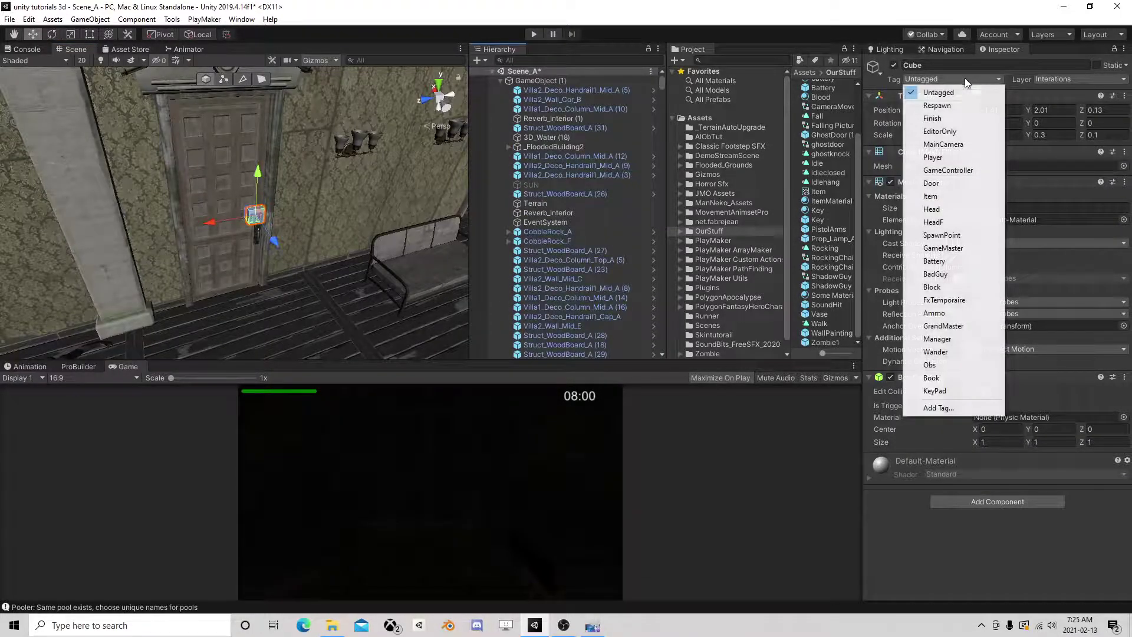
click(935, 391)
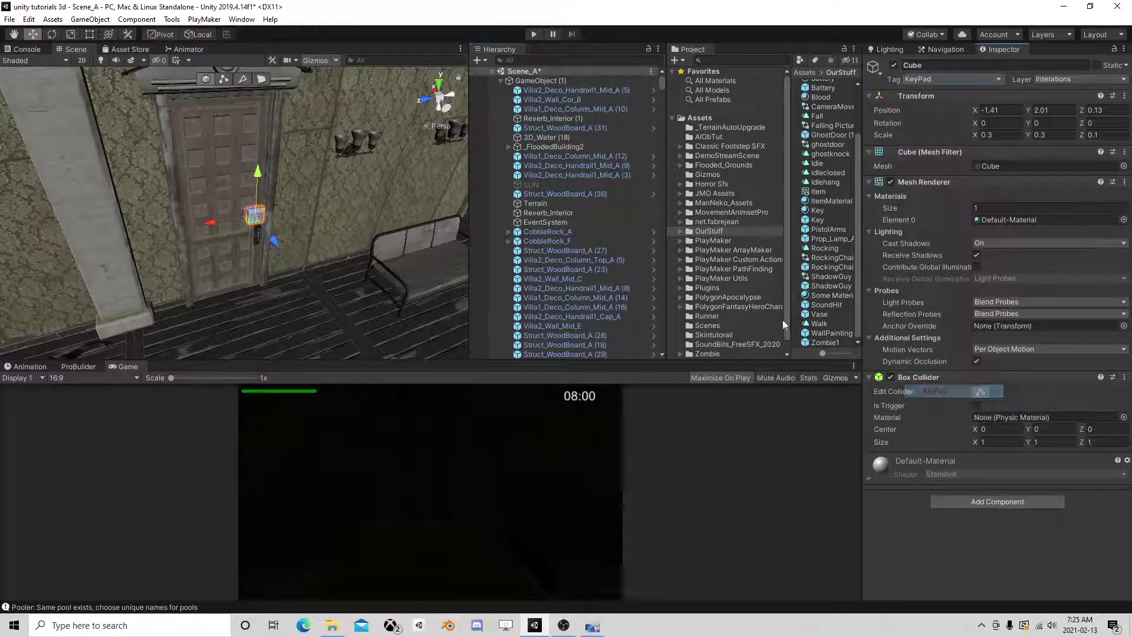
Collapse GameObject (1), select PlayerHud and open its General Item Pick Up state machine
click(500, 82)
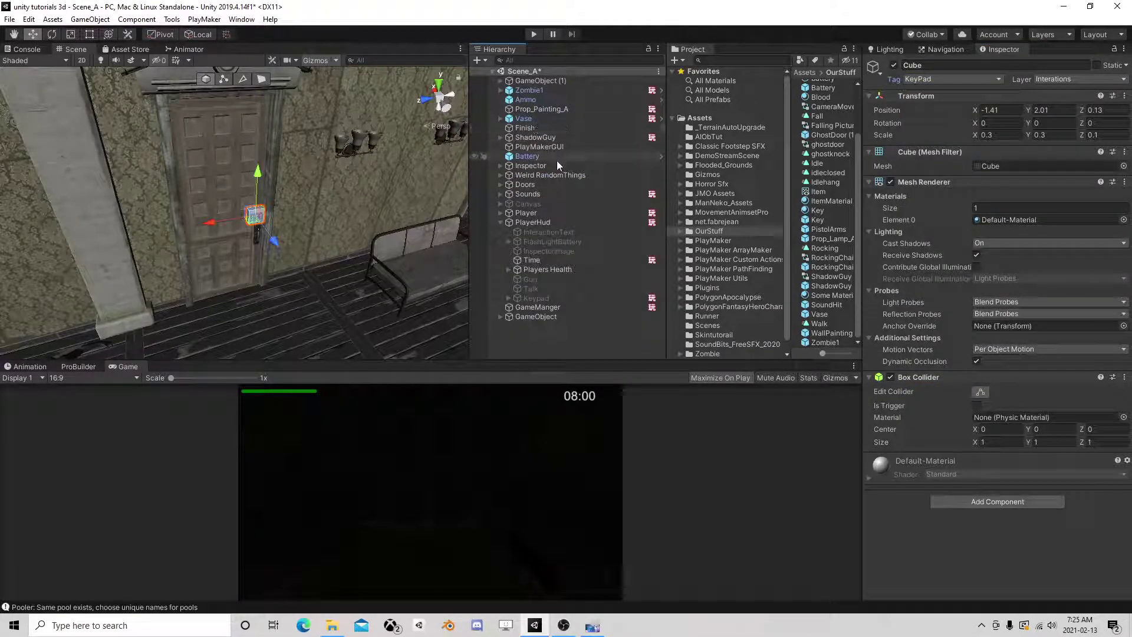
click(524, 222)
scroll(1003, 401, down, 5)
click(1106, 495)
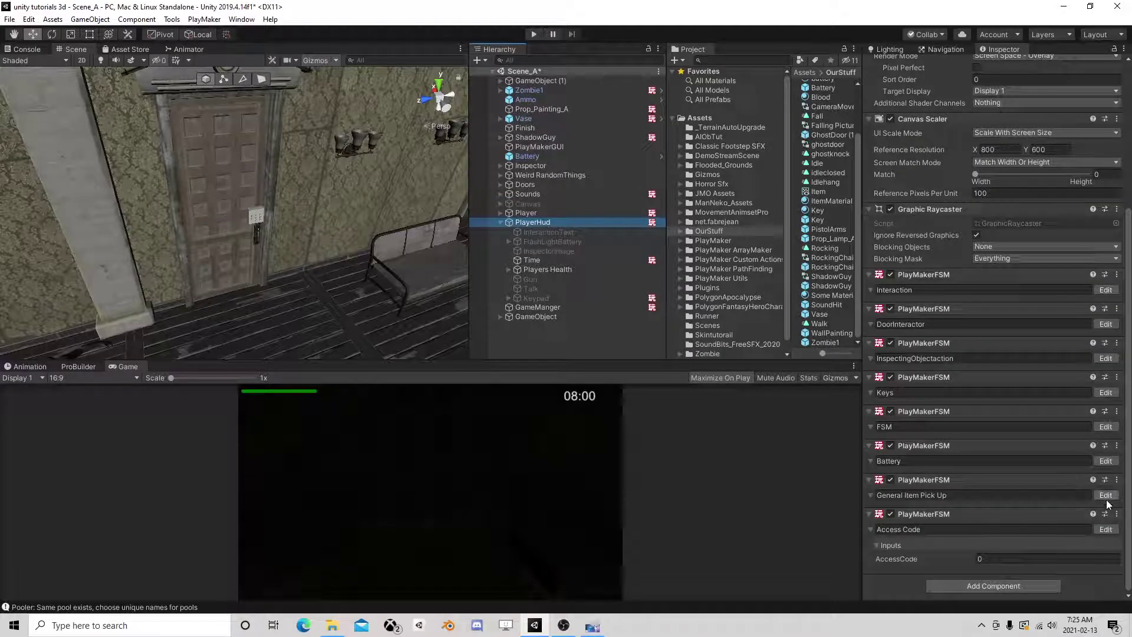
Change State 3's compare string from KePad to KeyPad and close PlayMaker
click(304, 213)
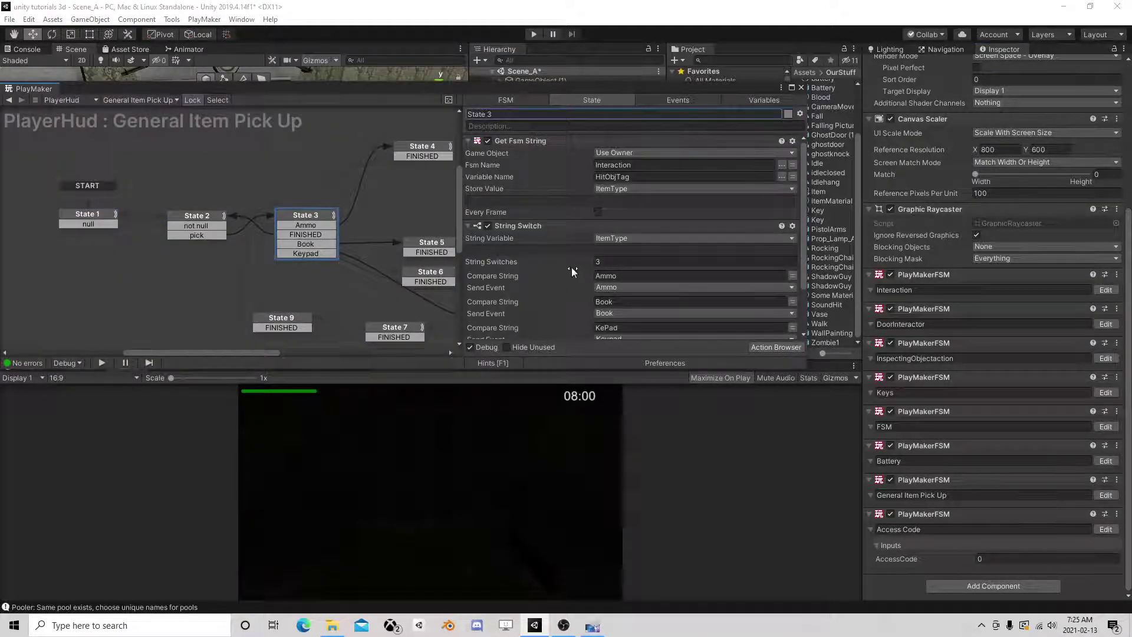
scroll(631, 247, down, 2)
click(608, 267)
text(y)
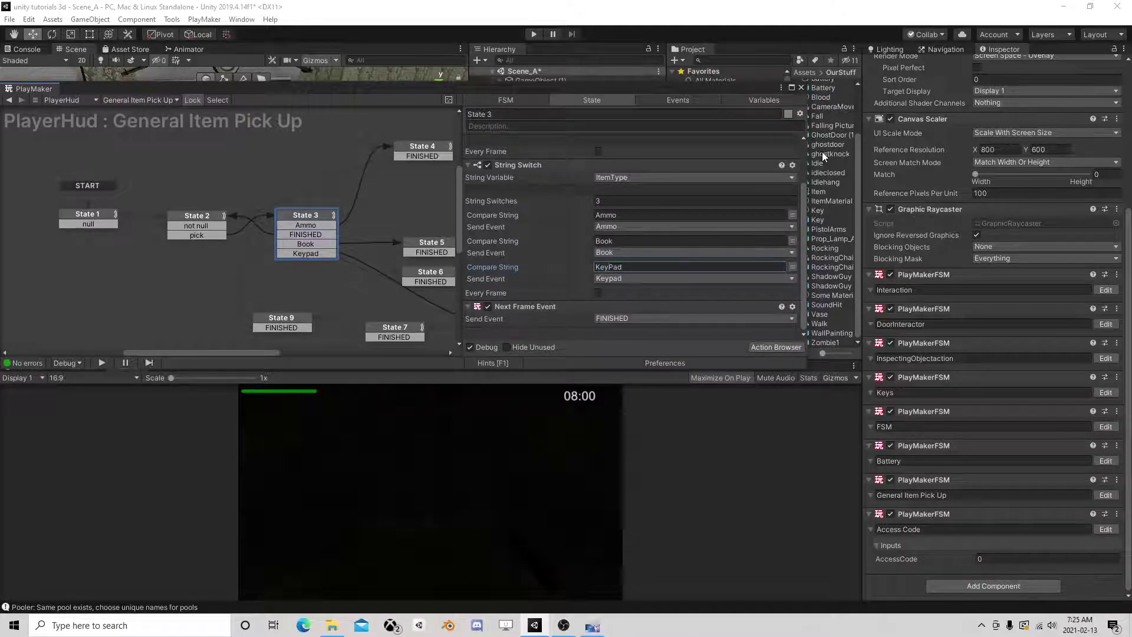
click(801, 88)
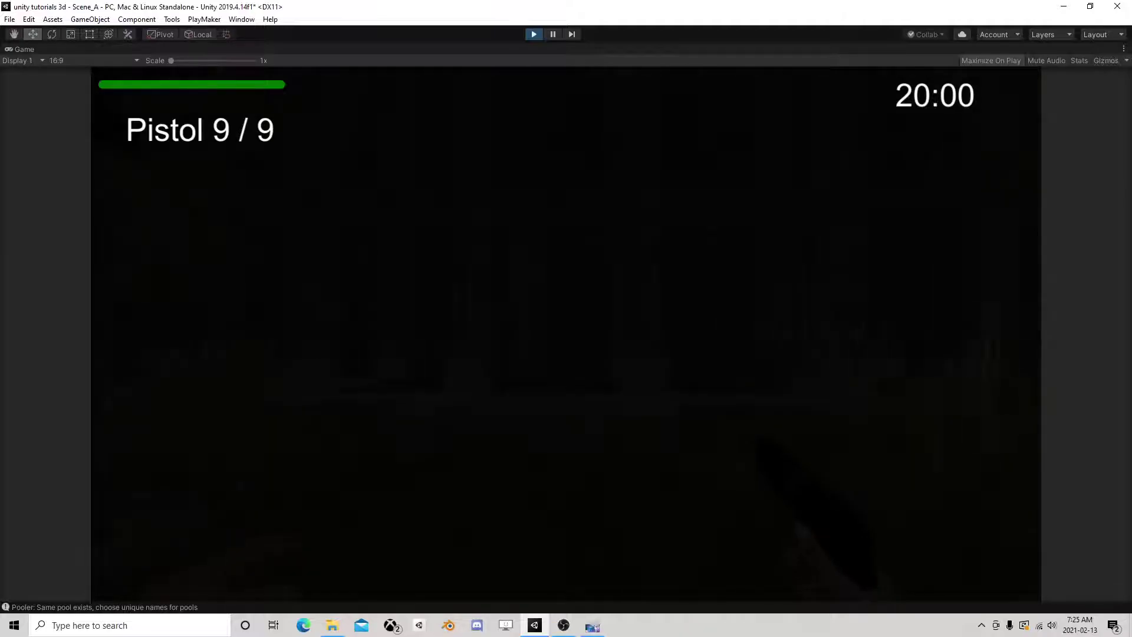
Switch on the flashlight, open the first door, and walk toward the keypad door
key(f)
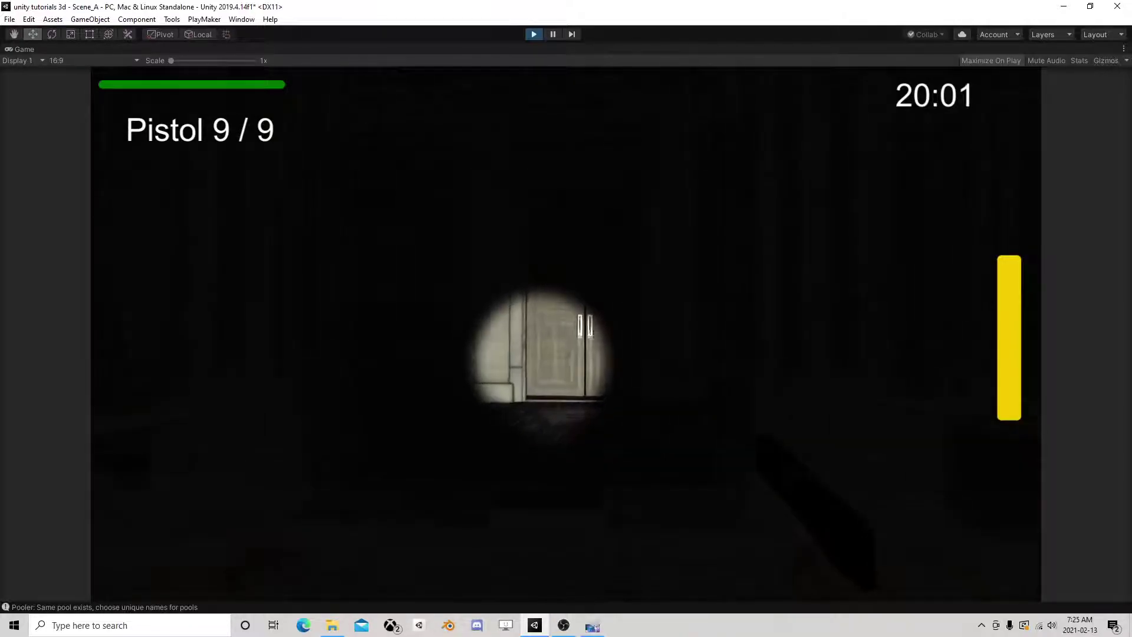
key(w)
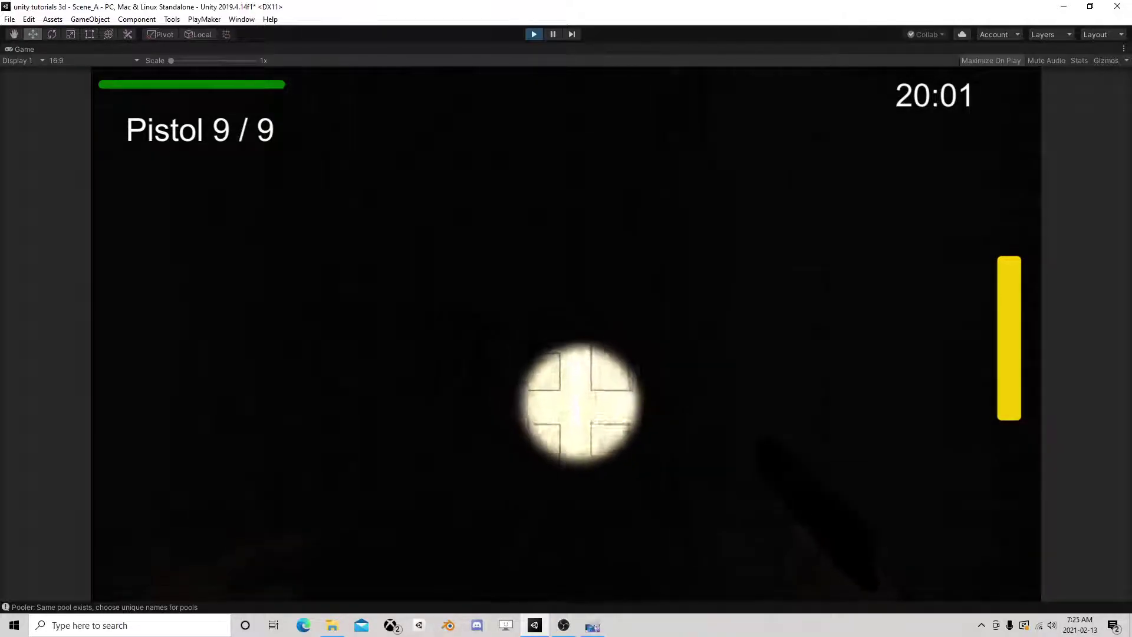
key(e)
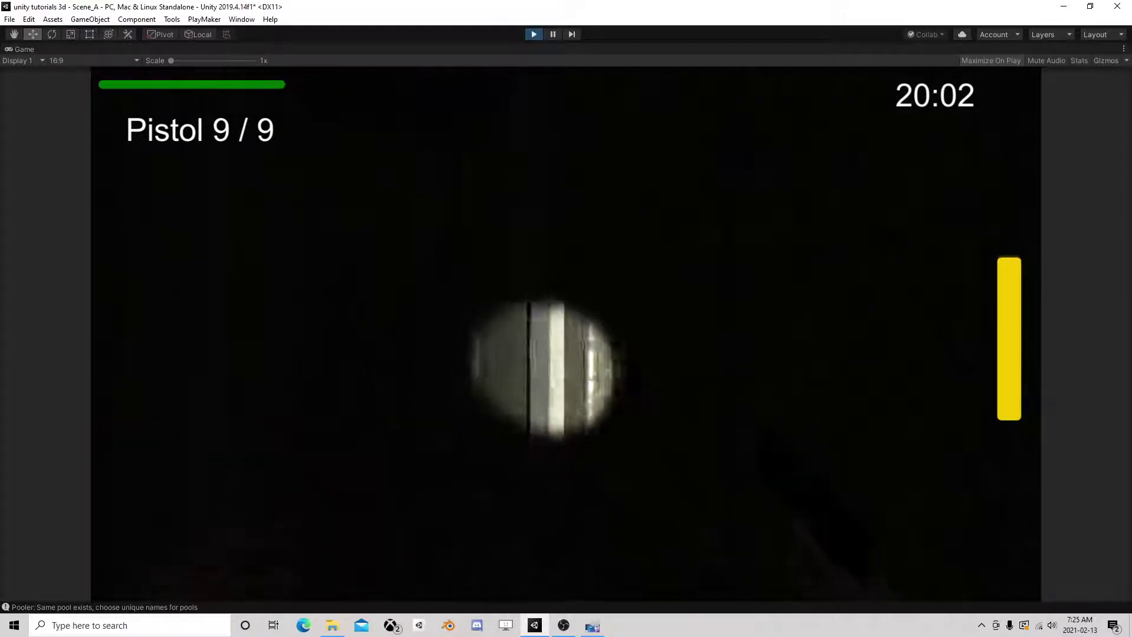
key(w)
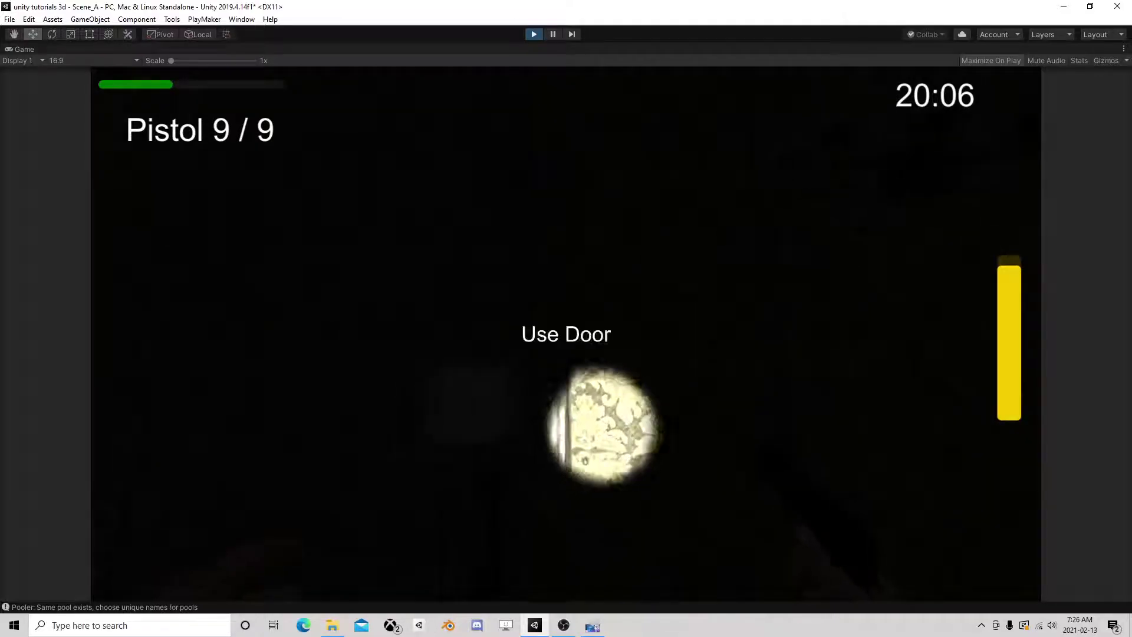
Bring up the keypad and enter a wrong code starting 3, 1 until ERROR shows
key(e)
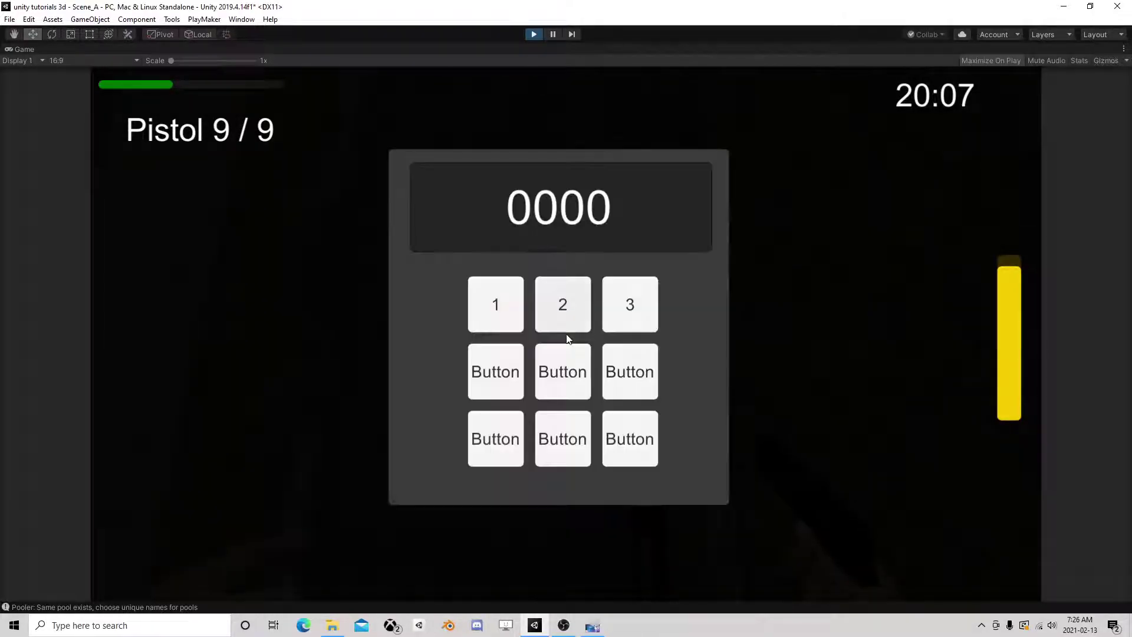
click(630, 309)
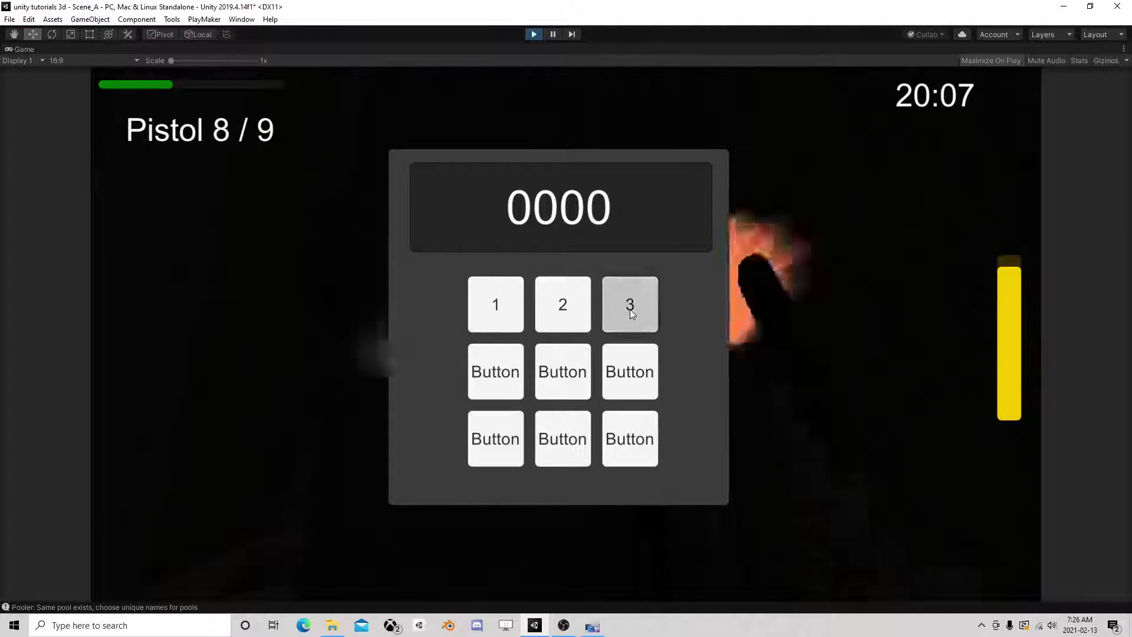
click(488, 315)
click(496, 379)
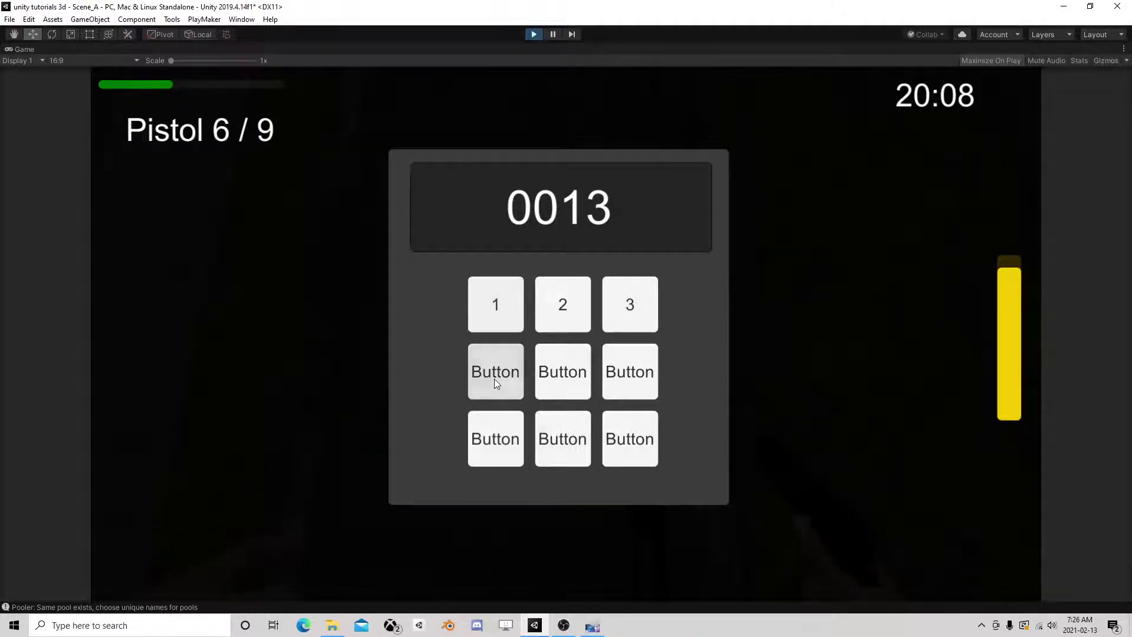
click(567, 439)
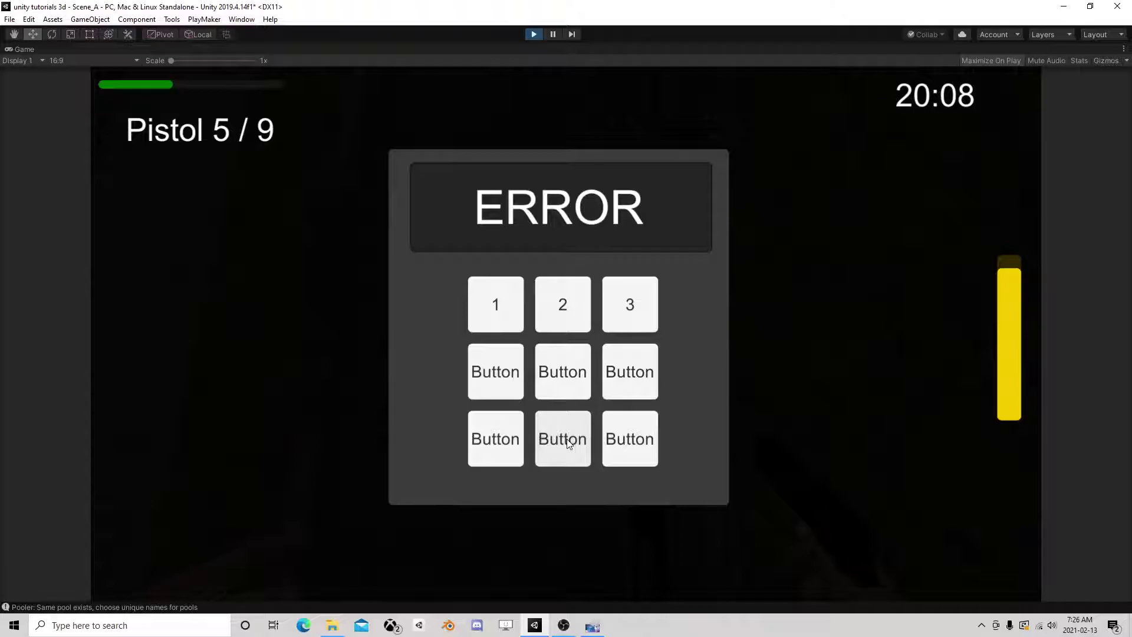
click(730, 375)
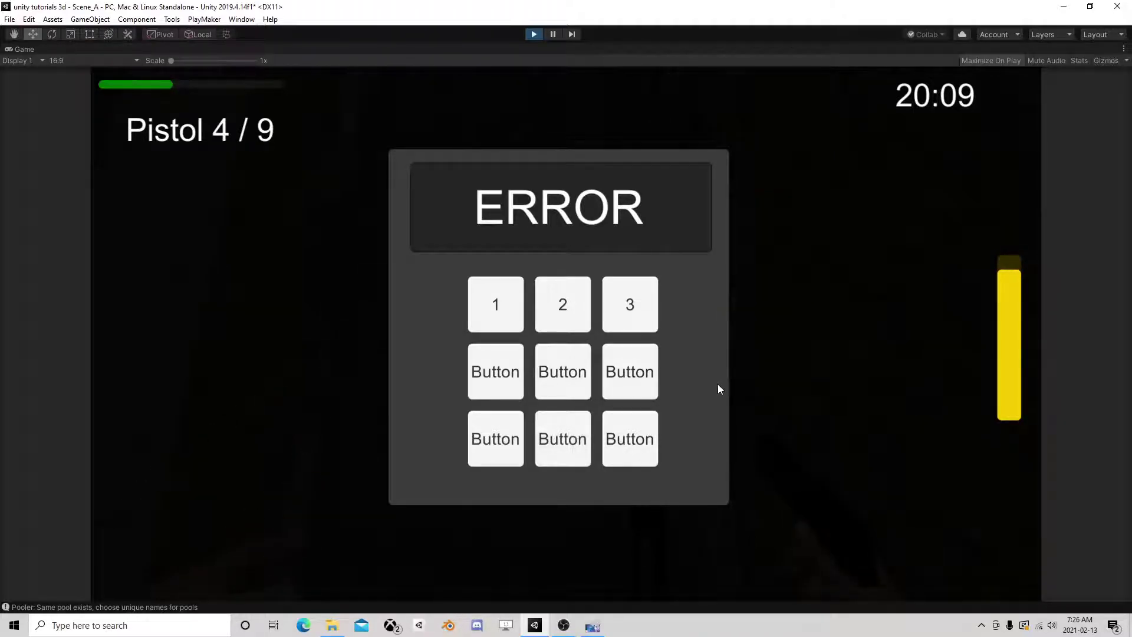
Pause the game with Escape, briefly resume, then stop play mode
key(Escape)
key(Escape)
click(566, 339)
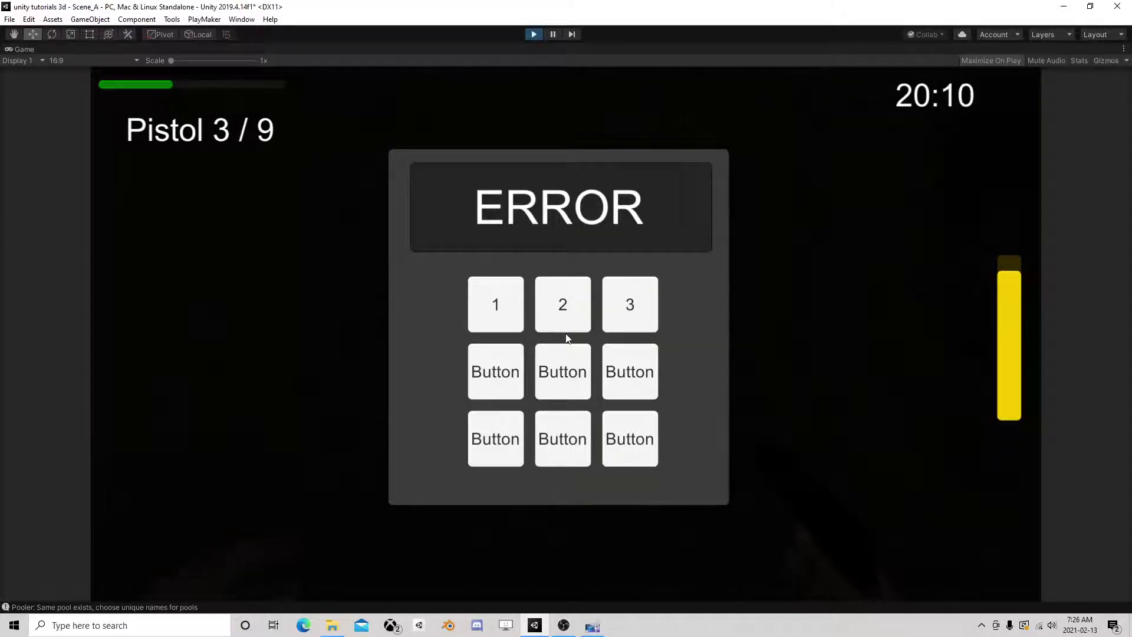
key(Escape)
click(530, 35)
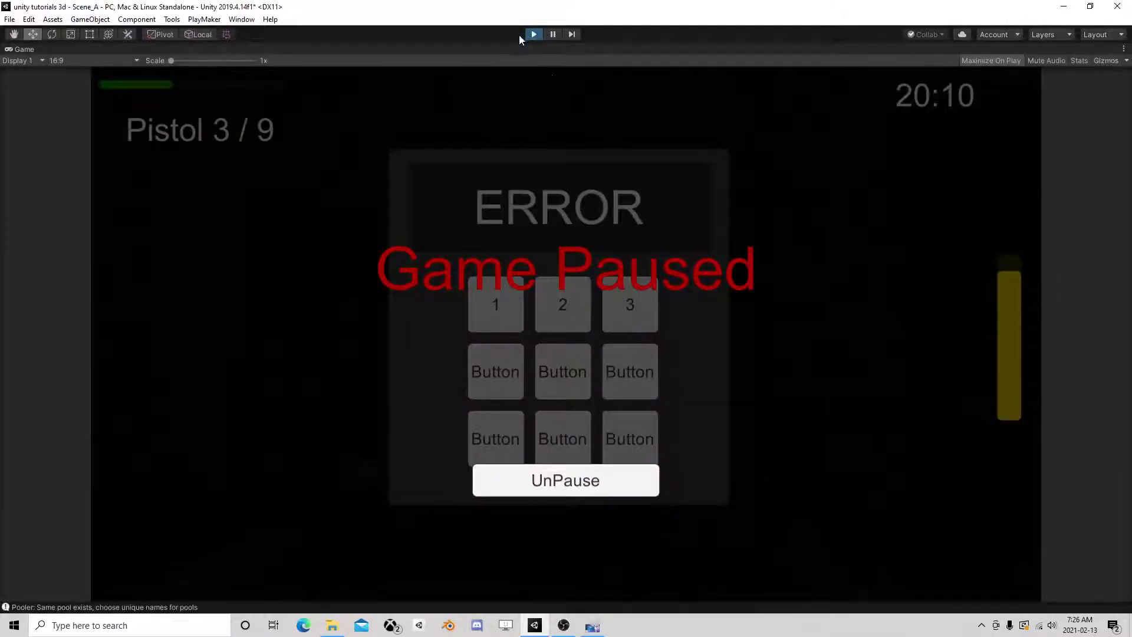
Fly the Scene view camera up beside the door and turn it to face the door
right_drag(362, 196, 338, 235)
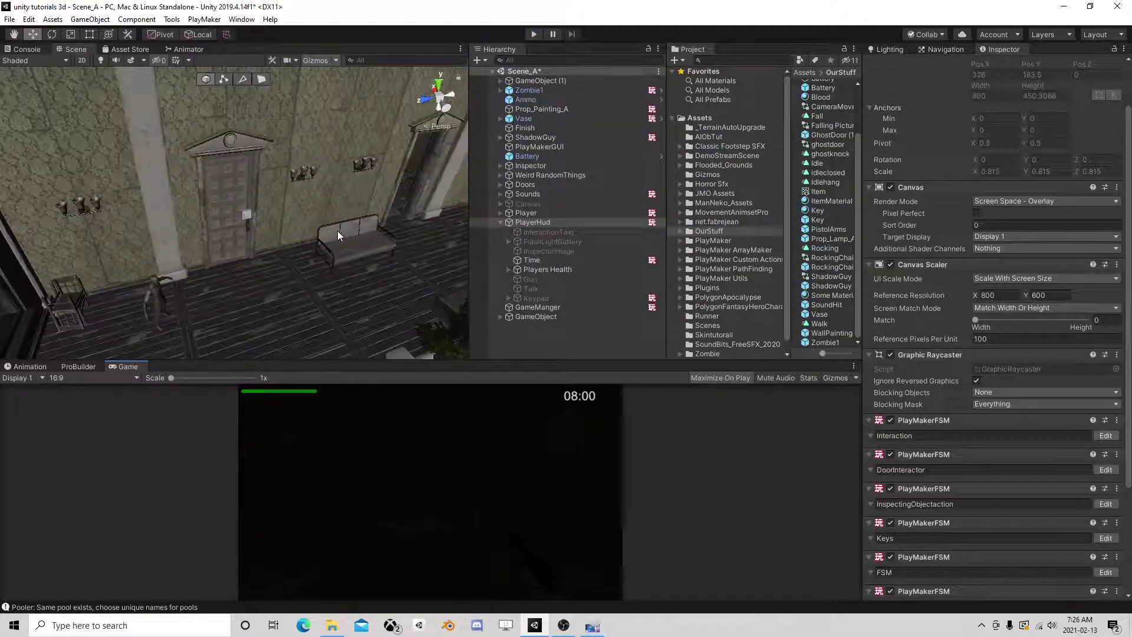
click(563, 625)
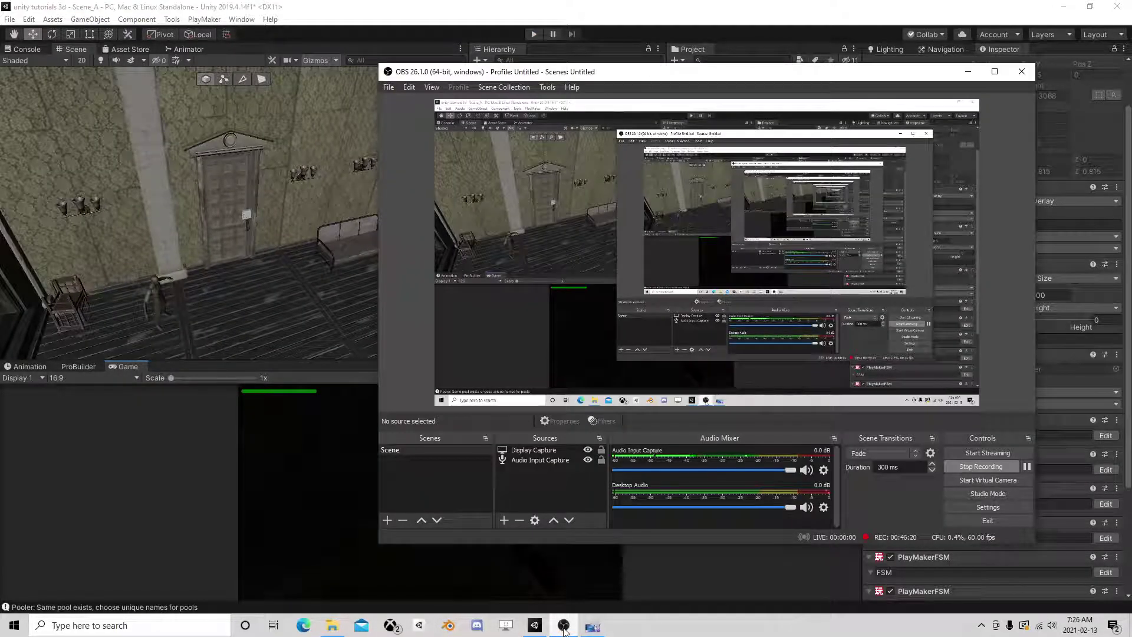
click(410, 6)
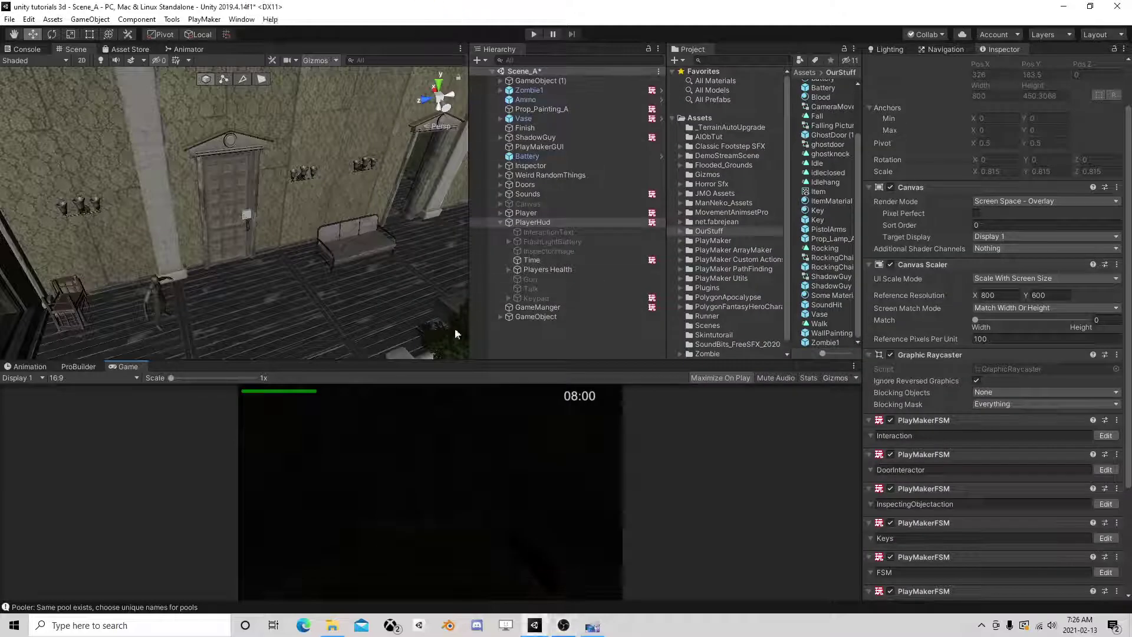
right_drag(267, 254, 318, 201)
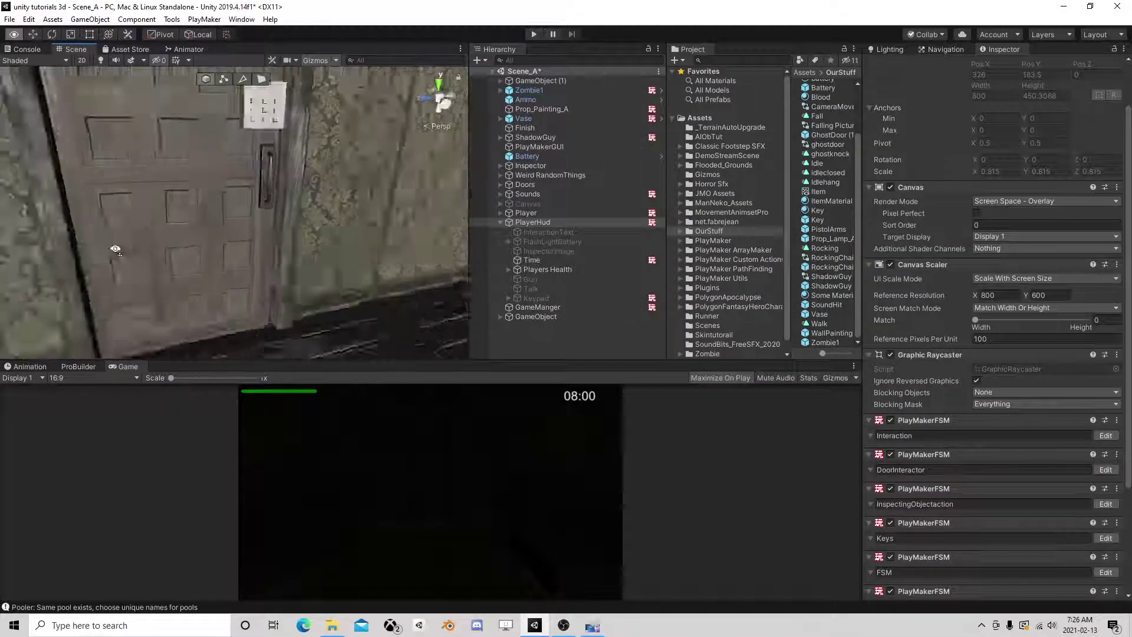
mouse_move(318, 201)
right_down()
mouse_move(186, 177)
mouse_move(340, 260)
right_up()
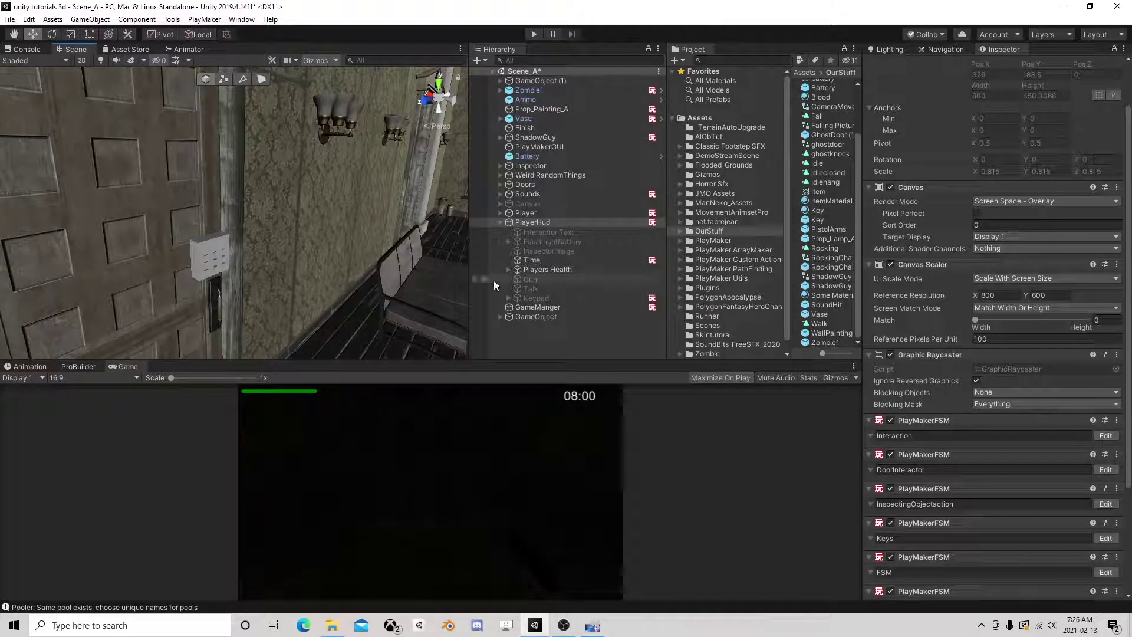
scroll(1071, 541, down, 5)
Check the PlayerHud FSM briefly, then open the Keypad object's FSM for editing
click(1107, 529)
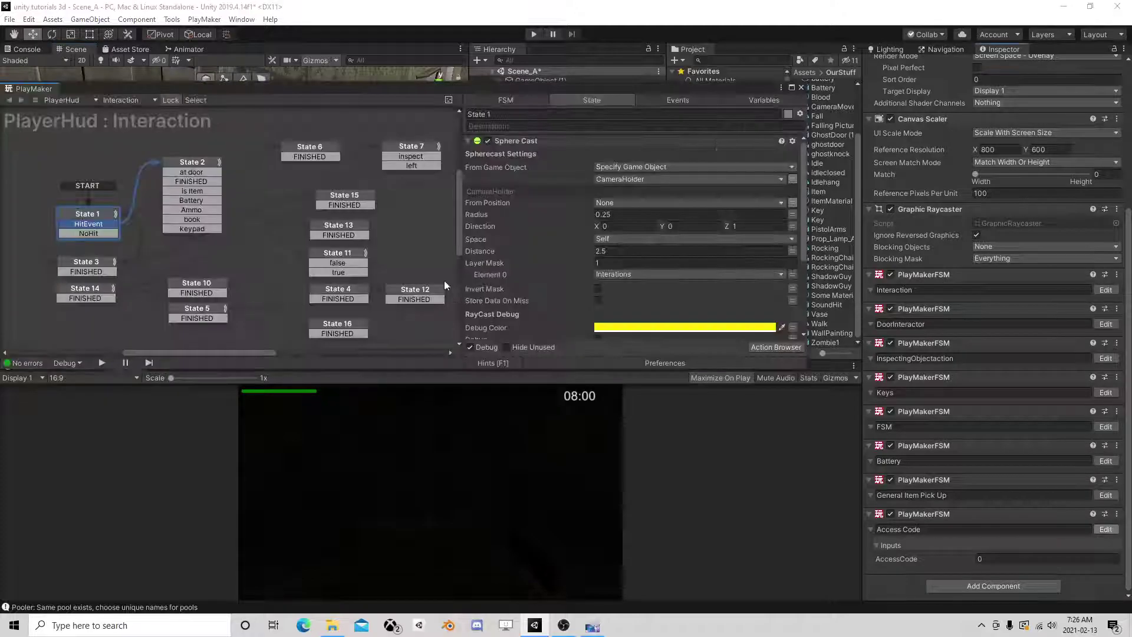
scroll(355, 253, down, 2)
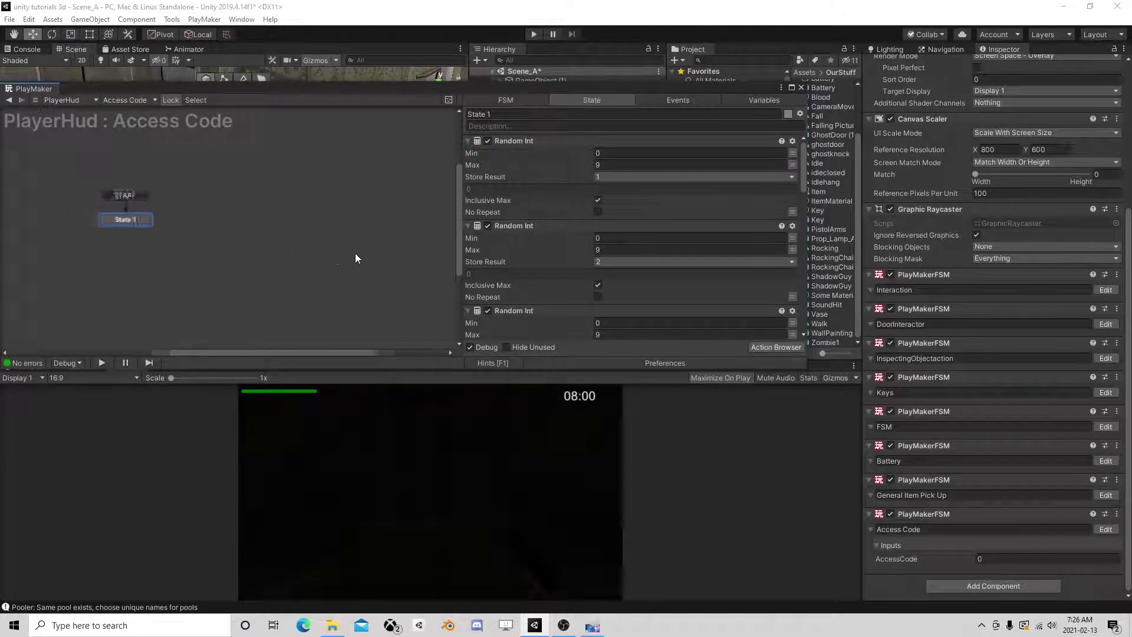
click(802, 89)
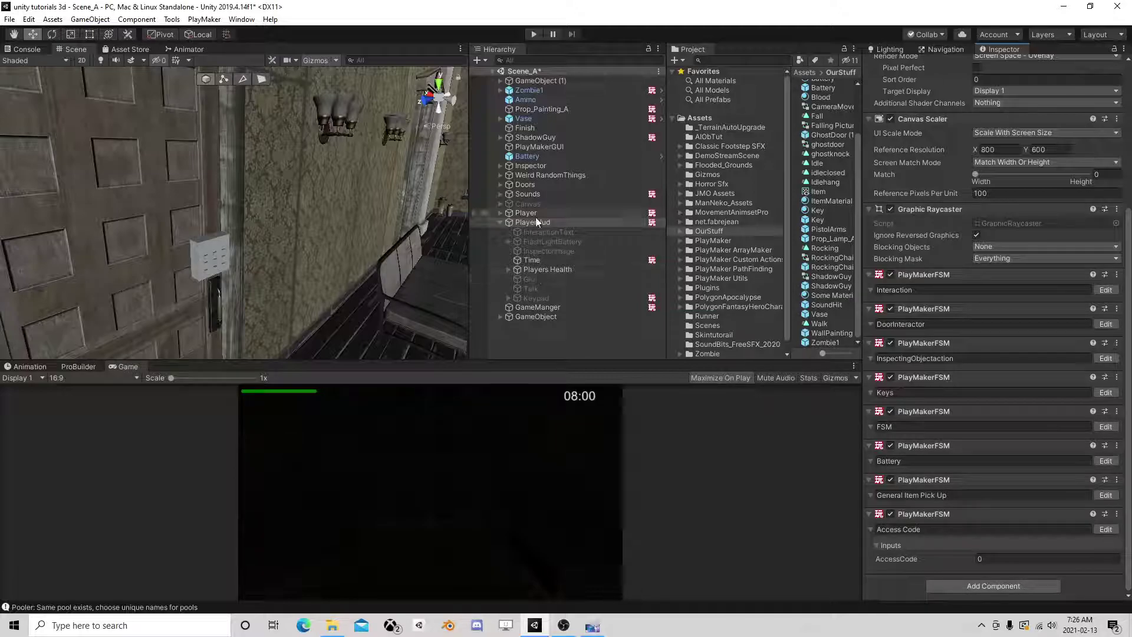
click(531, 299)
click(1113, 250)
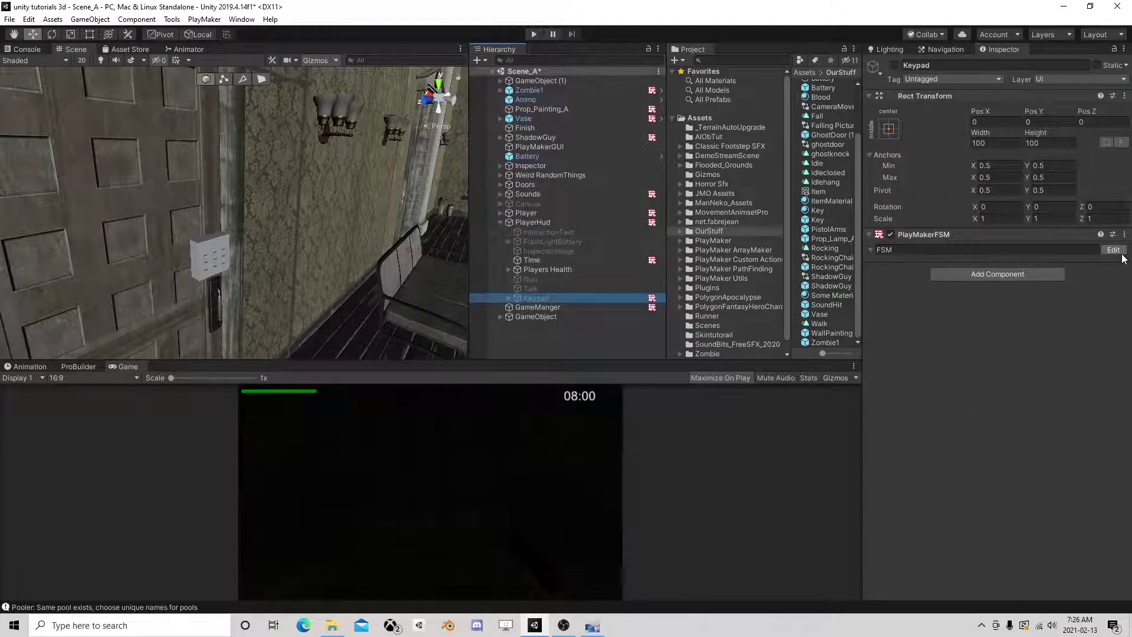
Inspect State 8's access code comparison in the Keypad graph
middle_drag(216, 285, 247, 204)
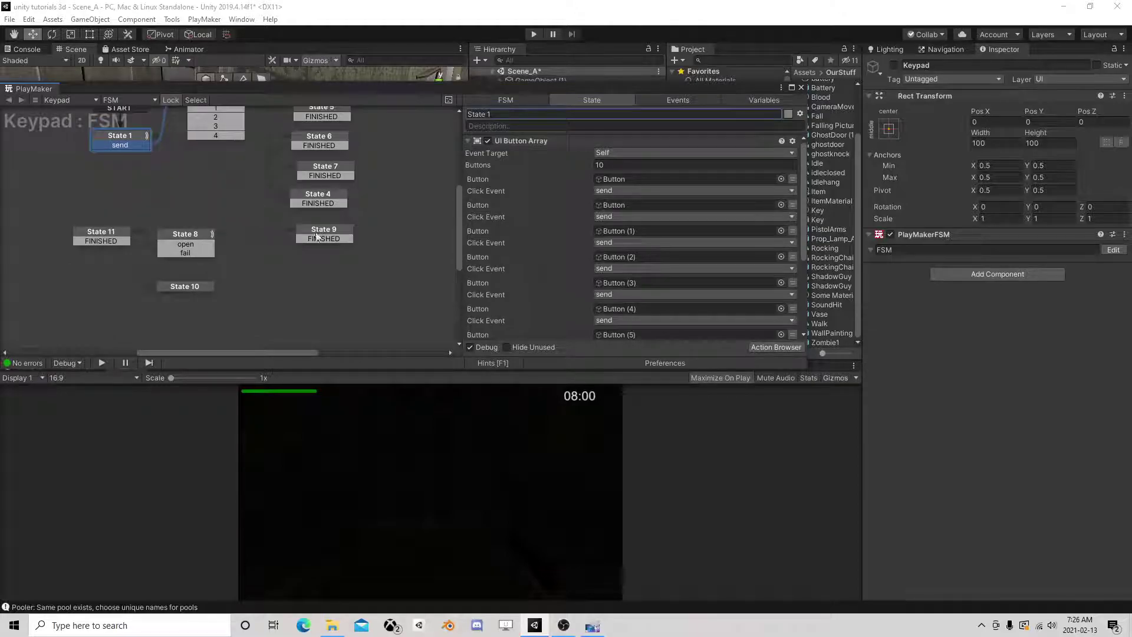
click(189, 237)
click(171, 281)
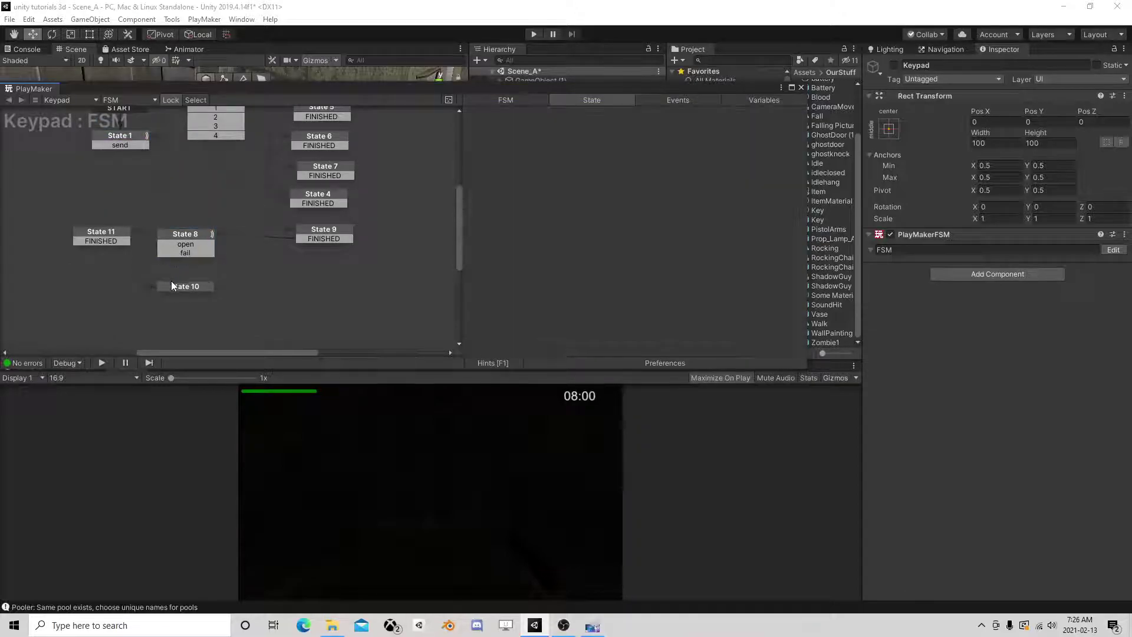
click(179, 235)
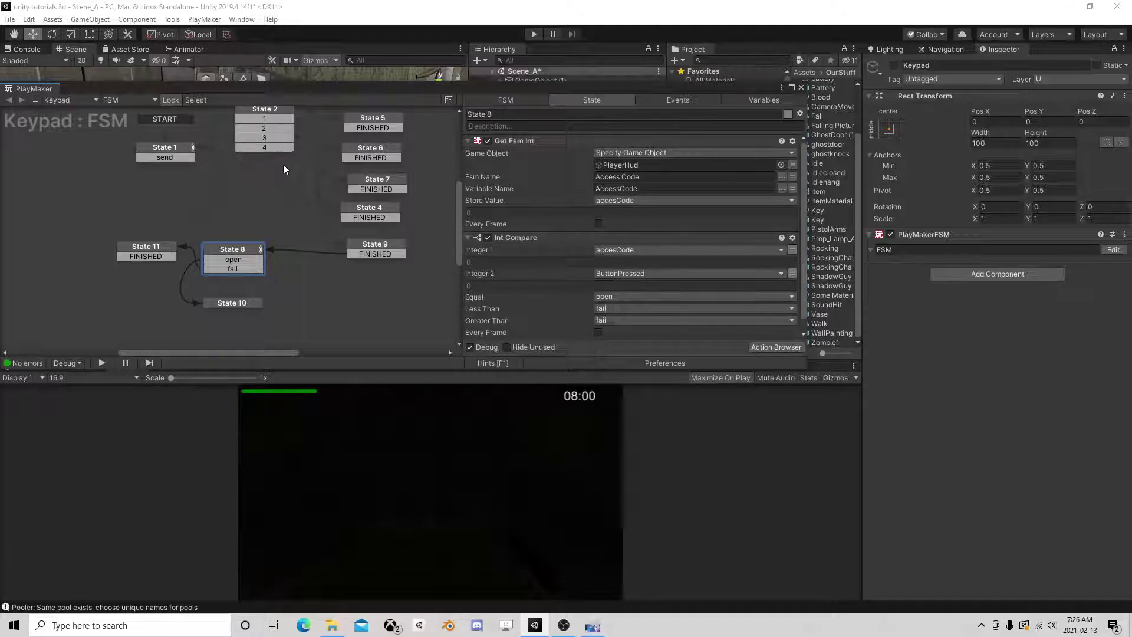
scroll(288, 183, up, 3)
scroll(589, 270, down, 1)
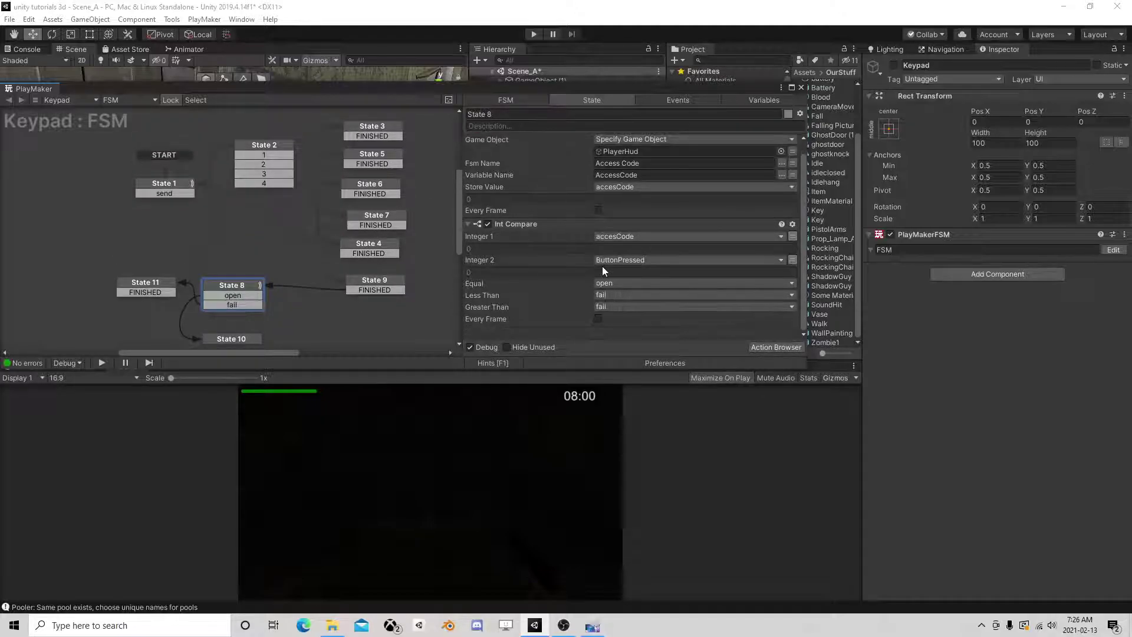
scroll(603, 266, up, 1)
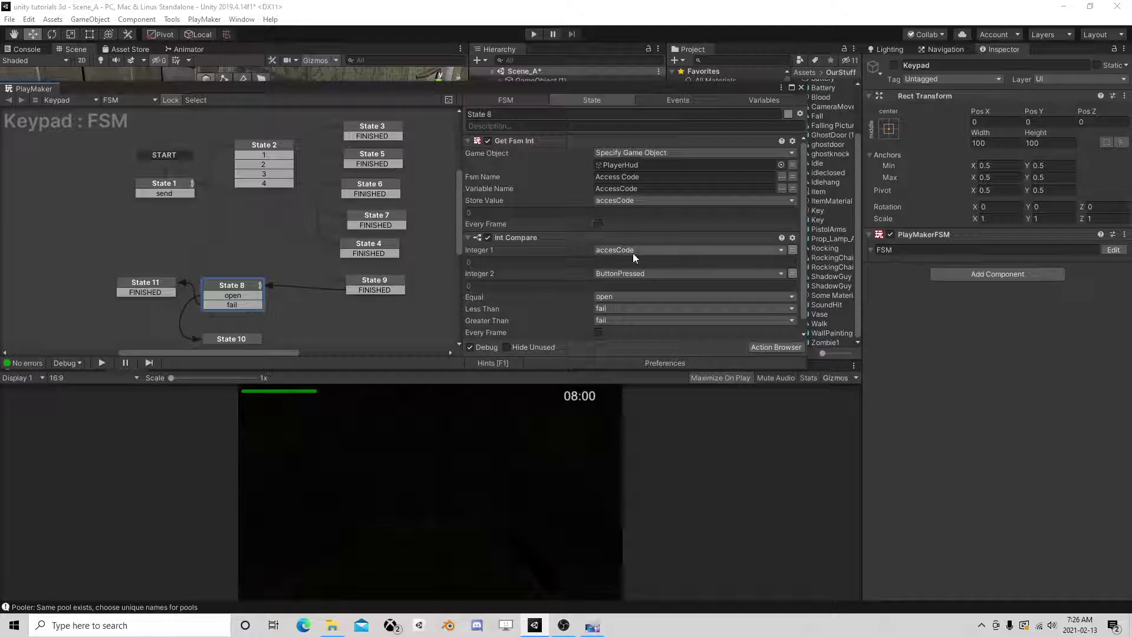
Review States 9 and 4 text actions, State 11's ERROR text and empty State 10, then close PlayMaker
click(378, 281)
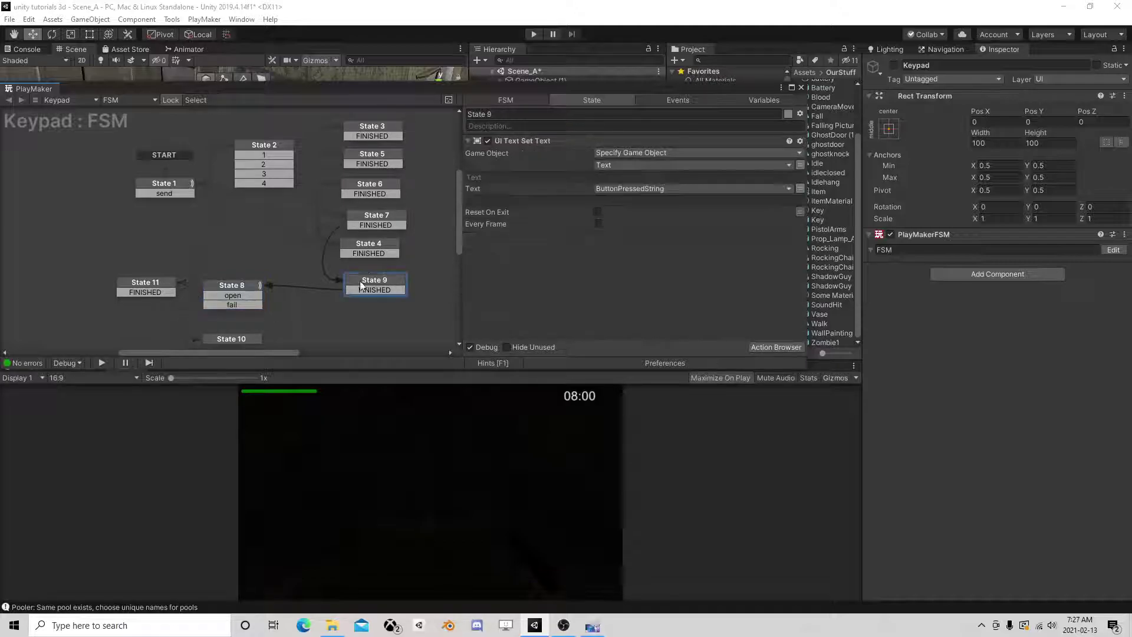
click(377, 243)
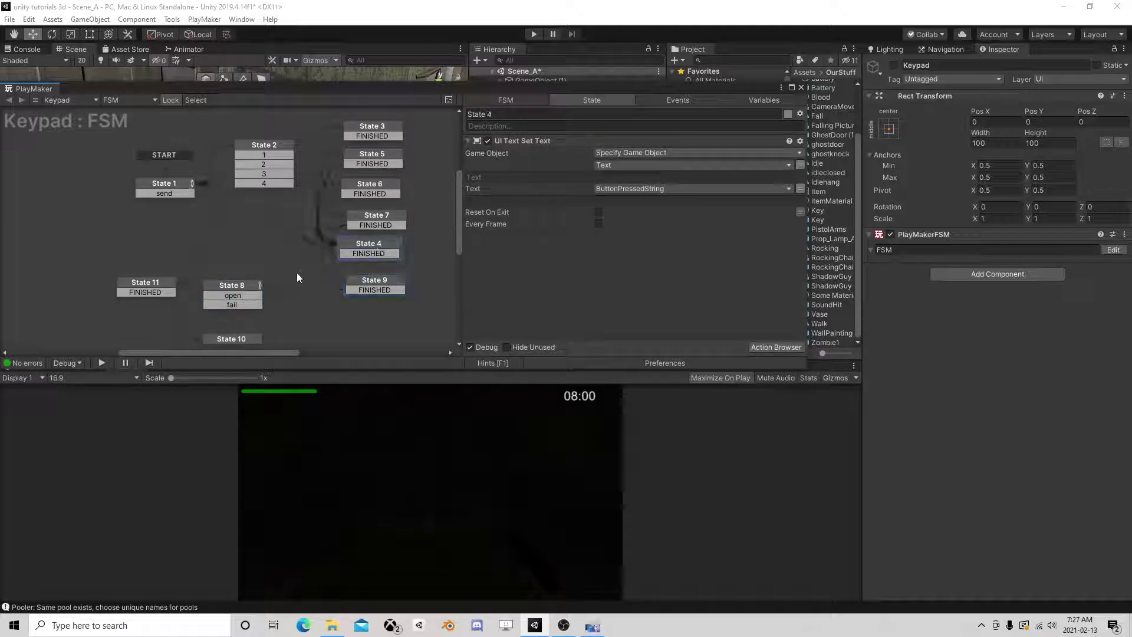
click(135, 287)
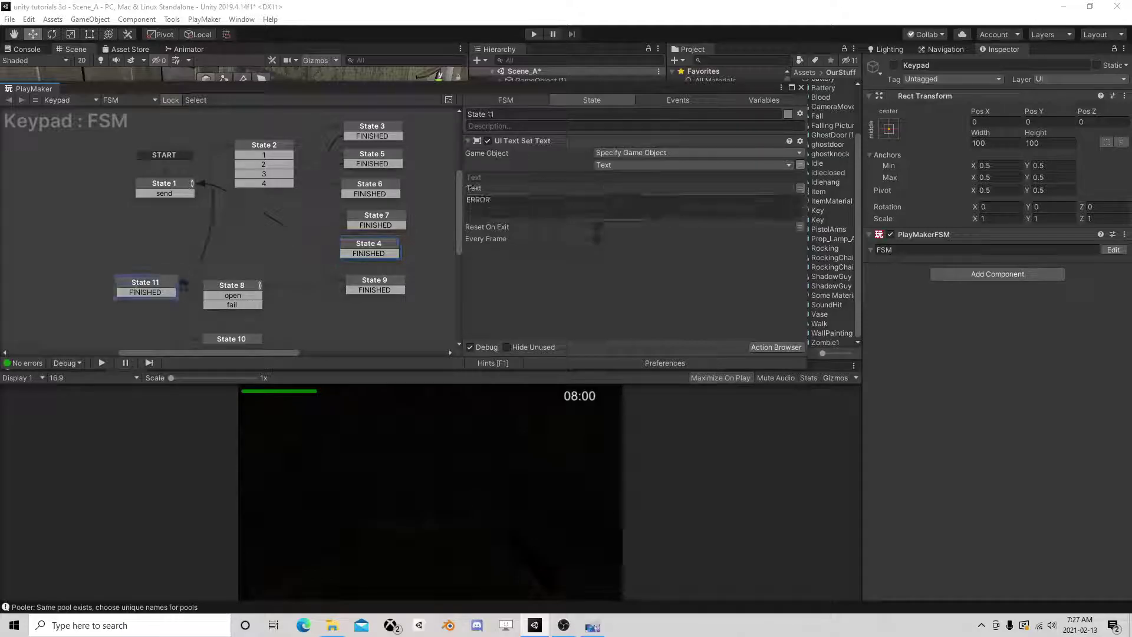
click(229, 337)
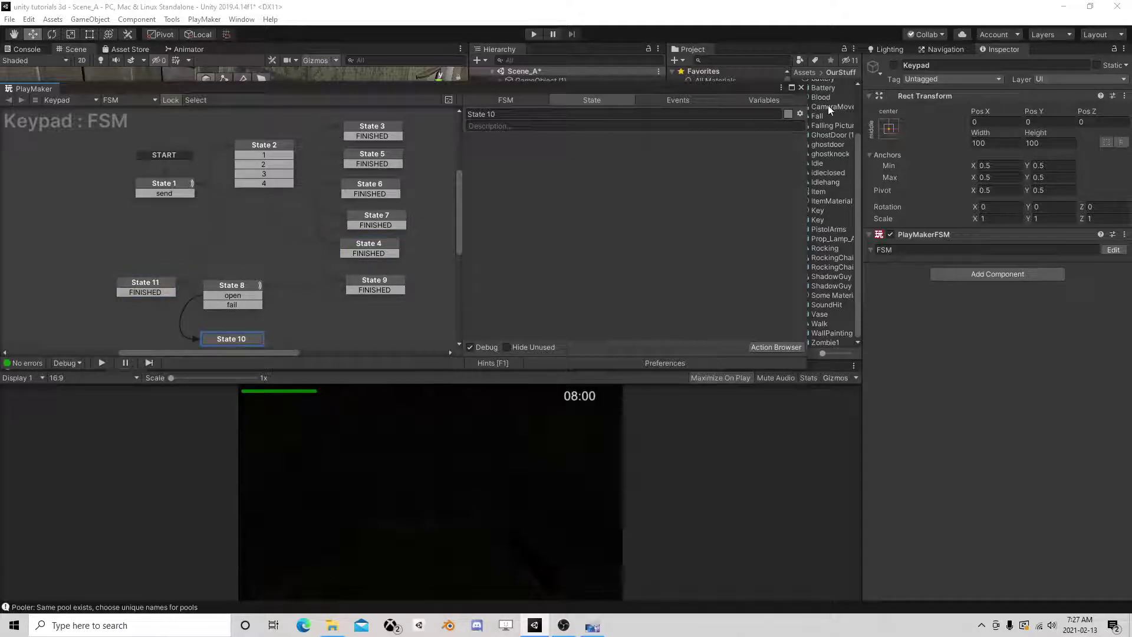
click(801, 88)
Fly the scene camera around the interior room, viewing floor, windows, walls and a panelled door
middle_drag(293, 200, 141, 201)
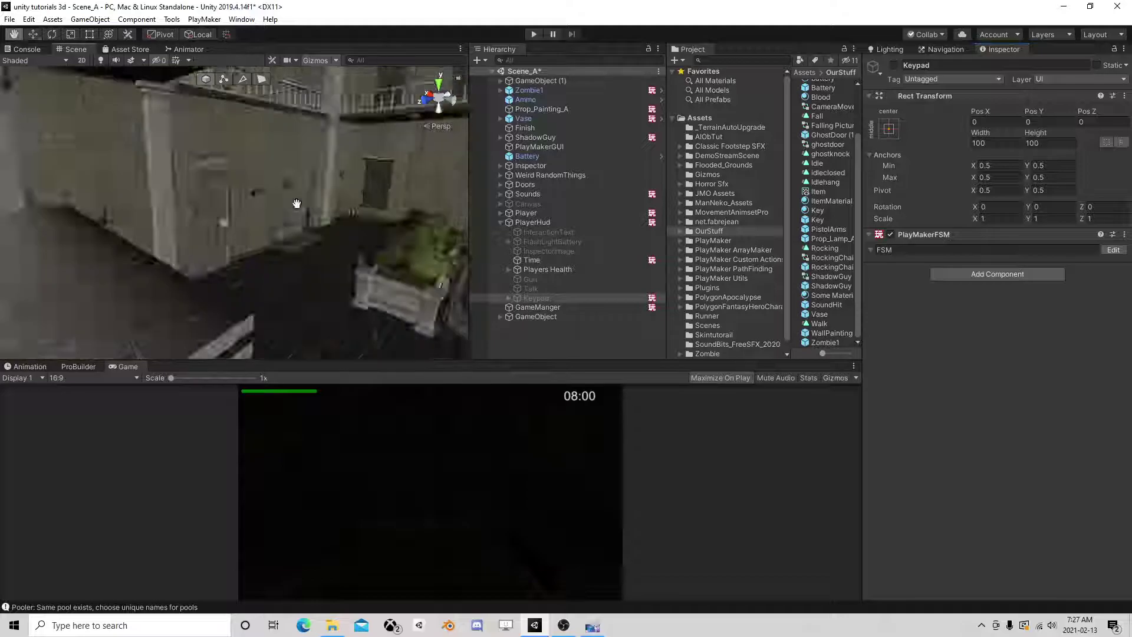
mouse_move(140, 201)
right_down()
mouse_move(257, 266)
mouse_move(199, 280)
right_up()
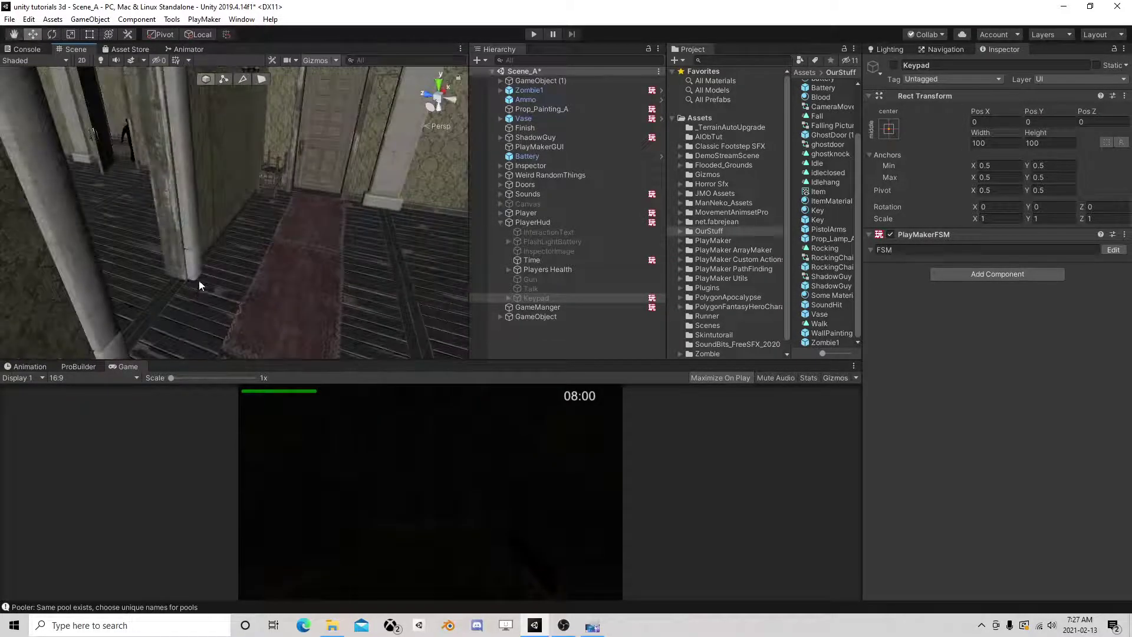
mouse_move(328, 262)
right_down()
mouse_move(308, 259)
mouse_move(237, 143)
mouse_move(247, 192)
right_up()
scroll(309, 258, up, 3)
mouse_move(364, 268)
right_down()
mouse_move(127, 233)
mouse_move(158, 223)
mouse_move(454, 227)
right_up()
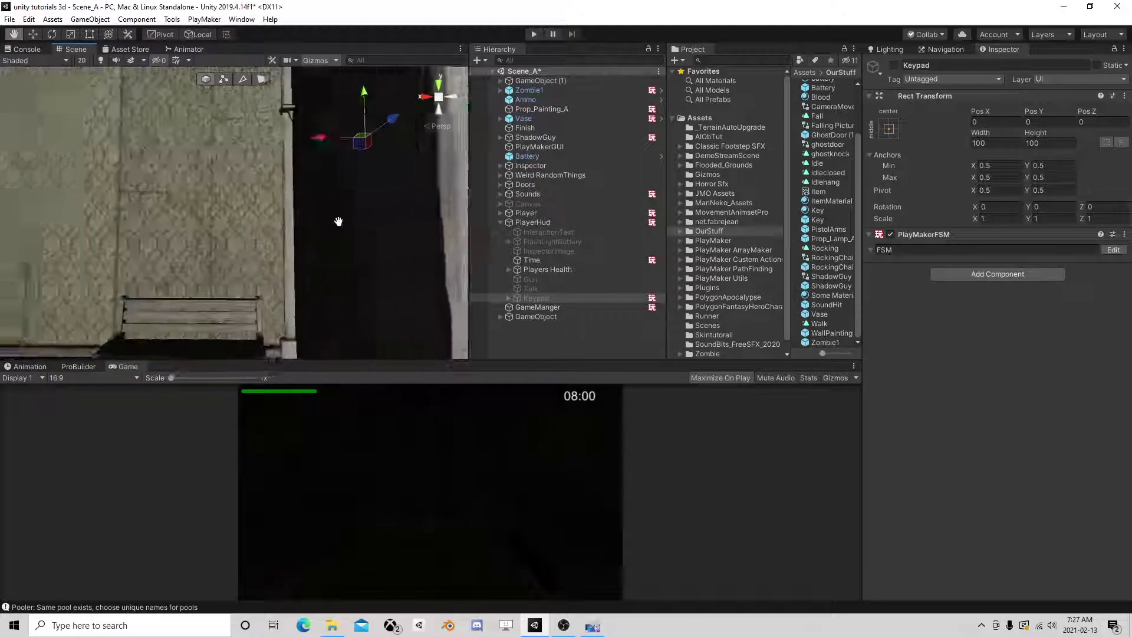
Tour the facade, courtyard bench, hallway and porch benches, then bring OBS to the front
mouse_move(454, 228)
middle_down()
mouse_move(340, 201)
mouse_move(371, 198)
middle_up()
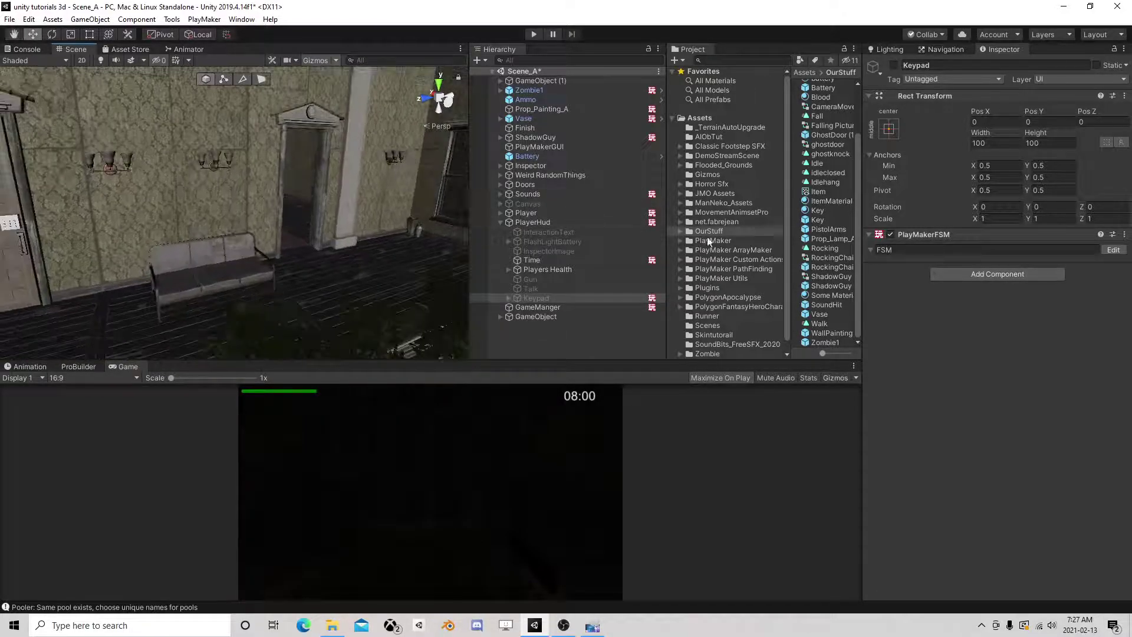
mouse_move(347, 220)
right_down()
mouse_move(319, 208)
mouse_move(244, 283)
right_up()
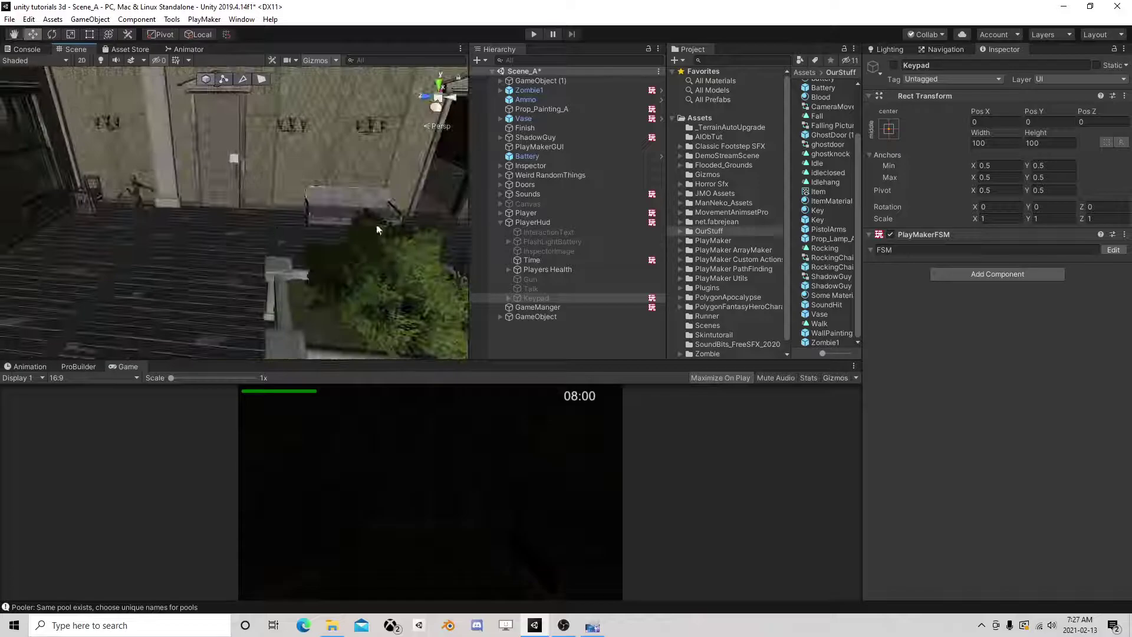
mouse_move(377, 234)
right_down()
mouse_move(142, 219)
mouse_move(208, 245)
right_up()
middle_drag(208, 245, 370, 243)
mouse_move(371, 243)
right_down()
mouse_move(282, 211)
mouse_move(34, 197)
right_up()
right_drag(248, 236, 531, 265)
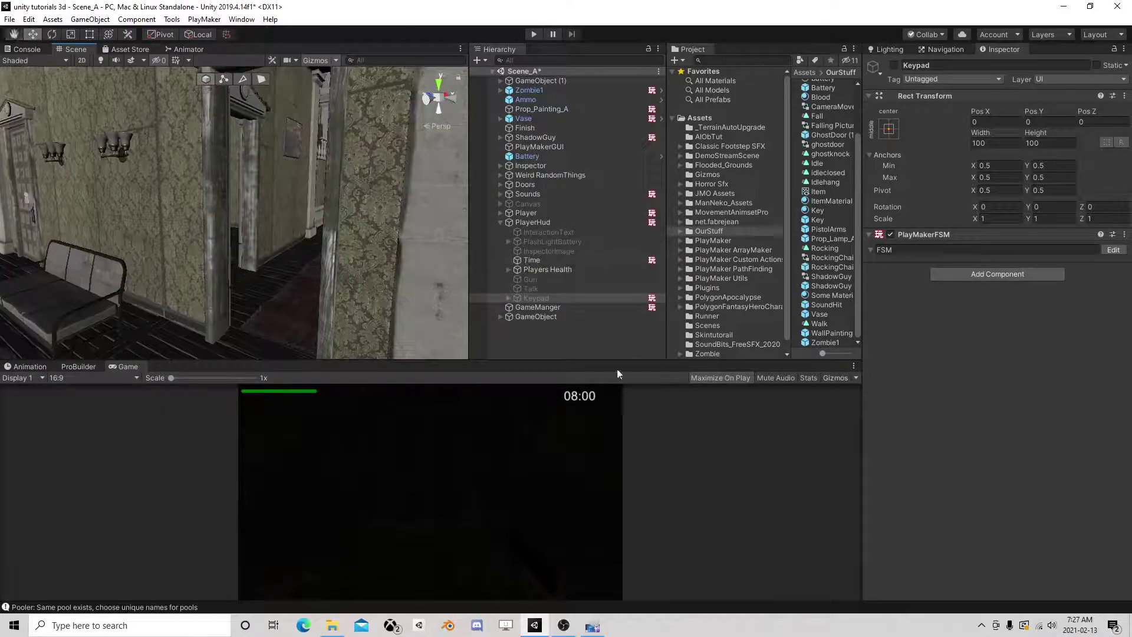
click(564, 626)
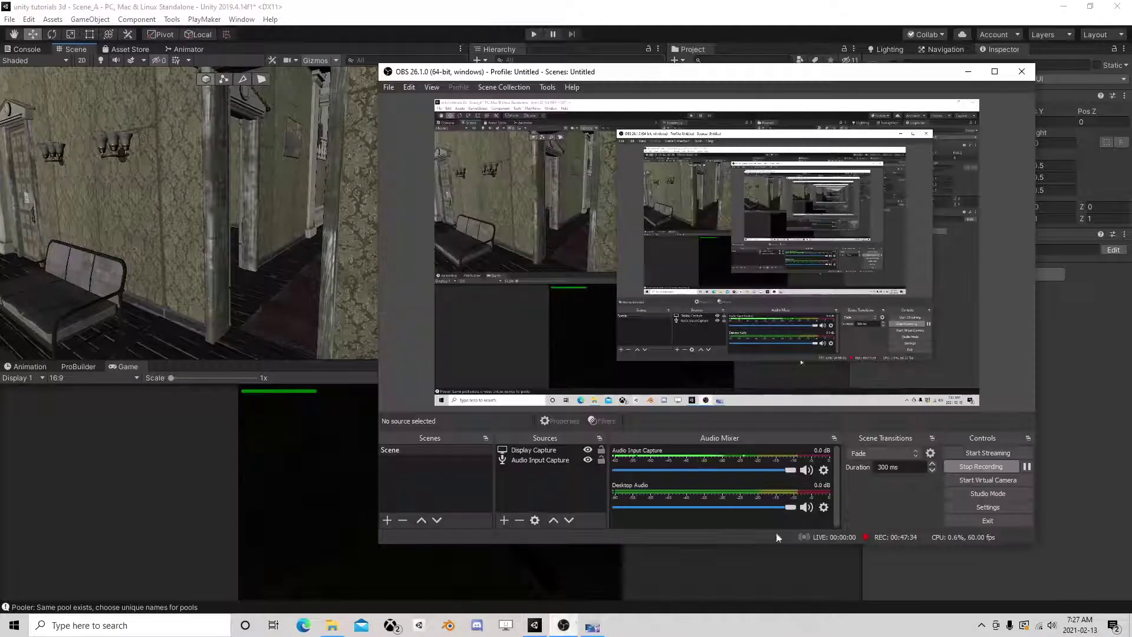